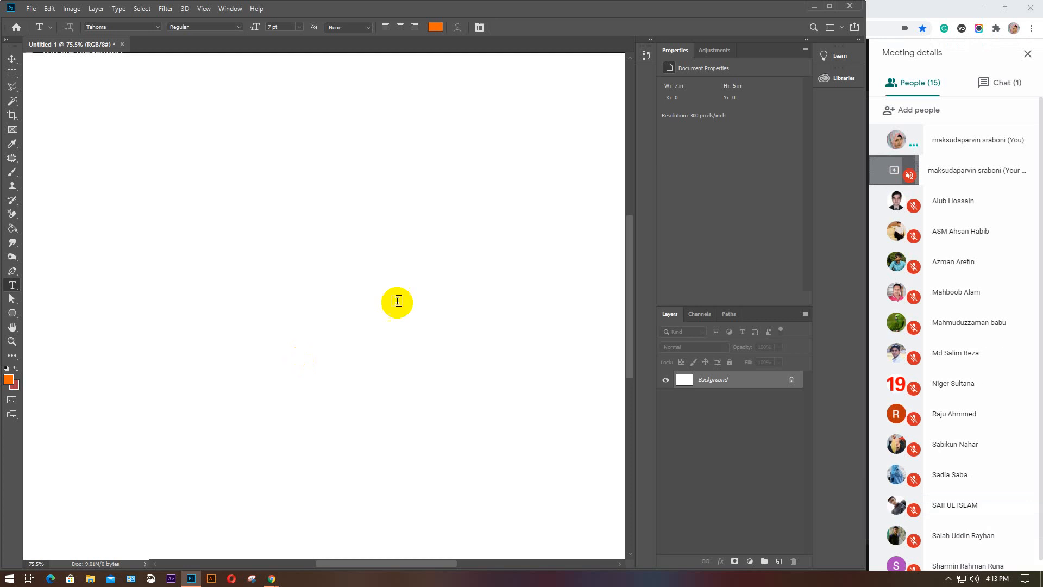
Step: Switch to the Google Meet window, turn on the camera for the meeting, and return to Photoshop
{"action": "left_click", "coordinate": [910, 11]}
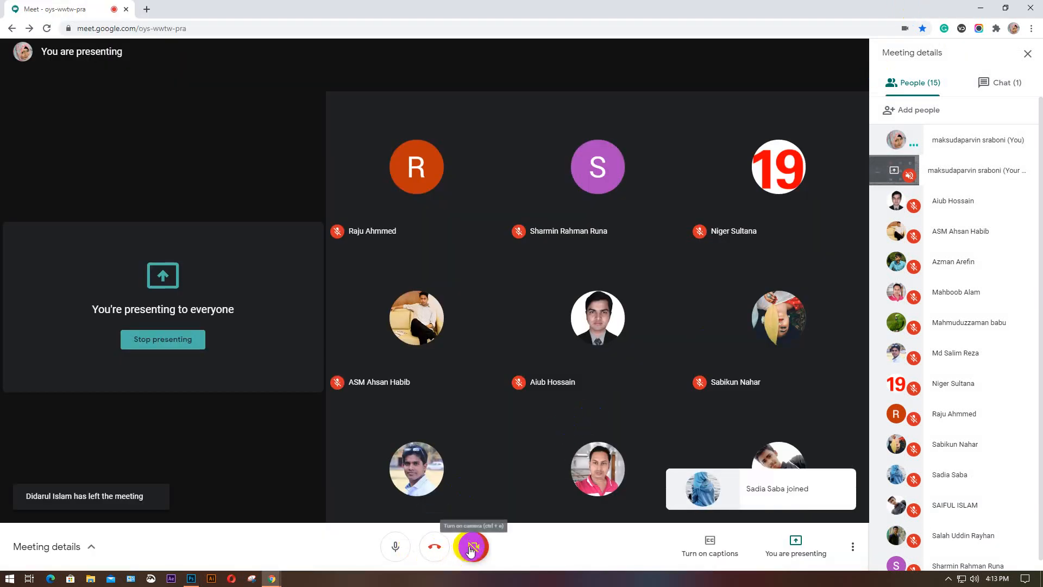
{"action": "left_click", "coordinate": [471, 550]}
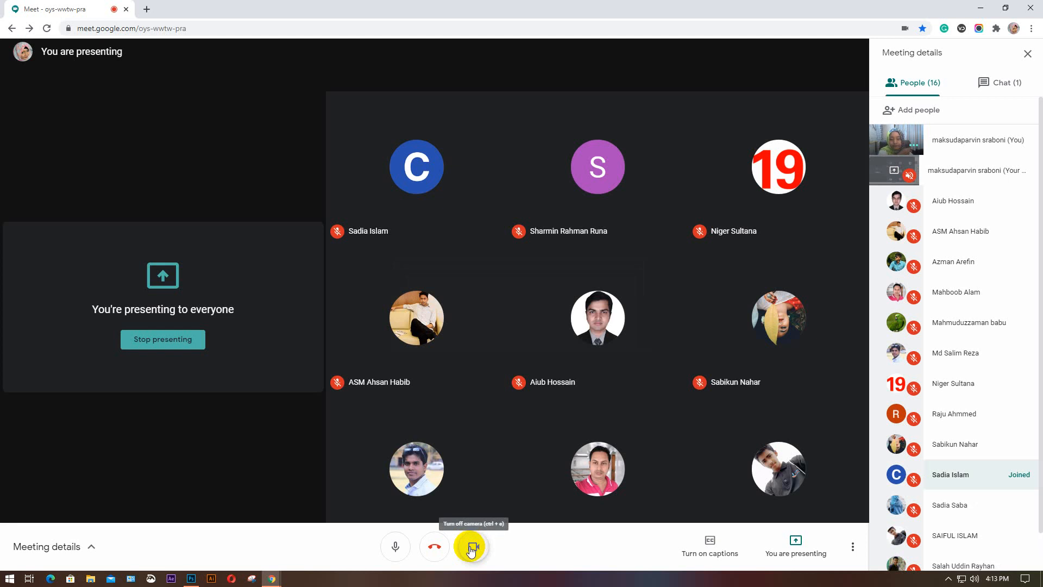
{"action": "left_click", "coordinate": [471, 547]}
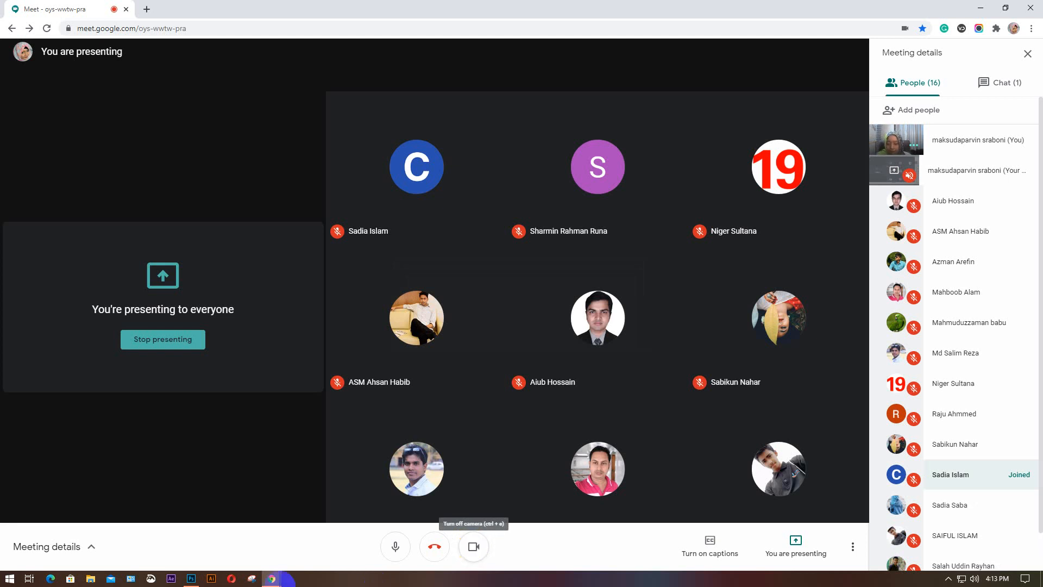
{"action": "mouse_move", "coordinate": [191, 579]}
{"action": "left_click", "coordinate": [191, 538]}
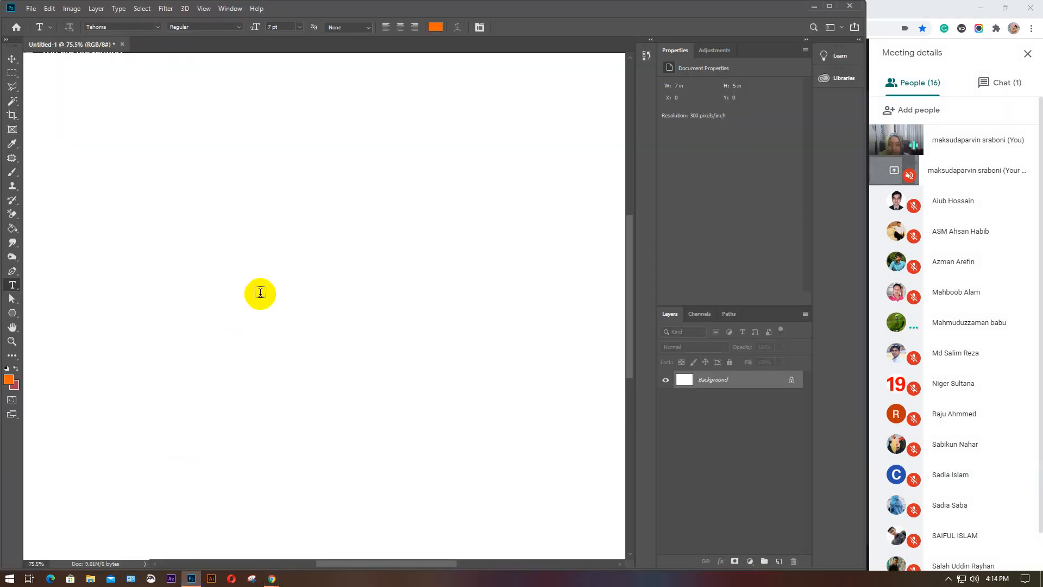
Step: Fit the whole canvas in view, look through the marquee and polygon shape tools, and activate the Pen tool
{"action": "key", "text": "ctrl+0"}
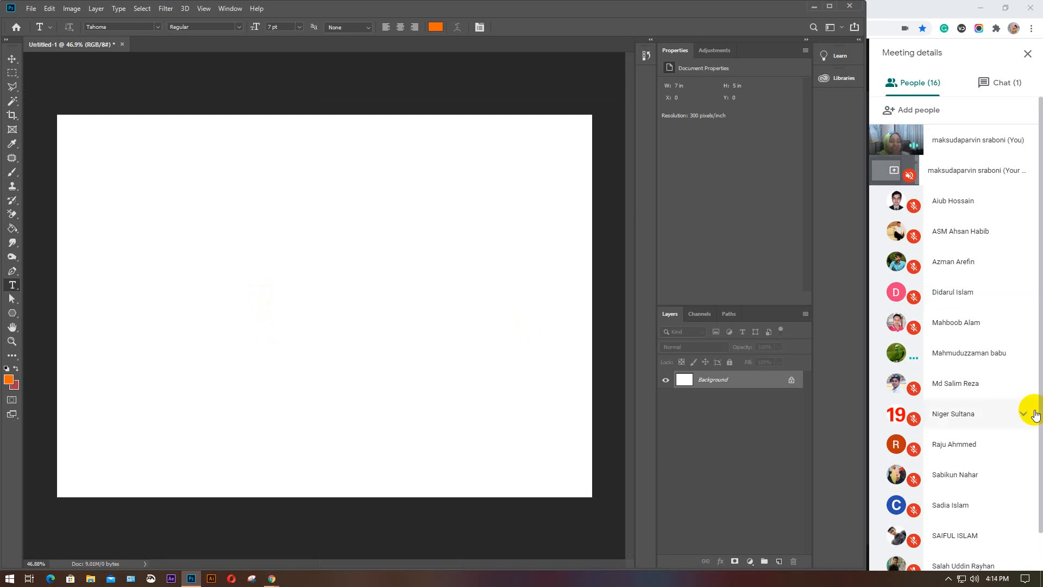
{"action": "left_click", "coordinate": [12, 270]}
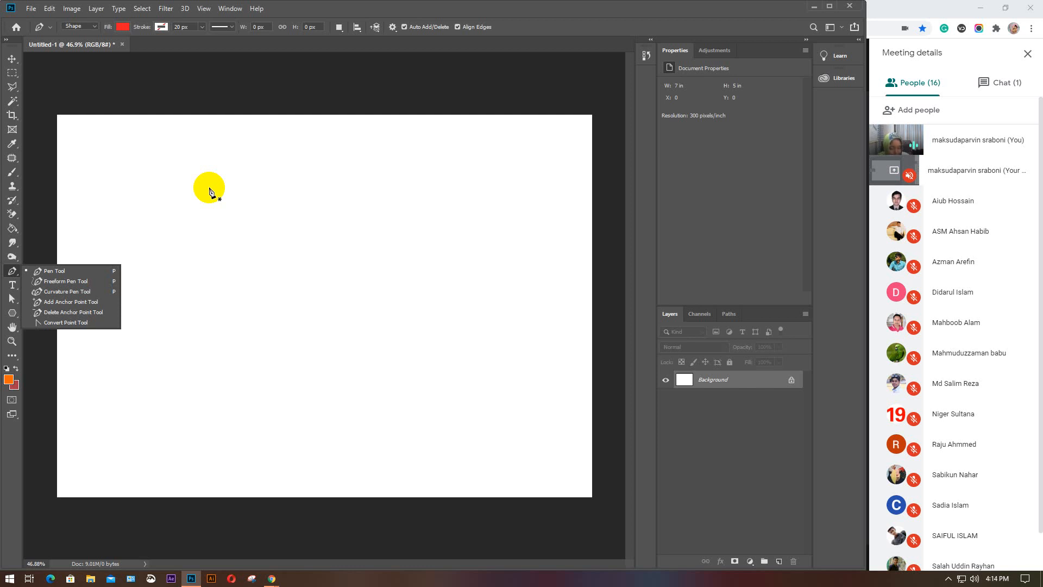
{"action": "left_click", "coordinate": [12, 73]}
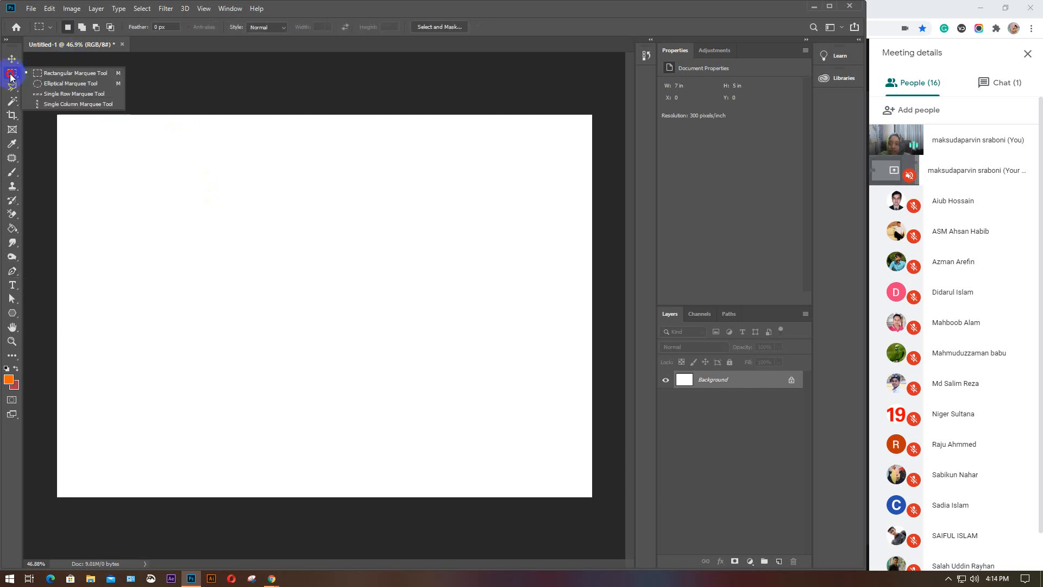
{"action": "left_click", "coordinate": [11, 74]}
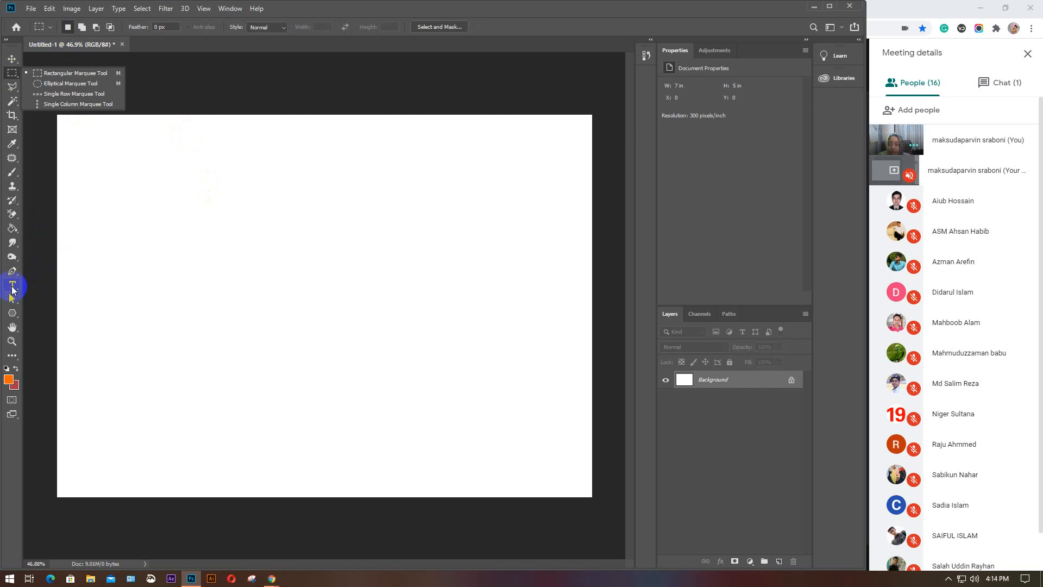
{"action": "left_click", "coordinate": [11, 313]}
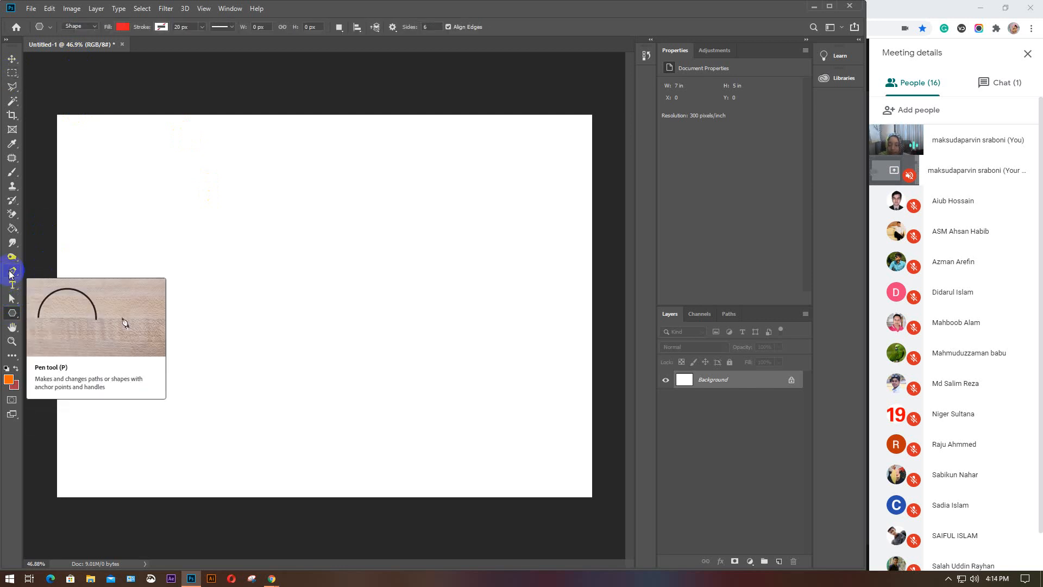
{"action": "left_click", "coordinate": [11, 273]}
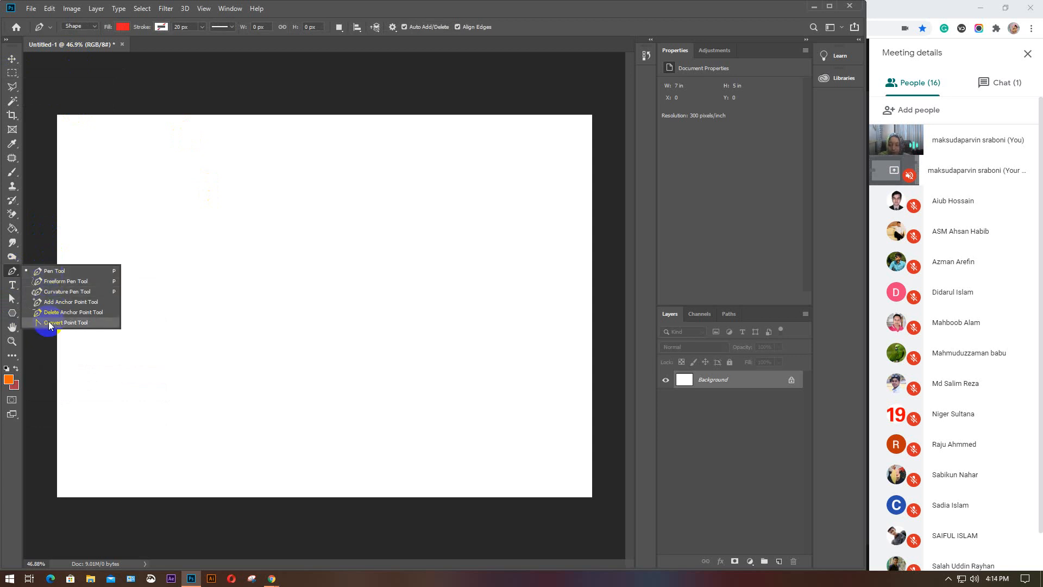
{"action": "left_click", "coordinate": [57, 271]}
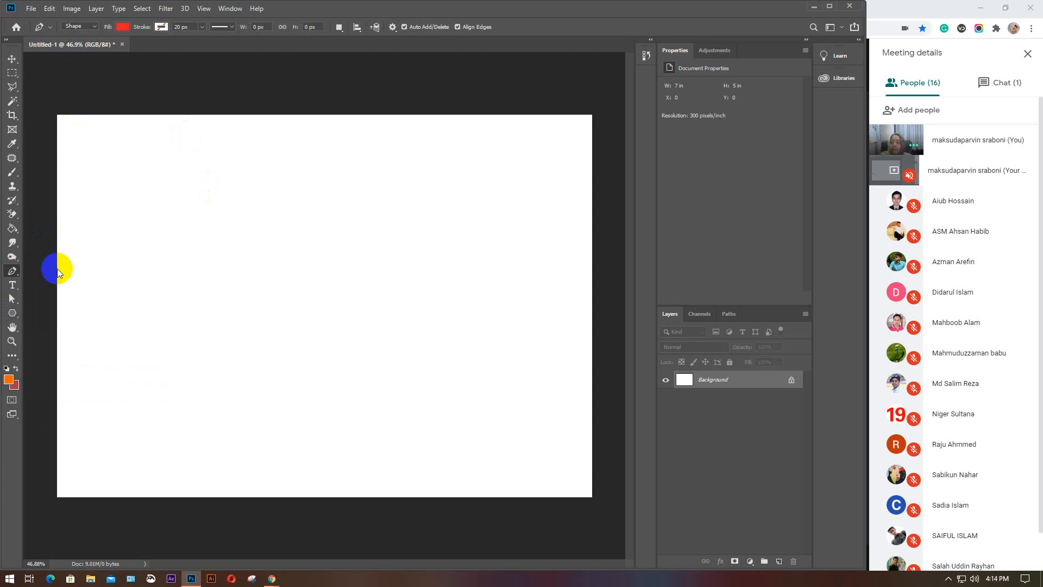
Step: Set the Pen tool's shape fill to light pastel green and look at the stroke colour options
{"action": "left_click", "coordinate": [122, 28]}
{"action": "left_click", "coordinate": [125, 30]}
{"action": "left_click", "coordinate": [124, 28]}
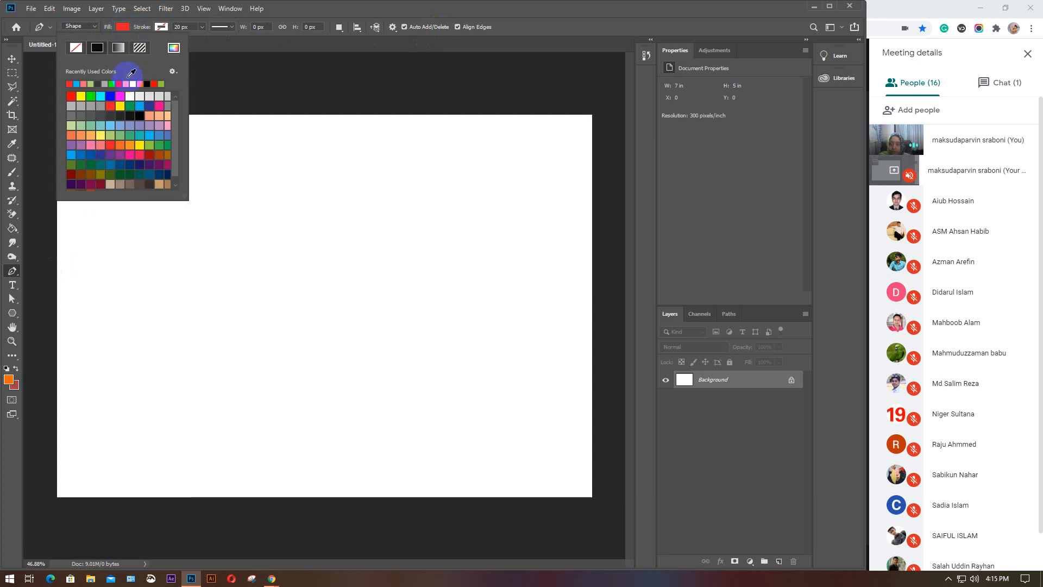
{"action": "left_click", "coordinate": [72, 126]}
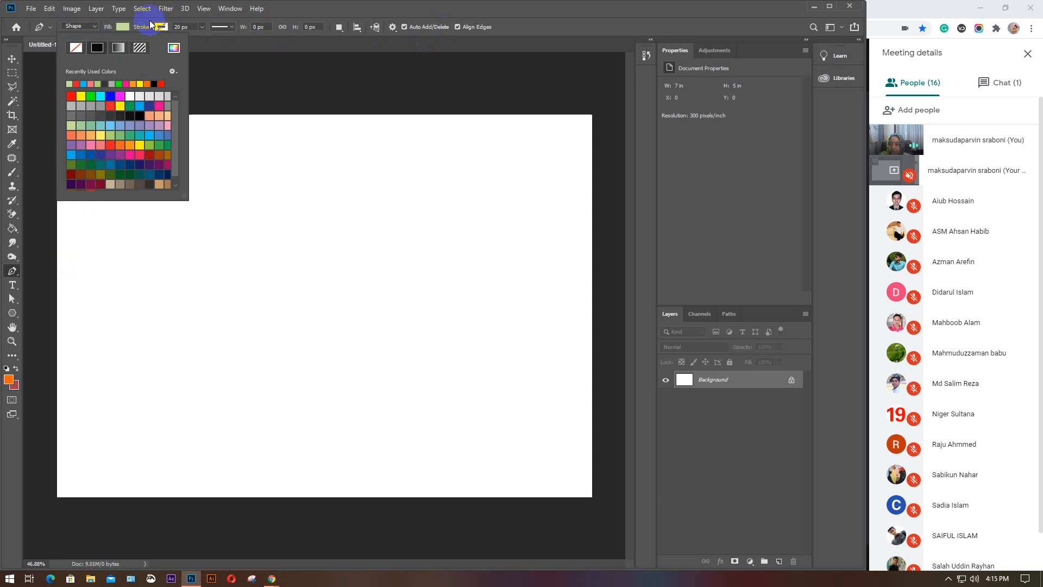
{"action": "left_click", "coordinate": [160, 26]}
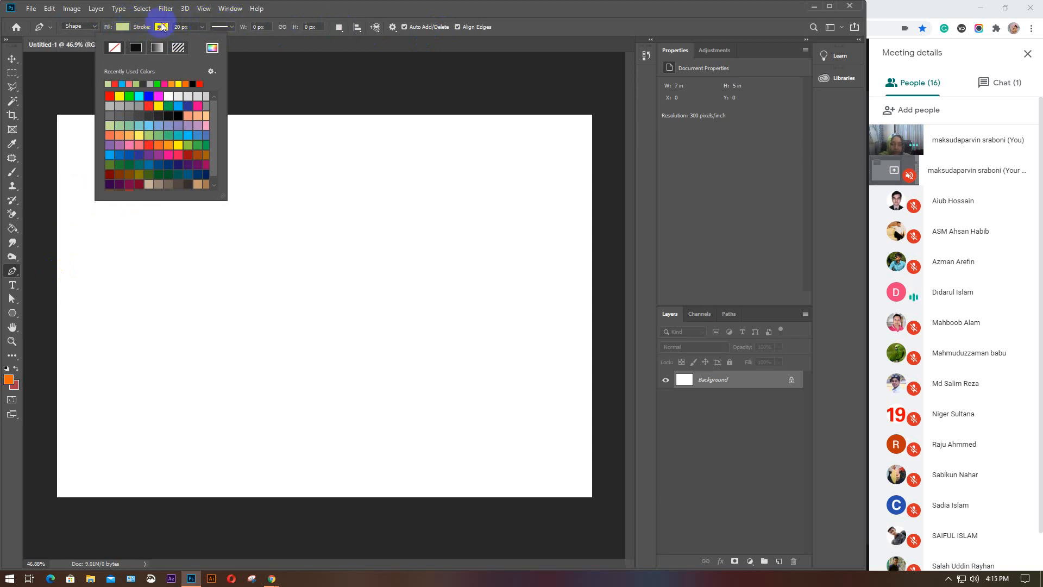
{"action": "left_click", "coordinate": [125, 27]}
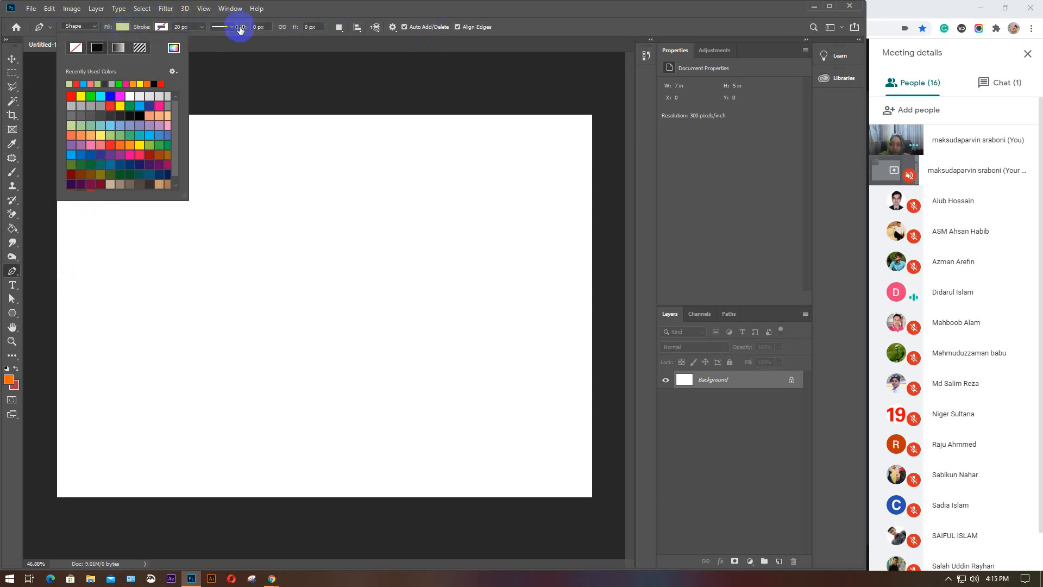
Step: Switch the Pen tool's drawing mode between Shape and Path, leaving it set to Path
{"action": "left_click", "coordinate": [94, 26]}
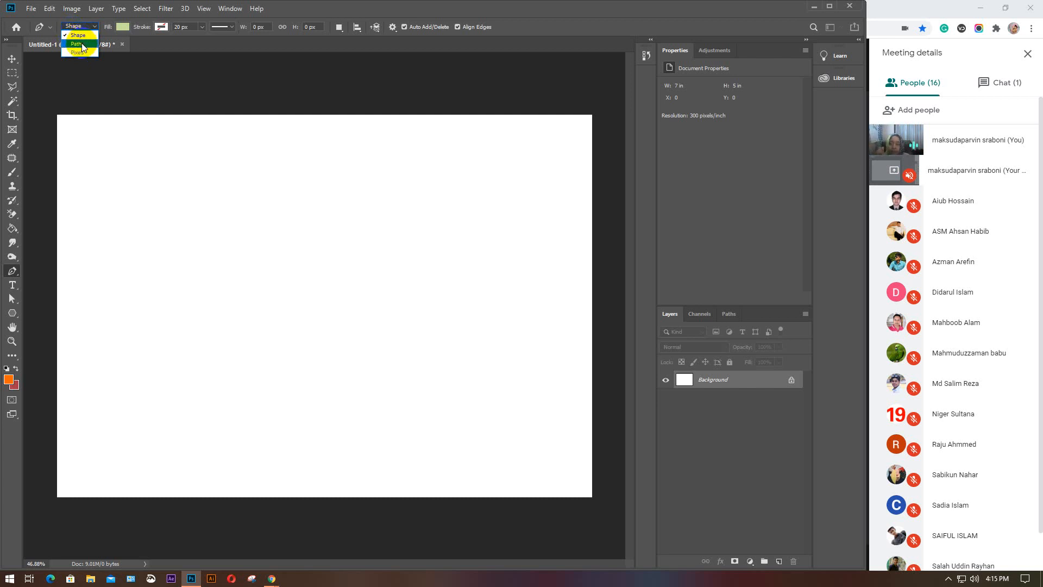
{"action": "left_click", "coordinate": [82, 44]}
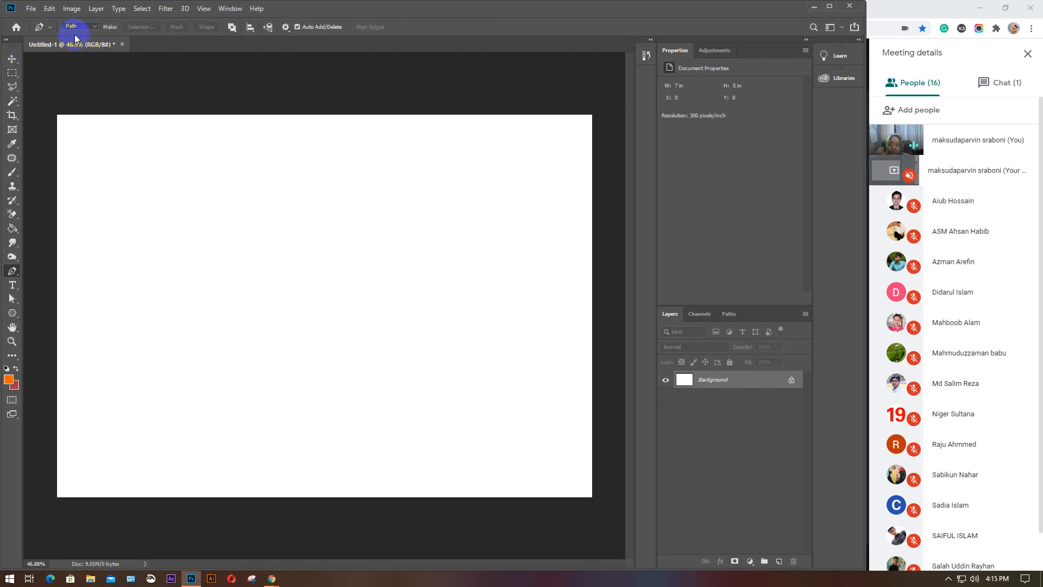
{"action": "left_click", "coordinate": [95, 26]}
{"action": "left_click", "coordinate": [81, 35]}
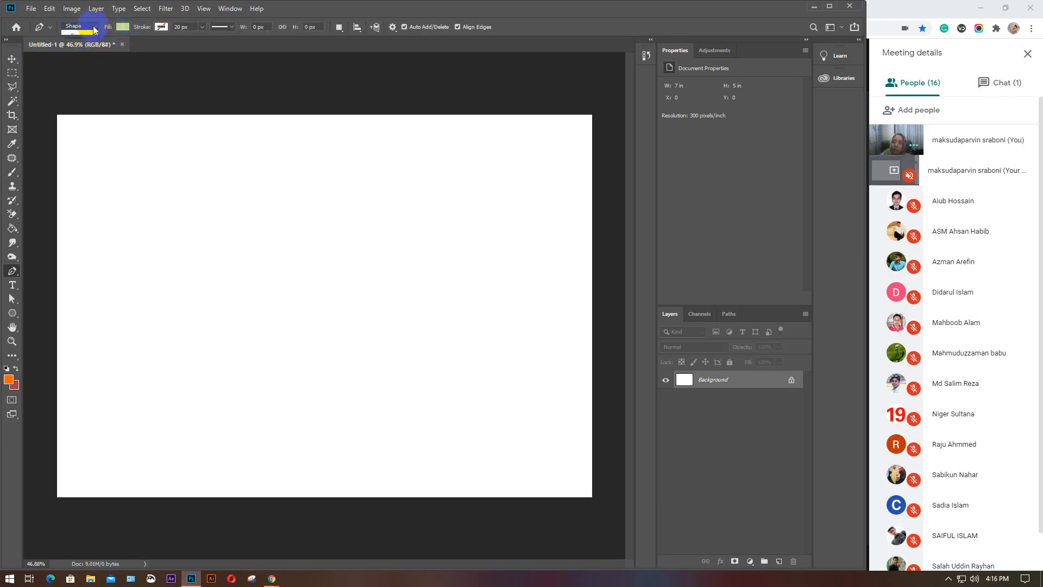
{"action": "left_click", "coordinate": [81, 42]}
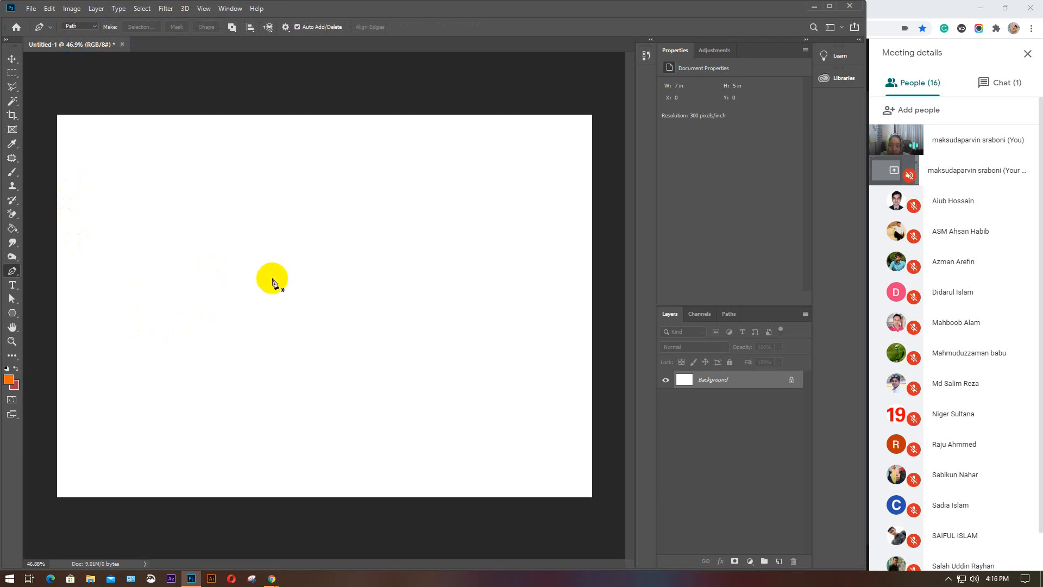
Step: Trace an irregular multi-sided outline on the blank canvas with the Polygonal Lasso tool and discard it
{"action": "left_click", "coordinate": [12, 87]}
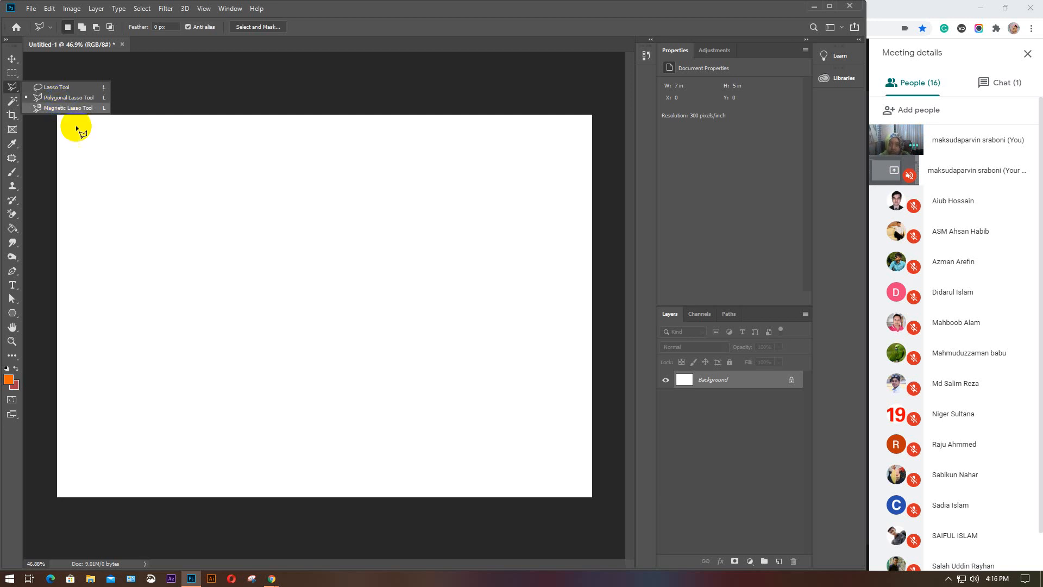
{"action": "left_click", "coordinate": [147, 252]}
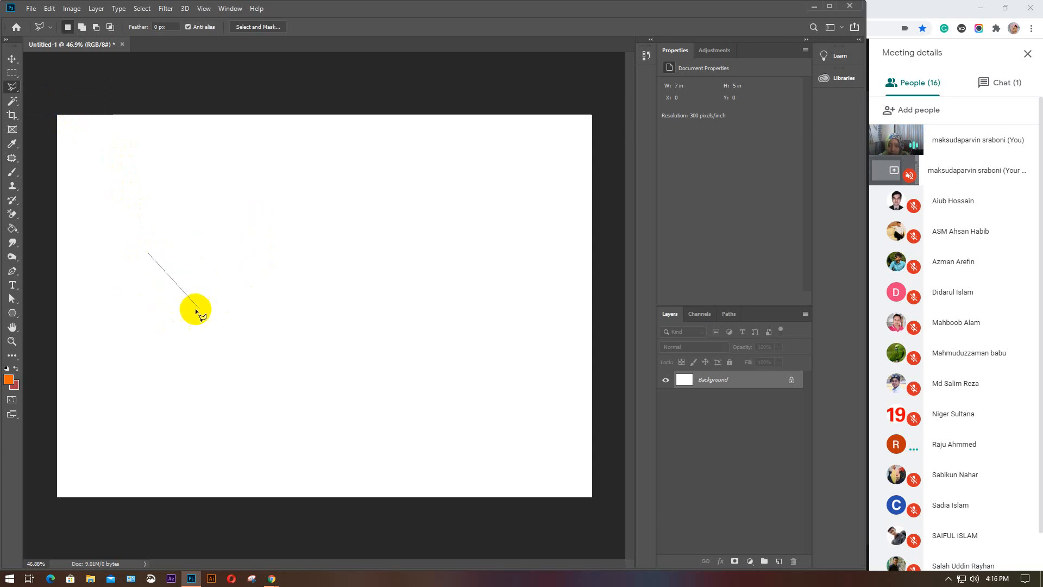
{"action": "left_click", "coordinate": [208, 181]}
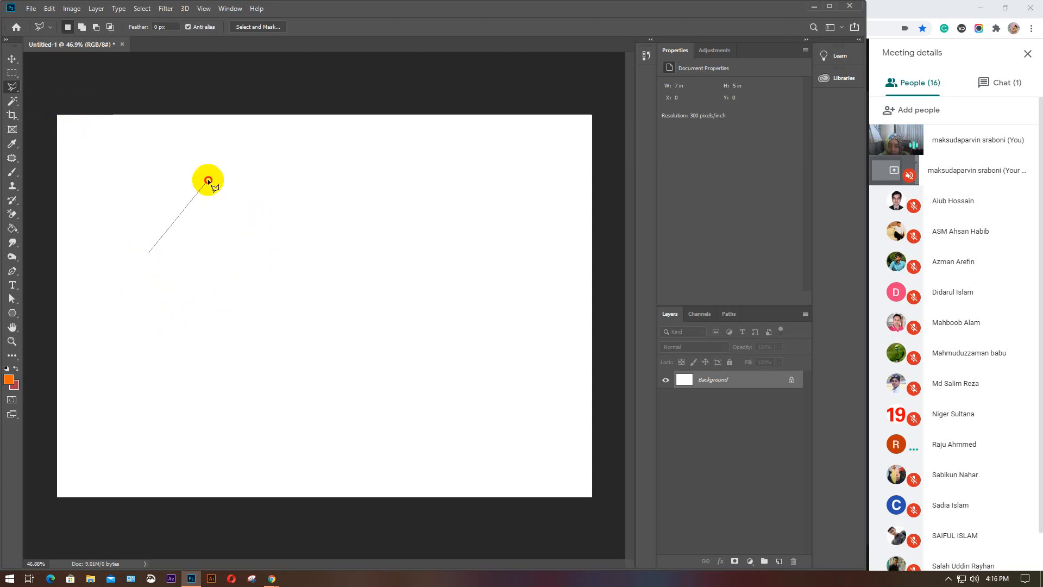
{"action": "left_click", "coordinate": [279, 197]}
{"action": "left_click", "coordinate": [330, 173]}
{"action": "left_click", "coordinate": [403, 179]}
{"action": "left_click", "coordinate": [416, 244]}
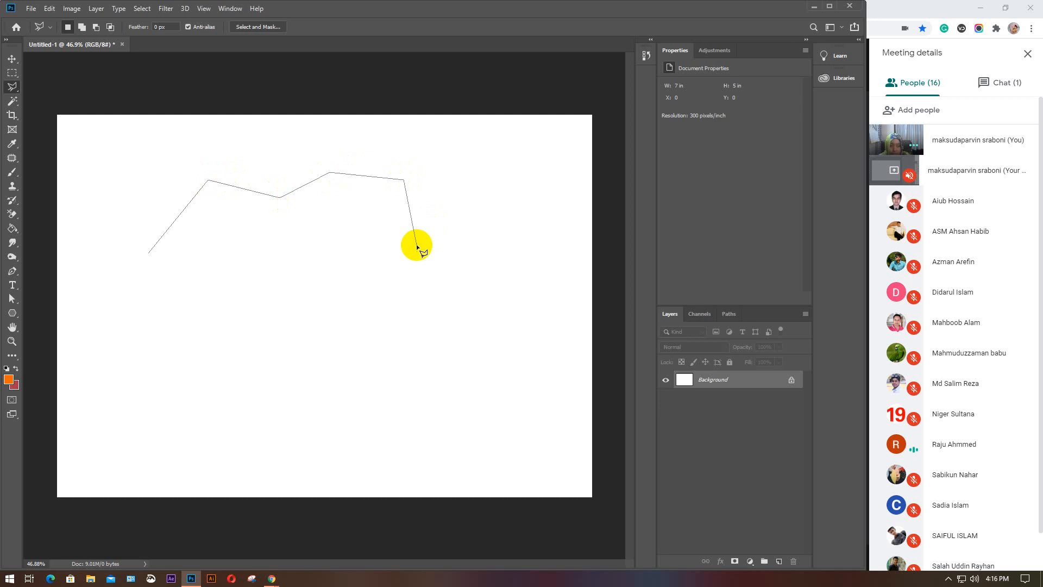
{"action": "left_click", "coordinate": [348, 299]}
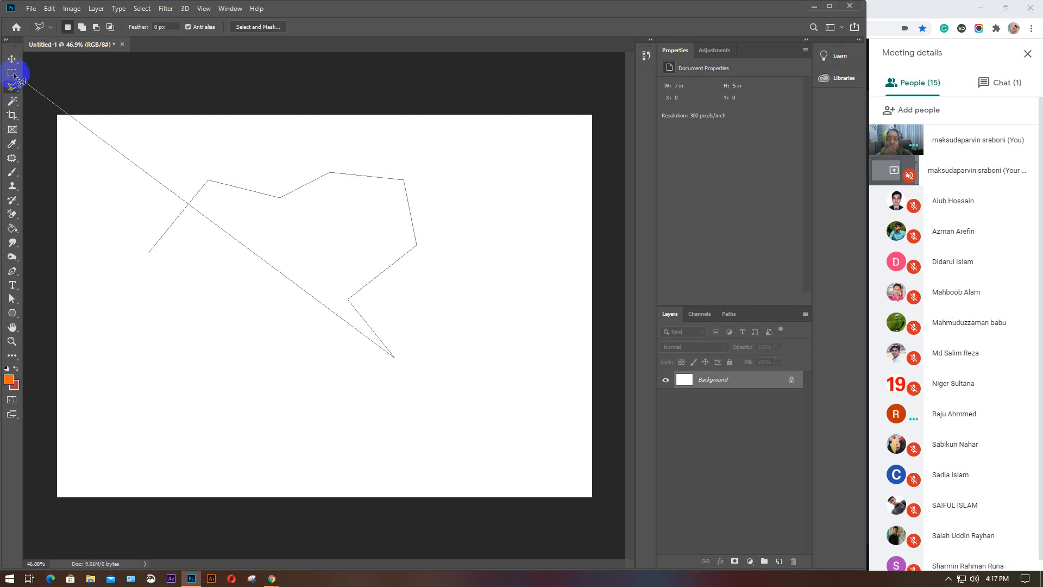
{"action": "left_click", "coordinate": [9, 102]}
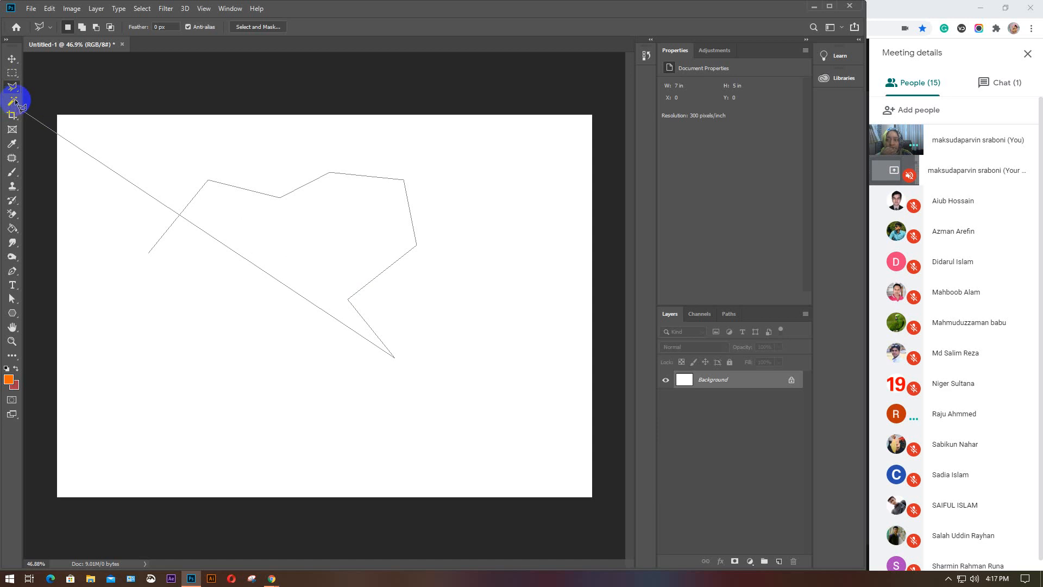
{"action": "left_click", "coordinate": [149, 252]}
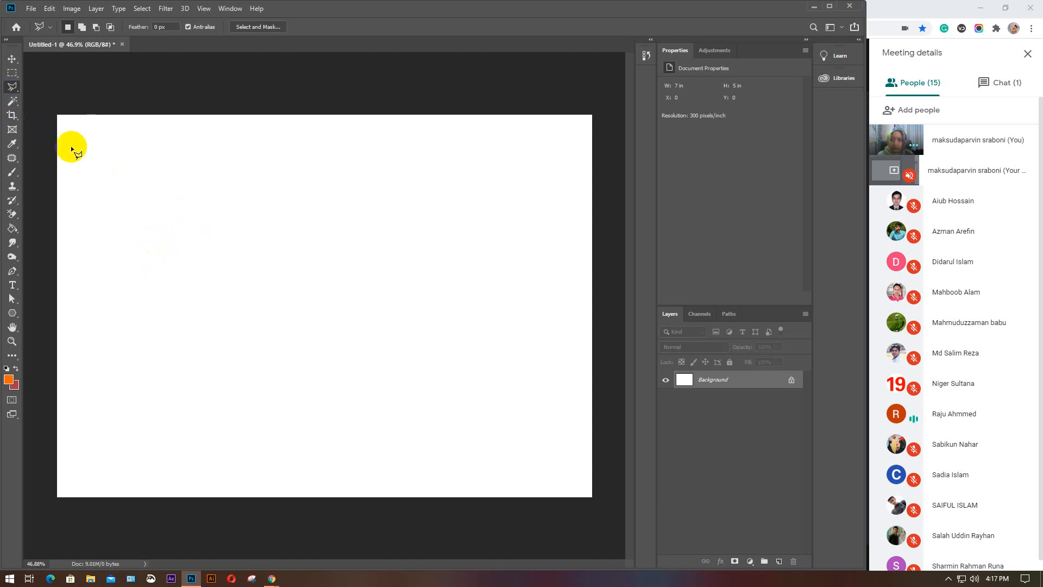
Step: View the lasso tool variants and close the Properties and Adjustments tab group
{"action": "right_click", "coordinate": [13, 92]}
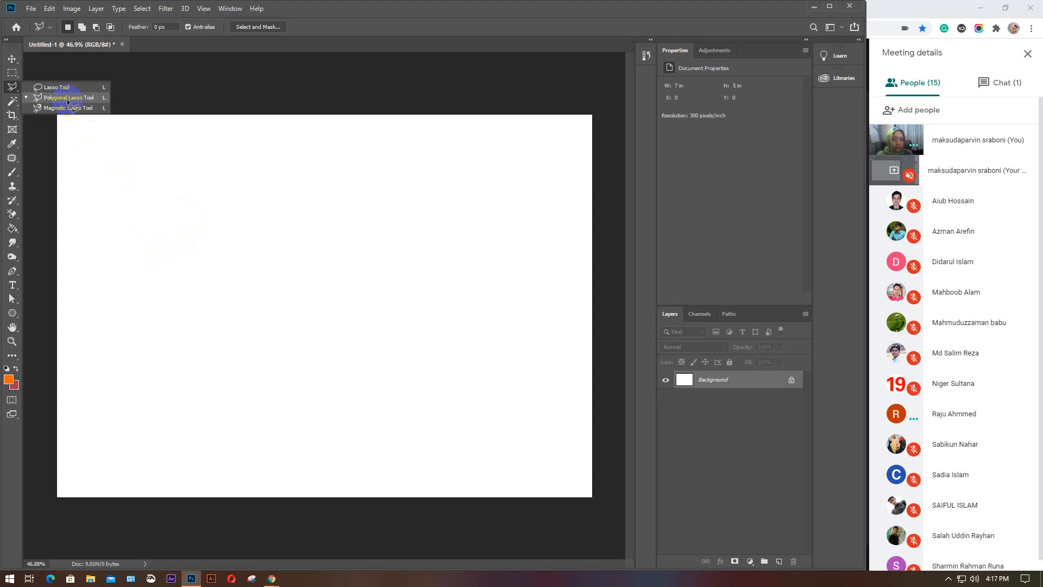
{"action": "left_click", "coordinate": [805, 52]}
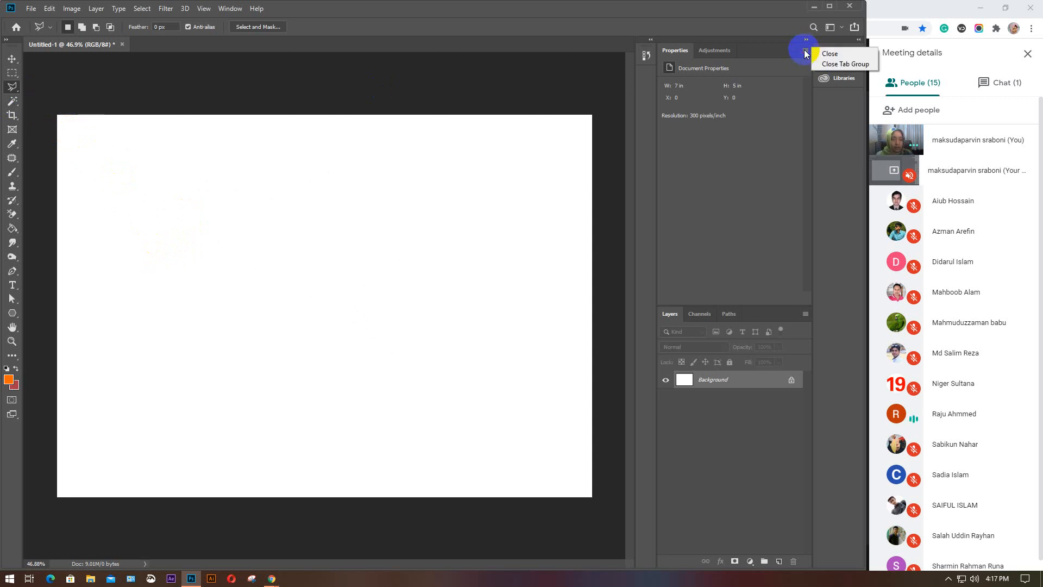
{"action": "left_click", "coordinate": [835, 64]}
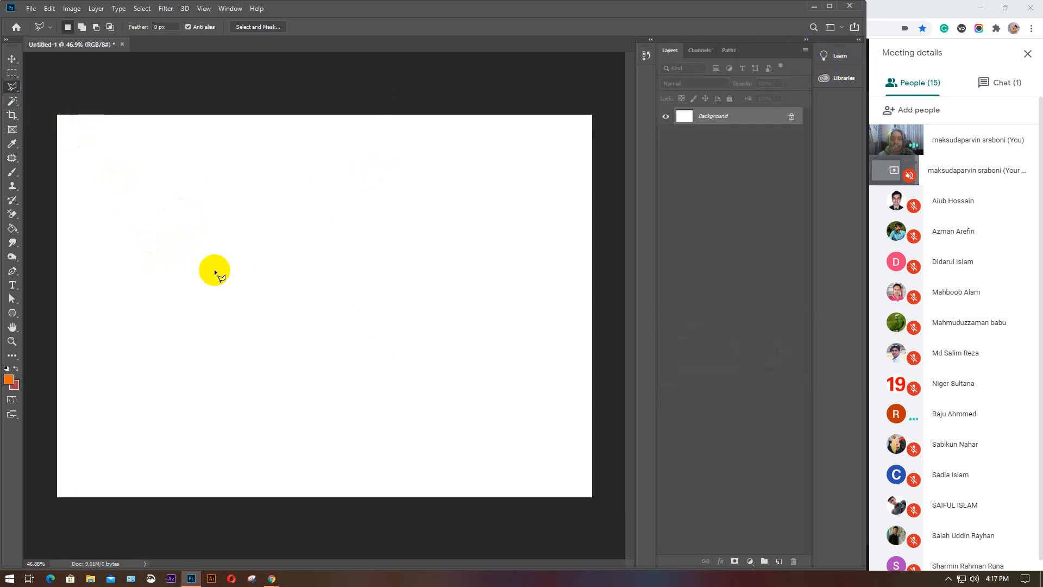
Step: Paint a selection across the canvas with the Quick Selection tool, enlarging its brush to 45, and deselect everything
{"action": "left_click", "coordinate": [12, 101]}
{"action": "left_click", "coordinate": [57, 101]}
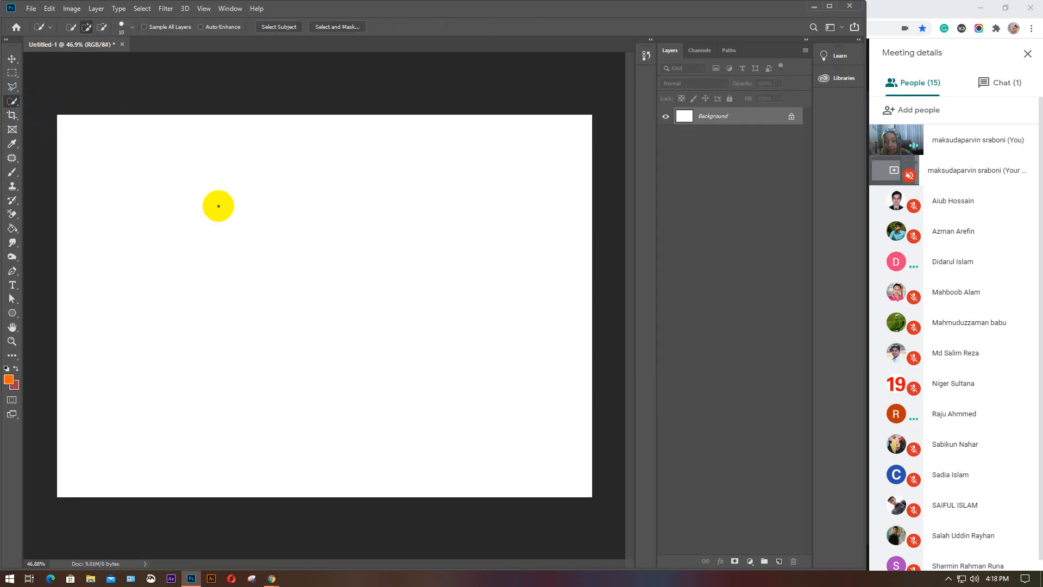
{"action": "key", "text": "bracketright"}
{"action": "key", "text": "bracketright"}
{"action": "key", "text": "bracketright"}
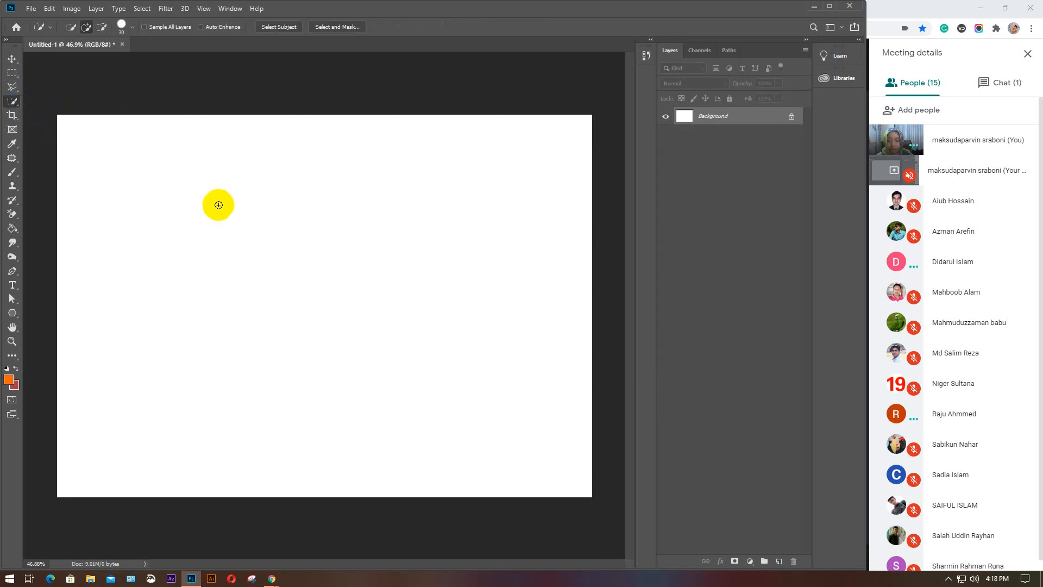
{"action": "mouse_move", "coordinate": [218, 205]}
{"action": "left_mouse_down"}
{"action": "mouse_move", "coordinate": [233, 252]}
{"action": "mouse_move", "coordinate": [267, 290]}
{"action": "mouse_move", "coordinate": [348, 293]}
{"action": "mouse_move", "coordinate": [383, 278]}
{"action": "mouse_move", "coordinate": [353, 264]}
{"action": "mouse_move", "coordinate": [321, 286]}
{"action": "mouse_move", "coordinate": [256, 237]}
{"action": "mouse_move", "coordinate": [240, 211]}
{"action": "mouse_move", "coordinate": [277, 256]}
{"action": "left_mouse_up"}
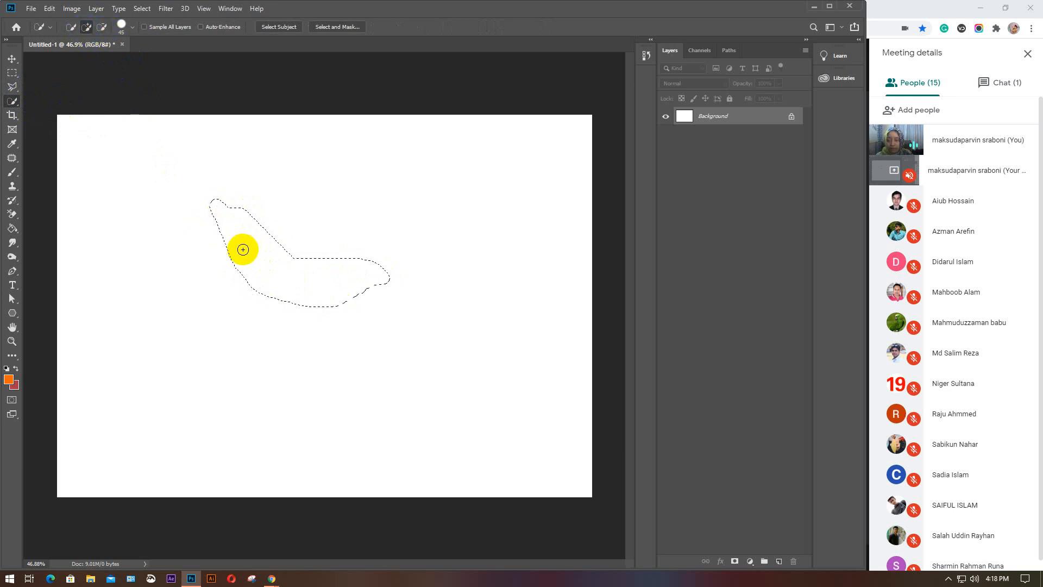
{"action": "left_click_drag", "start_coordinate": [233, 254], "coordinate": [226, 270]}
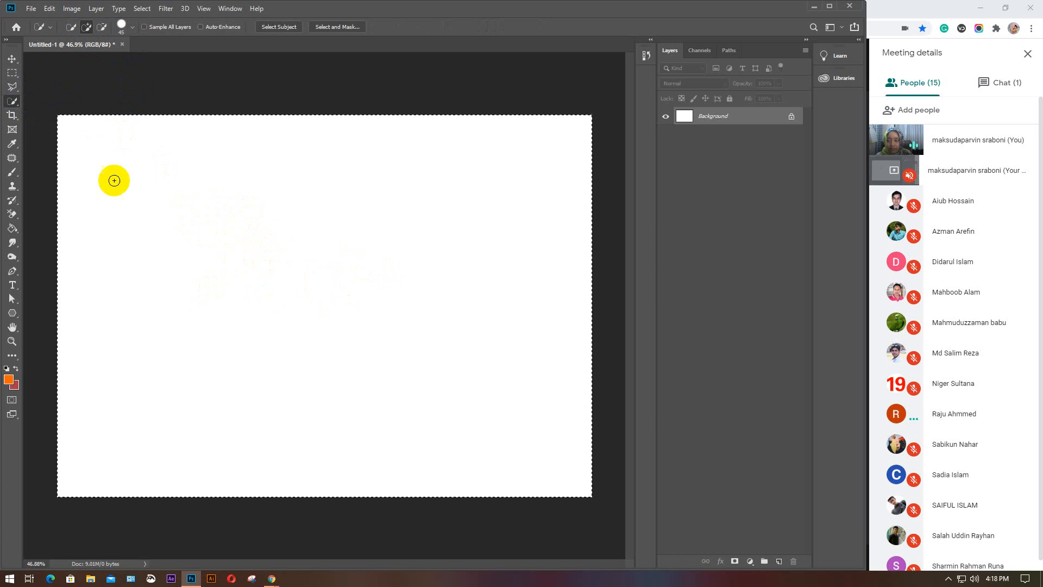
{"action": "key", "text": "ctrl+d"}
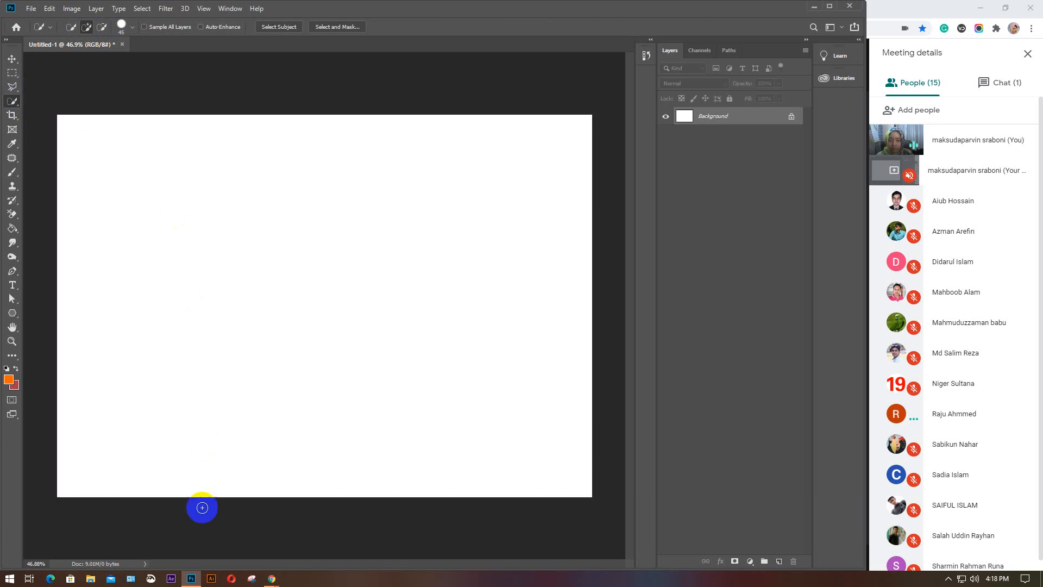
Step: Place the cartoon mouse image from the Desktop's fiverr folder into the blank document in Photoshop
{"action": "key", "text": "super+e"}
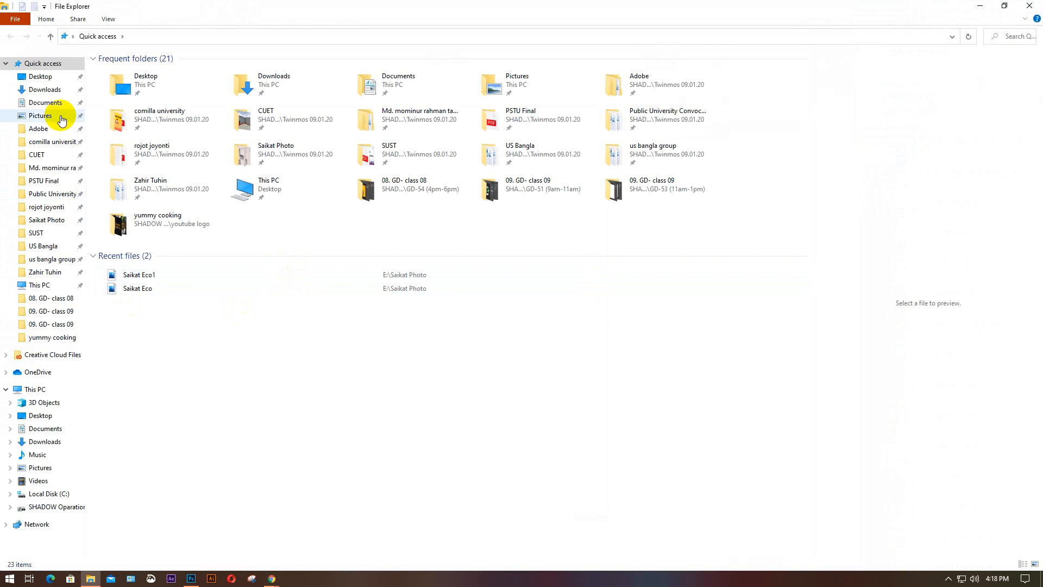
{"action": "left_click", "coordinate": [38, 78]}
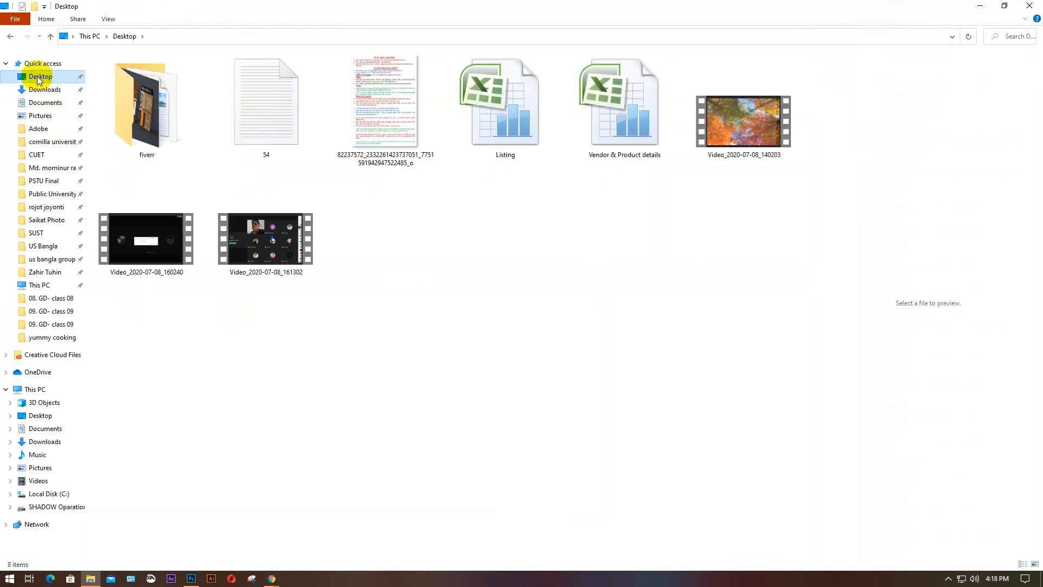
{"action": "left_click", "coordinate": [155, 115]}
{"action": "double_click", "coordinate": [155, 117]}
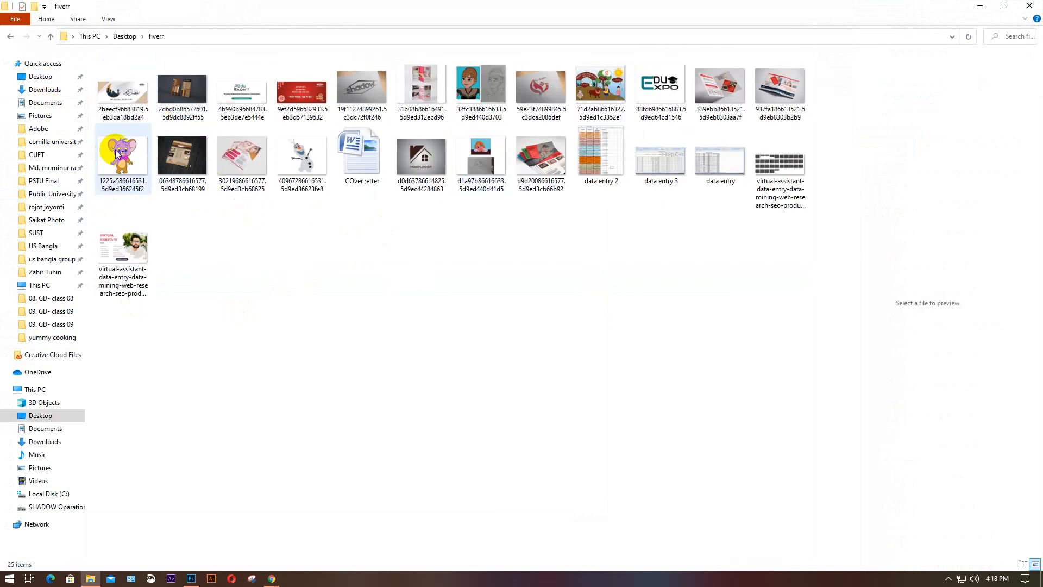
{"action": "left_click_drag", "start_coordinate": [129, 151], "coordinate": [226, 403]}
{"action": "key", "text": "Return"}
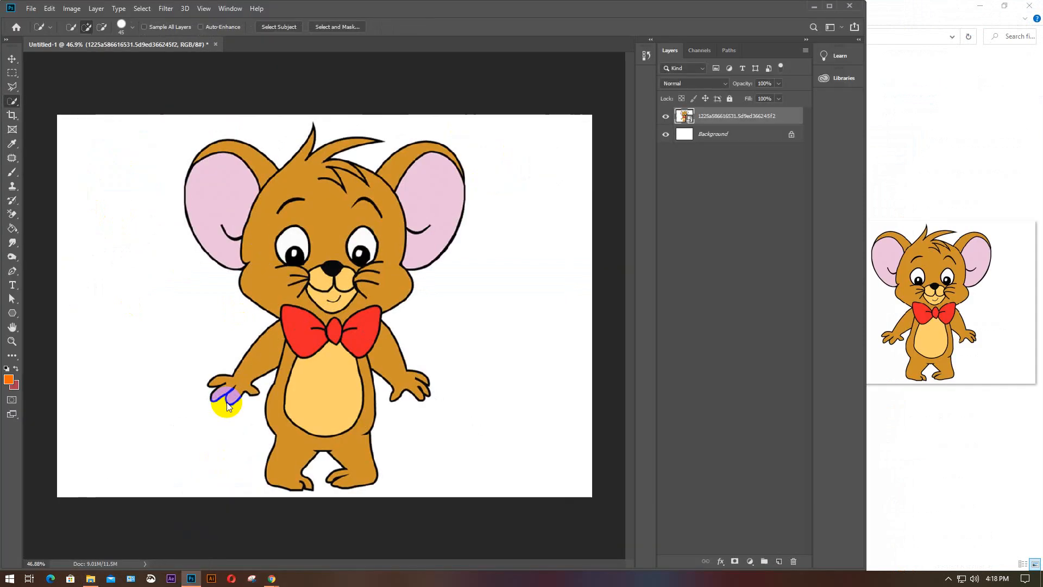
Step: Paint a new selection over the mouse's ear, face and body with the Quick Selection tool in New Selection mode
{"action": "left_click", "coordinate": [81, 27]}
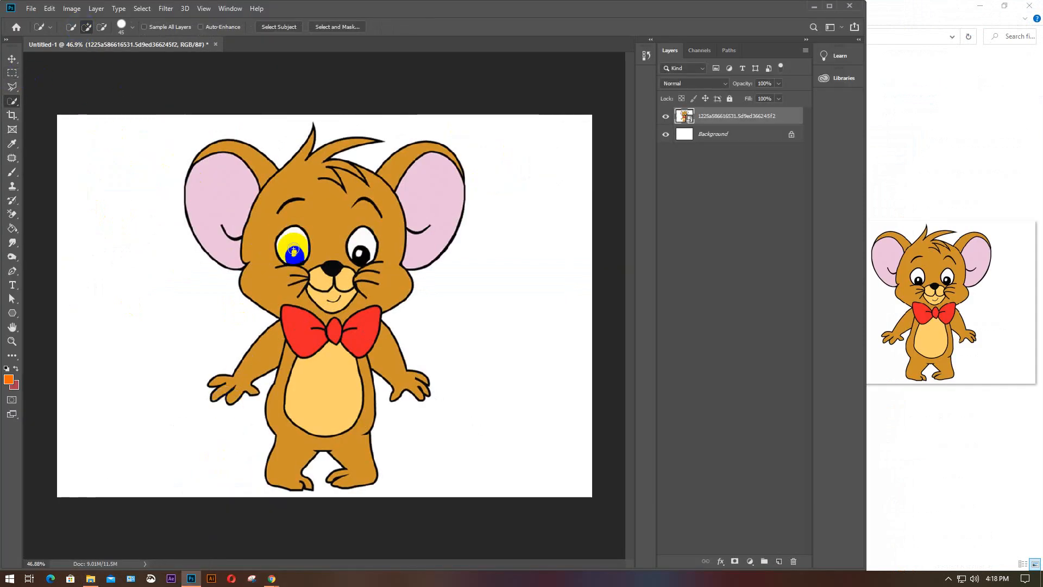
{"action": "right_click", "coordinate": [10, 104]}
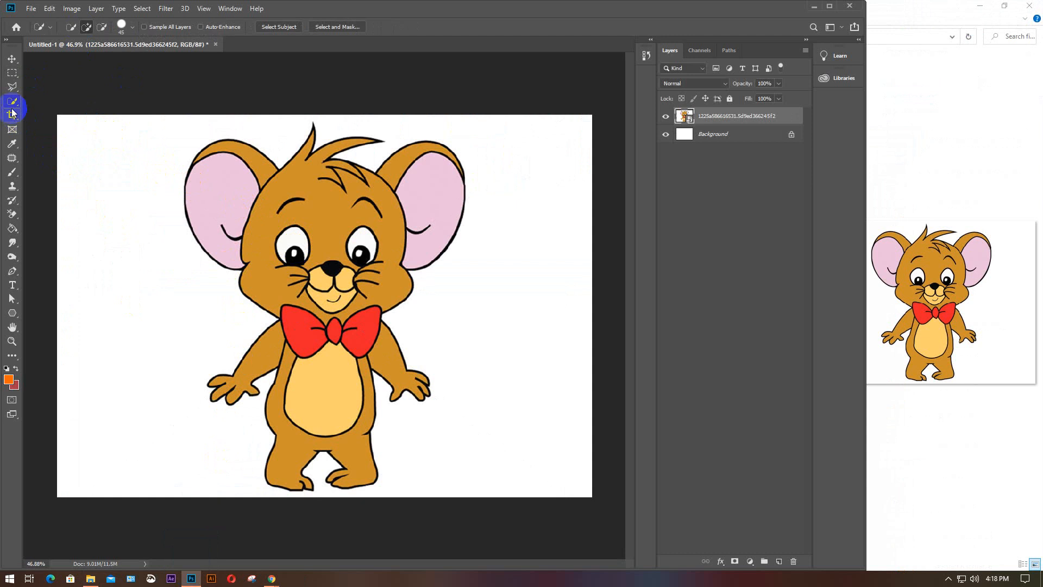
{"action": "left_click", "coordinate": [87, 28]}
{"action": "left_click", "coordinate": [71, 29]}
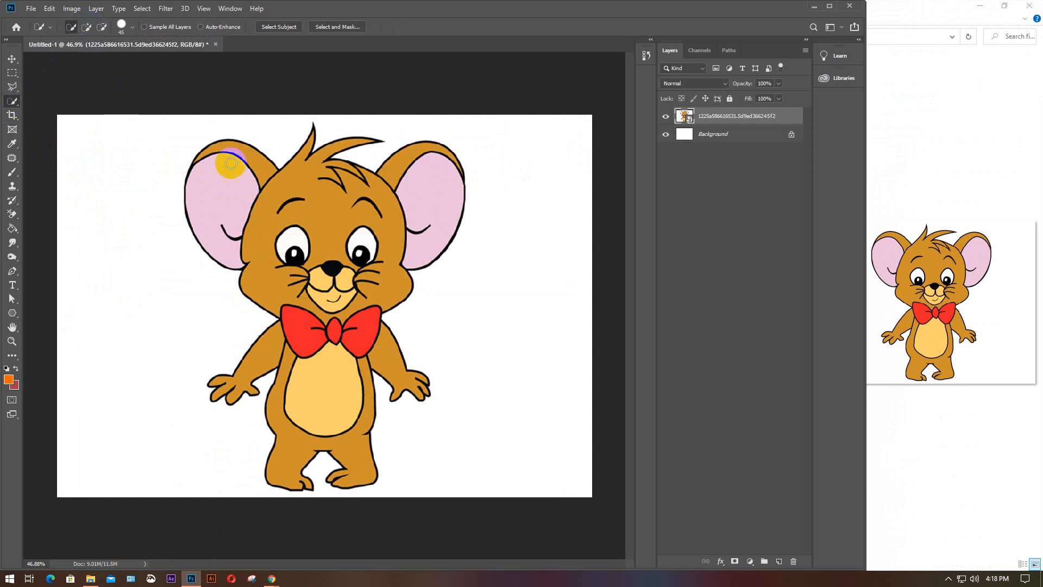
{"action": "mouse_move", "coordinate": [223, 168]}
{"action": "left_mouse_down"}
{"action": "mouse_move", "coordinate": [227, 223]}
{"action": "mouse_move", "coordinate": [298, 211]}
{"action": "mouse_move", "coordinate": [349, 299]}
{"action": "left_mouse_up"}
{"action": "mouse_move", "coordinate": [337, 381]}
{"action": "left_mouse_down"}
{"action": "mouse_move", "coordinate": [332, 440]}
{"action": "mouse_move", "coordinate": [262, 342]}
{"action": "mouse_move", "coordinate": [238, 357]}
{"action": "mouse_move", "coordinate": [259, 358]}
{"action": "mouse_move", "coordinate": [226, 347]}
{"action": "left_mouse_up"}
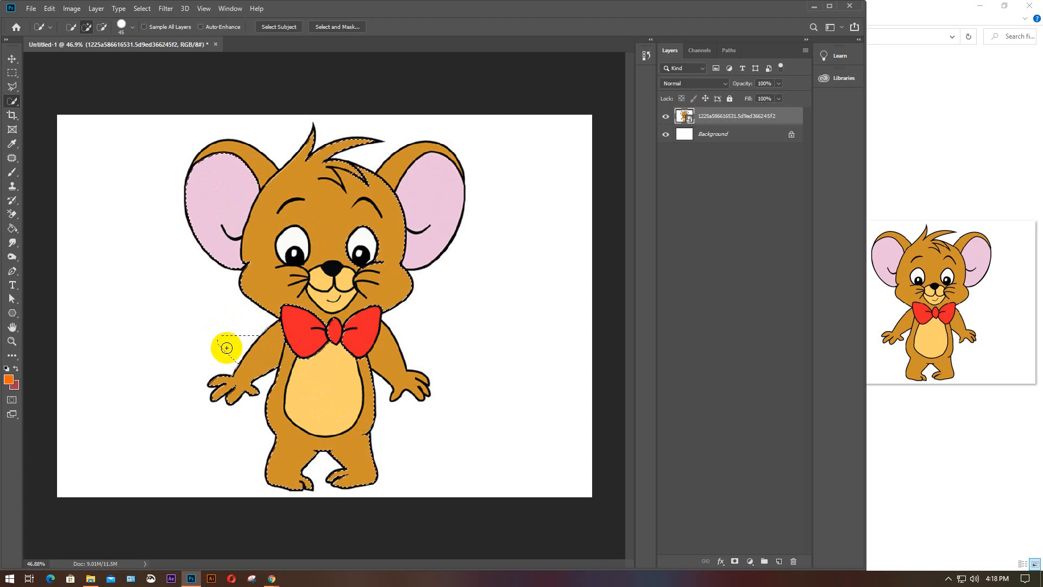
Step: Subtract the stray white area beside the mouse's raised arm from the selection with the Quick Selection tool
{"action": "key", "text": "alt"}
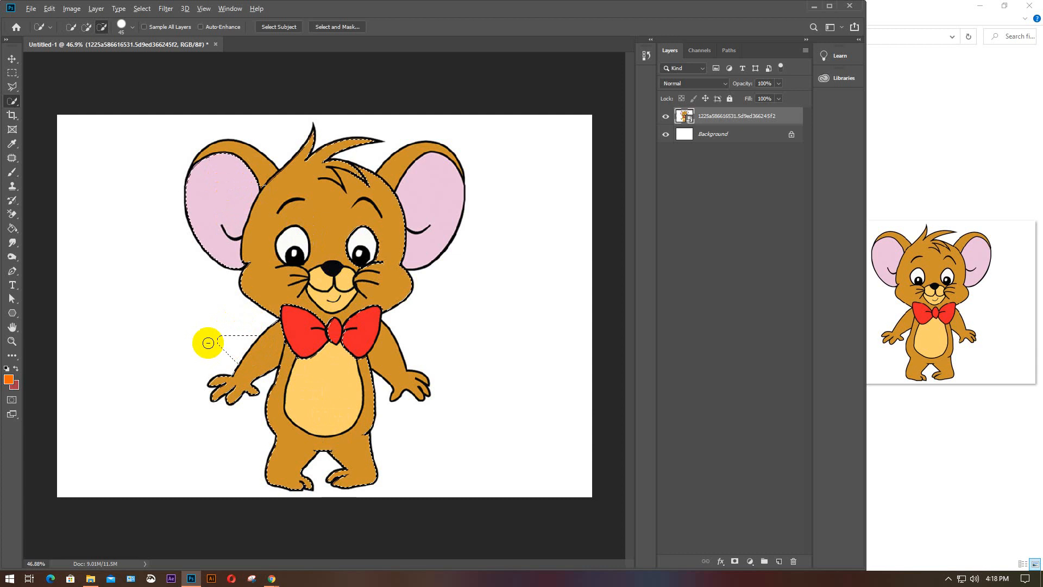
{"action": "key", "text": "alt"}
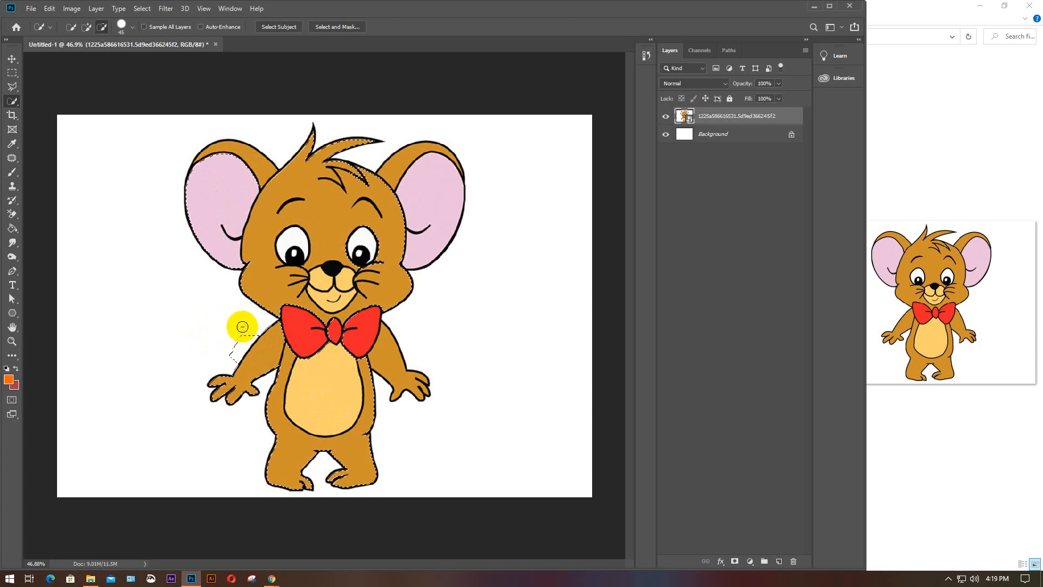
{"action": "left_click", "coordinate": [103, 27]}
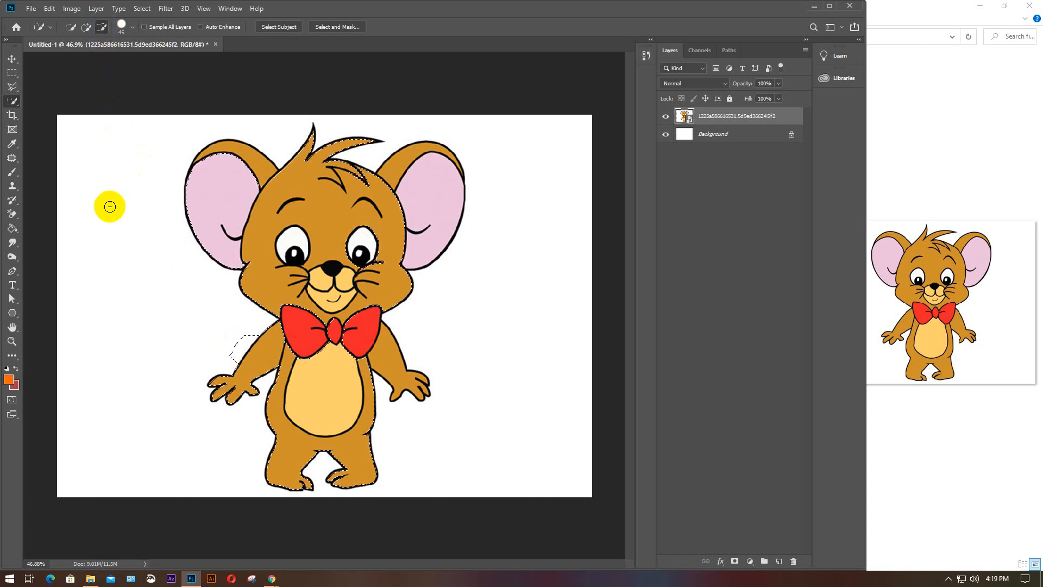
{"action": "left_click", "coordinate": [253, 315]}
Step: Add part of the white background beside the mouse to the selection in Add to Selection mode and deselect everything
{"action": "left_click", "coordinate": [86, 27]}
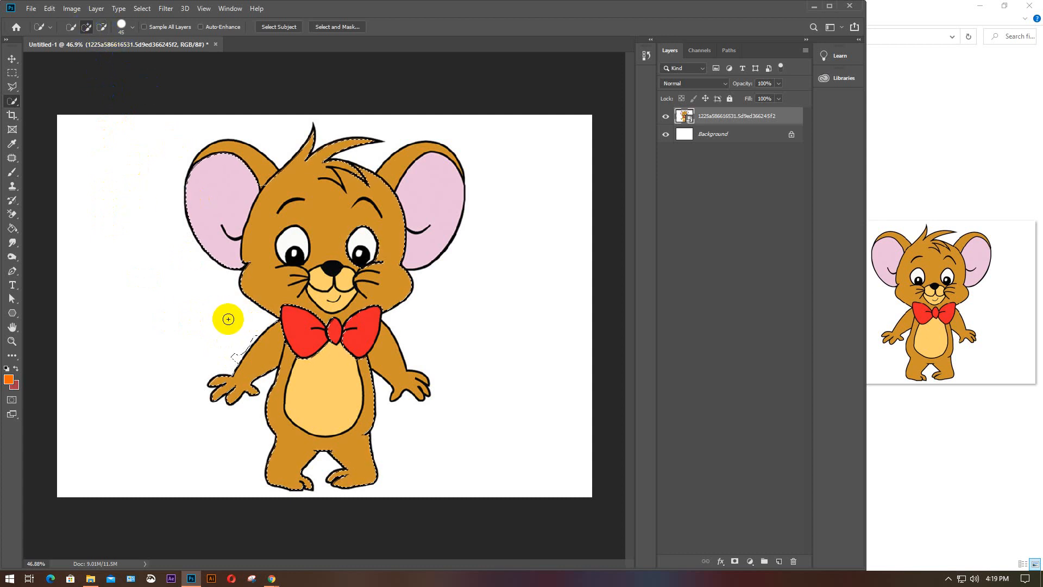
{"action": "key", "text": "alt"}
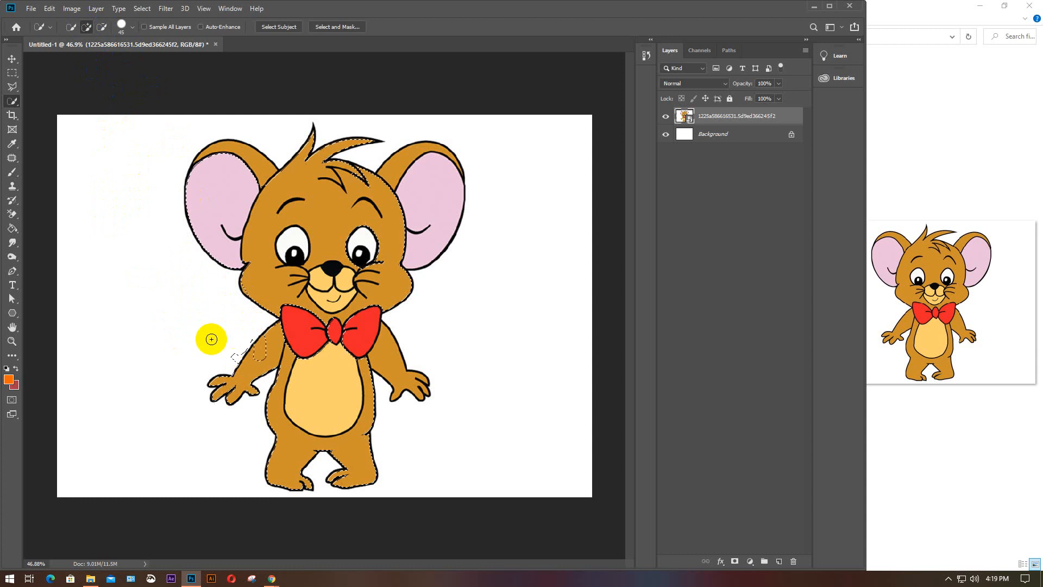
{"action": "mouse_move", "coordinate": [221, 252]}
{"action": "left_mouse_down"}
{"action": "mouse_move", "coordinate": [135, 321]}
{"action": "mouse_move", "coordinate": [139, 354]}
{"action": "mouse_move", "coordinate": [140, 168]}
{"action": "mouse_move", "coordinate": [133, 348]}
{"action": "mouse_move", "coordinate": [142, 361]}
{"action": "mouse_move", "coordinate": [137, 274]}
{"action": "mouse_move", "coordinate": [158, 345]}
{"action": "mouse_move", "coordinate": [120, 228]}
{"action": "left_mouse_up"}
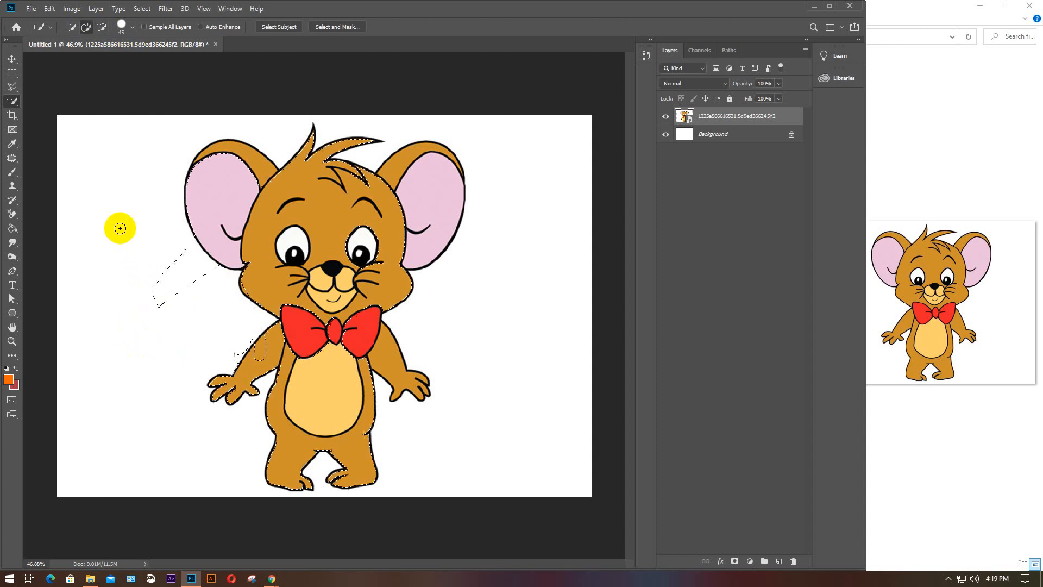
{"action": "key", "text": "ctrl+d"}
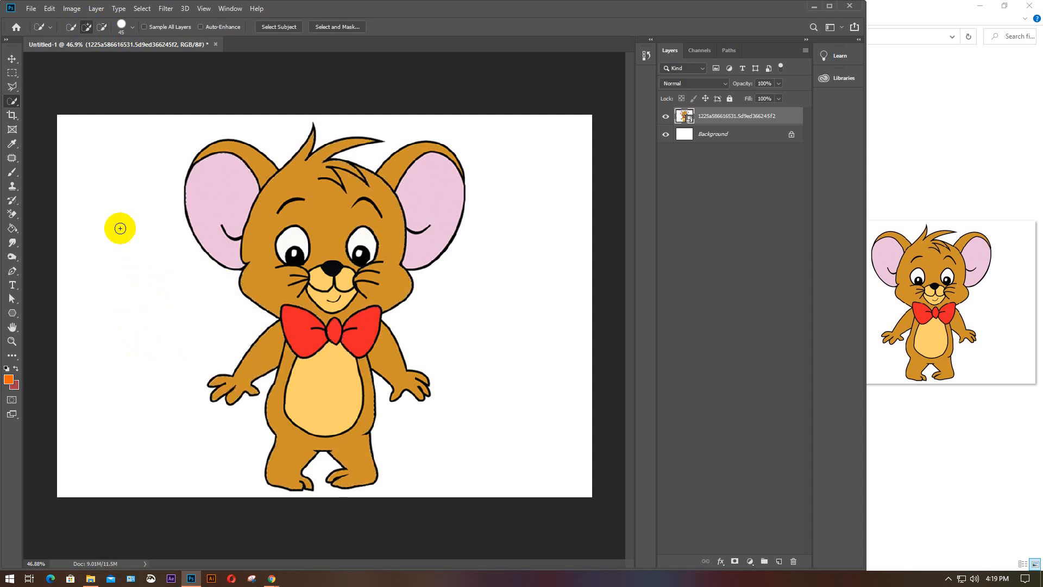
Step: Delete the placed mouse image layer and minimize the File Explorer window behind Photoshop
{"action": "left_click", "coordinate": [704, 117]}
{"action": "key", "text": "Delete"}
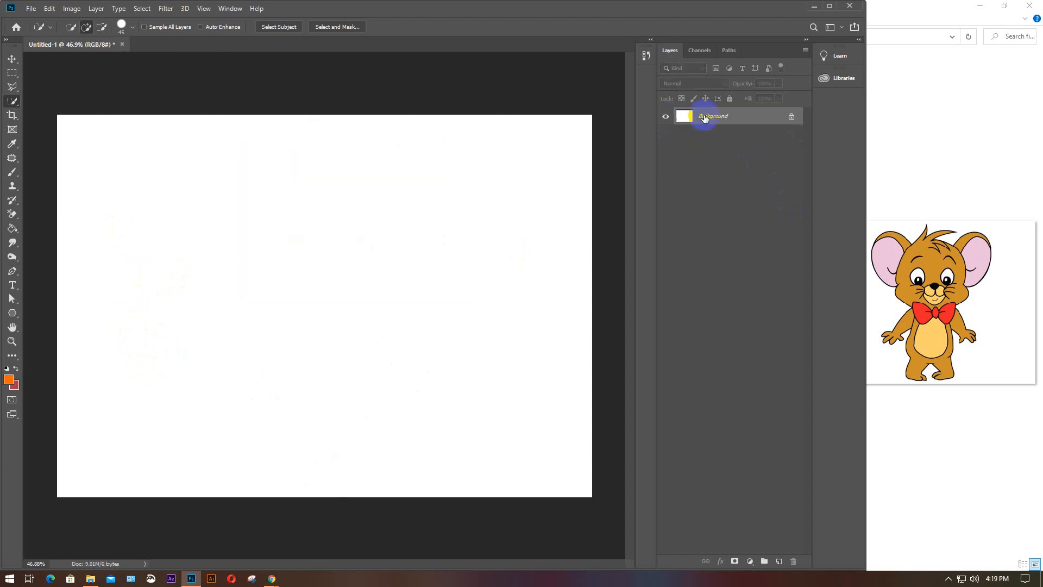
{"action": "left_click", "coordinate": [978, 8]}
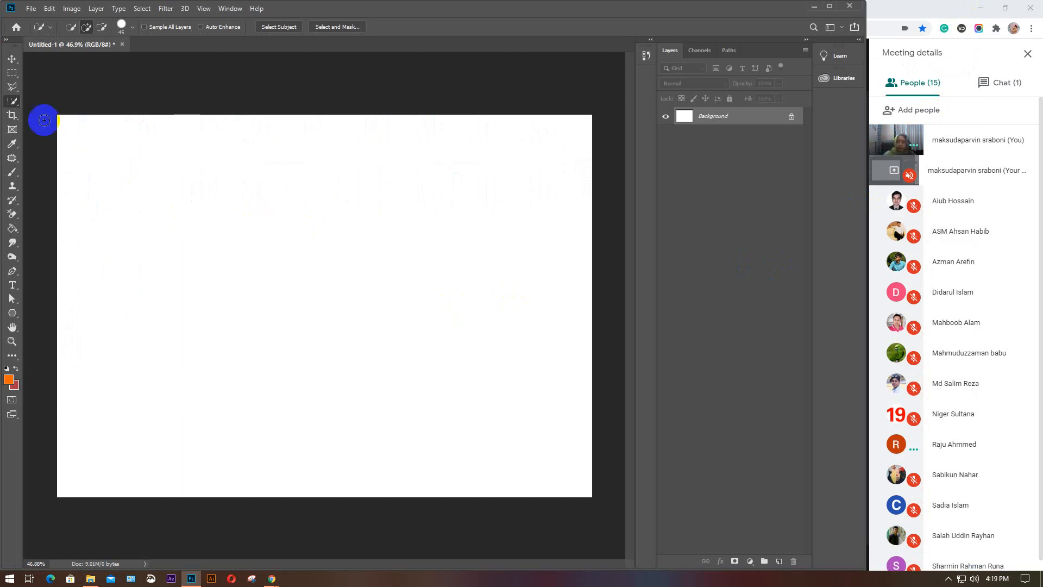
Step: Draw a roughly circular freehand selection near the middle of the canvas with the Lasso tool
{"action": "left_click", "coordinate": [10, 85]}
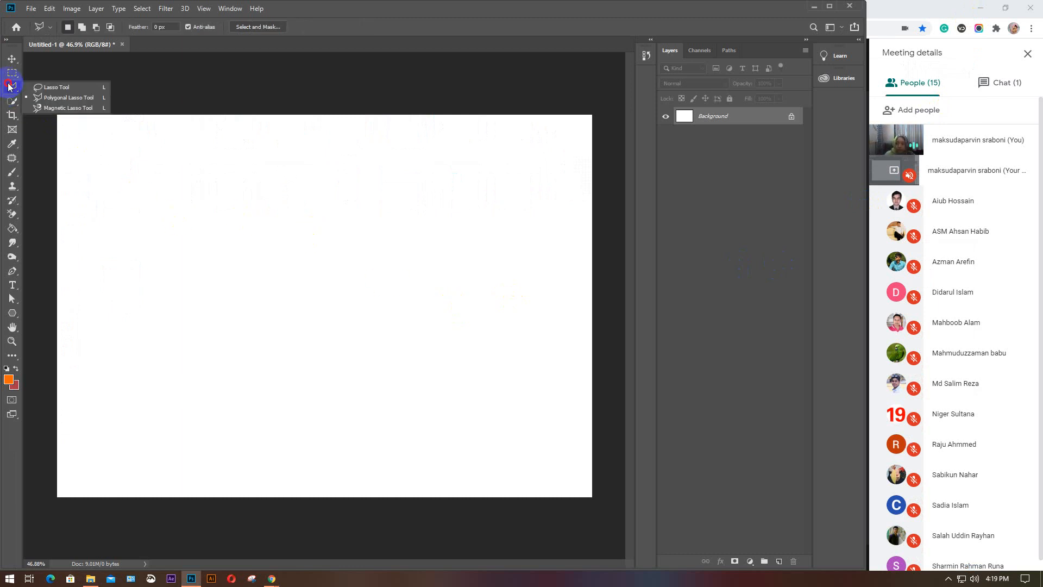
{"action": "left_click", "coordinate": [80, 89]}
{"action": "mouse_move", "coordinate": [116, 277]}
{"action": "left_mouse_down"}
{"action": "mouse_move", "coordinate": [130, 327]}
{"action": "mouse_move", "coordinate": [169, 357]}
{"action": "mouse_move", "coordinate": [336, 302]}
{"action": "mouse_move", "coordinate": [299, 203]}
{"action": "left_mouse_up"}
{"action": "mouse_move", "coordinate": [229, 233]}
{"action": "left_mouse_down"}
{"action": "mouse_move", "coordinate": [218, 268]}
{"action": "mouse_move", "coordinate": [373, 298]}
{"action": "mouse_move", "coordinate": [279, 212]}
{"action": "mouse_move", "coordinate": [226, 240]}
{"action": "left_mouse_up"}
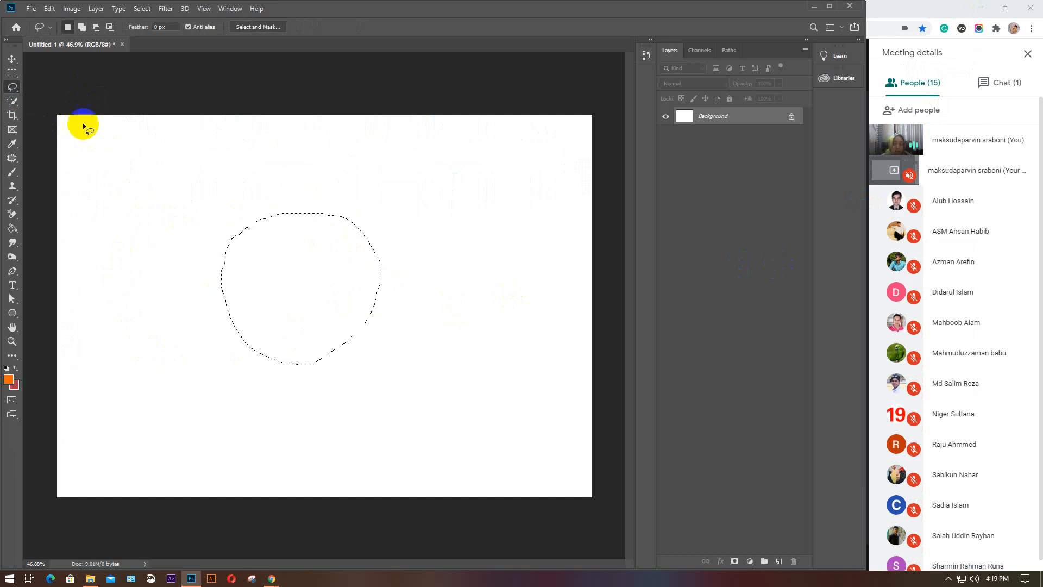
Step: Clear the freehand selection and trace a closed, irregular eight-sided selection with the Polygonal Lasso tool
{"action": "right_click", "coordinate": [12, 89]}
{"action": "left_click", "coordinate": [68, 97]}
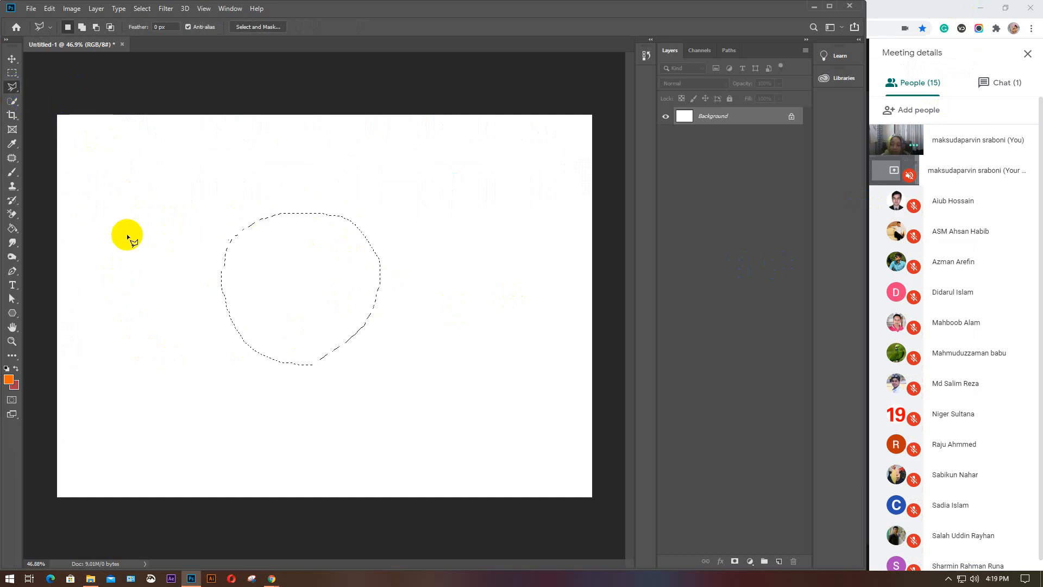
{"action": "key", "text": "ctrl+d"}
{"action": "left_click", "coordinate": [128, 235]}
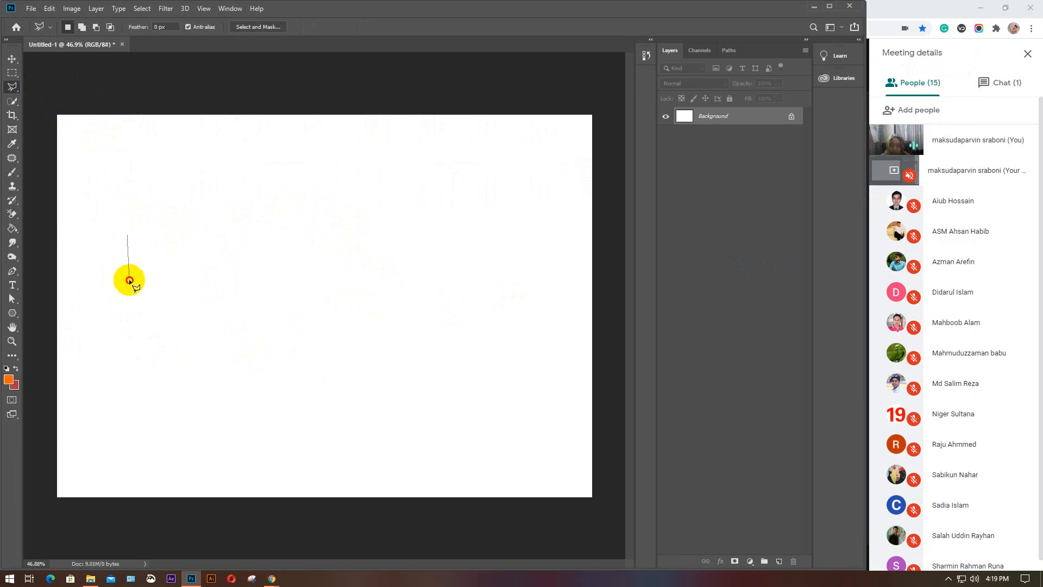
{"action": "left_click", "coordinate": [129, 280]}
{"action": "left_click", "coordinate": [163, 308]}
{"action": "left_click", "coordinate": [232, 311]}
{"action": "left_click", "coordinate": [270, 337]}
{"action": "left_click", "coordinate": [343, 332]}
{"action": "left_click", "coordinate": [366, 283]}
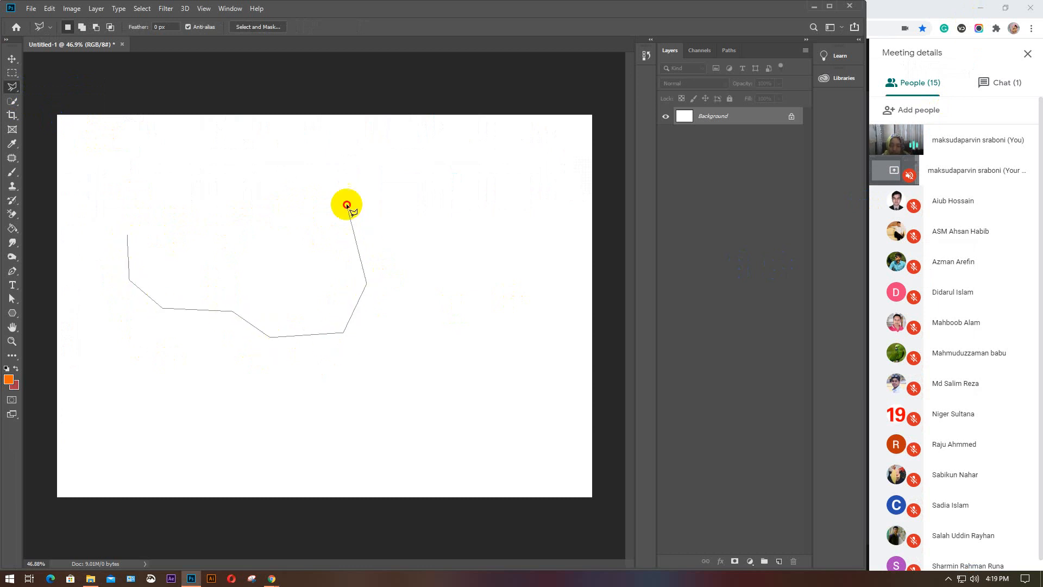
{"action": "left_click", "coordinate": [346, 204]}
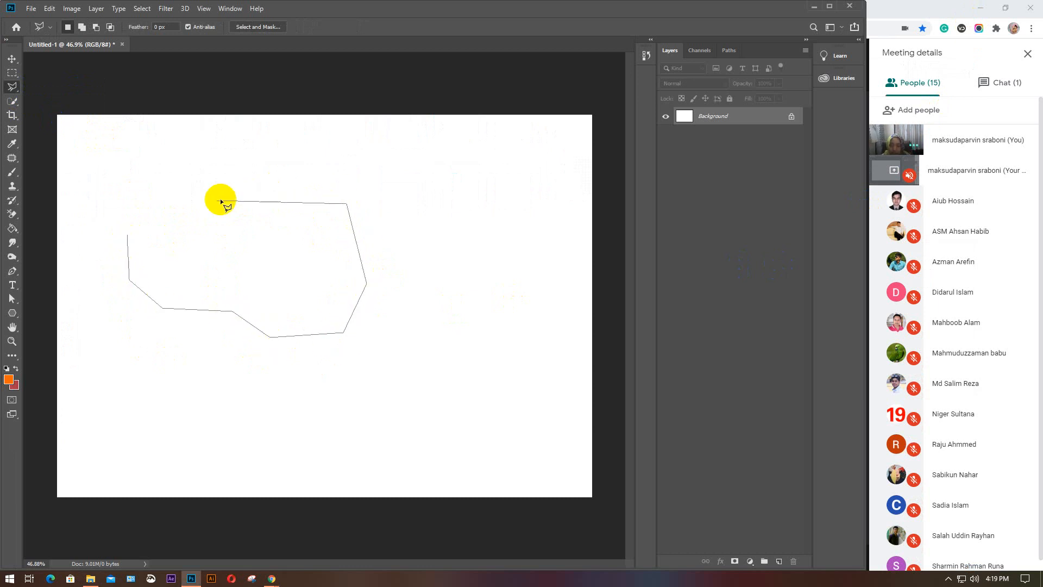
{"action": "left_click", "coordinate": [127, 234]}
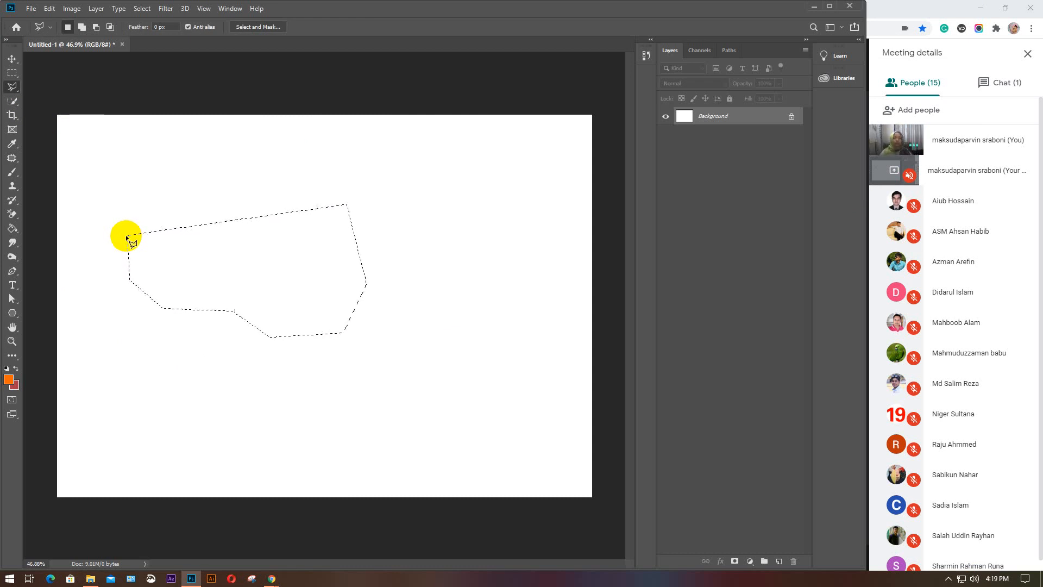
Step: Trace a closed irregular selection in the canvas's lower half with the Magnetic Lasso tool and deselect it
{"action": "right_click", "coordinate": [12, 86]}
{"action": "left_click", "coordinate": [57, 108]}
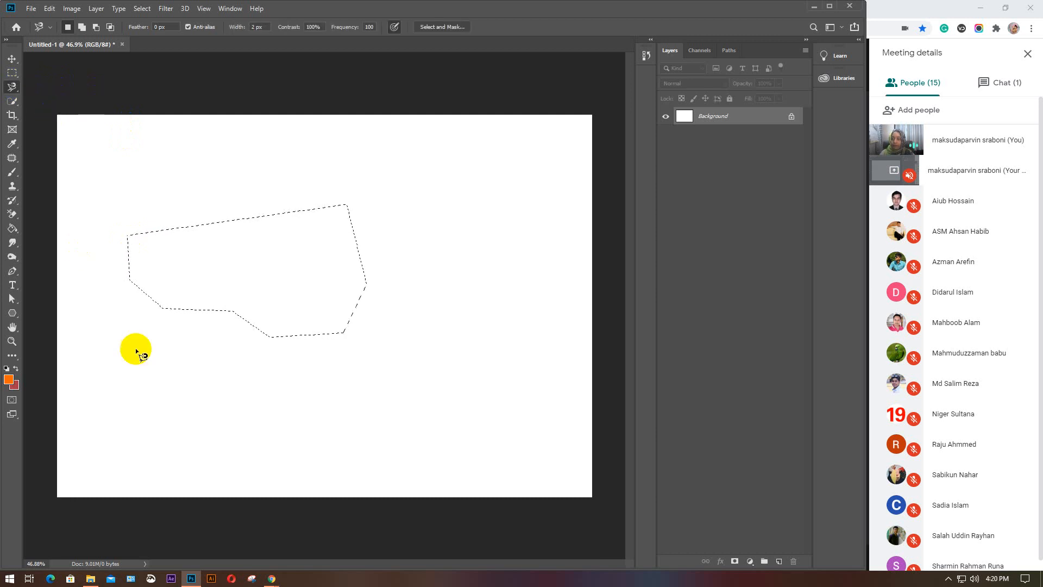
{"action": "left_click", "coordinate": [210, 384]}
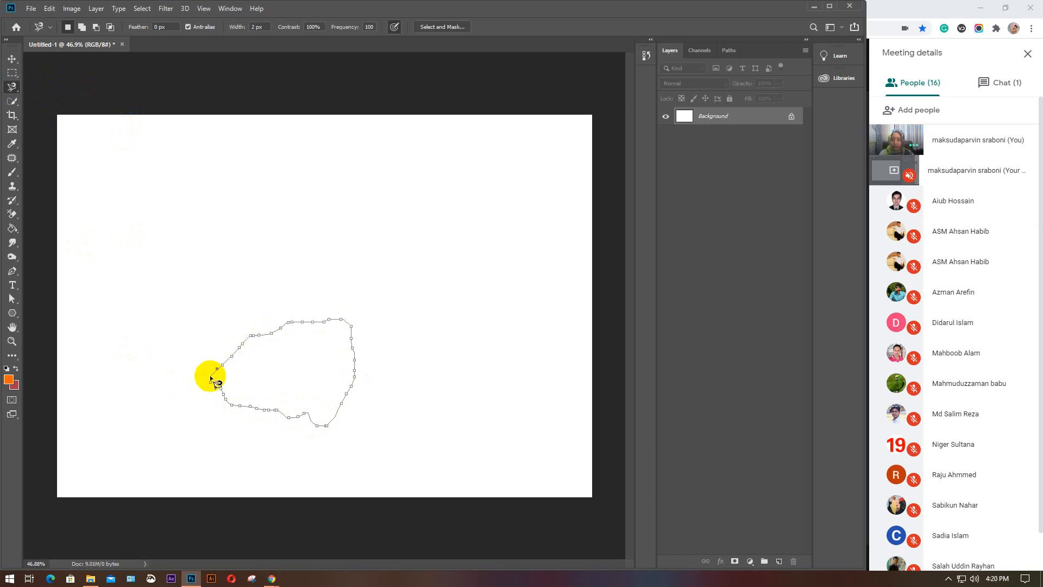
{"action": "left_click", "coordinate": [211, 383]}
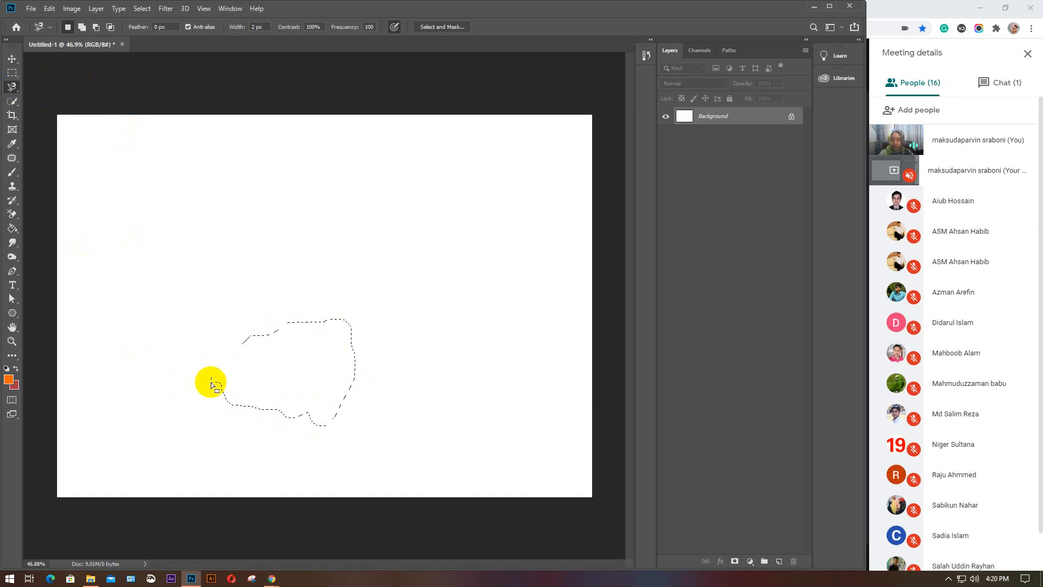
{"action": "key", "text": "ctrl+d"}
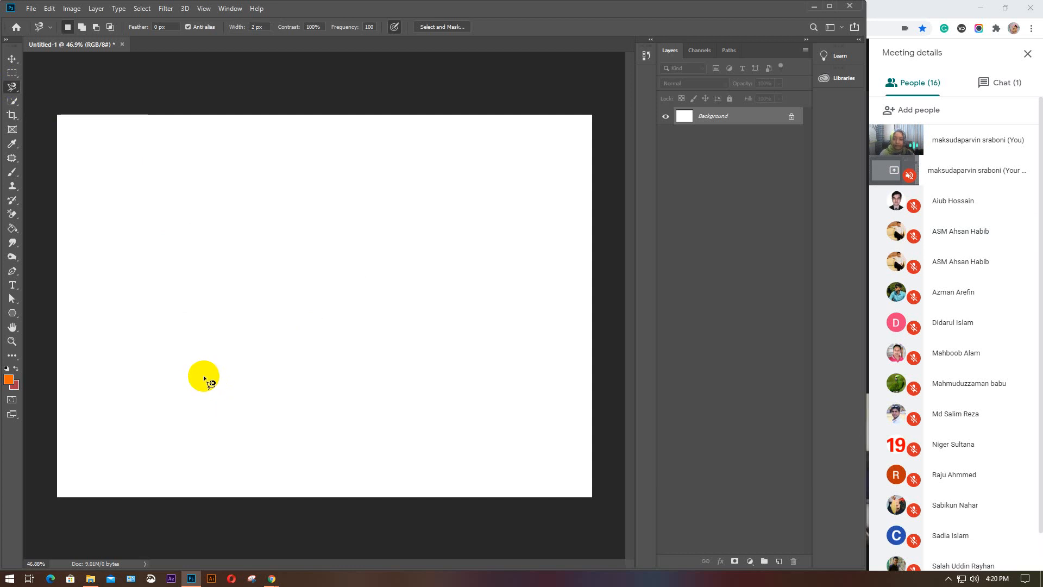
Step: Draw an open zigzag path of eight straight segments in the canvas's left half with the Pen tool
{"action": "left_click", "coordinate": [10, 274]}
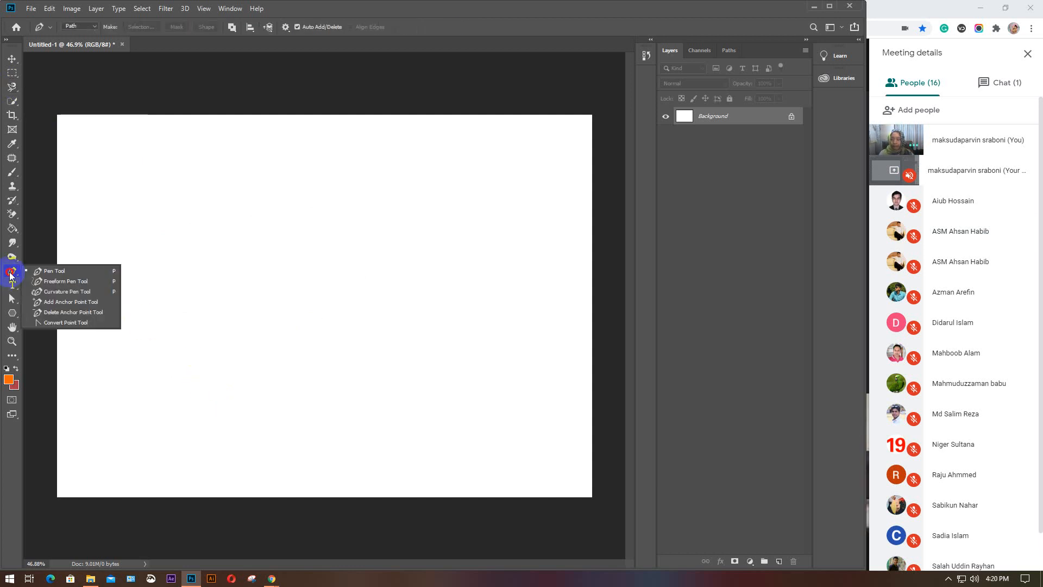
{"action": "left_click", "coordinate": [38, 271]}
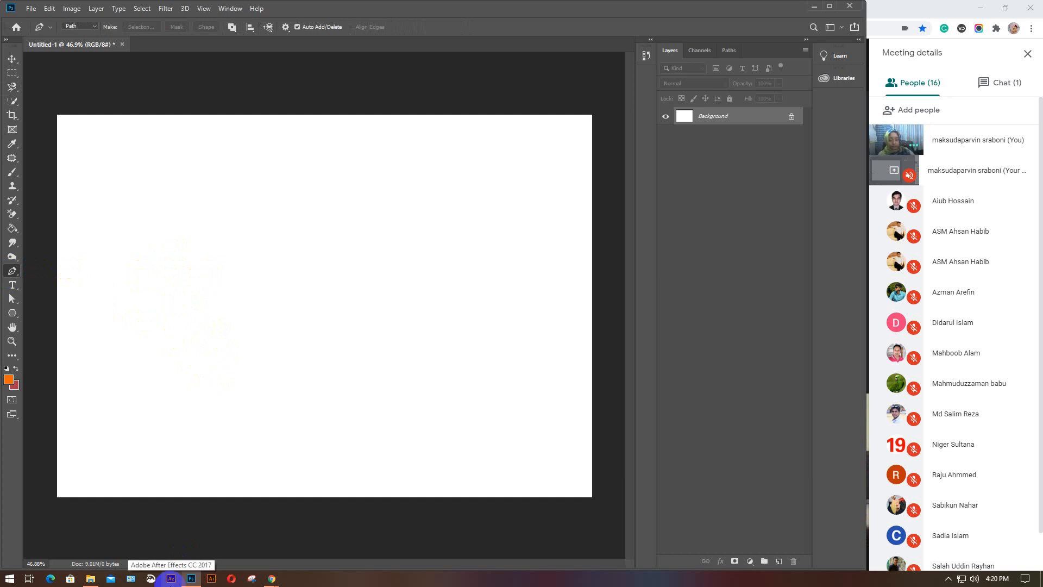
{"action": "left_click", "coordinate": [138, 244]}
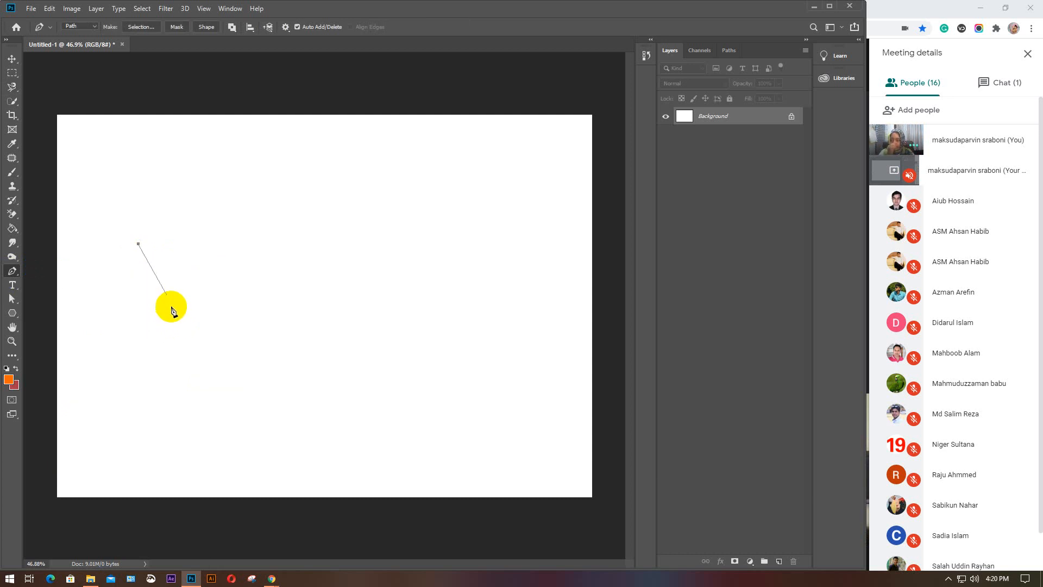
{"action": "left_click", "coordinate": [286, 28]}
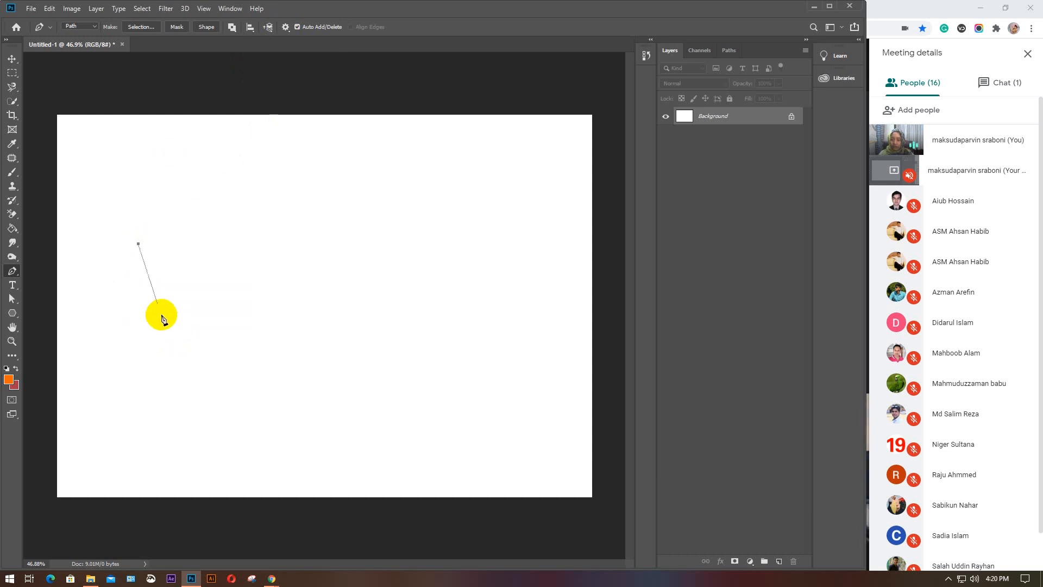
{"action": "left_click", "coordinate": [135, 291]}
{"action": "left_click", "coordinate": [158, 305]}
{"action": "left_click", "coordinate": [144, 343]}
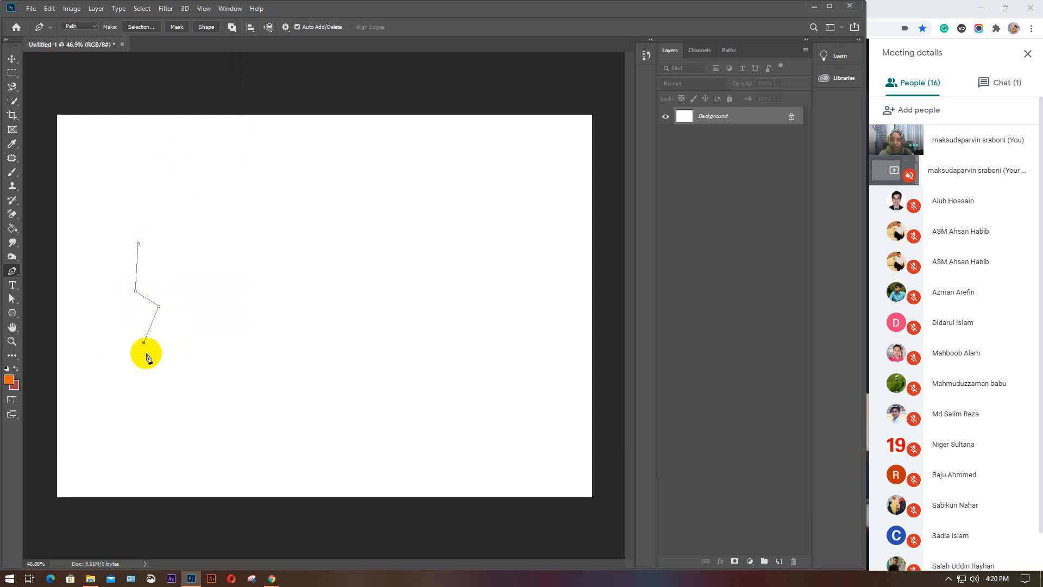
{"action": "left_click", "coordinate": [162, 367]}
{"action": "left_click", "coordinate": [201, 354]}
{"action": "left_click", "coordinate": [216, 306]}
{"action": "left_click", "coordinate": [258, 331]}
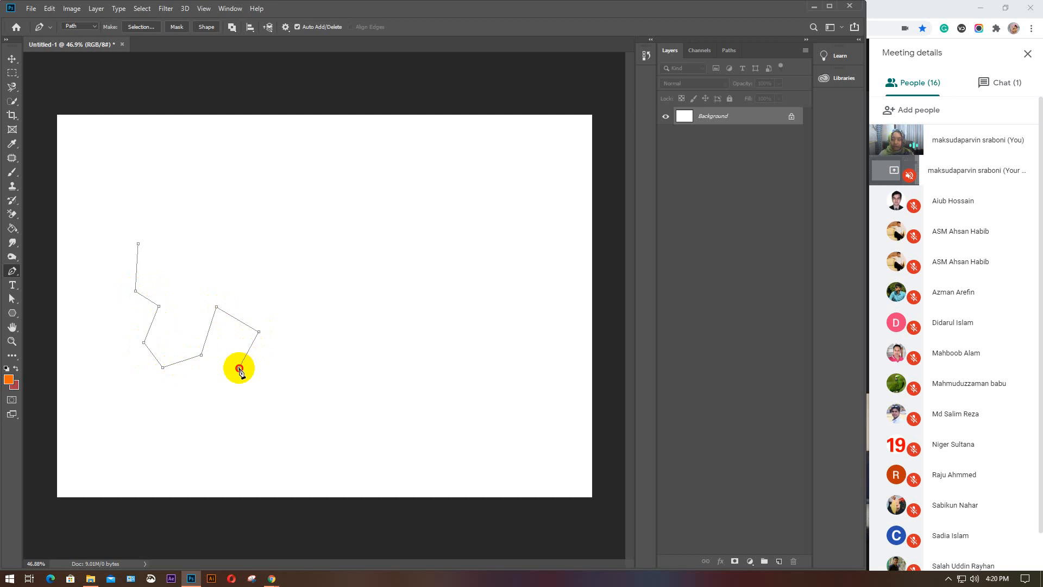
{"action": "left_click", "coordinate": [239, 367]}
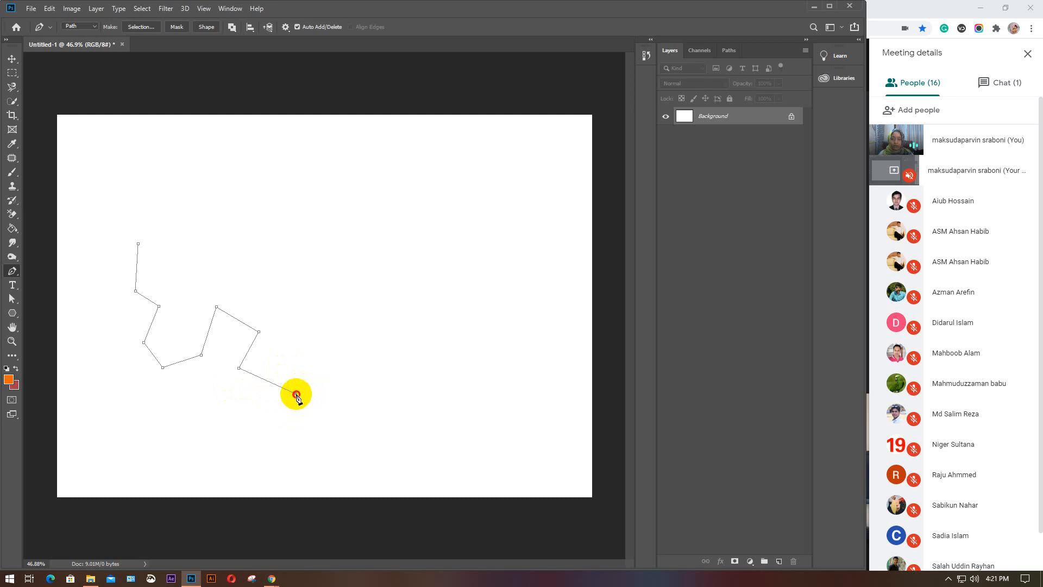
Step: Extend the open path from its zigzag end with four curved segments, winding across the canvas and up toward its upper right
{"action": "left_click_drag", "start_coordinate": [296, 394], "coordinate": [271, 443]}
{"action": "left_click_drag", "start_coordinate": [400, 419], "coordinate": [371, 453]}
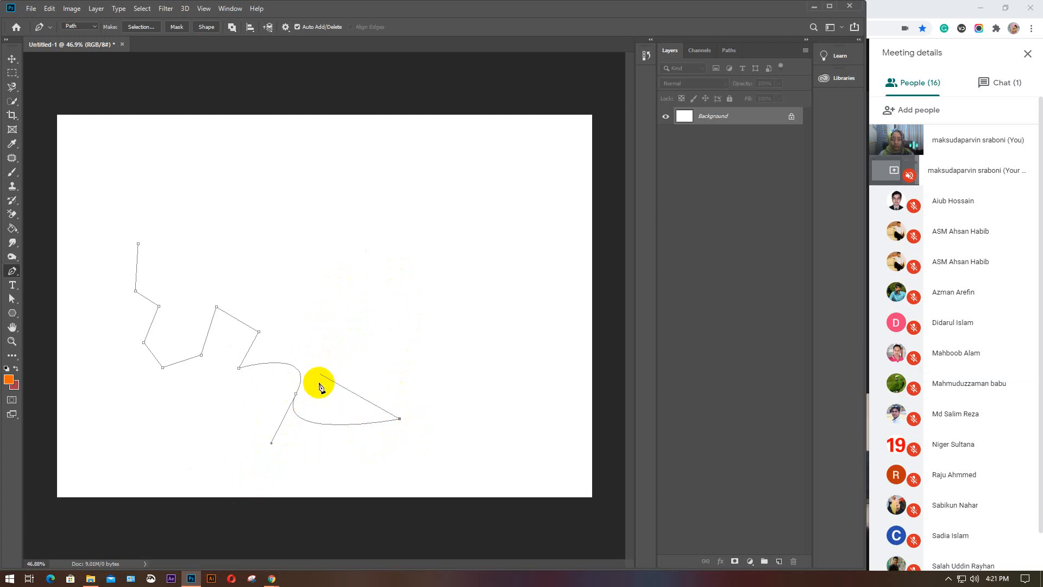
{"action": "left_click_drag", "start_coordinate": [382, 306], "coordinate": [309, 236]}
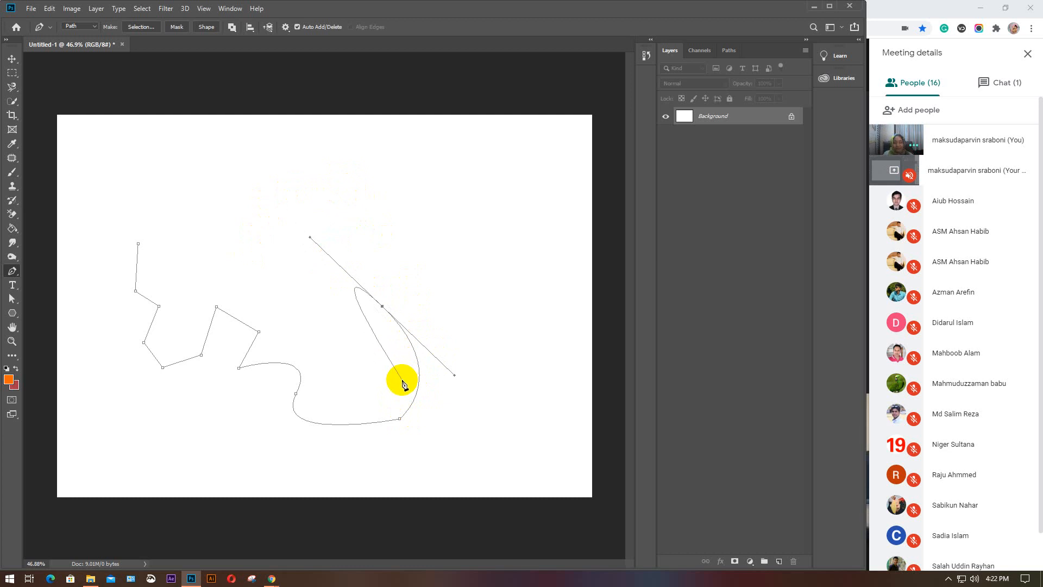
{"action": "key", "text": "Escape"}
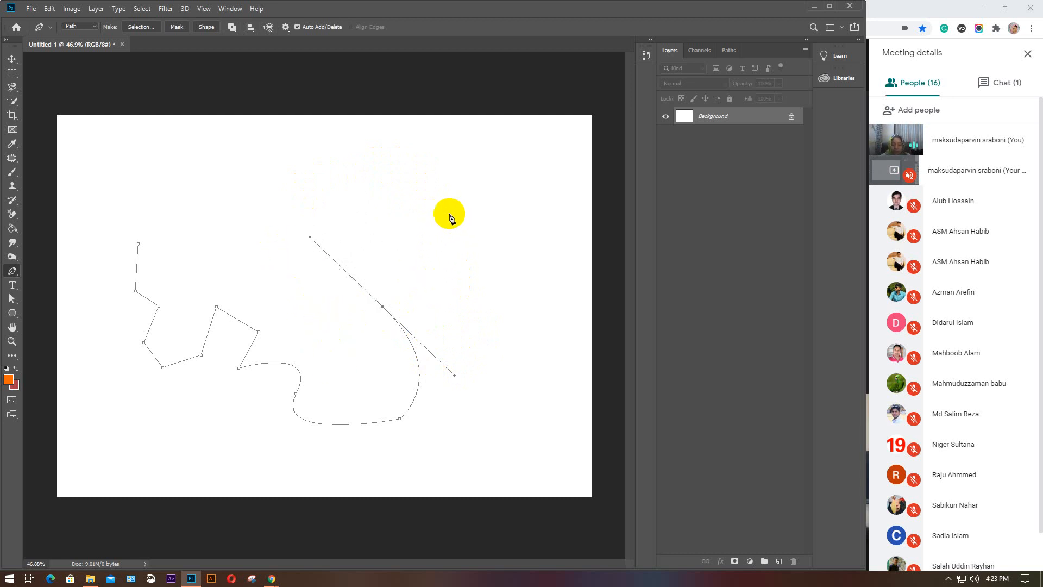
{"action": "mouse_move", "coordinate": [435, 203]}
{"action": "left_mouse_down"}
{"action": "mouse_move", "coordinate": [398, 219]}
{"action": "mouse_move", "coordinate": [444, 187]}
{"action": "left_mouse_up"}
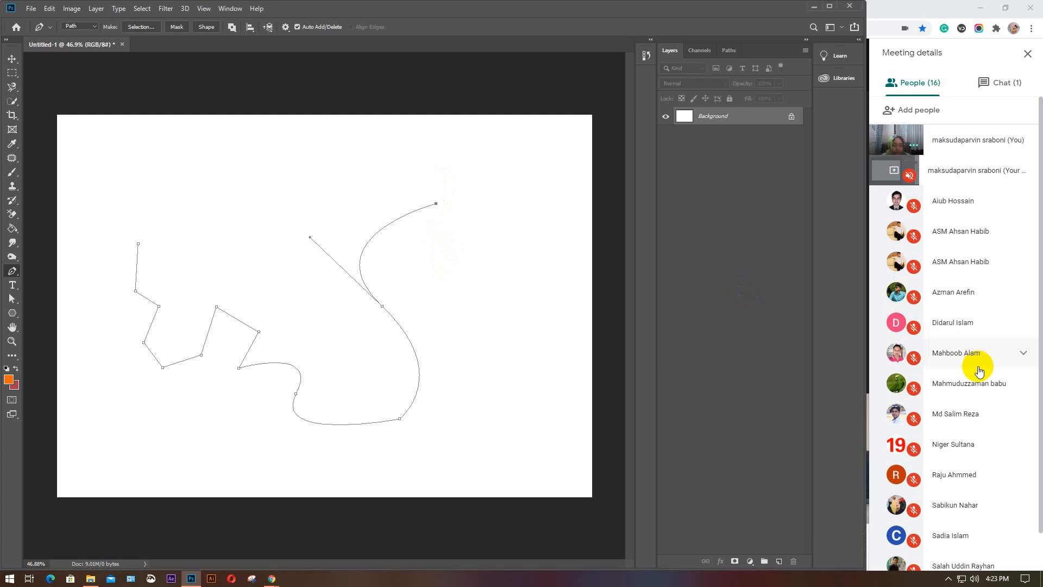
{"action": "scroll", "coordinate": [978, 367], "scroll_direction": "down", "scroll_amount": 1}
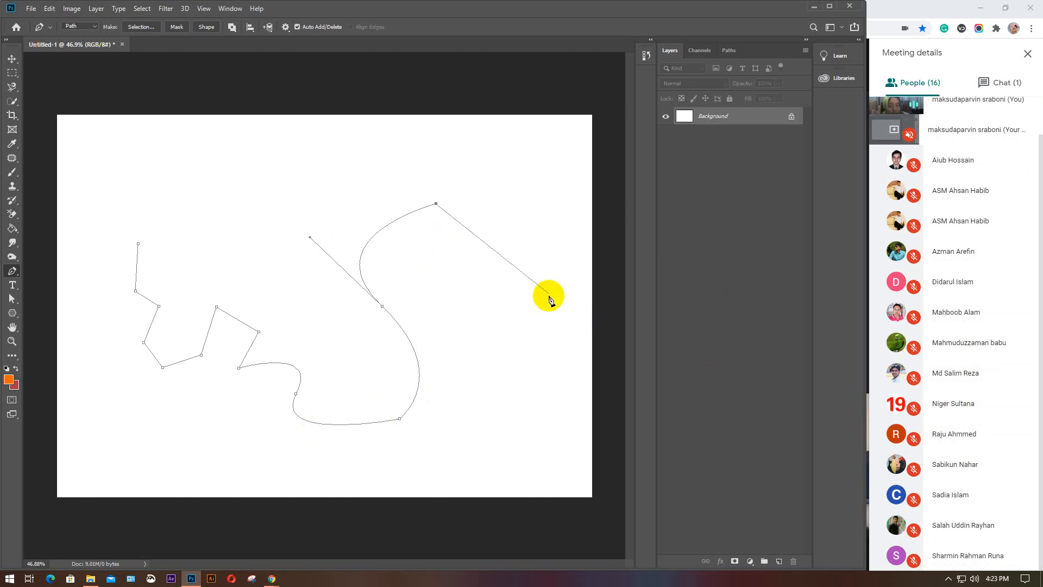
Step: Add a curved anchor right of the path's upper end and adjust its direction handles to shape a rounded peak
{"action": "left_click", "coordinate": [492, 227]}
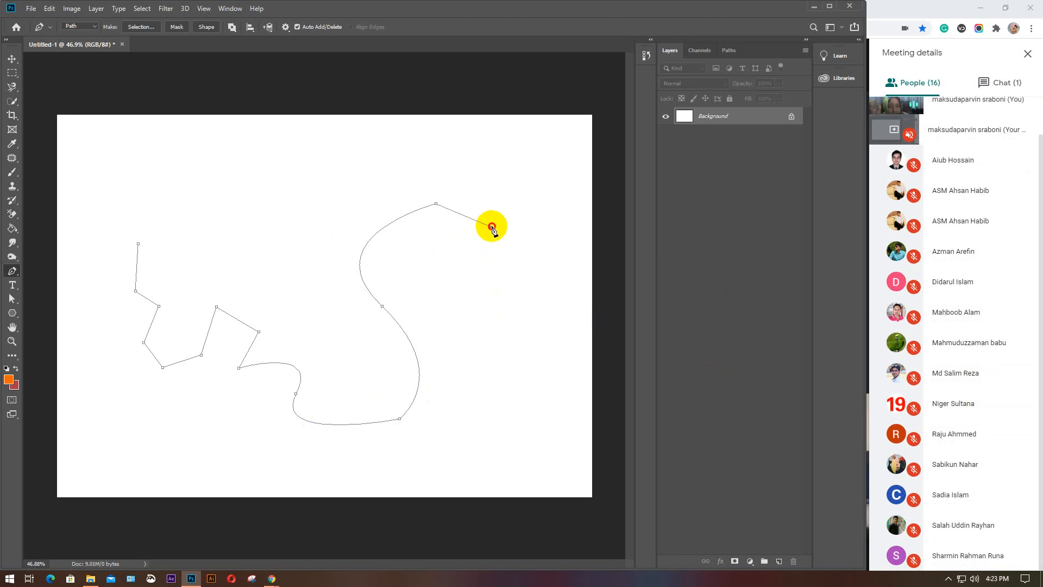
{"action": "left_click_drag", "start_coordinate": [491, 227], "coordinate": [530, 324]}
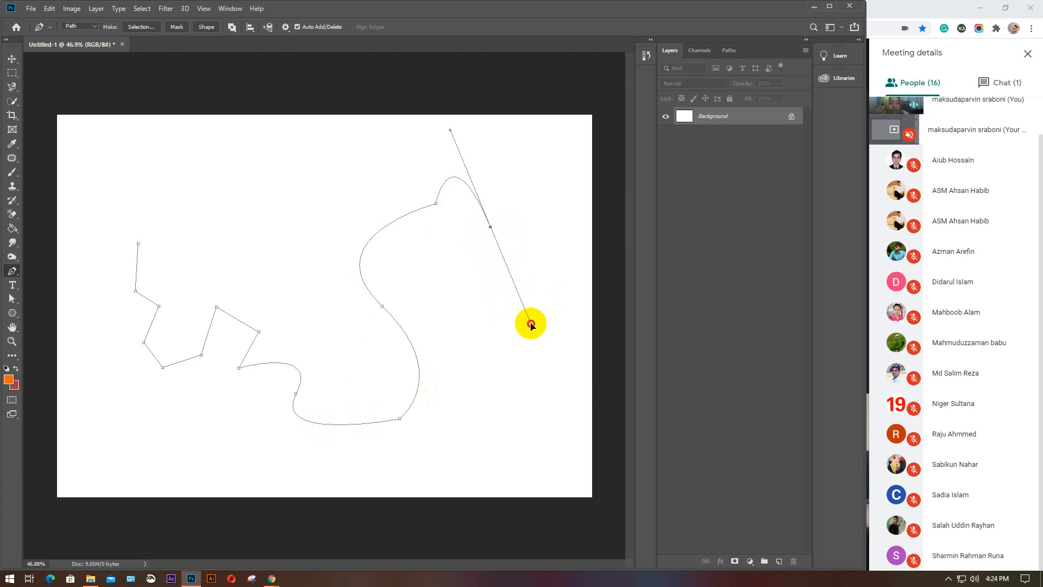
{"action": "left_click_drag", "start_coordinate": [531, 324], "coordinate": [514, 283]}
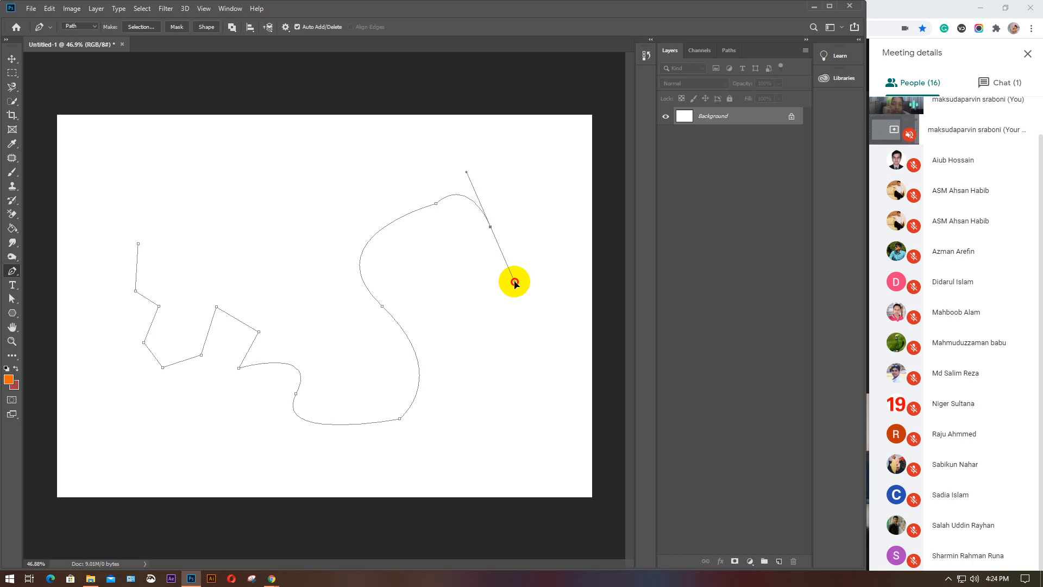
{"action": "left_click_drag", "start_coordinate": [514, 283], "coordinate": [514, 313]}
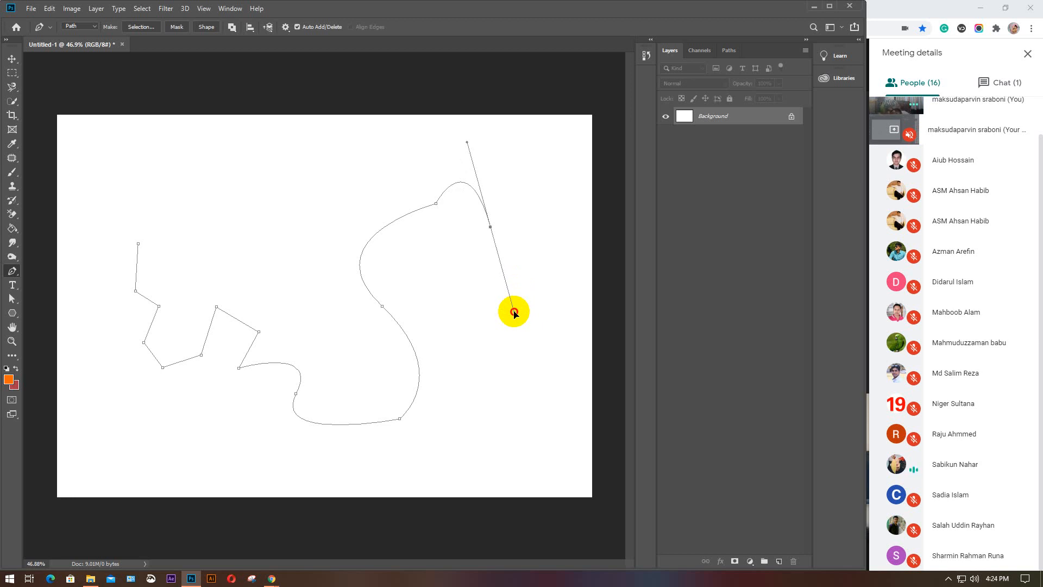
{"action": "left_click_drag", "start_coordinate": [513, 312], "coordinate": [538, 329]}
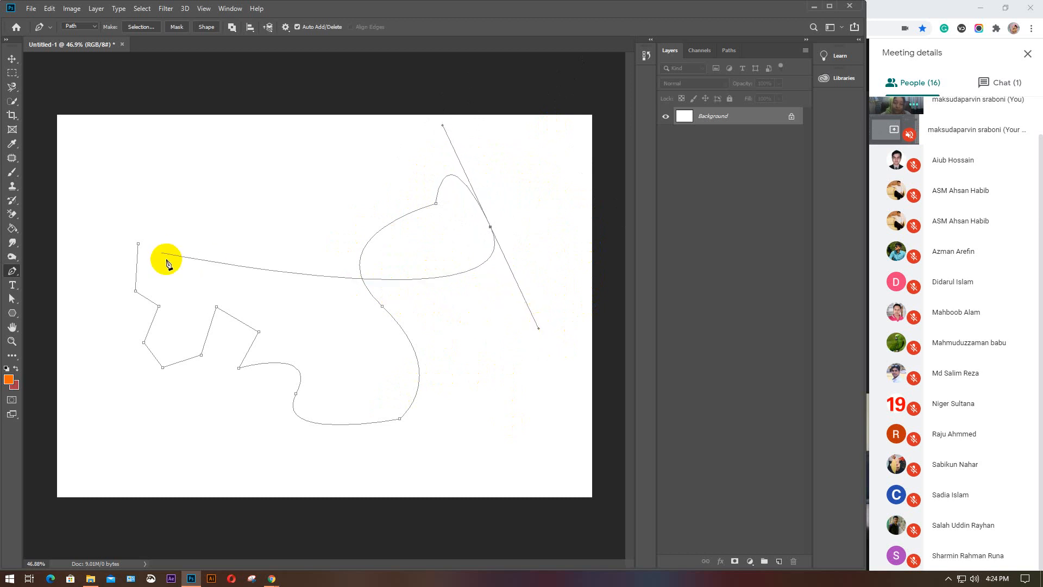
Step: Close the path at its starting anchor, convert it to a selection and deselect it
{"action": "left_click", "coordinate": [139, 244]}
{"action": "key", "text": "ctrl+Return"}
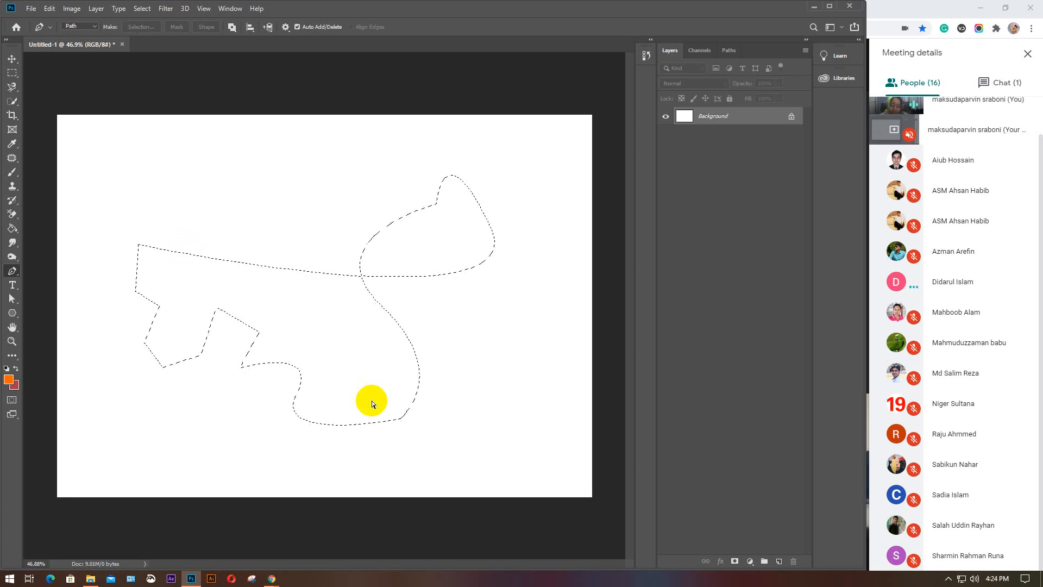
{"action": "key", "text": "ctrl+d"}
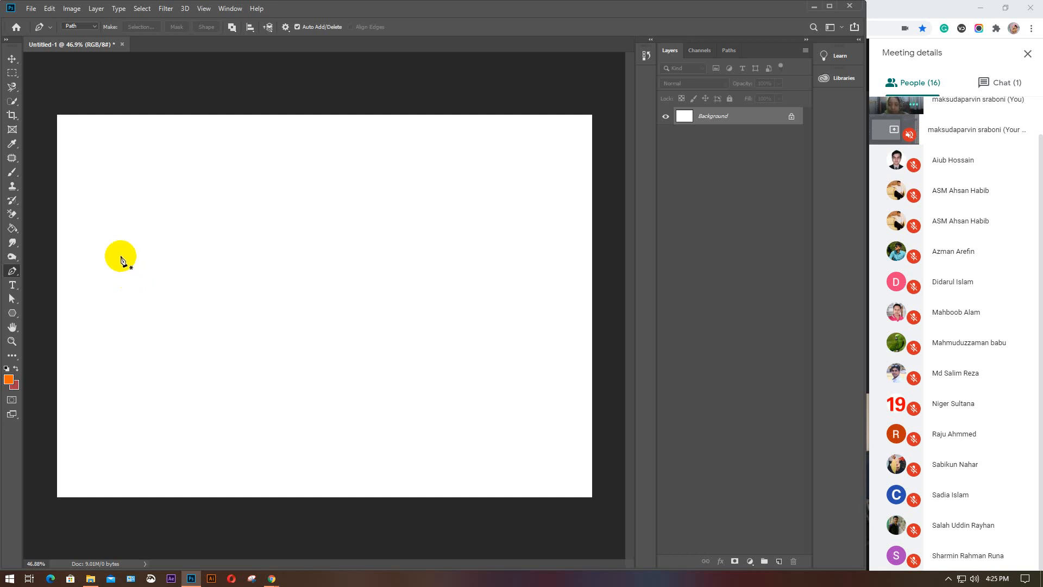
Step: Start a new path near the canvas's lower-left area and switch the Rubber Band option off and back on
{"action": "left_click", "coordinate": [108, 376]}
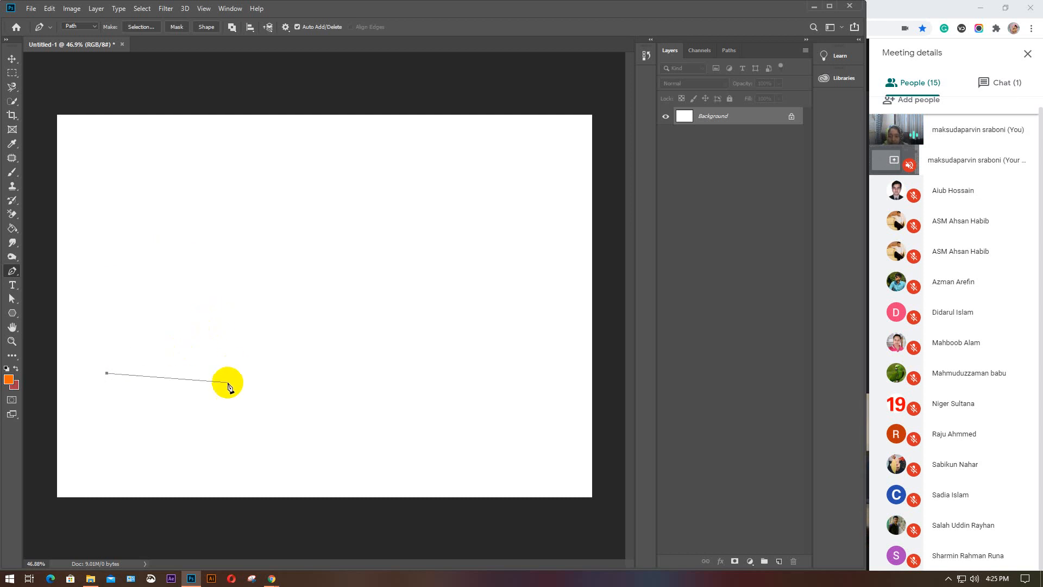
{"action": "left_click", "coordinate": [285, 29]}
{"action": "left_click", "coordinate": [242, 82]}
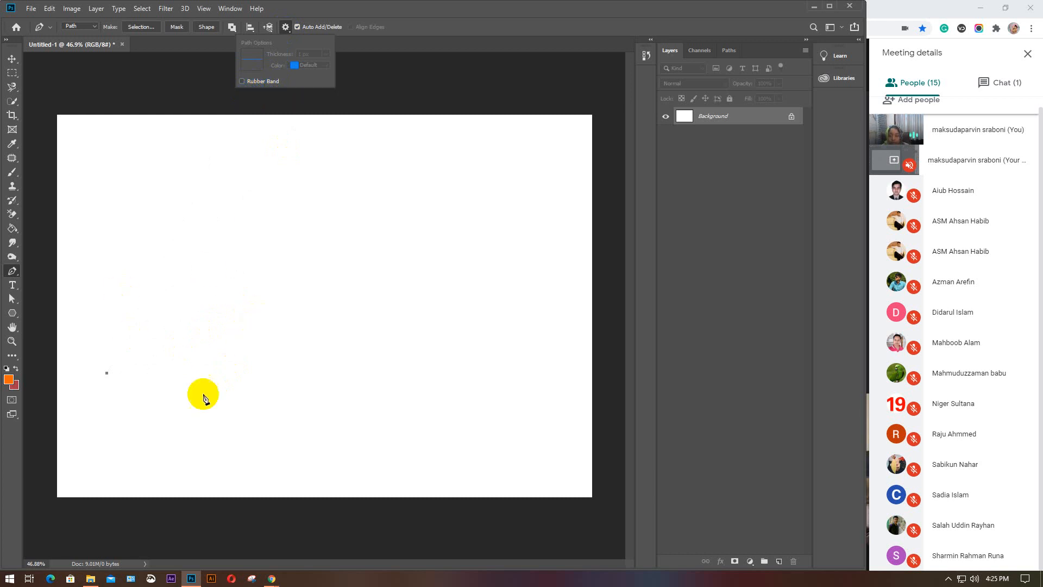
{"action": "left_click", "coordinate": [254, 84]}
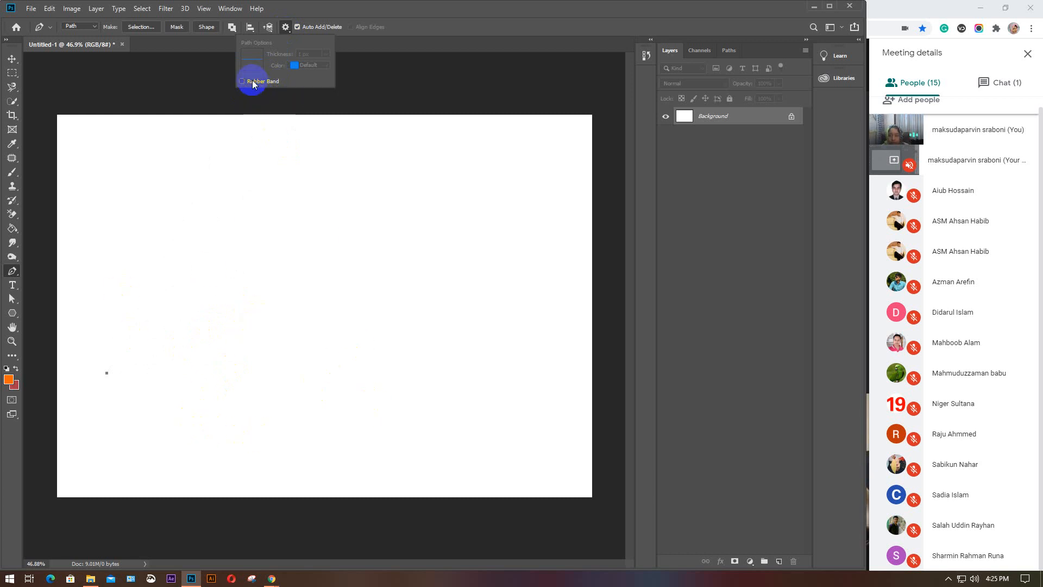
{"action": "left_click", "coordinate": [254, 84]}
{"action": "left_click", "coordinate": [285, 27]}
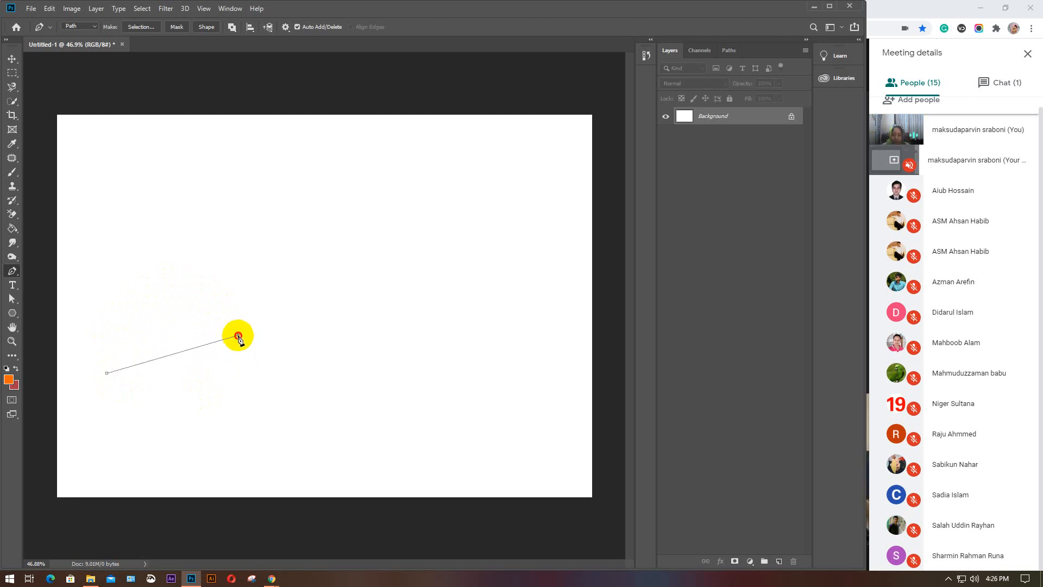
Step: Draw an arched first segment with long direction handles, and try a second curve before undoing it
{"action": "left_click_drag", "start_coordinate": [238, 335], "coordinate": [337, 403]}
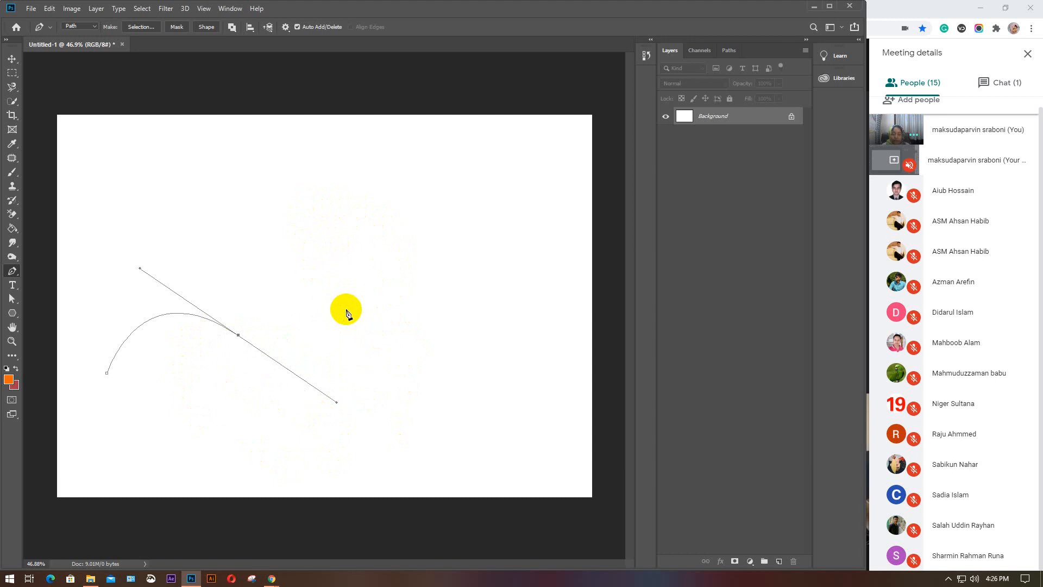
{"action": "left_click", "coordinate": [383, 298]}
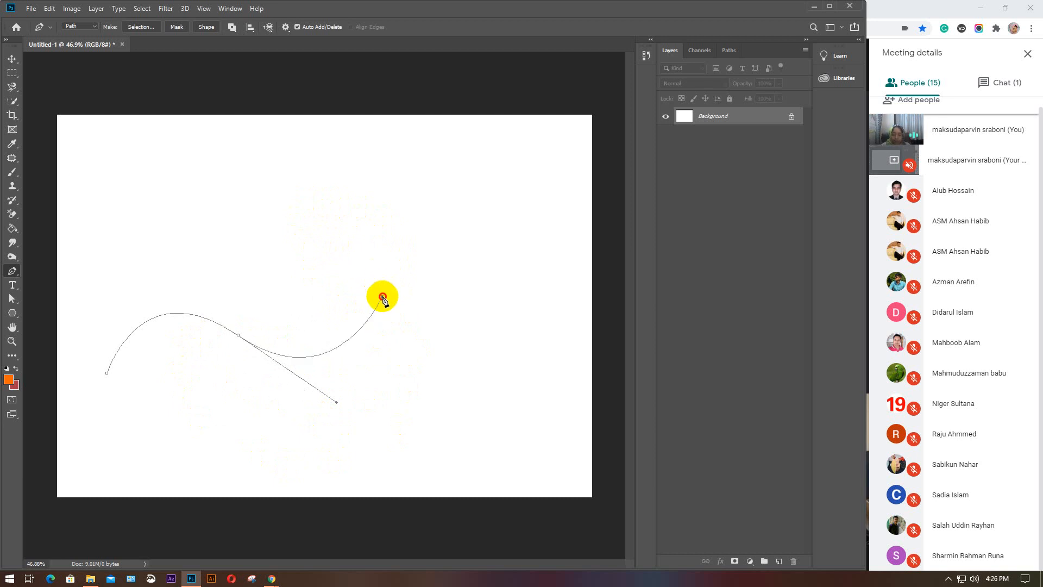
{"action": "left_click_drag", "start_coordinate": [383, 297], "coordinate": [390, 276]}
{"action": "key", "text": "ctrl+z"}
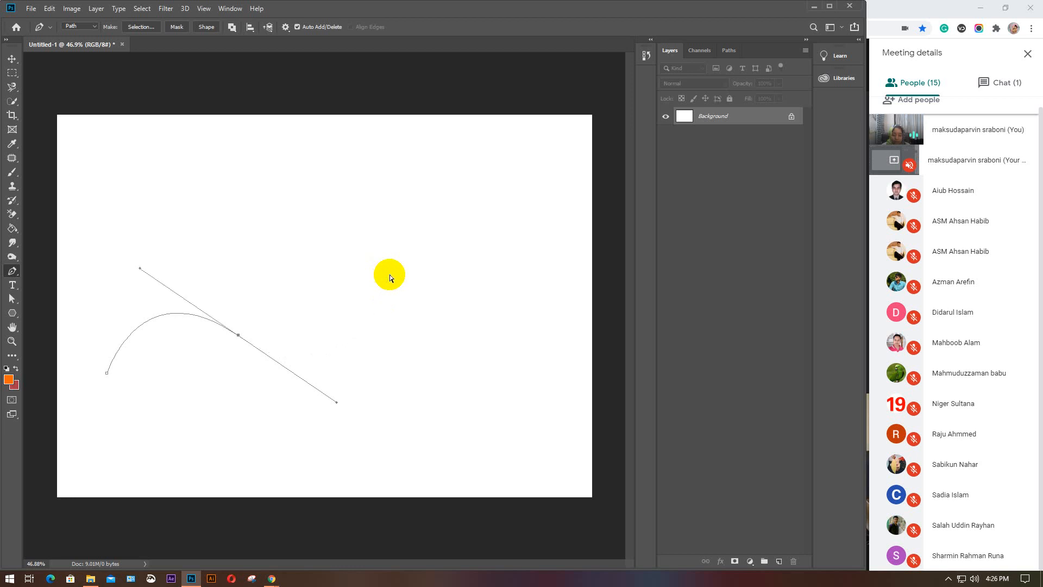
Step: Remove the outgoing handle from the arch's end anchor and add a valley-shaped curved segment ending near the canvas's middle
{"action": "left_click", "coordinate": [239, 335]}
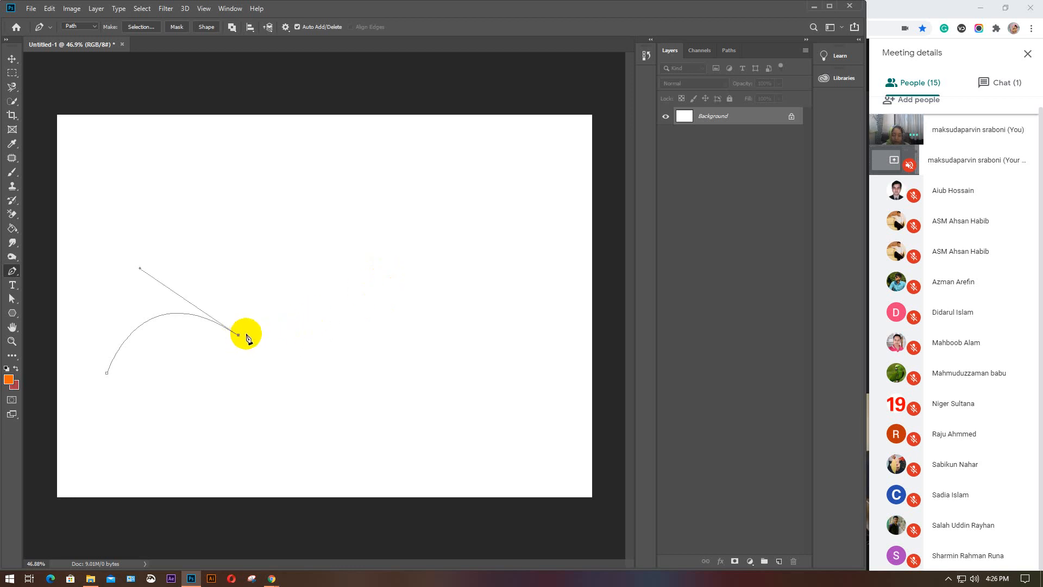
{"action": "left_click_drag", "start_coordinate": [373, 322], "coordinate": [349, 326]}
{"action": "left_click", "coordinate": [373, 322]}
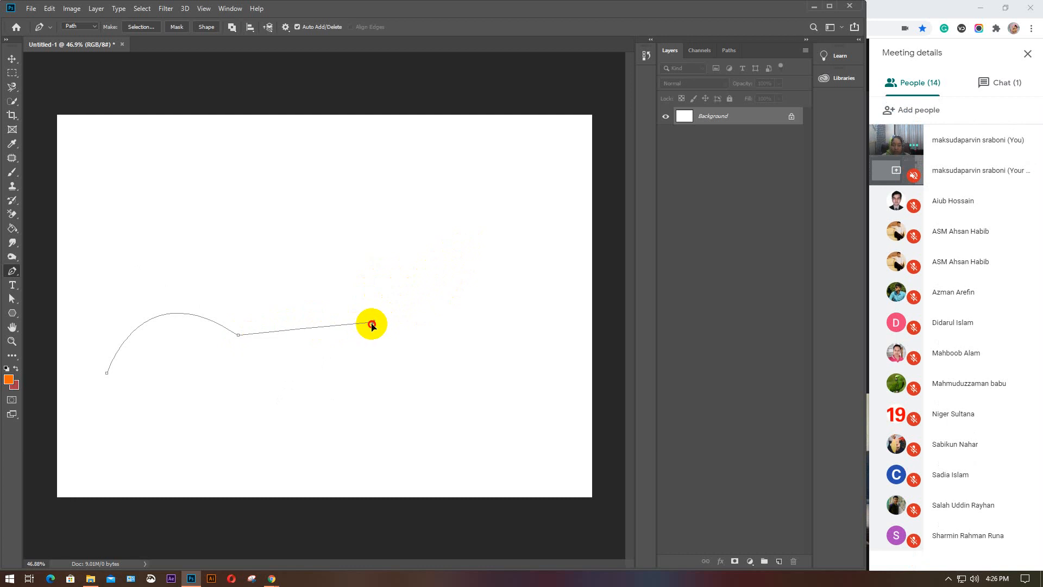
{"action": "mouse_move", "coordinate": [372, 323]}
{"action": "left_mouse_down"}
{"action": "mouse_move", "coordinate": [457, 223]}
{"action": "mouse_move", "coordinate": [540, 150]}
{"action": "mouse_move", "coordinate": [516, 168]}
{"action": "mouse_move", "coordinate": [412, 184]}
{"action": "mouse_move", "coordinate": [386, 228]}
{"action": "mouse_move", "coordinate": [447, 171]}
{"action": "mouse_move", "coordinate": [373, 324]}
{"action": "mouse_move", "coordinate": [442, 116]}
{"action": "mouse_move", "coordinate": [535, 376]}
{"action": "mouse_move", "coordinate": [589, 482]}
{"action": "mouse_move", "coordinate": [589, 510]}
{"action": "mouse_move", "coordinate": [561, 519]}
{"action": "mouse_move", "coordinate": [419, 342]}
{"action": "mouse_move", "coordinate": [354, 333]}
{"action": "mouse_move", "coordinate": [373, 323]}
{"action": "left_mouse_up"}
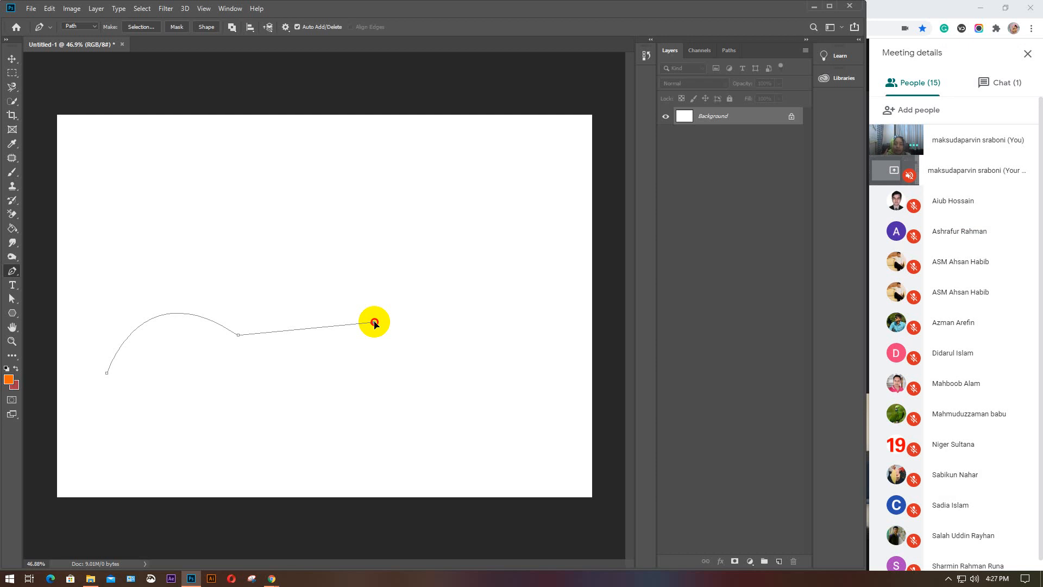
{"action": "left_click_drag", "start_coordinate": [374, 323], "coordinate": [446, 209]}
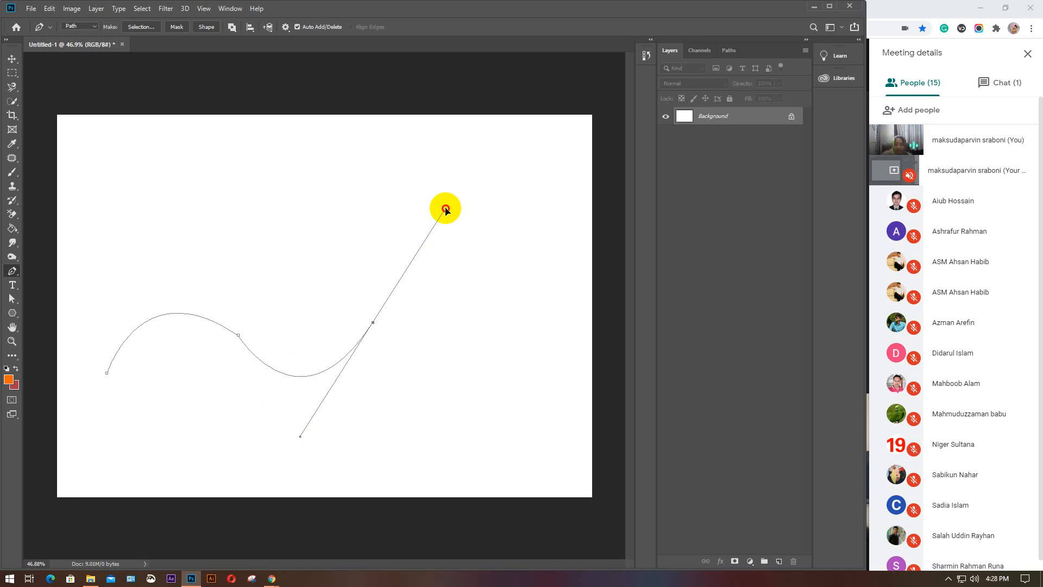
{"action": "left_click_drag", "start_coordinate": [445, 209], "coordinate": [446, 209]}
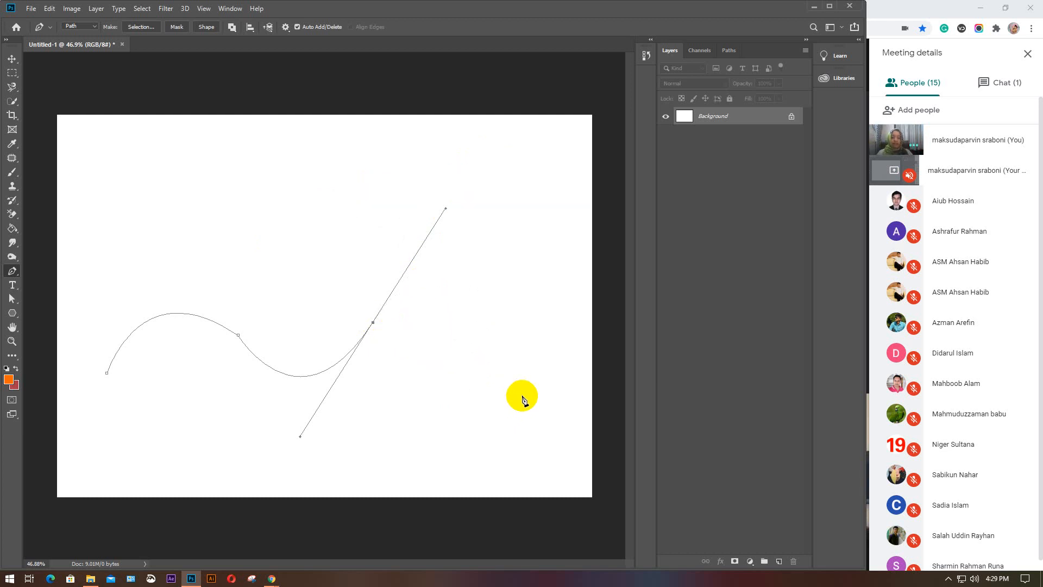
Step: Undo a trial hump-shaped segment, remove the last anchor's outgoing handle and draw a curve descending toward the canvas's lower-right corner
{"action": "left_click", "coordinate": [523, 398]}
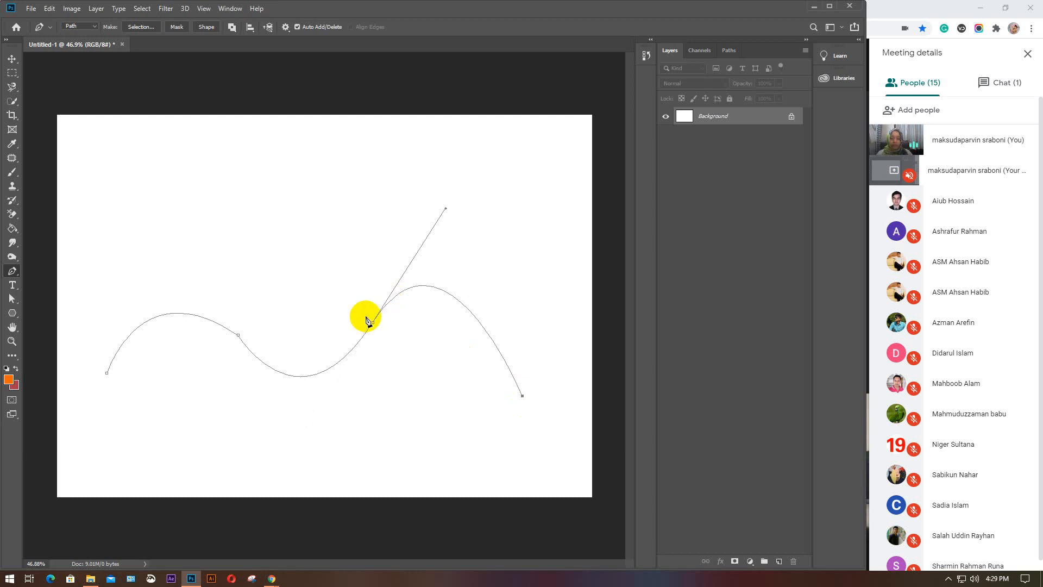
{"action": "key", "text": "ctrl+z"}
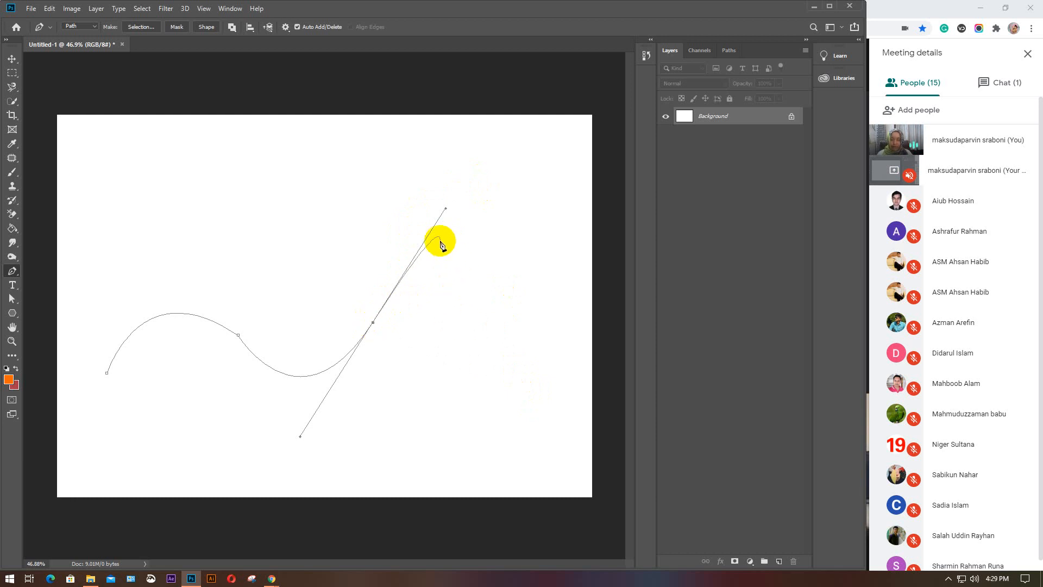
{"action": "left_click", "coordinate": [373, 324]}
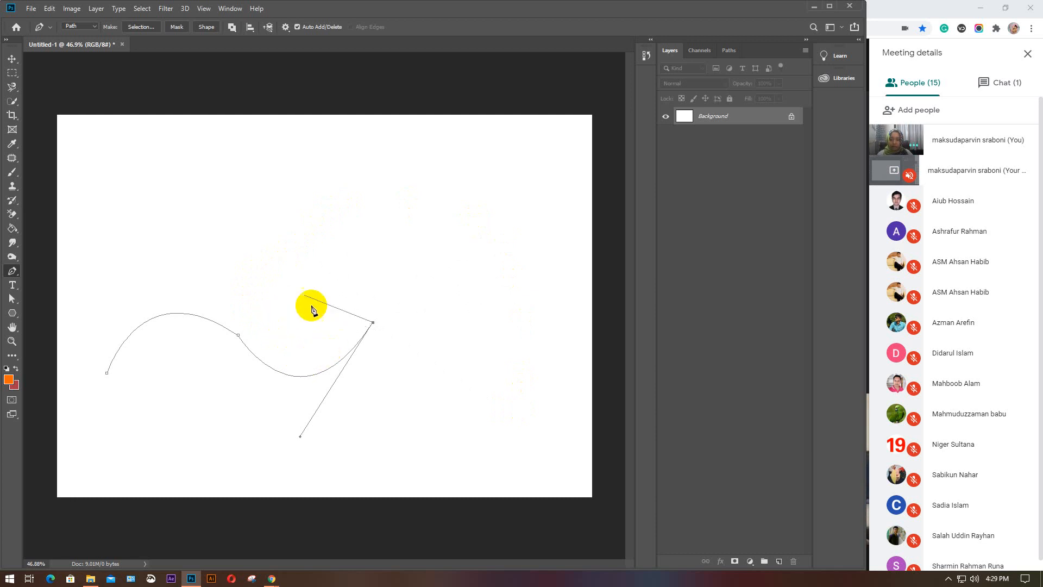
{"action": "left_click", "coordinate": [488, 443]}
{"action": "left_click_drag", "start_coordinate": [488, 443], "coordinate": [596, 487]}
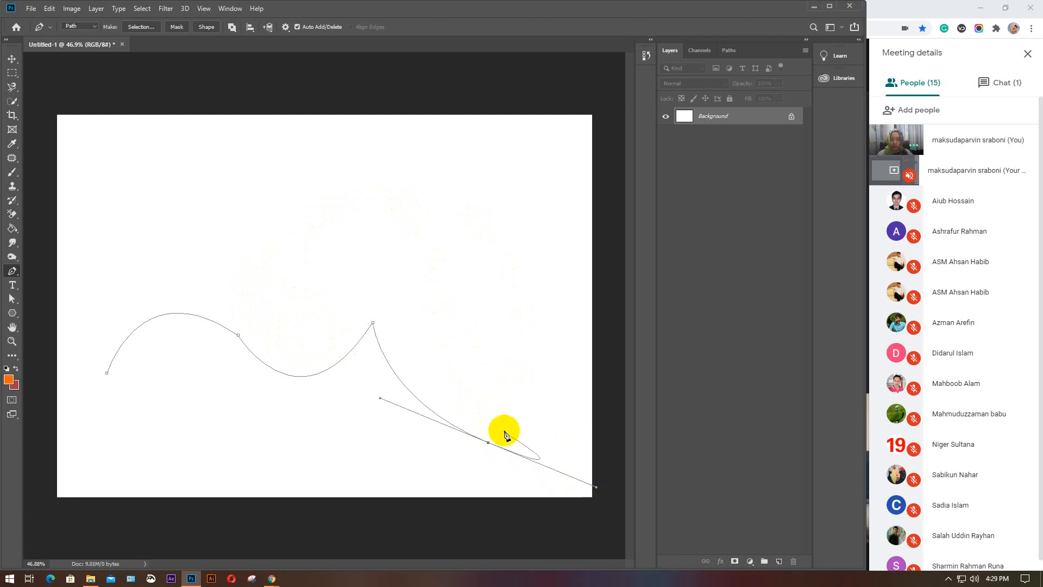
Step: Finish the path with an upward curve and a long arched segment closing at its starting anchor, and convert it to a selection
{"action": "left_click", "coordinate": [489, 445]}
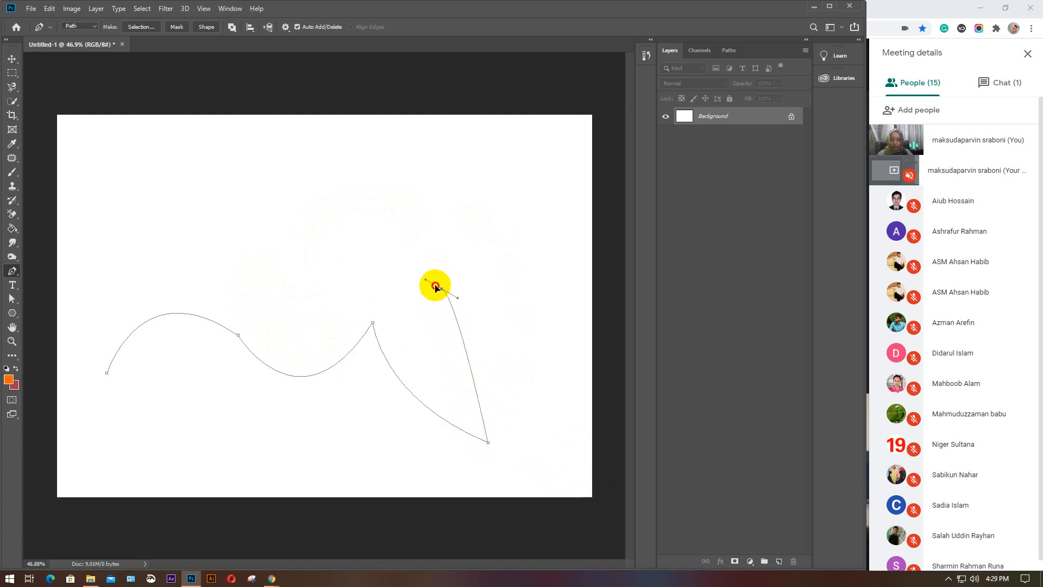
{"action": "left_click_drag", "start_coordinate": [441, 289], "coordinate": [368, 243]}
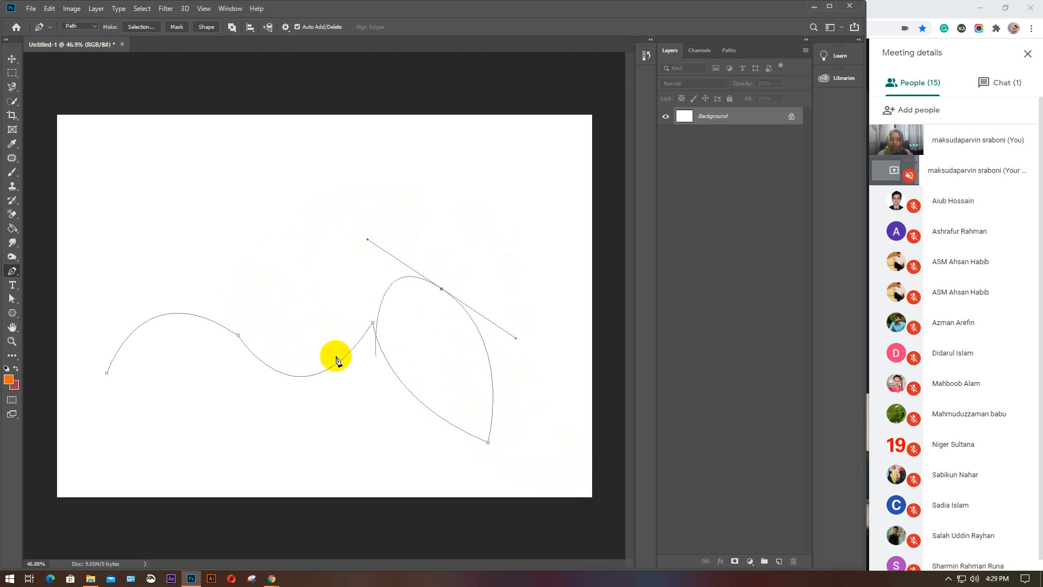
{"action": "left_click", "coordinate": [107, 375]}
{"action": "left_click_drag", "start_coordinate": [107, 381], "coordinate": [169, 530]}
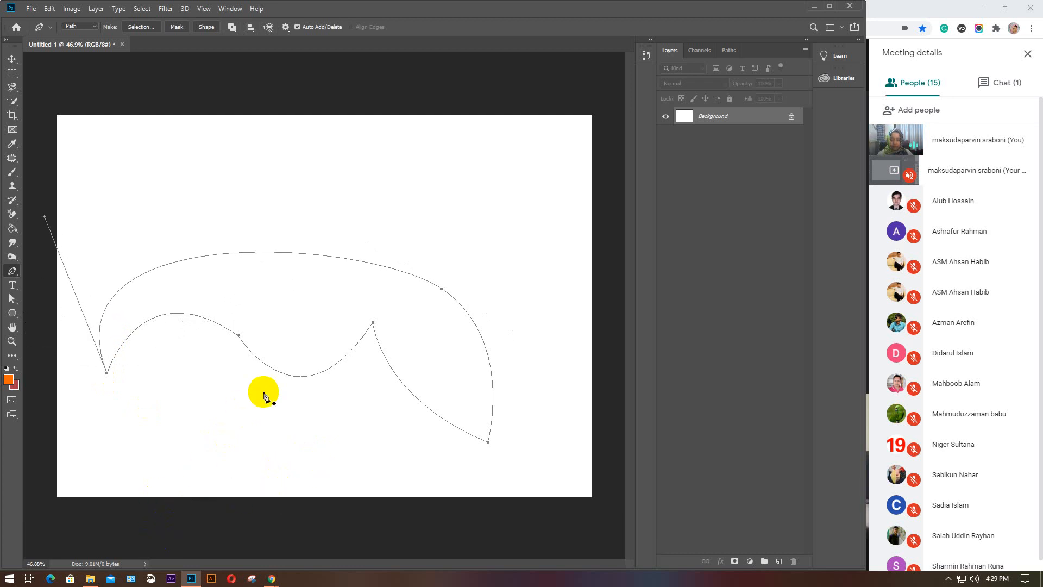
{"action": "key", "text": "ctrl+Return"}
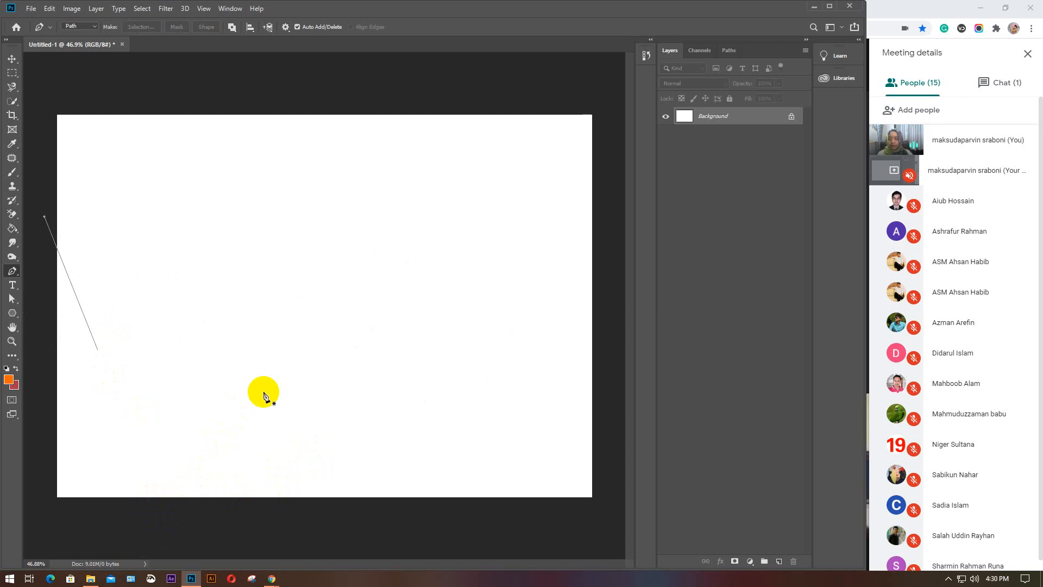
Step: Add the letter "a" as point text near the canvas's middle and set its size to 300 pt
{"action": "left_click", "coordinate": [12, 284]}
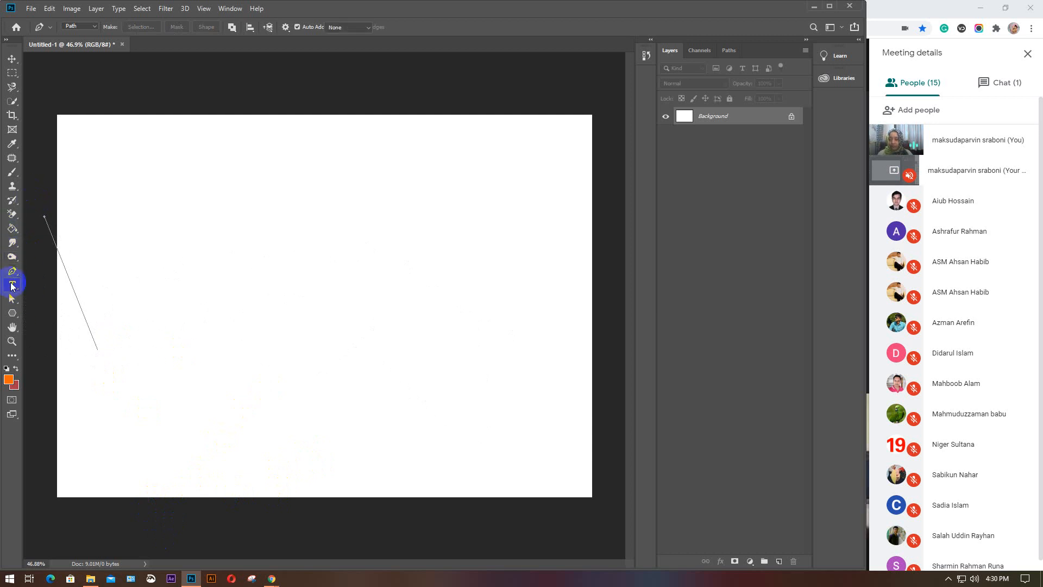
{"action": "left_click", "coordinate": [270, 306]}
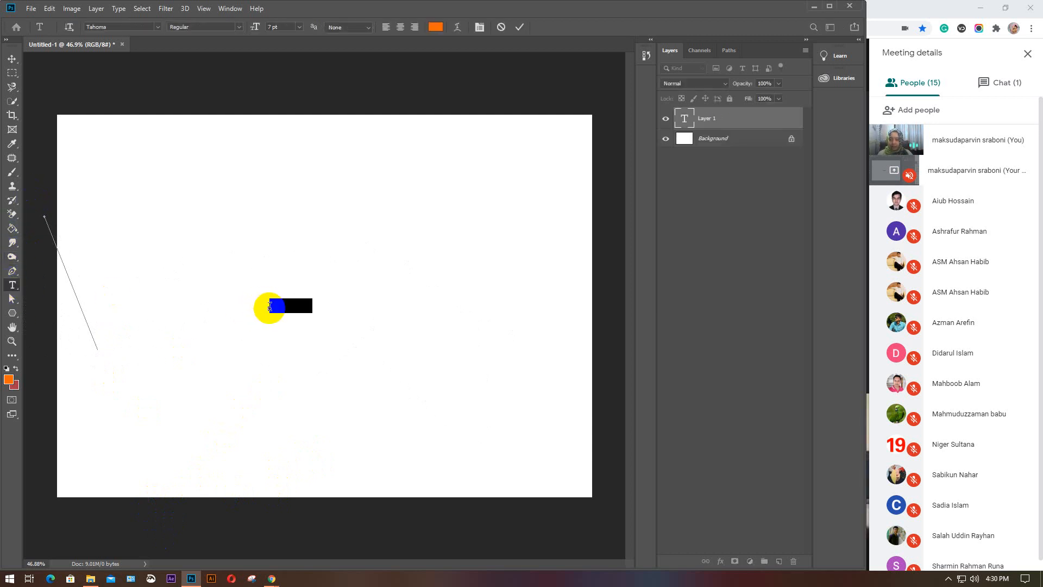
{"action": "key", "text": "BackSpace"}
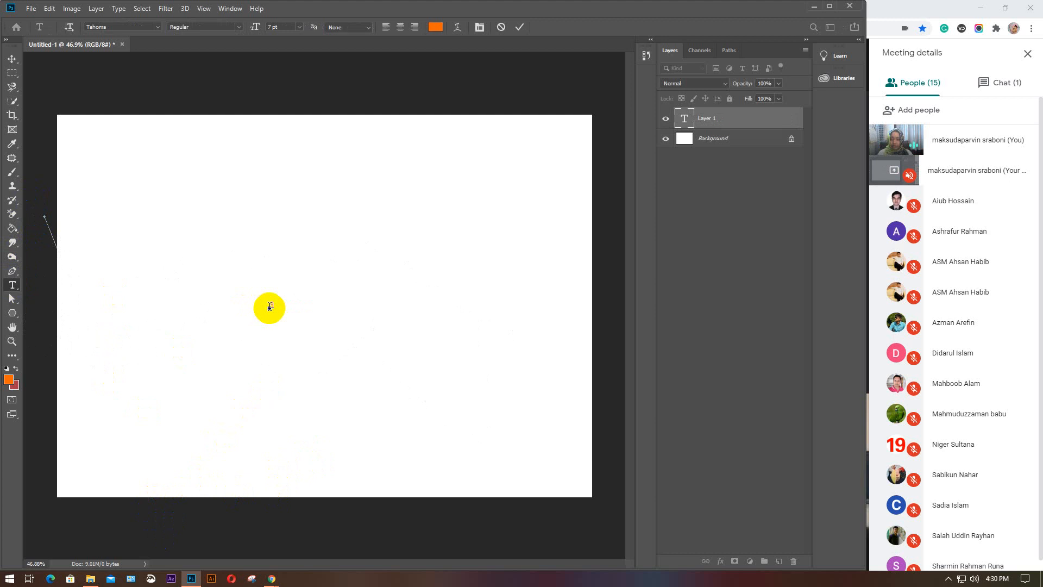
{"action": "left_click_drag", "start_coordinate": [273, 303], "coordinate": [252, 304]}
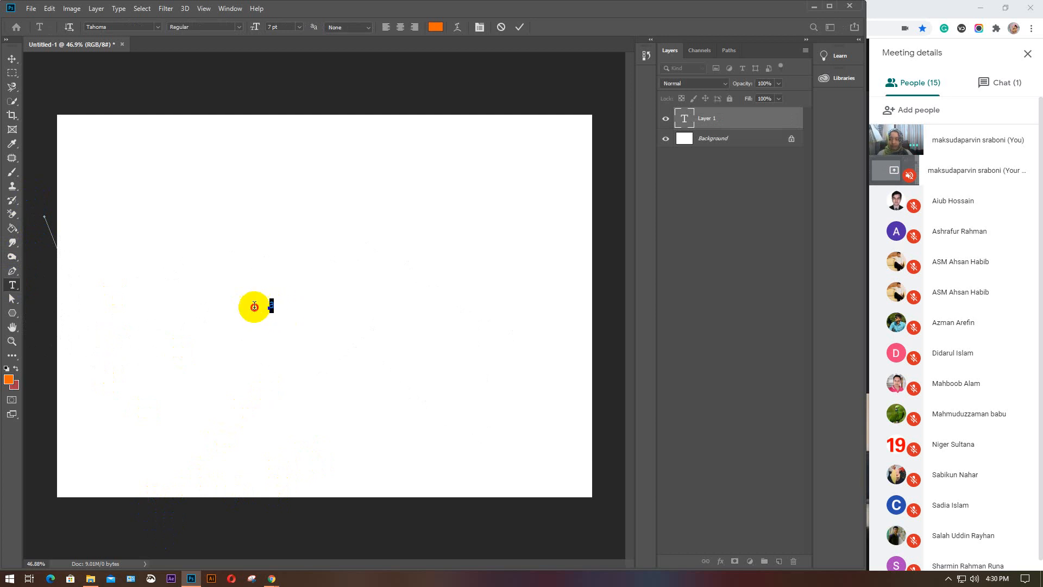
{"action": "left_click", "coordinate": [282, 27]}
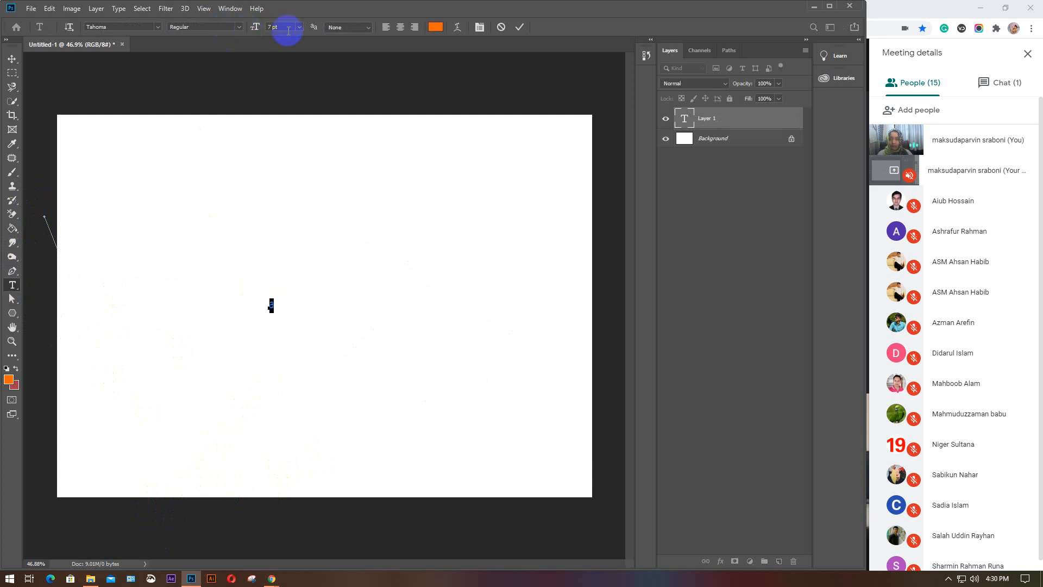
{"action": "type", "text": "300"}
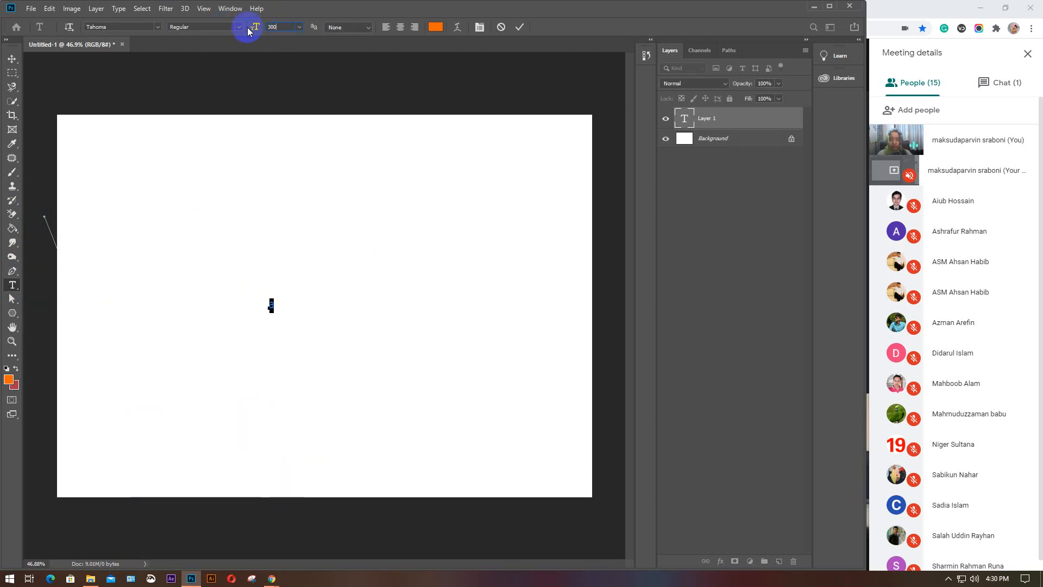
{"action": "key", "text": "Return"}
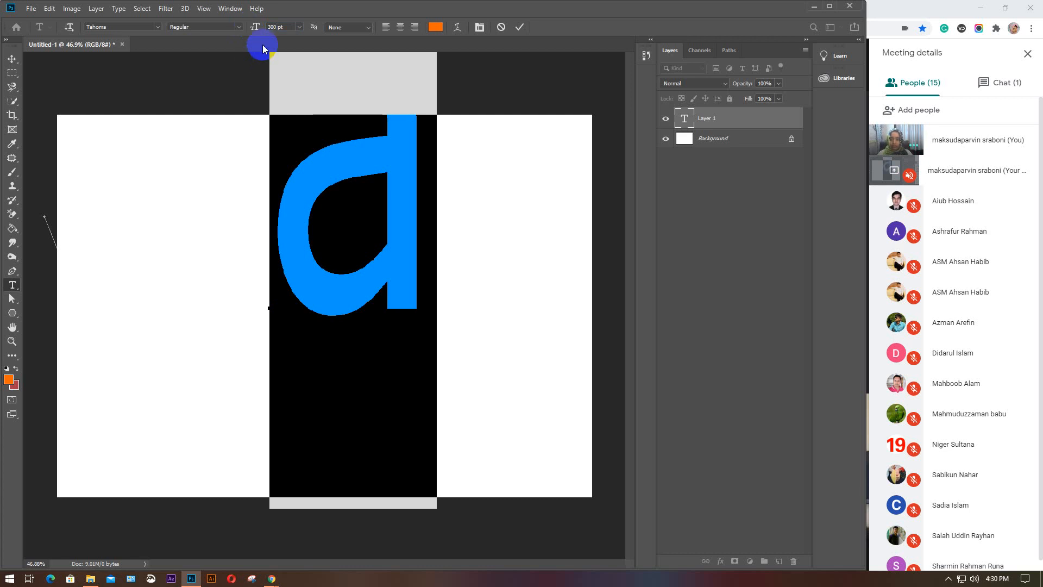
Step: Set the letter's font style to Bold and its vertical scale to 100%, and commit the text
{"action": "left_click", "coordinate": [239, 26]}
{"action": "left_click", "coordinate": [220, 45]}
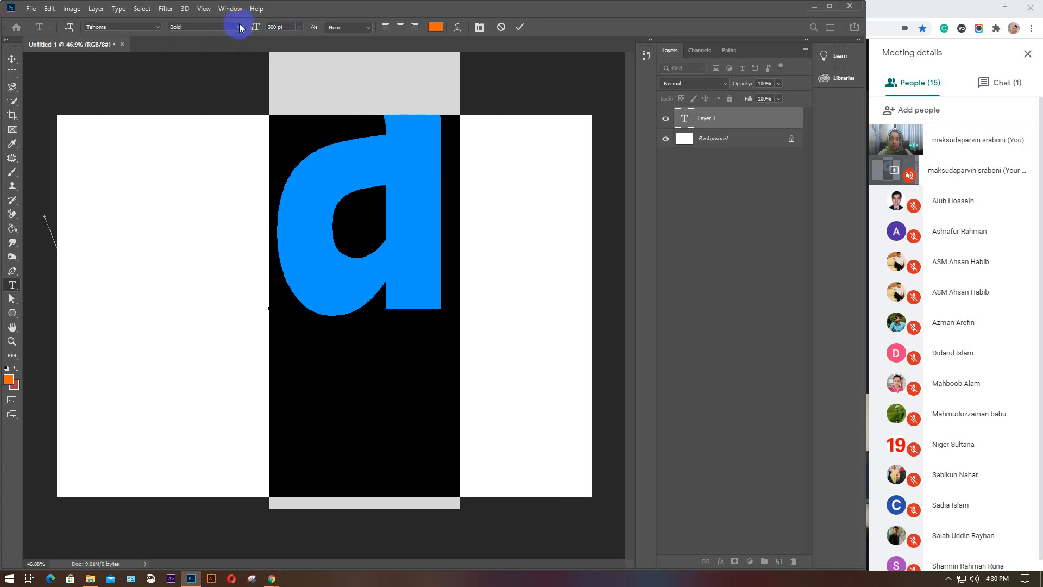
{"action": "left_click", "coordinate": [478, 27]}
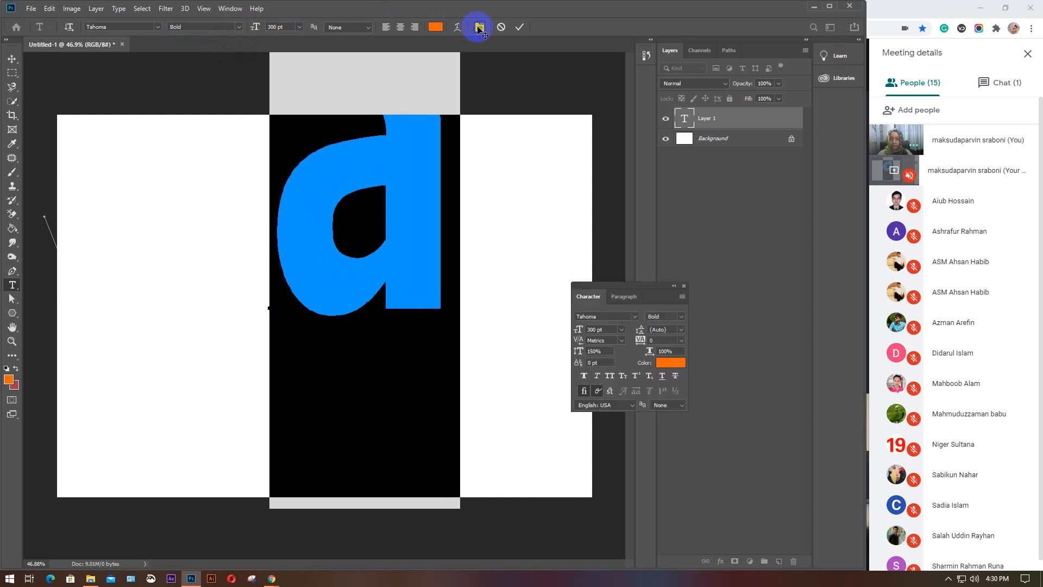
{"action": "left_click", "coordinate": [608, 351]}
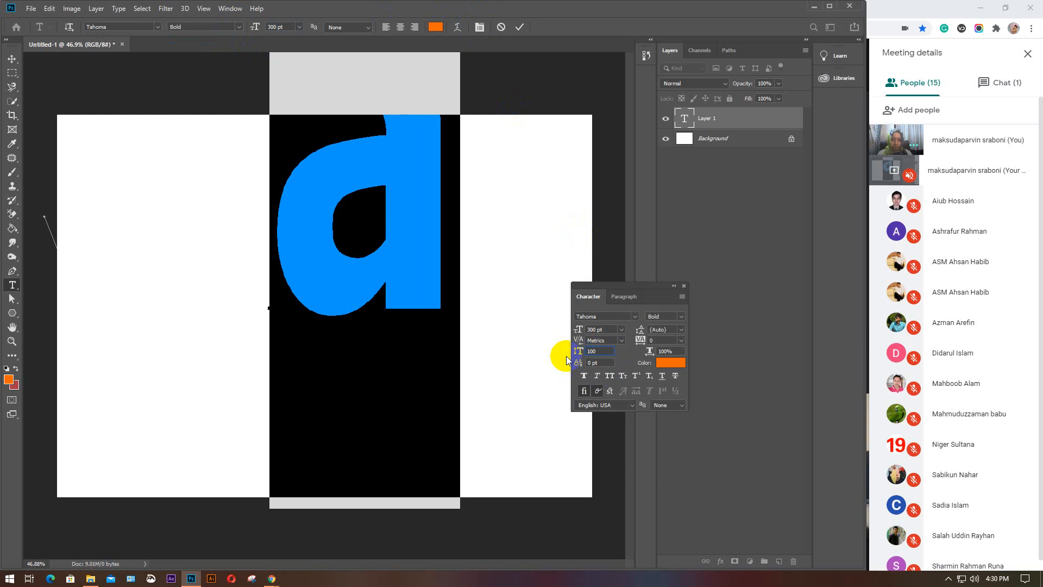
{"action": "key", "text": "Return"}
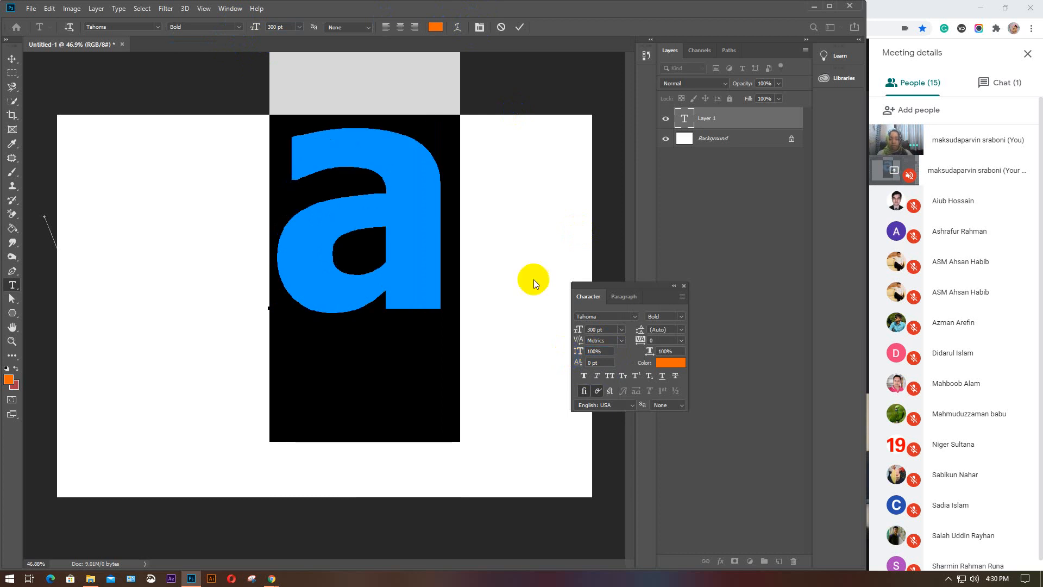
{"action": "left_click", "coordinate": [519, 27]}
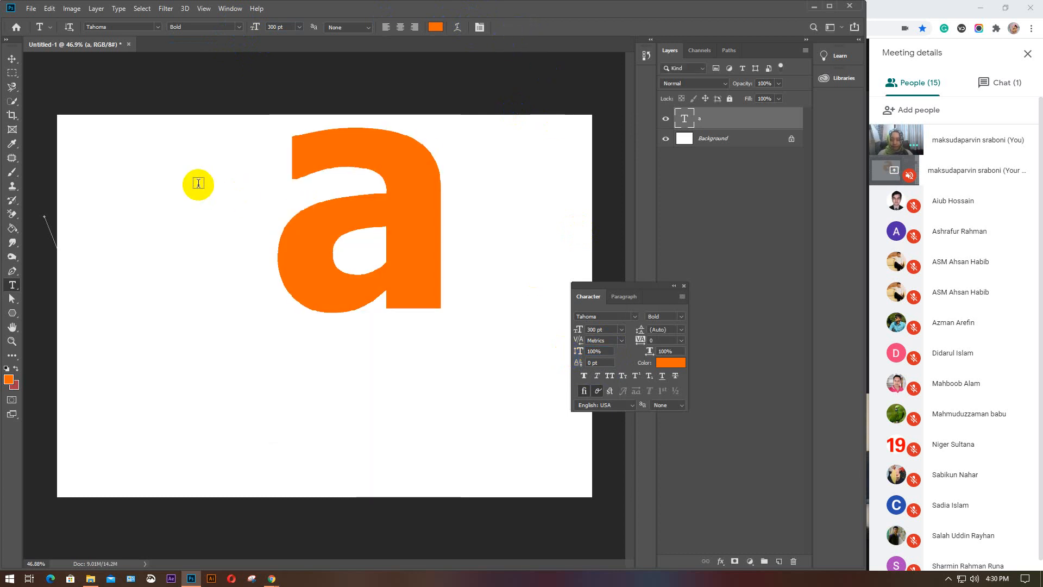
Step: Move the letter "a" about 2.05 in left and 0.92 in down, and close the Character settings
{"action": "key", "text": "v"}
{"action": "left_click_drag", "start_coordinate": [351, 210], "coordinate": [193, 279]}
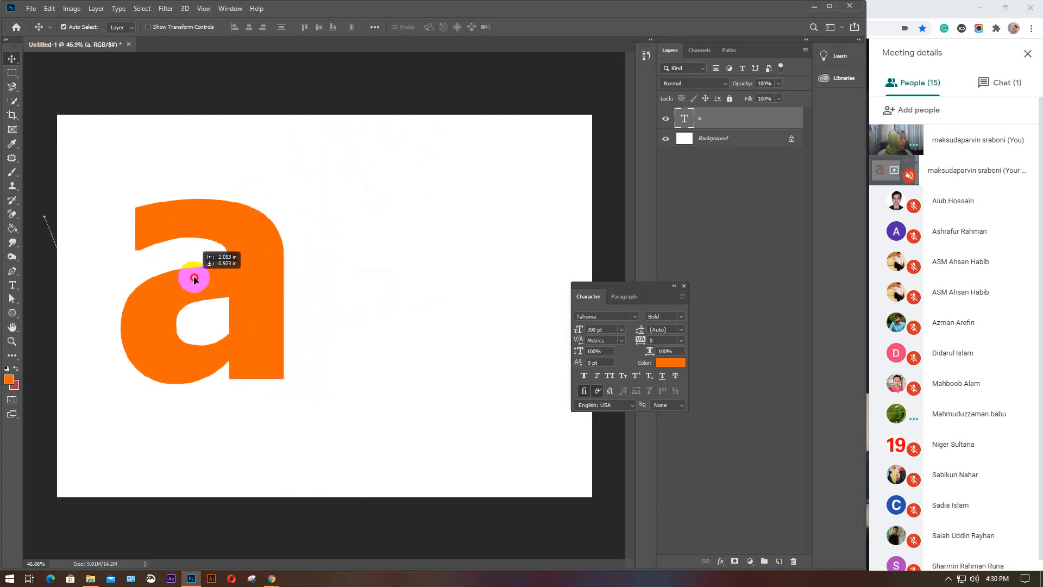
{"action": "left_click", "coordinate": [684, 286]}
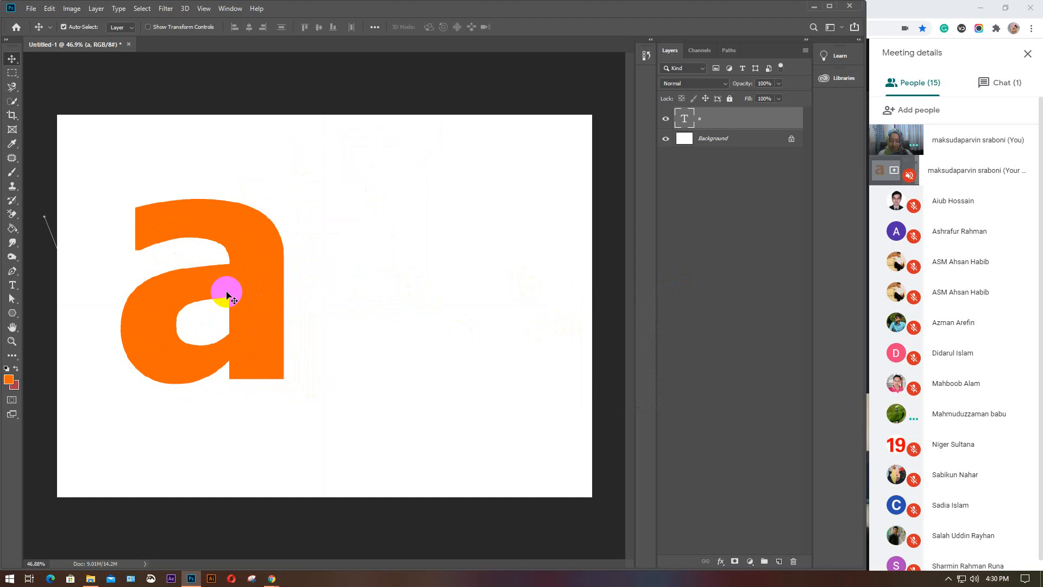
{"action": "scroll", "coordinate": [226, 293], "scroll_direction": "up", "scroll_amount": 2}
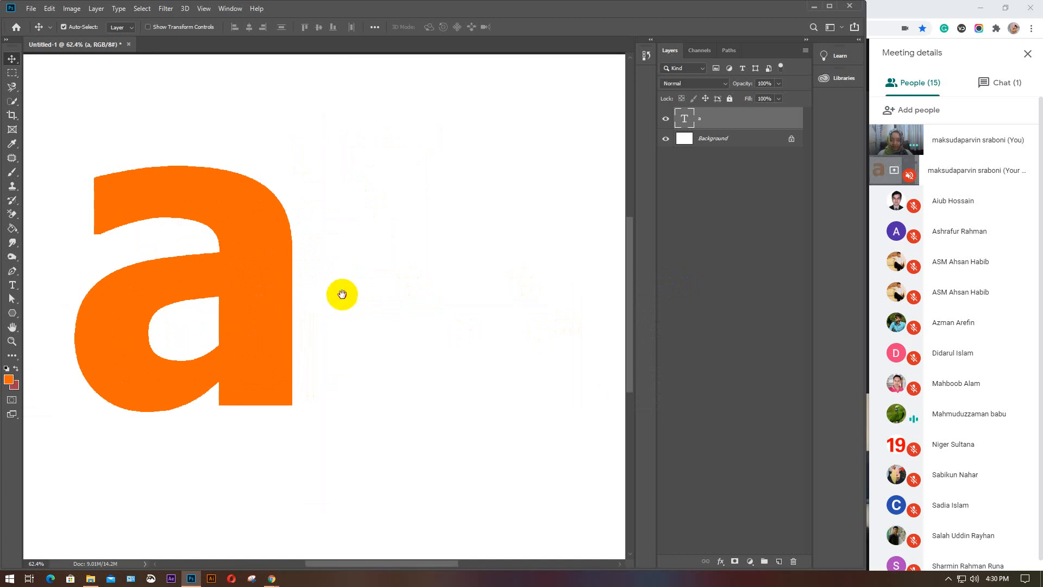
{"action": "mouse_move", "coordinate": [341, 293]}
{"action": "left_mouse_down"}
{"action": "mouse_move", "coordinate": [387, 291]}
{"action": "mouse_move", "coordinate": [328, 291]}
{"action": "mouse_move", "coordinate": [329, 282]}
{"action": "left_mouse_up"}
{"action": "scroll", "coordinate": [328, 283], "scroll_direction": "up", "scroll_amount": 1}
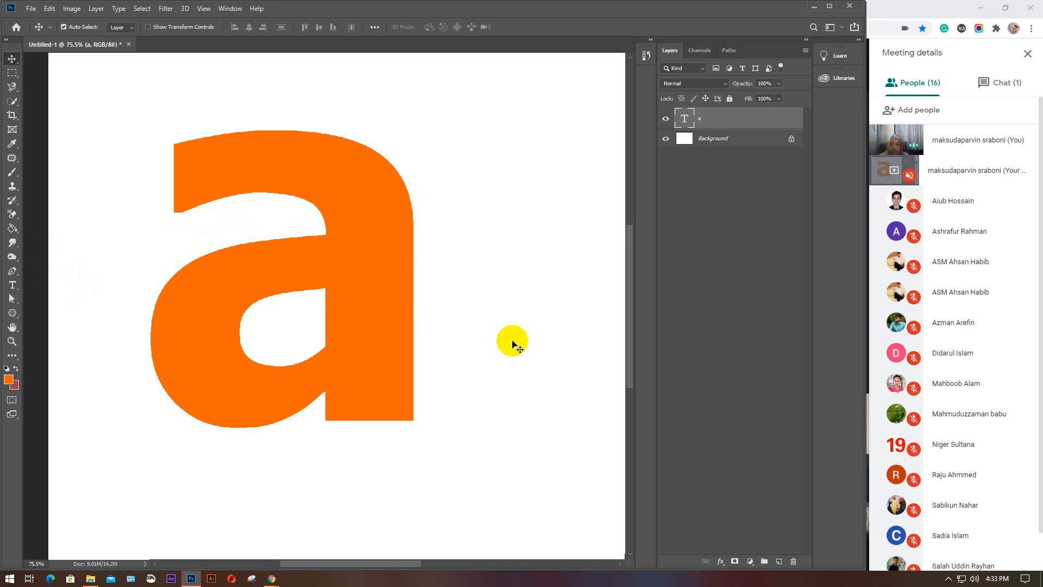
Step: Activate the standard Pen Tool from the group of pen and anchor point tools
{"action": "left_click", "coordinate": [256, 252]}
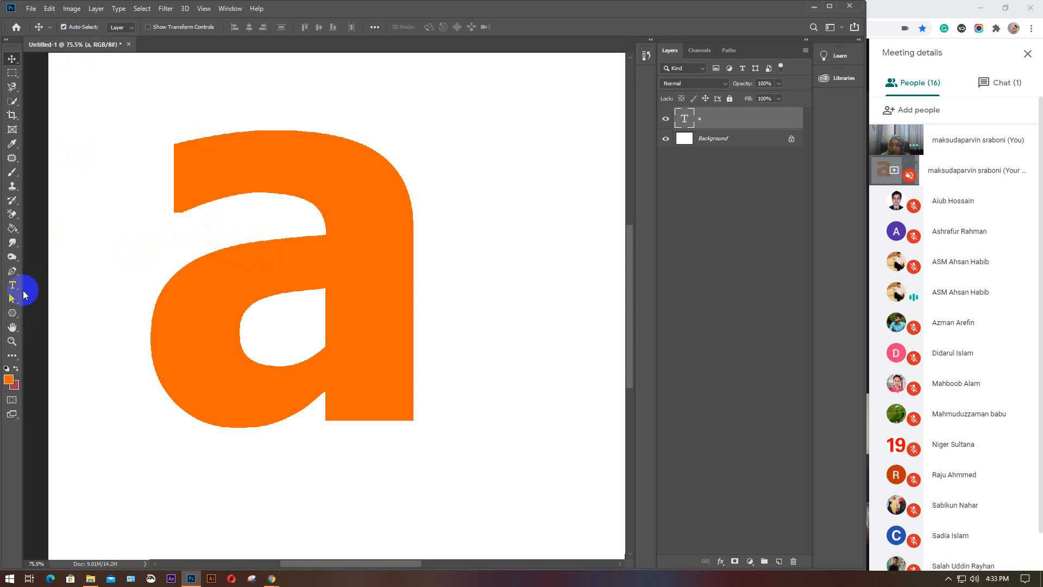
{"action": "left_click_drag", "start_coordinate": [11, 271], "coordinate": [57, 270]}
{"action": "left_click", "coordinate": [56, 271]}
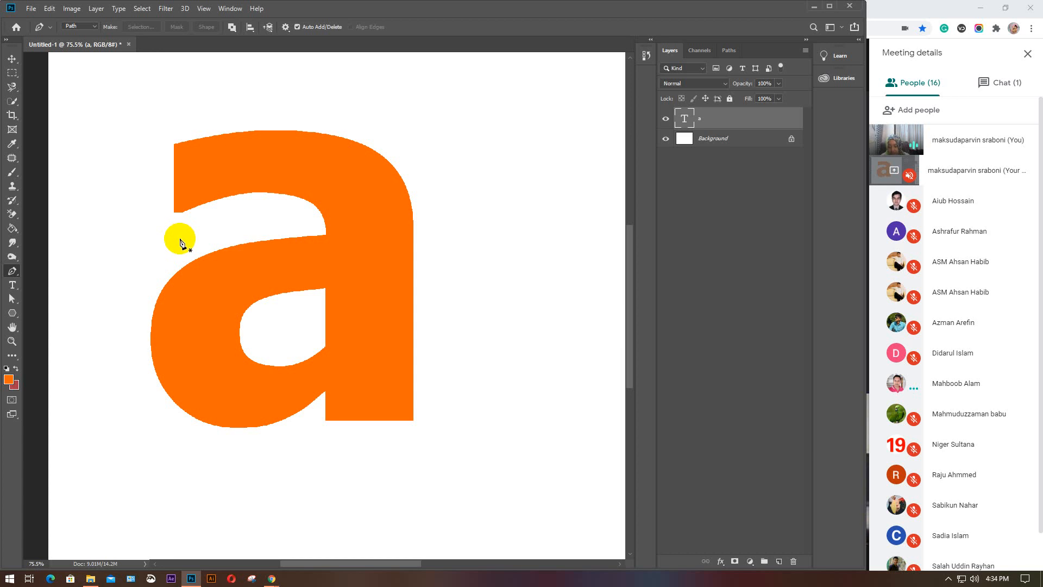
{"action": "left_click", "coordinate": [7, 103]}
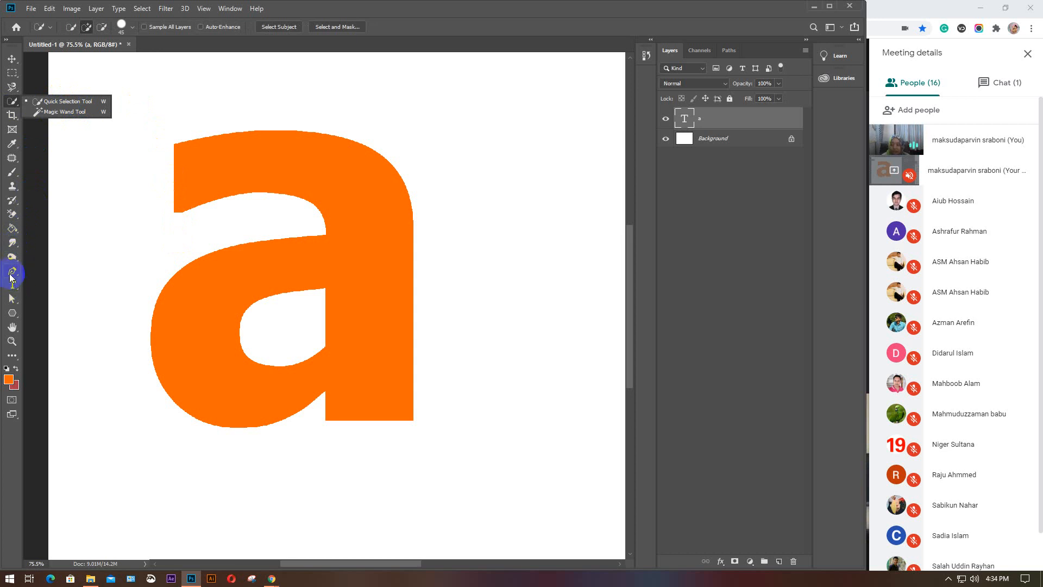
{"action": "left_click", "coordinate": [12, 273]}
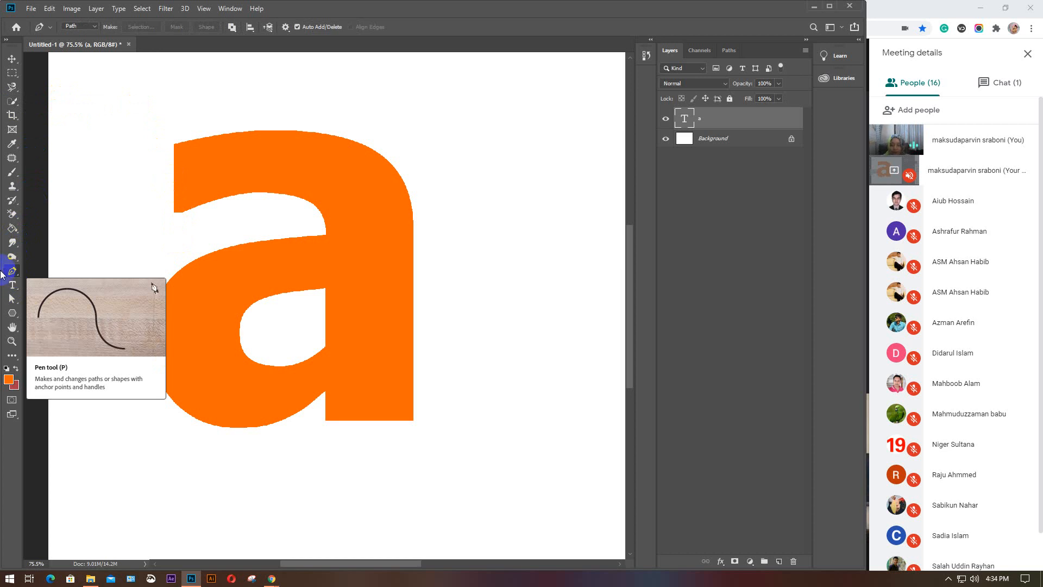
{"action": "right_click", "coordinate": [12, 272]}
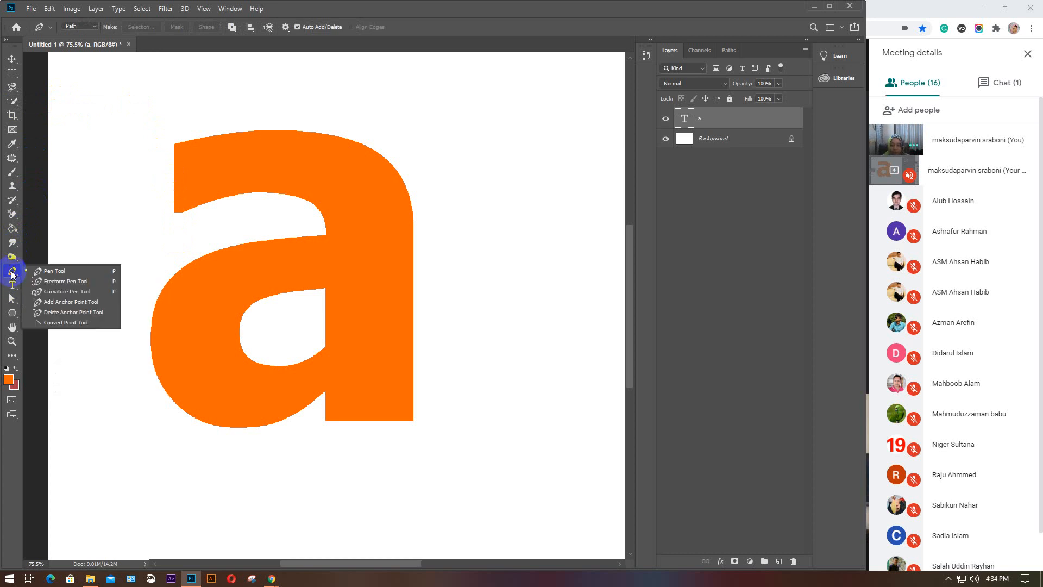
{"action": "left_click", "coordinate": [63, 272]}
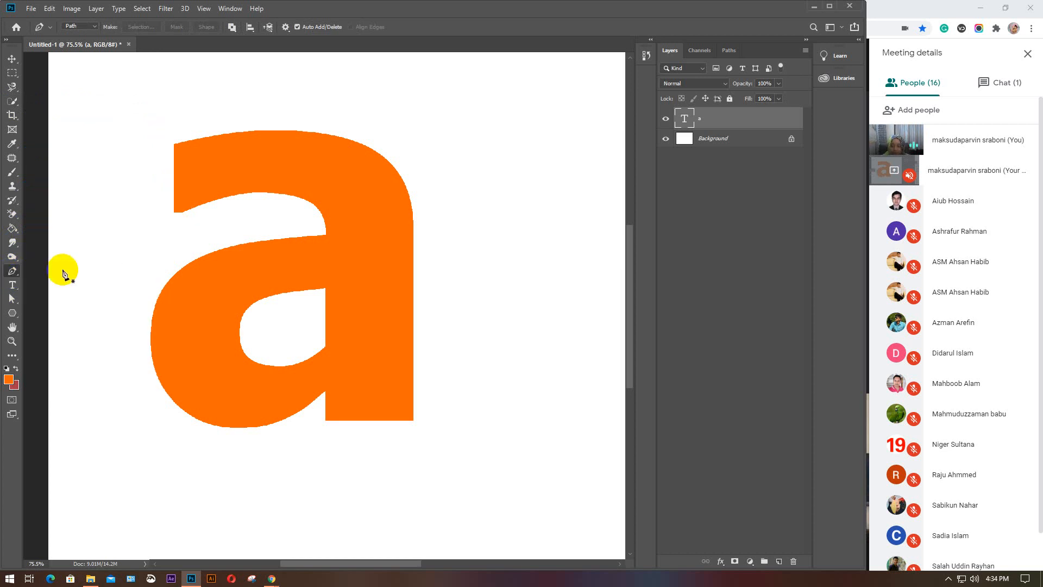
Step: Set the Pen tool's drawing mode to Shape
{"action": "left_click", "coordinate": [94, 28]}
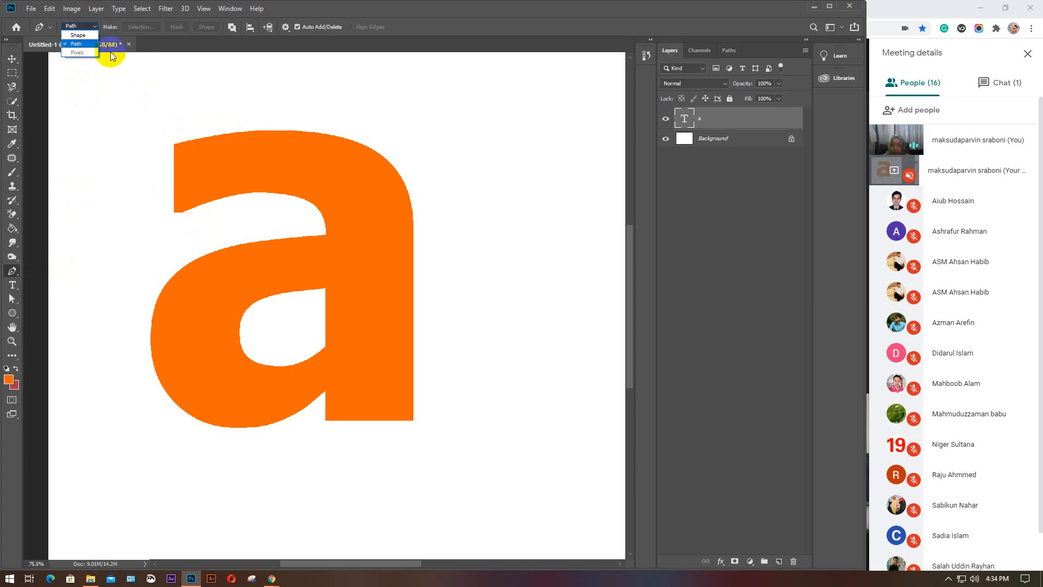
{"action": "left_click", "coordinate": [81, 45]}
{"action": "left_click", "coordinate": [314, 264]}
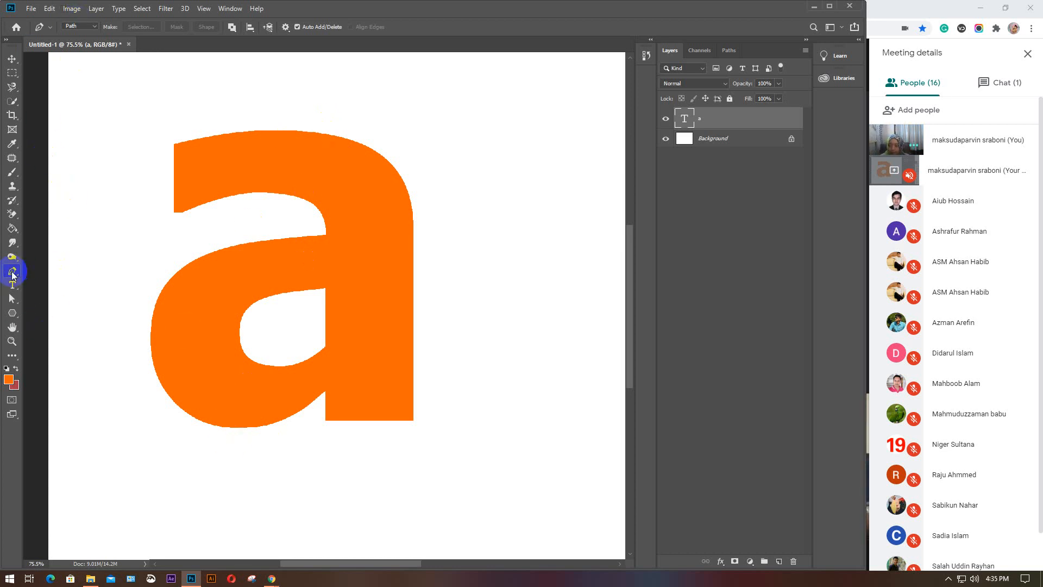
{"action": "left_click", "coordinate": [85, 26]}
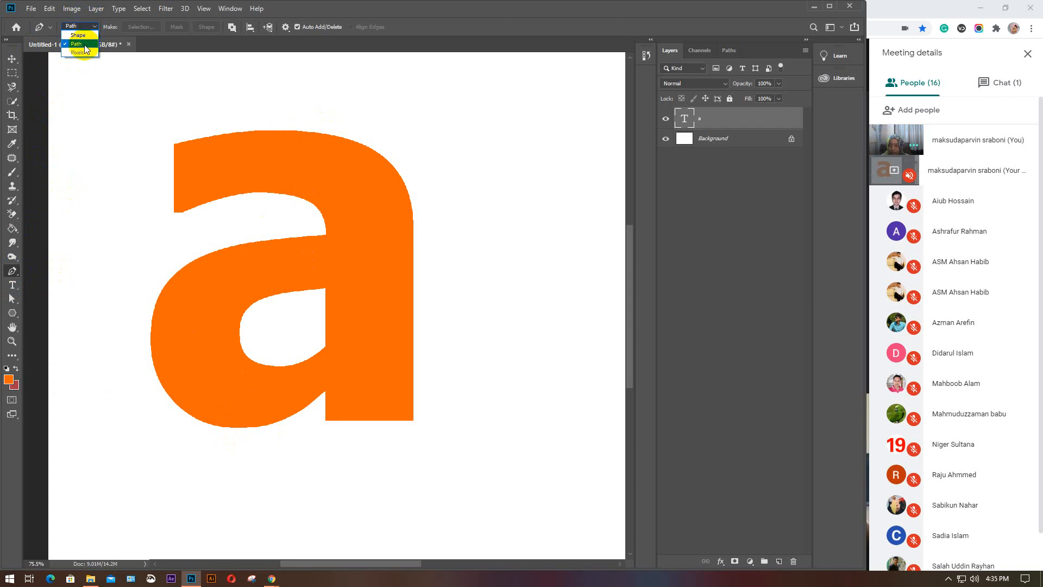
{"action": "left_click", "coordinate": [78, 34]}
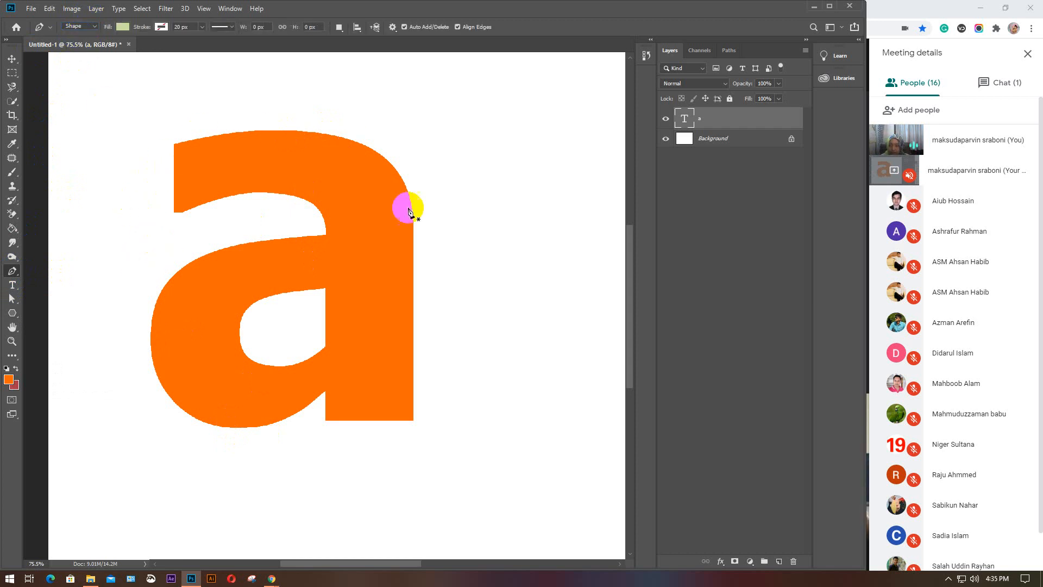
Step: Place the coloured portrait-and-sketch image from the fiverr folder in File Explorer onto the canvas, centre it and commit the placement
{"action": "left_click", "coordinate": [271, 579]}
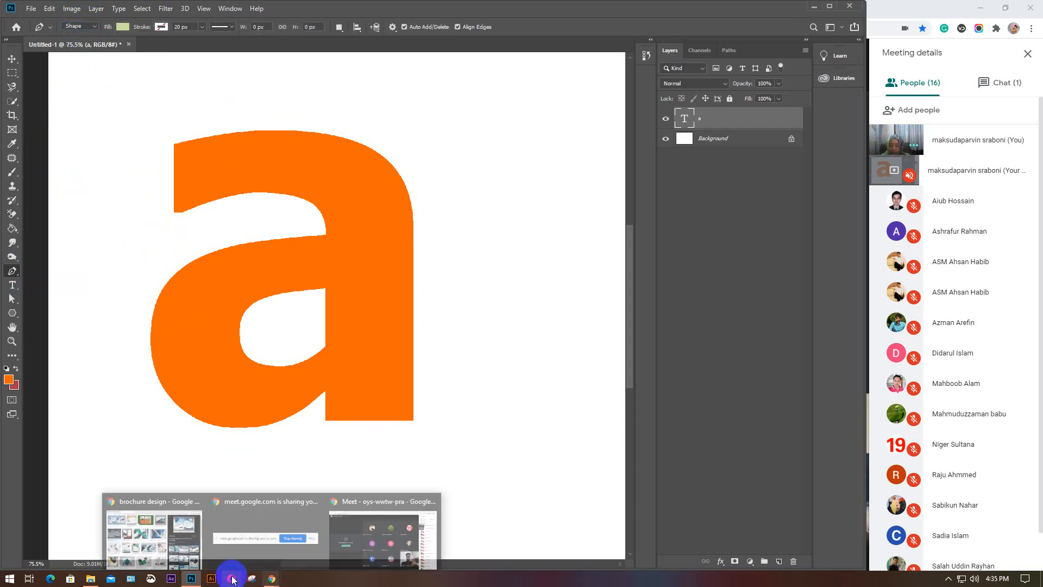
{"action": "left_click", "coordinate": [90, 578]}
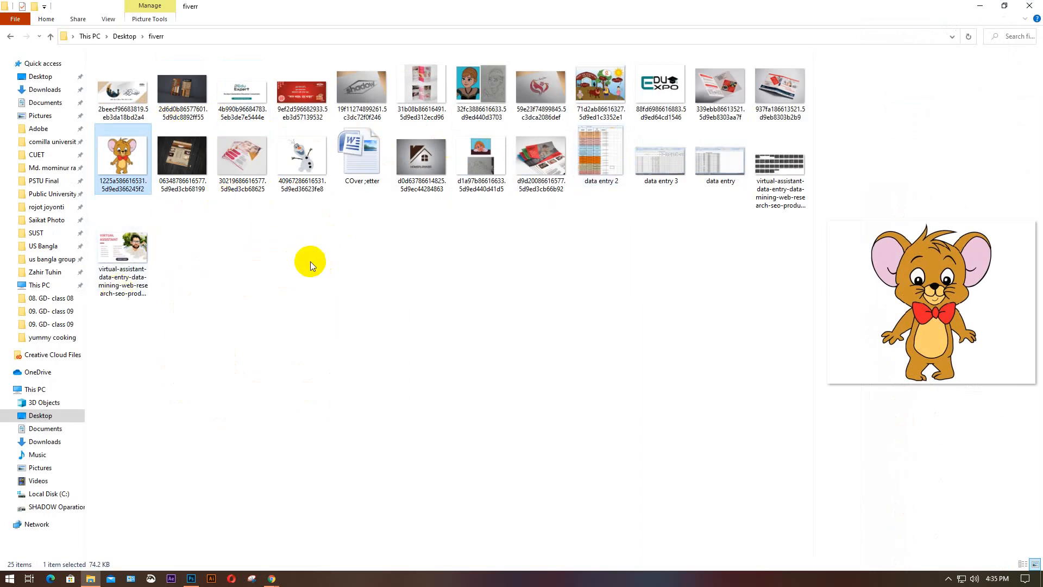
{"action": "left_click", "coordinate": [476, 86]}
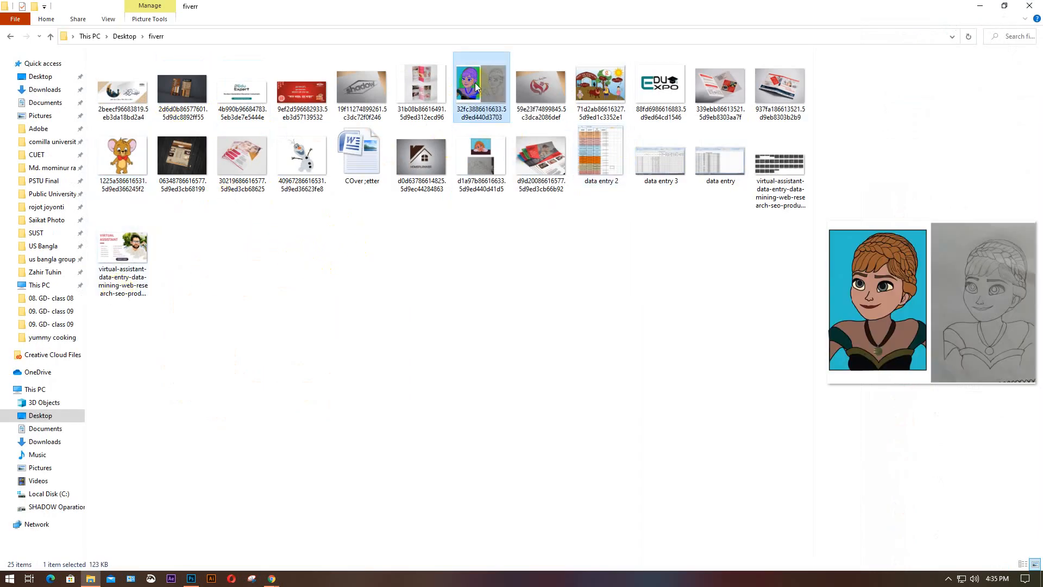
{"action": "left_click_drag", "start_coordinate": [476, 86], "coordinate": [259, 416]}
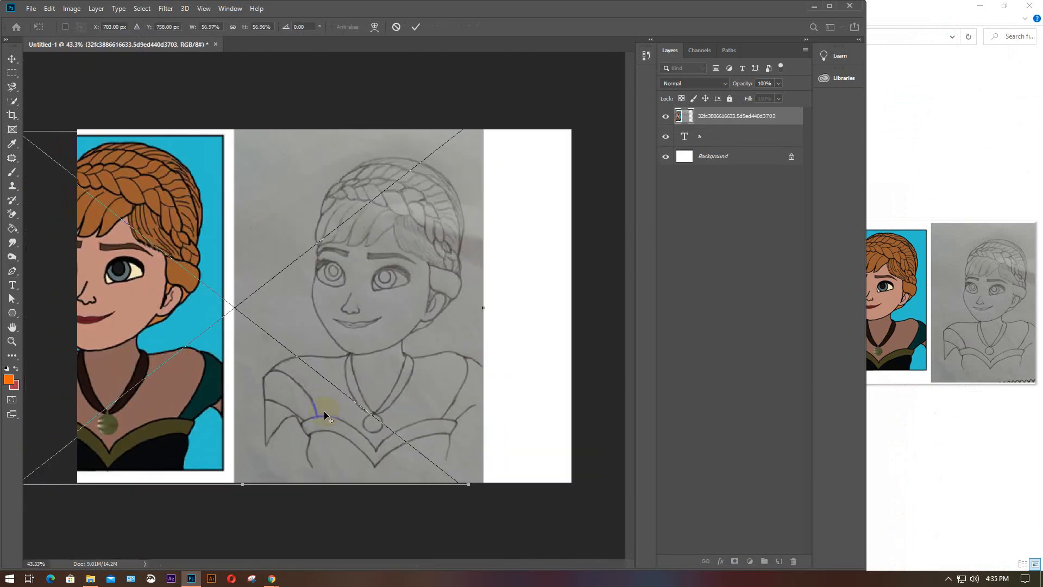
{"action": "key", "text": "ctrl+minus"}
{"action": "left_click_drag", "start_coordinate": [275, 397], "coordinate": [317, 382]}
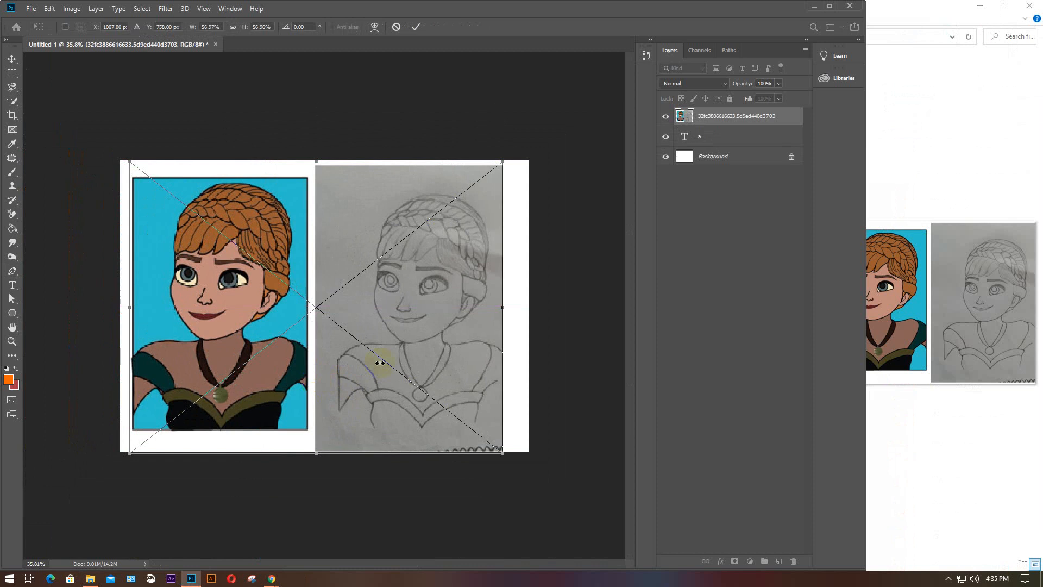
{"action": "key", "text": "p"}
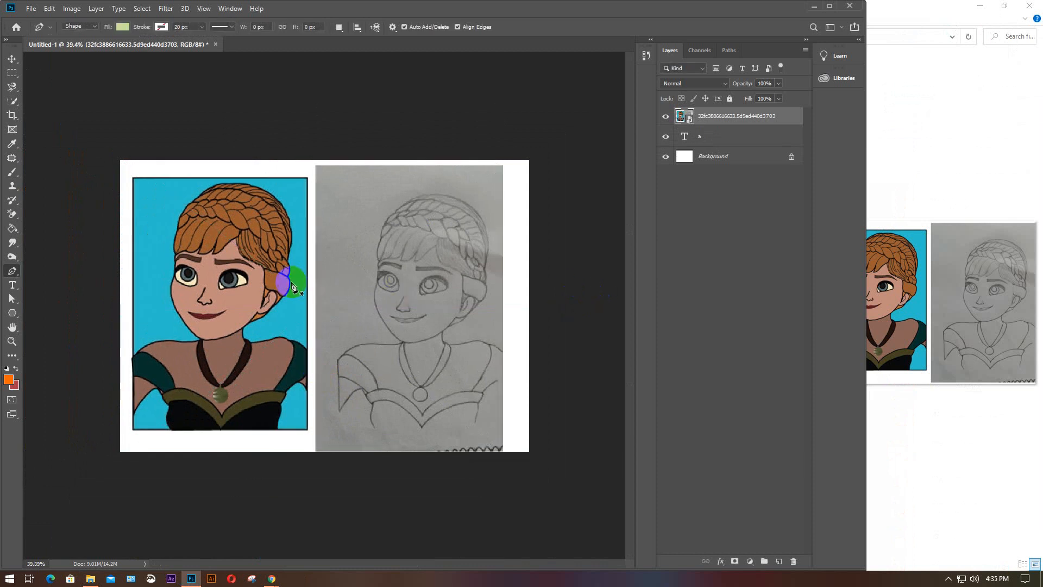
{"action": "scroll", "coordinate": [291, 286], "scroll_direction": "up", "scroll_amount": 3}
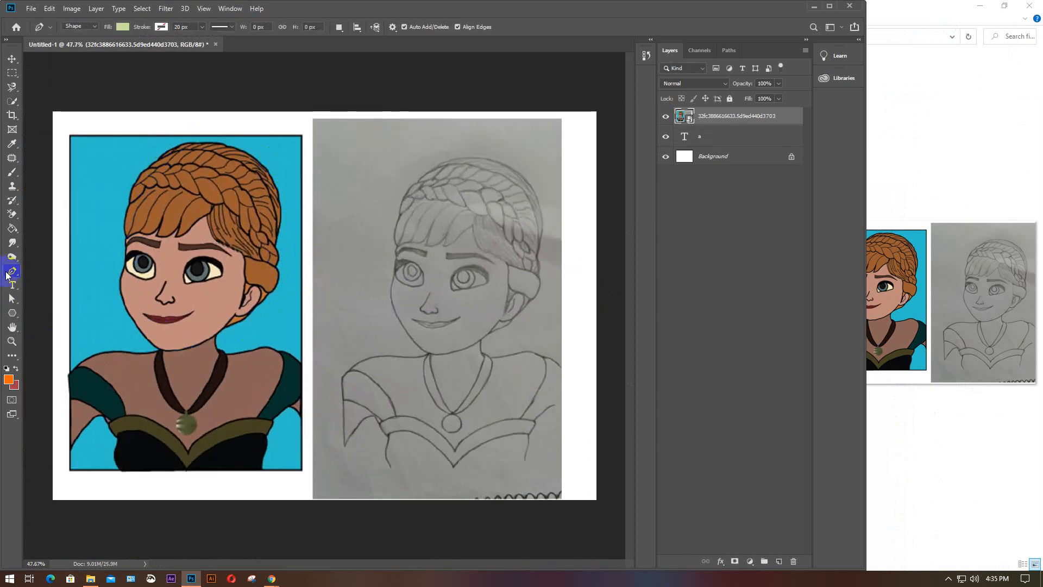
Step: Draw a closed Pen tool shape in Shape mode around the head of the coloured portrait
{"action": "left_click", "coordinate": [86, 26]}
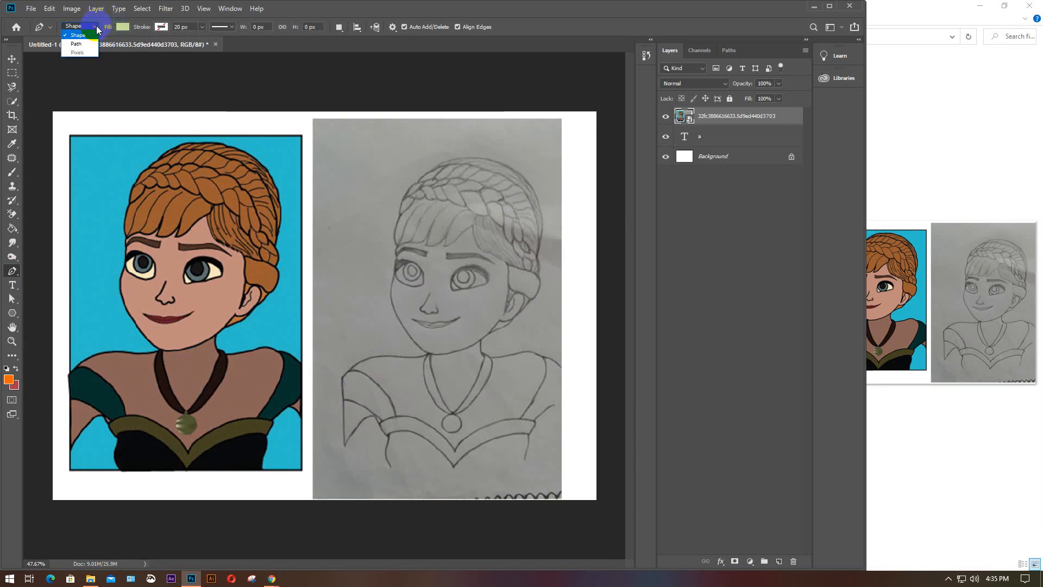
{"action": "left_click", "coordinate": [90, 27]}
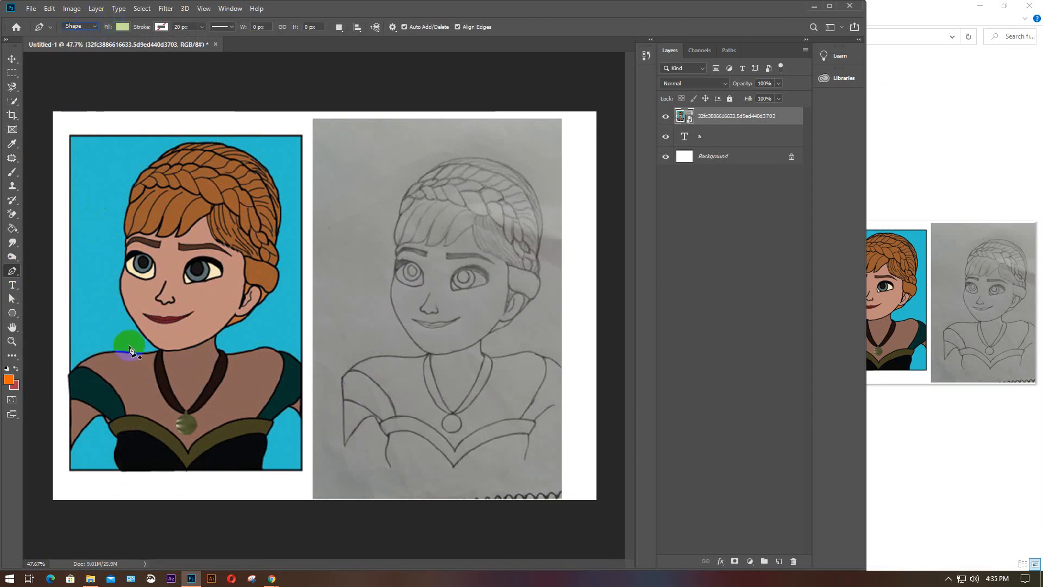
{"action": "left_click", "coordinate": [146, 339]}
{"action": "left_click_drag", "start_coordinate": [120, 288], "coordinate": [122, 211]}
{"action": "left_click_drag", "start_coordinate": [125, 178], "coordinate": [147, 138]}
{"action": "left_click", "coordinate": [162, 129]}
{"action": "left_click_drag", "start_coordinate": [217, 130], "coordinate": [258, 142]}
{"action": "left_click", "coordinate": [308, 206]}
{"action": "left_click", "coordinate": [302, 261]}
{"action": "left_click", "coordinate": [287, 299]}
{"action": "left_click", "coordinate": [262, 331]}
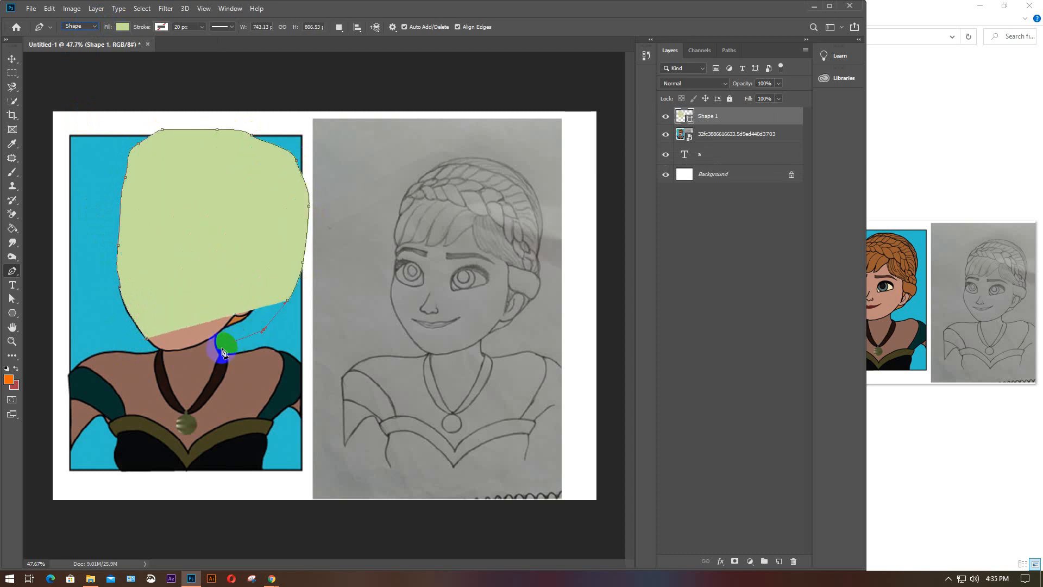
{"action": "left_click_drag", "start_coordinate": [146, 339], "coordinate": [141, 325]}
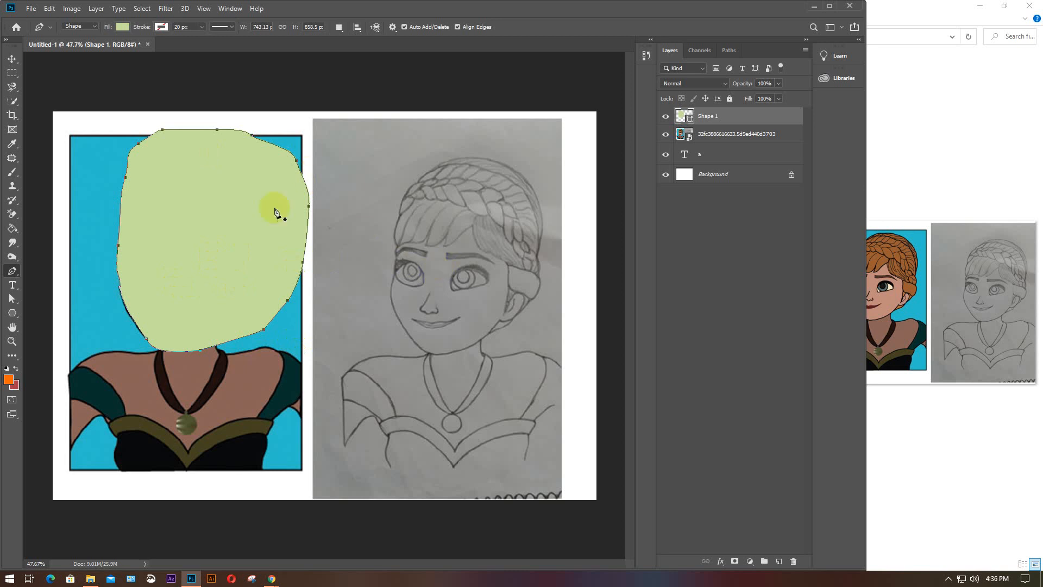
Step: Delete the filled shape over the portrait and set the Pen tool's drawing mode to Path
{"action": "key", "text": "Delete"}
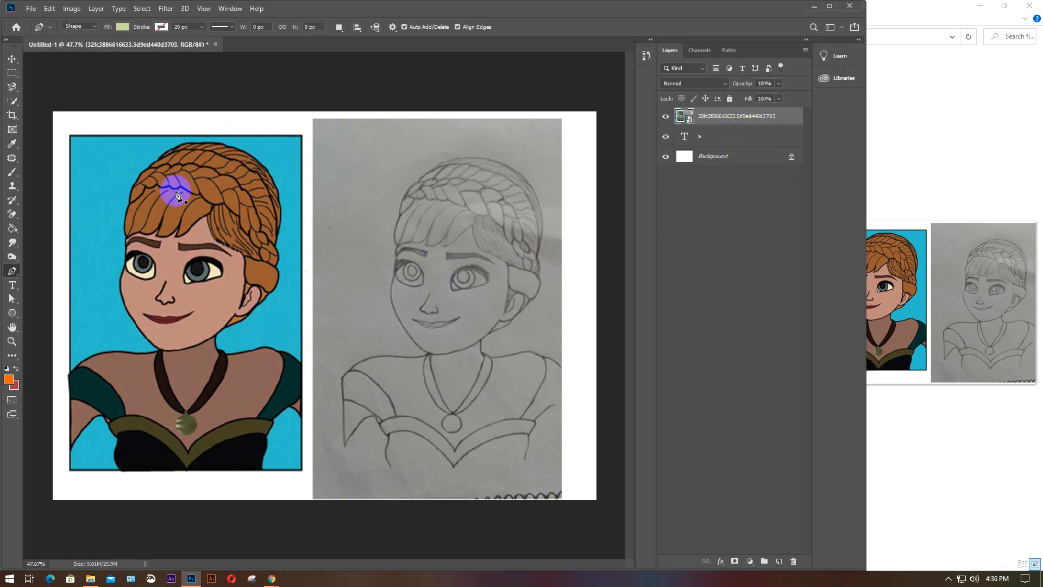
{"action": "left_click", "coordinate": [80, 26]}
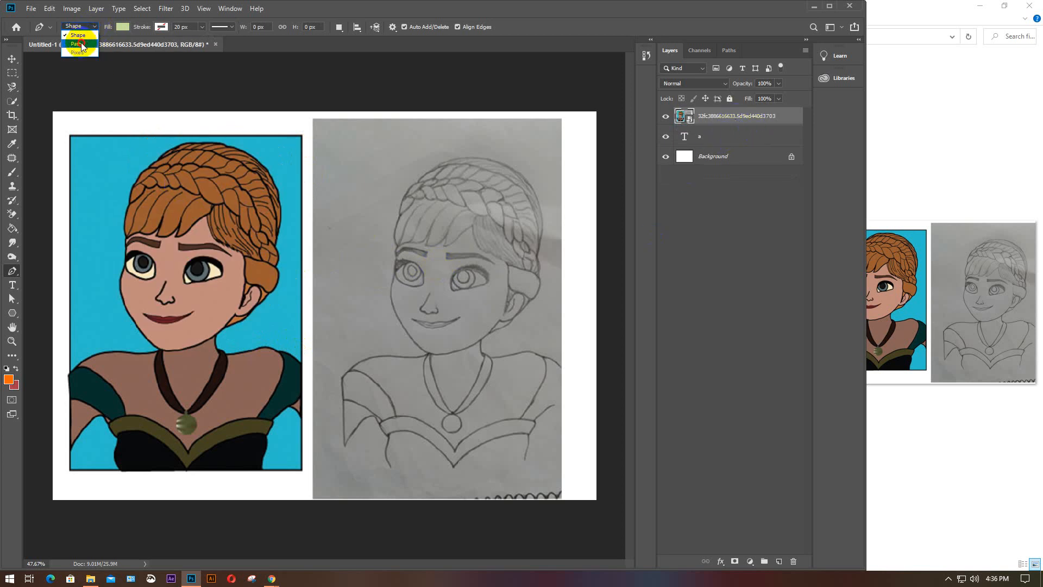
{"action": "left_click", "coordinate": [81, 44]}
Step: Draw a closed pen path loosely around the coloured portrait's head and convert it into a selection
{"action": "left_click", "coordinate": [104, 320]}
{"action": "left_click_drag", "start_coordinate": [91, 237], "coordinate": [101, 201]}
{"action": "left_click_drag", "start_coordinate": [119, 153], "coordinate": [135, 143]}
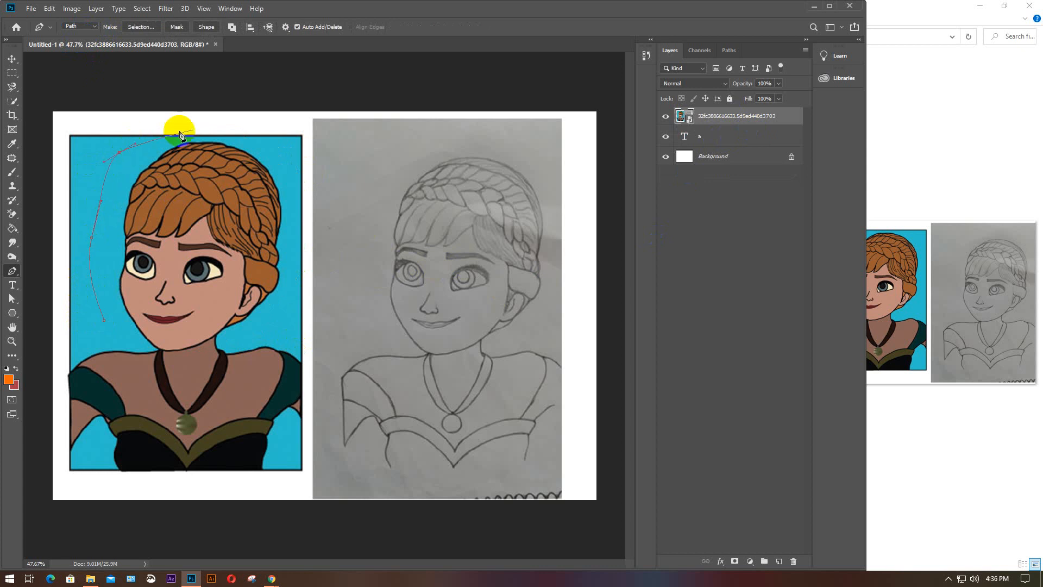
{"action": "left_click_drag", "start_coordinate": [204, 129], "coordinate": [228, 134]}
{"action": "left_click_drag", "start_coordinate": [298, 156], "coordinate": [309, 189]}
{"action": "left_click_drag", "start_coordinate": [330, 267], "coordinate": [329, 283]}
{"action": "left_click_drag", "start_coordinate": [304, 327], "coordinate": [296, 334]}
{"action": "left_click_drag", "start_coordinate": [218, 356], "coordinate": [195, 362]}
{"action": "left_click", "coordinate": [122, 346]}
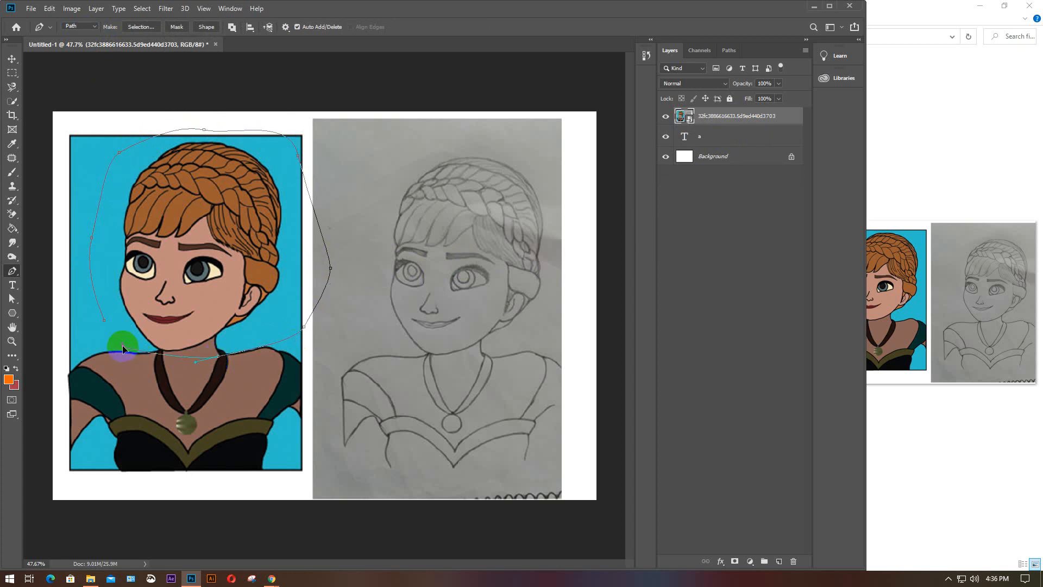
{"action": "left_click", "coordinate": [104, 320]}
{"action": "key", "text": "ctrl+Return"}
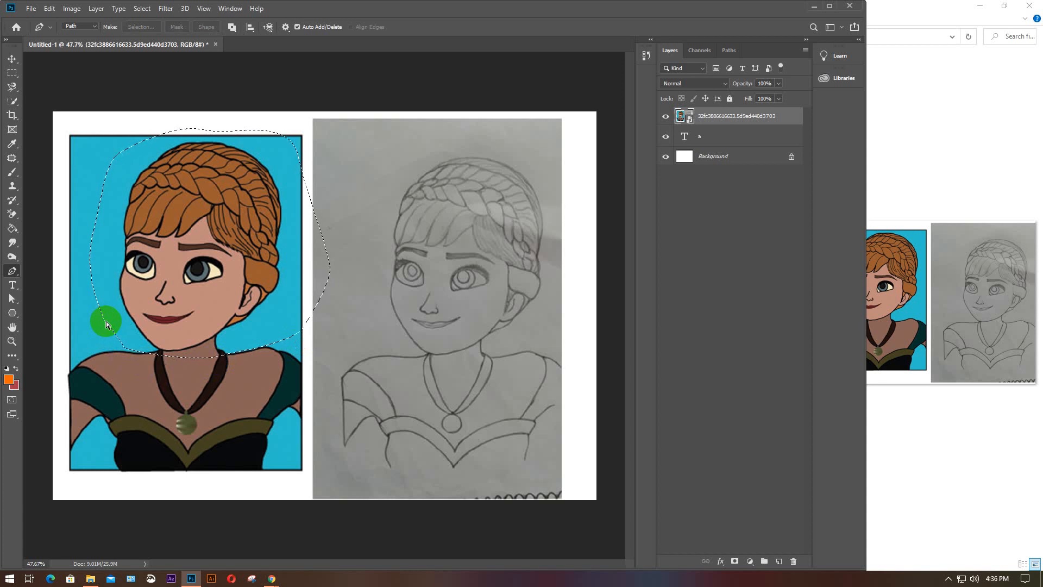
Step: Invert the head selection and try to delete the rest of the placed image
{"action": "key", "text": "ctrl+shift+i"}
{"action": "key", "text": "Delete"}
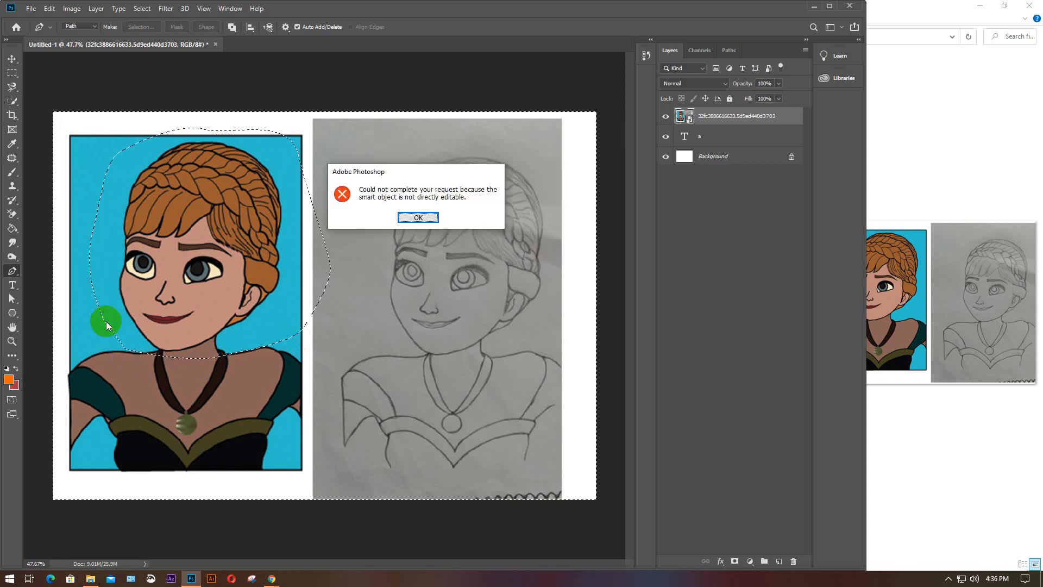
{"action": "left_click", "coordinate": [421, 217]}
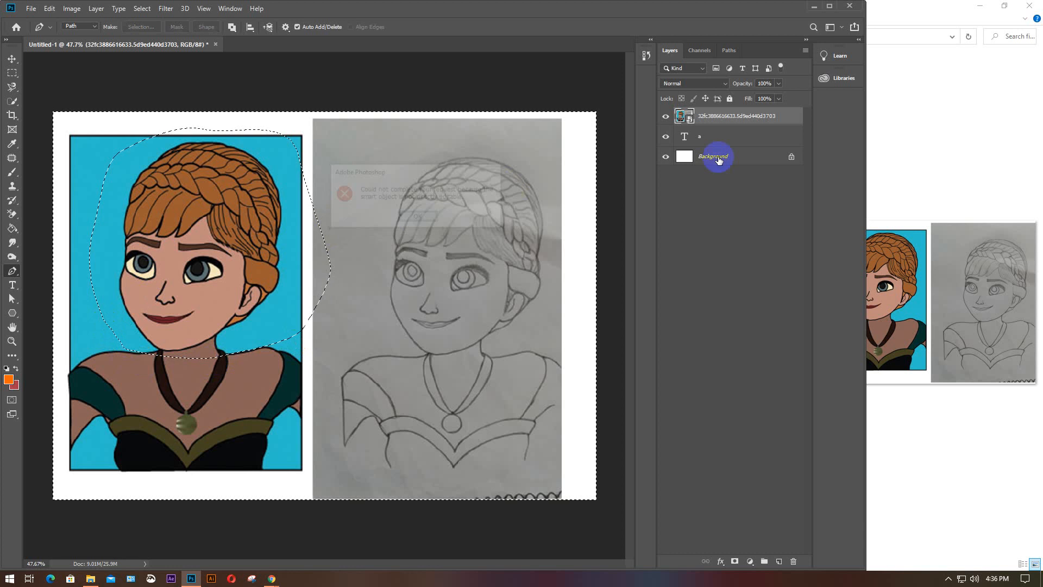
Step: Rasterize the placed image layer, delete everything outside the head outline and deselect
{"action": "right_click", "coordinate": [742, 116]}
{"action": "left_click", "coordinate": [777, 299]}
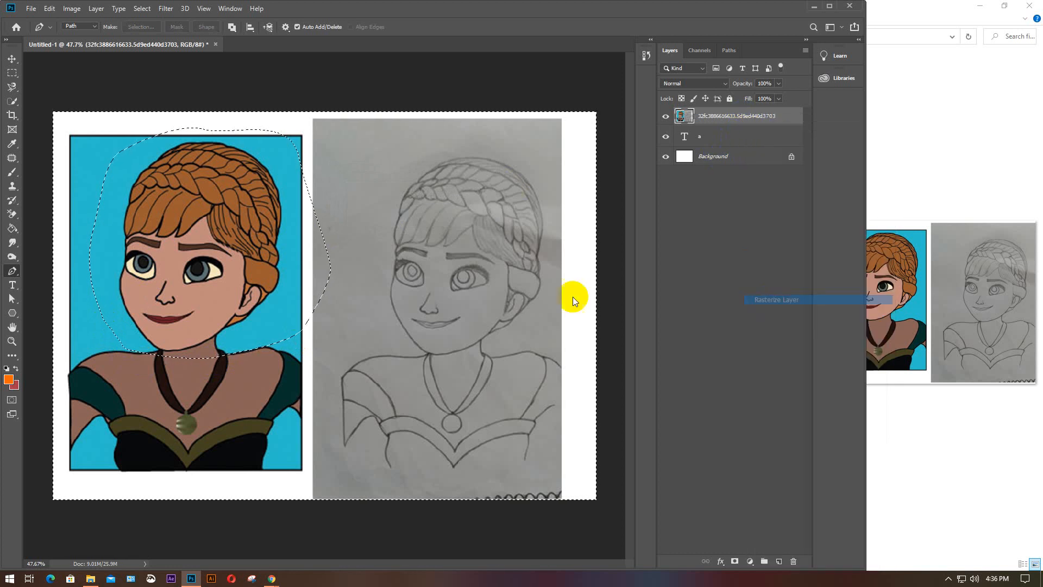
{"action": "key", "text": "Delete"}
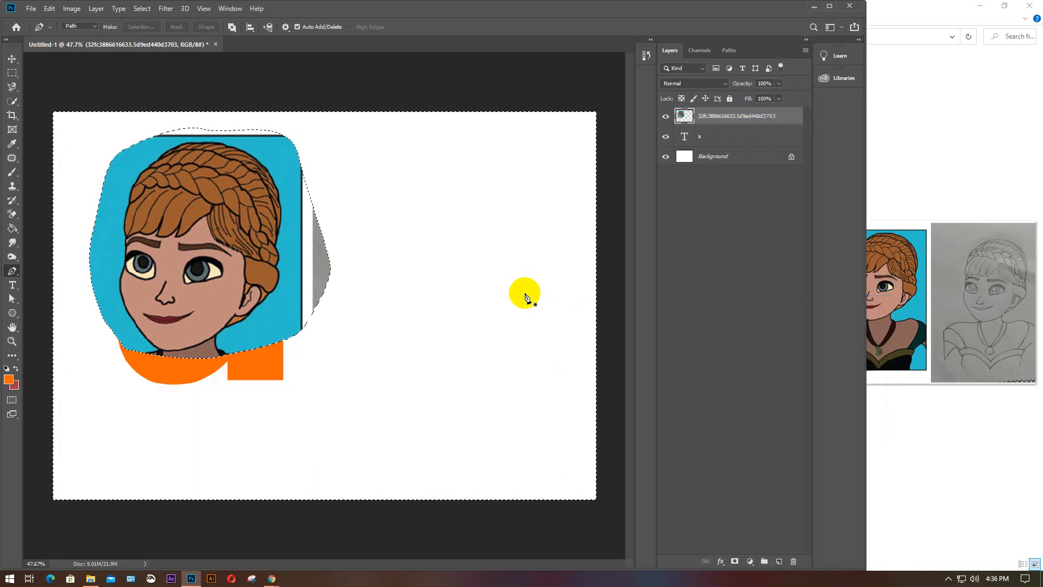
{"action": "key", "text": "ctrl+d"}
Step: Move the cut-out portrait off the letter "a" to the empty canvas area on its right
{"action": "left_click", "coordinate": [271, 262]}
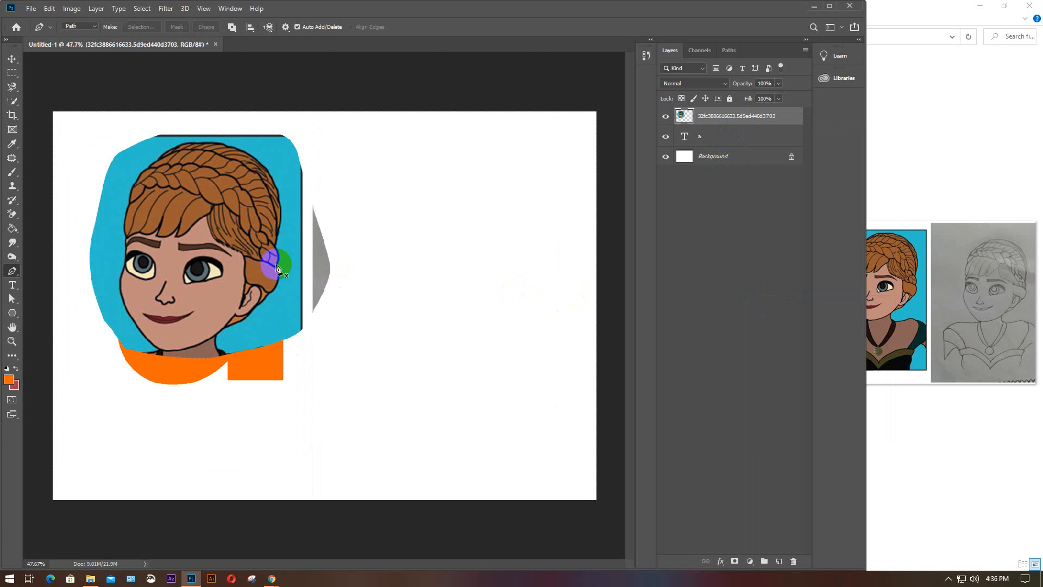
{"action": "key", "text": "v"}
{"action": "left_click_drag", "start_coordinate": [275, 265], "coordinate": [503, 308]}
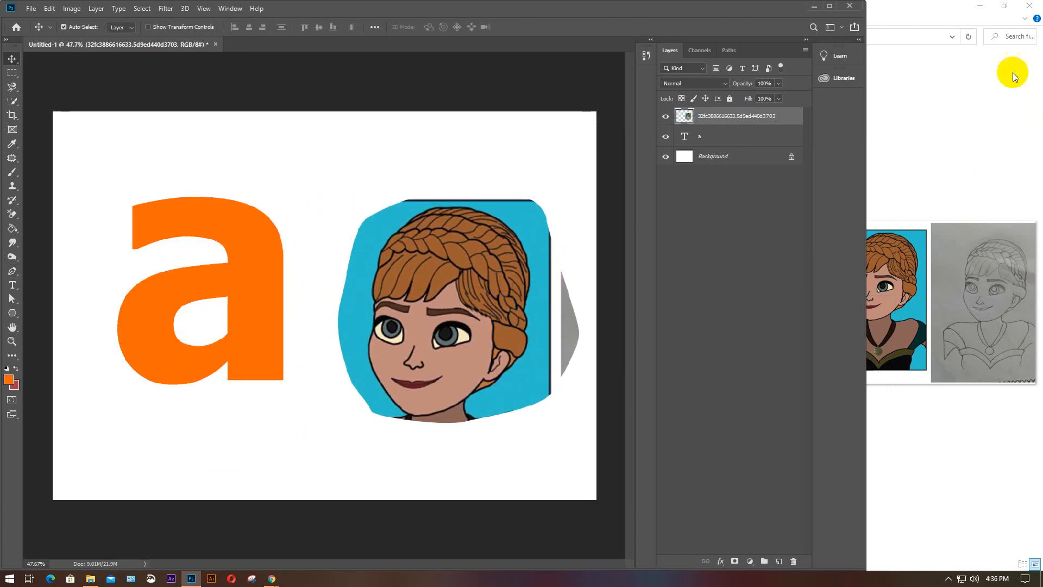
Step: Close the image folder window and delete the cut-out portrait layer from the document
{"action": "left_click", "coordinate": [1017, 16]}
{"action": "left_click", "coordinate": [1029, 6]}
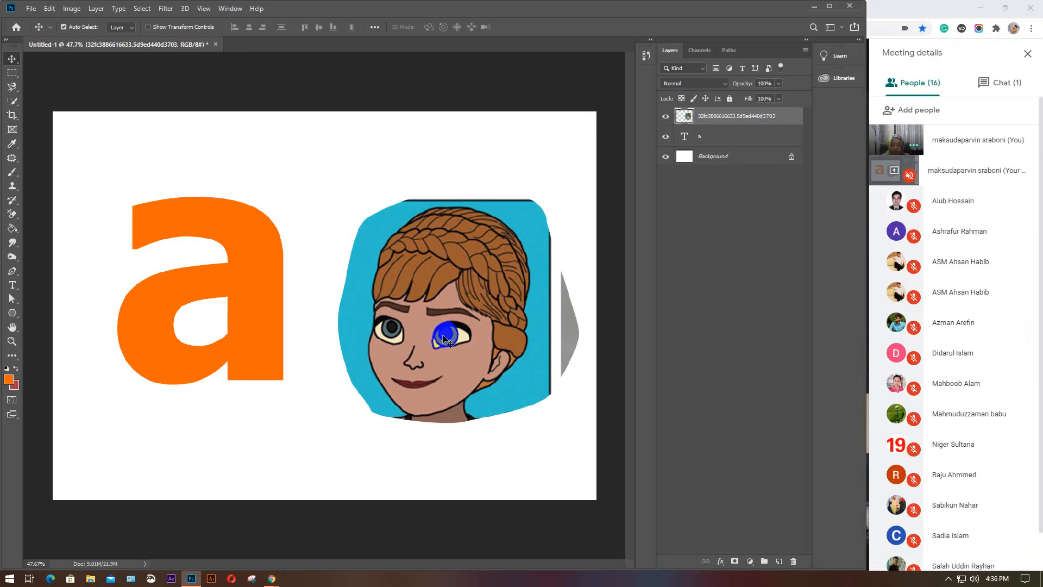
{"action": "left_click", "coordinate": [723, 115]}
{"action": "key", "text": "Delete"}
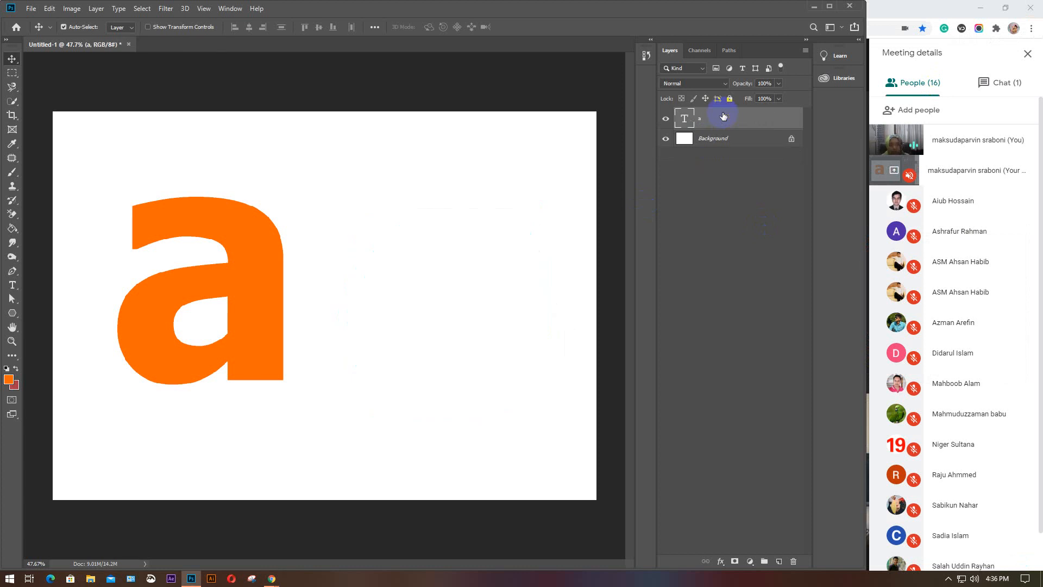
Step: Trace the straight left edge of the letter "a"'s upper stroke with the Pen tool, from its lower corner to its upper corner
{"action": "left_click", "coordinate": [12, 270]}
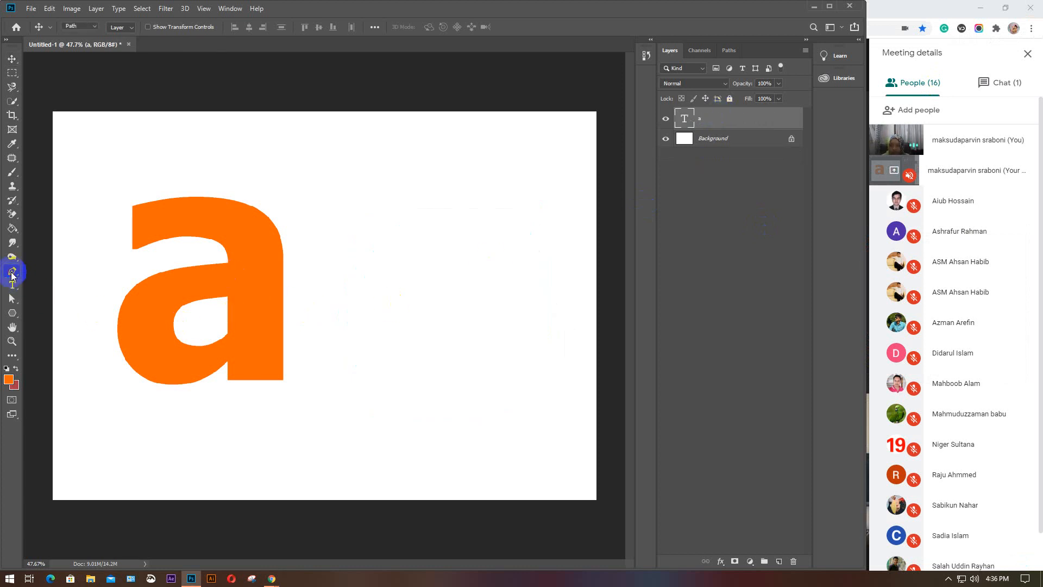
{"action": "scroll", "coordinate": [138, 249], "scroll_direction": "up", "scroll_amount": 4}
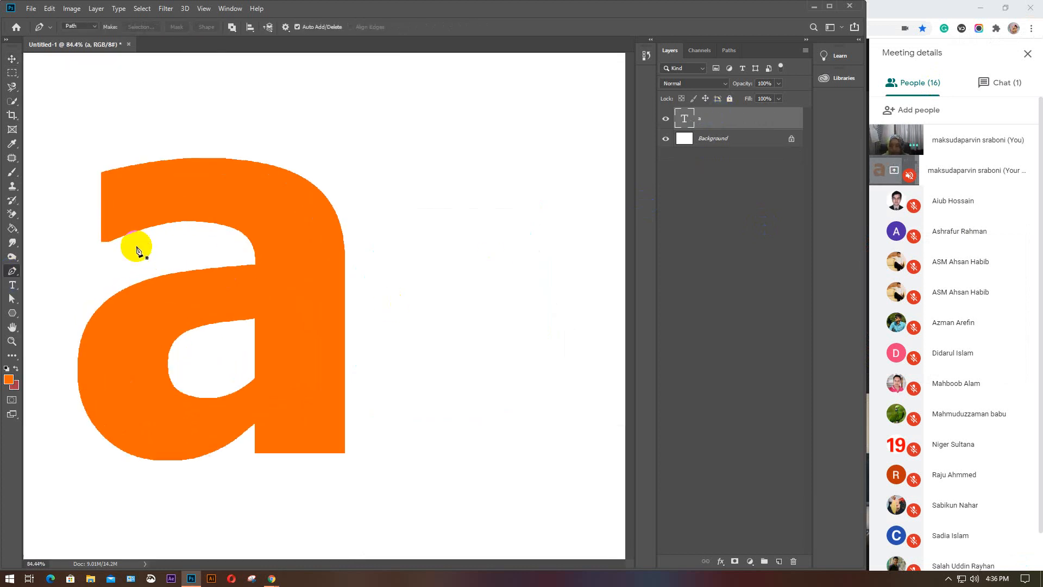
{"action": "left_click_drag", "start_coordinate": [158, 247], "coordinate": [245, 251]}
{"action": "left_click", "coordinate": [256, 275]}
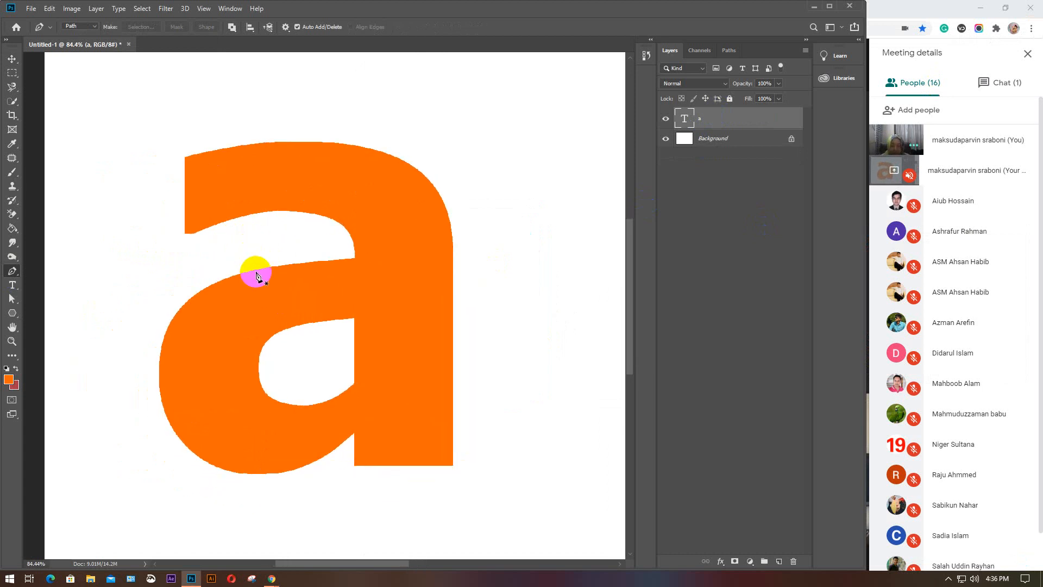
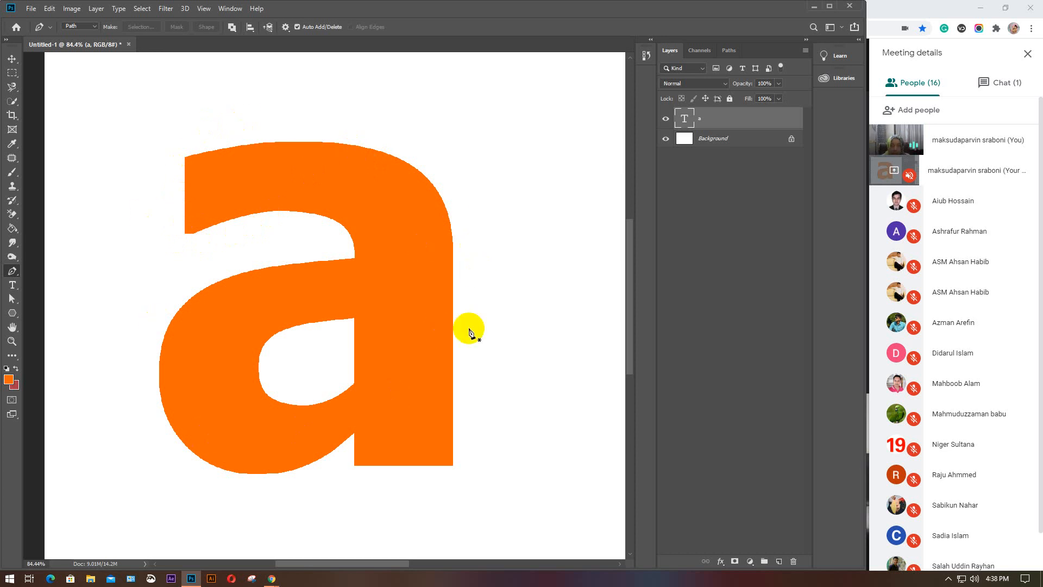
{"action": "scroll", "coordinate": [168, 240], "scroll_direction": "up", "scroll_amount": 5}
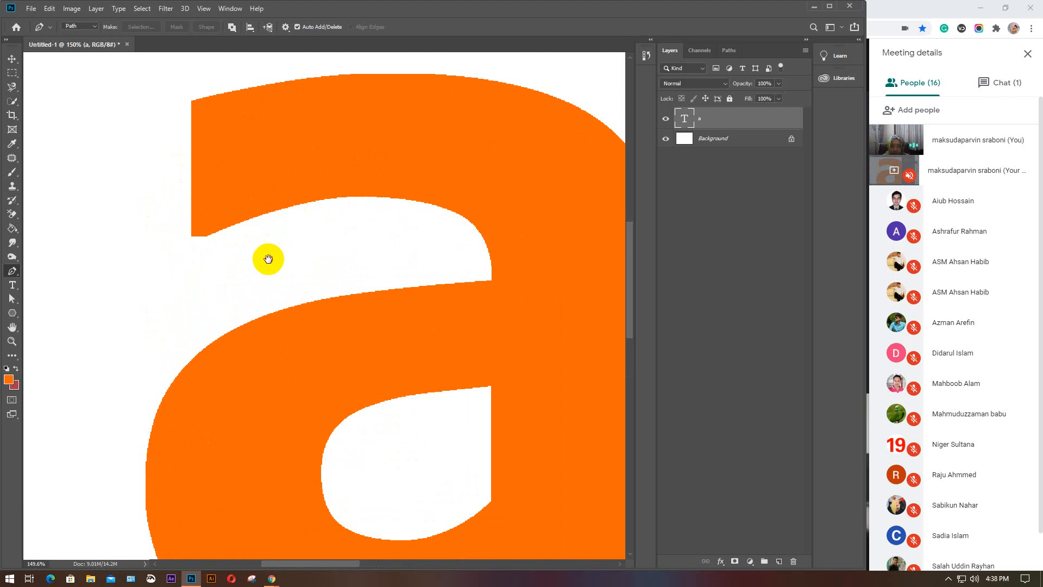
{"action": "left_click_drag", "start_coordinate": [267, 258], "coordinate": [210, 329]}
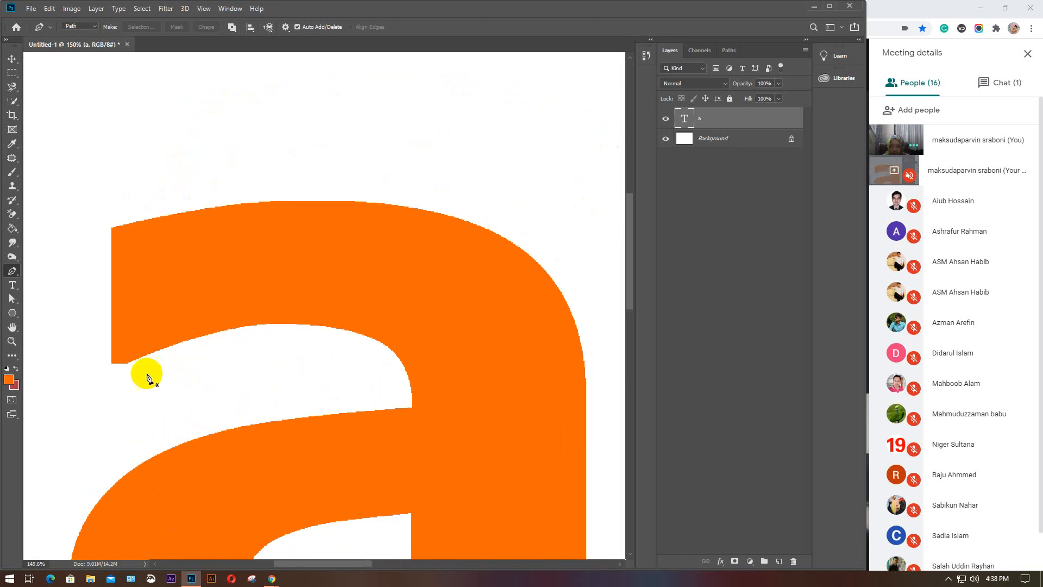
{"action": "left_click", "coordinate": [112, 364]}
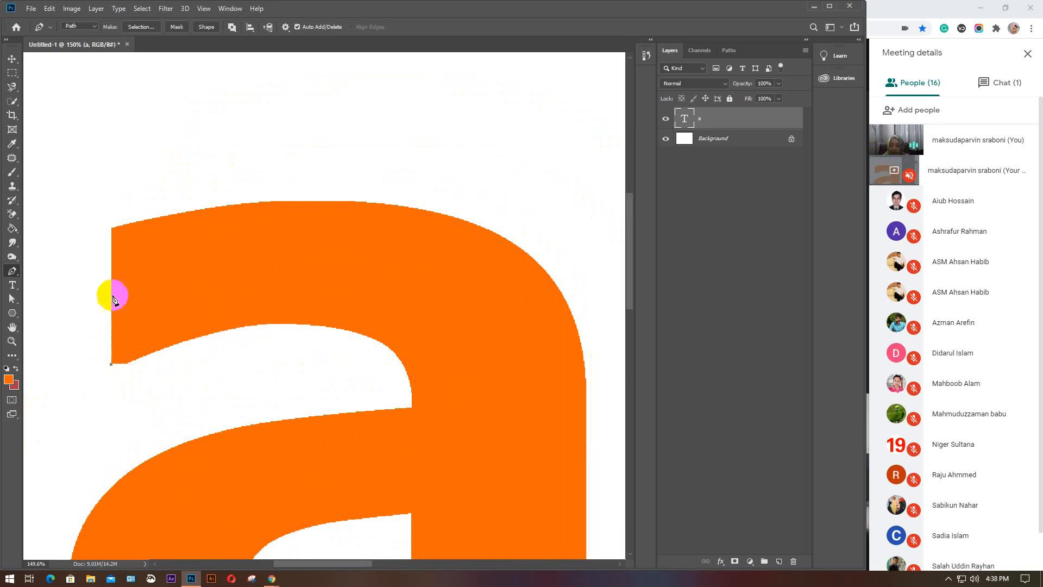
{"action": "left_click", "coordinate": [113, 230]}
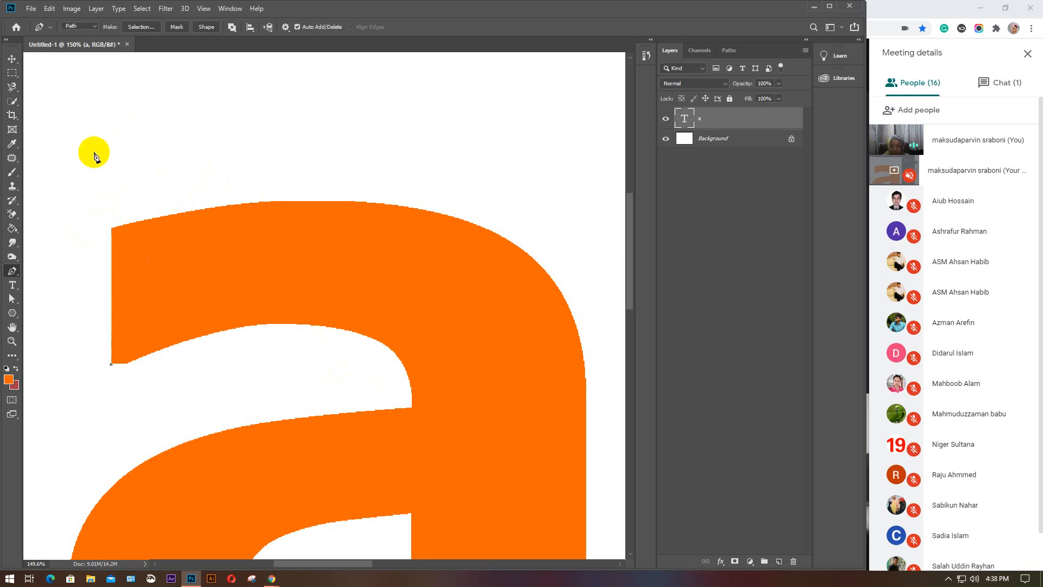
{"action": "left_click", "coordinate": [111, 228]}
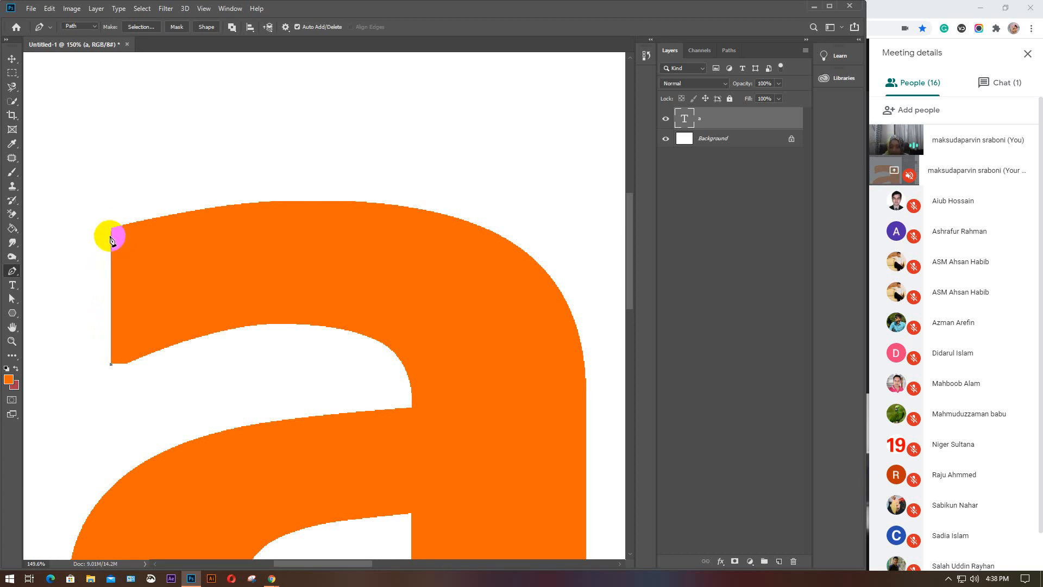
{"action": "left_click", "coordinate": [111, 229]}
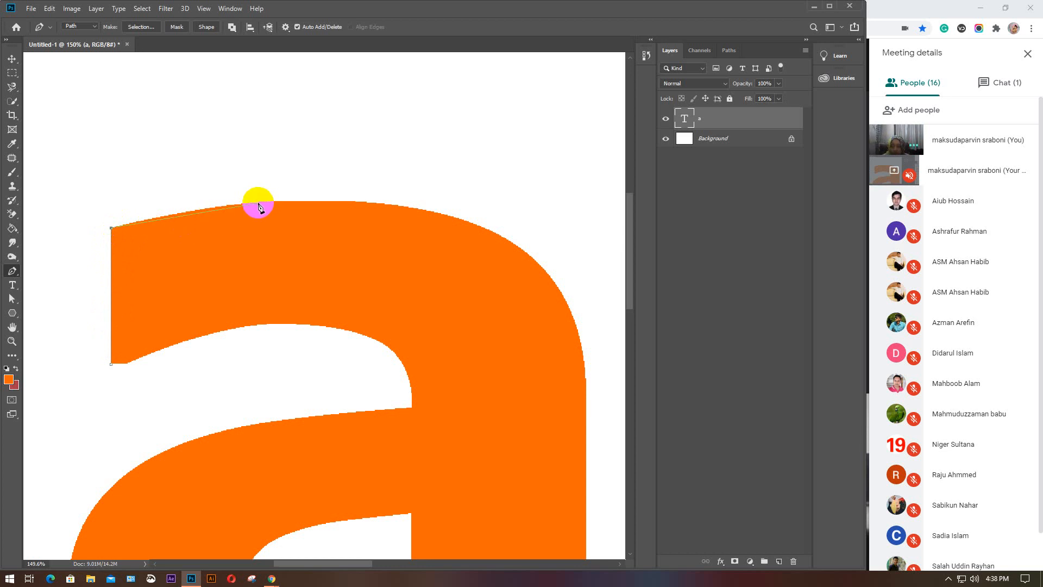
{"action": "scroll", "coordinate": [257, 205], "scroll_direction": "up", "scroll_amount": 2}
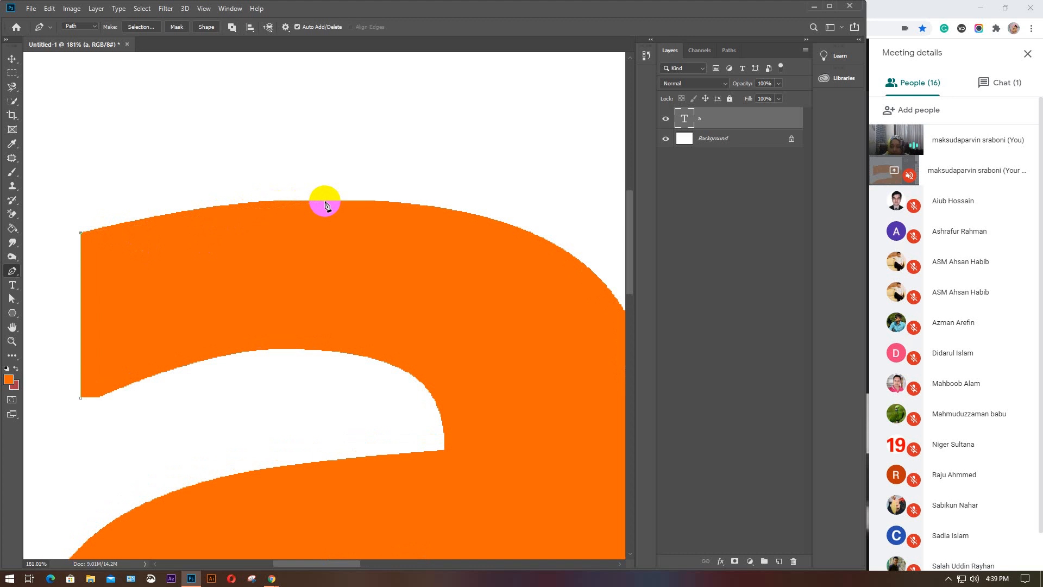
Step: Add a curved Pen anchor at the top of the letter "a" and adjust its handles until the segment follows the upper edge
{"action": "left_click", "coordinate": [325, 202]}
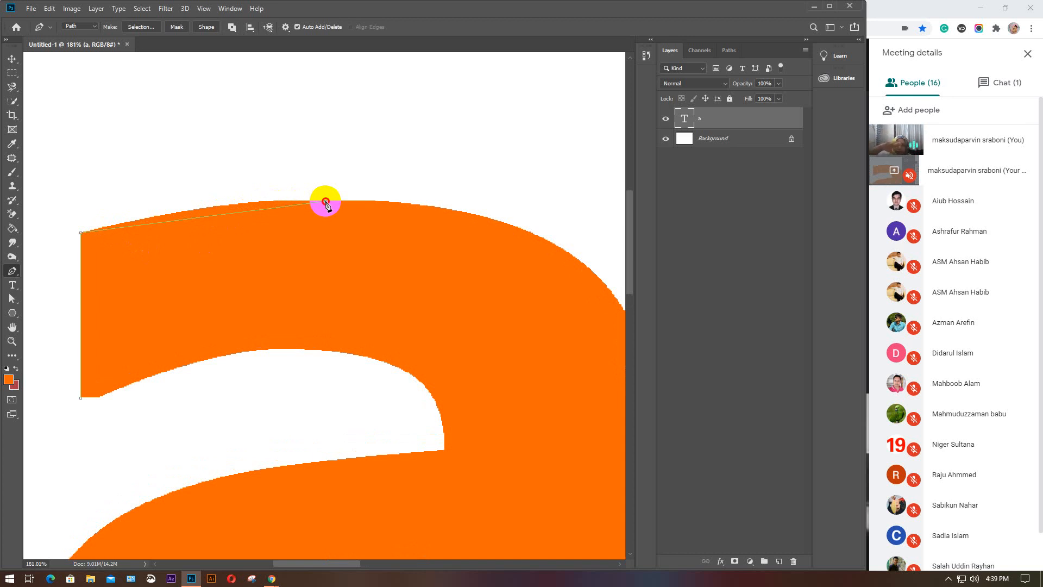
{"action": "left_click_drag", "start_coordinate": [325, 202], "coordinate": [417, 161]}
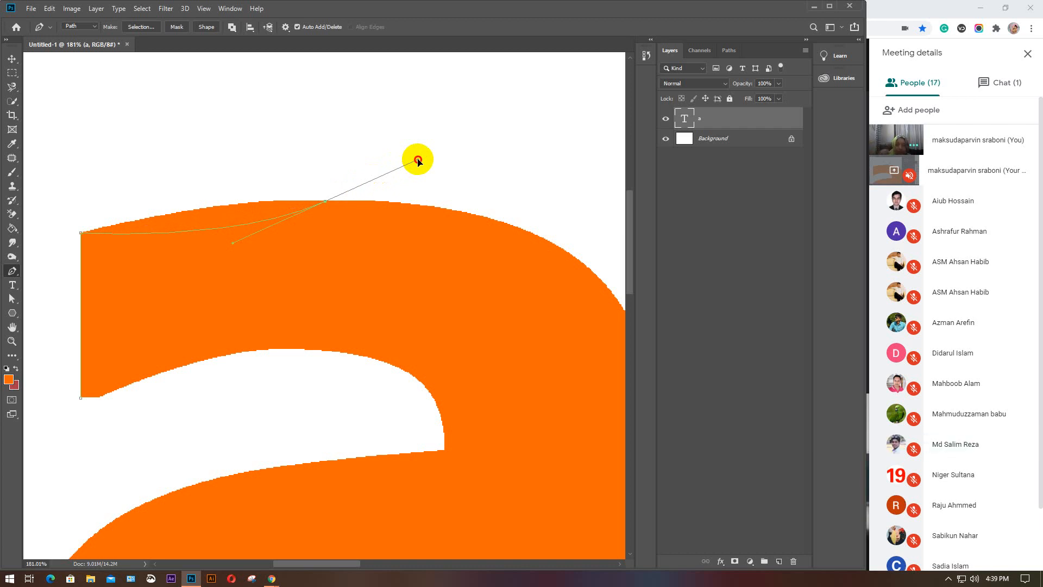
{"action": "left_click_drag", "start_coordinate": [417, 160], "coordinate": [383, 156]}
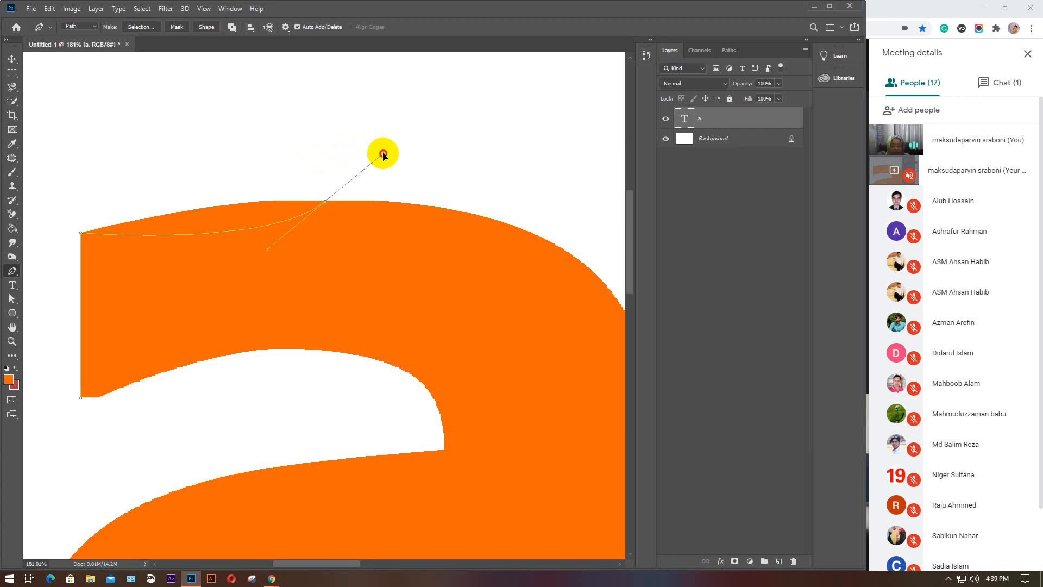
{"action": "left_click_drag", "start_coordinate": [383, 156], "coordinate": [384, 157]}
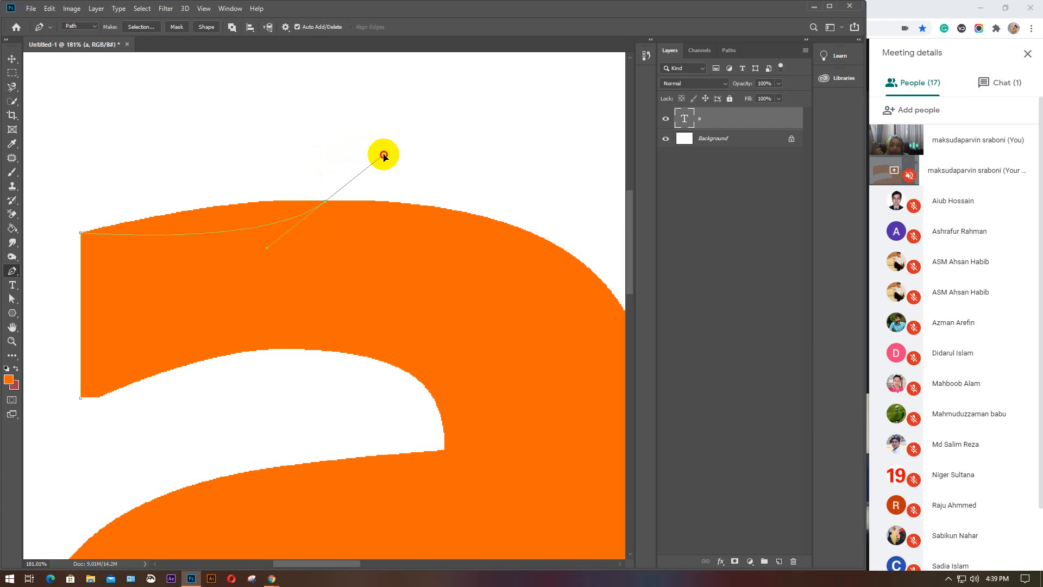
{"action": "left_click_drag", "start_coordinate": [384, 157], "coordinate": [383, 239]}
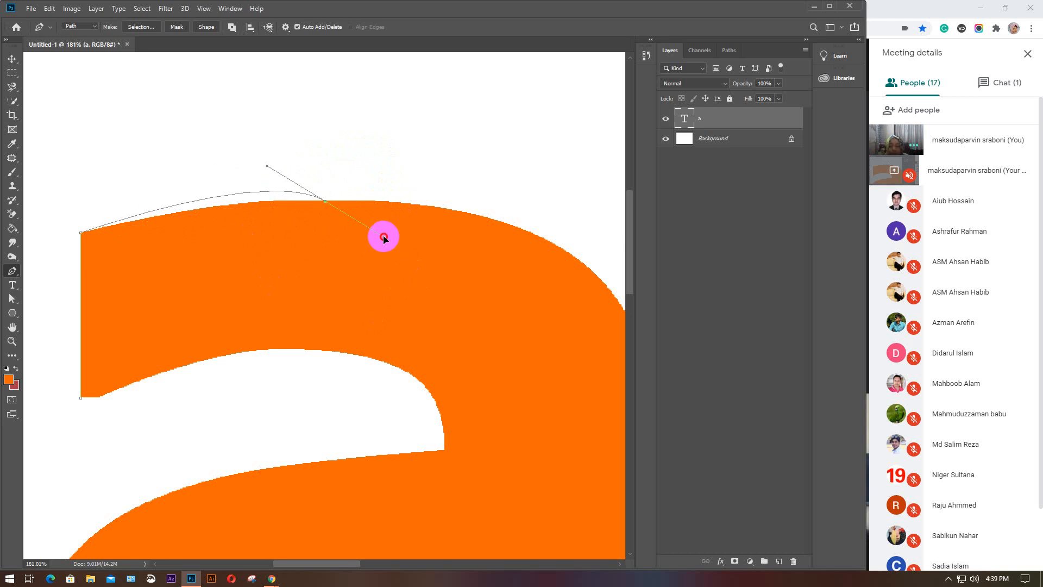
{"action": "left_click_drag", "start_coordinate": [383, 239], "coordinate": [328, 366]}
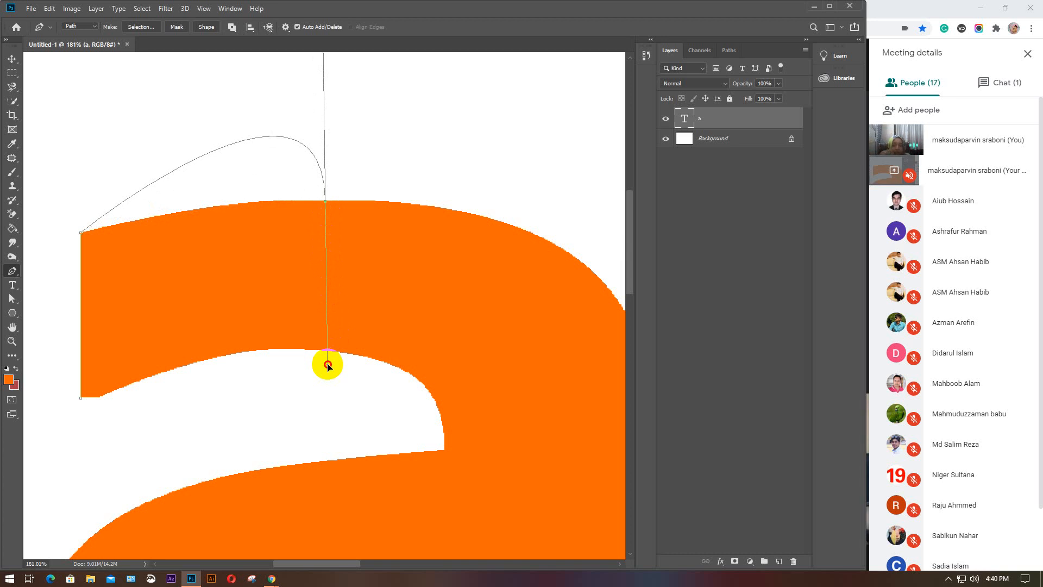
{"action": "left_click_drag", "start_coordinate": [328, 365], "coordinate": [448, 315]}
{"action": "left_click_drag", "start_coordinate": [451, 310], "coordinate": [359, 223]}
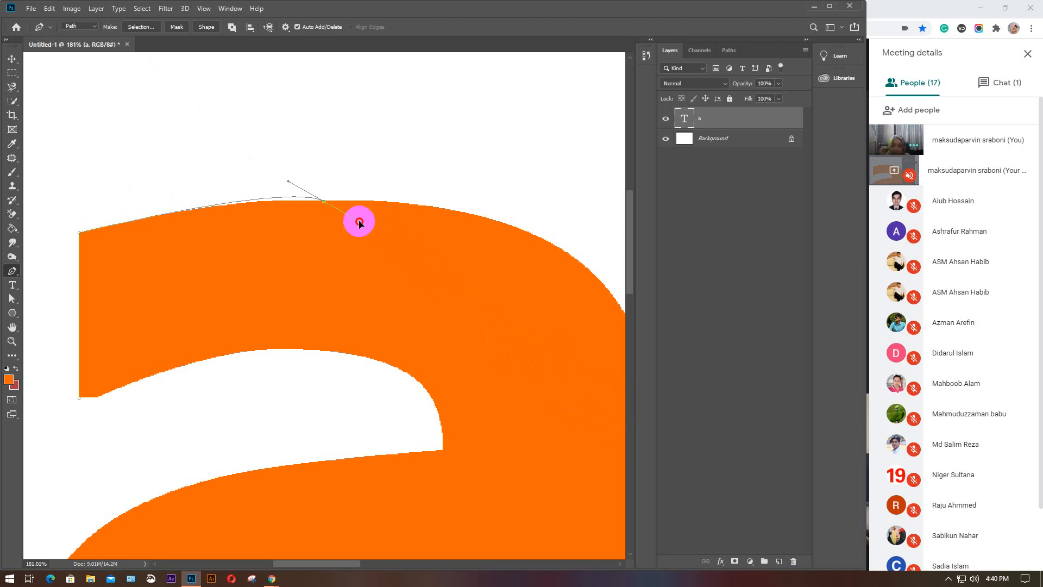
{"action": "left_click_drag", "start_coordinate": [360, 220], "coordinate": [364, 209]}
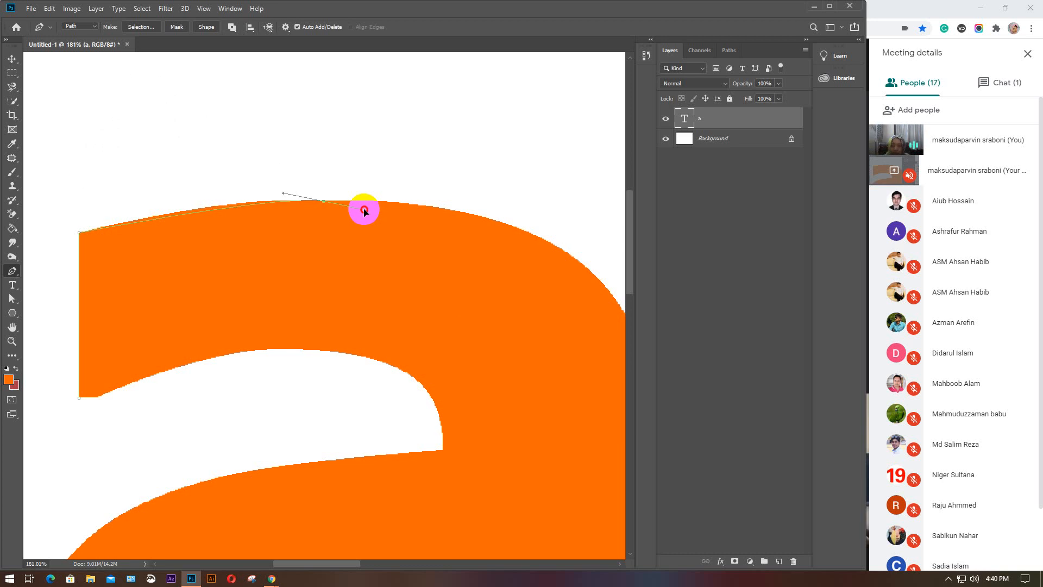
{"action": "left_click_drag", "start_coordinate": [364, 209], "coordinate": [426, 210]}
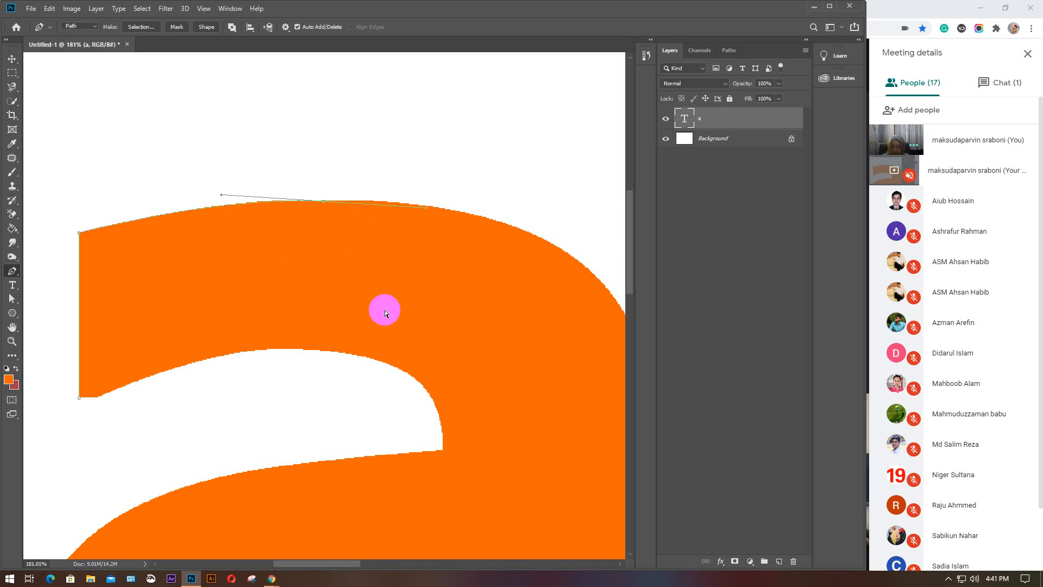
Step: Discard the traced path by closing it at its starting corner, converting it to a selection and deselecting
{"action": "left_click", "coordinate": [80, 234]}
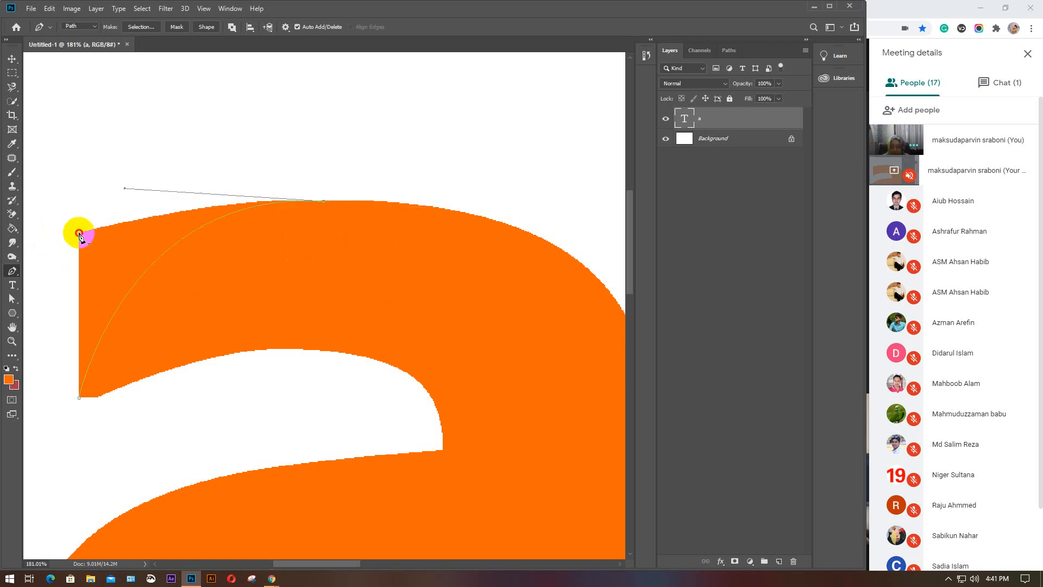
{"action": "left_click", "coordinate": [85, 394]}
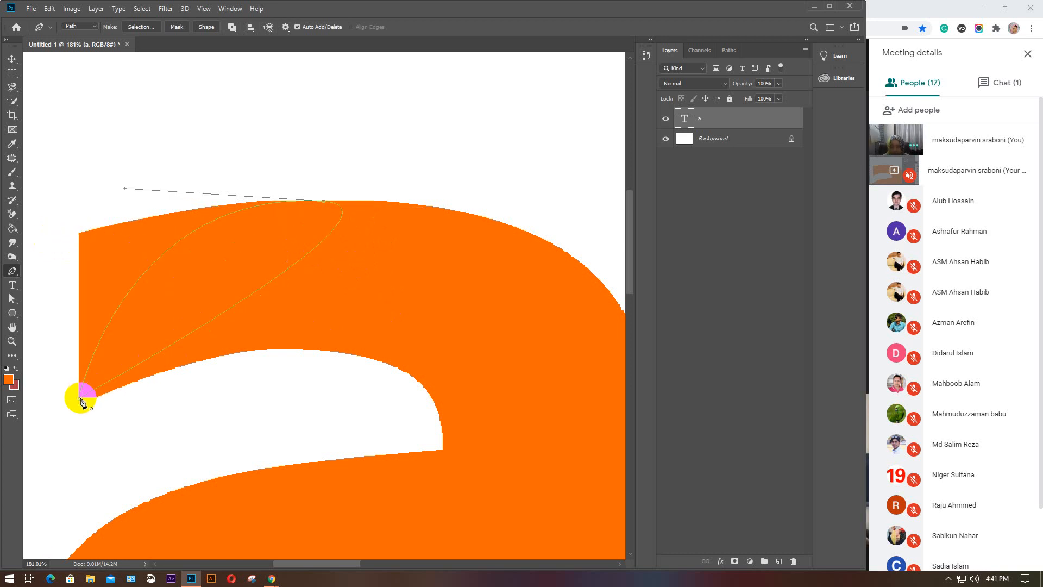
{"action": "left_click", "coordinate": [80, 398]}
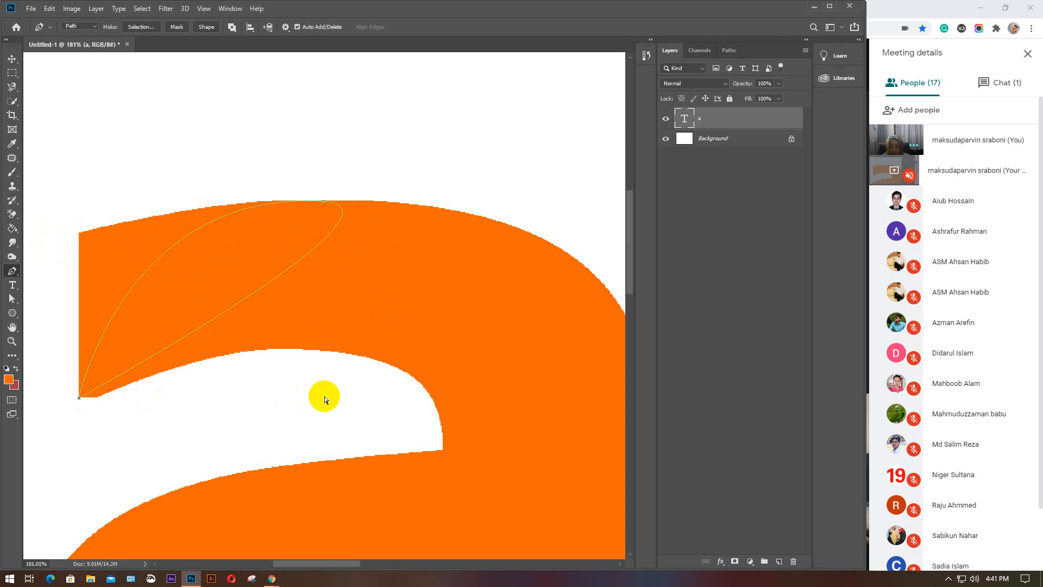
{"action": "key", "text": "ctrl+Return"}
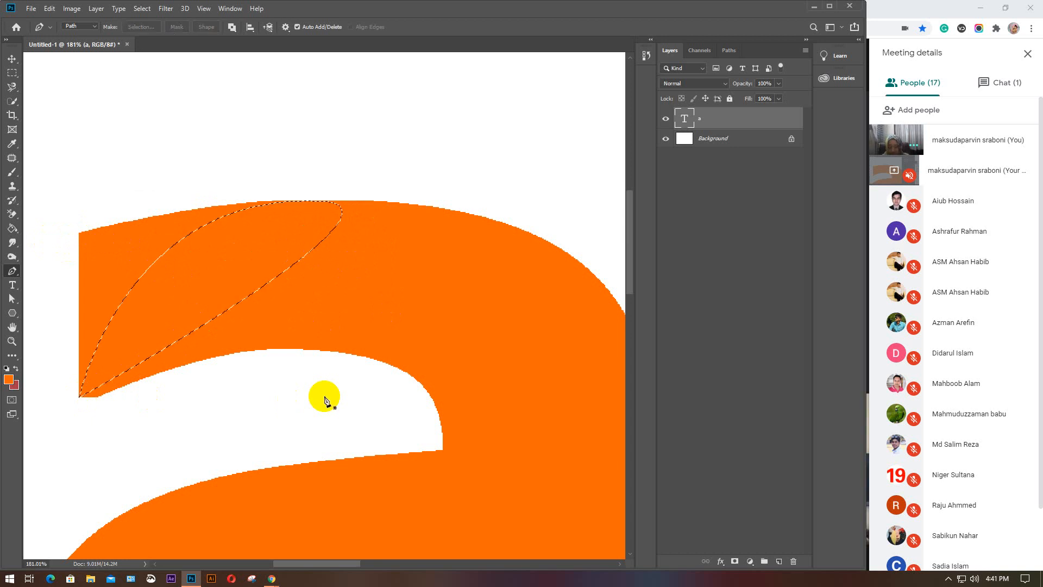
{"action": "key", "text": "ctrl+d"}
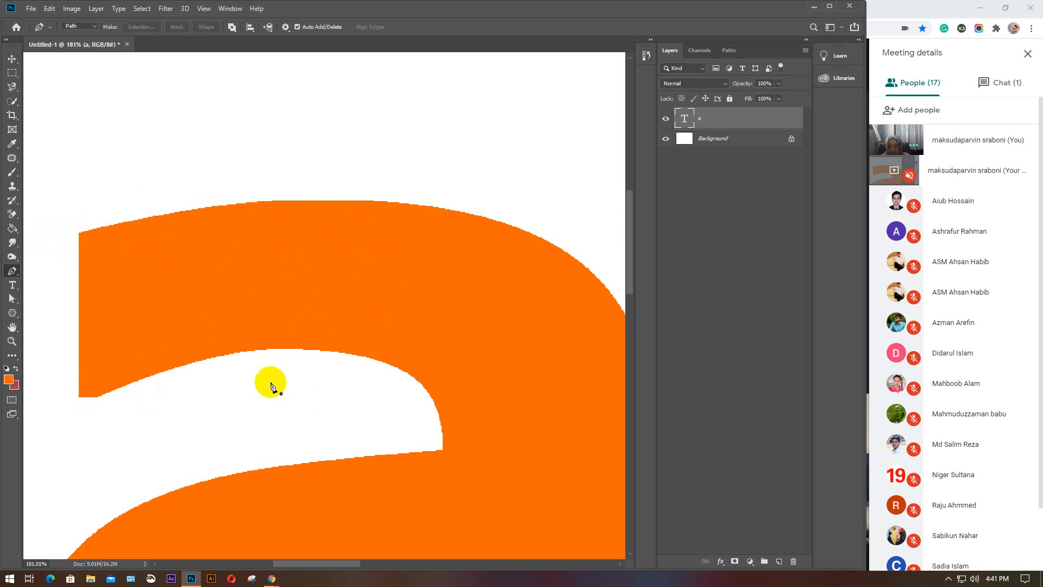
Step: Change the text color of the letter "a" to cyan, 00e4ff, and commit the text edit
{"action": "left_click", "coordinate": [12, 285]}
{"action": "double_click", "coordinate": [198, 303]}
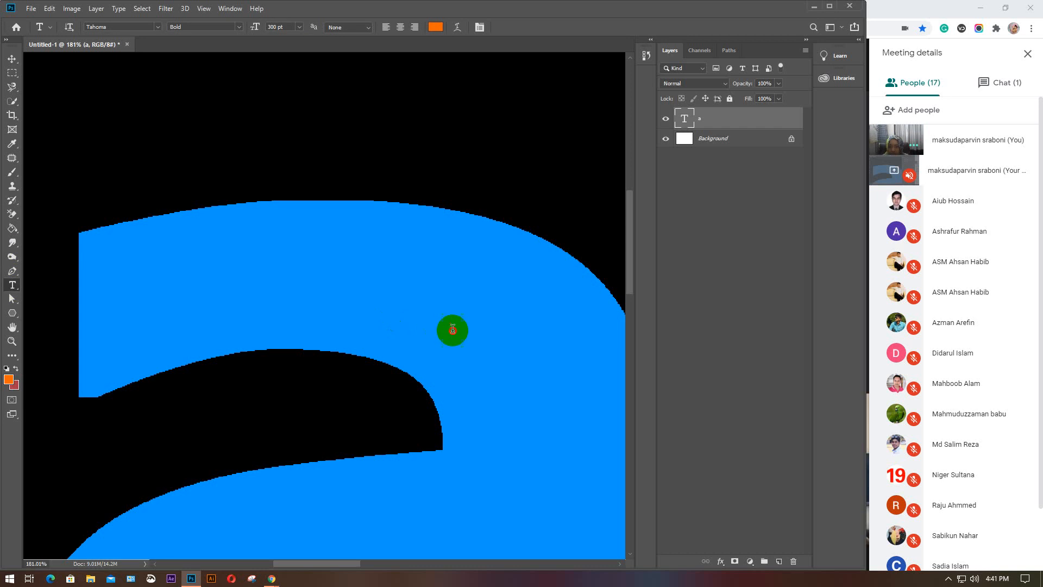
{"action": "left_click", "coordinate": [436, 27]}
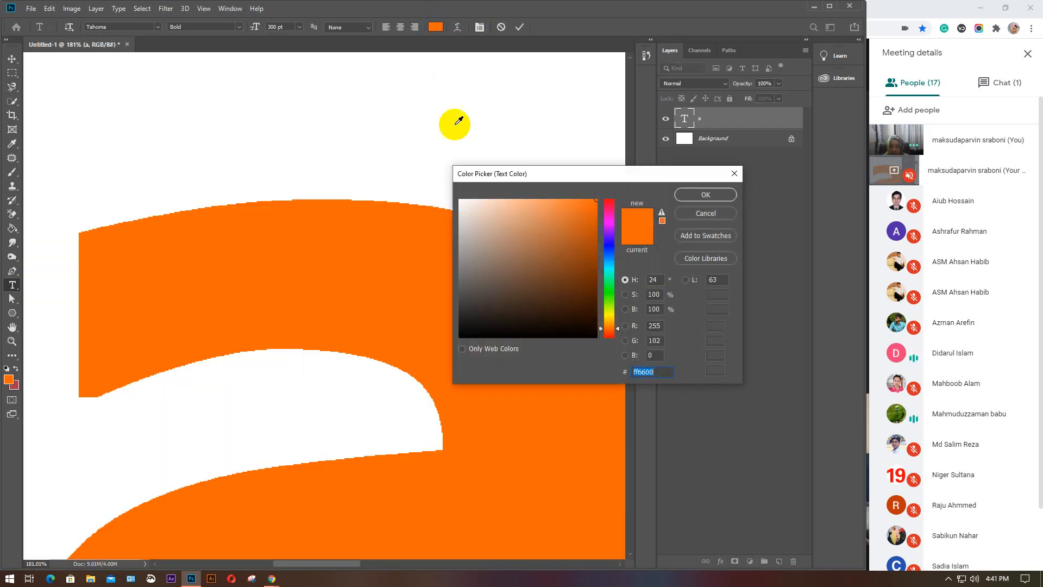
{"action": "left_click", "coordinate": [608, 270]}
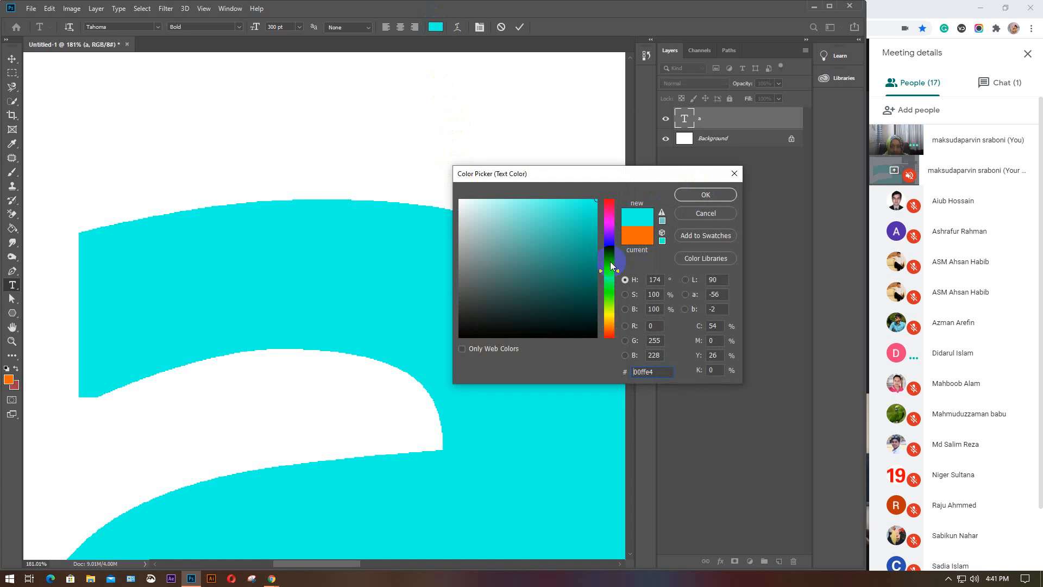
{"action": "left_click", "coordinate": [608, 265]}
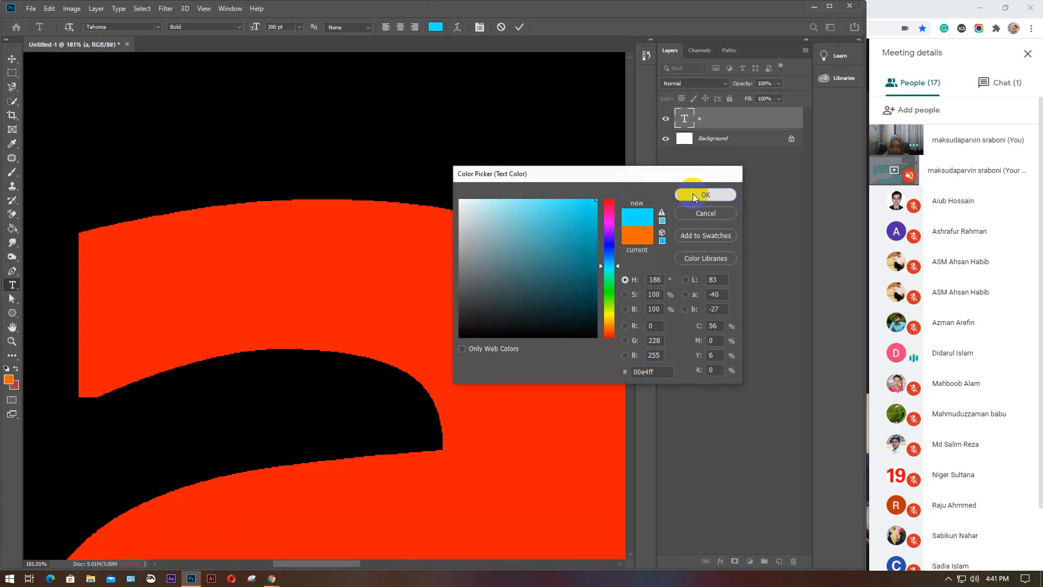
{"action": "left_click", "coordinate": [695, 193]}
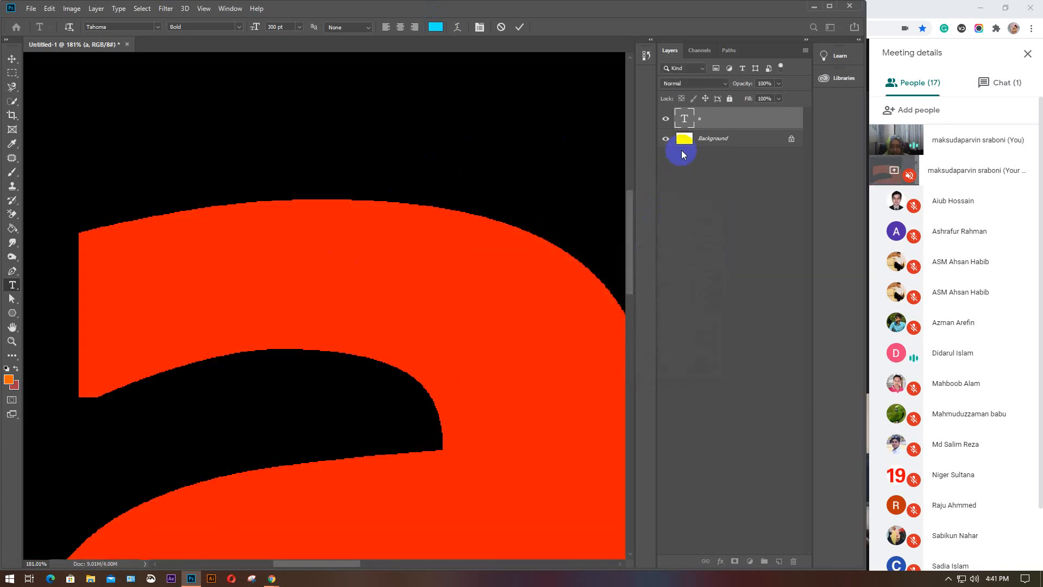
{"action": "left_click", "coordinate": [522, 26]}
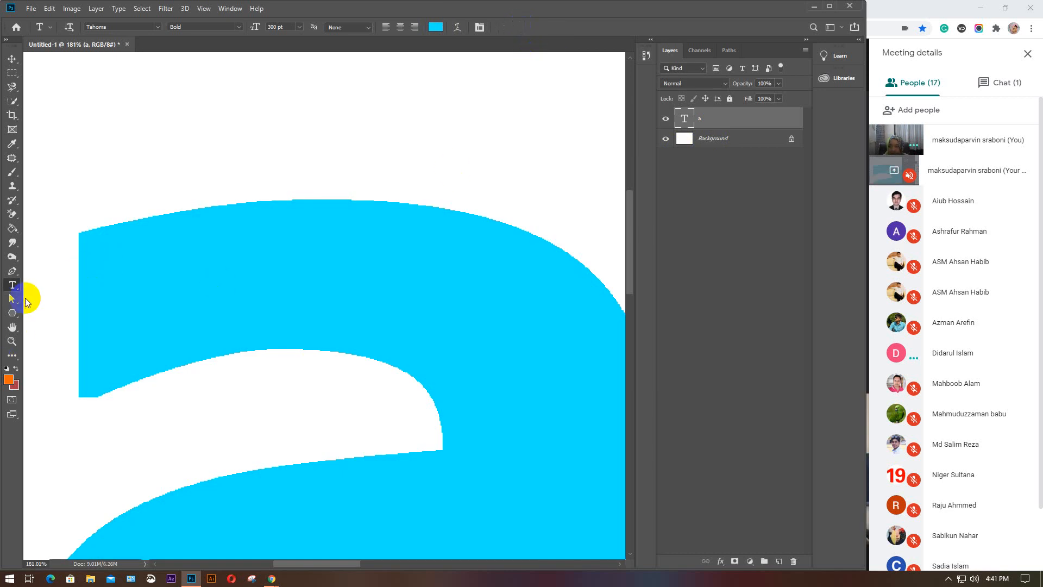
Step: Start a new Pen path along the straight left edge of the letter's upper stroke, from its lower corner to its upper corner
{"action": "left_click", "coordinate": [12, 270]}
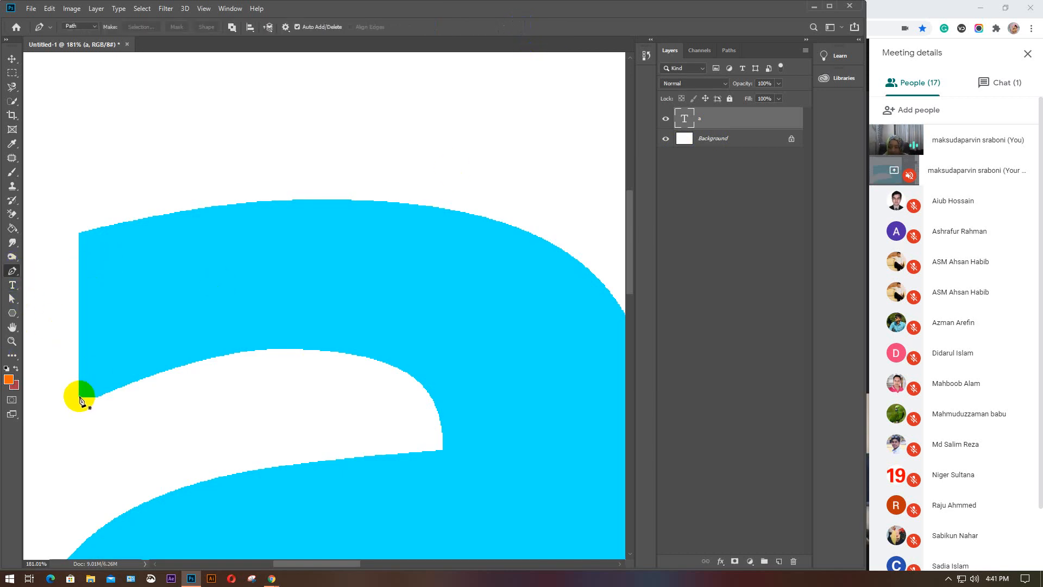
{"action": "left_click", "coordinate": [79, 396]}
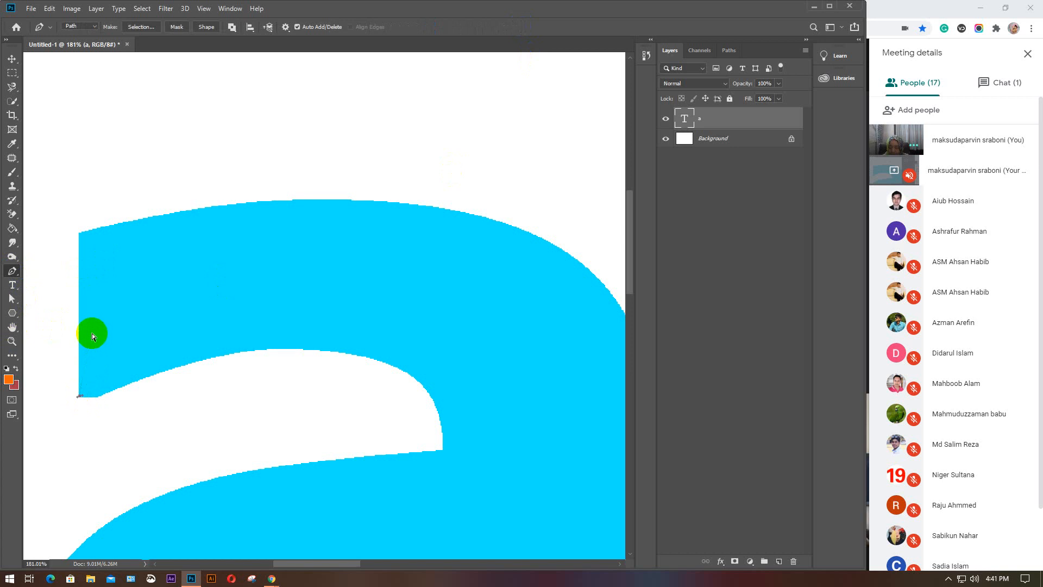
{"action": "key", "text": "ctrl+z"}
{"action": "left_click", "coordinate": [79, 397]}
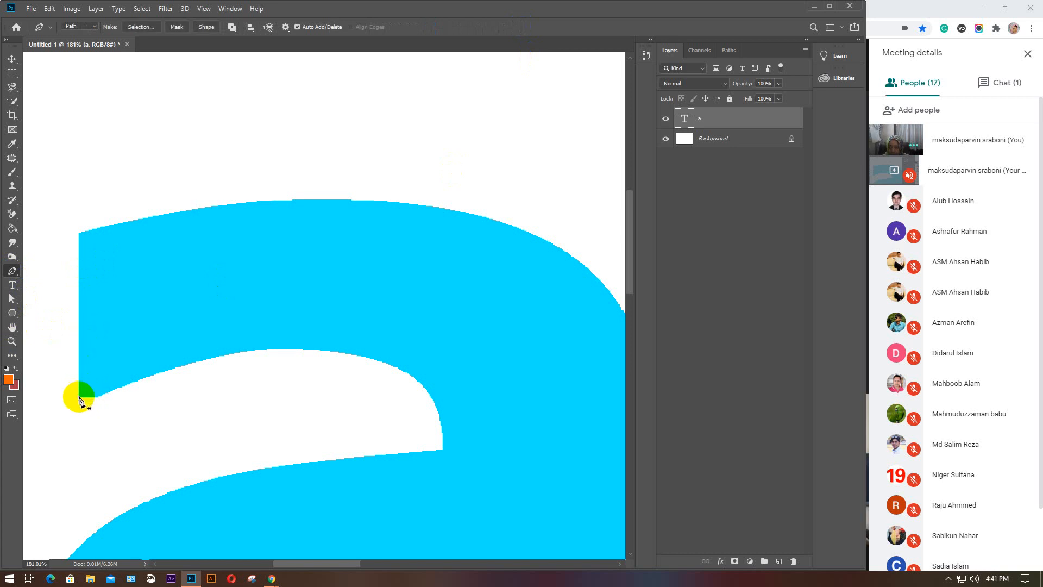
{"action": "left_click", "coordinate": [79, 235]}
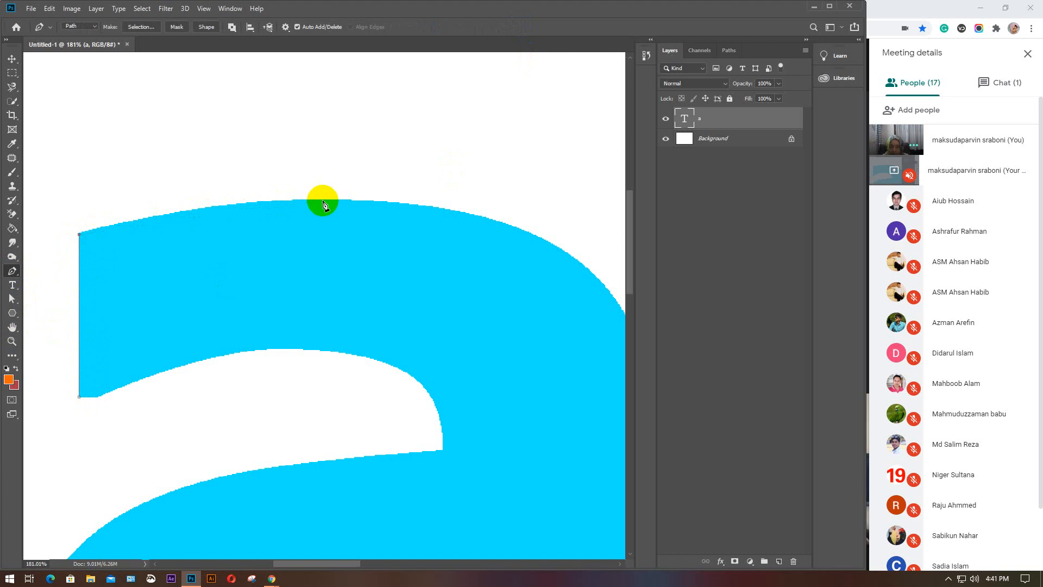
Step: Try out different handle directions on a curved anchor at the top of the letter, and undo that anchor
{"action": "left_click", "coordinate": [323, 203]}
{"action": "left_click_drag", "start_coordinate": [323, 202], "coordinate": [371, 177]}
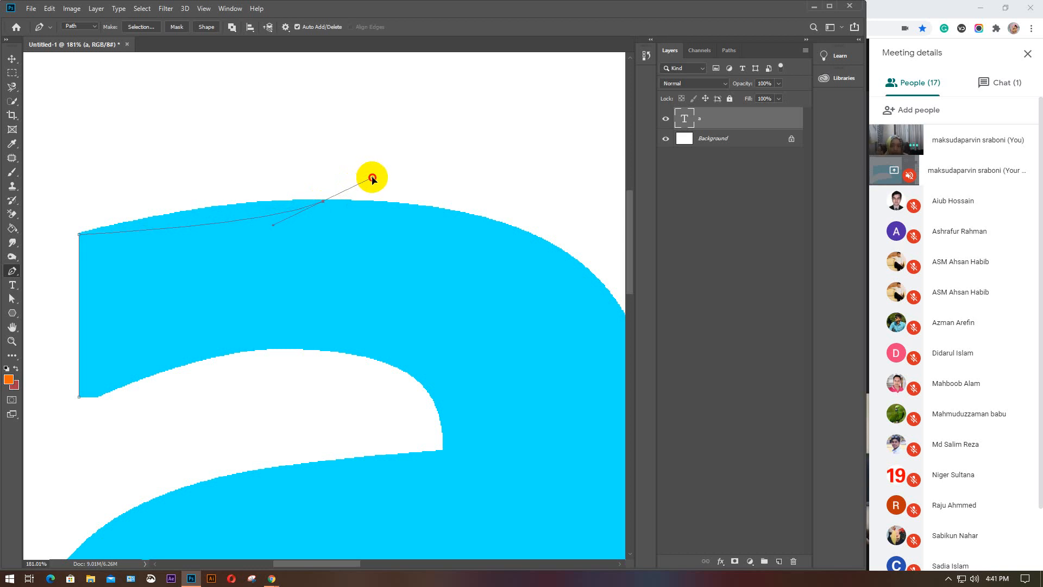
{"action": "left_click_drag", "start_coordinate": [372, 178], "coordinate": [353, 312]}
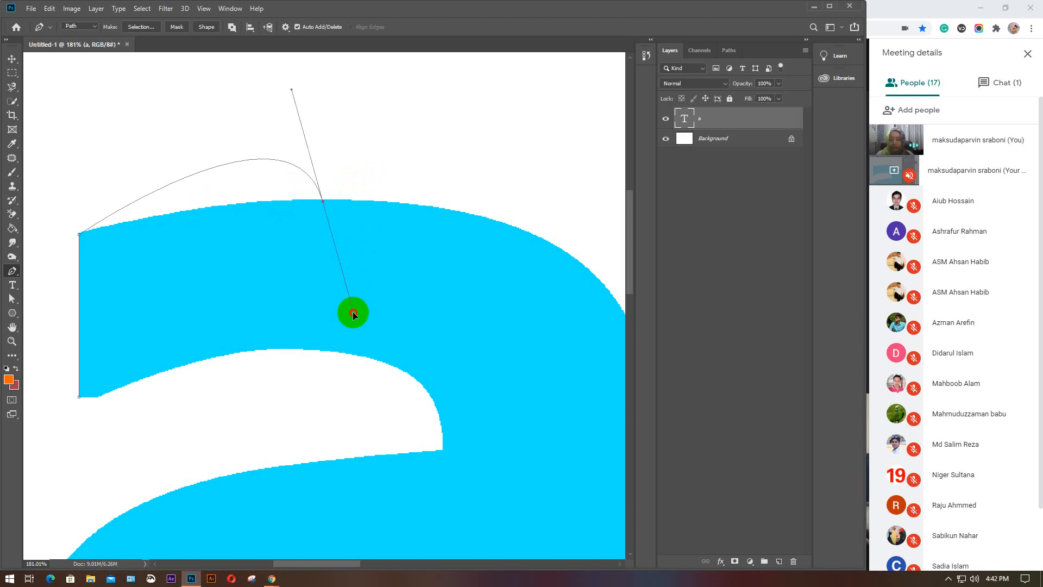
{"action": "left_click_drag", "start_coordinate": [353, 313], "coordinate": [353, 225]}
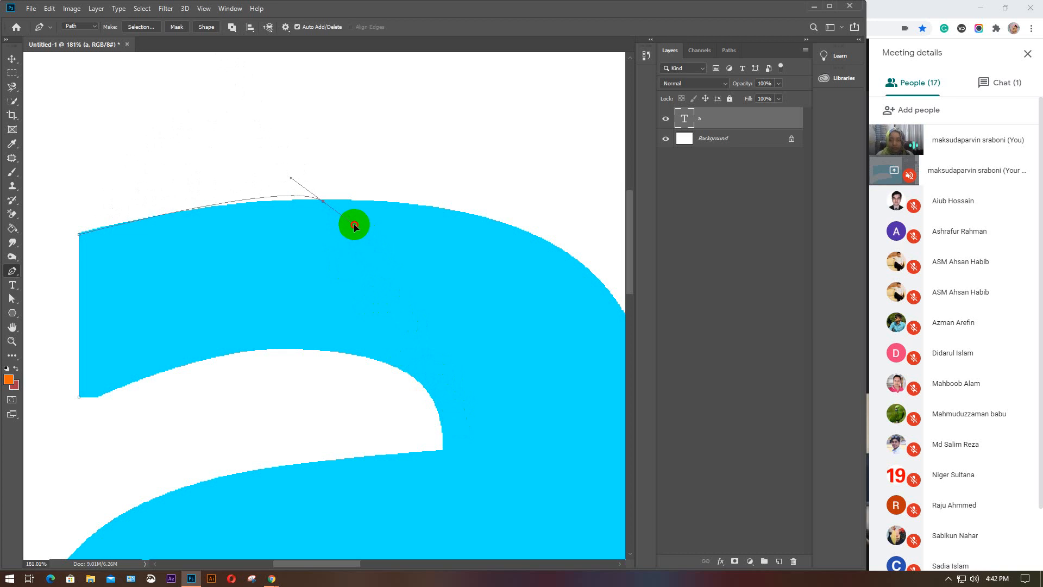
{"action": "left_click_drag", "start_coordinate": [354, 223], "coordinate": [434, 206]}
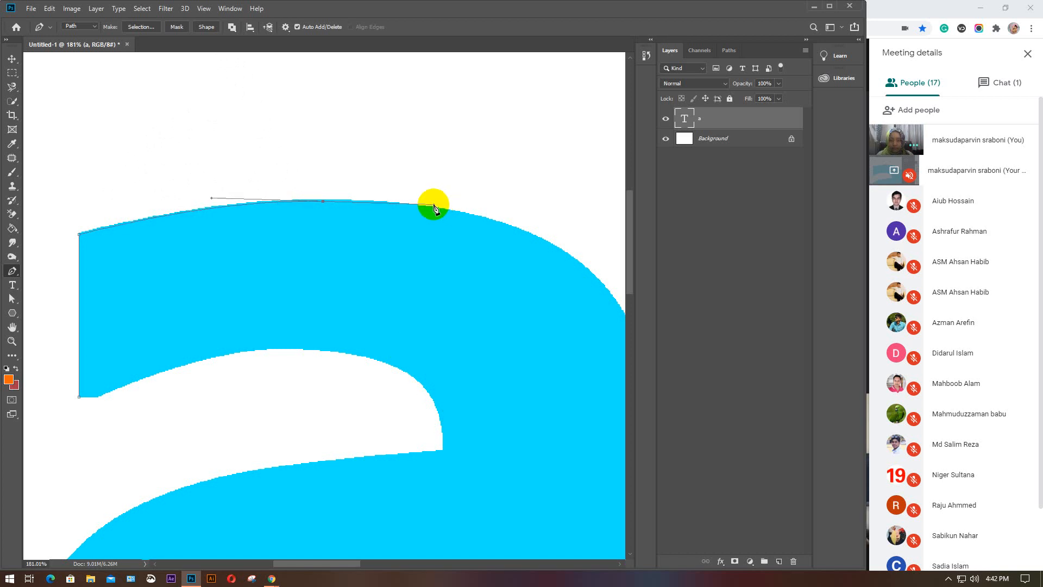
{"action": "key", "text": "ctrl+z"}
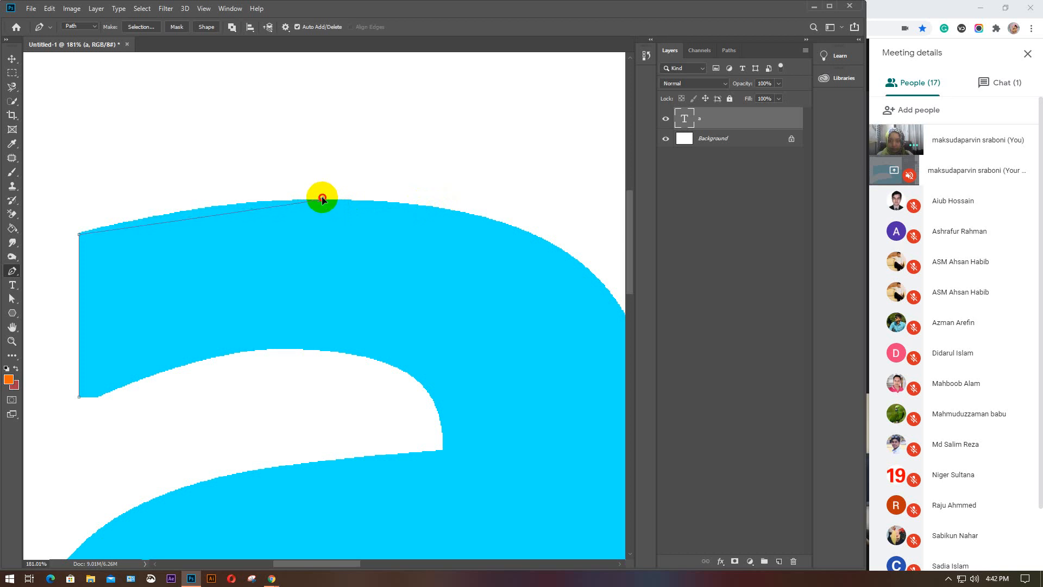
Step: Continue the path along the letter's upper outline with curved anchors at the top of the arch and on its right shoulder
{"action": "left_click_drag", "start_coordinate": [322, 198], "coordinate": [444, 204]}
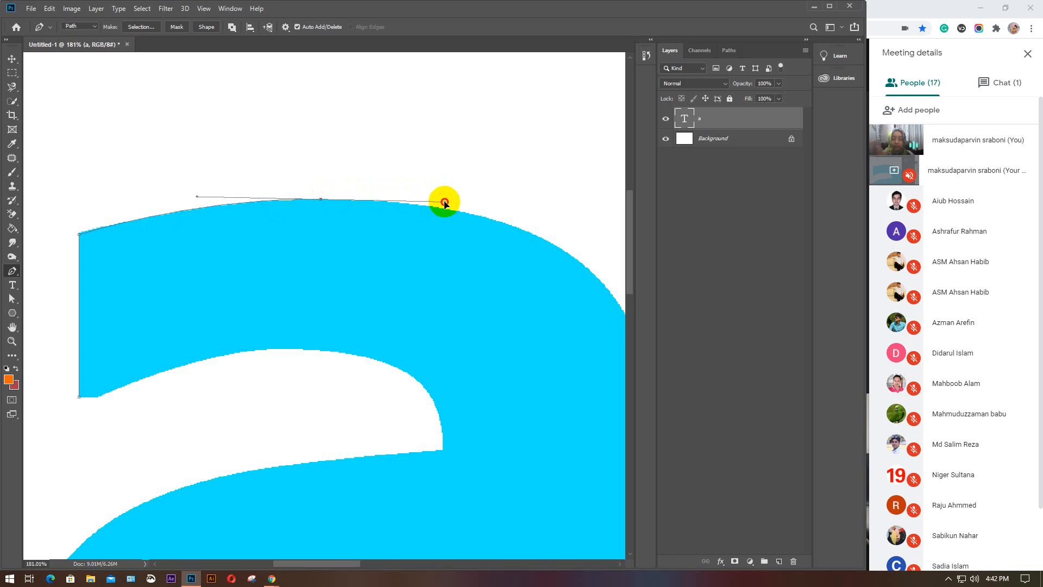
{"action": "left_click_drag", "start_coordinate": [444, 202], "coordinate": [445, 201]}
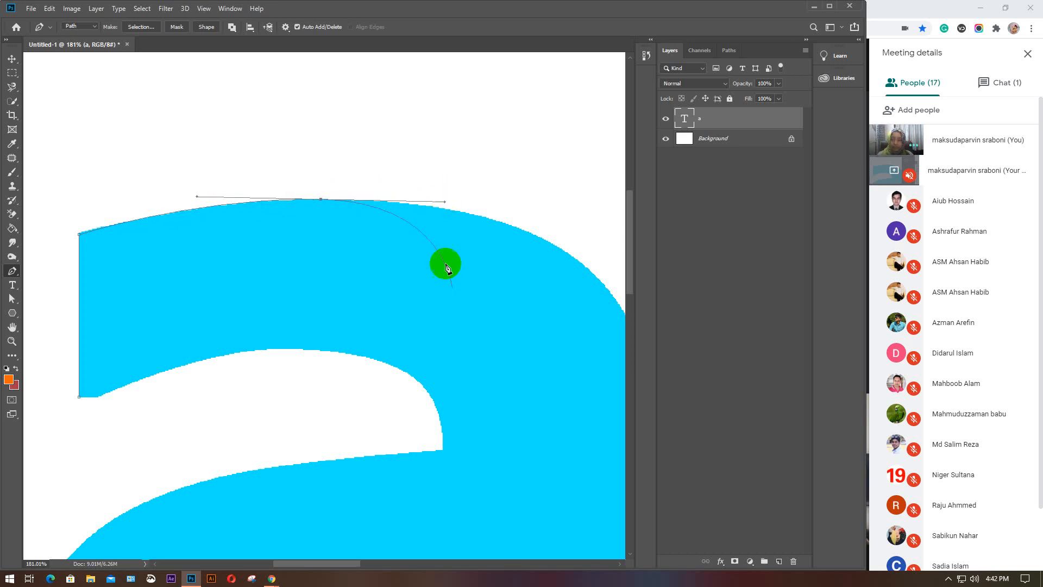
{"action": "key", "text": "space"}
{"action": "left_click_drag", "start_coordinate": [519, 300], "coordinate": [331, 272]}
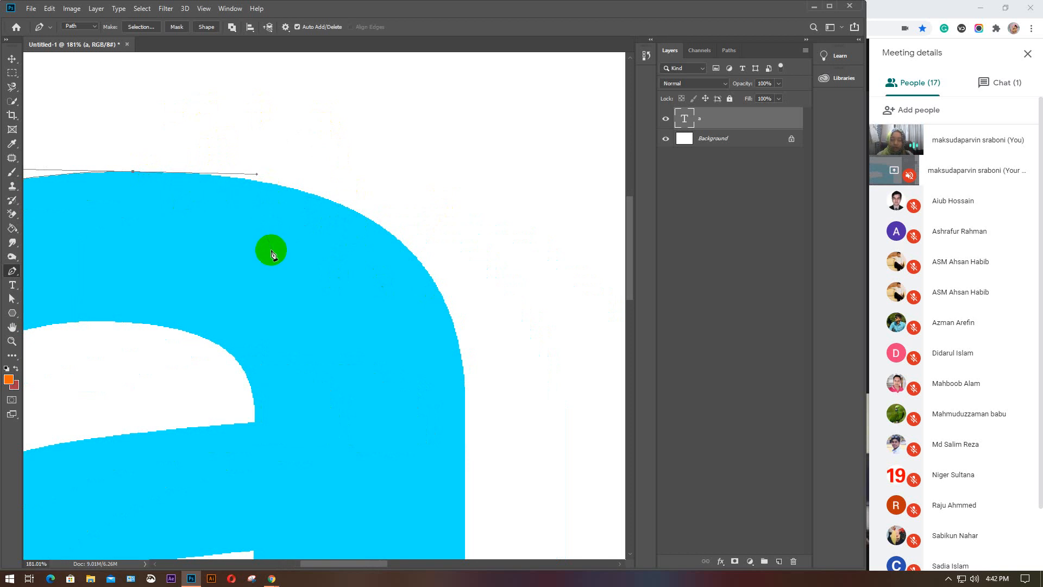
{"action": "left_click_drag", "start_coordinate": [319, 200], "coordinate": [337, 208]}
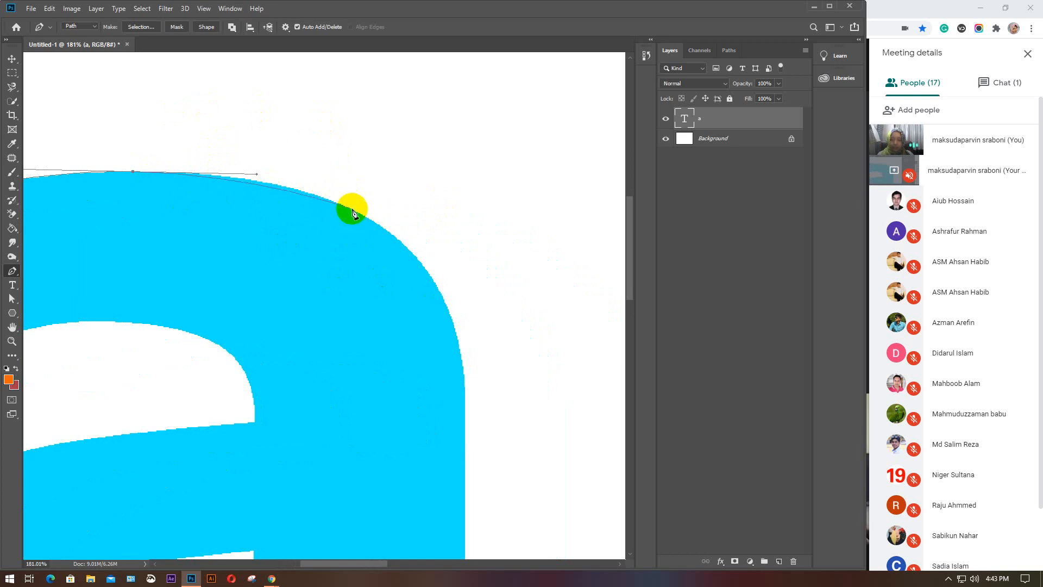
{"action": "left_click_drag", "start_coordinate": [351, 211], "coordinate": [416, 235]}
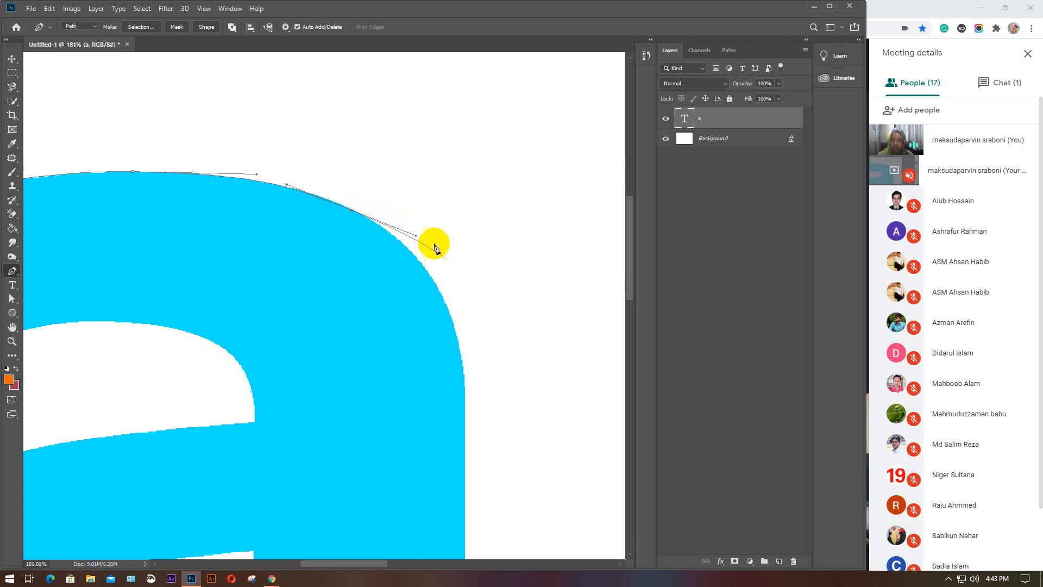
{"action": "left_click_drag", "start_coordinate": [496, 389], "coordinate": [445, 282]}
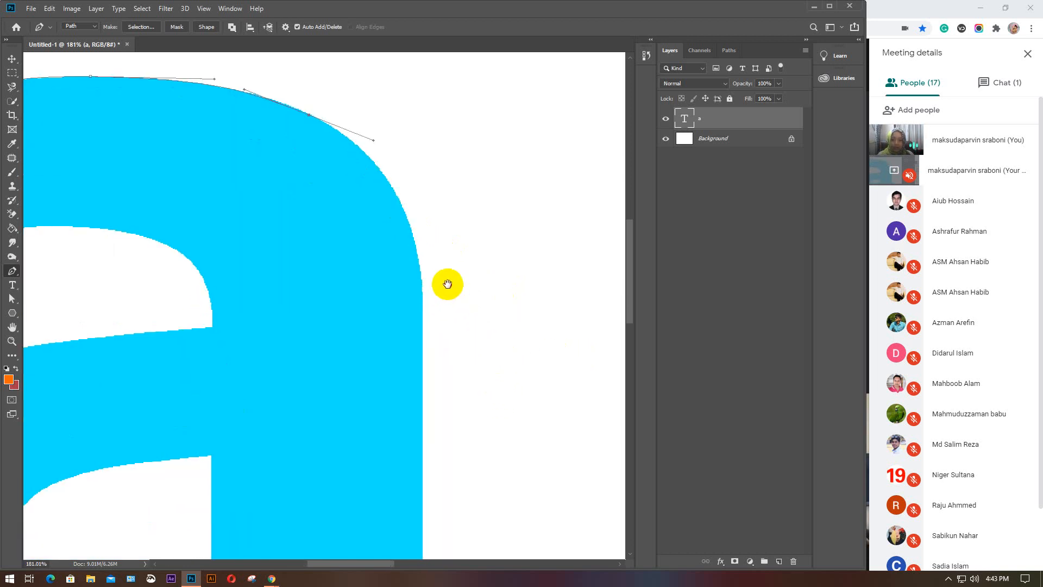
Step: Try a curved anchor partway down the straight right edge of the letter's stem, and undo it
{"action": "left_click", "coordinate": [416, 275]}
{"action": "mouse_move", "coordinate": [416, 275]}
{"action": "left_mouse_down"}
{"action": "mouse_move", "coordinate": [416, 329]}
{"action": "mouse_move", "coordinate": [416, 270]}
{"action": "left_mouse_up"}
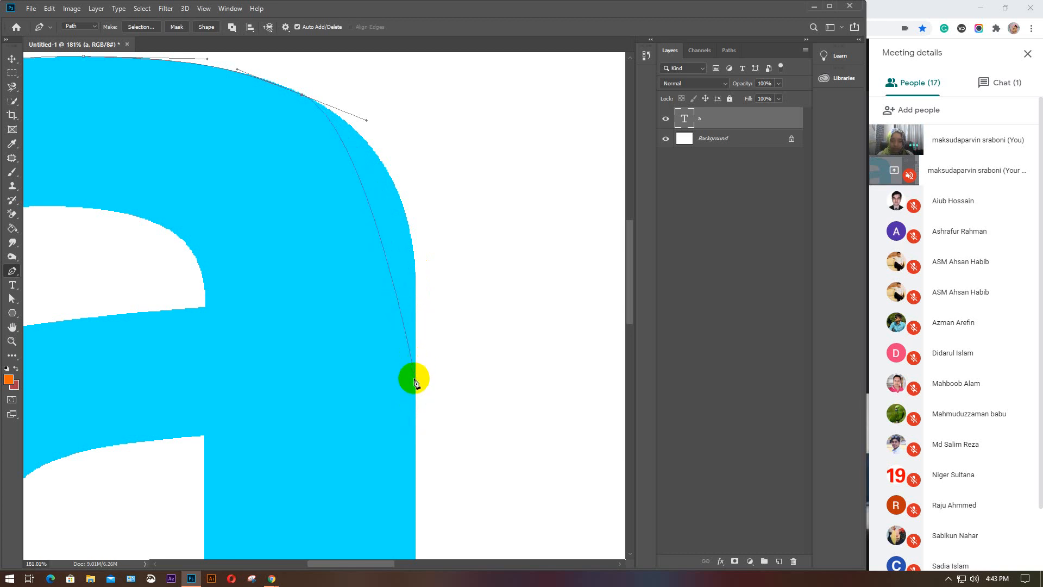
{"action": "left_click", "coordinate": [415, 351]}
{"action": "left_click_drag", "start_coordinate": [415, 350], "coordinate": [402, 496]}
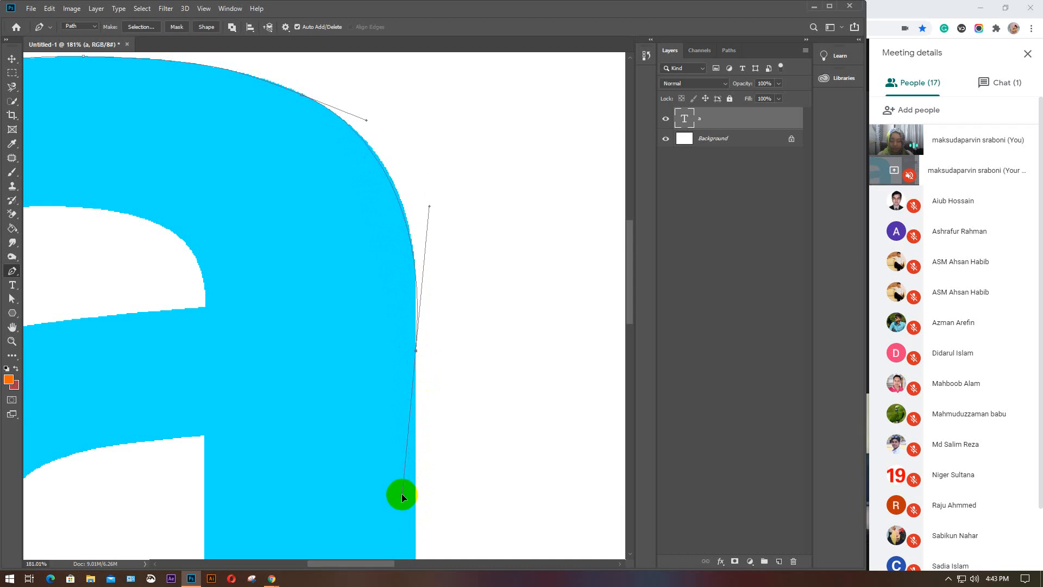
{"action": "key", "text": "ctrl+z"}
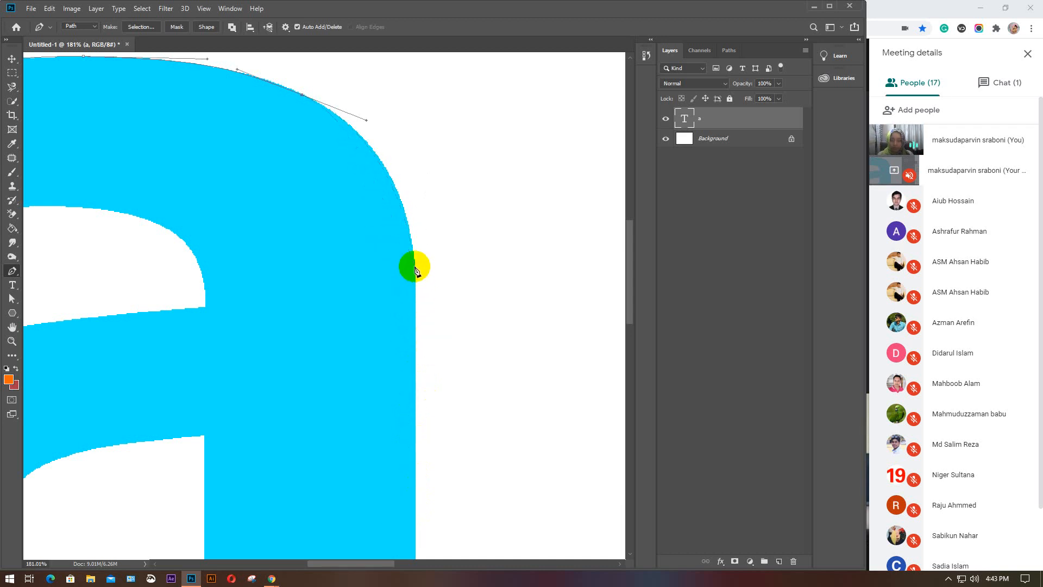
Step: Place a curved anchor where the right shoulder meets the stem's straight edge, and a corner anchor at the stem's lower right corner
{"action": "left_click", "coordinate": [415, 266]}
{"action": "left_click_drag", "start_coordinate": [415, 267], "coordinate": [416, 339]}
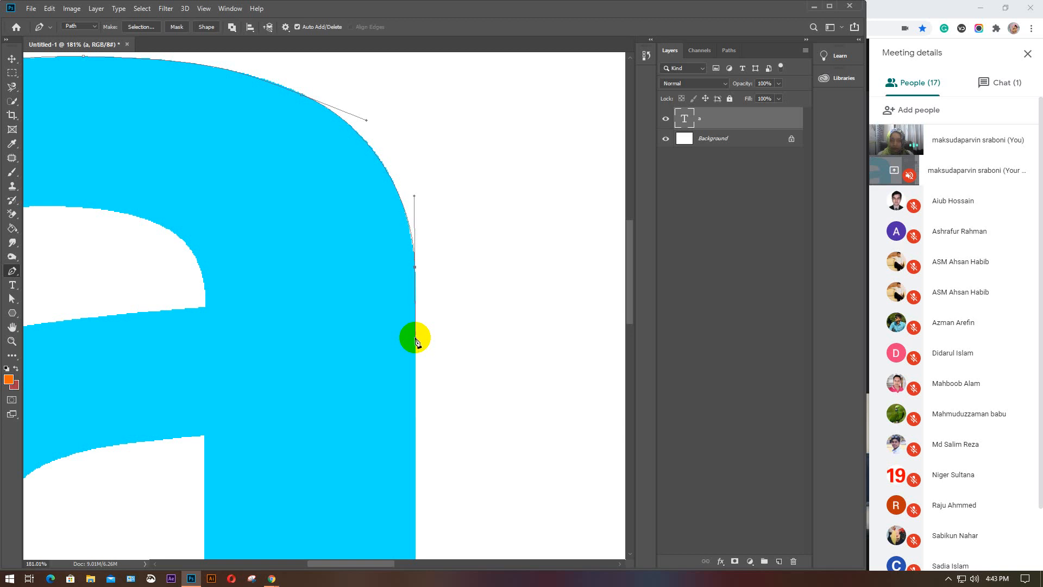
{"action": "scroll", "coordinate": [415, 338], "scroll_direction": "down", "scroll_amount": 5}
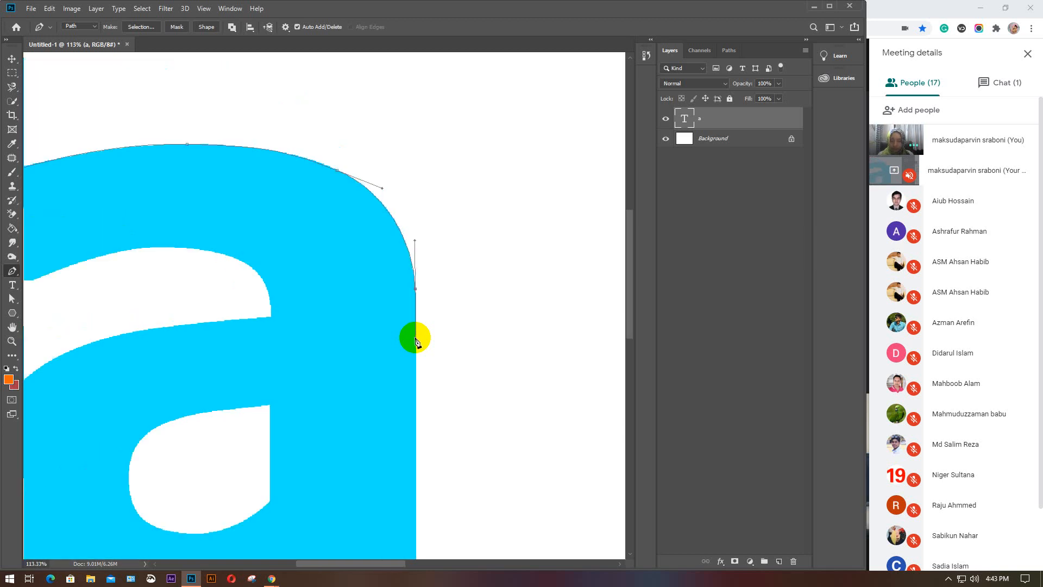
{"action": "left_click_drag", "start_coordinate": [437, 372], "coordinate": [437, 275]}
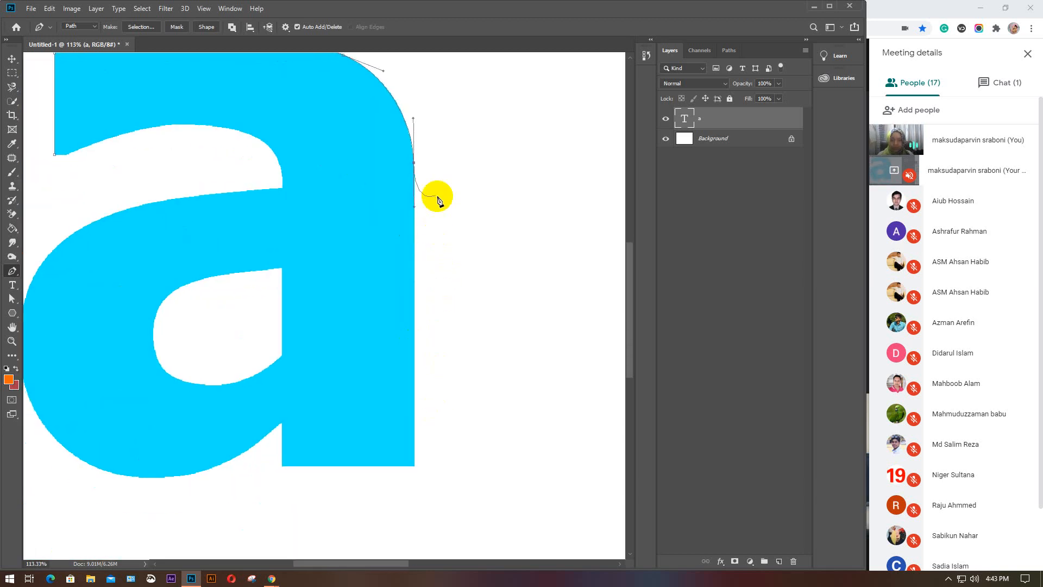
{"action": "left_click", "coordinate": [405, 438]}
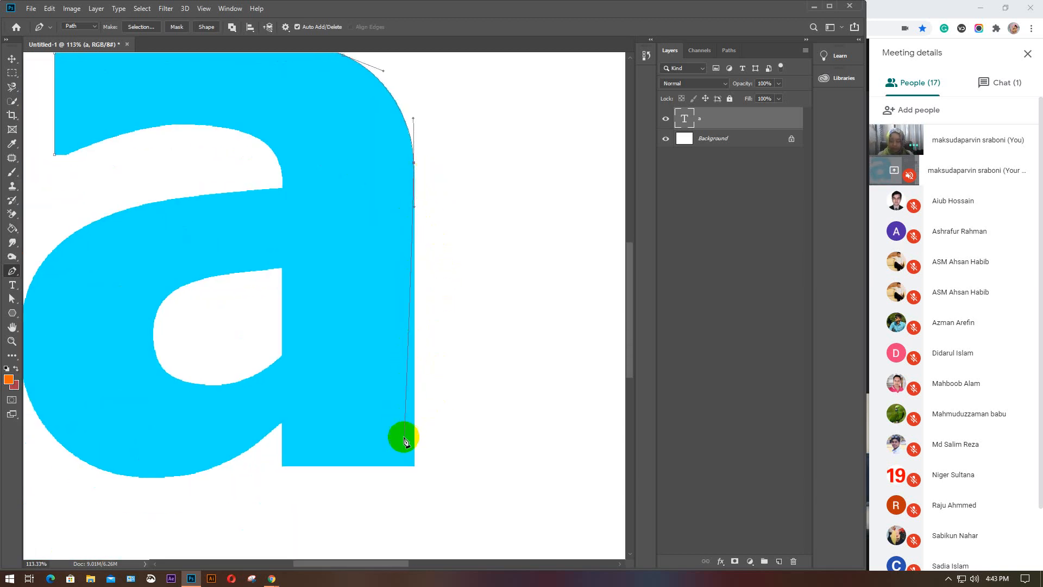
{"action": "left_click", "coordinate": [414, 466]}
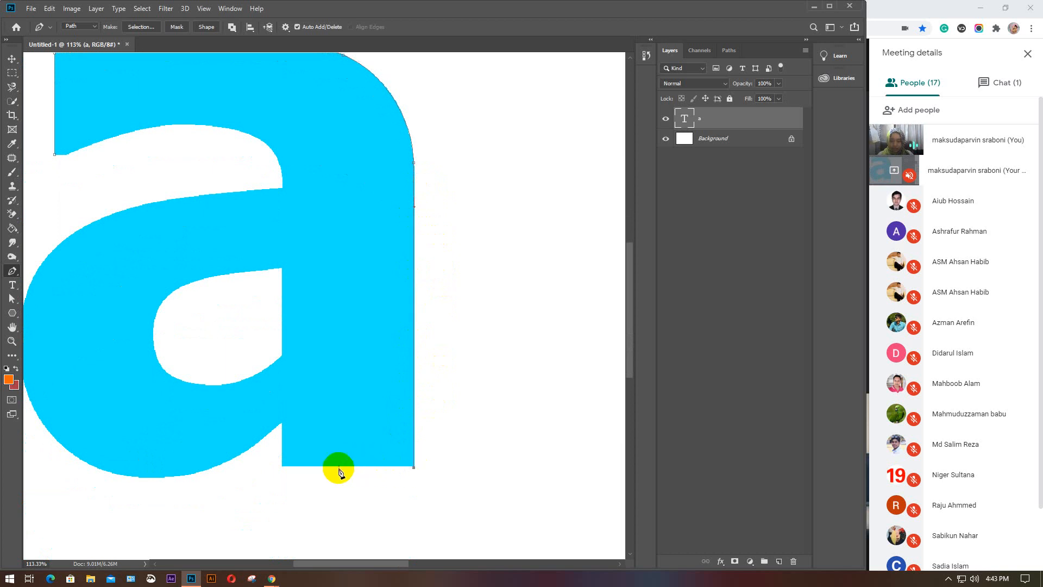
Step: Continue the path with corner anchors at the stem's lower left corner and at the notch where the bowl meets the stem
{"action": "left_click", "coordinate": [281, 467]}
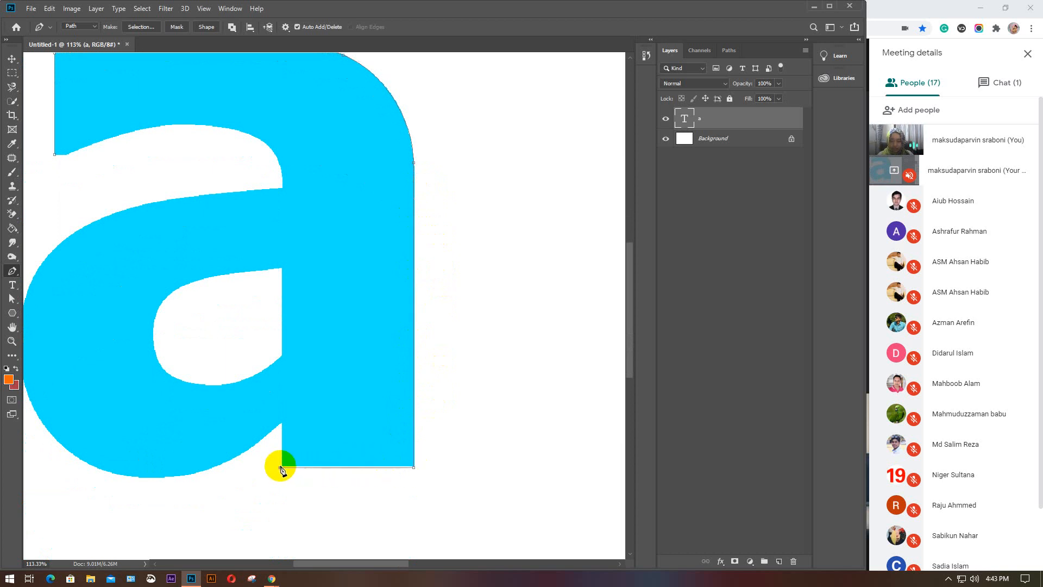
{"action": "key", "text": "ctrl+z"}
{"action": "left_click", "coordinate": [281, 466]}
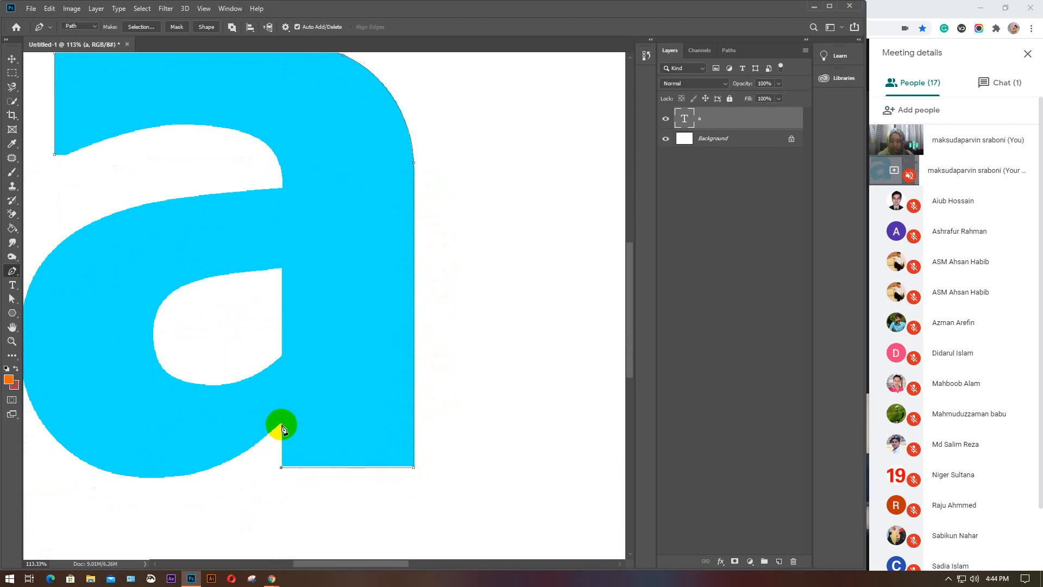
{"action": "left_click_drag", "start_coordinate": [280, 423], "coordinate": [392, 390]}
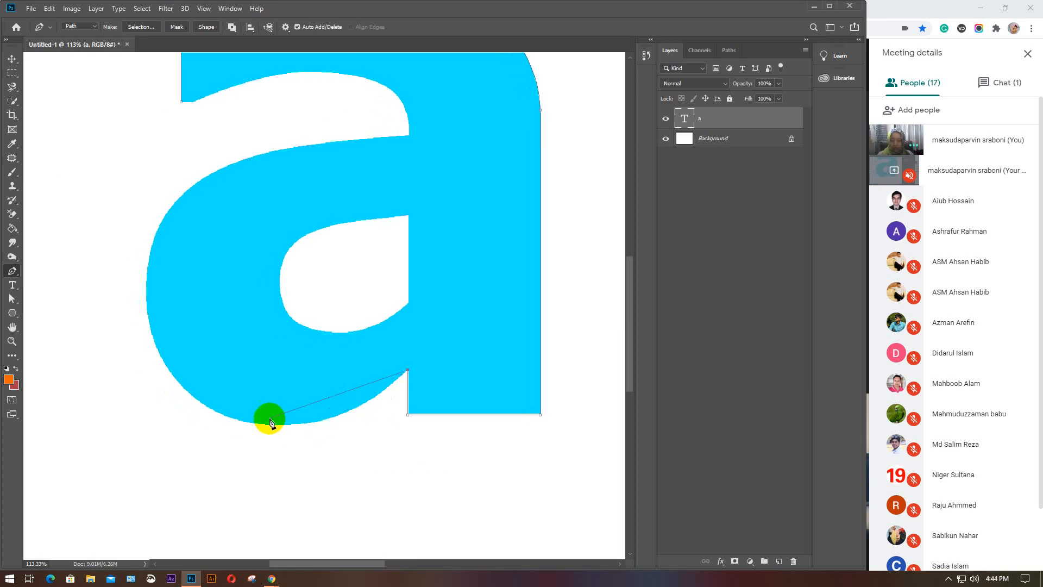
{"action": "left_click", "coordinate": [539, 417]}
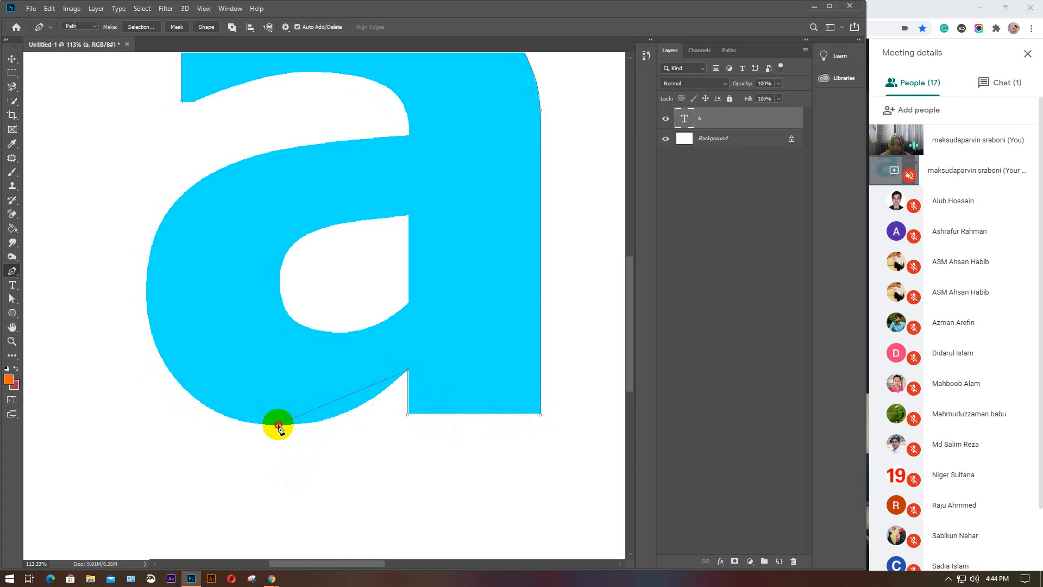
Step: Try curved anchors at the bottom of the bowl and on its lower left side, and undo both
{"action": "left_click_drag", "start_coordinate": [278, 425], "coordinate": [213, 417]}
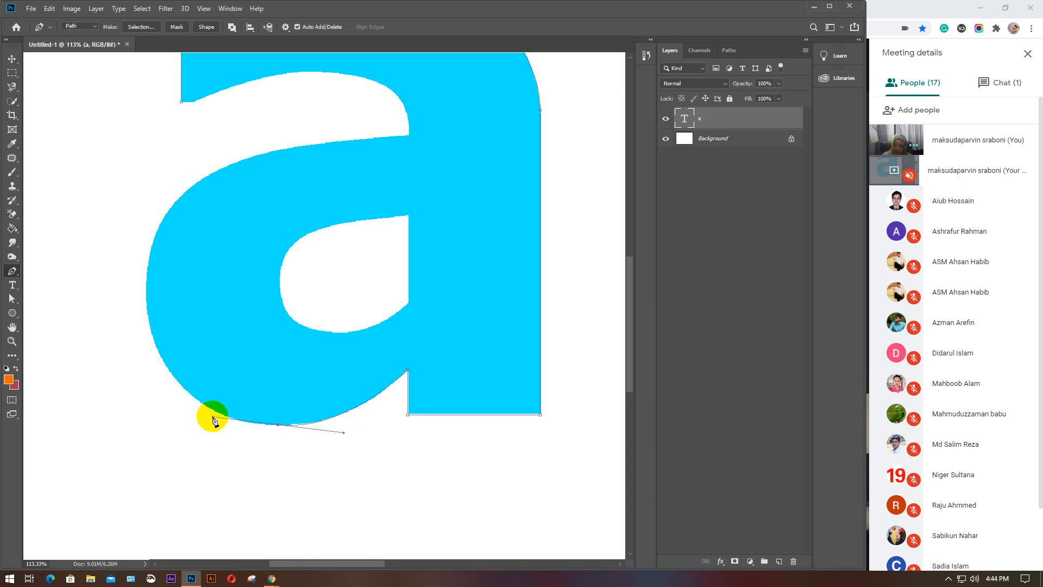
{"action": "left_click_drag", "start_coordinate": [213, 417], "coordinate": [212, 417]}
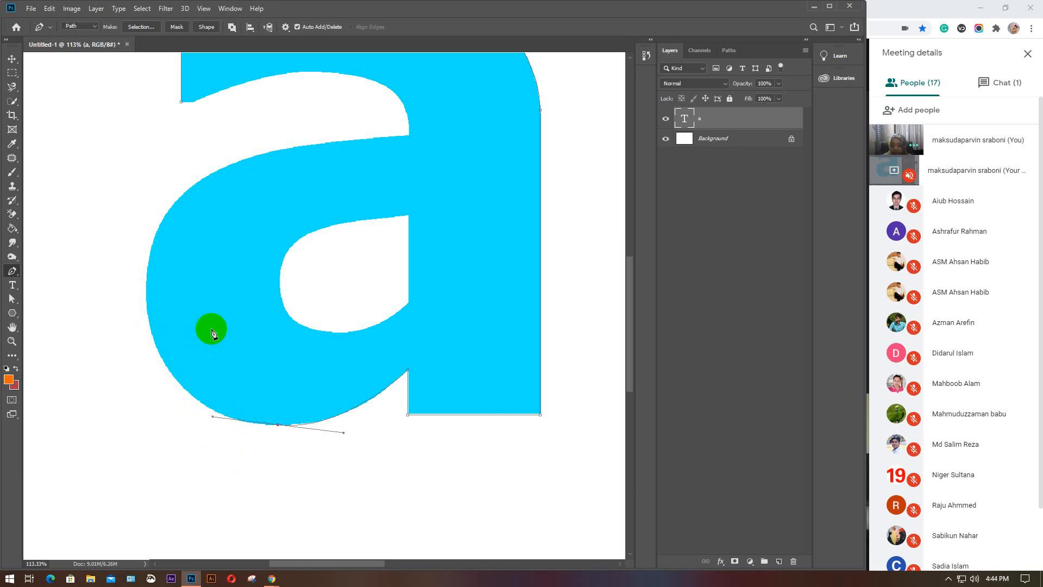
{"action": "left_click", "coordinate": [156, 329]}
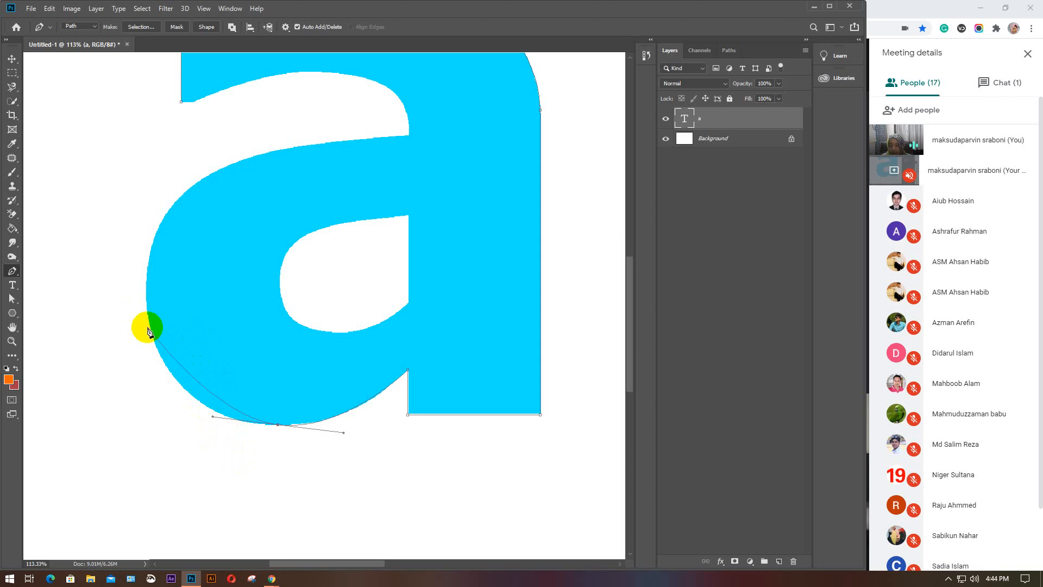
{"action": "left_click", "coordinate": [150, 327]}
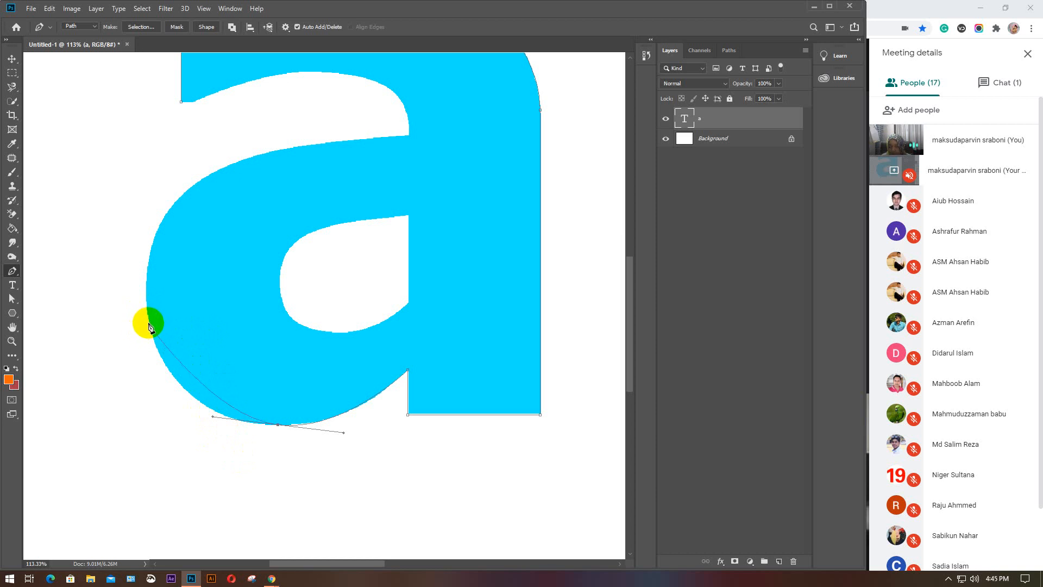
{"action": "left_click_drag", "start_coordinate": [149, 326], "coordinate": [128, 248]}
{"action": "scroll", "coordinate": [227, 458], "scroll_direction": "up", "scroll_amount": 3}
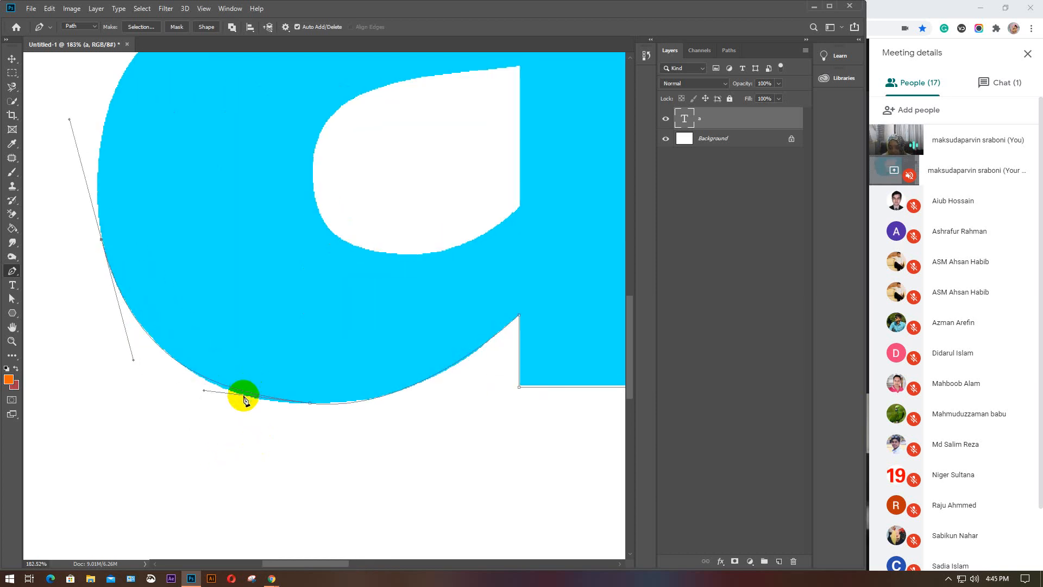
{"action": "scroll", "coordinate": [245, 400], "scroll_direction": "up", "scroll_amount": 2}
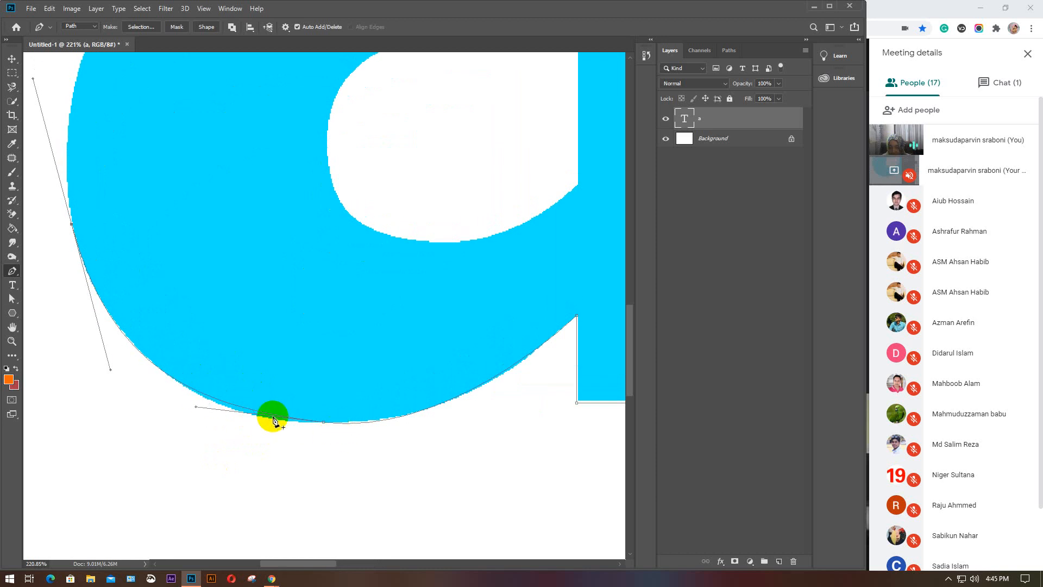
{"action": "key", "text": "ctrl+z"}
{"action": "key", "text": "ctrl+z"}
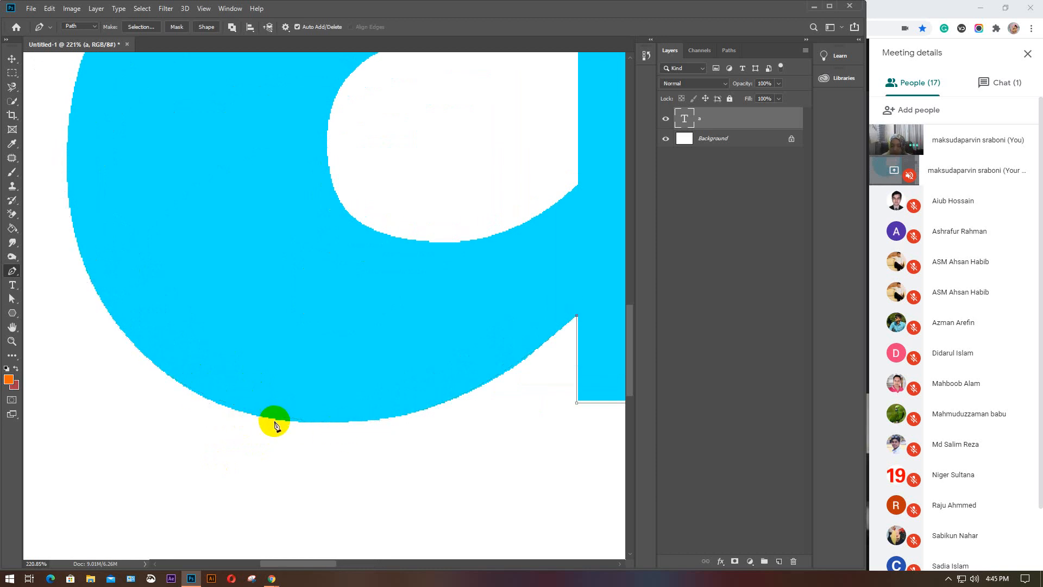
Step: Place a curved anchor at the bottom of the bowl with long handles, and remove its outgoing handle
{"action": "left_click", "coordinate": [323, 423]}
{"action": "left_click_drag", "start_coordinate": [323, 422], "coordinate": [173, 416]}
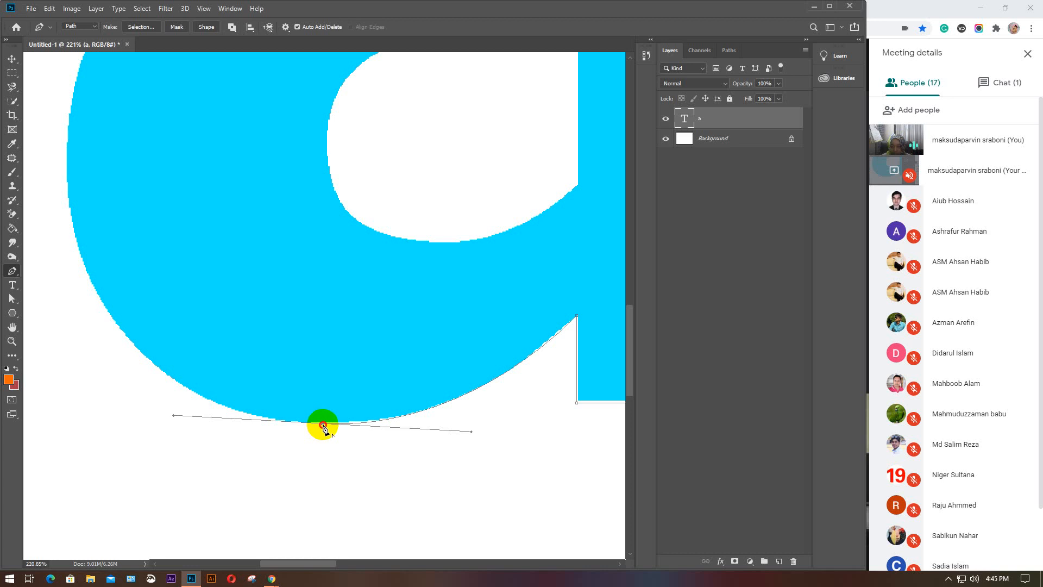
{"action": "left_click", "coordinate": [324, 424], "text": "alt"}
Step: Add a curved anchor on the bowl's lower left side, shaping the segment to the letter's outline
{"action": "scroll", "coordinate": [263, 431], "scroll_direction": "down", "scroll_amount": 3}
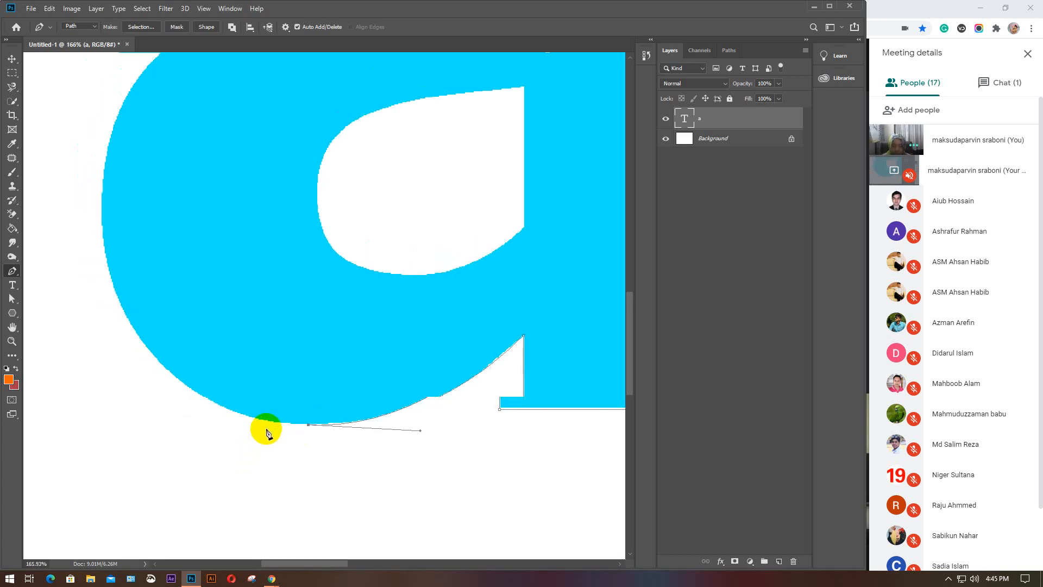
{"action": "scroll", "coordinate": [266, 432], "scroll_direction": "down", "scroll_amount": 2}
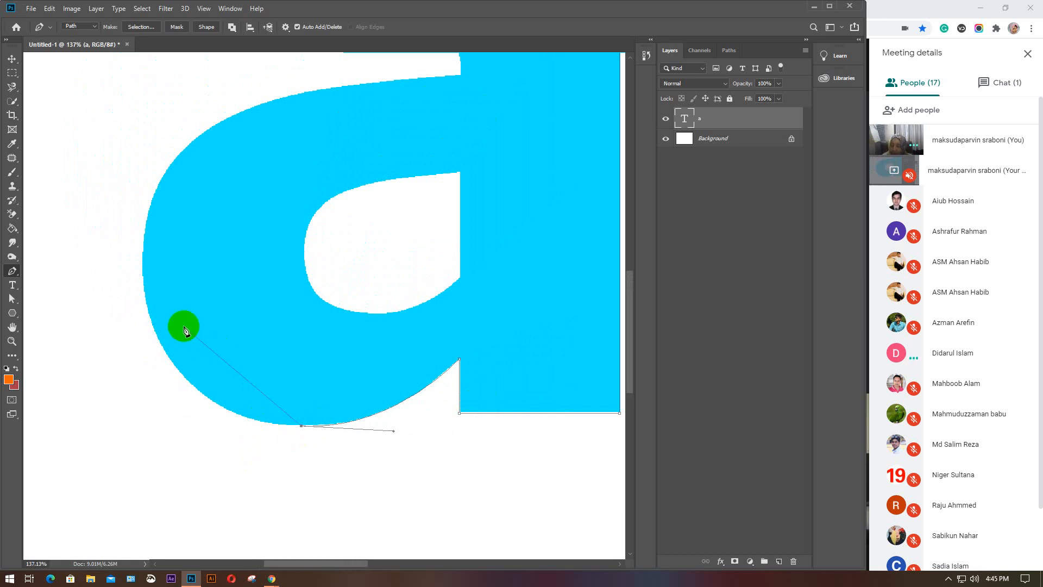
{"action": "left_click", "coordinate": [152, 320]}
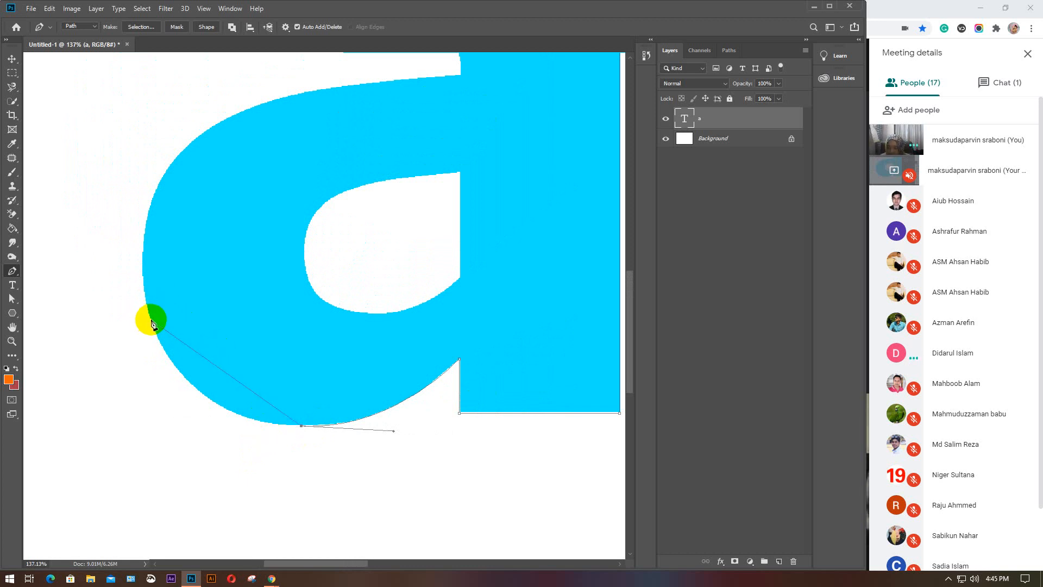
{"action": "left_click_drag", "start_coordinate": [151, 321], "coordinate": [115, 209]}
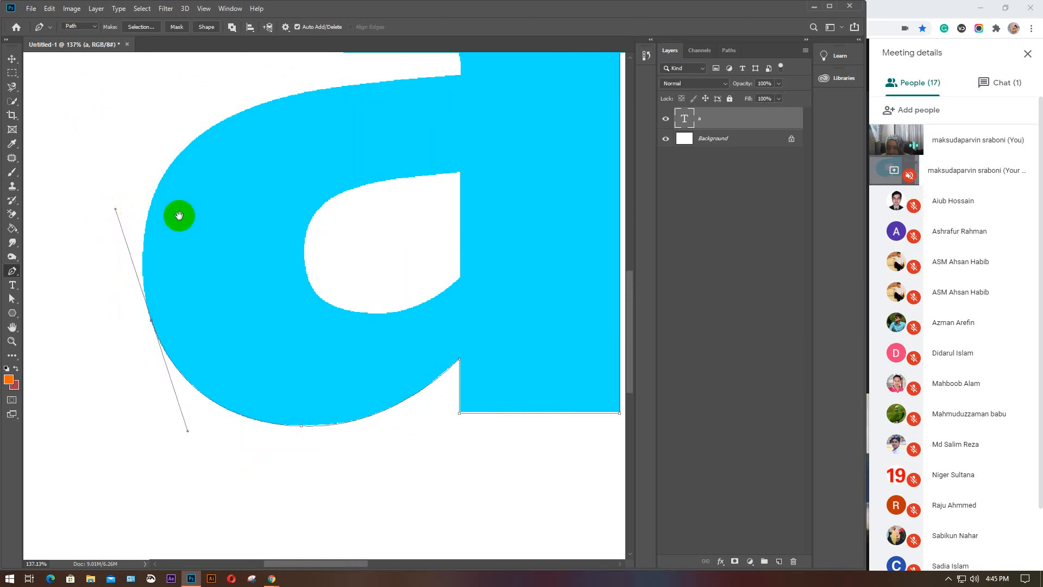
Step: Try a curved anchor on the bowl's upper left side with the previous outgoing handle kept, and undo it
{"action": "left_click_drag", "start_coordinate": [196, 217], "coordinate": [175, 365]}
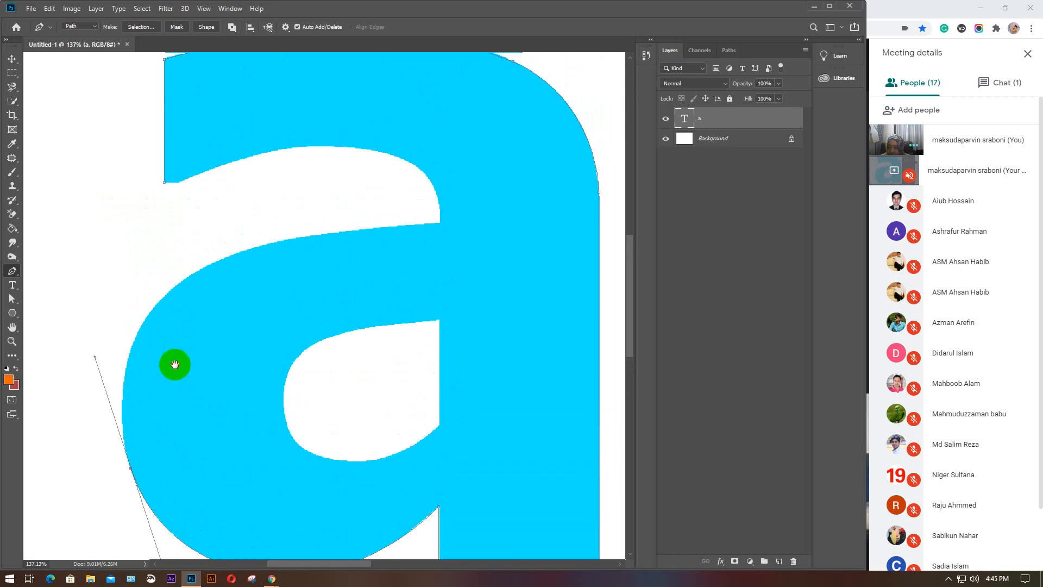
{"action": "left_click", "coordinate": [191, 275]}
{"action": "left_click_drag", "start_coordinate": [191, 275], "coordinate": [224, 254]}
{"action": "key", "text": "ctrl+z"}
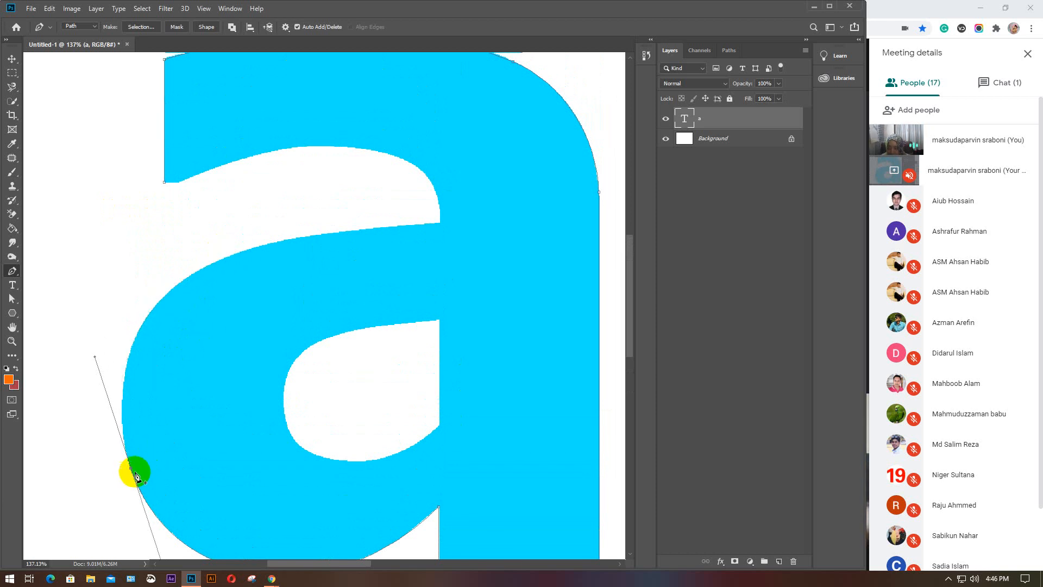
{"action": "key", "text": "alt"}
{"action": "left_click_drag", "start_coordinate": [264, 245], "coordinate": [376, 221]}
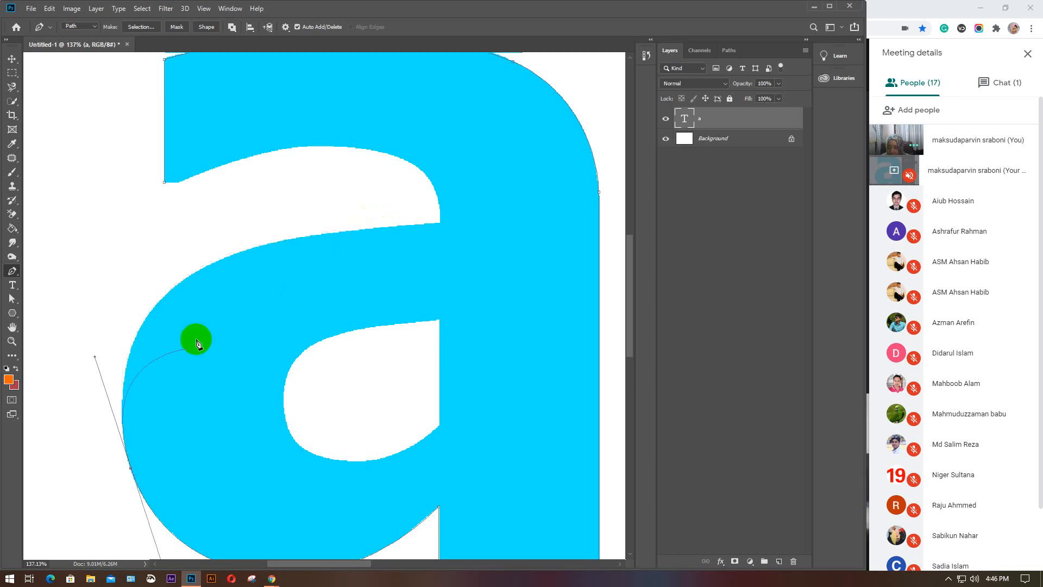
Step: Remove the lower left anchor's outgoing handle and extend the path with curved anchors over the bowl to the inner corner at the stem
{"action": "left_click", "coordinate": [132, 468]}
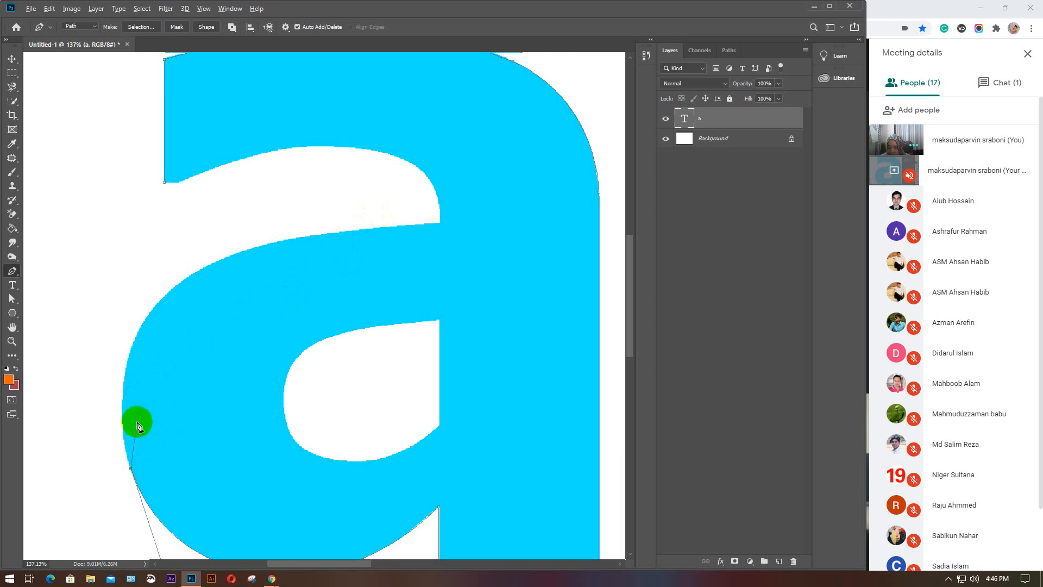
{"action": "left_click", "coordinate": [170, 297]}
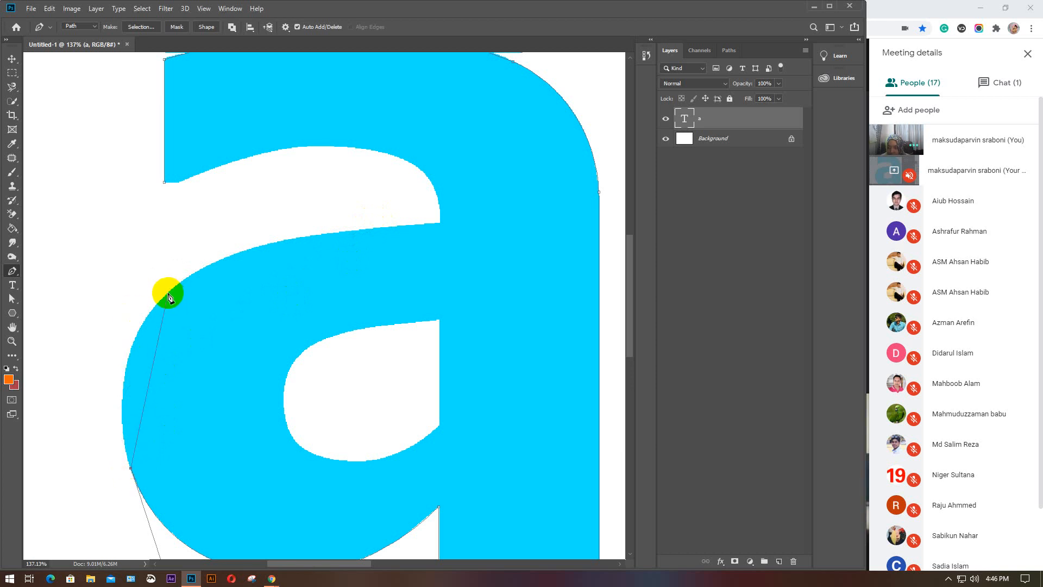
{"action": "left_click_drag", "start_coordinate": [169, 297], "coordinate": [241, 229]}
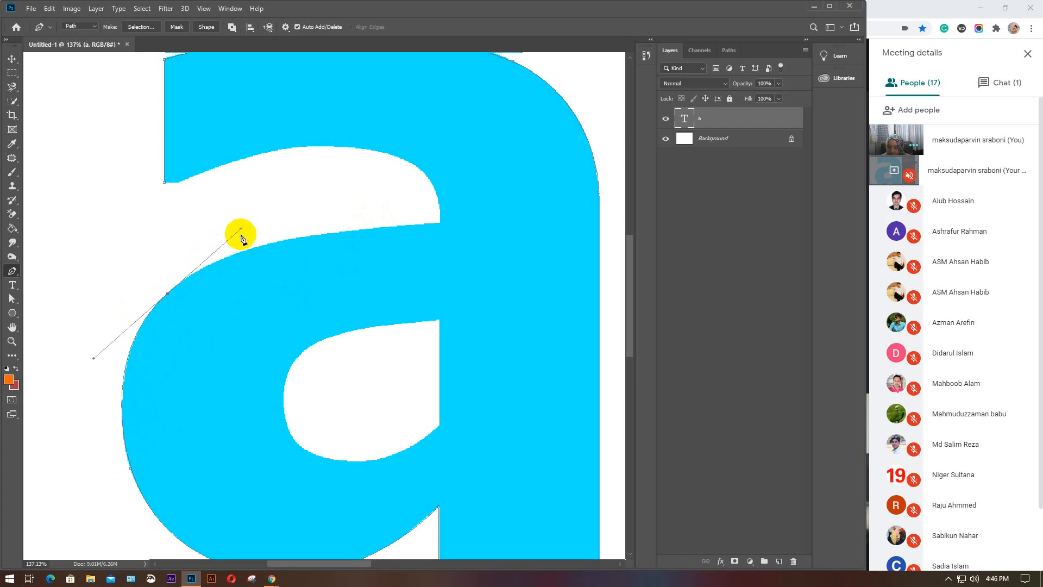
{"action": "left_click", "coordinate": [438, 224]}
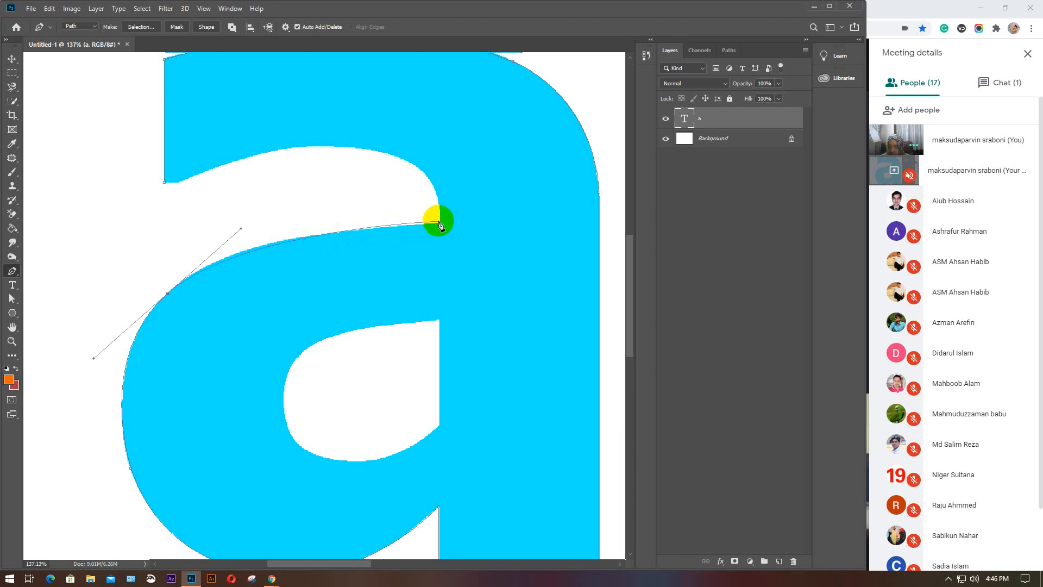
{"action": "left_click_drag", "start_coordinate": [439, 222], "coordinate": [552, 210]}
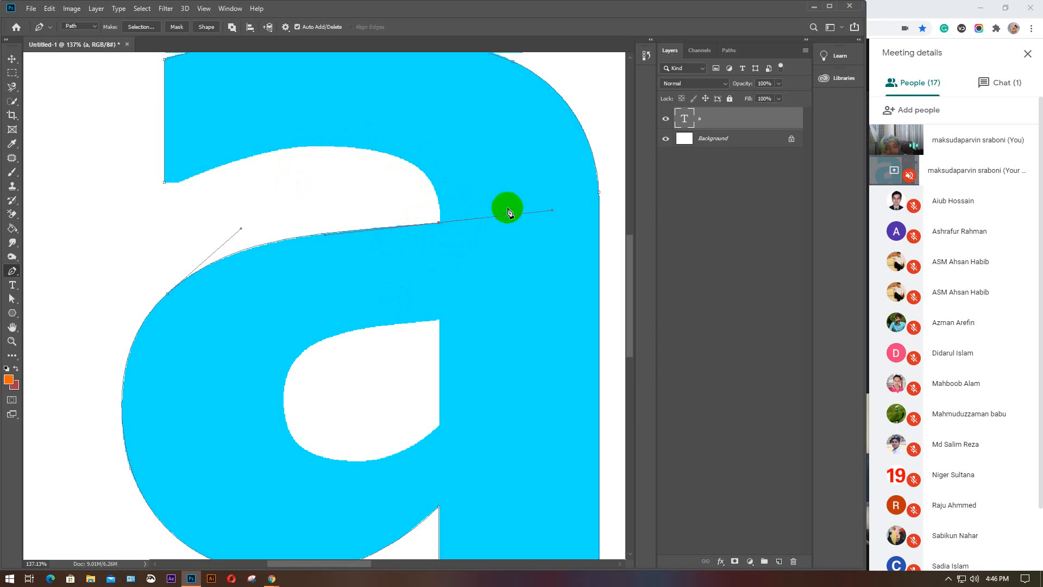
Step: Try a curved anchor on the underside of the letter's upper arm with the previous outgoing handle kept, and undo it
{"action": "left_click", "coordinate": [349, 145]}
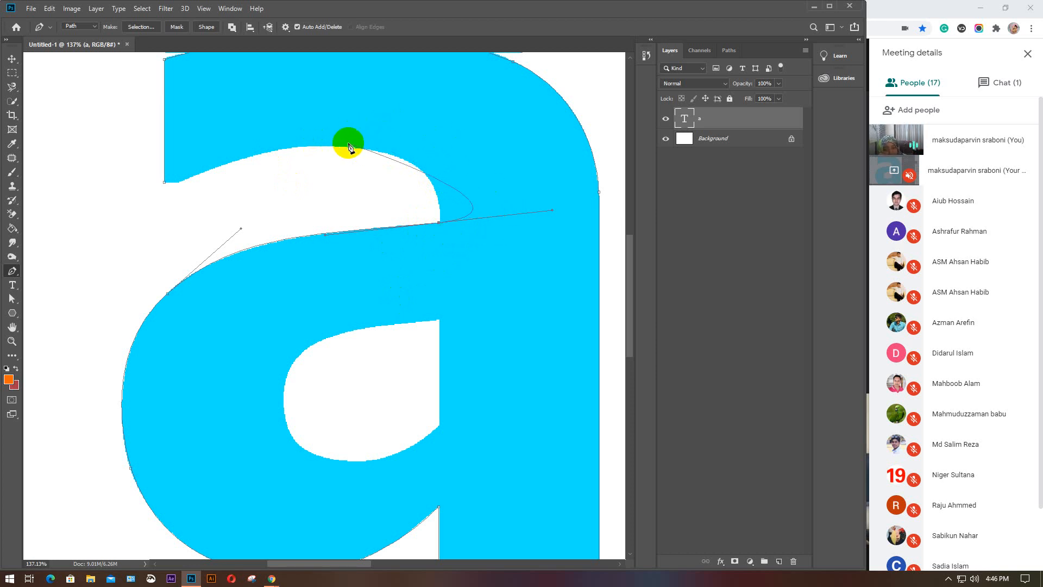
{"action": "left_click", "coordinate": [343, 147]}
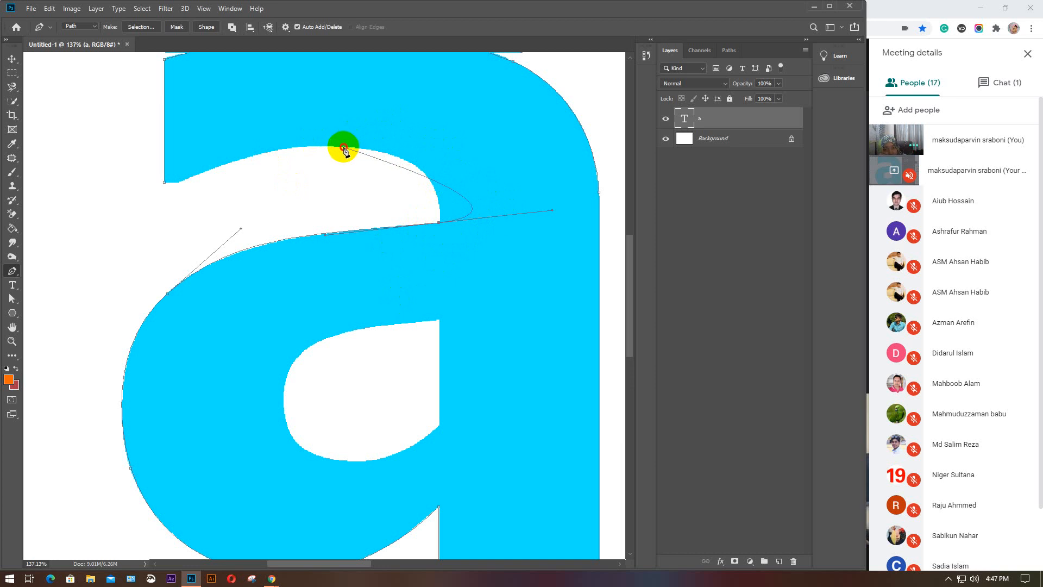
{"action": "left_click_drag", "start_coordinate": [343, 148], "coordinate": [315, 132]}
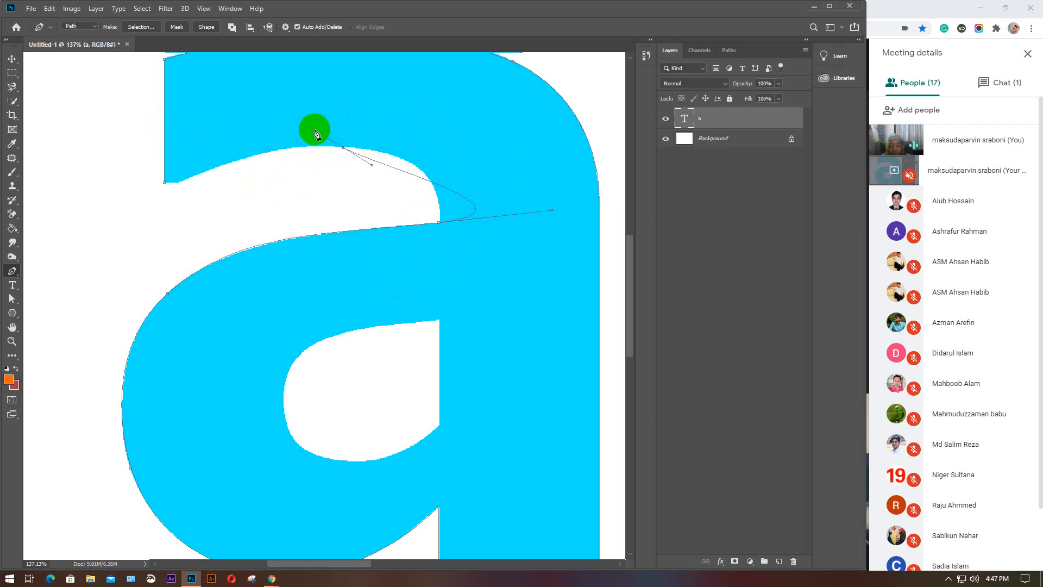
{"action": "key", "text": "ctrl+z"}
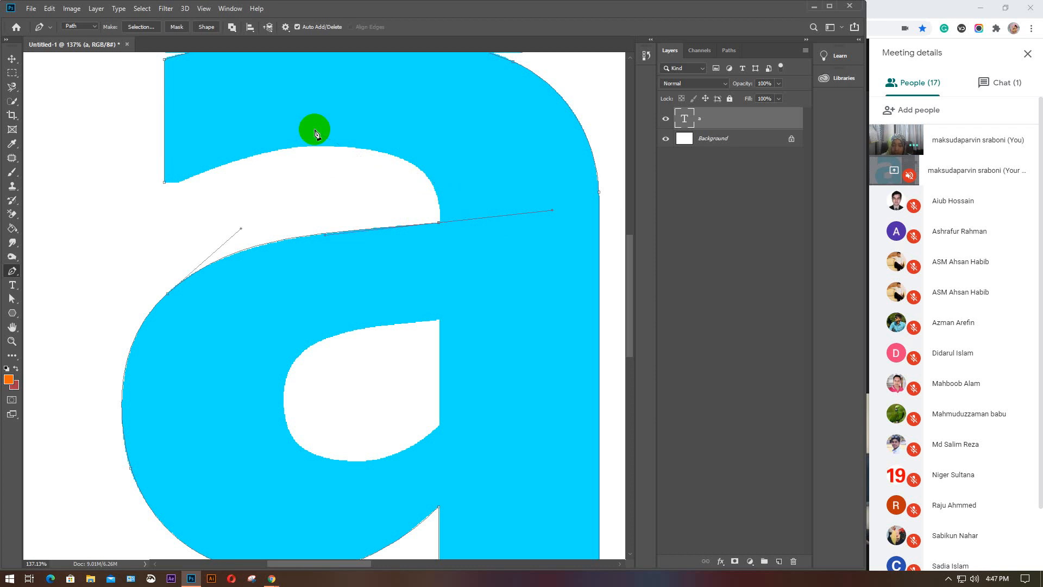
Step: Remove the inner corner anchor's outgoing handle, trace the upper arm's underside with a curved and a corner anchor, and close the outer path
{"action": "left_click", "coordinate": [439, 223]}
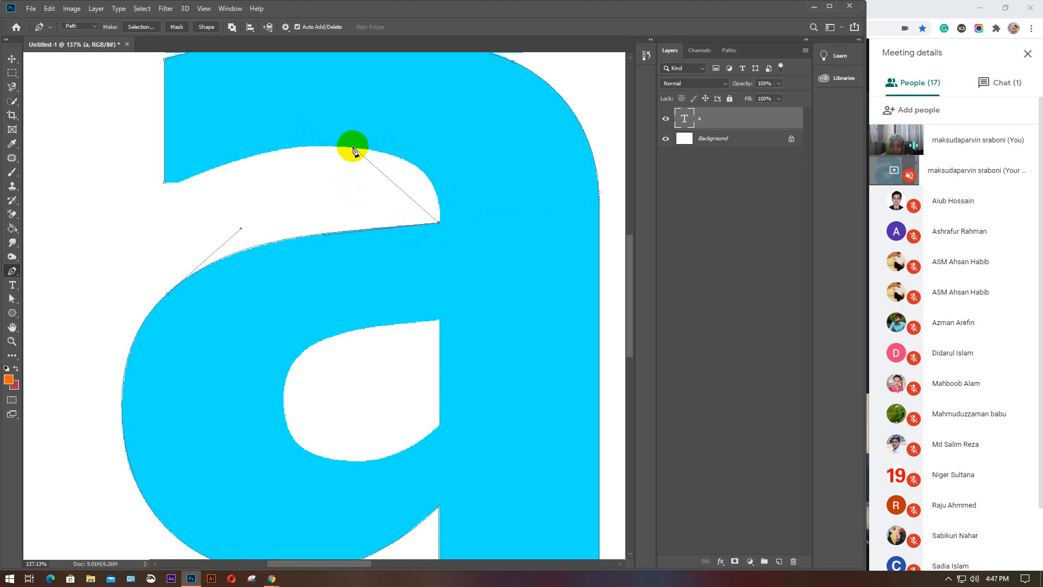
{"action": "left_click_drag", "start_coordinate": [353, 146], "coordinate": [251, 136]}
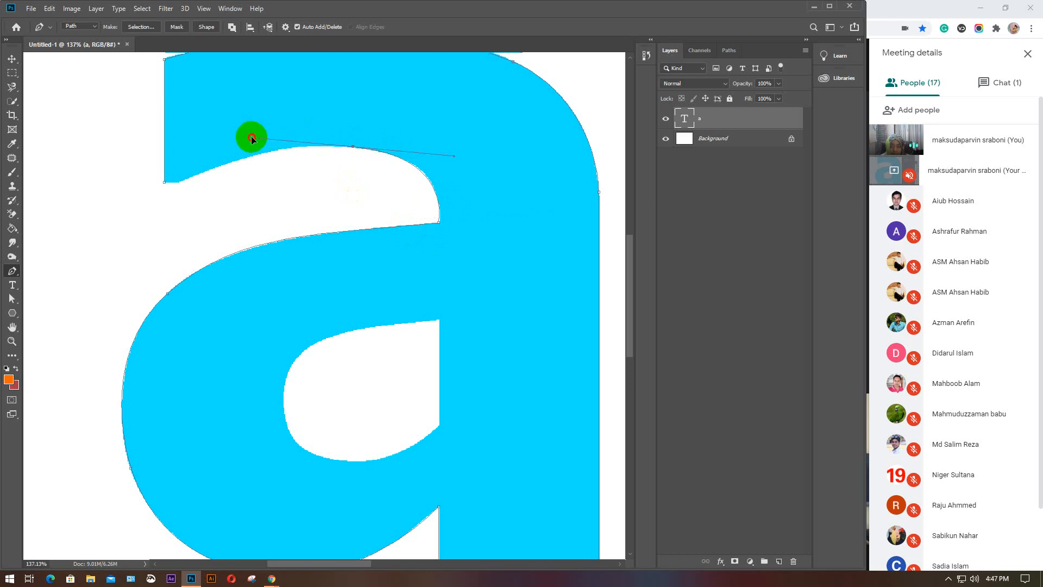
{"action": "left_click", "coordinate": [177, 183]}
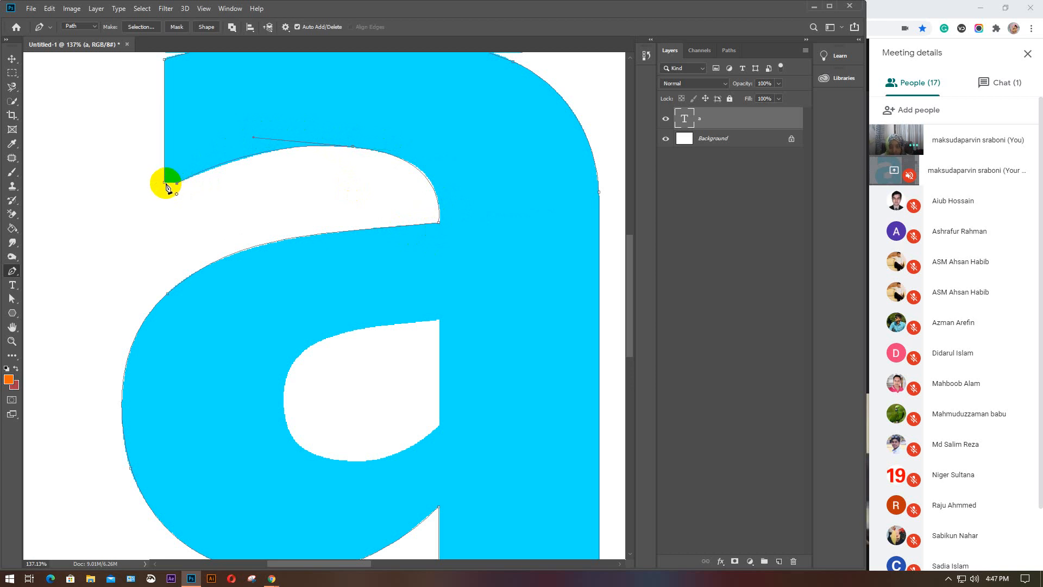
{"action": "left_click", "coordinate": [164, 183]}
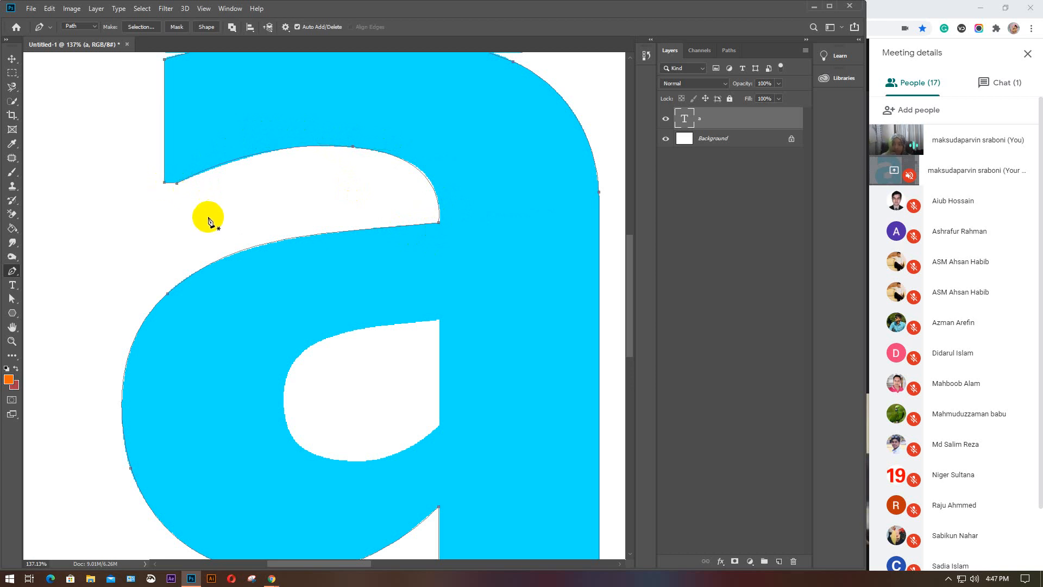
{"action": "scroll", "coordinate": [266, 264], "scroll_direction": "down", "scroll_amount": 6}
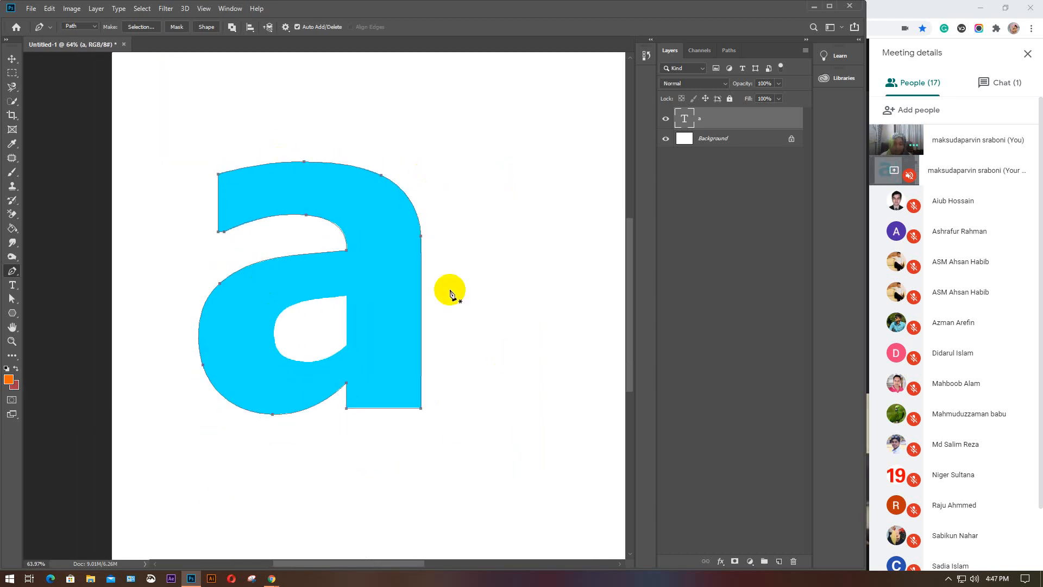
Step: Switch to the Google Meet call, turn off the camera, and return to Photoshop
{"action": "left_click", "coordinate": [906, 5]}
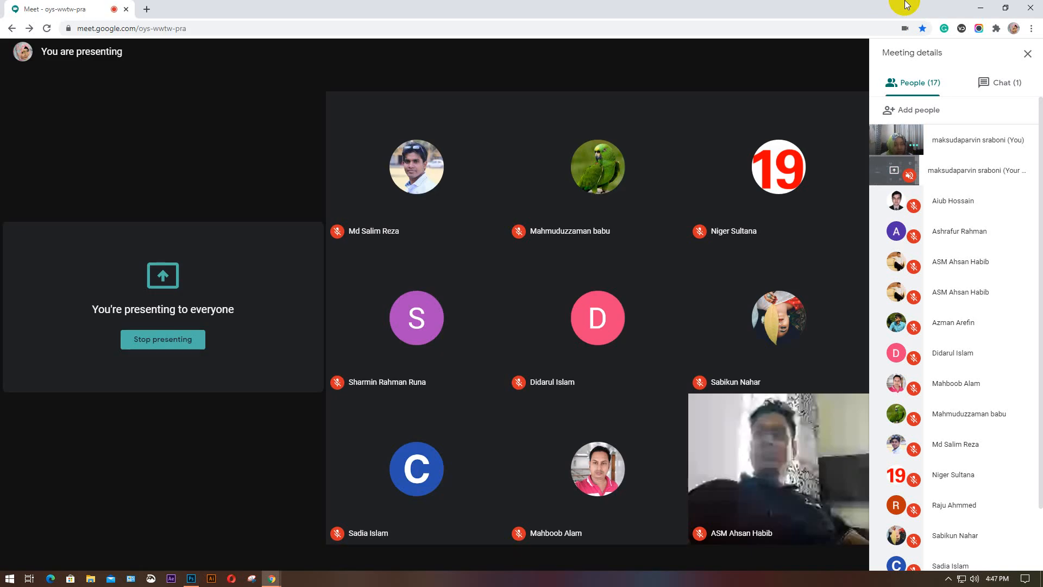
{"action": "mouse_move", "coordinate": [370, 477]}
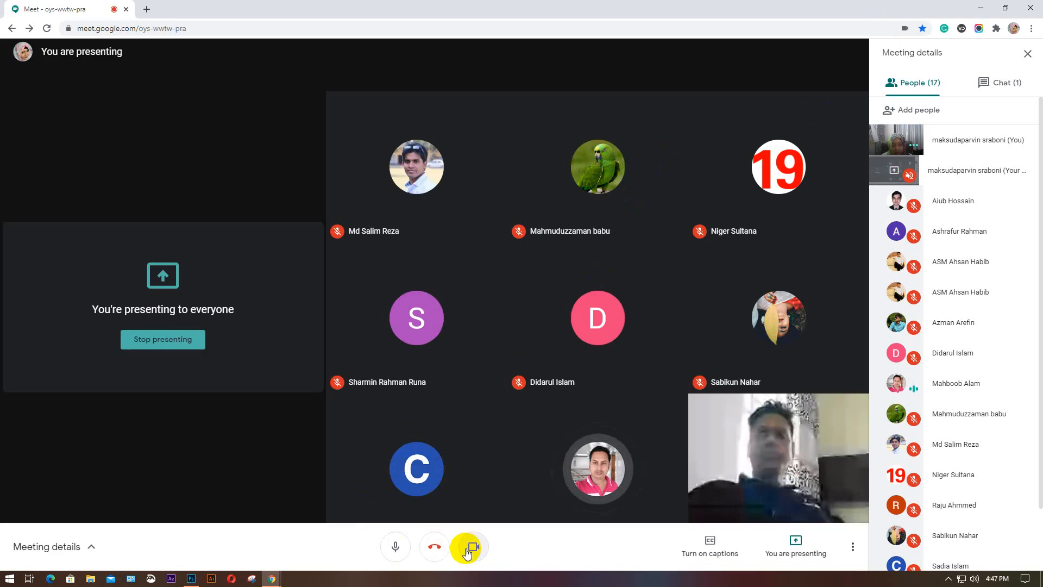
{"action": "left_click", "coordinate": [190, 578]}
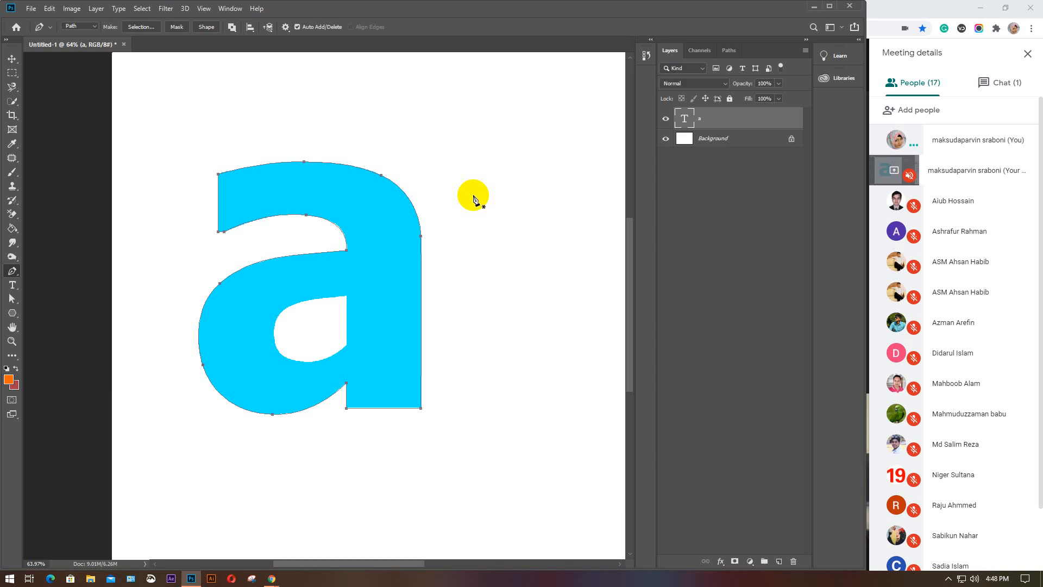
Step: Switch to Google Meet, turn the camera back on, and return to Photoshop
{"action": "left_click", "coordinate": [907, 7]}
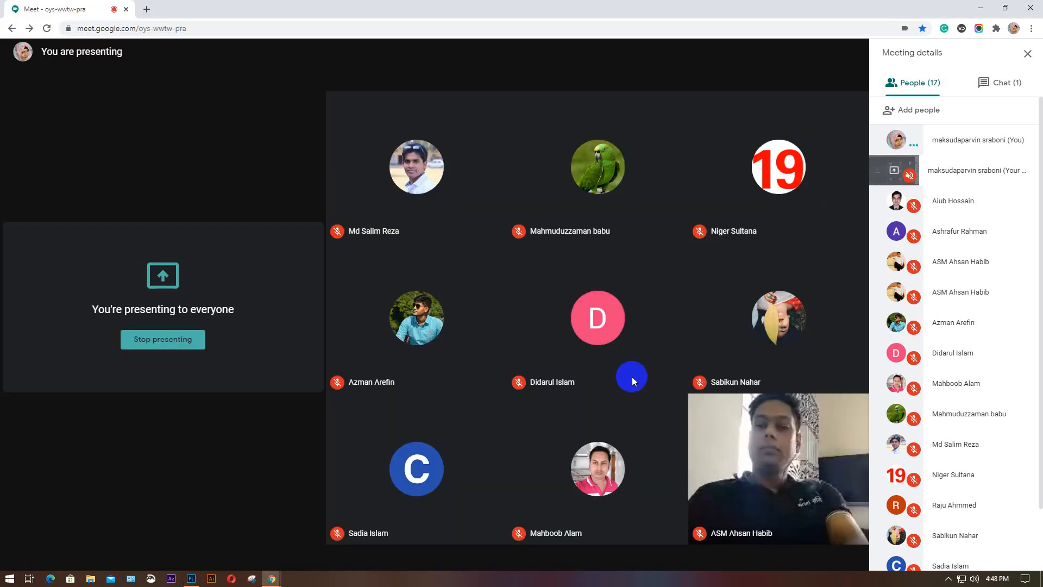
{"action": "left_click", "coordinate": [475, 546]}
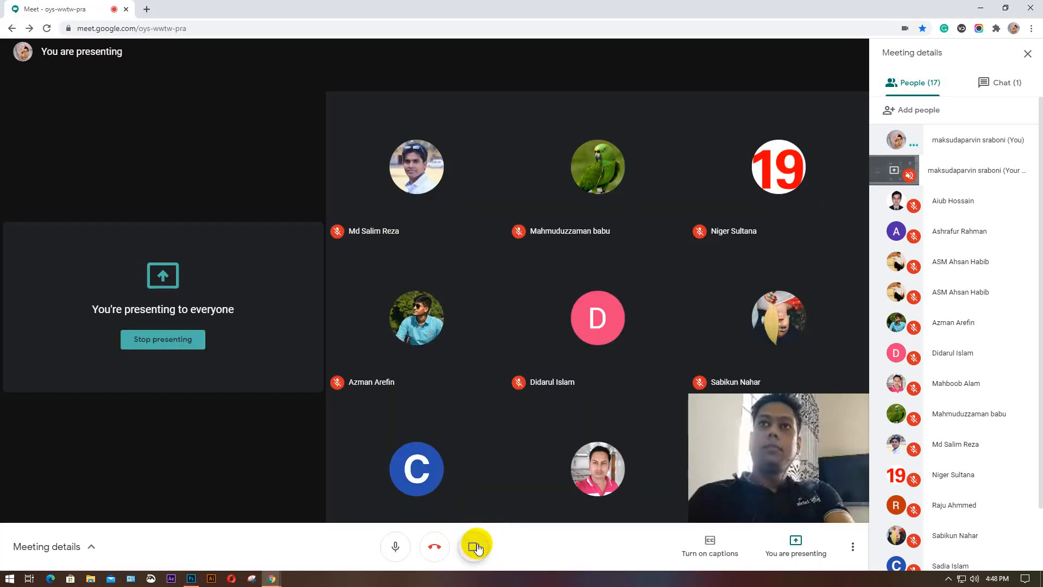
{"action": "mouse_move", "coordinate": [454, 467]}
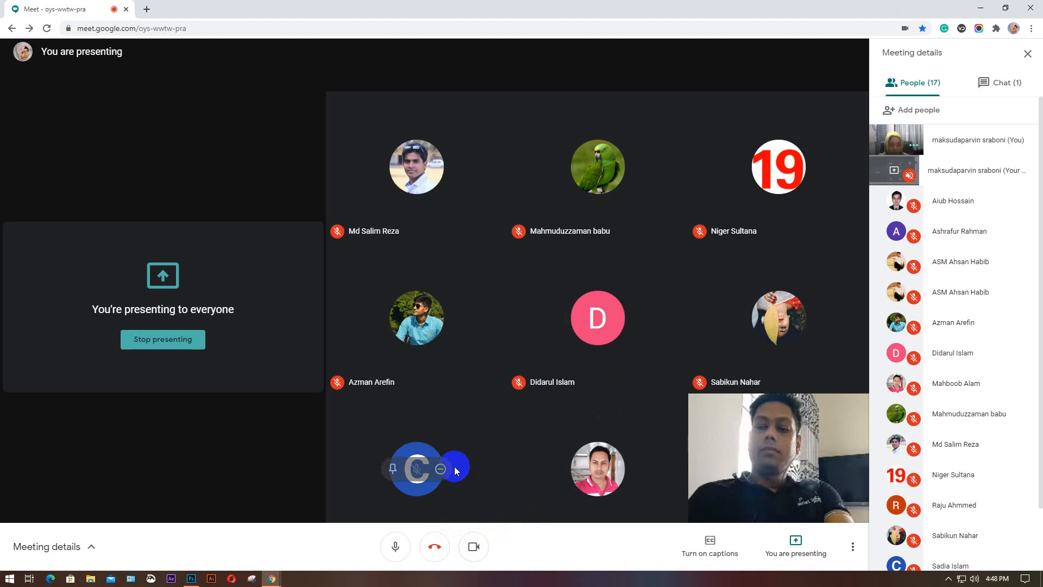
{"action": "left_click", "coordinate": [191, 578]}
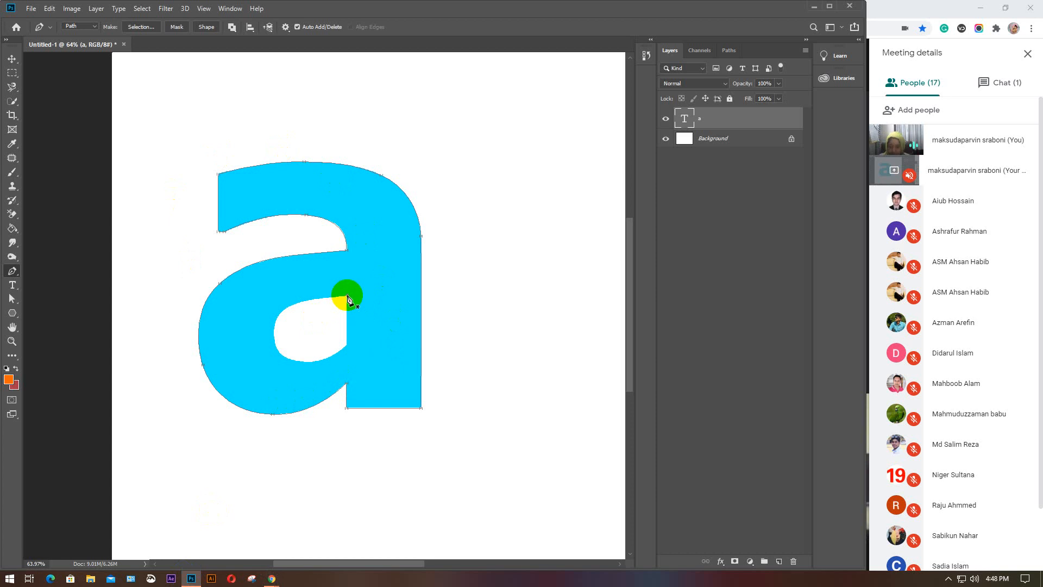
Step: Start a second path around the letter's inner hole with two corner anchors along the stem and a curved anchor at the hole's bottom
{"action": "left_click", "coordinate": [348, 298]}
{"action": "scroll", "coordinate": [346, 319], "scroll_direction": "up", "scroll_amount": 2}
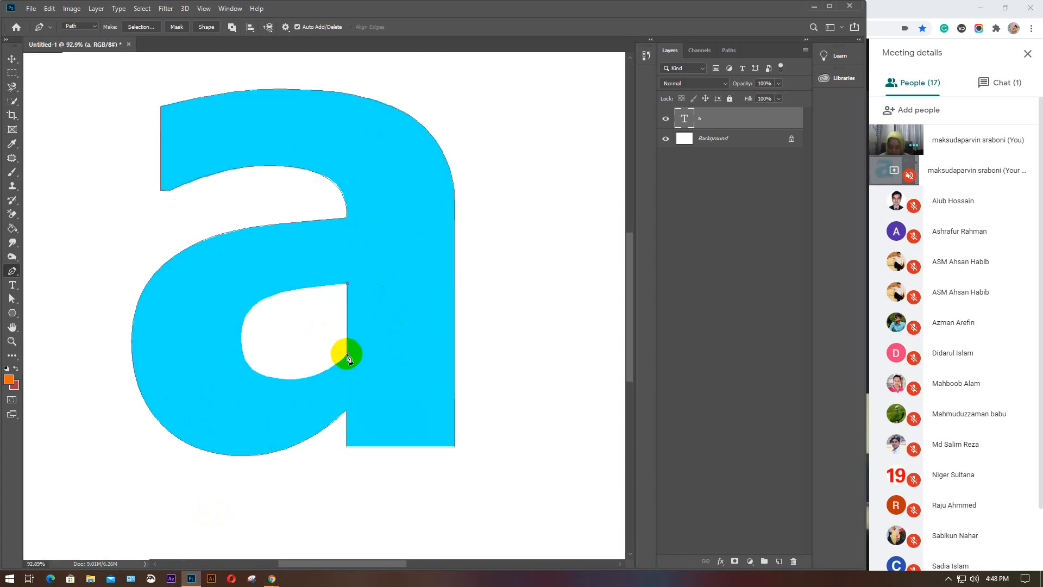
{"action": "left_click", "coordinate": [347, 354]}
{"action": "left_click_drag", "start_coordinate": [277, 377], "coordinate": [233, 369]}
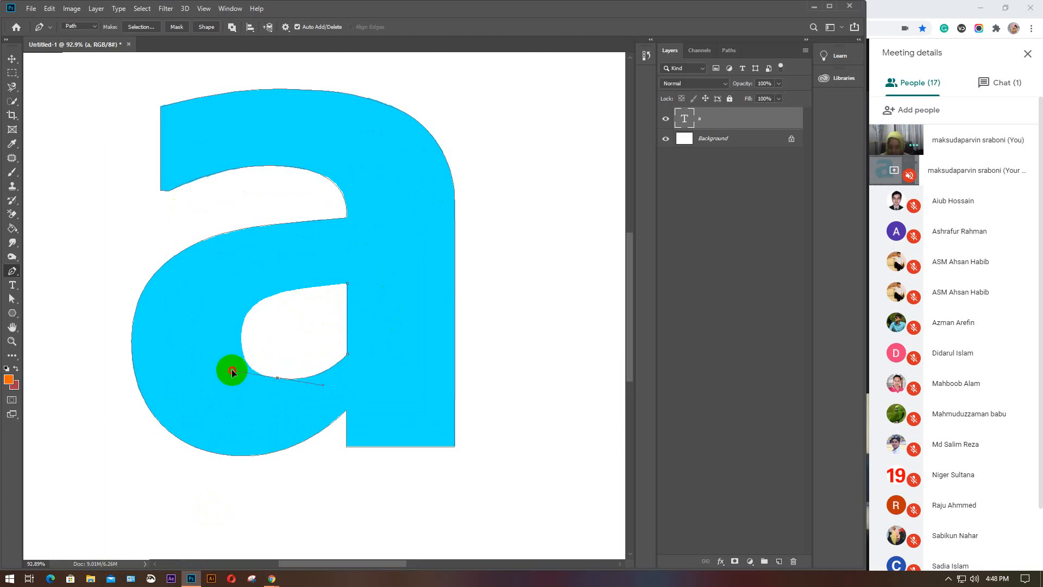
Step: Undo a trial anchor, remove the bottom anchor's outgoing handle, and place a curved anchor on the hole's left side
{"action": "left_click_drag", "start_coordinate": [248, 311], "coordinate": [261, 284]}
{"action": "key", "text": "ctrl+z"}
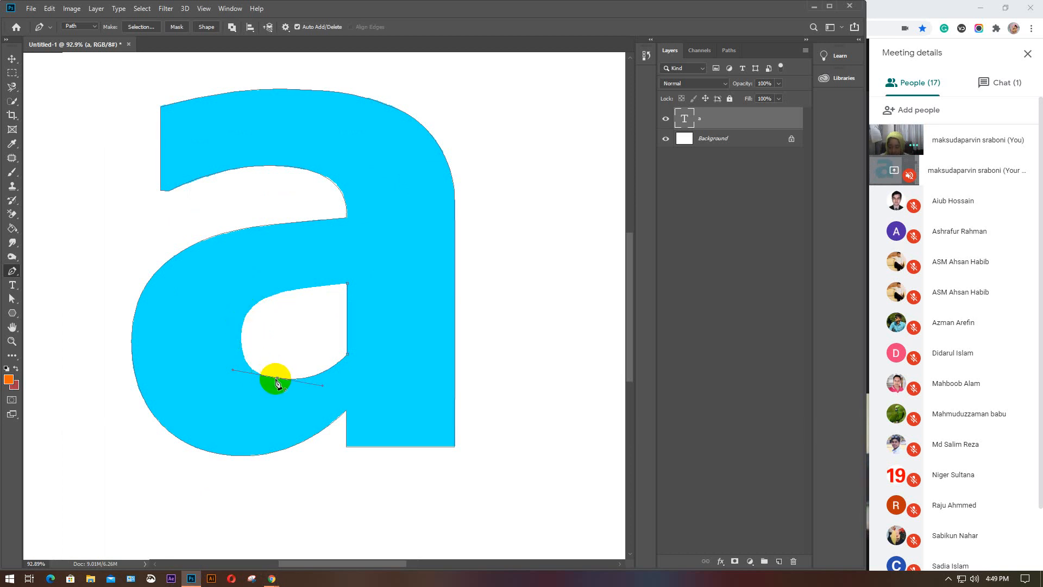
{"action": "left_click_drag", "start_coordinate": [276, 377], "coordinate": [249, 270]}
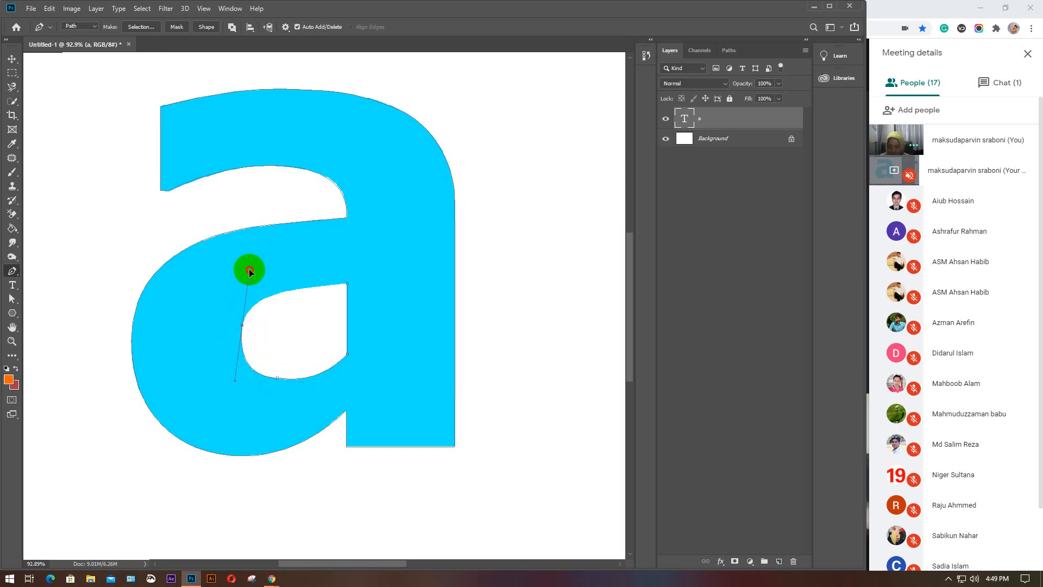
Step: Trace the hole's upper edge with one more curved anchor, removing outgoing handles, and close the inner path at its starting corner
{"action": "left_click", "coordinate": [353, 291]}
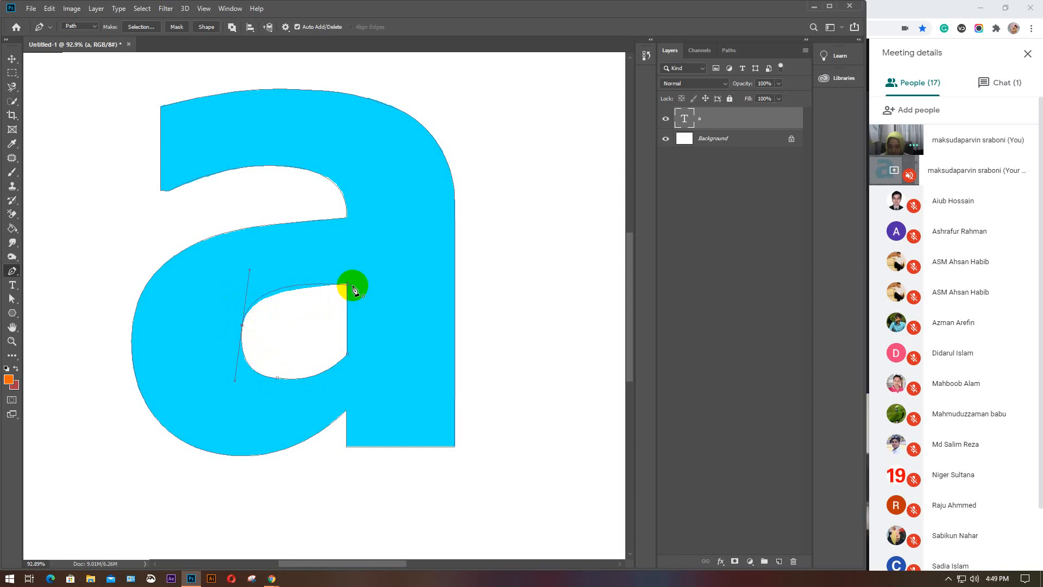
{"action": "left_click", "coordinate": [243, 324]}
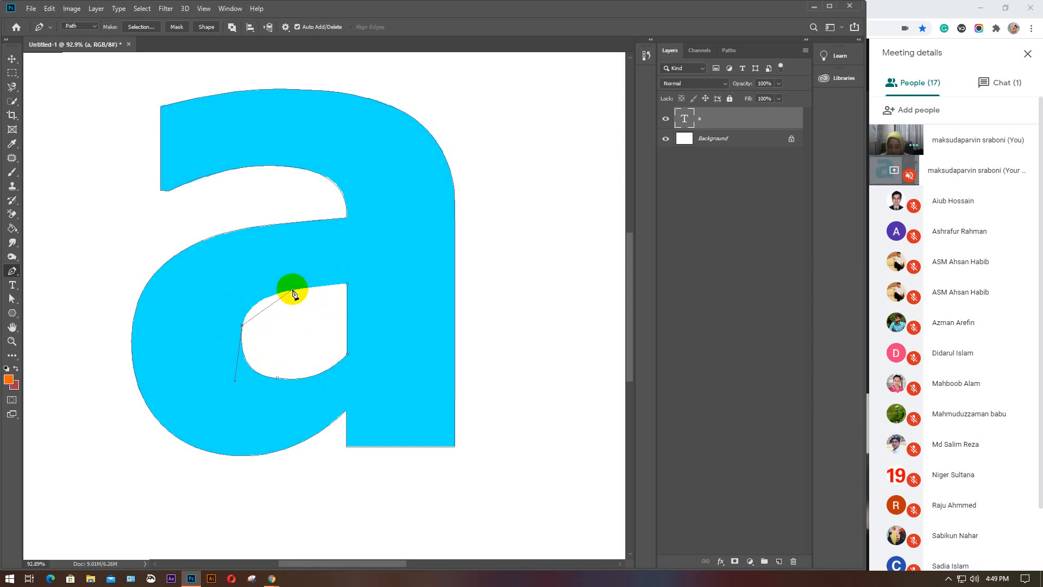
{"action": "left_click_drag", "start_coordinate": [292, 288], "coordinate": [346, 278]}
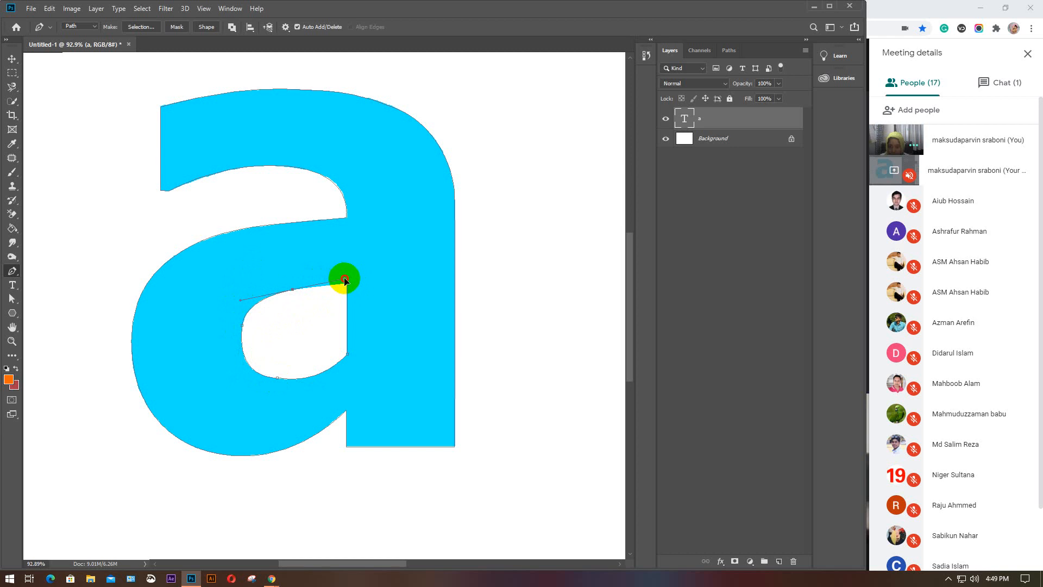
{"action": "left_click", "coordinate": [292, 290]}
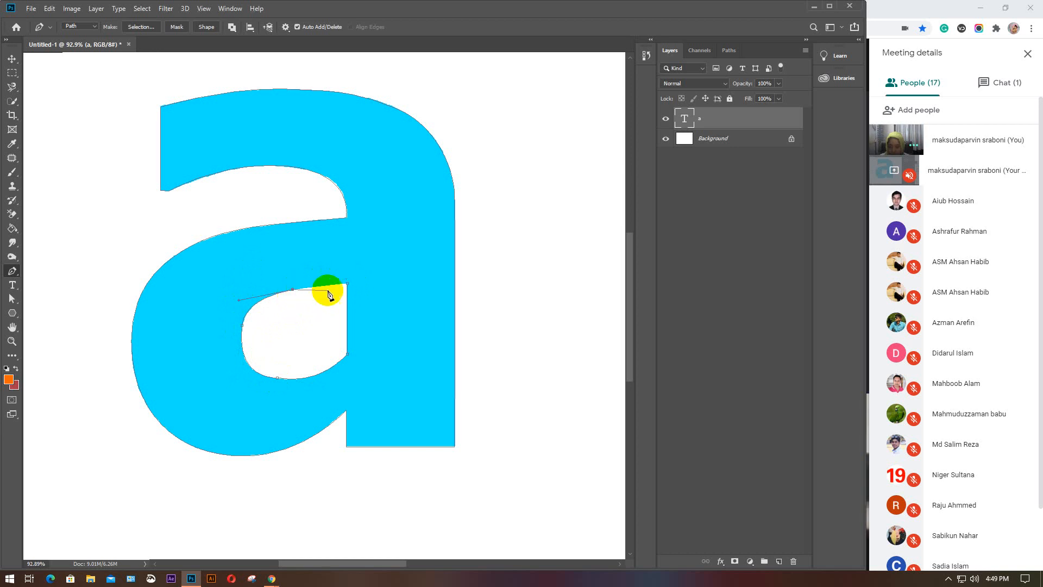
{"action": "left_click", "coordinate": [348, 285]}
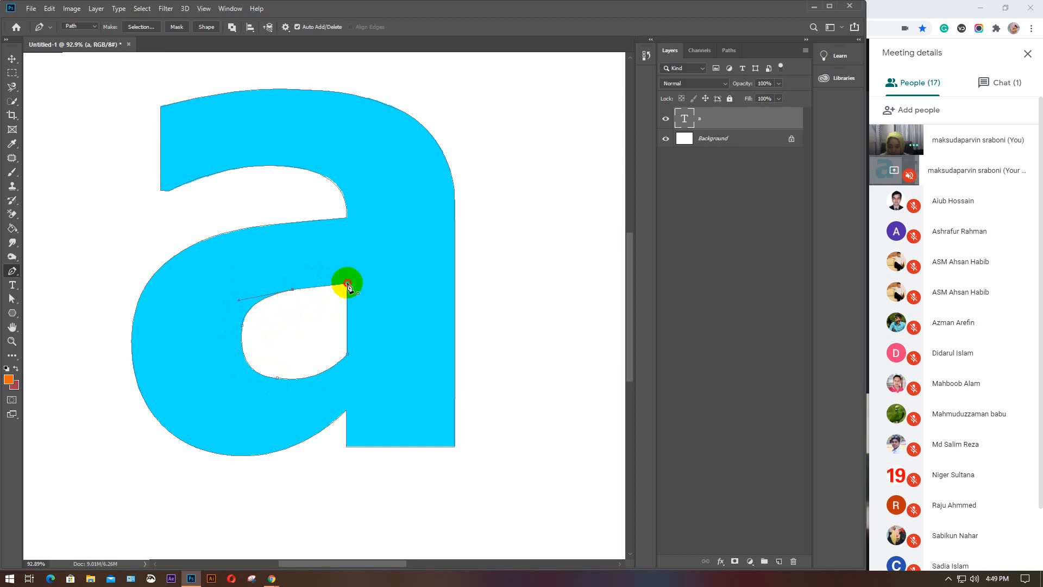
{"action": "scroll", "coordinate": [388, 329], "scroll_direction": "down", "scroll_amount": 1}
{"action": "scroll", "coordinate": [389, 329], "scroll_direction": "down", "scroll_amount": 7}
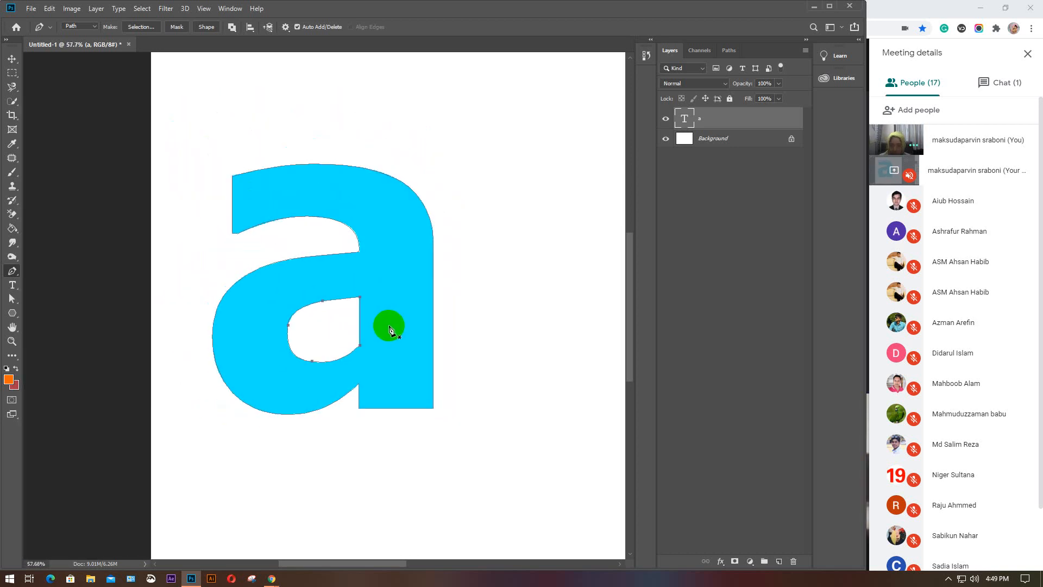
{"action": "left_click", "coordinate": [185, 317]}
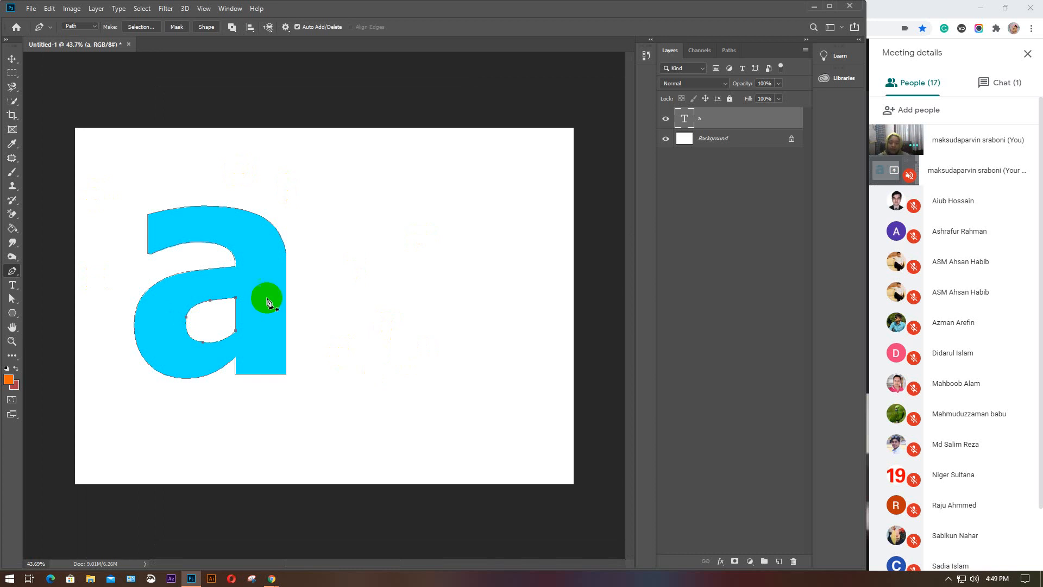
Step: Create a new layer, convert the traced path to a selection, and fill it with the orange foreground color
{"action": "left_click", "coordinate": [779, 561]}
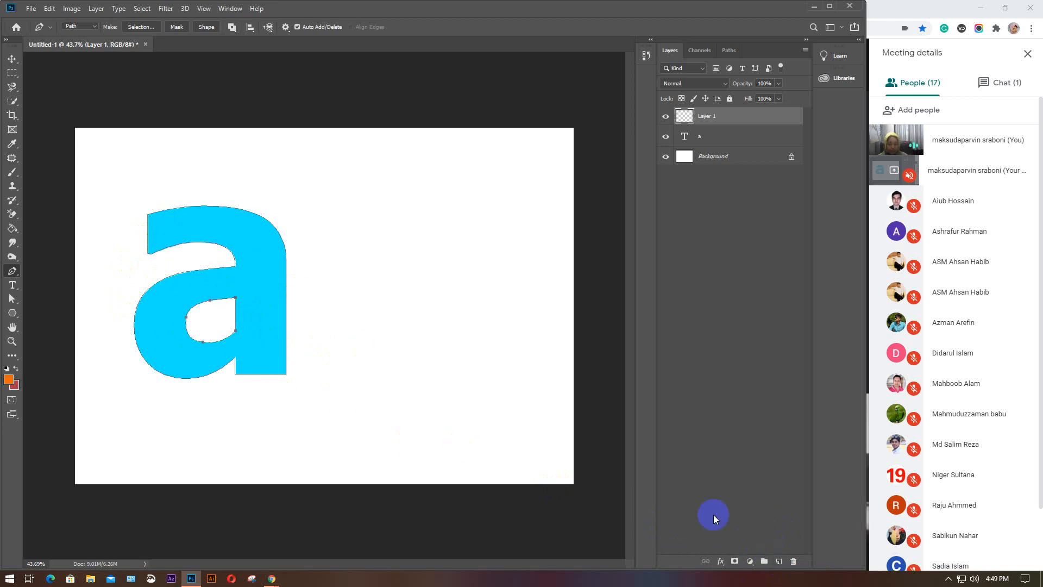
{"action": "left_click", "coordinate": [12, 60]}
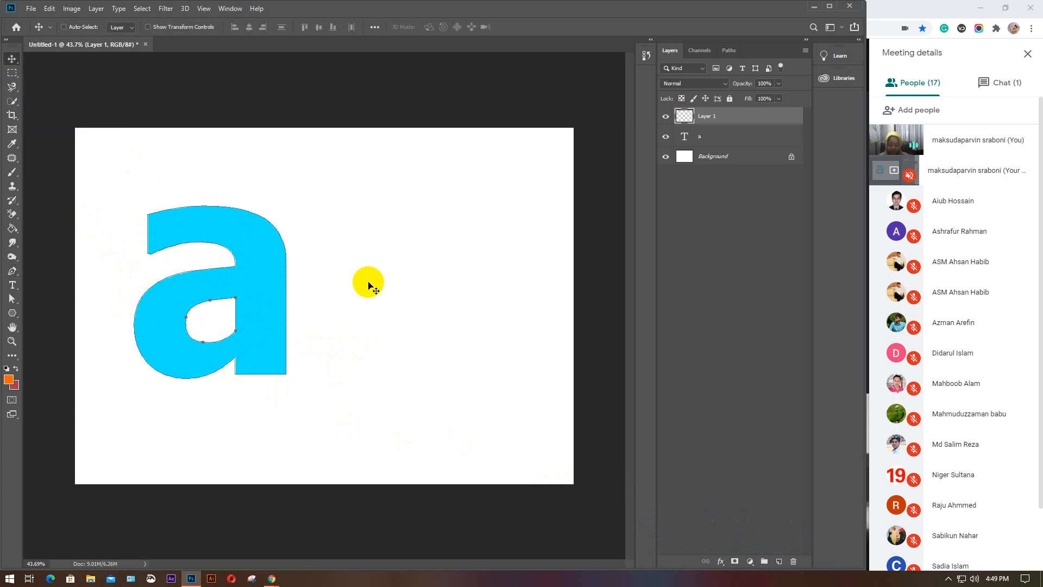
{"action": "key", "text": "ctrl+Return"}
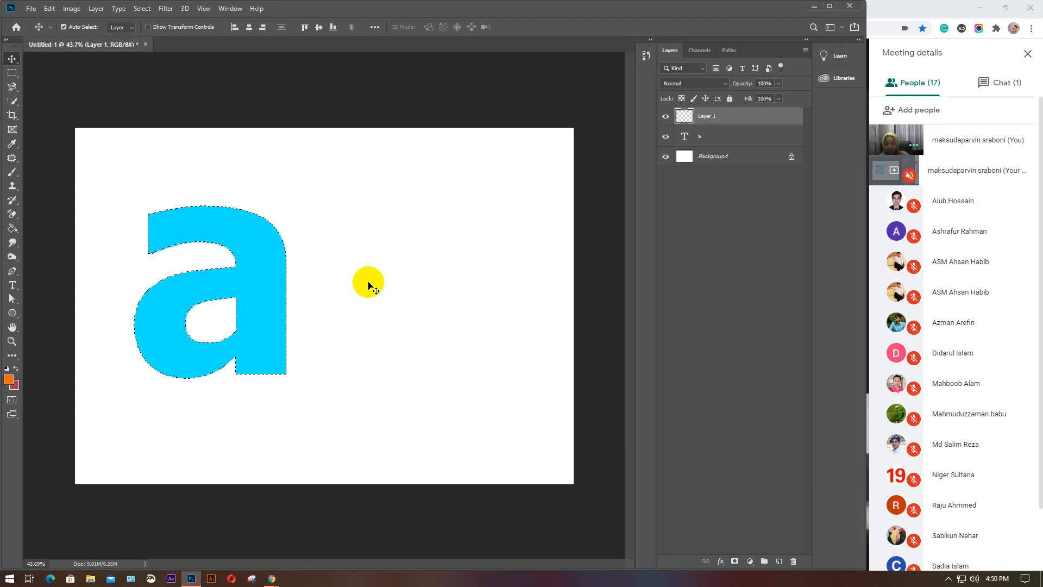
{"action": "key", "text": "alt+BackSpace"}
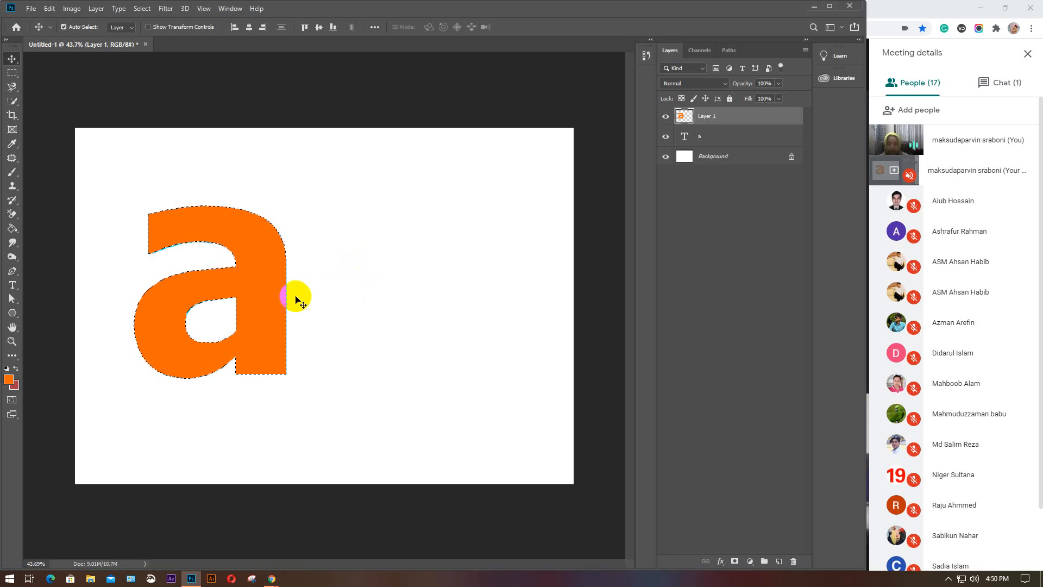
Step: Move the orange letter beside the cyan one, to its right, and deselect it
{"action": "left_click_drag", "start_coordinate": [158, 298], "coordinate": [380, 311]}
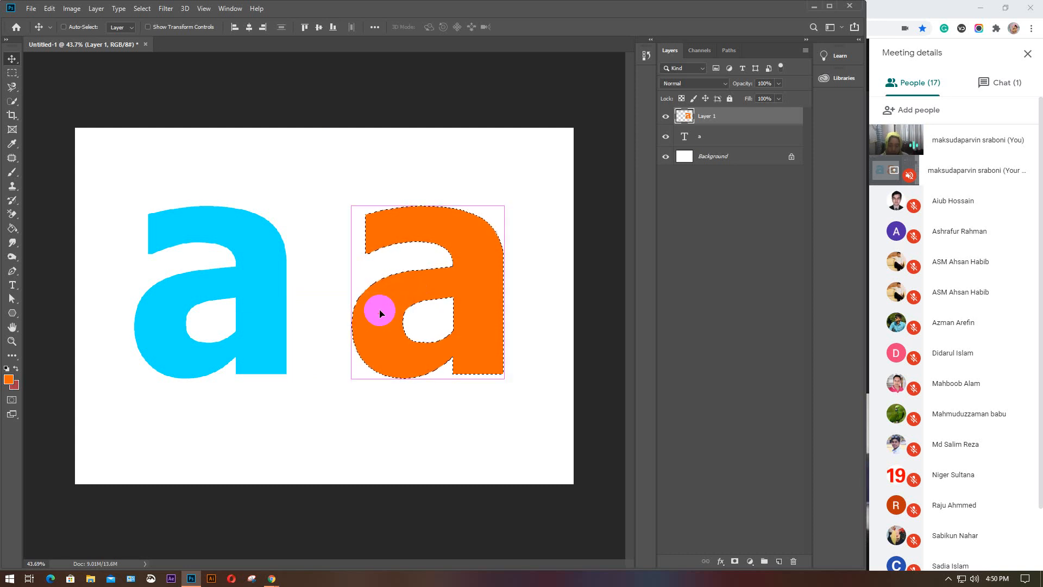
{"action": "key", "text": "ctrl+d"}
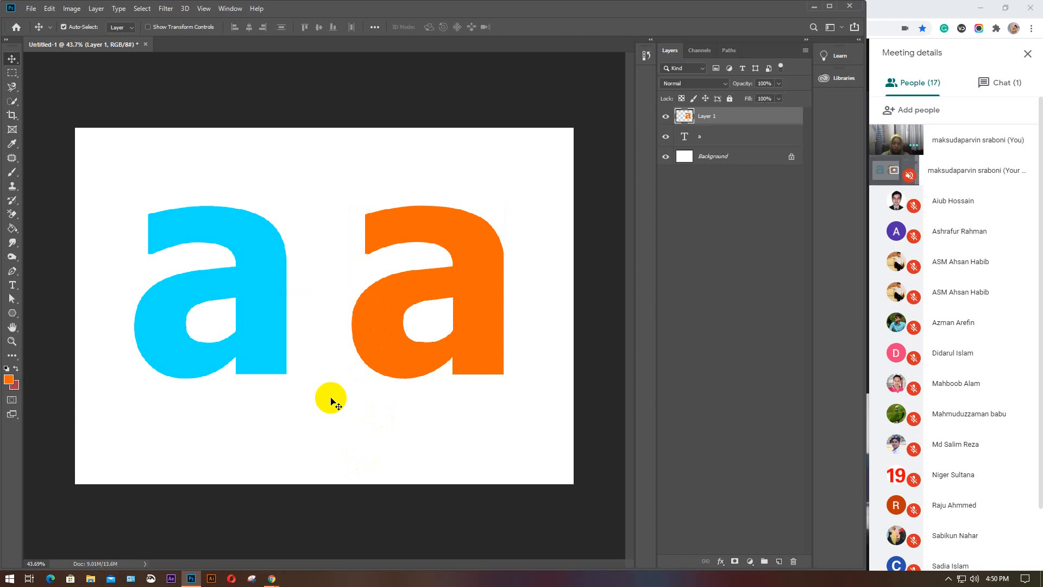
Step: Toggle the visibility of the orange letter's layer and the cyan text layer to compare the traced letter with the original
{"action": "left_click", "coordinate": [666, 117]}
{"action": "left_click", "coordinate": [666, 116]}
{"action": "left_click", "coordinate": [665, 136]}
{"action": "left_click", "coordinate": [665, 136]}
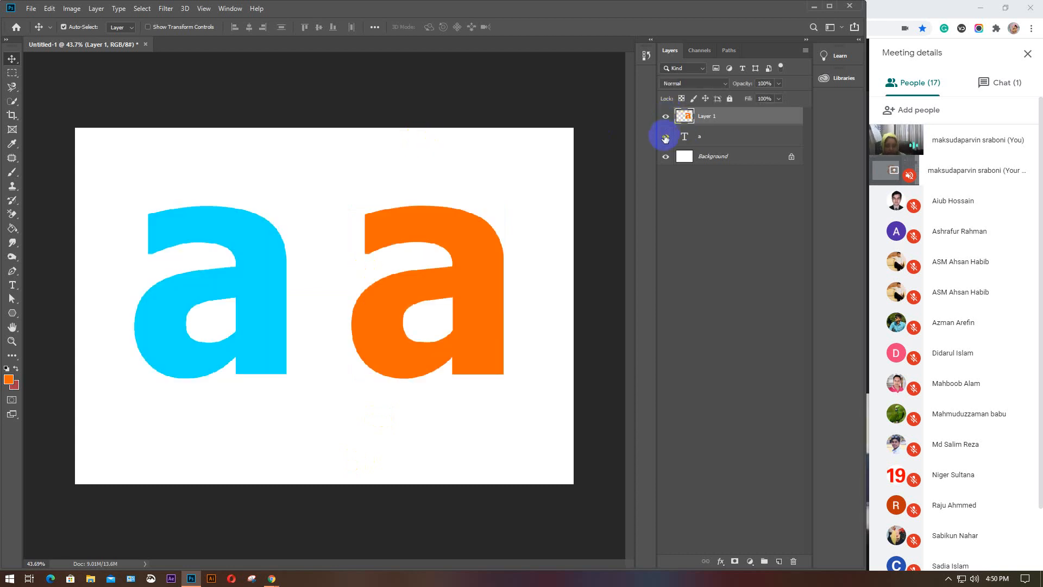
{"action": "left_click", "coordinate": [666, 117]}
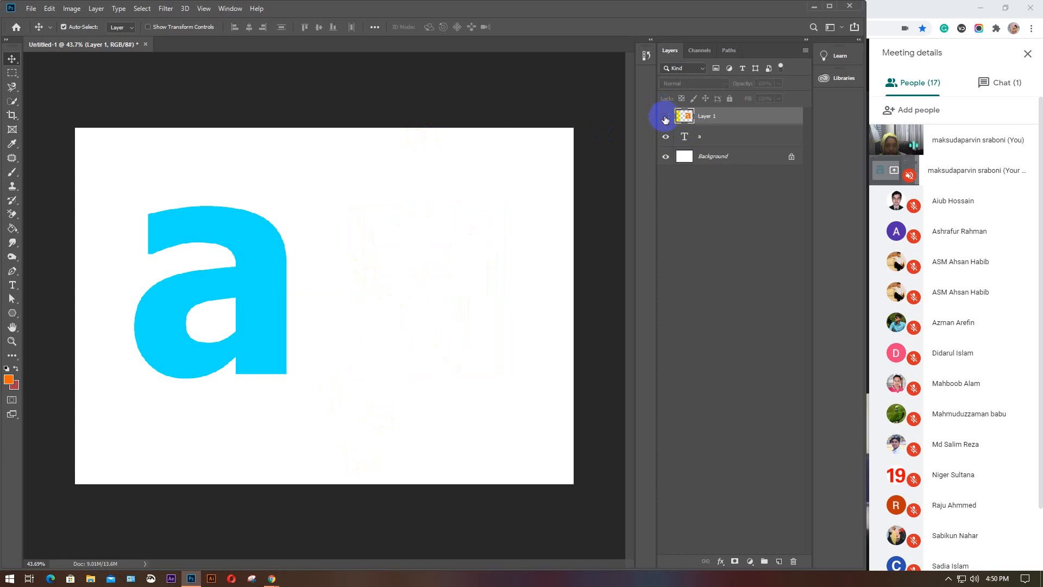
{"action": "left_click", "coordinate": [666, 116]}
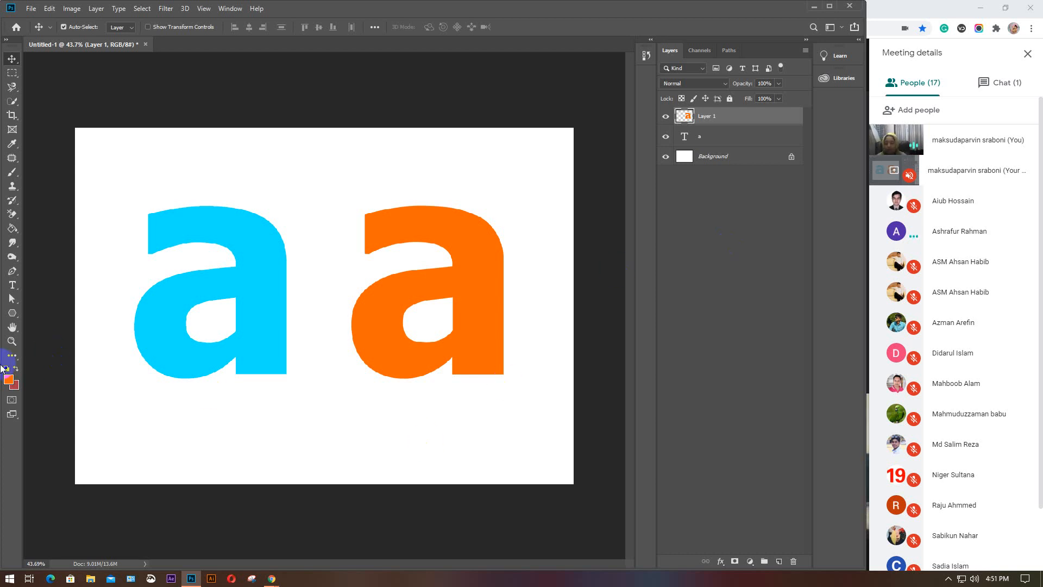
{"action": "key", "text": "i"}
{"action": "left_click", "coordinate": [10, 382]}
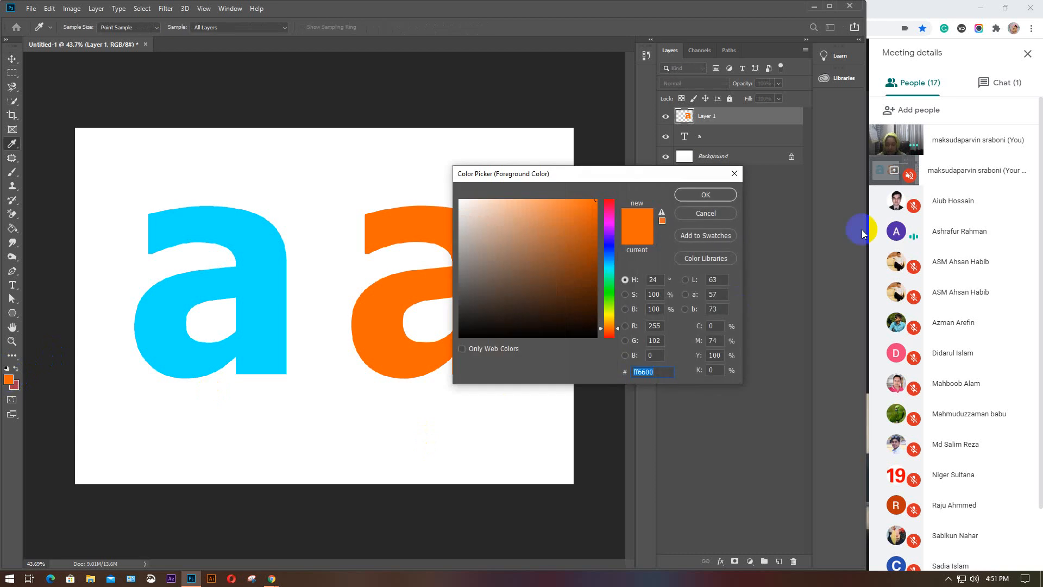
{"action": "left_click", "coordinate": [700, 214]}
{"action": "key", "text": "v"}
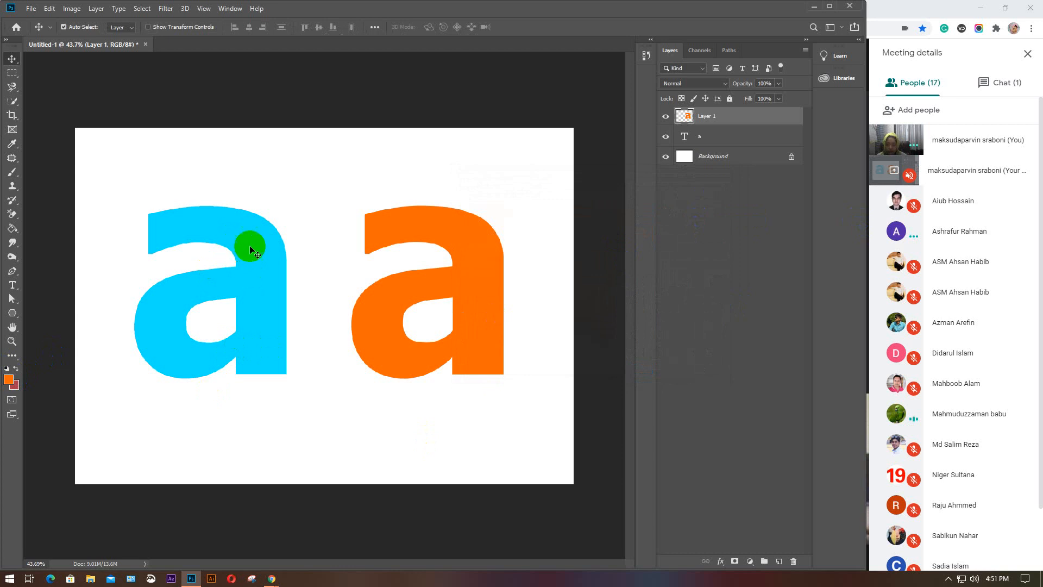
Step: Recolor the cyan text letter "a" to pink (ff00a2) and commit the text edit
{"action": "left_click", "coordinate": [716, 141]}
{"action": "left_click", "coordinate": [10, 285]}
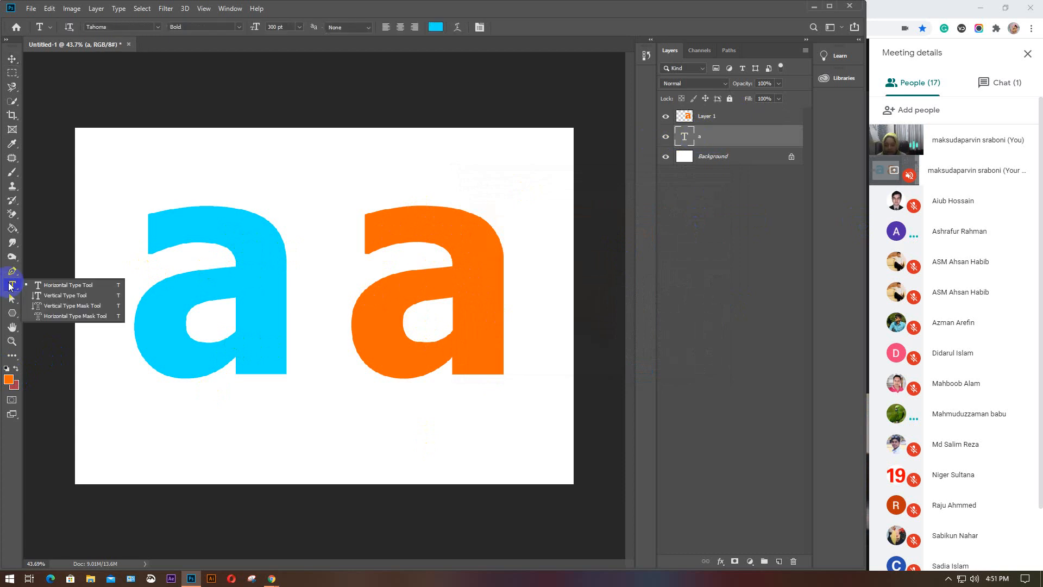
{"action": "left_click_drag", "start_coordinate": [145, 284], "coordinate": [289, 284]}
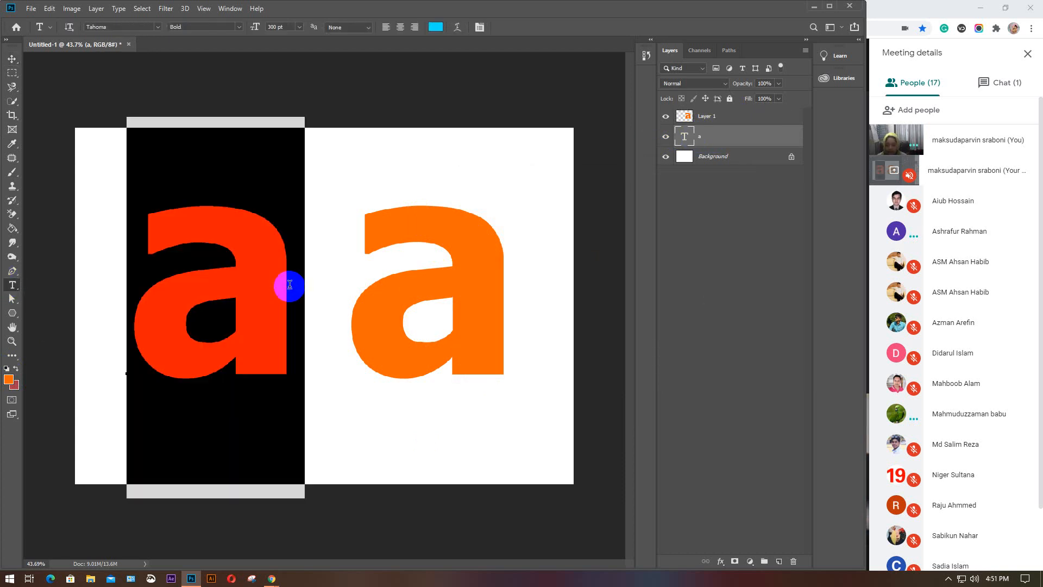
{"action": "left_click", "coordinate": [144, 284]}
{"action": "left_click_drag", "start_coordinate": [145, 284], "coordinate": [288, 285]}
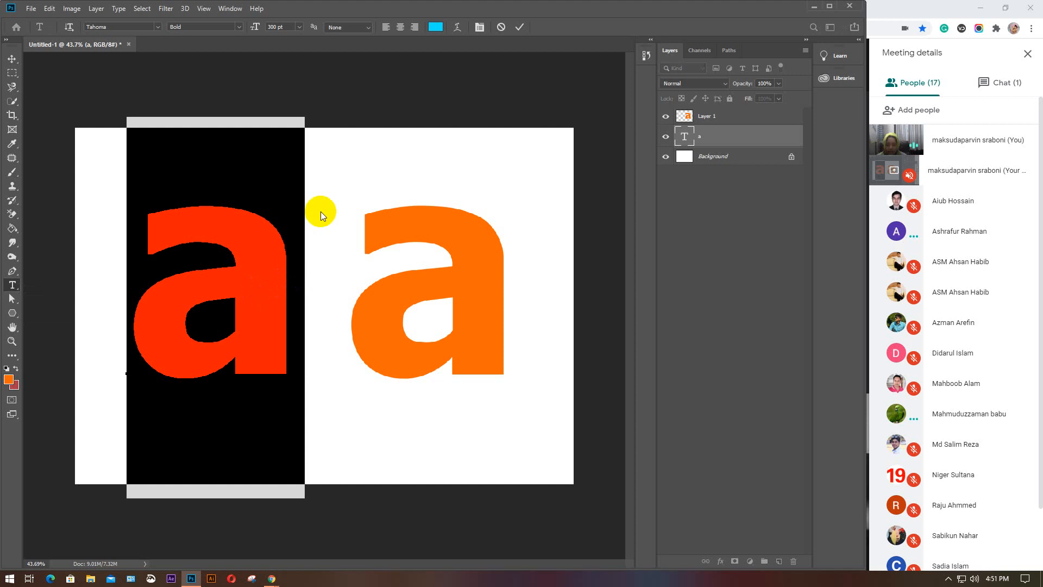
{"action": "left_click", "coordinate": [436, 26]}
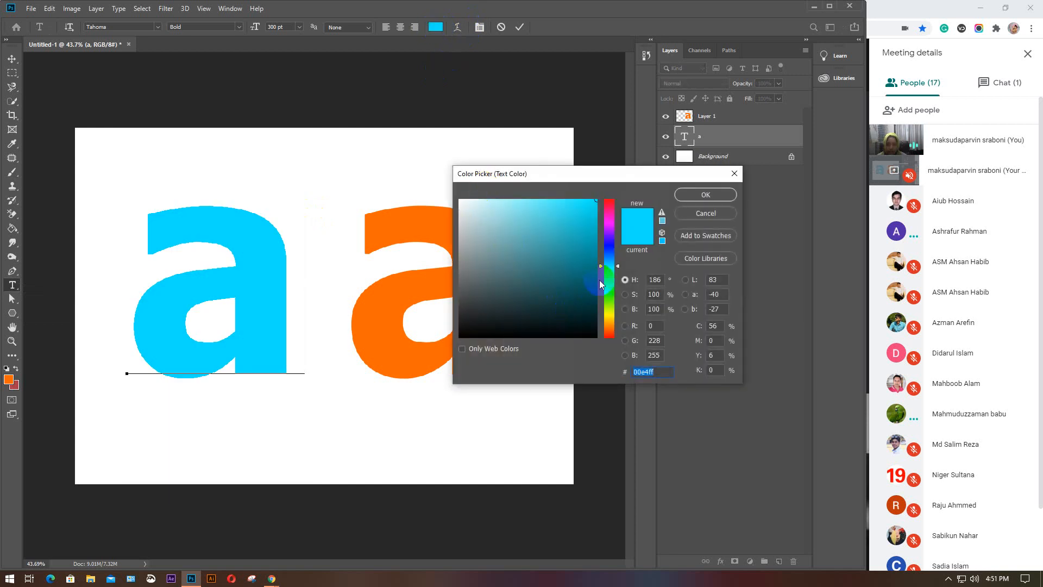
{"action": "left_click", "coordinate": [607, 229]}
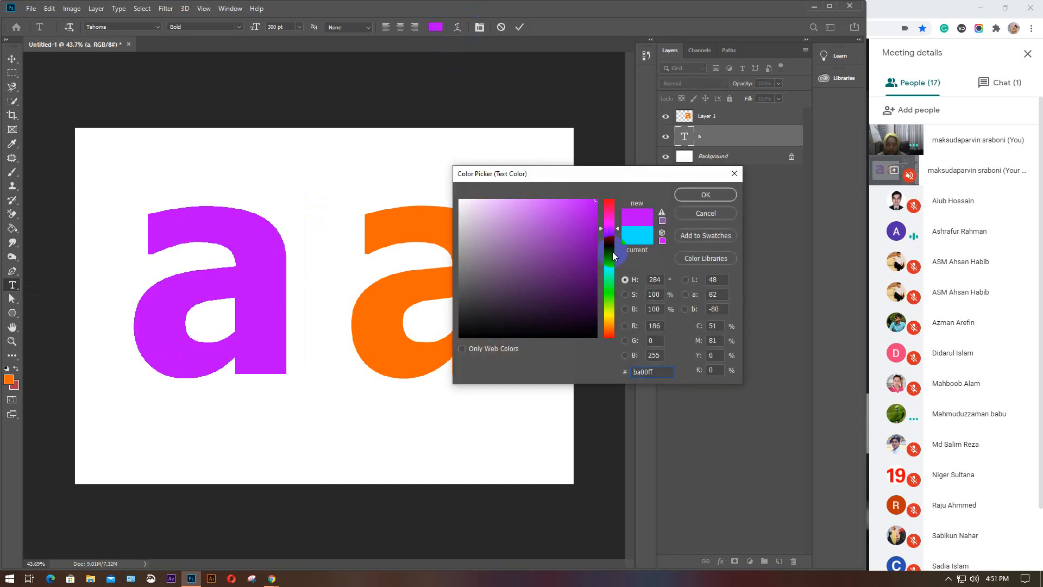
{"action": "left_click_drag", "start_coordinate": [612, 291], "coordinate": [611, 348]}
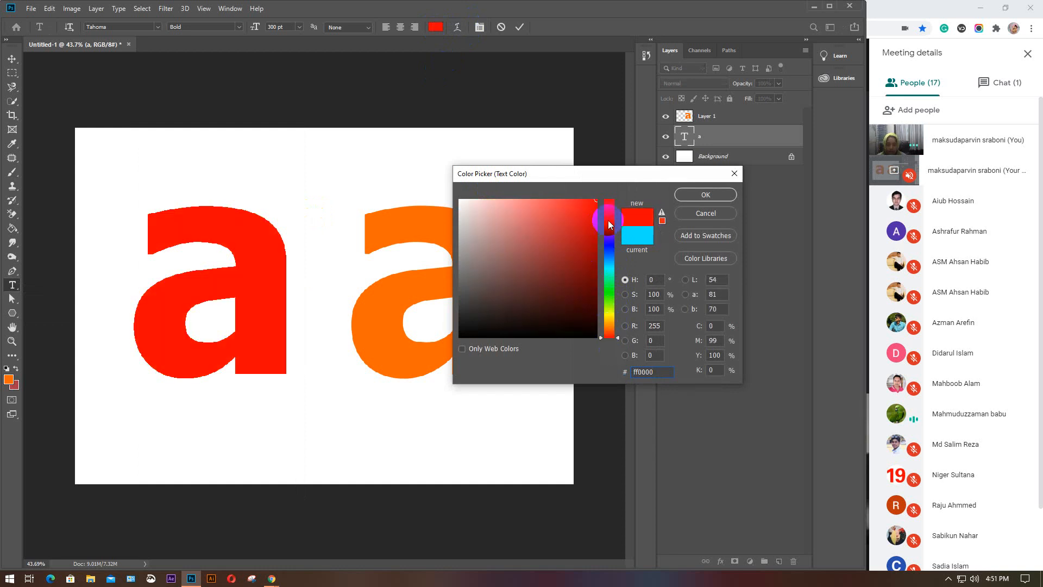
{"action": "left_click_drag", "start_coordinate": [608, 220], "coordinate": [607, 213]}
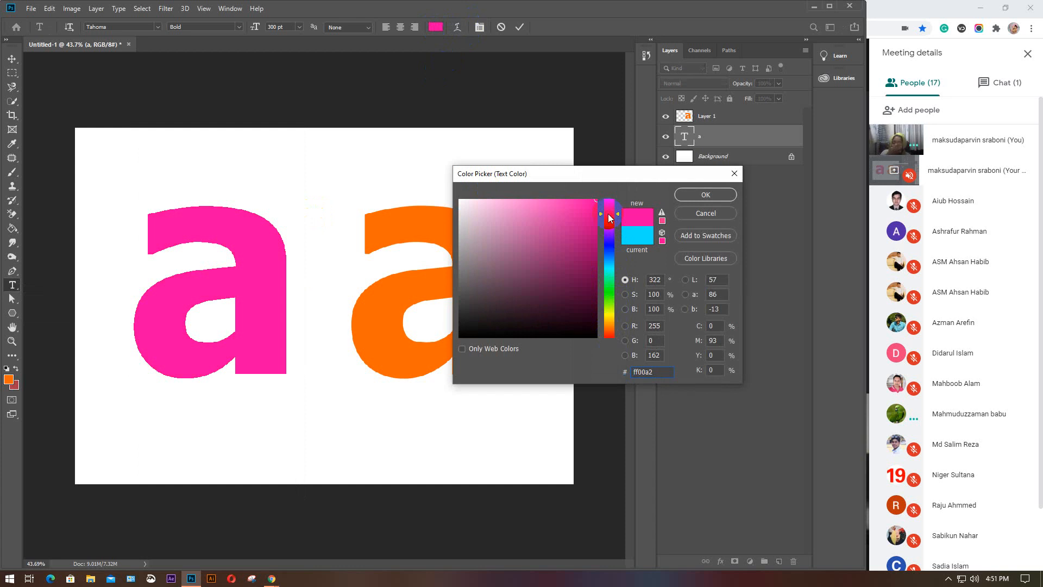
{"action": "left_click", "coordinate": [703, 199]}
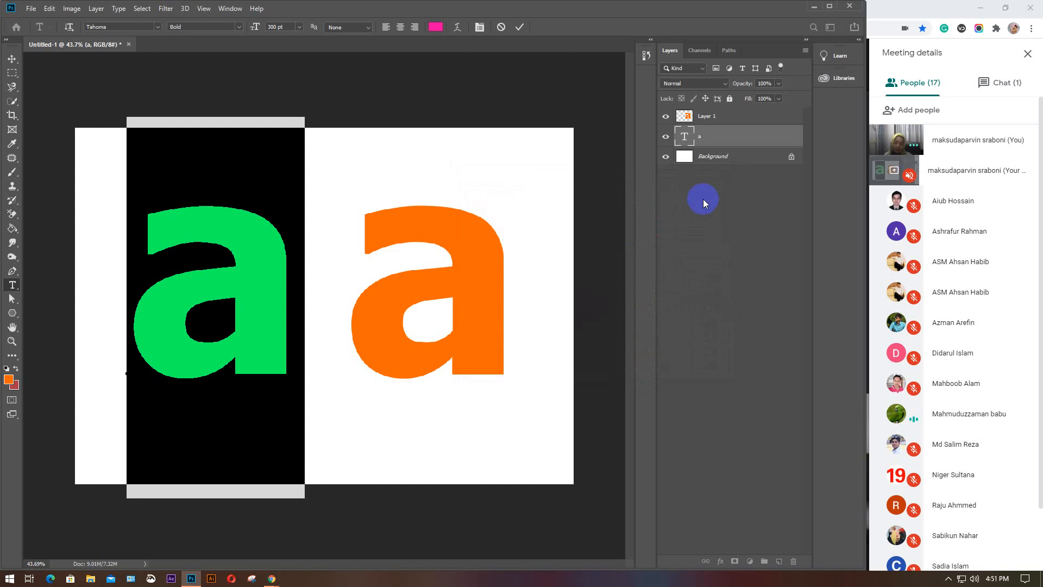
{"action": "key", "text": "ctrl+Return"}
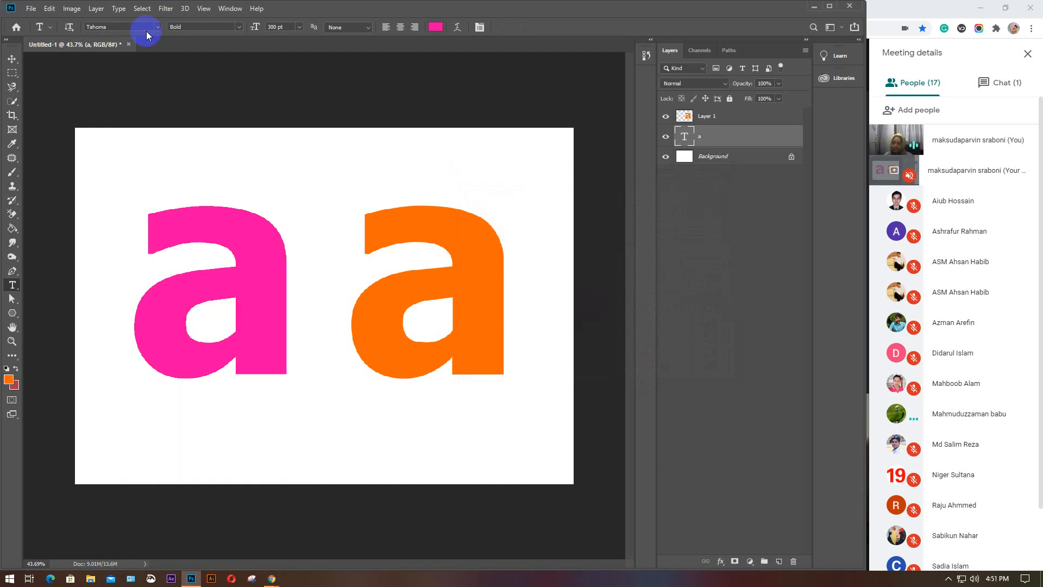
Step: Browse the available fonts and try Allessa Personal Use and Amsterdam on the pink letter
{"action": "left_click", "coordinate": [156, 28]}
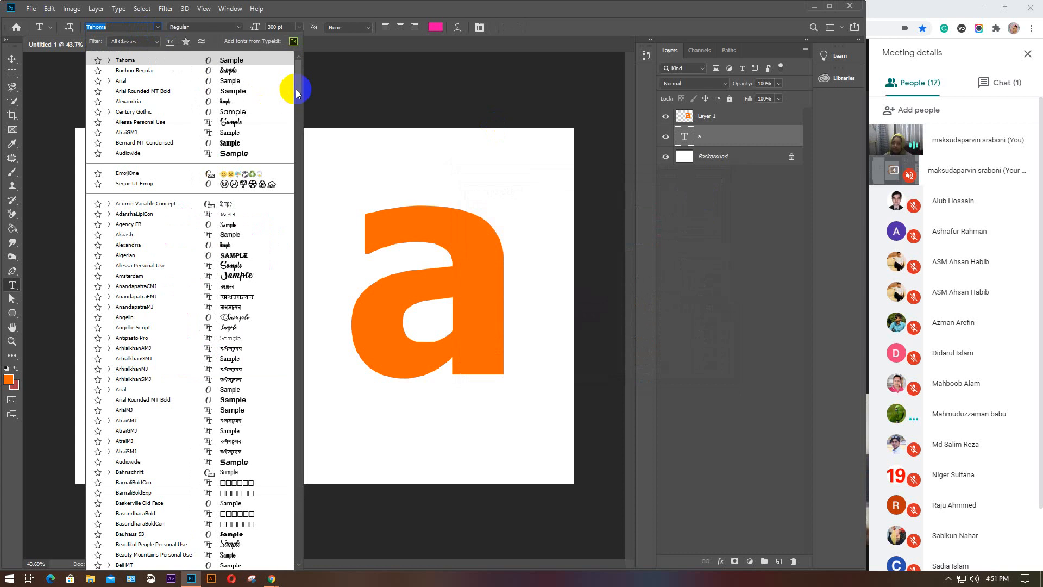
{"action": "left_click_drag", "start_coordinate": [298, 84], "coordinate": [314, 395]}
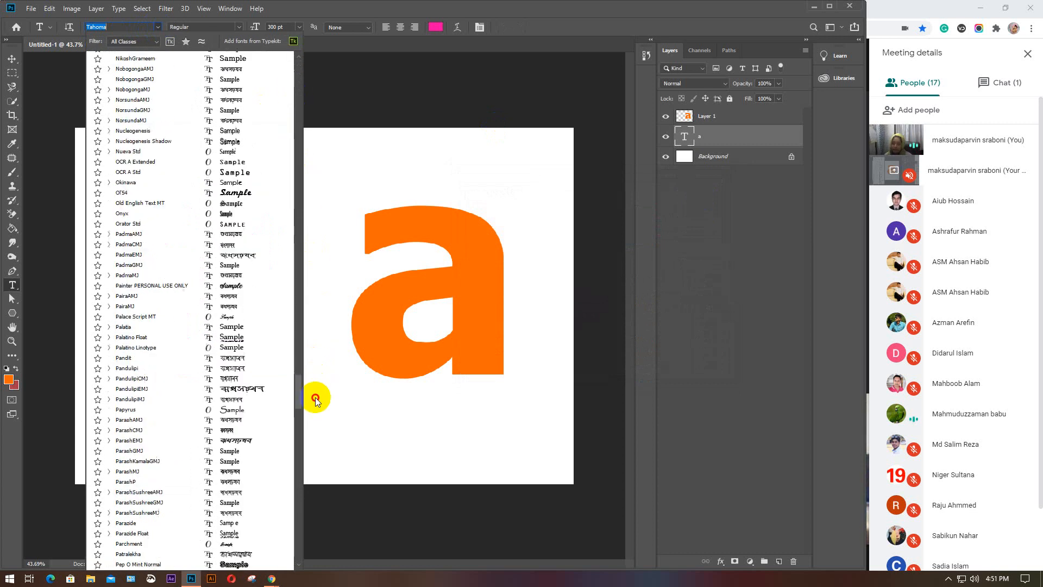
{"action": "left_click_drag", "start_coordinate": [307, 439], "coordinate": [307, 442]}
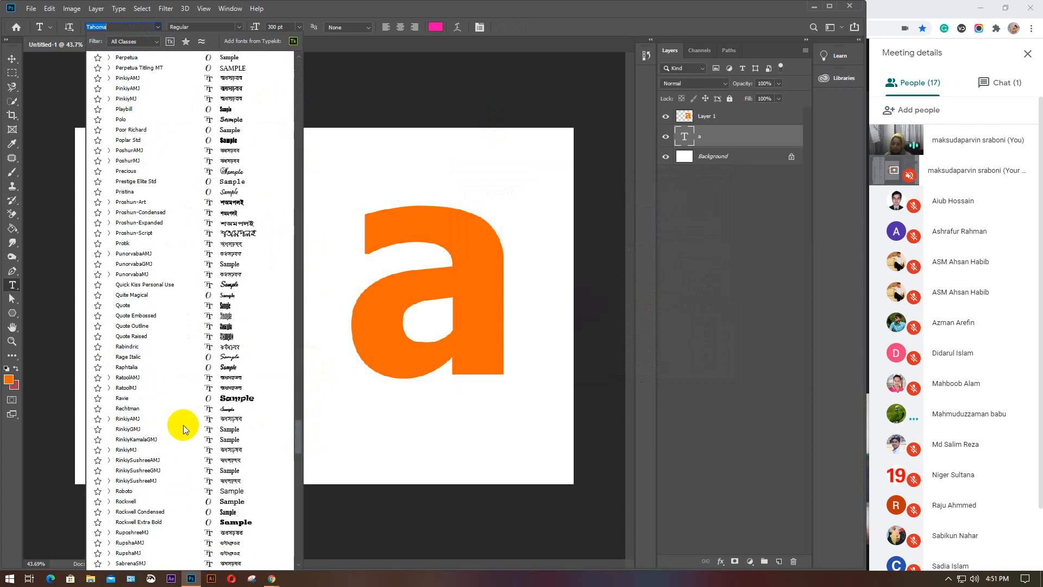
{"action": "scroll", "coordinate": [184, 425], "scroll_direction": "down", "scroll_amount": 10}
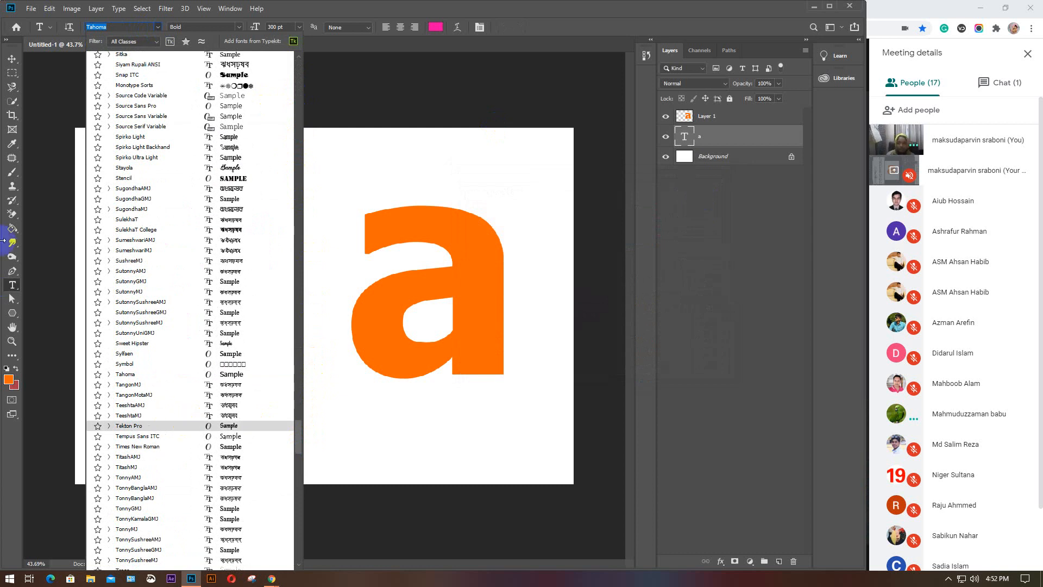
{"action": "left_click", "coordinate": [157, 27]}
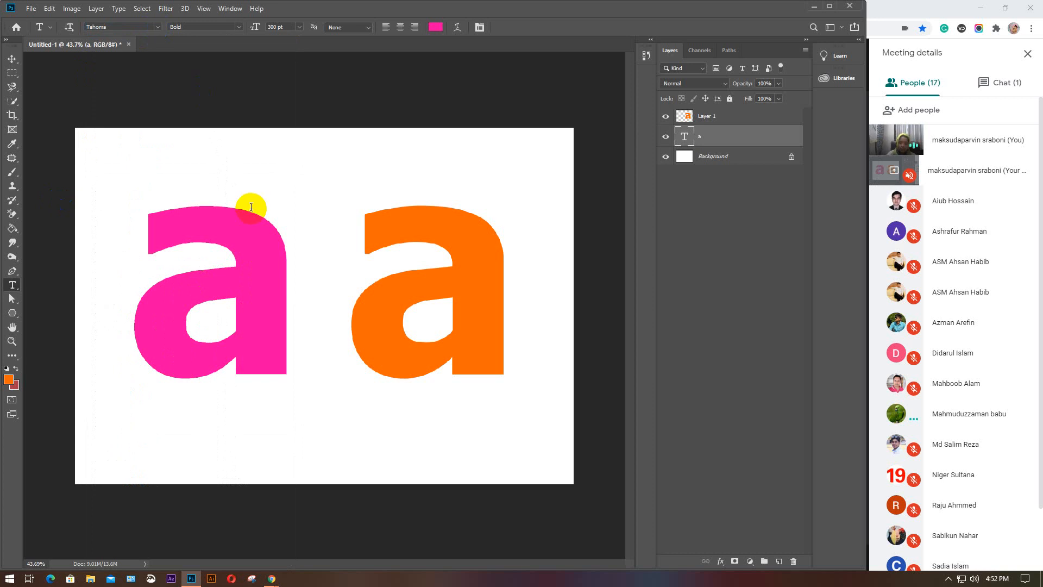
{"action": "left_click", "coordinate": [159, 27]}
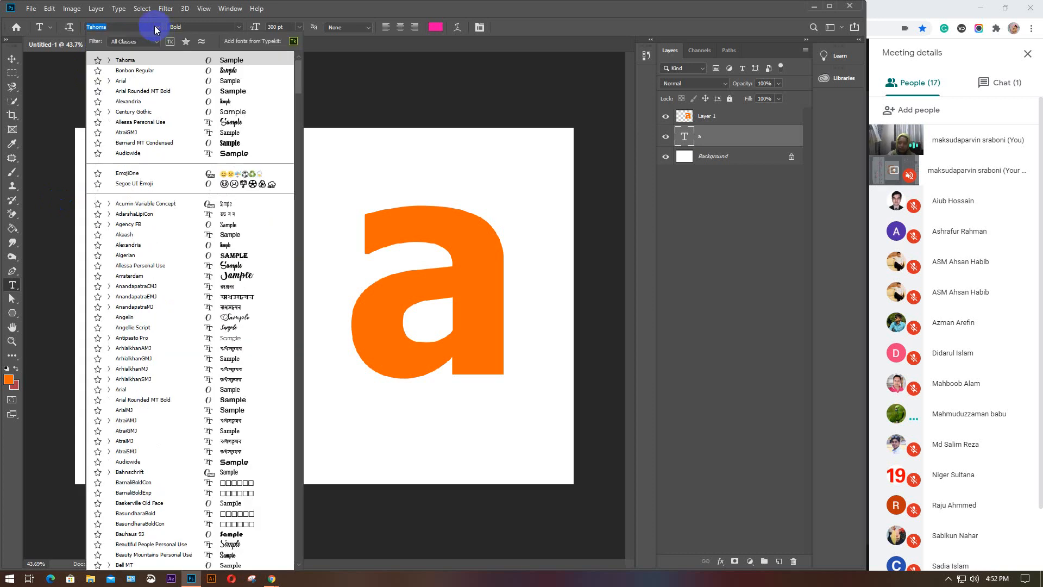
{"action": "left_click", "coordinate": [143, 125]}
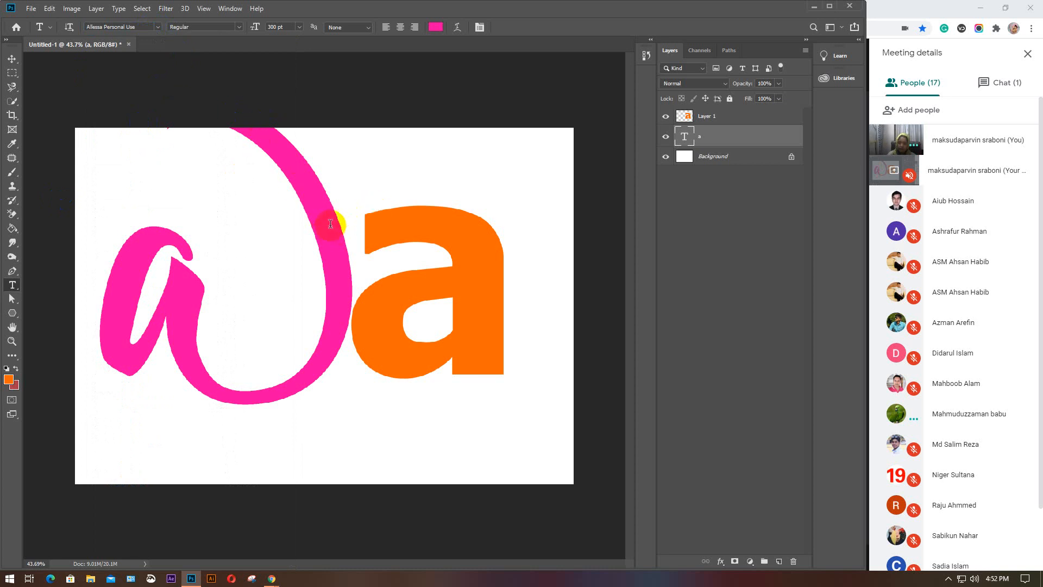
{"action": "left_click", "coordinate": [155, 27]}
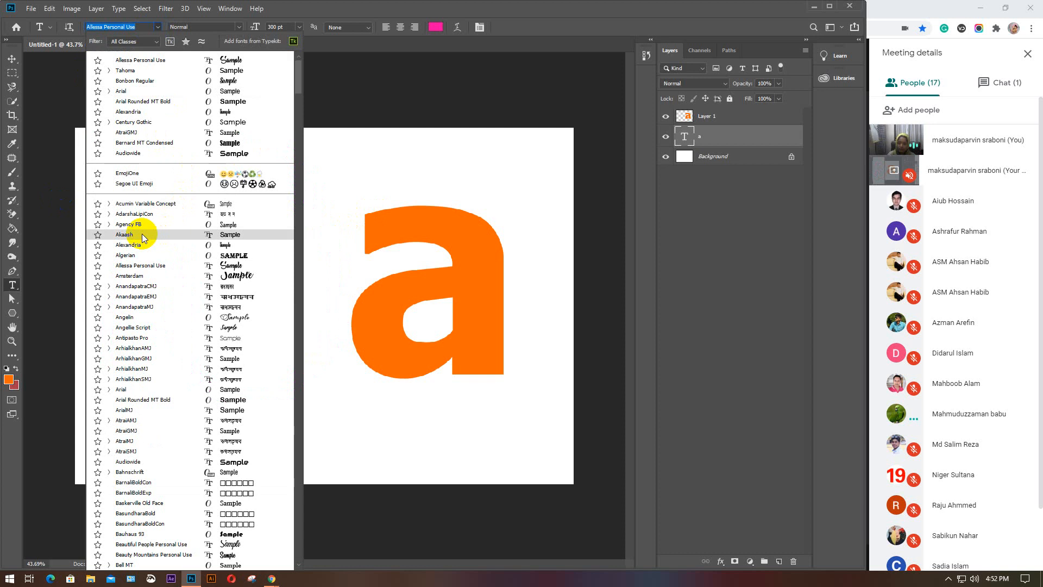
{"action": "left_click", "coordinate": [142, 276]}
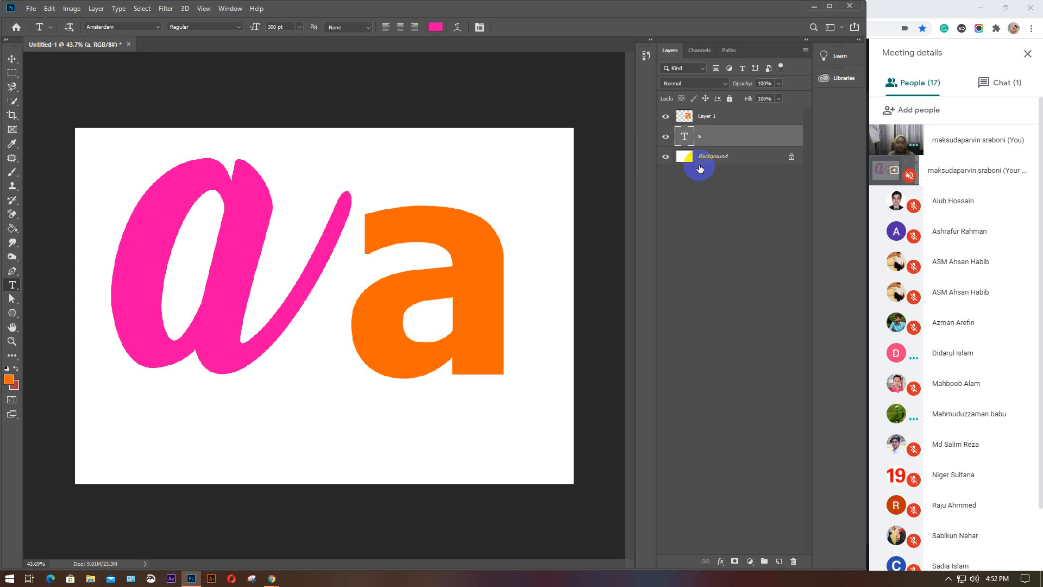
Step: Delete the orange letter's layer and the pink text layer, leaving only the Background
{"action": "left_click", "coordinate": [729, 120]}
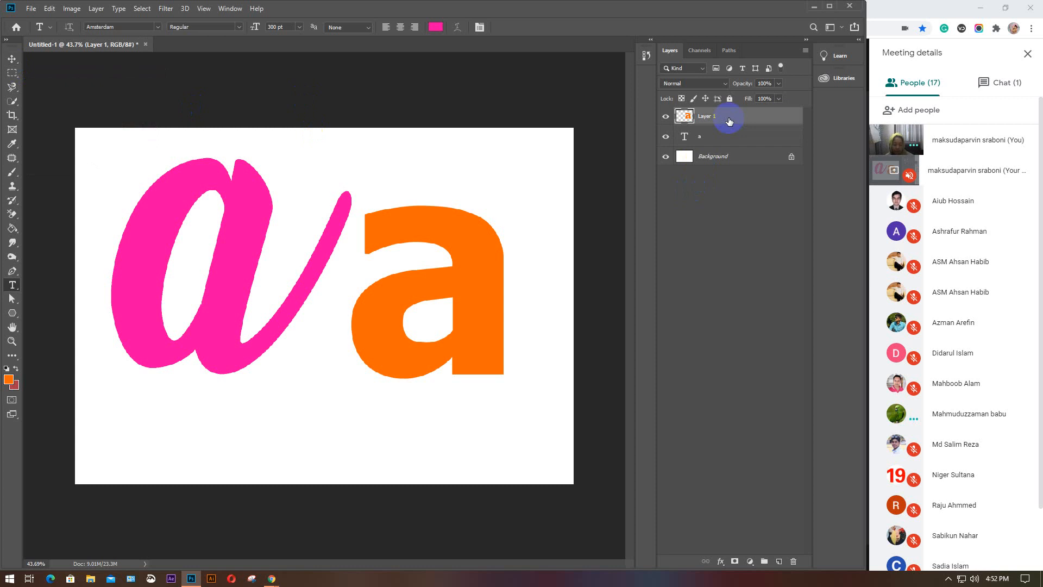
{"action": "key", "text": "Delete"}
{"action": "key", "text": "Delete"}
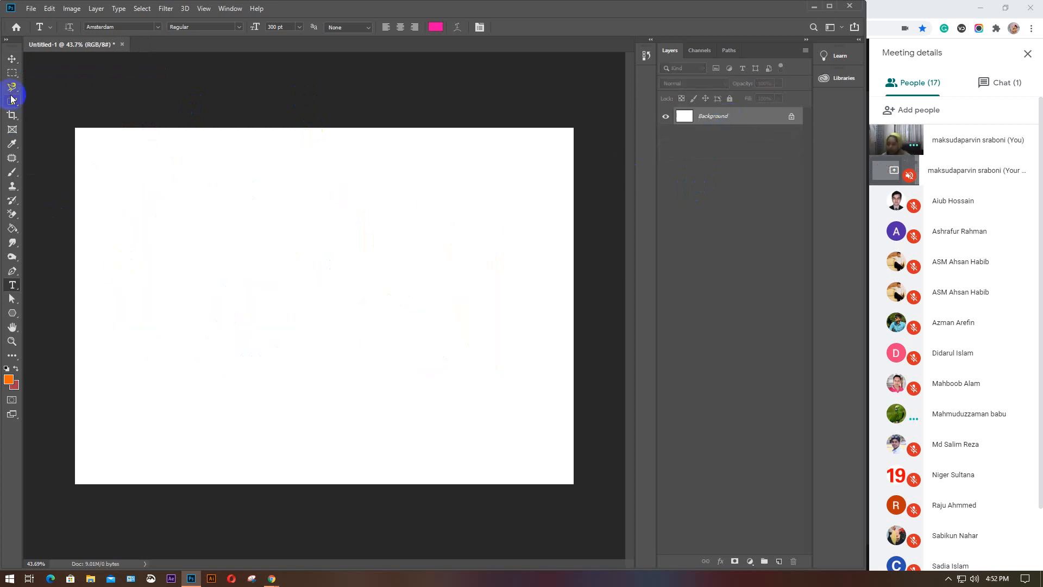
{"action": "key", "text": "v"}
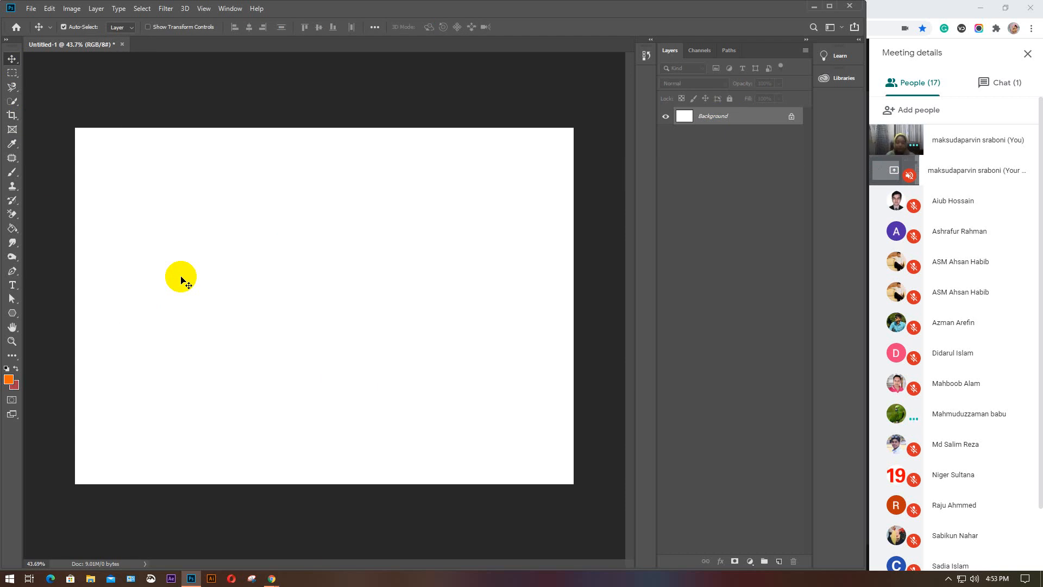
Step: Set the Horizontal Type tool's font to Tahoma Regular
{"action": "left_click", "coordinate": [12, 289]}
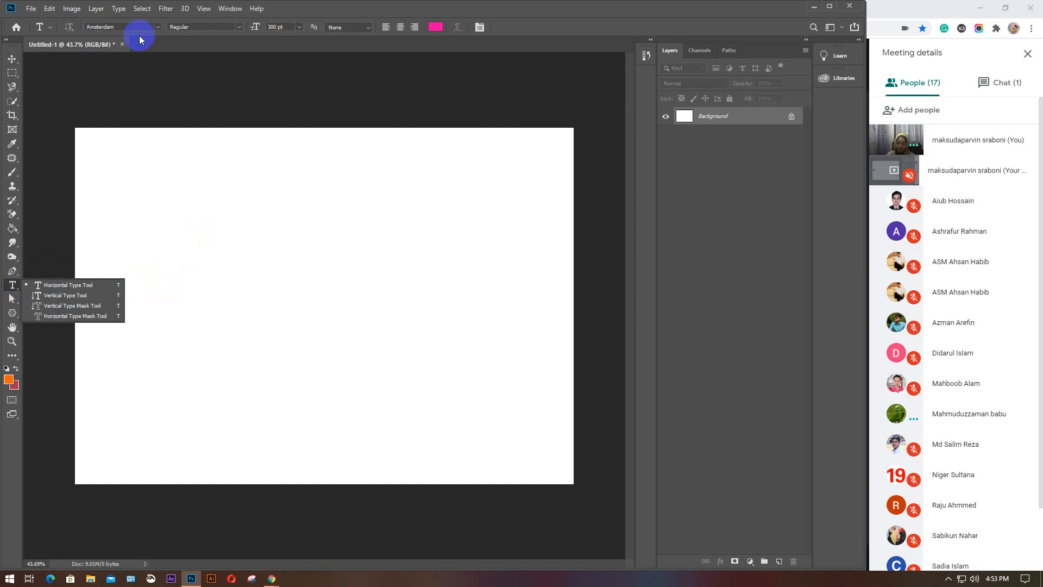
{"action": "left_click", "coordinate": [158, 28]}
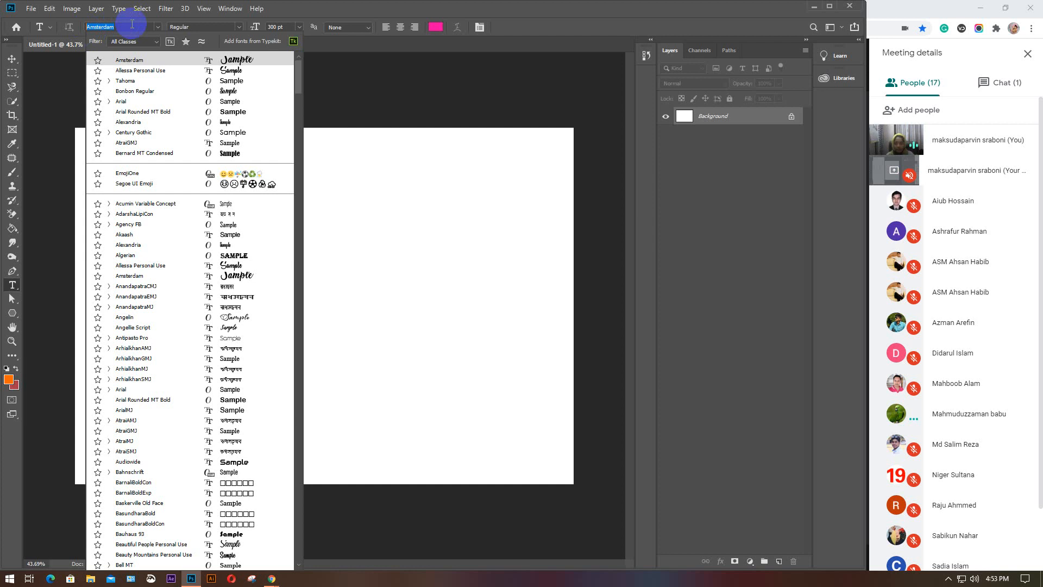
{"action": "type", "text": "t"}
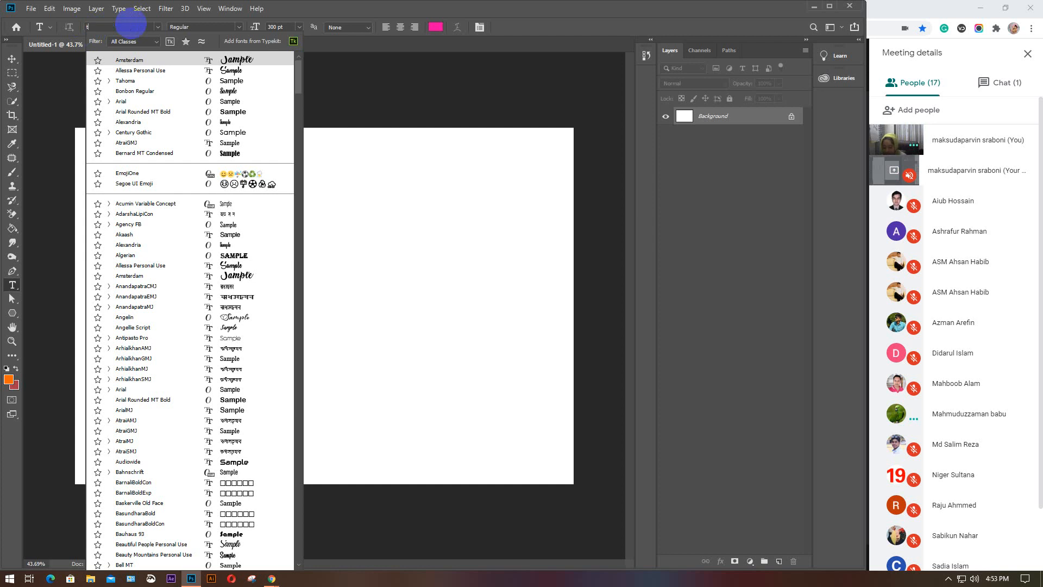
{"action": "type", "text": "ahoma"}
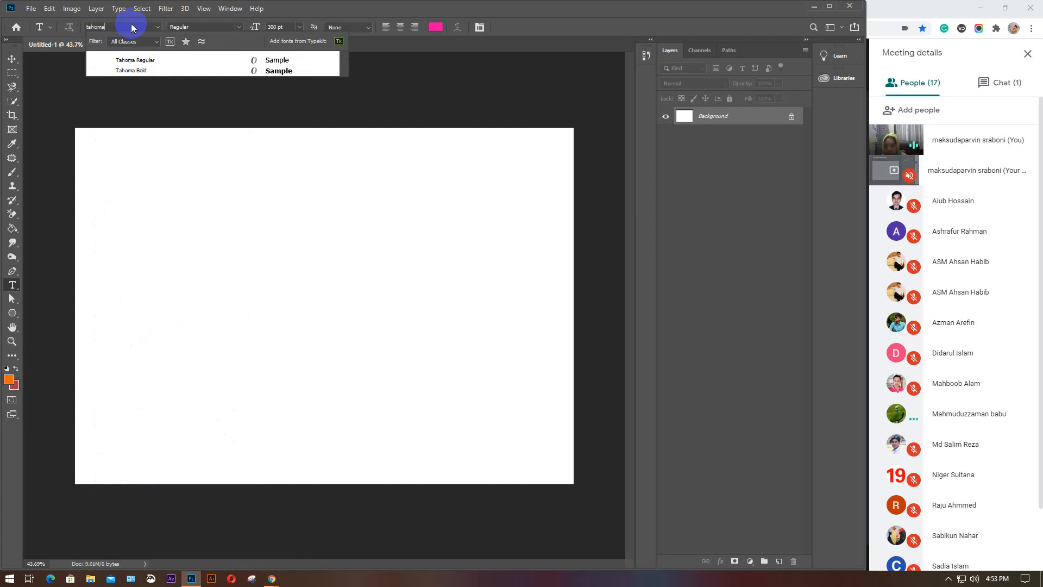
{"action": "key", "text": "Return"}
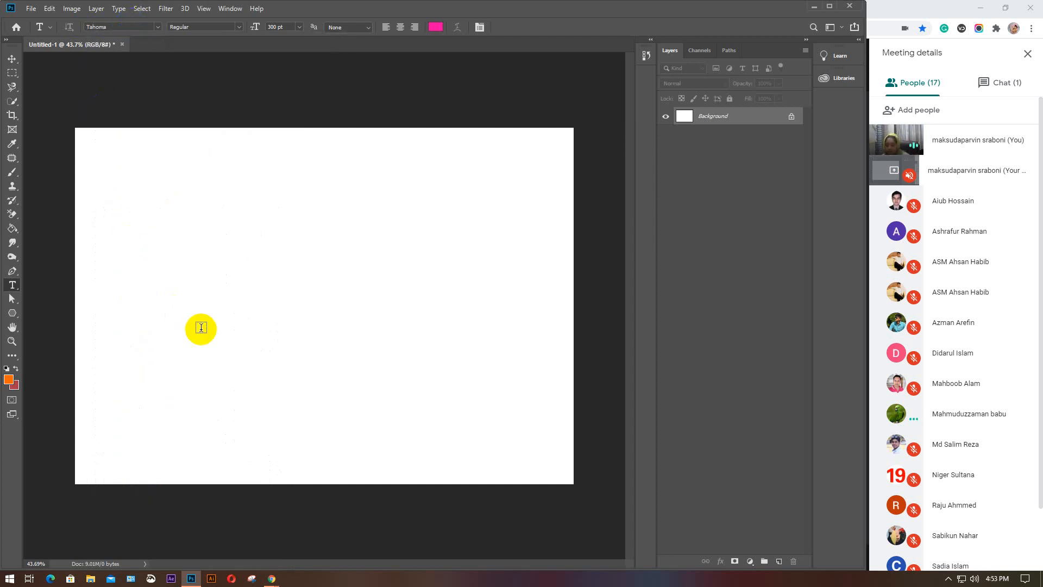
Step: Add a pink text letter "a" on the empty canvas and commit it
{"action": "left_click", "coordinate": [201, 328]}
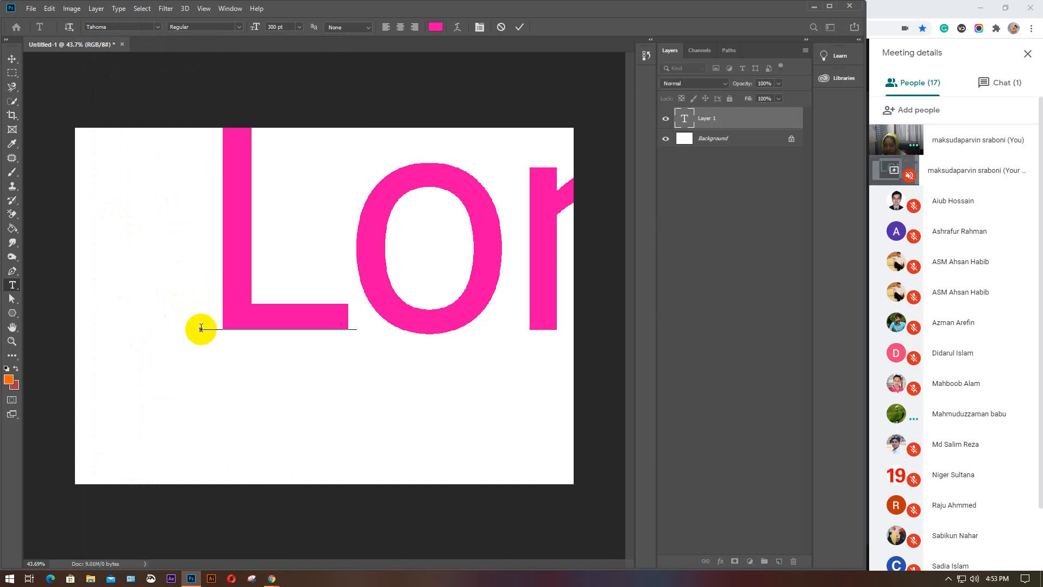
{"action": "type", "text": "a"}
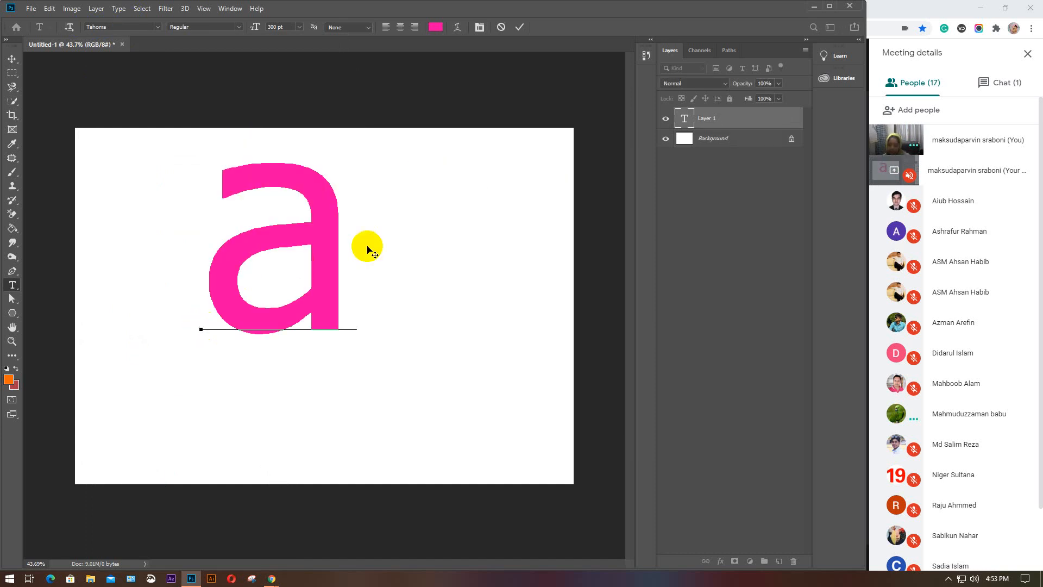
{"action": "left_click_drag", "start_coordinate": [344, 261], "coordinate": [267, 231]}
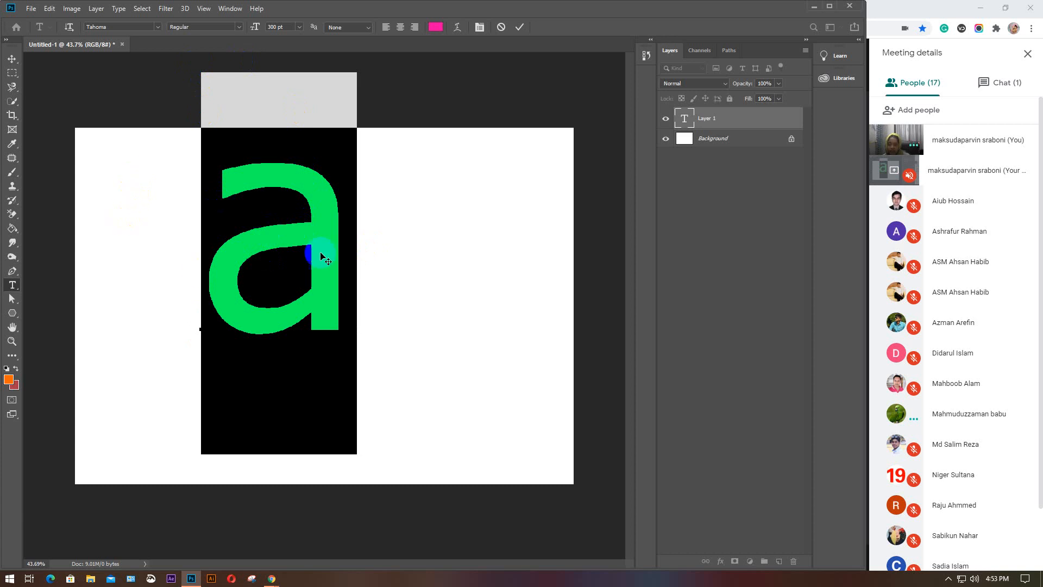
{"action": "left_click", "coordinate": [521, 28]}
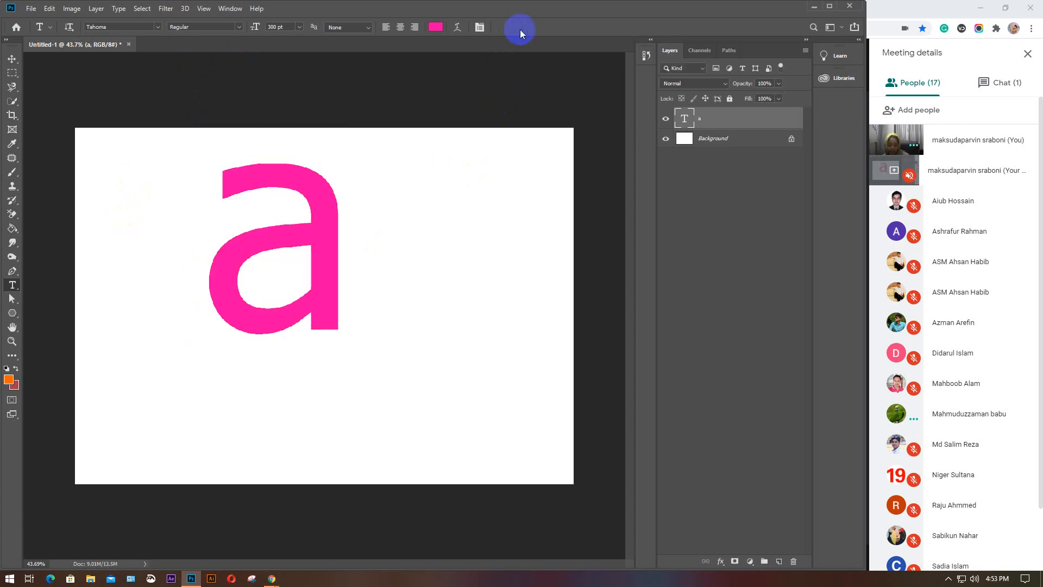
Step: Delete the pink letter's layer and draw the flower path's first petal, at upper right of the centre, with the Pen tool
{"action": "key", "text": "Delete"}
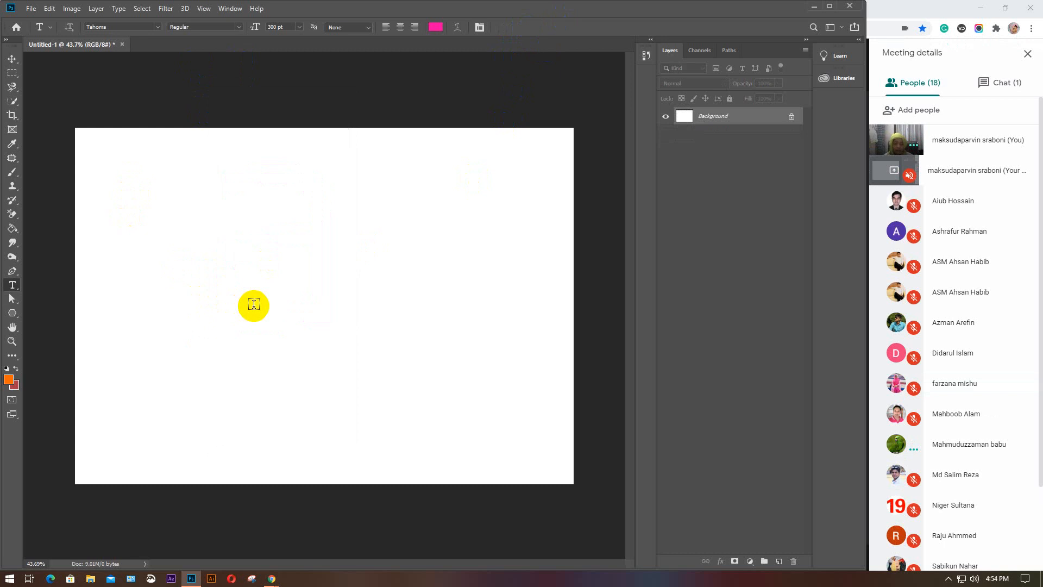
{"action": "left_click", "coordinate": [6, 271]}
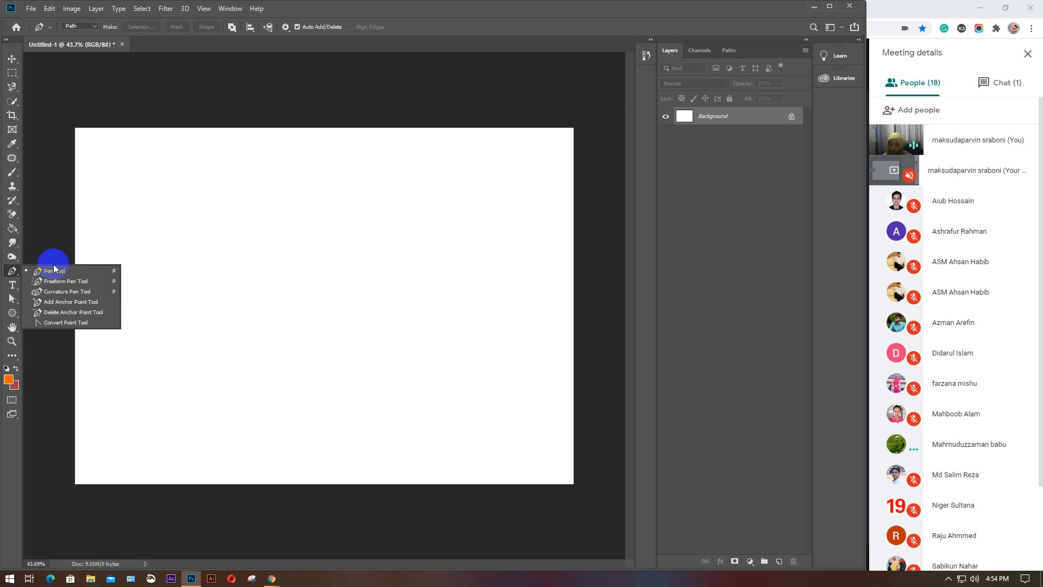
{"action": "left_click", "coordinate": [51, 270]}
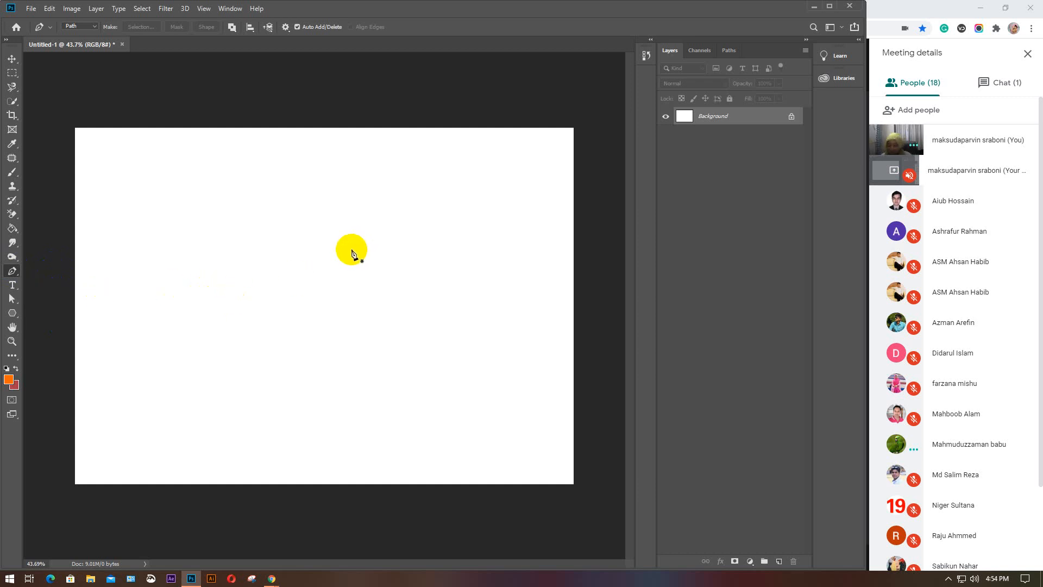
{"action": "left_click", "coordinate": [302, 266]}
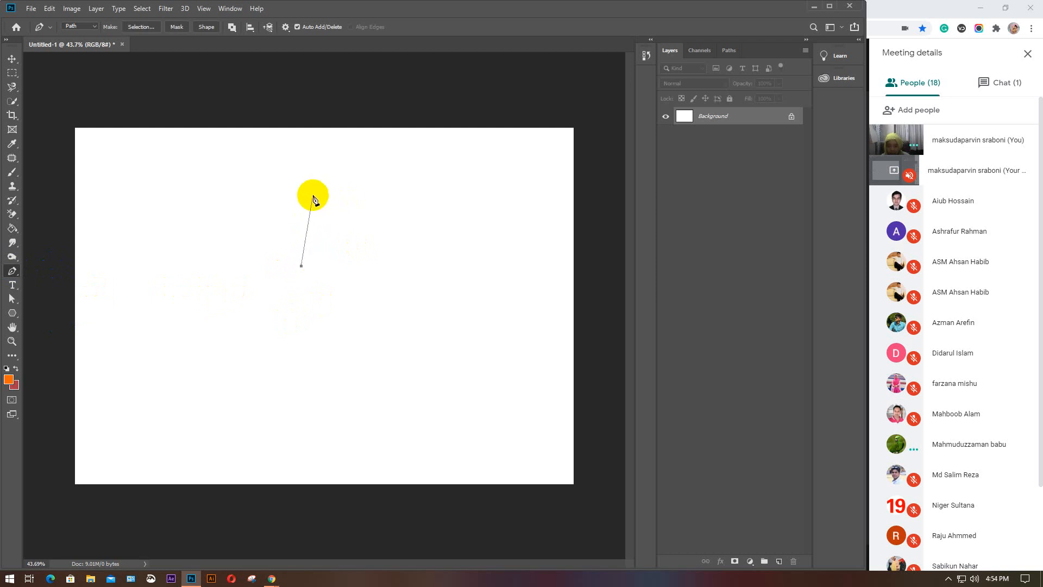
{"action": "left_click_drag", "start_coordinate": [310, 194], "coordinate": [325, 171]}
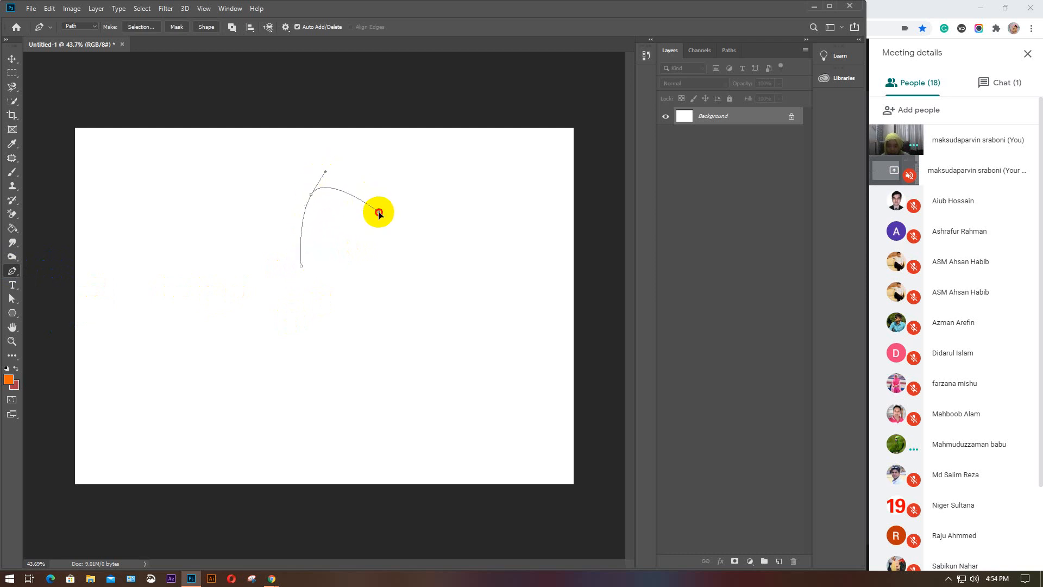
{"action": "left_click_drag", "start_coordinate": [379, 211], "coordinate": [379, 216]}
{"action": "left_click_drag", "start_coordinate": [380, 217], "coordinate": [376, 234]}
{"action": "left_click_drag", "start_coordinate": [317, 276], "coordinate": [298, 284]}
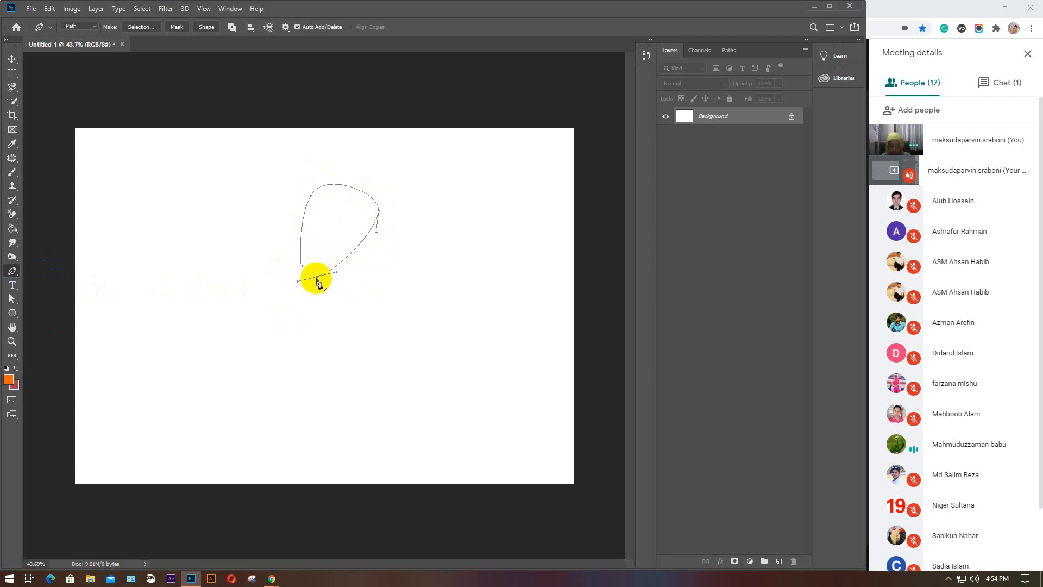
{"action": "left_click", "coordinate": [317, 277]}
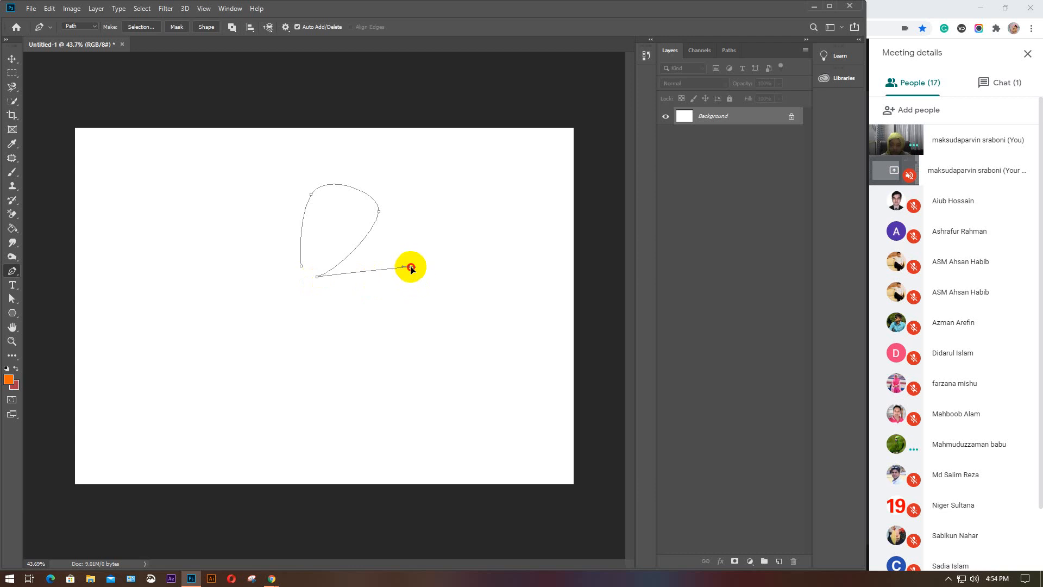
Step: Continue the path with a second curved petal extending right and end it in a corner point near the flower's centre
{"action": "left_click_drag", "start_coordinate": [408, 267], "coordinate": [457, 278]}
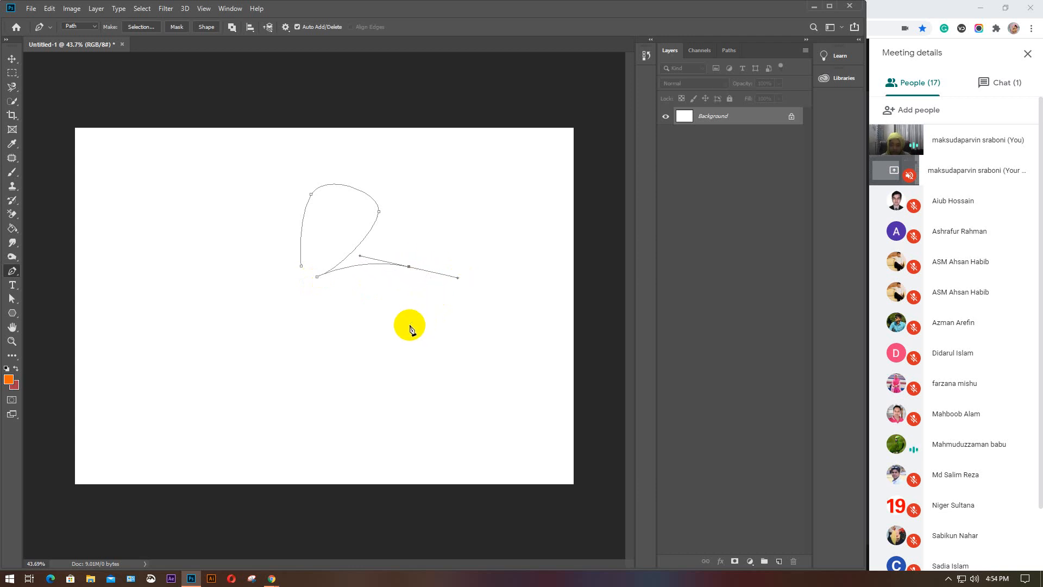
{"action": "left_click_drag", "start_coordinate": [404, 338], "coordinate": [393, 337]}
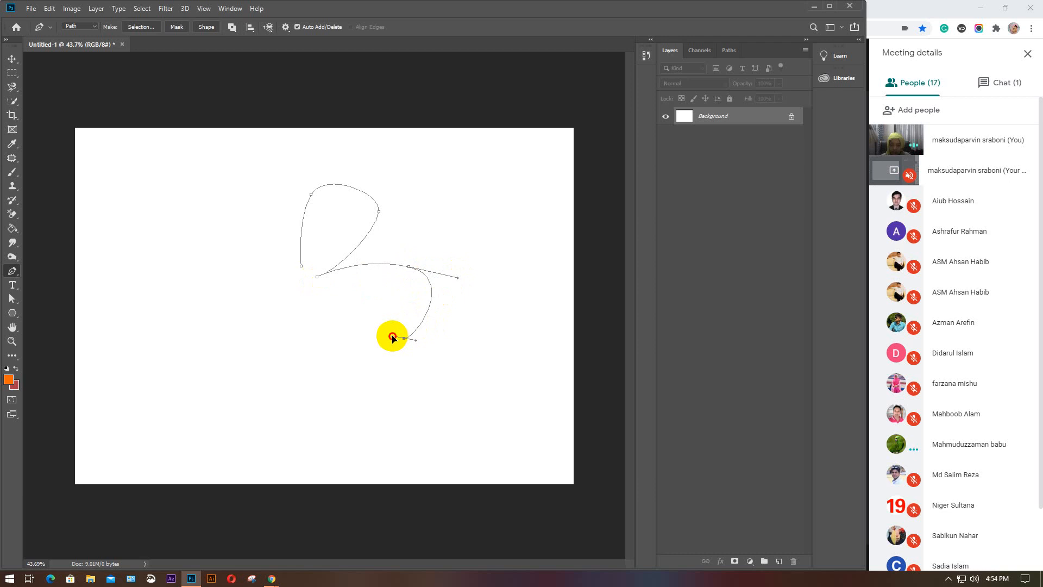
{"action": "left_click_drag", "start_coordinate": [320, 291], "coordinate": [304, 267]}
{"action": "left_click", "coordinate": [320, 291], "text": "alt"}
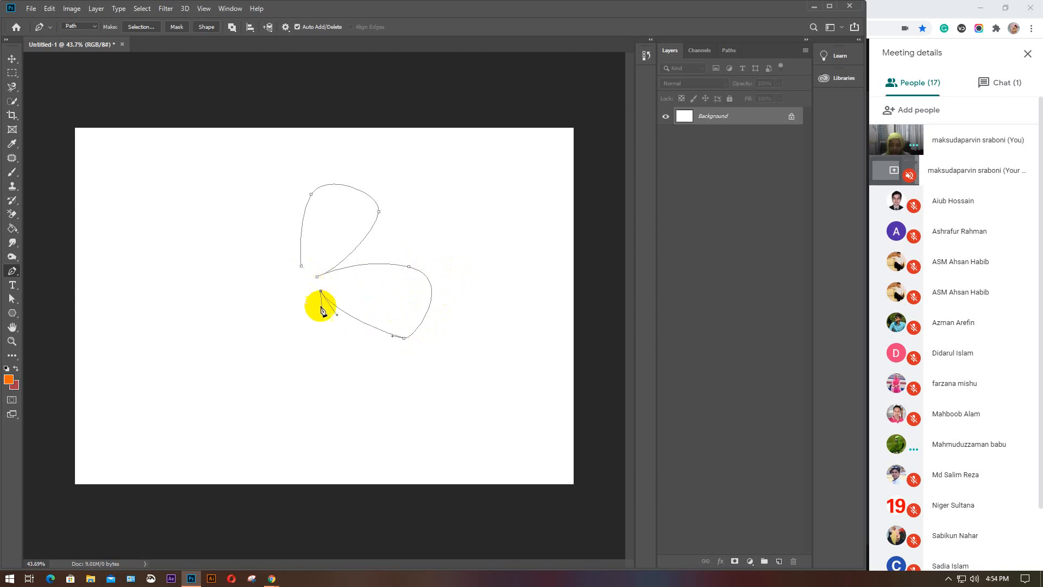
Step: Draw the third petal below the flower's centre, undoing the first curve attempt, and end it in a corner point
{"action": "left_click_drag", "start_coordinate": [372, 357], "coordinate": [363, 381]}
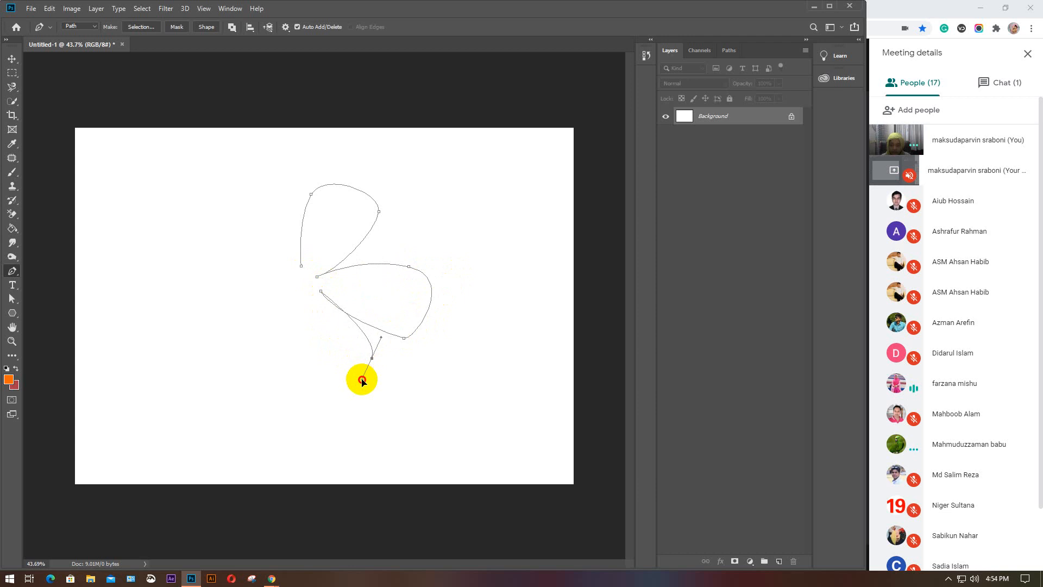
{"action": "key", "text": "ctrl+z"}
{"action": "left_click_drag", "start_coordinate": [373, 367], "coordinate": [299, 390]}
{"action": "left_click_drag", "start_coordinate": [303, 301], "coordinate": [303, 293]}
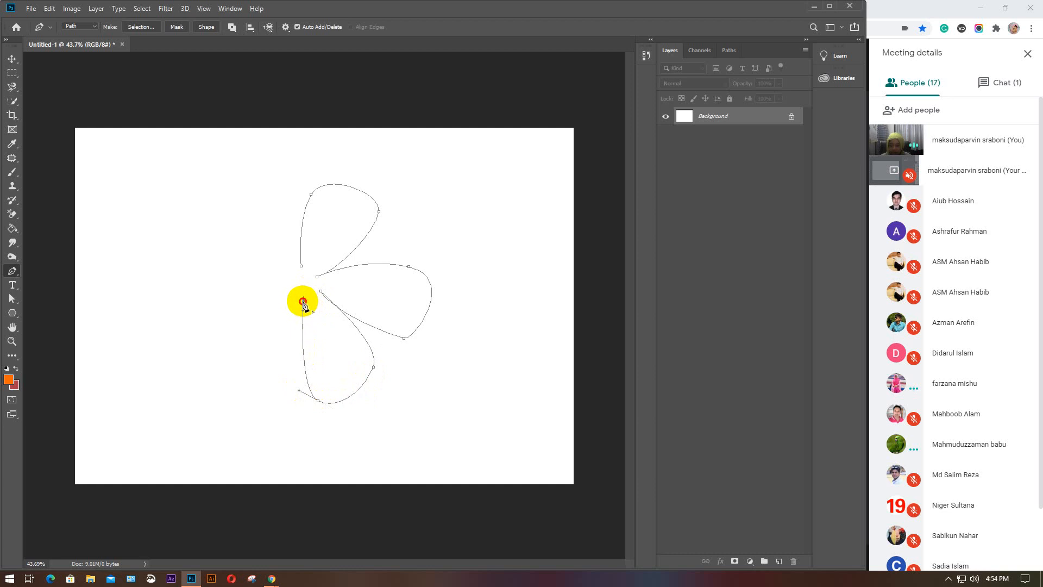
{"action": "left_click", "coordinate": [302, 301]}
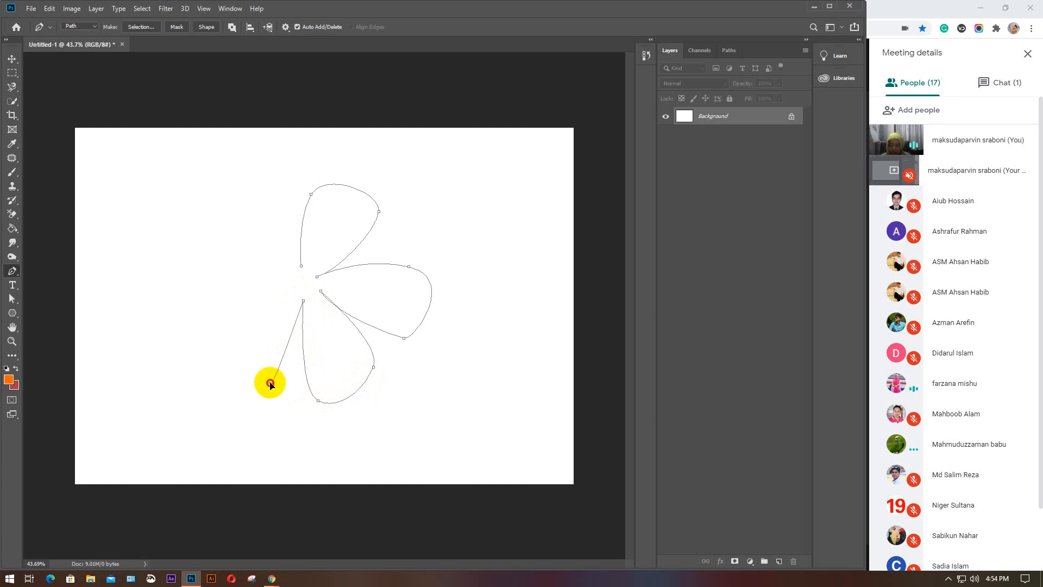
Step: Draw the fourth petal at the flower's lower left and end it in a corner point near the centre
{"action": "left_click_drag", "start_coordinate": [271, 383], "coordinate": [212, 334]}
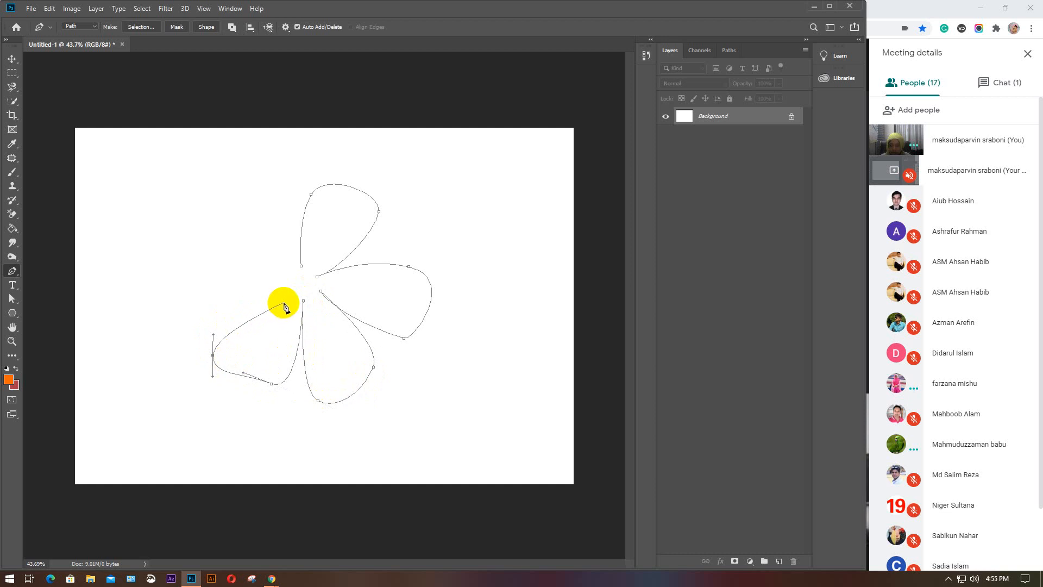
{"action": "left_click_drag", "start_coordinate": [284, 297], "coordinate": [305, 292]}
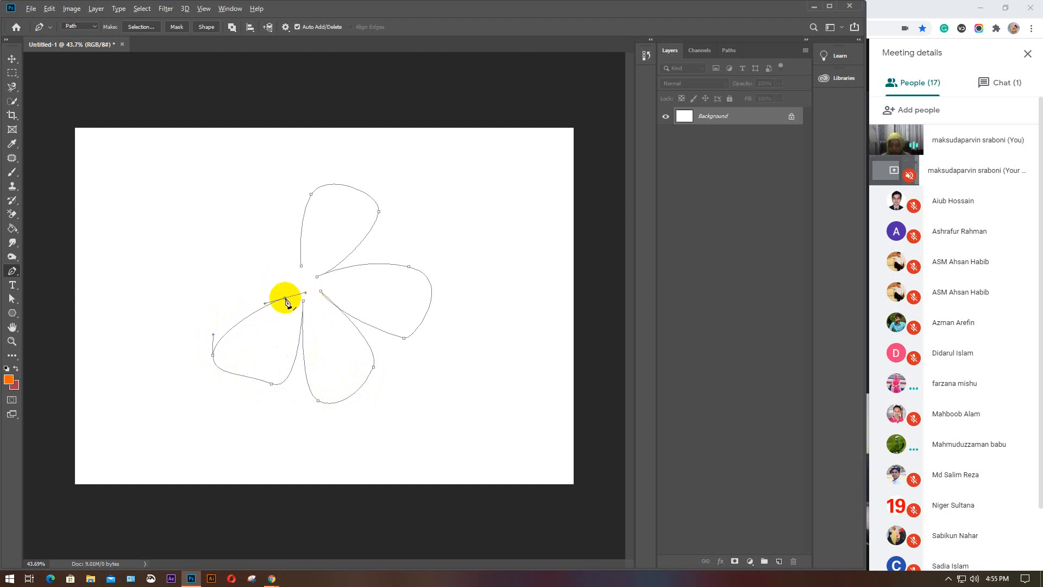
{"action": "left_click", "coordinate": [285, 298], "text": "alt"}
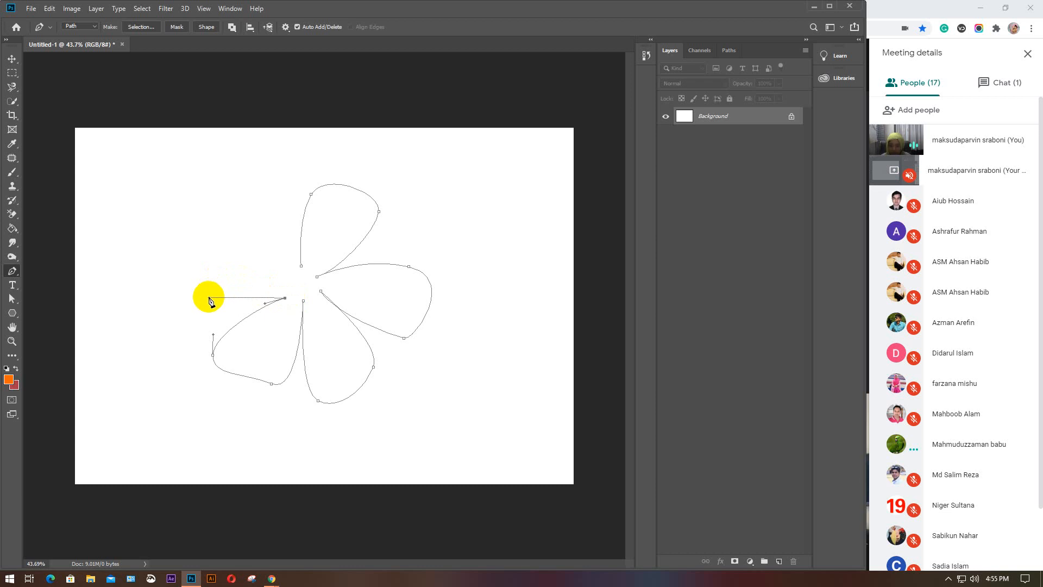
Step: Draw the two remaining petals on the flower's left and upper left, closing the path at its starting point
{"action": "left_click_drag", "start_coordinate": [204, 308], "coordinate": [191, 259]}
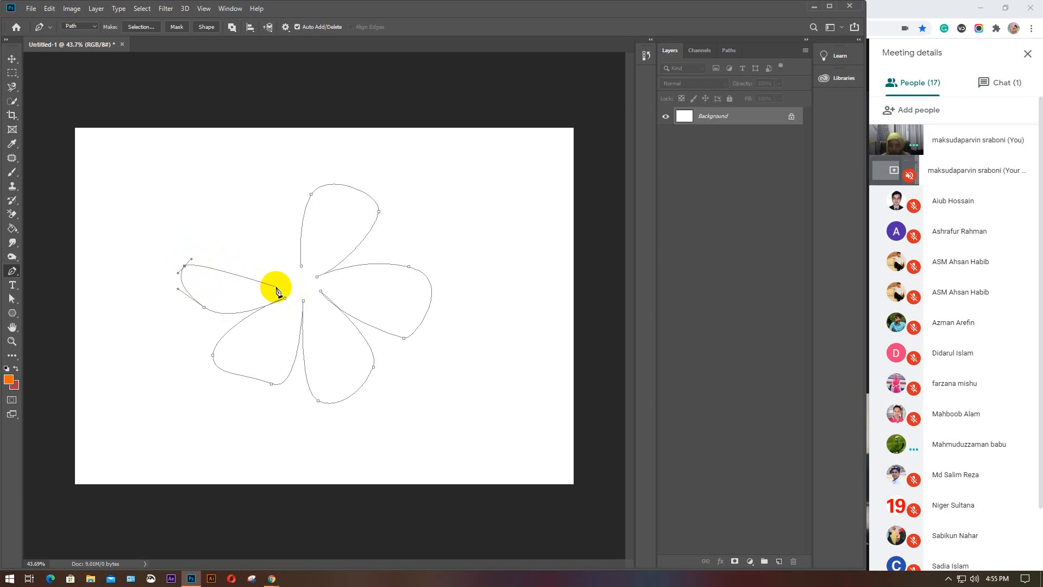
{"action": "left_click_drag", "start_coordinate": [278, 281], "coordinate": [203, 196]}
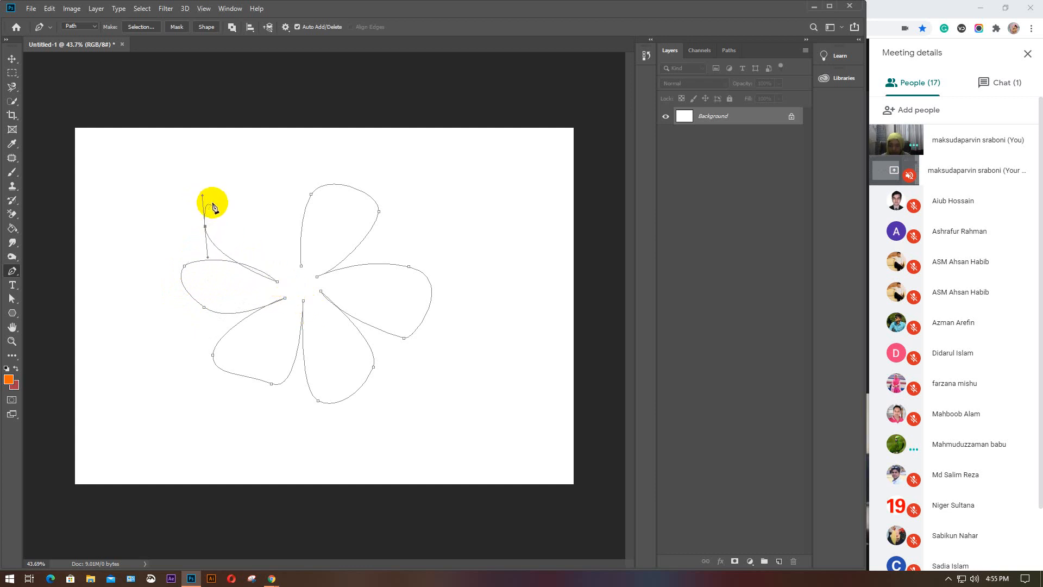
{"action": "left_click_drag", "start_coordinate": [263, 184], "coordinate": [279, 199]}
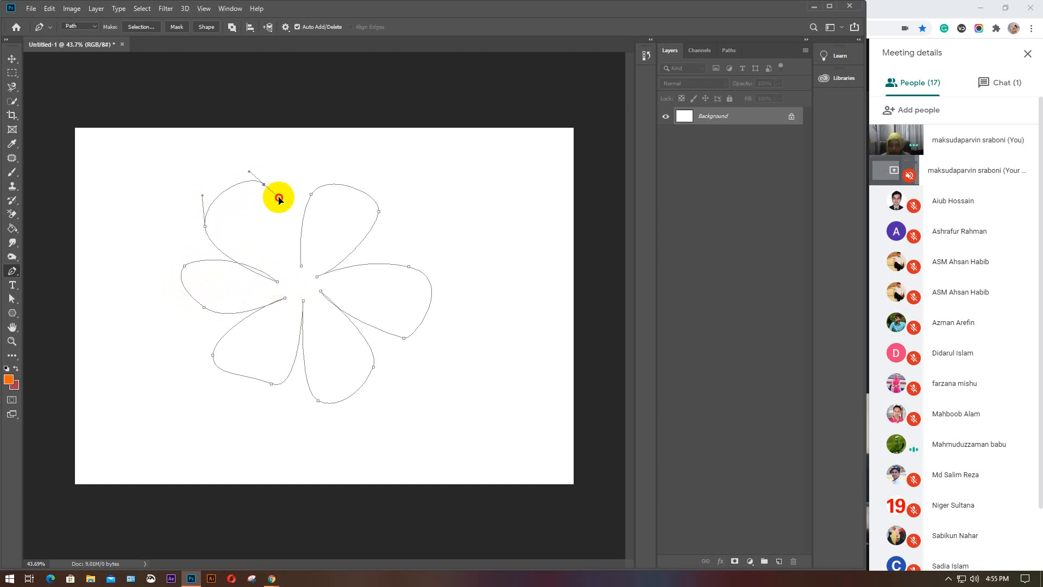
{"action": "left_click", "coordinate": [302, 266]}
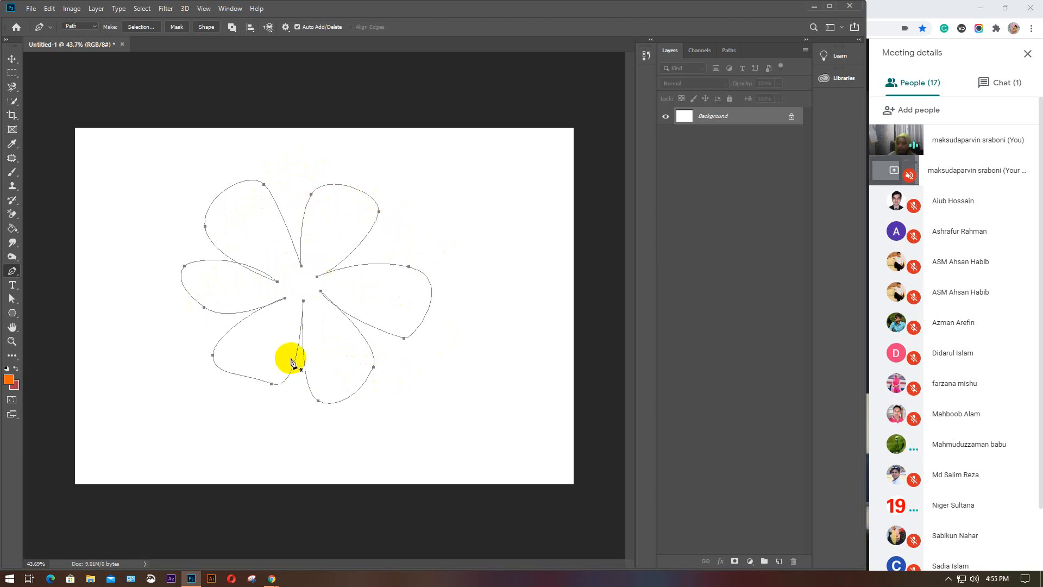
Step: Add an anchor point to the outer tip of each of the six petals with the Add Anchor Point tool
{"action": "right_click", "coordinate": [11, 274]}
{"action": "left_click", "coordinate": [50, 268]}
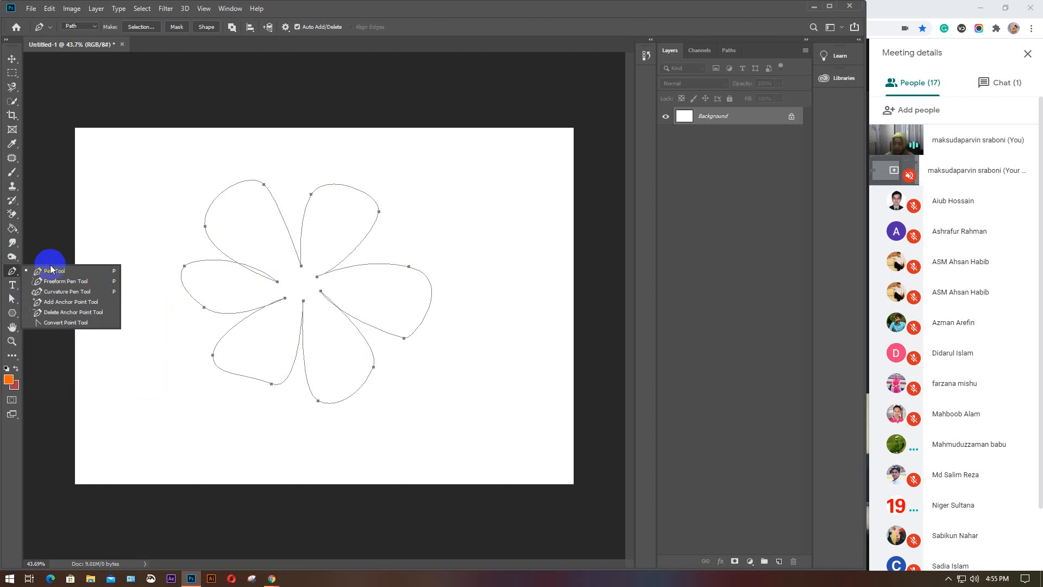
{"action": "left_click", "coordinate": [57, 301]}
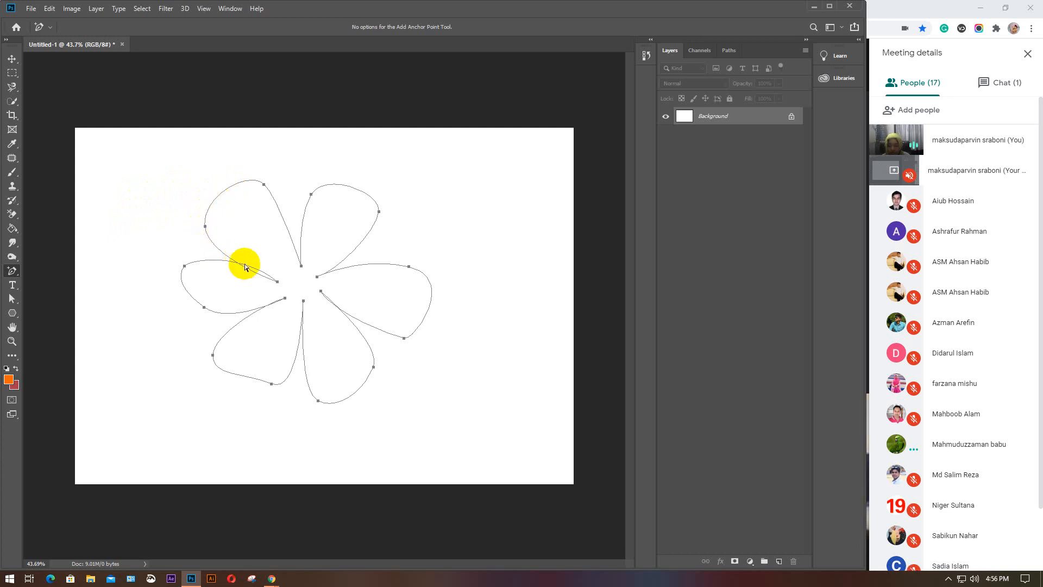
{"action": "left_click", "coordinate": [224, 191]}
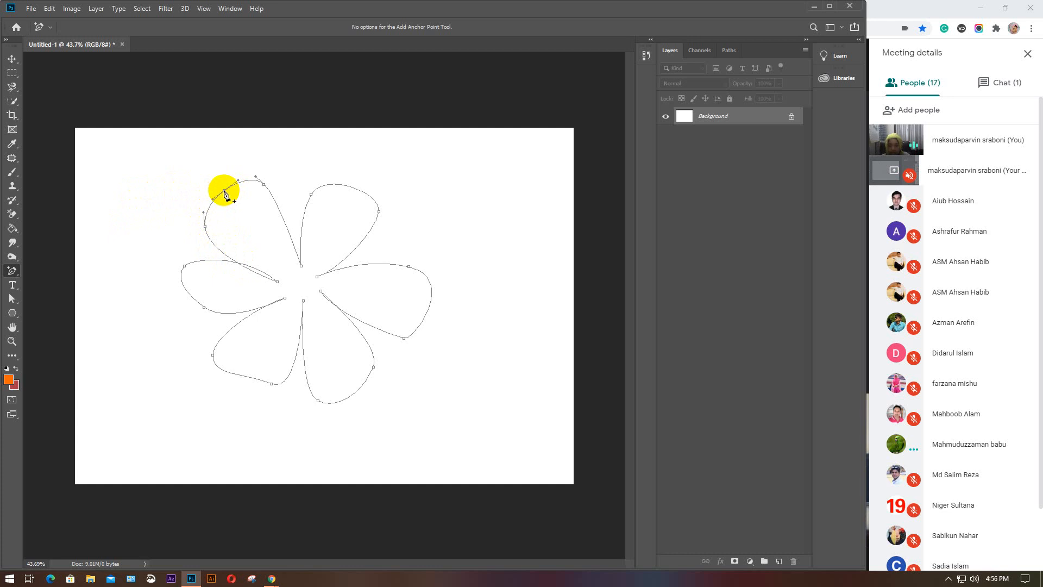
{"action": "left_click", "coordinate": [350, 187]}
{"action": "left_click", "coordinate": [429, 308]}
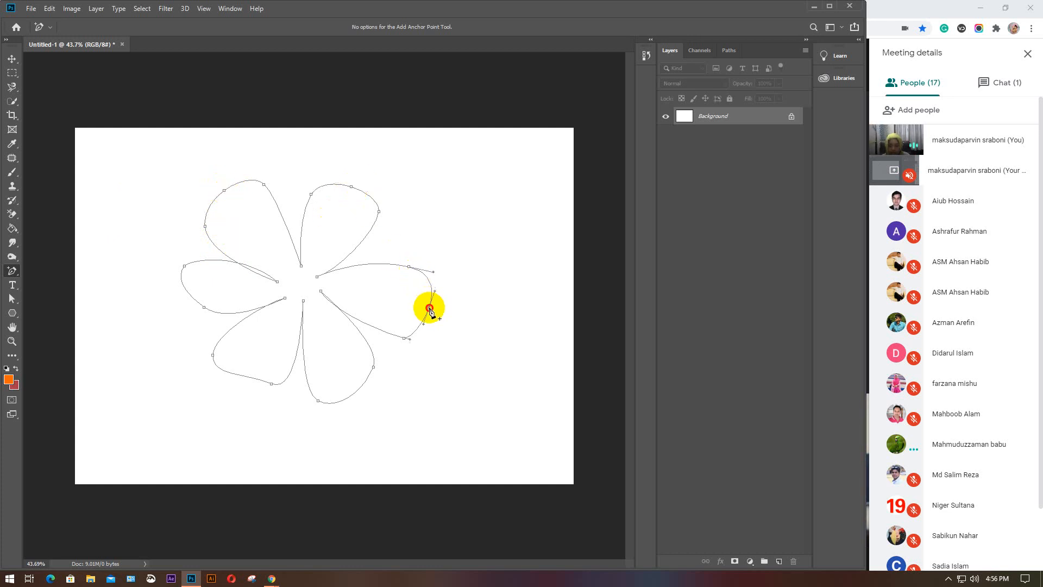
{"action": "left_click", "coordinate": [352, 395]}
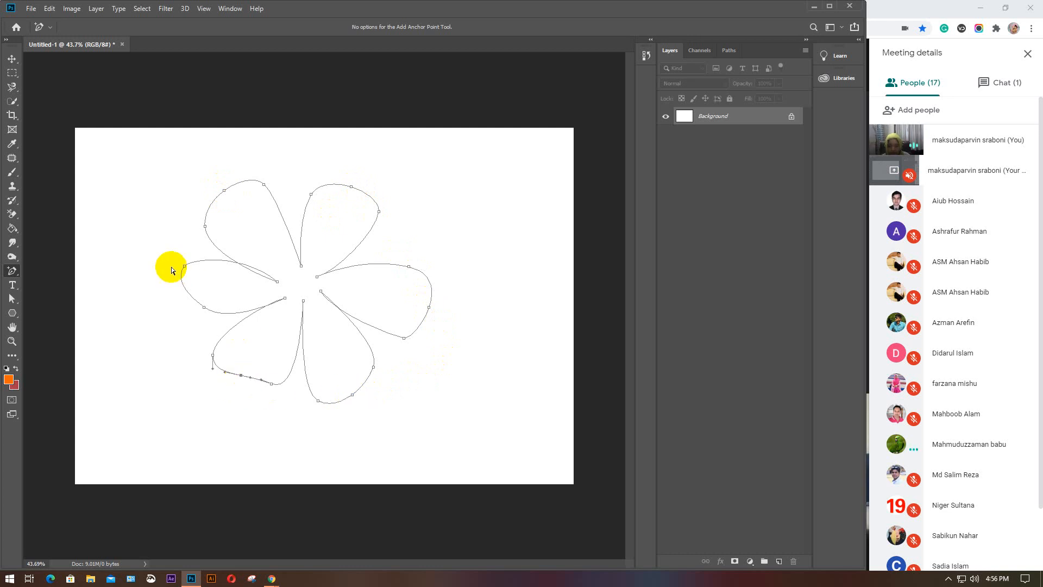
{"action": "left_click", "coordinate": [185, 289]}
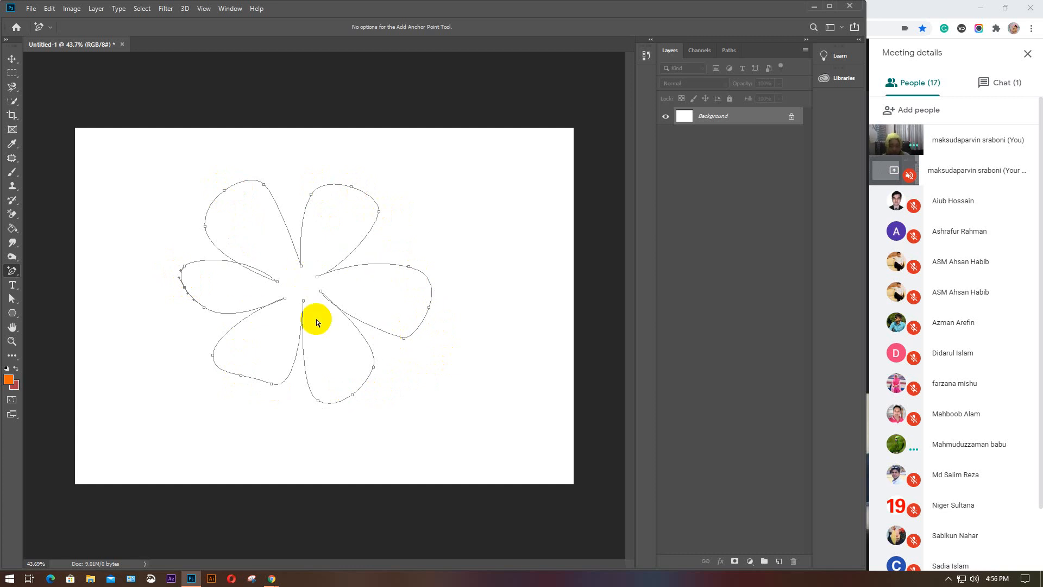
Step: Add further anchor points along the inner sides of the petals all around the flower path
{"action": "left_click", "coordinate": [376, 264]}
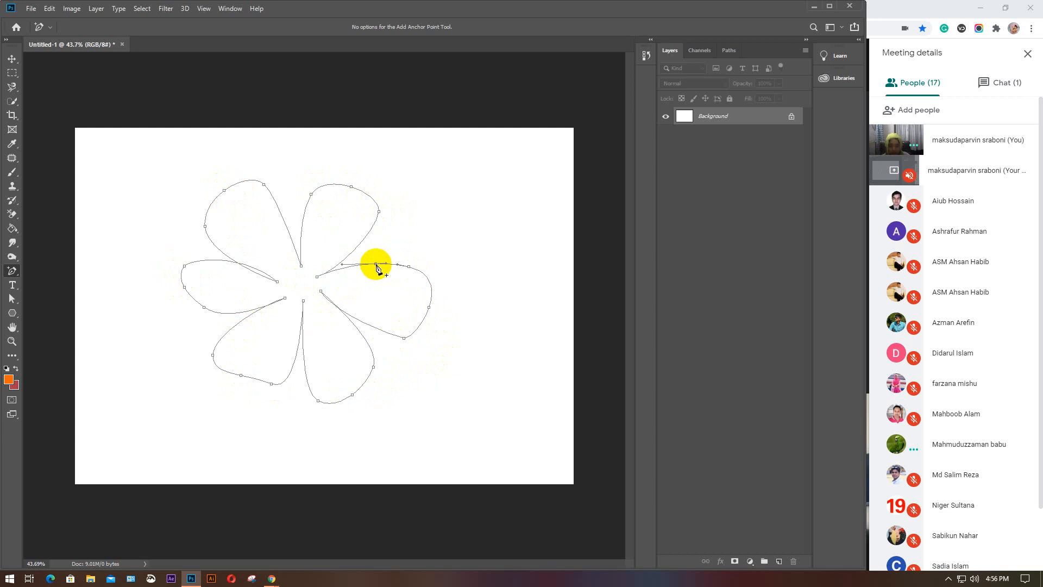
{"action": "left_click", "coordinate": [368, 324]}
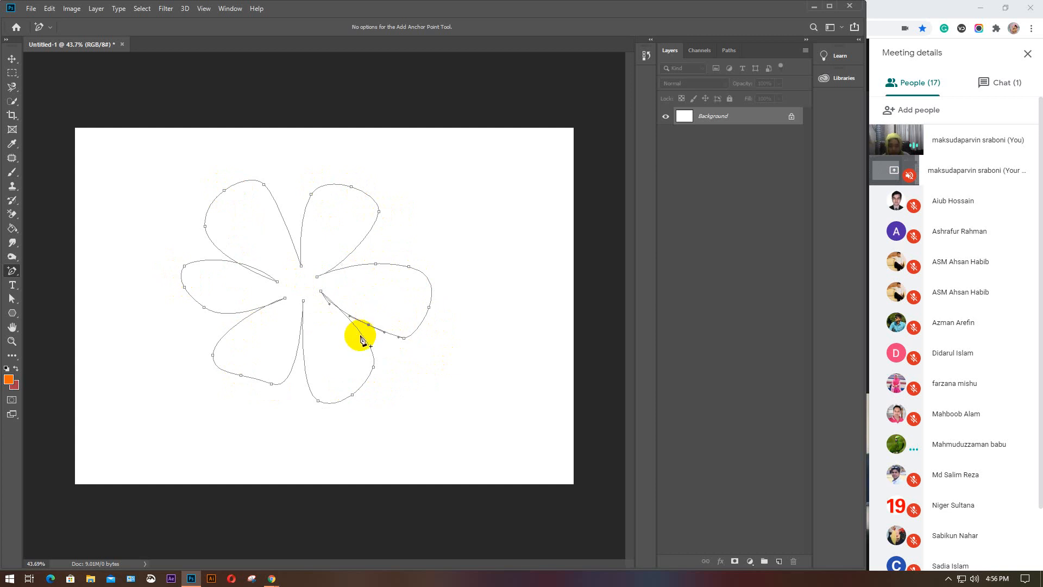
{"action": "left_click", "coordinate": [360, 332]}
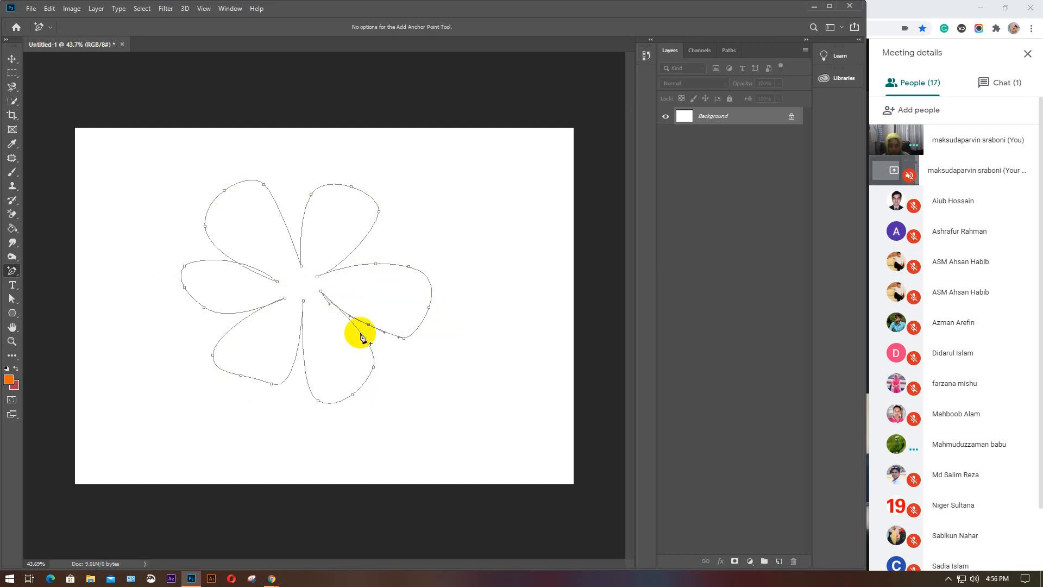
{"action": "left_click", "coordinate": [296, 363]}
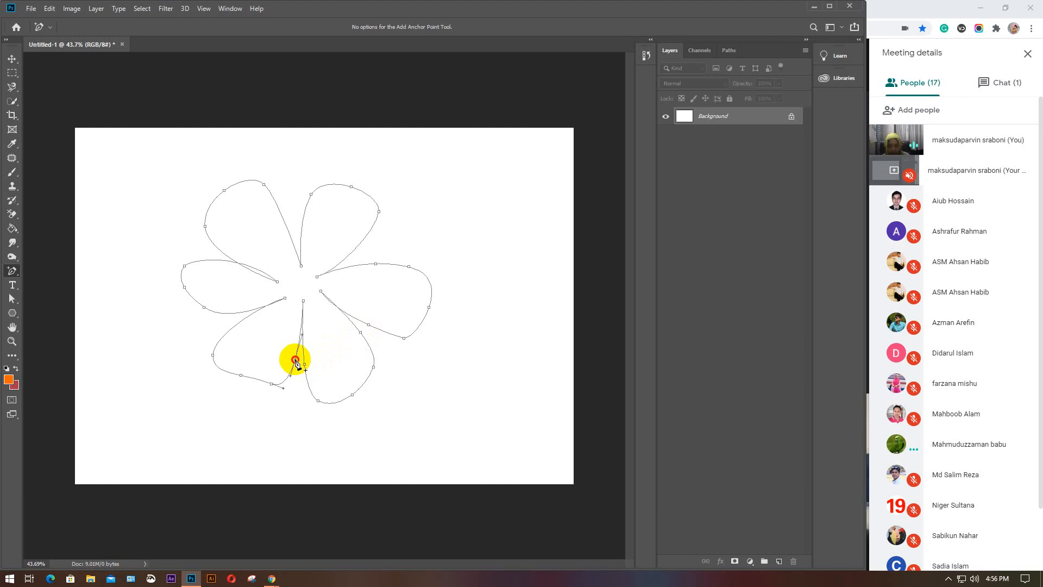
{"action": "left_click", "coordinate": [237, 323]}
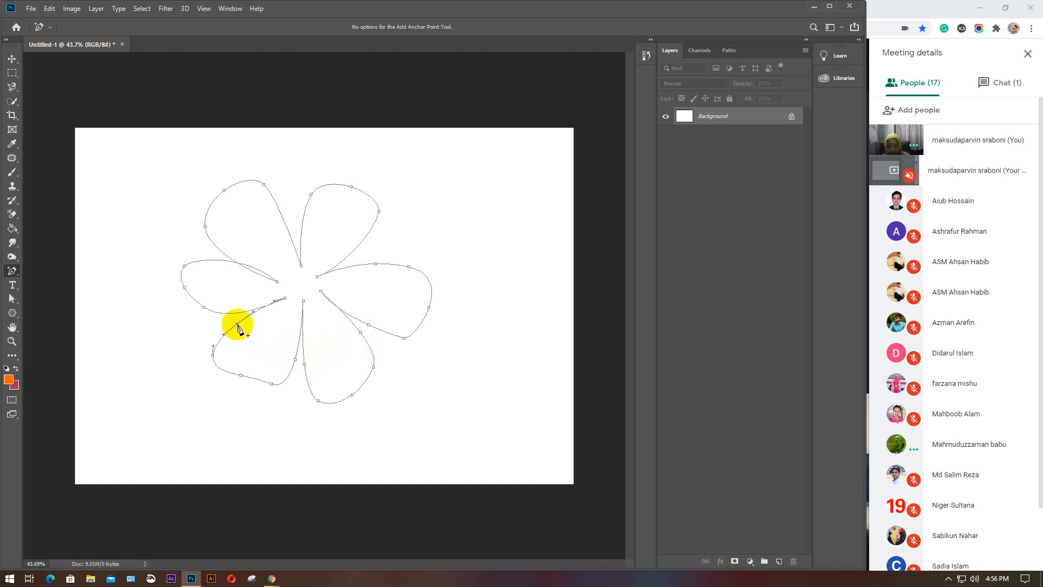
{"action": "left_click", "coordinate": [223, 252]}
{"action": "left_click", "coordinate": [283, 219]}
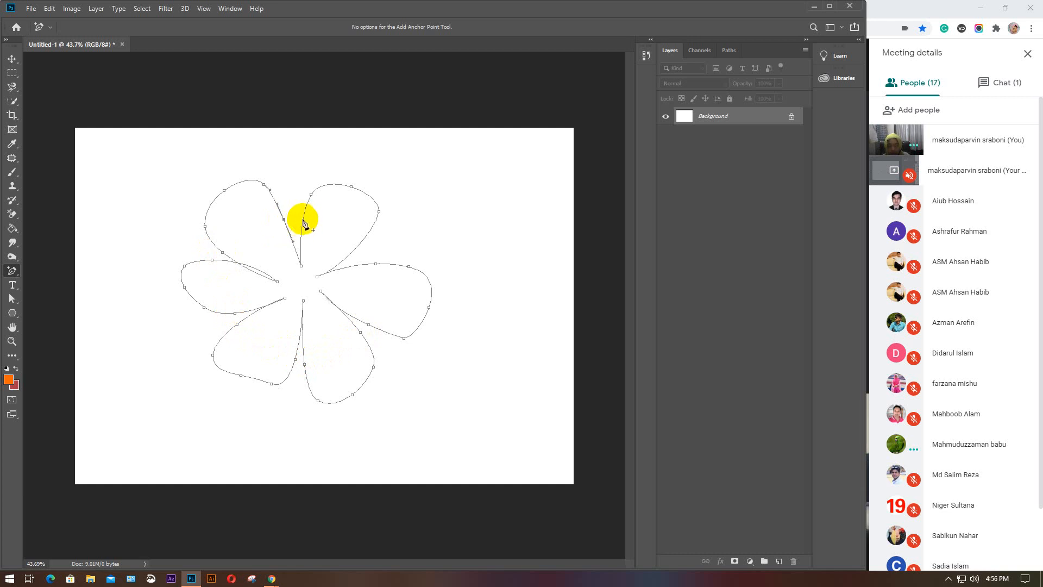
{"action": "left_click", "coordinate": [302, 219]}
{"action": "left_click", "coordinate": [361, 243]}
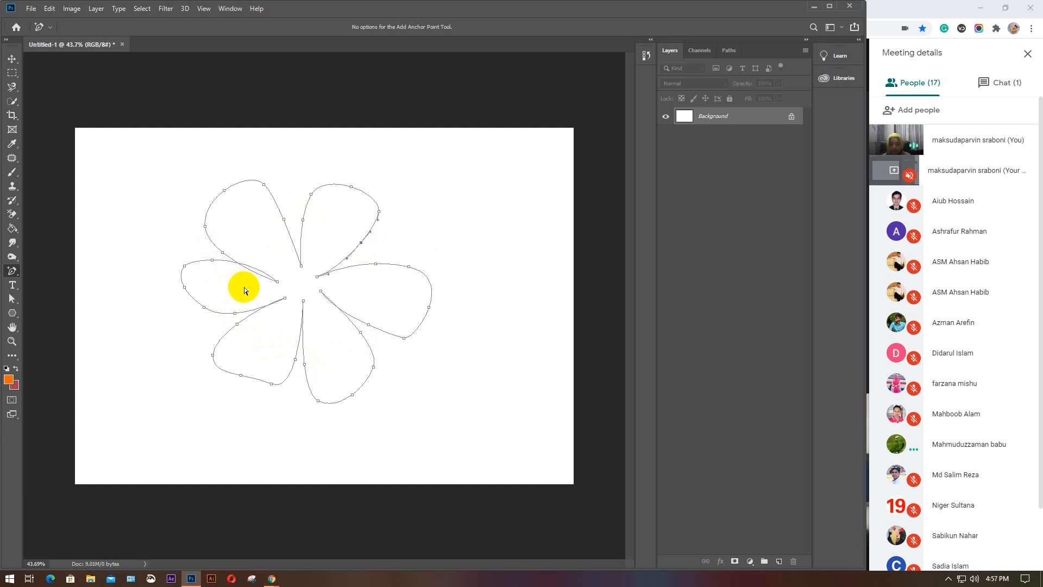
{"action": "left_click", "coordinate": [183, 284]}
Step: Delete the extra anchor points along the inner sides of all six petals with the Delete Anchor Point tool
{"action": "left_click", "coordinate": [12, 270]}
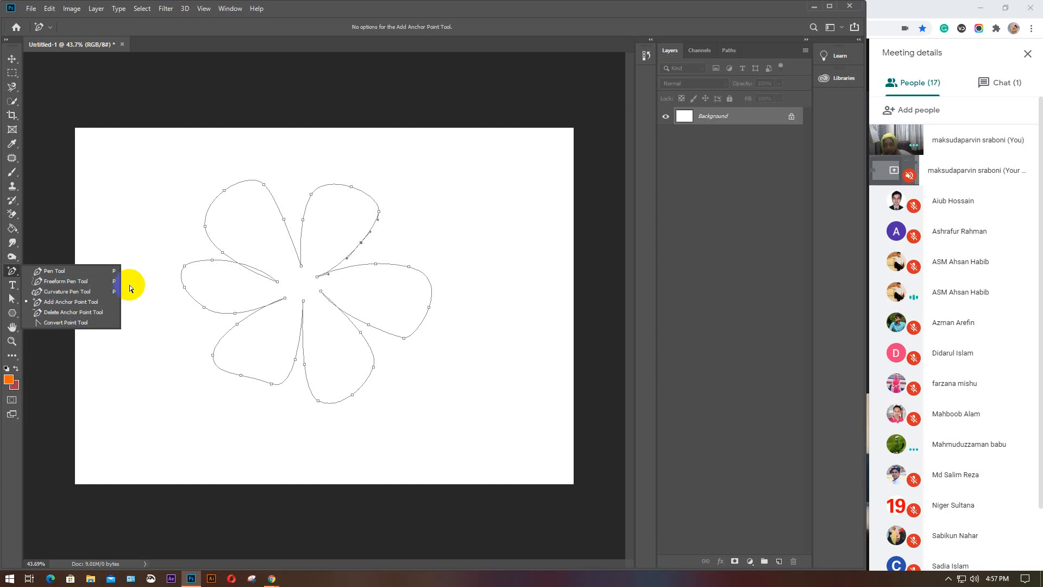
{"action": "left_click", "coordinate": [52, 310]}
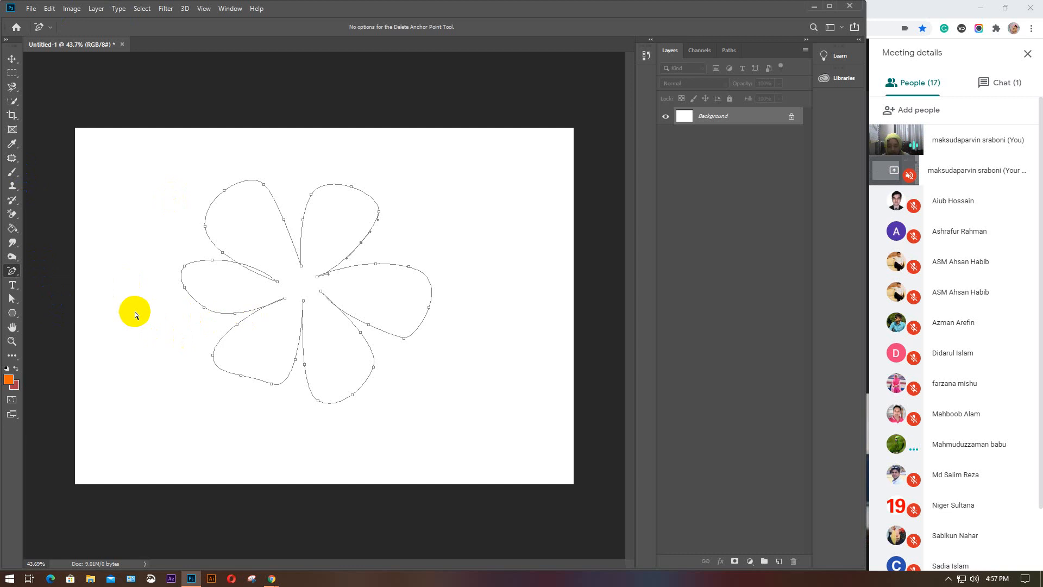
{"action": "left_click", "coordinate": [284, 221]}
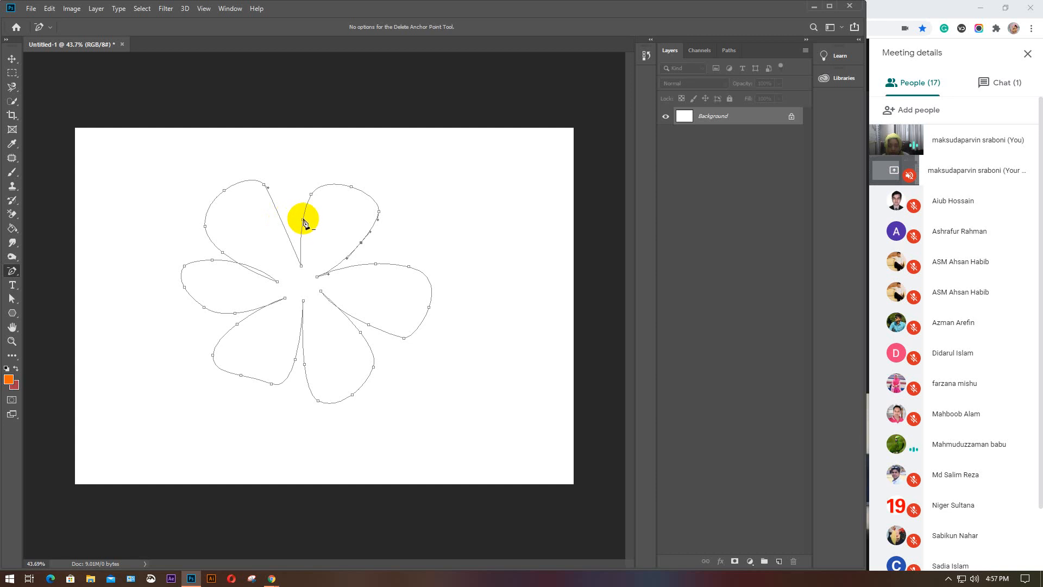
{"action": "left_click", "coordinate": [302, 219]}
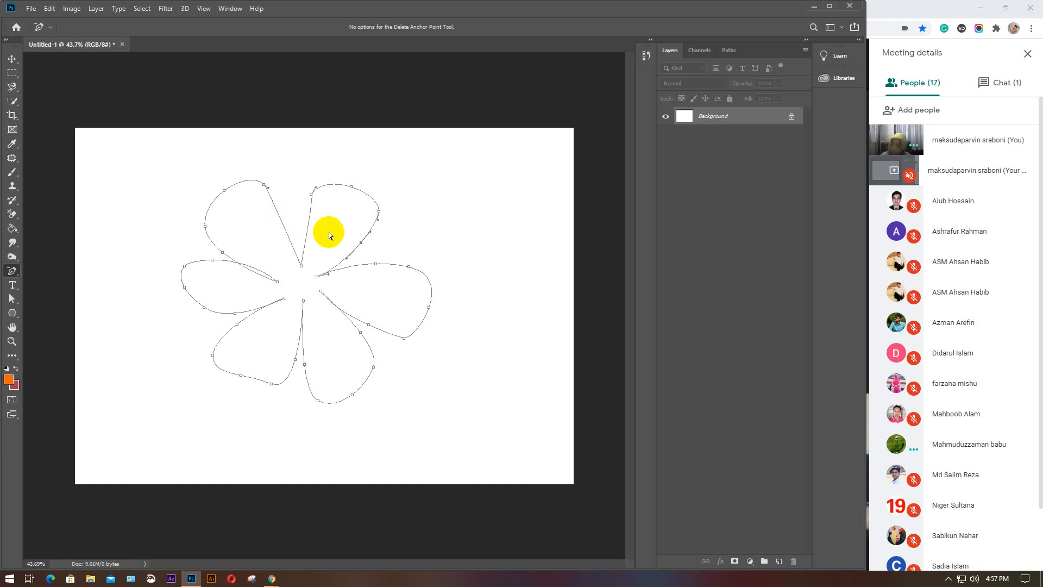
{"action": "left_click", "coordinate": [370, 232]}
{"action": "left_click", "coordinate": [375, 265]}
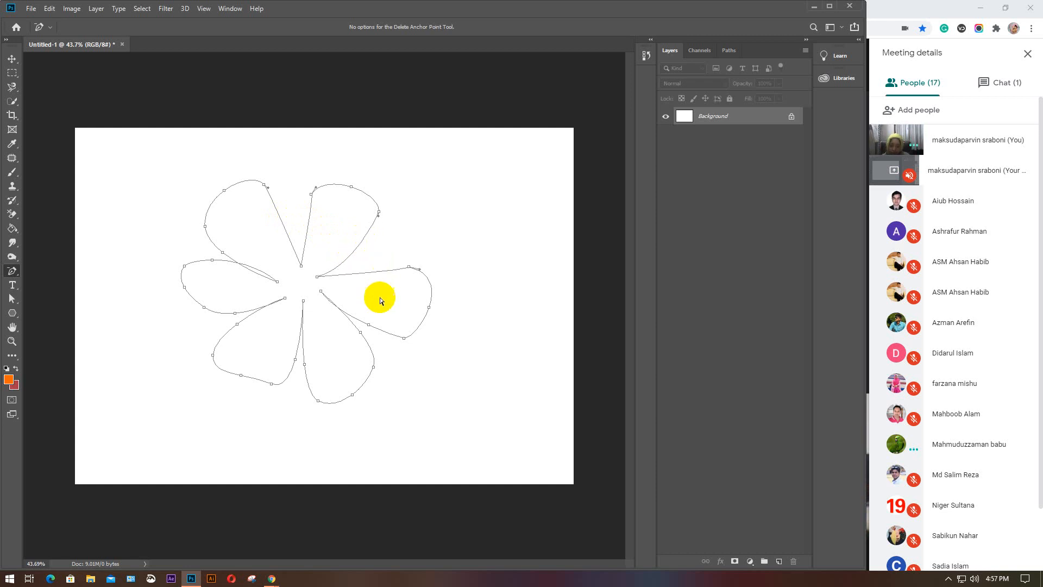
{"action": "left_click", "coordinate": [359, 332]}
{"action": "left_click", "coordinate": [304, 364]}
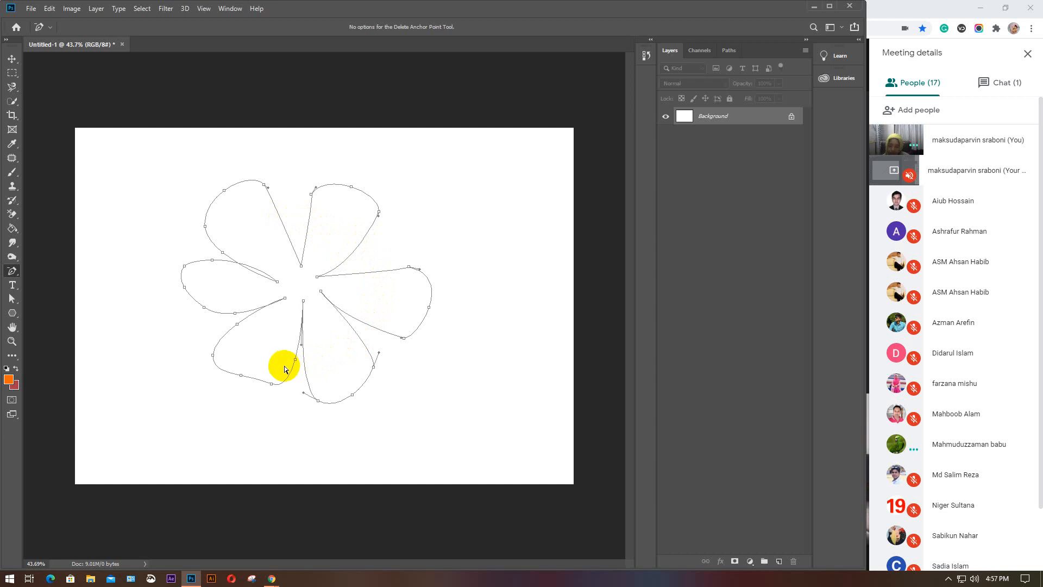
{"action": "left_click", "coordinate": [293, 362]}
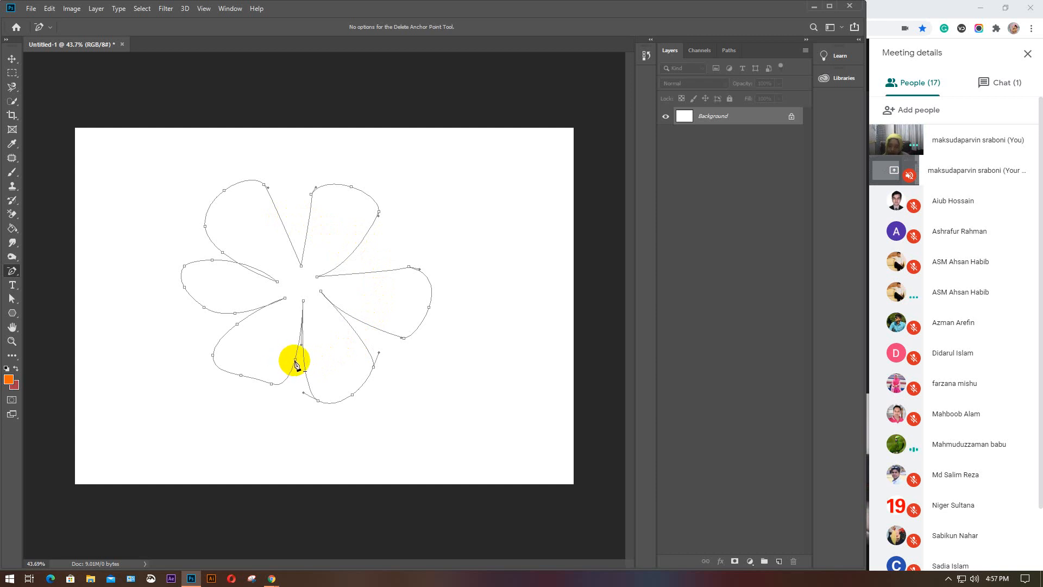
{"action": "left_click", "coordinate": [236, 326]}
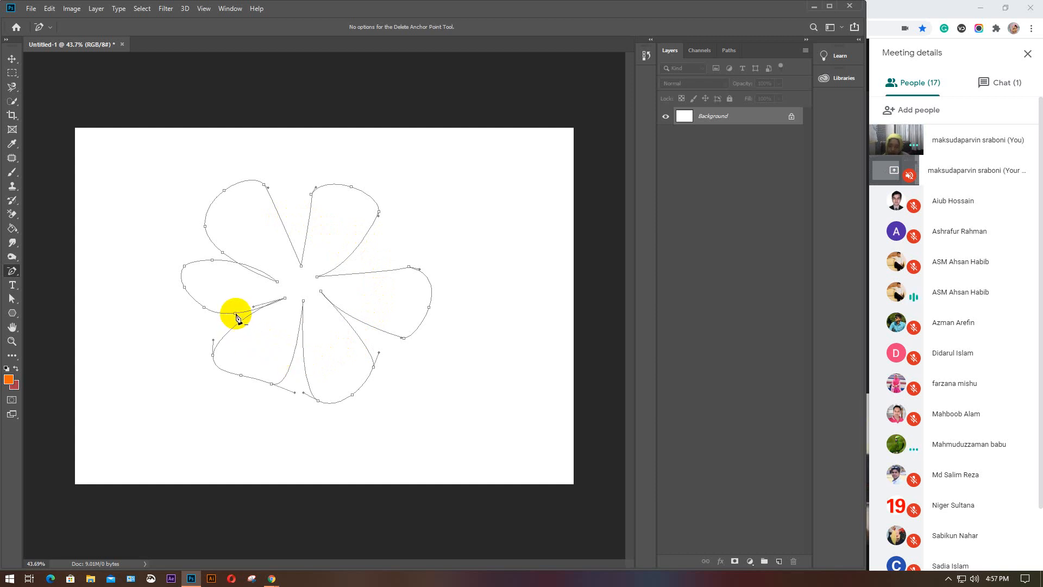
{"action": "left_click", "coordinate": [212, 260]}
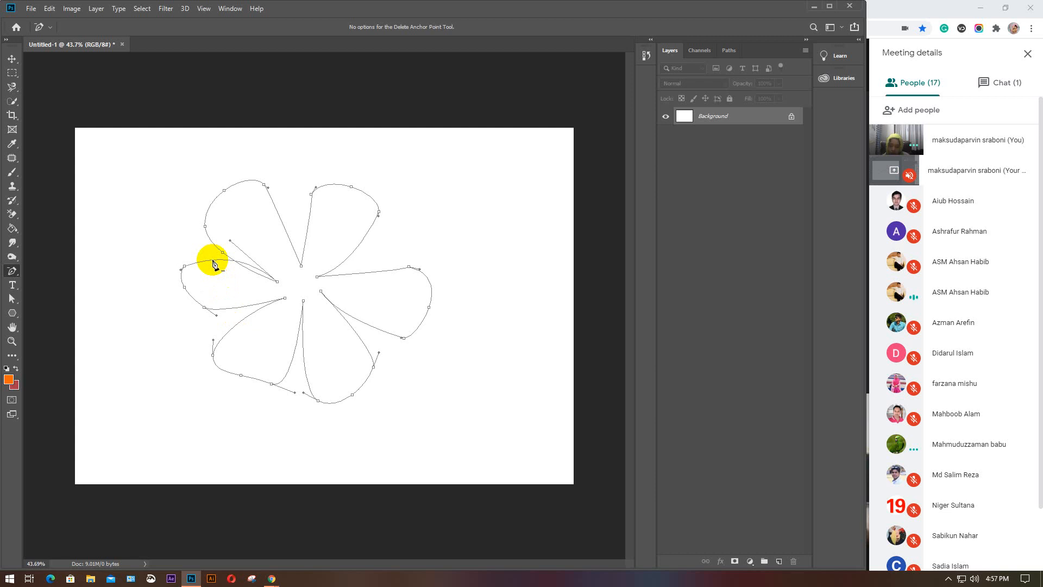
{"action": "left_click", "coordinate": [222, 254]}
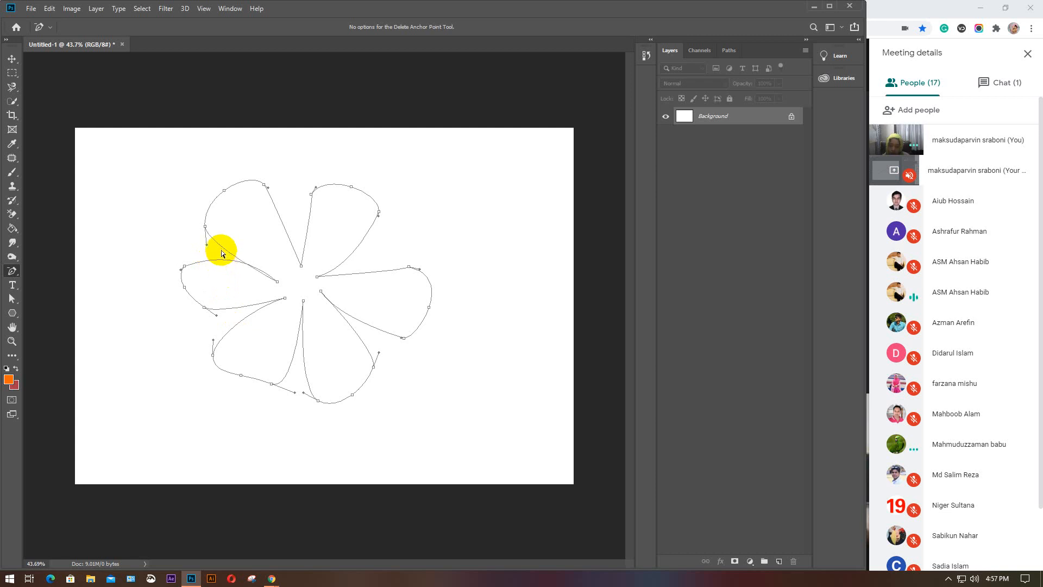
Step: With the Freeform Pen tool, add an anchor point on the upper-right petal's inner side, and delete and re-add the tip points of that petal and the right petal
{"action": "right_click", "coordinate": [7, 272]}
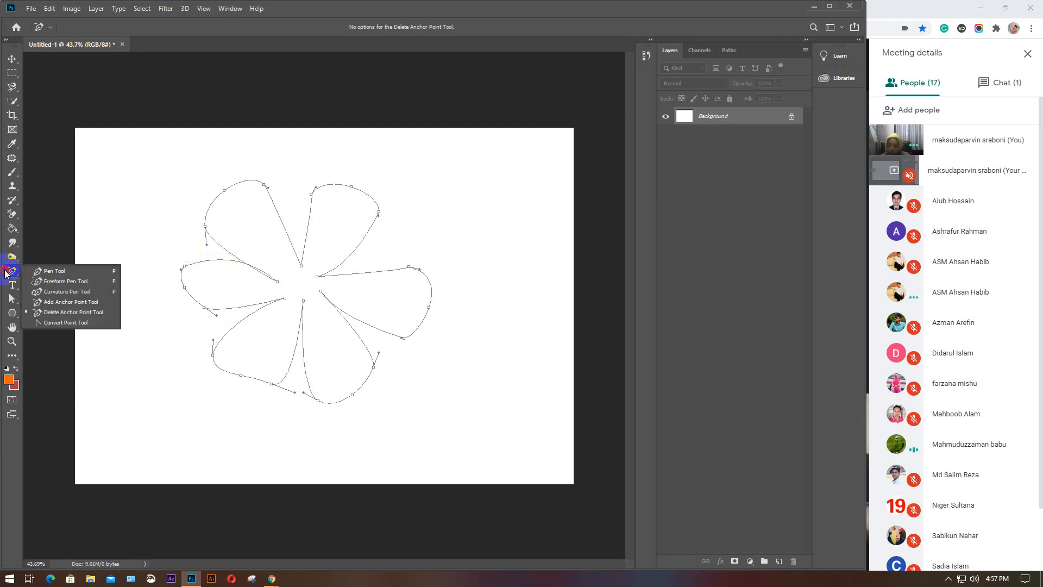
{"action": "left_click", "coordinate": [62, 283]}
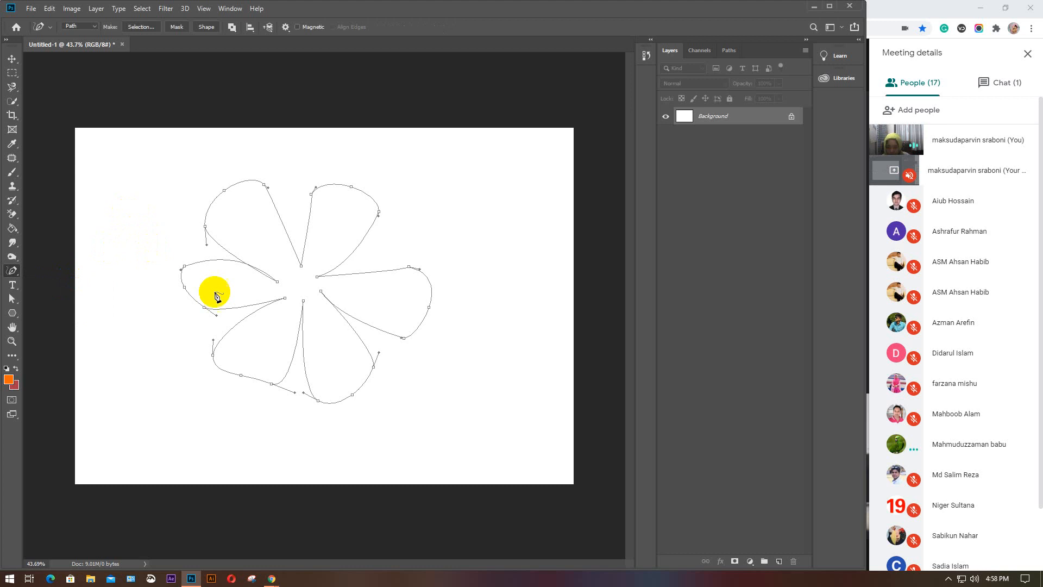
{"action": "left_click", "coordinate": [360, 244]}
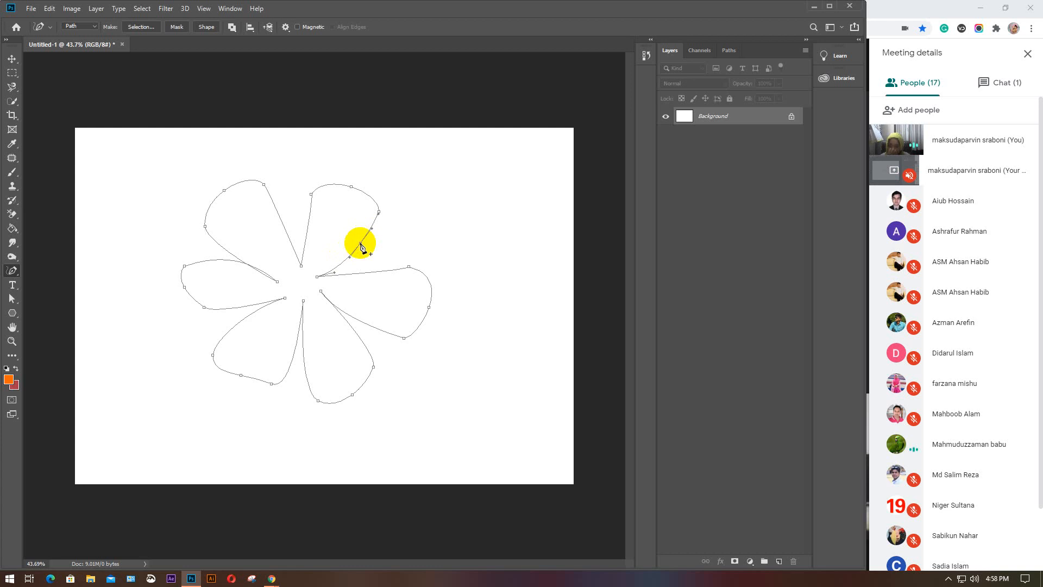
{"action": "left_click", "coordinate": [351, 190]}
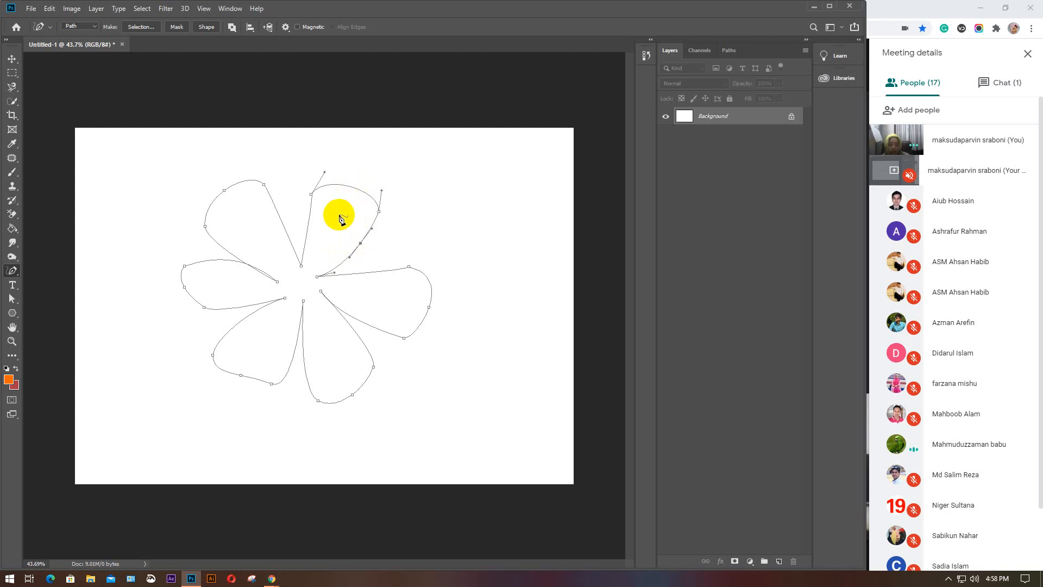
{"action": "left_click", "coordinate": [349, 187]}
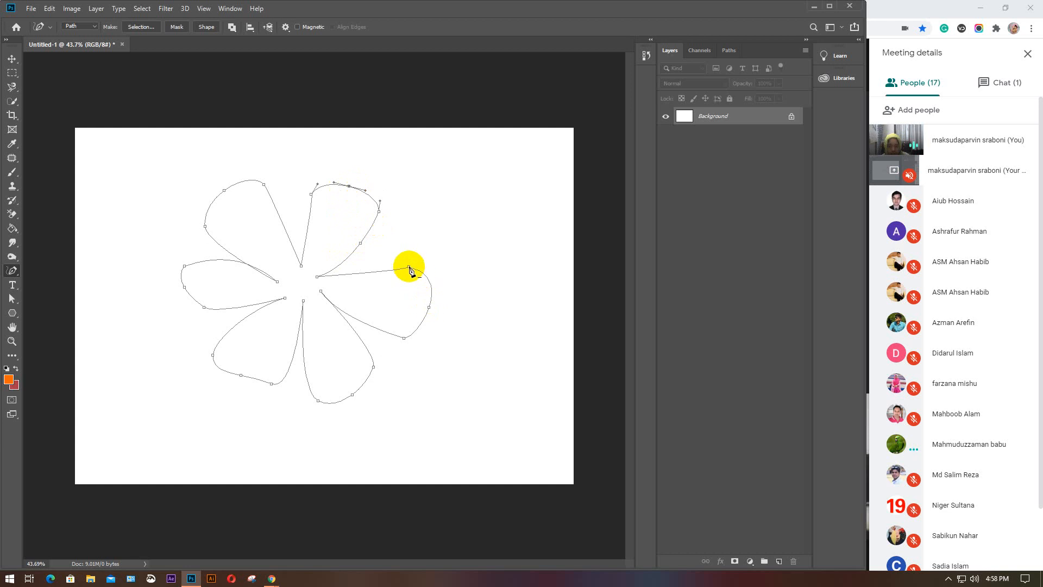
{"action": "left_click", "coordinate": [429, 307]}
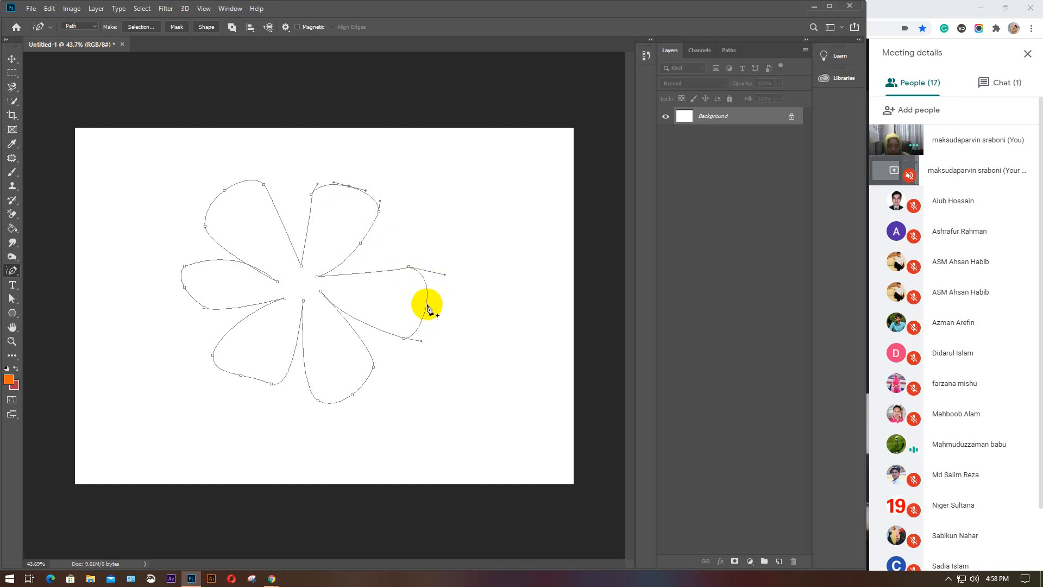
{"action": "left_click", "coordinate": [427, 308]}
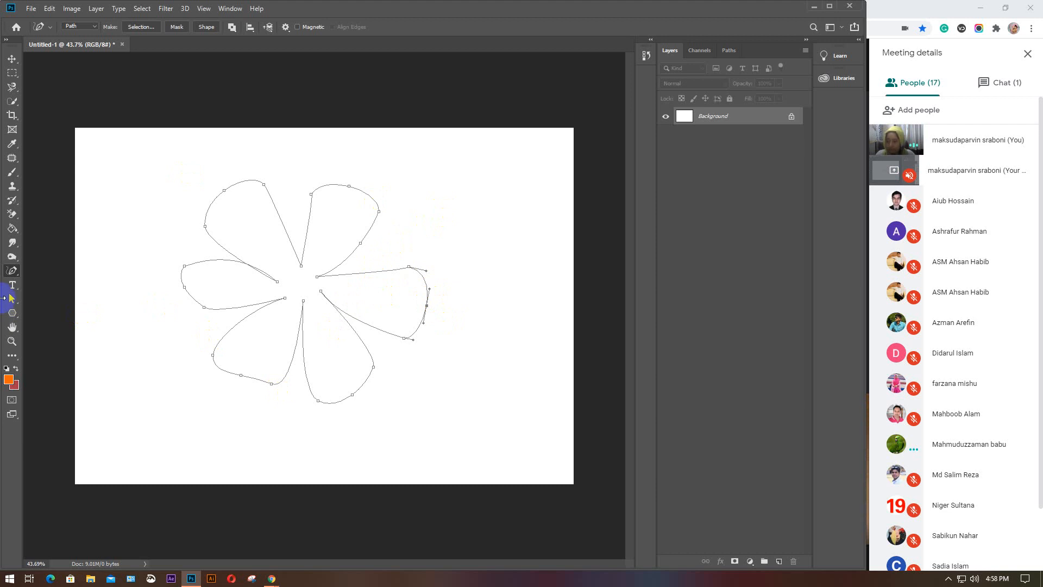
Step: Bend the lower-left petal's outer edge into a wave by pulling handles from its tip point with the Convert Point tool
{"action": "right_click", "coordinate": [12, 271]}
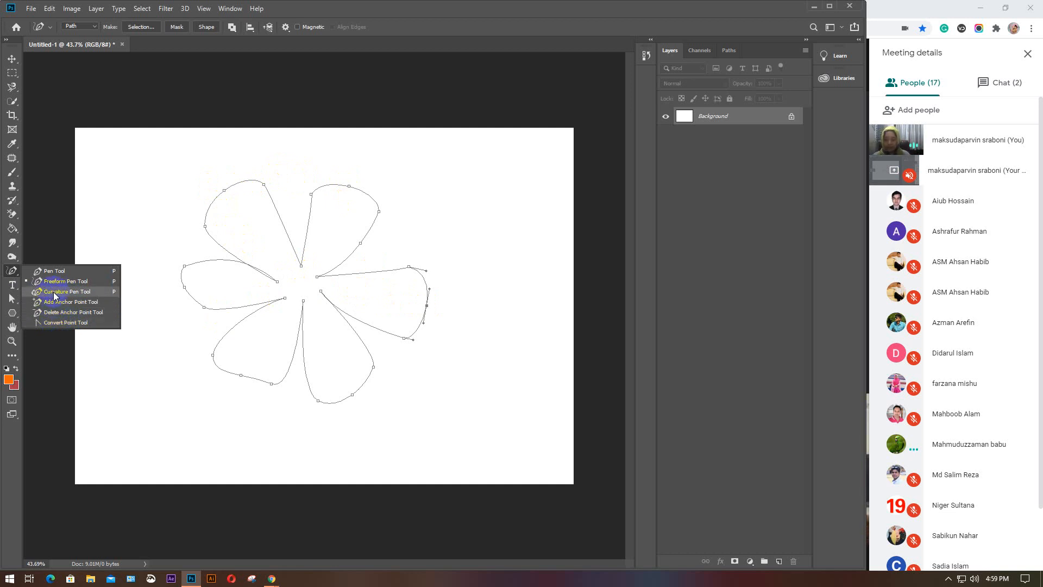
{"action": "left_click", "coordinate": [58, 323]}
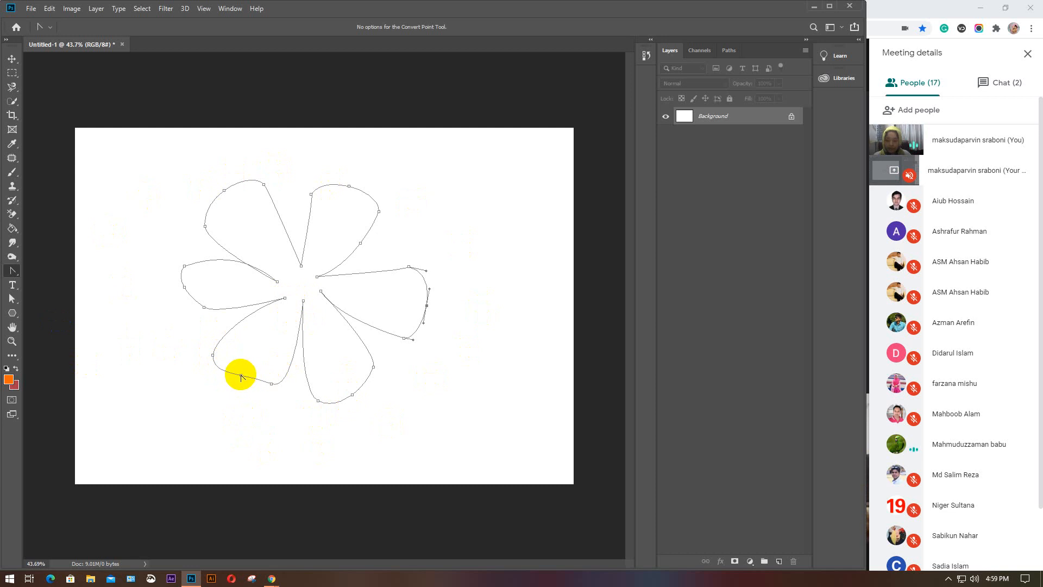
{"action": "mouse_move", "coordinate": [241, 376]}
{"action": "left_mouse_down"}
{"action": "mouse_move", "coordinate": [247, 333]}
{"action": "mouse_move", "coordinate": [228, 373]}
{"action": "mouse_move", "coordinate": [235, 360]}
{"action": "mouse_move", "coordinate": [243, 378]}
{"action": "left_mouse_up"}
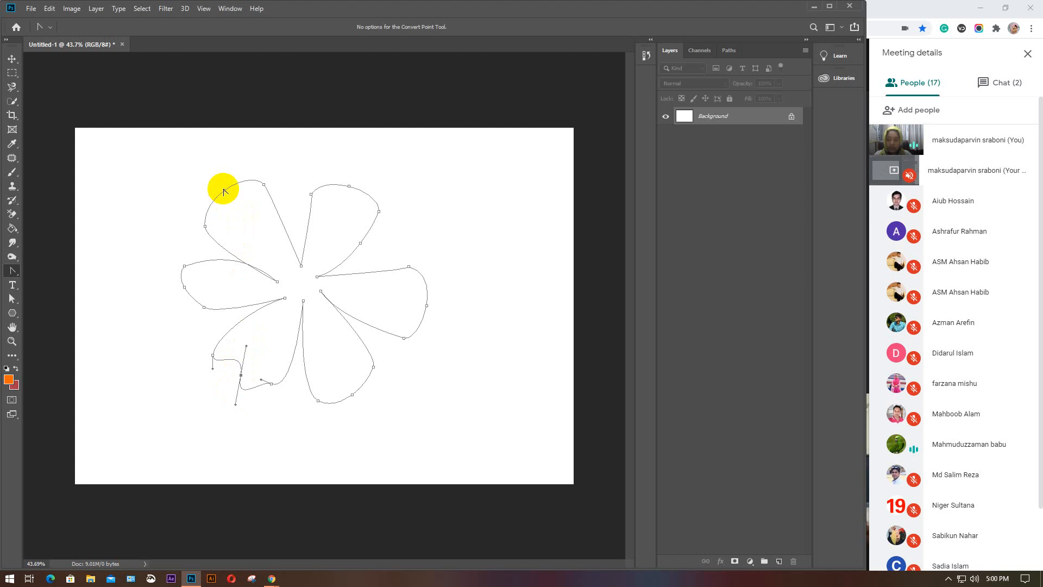
Step: Pull direction handles out of the upper-left petal's tip point and swing each one separately to reshape the tip
{"action": "left_click_drag", "start_coordinate": [224, 190], "coordinate": [248, 215]}
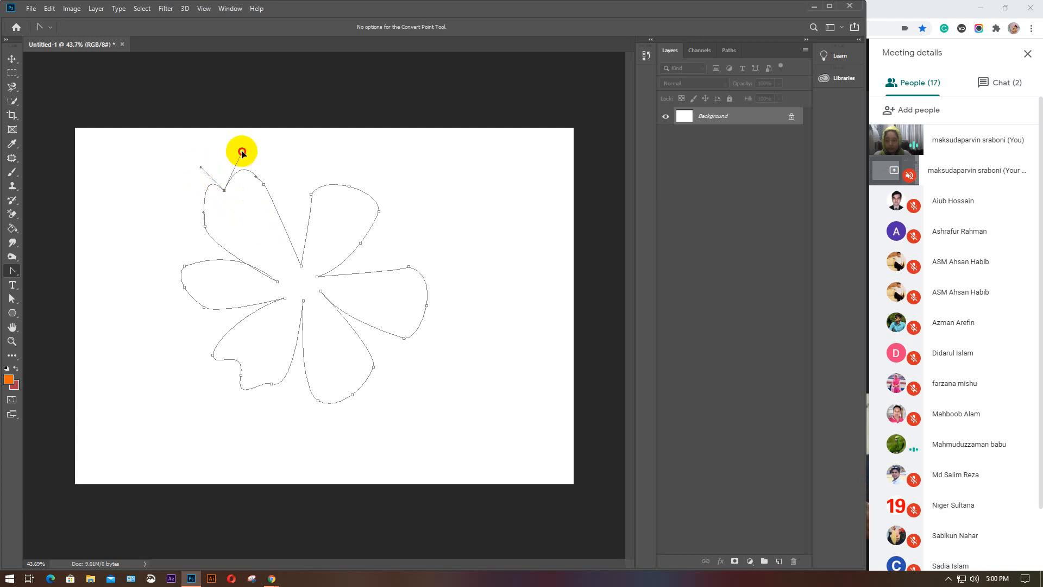
{"action": "left_click_drag", "start_coordinate": [262, 230], "coordinate": [235, 155]}
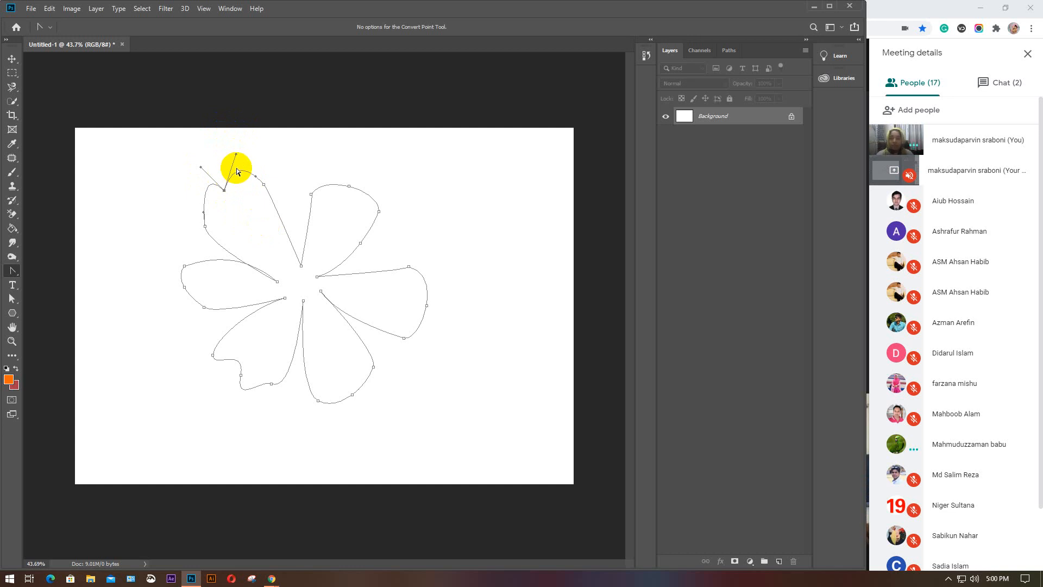
{"action": "left_click_drag", "start_coordinate": [236, 156], "coordinate": [257, 223]}
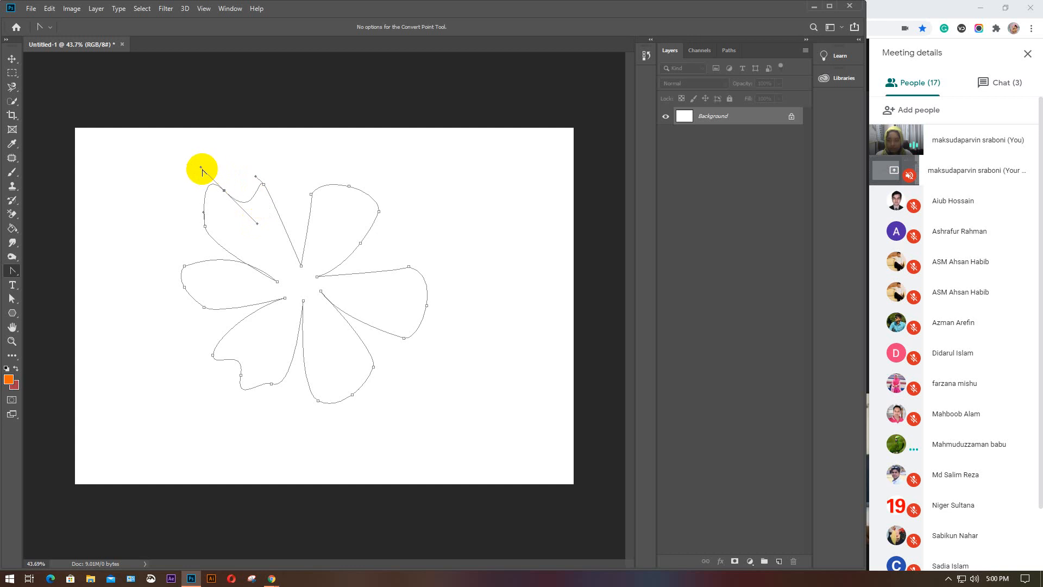
{"action": "left_click_drag", "start_coordinate": [200, 167], "coordinate": [137, 178]}
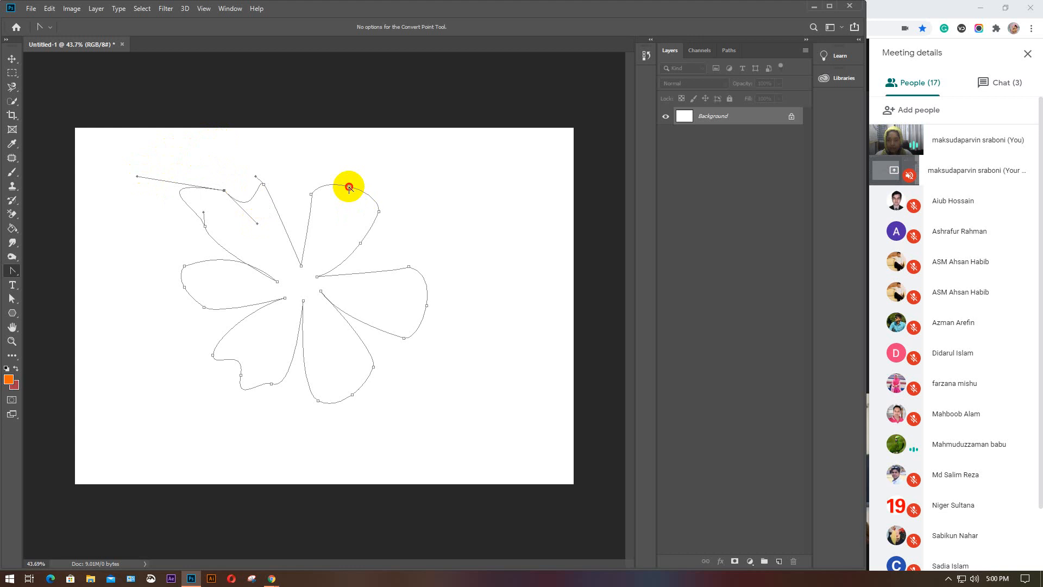
Step: Shape the upper-right petal's tip into a two-lobed notch by adjusting the direction handles of its tip and neighbouring side points
{"action": "left_click_drag", "start_coordinate": [348, 186], "coordinate": [378, 174]}
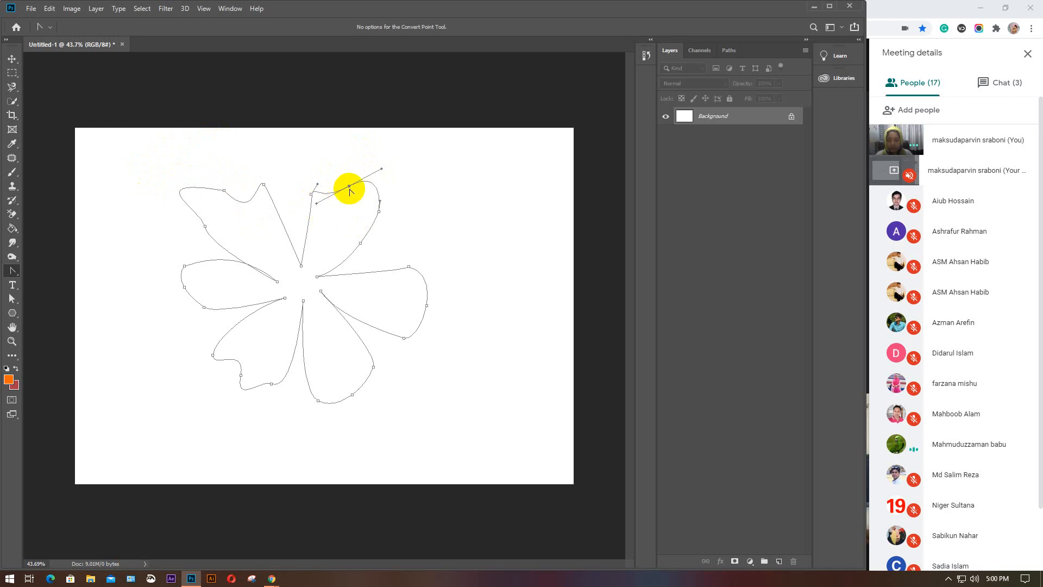
{"action": "left_click_drag", "start_coordinate": [350, 188], "coordinate": [374, 150]}
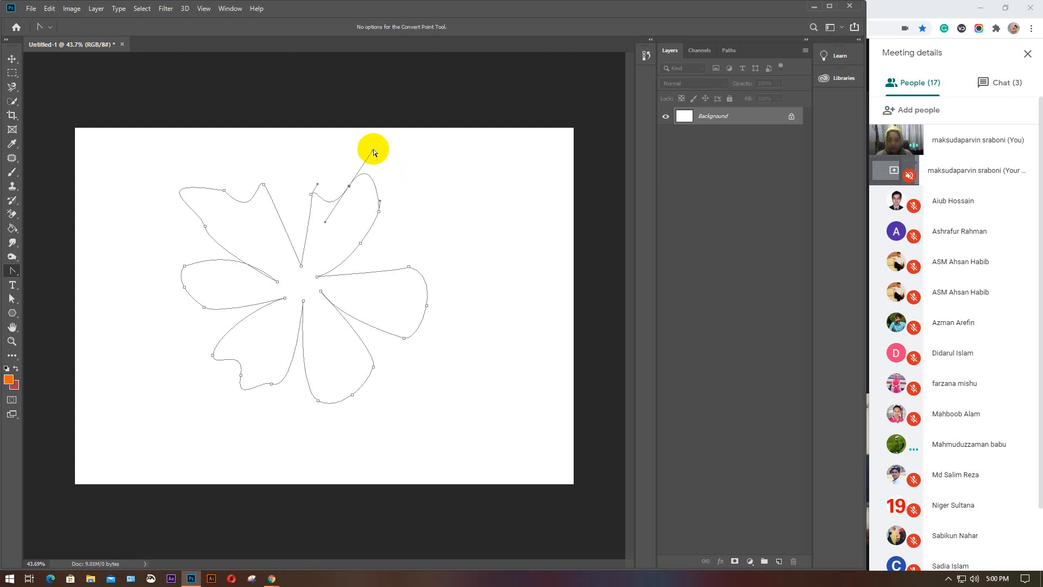
{"action": "left_click_drag", "start_coordinate": [325, 223], "coordinate": [286, 143]}
{"action": "left_click_drag", "start_coordinate": [369, 142], "coordinate": [374, 119]}
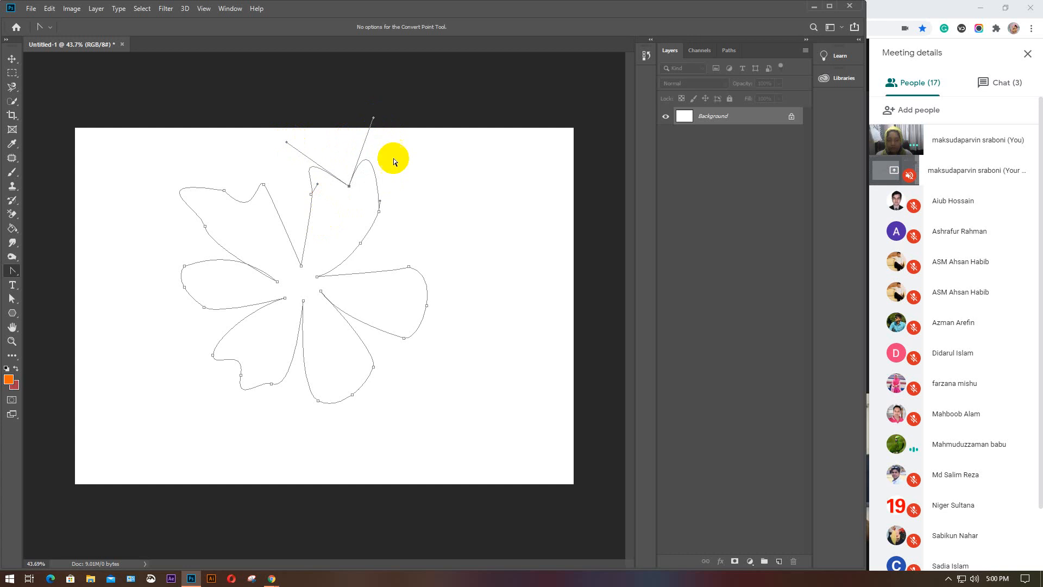
{"action": "left_click_drag", "start_coordinate": [380, 201], "coordinate": [394, 176]}
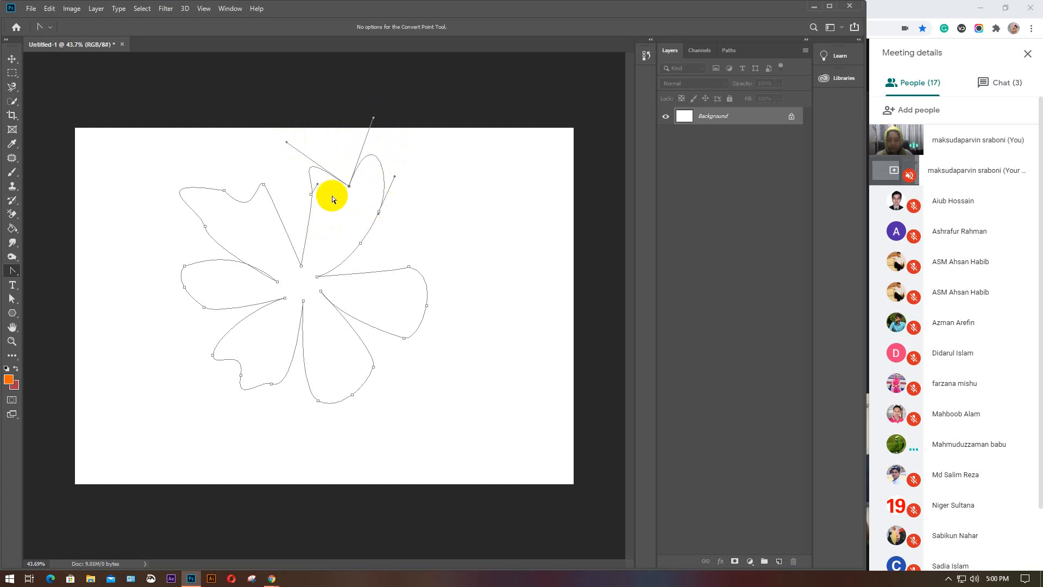
{"action": "mouse_move", "coordinate": [317, 184]}
{"action": "left_mouse_down"}
{"action": "mouse_move", "coordinate": [317, 175]}
{"action": "mouse_move", "coordinate": [315, 187]}
{"action": "left_mouse_up"}
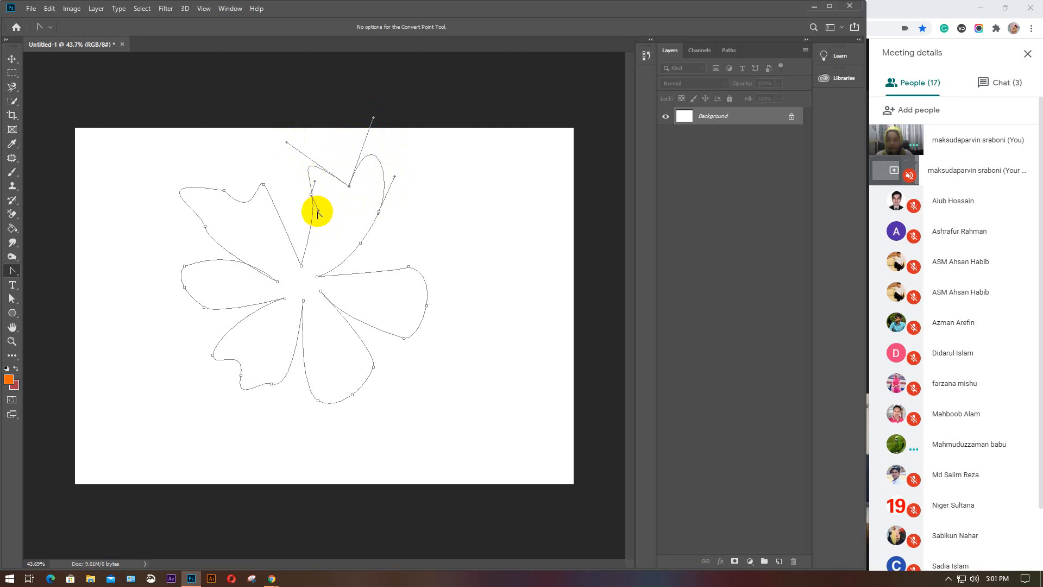
Step: Reset the upper-left petal's tip to a corner point and rework its handles and those of the side points into a notched, two-lobed edge
{"action": "left_click", "coordinate": [223, 191]}
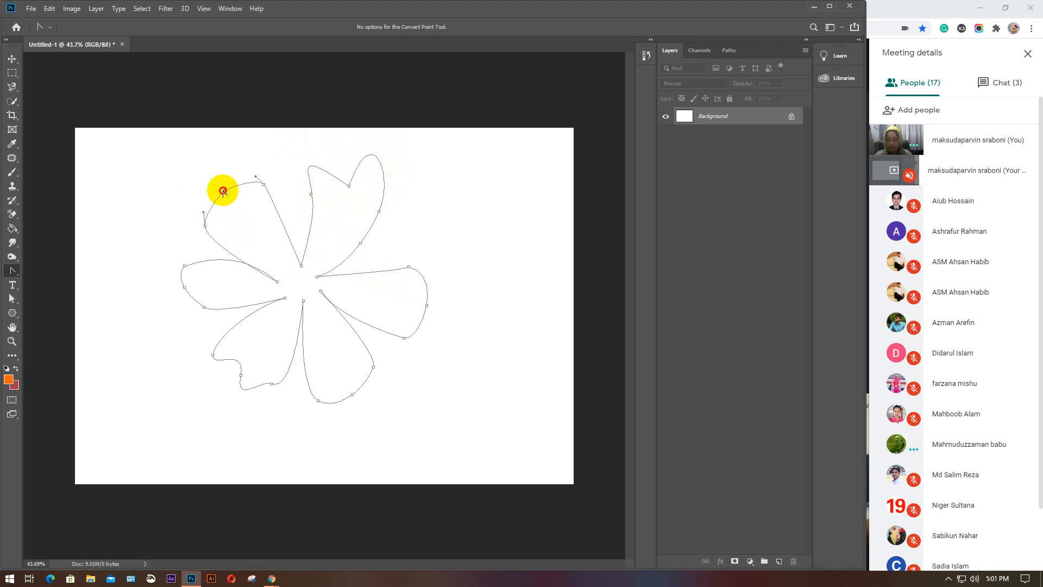
{"action": "left_click_drag", "start_coordinate": [223, 191], "coordinate": [267, 242]}
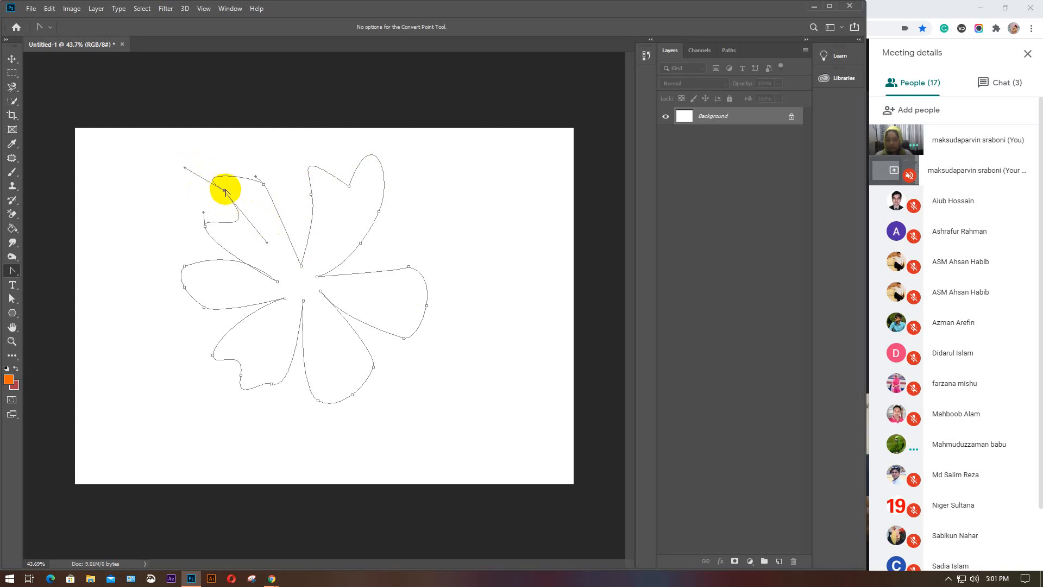
{"action": "left_click_drag", "start_coordinate": [223, 191], "coordinate": [260, 239]}
{"action": "left_click_drag", "start_coordinate": [189, 144], "coordinate": [160, 162]}
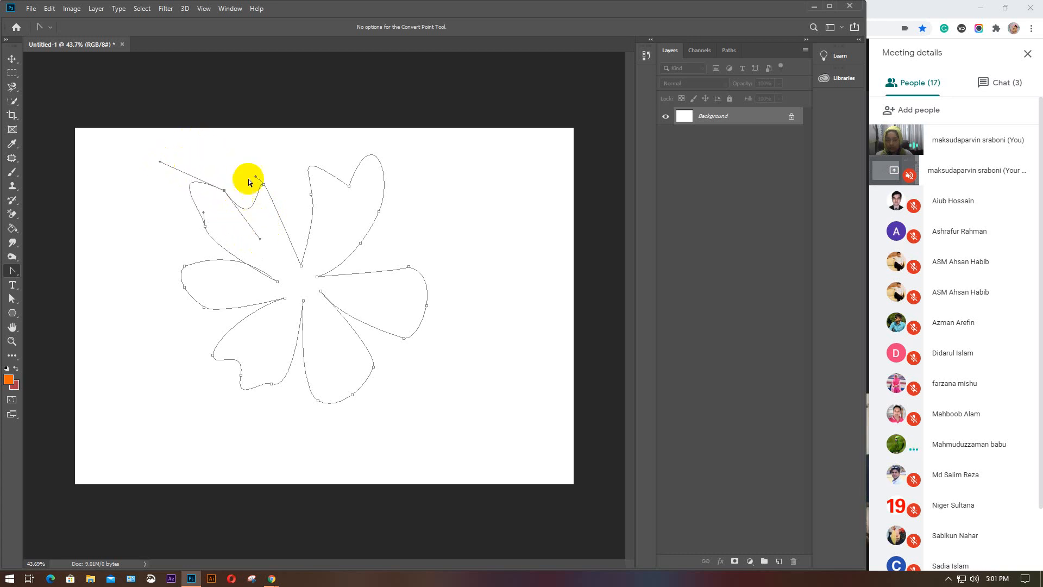
{"action": "left_click_drag", "start_coordinate": [256, 179], "coordinate": [216, 140]}
{"action": "left_click_drag", "start_coordinate": [268, 186], "coordinate": [285, 203]}
{"action": "left_click_drag", "start_coordinate": [259, 239], "coordinate": [189, 218]}
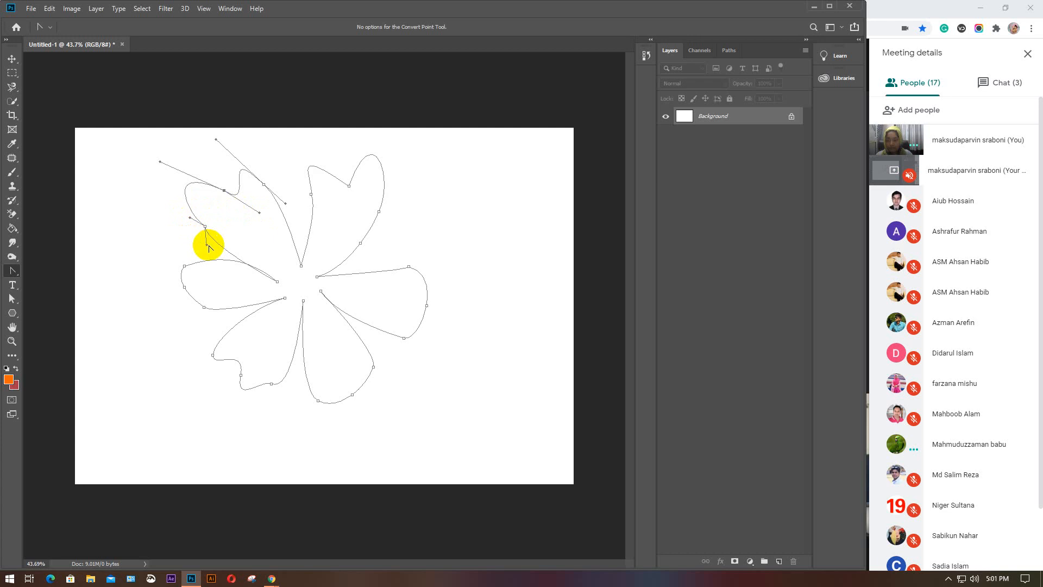
{"action": "left_click_drag", "start_coordinate": [207, 247], "coordinate": [222, 244]}
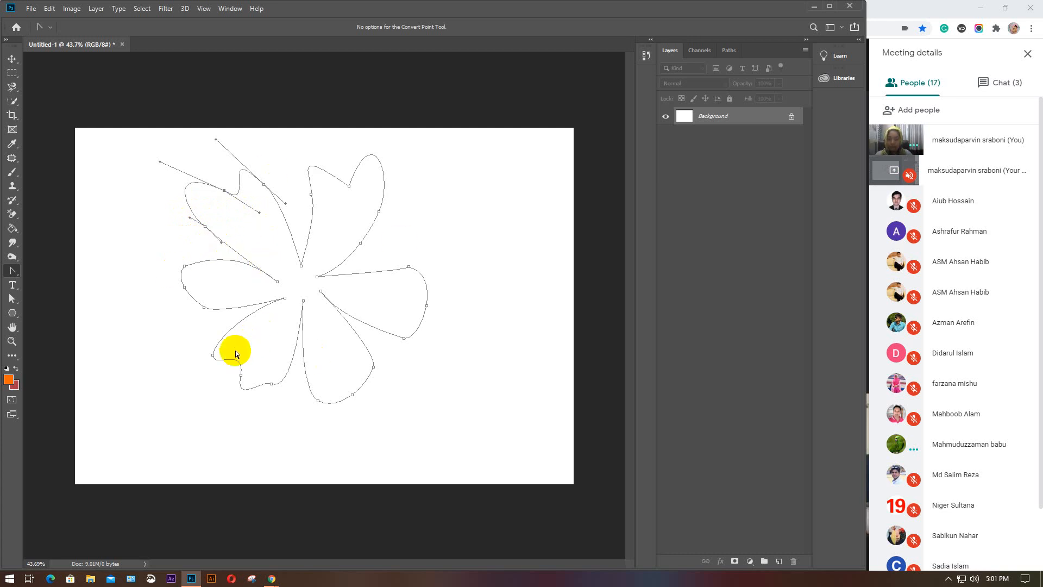
Step: Notch the left petal's outer end by pulling direction handles from its tip and two side points with the Convert Point tool
{"action": "left_click_drag", "start_coordinate": [185, 289], "coordinate": [173, 316]}
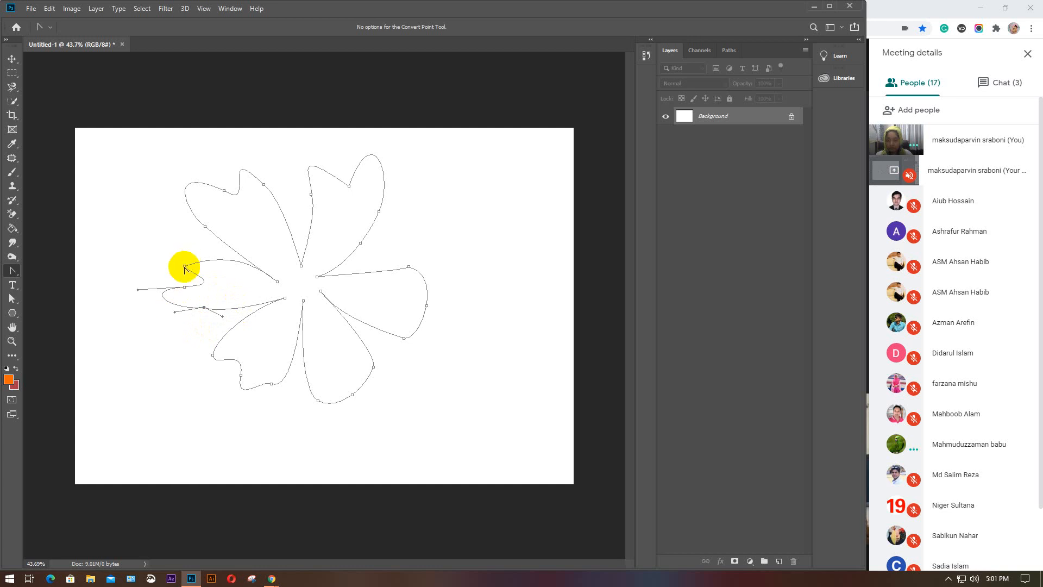
{"action": "left_click_drag", "start_coordinate": [185, 265], "coordinate": [184, 249]}
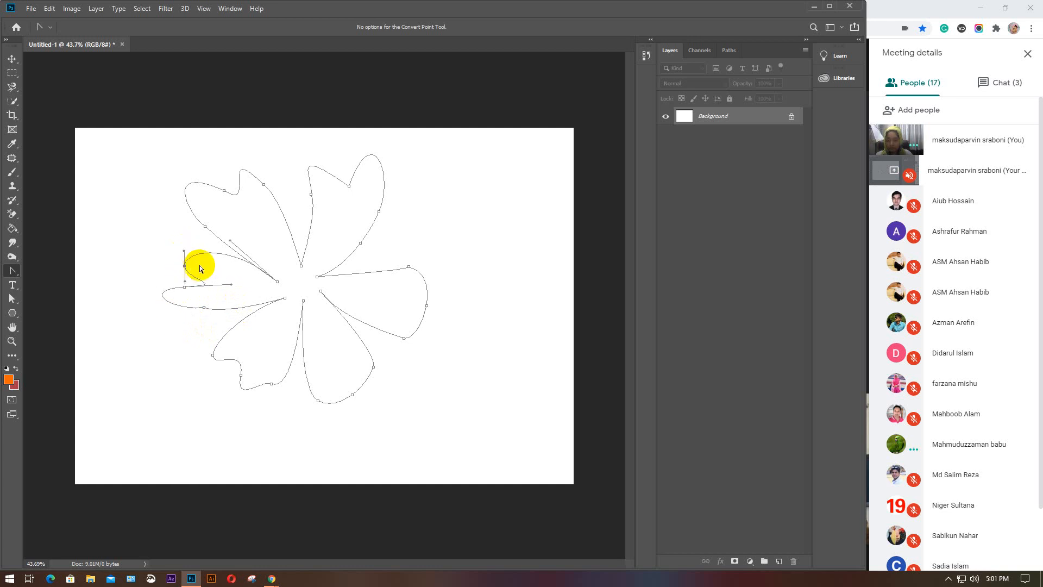
{"action": "mouse_move", "coordinate": [204, 309]}
{"action": "left_mouse_down"}
{"action": "mouse_move", "coordinate": [202, 319]}
{"action": "mouse_move", "coordinate": [206, 294]}
{"action": "left_mouse_up"}
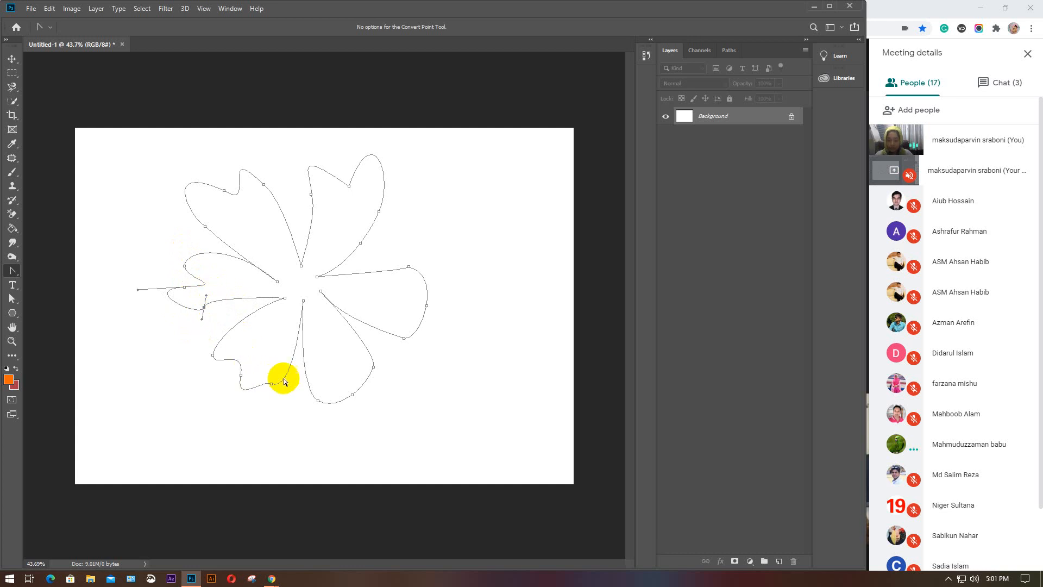
Step: Switch to the Curvature Pen tool and pull the left petal's lower side point outward to round its lower edge
{"action": "right_click", "coordinate": [10, 273]}
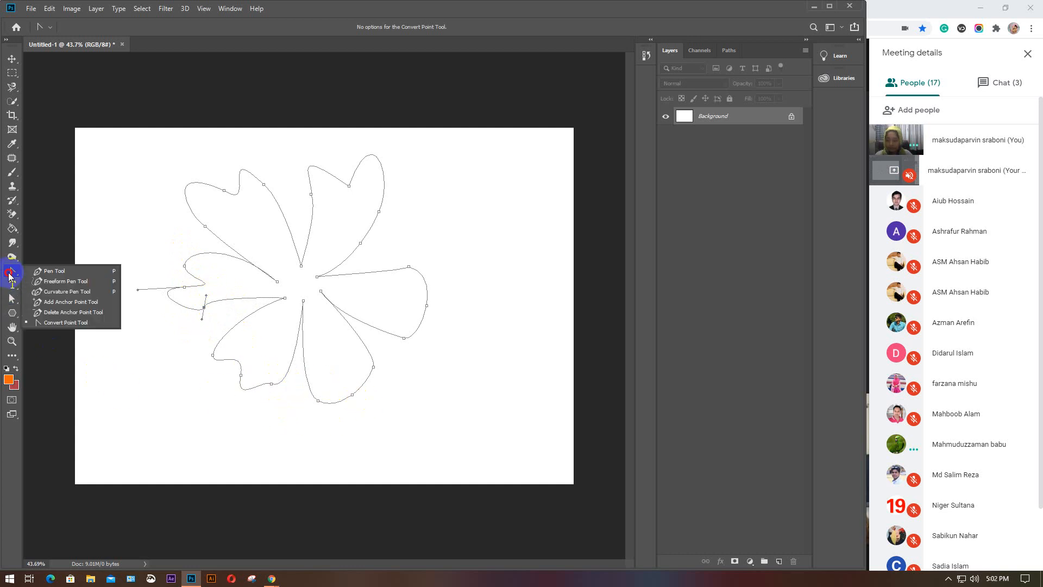
{"action": "left_click", "coordinate": [60, 292]}
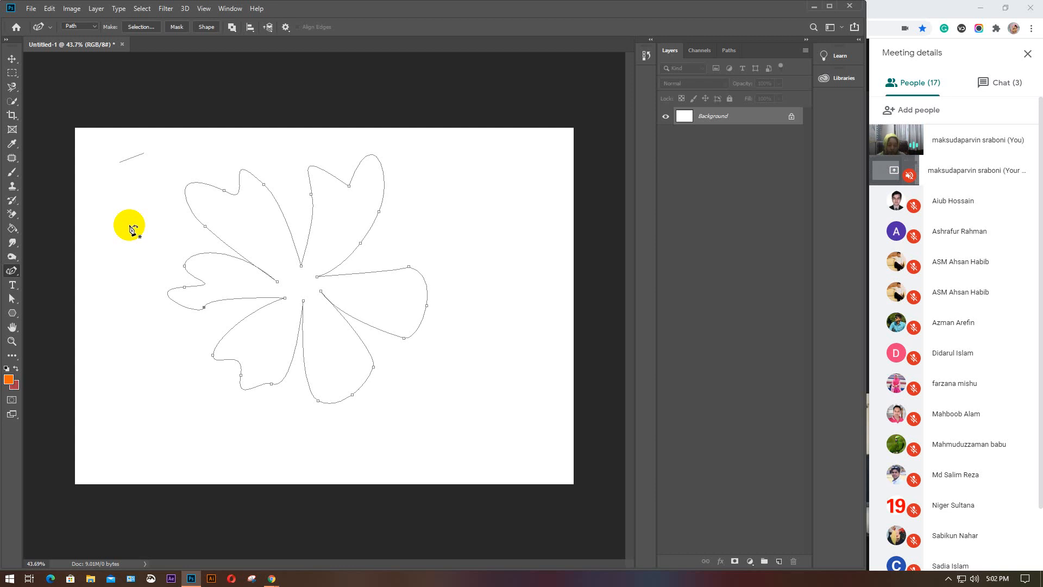
{"action": "left_click", "coordinate": [204, 307]}
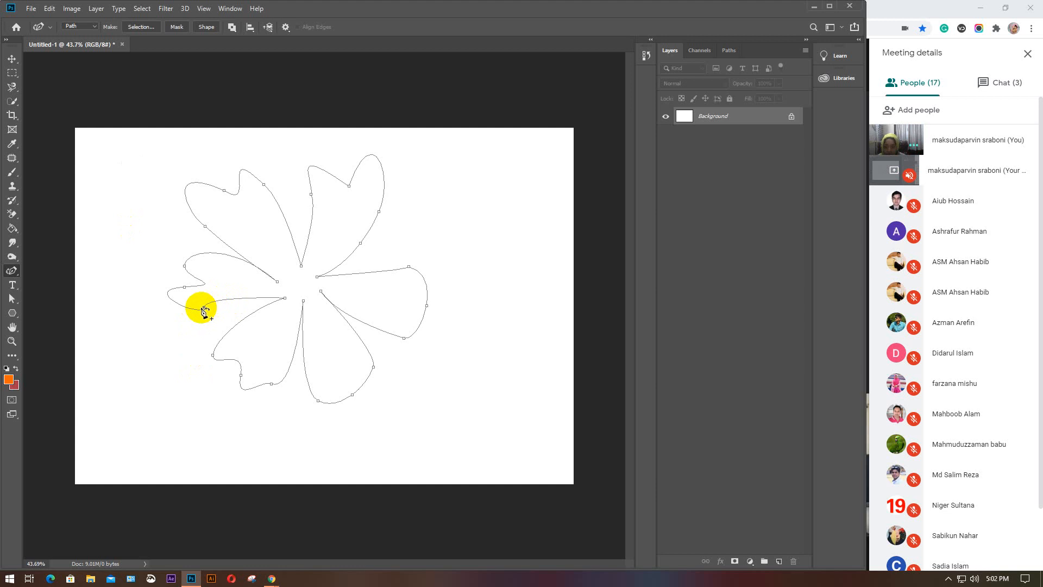
{"action": "left_click_drag", "start_coordinate": [204, 308], "coordinate": [180, 313]}
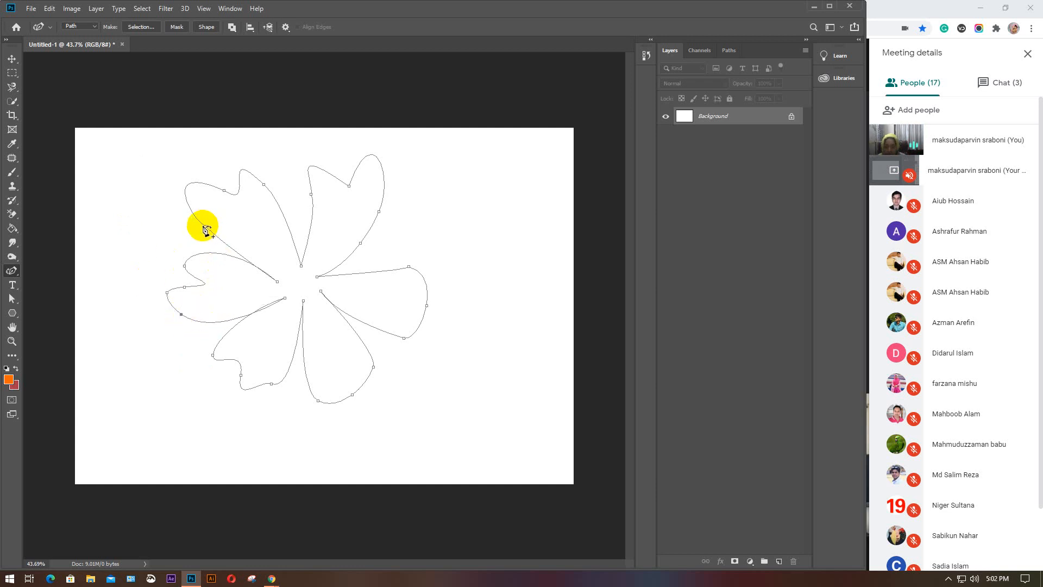
Step: Add and move curve points along both sides of the upper-left petal and the inner edge of the upper-right petal to round them
{"action": "left_click_drag", "start_coordinate": [204, 227], "coordinate": [219, 250]}
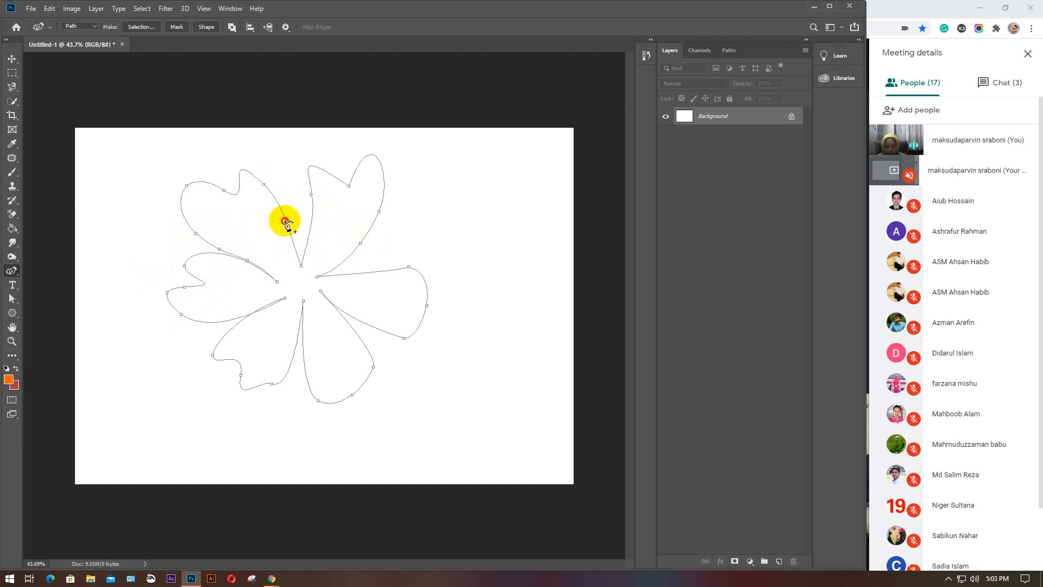
{"action": "left_click_drag", "start_coordinate": [286, 223], "coordinate": [258, 265]}
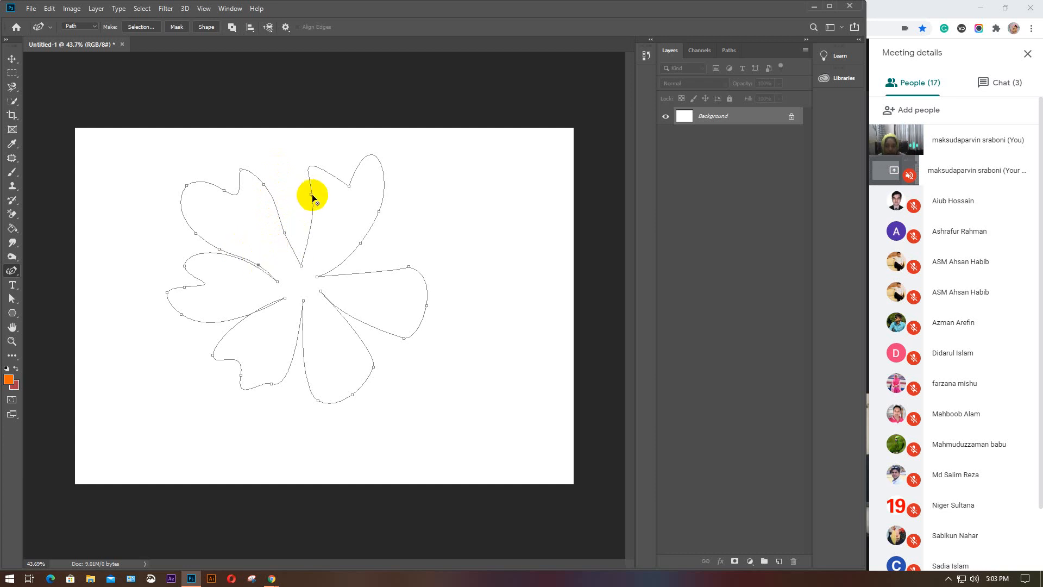
{"action": "mouse_move", "coordinate": [312, 194]}
{"action": "left_mouse_down"}
{"action": "mouse_move", "coordinate": [298, 226]}
{"action": "mouse_move", "coordinate": [293, 193]}
{"action": "mouse_move", "coordinate": [313, 241]}
{"action": "mouse_move", "coordinate": [299, 244]}
{"action": "mouse_move", "coordinate": [292, 222]}
{"action": "mouse_move", "coordinate": [303, 200]}
{"action": "left_mouse_up"}
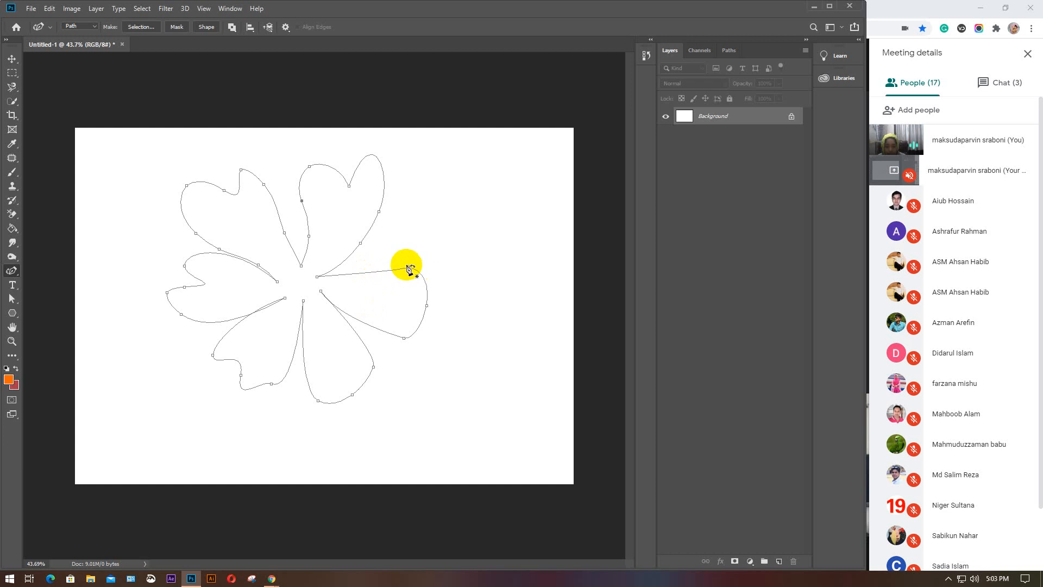
Step: Round the right petal's upper edge with an added curve point and shape its outer end into a two-lobed notch
{"action": "left_click_drag", "start_coordinate": [366, 272], "coordinate": [385, 263]}
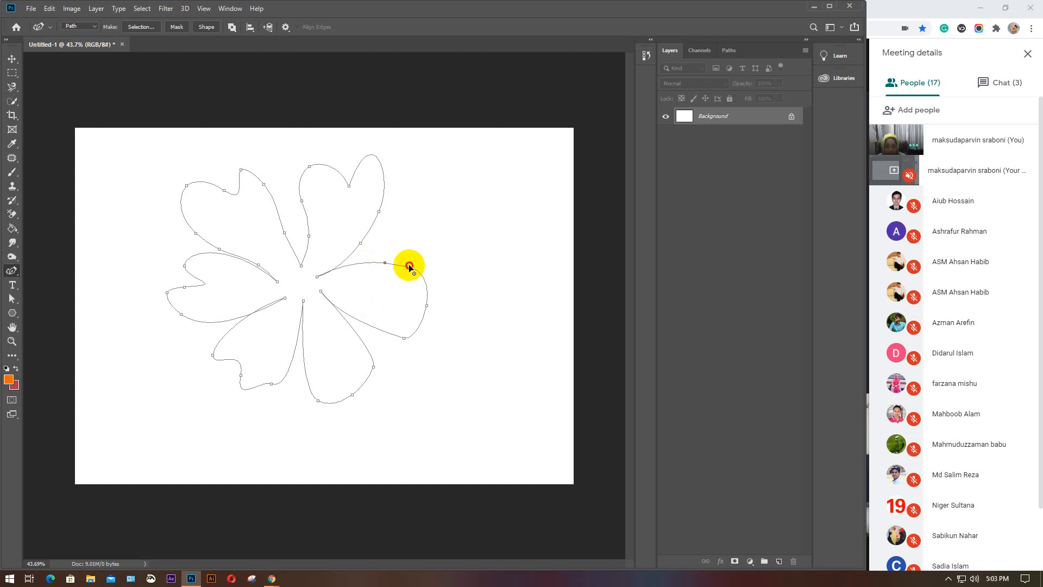
{"action": "left_click_drag", "start_coordinate": [409, 267], "coordinate": [400, 287]}
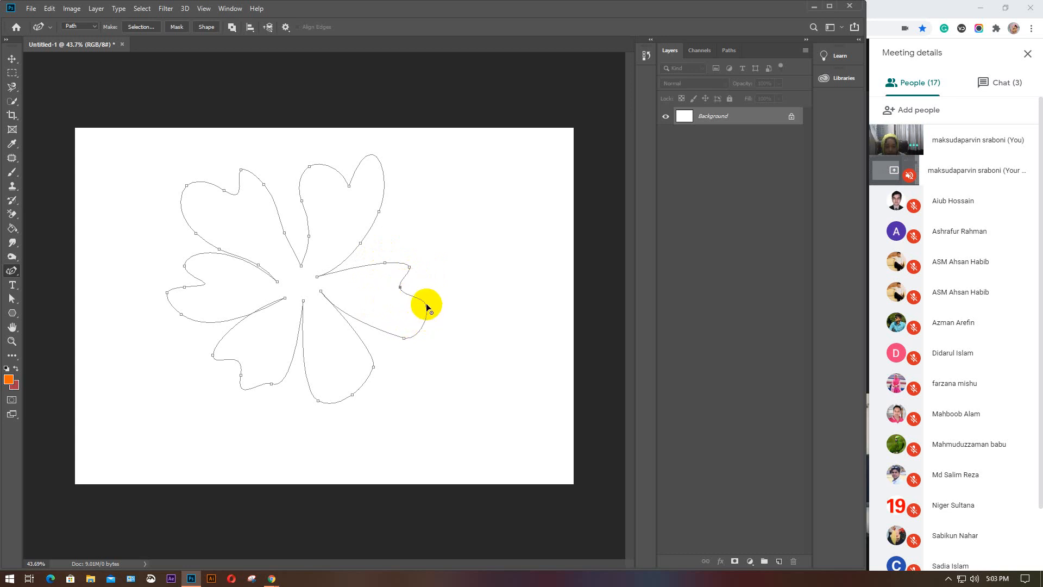
{"action": "left_click_drag", "start_coordinate": [427, 305], "coordinate": [435, 314]}
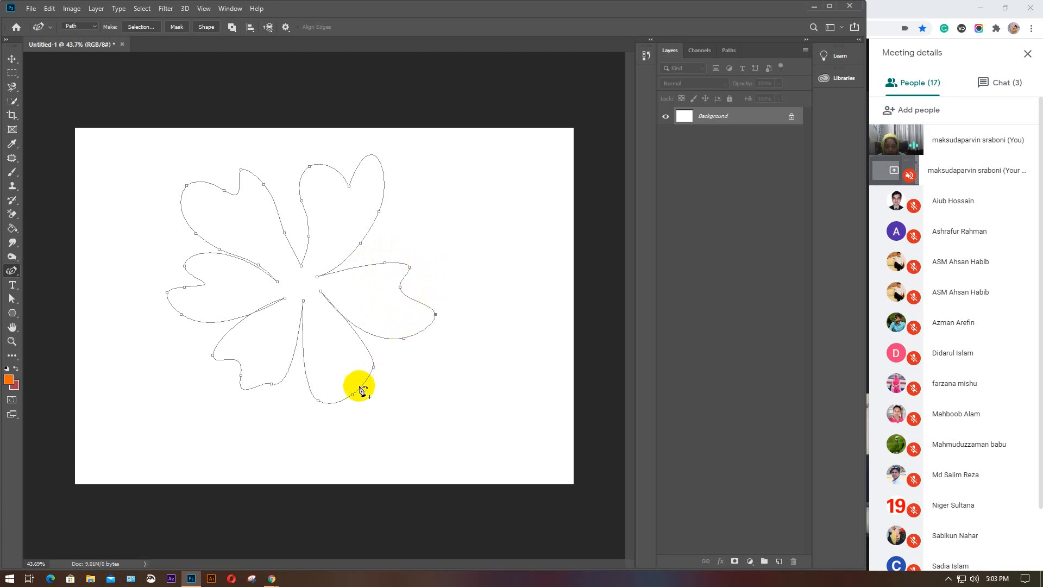
Step: Pull the lower-right petal's tip point inward and add curve points on either side to form two rounded lobes
{"action": "left_click_drag", "start_coordinate": [352, 393], "coordinate": [337, 364]}
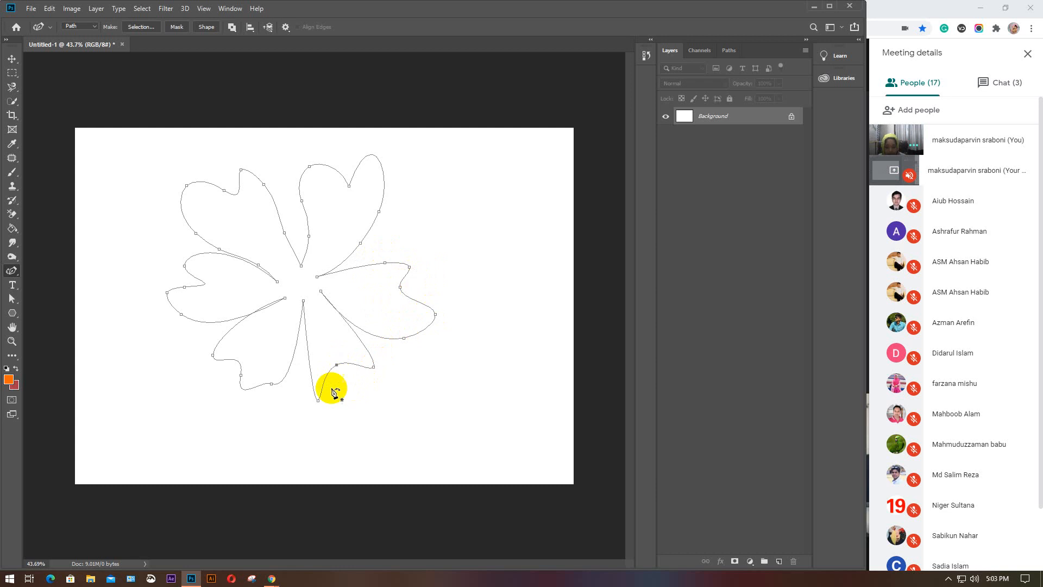
{"action": "mouse_move", "coordinate": [318, 401]}
{"action": "left_mouse_down"}
{"action": "mouse_move", "coordinate": [297, 398]}
{"action": "mouse_move", "coordinate": [315, 379]}
{"action": "mouse_move", "coordinate": [326, 393]}
{"action": "left_mouse_up"}
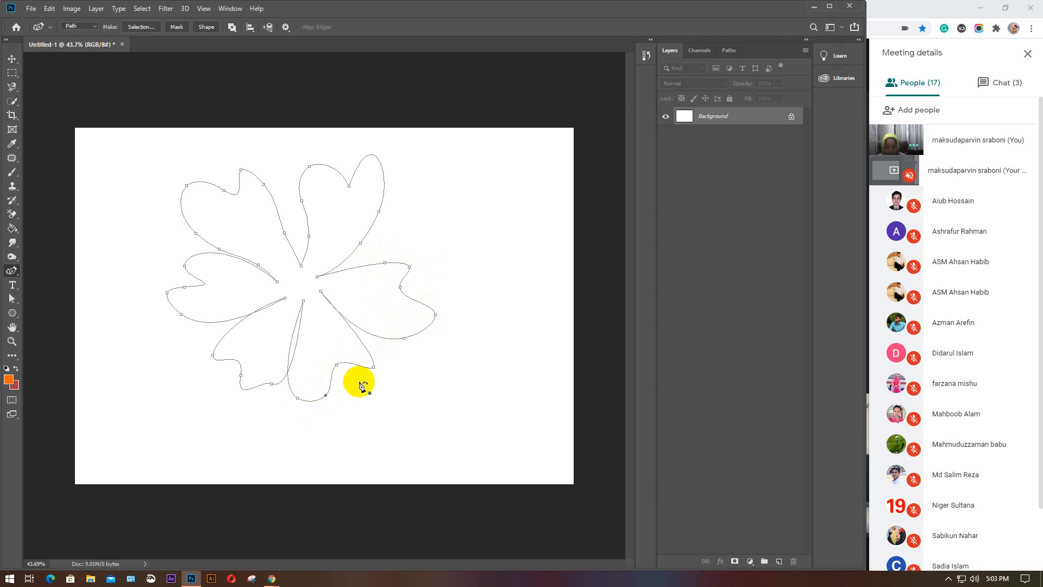
{"action": "left_click_drag", "start_coordinate": [372, 367], "coordinate": [355, 381]}
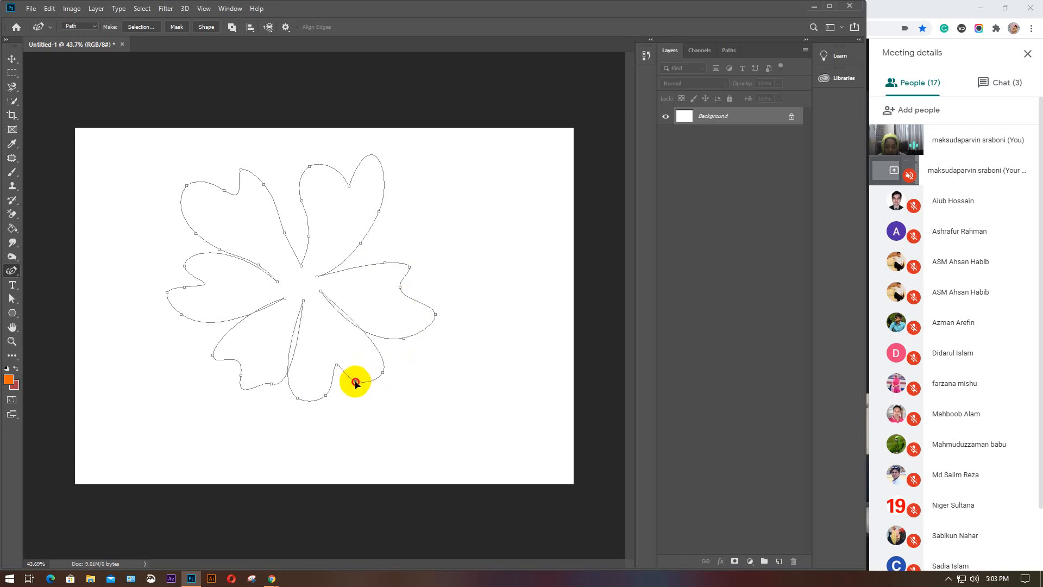
Step: Deepen the notch in the lower-left petal's tip and round the lobes on both sides with additional curve points
{"action": "left_click", "coordinate": [240, 374]}
{"action": "left_click_drag", "start_coordinate": [235, 383], "coordinate": [251, 399]}
{"action": "left_click_drag", "start_coordinate": [213, 358], "coordinate": [209, 341]}
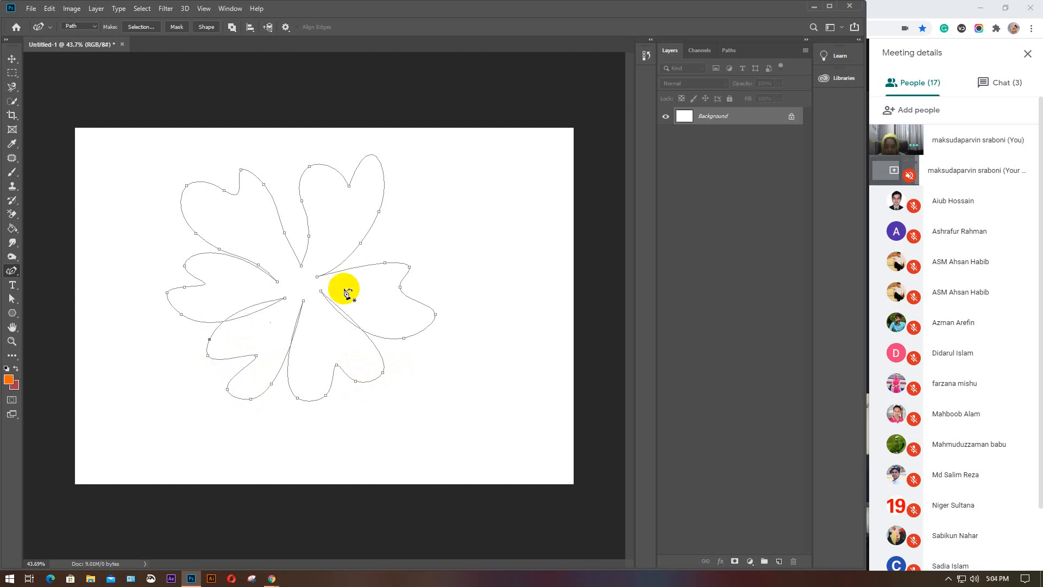
Step: Refine the right petal's upper edge and the facing edges of the two upper petals, and deepen the upper-right petal's notch
{"action": "mouse_move", "coordinate": [384, 261]}
{"action": "left_mouse_down"}
{"action": "mouse_move", "coordinate": [380, 244]}
{"action": "mouse_move", "coordinate": [381, 257]}
{"action": "left_mouse_up"}
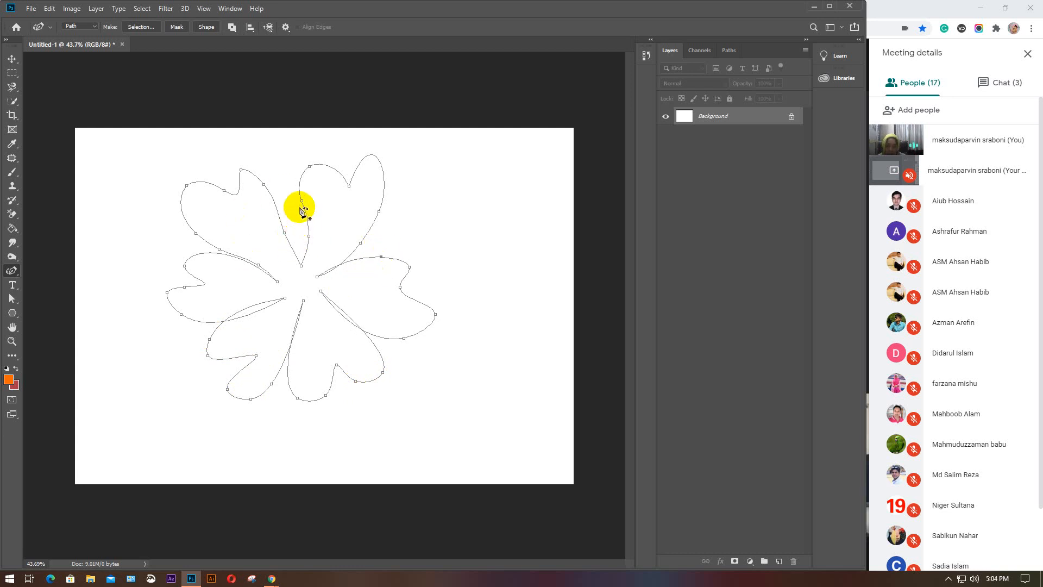
{"action": "left_click", "coordinate": [290, 233]}
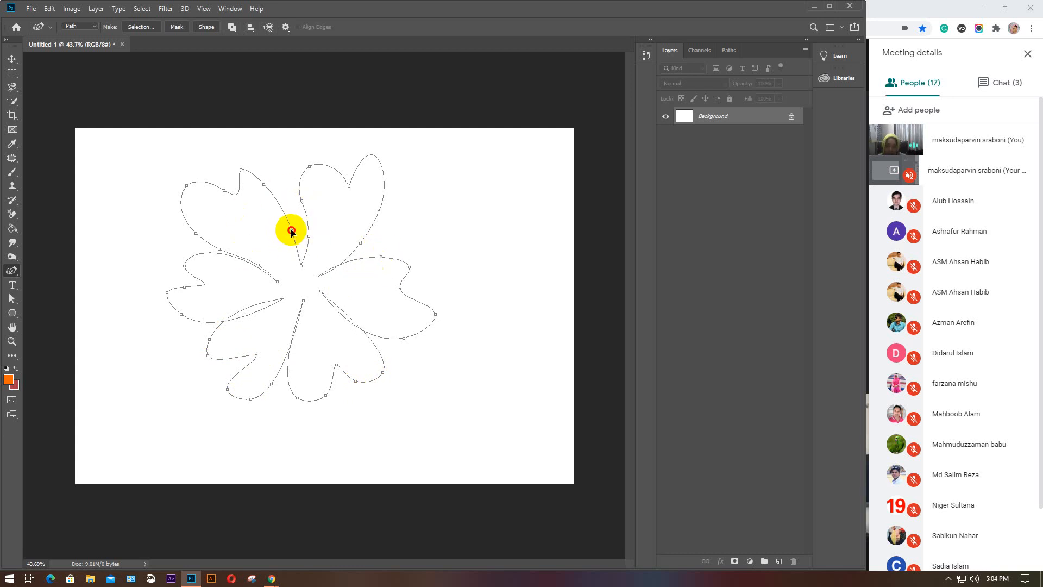
{"action": "left_click", "coordinate": [298, 233]}
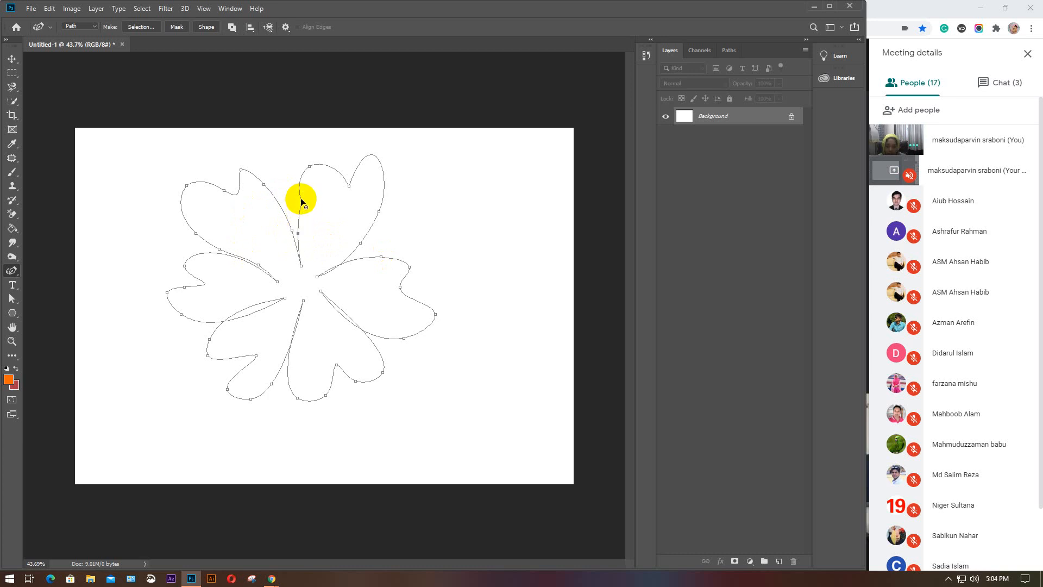
{"action": "left_click_drag", "start_coordinate": [295, 202], "coordinate": [334, 198]}
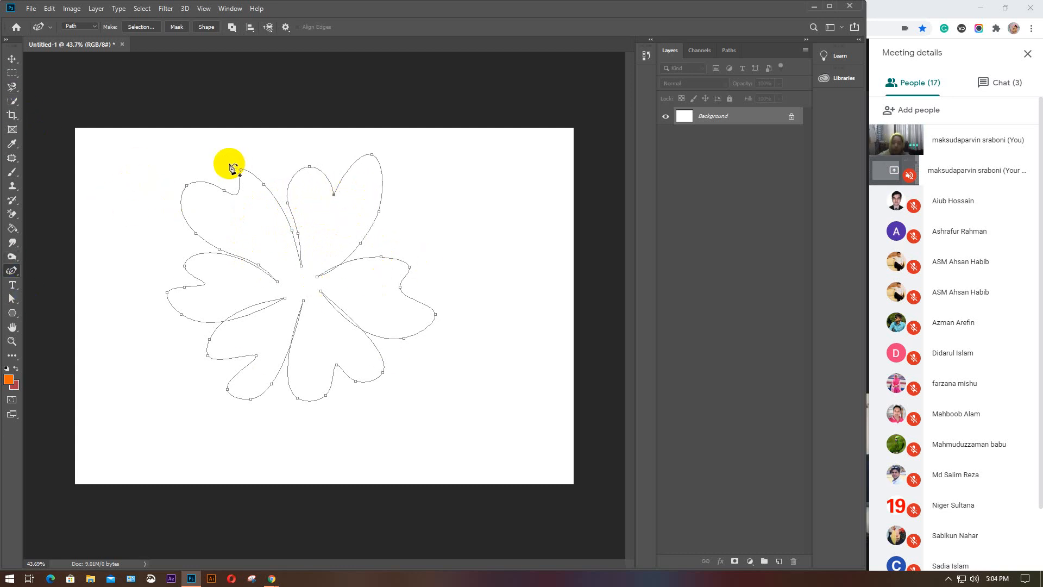
Step: Switch to the Move tool and delete the whole flower path from the canvas
{"action": "left_click", "coordinate": [20, 64]}
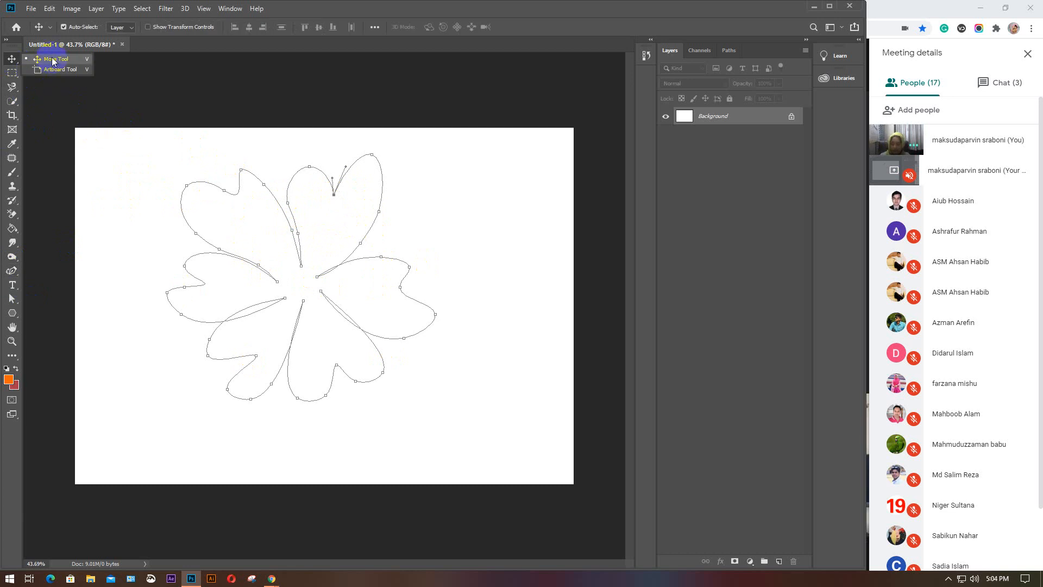
{"action": "key", "text": "Delete"}
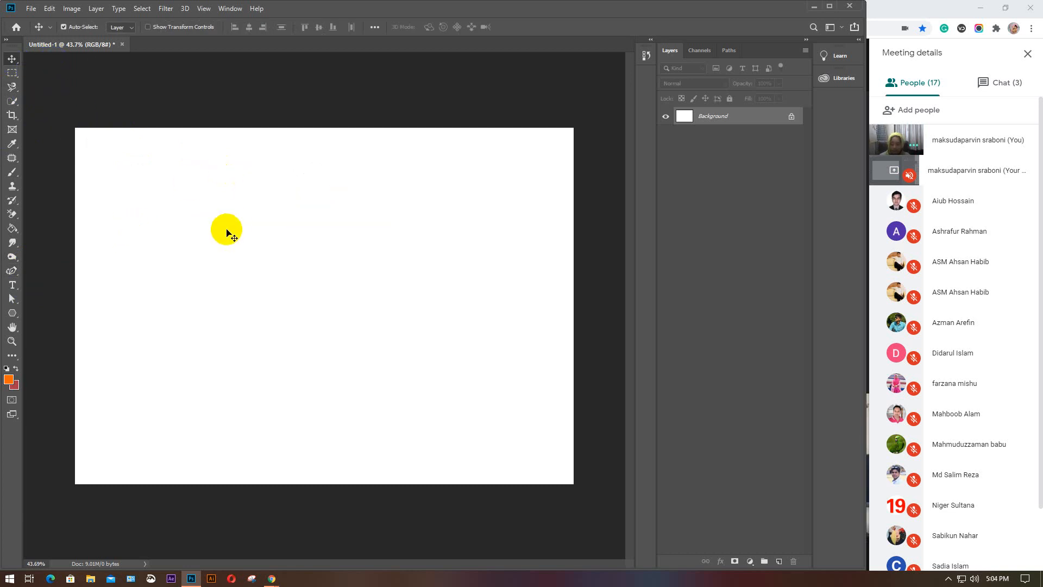
Step: Undo the latest edits until the complete flower path is restored on the canvas
{"action": "key", "text": "ctrl+z"}
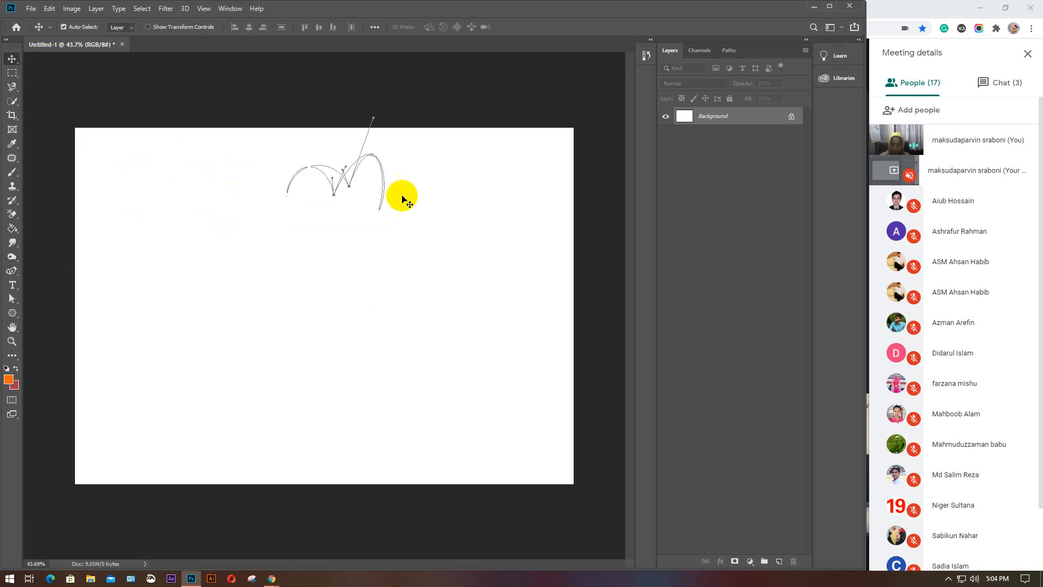
{"action": "key", "text": "ctrl+z"}
{"action": "key", "text": "ctrl+z"}
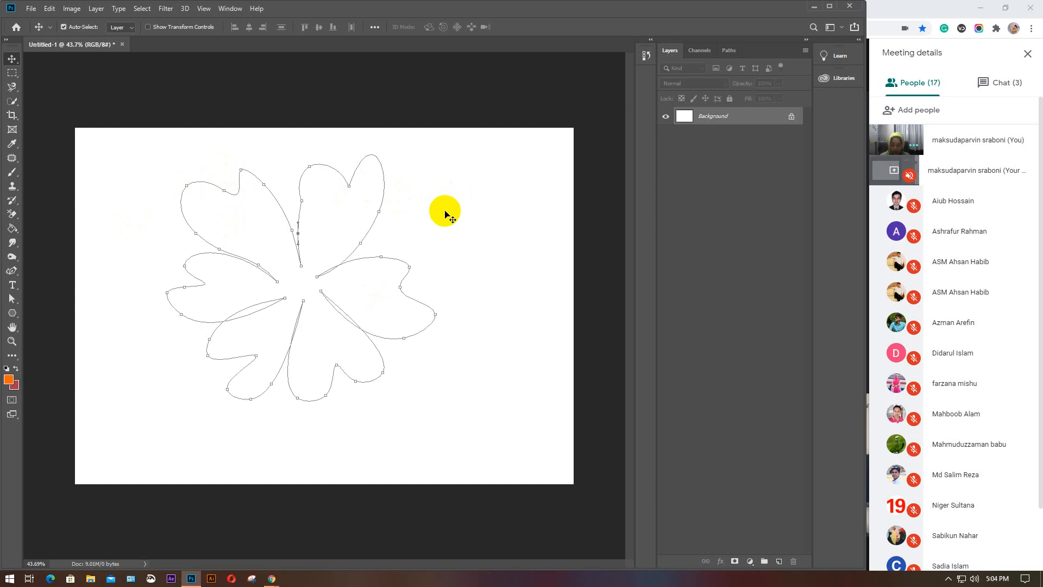
Step: Convert the flower path to a selection, fill it with the orange foreground colour on the Background layer and deselect
{"action": "key", "text": "ctrl+Return"}
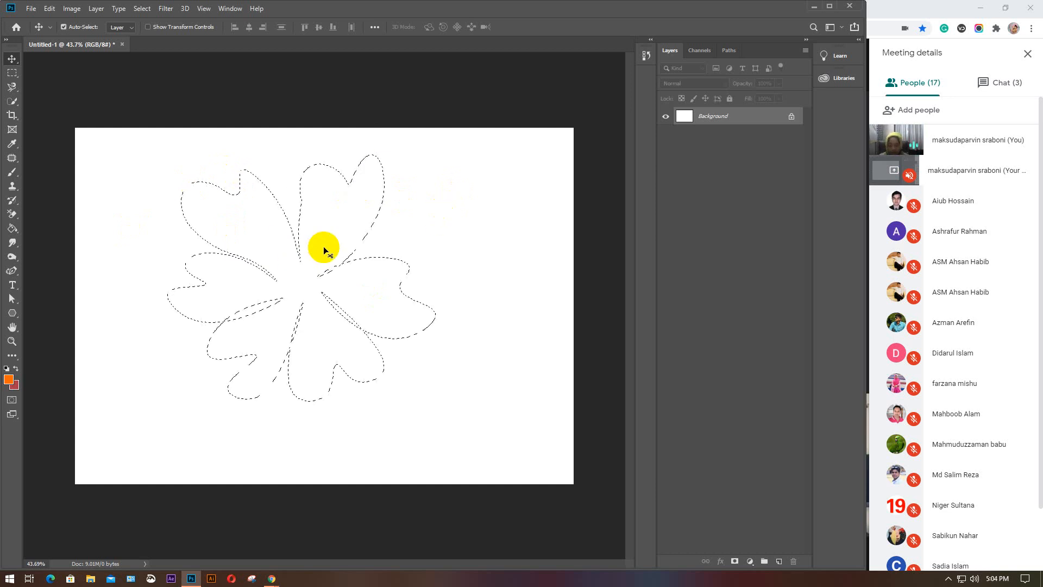
{"action": "key", "text": "alt+BackSpace"}
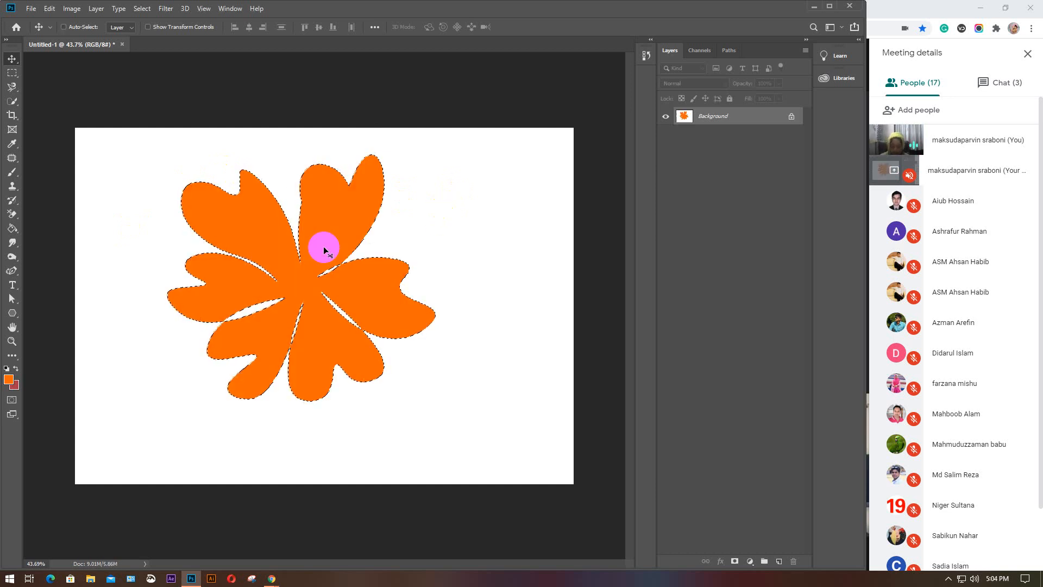
{"action": "key", "text": "ctrl+d"}
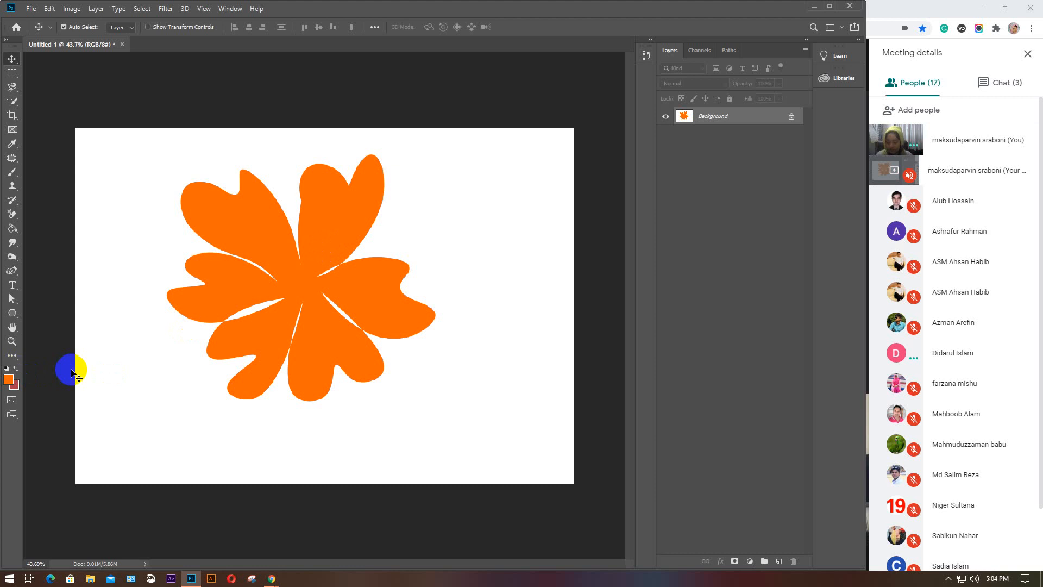
Step: Undo the deselection, the orange fill and the conversion of the path to a selection
{"action": "key", "text": "ctrl+z"}
{"action": "key", "text": "ctrl+z"}
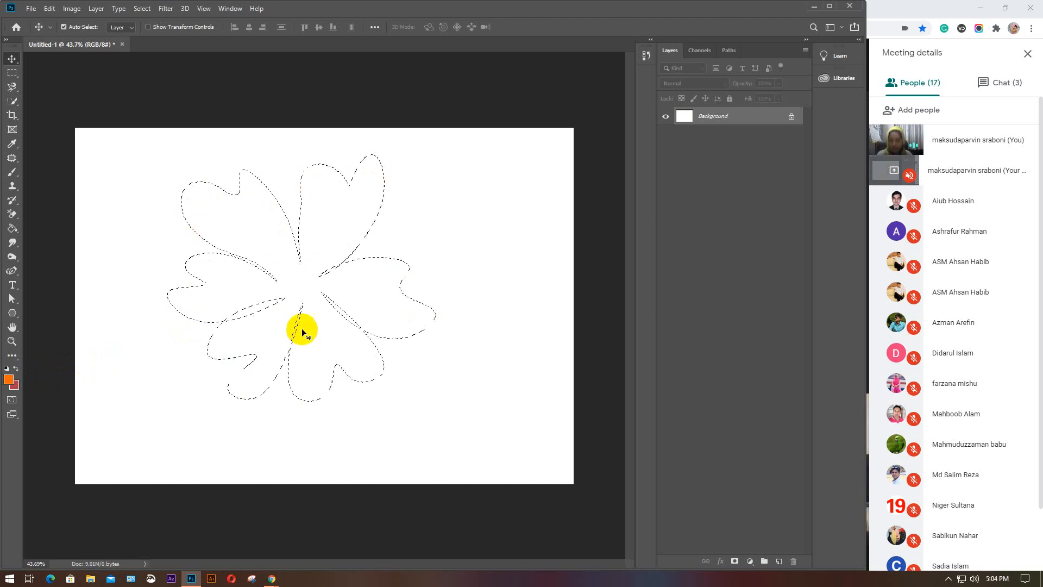
{"action": "key", "text": "ctrl+z"}
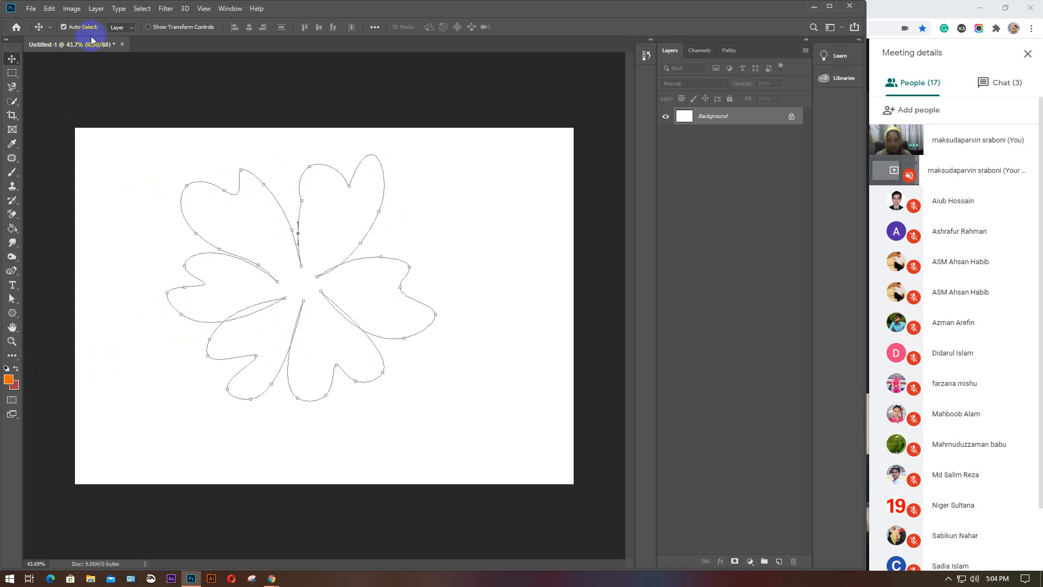
Step: Add a new layer above the Background and convert the flower path to a selection, keeping the pen tool in Path mode
{"action": "left_click", "coordinate": [12, 298]}
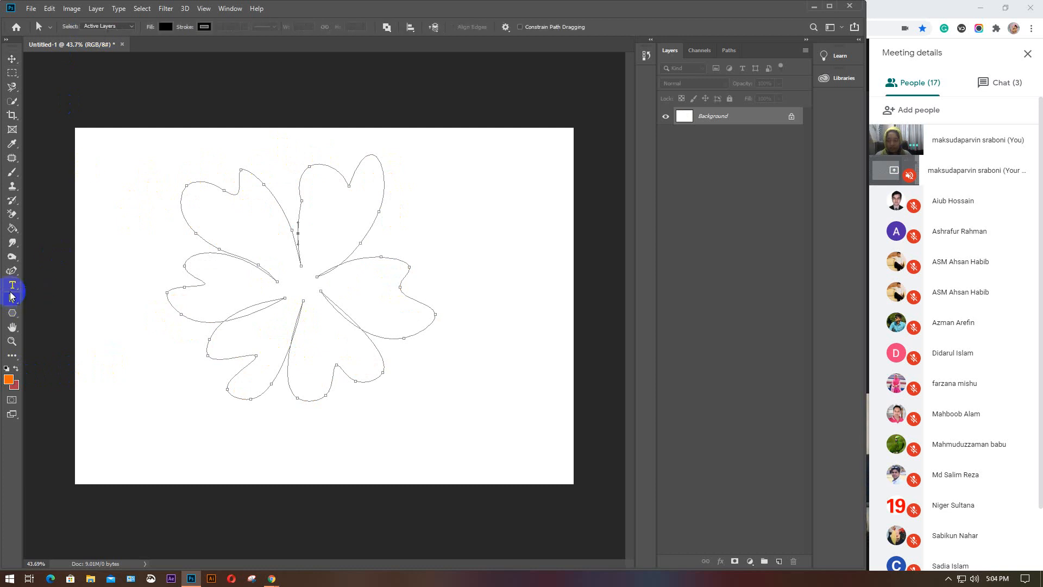
{"action": "left_click", "coordinate": [12, 270]}
{"action": "left_click", "coordinate": [92, 25]}
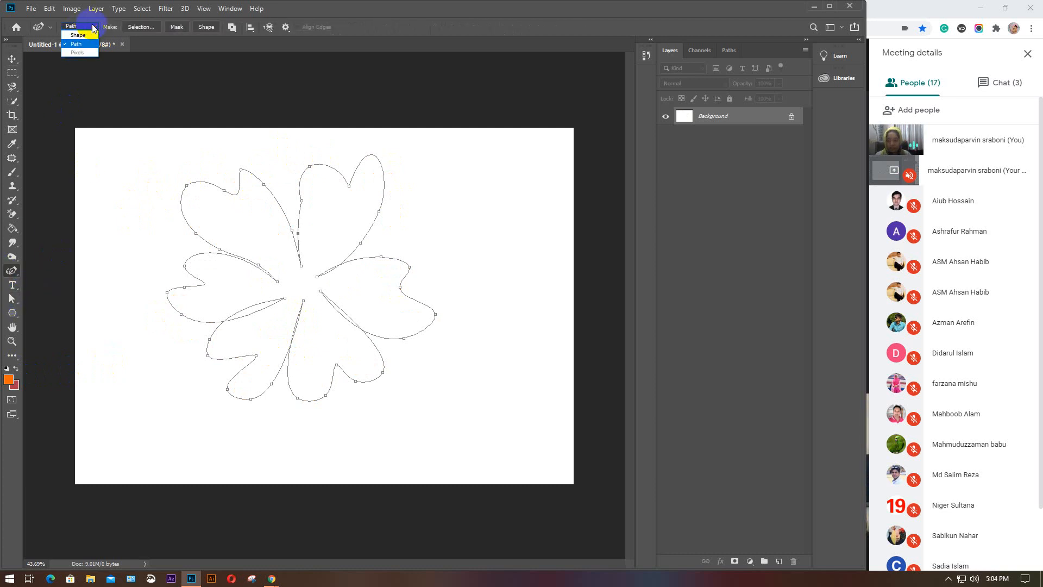
{"action": "left_click", "coordinate": [84, 34]}
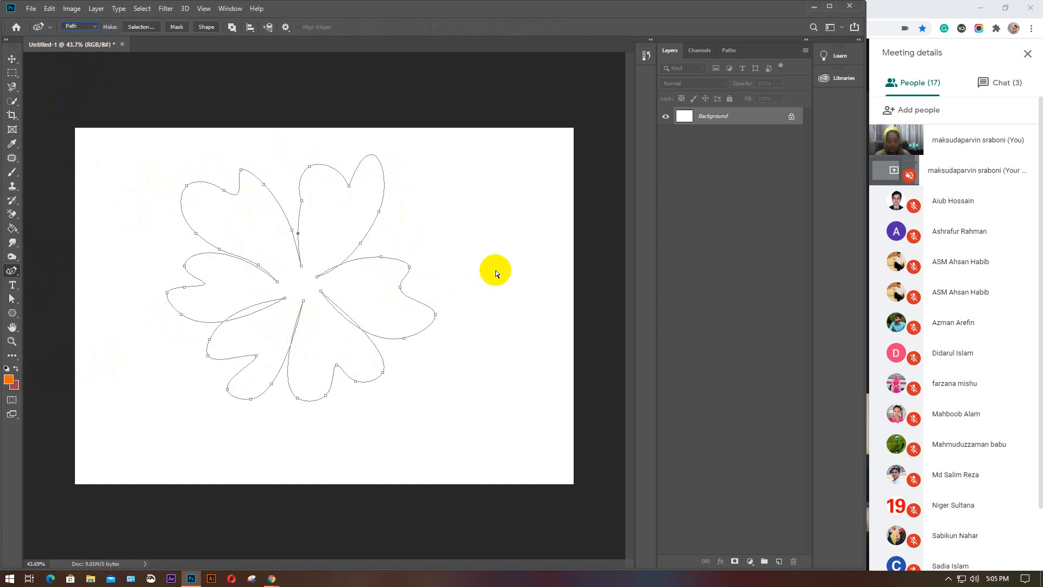
{"action": "left_click", "coordinate": [779, 562]}
{"action": "key", "text": "ctrl+Return"}
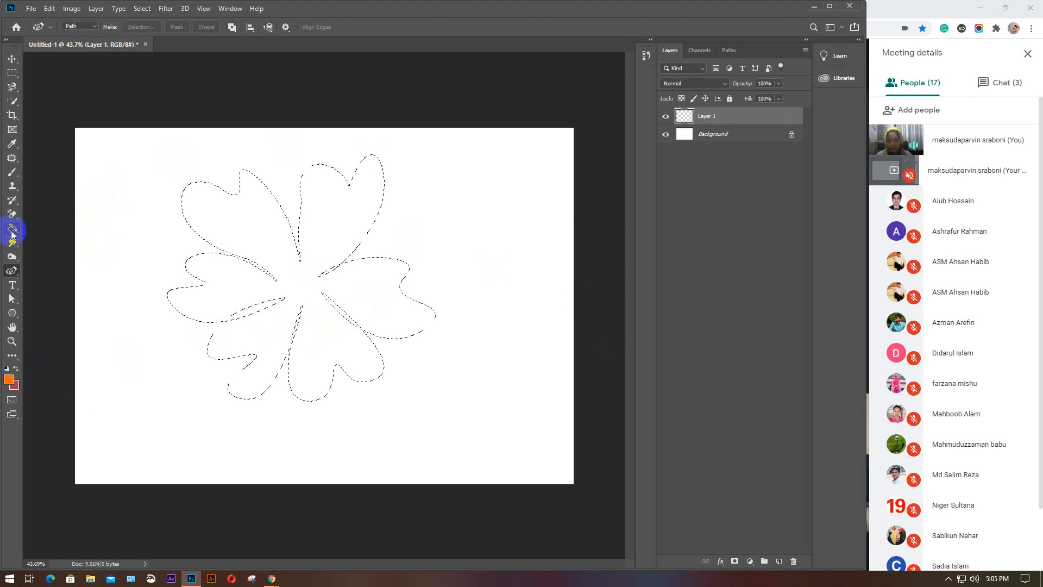
Step: Fill the flower selection on Layer 1 with the orange foreground colour using the Paint Bucket tool, and deselect it
{"action": "left_click_drag", "start_coordinate": [12, 228], "coordinate": [64, 239]}
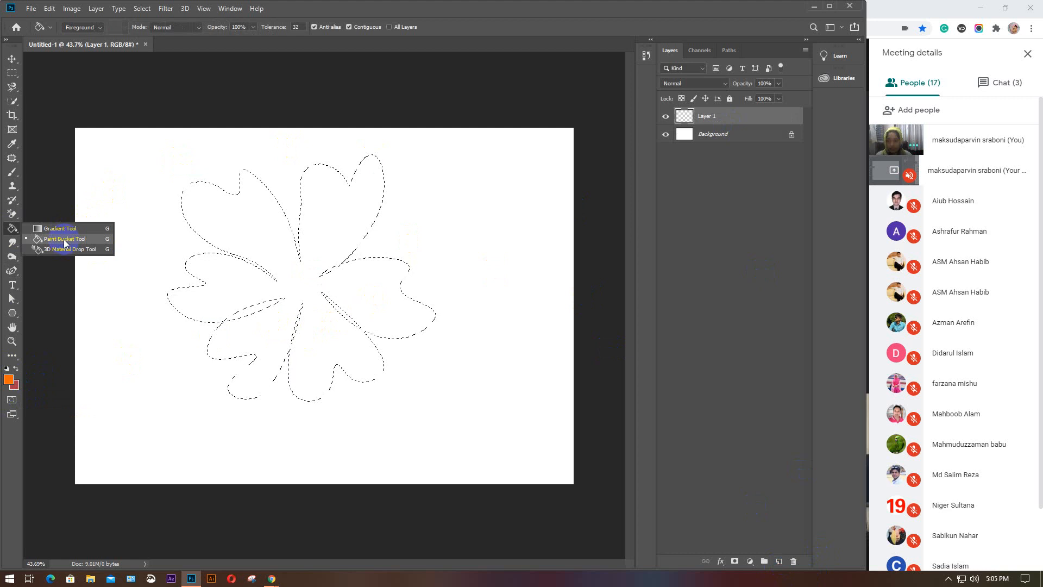
{"action": "left_click", "coordinate": [64, 238]}
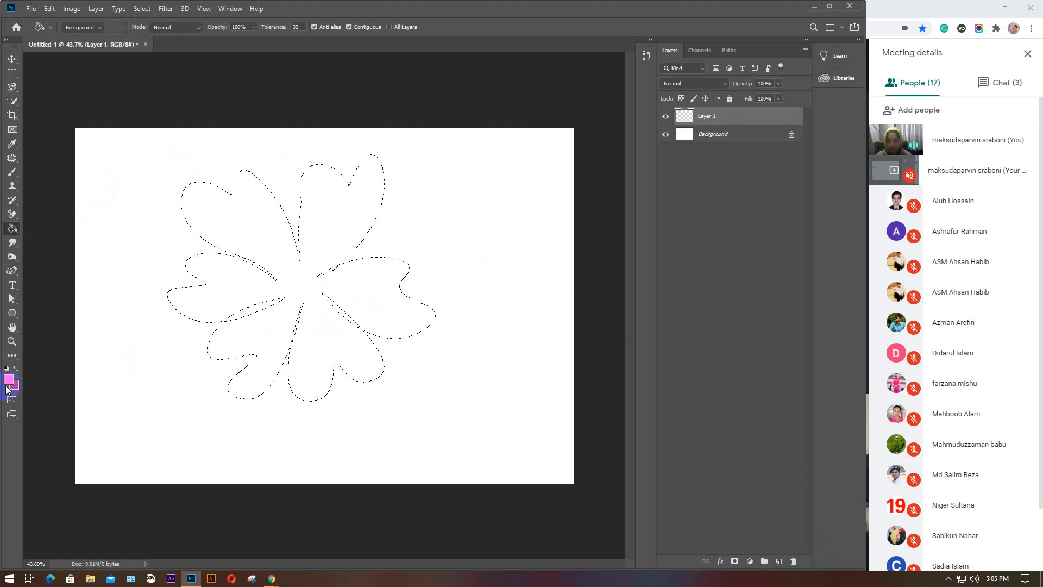
{"action": "left_click", "coordinate": [239, 227]}
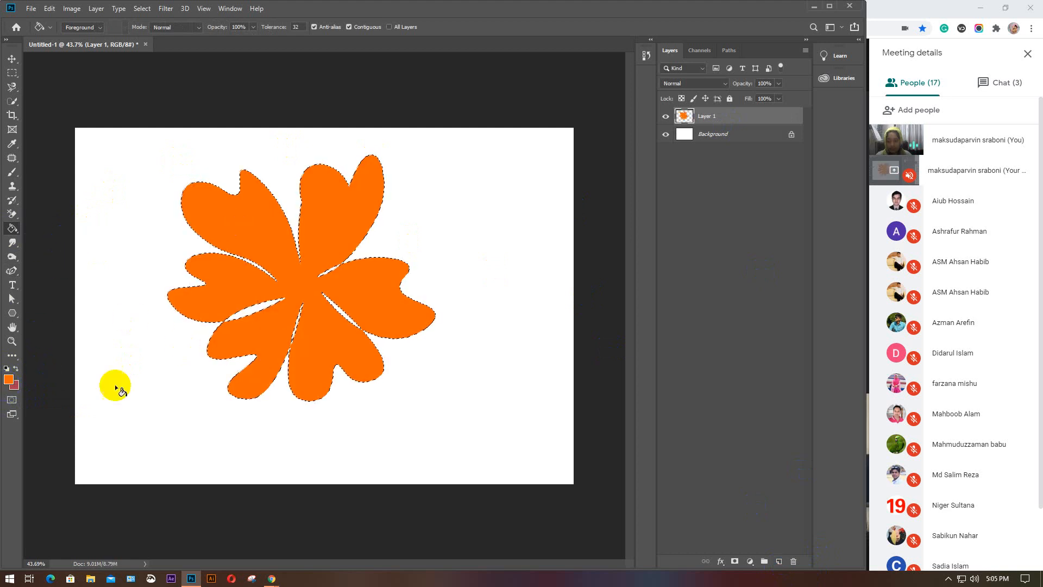
{"action": "right_click", "coordinate": [11, 228]}
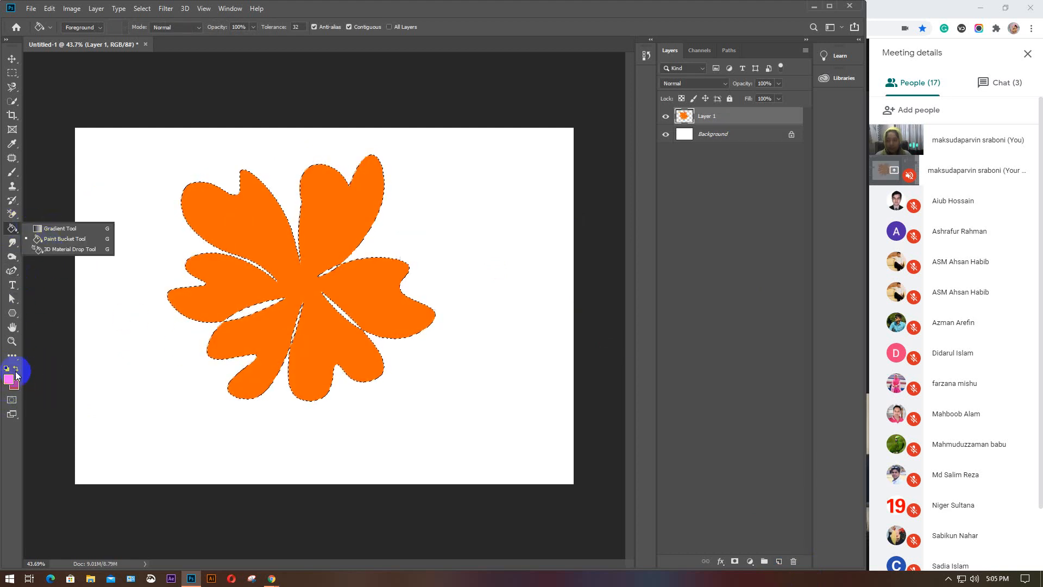
{"action": "left_click", "coordinate": [65, 239]}
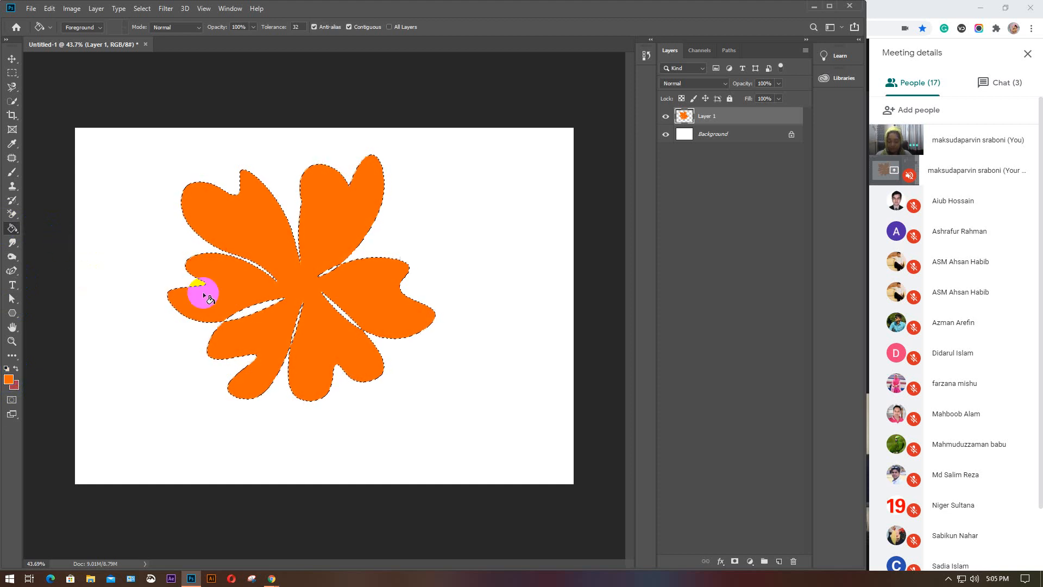
{"action": "key", "text": "ctrl+d"}
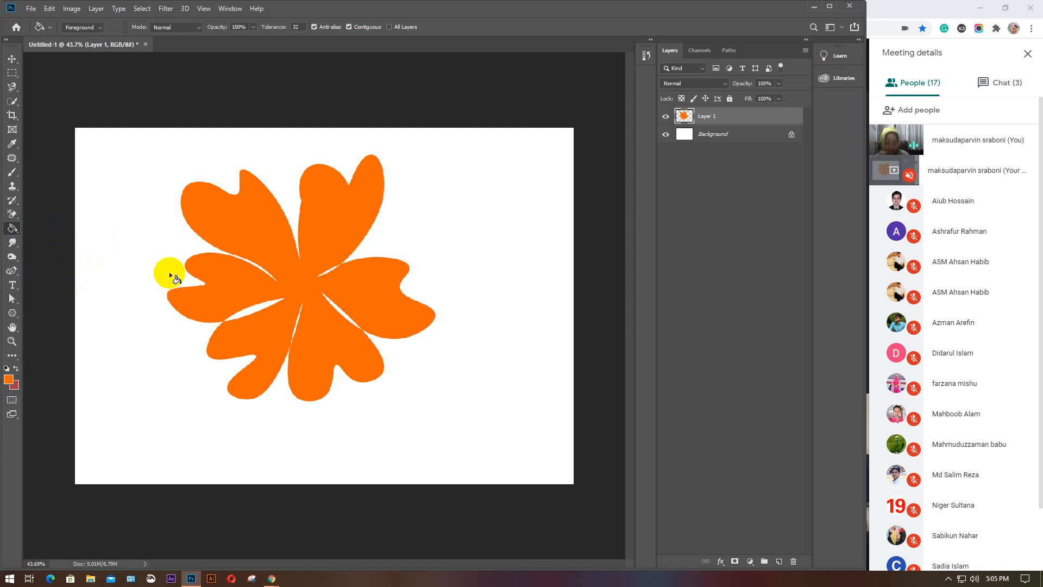
{"action": "key", "text": "v"}
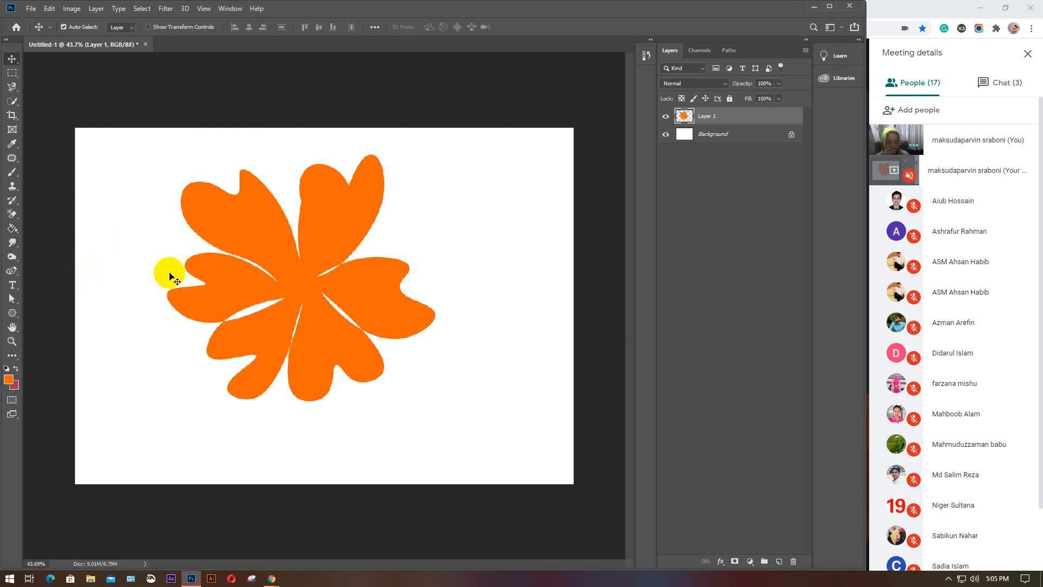
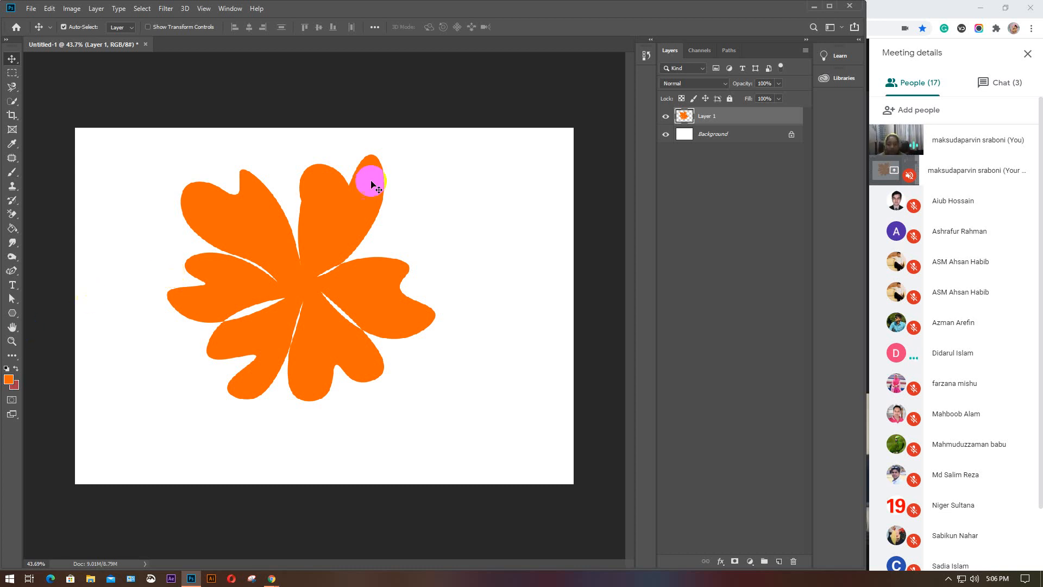
Step: Check the Google Meet participant list and switch to the Chrome window with the batch spreadsheet, closing its brochure design search tab
{"action": "left_click", "coordinate": [811, 7]}
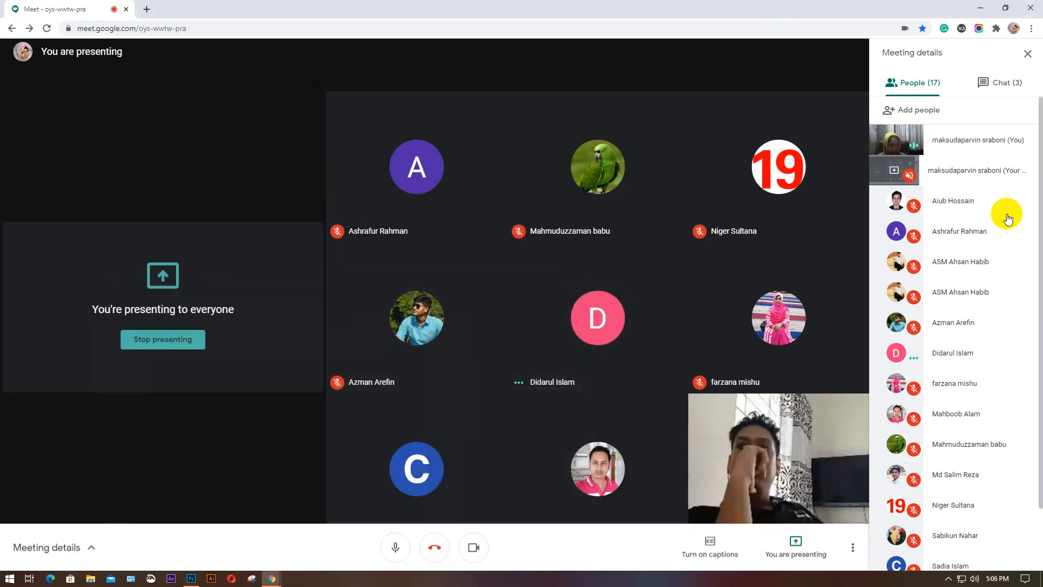
{"action": "scroll", "coordinate": [982, 429], "scroll_direction": "down", "scroll_amount": 2}
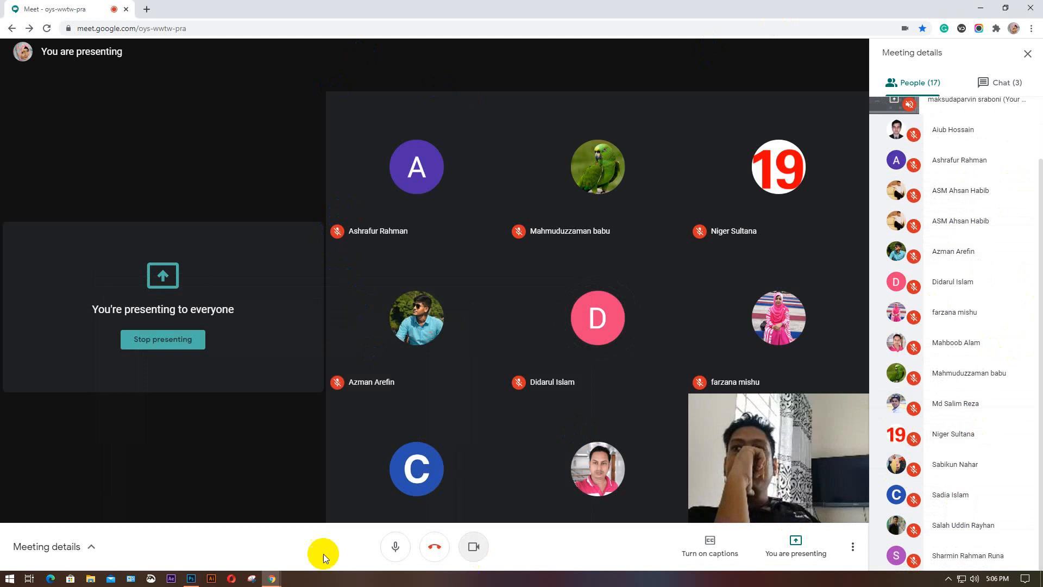
{"action": "mouse_move", "coordinate": [274, 580]}
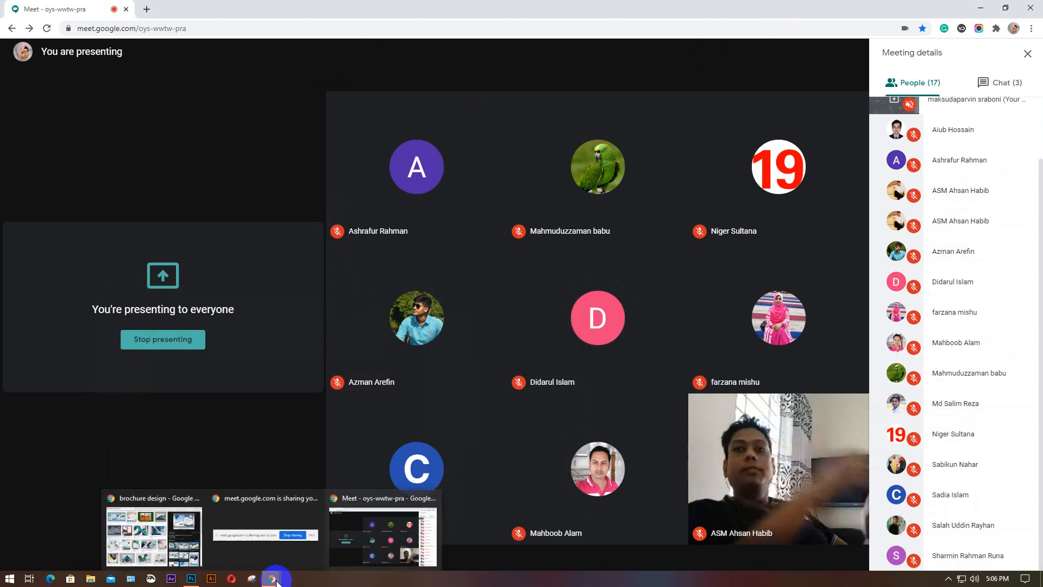
{"action": "left_click", "coordinate": [188, 552]}
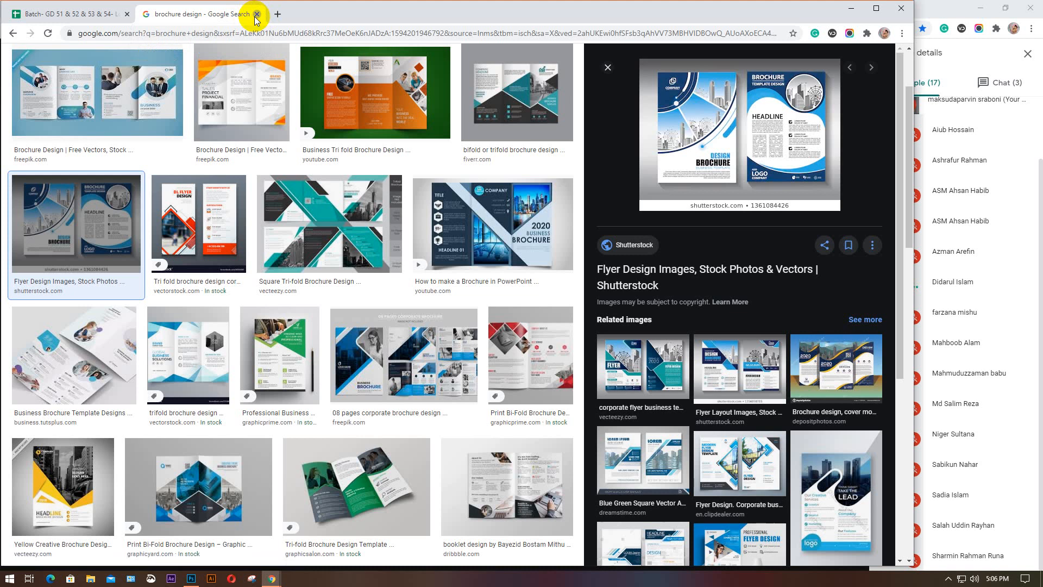
{"action": "left_click", "coordinate": [257, 14]}
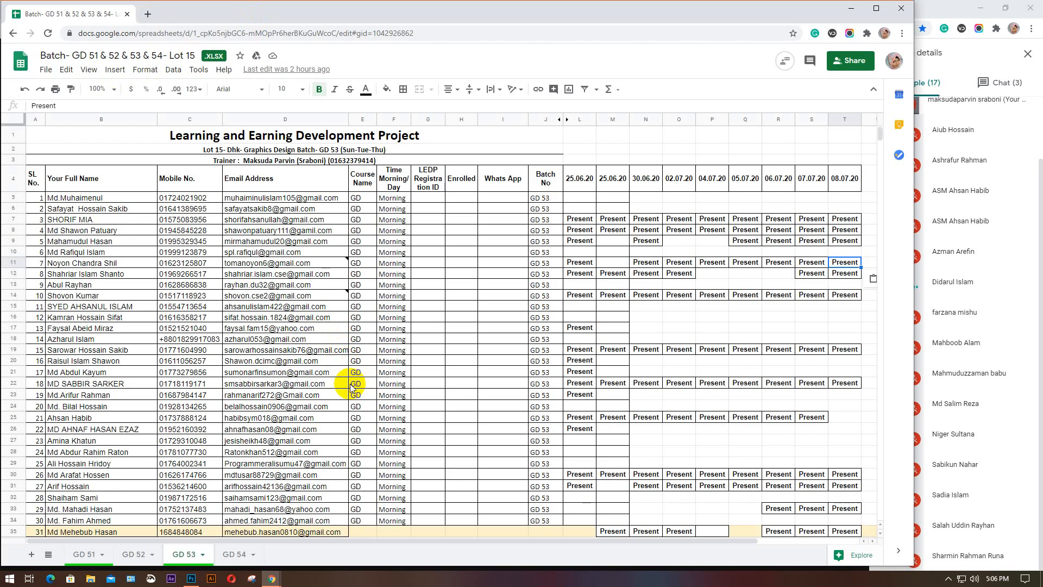
Step: On the GD 54 sheet, copy the Present mark from 07.07.20 into the 08.07.20 column for students 1 and 2
{"action": "left_click", "coordinate": [235, 552]}
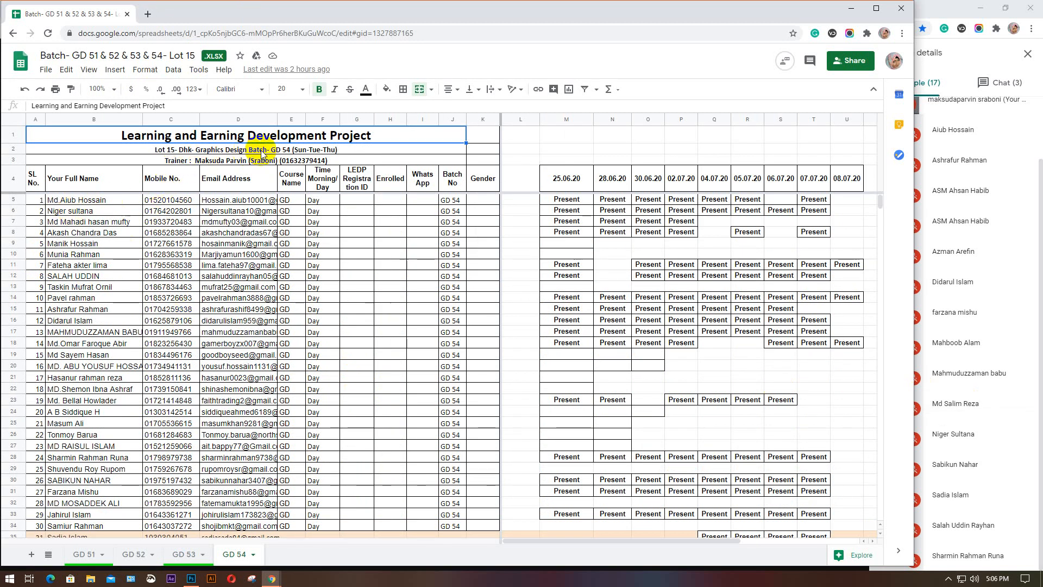
{"action": "left_click", "coordinate": [11, 201]}
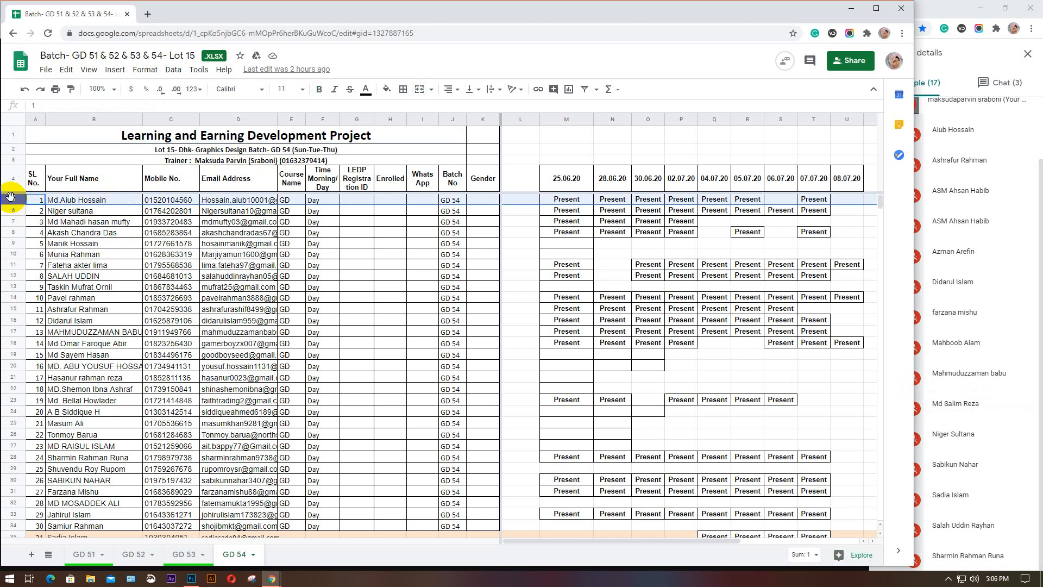
{"action": "key", "text": "ctrl+c"}
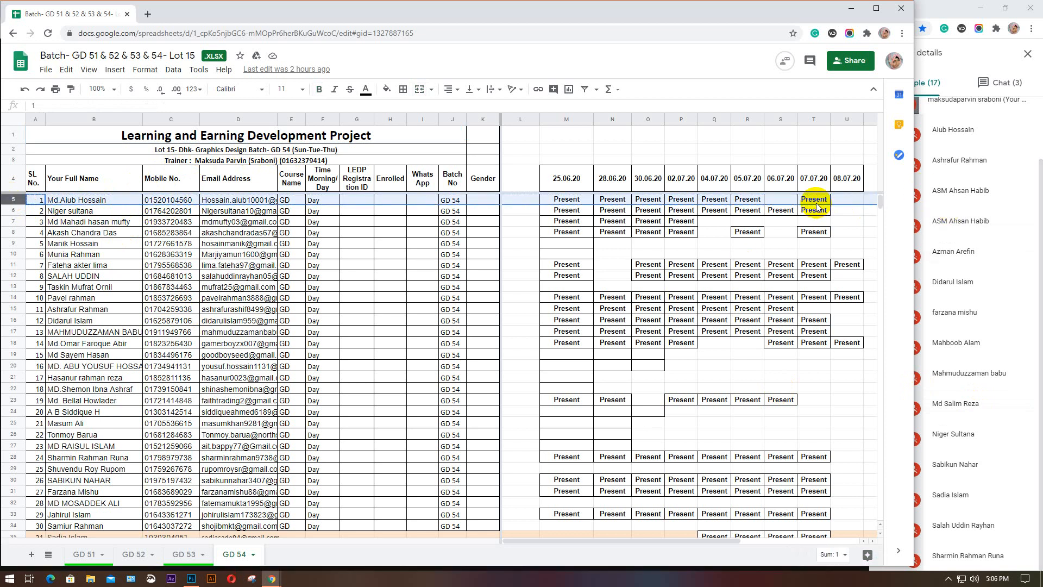
{"action": "left_click", "coordinate": [814, 200]}
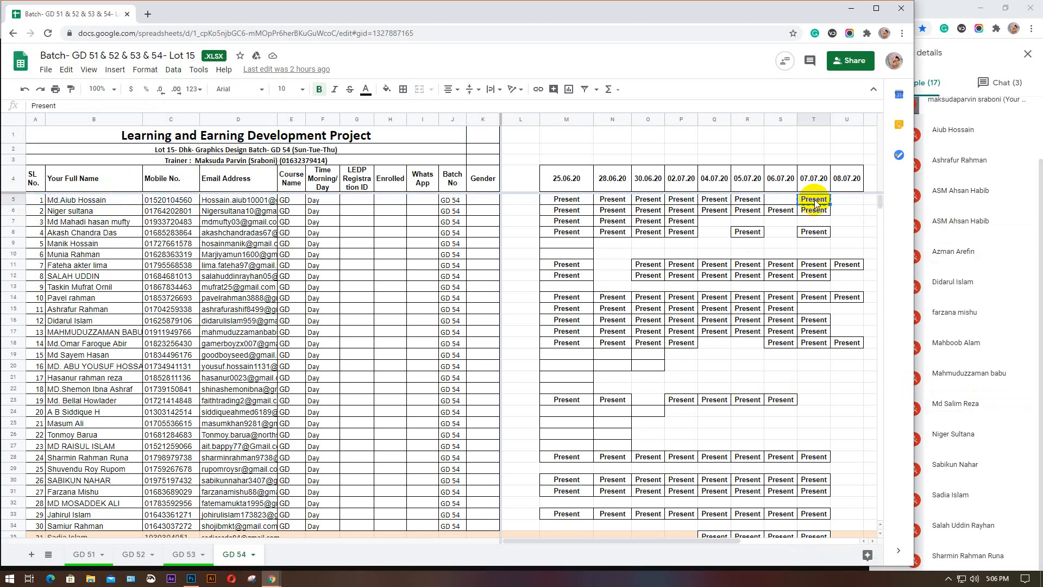
{"action": "left_click", "coordinate": [840, 201]}
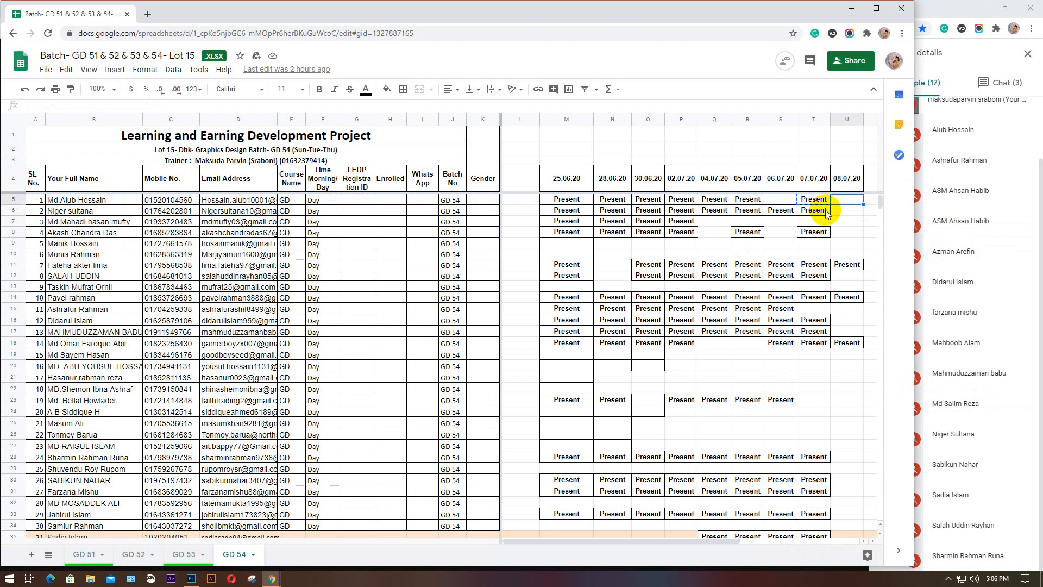
{"action": "key", "text": "ctrl+v"}
{"action": "left_click", "coordinate": [843, 210]}
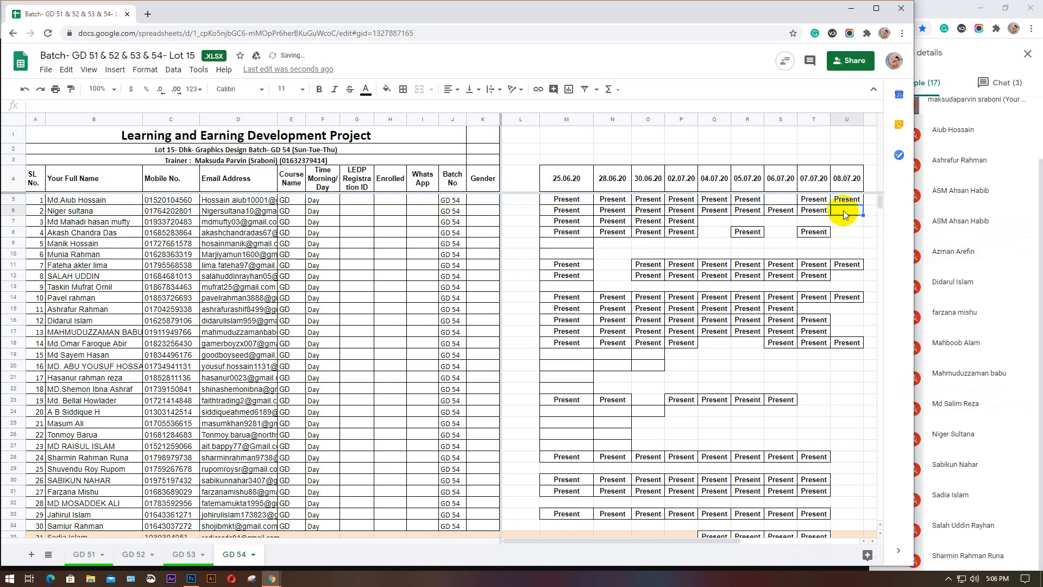
{"action": "key", "text": "ctrl+v"}
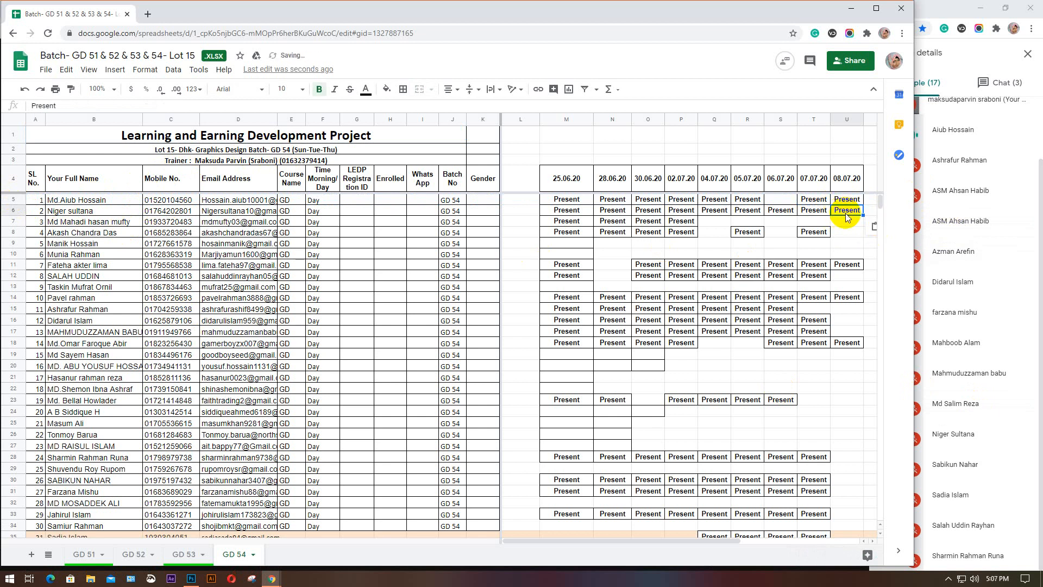
Step: Check the chat and the participant list in the Google Meet call and return to the GD 54 attendance sheet
{"action": "left_click", "coordinate": [845, 221]}
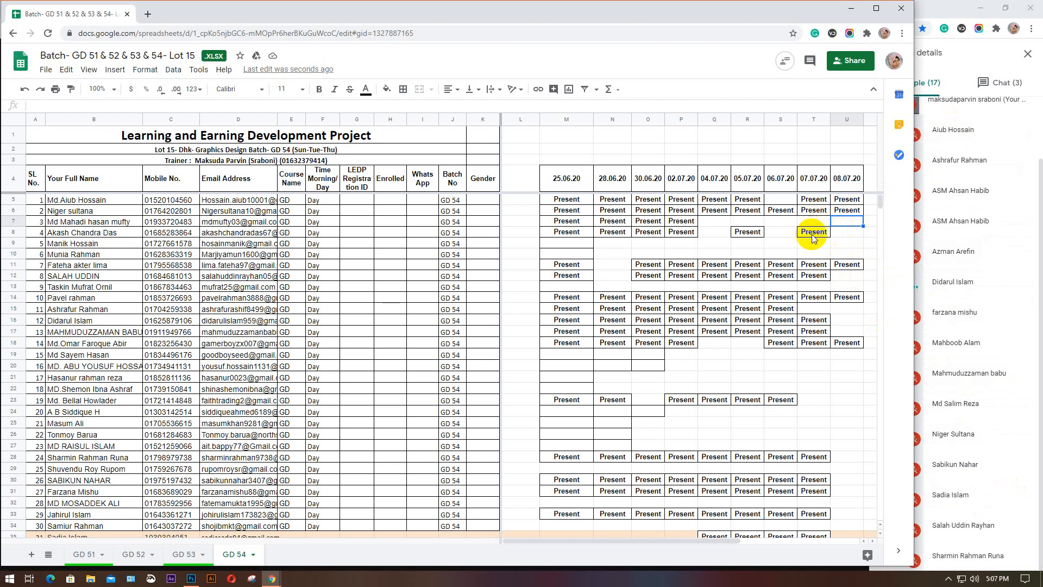
{"action": "left_click", "coordinate": [1008, 83]}
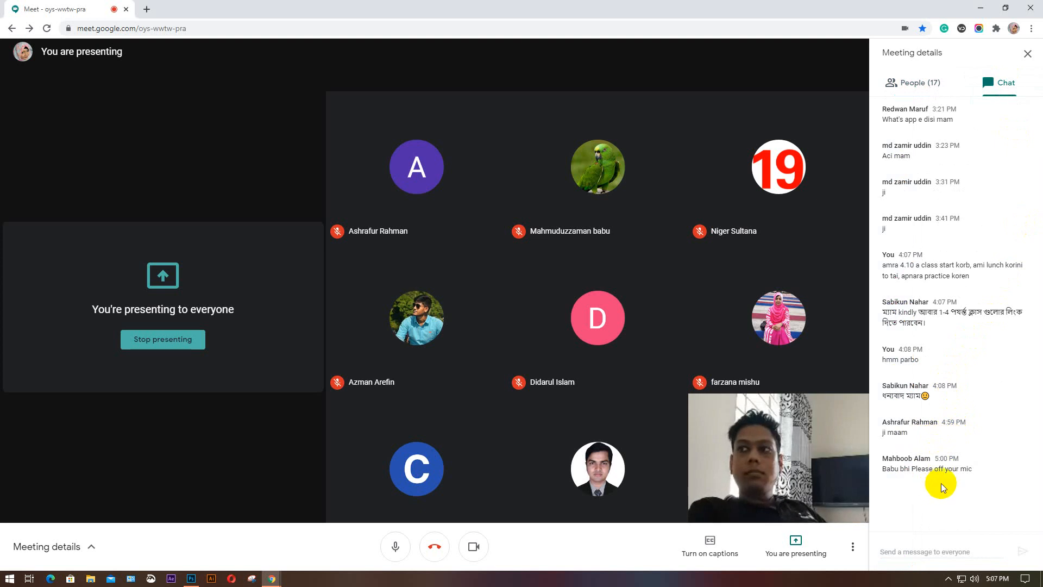
{"action": "left_click", "coordinate": [913, 81]}
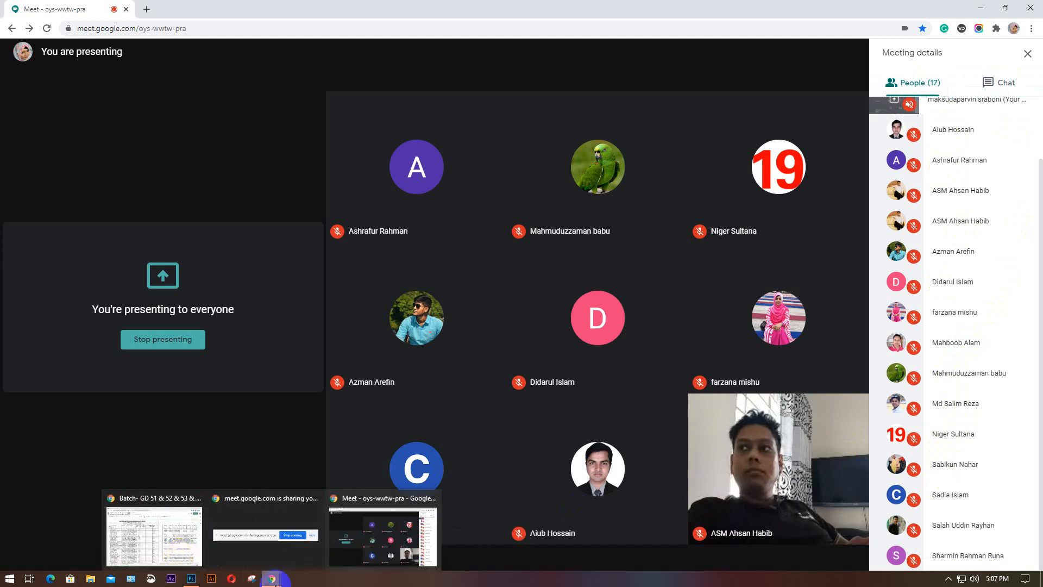
{"action": "left_click", "coordinate": [175, 554]}
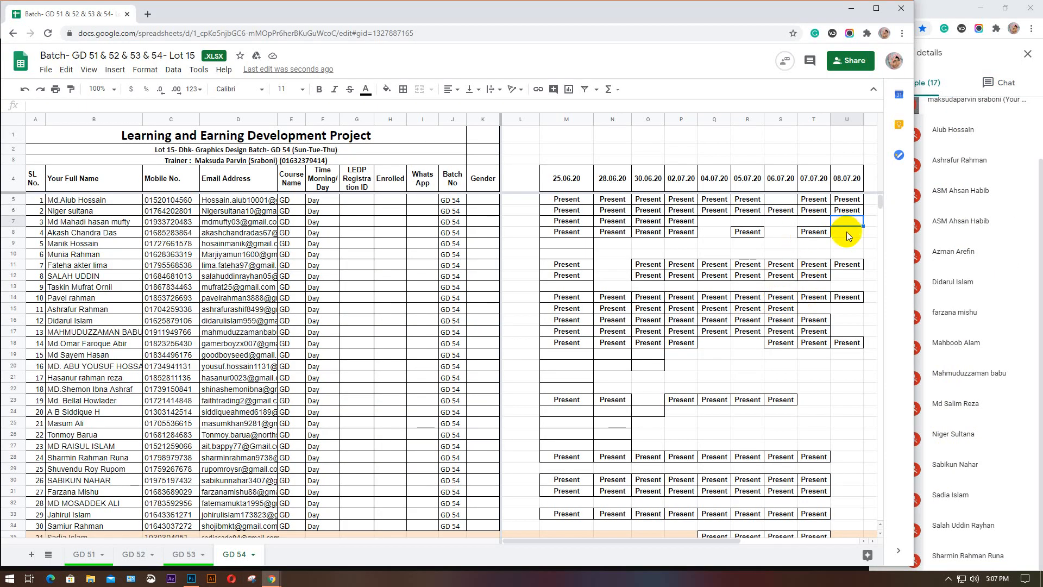
Step: On the GD 54 sheet, paste the Present mark into the 08.07.20 column for student 8
{"action": "left_click", "coordinate": [846, 232]}
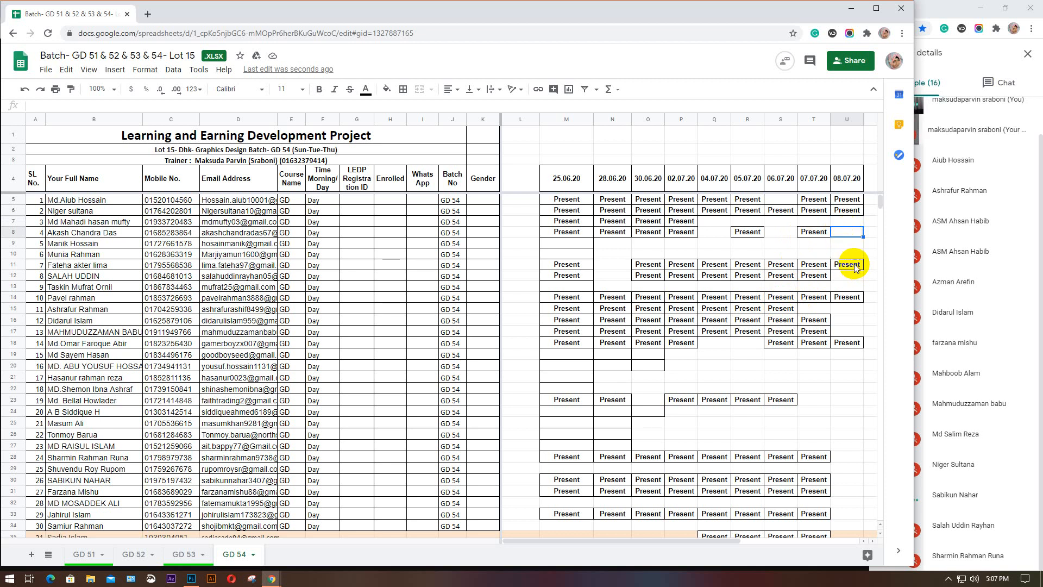
{"action": "left_click", "coordinate": [19, 255]}
{"action": "left_click", "coordinate": [10, 265]}
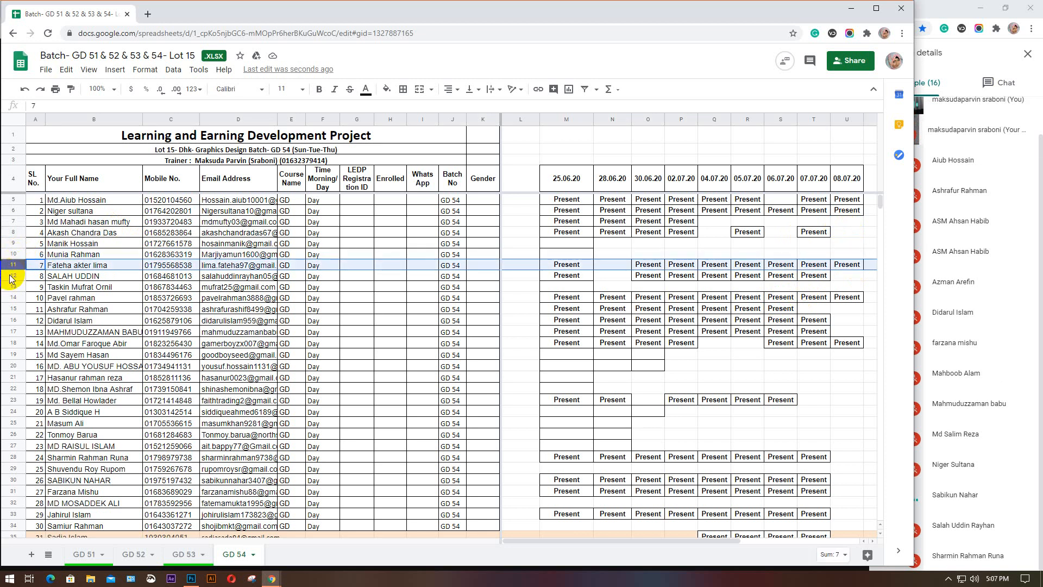
{"action": "left_click", "coordinate": [10, 276]}
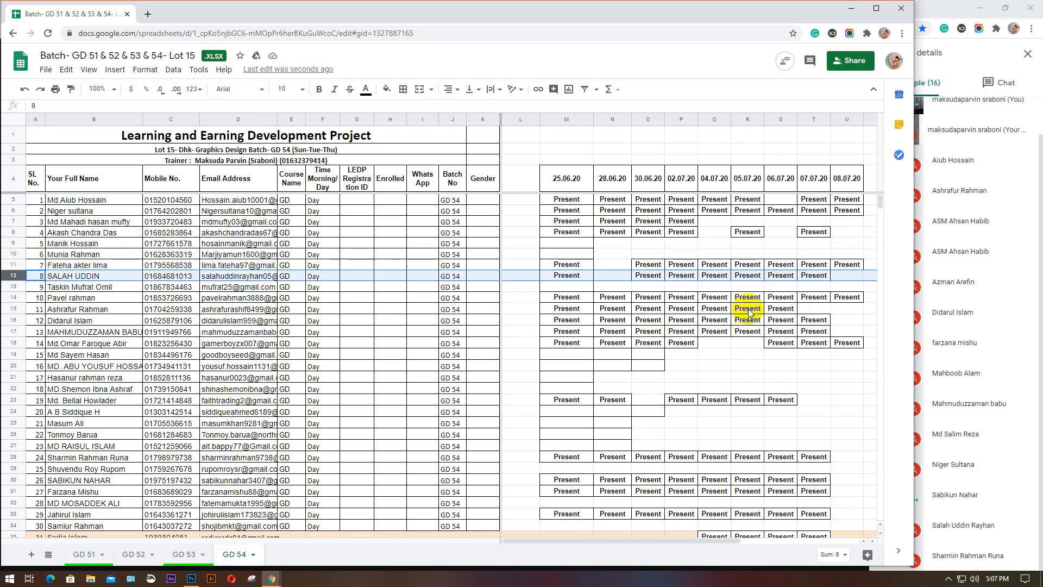
{"action": "left_click", "coordinate": [845, 277]}
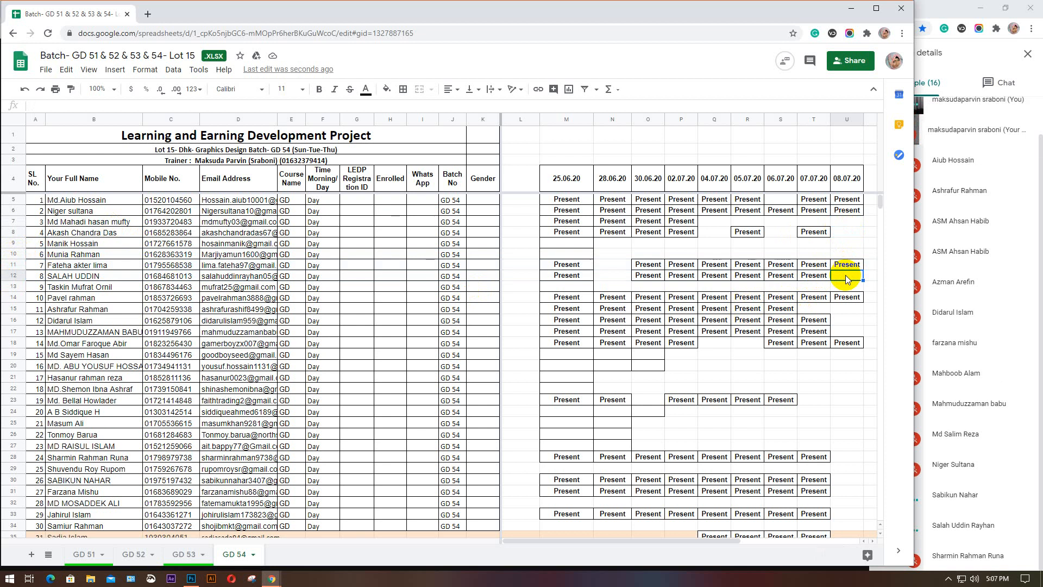
{"action": "key", "text": "ctrl+v"}
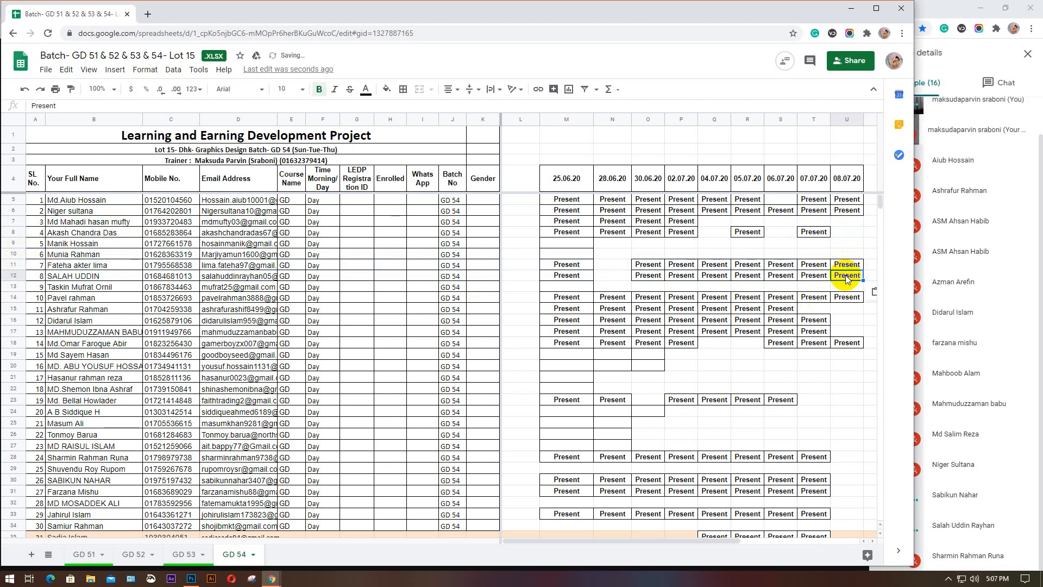
Step: Mark students 11, 12 and 13 as Present in the 08.07.20 column
{"action": "left_click", "coordinate": [11, 288]}
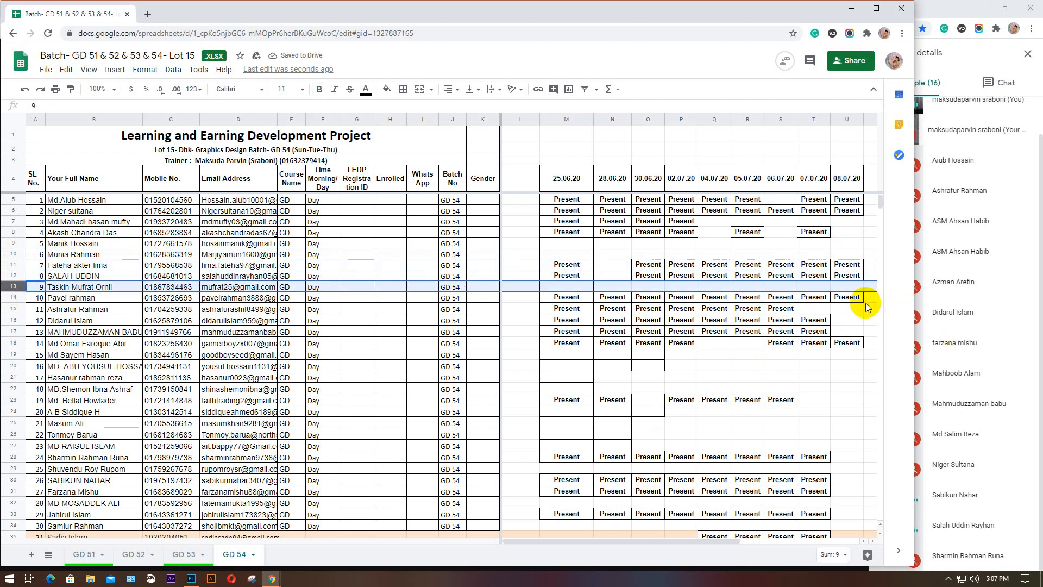
{"action": "left_click", "coordinate": [4, 298]}
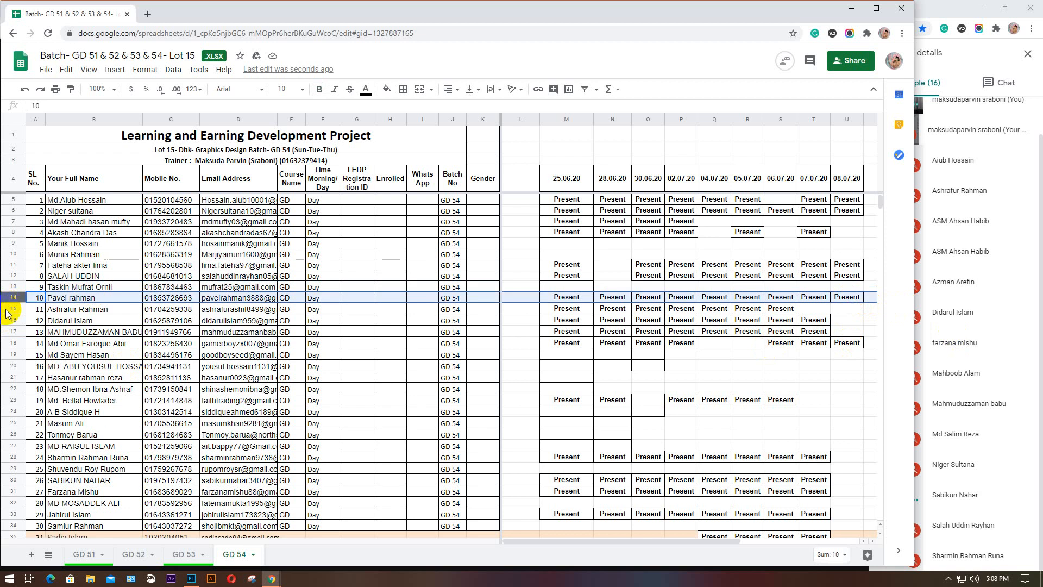
{"action": "left_click", "coordinate": [852, 307]}
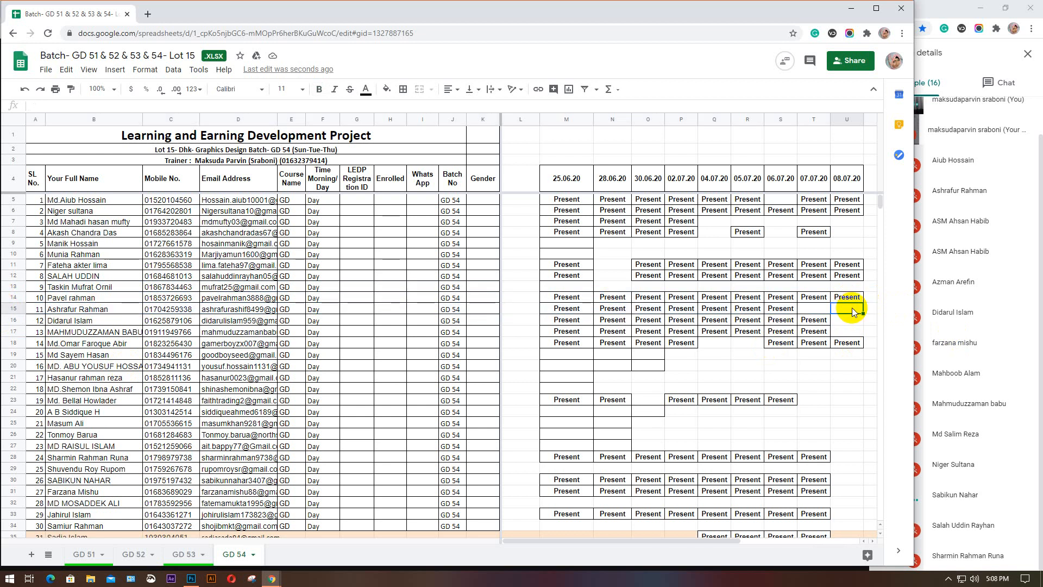
{"action": "type", "text": "Present"}
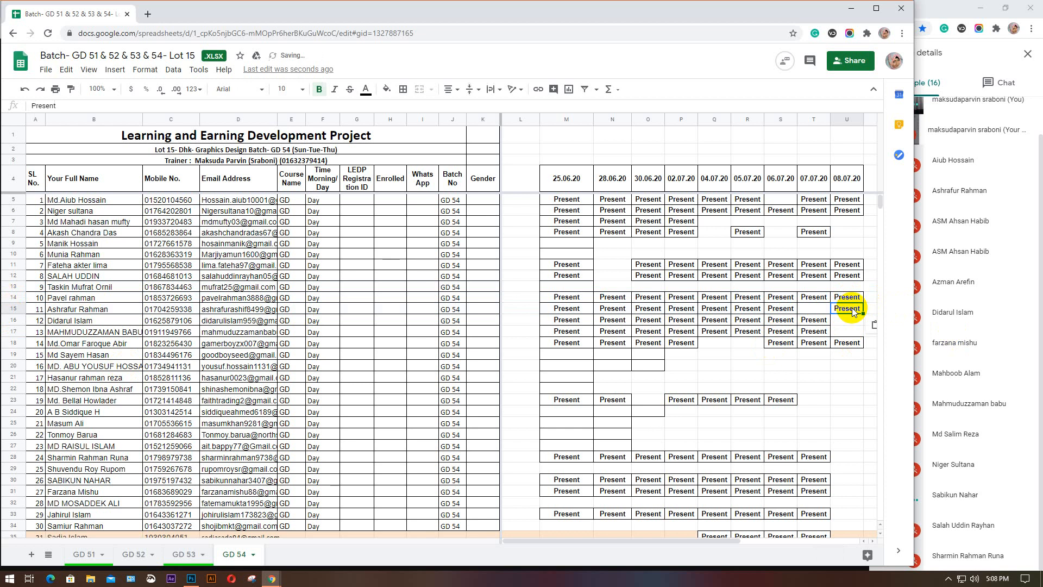
{"action": "left_click", "coordinate": [13, 323]}
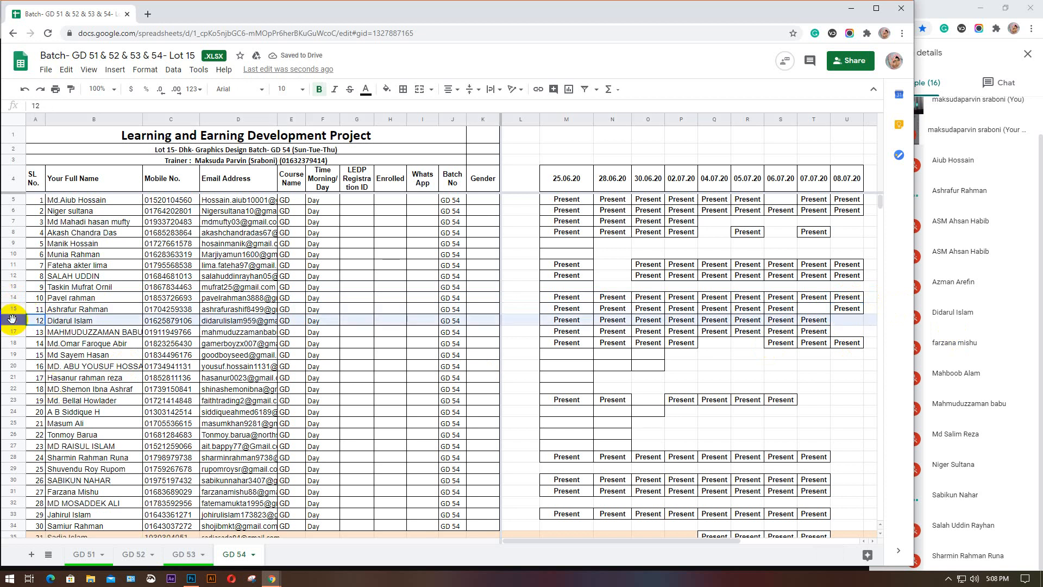
{"action": "left_click", "coordinate": [855, 319]}
{"action": "type", "text": "Present"}
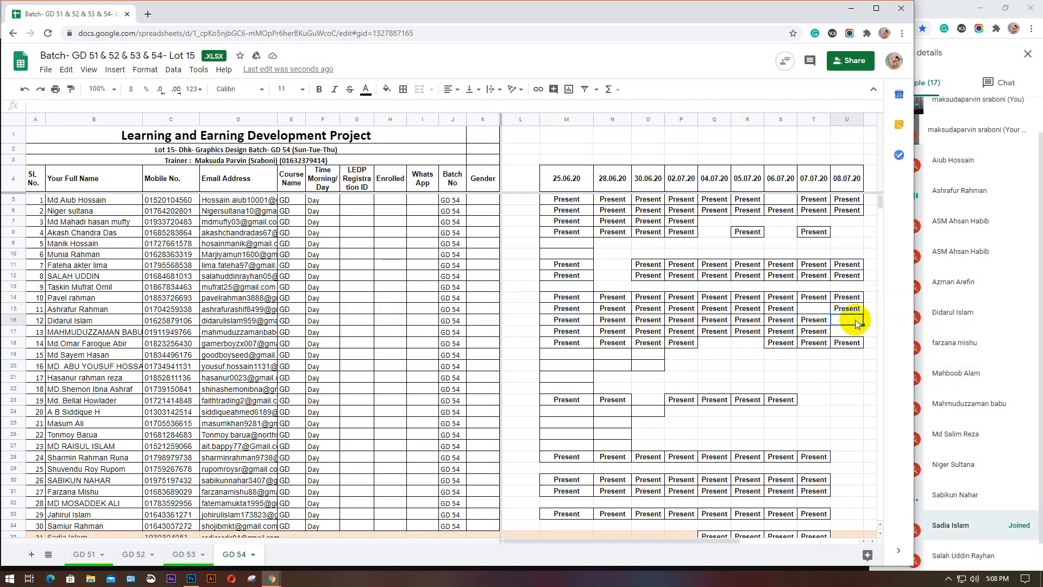
{"action": "left_click", "coordinate": [7, 332]}
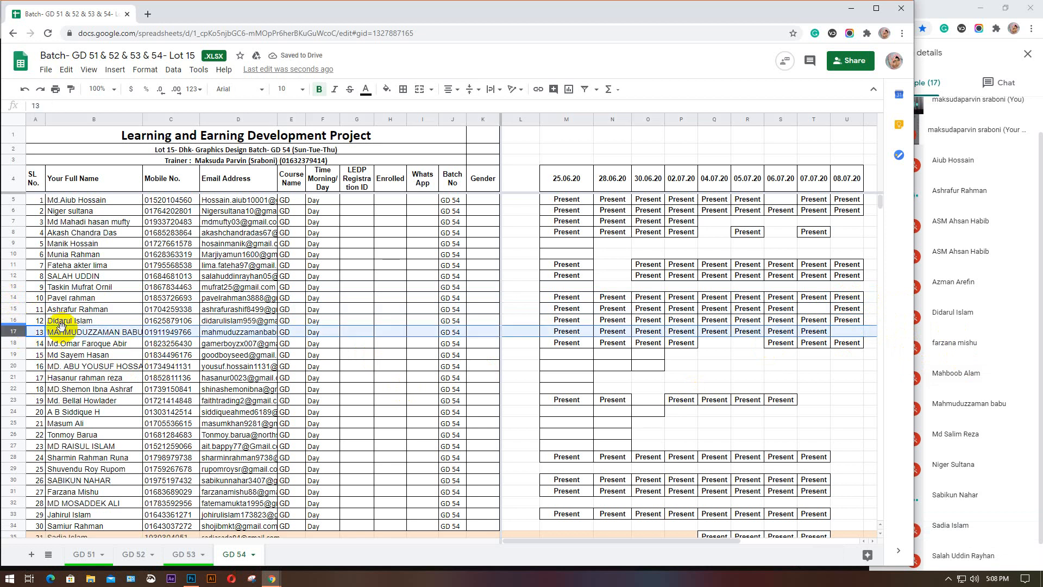
{"action": "left_click", "coordinate": [850, 333]}
{"action": "type", "text": "Present"}
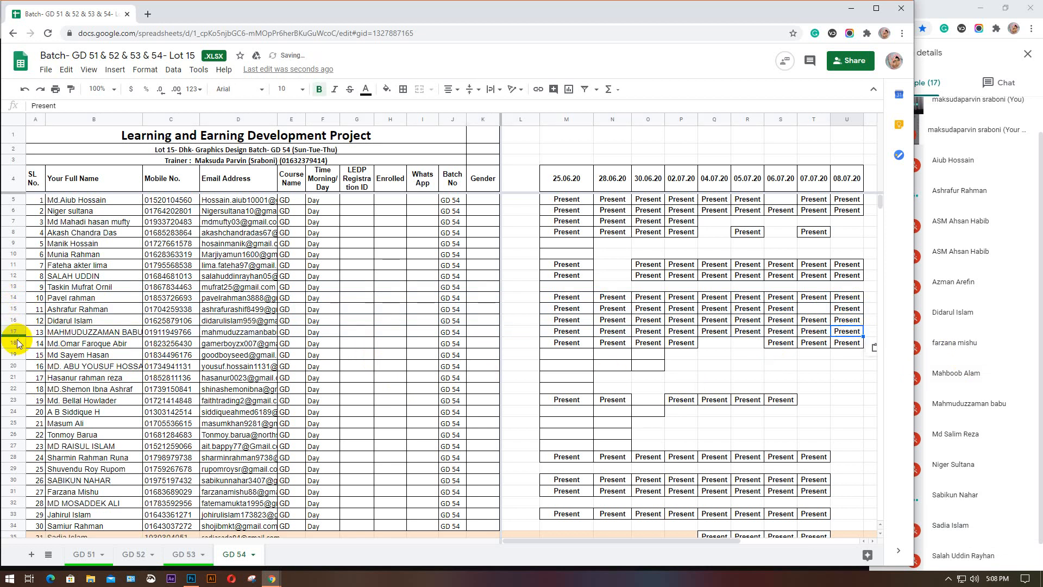
Step: Check the rows of students 14 to 23 against the participant list of the Google Meet call
{"action": "left_click", "coordinate": [10, 345]}
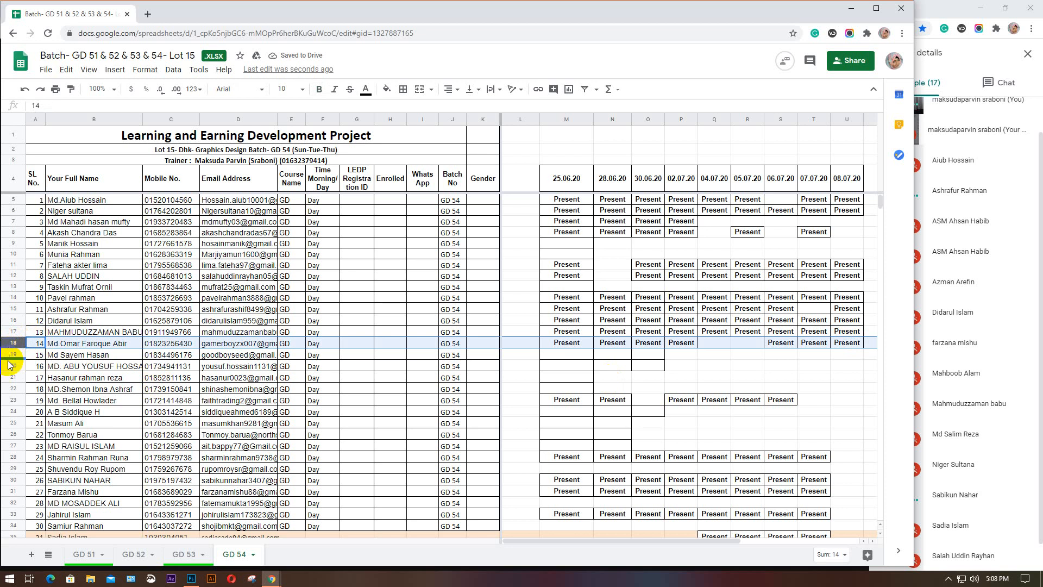
{"action": "left_click", "coordinate": [6, 365]}
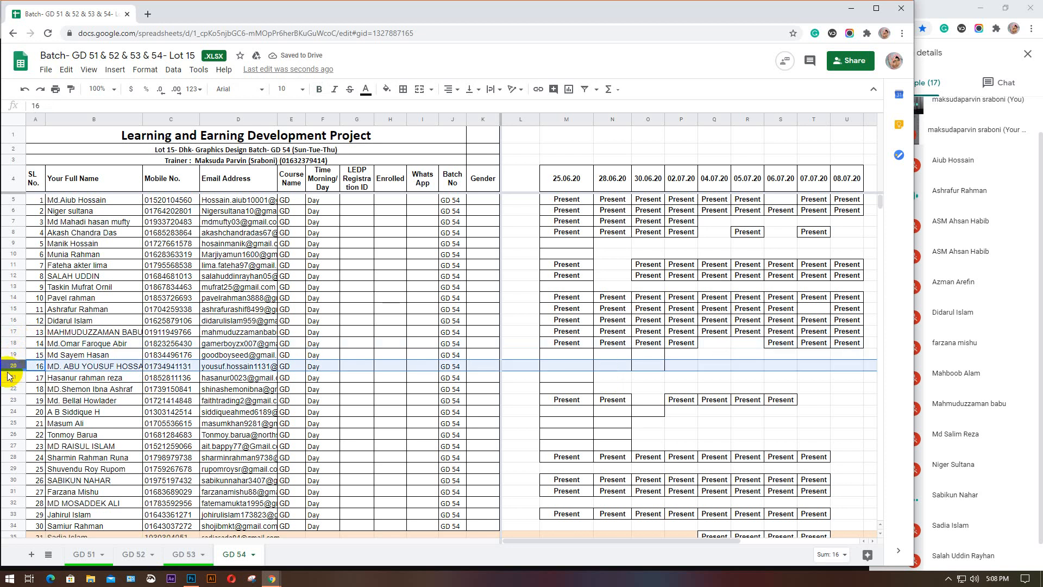
{"action": "left_click", "coordinate": [7, 375]}
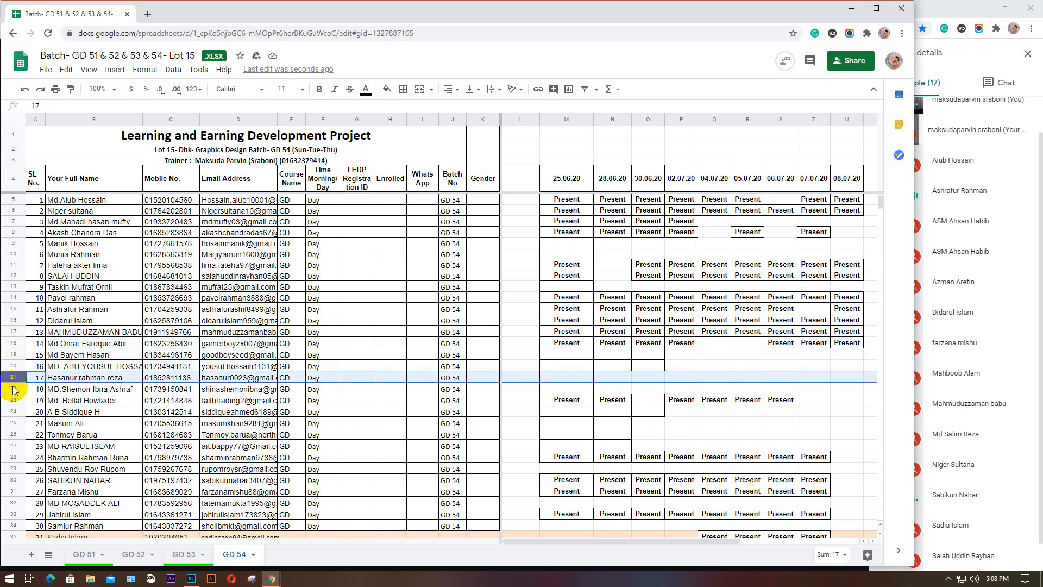
{"action": "left_click", "coordinate": [12, 386]}
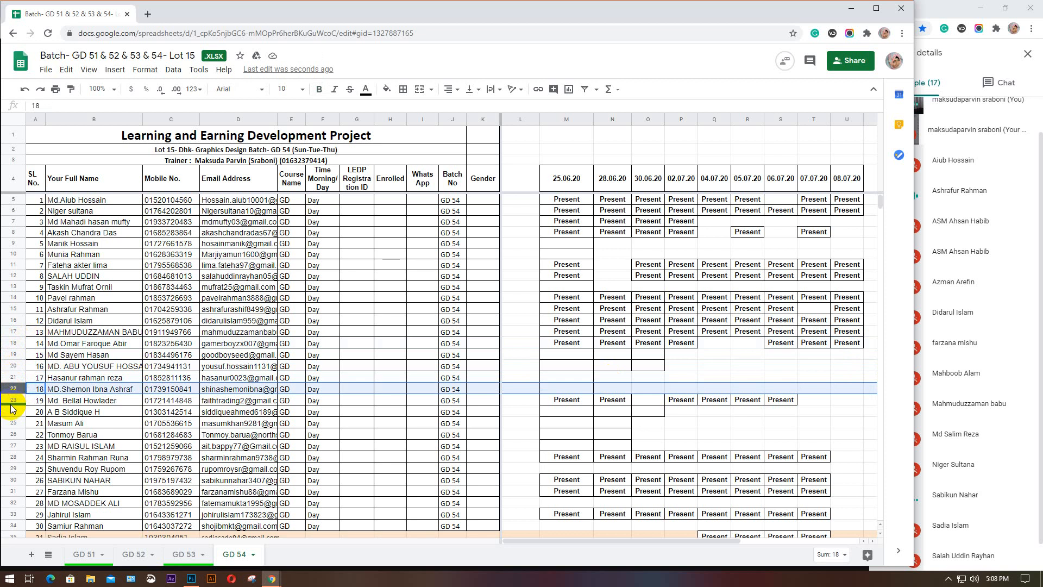
{"action": "left_click", "coordinate": [11, 401]}
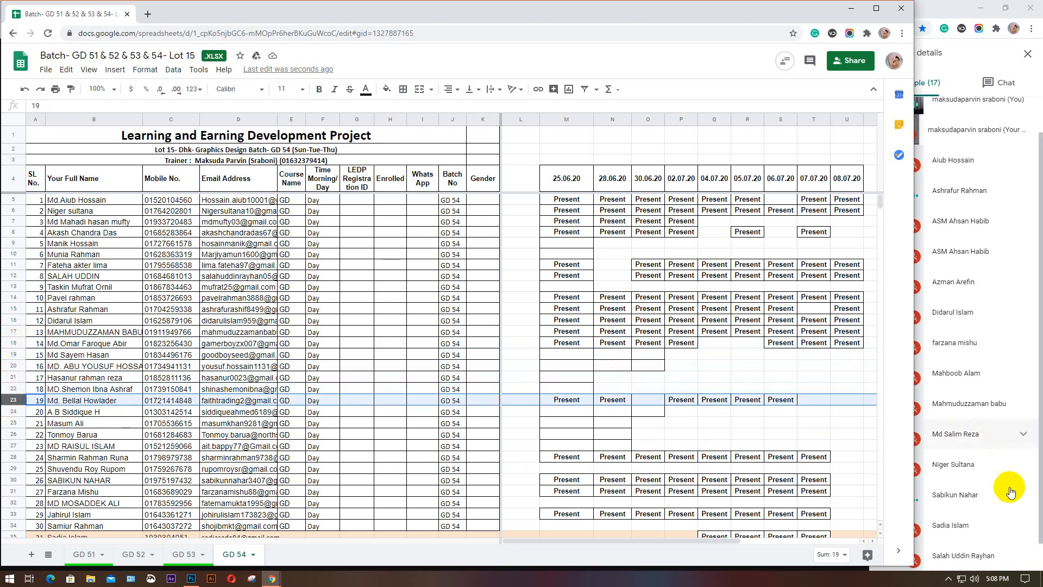
{"action": "scroll", "coordinate": [1012, 499], "scroll_direction": "down", "scroll_amount": 1}
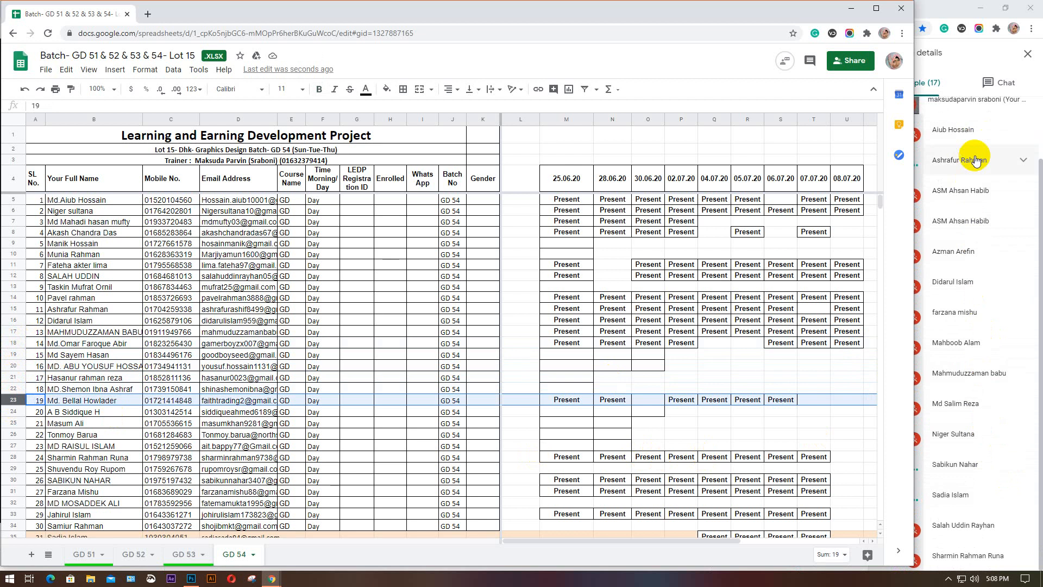
{"action": "left_click", "coordinate": [13, 412]}
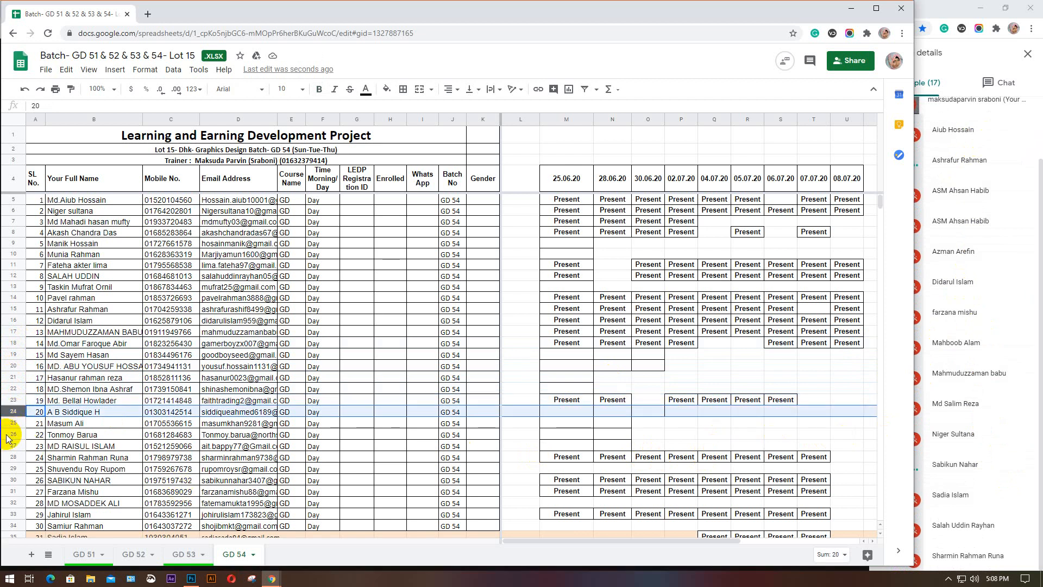
{"action": "left_click", "coordinate": [6, 435]}
{"action": "left_click", "coordinate": [5, 445]}
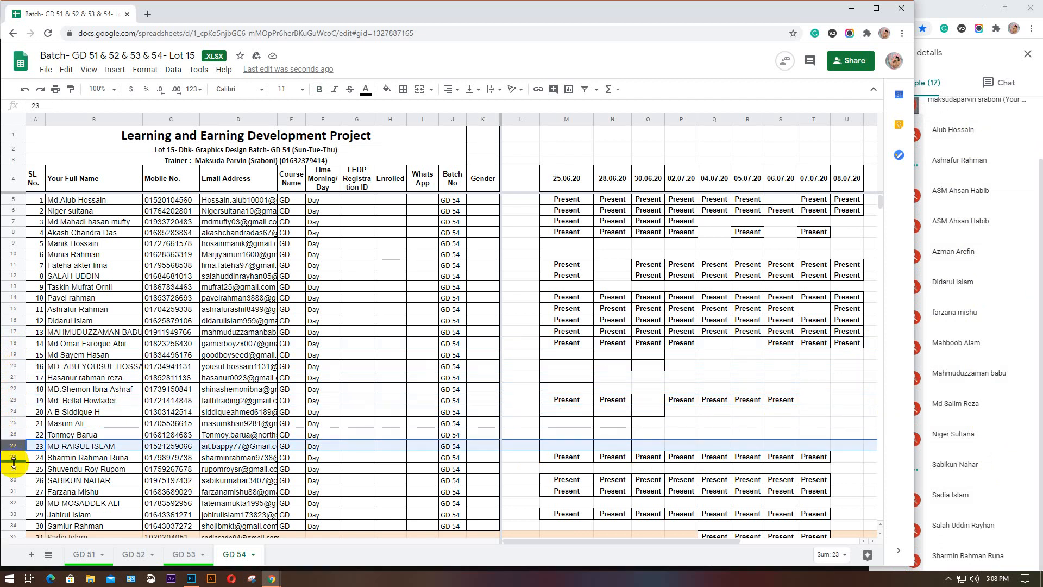
Step: Mark students 24, 26 and 27 as Present in the 08.07.20 column
{"action": "left_click", "coordinate": [11, 458]}
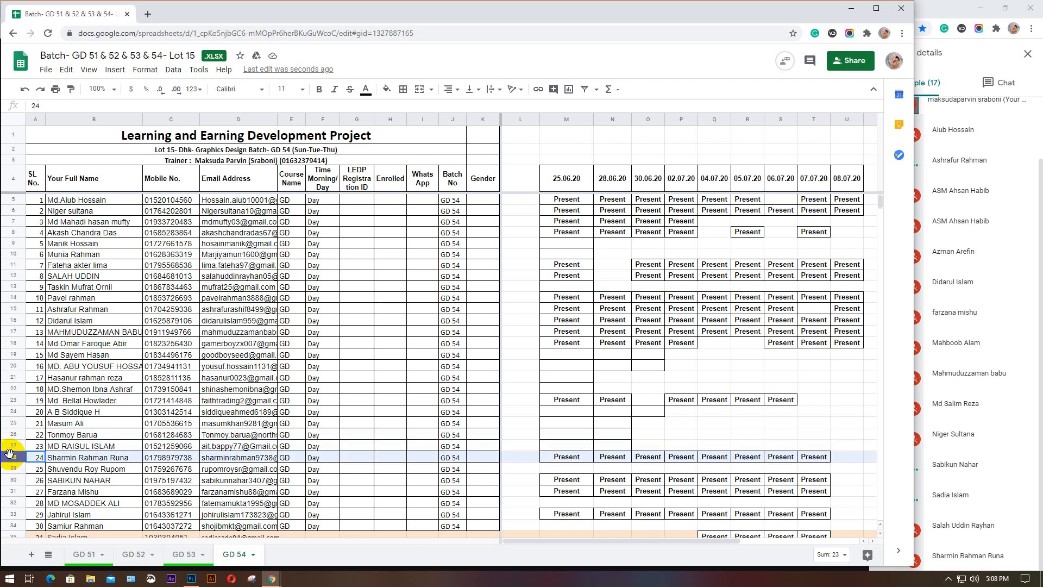
{"action": "left_click", "coordinate": [850, 459]}
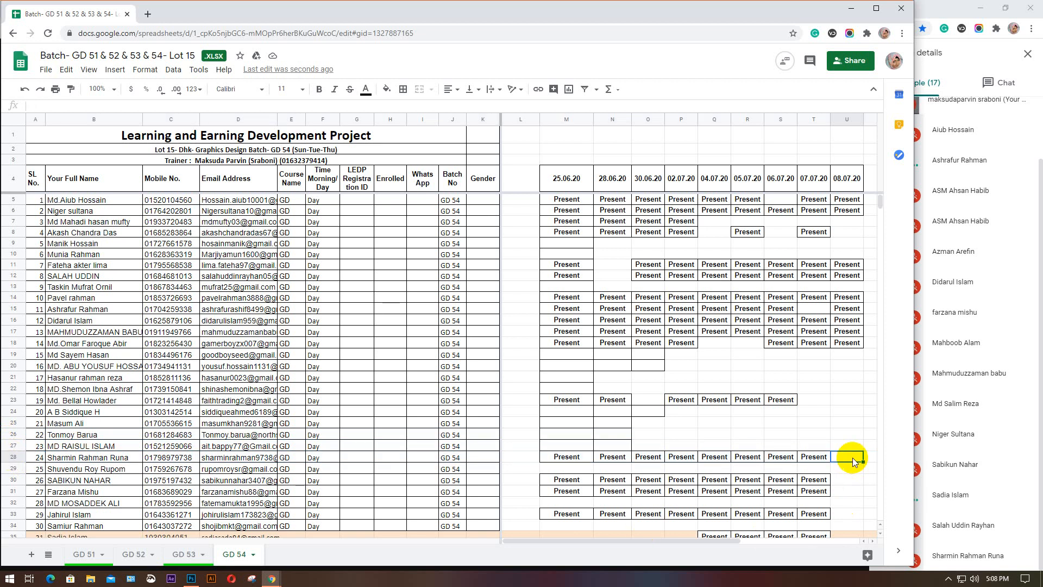
{"action": "type", "text": "Present"}
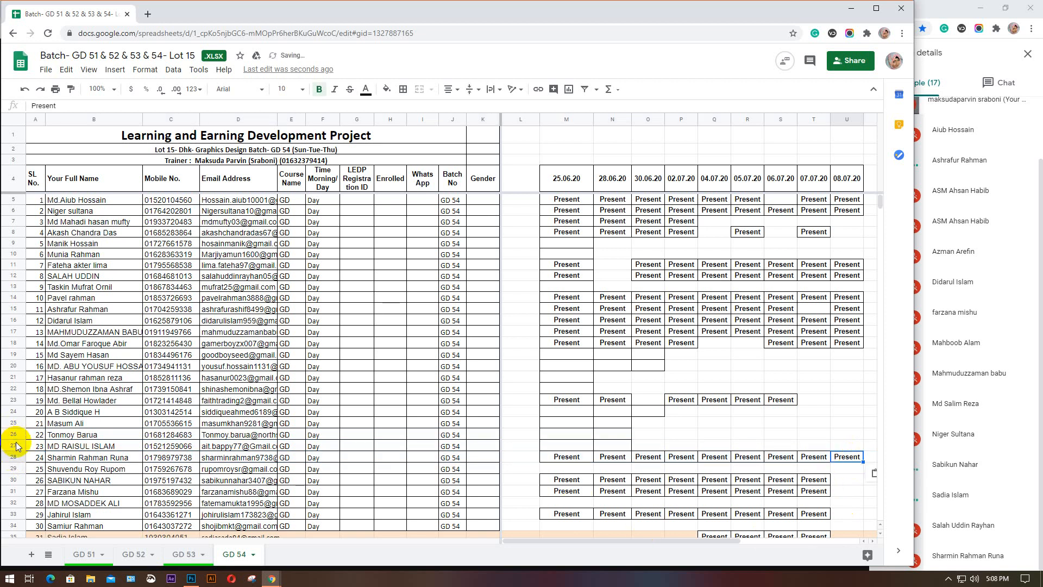
{"action": "left_click", "coordinate": [11, 479]}
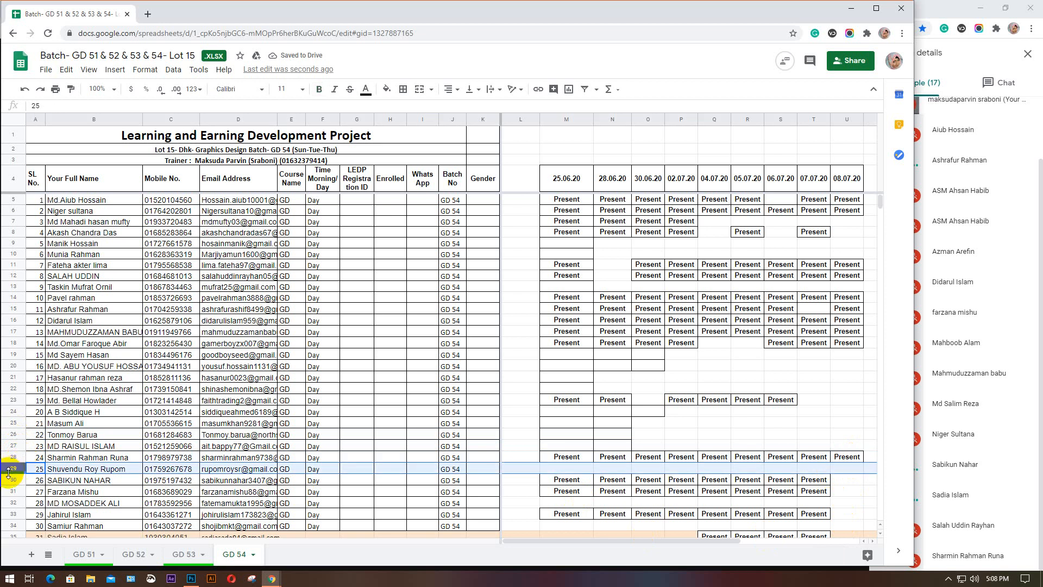
{"action": "left_click", "coordinate": [849, 480]}
{"action": "type", "text": "Present"}
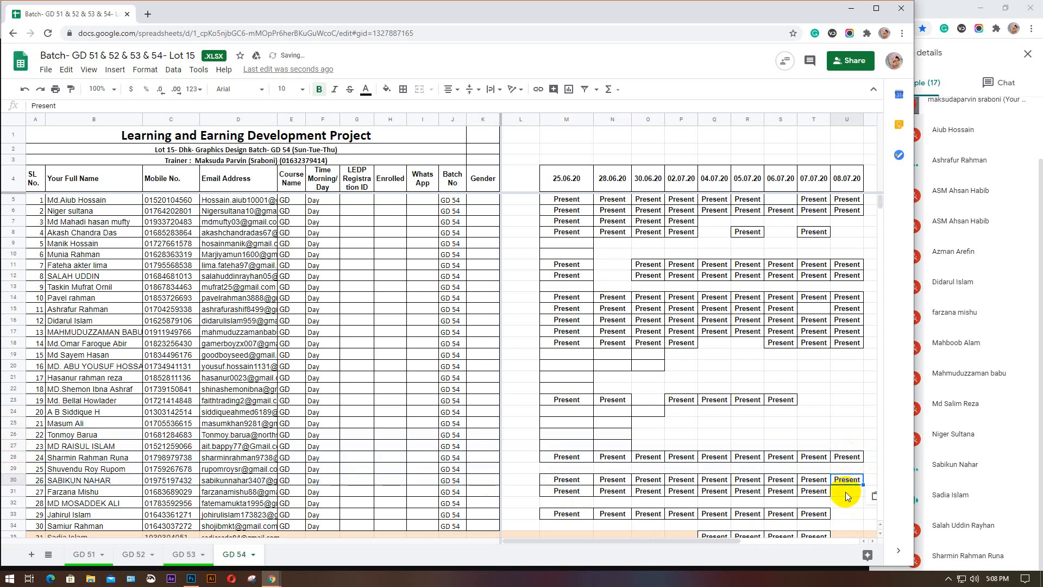
{"action": "left_click", "coordinate": [845, 491]}
{"action": "type", "text": "Present"}
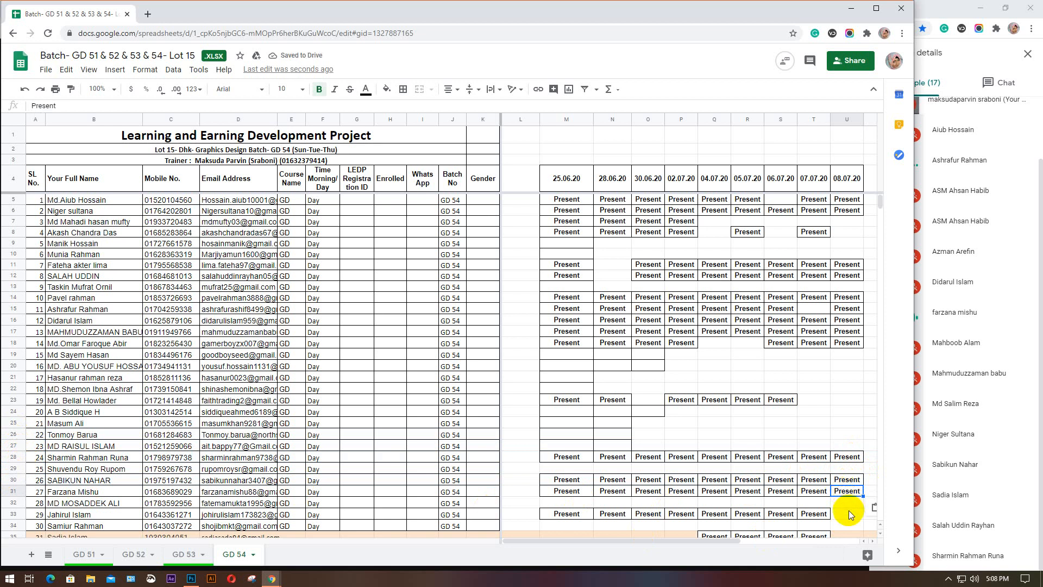
Step: Mark student 31 in the last GD 54 row as Present for 08.07.20 and review the sheet
{"action": "left_click", "coordinate": [849, 510]}
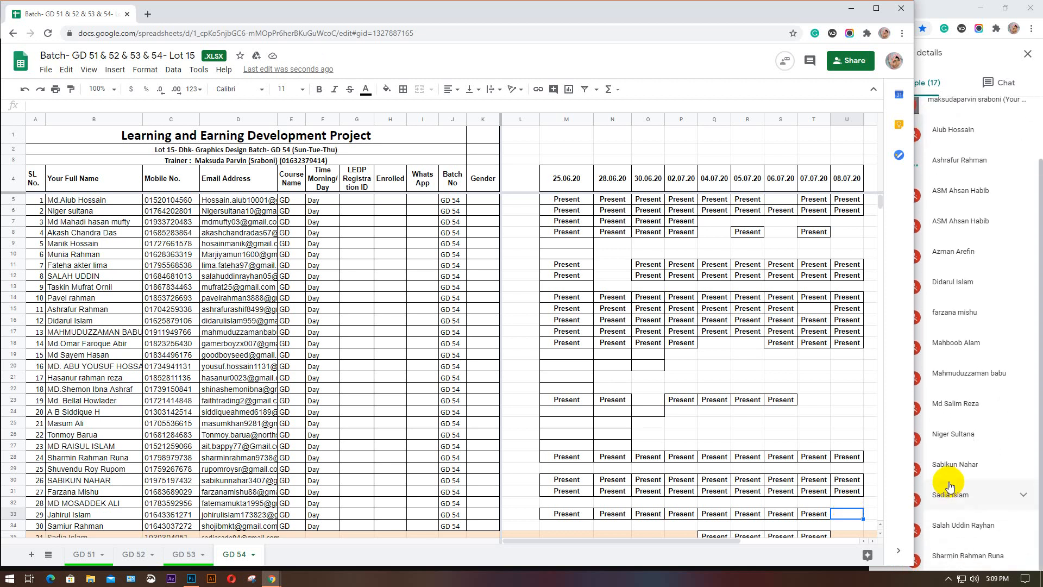
{"action": "scroll", "coordinate": [850, 456], "scroll_direction": "down", "scroll_amount": 1}
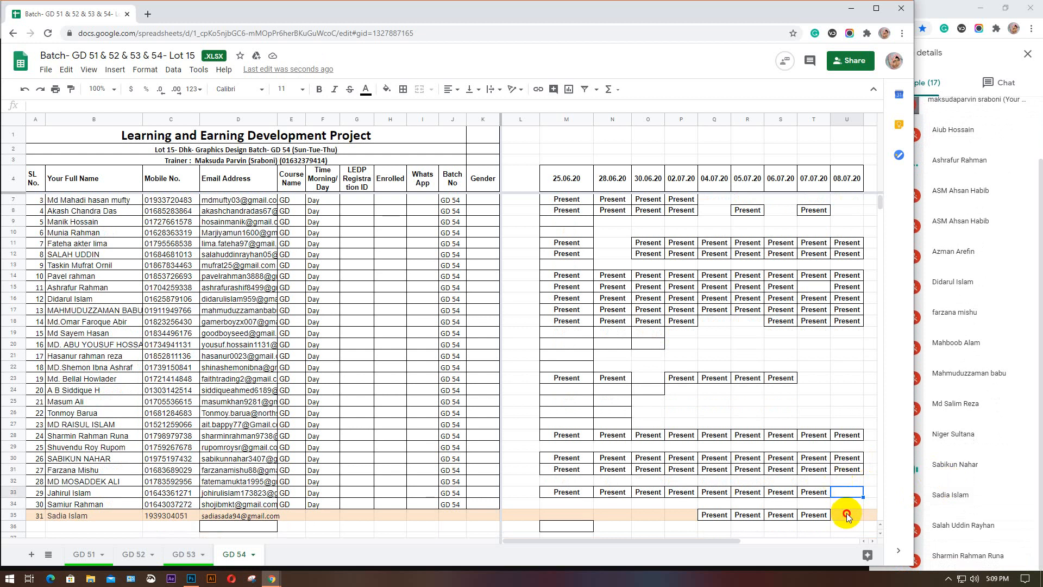
{"action": "left_click", "coordinate": [846, 515]}
{"action": "type", "text": "Present"}
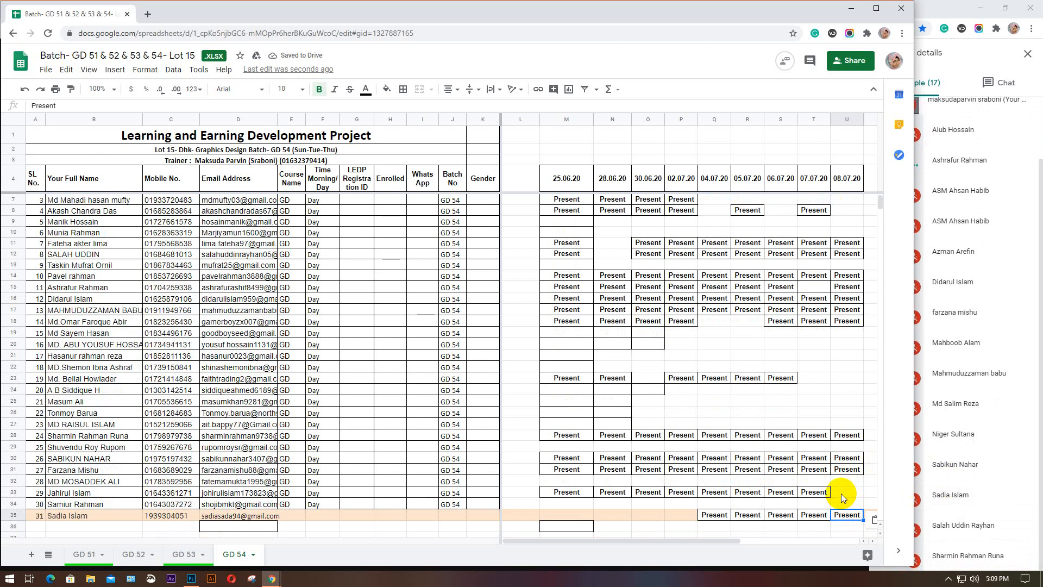
{"action": "scroll", "coordinate": [501, 488], "scroll_direction": "down", "scroll_amount": 2}
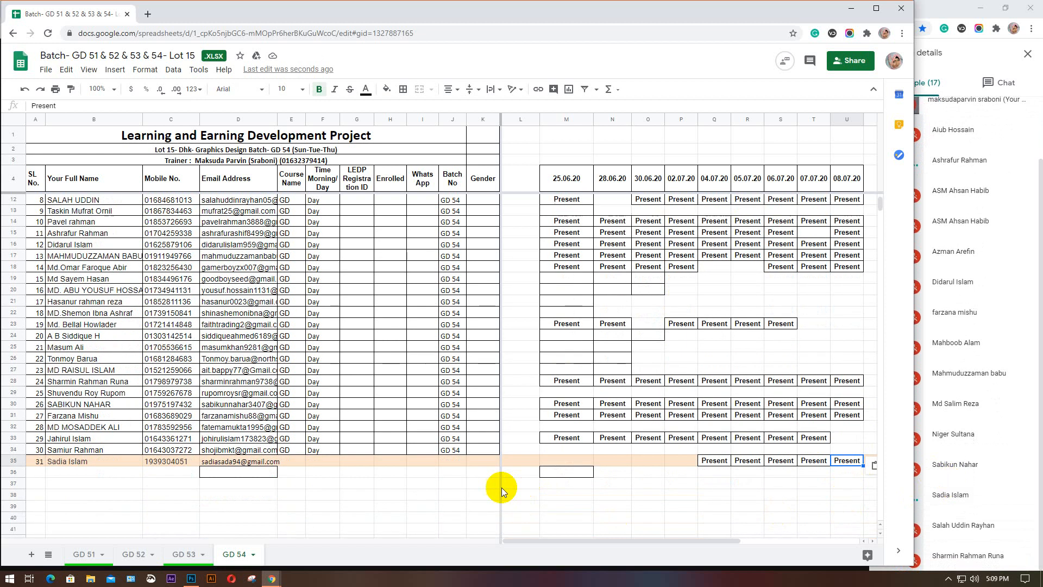
{"action": "left_click", "coordinate": [8, 473]}
{"action": "scroll", "coordinate": [492, 450], "scroll_direction": "up", "scroll_amount": 3}
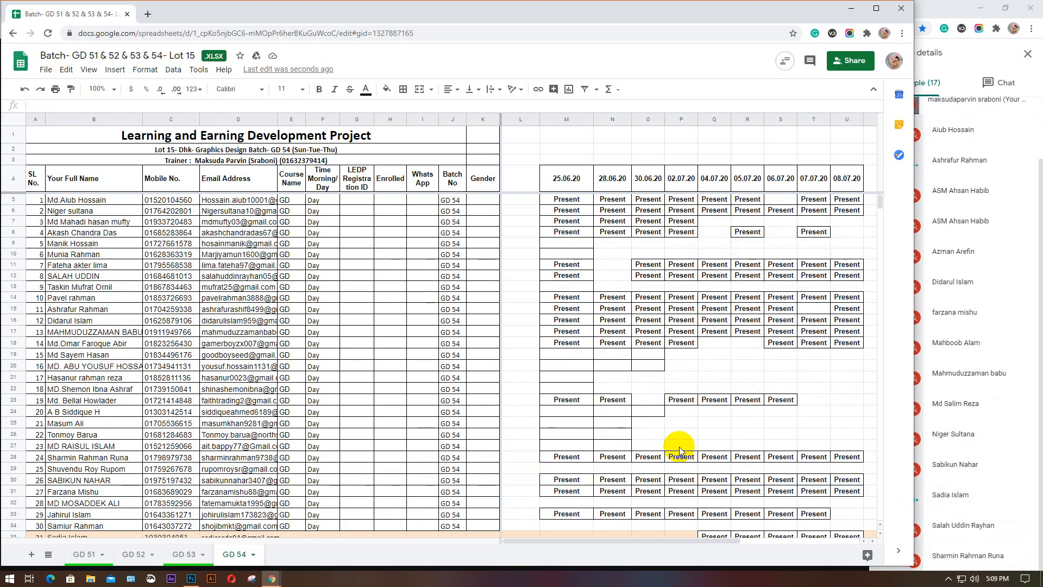
Step: Check the participants in the Google Meet call, return to the batch spreadsheet and open the GD 51 sheet
{"action": "left_click", "coordinate": [851, 7]}
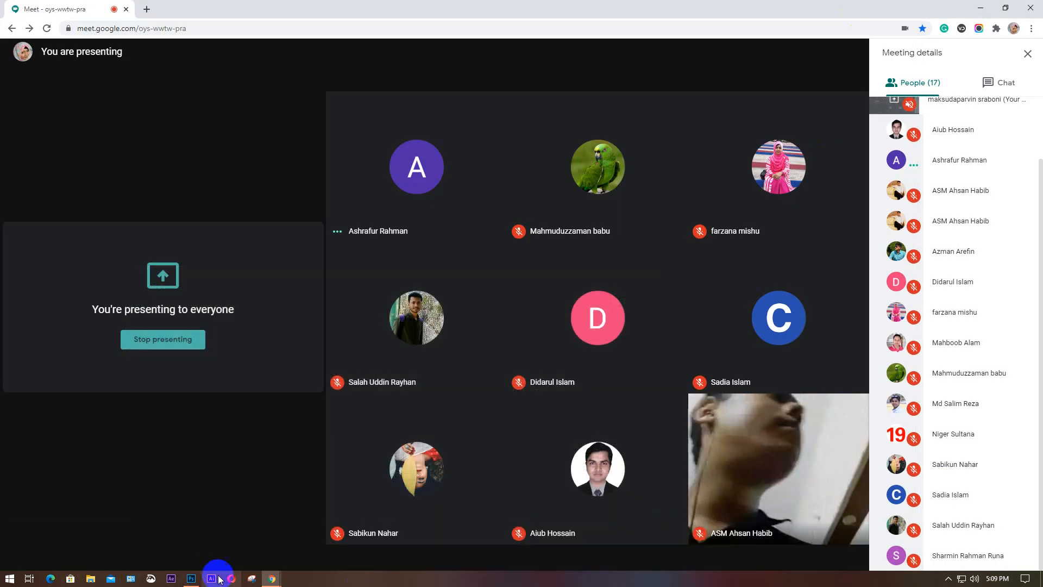
{"action": "mouse_move", "coordinate": [271, 579]}
{"action": "left_click", "coordinate": [171, 529]}
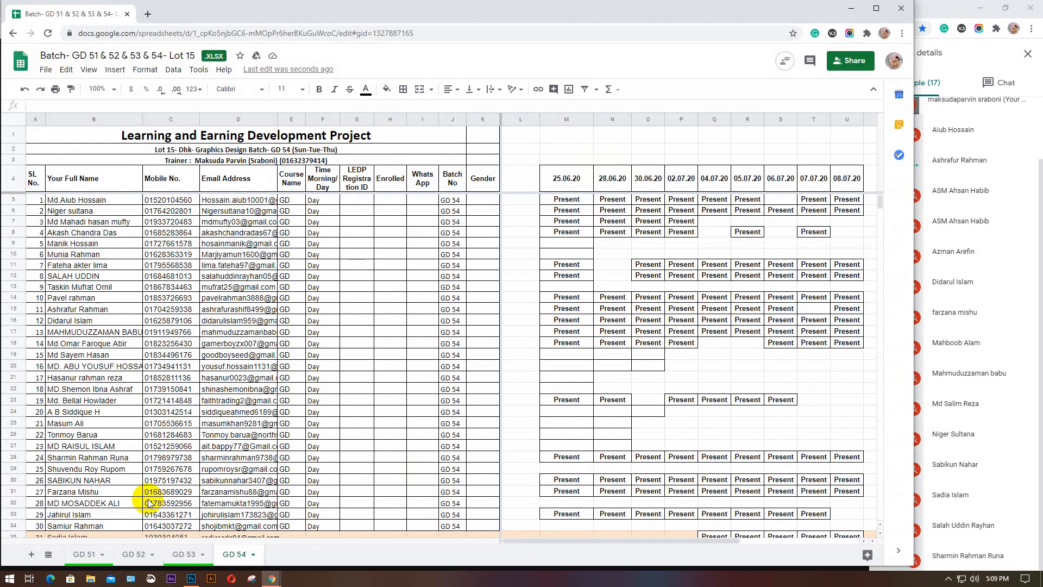
{"action": "left_click", "coordinate": [83, 553]}
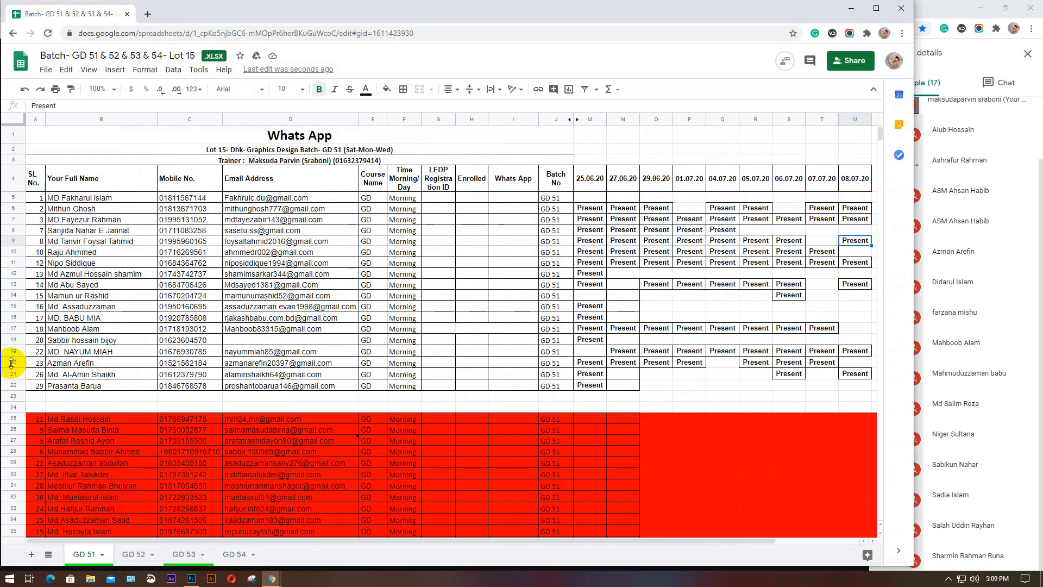
Step: Mark students 18, 23 and 10 as Present in the 08.07.20 column of the GD 51 sheet
{"action": "left_click", "coordinate": [12, 332]}
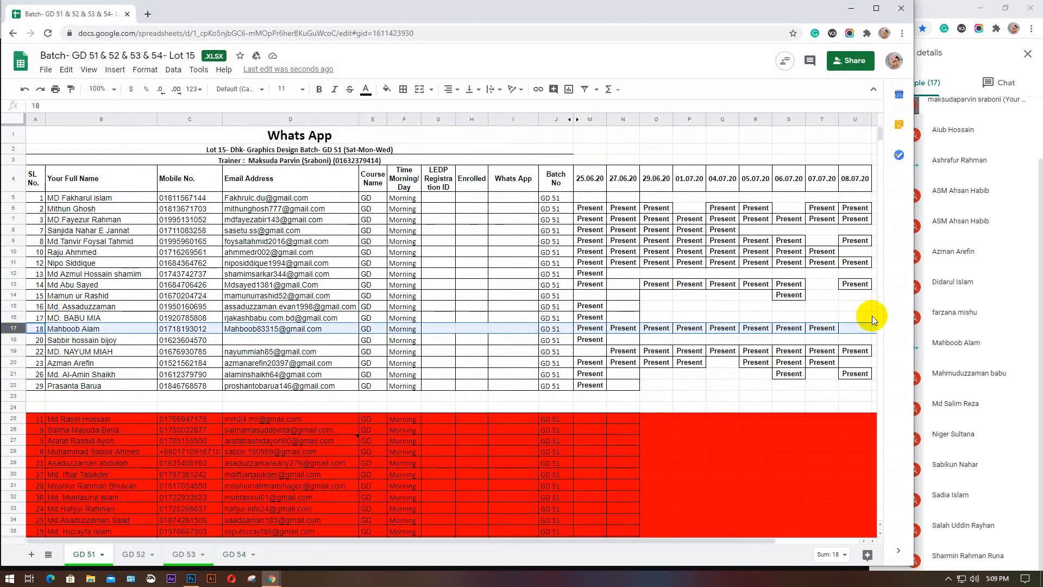
{"action": "left_click", "coordinate": [859, 331]}
{"action": "type", "text": "Present"}
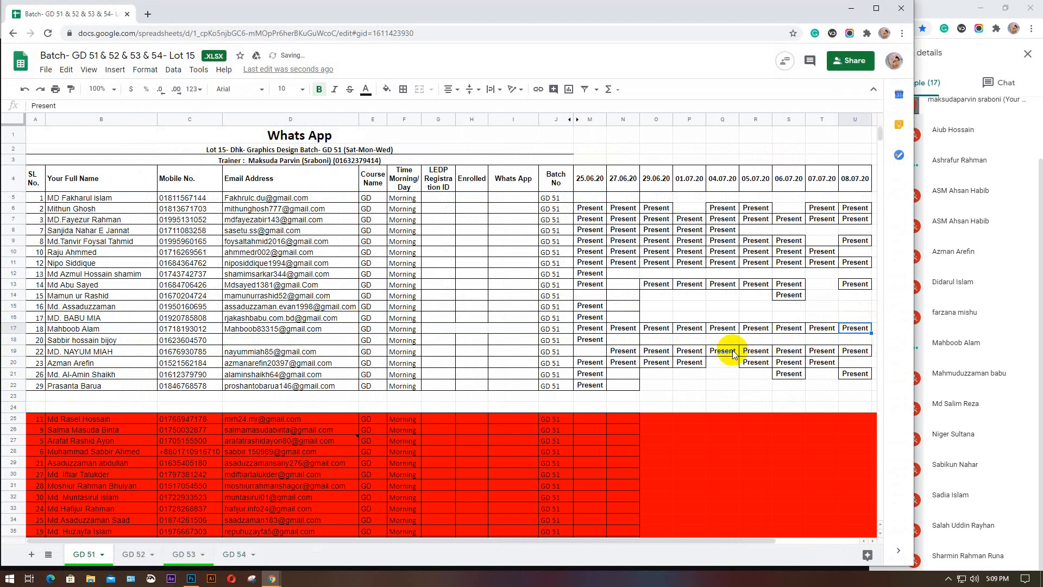
{"action": "left_click", "coordinate": [8, 364]}
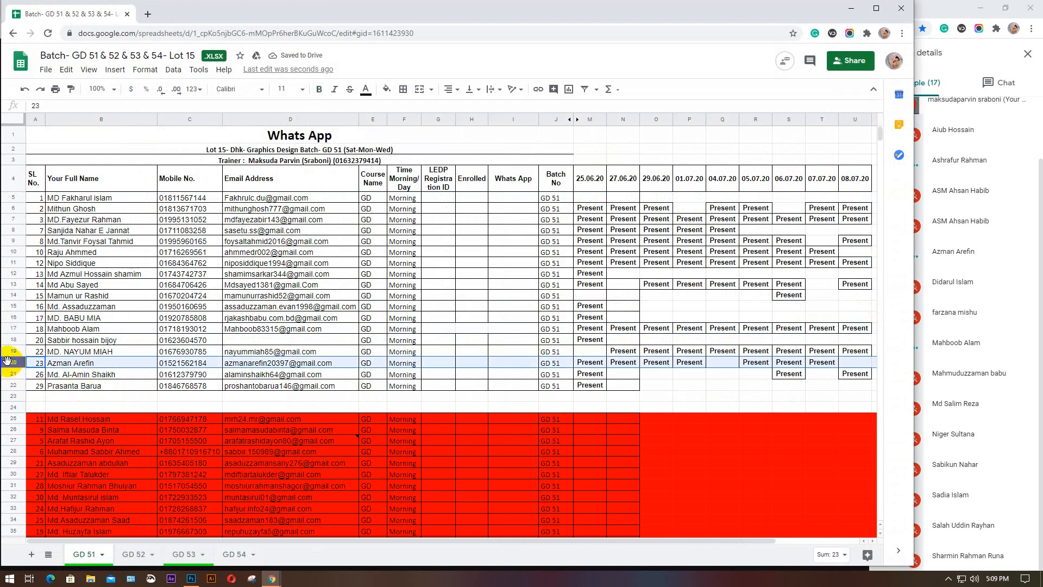
{"action": "left_click", "coordinate": [852, 365]}
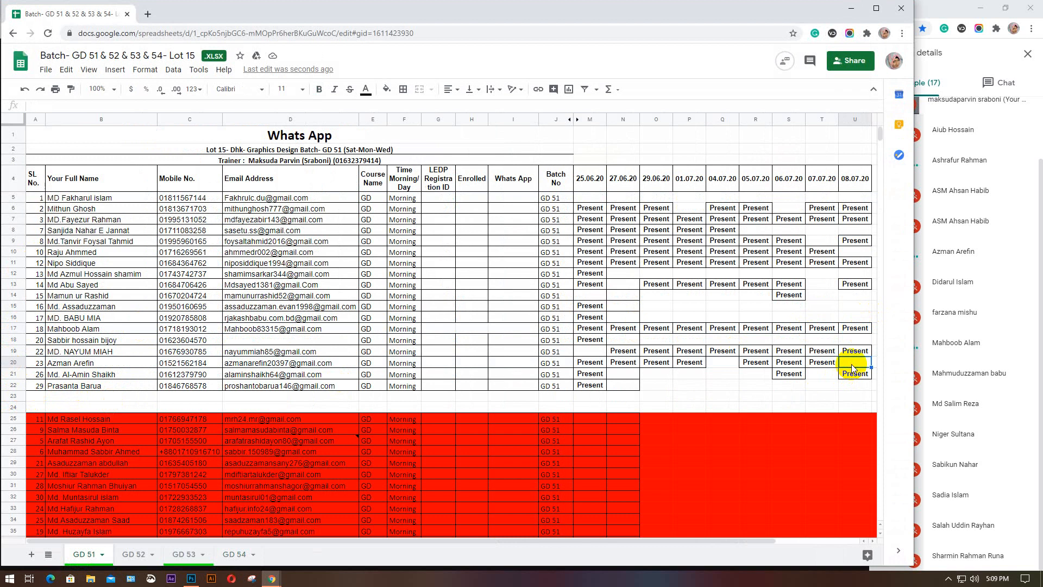
{"action": "type", "text": "Present"}
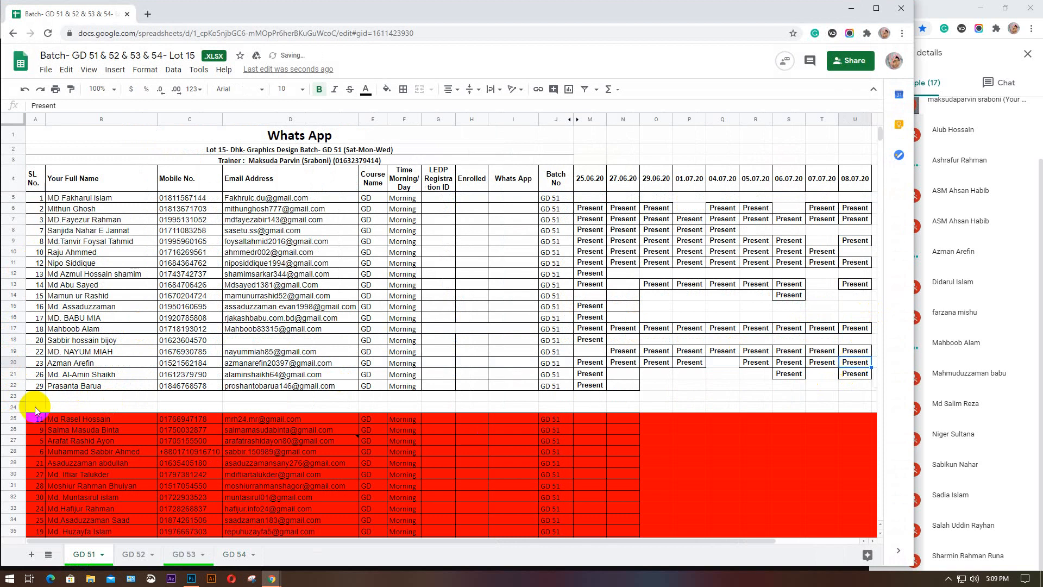
{"action": "left_click", "coordinate": [8, 252]}
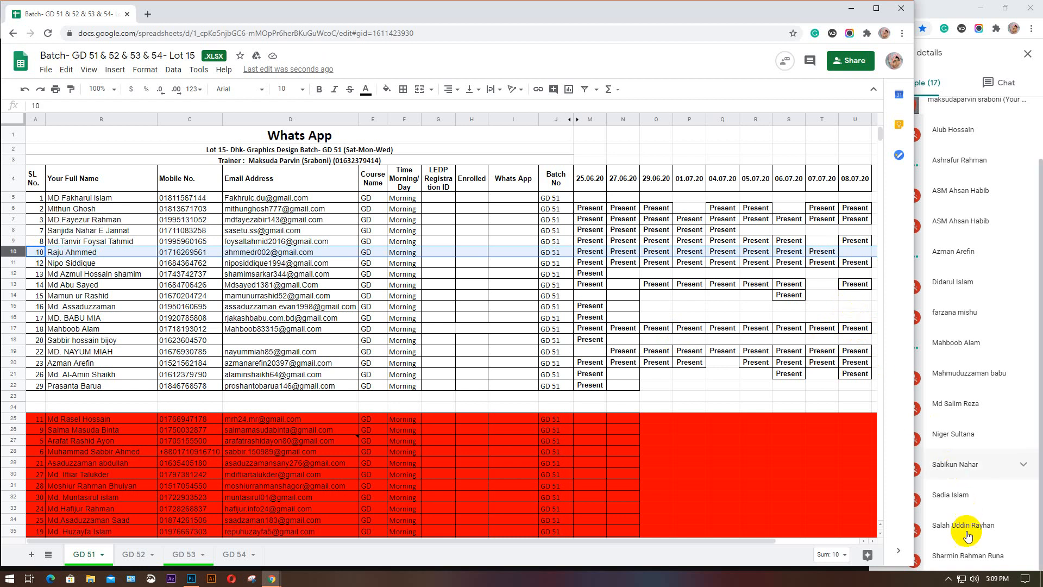
{"action": "left_click", "coordinate": [856, 251]}
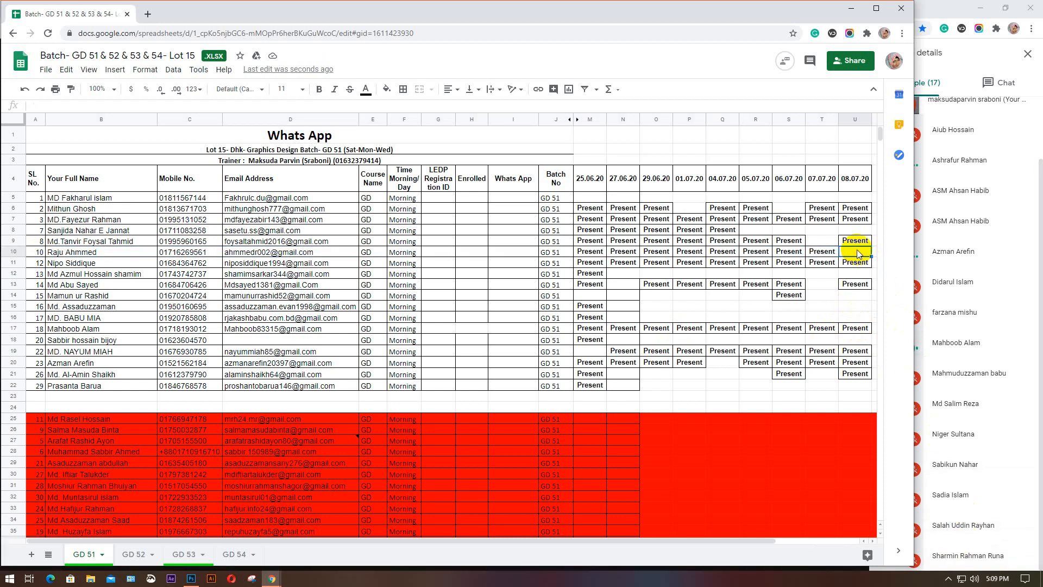
{"action": "type", "text": "Present"}
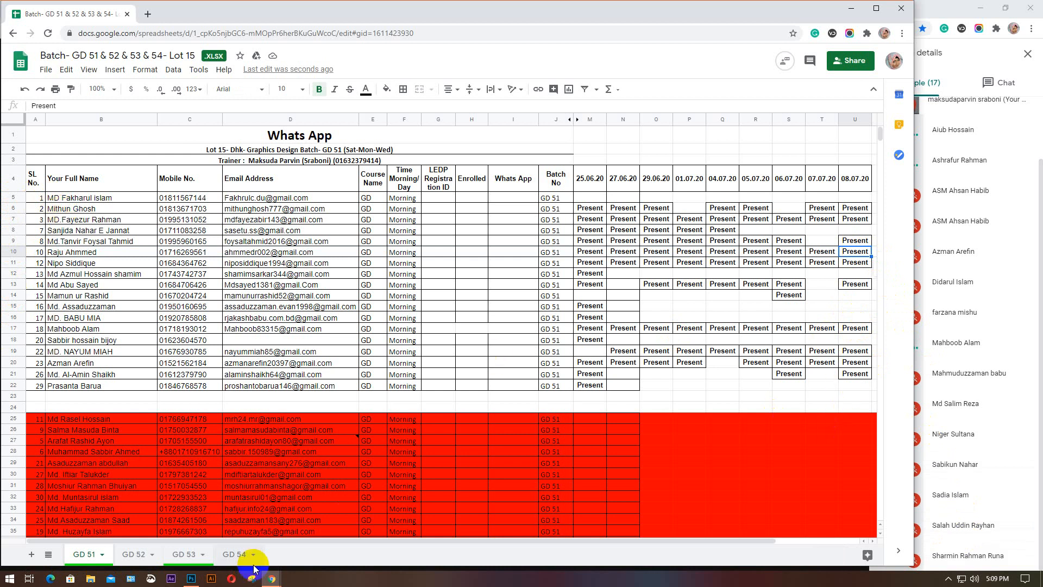
Step: Open the GD 52 sheet and check the attendance rows of students 9, 16 and 28 against the participant list
{"action": "left_click", "coordinate": [130, 554]}
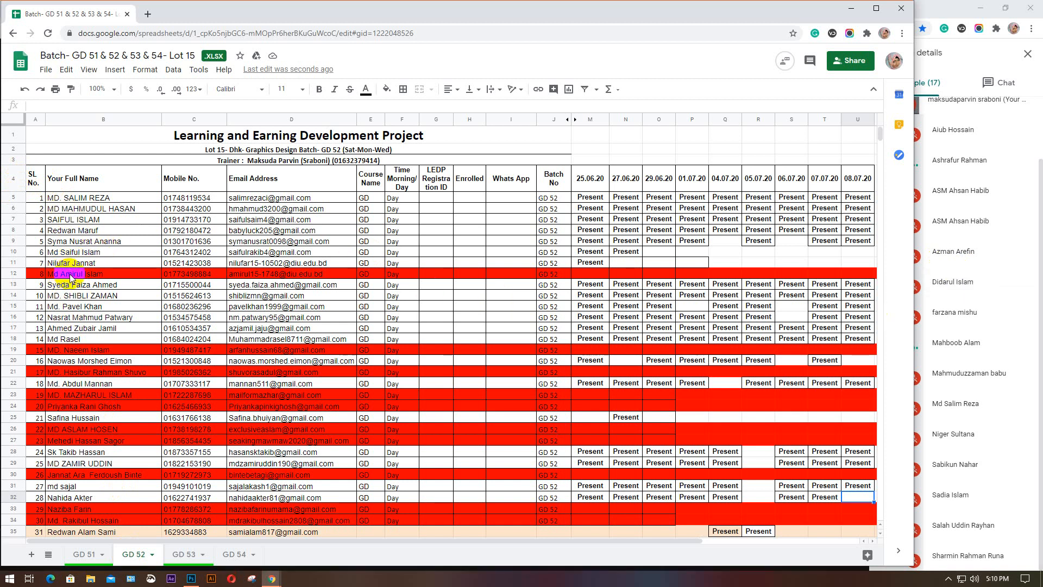
{"action": "left_click", "coordinate": [12, 284]}
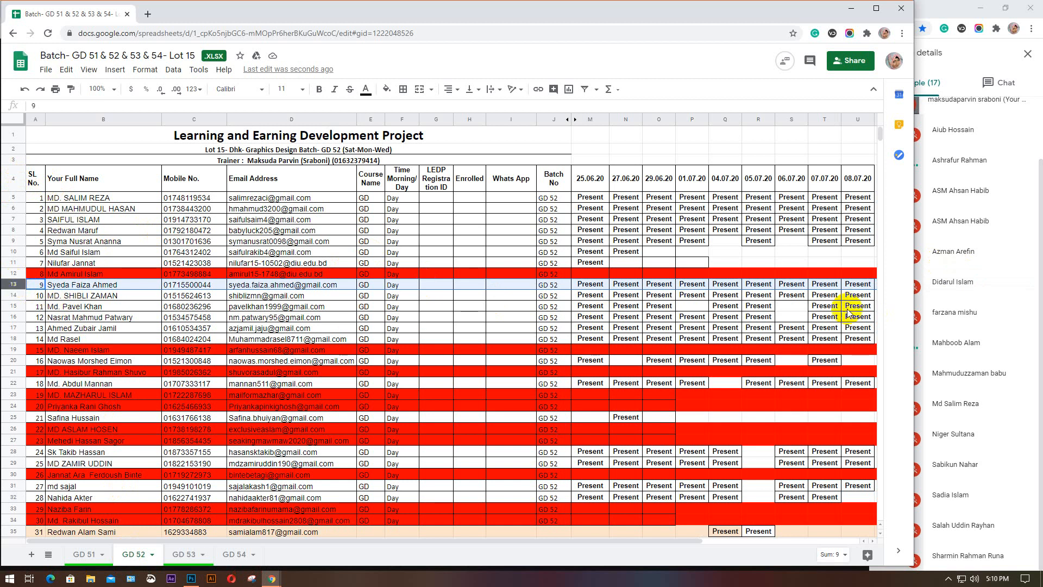
{"action": "left_click", "coordinate": [12, 361]}
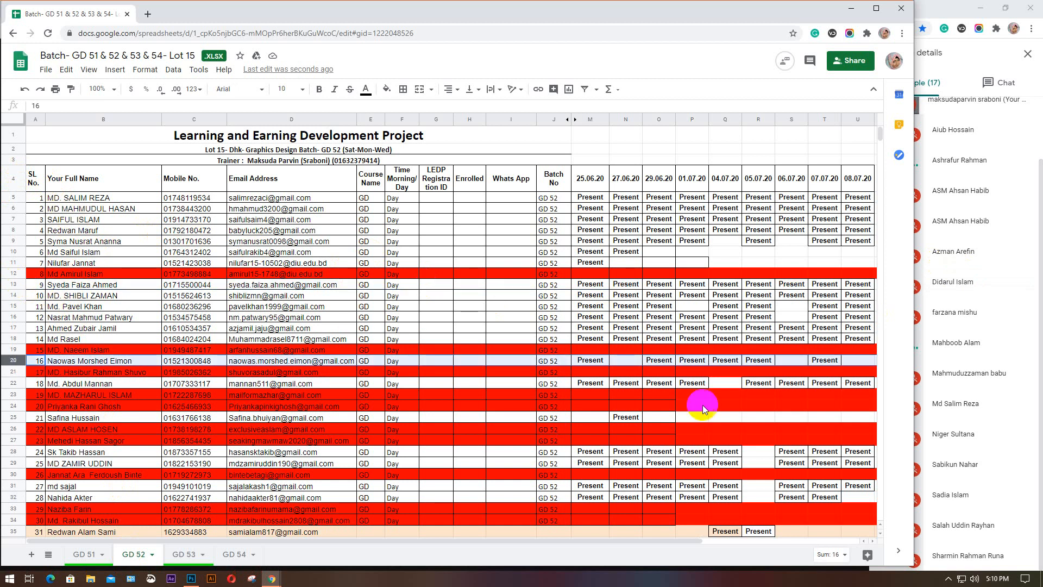
{"action": "left_click", "coordinate": [12, 497]}
{"action": "scroll", "coordinate": [367, 386], "scroll_direction": "down", "scroll_amount": 2}
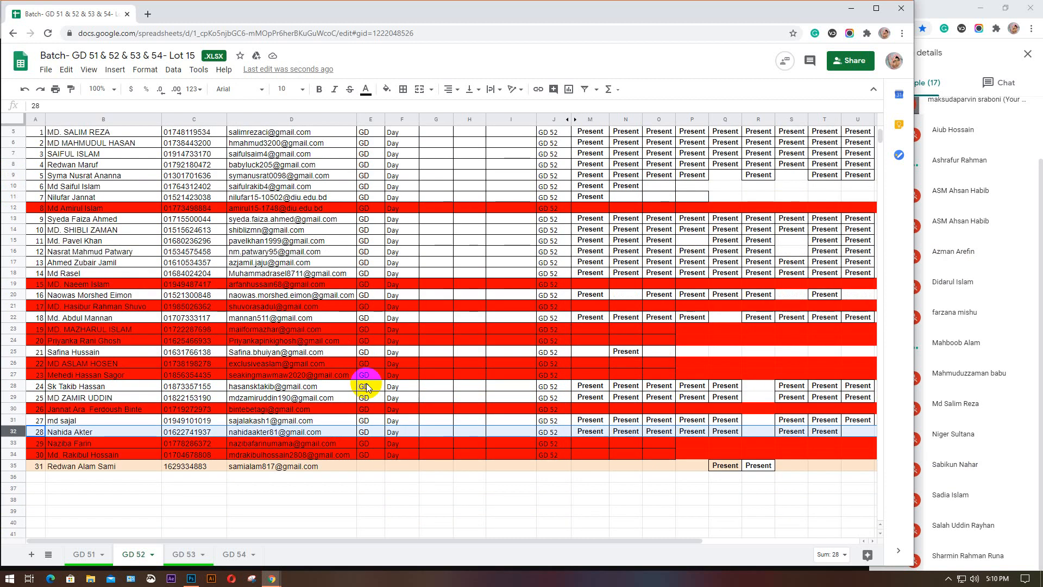
Step: Open the GD 53 sheet and mark student 21 as Present for 08.07.20
{"action": "left_click", "coordinate": [183, 554]}
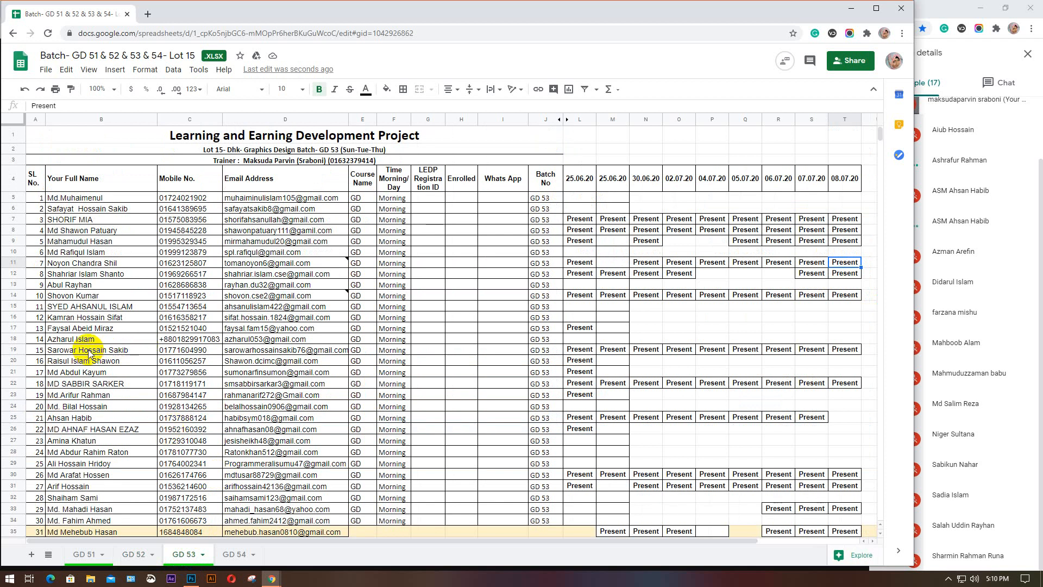
{"action": "left_click", "coordinate": [13, 417]}
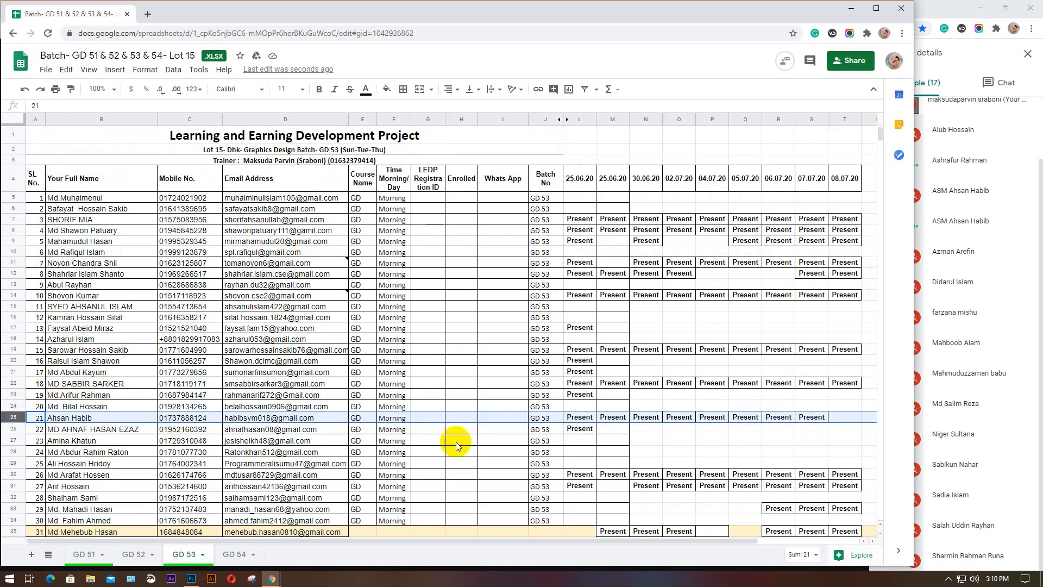
{"action": "left_click", "coordinate": [839, 417]}
{"action": "type", "text": "Present"}
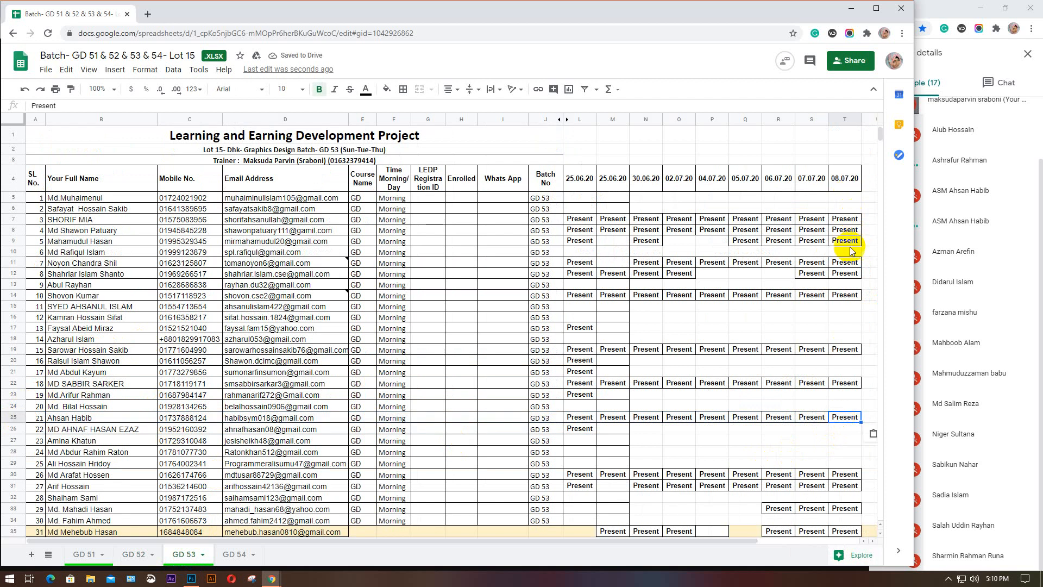
{"action": "scroll", "coordinate": [844, 464], "scroll_direction": "down", "scroll_amount": 1}
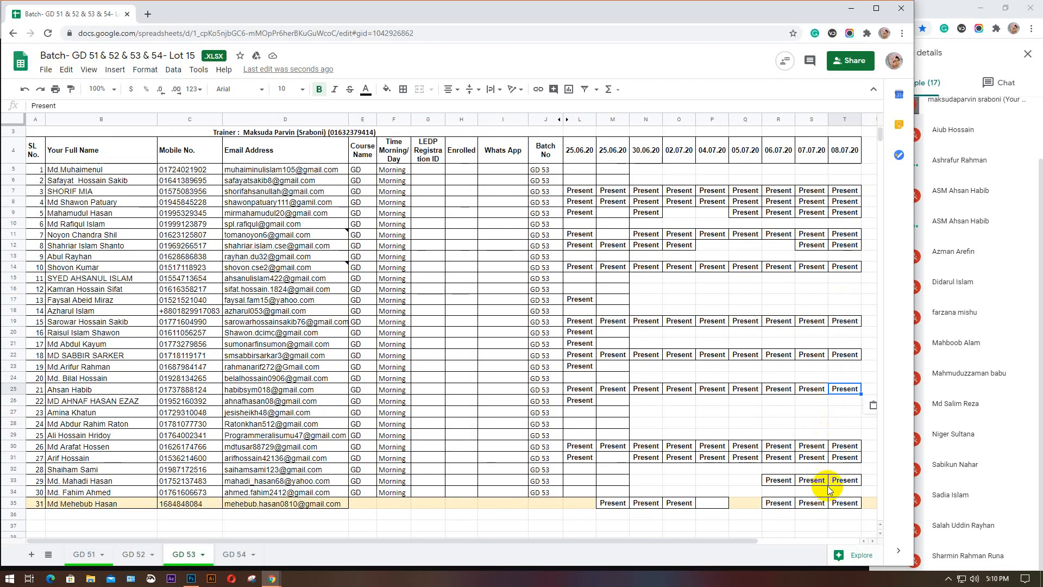
Step: Open the GD 54 sheet to check its attendance, and look through the participant list of the Google Meet call
{"action": "left_click", "coordinate": [235, 556]}
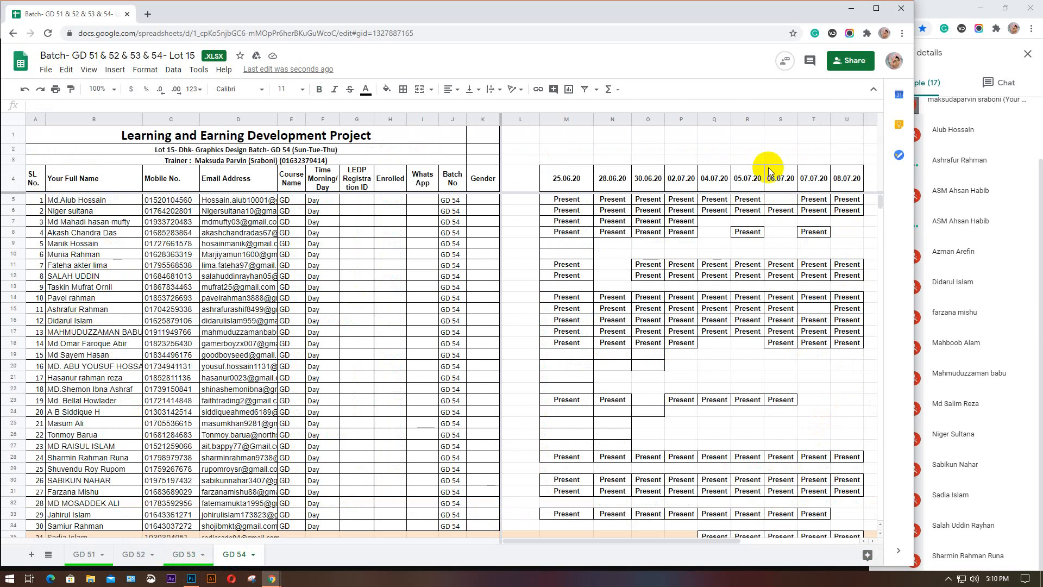
{"action": "left_click", "coordinate": [852, 9]}
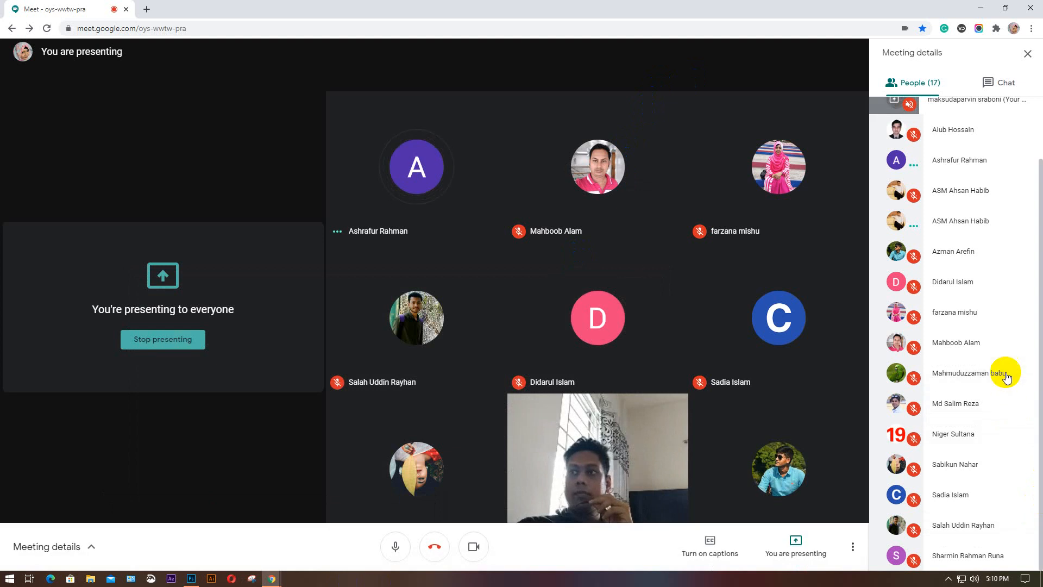
{"action": "scroll", "coordinate": [1003, 373], "scroll_direction": "up", "scroll_amount": 2}
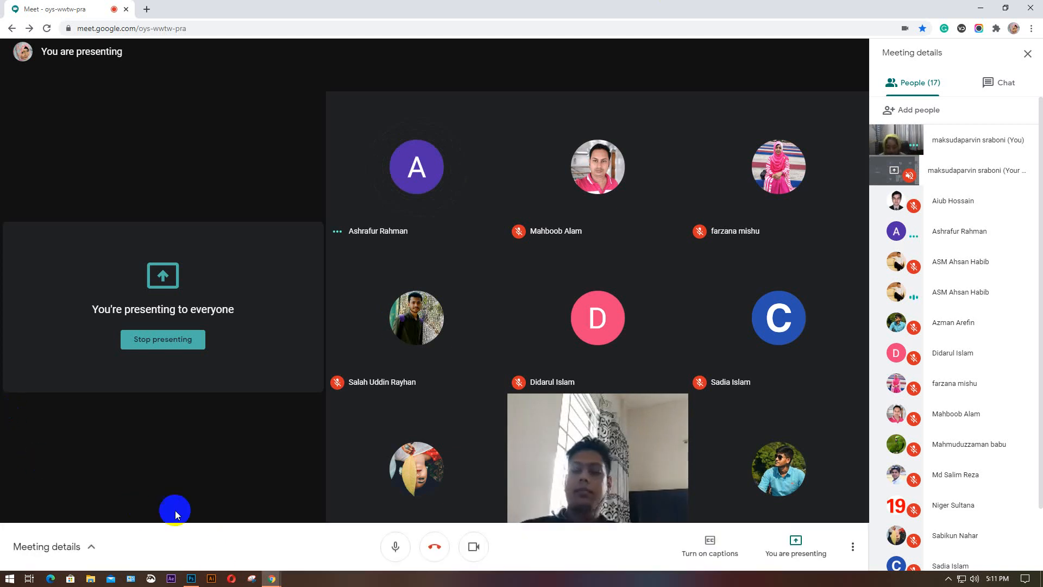
{"action": "left_click", "coordinate": [191, 578]}
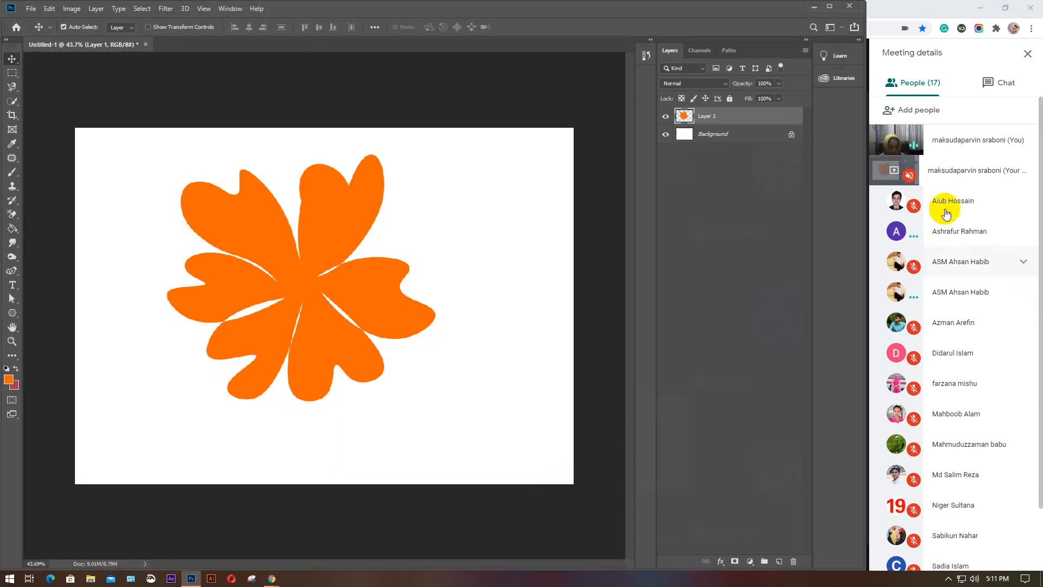
{"action": "scroll", "coordinate": [962, 298], "scroll_direction": "down", "scroll_amount": 2}
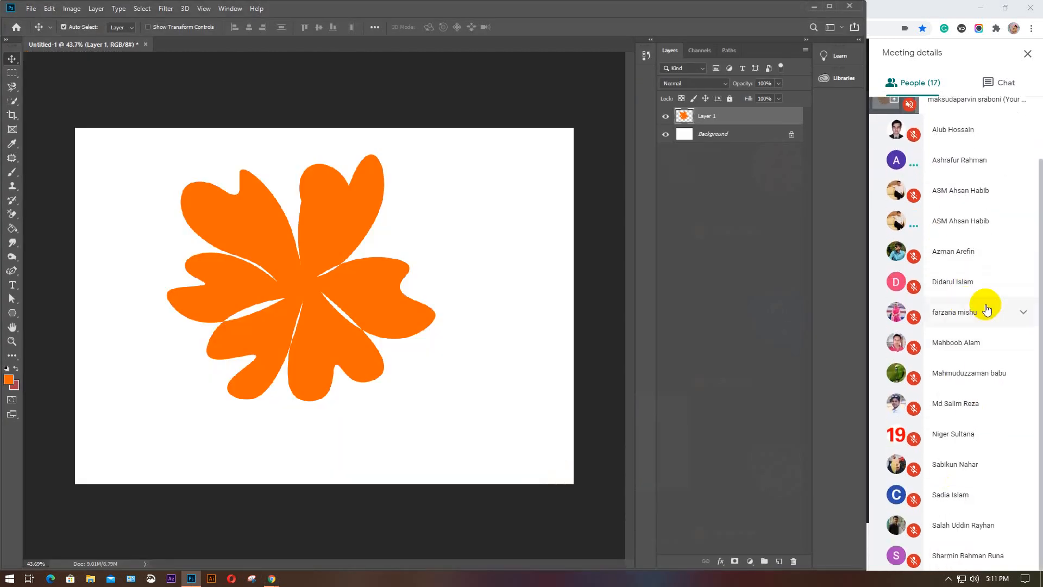
{"action": "scroll", "coordinate": [887, 449], "scroll_direction": "up", "scroll_amount": 2}
{"action": "scroll", "coordinate": [949, 418], "scroll_direction": "down", "scroll_amount": 2}
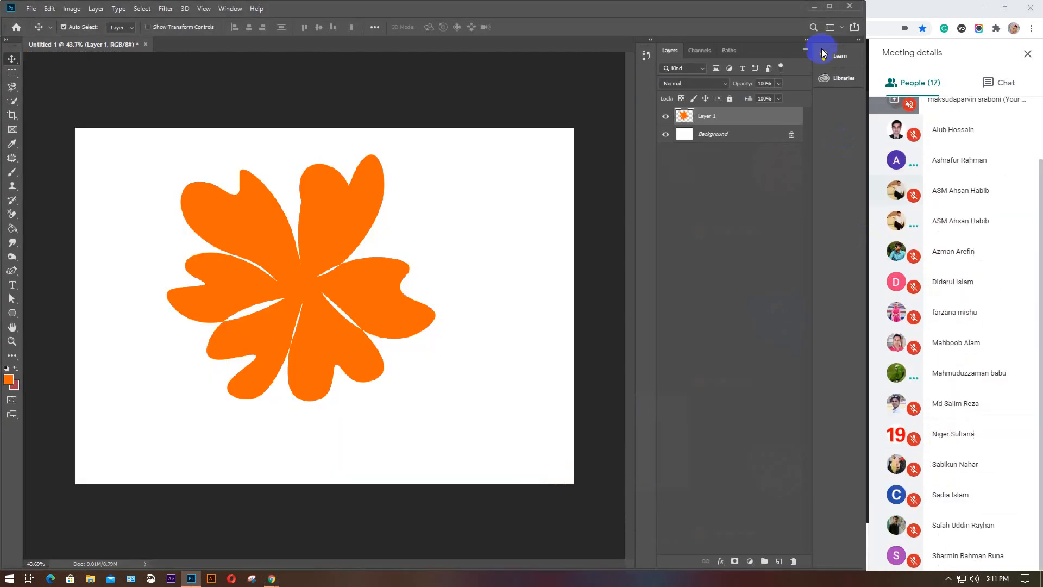
{"action": "left_click", "coordinate": [812, 8]}
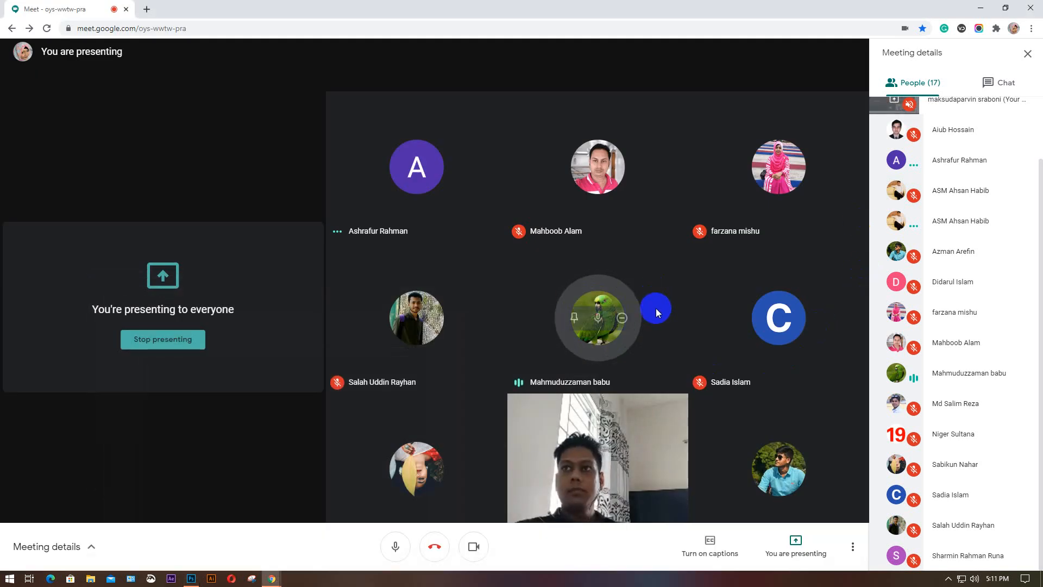
Step: Switch to Photoshop, delete the orange flower's Layer 1 and set the Pen tool to Shape mode
{"action": "left_click", "coordinate": [191, 579]}
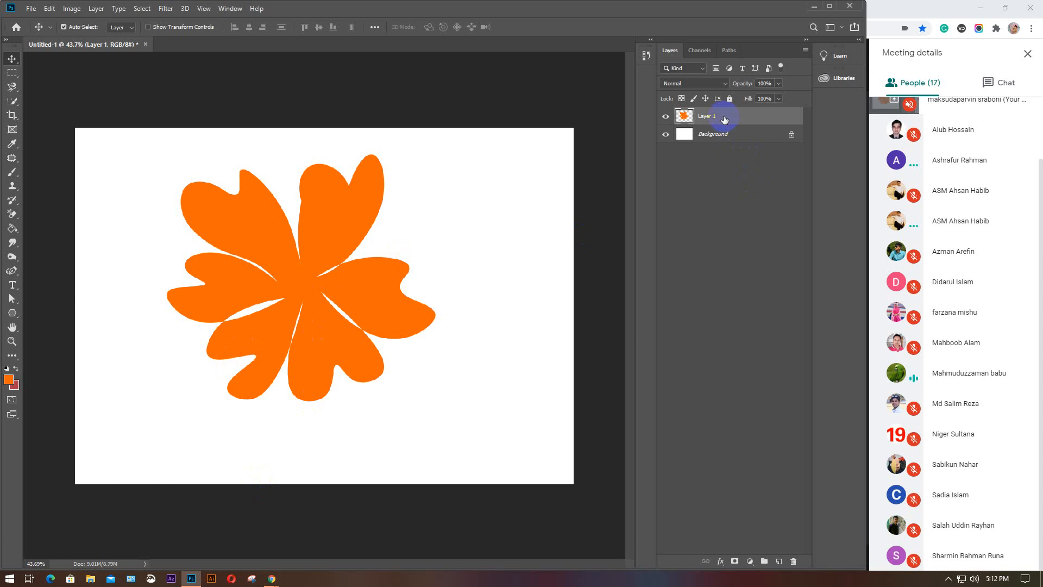
{"action": "key", "text": "Delete"}
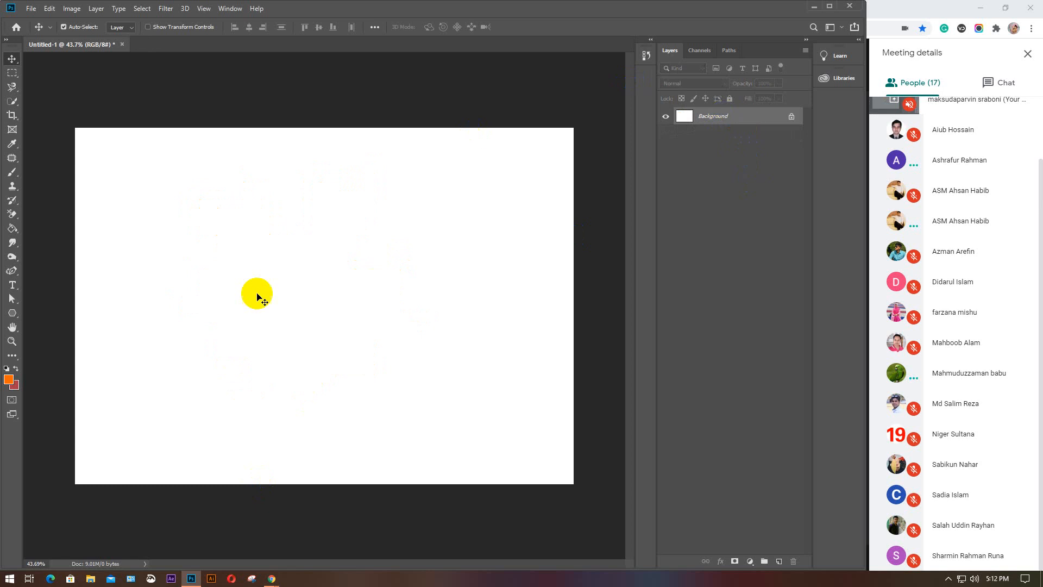
{"action": "left_click", "coordinate": [12, 270]}
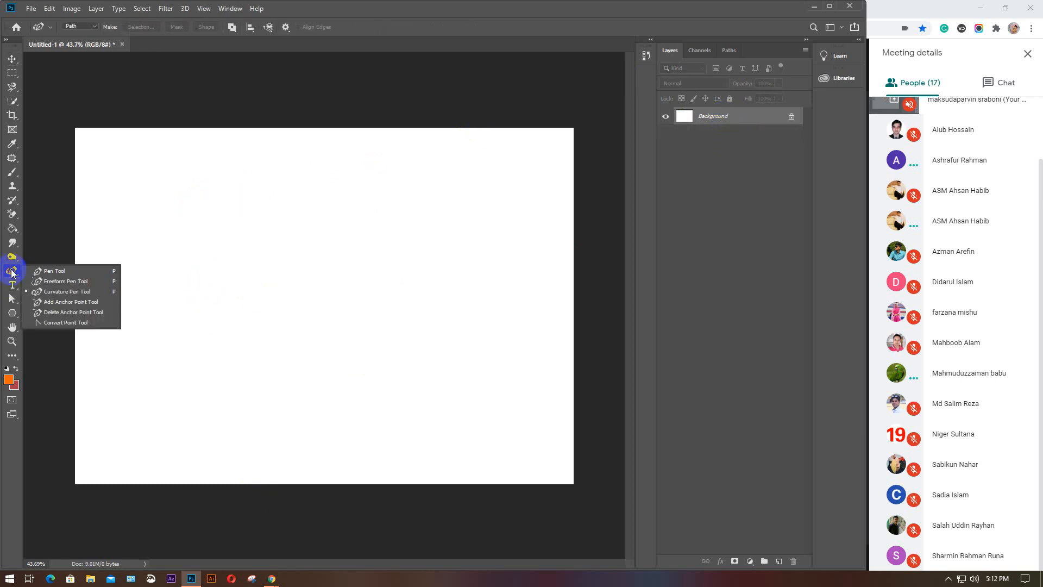
{"action": "left_click", "coordinate": [52, 270]}
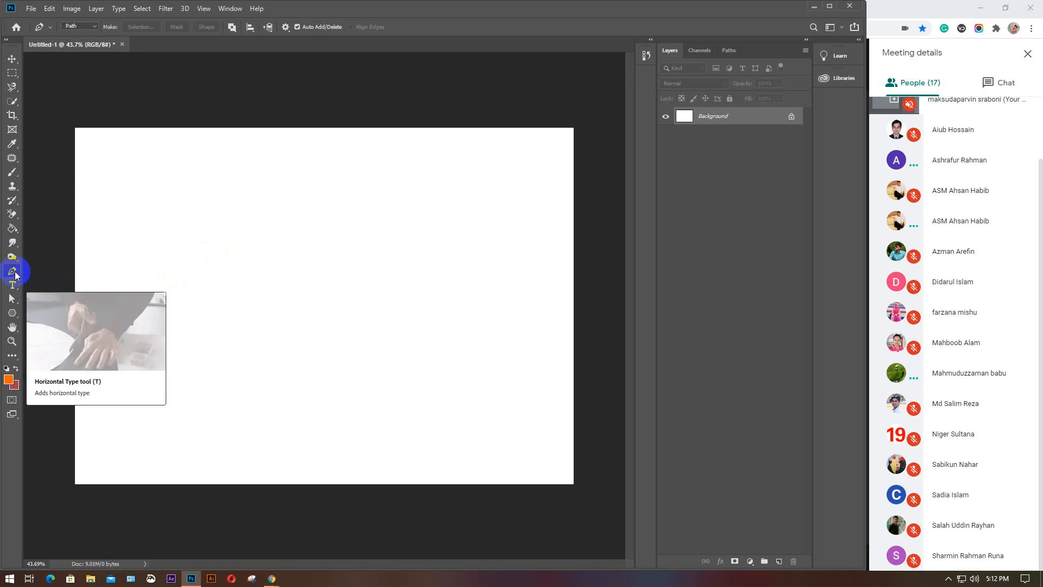
{"action": "left_click", "coordinate": [87, 26]}
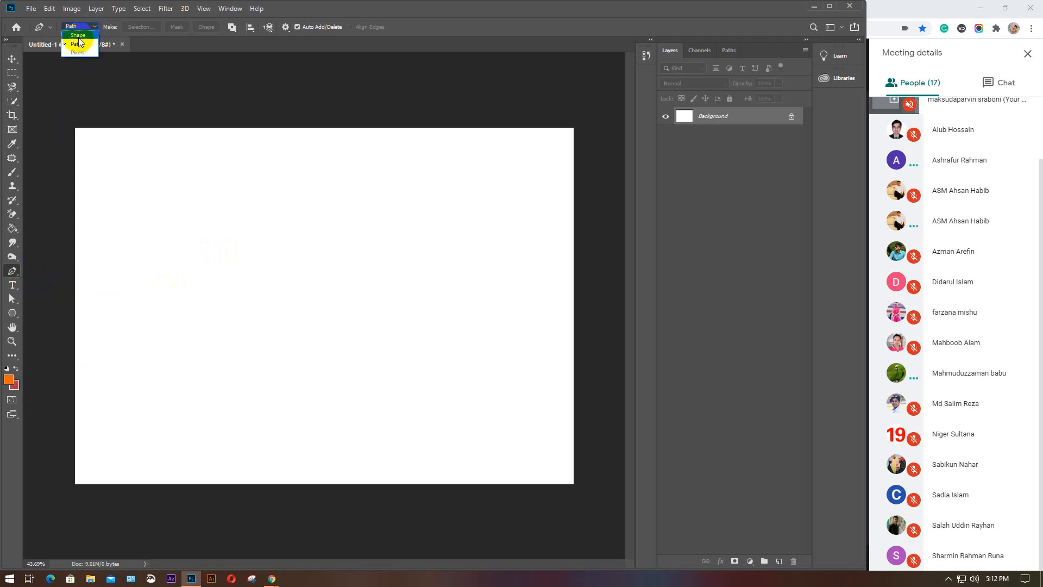
{"action": "left_click", "coordinate": [85, 35]}
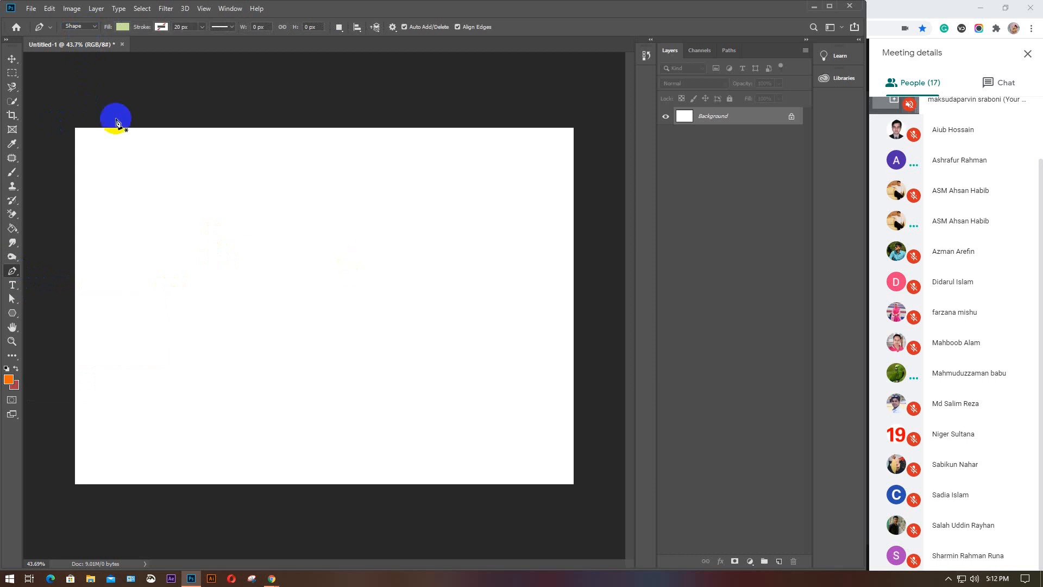
Step: Give the Pen tool's shape a black fill and a solid black stroke of 10 px
{"action": "left_click", "coordinate": [123, 27]}
{"action": "left_click", "coordinate": [137, 116]}
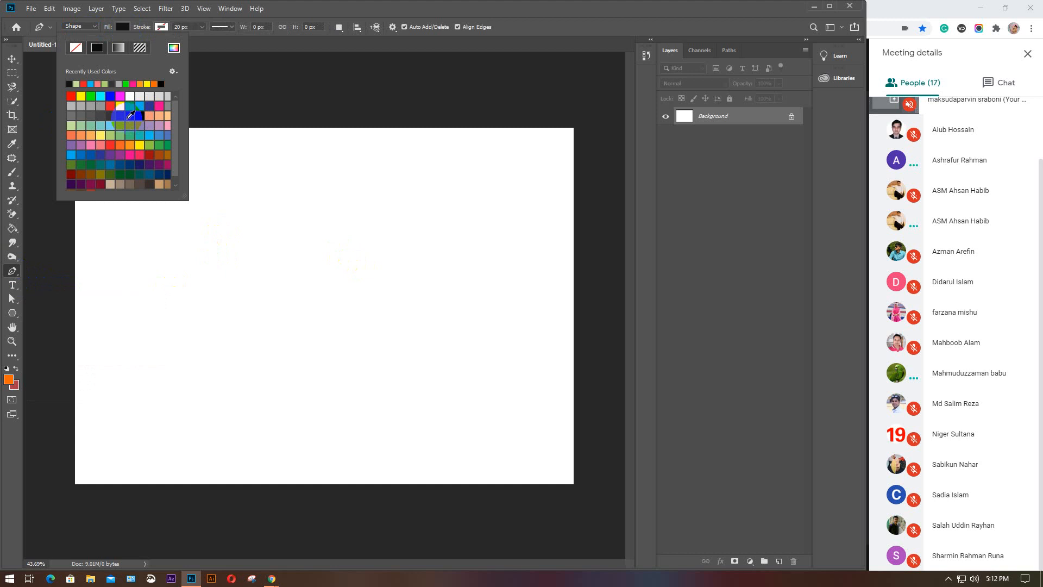
{"action": "left_click", "coordinate": [158, 26]}
{"action": "left_click", "coordinate": [136, 48]}
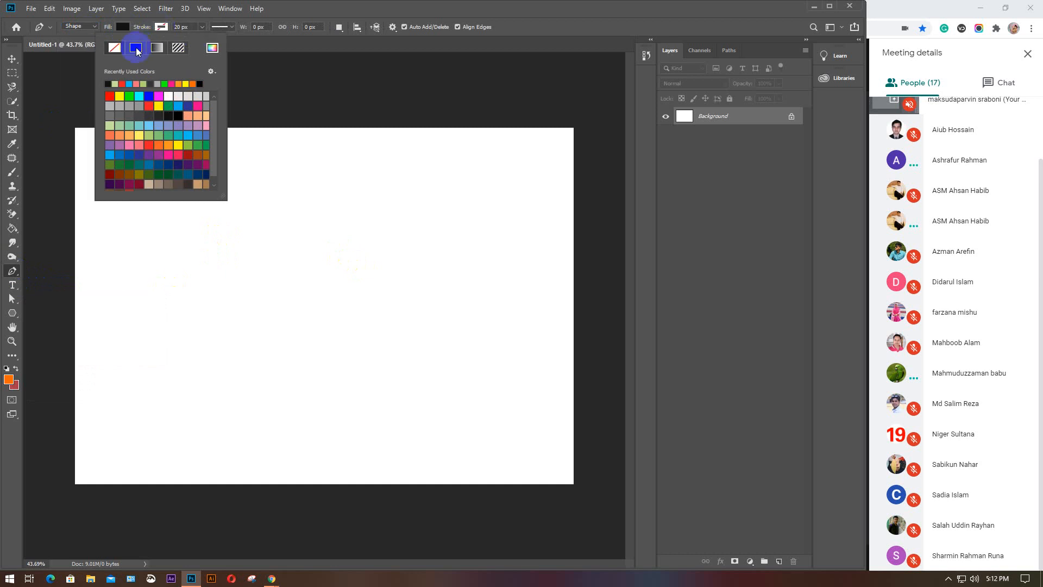
{"action": "left_click", "coordinate": [135, 47]}
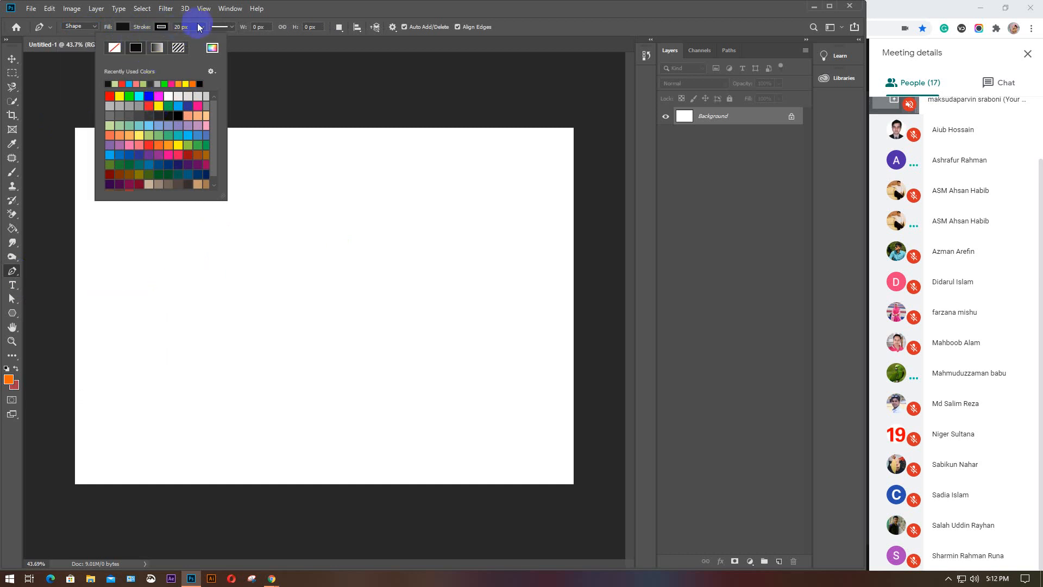
{"action": "left_click", "coordinate": [182, 28]}
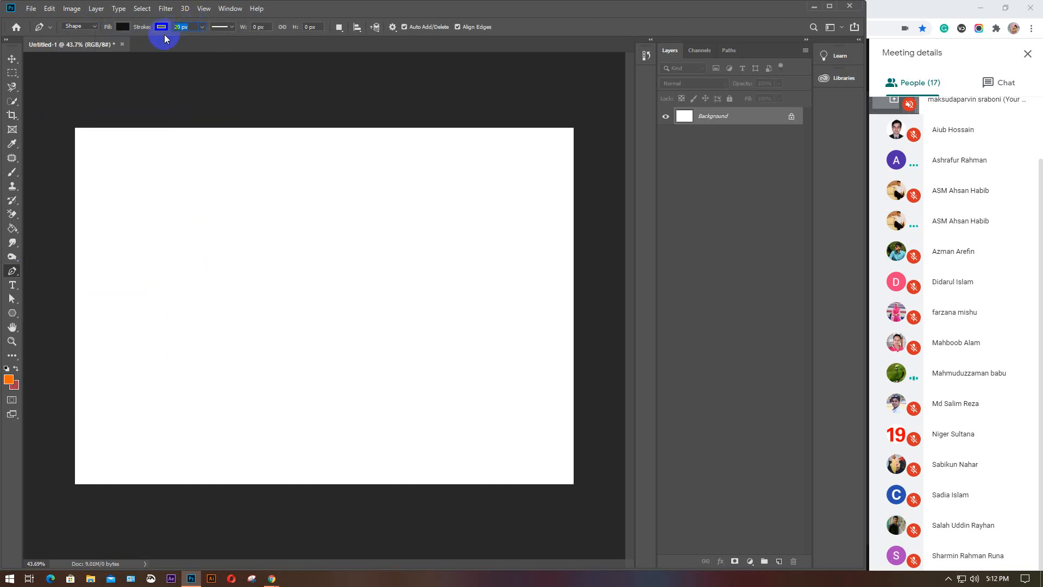
{"action": "type", "text": "10"}
Step: Keep the Pen tool in Shape mode and set its fill to no color
{"action": "left_click", "coordinate": [94, 28]}
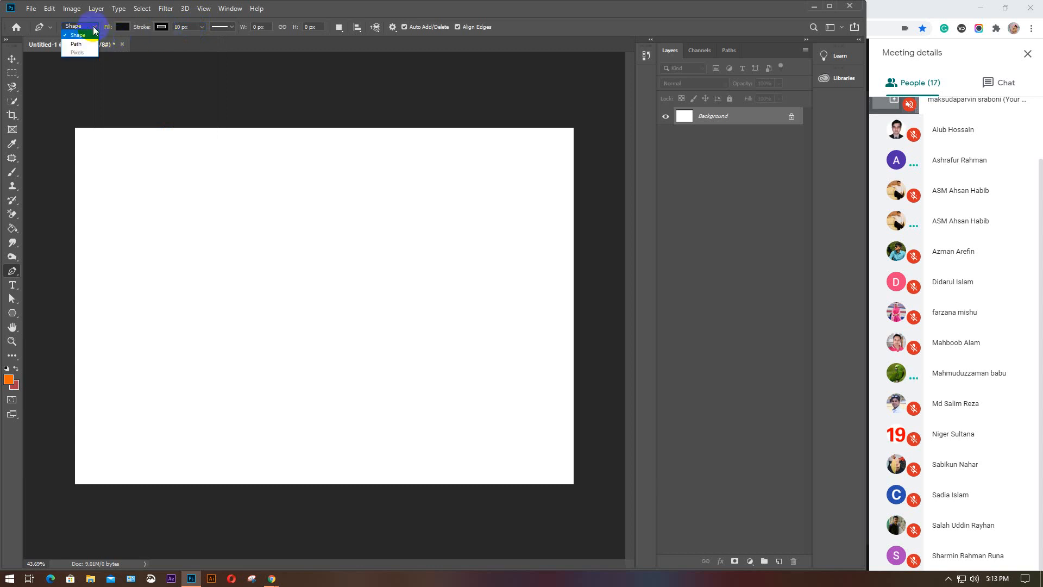
{"action": "left_click", "coordinate": [78, 35]}
{"action": "left_click", "coordinate": [123, 26]}
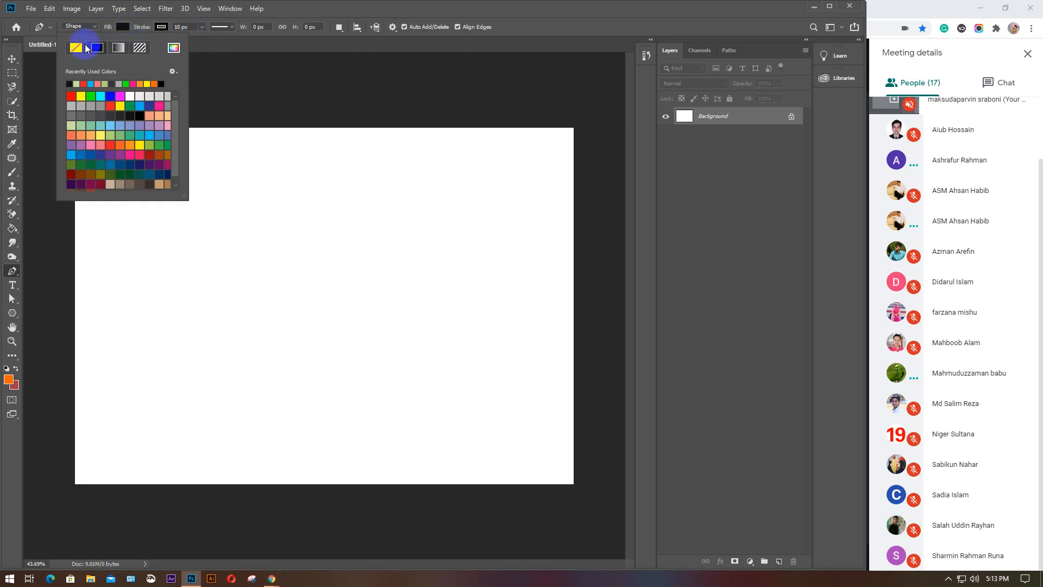
{"action": "left_click", "coordinate": [76, 48]}
{"action": "left_click", "coordinate": [122, 28]}
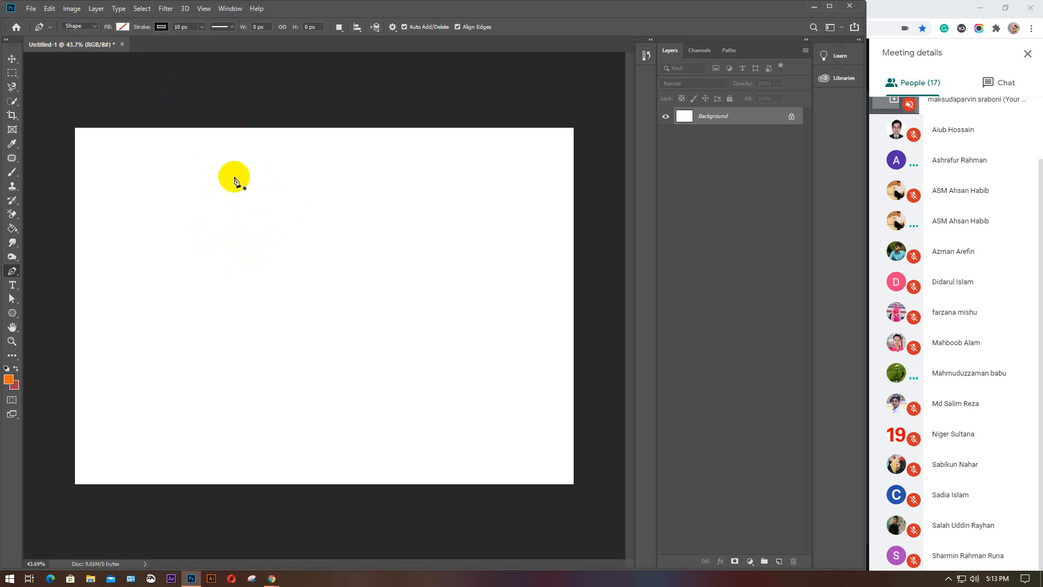
Step: Draw an open U-shaped curve on the canvas's left half with the Pen tool, about 963 px wide and 1146 px high
{"action": "left_click", "coordinate": [167, 176]}
{"action": "left_click_drag", "start_coordinate": [138, 256], "coordinate": [185, 315]}
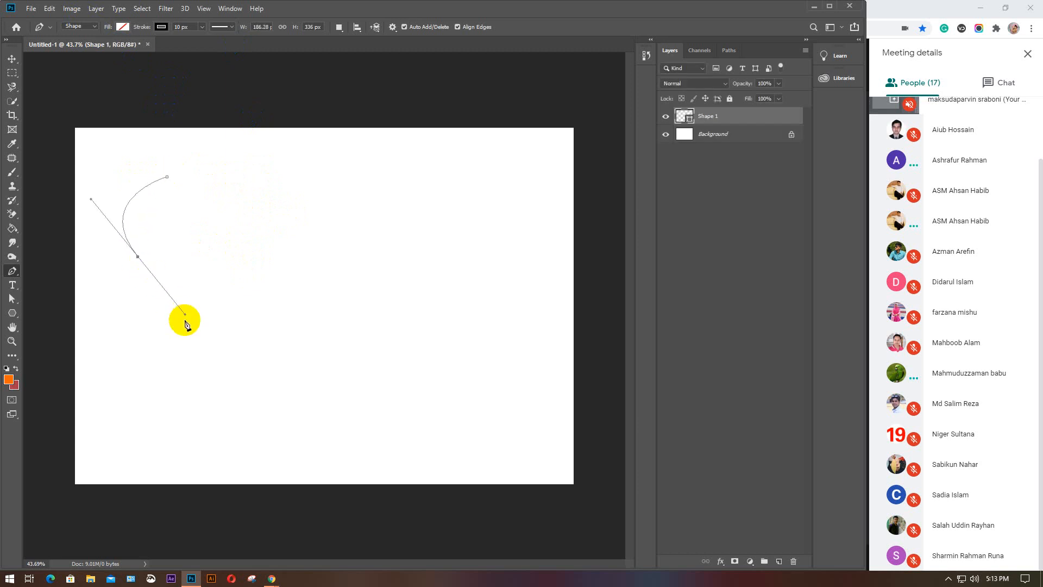
{"action": "left_click_drag", "start_coordinate": [210, 370], "coordinate": [209, 420]}
{"action": "left_click_drag", "start_coordinate": [287, 428], "coordinate": [331, 375]}
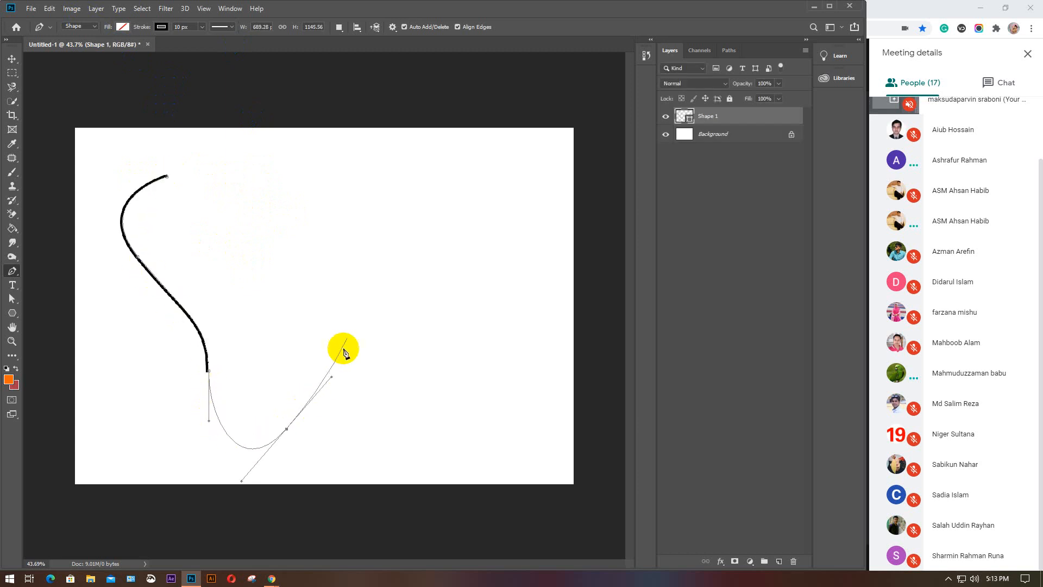
{"action": "left_click_drag", "start_coordinate": [335, 307], "coordinate": [326, 252]}
{"action": "left_click_drag", "start_coordinate": [351, 201], "coordinate": [388, 180]}
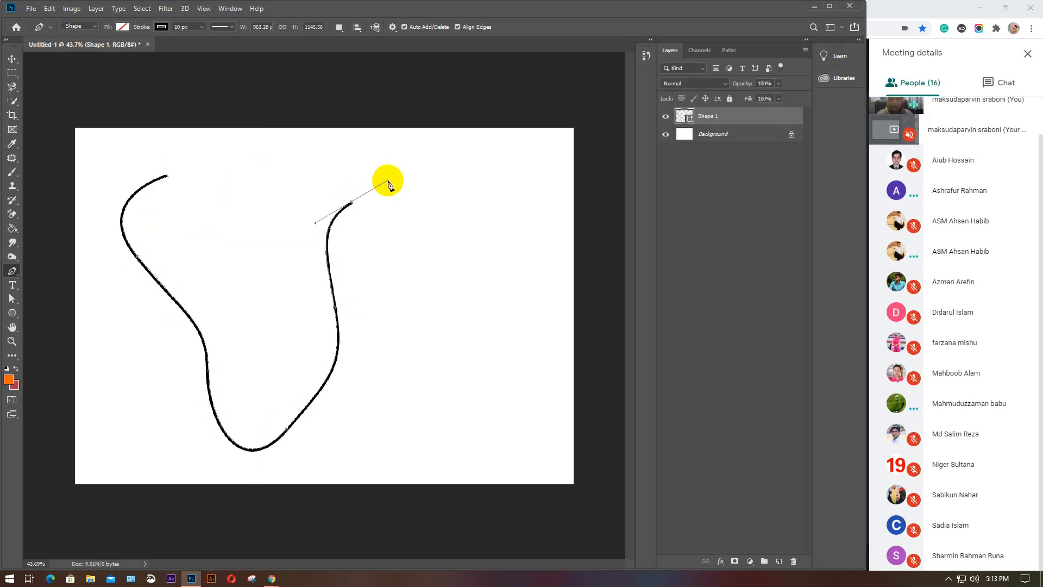
Step: Finish the open curve and move it slightly up and to the left with the Move tool
{"action": "key", "text": "v"}
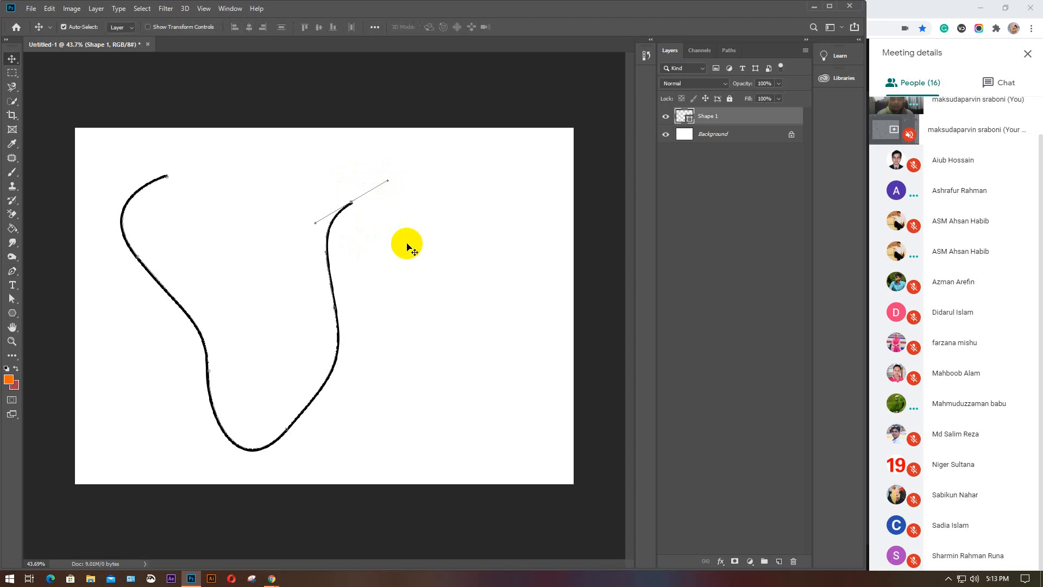
{"action": "left_click", "coordinate": [459, 303]}
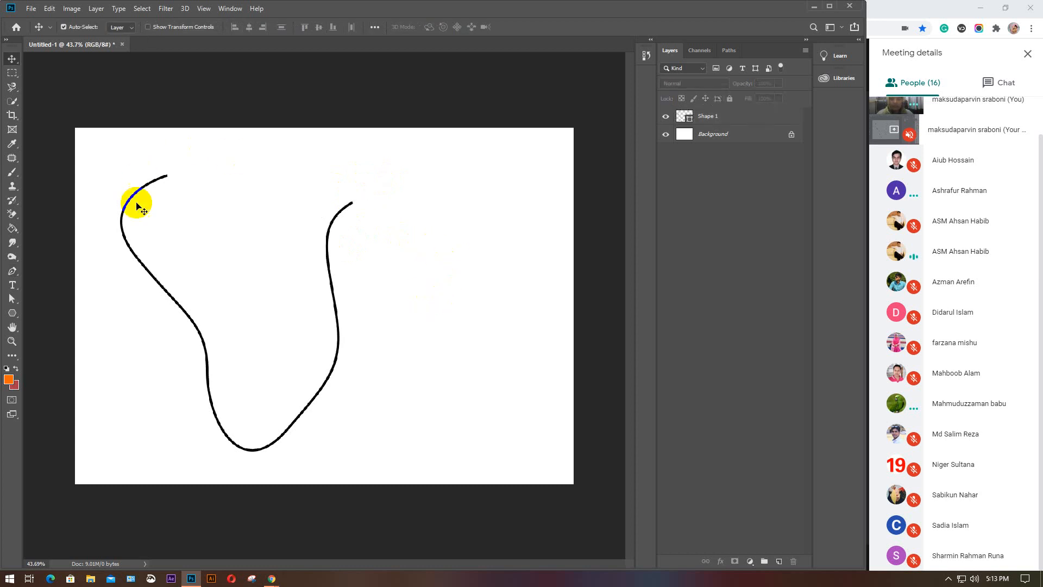
{"action": "left_click", "coordinate": [162, 181]}
{"action": "mouse_move", "coordinate": [161, 181]}
{"action": "left_mouse_down"}
{"action": "mouse_move", "coordinate": [134, 185]}
{"action": "mouse_move", "coordinate": [117, 162]}
{"action": "mouse_move", "coordinate": [131, 177]}
{"action": "left_mouse_up"}
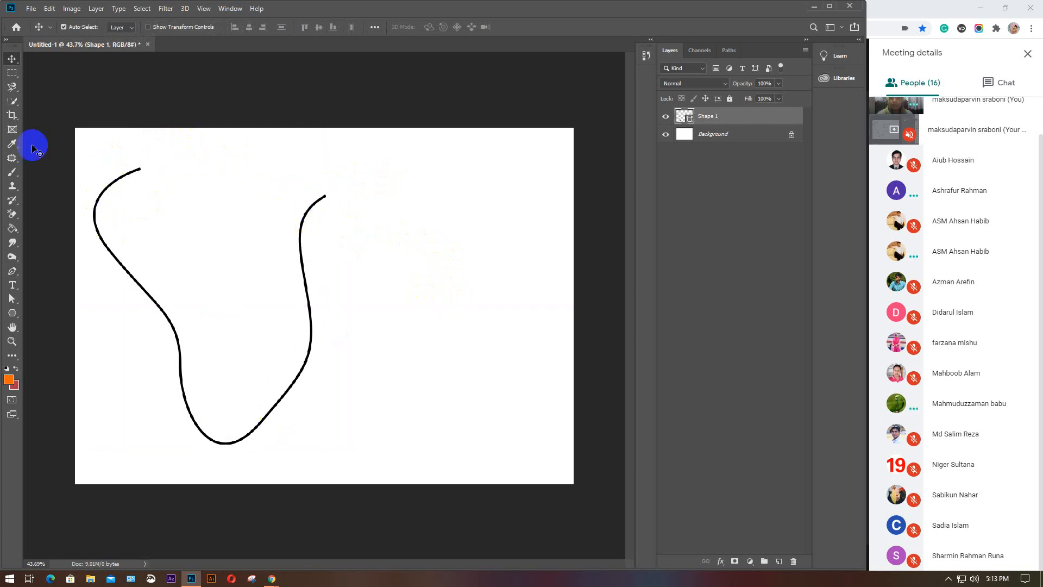
Step: Draw a closed, curved Pen shape to the right of the open curve, about 714 px wide and 903 px high
{"action": "left_click", "coordinate": [12, 271]}
{"action": "left_click_drag", "start_coordinate": [396, 224], "coordinate": [380, 250]}
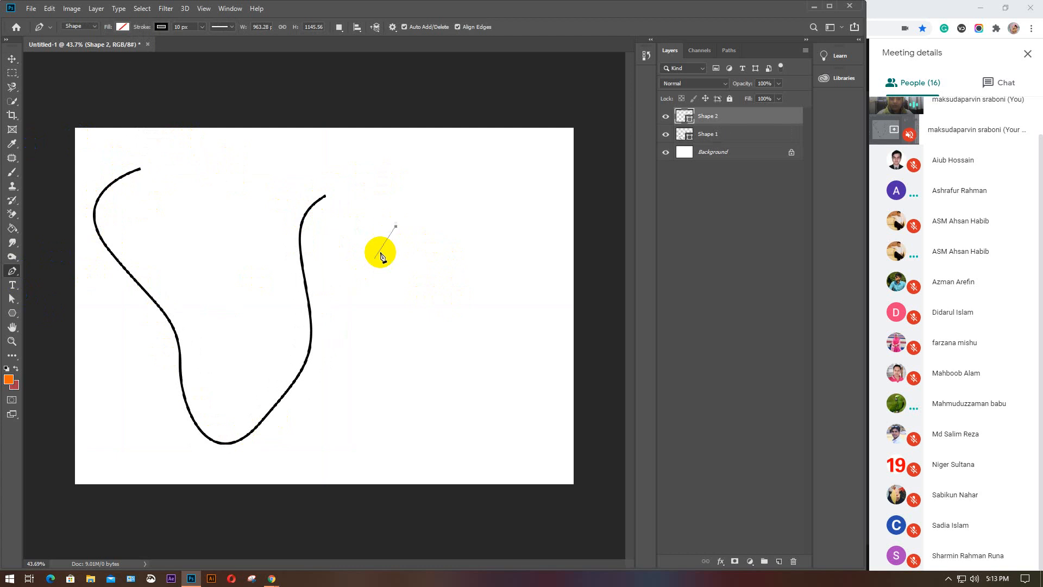
{"action": "left_click_drag", "start_coordinate": [388, 361], "coordinate": [393, 410]}
{"action": "left_click_drag", "start_coordinate": [471, 405], "coordinate": [496, 373]}
{"action": "left_click_drag", "start_coordinate": [517, 327], "coordinate": [426, 299]}
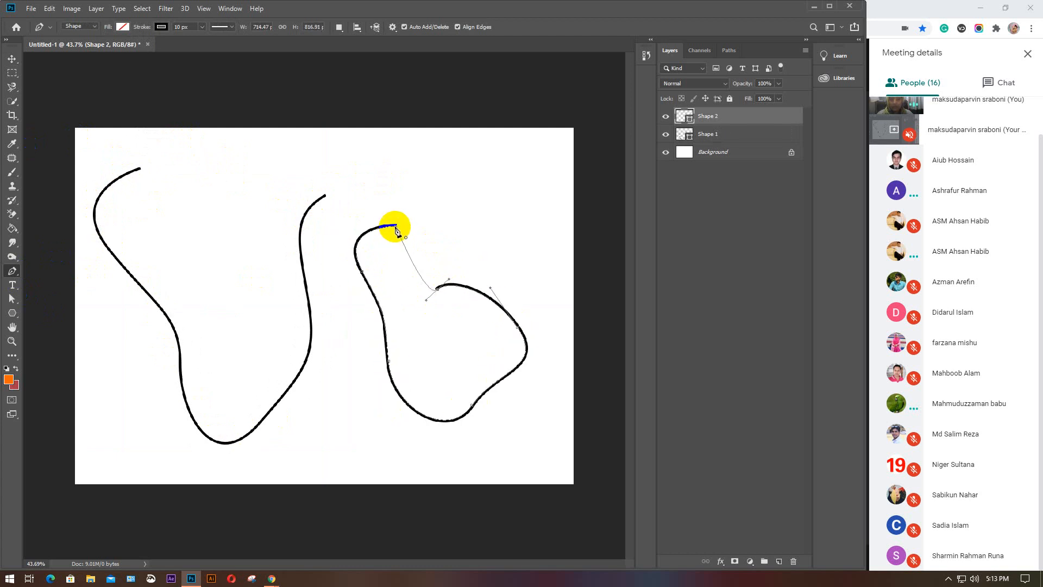
{"action": "left_click_drag", "start_coordinate": [396, 225], "coordinate": [322, 298]}
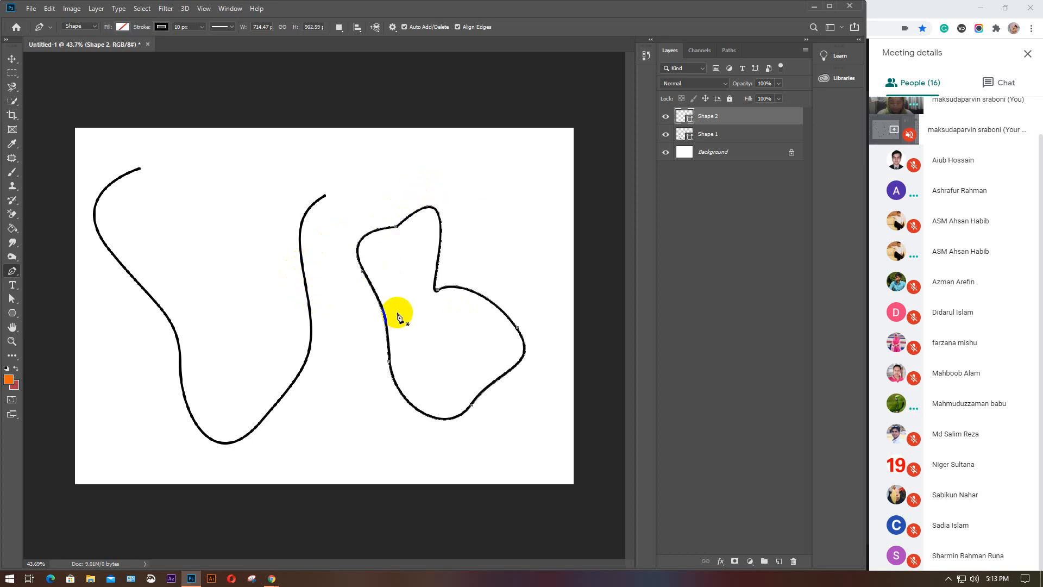
Step: Move the closed shape to the left so that it overlaps the open U-shaped curve
{"action": "key", "text": "v"}
{"action": "left_click", "coordinate": [337, 363]}
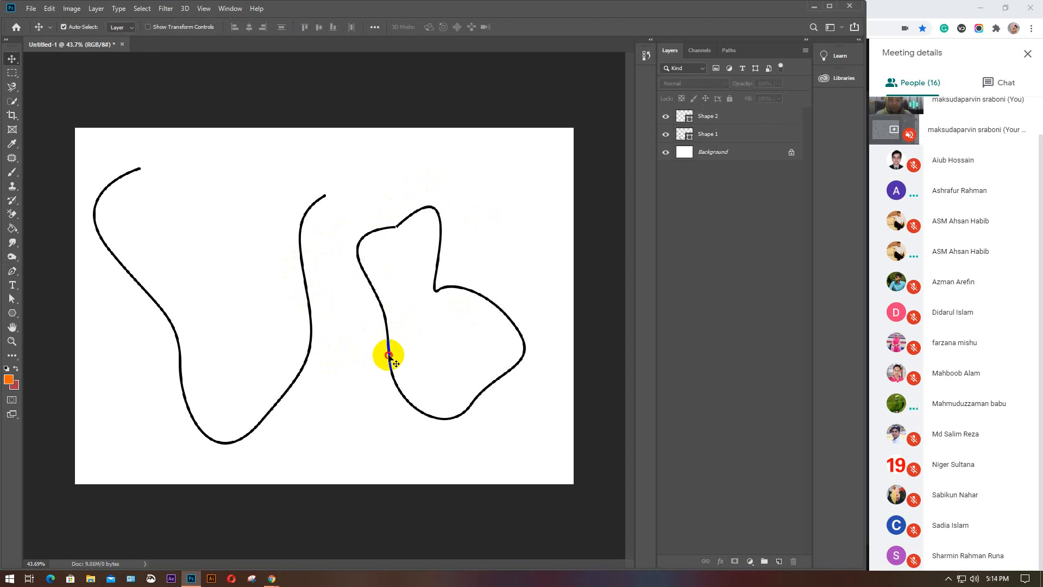
{"action": "left_click_drag", "start_coordinate": [389, 355], "coordinate": [172, 307]}
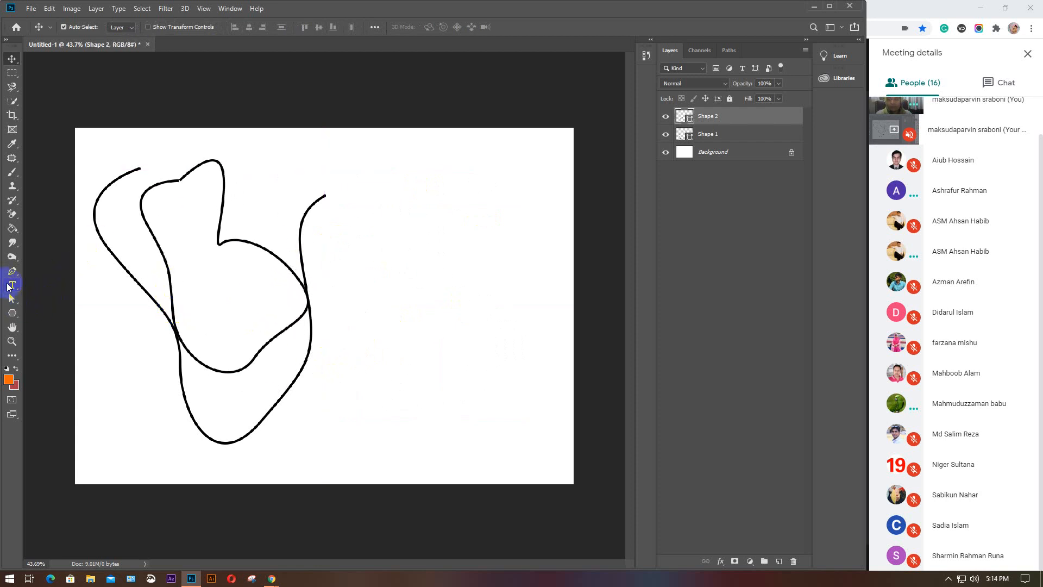
Step: Switch the Pen tool to Path mode, draw an open curved path on the canvas's empty right side, and deselect the layers
{"action": "left_click", "coordinate": [12, 271]}
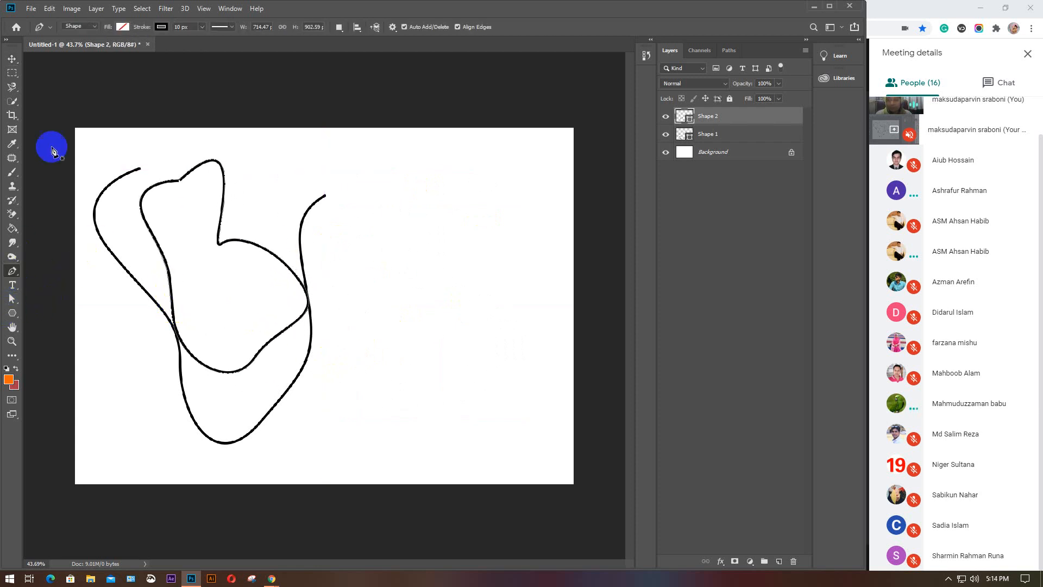
{"action": "left_click", "coordinate": [83, 44]}
{"action": "left_click", "coordinate": [416, 218]}
{"action": "left_click_drag", "start_coordinate": [389, 262], "coordinate": [404, 319]}
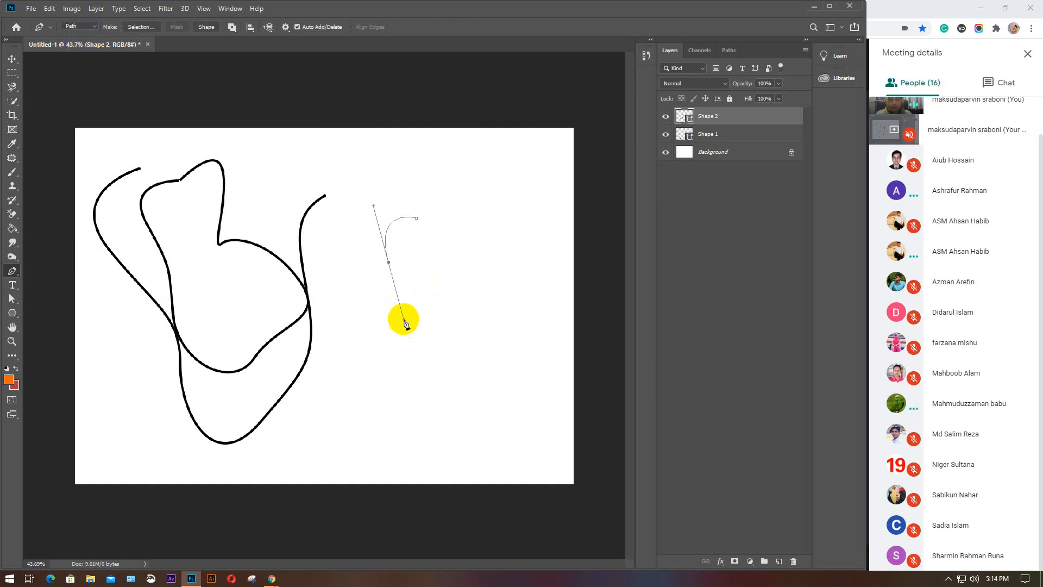
{"action": "left_click_drag", "start_coordinate": [397, 389], "coordinate": [395, 425]}
{"action": "left_click_drag", "start_coordinate": [459, 440], "coordinate": [530, 355]}
{"action": "left_click_drag", "start_coordinate": [521, 300], "coordinate": [499, 268]}
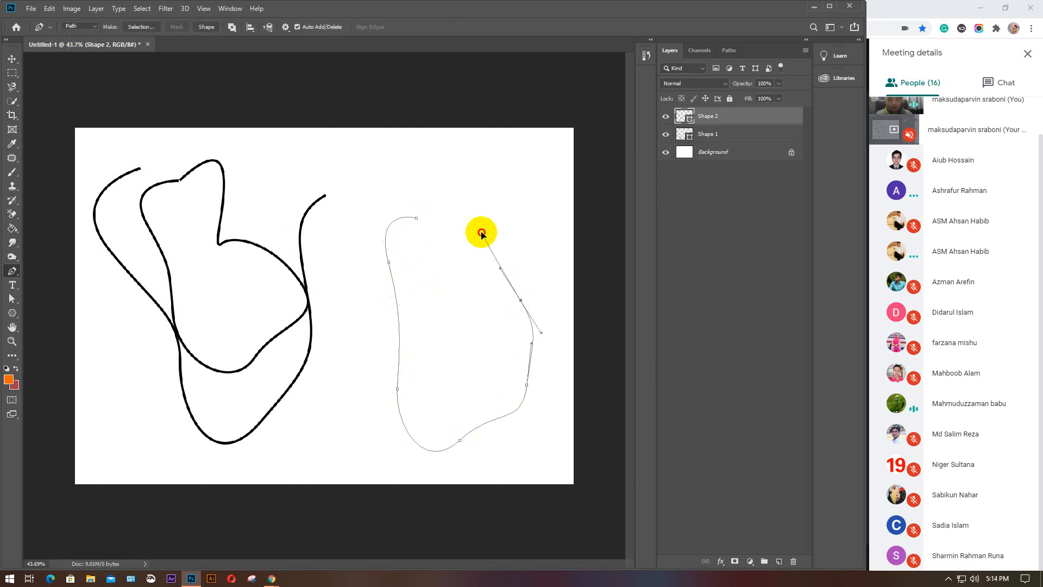
{"action": "left_click_drag", "start_coordinate": [481, 232], "coordinate": [481, 211]}
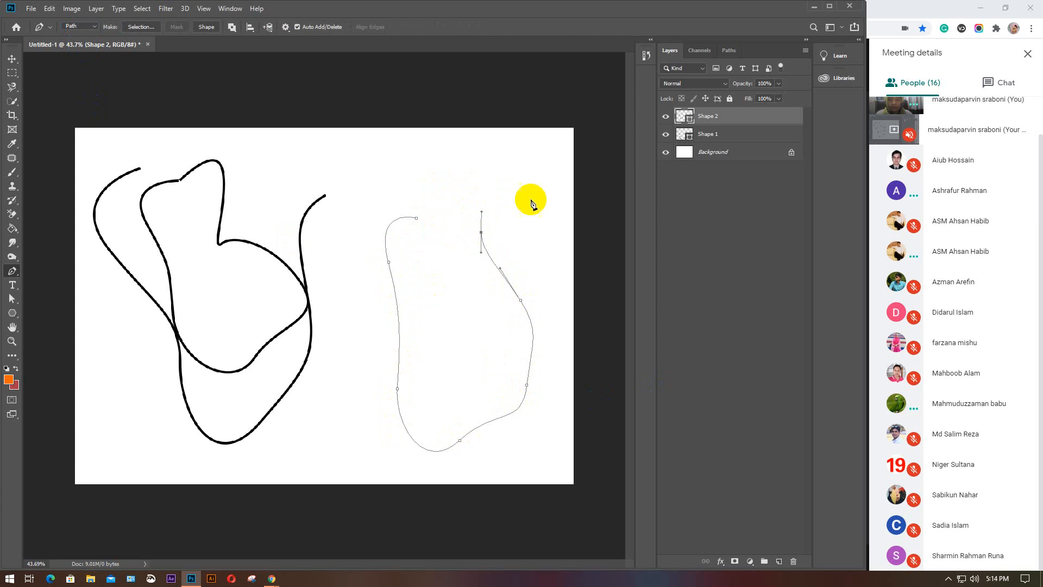
{"action": "left_click_drag", "start_coordinate": [540, 191], "coordinate": [557, 220]}
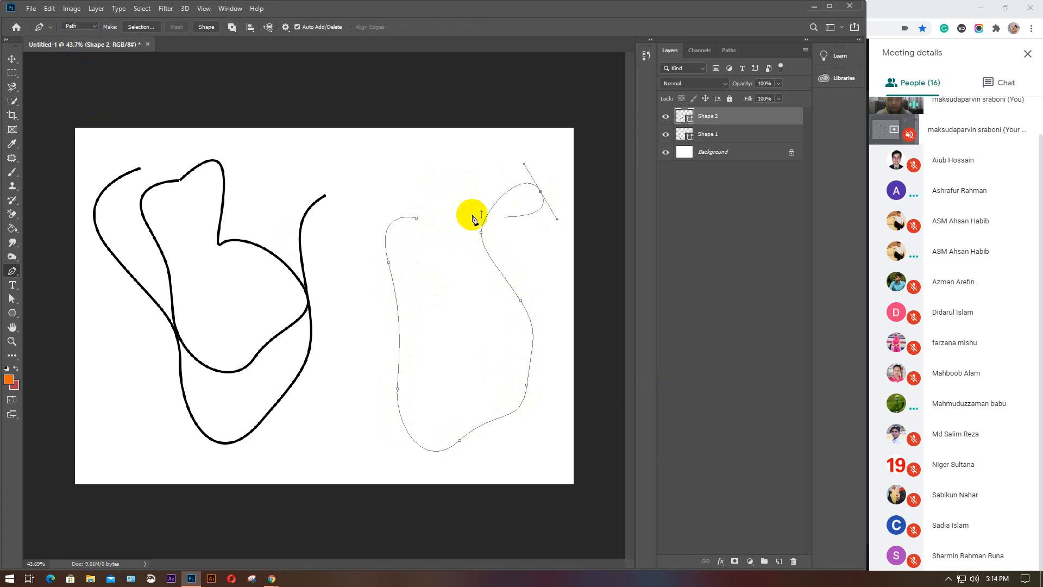
{"action": "key", "text": "v"}
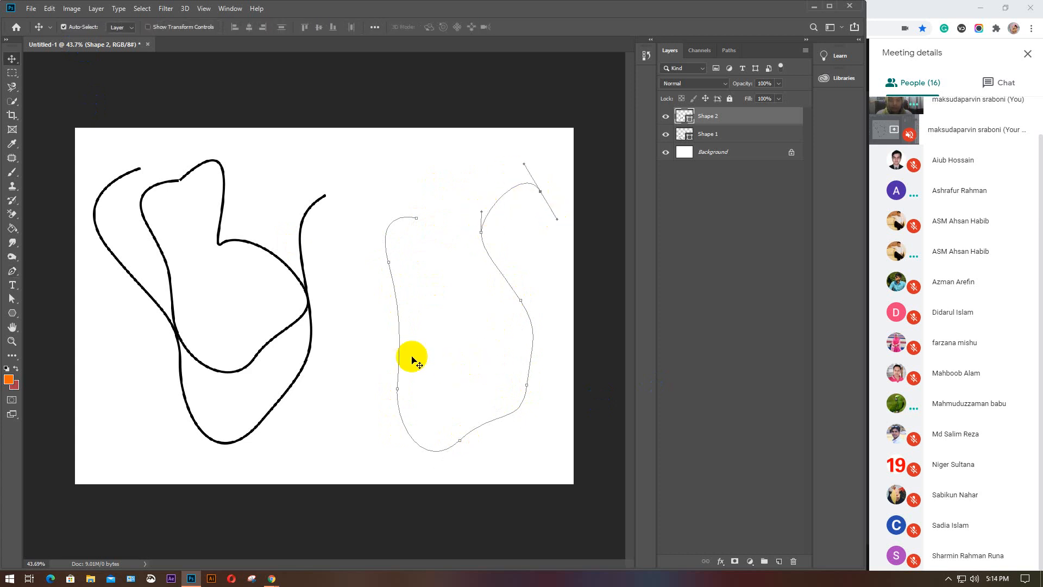
{"action": "left_click", "coordinate": [337, 395]}
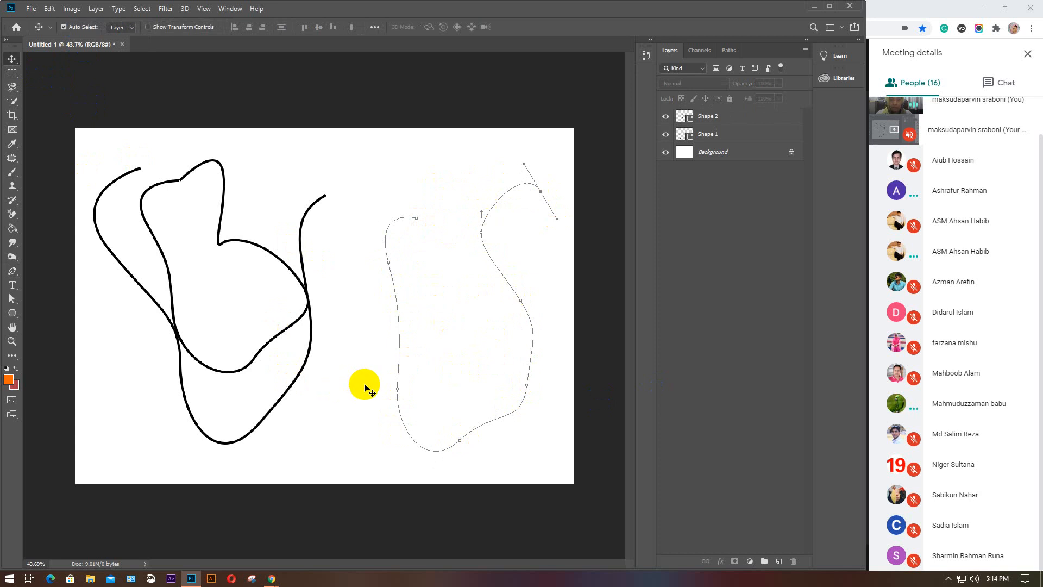
Step: Convert the open path to a selection, and try the Lasso tool on the empty right side of the canvas
{"action": "key", "text": "ctrl+Return"}
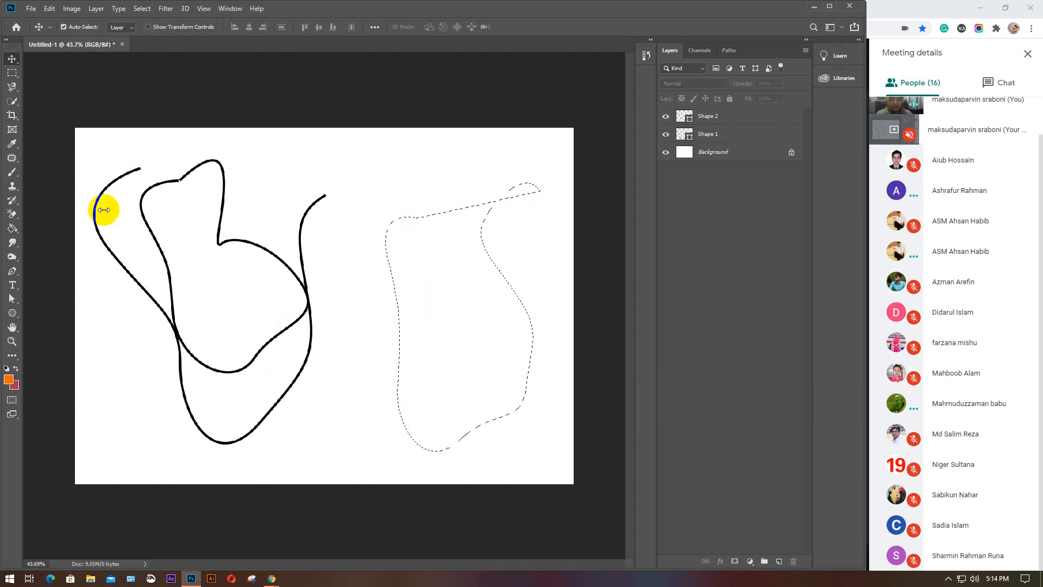
{"action": "left_click", "coordinate": [9, 88]}
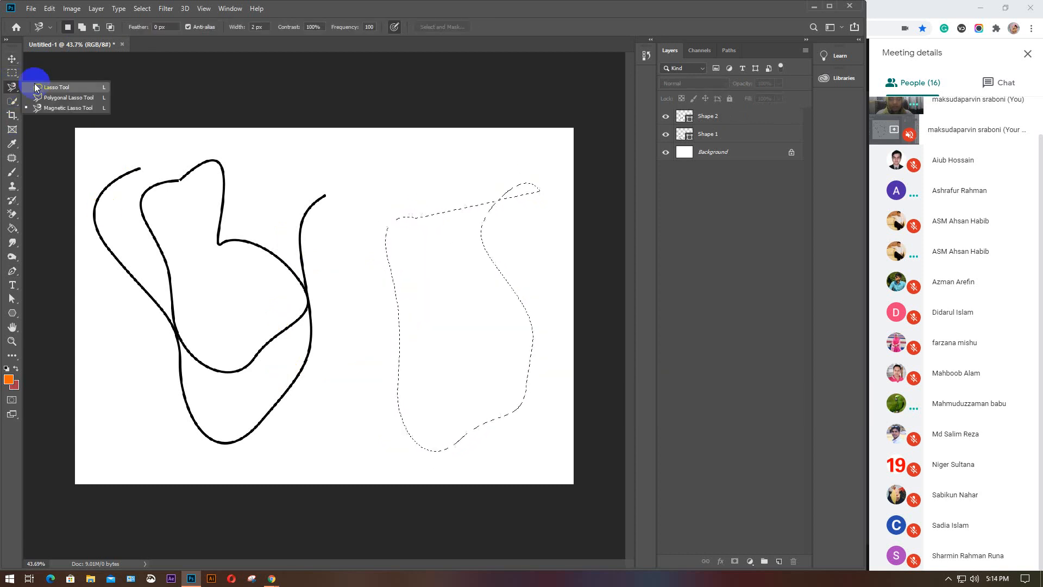
{"action": "left_click", "coordinate": [47, 85]}
{"action": "mouse_move", "coordinate": [348, 168]}
{"action": "left_mouse_down"}
{"action": "mouse_move", "coordinate": [365, 210]}
{"action": "mouse_move", "coordinate": [421, 188]}
{"action": "mouse_move", "coordinate": [439, 165]}
{"action": "mouse_move", "coordinate": [437, 148]}
{"action": "mouse_move", "coordinate": [464, 159]}
{"action": "mouse_move", "coordinate": [448, 189]}
{"action": "mouse_move", "coordinate": [495, 193]}
{"action": "mouse_move", "coordinate": [527, 220]}
{"action": "mouse_move", "coordinate": [497, 255]}
{"action": "left_mouse_up"}
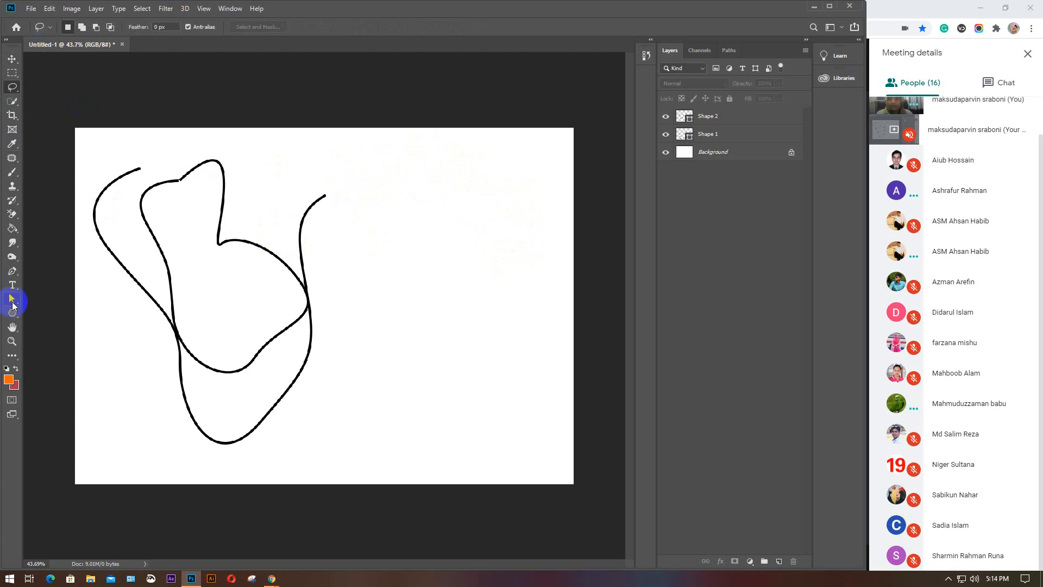
Step: Draw a closed, rounded five-point path on the canvas's right side with the Pen tool in Path mode
{"action": "left_click", "coordinate": [12, 270]}
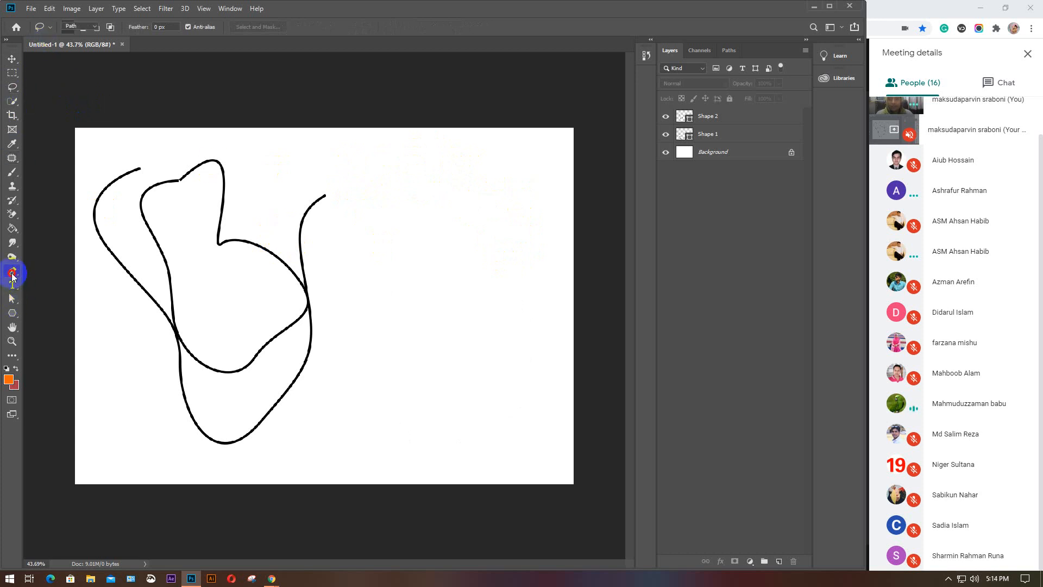
{"action": "left_click", "coordinate": [96, 30]}
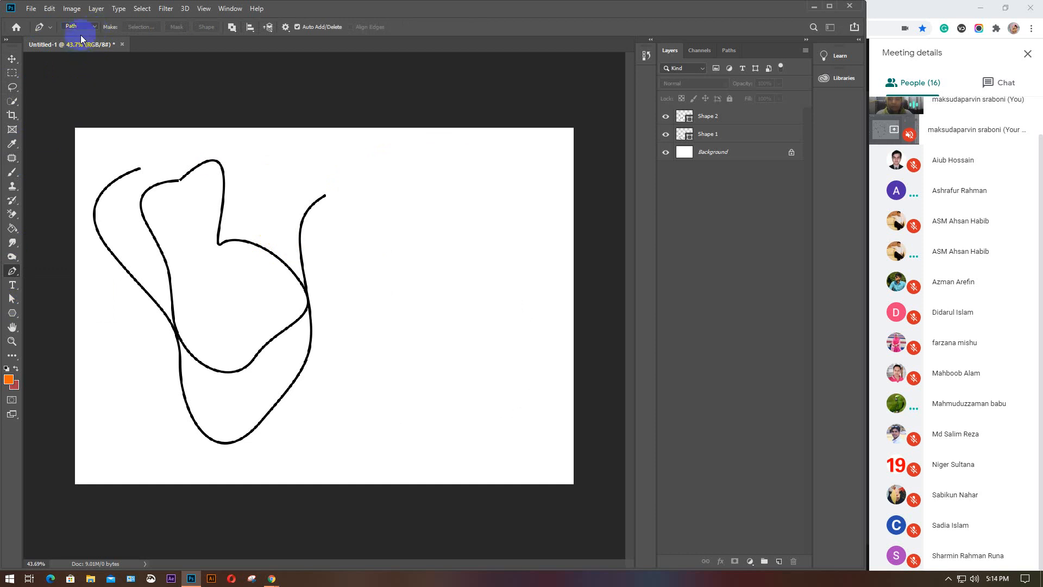
{"action": "left_click", "coordinate": [402, 226]}
{"action": "left_click_drag", "start_coordinate": [373, 308], "coordinate": [388, 332]}
{"action": "left_click_drag", "start_coordinate": [446, 392], "coordinate": [463, 420]}
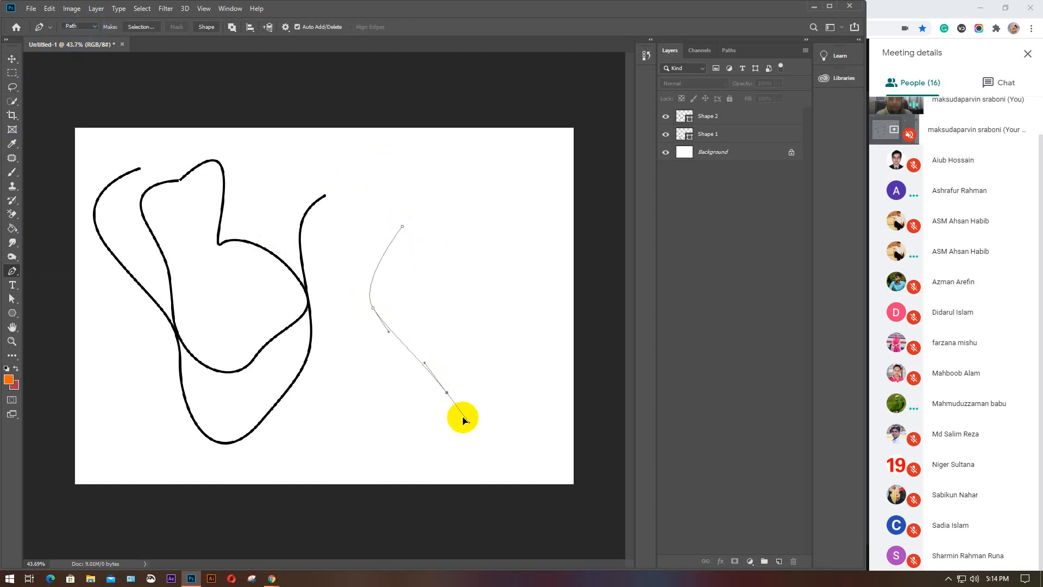
{"action": "left_click_drag", "start_coordinate": [554, 376], "coordinate": [538, 321]}
{"action": "left_click_drag", "start_coordinate": [497, 216], "coordinate": [493, 204]}
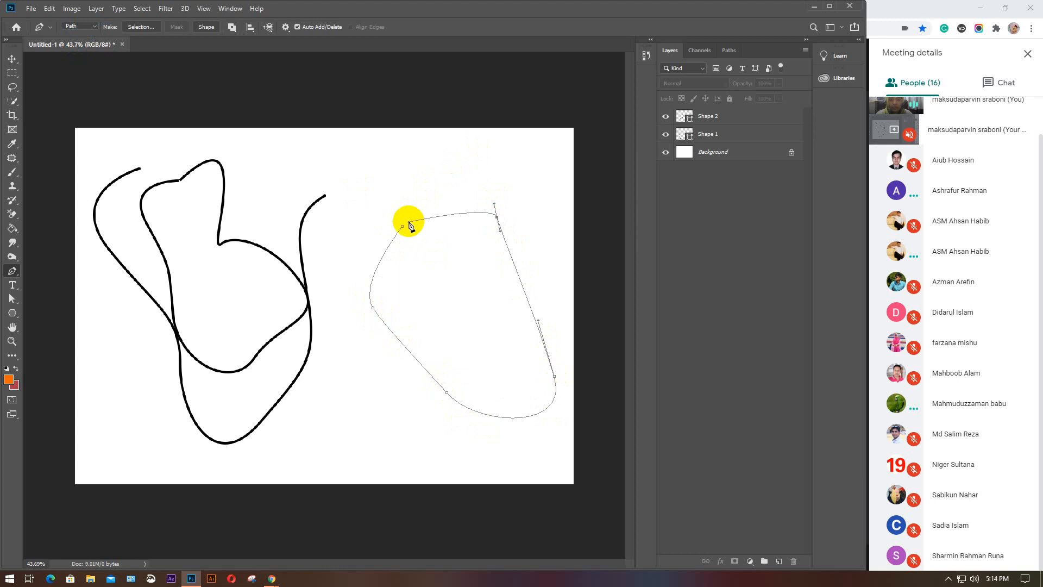
{"action": "left_click", "coordinate": [403, 226]}
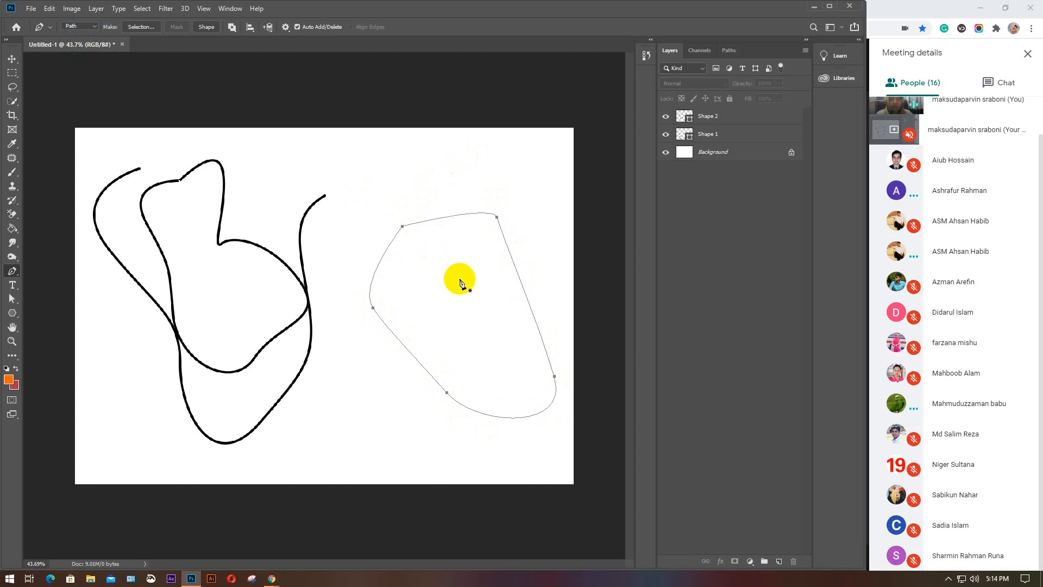
Step: Look at the Lasso tool variants, convert the closed pen path to a selection, and deselect it
{"action": "mouse_move", "coordinate": [12, 87]}
{"action": "left_mouse_down"}
{"action": "mouse_move", "coordinate": [59, 99]}
{"action": "mouse_move", "coordinate": [63, 112]}
{"action": "left_mouse_up"}
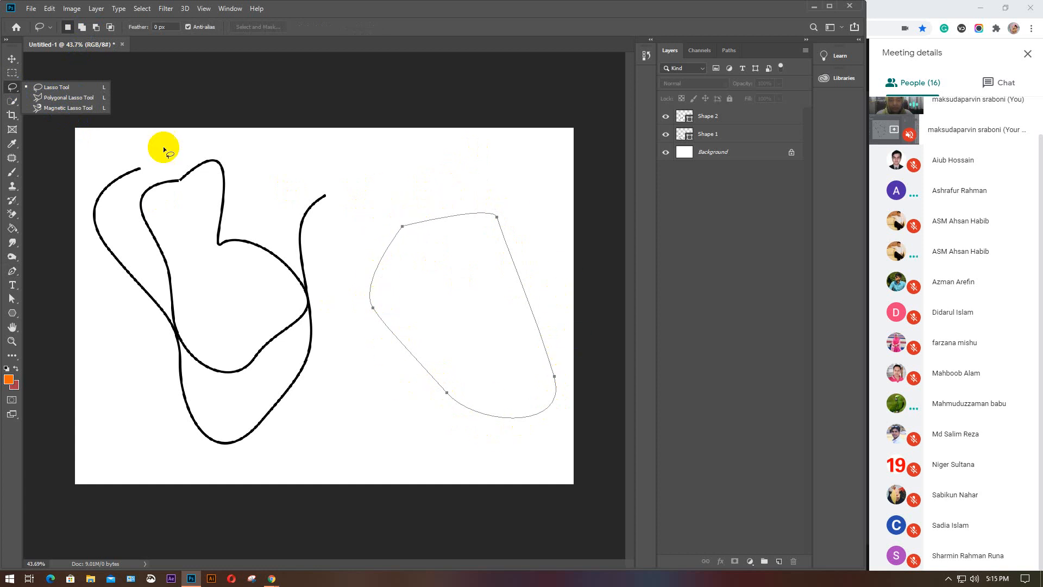
{"action": "left_click", "coordinate": [12, 274]}
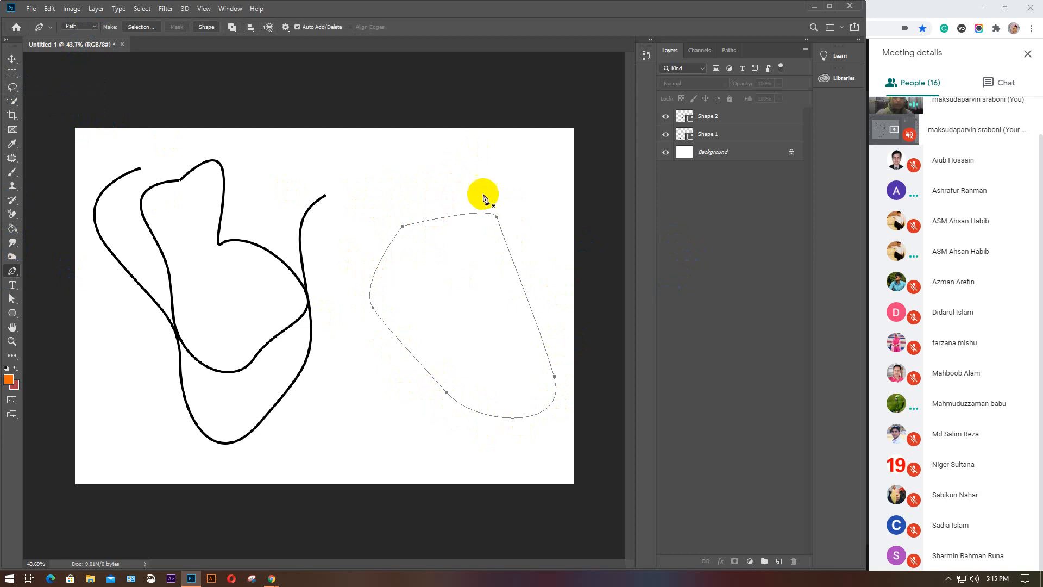
{"action": "key", "text": "ctrl+Return"}
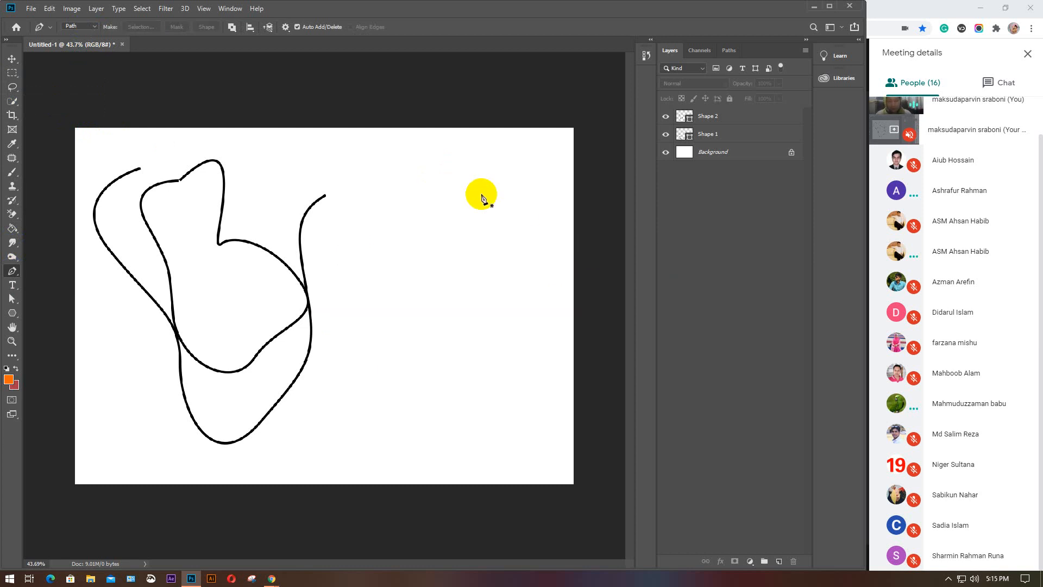
{"action": "key", "text": "ctrl+d"}
Step: Delete the Shape 2 and Shape 1 layers, leaving only the Background
{"action": "left_click", "coordinate": [729, 117]}
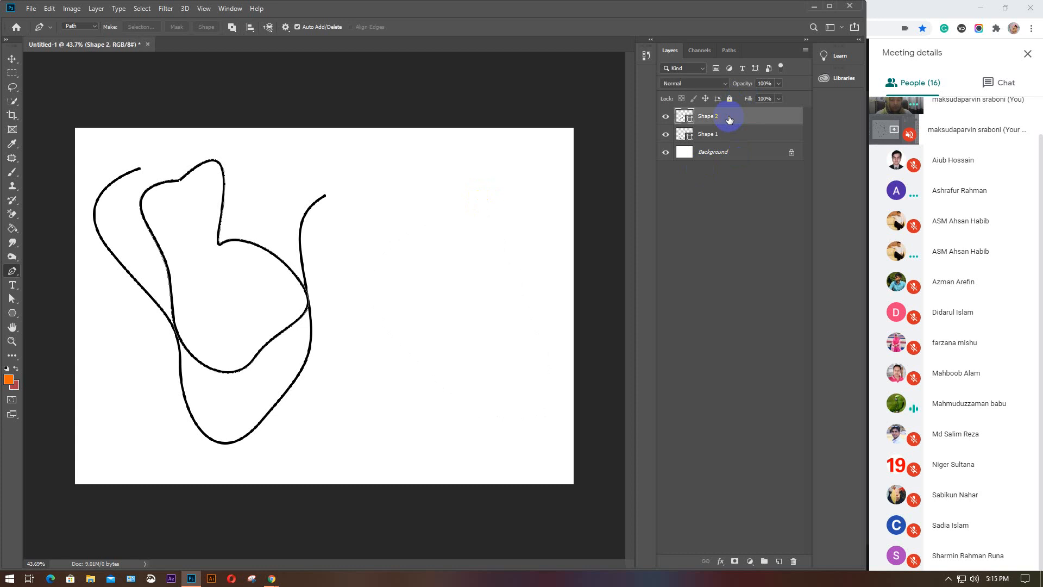
{"action": "key", "text": "Delete"}
{"action": "key", "text": "Delete"}
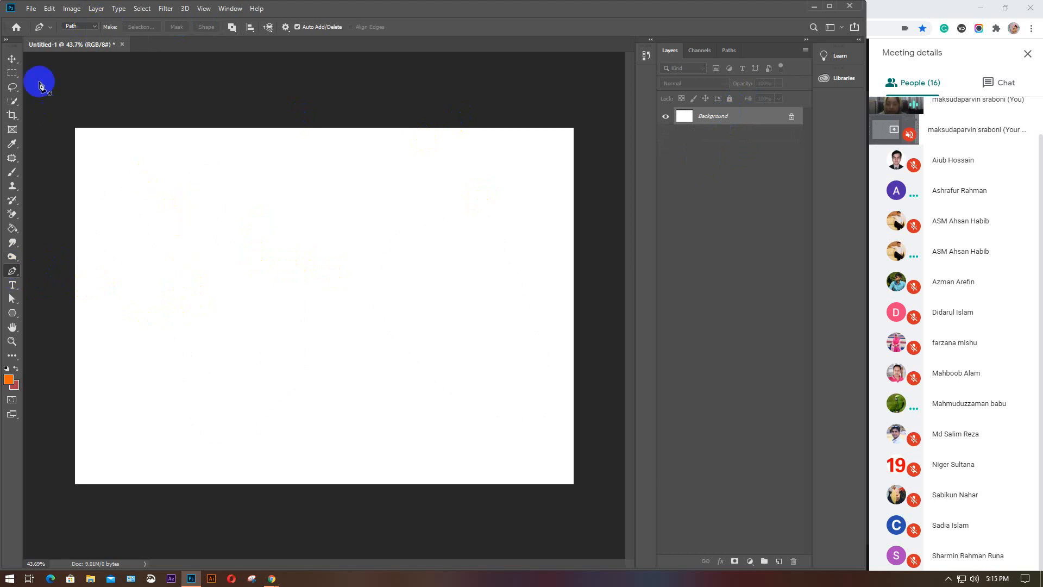
Step: Switch the Pen tool to Shape mode and set its fill to light yellow
{"action": "left_click", "coordinate": [96, 25]}
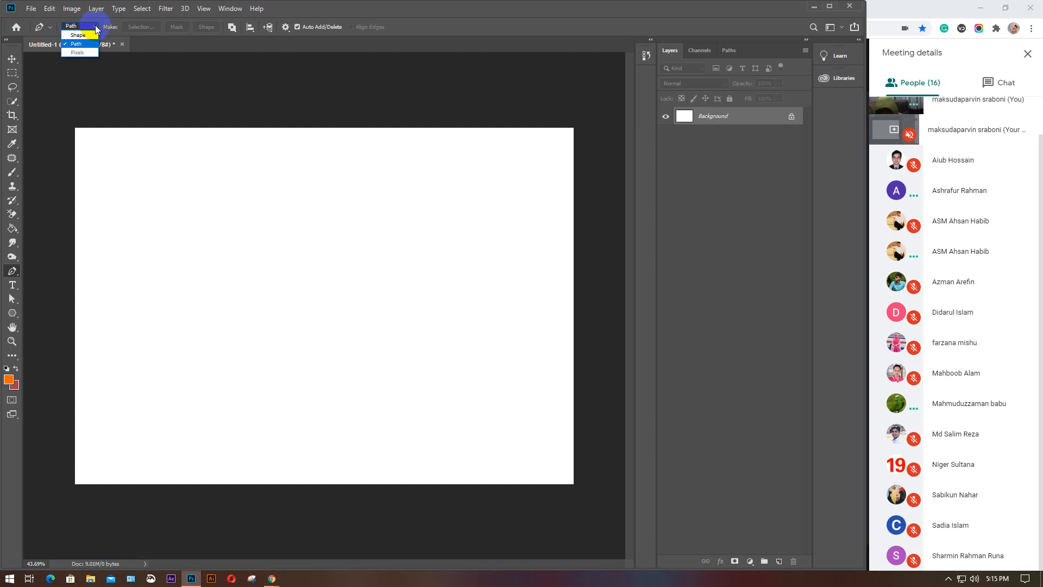
{"action": "left_click", "coordinate": [80, 36]}
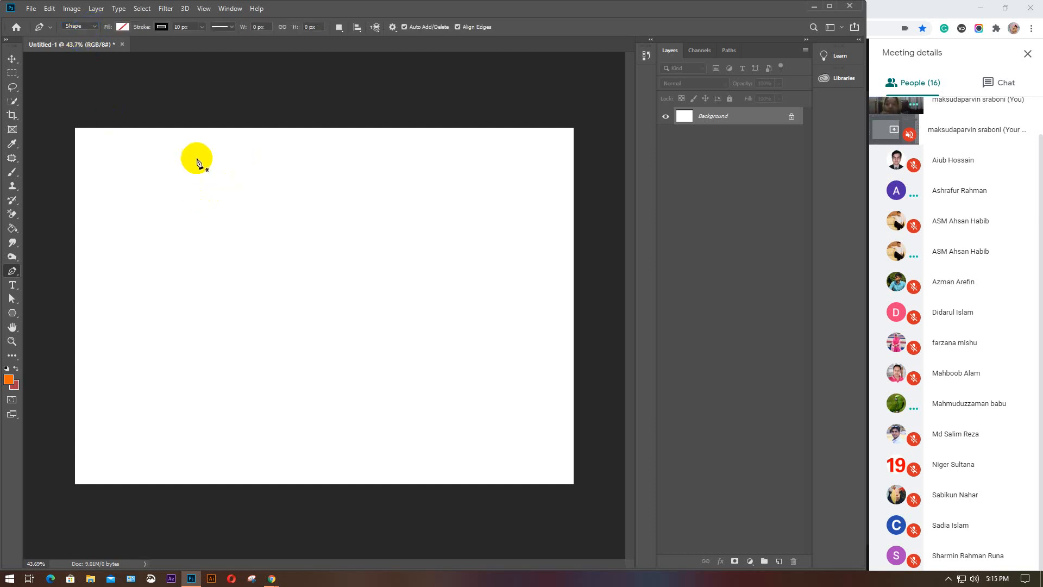
{"action": "left_click", "coordinate": [122, 28]}
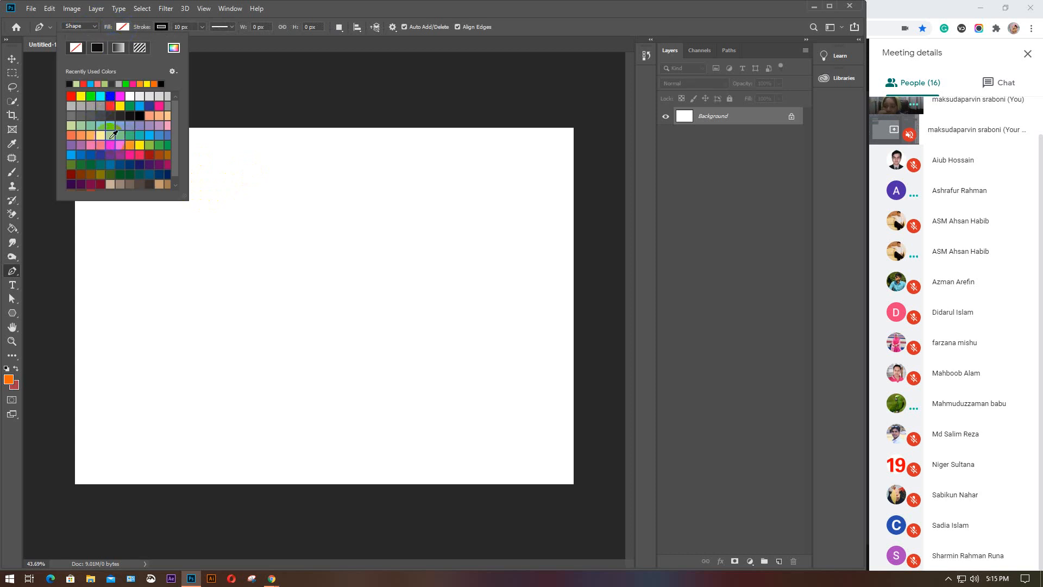
{"action": "left_click", "coordinate": [167, 134]}
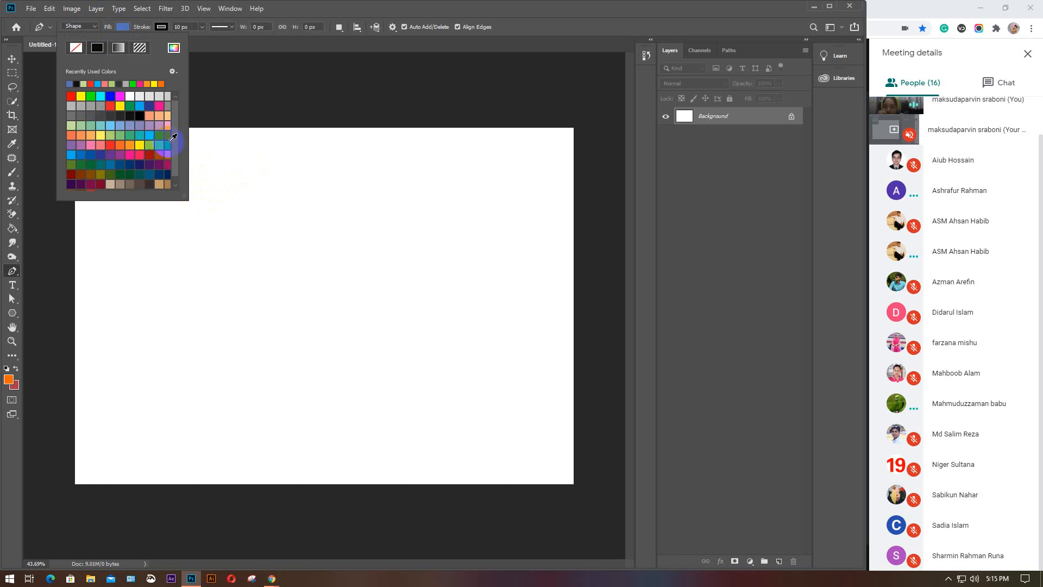
{"action": "left_click", "coordinate": [149, 145]}
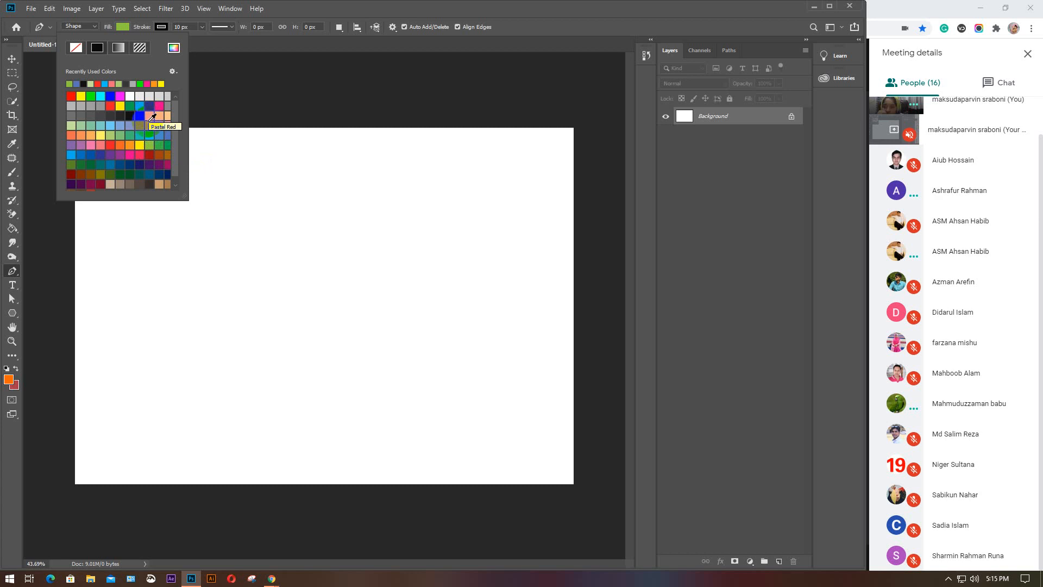
{"action": "left_click", "coordinate": [101, 135]}
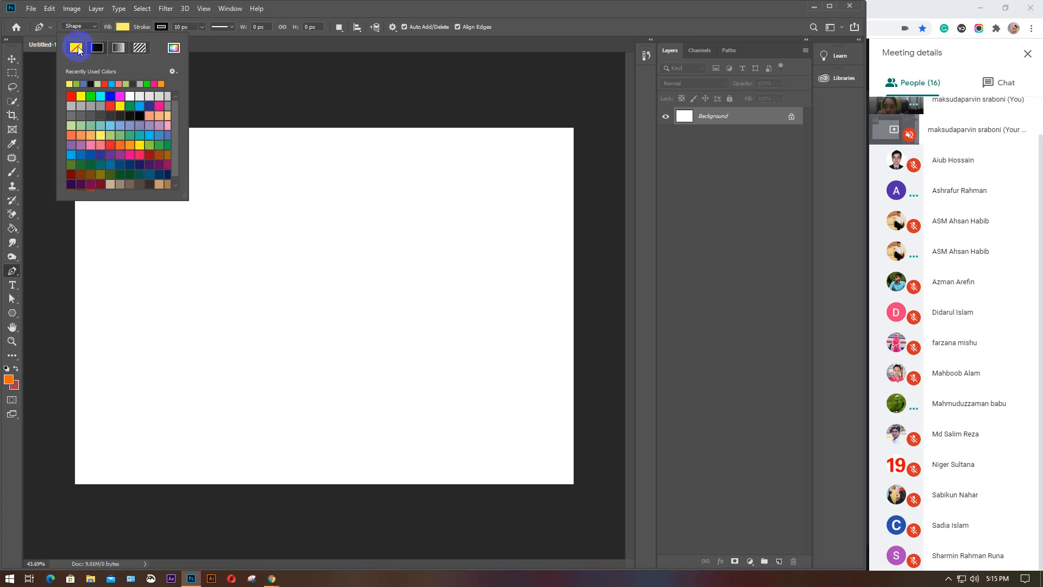
{"action": "left_click", "coordinate": [120, 28]}
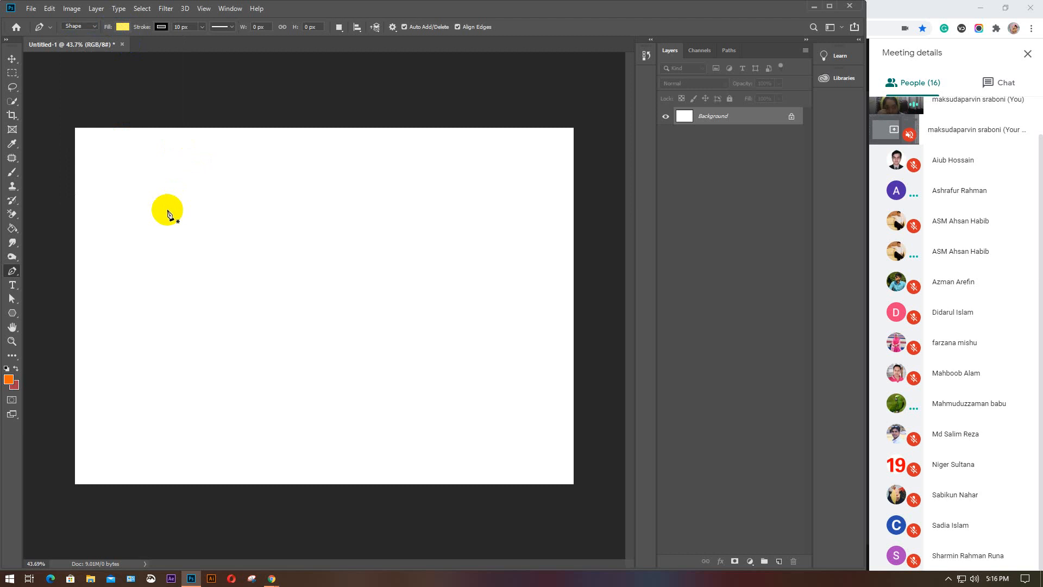
Step: Draw a closed rounded shape about 300 by 419 px in the canvas's upper-left corner with the Pen tool
{"action": "left_click", "coordinate": [116, 158]}
{"action": "left_click", "coordinate": [100, 203]}
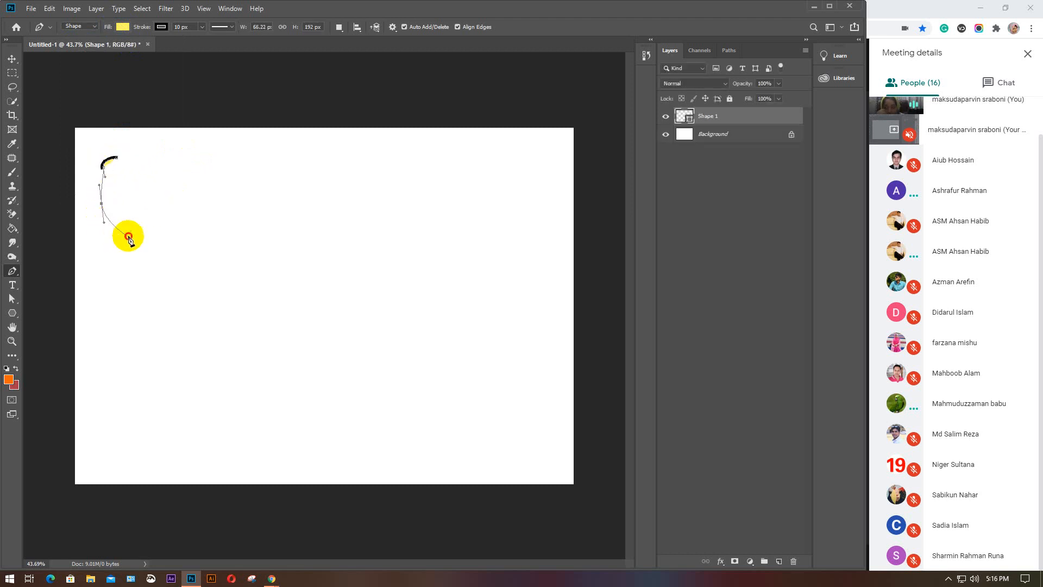
{"action": "left_click_drag", "start_coordinate": [128, 235], "coordinate": [148, 220]}
{"action": "left_click", "coordinate": [161, 206]}
{"action": "left_click_drag", "start_coordinate": [171, 169], "coordinate": [166, 157]}
{"action": "left_click_drag", "start_coordinate": [145, 140], "coordinate": [139, 144]}
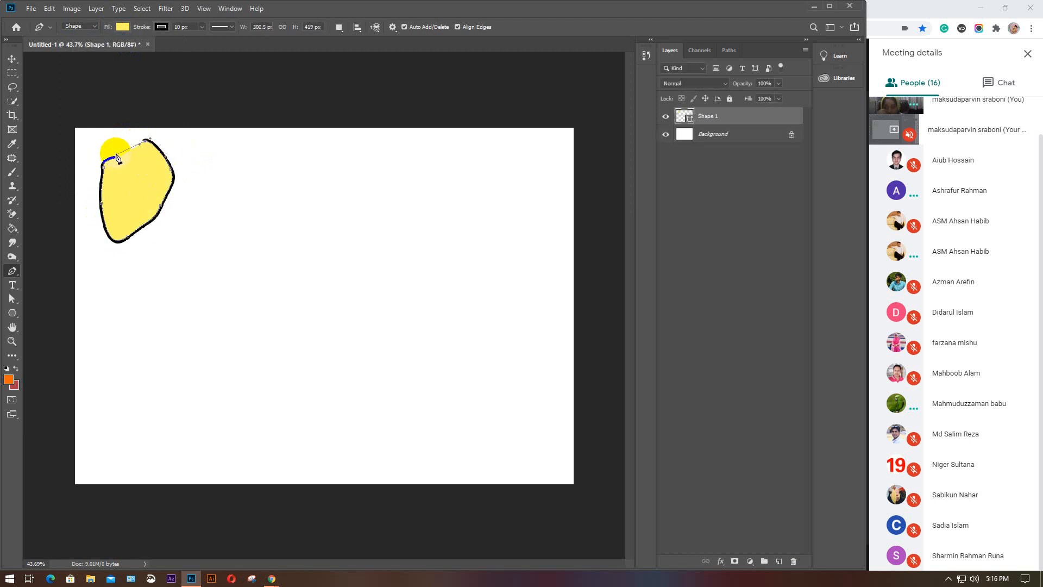
{"action": "left_click", "coordinate": [117, 158]}
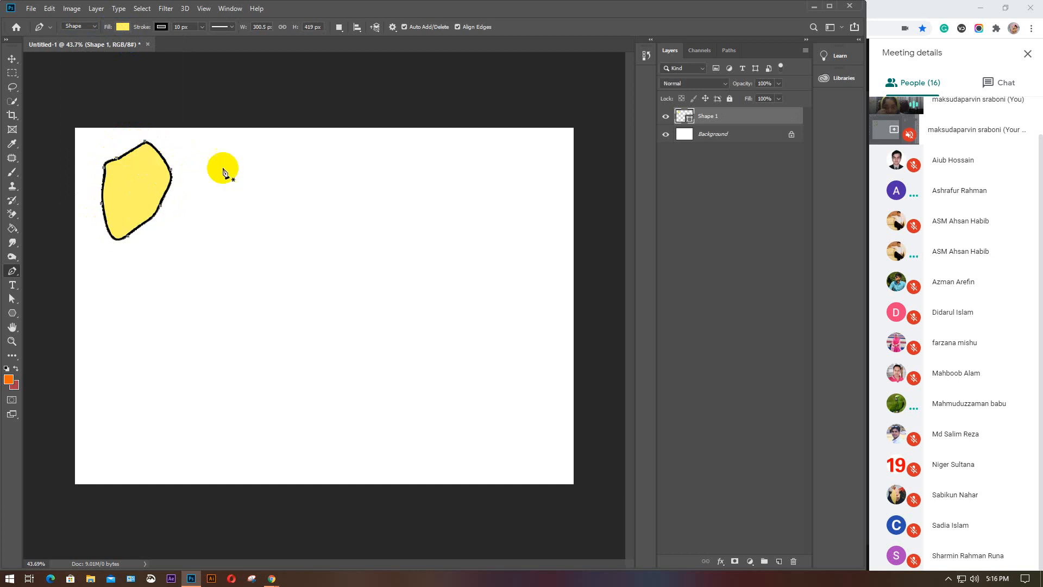
Step: Draw a pinched two-lobed shape and a closed teardrop shape about 188 by 385 px beside the first one
{"action": "left_click", "coordinate": [216, 140]}
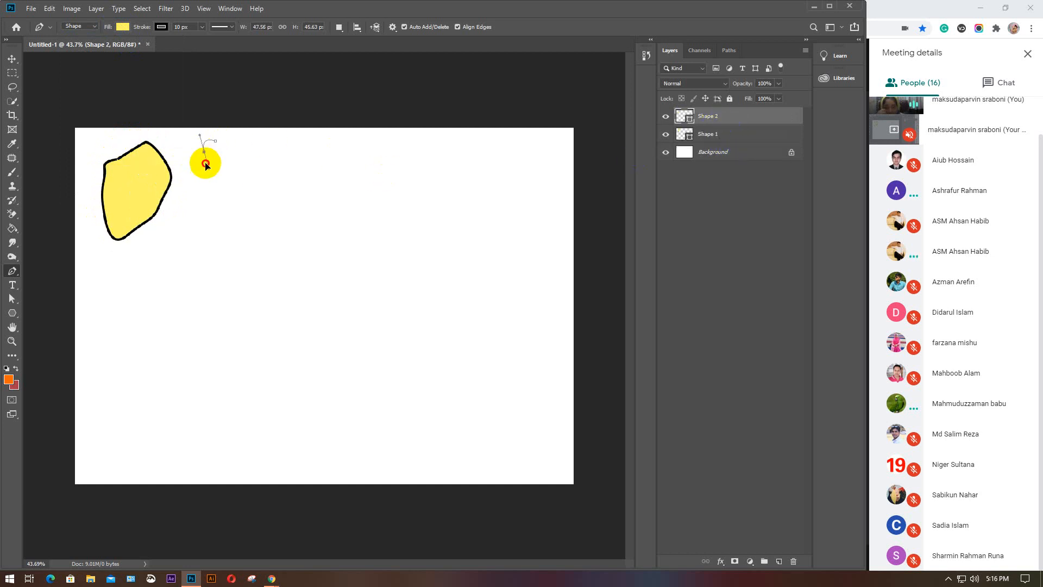
{"action": "left_click_drag", "start_coordinate": [204, 152], "coordinate": [204, 192]}
{"action": "left_click_drag", "start_coordinate": [261, 175], "coordinate": [315, 134]}
{"action": "left_click", "coordinate": [215, 140]}
{"action": "left_click", "coordinate": [278, 143]}
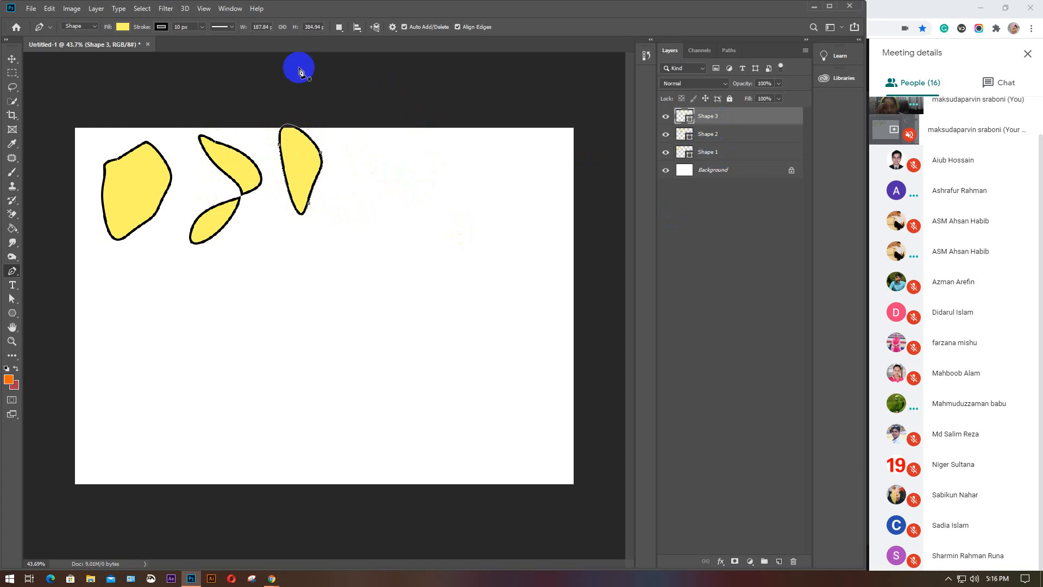
Step: Look through the Pen tool's path operations and add a new empty layer above the shapes
{"action": "left_click", "coordinate": [340, 28]}
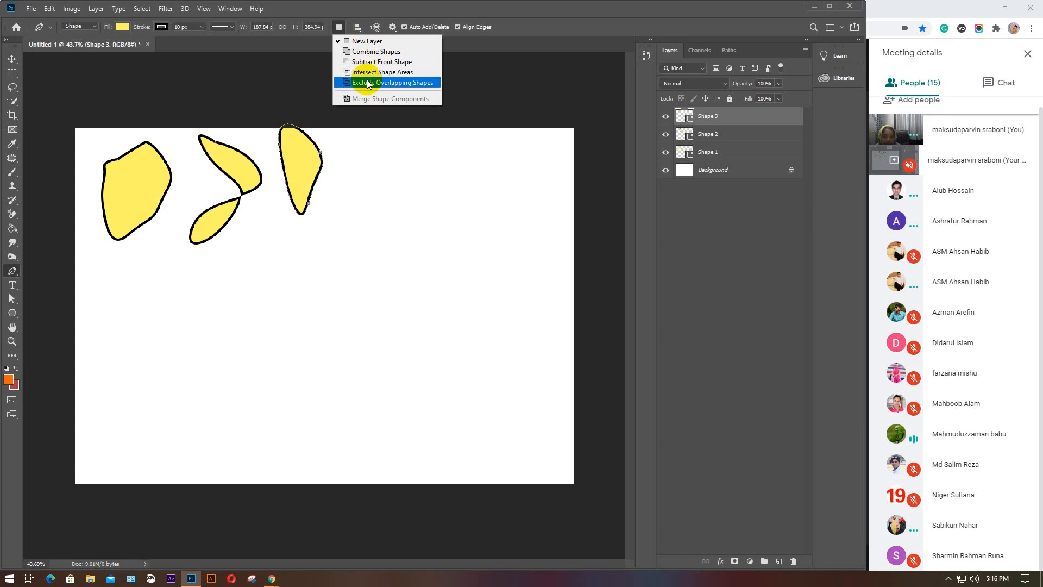
{"action": "left_click", "coordinate": [338, 28]}
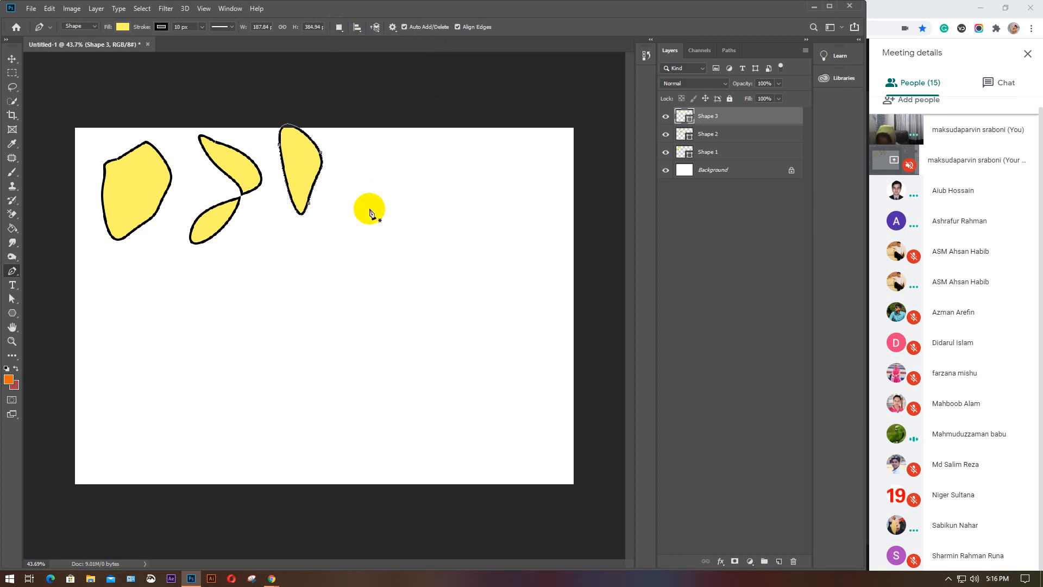
{"action": "left_click", "coordinate": [779, 561]}
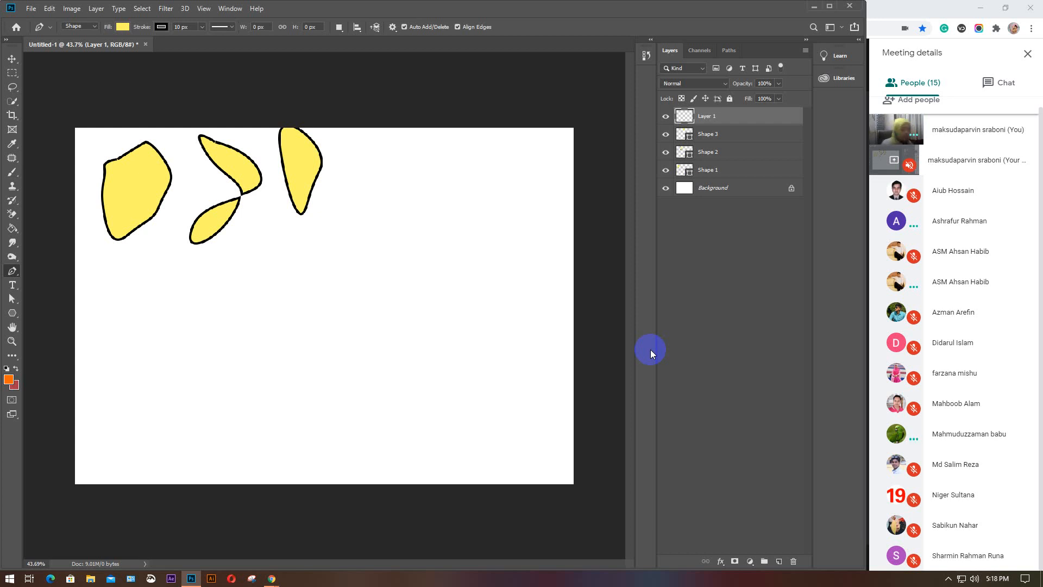
Step: Draw a long closed shape about 308 by 822 px below the first shape on the canvas
{"action": "left_click", "coordinate": [85, 35]}
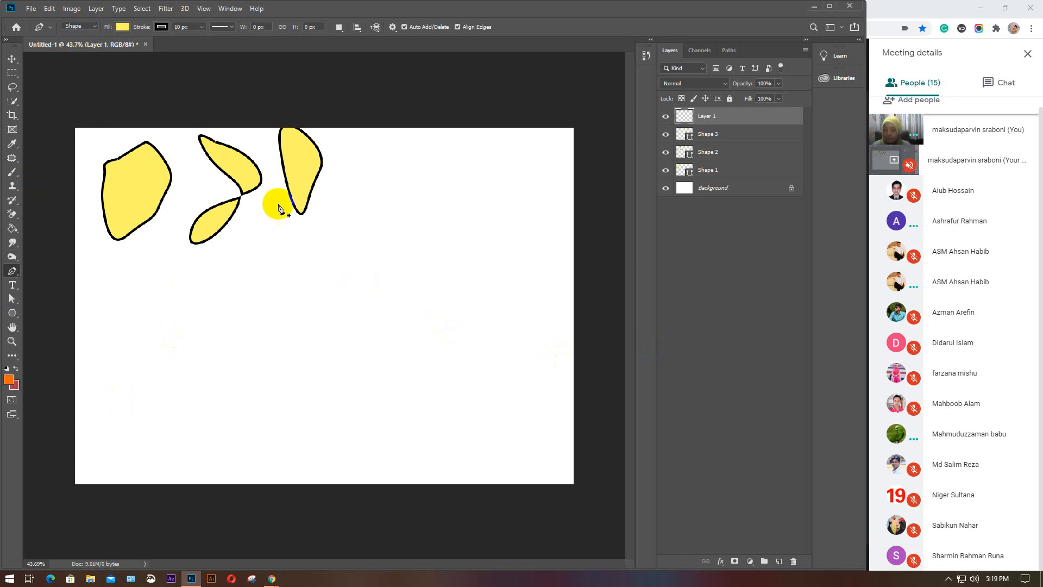
{"action": "left_click", "coordinate": [121, 284]}
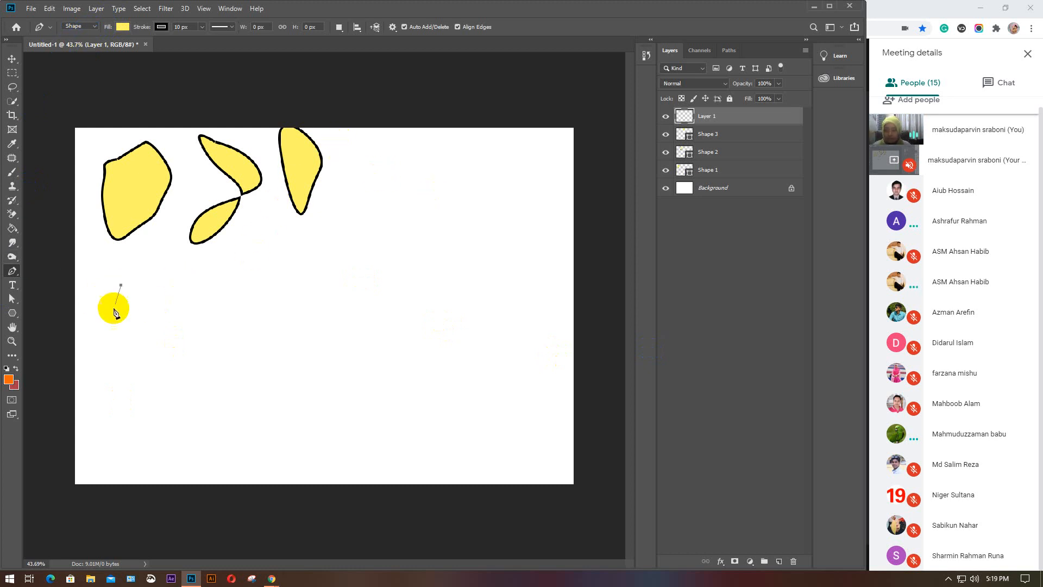
{"action": "left_click_drag", "start_coordinate": [107, 329], "coordinate": [121, 353]}
{"action": "left_click_drag", "start_coordinate": [144, 454], "coordinate": [146, 484]}
{"action": "left_click_drag", "start_coordinate": [176, 432], "coordinate": [175, 361]}
{"action": "left_click", "coordinate": [161, 329]}
{"action": "left_click", "coordinate": [121, 284]}
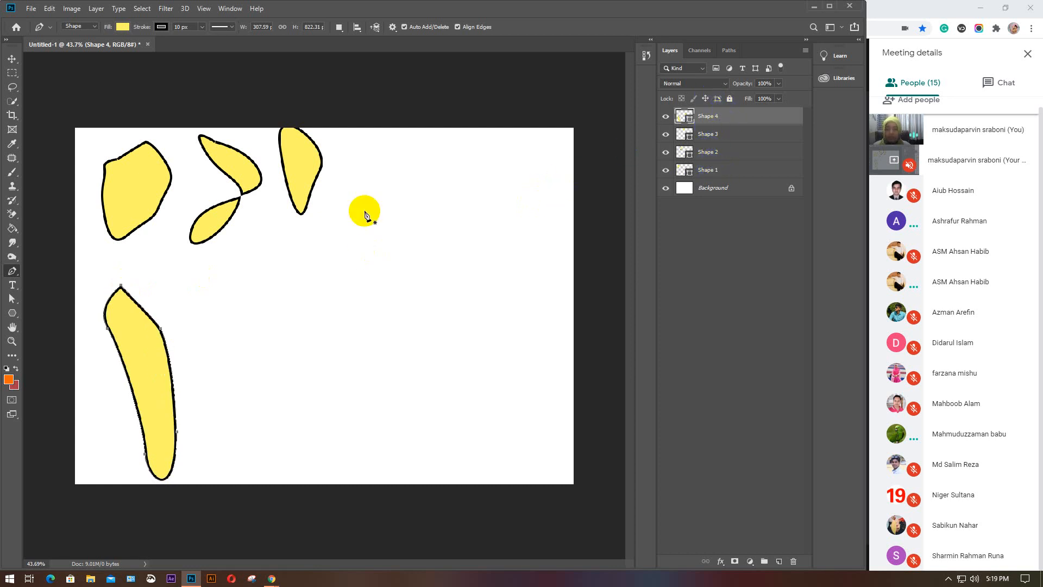
Step: Delete all four shape layers, leaving only the Background
{"action": "left_click", "coordinate": [338, 28]}
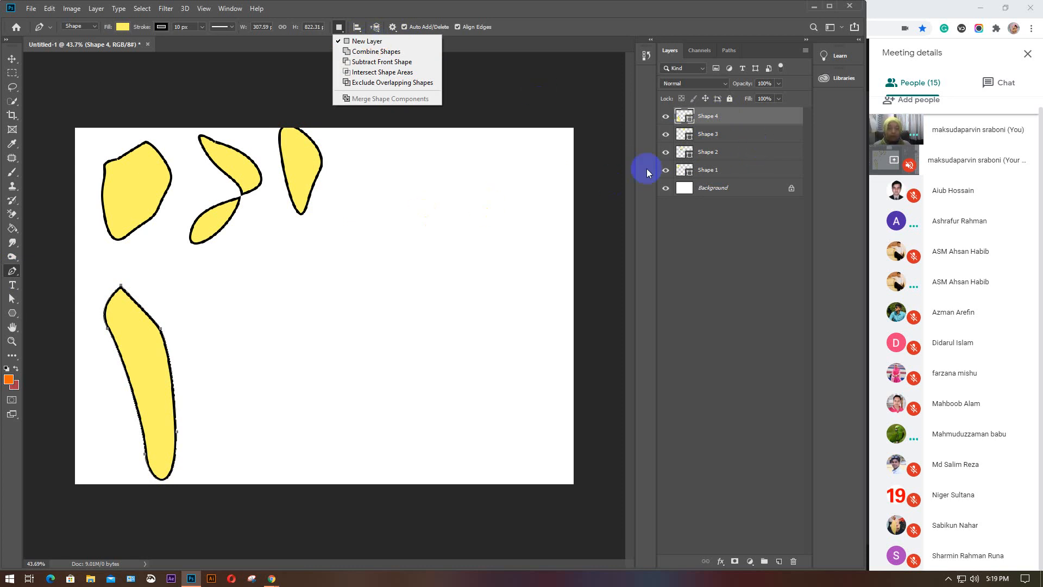
{"action": "left_click", "coordinate": [717, 117]}
{"action": "key", "text": "Delete"}
{"action": "key", "text": "Delete"}
{"action": "key", "text": "Delete"}
{"action": "key", "text": "Delete"}
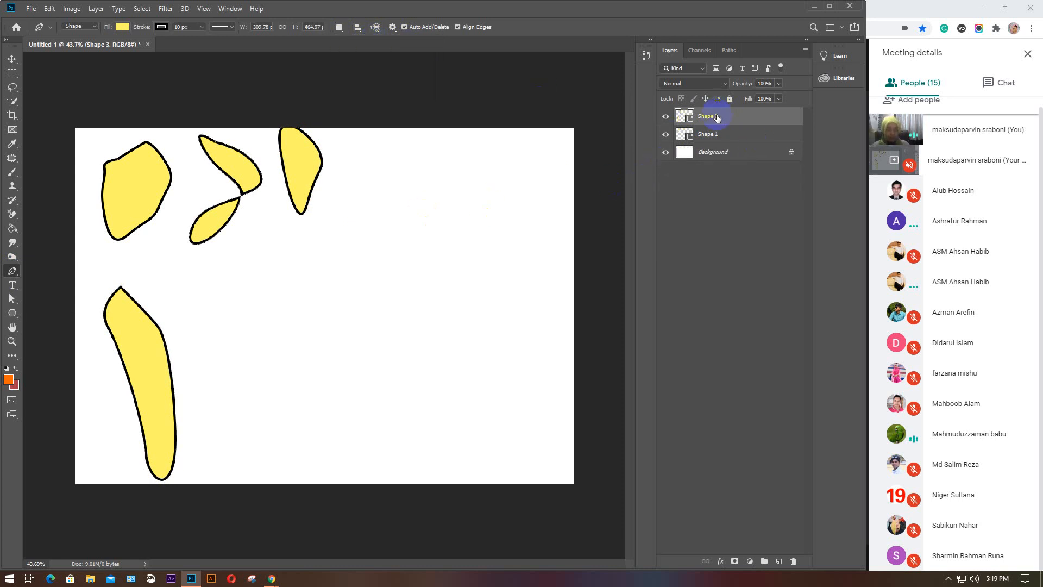
Step: Look at the path operations and try to move the Background layer with the Move tool
{"action": "left_click", "coordinate": [339, 27]}
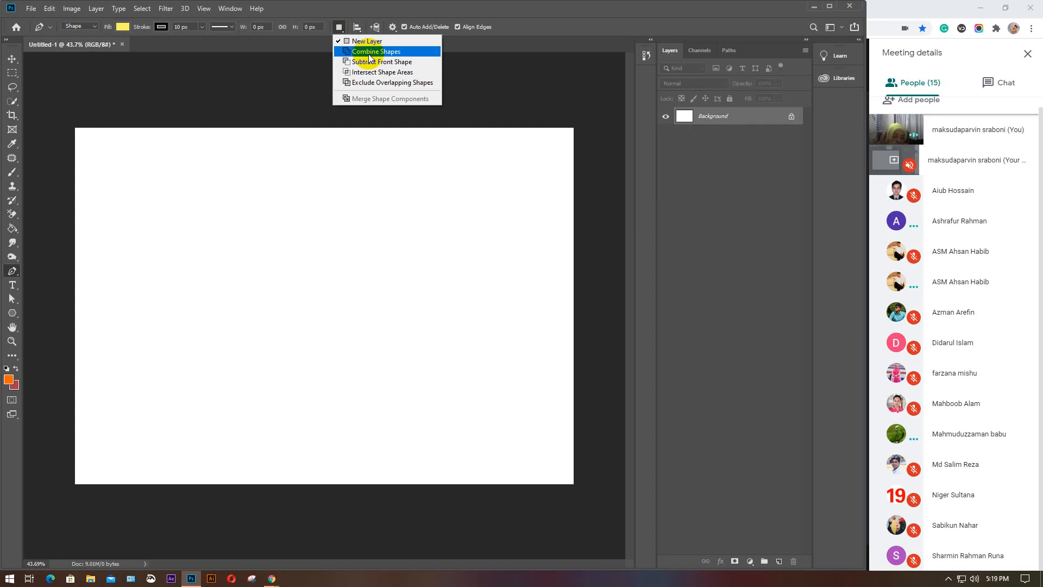
{"action": "left_click", "coordinate": [11, 61]}
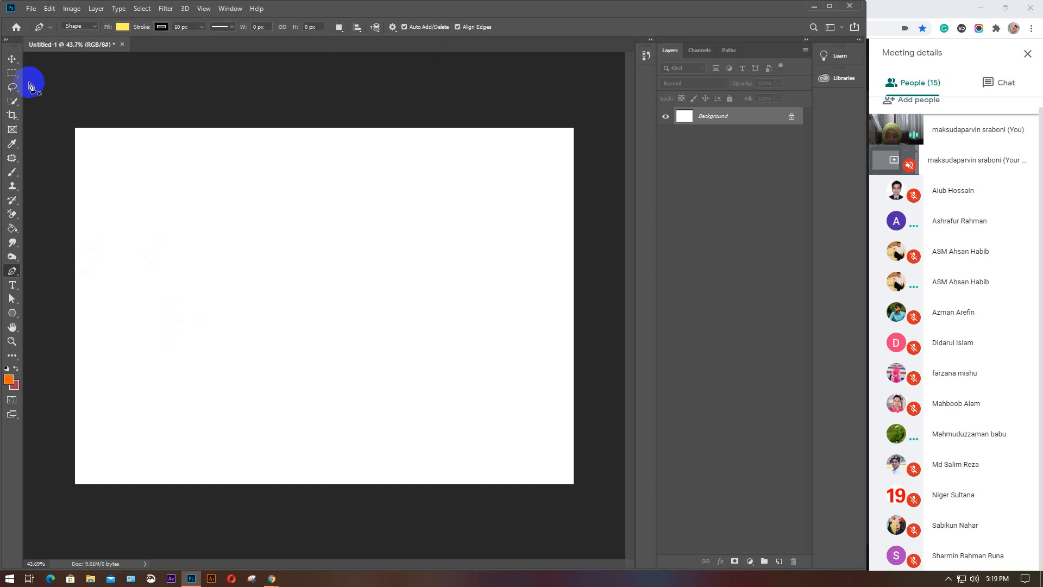
{"action": "left_click", "coordinate": [12, 61]}
{"action": "left_click_drag", "start_coordinate": [162, 318], "coordinate": [420, 319]}
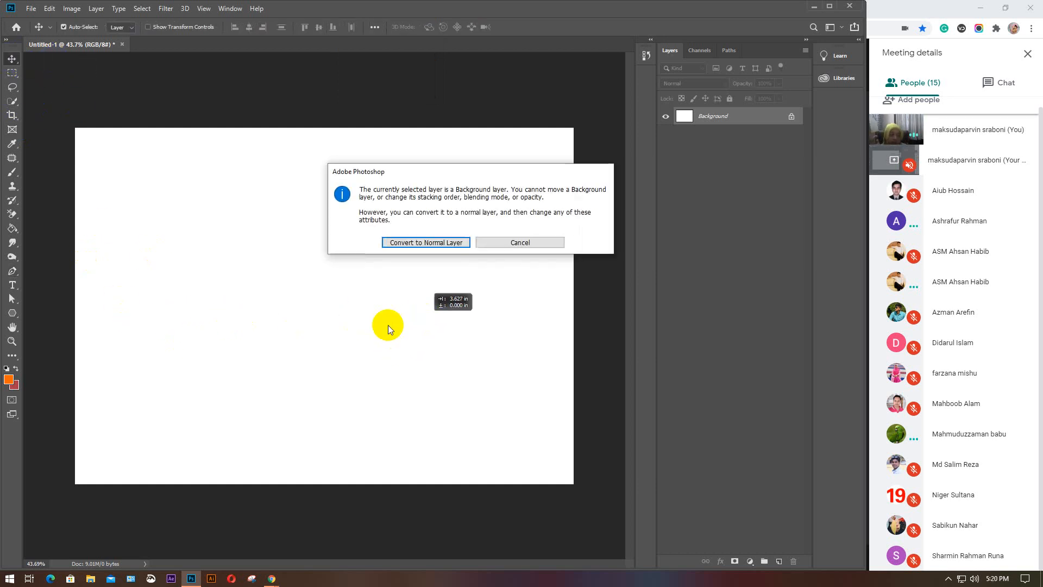
{"action": "left_click", "coordinate": [527, 241]}
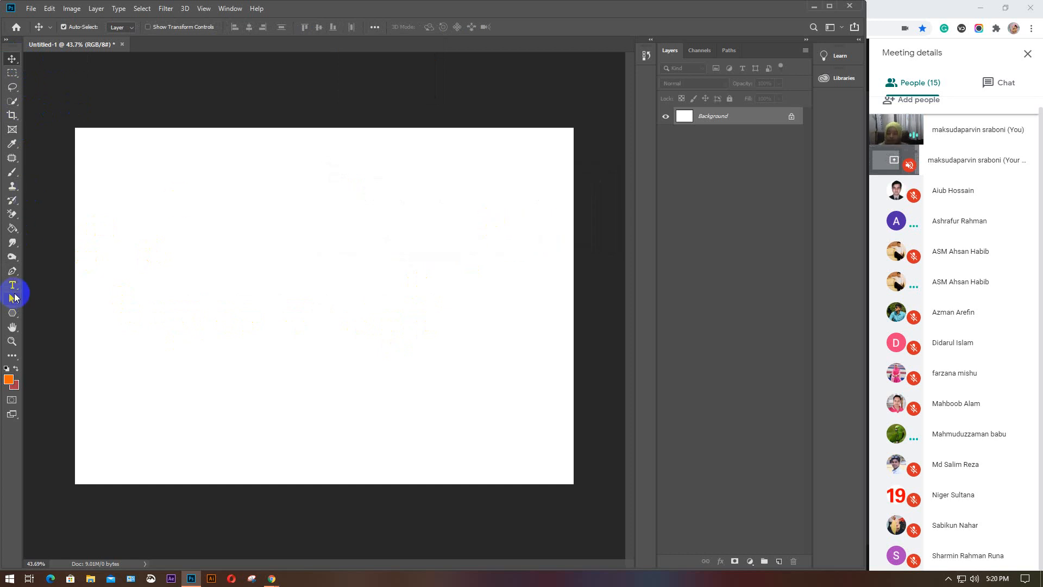
Step: Return to the Pen tool, look at its path operations, and check the Google Meet window before coming back to Photoshop
{"action": "left_click", "coordinate": [12, 271]}
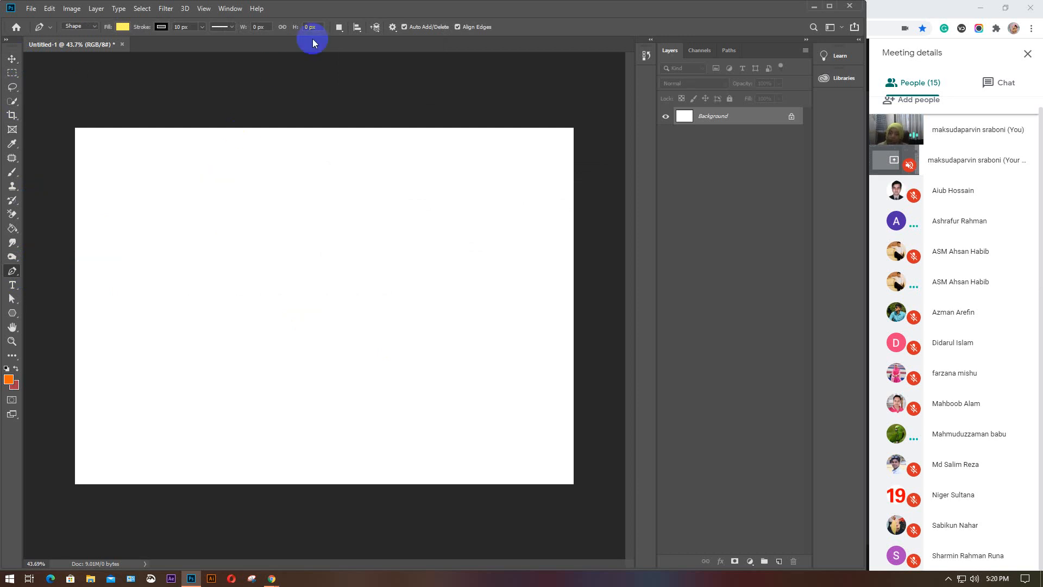
{"action": "left_click", "coordinate": [345, 28]}
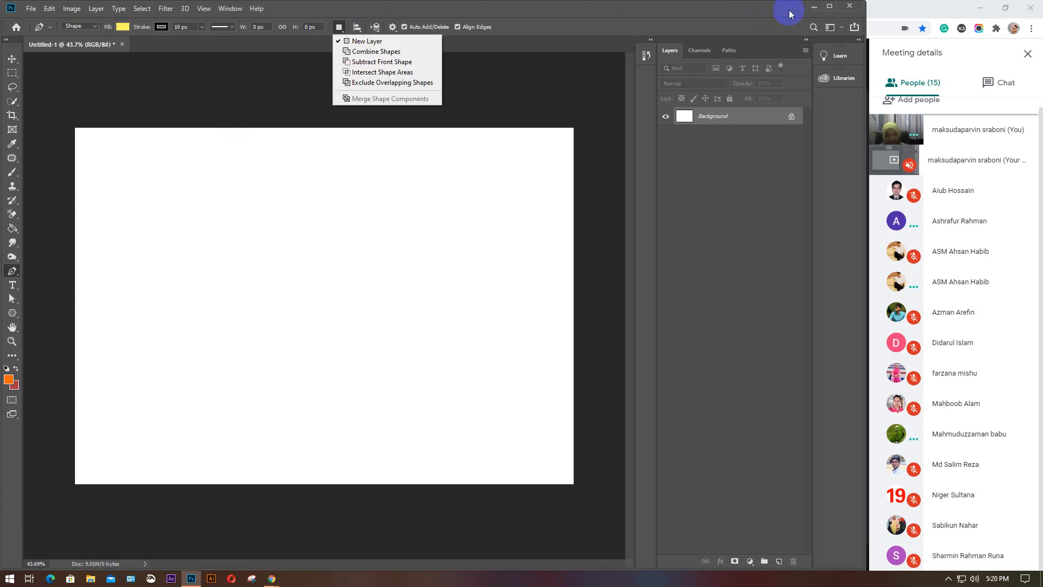
{"action": "left_click", "coordinate": [815, 11]}
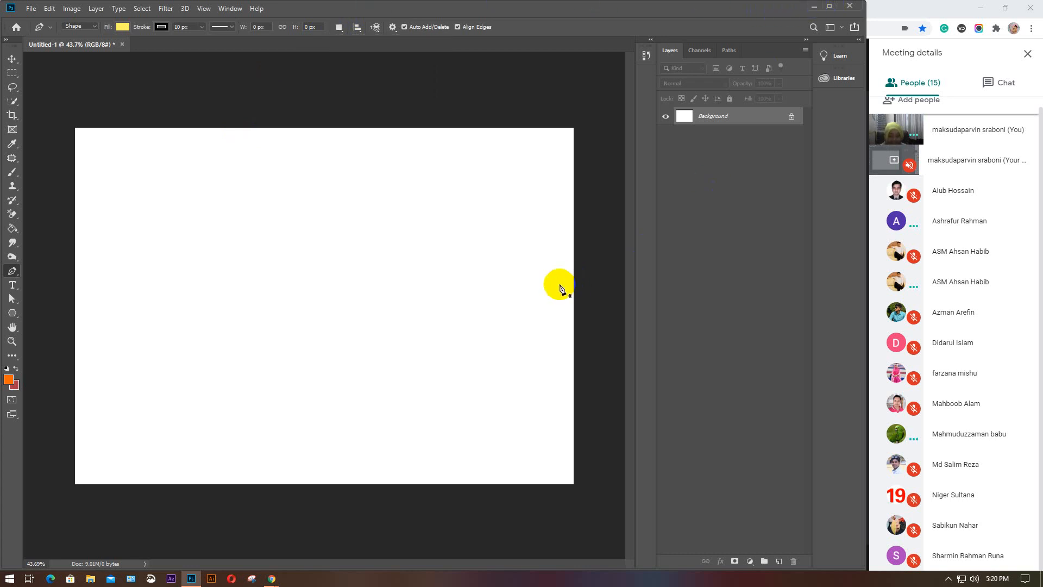
{"action": "left_click", "coordinate": [814, 7]}
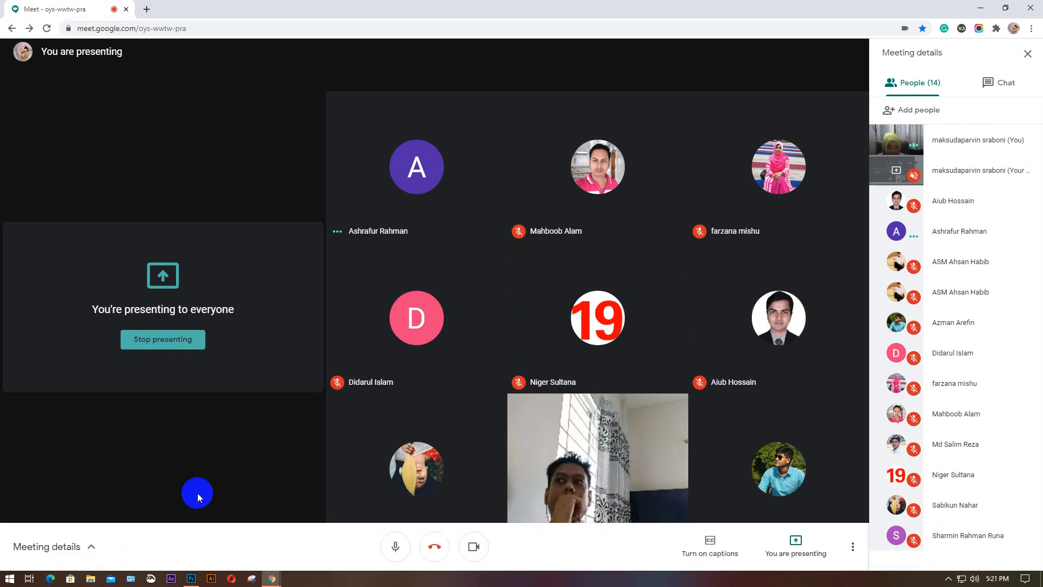
{"action": "left_click", "coordinate": [191, 578]}
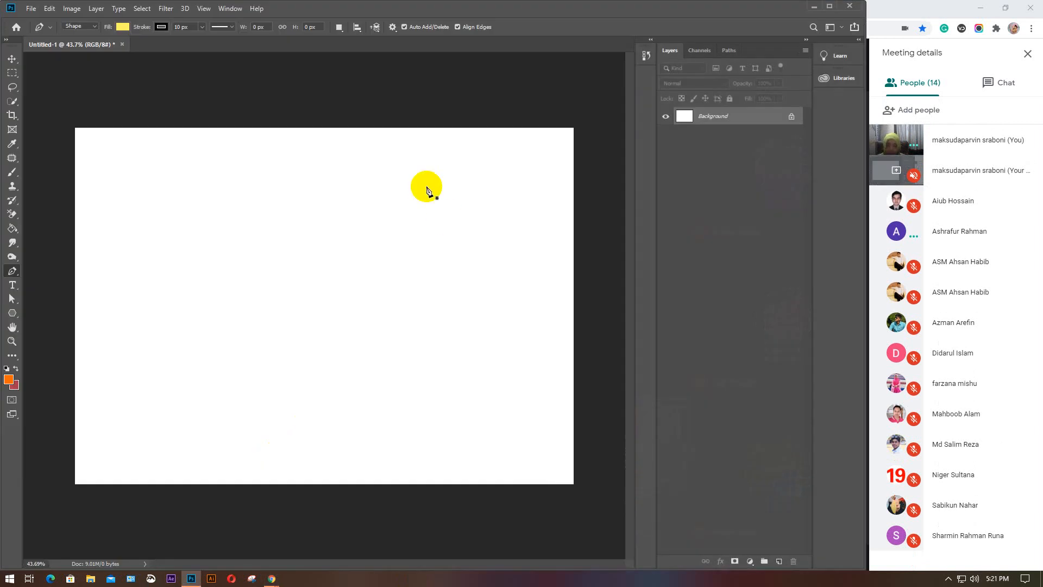
Step: Look at the Pen tool's path operations and compare them with the Marquee tool's selection modes and variants
{"action": "left_click", "coordinate": [340, 28]}
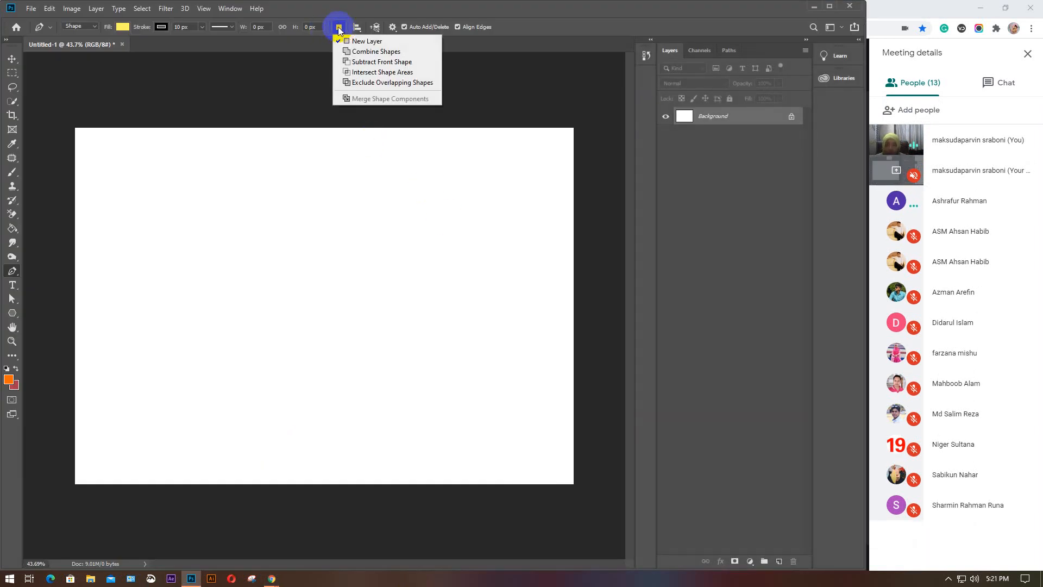
{"action": "left_click", "coordinate": [12, 73]}
{"action": "left_click", "coordinate": [12, 73]}
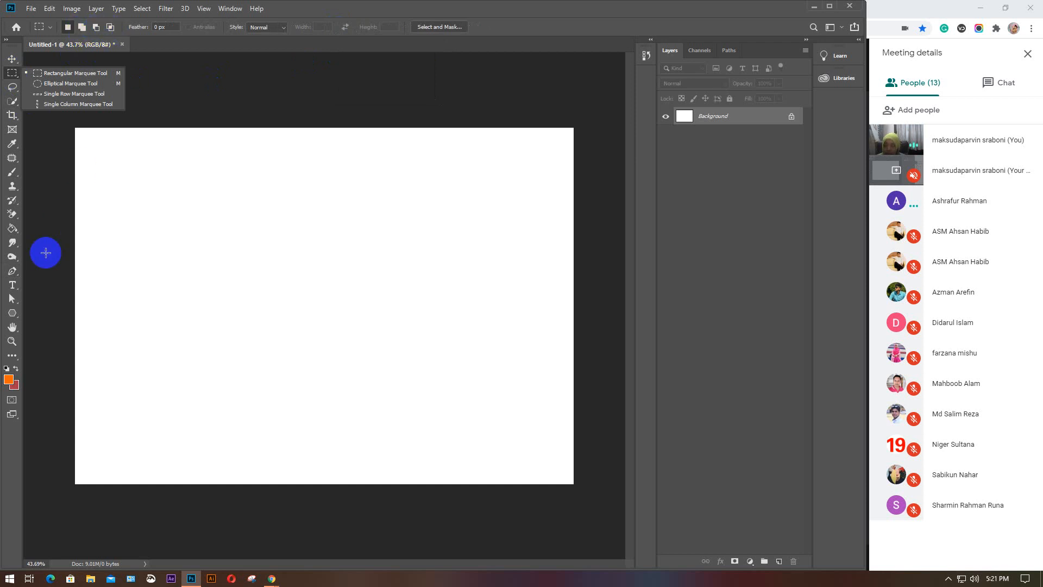
Step: Reselect the Pen tool and choose Combine Shapes as its path operation
{"action": "left_click", "coordinate": [12, 271]}
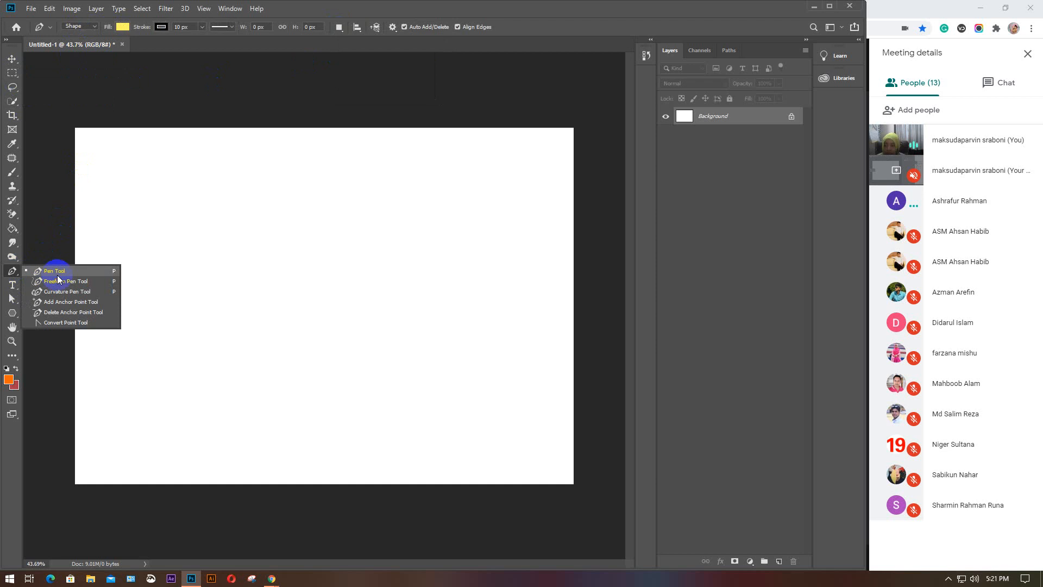
{"action": "left_click", "coordinate": [48, 272]}
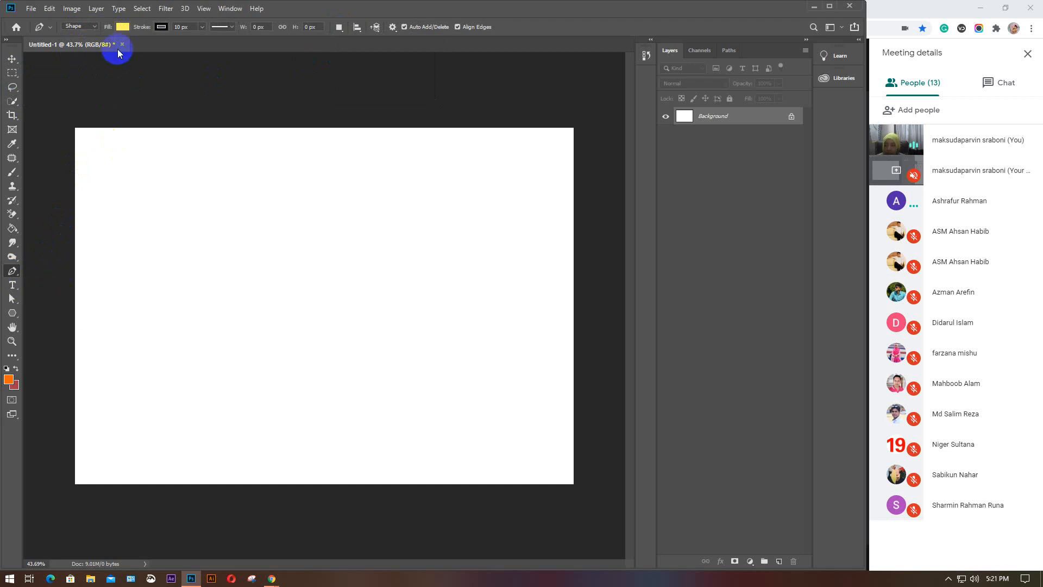
{"action": "left_click", "coordinate": [338, 26]}
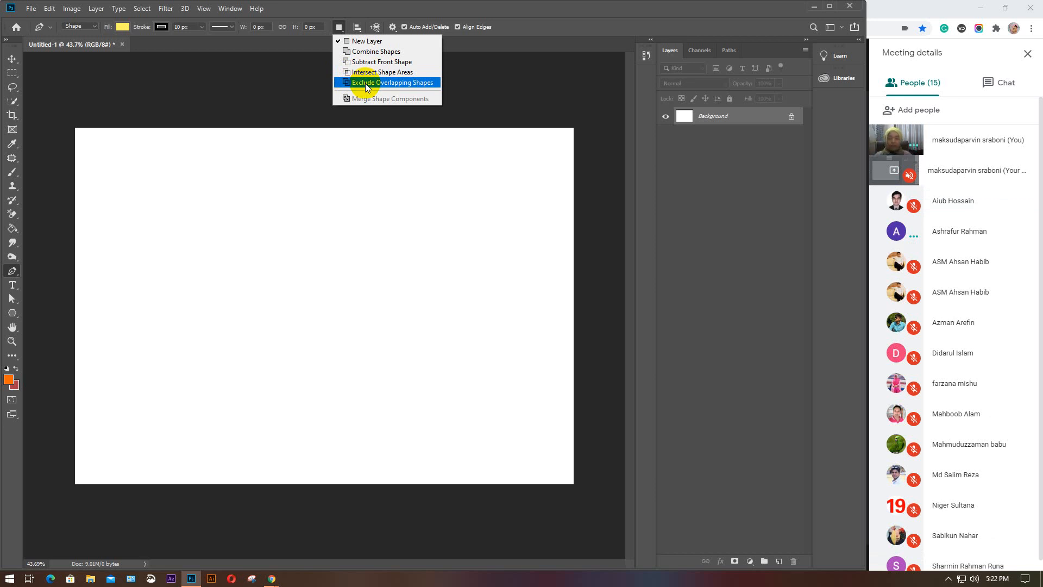
{"action": "left_click", "coordinate": [372, 51]}
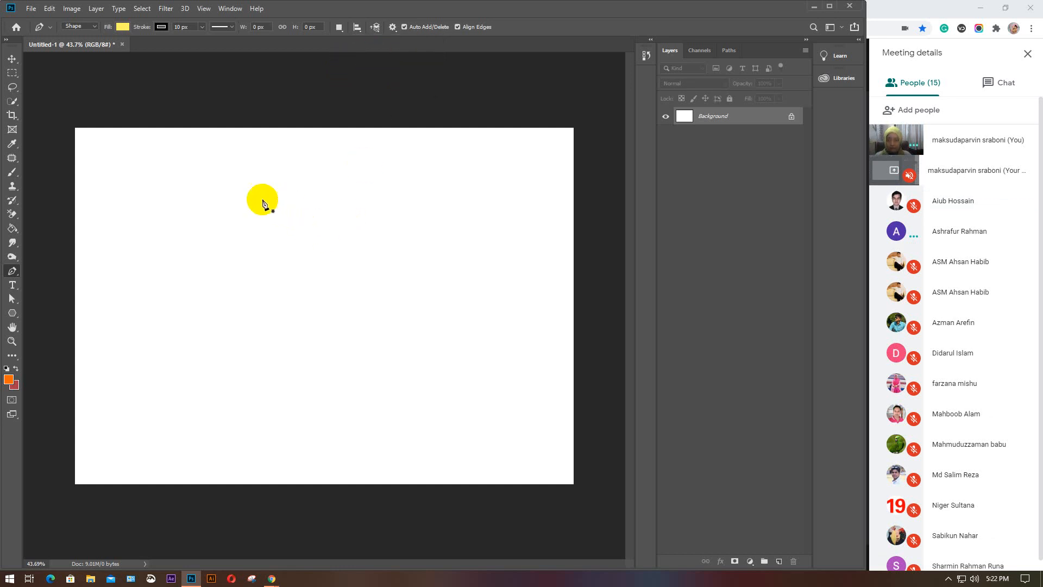
Step: Draw a closed, rounded yellow shape about 563 by 676 px in the upper-left part of the canvas with the Pen tool
{"action": "left_click_drag", "start_coordinate": [248, 190], "coordinate": [173, 211]}
{"action": "left_click_drag", "start_coordinate": [154, 254], "coordinate": [155, 273]}
{"action": "left_click_drag", "start_coordinate": [169, 323], "coordinate": [179, 334]}
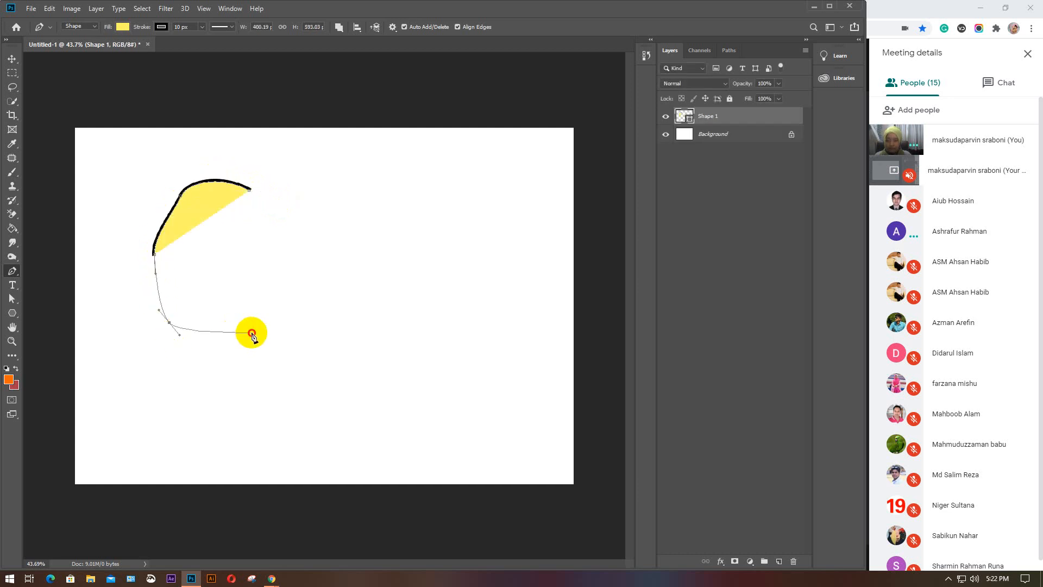
{"action": "left_click_drag", "start_coordinate": [251, 333], "coordinate": [265, 315]}
{"action": "left_click_drag", "start_coordinate": [289, 272], "coordinate": [288, 249]}
{"action": "left_click_drag", "start_coordinate": [272, 209], "coordinate": [264, 202]}
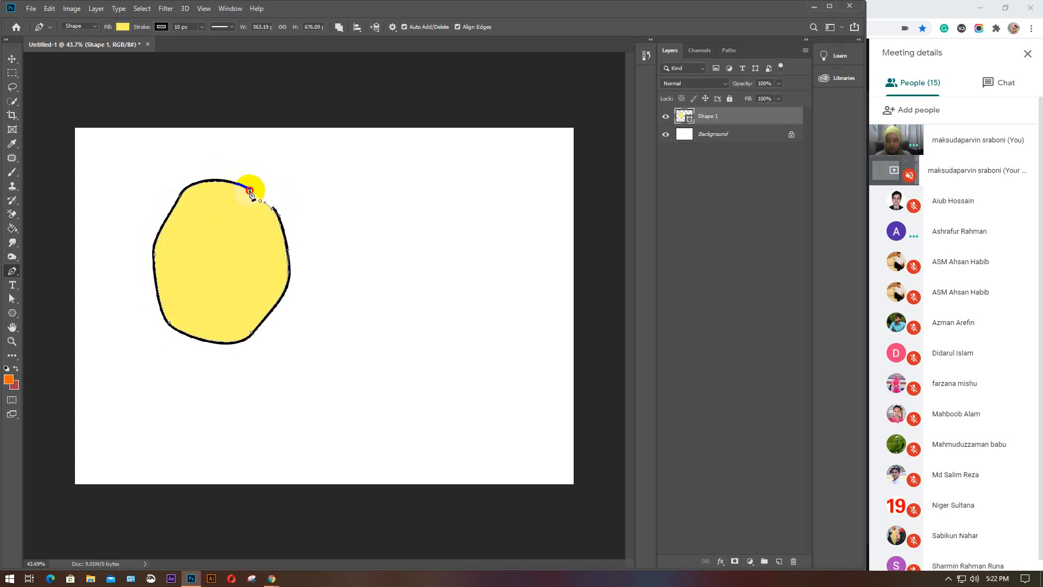
{"action": "left_click", "coordinate": [250, 191]}
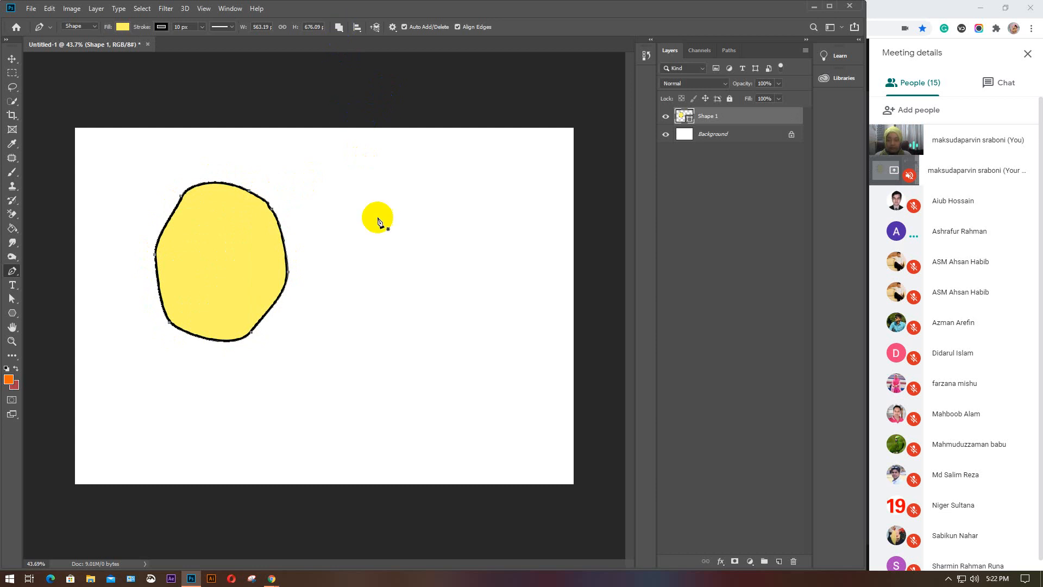
Step: Keep Combine Shapes as the path operation and draw a second closed curved shape whose narrow neck overlaps the first shape's right side
{"action": "left_click", "coordinate": [339, 26]}
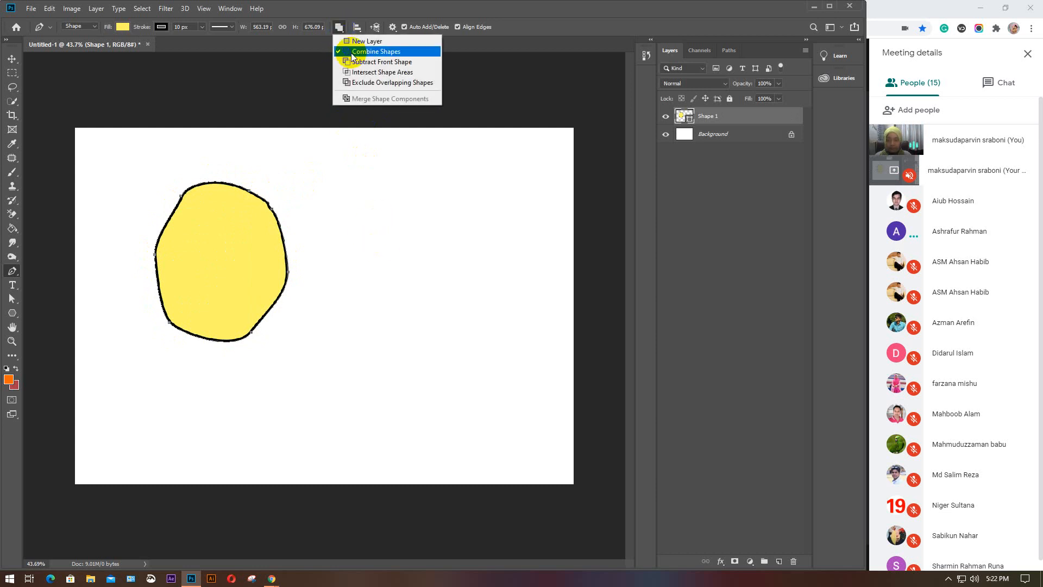
{"action": "left_click", "coordinate": [338, 27]}
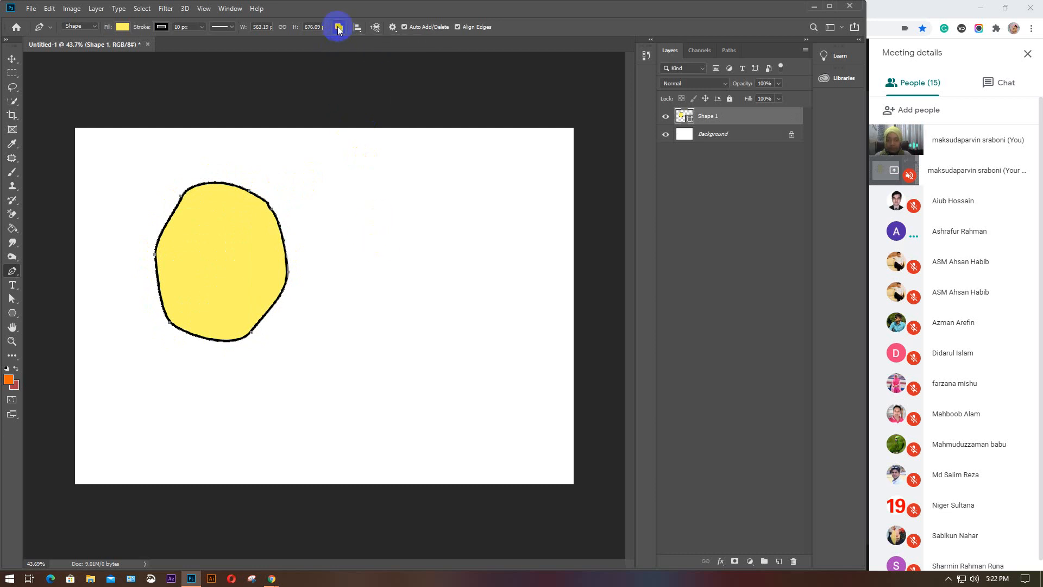
{"action": "left_click", "coordinate": [411, 202]}
{"action": "left_click_drag", "start_coordinate": [367, 213], "coordinate": [363, 250]}
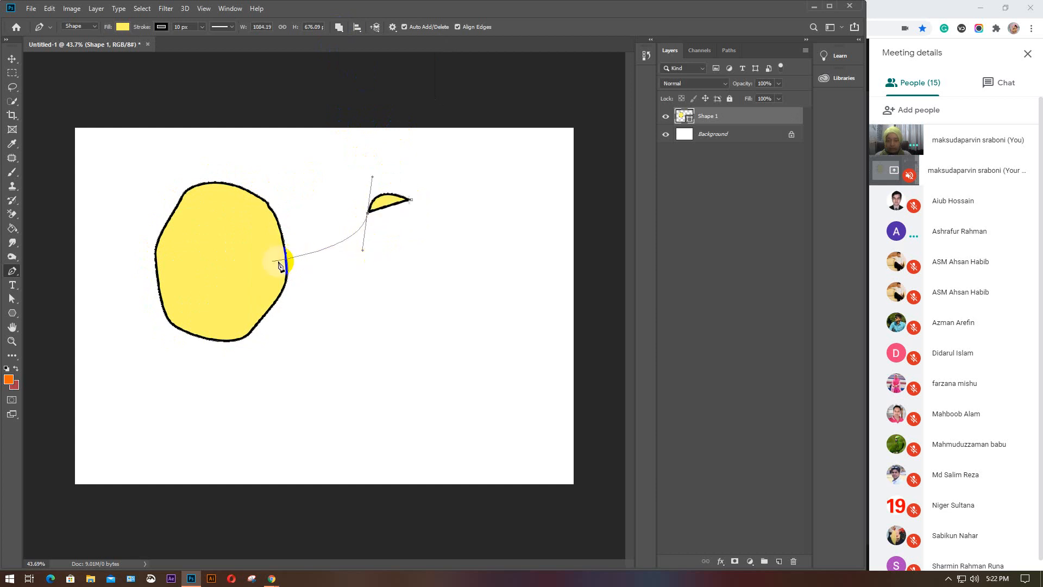
{"action": "left_click", "coordinate": [283, 263]}
{"action": "left_click_drag", "start_coordinate": [260, 255], "coordinate": [250, 231]}
{"action": "left_click_drag", "start_coordinate": [220, 278], "coordinate": [220, 299]}
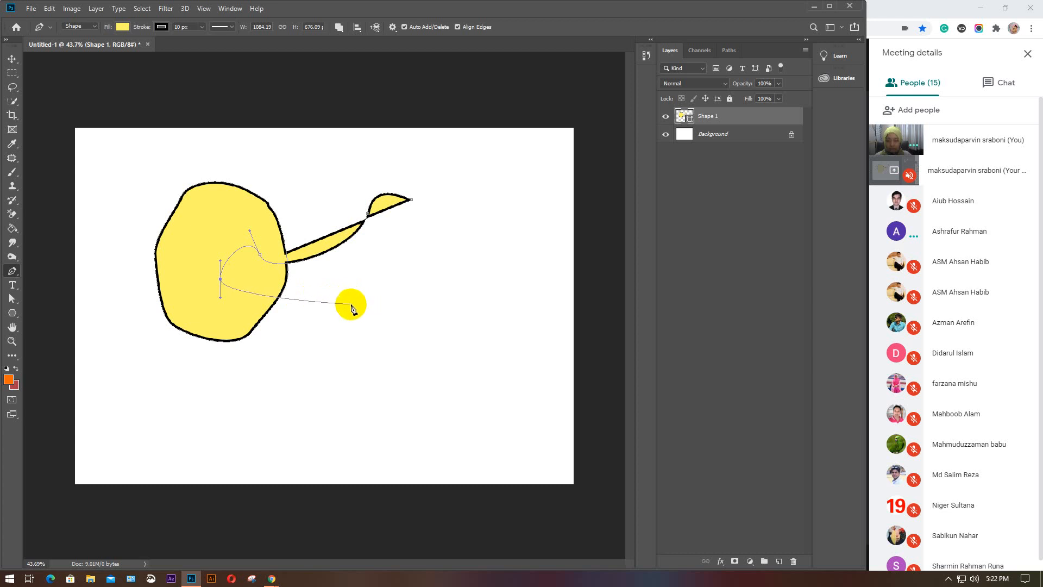
{"action": "left_click_drag", "start_coordinate": [344, 303], "coordinate": [361, 310]}
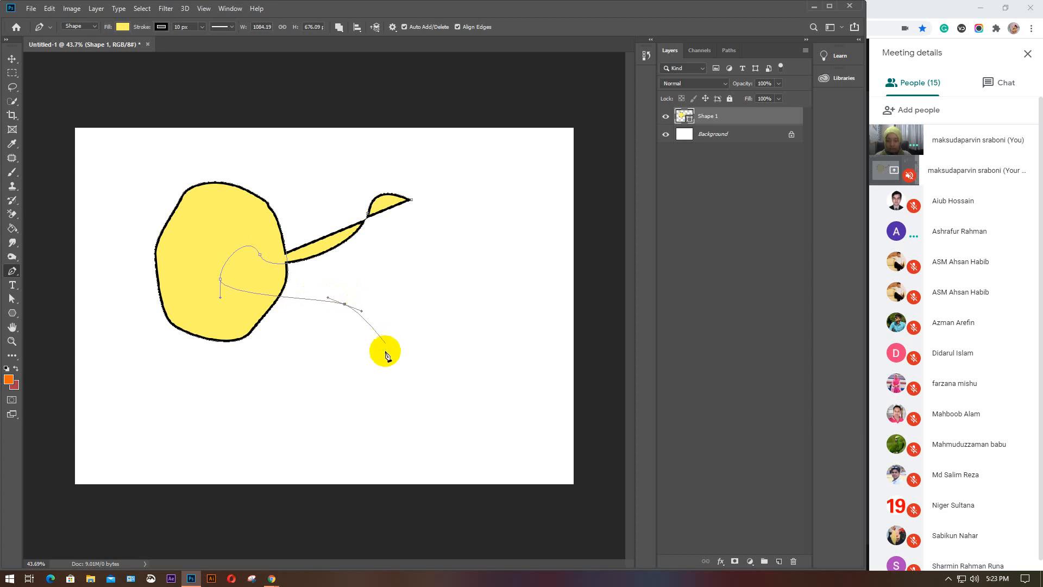
{"action": "left_click_drag", "start_coordinate": [385, 355], "coordinate": [411, 361]}
{"action": "left_click_drag", "start_coordinate": [456, 290], "coordinate": [455, 261]}
{"action": "left_click_drag", "start_coordinate": [411, 199], "coordinate": [385, 205]}
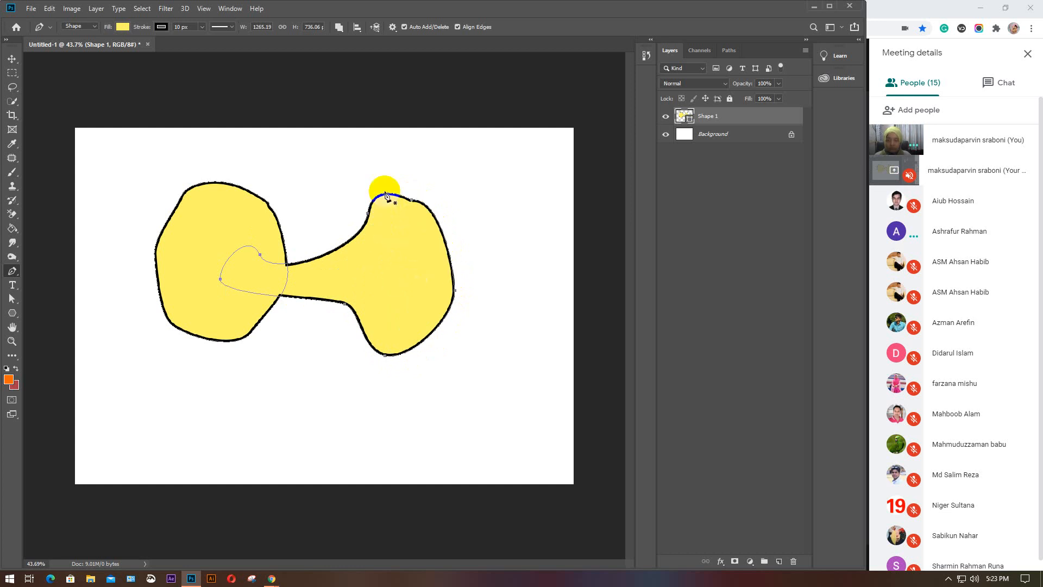
Step: Move the combined shape slightly to the right with the Move tool and hide the Shape 1 layer
{"action": "key", "text": "v"}
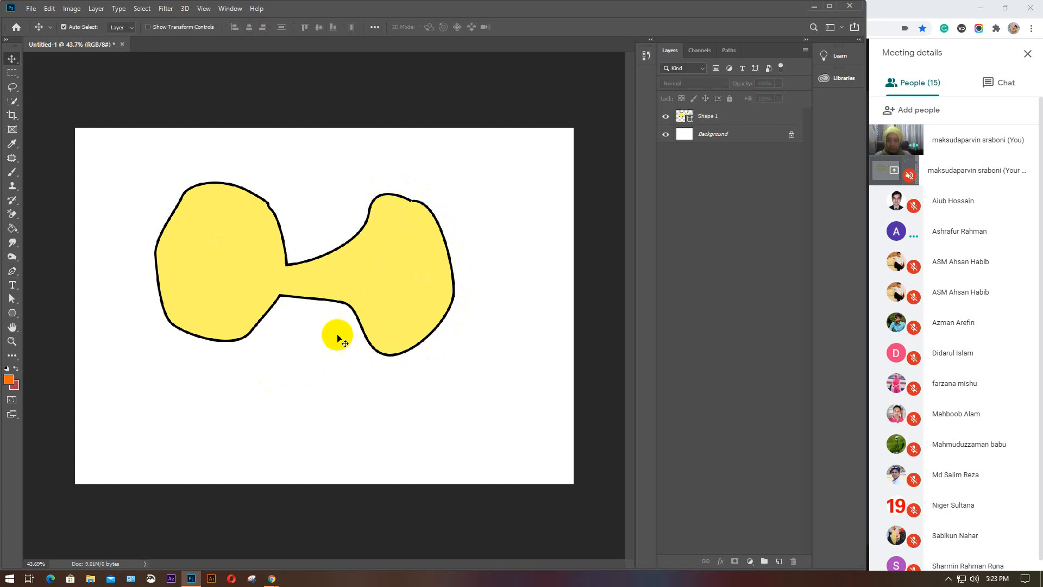
{"action": "mouse_move", "coordinate": [369, 293]}
{"action": "left_mouse_down"}
{"action": "mouse_move", "coordinate": [400, 344]}
{"action": "mouse_move", "coordinate": [366, 284]}
{"action": "left_mouse_up"}
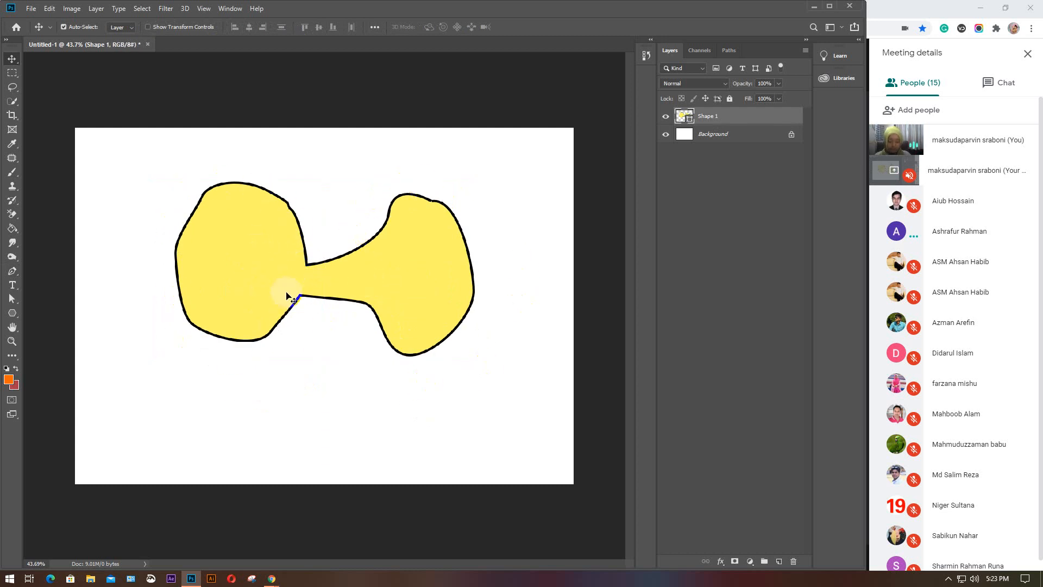
{"action": "left_click", "coordinate": [666, 116]}
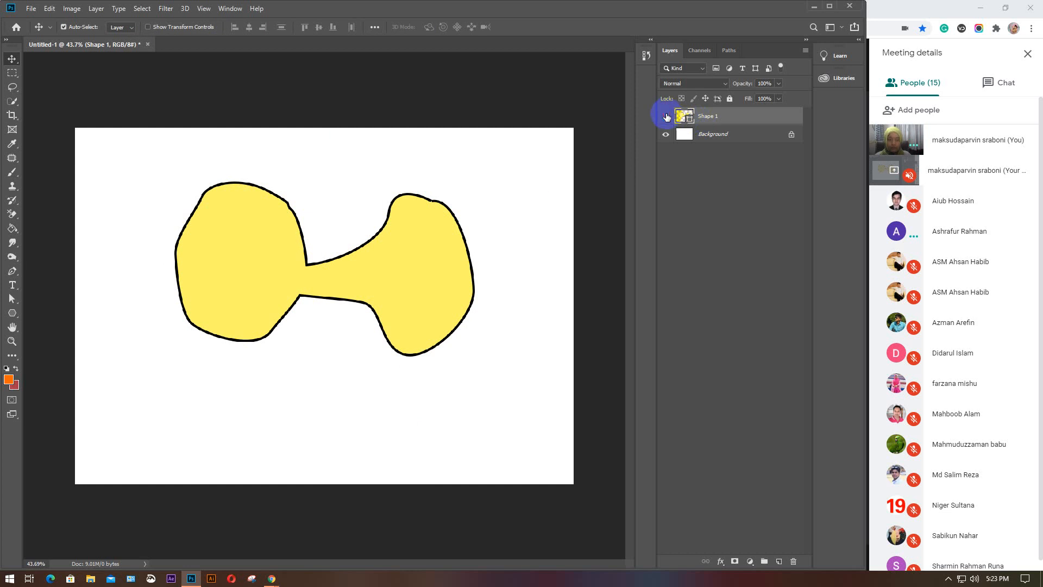
Step: Set the Pen tool's path operation to Subtract Front Shape and draw a closed four-petal flower about 914 by 935 px
{"action": "left_click", "coordinate": [12, 271]}
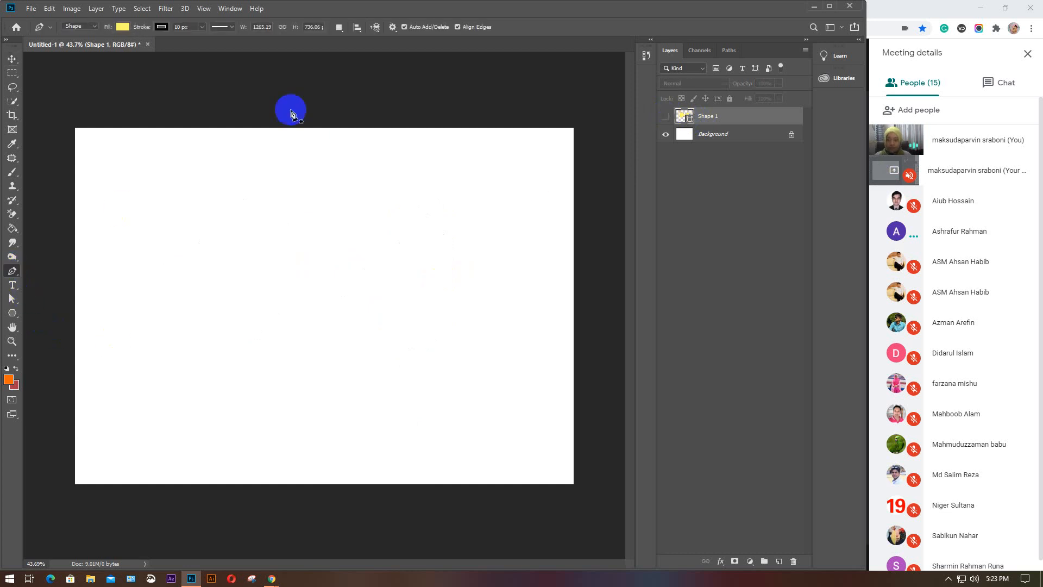
{"action": "left_click", "coordinate": [337, 29]}
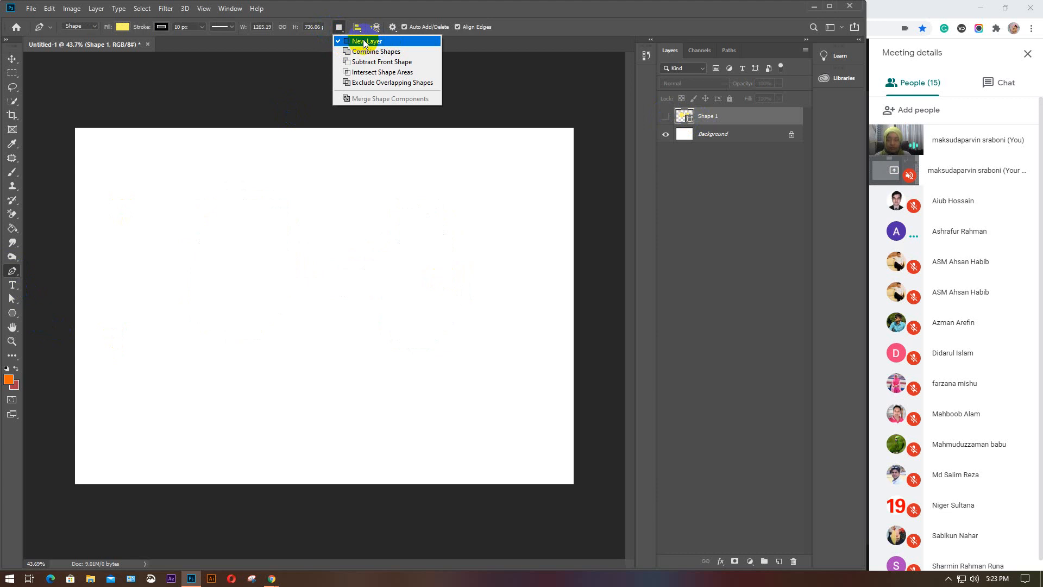
{"action": "left_click", "coordinate": [377, 62]}
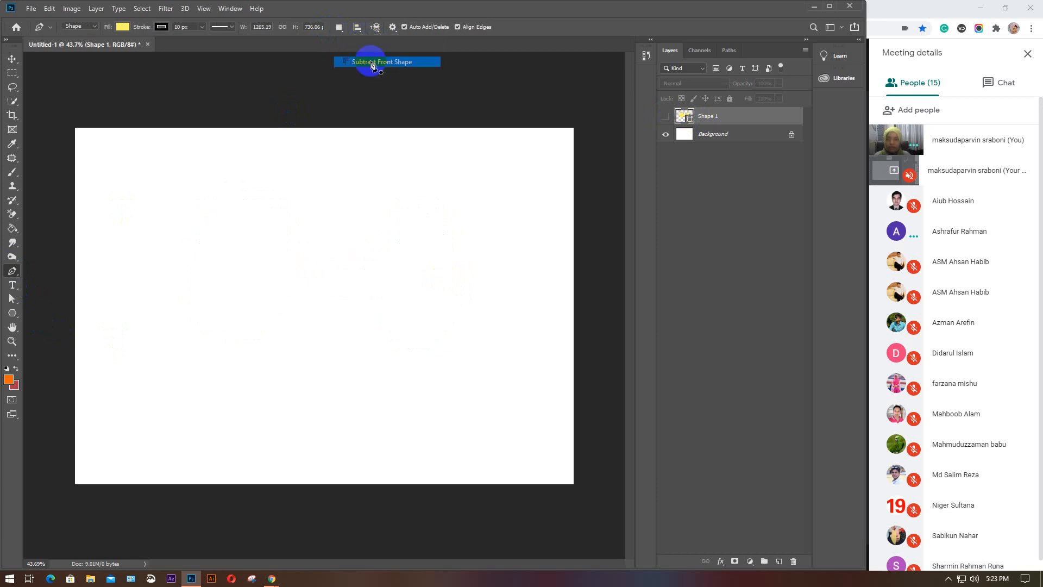
{"action": "left_click", "coordinate": [302, 218]}
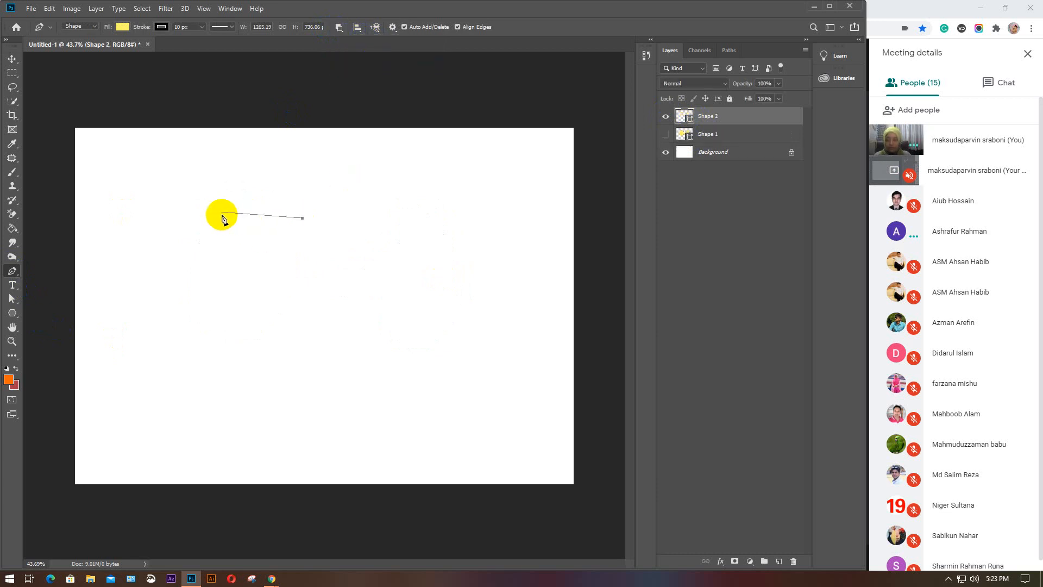
{"action": "mouse_move", "coordinate": [258, 174]}
{"action": "left_mouse_down"}
{"action": "mouse_move", "coordinate": [222, 195]}
{"action": "mouse_move", "coordinate": [251, 248]}
{"action": "left_mouse_up"}
{"action": "left_click_drag", "start_coordinate": [188, 273], "coordinate": [186, 303]}
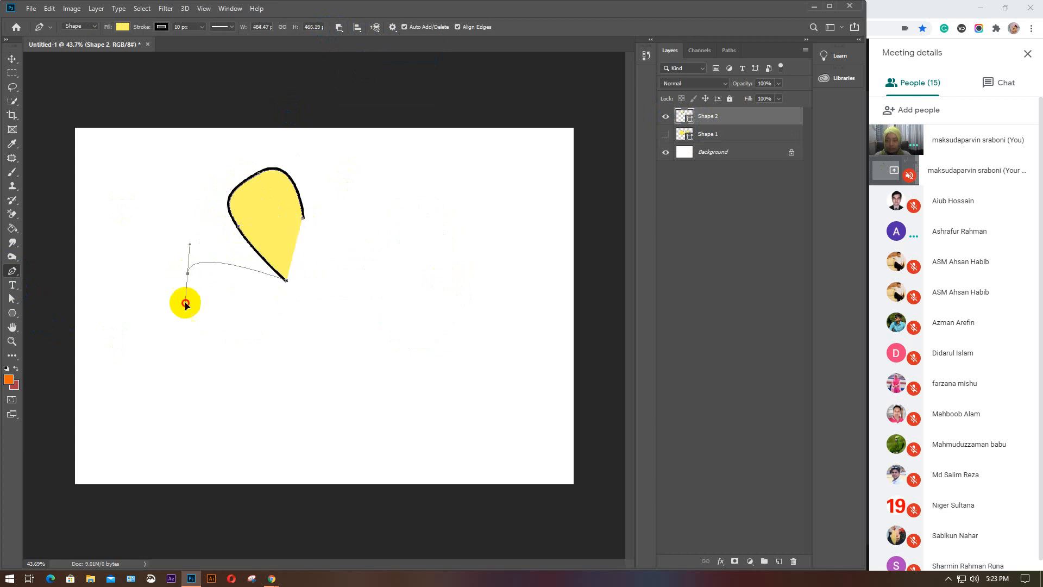
{"action": "left_click_drag", "start_coordinate": [212, 351], "coordinate": [234, 362]}
{"action": "left_click_drag", "start_coordinate": [294, 293], "coordinate": [303, 292]}
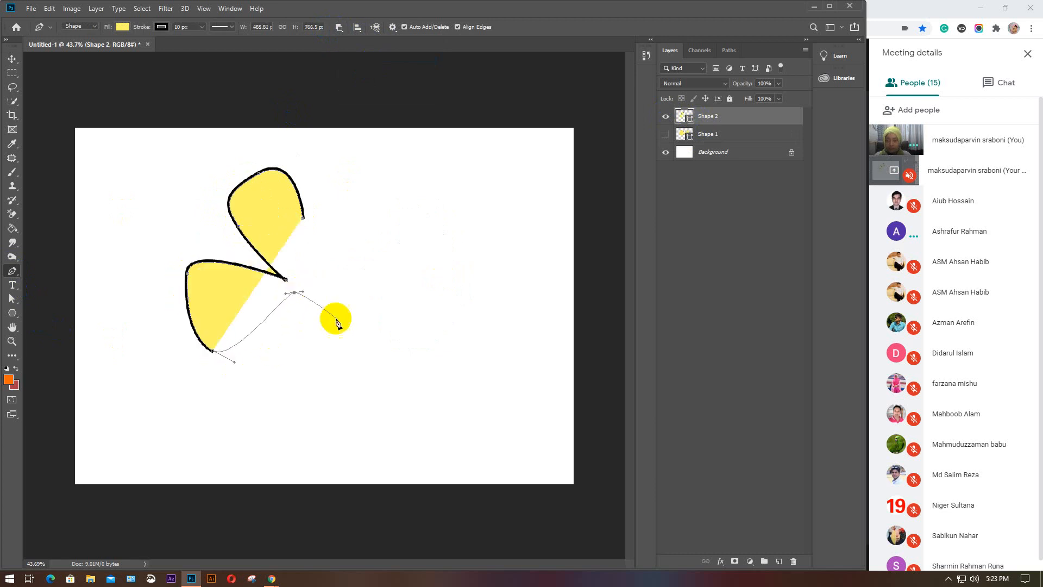
{"action": "left_click_drag", "start_coordinate": [338, 385], "coordinate": [363, 413]}
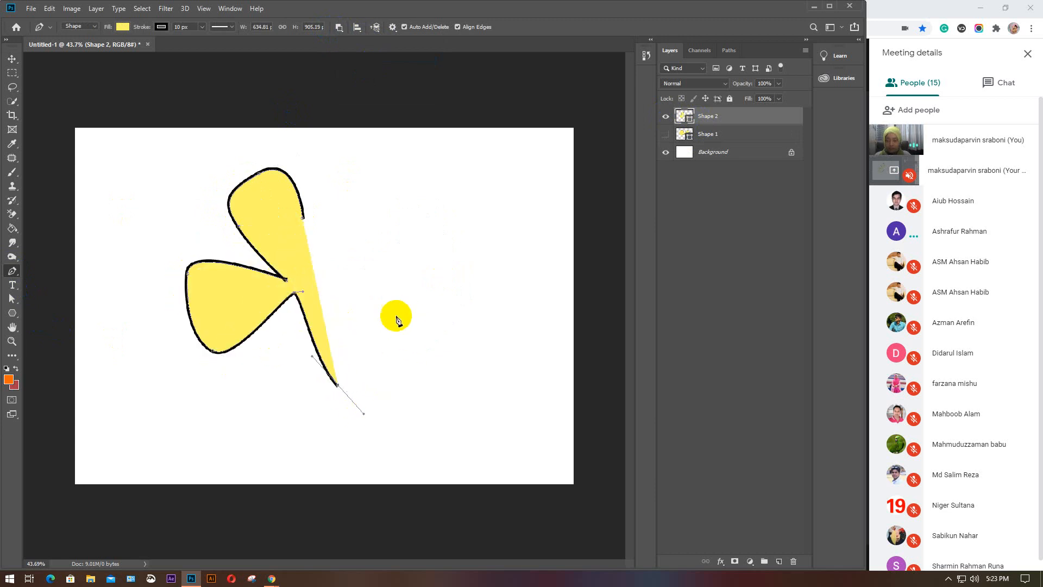
{"action": "mouse_move", "coordinate": [374, 315]}
{"action": "left_mouse_down"}
{"action": "mouse_move", "coordinate": [364, 283]}
{"action": "mouse_move", "coordinate": [306, 282]}
{"action": "left_mouse_up"}
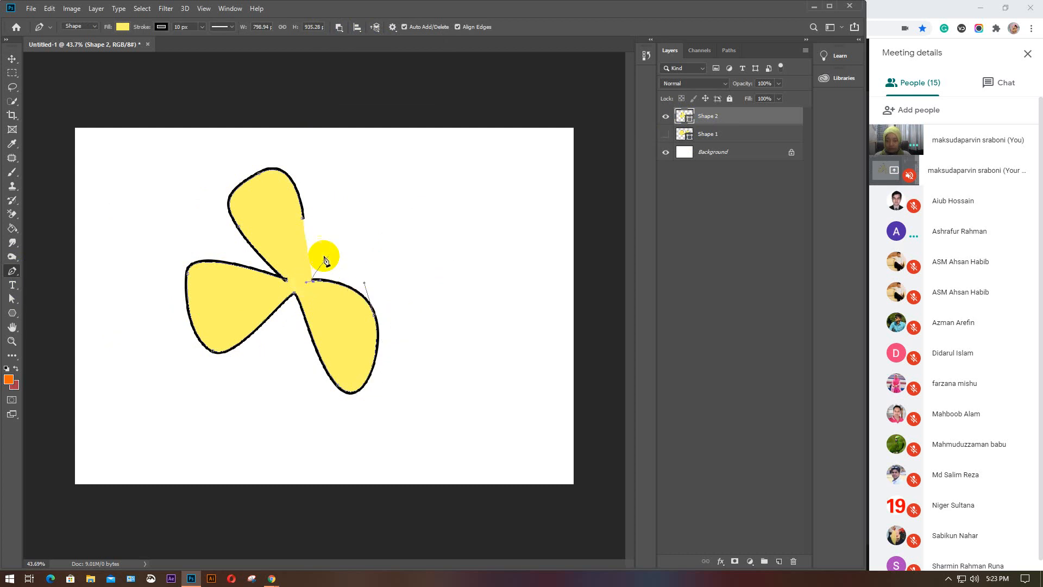
{"action": "left_click_drag", "start_coordinate": [390, 267], "coordinate": [407, 244]}
{"action": "mouse_move", "coordinate": [374, 196]}
{"action": "left_mouse_down"}
{"action": "mouse_move", "coordinate": [377, 210]}
{"action": "mouse_move", "coordinate": [348, 212]}
{"action": "left_mouse_up"}
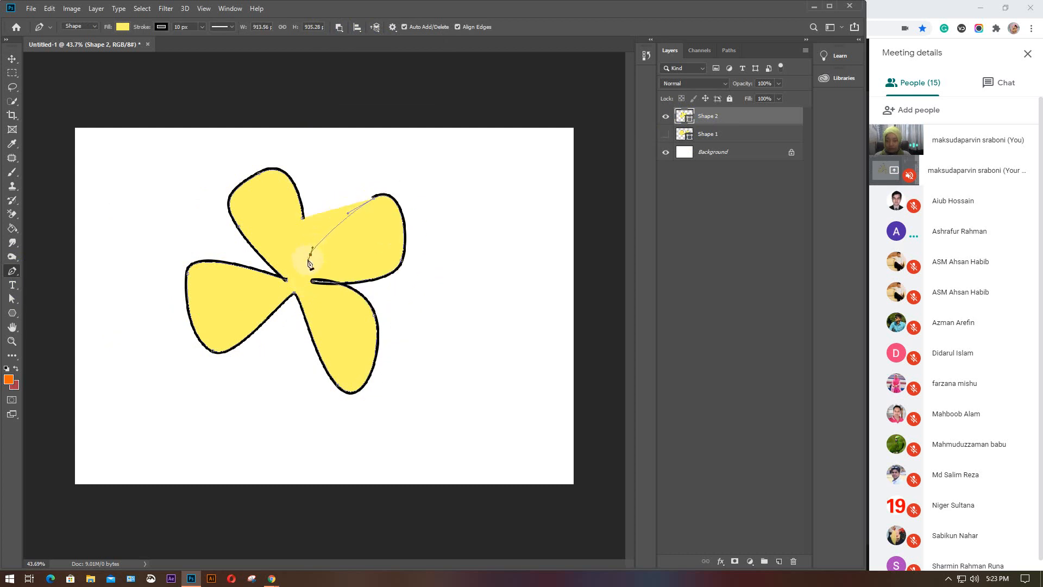
{"action": "mouse_move", "coordinate": [309, 260]}
{"action": "left_mouse_down"}
{"action": "mouse_move", "coordinate": [310, 234]}
{"action": "mouse_move", "coordinate": [289, 198]}
{"action": "left_mouse_up"}
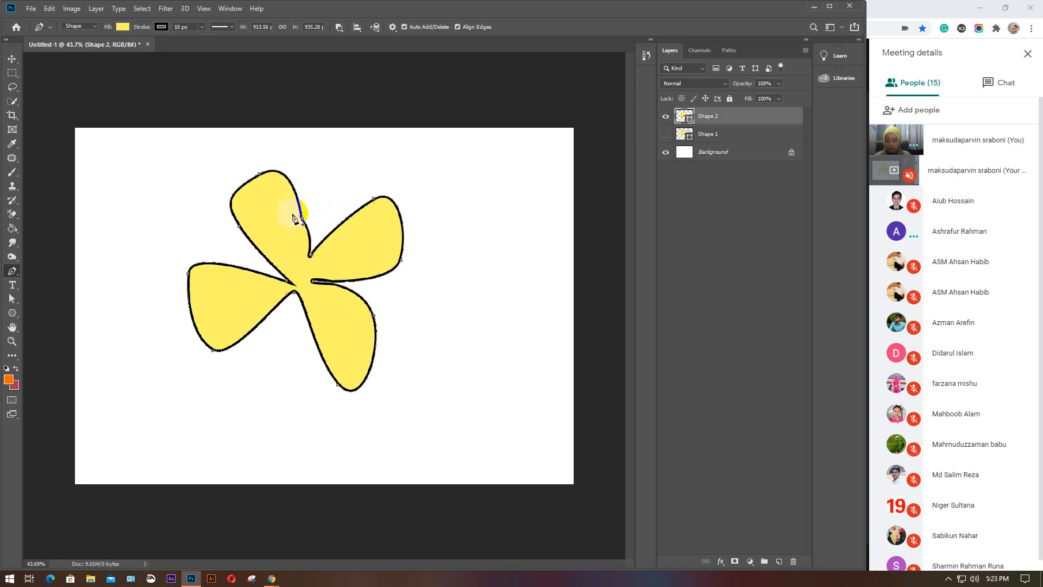
Step: Draw a closed curved path across the flower's lower-right petal to subtract part of it
{"action": "left_click", "coordinate": [453, 337]}
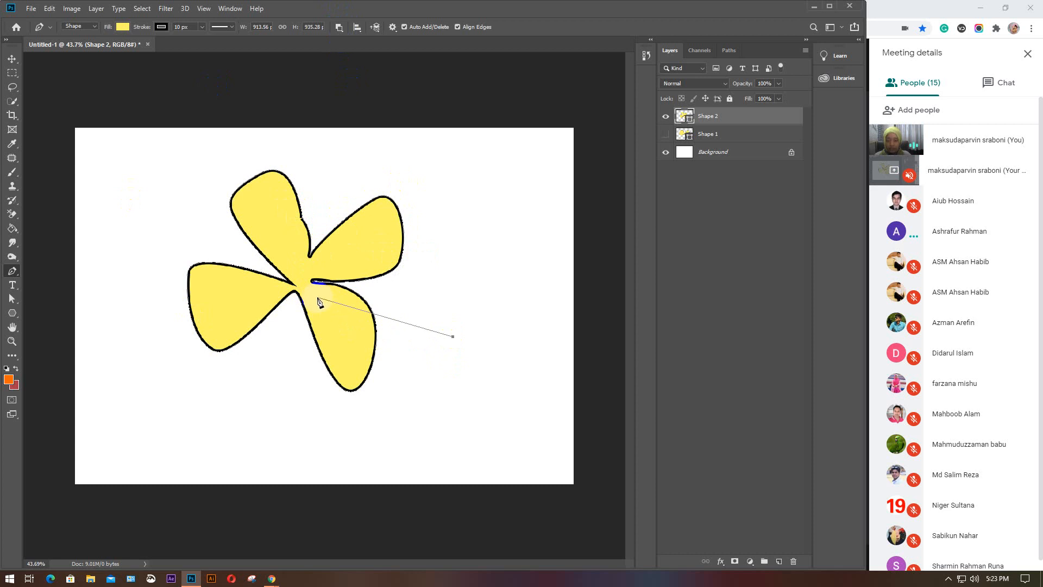
{"action": "left_click_drag", "start_coordinate": [317, 298], "coordinate": [289, 257]}
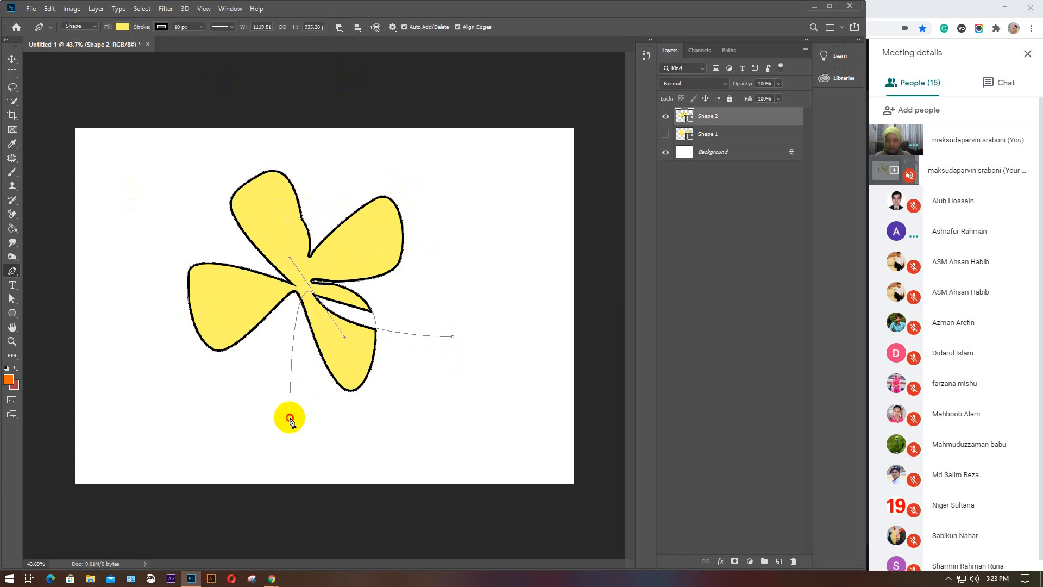
{"action": "left_click_drag", "start_coordinate": [289, 418], "coordinate": [208, 422]}
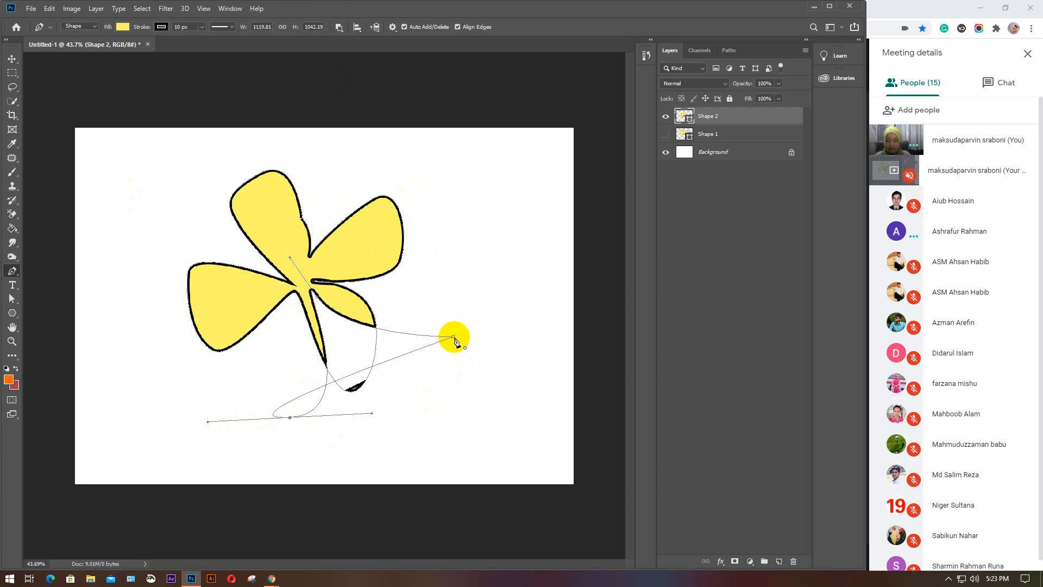
{"action": "left_click_drag", "start_coordinate": [453, 337], "coordinate": [445, 271]}
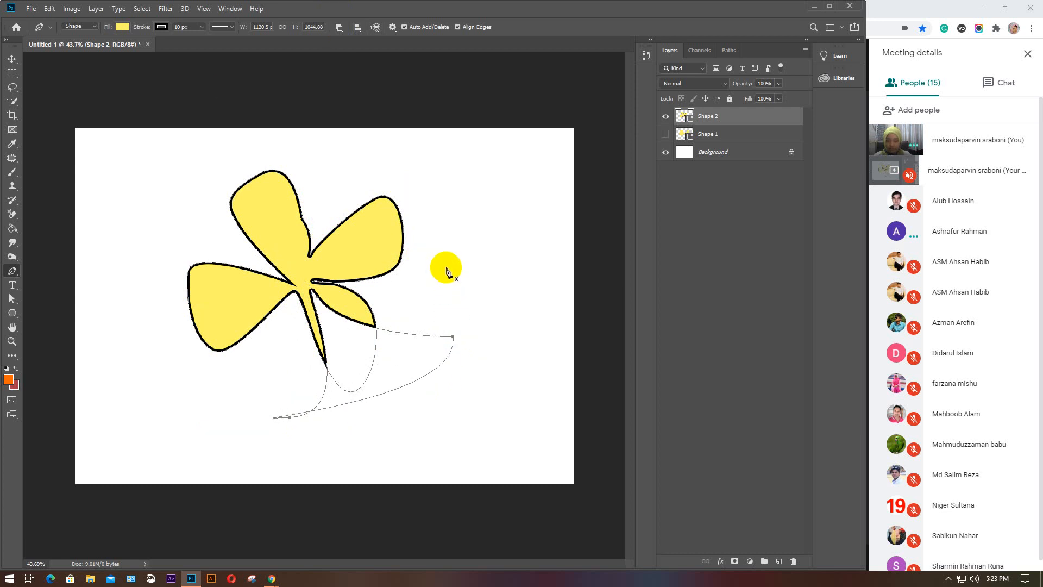
Step: Cut a curved notch into the outer edge of the flower's upper-right petal with a closed pen path
{"action": "left_click", "coordinate": [430, 164]}
{"action": "left_click_drag", "start_coordinate": [370, 240], "coordinate": [318, 251]}
{"action": "left_click_drag", "start_coordinate": [471, 288], "coordinate": [489, 346]}
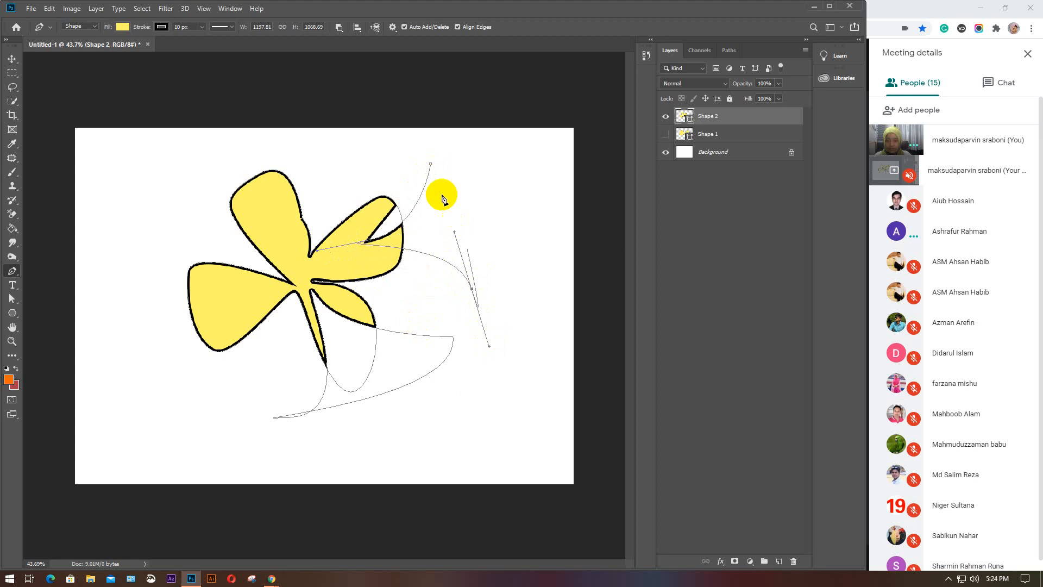
{"action": "left_click", "coordinate": [430, 165]}
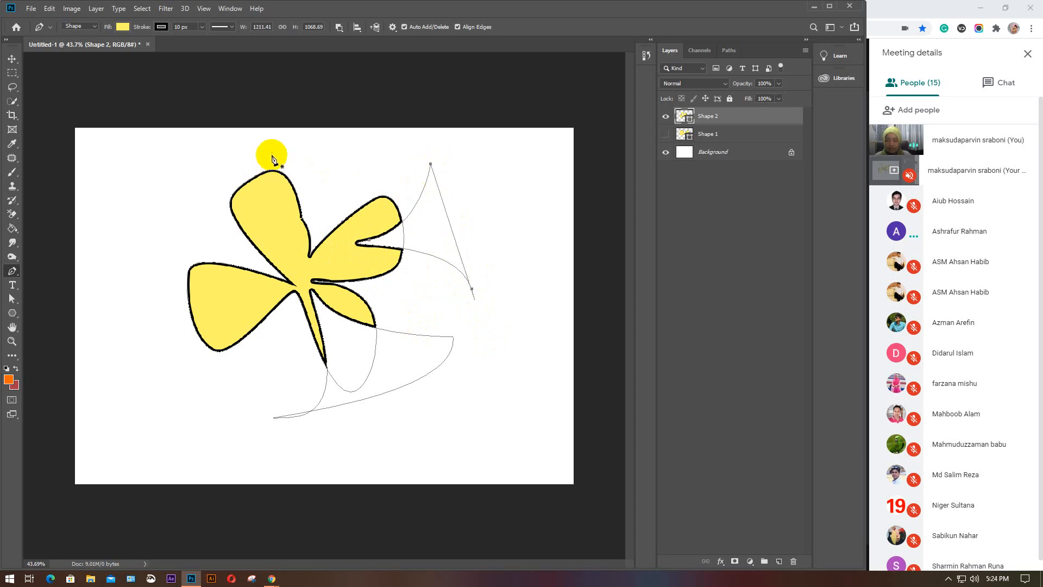
Step: Subtract the tip of the flower's upper-left petal with a closed curved path running past the petal's left side
{"action": "left_click", "coordinate": [322, 141]}
{"action": "left_click_drag", "start_coordinate": [279, 208], "coordinate": [279, 259]}
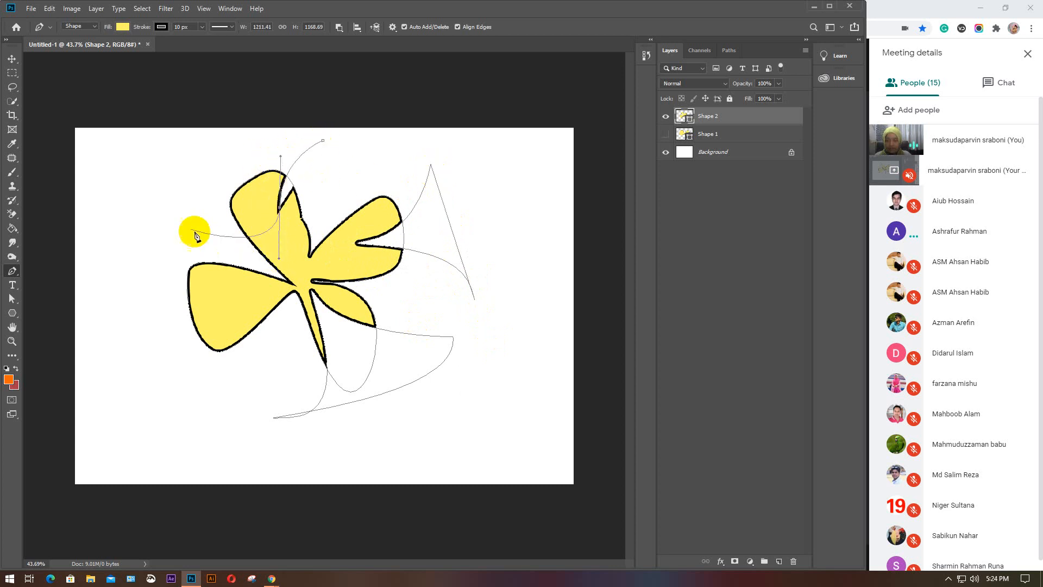
{"action": "left_click_drag", "start_coordinate": [152, 203], "coordinate": [56, 257]}
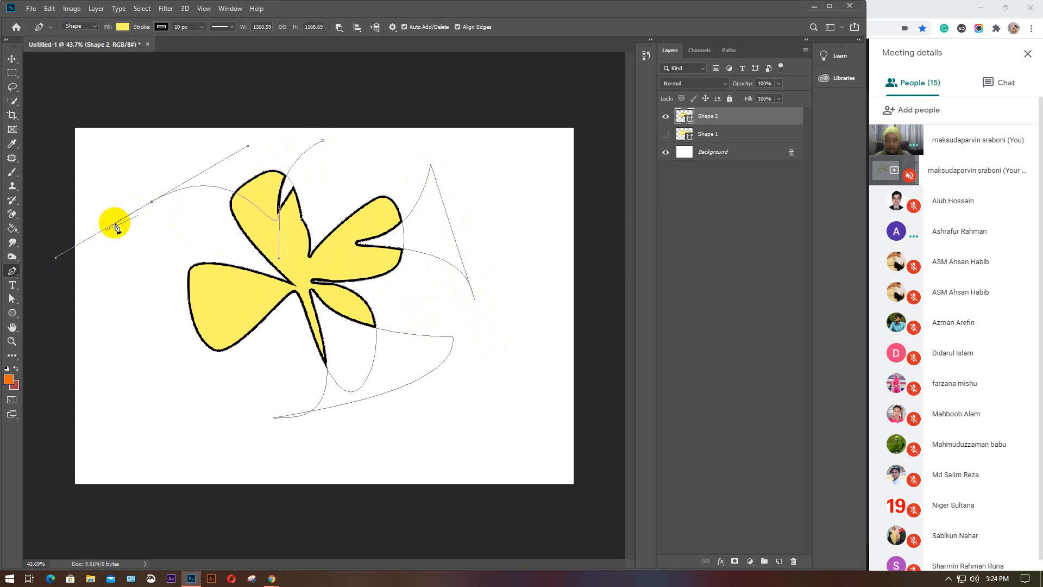
{"action": "left_click", "coordinate": [322, 142]}
Step: Cut a curved notch into the outer edge of the flower's lower-left petal with a closed pen path
{"action": "left_click", "coordinate": [145, 257]}
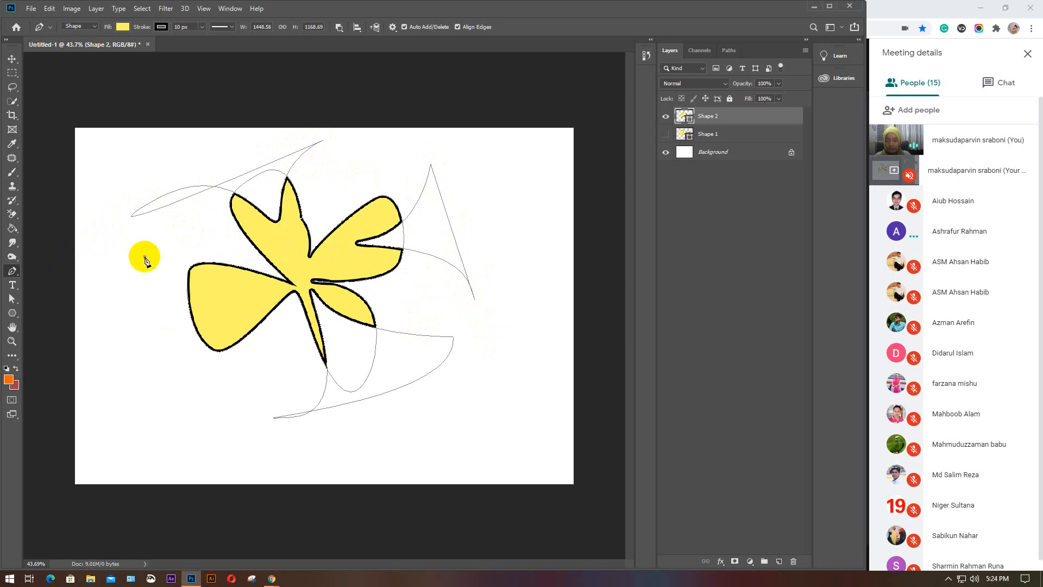
{"action": "left_click_drag", "start_coordinate": [213, 285], "coordinate": [225, 286]}
{"action": "left_click_drag", "start_coordinate": [172, 359], "coordinate": [165, 377]}
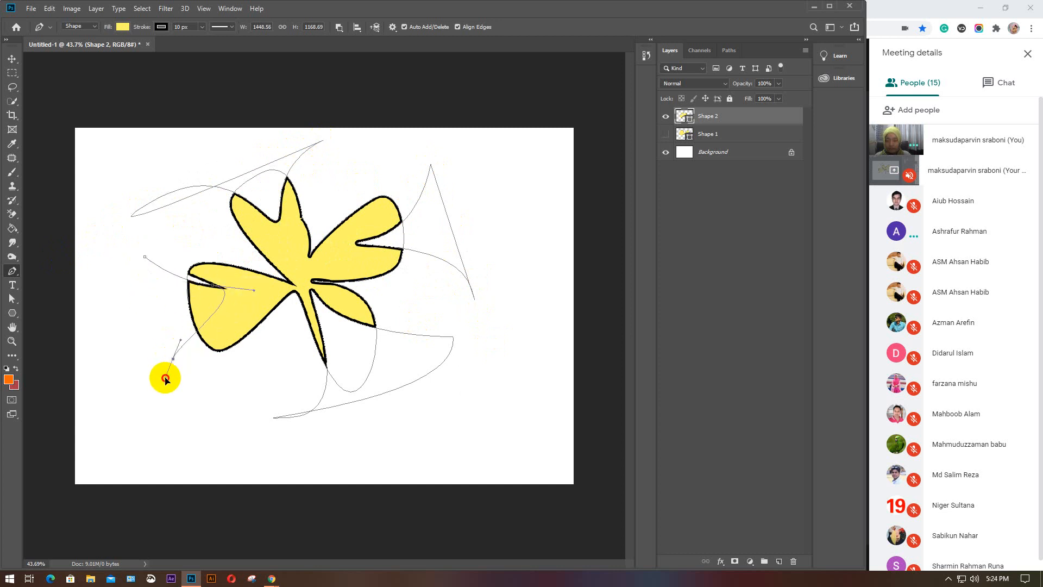
{"action": "left_click", "coordinate": [144, 256]}
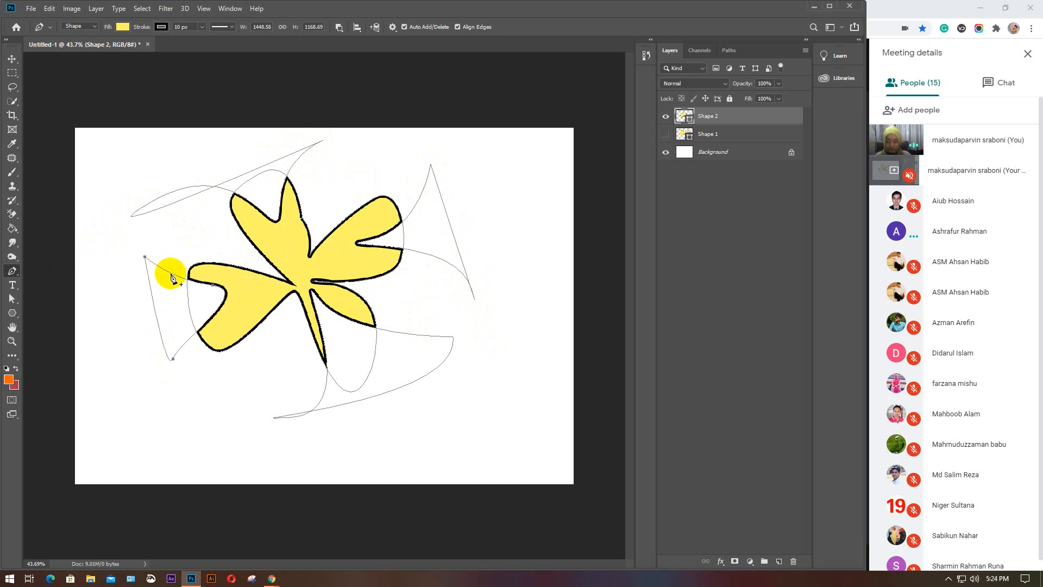
Step: Switch to the Move tool, deselect the cut-out flower on the canvas and hide the Shape 2 layer
{"action": "key", "text": "v"}
{"action": "left_click", "coordinate": [256, 400]}
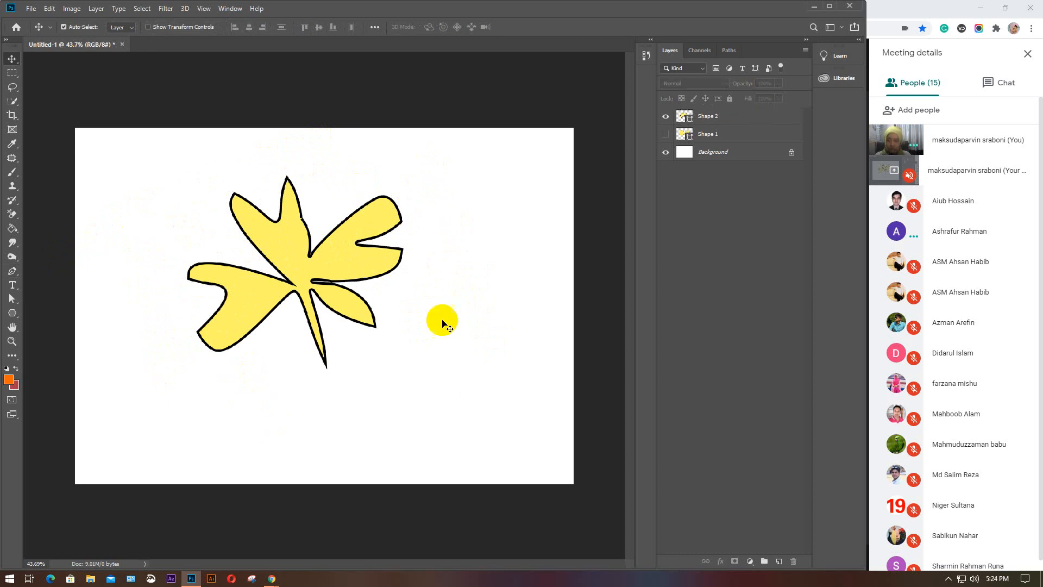
{"action": "left_click", "coordinate": [665, 116]}
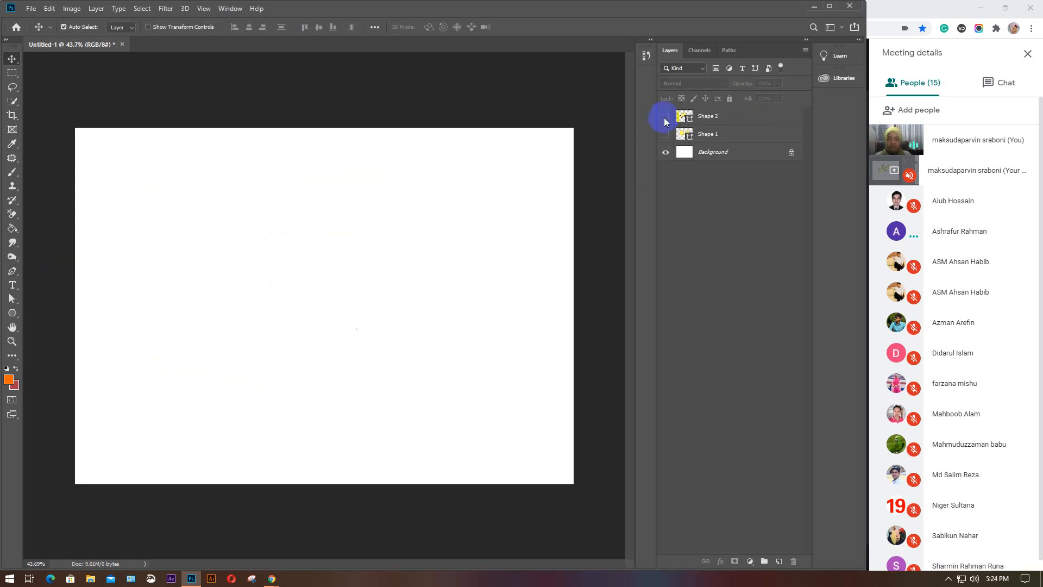
Step: Set the Pen tool's path operation to Intersect Shape Areas and draw a closed, curved yellow shape in the middle of the canvas
{"action": "left_click", "coordinate": [12, 275]}
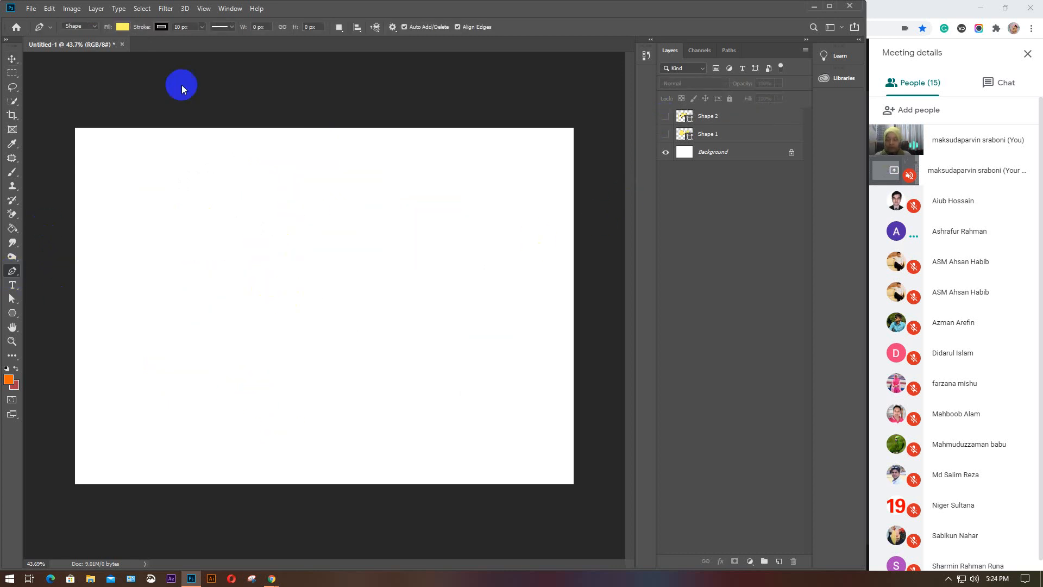
{"action": "left_click", "coordinate": [339, 29]}
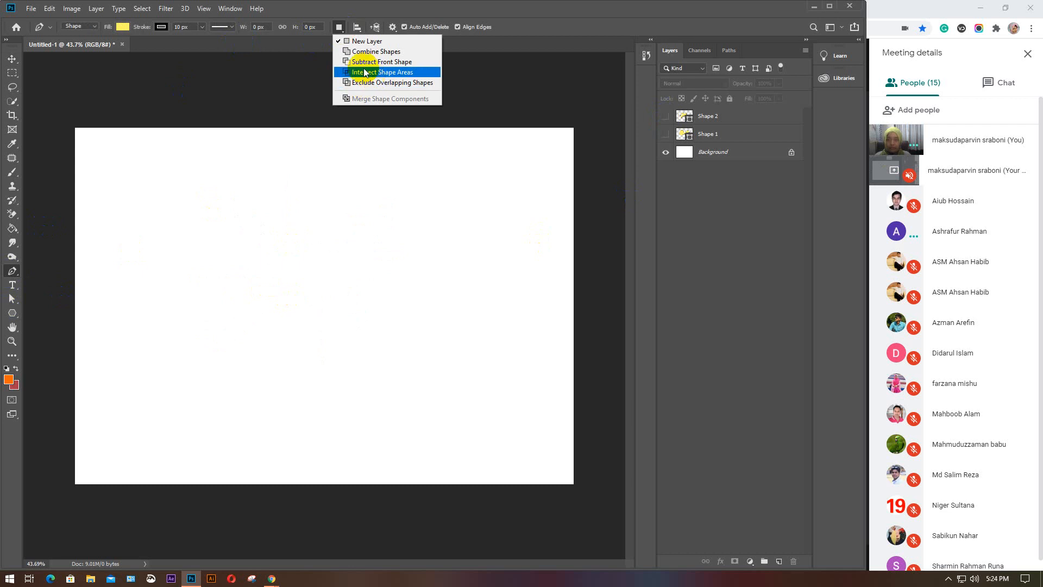
{"action": "left_click", "coordinate": [361, 77]}
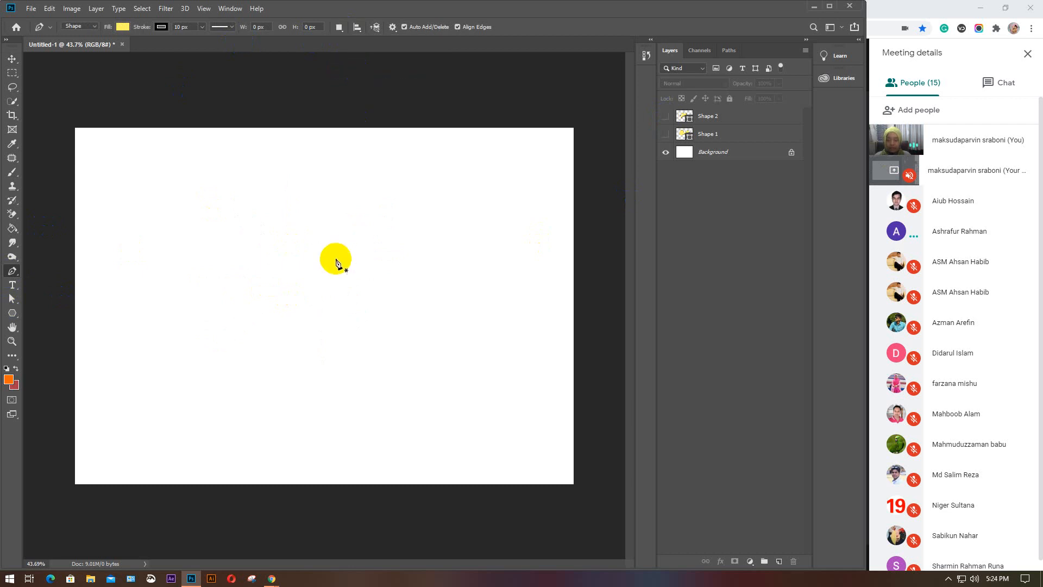
{"action": "left_click", "coordinate": [298, 209]}
{"action": "left_click_drag", "start_coordinate": [271, 219], "coordinate": [273, 263]}
{"action": "left_click_drag", "start_coordinate": [205, 284], "coordinate": [286, 398]}
{"action": "left_click_drag", "start_coordinate": [301, 327], "coordinate": [383, 284]}
{"action": "left_click_drag", "start_coordinate": [385, 193], "coordinate": [360, 213]}
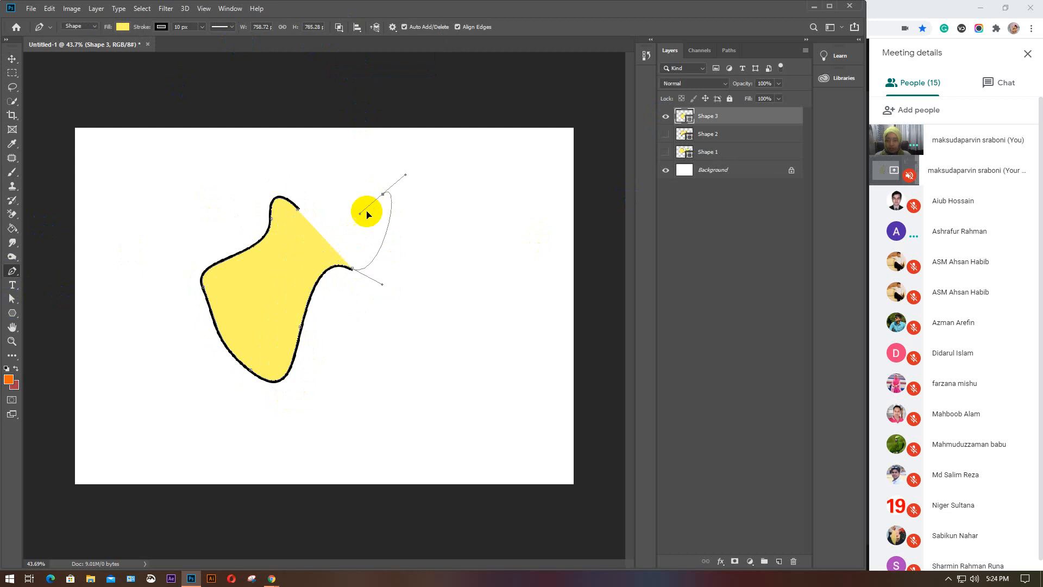
{"action": "left_click", "coordinate": [300, 211]}
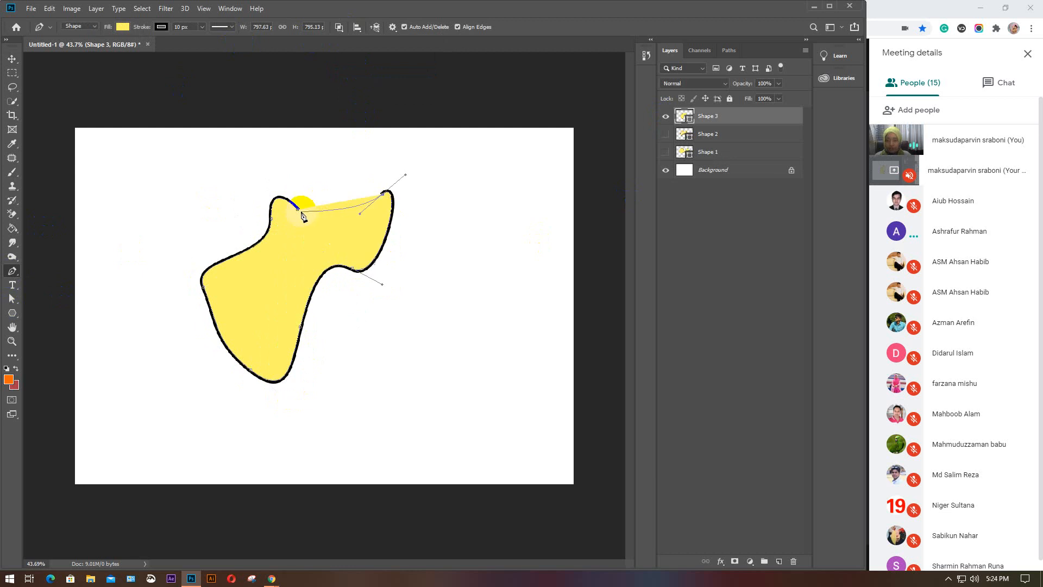
Step: Draw a second closed curved path overlapping the lower-right part of the shape to intersect the two areas
{"action": "left_click", "coordinate": [398, 356]}
{"action": "left_click_drag", "start_coordinate": [376, 294], "coordinate": [379, 263]}
{"action": "left_click_drag", "start_coordinate": [332, 237], "coordinate": [315, 254]}
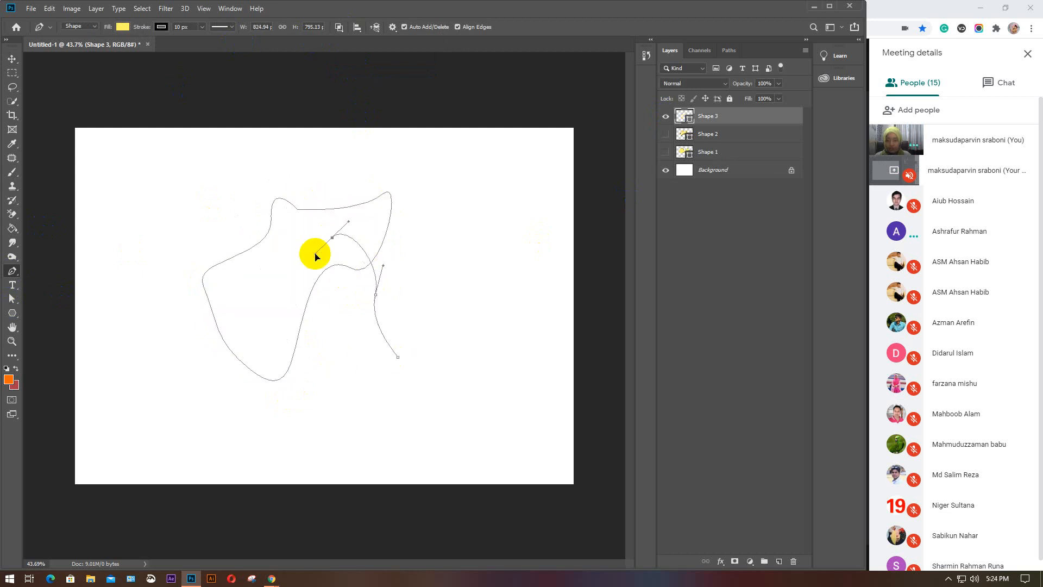
{"action": "left_click_drag", "start_coordinate": [256, 287], "coordinate": [275, 336]}
{"action": "left_click_drag", "start_coordinate": [315, 377], "coordinate": [323, 402]}
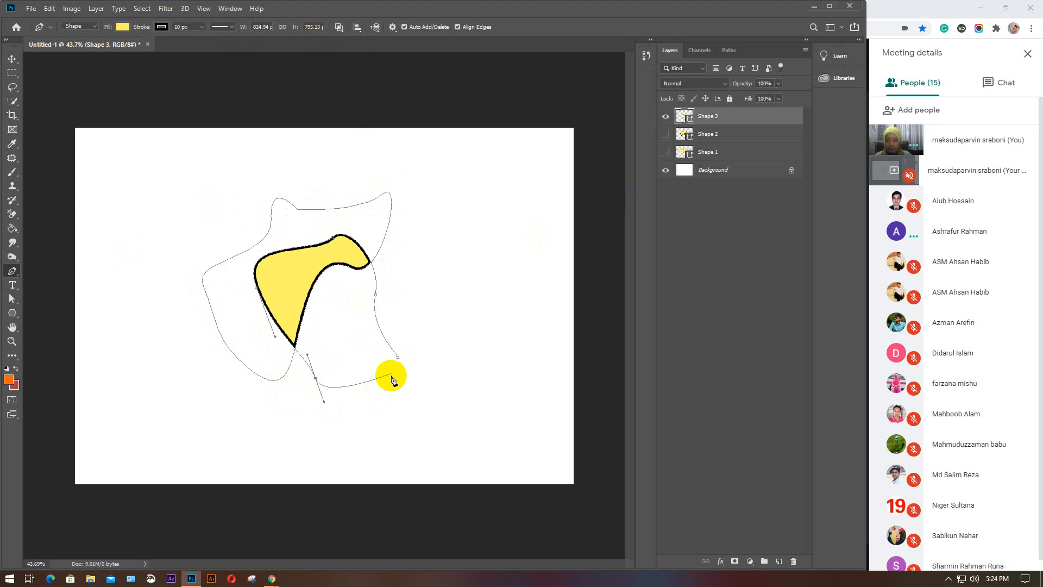
{"action": "left_click", "coordinate": [398, 357]}
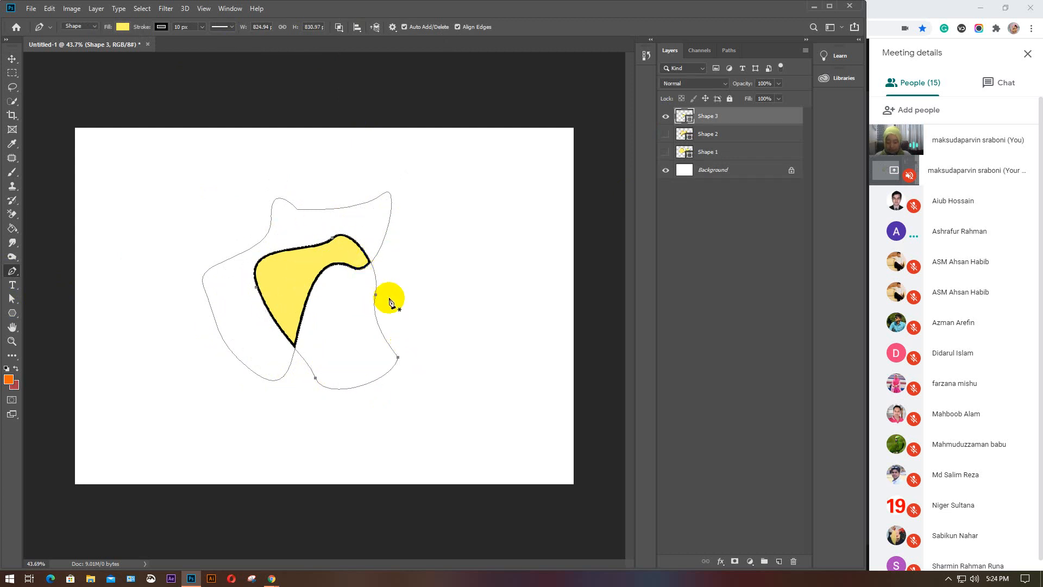
Step: Switch to the Move tool, deselect the intersected shape on the canvas and hide the Shape 3 layer
{"action": "key", "text": "v"}
{"action": "left_click", "coordinate": [450, 309]}
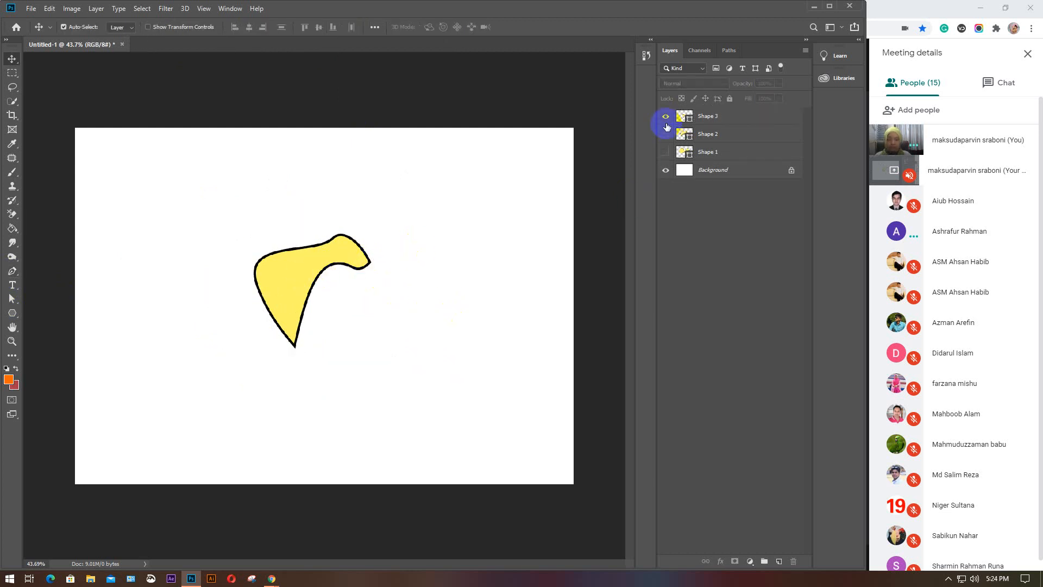
{"action": "left_click", "coordinate": [658, 130]}
Step: Set the Pen tool's path operation to Exclude Overlapping Shapes and draw a large closed curved shape on the canvas's left half
{"action": "left_click", "coordinate": [12, 271]}
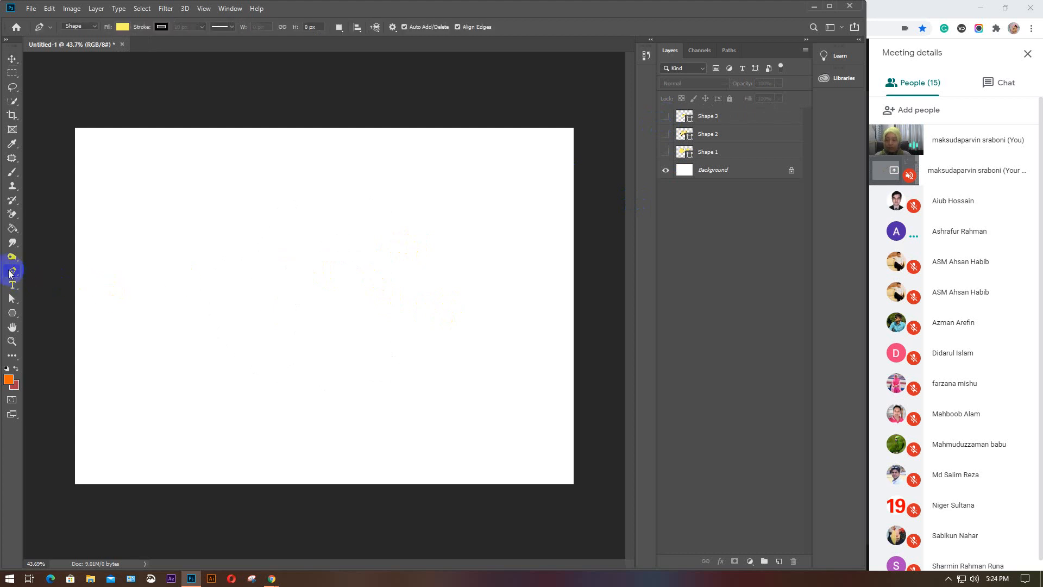
{"action": "left_click", "coordinate": [339, 26]}
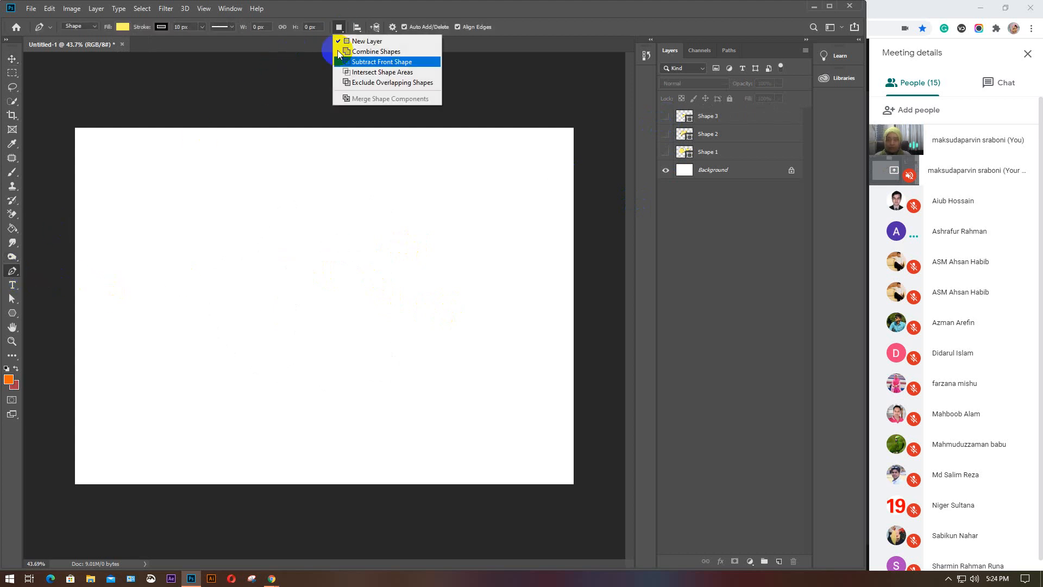
{"action": "left_click", "coordinate": [371, 84]}
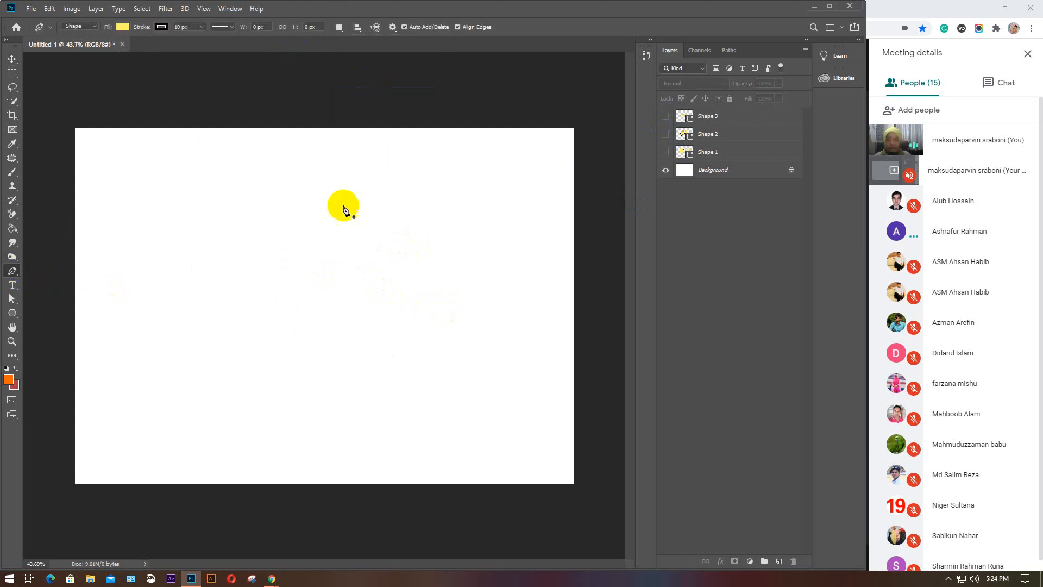
{"action": "left_click", "coordinate": [330, 182]}
{"action": "left_click_drag", "start_coordinate": [248, 198], "coordinate": [243, 251]}
{"action": "left_click_drag", "start_coordinate": [163, 277], "coordinate": [180, 363]}
{"action": "left_click_drag", "start_coordinate": [197, 419], "coordinate": [353, 270]}
{"action": "left_click_drag", "start_coordinate": [369, 234], "coordinate": [348, 194]}
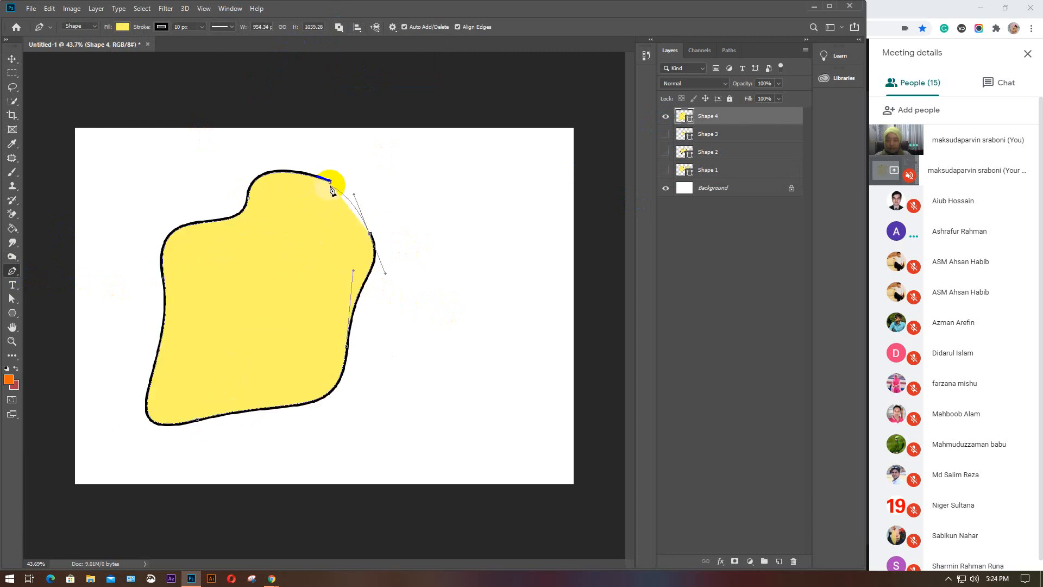
{"action": "left_click", "coordinate": [330, 183]}
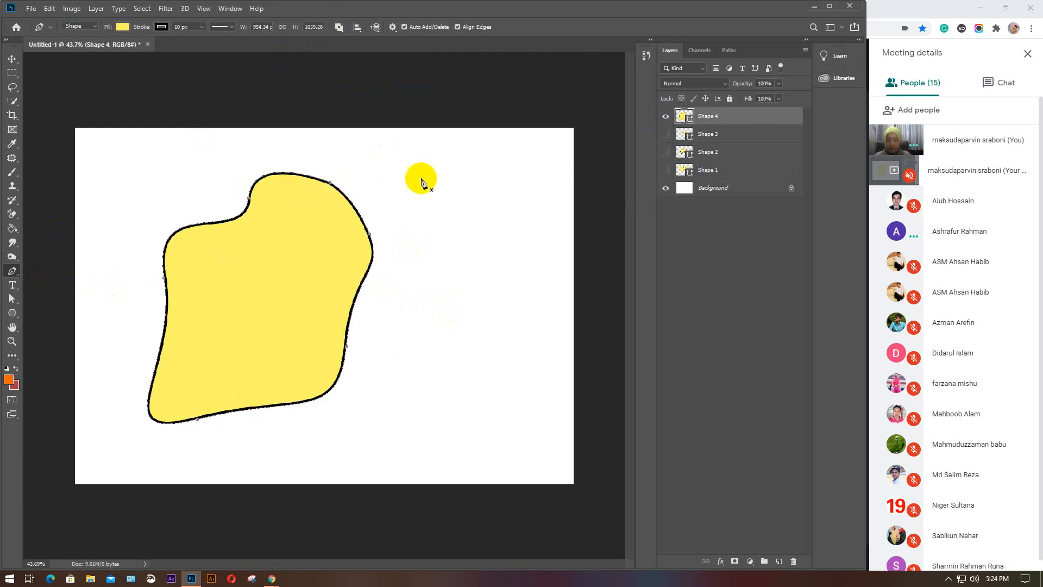
Step: Draw a second large closed curved path overlapping the shape's right side so the overlap is excluded
{"action": "left_click", "coordinate": [449, 164]}
{"action": "left_click_drag", "start_coordinate": [306, 195], "coordinate": [310, 248]}
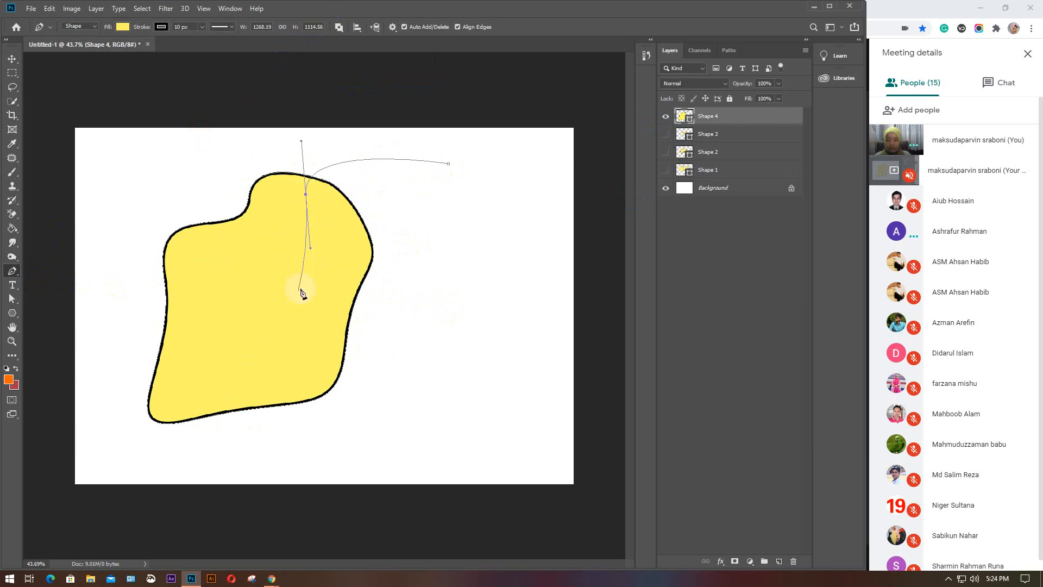
{"action": "left_click_drag", "start_coordinate": [345, 435], "coordinate": [381, 466]}
{"action": "left_click_drag", "start_coordinate": [449, 450], "coordinate": [476, 397]}
{"action": "left_click_drag", "start_coordinate": [488, 307], "coordinate": [476, 233]}
{"action": "left_click", "coordinate": [449, 165]}
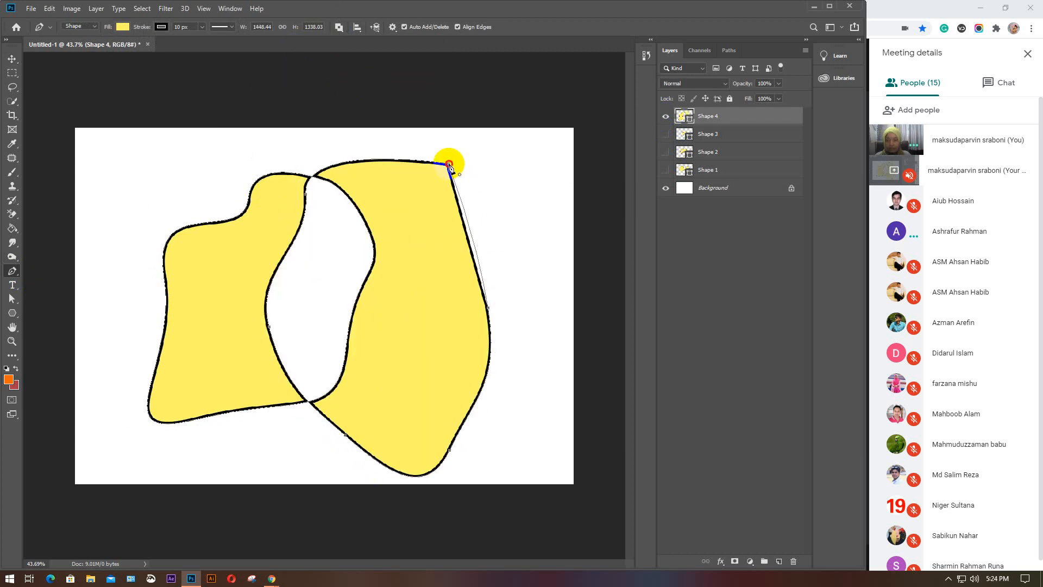
{"action": "left_click_drag", "start_coordinate": [450, 166], "coordinate": [405, 169]}
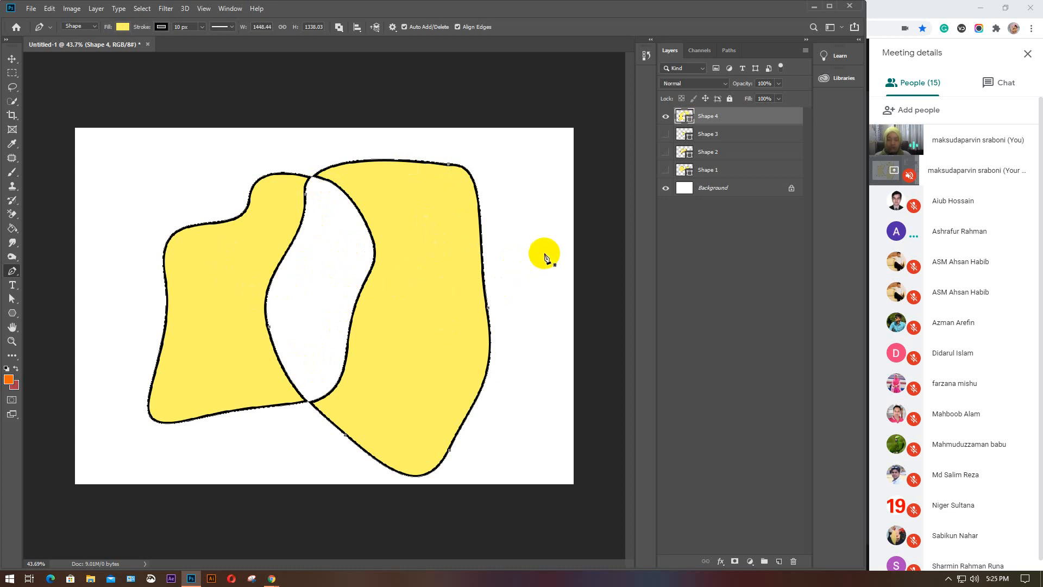
Step: Show the hidden Shape 1, 2 and 3 layers, scale Shape 4 to about 70% by 64% and move it to the canvas's lower right
{"action": "left_click", "coordinate": [666, 153]}
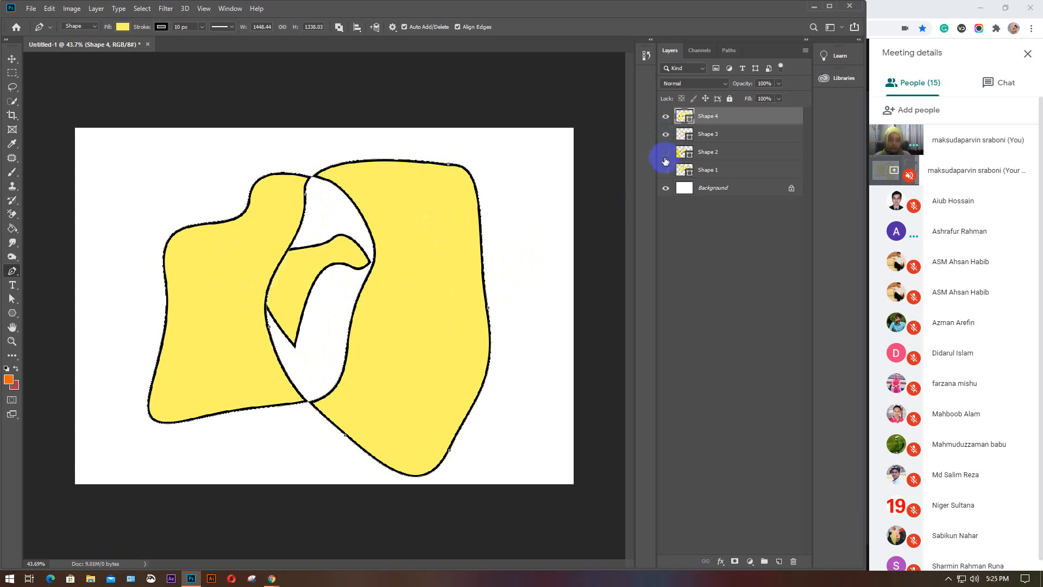
{"action": "left_click", "coordinate": [665, 171]}
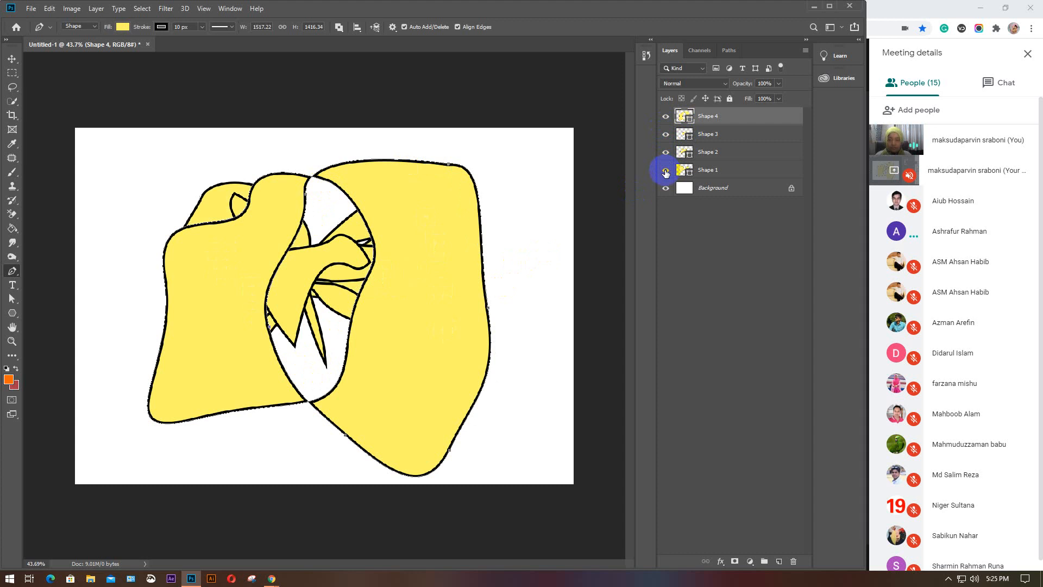
{"action": "key", "text": "v"}
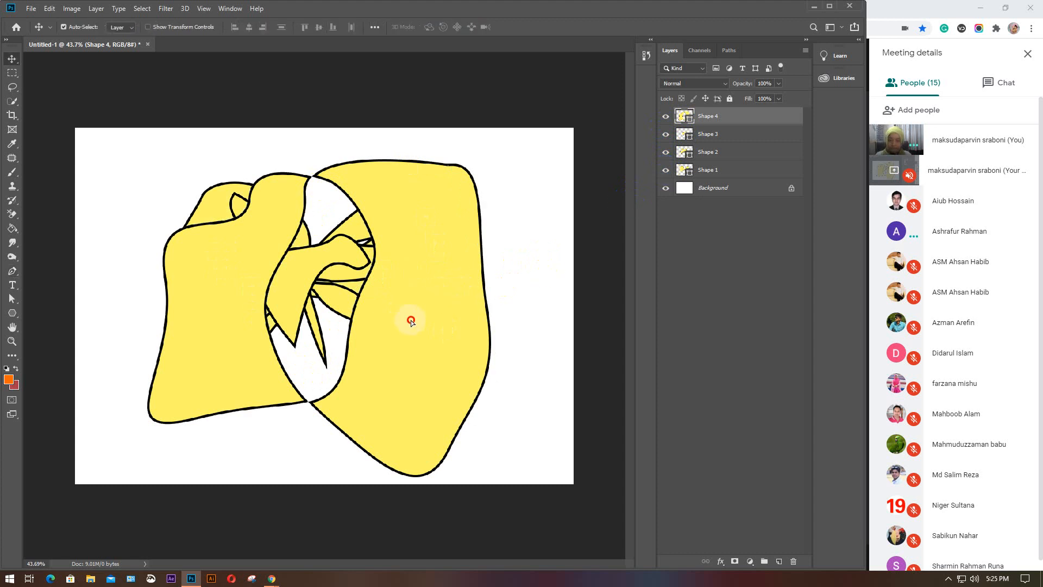
{"action": "left_click_drag", "start_coordinate": [411, 321], "coordinate": [459, 320]}
{"action": "key", "text": "ctrl+t"}
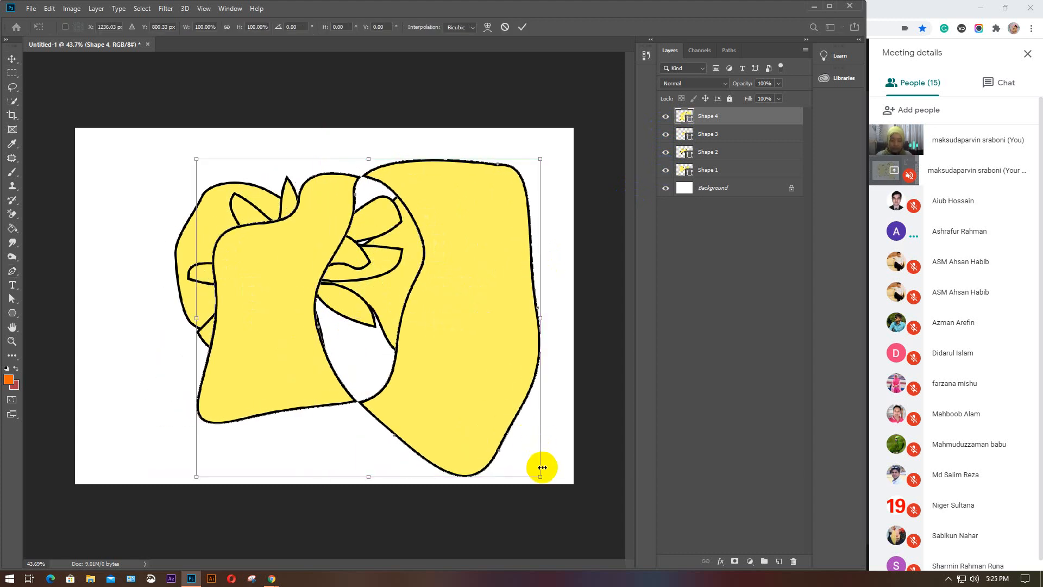
{"action": "left_click_drag", "start_coordinate": [542, 467], "coordinate": [439, 364]}
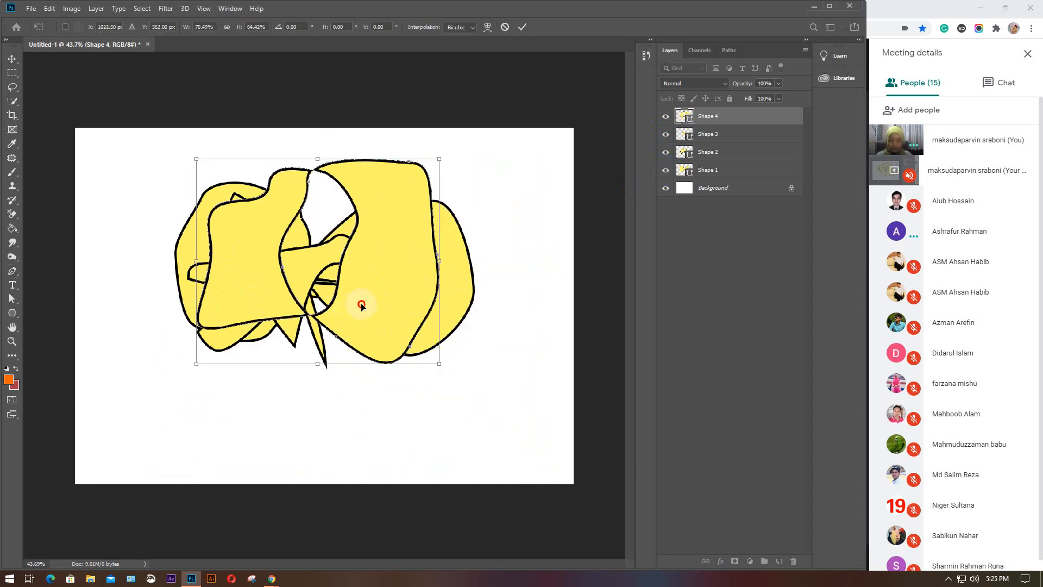
{"action": "left_click_drag", "start_coordinate": [361, 305], "coordinate": [465, 425]}
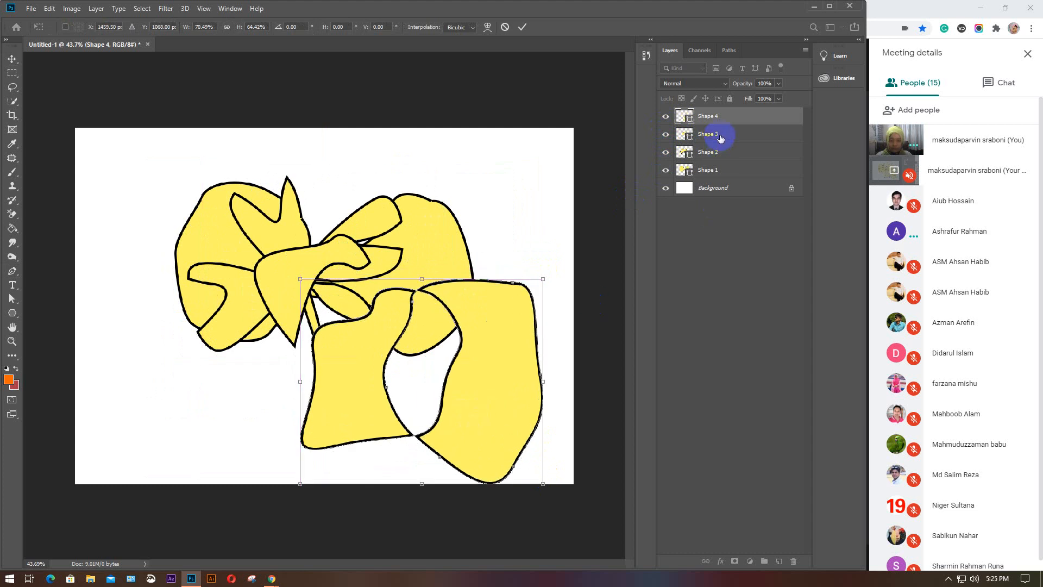
{"action": "left_click", "coordinate": [429, 229]}
Step: Scale Shape 1 to about 89% width and 71% height and move it to the canvas's upper left
{"action": "left_click", "coordinate": [430, 230]}
{"action": "key", "text": "ctrl+t"}
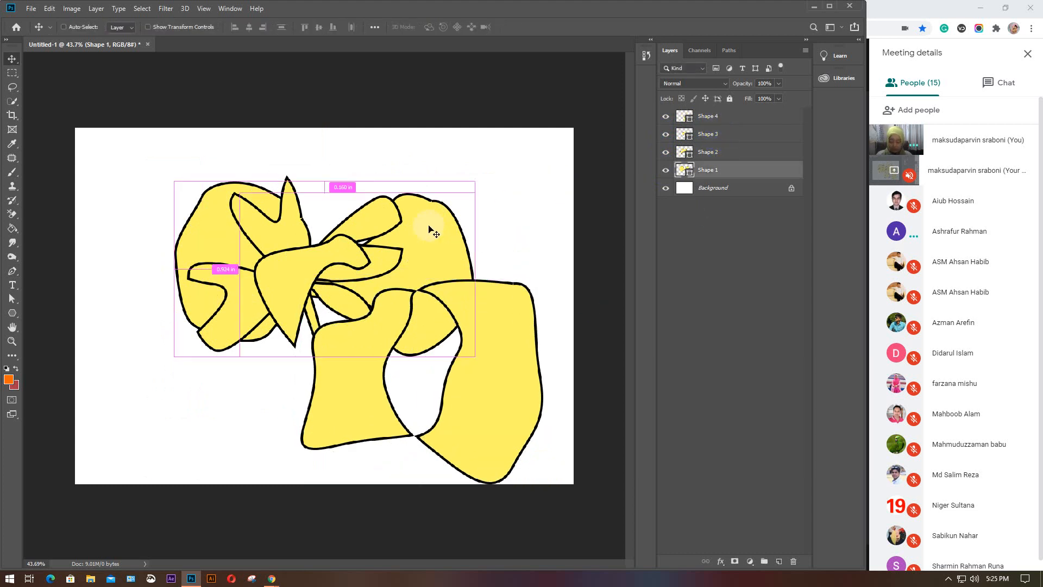
{"action": "left_click_drag", "start_coordinate": [475, 356], "coordinate": [443, 306]}
{"action": "left_click_drag", "start_coordinate": [365, 225], "coordinate": [289, 186]}
{"action": "key", "text": "Return"}
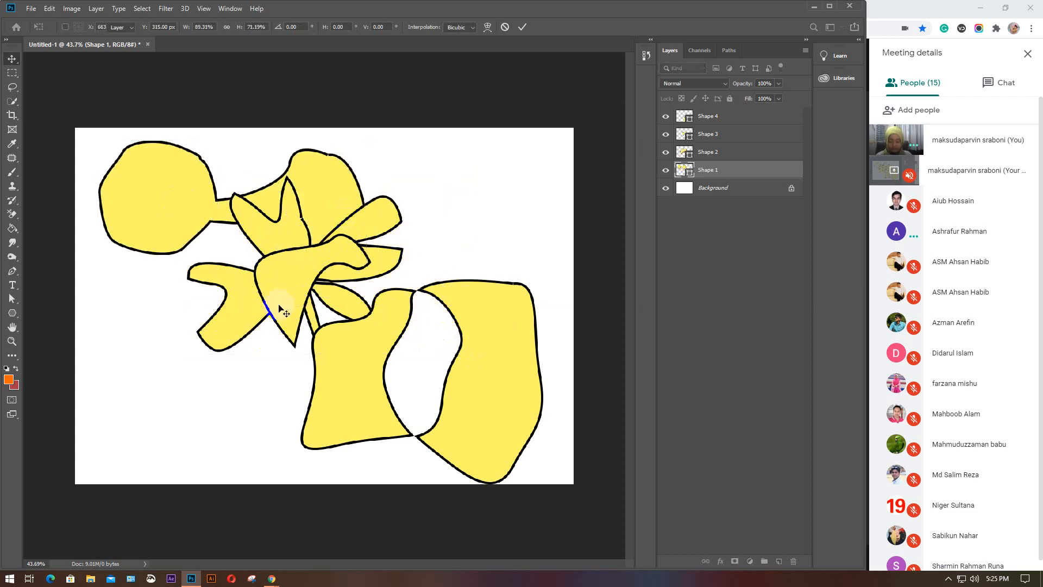
Step: Move Shape 3 to the canvas's lower left, then scale Shape 2 to about 54% by 56% and place it at the upper right
{"action": "left_click_drag", "start_coordinate": [280, 303], "coordinate": [163, 391]}
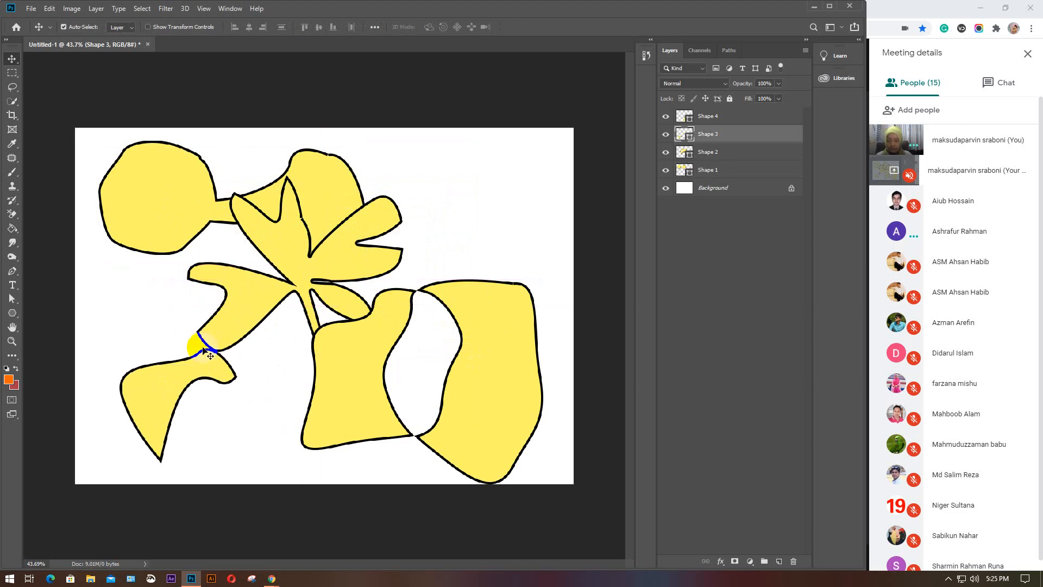
{"action": "left_click", "coordinate": [233, 307]}
{"action": "key", "text": "ctrl+t"}
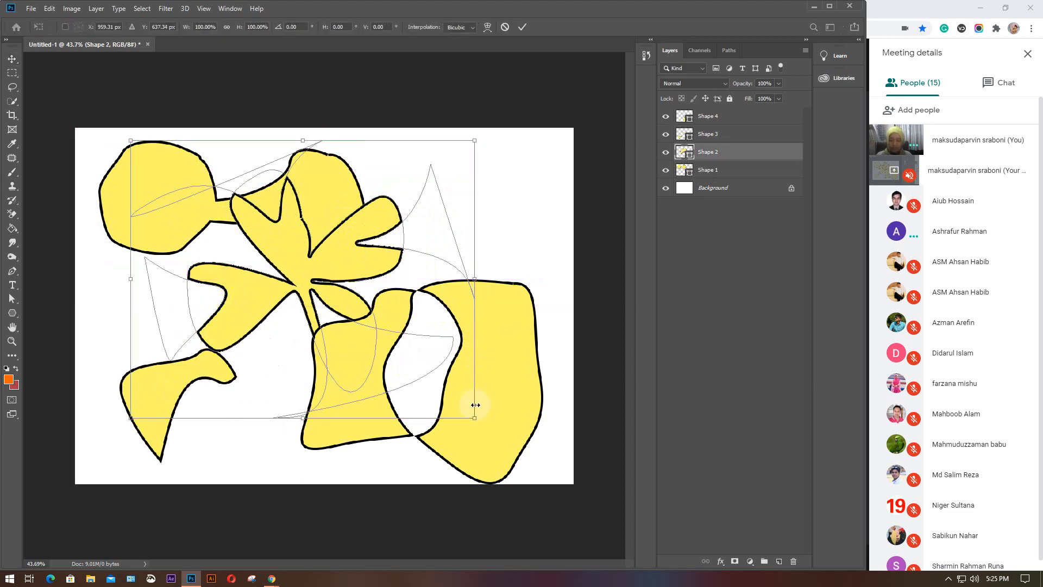
{"action": "left_click_drag", "start_coordinate": [474, 417], "coordinate": [318, 293]}
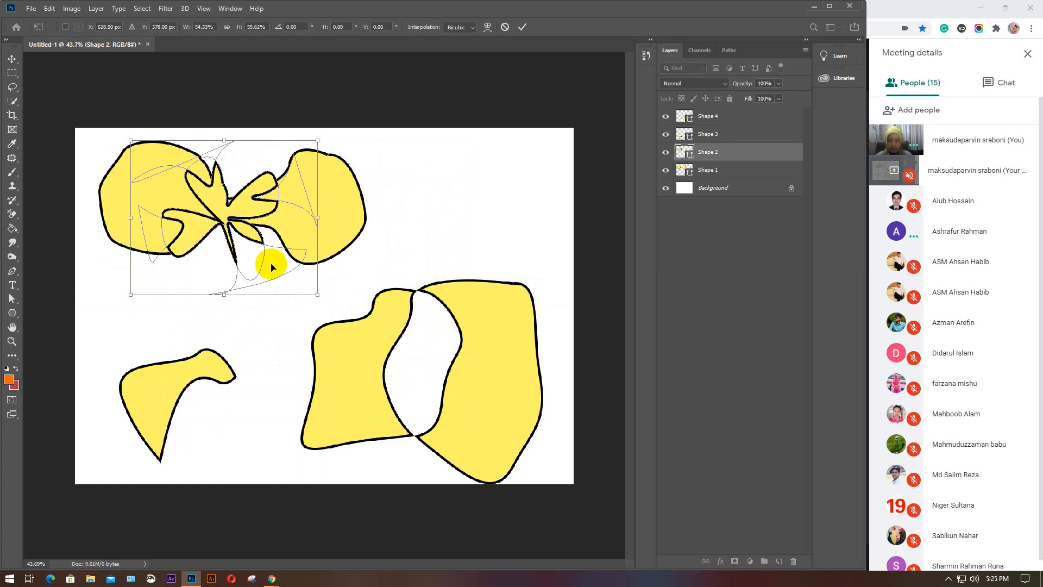
{"action": "left_click_drag", "start_coordinate": [217, 212], "coordinate": [461, 201]}
{"action": "key", "text": "Return"}
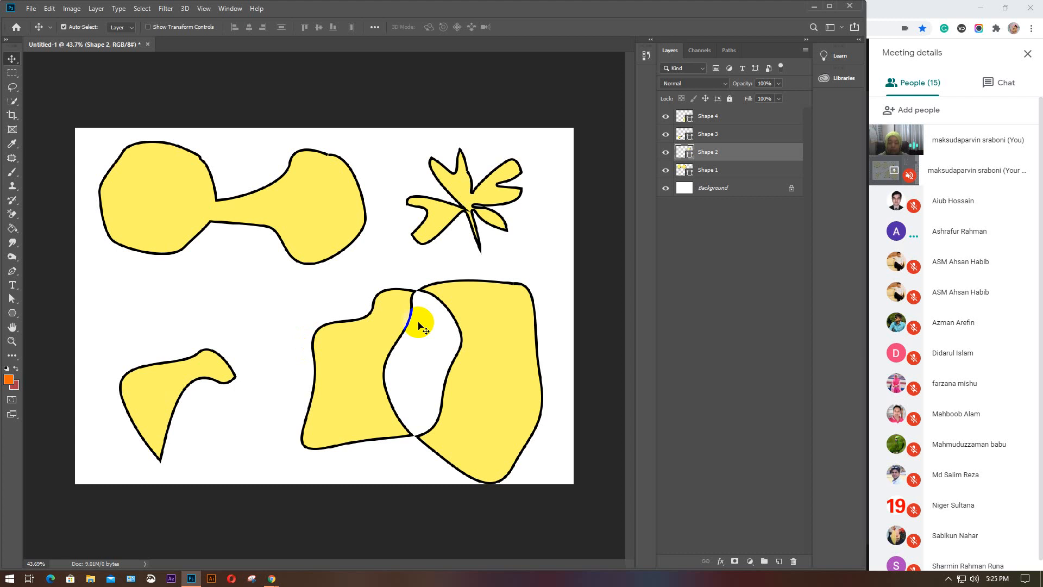
Step: Delete the four shape layers, Shape 4 through Shape 1, leaving only the Background layer
{"action": "left_click", "coordinate": [743, 120]}
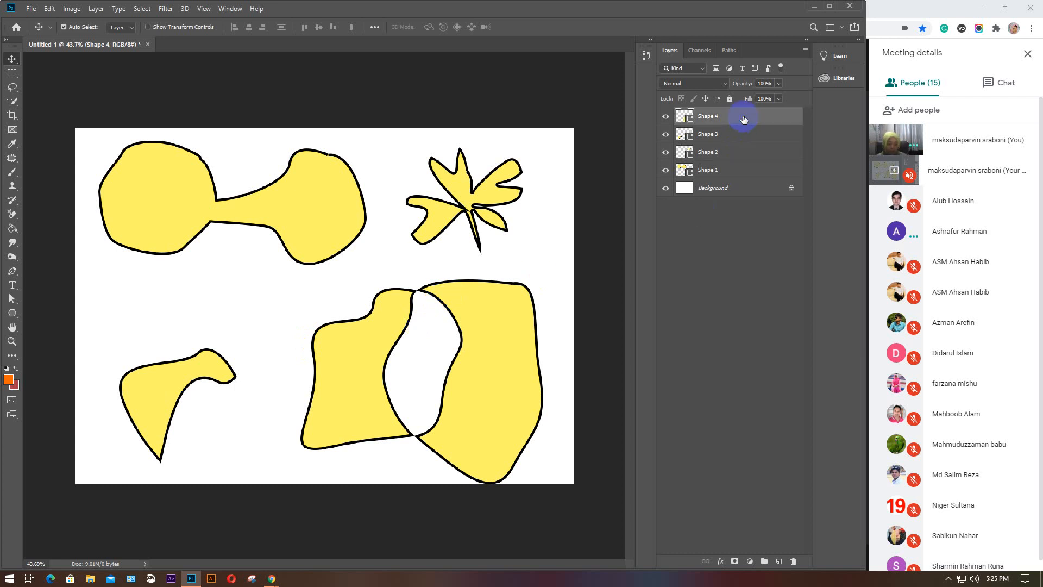
{"action": "key", "text": "Delete"}
{"action": "key", "text": "Delete"}
{"action": "key", "text": "Delete"}
{"action": "key", "text": "Delete"}
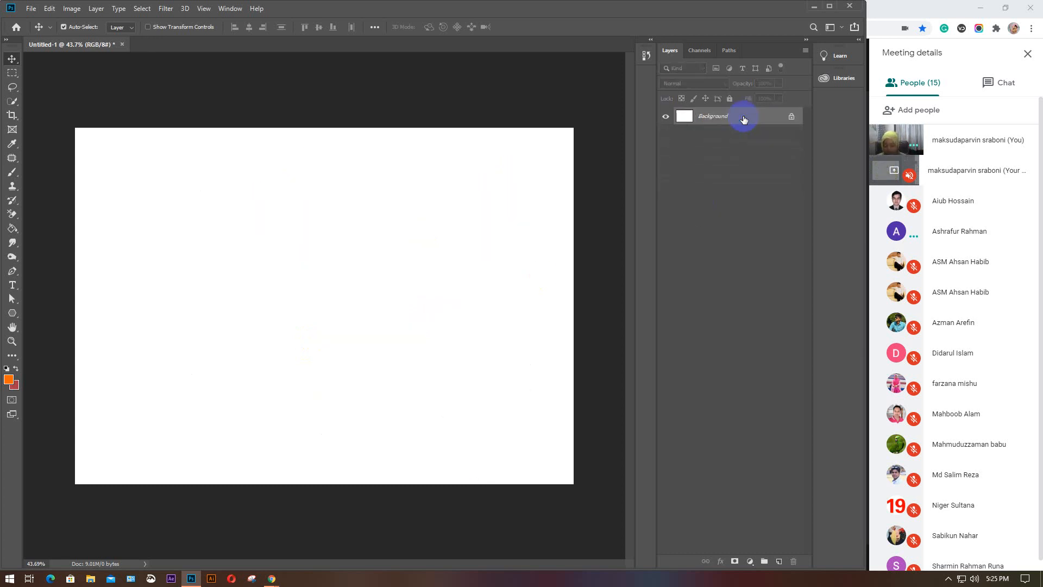
Step: Switch the Pen tool from Shape to Path mode and review its available path operations
{"action": "left_click", "coordinate": [11, 271]}
{"action": "left_click", "coordinate": [91, 27]}
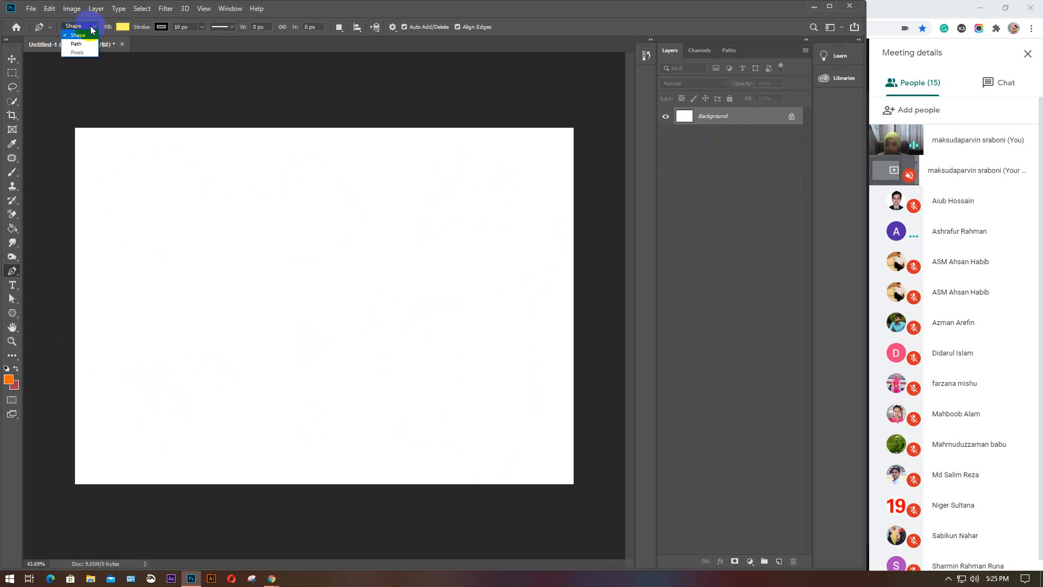
{"action": "left_click", "coordinate": [76, 38]}
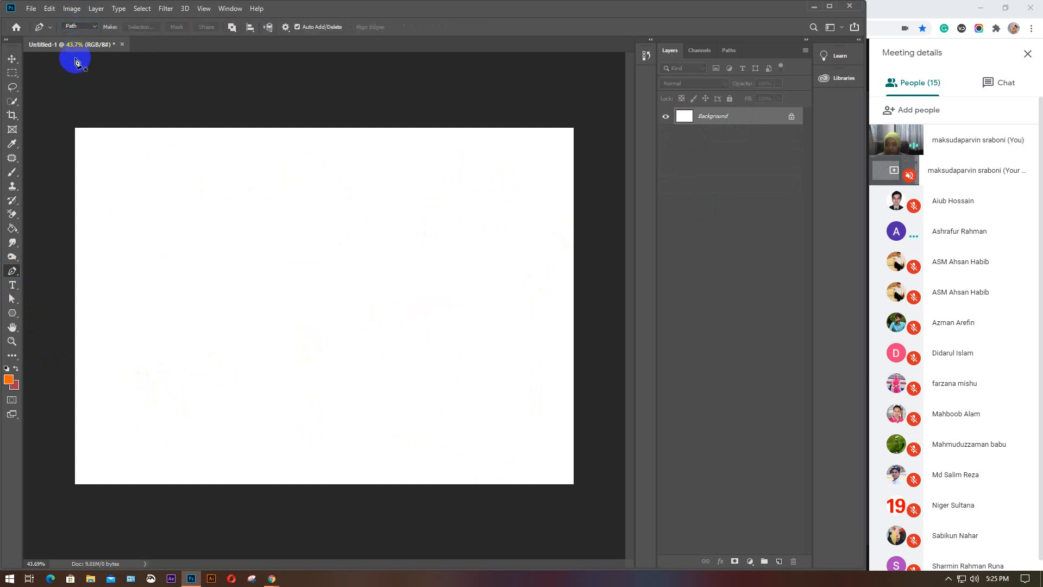
{"action": "left_click", "coordinate": [232, 27]}
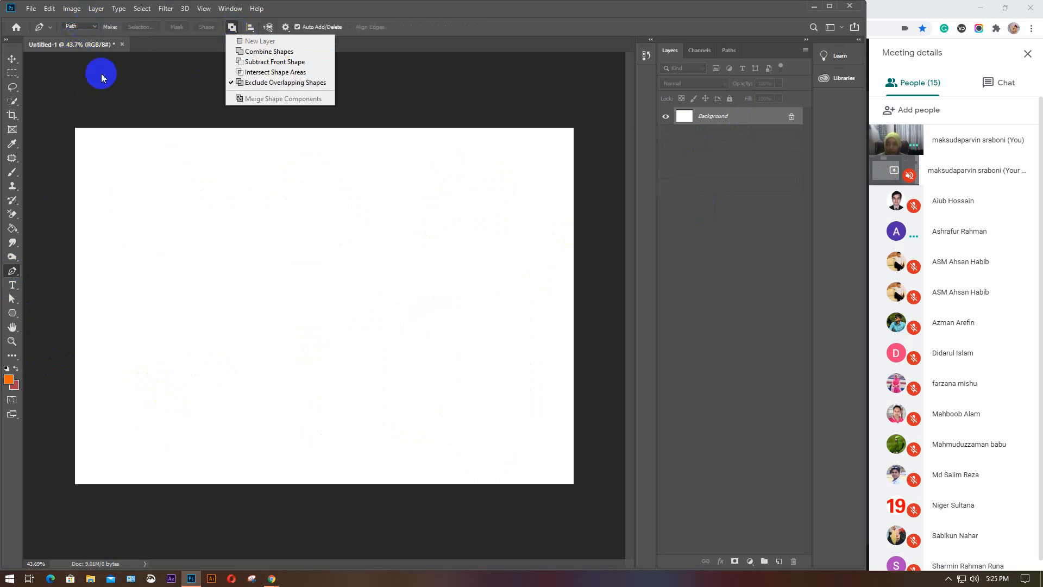
{"action": "left_click", "coordinate": [97, 27]}
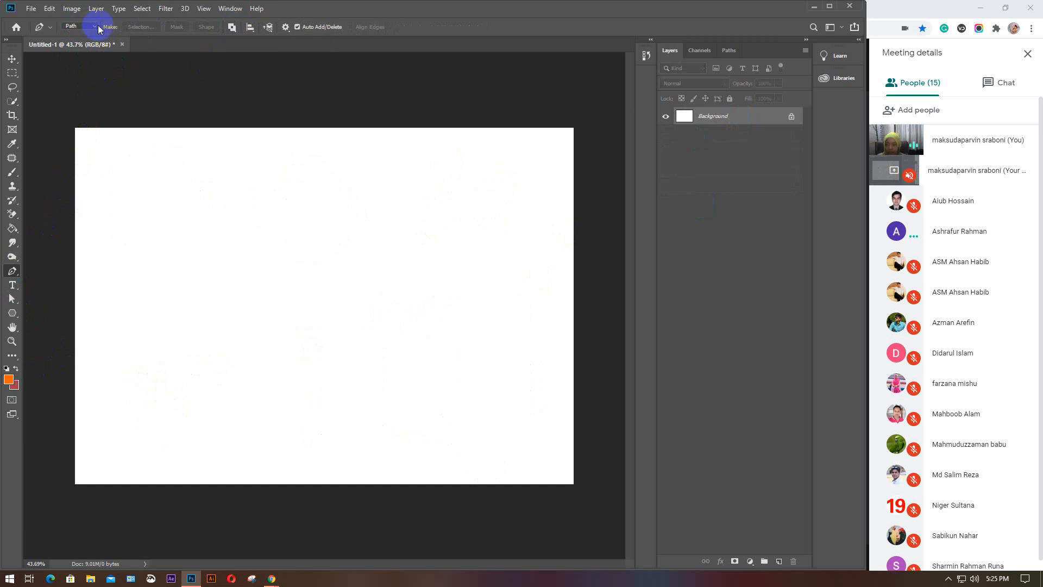
Step: Switch the Pen tool back to Shape mode and review its available path operations
{"action": "left_click", "coordinate": [94, 26]}
{"action": "left_click", "coordinate": [76, 31]}
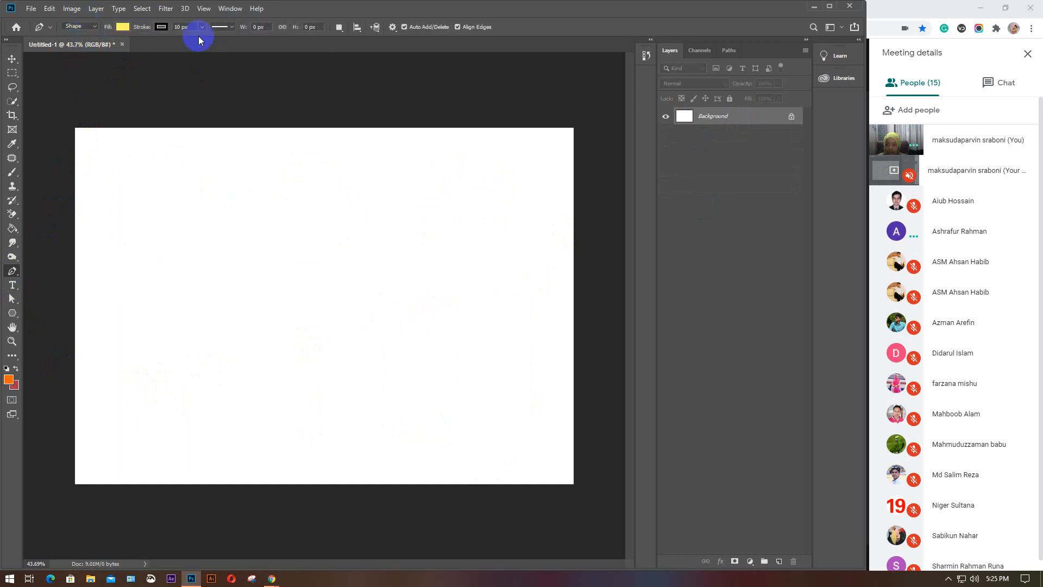
{"action": "left_click", "coordinate": [339, 27]}
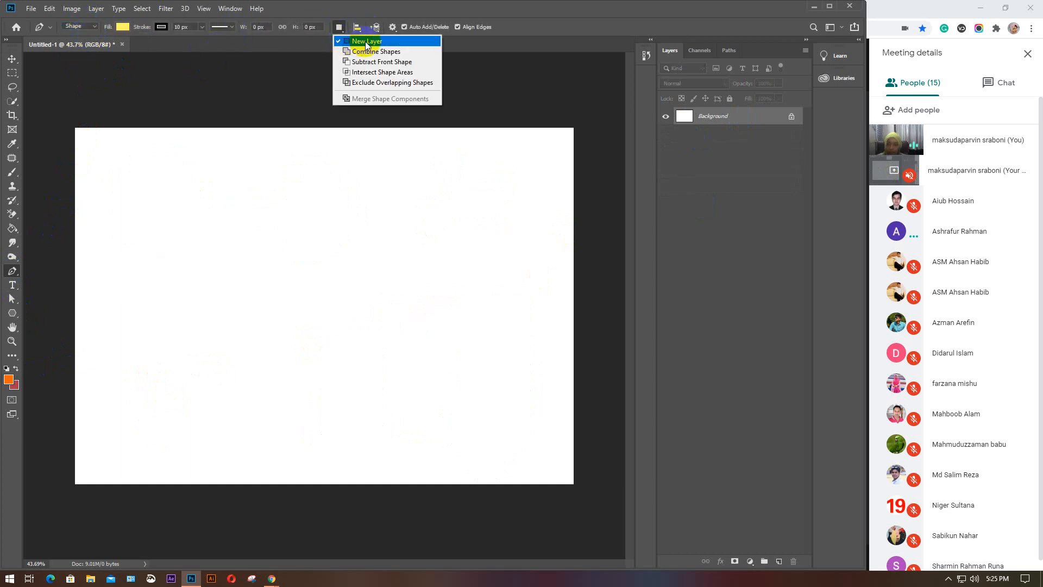
{"action": "left_click", "coordinate": [337, 30]}
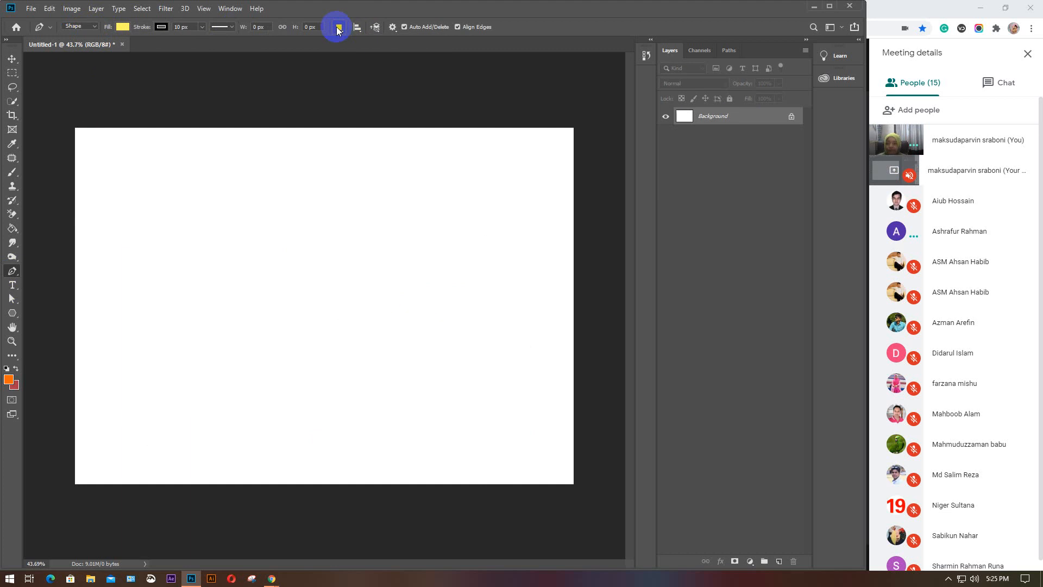
Step: Return the Pen tool to Path mode with Exclude Overlapping Shapes, examine the other path operations, and switch to the Move tool
{"action": "left_click", "coordinate": [93, 27]}
{"action": "left_click", "coordinate": [84, 42]}
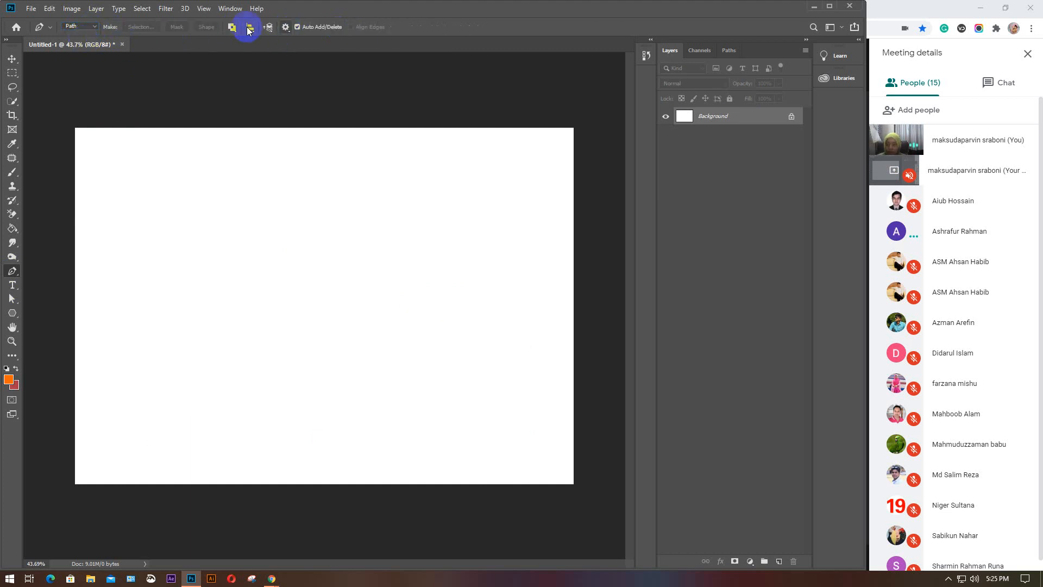
{"action": "left_click", "coordinate": [232, 27]}
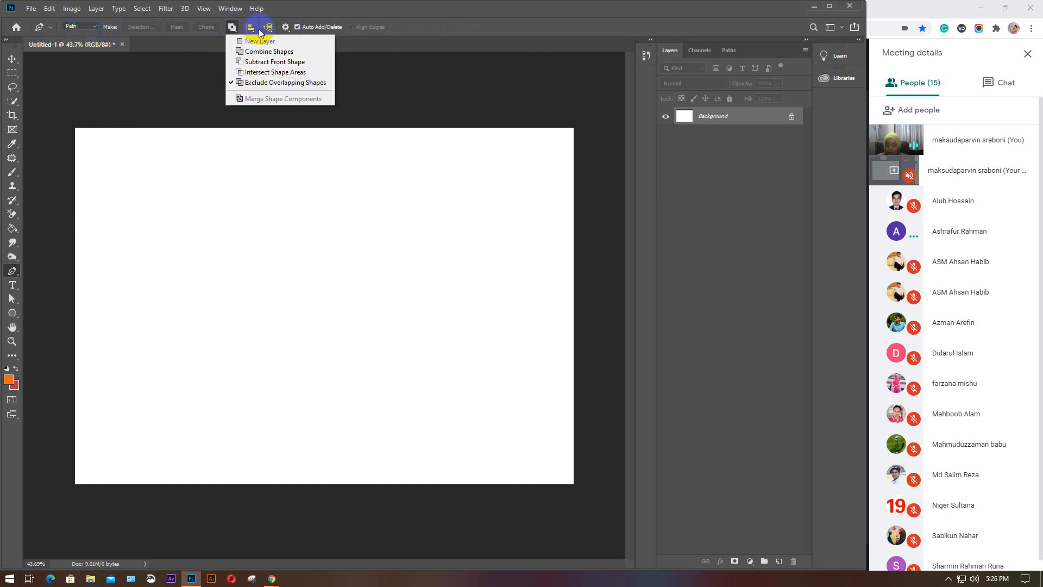
{"action": "left_click", "coordinate": [285, 83]}
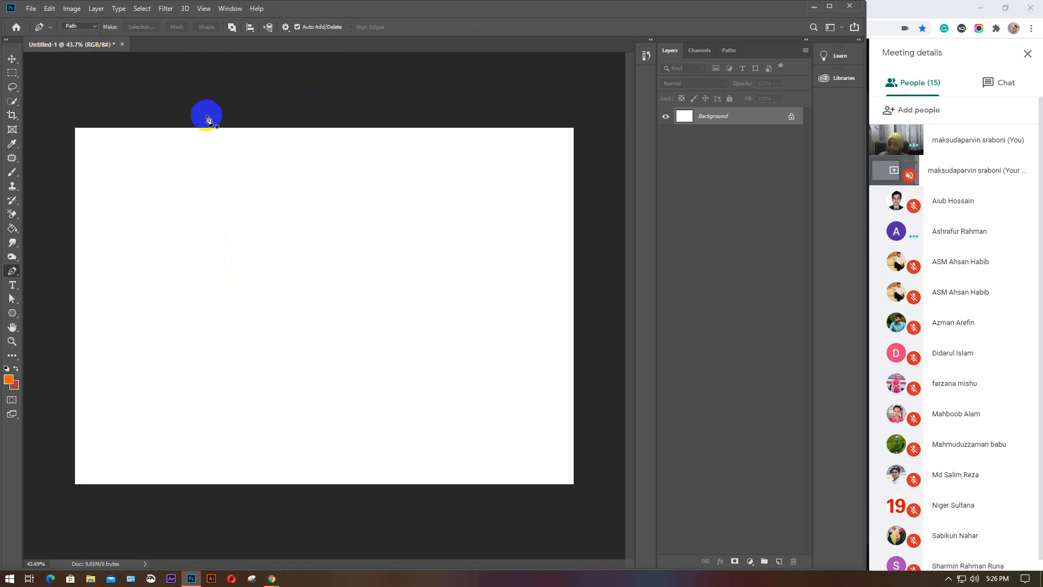
{"action": "left_click", "coordinate": [232, 27]}
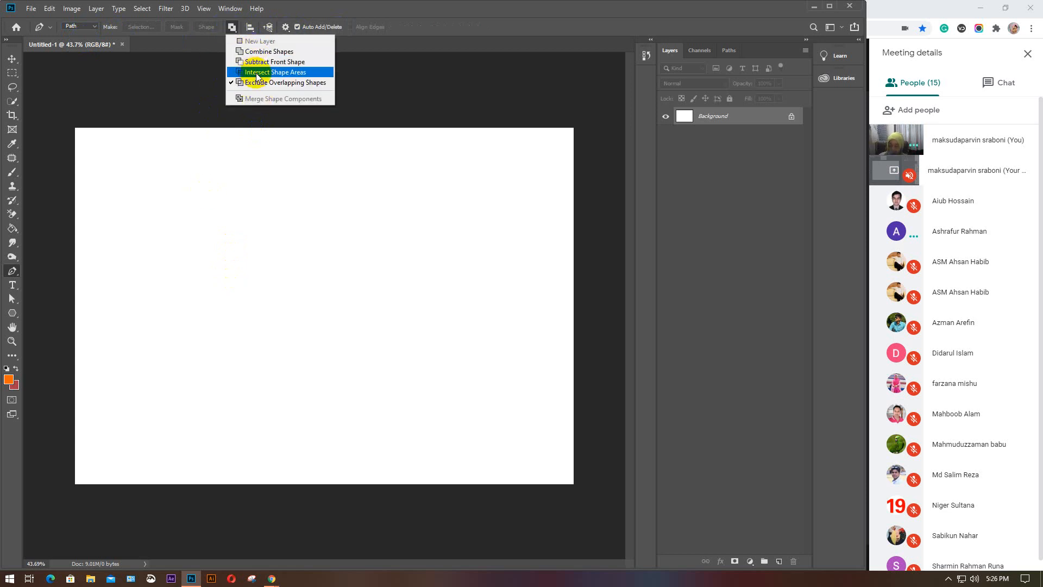
{"action": "left_click", "coordinate": [231, 213]}
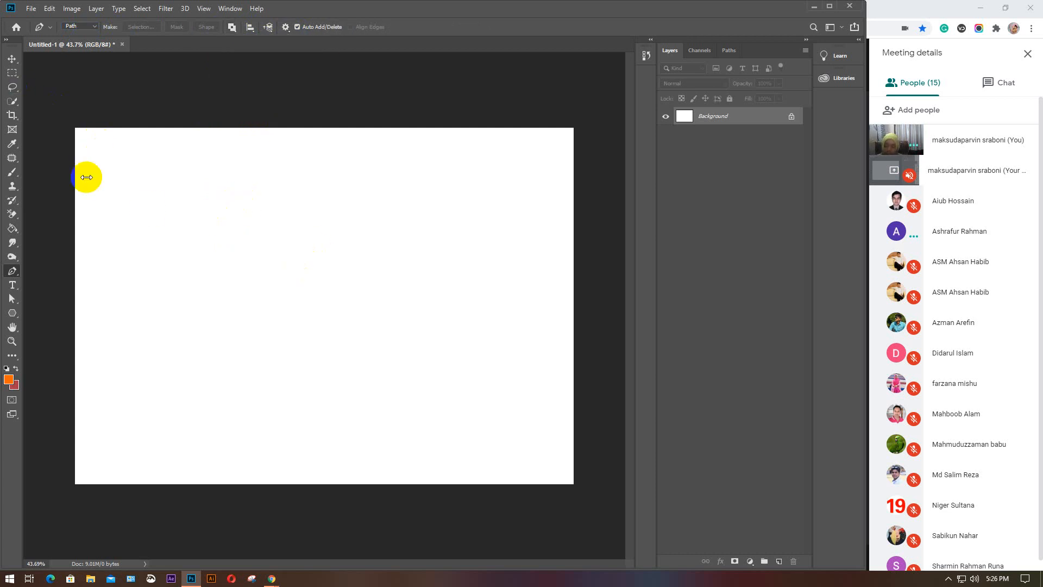
{"action": "left_click", "coordinate": [8, 62]}
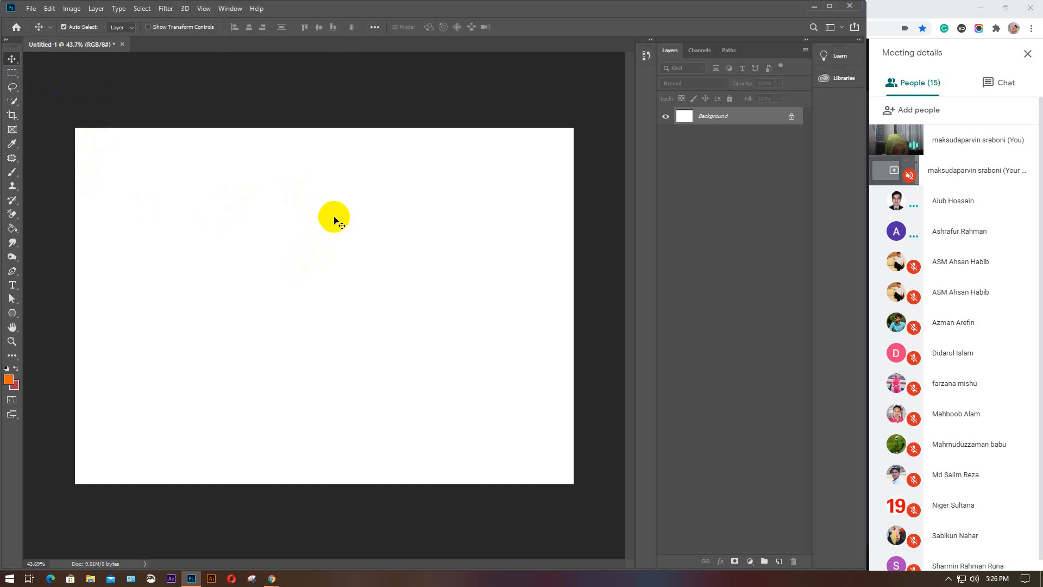
{"action": "scroll", "coordinate": [978, 384], "scroll_direction": "down", "scroll_amount": 1}
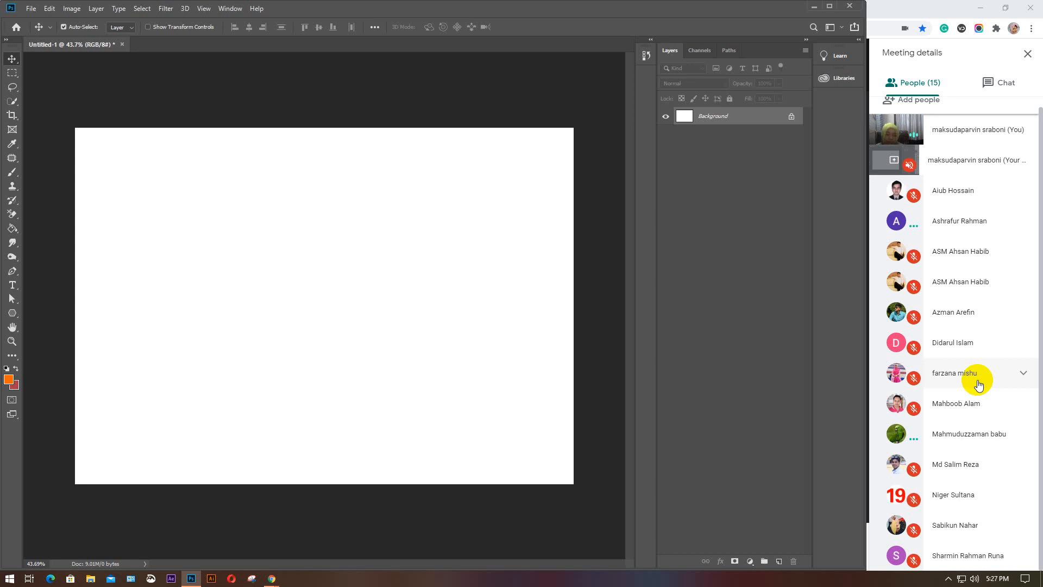
Step: Review the tool variants grouped under the Lasso, Quick Selection, Pen and Eraser tools, ending on the Move tool
{"action": "left_click", "coordinate": [13, 87]}
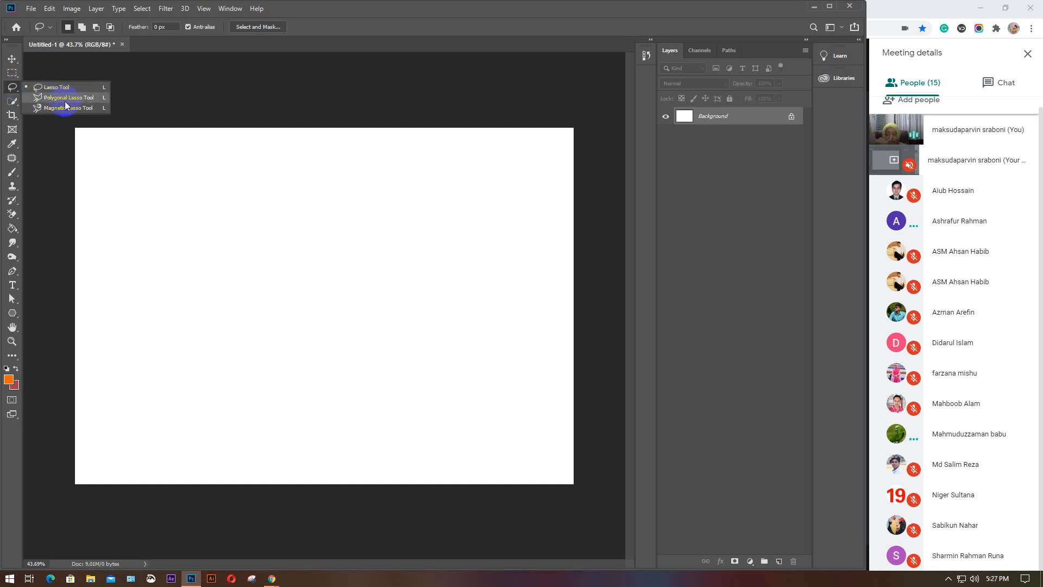
{"action": "left_click", "coordinate": [12, 101]}
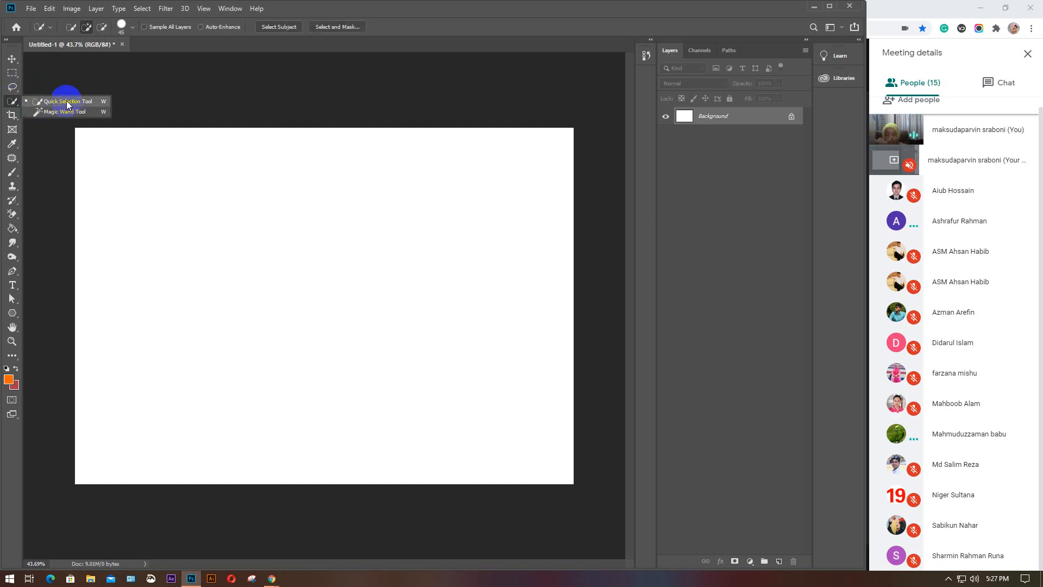
{"action": "left_click", "coordinate": [12, 270]}
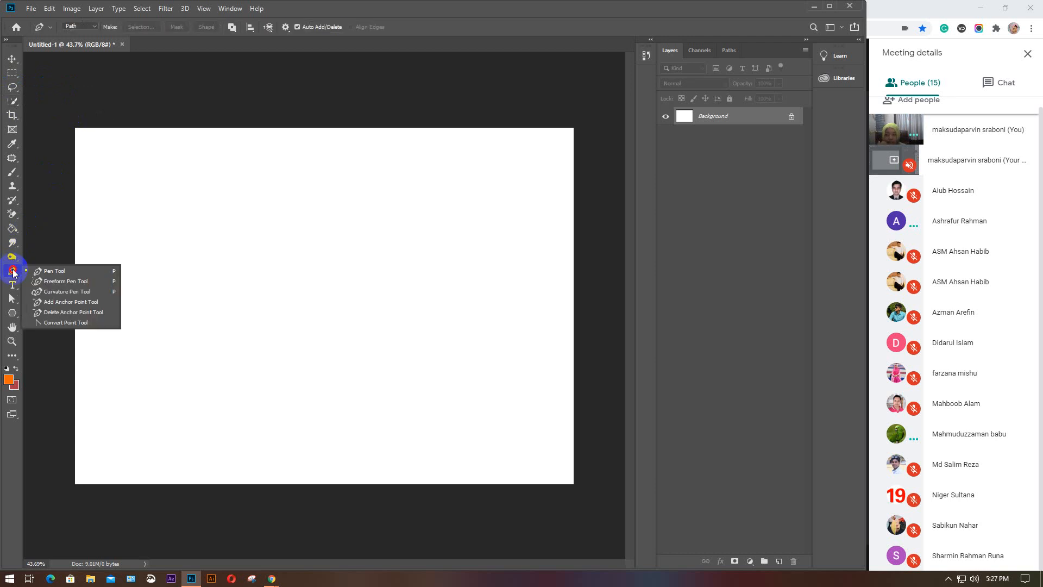
{"action": "left_click", "coordinate": [12, 214]}
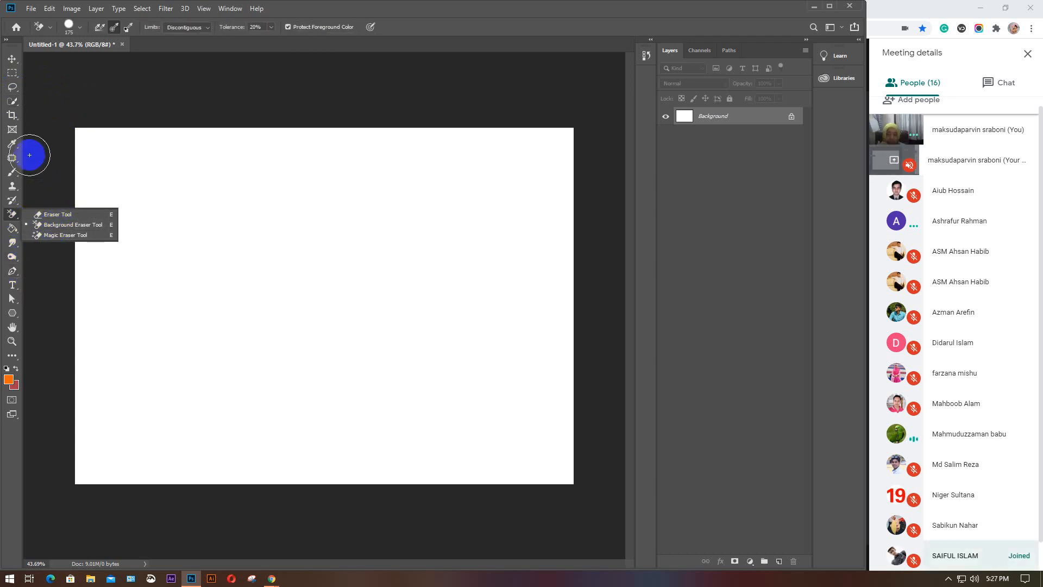
{"action": "left_click", "coordinate": [13, 89]}
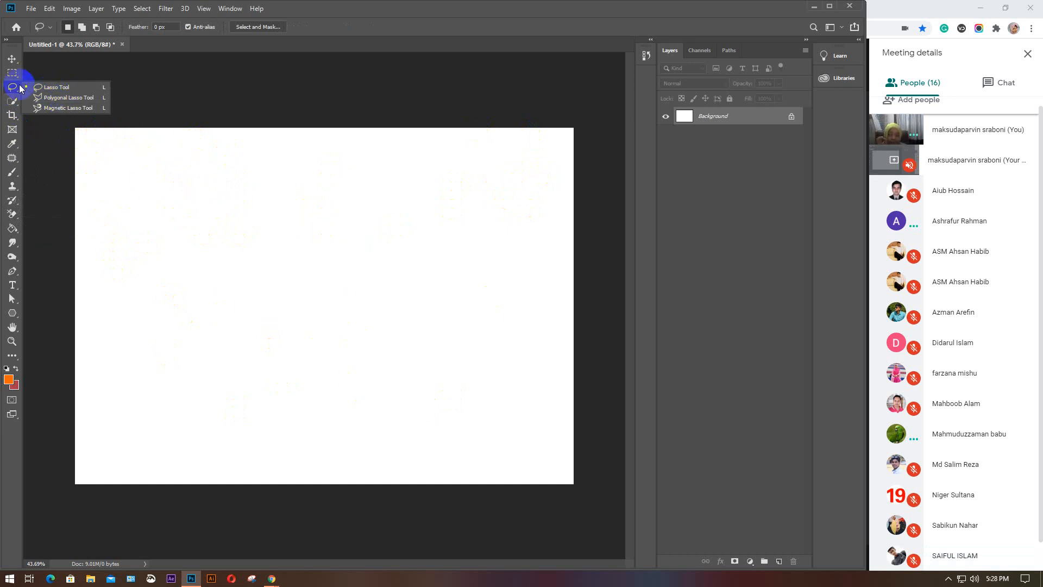
{"action": "left_click", "coordinate": [10, 66]}
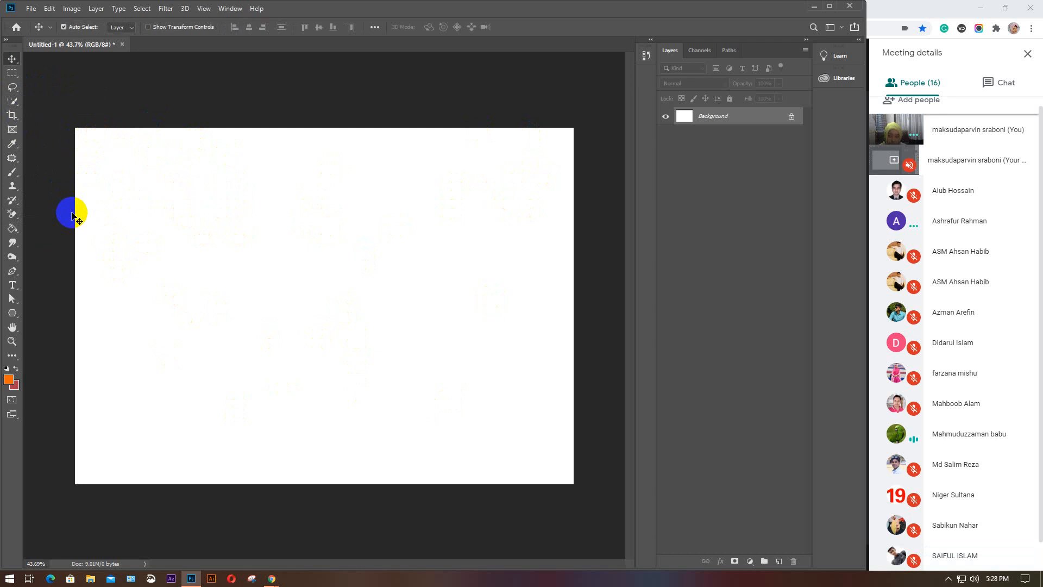
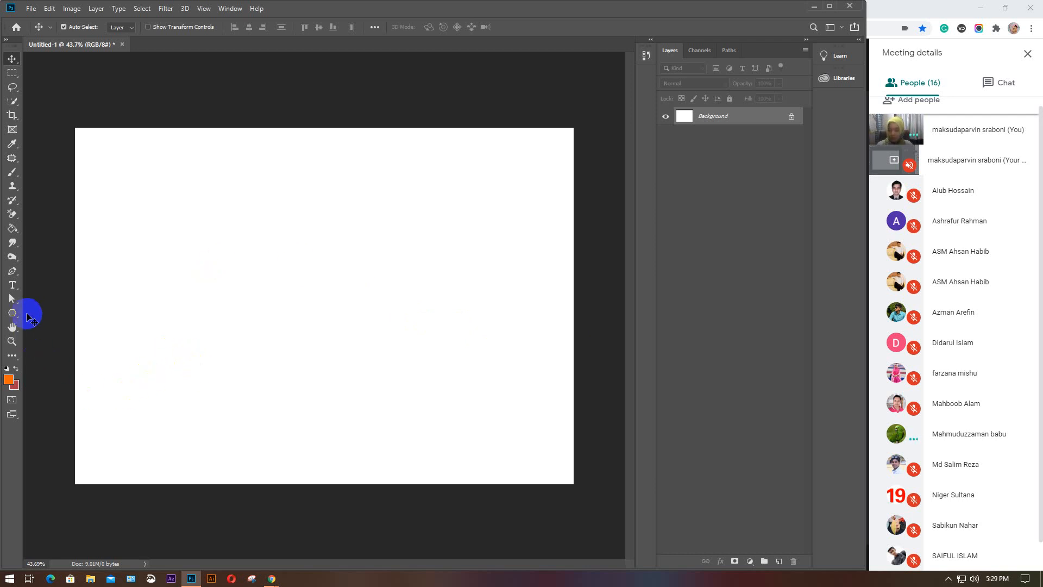
Step: Add the horizontal text "LEDP graphic design batch 54" at 20 pt in the upper part of the canvas
{"action": "left_click", "coordinate": [12, 285]}
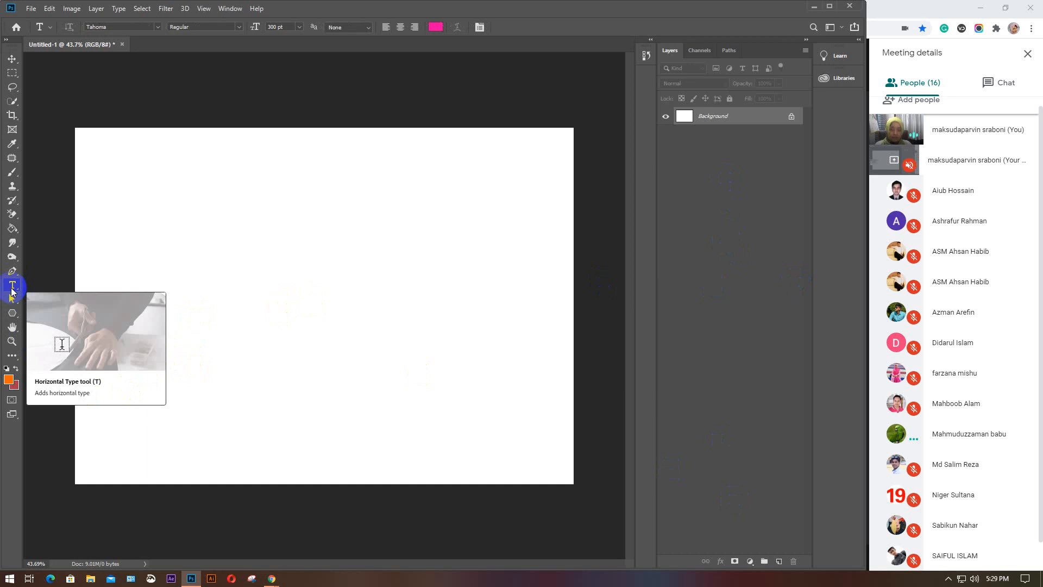
{"action": "left_click", "coordinate": [122, 208]}
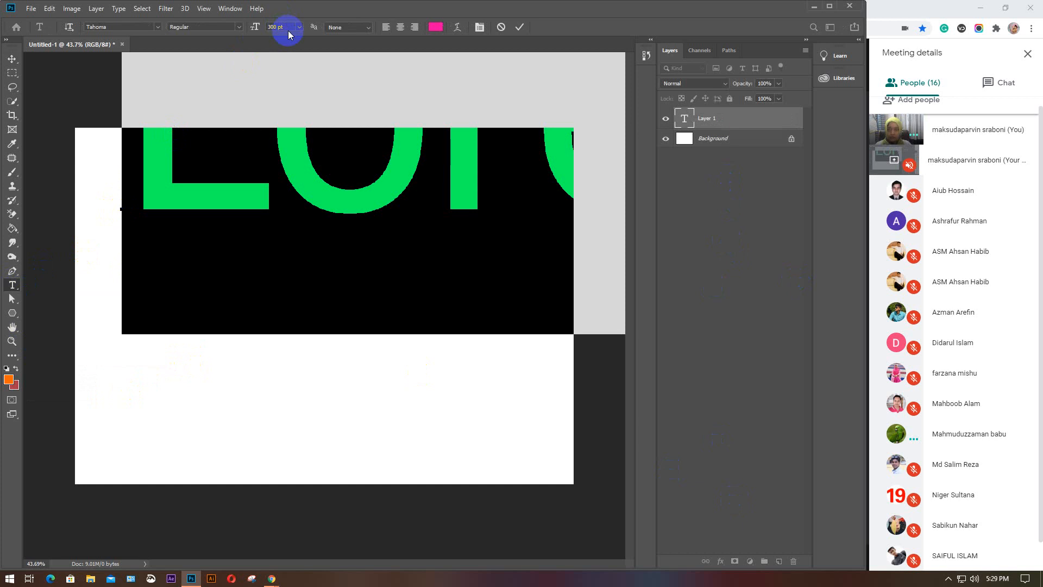
{"action": "left_click_drag", "start_coordinate": [282, 26], "coordinate": [259, 34]}
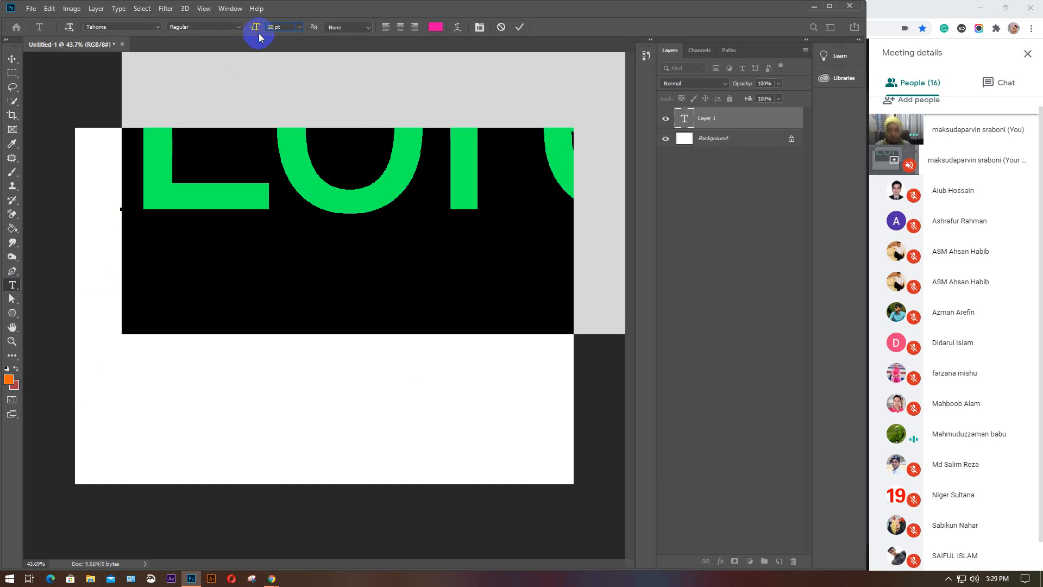
{"action": "key", "text": "Return"}
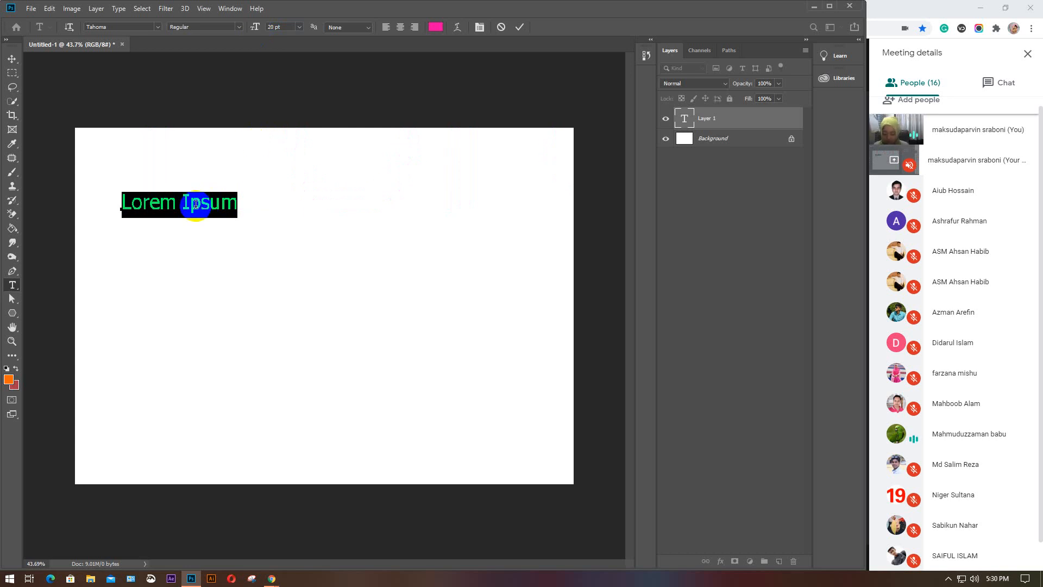
{"action": "type", "text": "LED"}
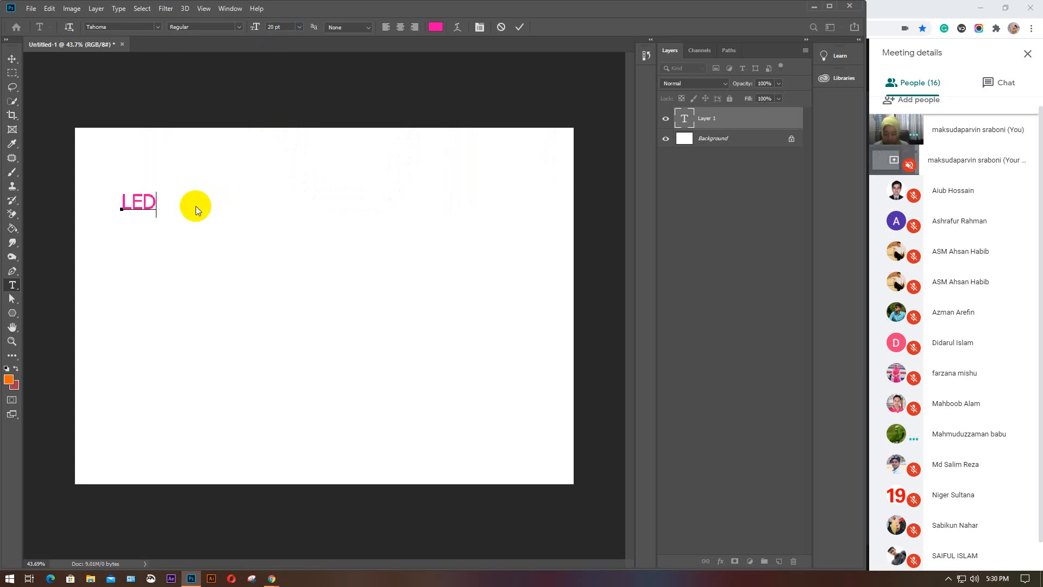
{"action": "type", "text": "P graphic design batch 54"}
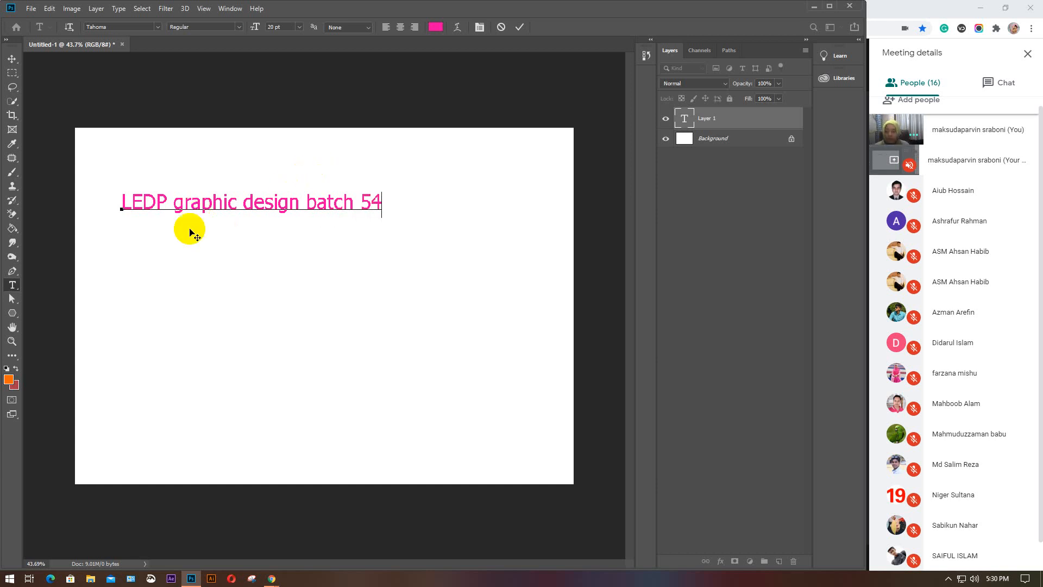
Step: Review the Type tool variants, then try two filler lines, "jdjjhh" and "ksljvvhh", below the text and delete them
{"action": "right_click", "coordinate": [11, 285]}
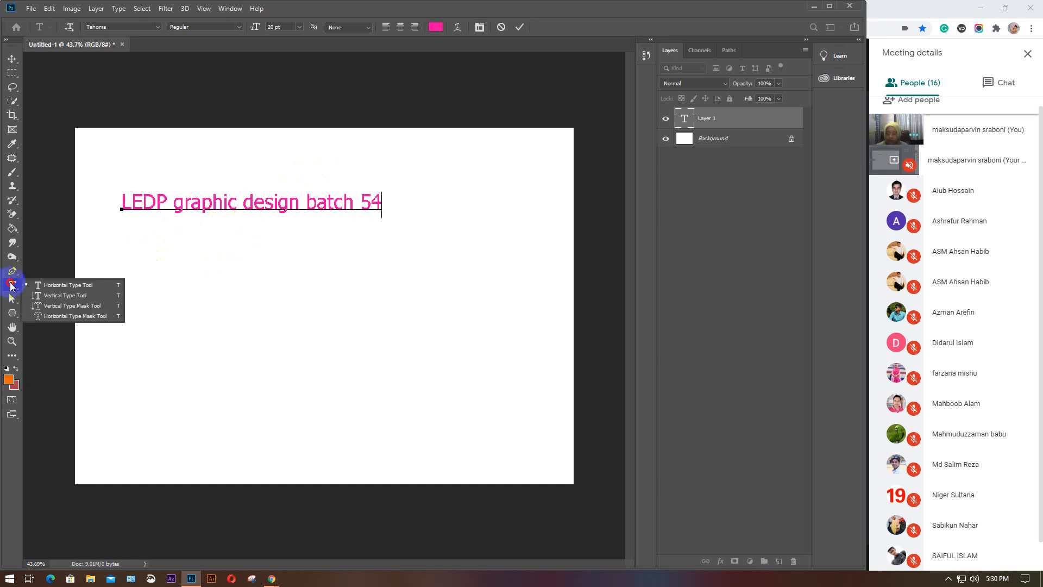
{"action": "left_click", "coordinate": [58, 285]}
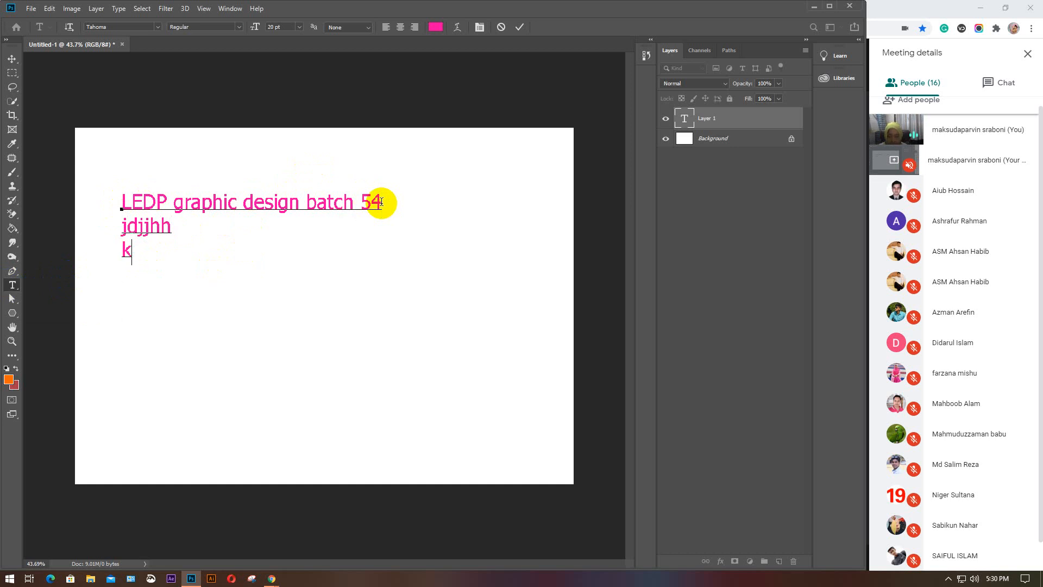
{"action": "type", "text": "vvhh"}
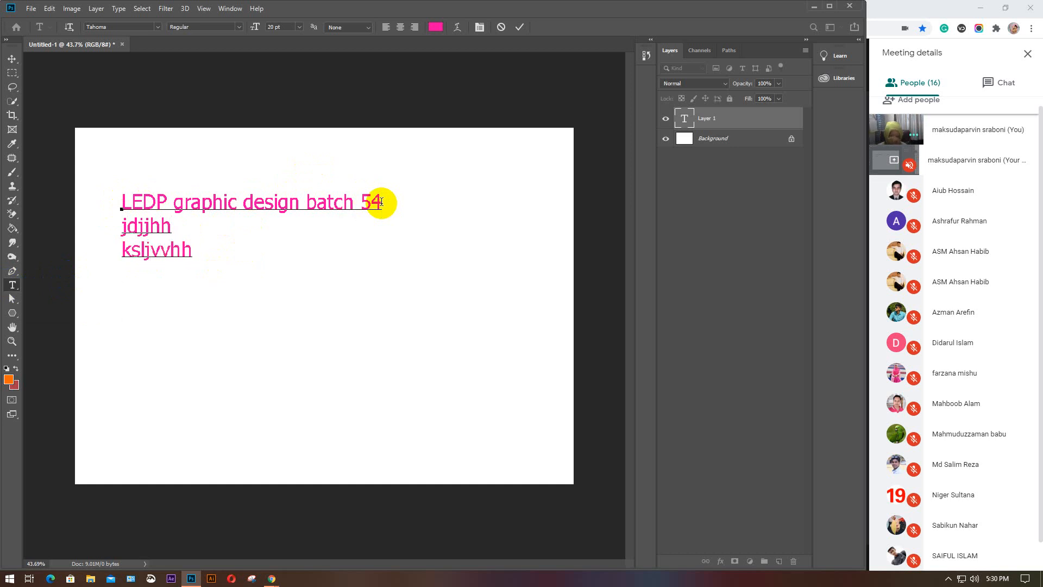
{"action": "key", "text": "BackSpace"}
{"action": "key", "text": "BackSpace"}
{"action": "key", "text": "BackSpace"}
{"action": "key", "text": "BackSpace"}
{"action": "key", "text": "BackSpace"}
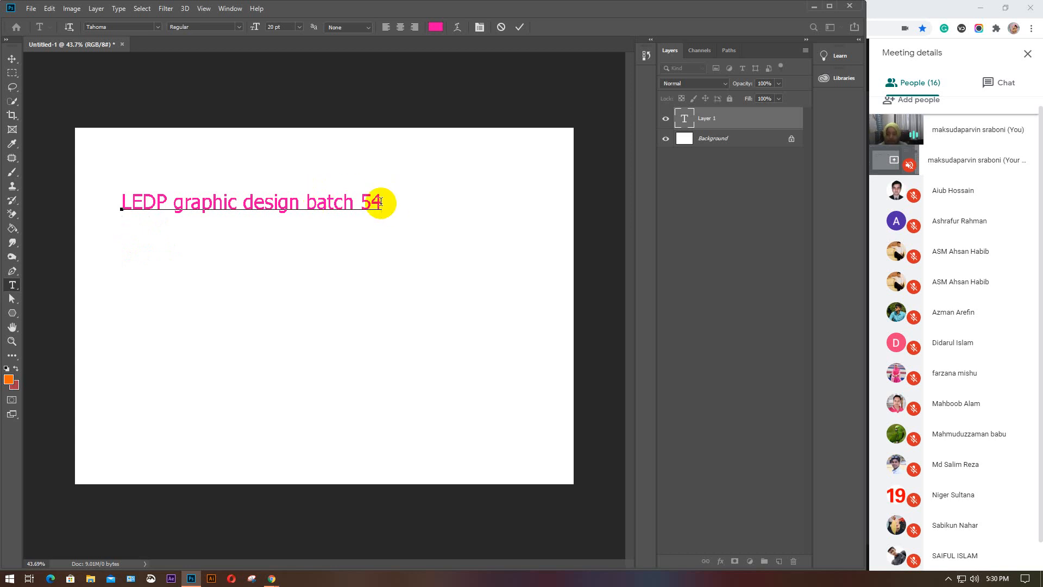
Step: Select the whole text line, compare the available fonts and styles, and set it to Arial Bold
{"action": "left_click_drag", "start_coordinate": [380, 205], "coordinate": [105, 202]}
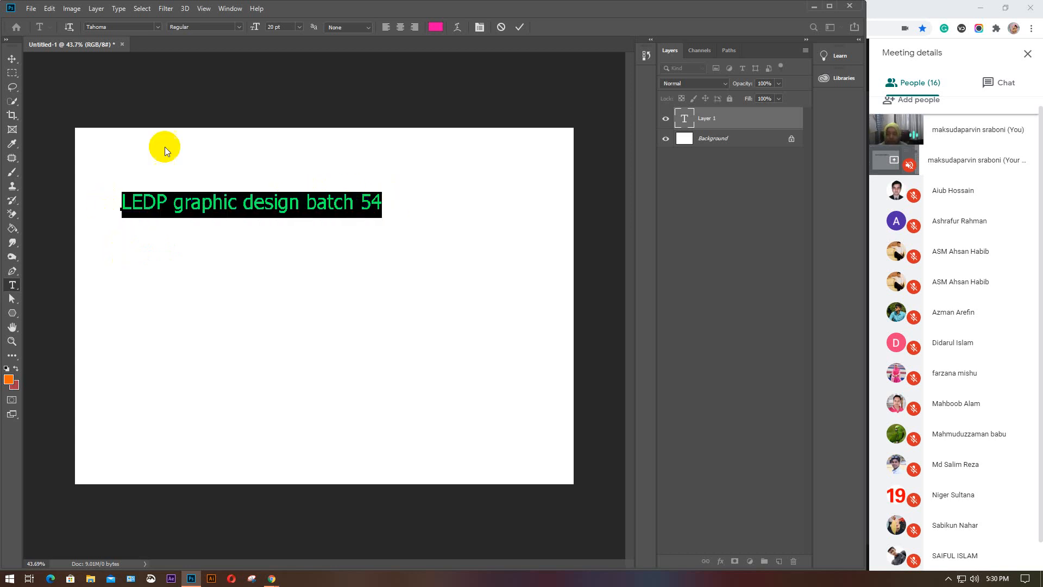
{"action": "left_click", "coordinate": [156, 26]}
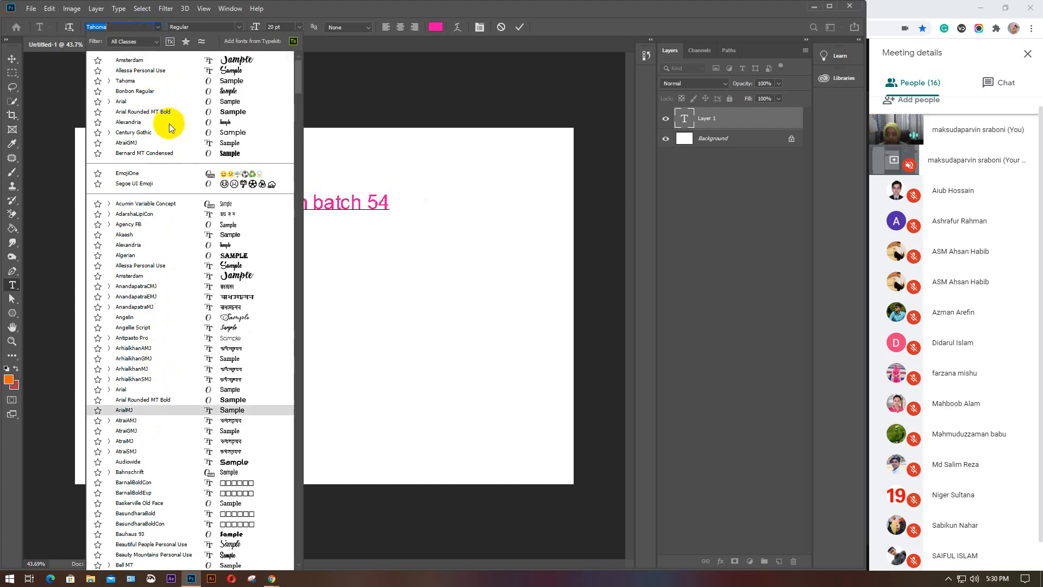
{"action": "left_click", "coordinate": [239, 28]}
{"action": "left_click", "coordinate": [239, 27]}
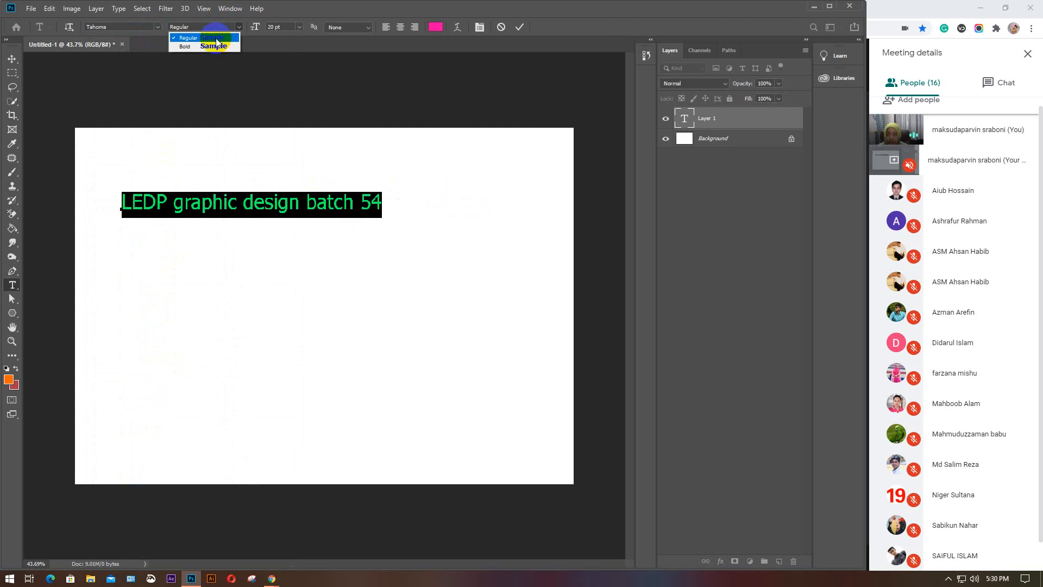
{"action": "left_click", "coordinate": [160, 28]}
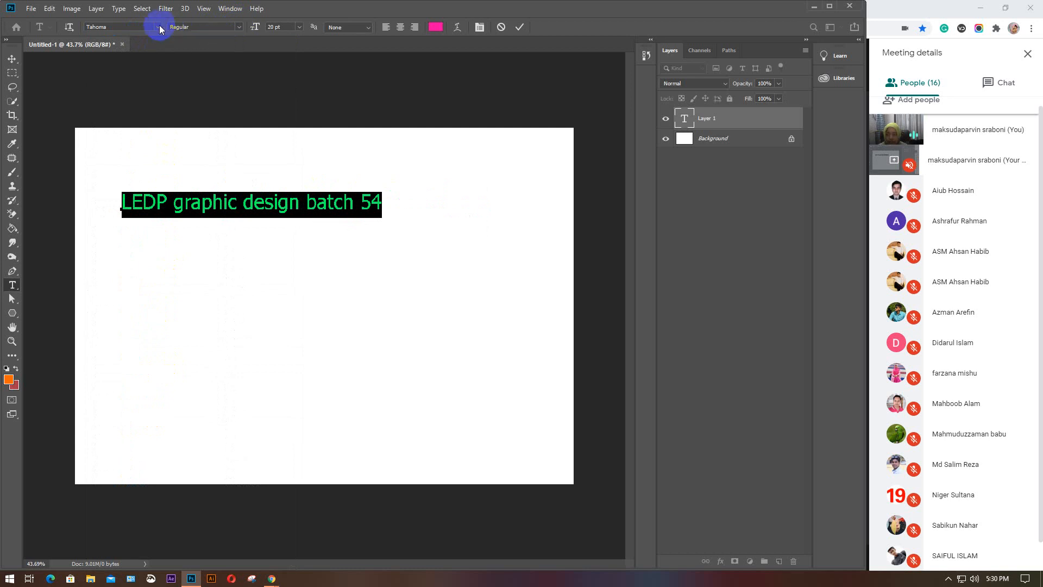
{"action": "left_click", "coordinate": [158, 25]}
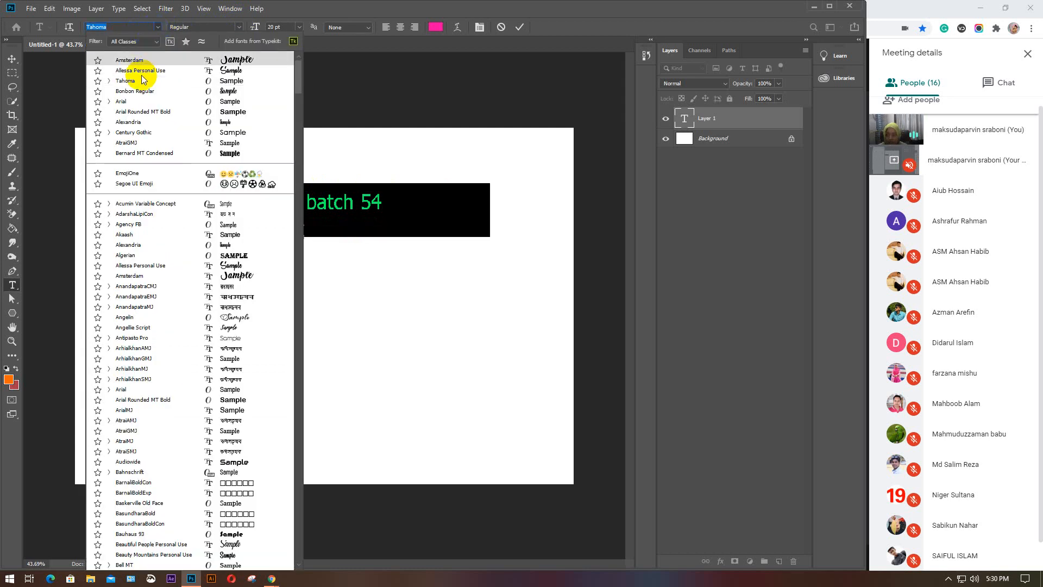
{"action": "left_click", "coordinate": [128, 101]}
{"action": "left_click", "coordinate": [238, 28]}
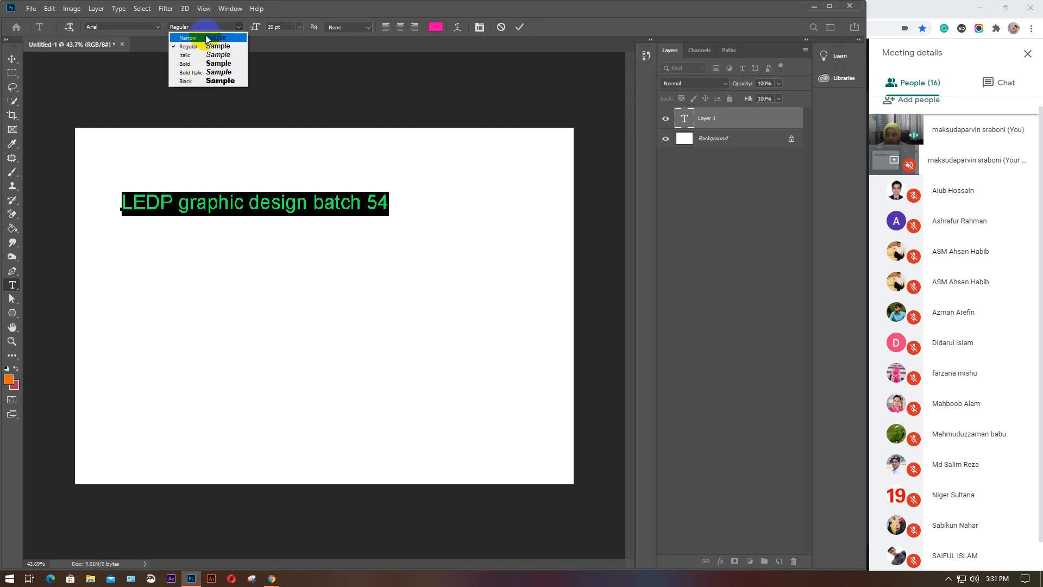
{"action": "left_click", "coordinate": [200, 64]}
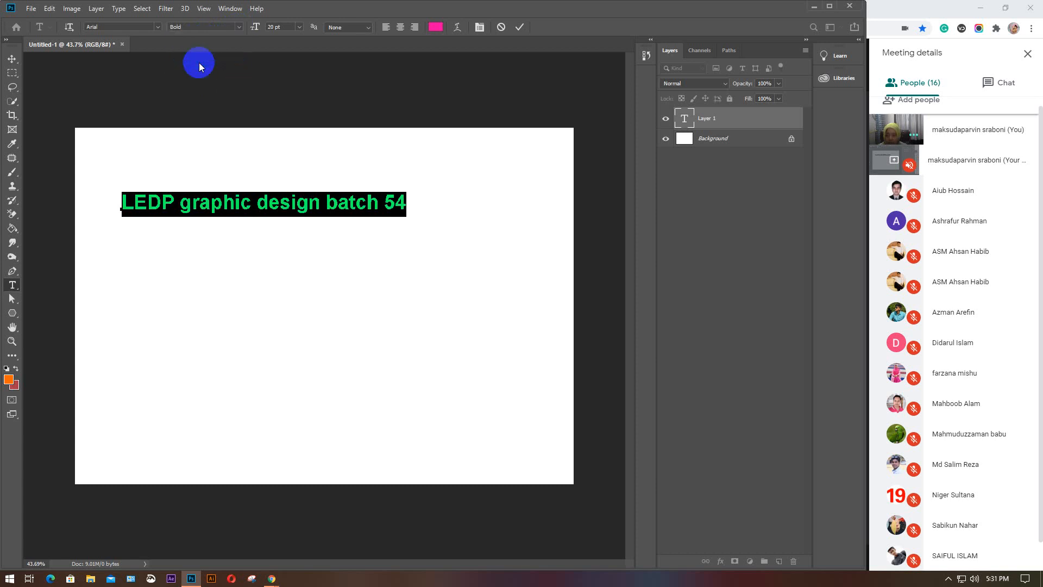
Step: Try 18 pt and other font sizes up to 27 pt on the selected text line, settling on 22 pt
{"action": "left_click", "coordinate": [299, 26]}
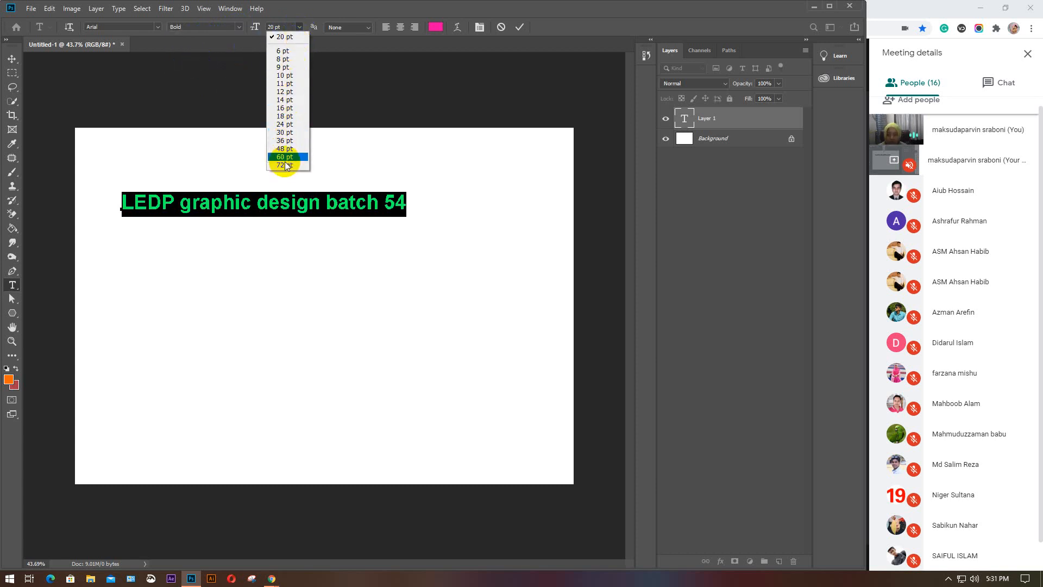
{"action": "left_click", "coordinate": [287, 116]}
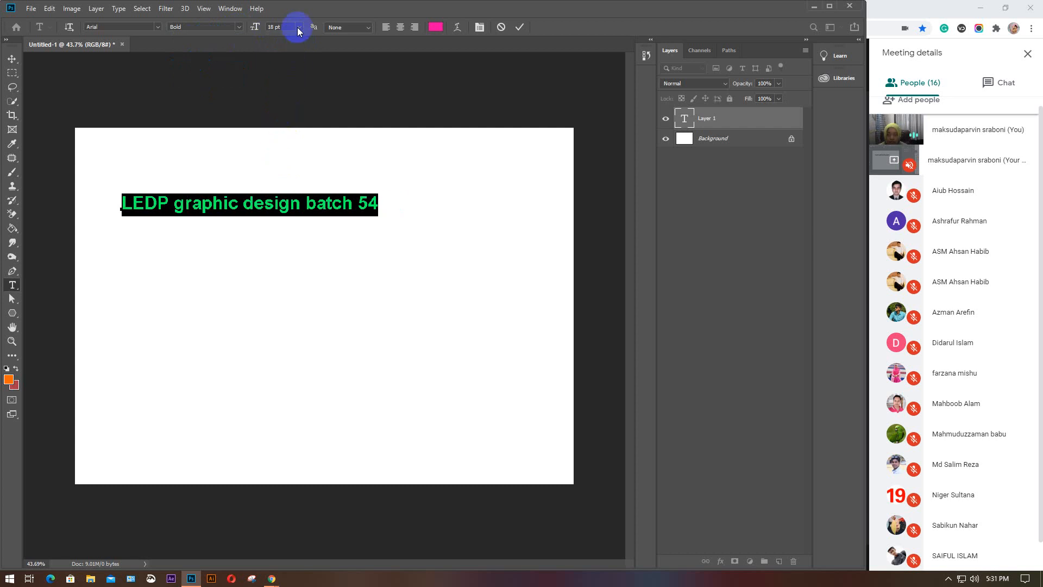
{"action": "left_click", "coordinate": [258, 28]}
{"action": "scroll", "coordinate": [286, 27], "scroll_direction": "up", "scroll_amount": 9}
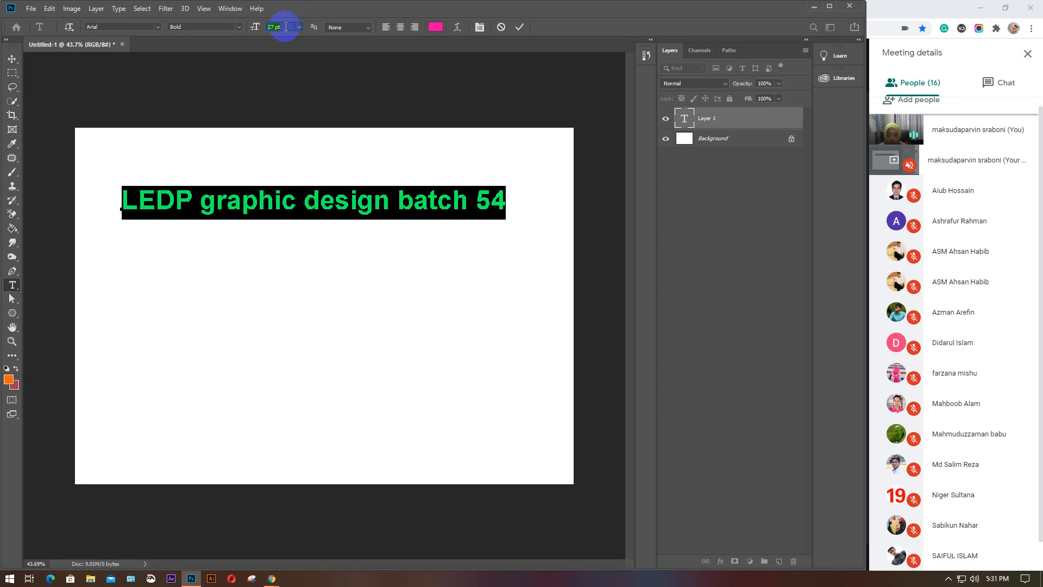
{"action": "scroll", "coordinate": [286, 27], "scroll_direction": "down", "scroll_amount": 8}
{"action": "scroll", "coordinate": [286, 26], "scroll_direction": "up", "scroll_amount": 3}
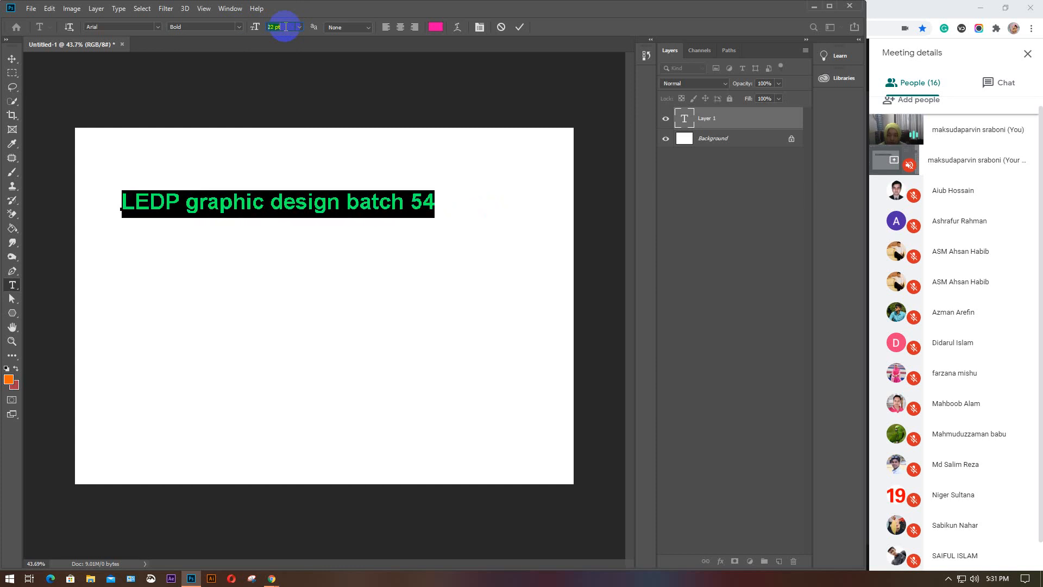
{"action": "left_click", "coordinate": [367, 31]}
{"action": "left_click", "coordinate": [368, 28]}
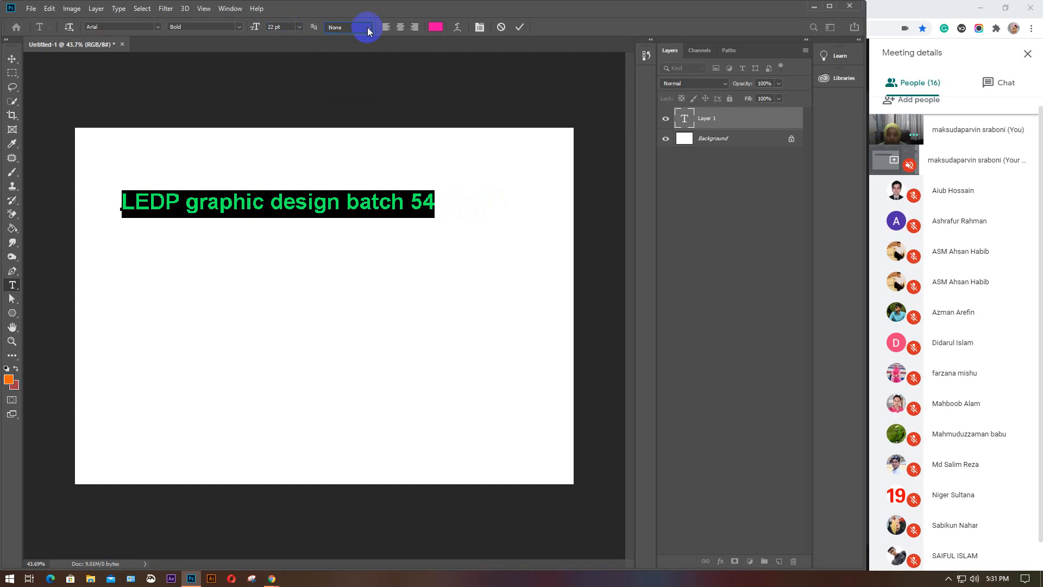
Step: Replace the text line with the single letter "a" and set its font size to 300 pt
{"action": "left_click_drag", "start_coordinate": [433, 204], "coordinate": [122, 197]}
{"action": "type", "text": "v"}
{"action": "left_click_drag", "start_coordinate": [131, 199], "coordinate": [112, 205]}
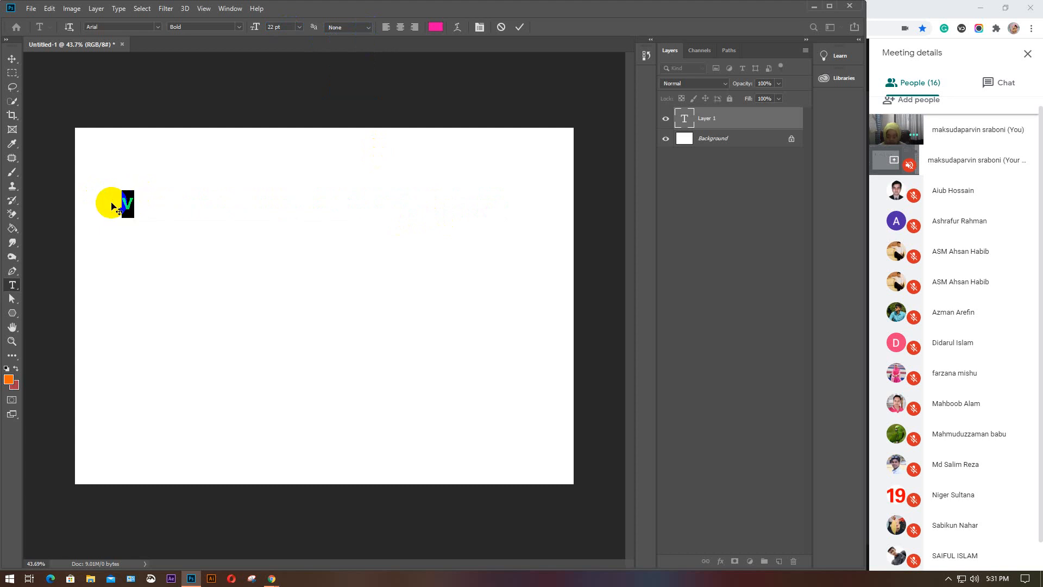
{"action": "type", "text": "a"}
{"action": "left_click_drag", "start_coordinate": [131, 203], "coordinate": [100, 214]}
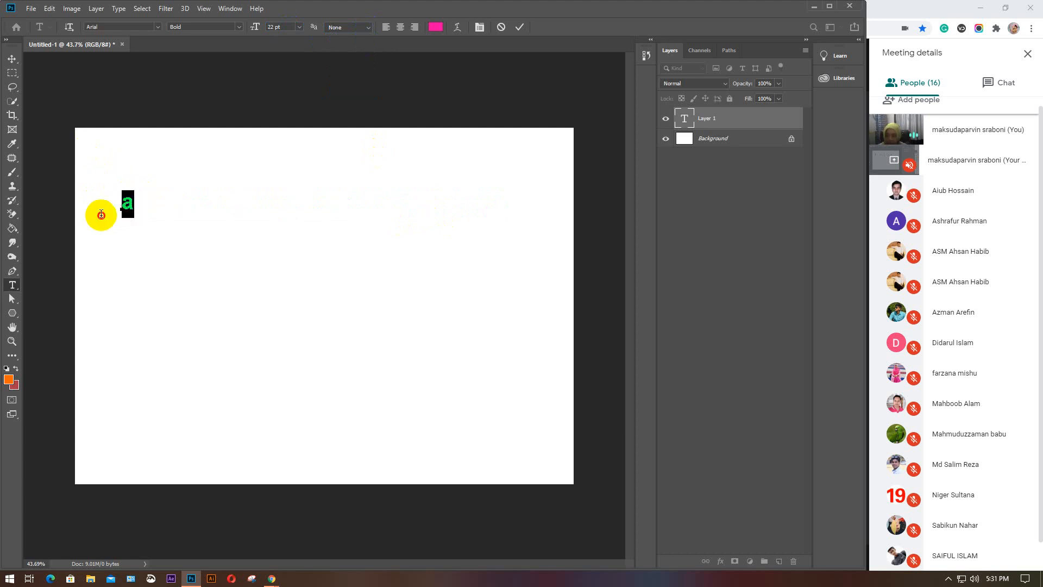
{"action": "left_click", "coordinate": [279, 26]}
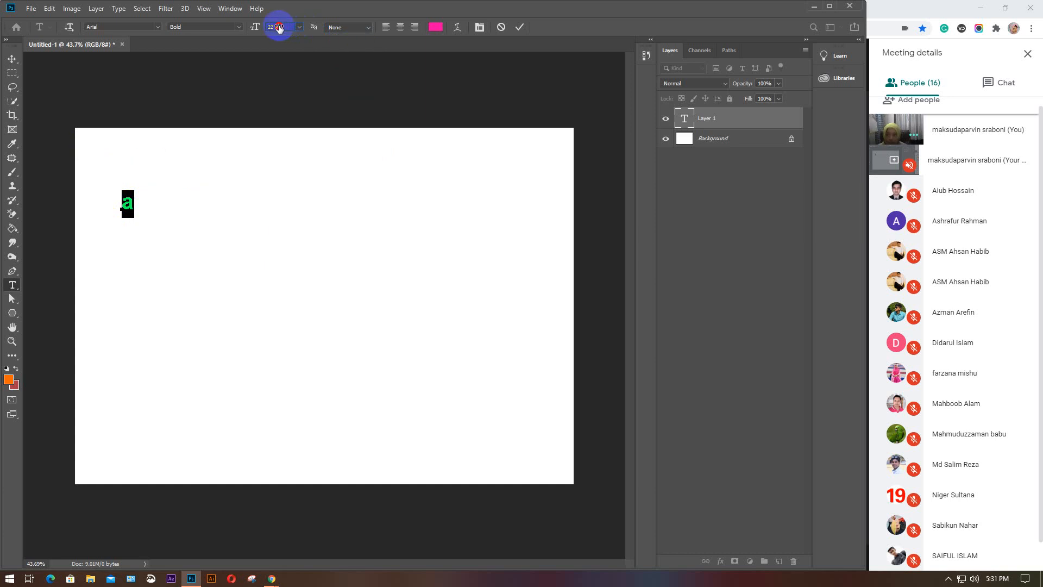
{"action": "type", "text": "300"}
{"action": "key", "text": "Return"}
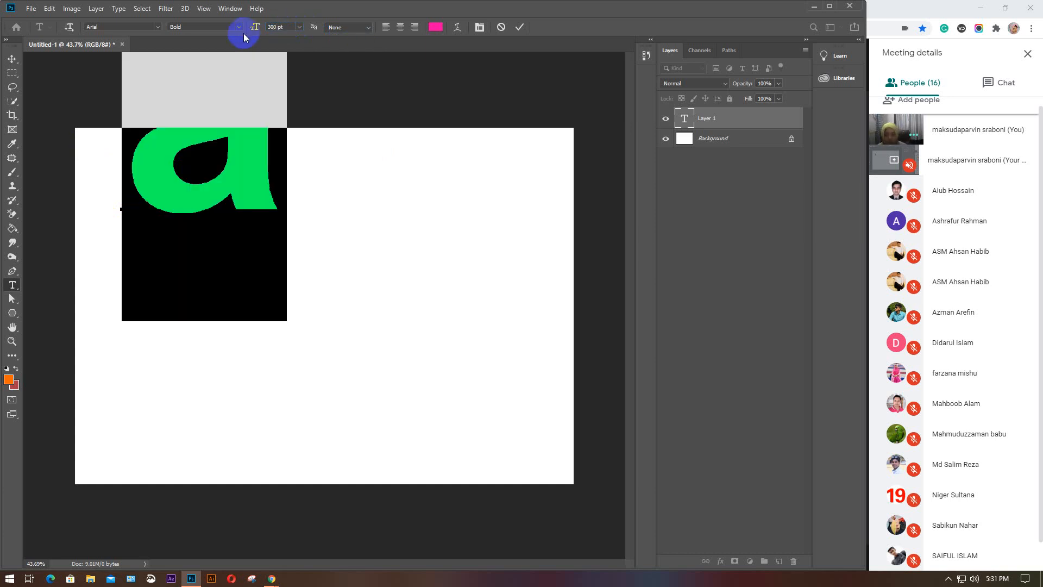
Step: Move the large letter "a" down into the middle of the canvas and examine its edges up close
{"action": "left_click", "coordinate": [12, 59]}
{"action": "left_click_drag", "start_coordinate": [217, 144], "coordinate": [332, 302]}
{"action": "scroll", "coordinate": [318, 258], "scroll_direction": "up", "scroll_amount": 3}
{"action": "scroll", "coordinate": [318, 257], "scroll_direction": "up", "scroll_amount": 5}
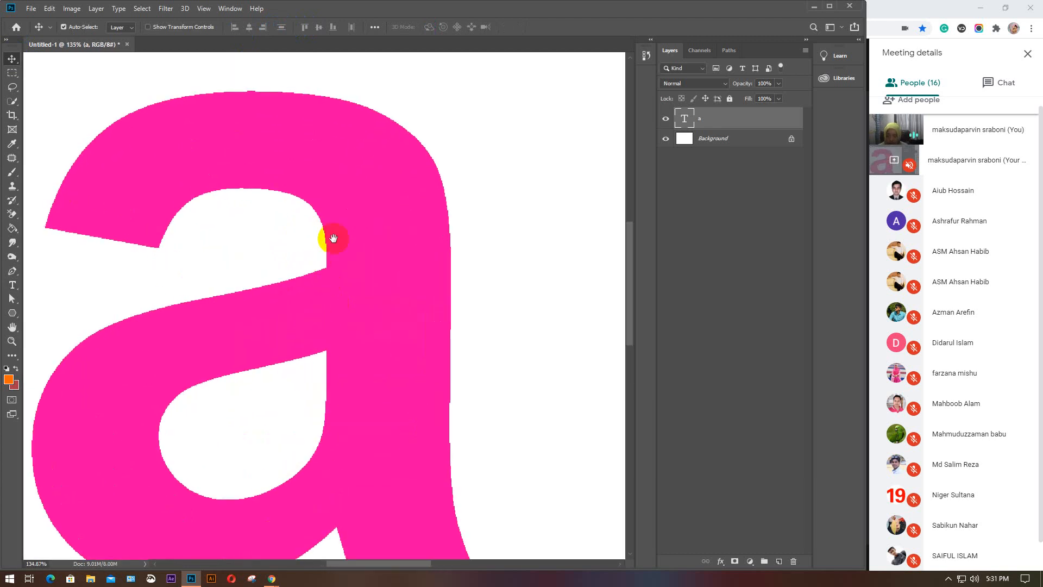
{"action": "scroll", "coordinate": [334, 236], "scroll_direction": "up", "scroll_amount": 2}
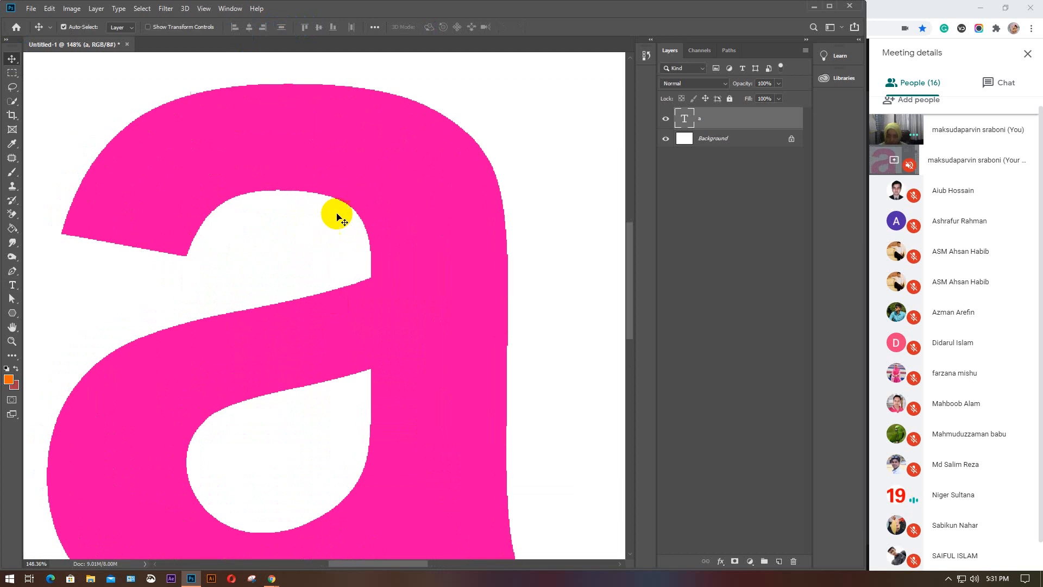
{"action": "left_click_drag", "start_coordinate": [249, 155], "coordinate": [250, 156]}
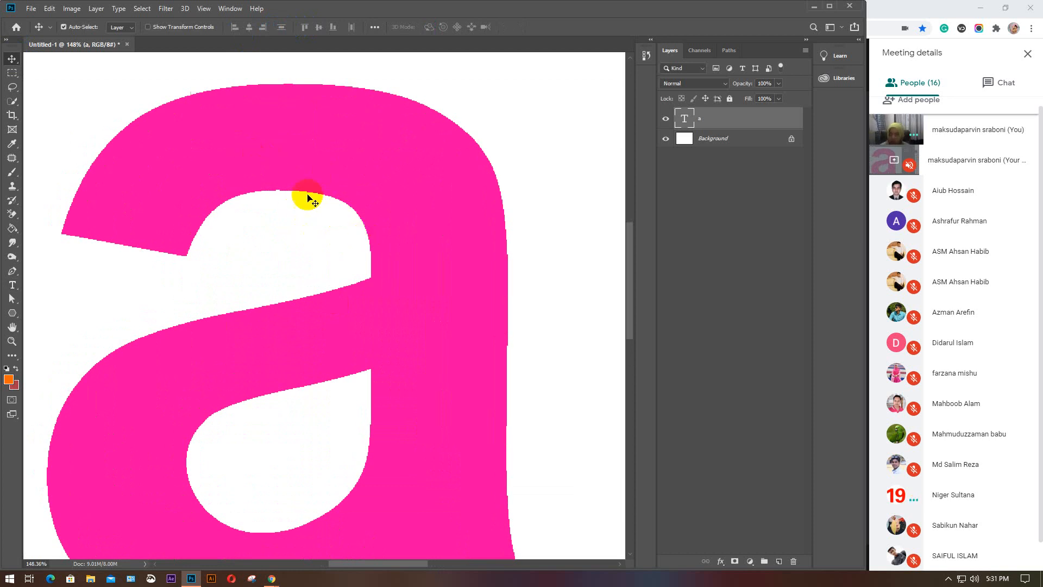
Step: Preview Bengali and English fonts on the letter "a" with the Type tool, keeping Arial Bold
{"action": "left_click", "coordinate": [14, 294]}
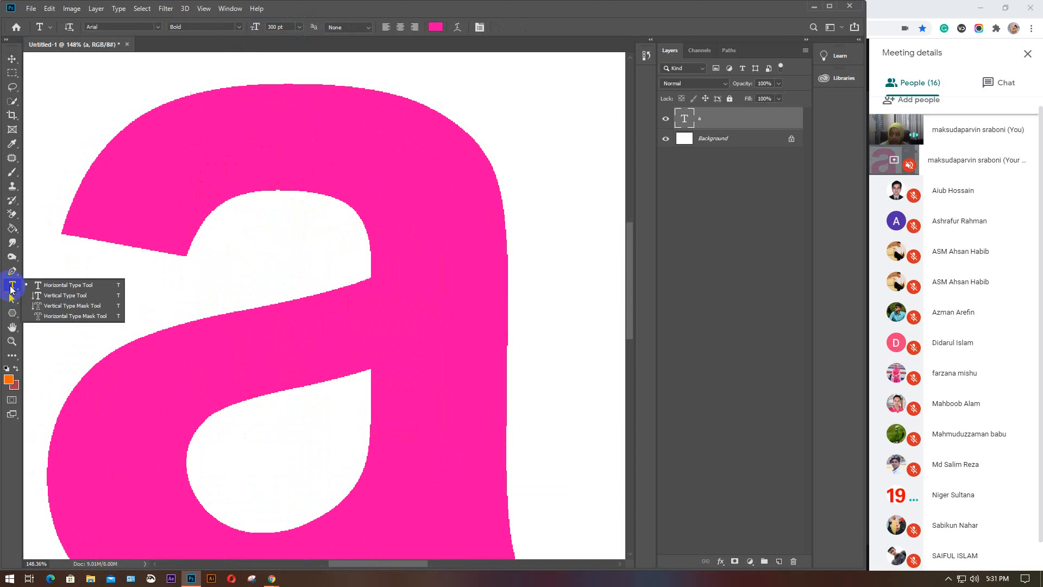
{"action": "left_click", "coordinate": [158, 26]}
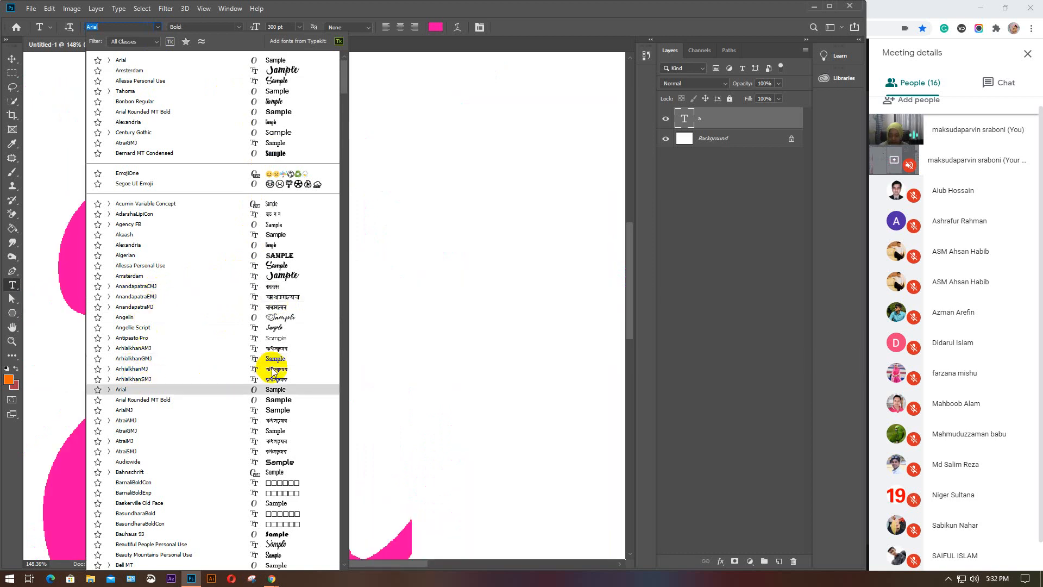
{"action": "scroll", "coordinate": [262, 359], "scroll_direction": "down", "scroll_amount": 3}
{"action": "scroll", "coordinate": [263, 360], "scroll_direction": "down", "scroll_amount": 15}
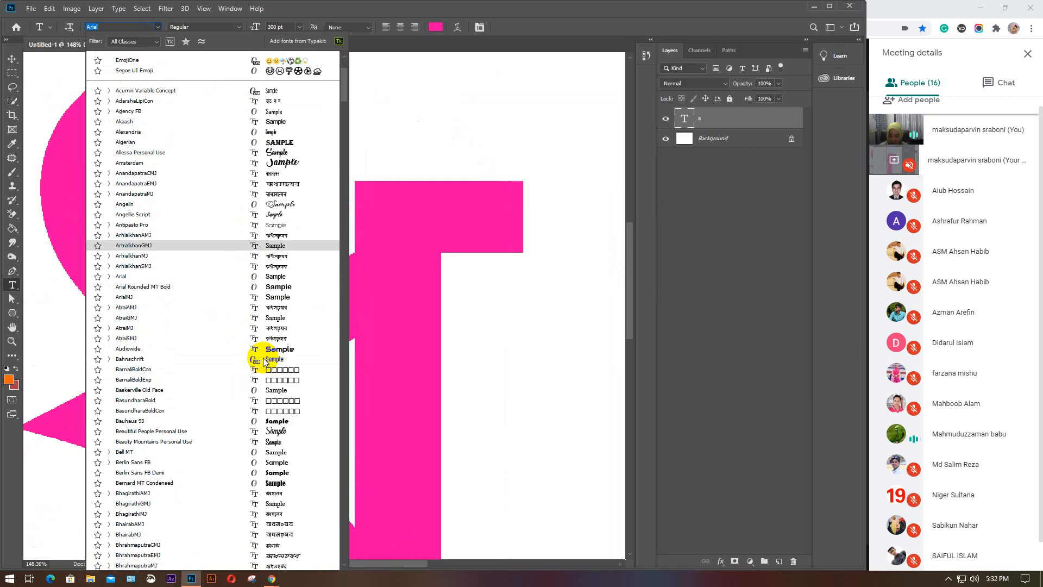
{"action": "scroll", "coordinate": [262, 360], "scroll_direction": "down", "scroll_amount": 6}
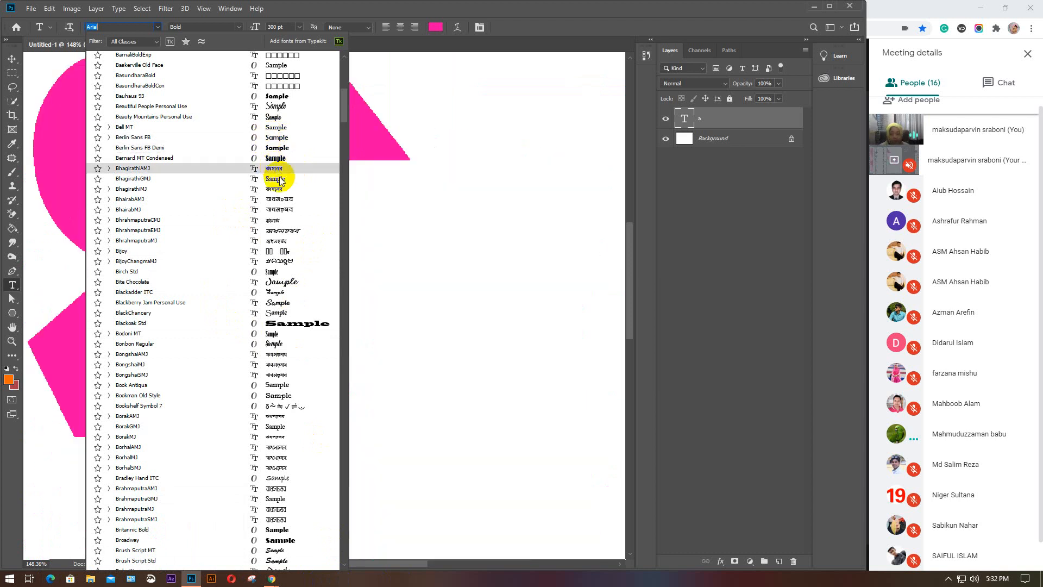
{"action": "scroll", "coordinate": [275, 150], "scroll_direction": "up", "scroll_amount": 3}
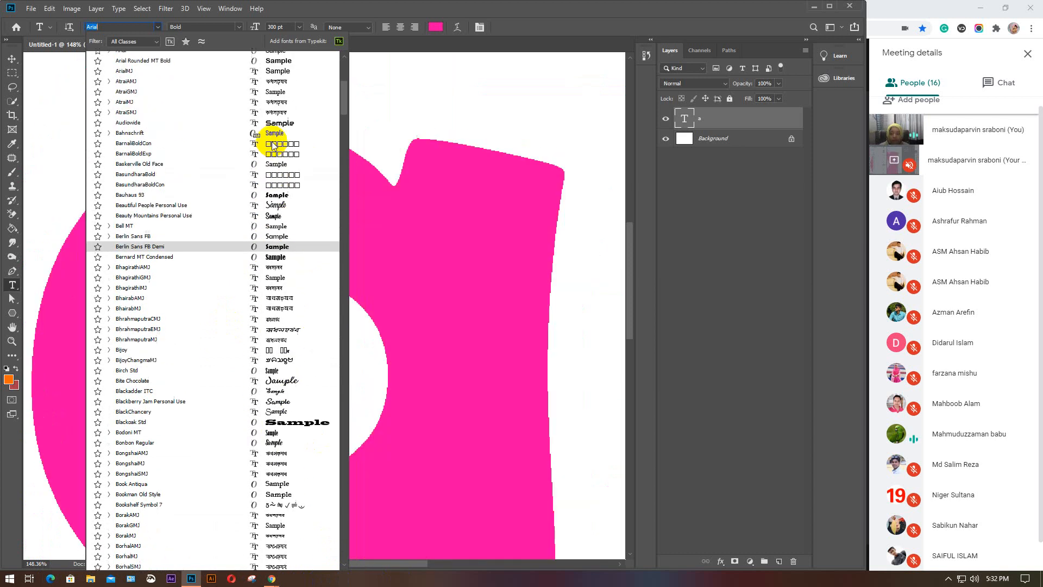
{"action": "scroll", "coordinate": [274, 146], "scroll_direction": "up", "scroll_amount": 4}
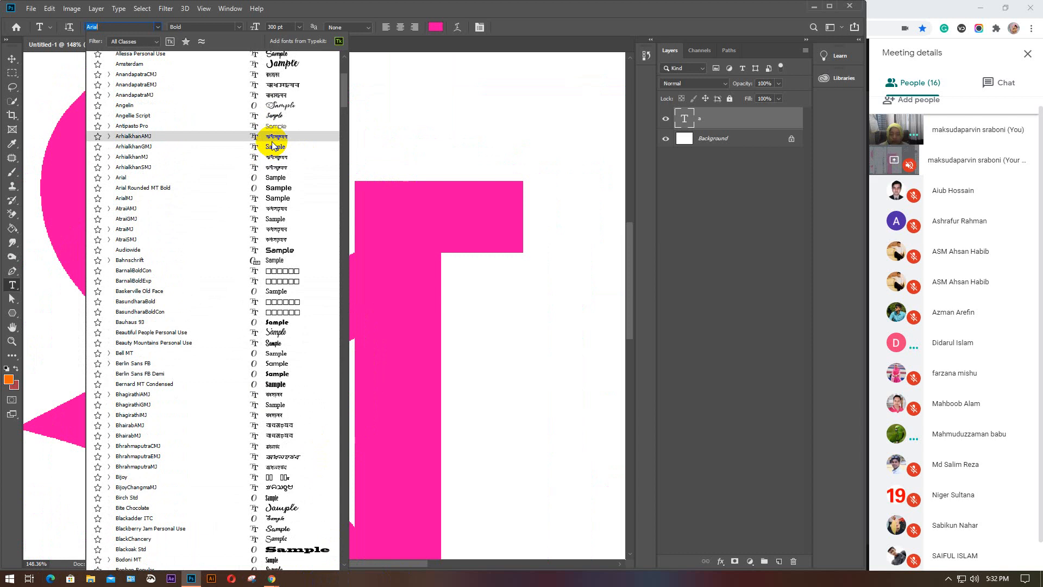
{"action": "scroll", "coordinate": [275, 146], "scroll_direction": "up", "scroll_amount": 6}
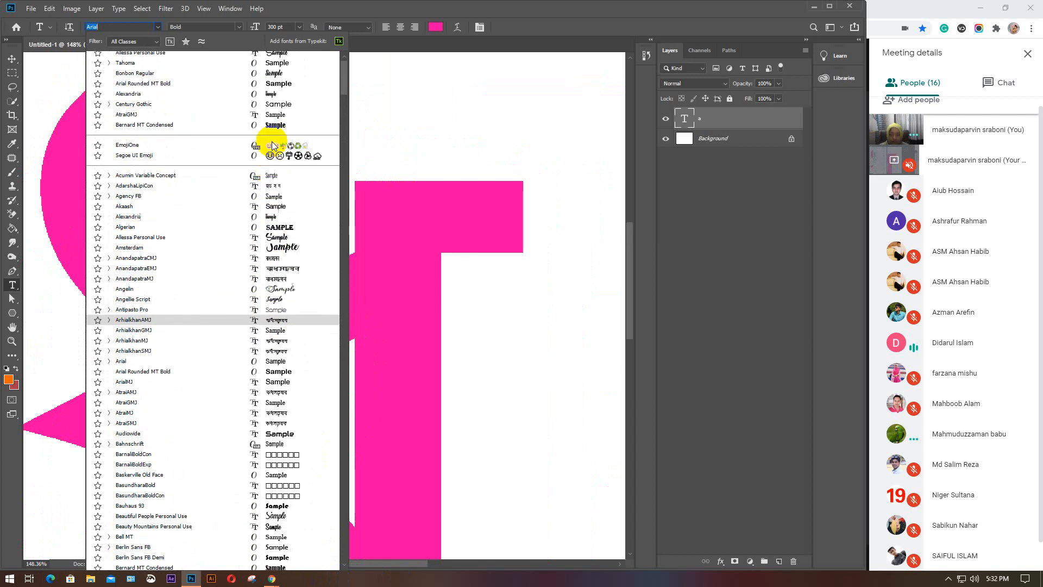
{"action": "scroll", "coordinate": [274, 146], "scroll_direction": "up", "scroll_amount": 1}
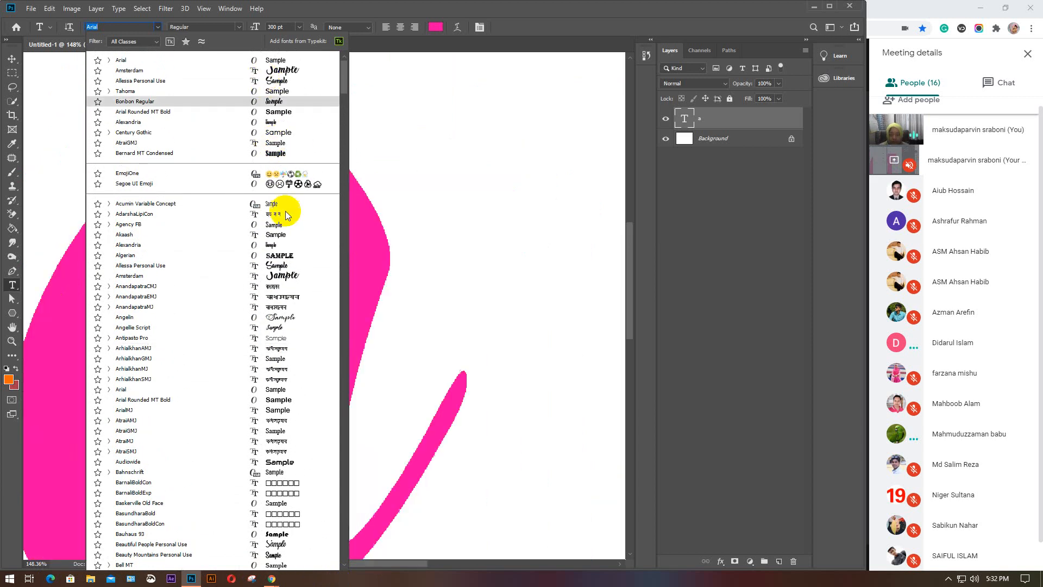
{"action": "left_click", "coordinate": [148, 27]}
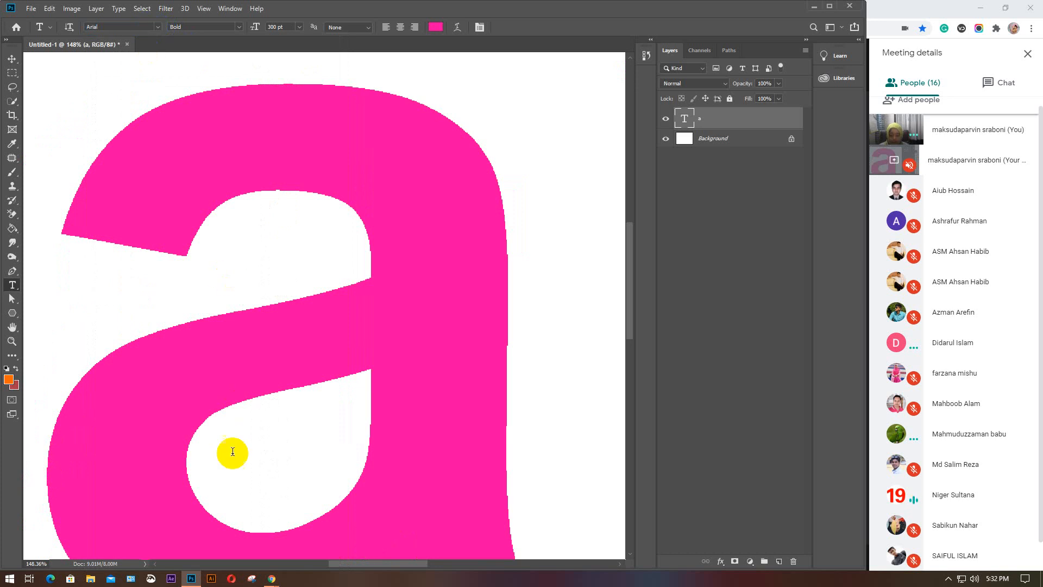
Step: Launch Avro Keyboard from a Windows search, look over its Unicode and ANSI output options, and exit it
{"action": "mouse_move", "coordinate": [191, 580]}
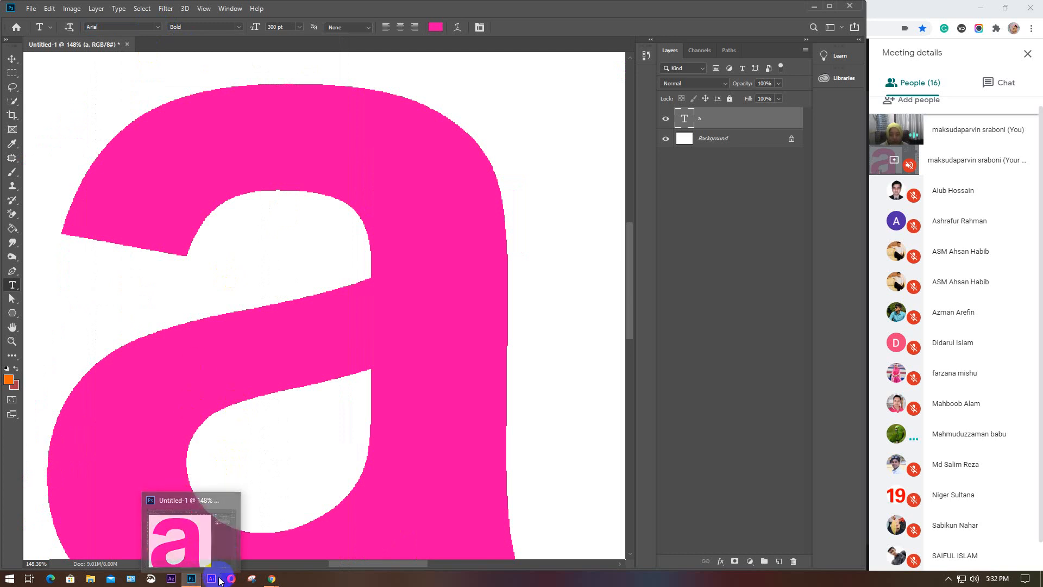
{"action": "left_click", "coordinate": [3, 583]}
{"action": "type", "text": "a"}
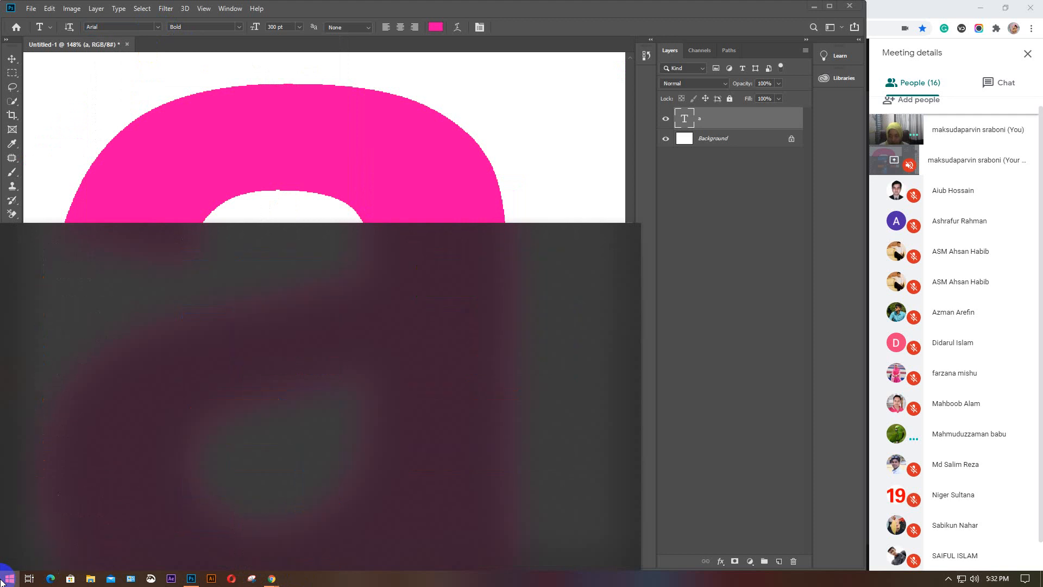
{"action": "type", "text": "v"}
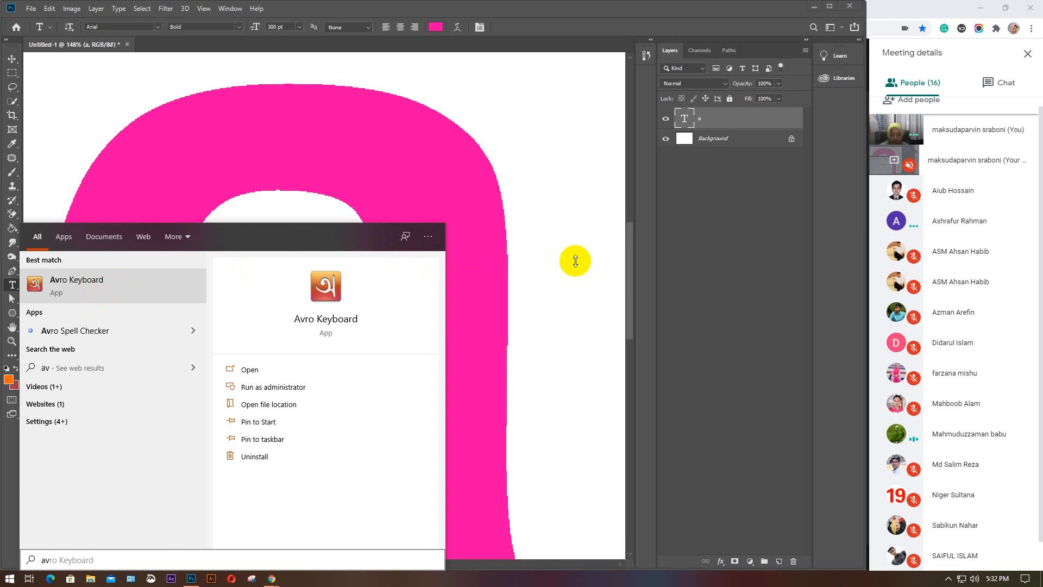
{"action": "left_click", "coordinate": [608, 280]}
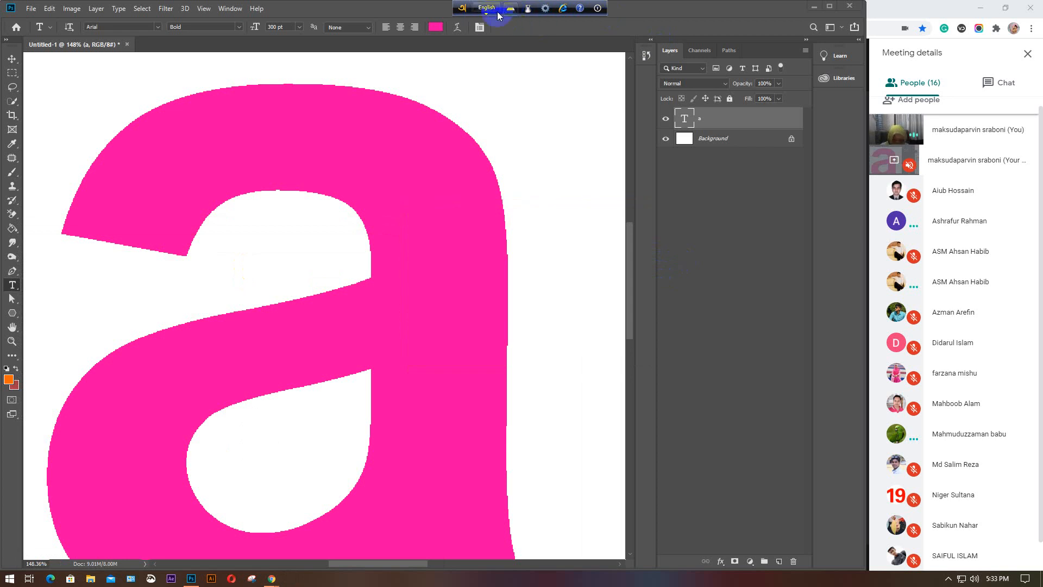
{"action": "left_click_drag", "start_coordinate": [461, 9], "coordinate": [766, 10]}
{"action": "left_click", "coordinate": [849, 9]}
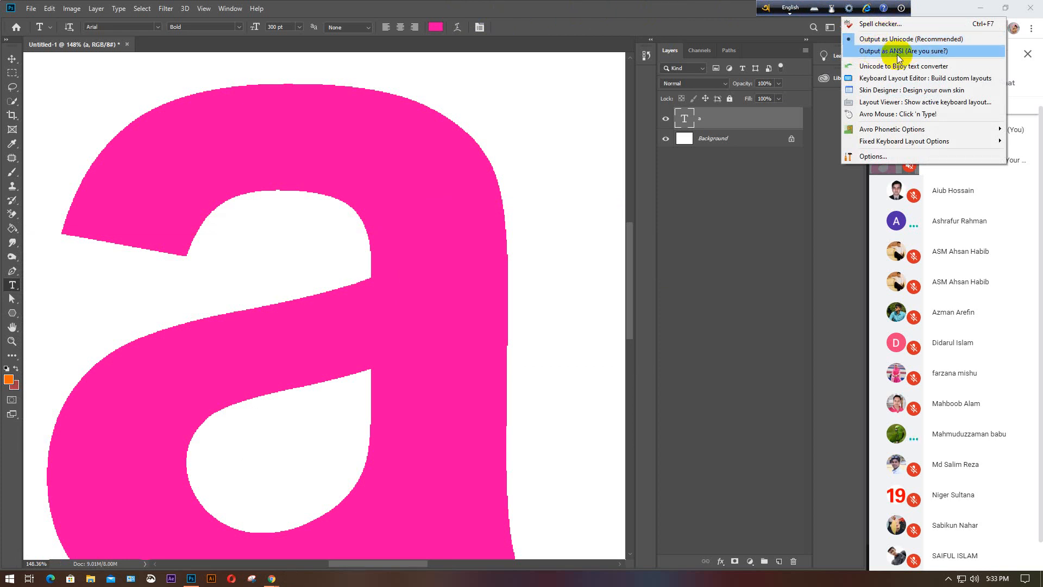
{"action": "left_click", "coordinate": [902, 8]}
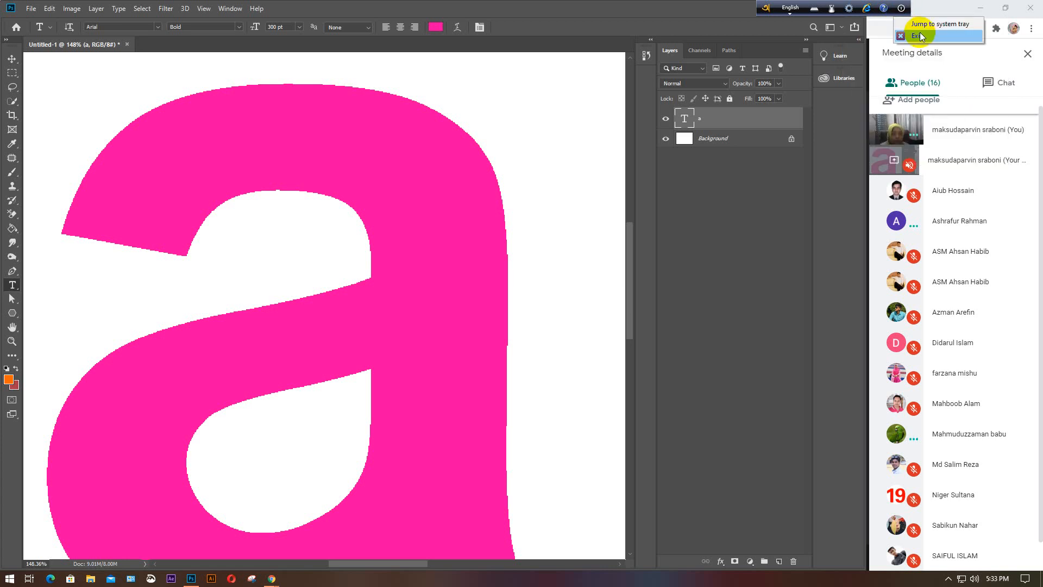
{"action": "left_click", "coordinate": [920, 34]}
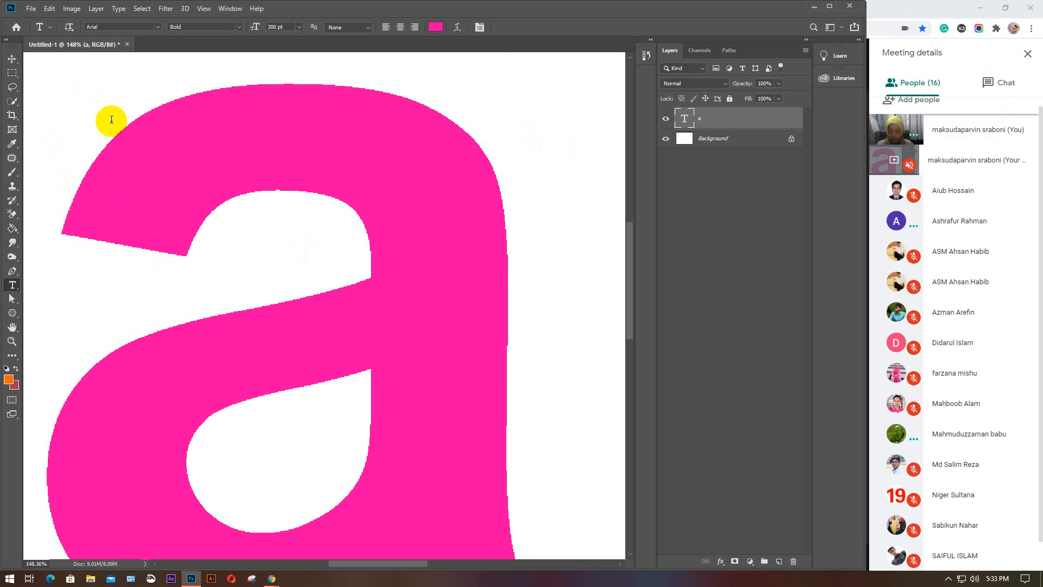
Step: Try Sharp anti-aliasing on the letter "a" to compare its edges, and return the setting to None
{"action": "key", "text": "v"}
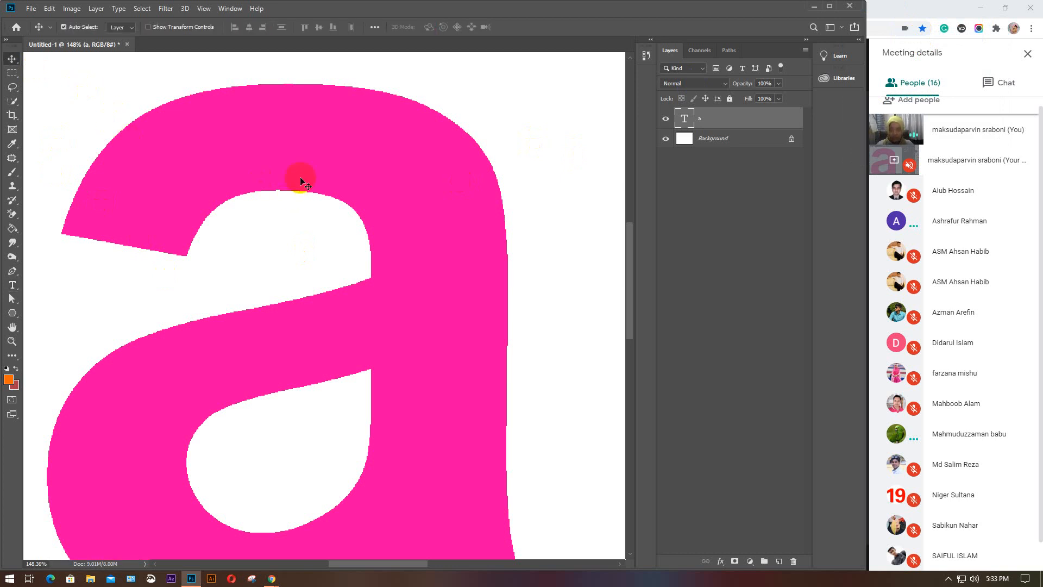
{"action": "left_click", "coordinate": [12, 287]}
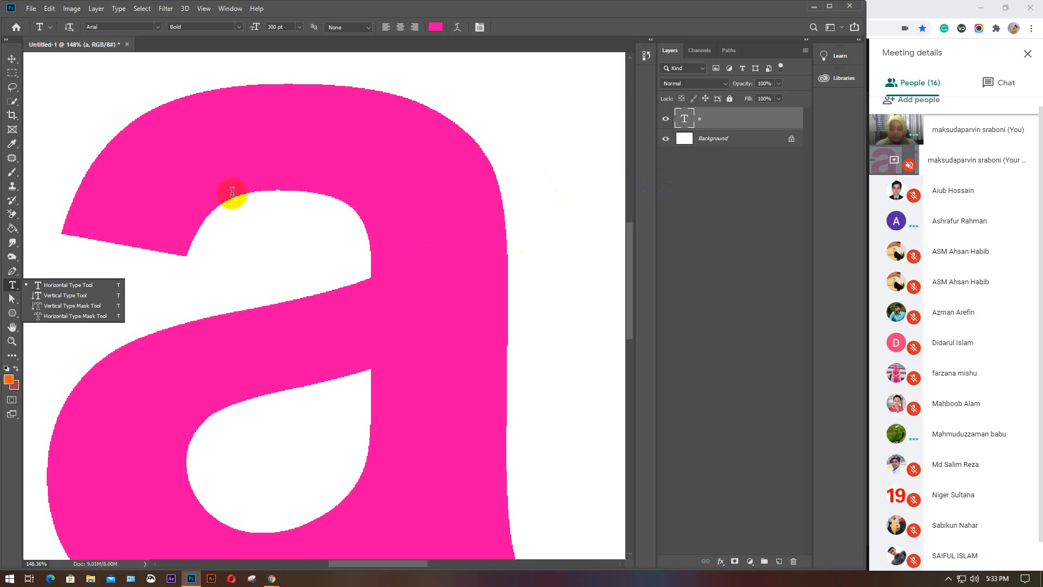
{"action": "left_click", "coordinate": [418, 245]}
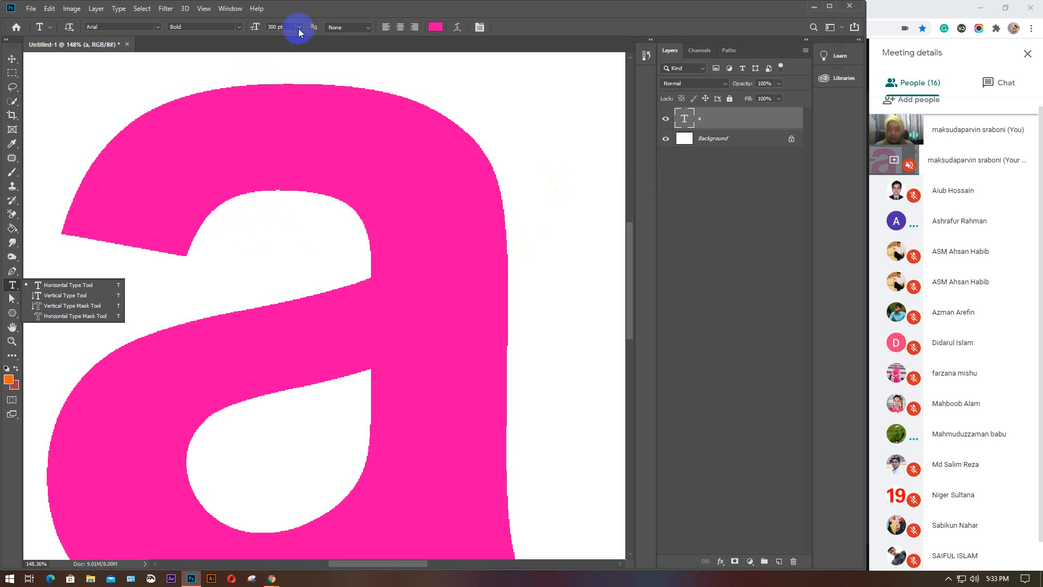
{"action": "left_click", "coordinate": [368, 27]}
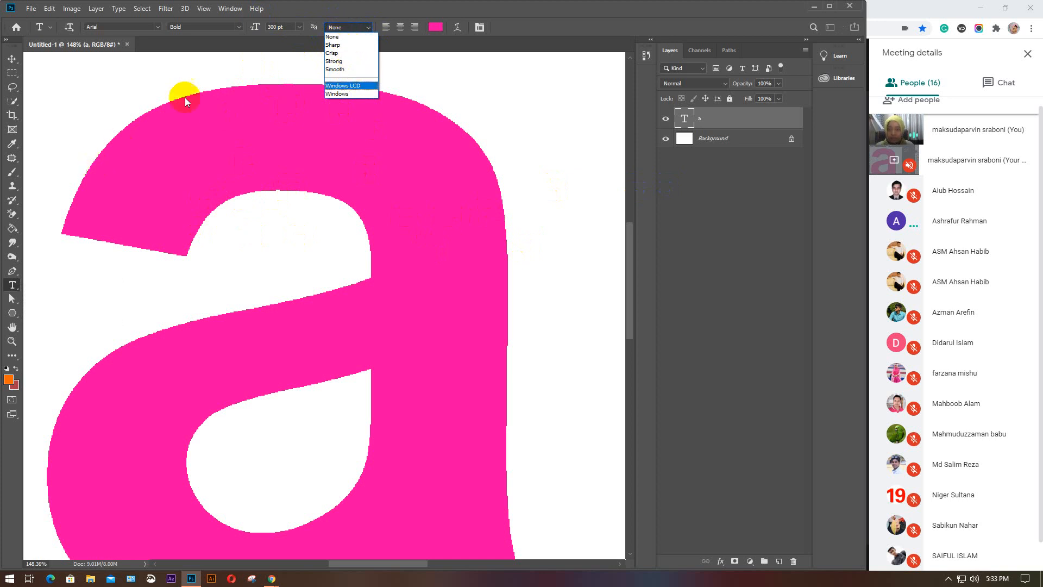
{"action": "left_click", "coordinate": [347, 45]}
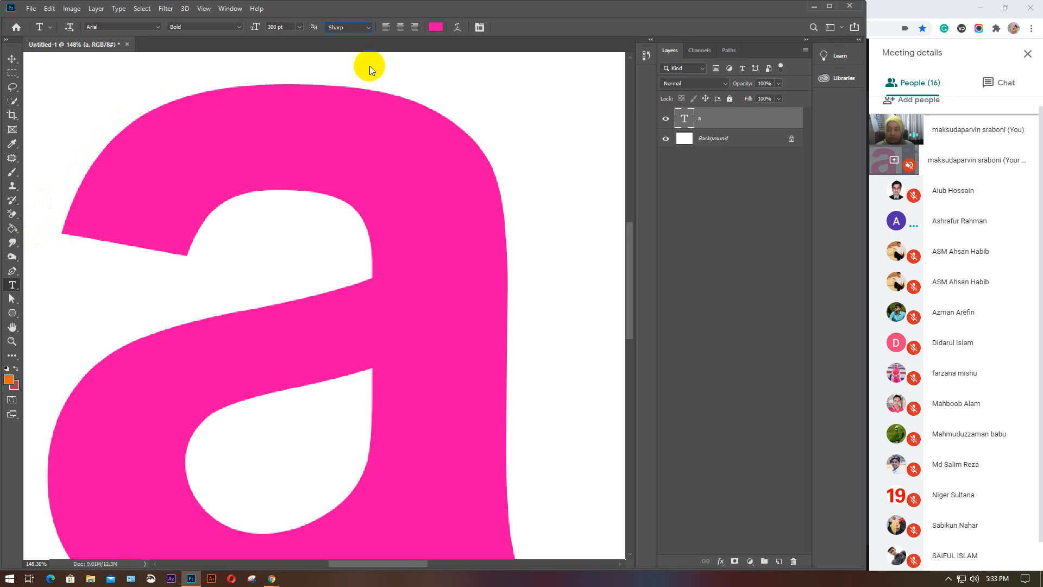
{"action": "left_click", "coordinate": [365, 30]}
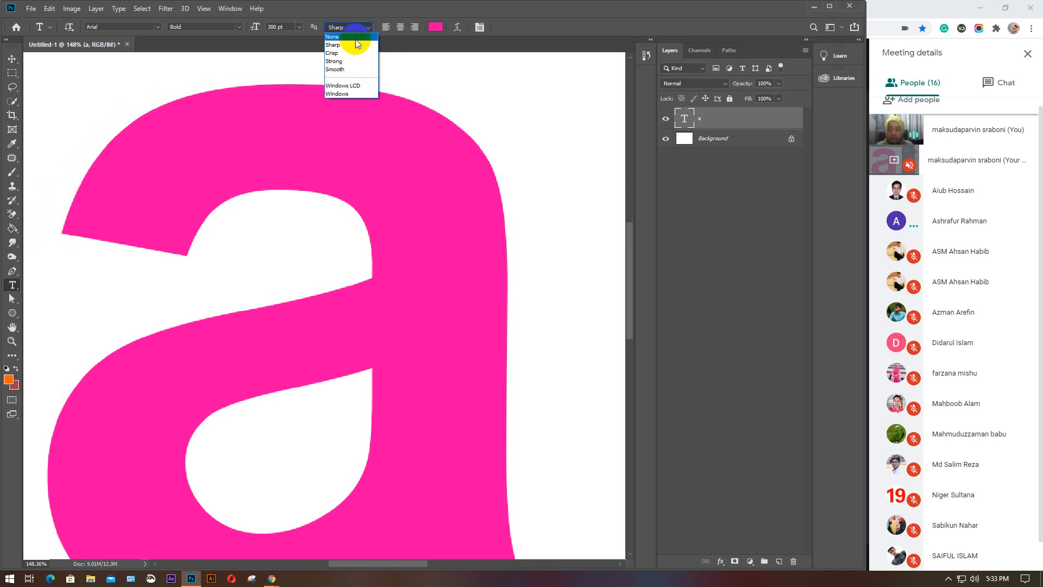
{"action": "left_click", "coordinate": [356, 43]}
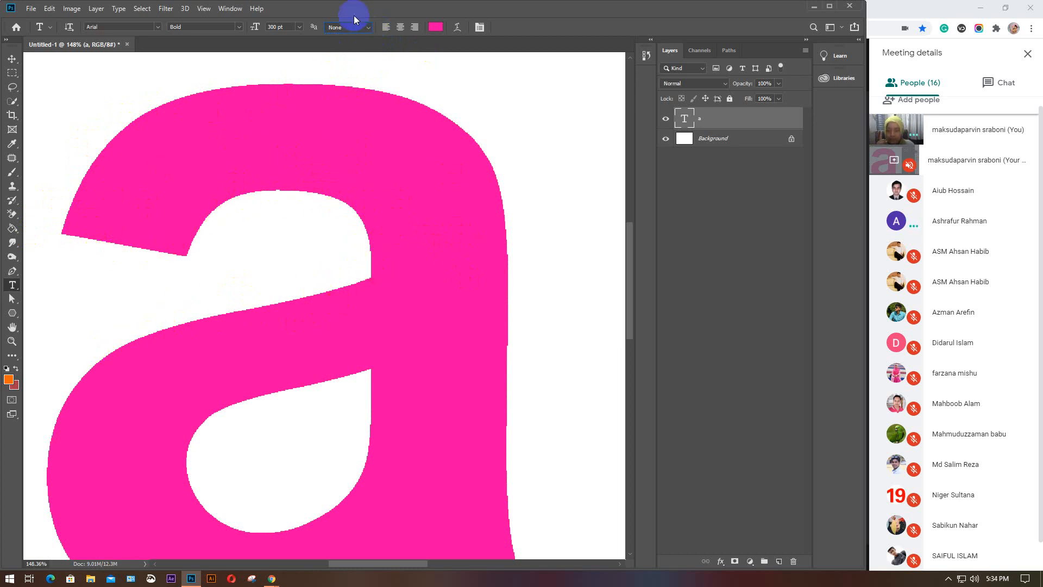
Step: Compare the Sharp, Crisp, Strong and Smooth anti-aliasing options on the letter "a" and set it back to Sharp
{"action": "left_click", "coordinate": [372, 27]}
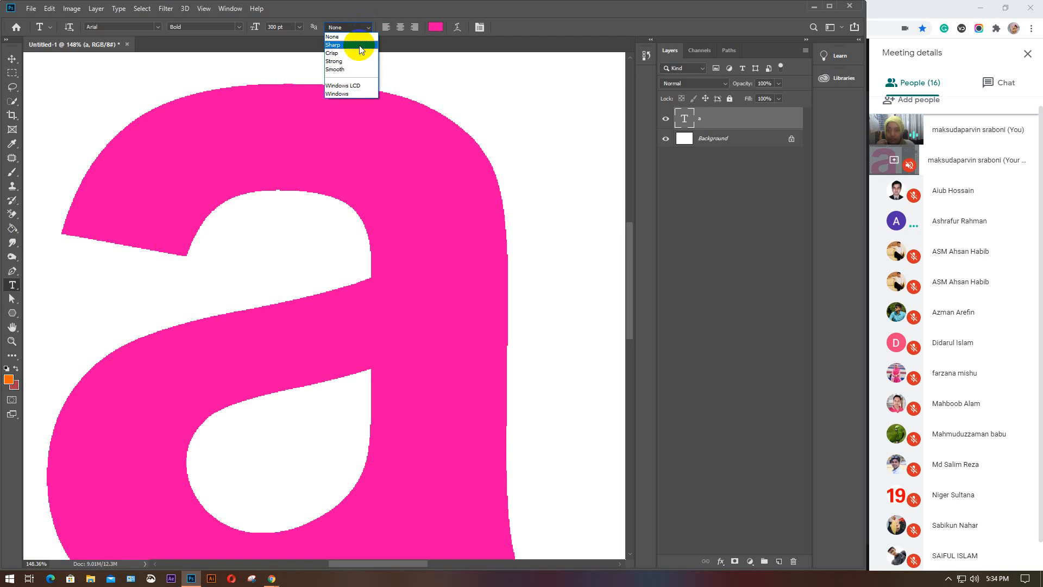
{"action": "left_click", "coordinate": [356, 46]}
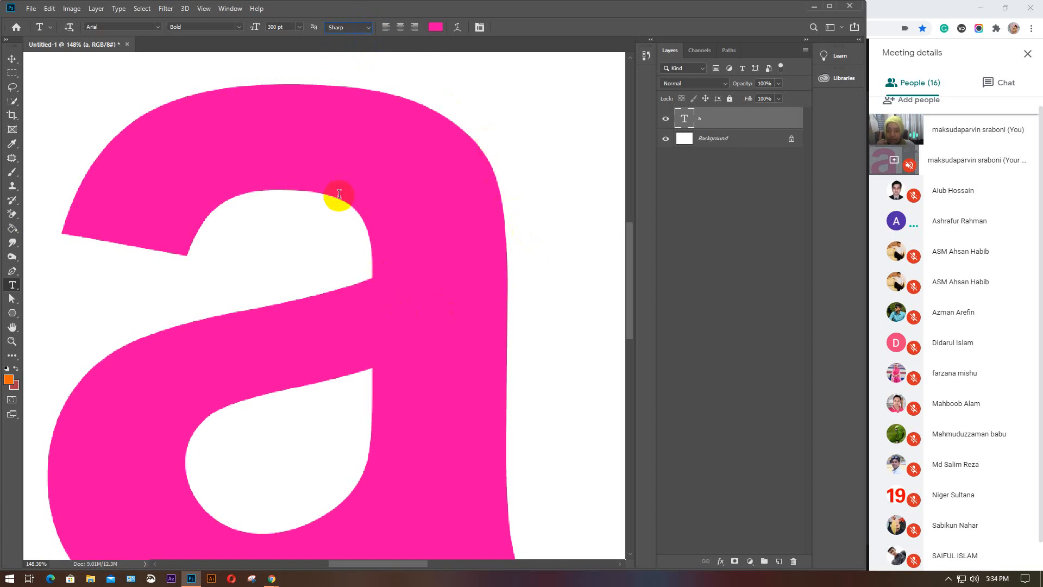
{"action": "left_click", "coordinate": [368, 29]}
{"action": "left_click", "coordinate": [354, 53]}
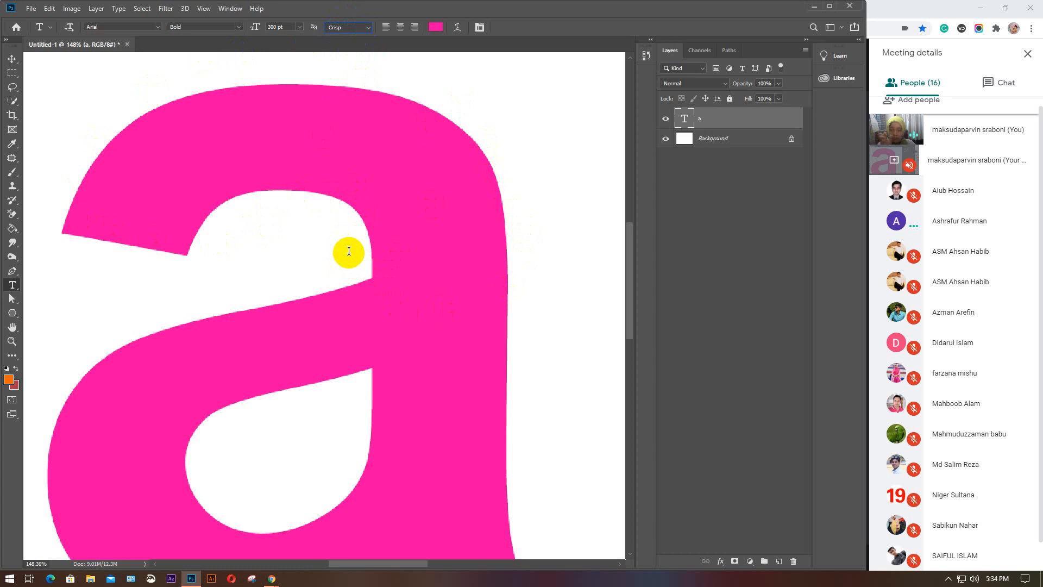
{"action": "left_click", "coordinate": [364, 170]}
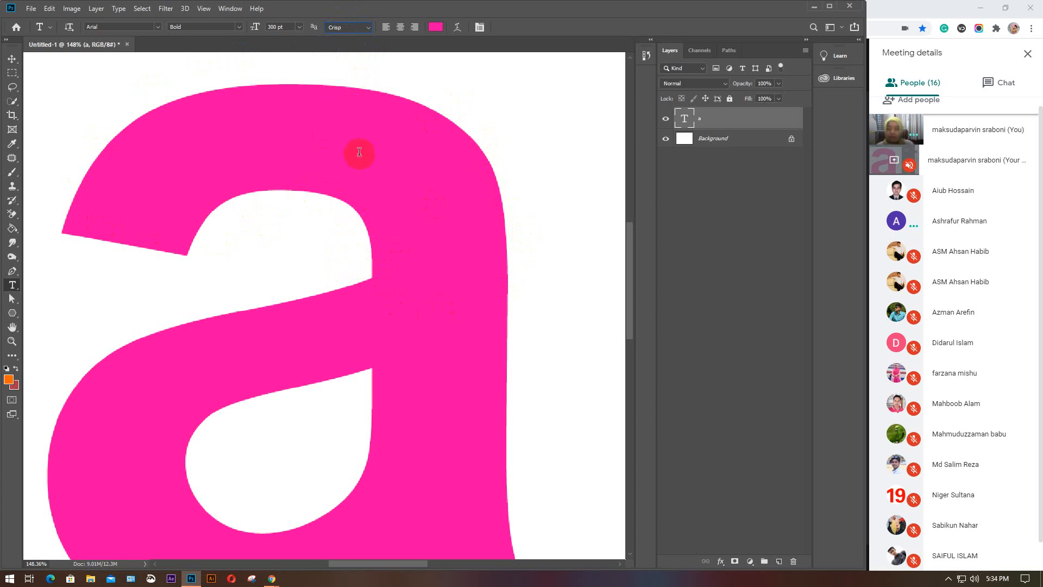
{"action": "left_click", "coordinate": [362, 27]}
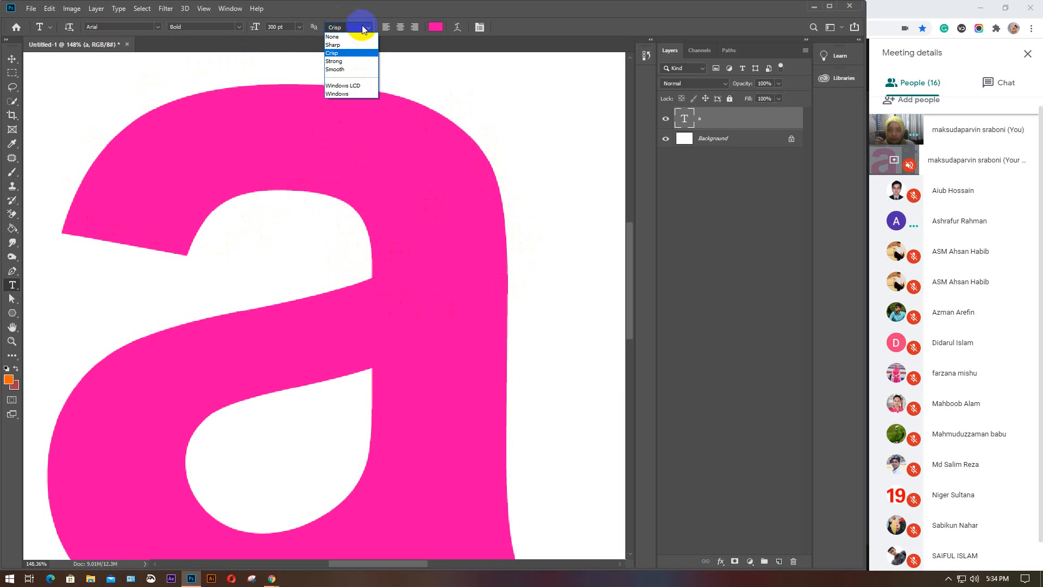
{"action": "left_click", "coordinate": [352, 63]}
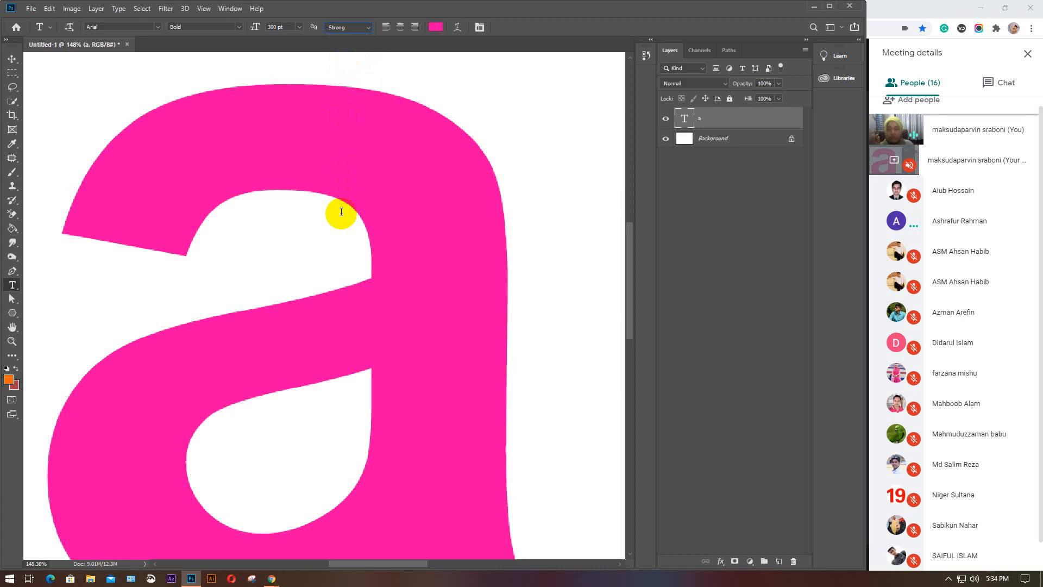
{"action": "left_click", "coordinate": [363, 27]}
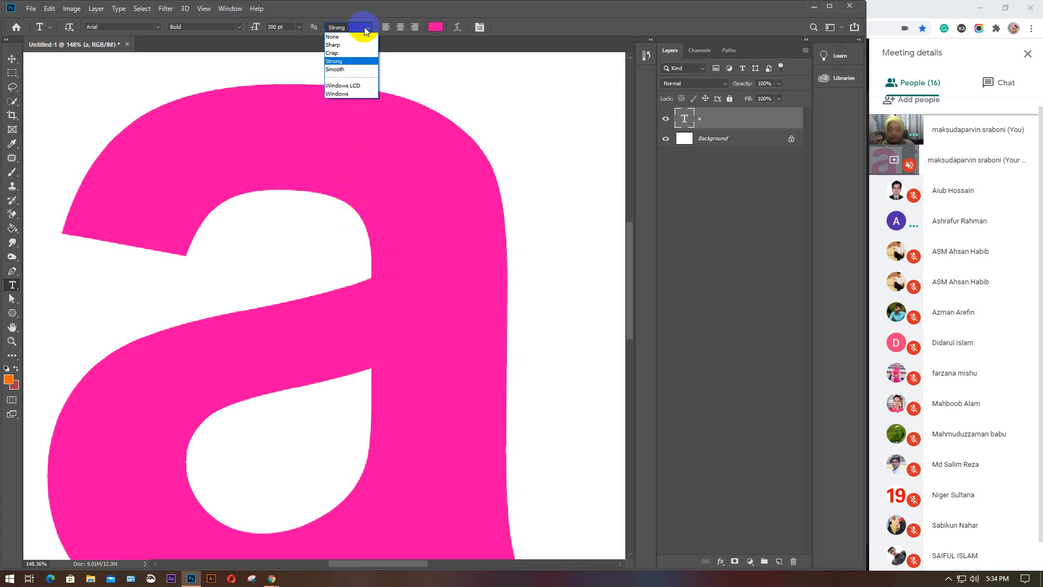
{"action": "left_click", "coordinate": [354, 70]}
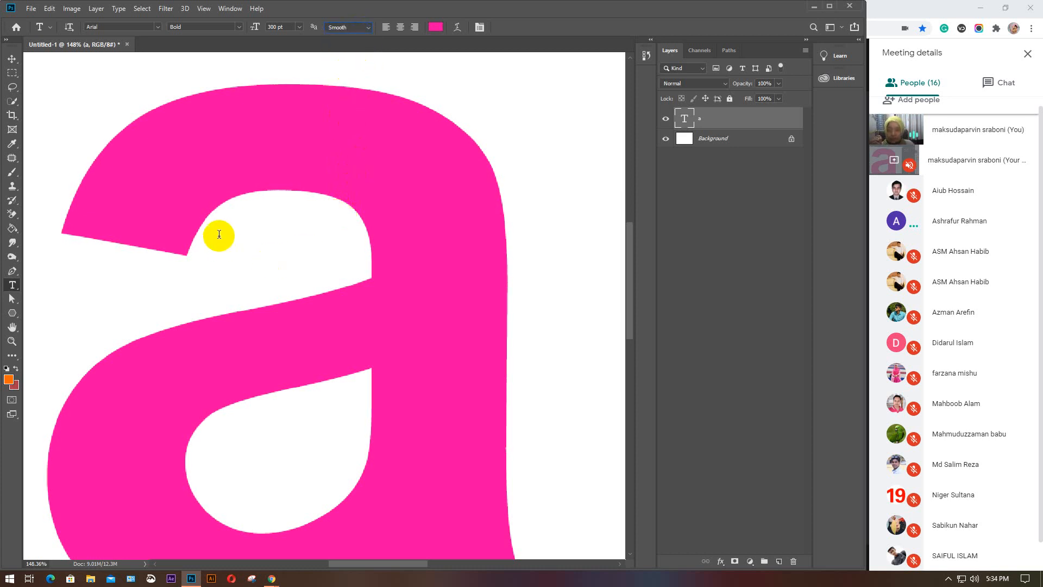
{"action": "left_click", "coordinate": [366, 28]}
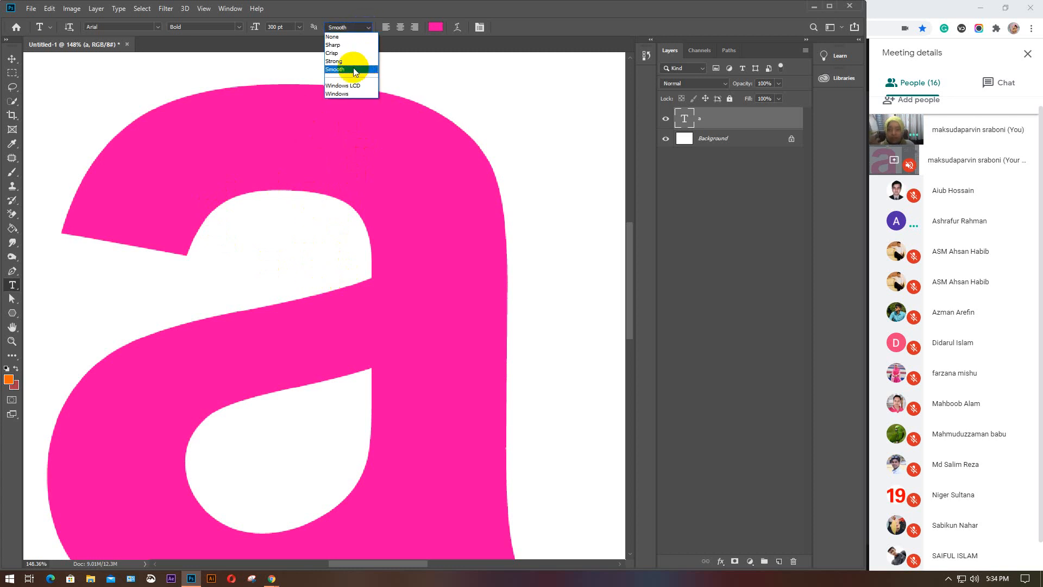
{"action": "left_click", "coordinate": [343, 45]}
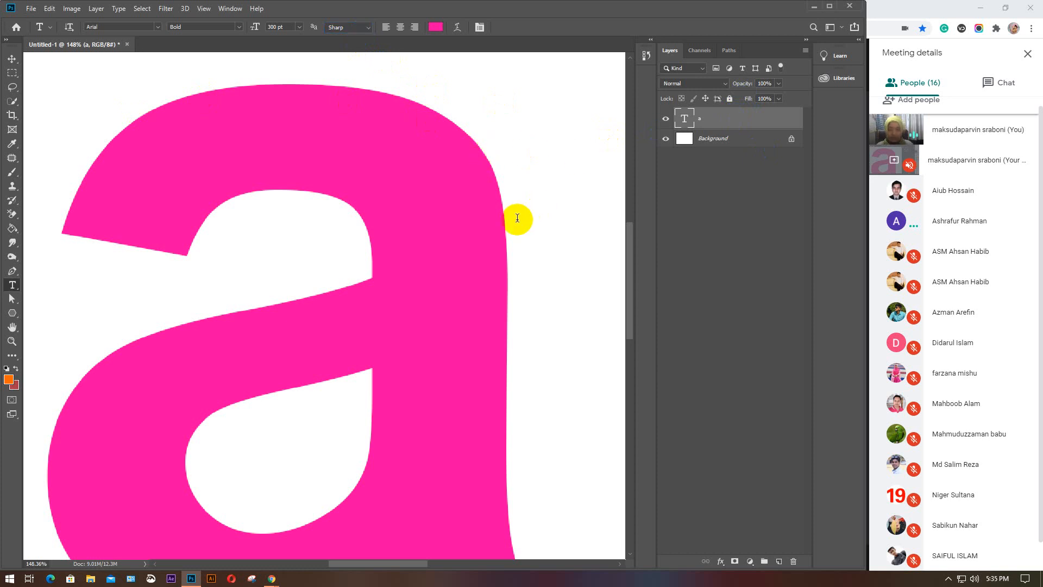
Step: Set the font size of the letter "a" to 15 pt
{"action": "scroll", "coordinate": [517, 218], "scroll_direction": "down", "scroll_amount": 5}
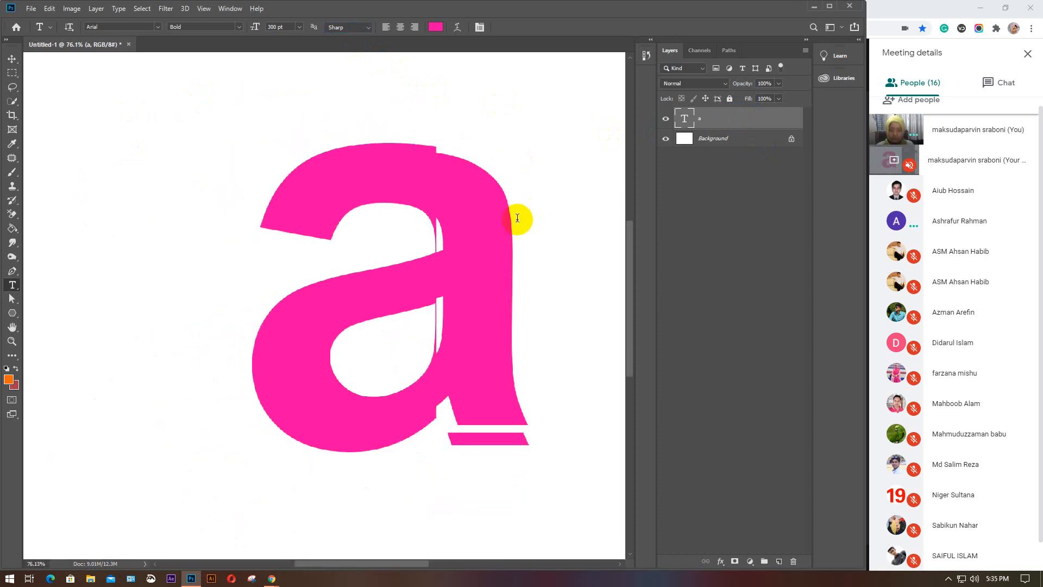
{"action": "scroll", "coordinate": [517, 218], "scroll_direction": "down", "scroll_amount": 2}
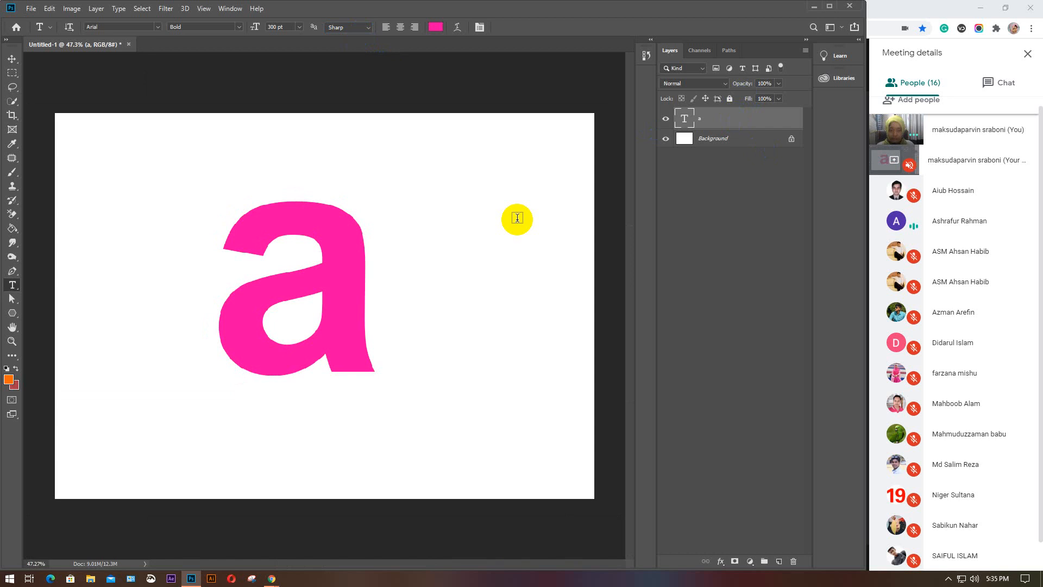
{"action": "double_click", "coordinate": [267, 268]}
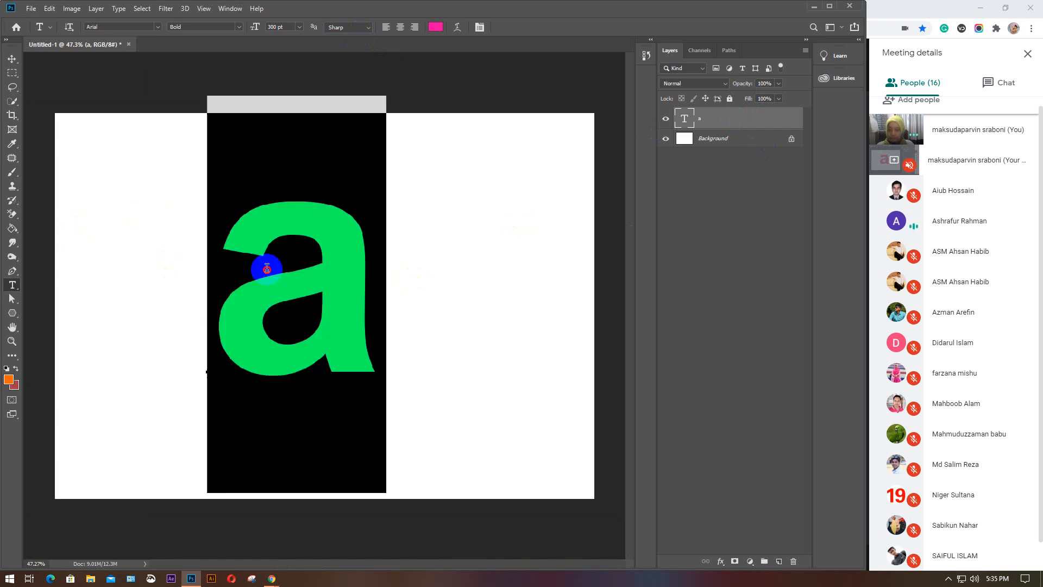
{"action": "left_click", "coordinate": [274, 28]}
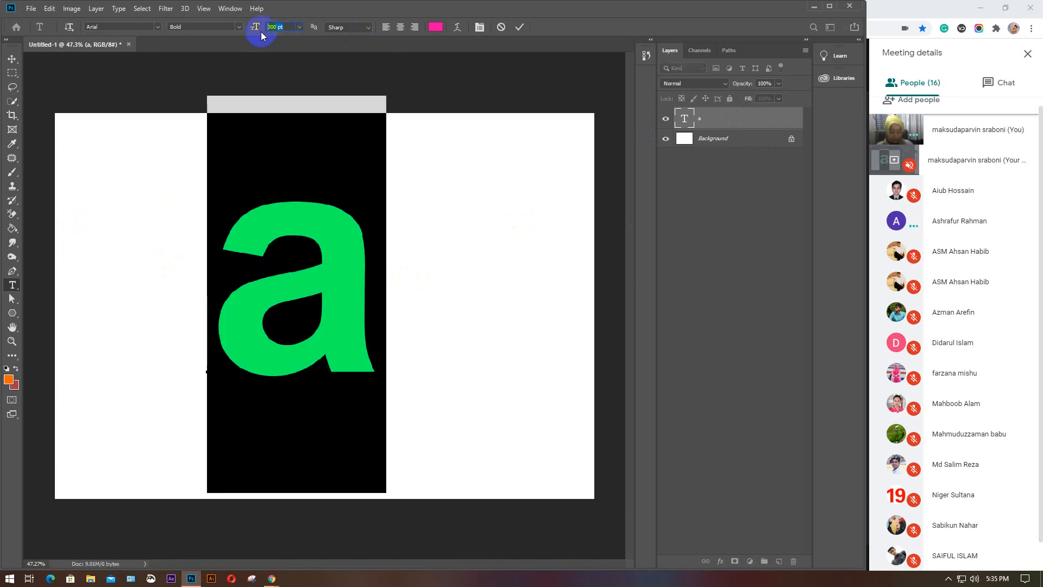
{"action": "type", "text": "15"}
{"action": "key", "text": "Return"}
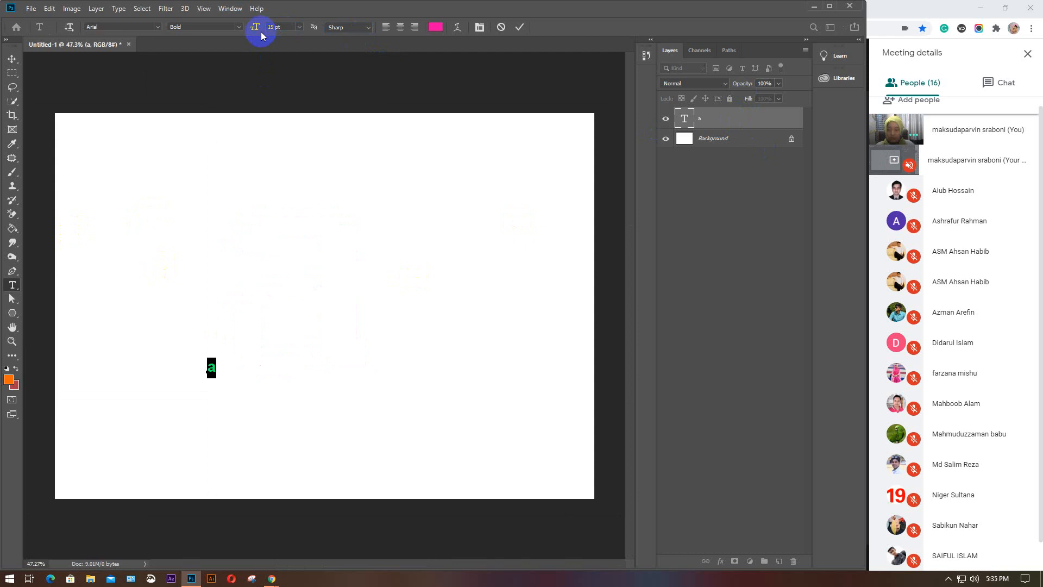
Step: Commit the text edit and delete the "a" text layer
{"action": "left_click", "coordinate": [12, 59]}
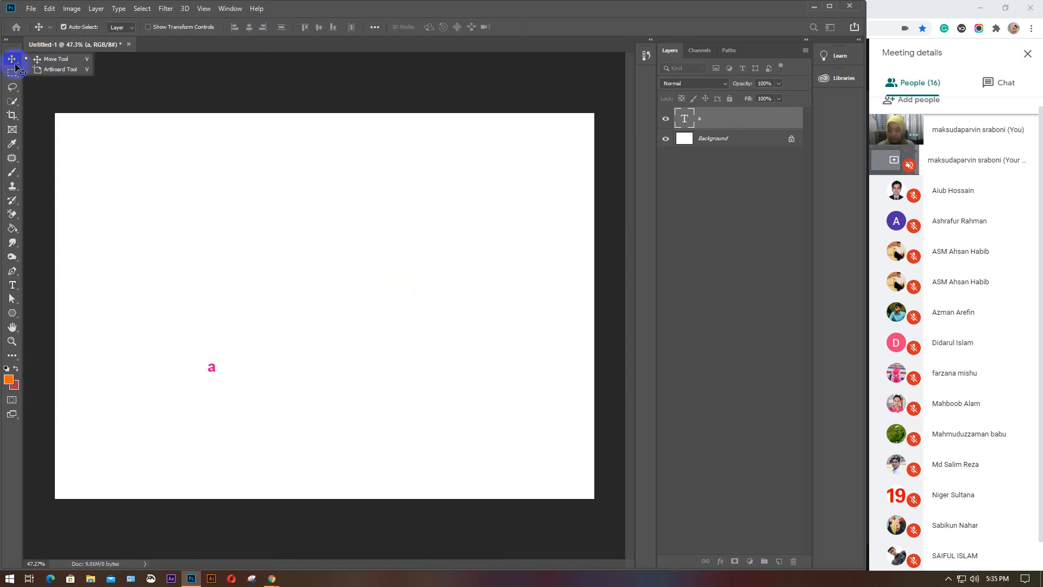
{"action": "left_click", "coordinate": [717, 125]}
{"action": "key", "text": "Delete"}
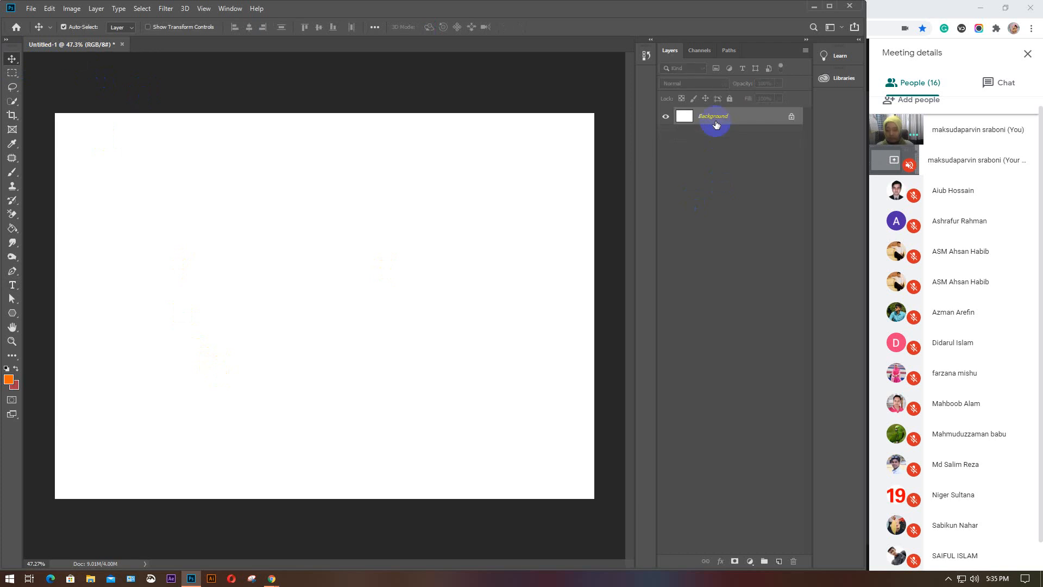
Step: Start a new horizontal text line in the upper-left part of the canvas with the Horizontal Type tool
{"action": "left_click", "coordinate": [12, 285]}
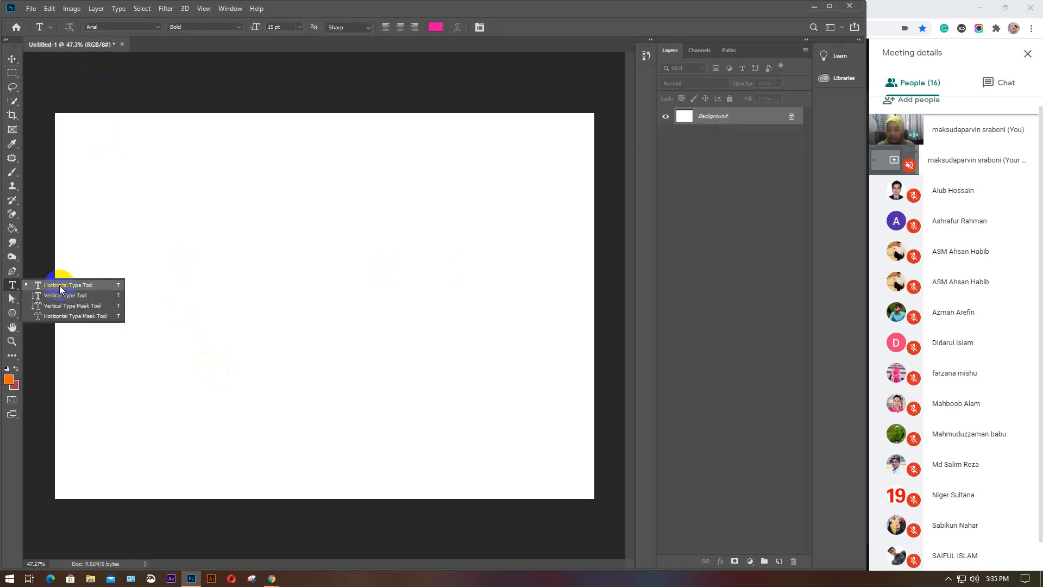
{"action": "left_click", "coordinate": [60, 285]}
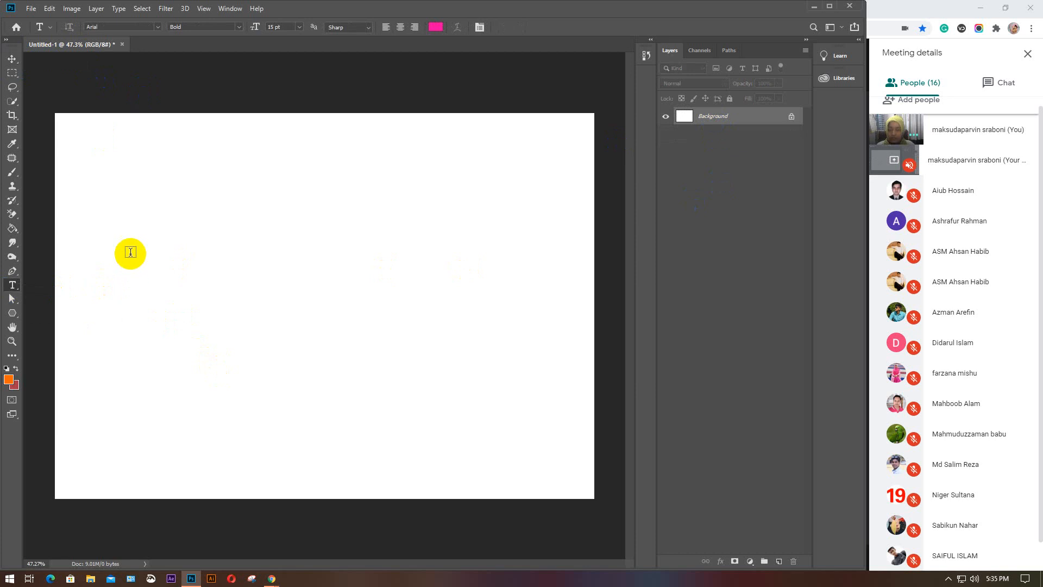
{"action": "left_click", "coordinate": [120, 239]}
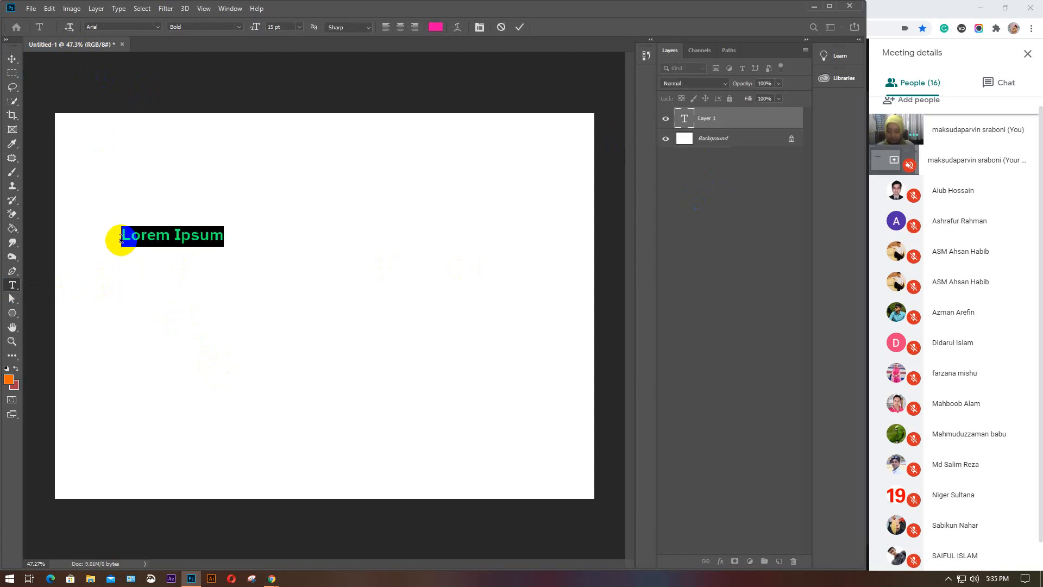
Step: Switch to Chrome, search for "lorem ipsum", and copy the "What is Lorem Ipsum?" paragraph from lipsum.com
{"action": "mouse_move", "coordinate": [272, 579]}
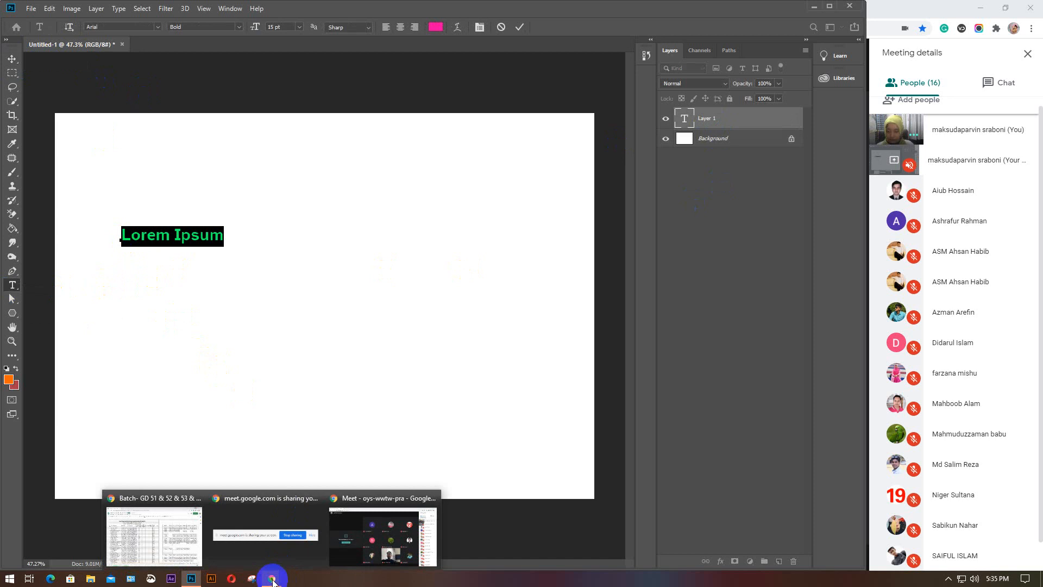
{"action": "left_click", "coordinate": [140, 527]}
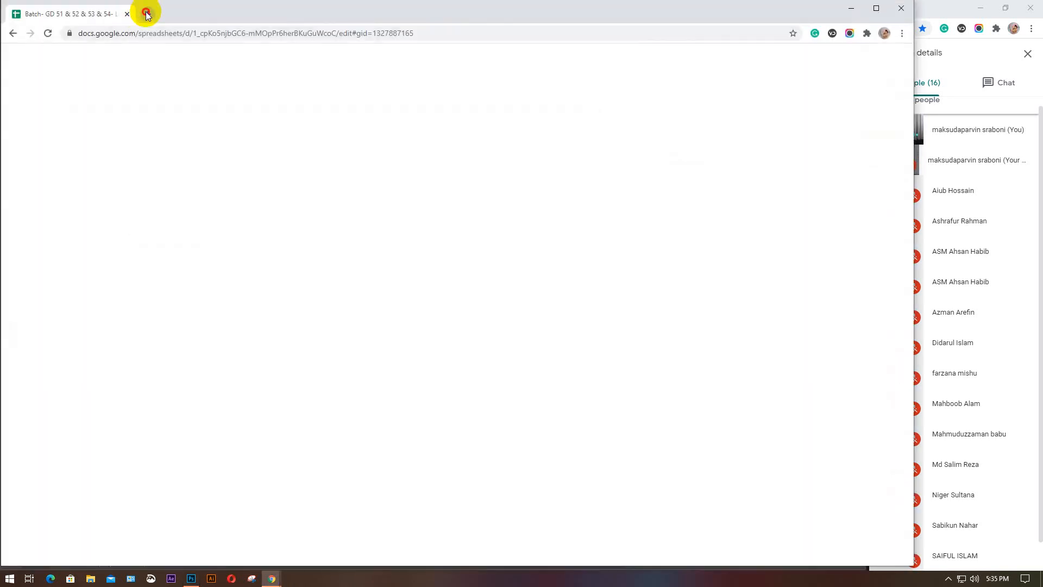
{"action": "left_click", "coordinate": [147, 14]}
{"action": "type", "text": "lorem ipsum"}
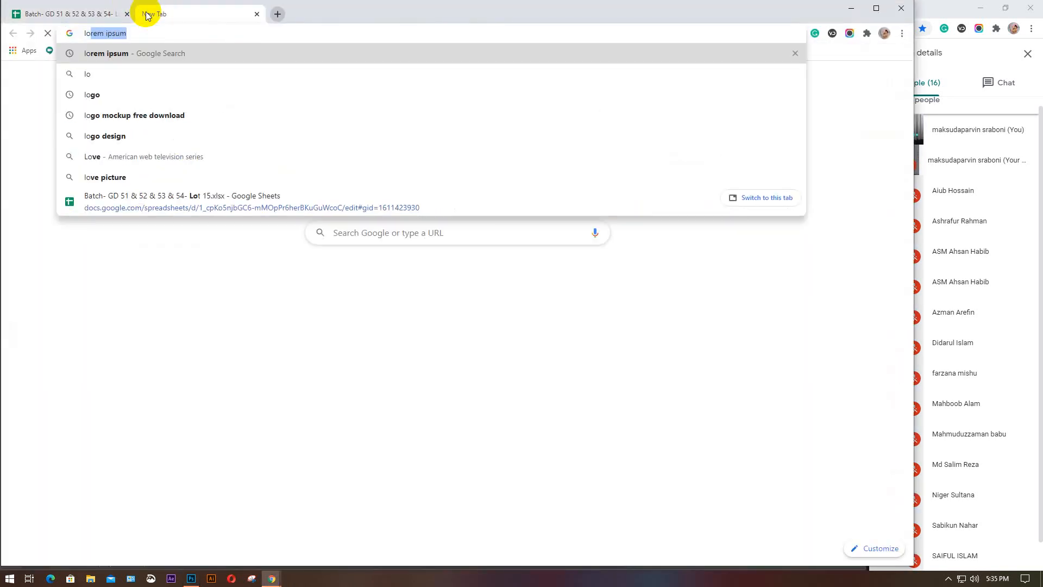
{"action": "key", "text": "Return"}
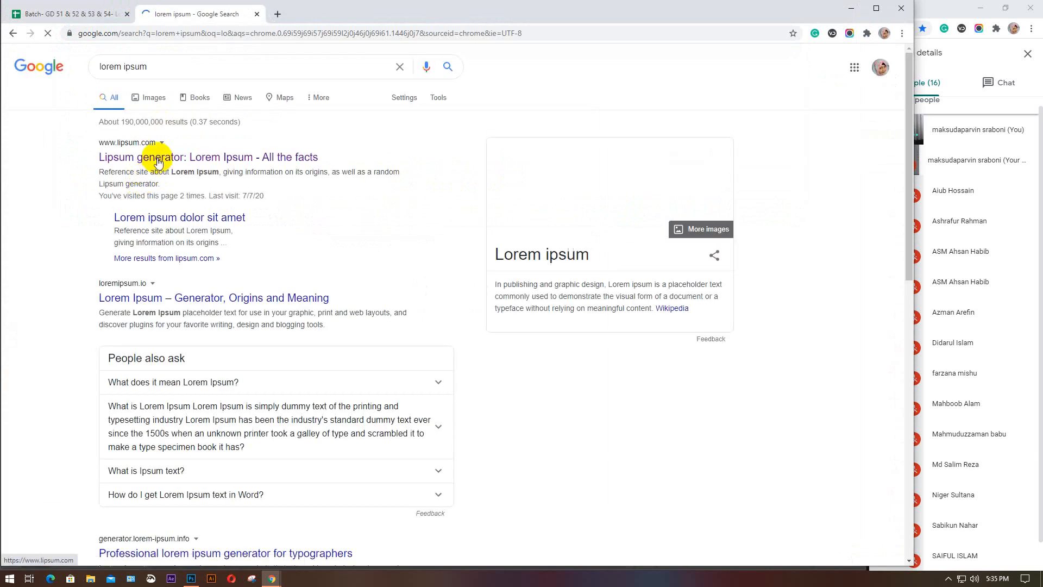
{"action": "left_click", "coordinate": [158, 162]}
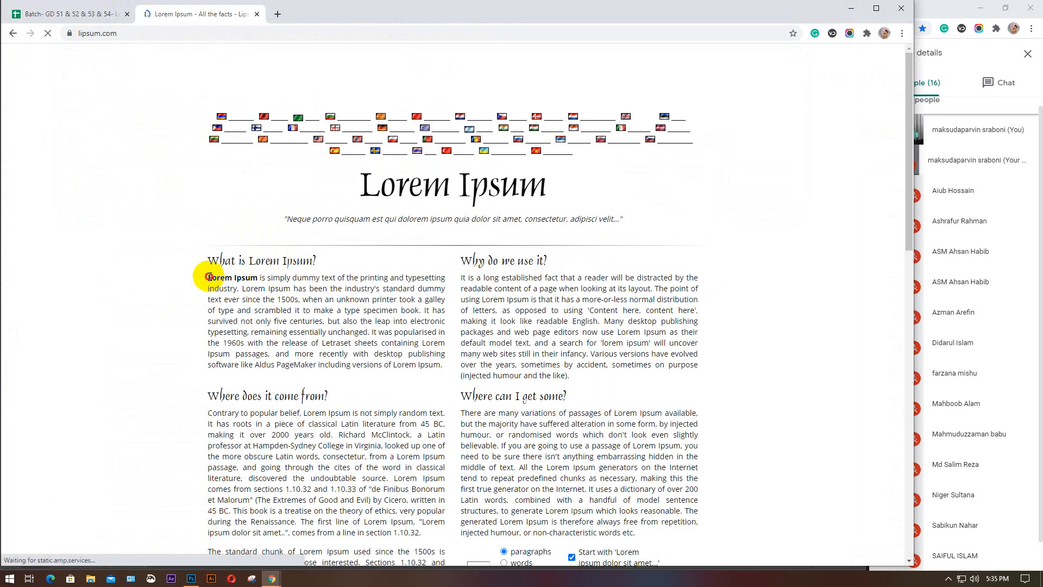
{"action": "triple_click", "coordinate": [326, 347]}
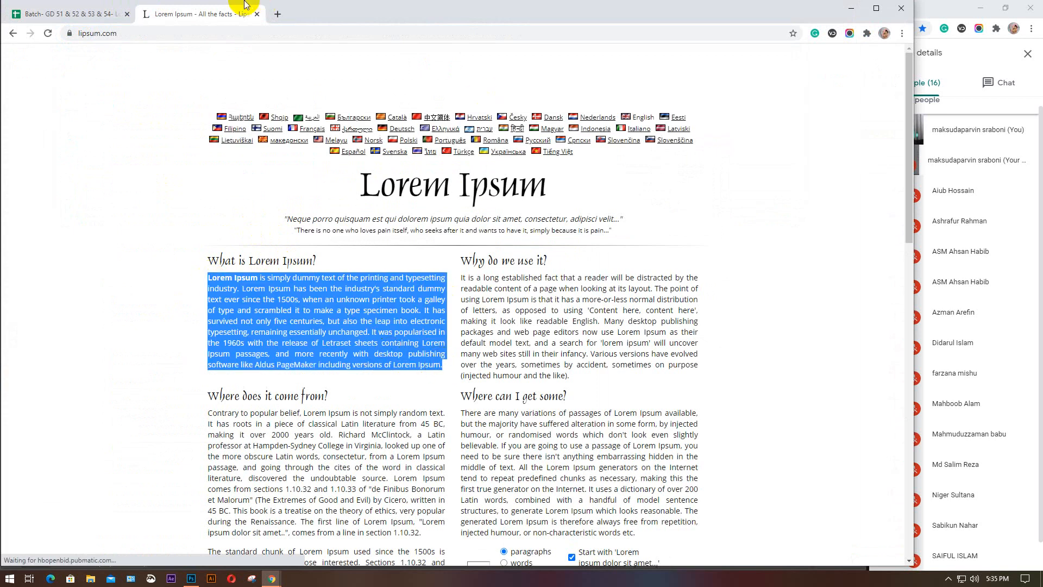
Step: Close the lipsum.com page, return to Photoshop and paste the copied paragraph into the new text line
{"action": "left_click", "coordinate": [256, 14]}
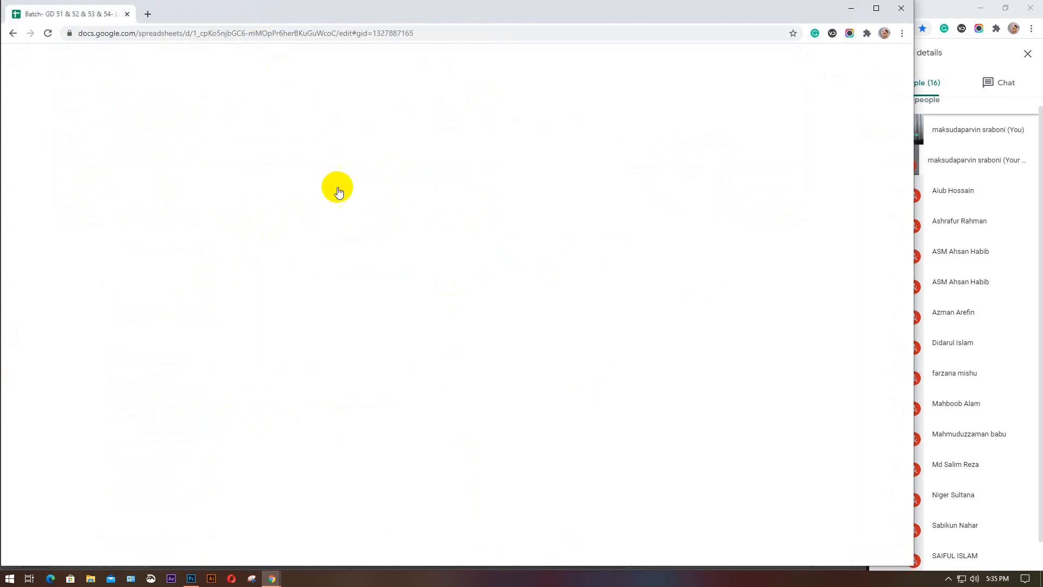
{"action": "left_click", "coordinate": [853, 12]}
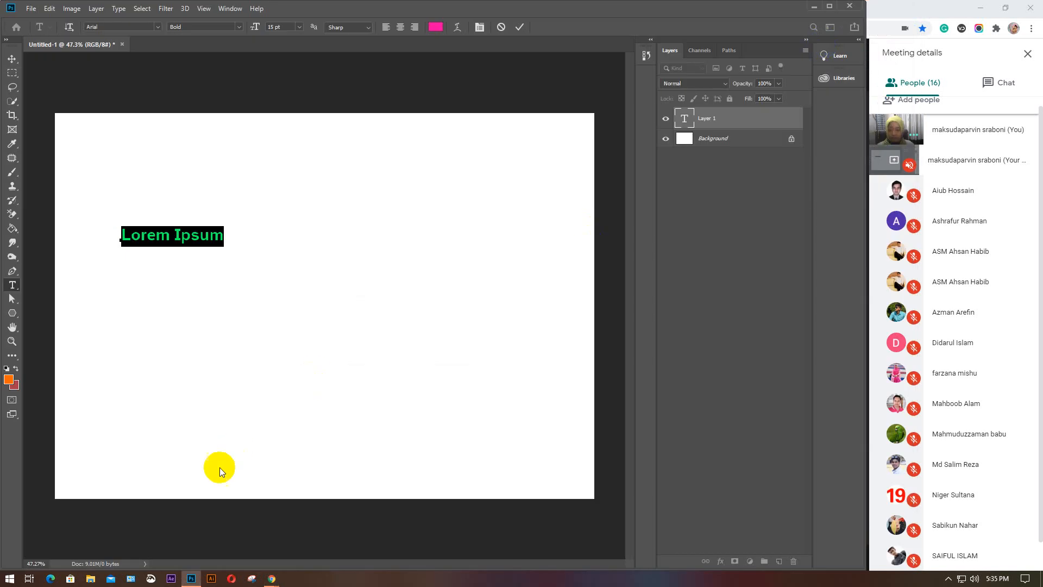
{"action": "left_click", "coordinate": [218, 235]}
{"action": "key", "text": "ctrl+v"}
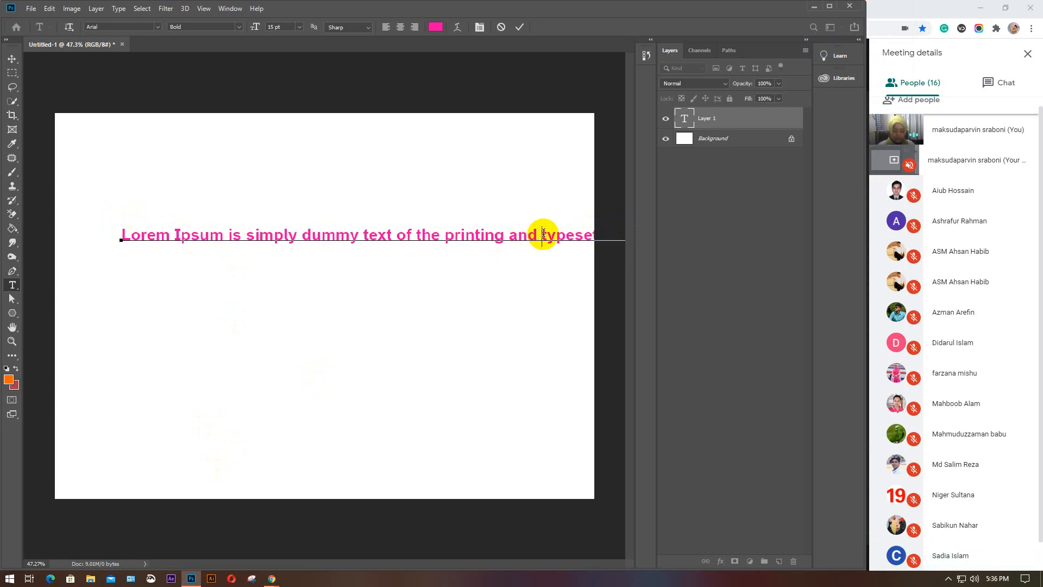
Step: Break the pasted text into lines after "printing and", "industry's", "unknown", "make a" and "centuries,"
{"action": "left_click", "coordinate": [541, 235]}
{"action": "key", "text": "Return"}
{"action": "left_click", "coordinate": [567, 255]}
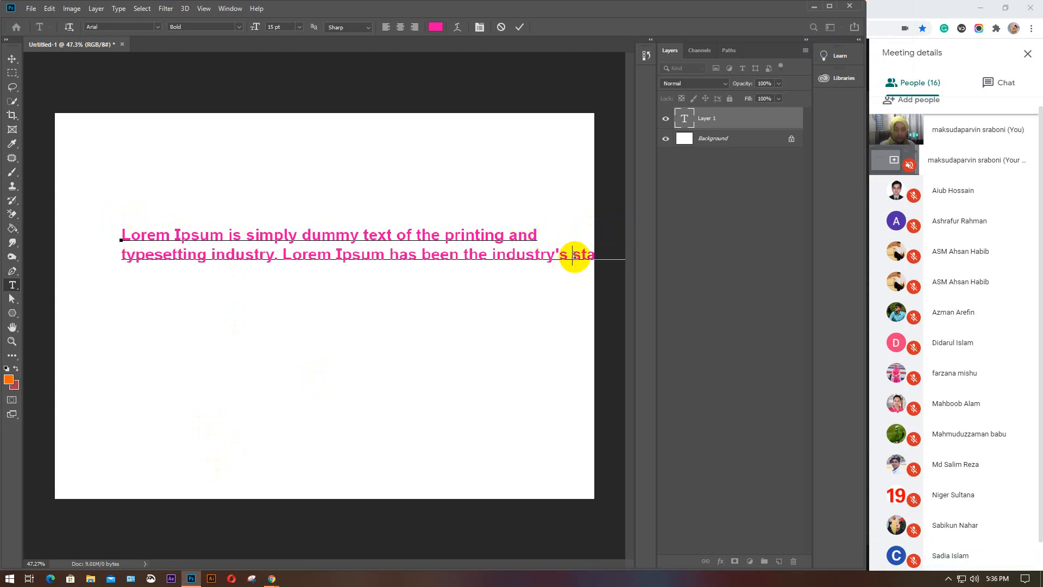
{"action": "key", "text": "Return"}
{"action": "left_click", "coordinate": [588, 278]}
{"action": "key", "text": "Return"}
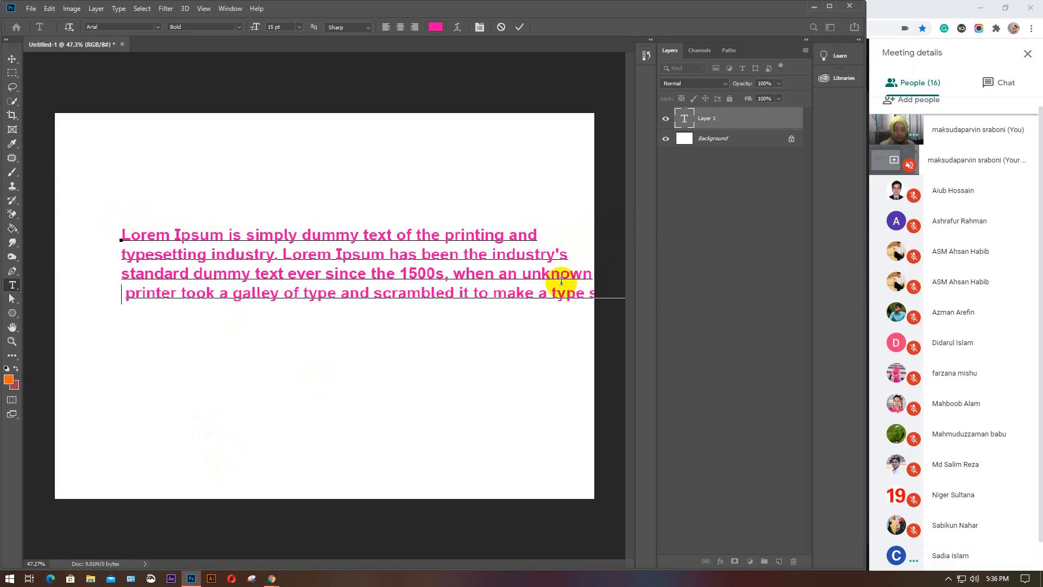
{"action": "left_click", "coordinate": [551, 294]}
{"action": "key", "text": "Return"}
{"action": "left_click", "coordinate": [577, 311]}
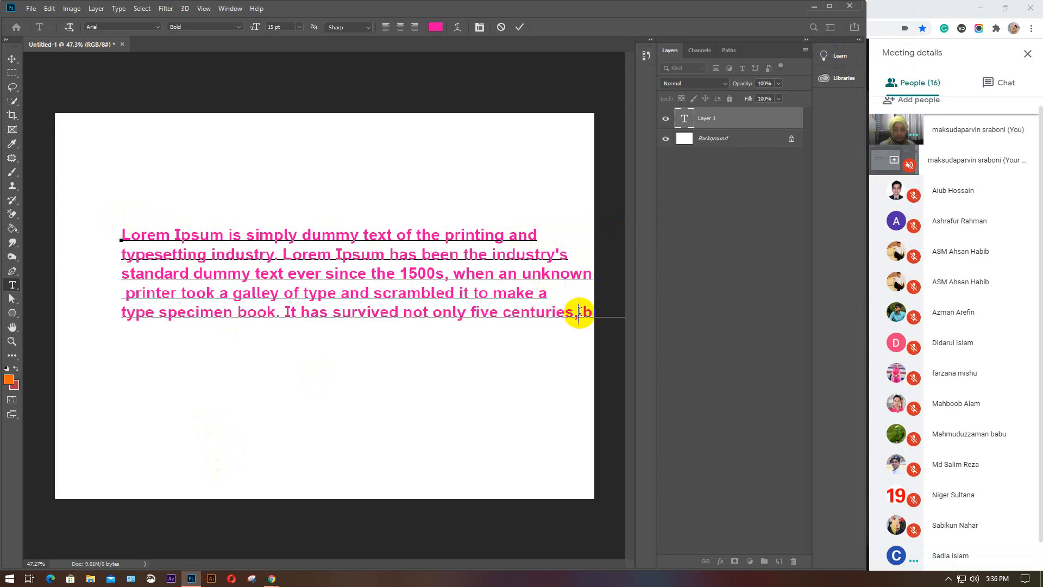
{"action": "key", "text": "Return"}
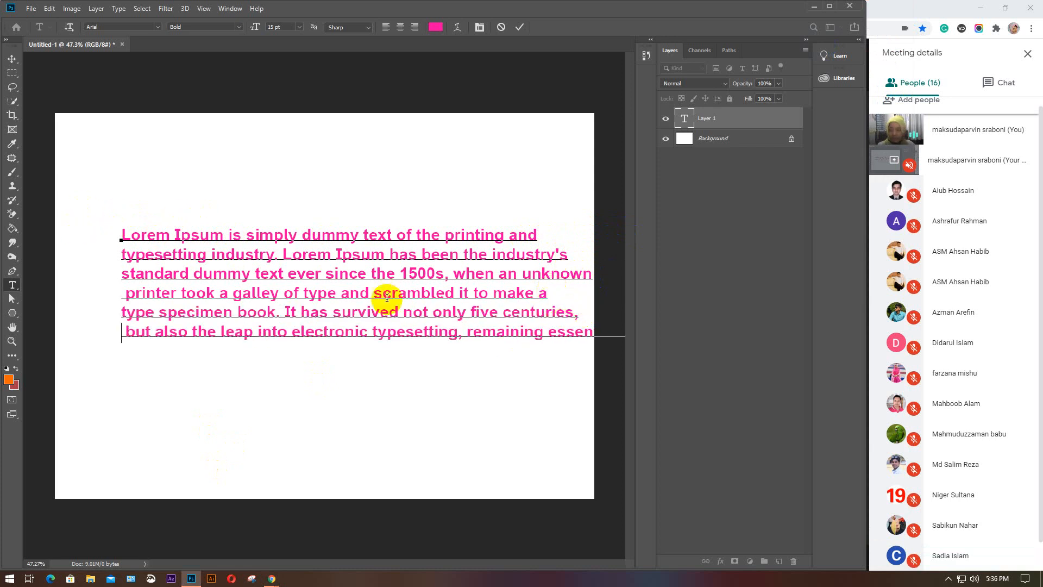
Step: Start a vertical text line in the upper-right part of the canvas with the Vertical Type tool and paste the Lorem Ipsum paragraph
{"action": "right_click", "coordinate": [13, 286]}
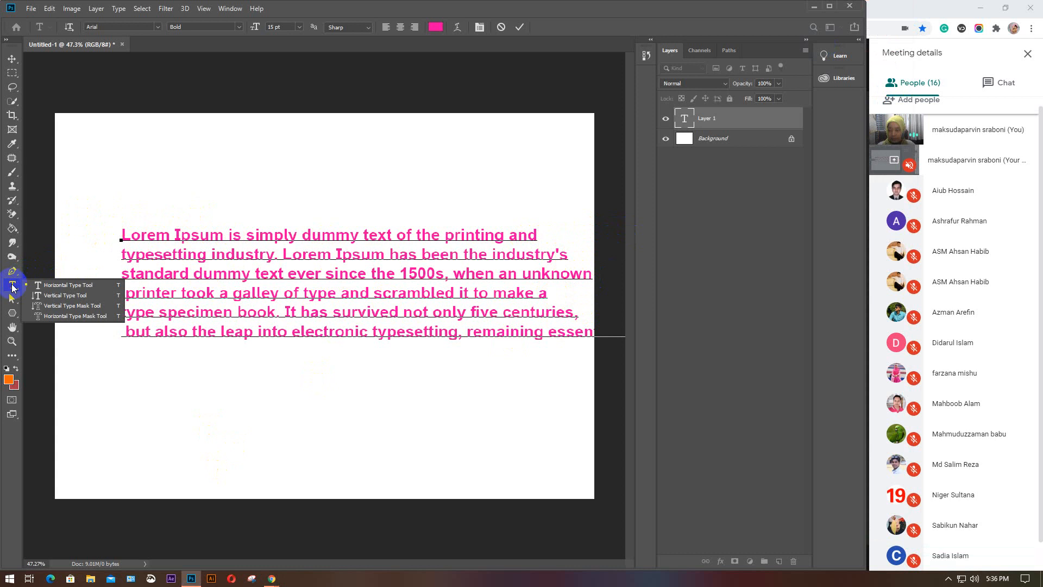
{"action": "left_click", "coordinate": [58, 298]}
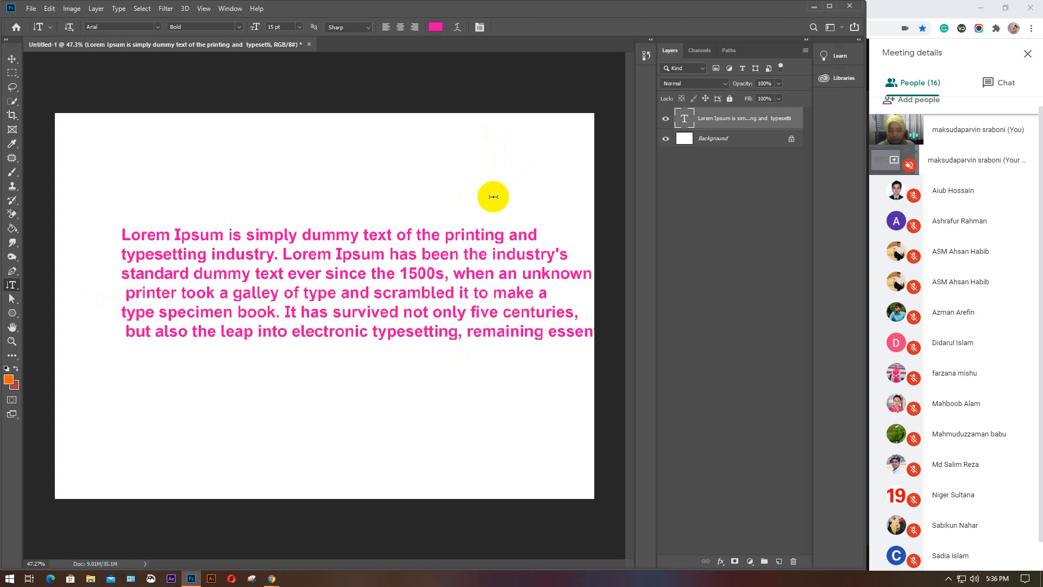
{"action": "left_click", "coordinate": [504, 174]}
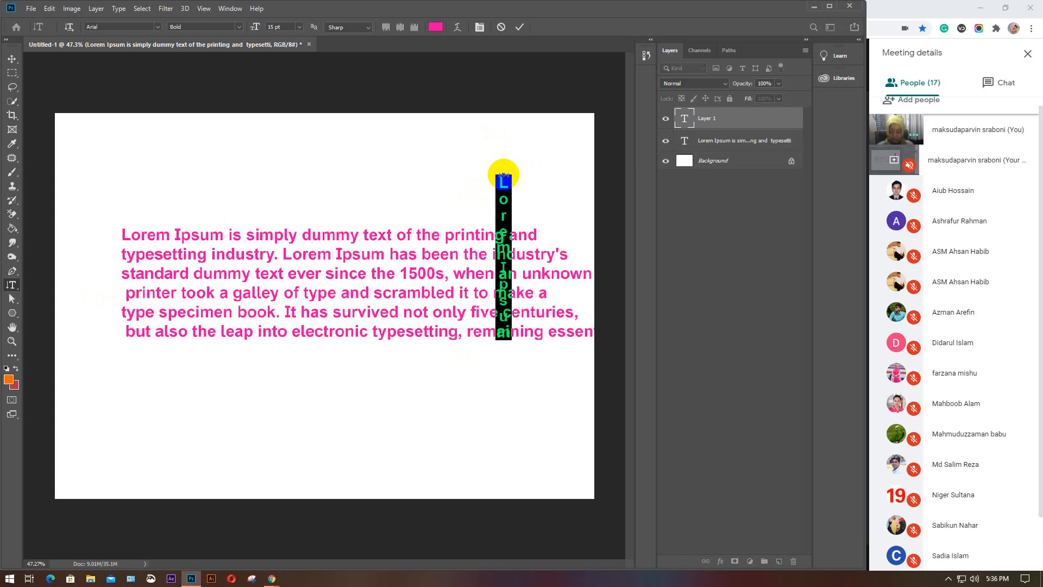
{"action": "key", "text": "ctrl+v"}
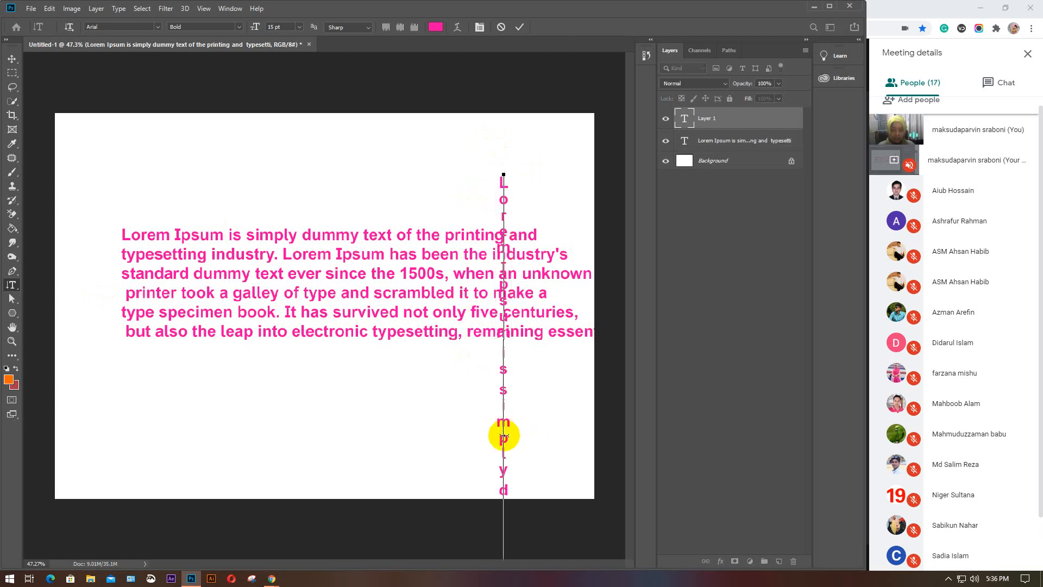
Step: Break the pasted vertical text into successive columns that fit the canvas height, up to "et sheets containing", and commit the text
{"action": "left_click", "coordinate": [504, 483]}
{"action": "key", "text": "Return"}
{"action": "left_click", "coordinate": [484, 466]}
{"action": "key", "text": "Return"}
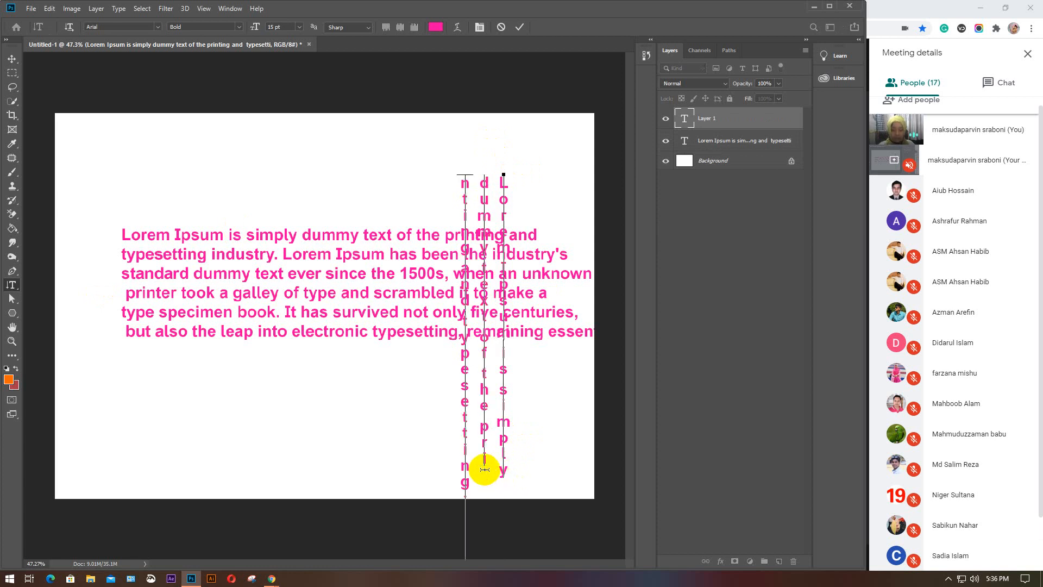
{"action": "left_click", "coordinate": [463, 474]}
{"action": "key", "text": "Return"}
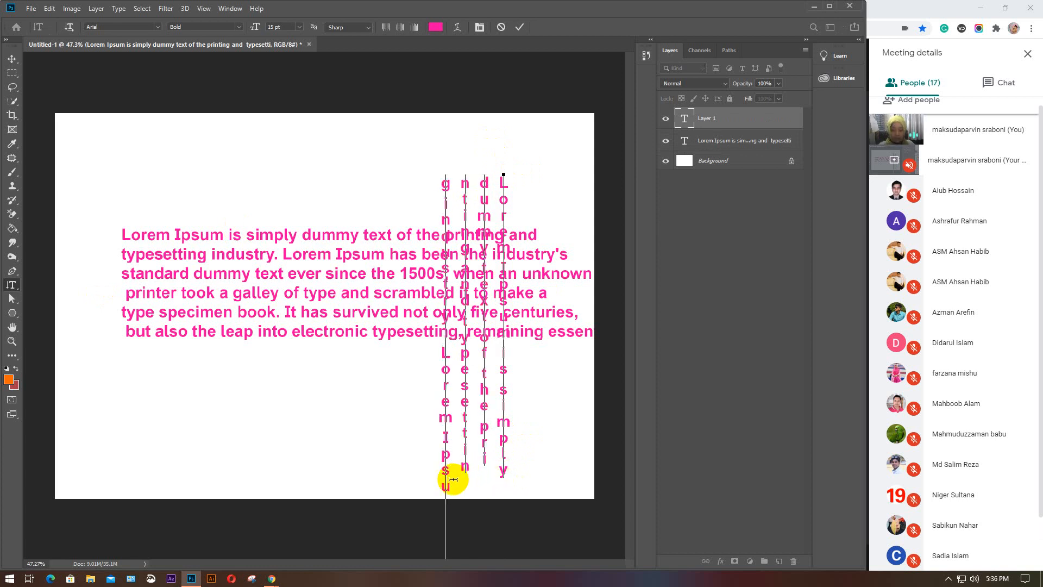
{"action": "left_click", "coordinate": [454, 480]}
{"action": "key", "text": "Return"}
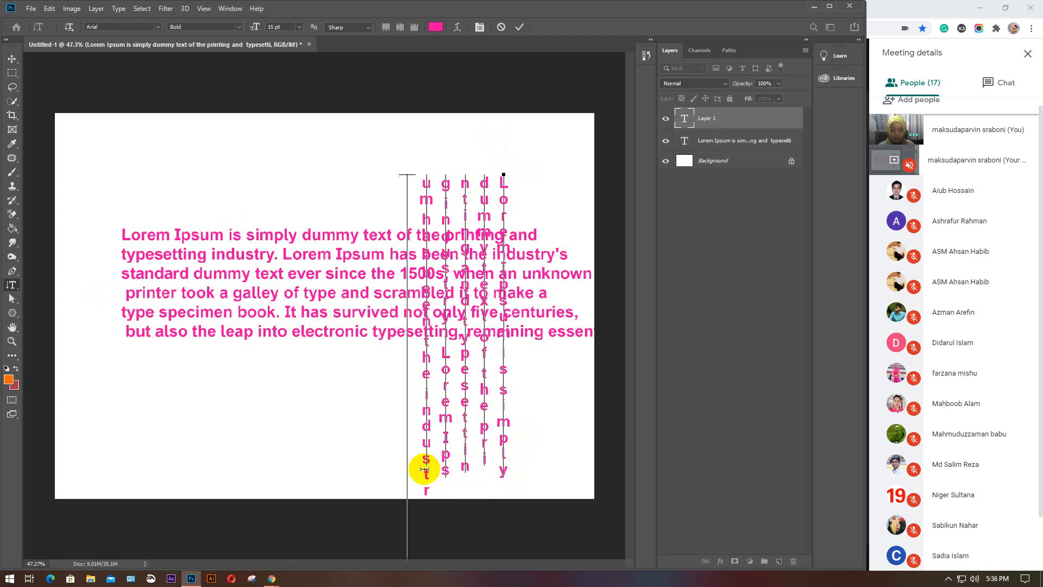
{"action": "left_click", "coordinate": [424, 468]}
{"action": "key", "text": "Return"}
{"action": "left_click", "coordinate": [406, 469]}
{"action": "key", "text": "Return"}
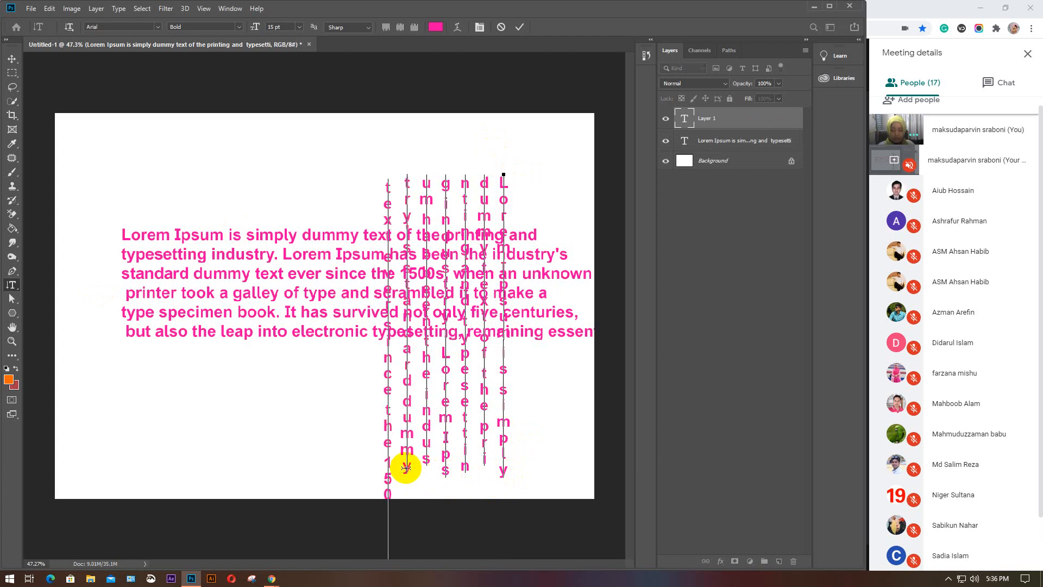
{"action": "left_click", "coordinate": [389, 468]}
{"action": "key", "text": "Return"}
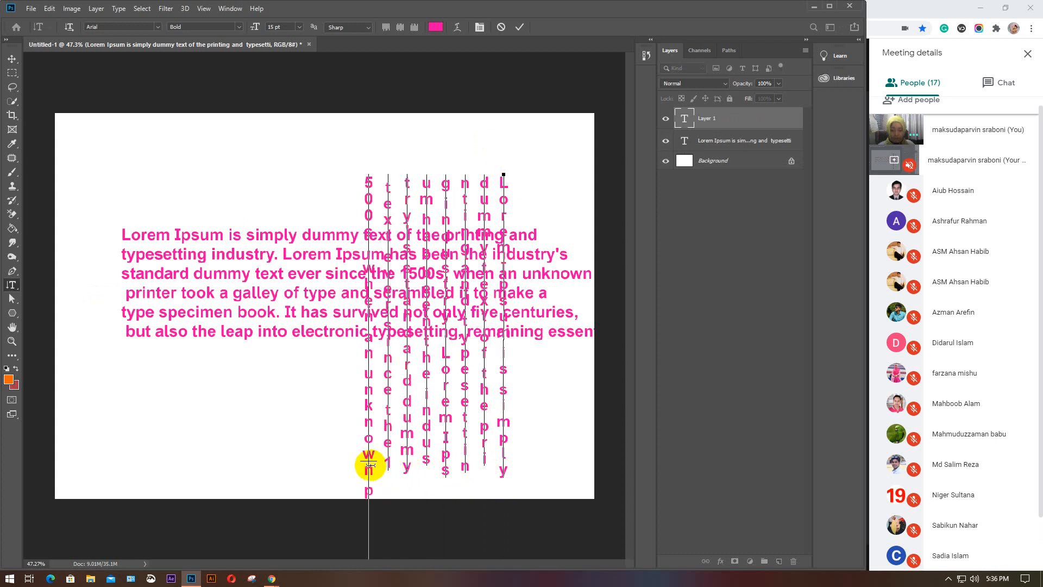
{"action": "left_click", "coordinate": [369, 464]}
{"action": "key", "text": "Return"}
{"action": "left_click", "coordinate": [350, 465]}
{"action": "key", "text": "Return"}
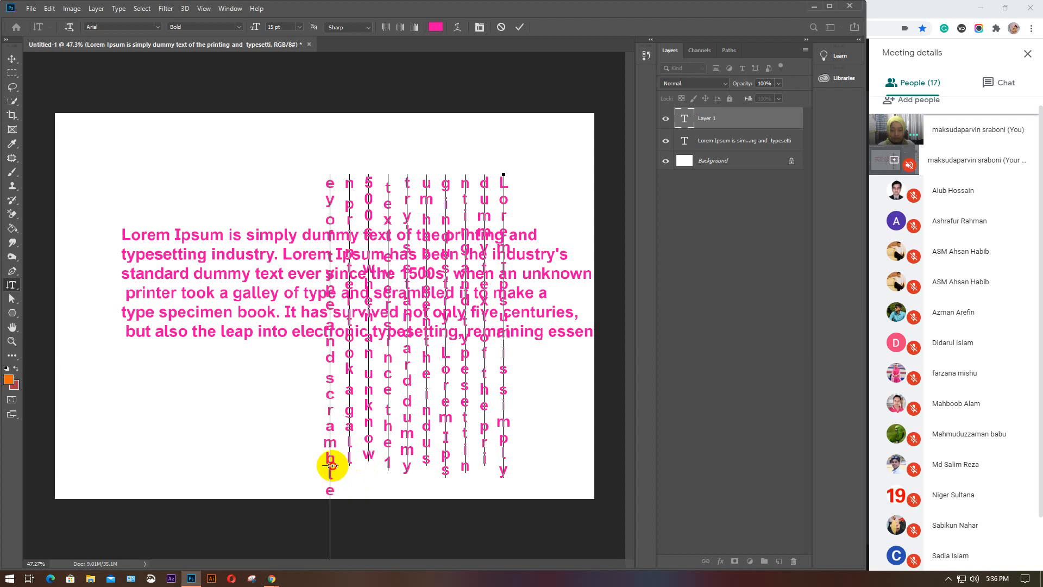
{"action": "left_click", "coordinate": [330, 465]}
{"action": "key", "text": "Return"}
{"action": "left_click", "coordinate": [310, 457]}
{"action": "key", "text": "Return"}
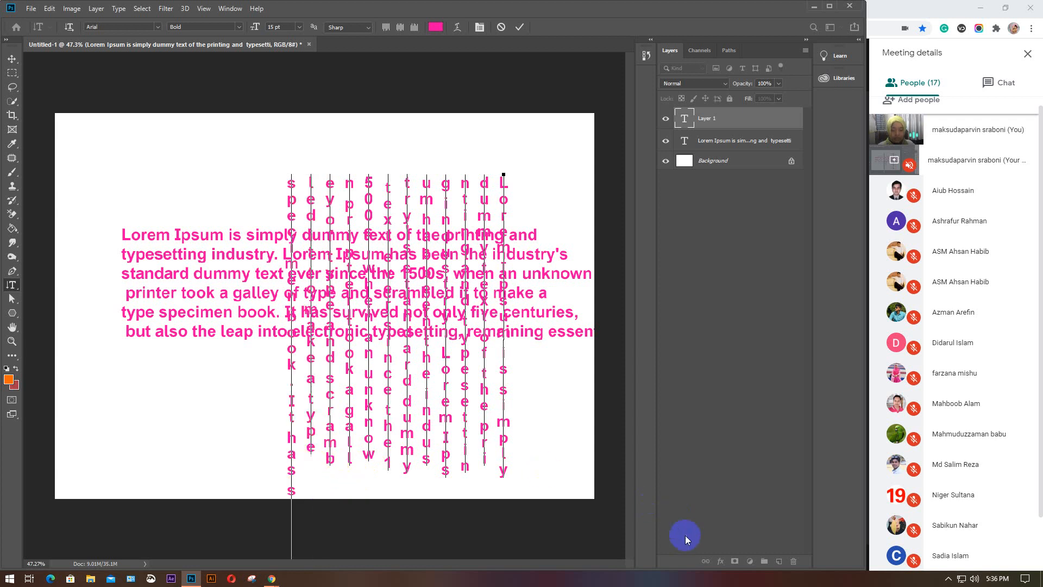
{"action": "left_click", "coordinate": [290, 462]}
{"action": "key", "text": "Return"}
{"action": "left_click", "coordinate": [269, 461]}
{"action": "key", "text": "Return"}
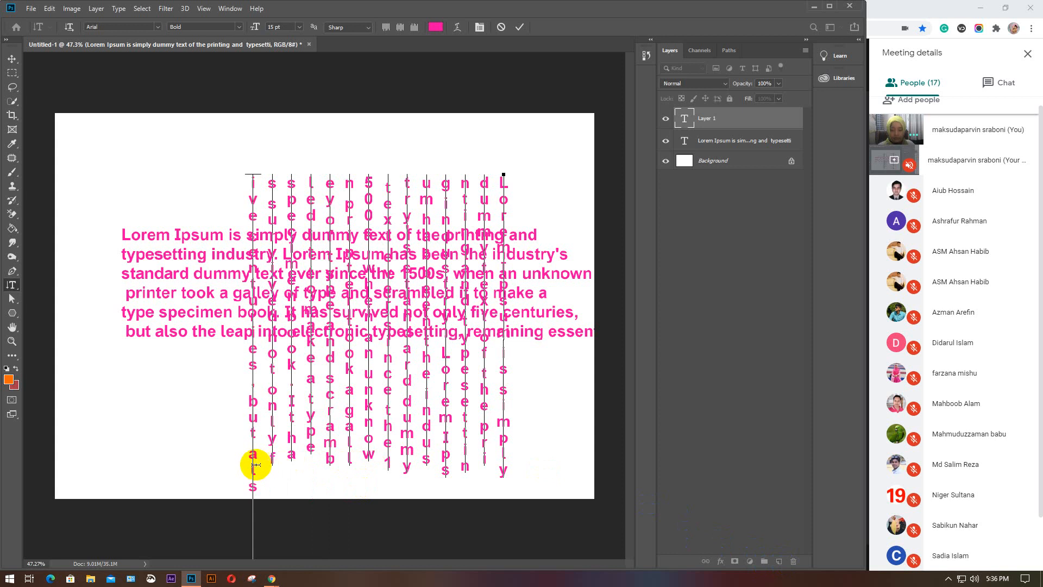
{"action": "left_click", "coordinate": [252, 457]}
{"action": "key", "text": "Return"}
{"action": "left_click", "coordinate": [232, 454]}
{"action": "key", "text": "Return"}
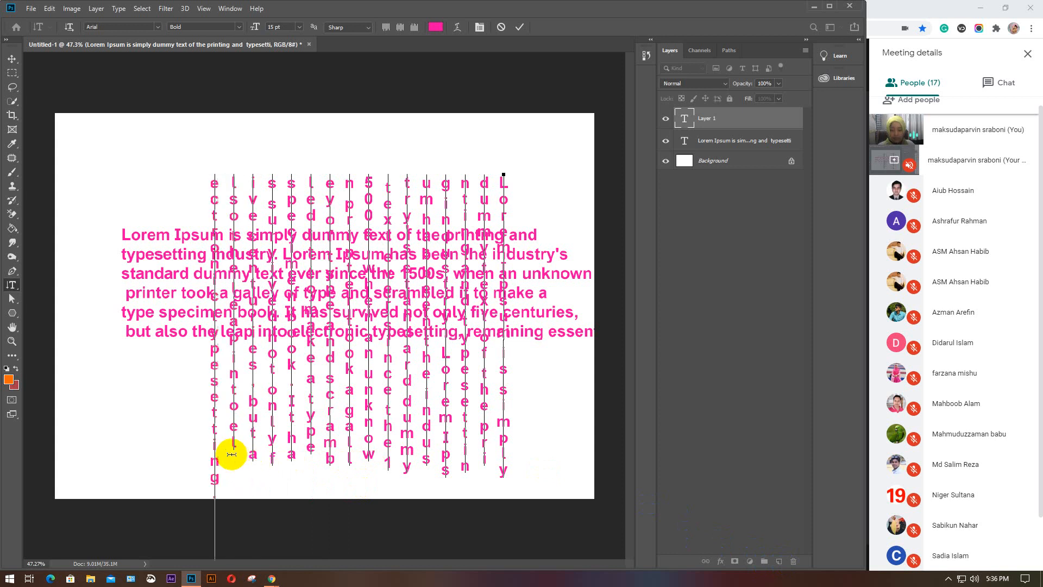
{"action": "left_click", "coordinate": [214, 452]}
{"action": "key", "text": "Return"}
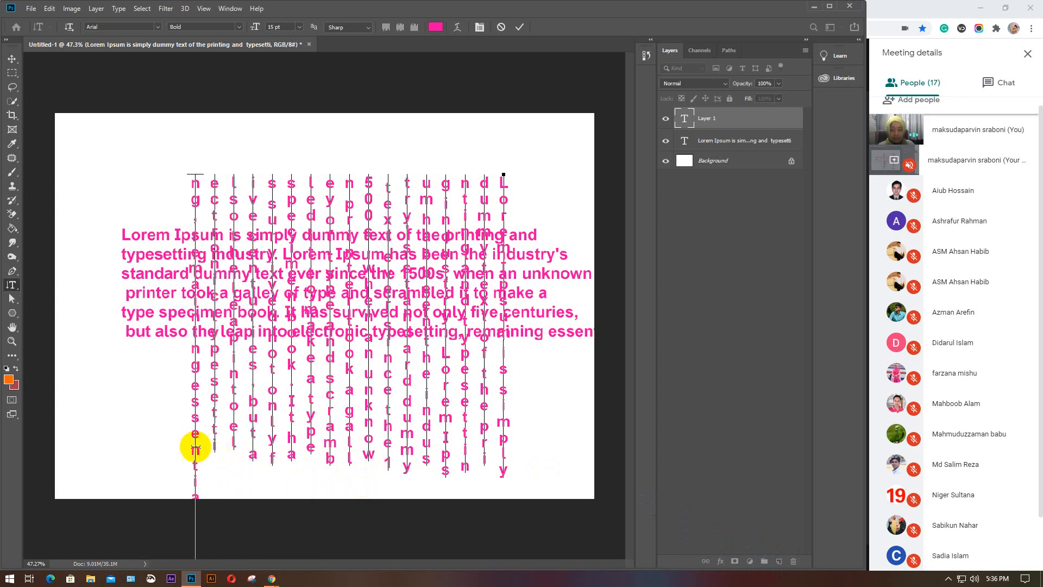
{"action": "left_click", "coordinate": [195, 442]}
{"action": "key", "text": "Return"}
{"action": "left_click", "coordinate": [176, 445]}
{"action": "key", "text": "Return"}
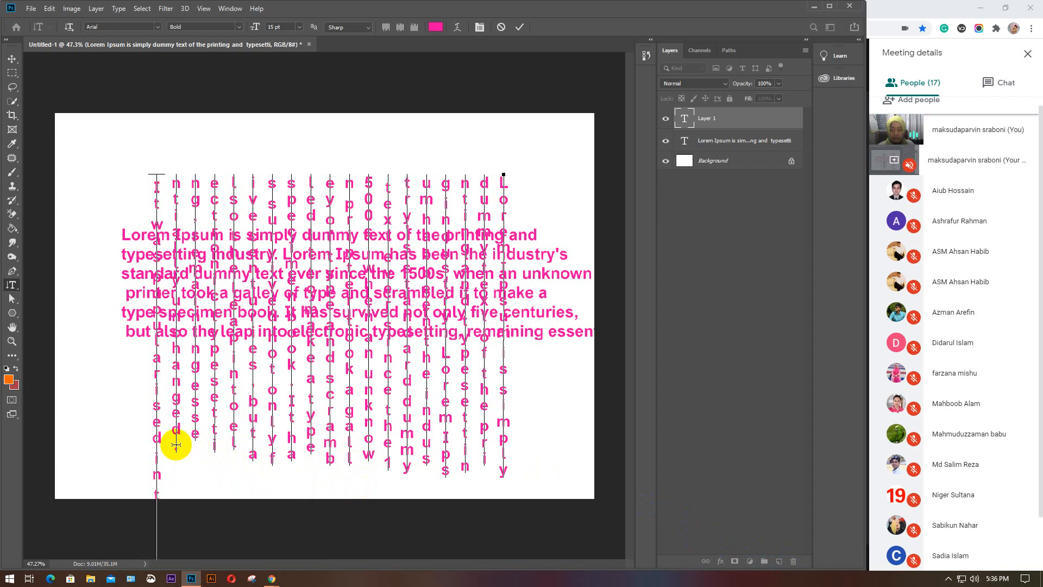
{"action": "left_click_drag", "start_coordinate": [157, 447], "coordinate": [99, 445]}
{"action": "left_click", "coordinate": [12, 58]}
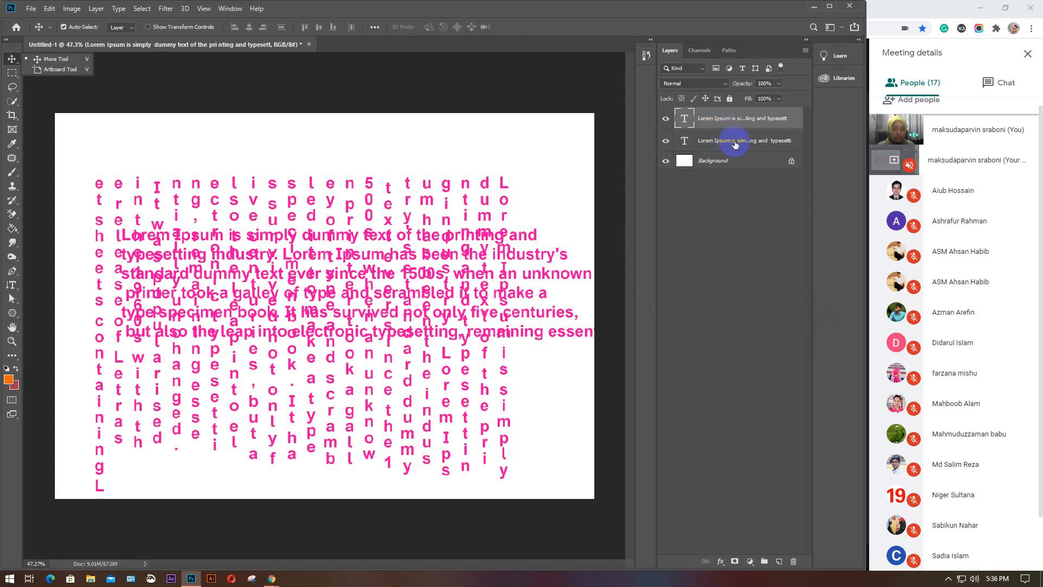
Step: Hide and show the vertical and horizontal text layers in turn, and delete both of them
{"action": "left_click", "coordinate": [665, 119]}
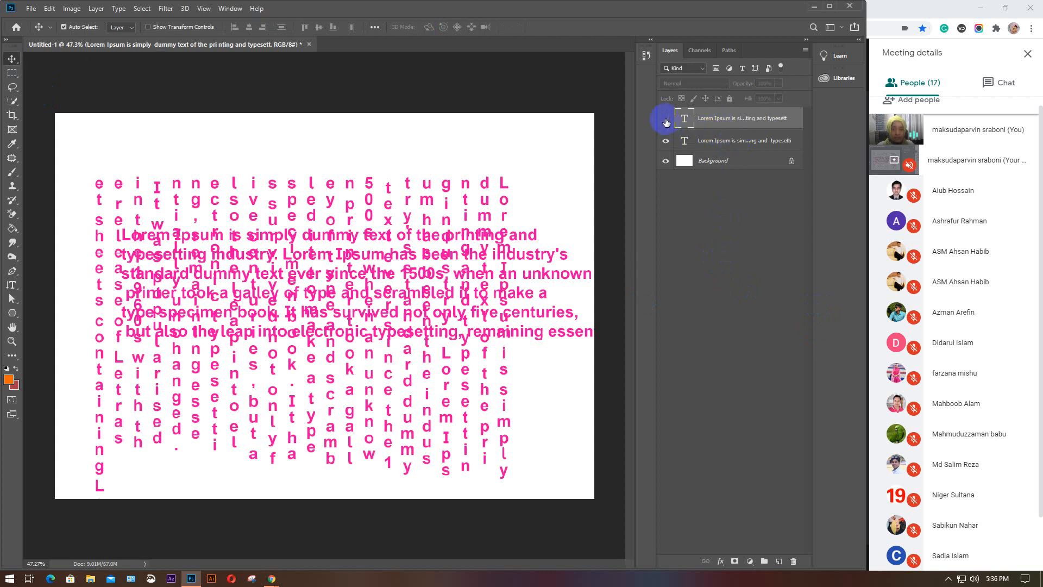
{"action": "left_click", "coordinate": [666, 118]}
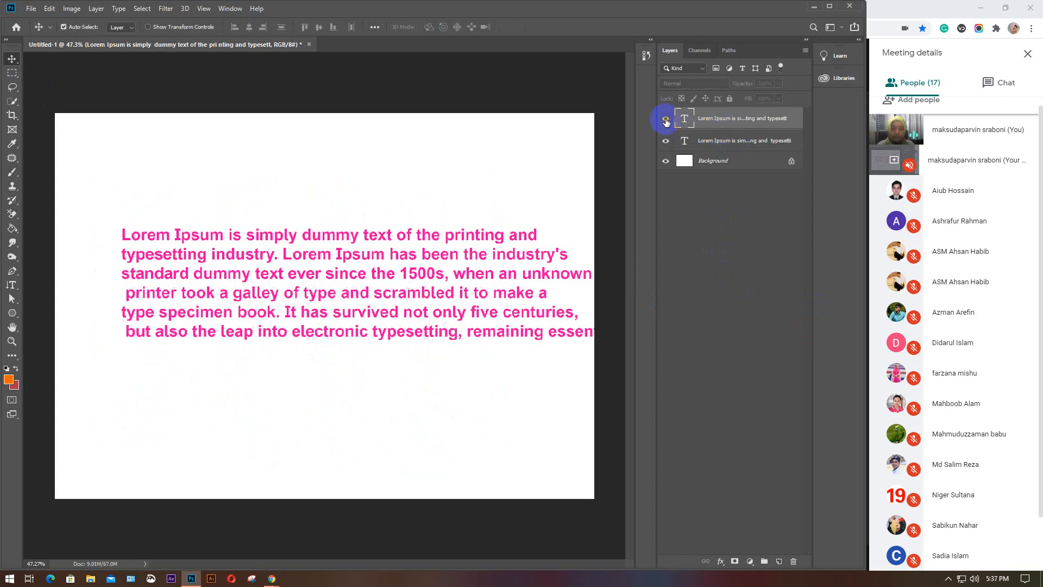
{"action": "left_click", "coordinate": [666, 143]}
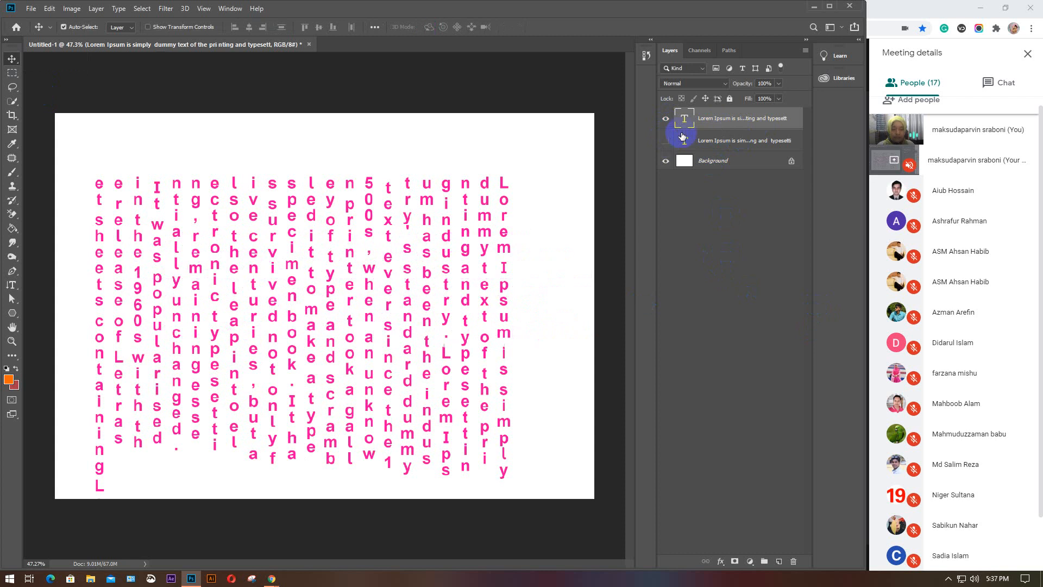
{"action": "left_click", "coordinate": [666, 141]}
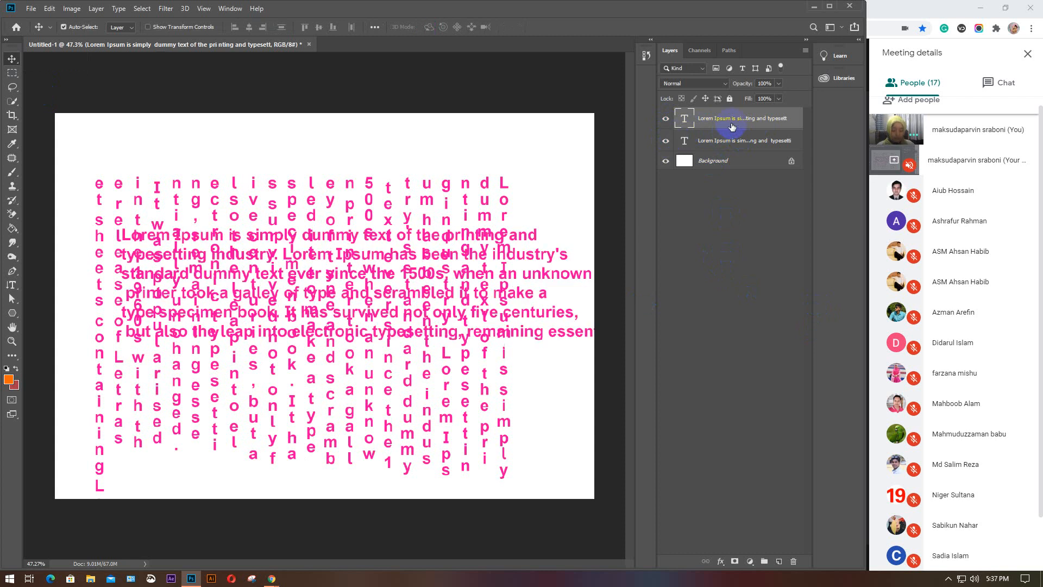
{"action": "key", "text": "Delete"}
{"action": "key", "text": "Delete"}
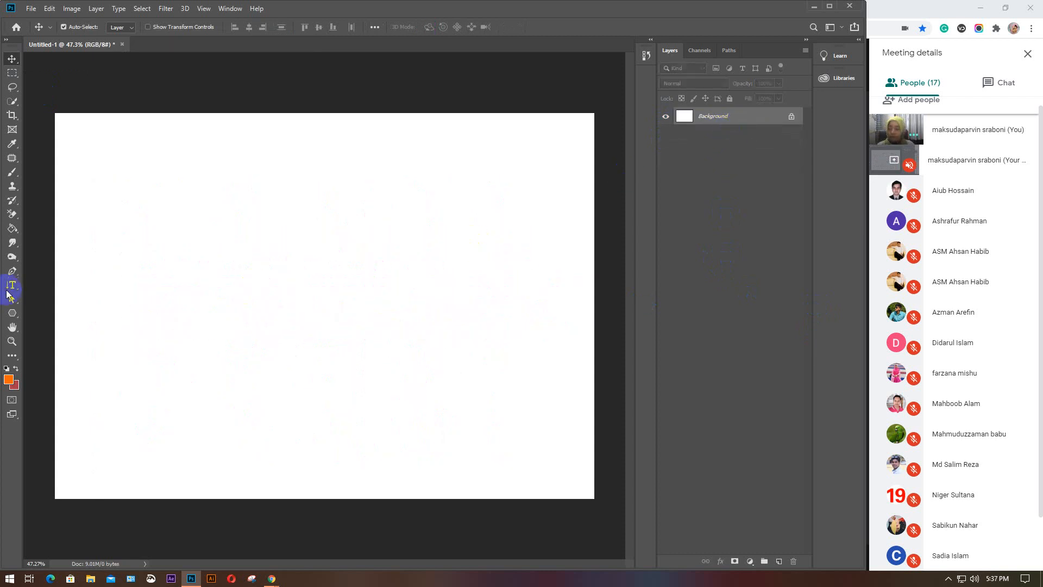
Step: Create a text-shaped selection reading "BATCH 54 GRAPHICS" down the right part of the canvas with the Vertical Type Mask tool
{"action": "left_click_drag", "start_coordinate": [7, 288], "coordinate": [56, 306]}
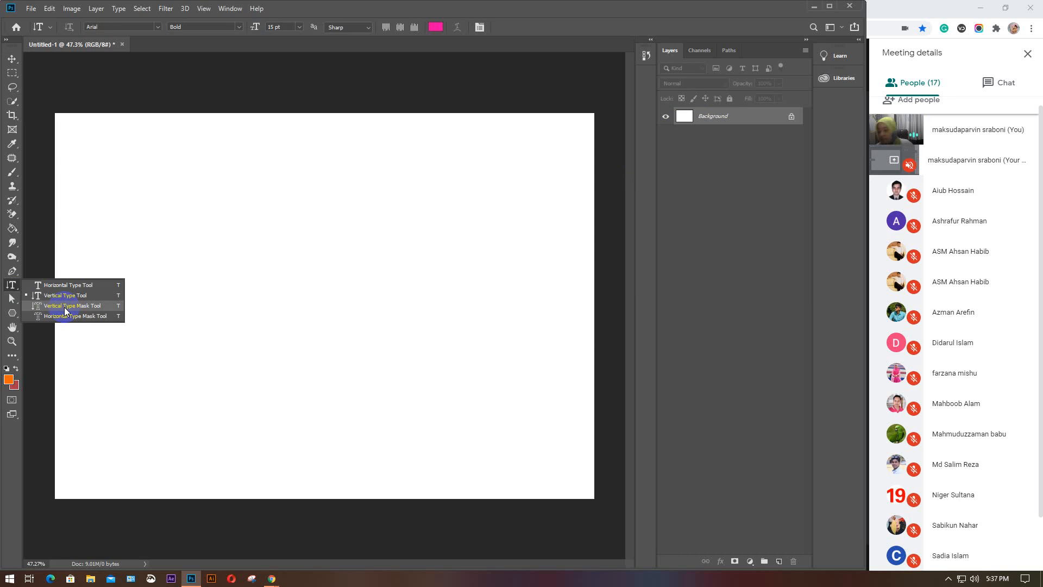
{"action": "left_click", "coordinate": [64, 308]}
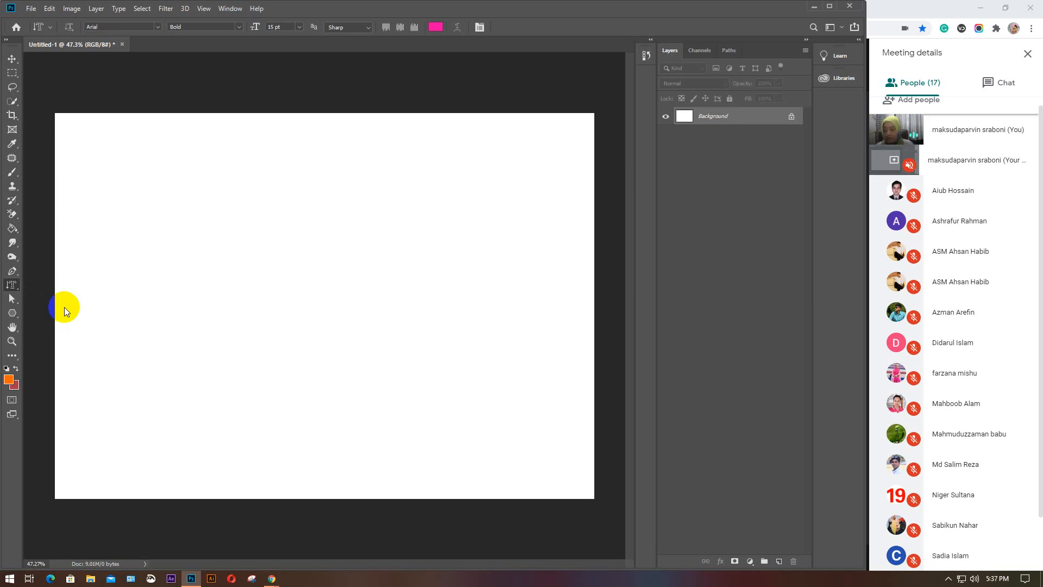
{"action": "left_click", "coordinate": [480, 169]}
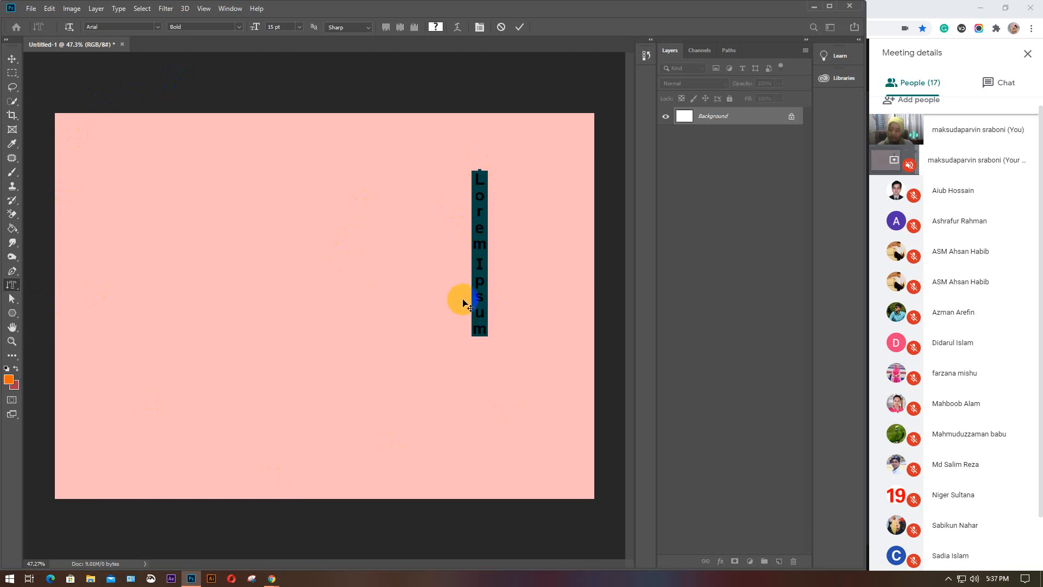
{"action": "type", "text": "BA"}
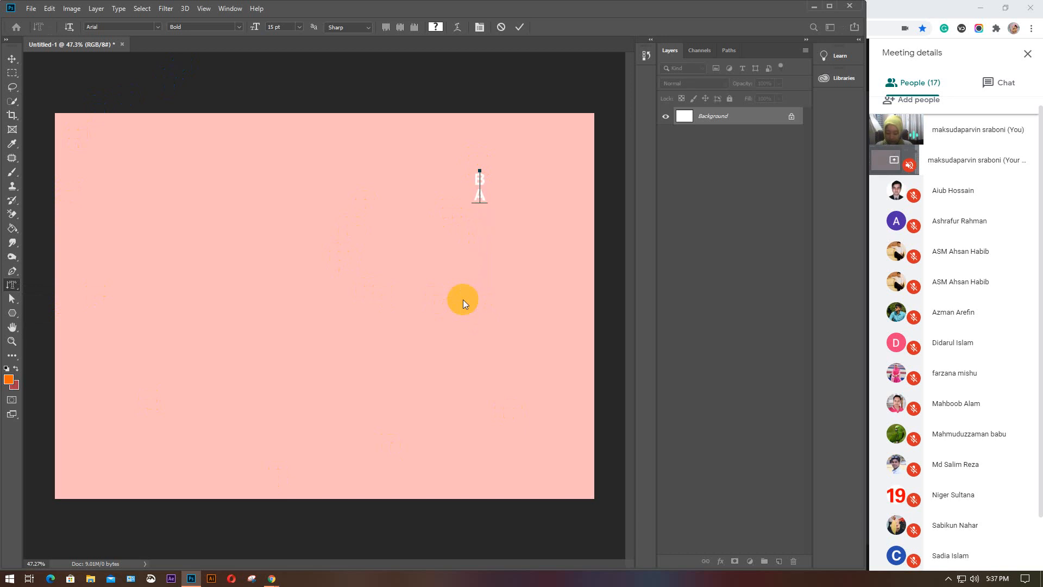
{"action": "type", "text": "TCH"}
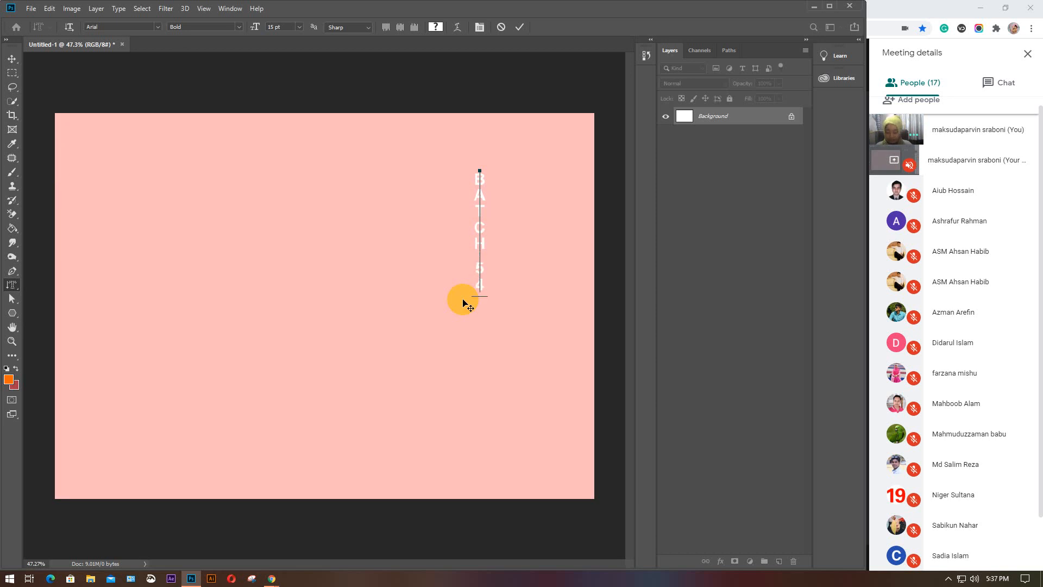
{"action": "type", "text": "54 GRAPHI"}
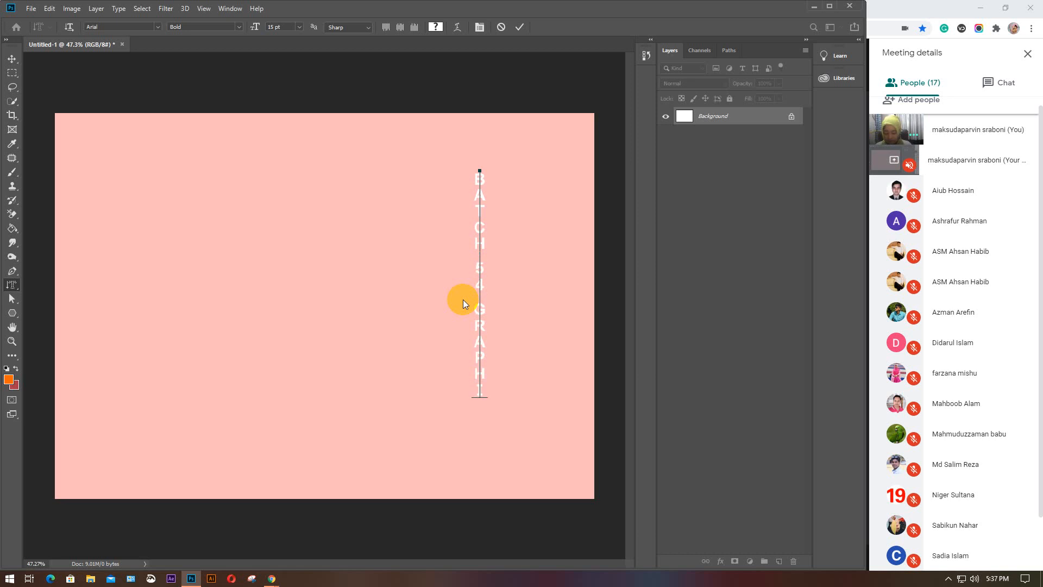
{"action": "type", "text": "CS"}
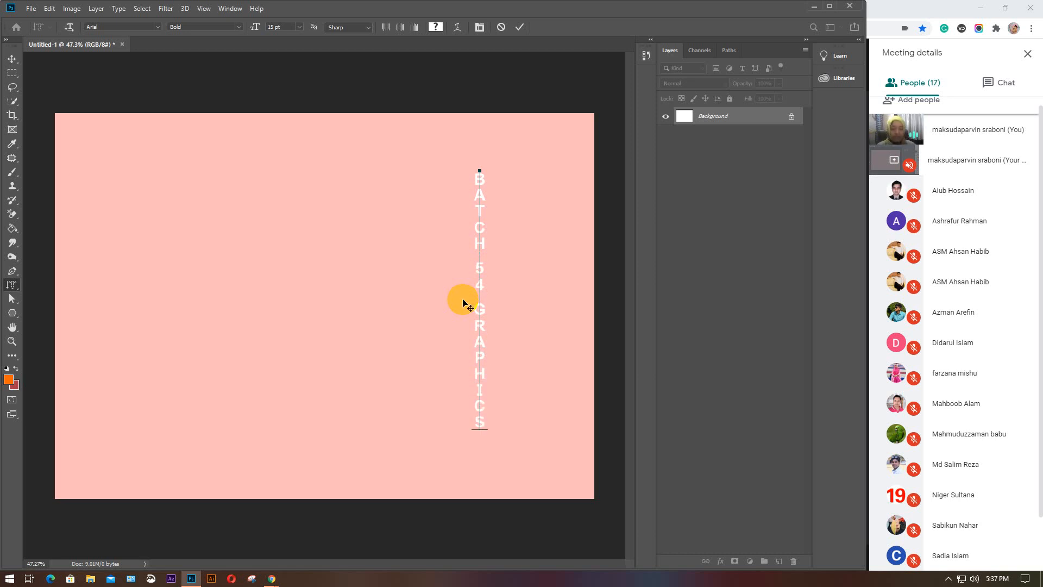
{"action": "left_click", "coordinate": [520, 29]}
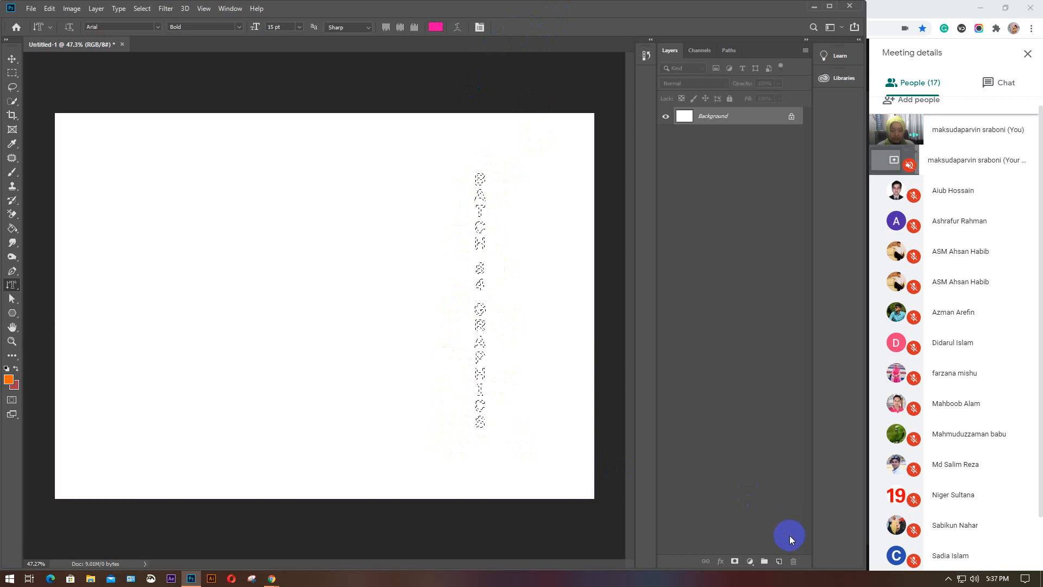
Step: Add a new layer, fill the text selection with the orange foreground colour and deselect it
{"action": "left_click", "coordinate": [780, 563]}
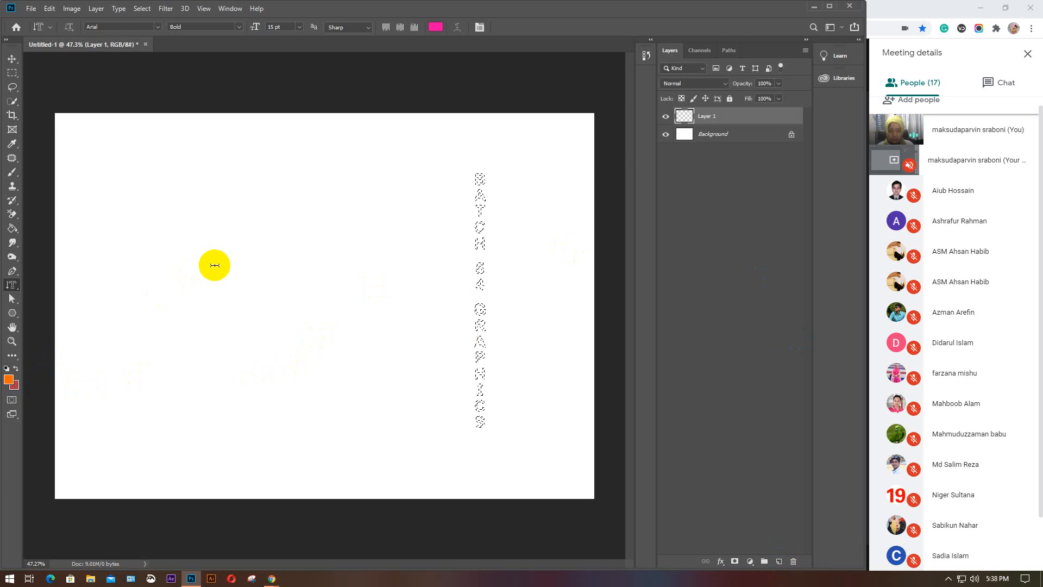
{"action": "key", "text": "alt+BackSpace"}
{"action": "key", "text": "ctrl+d"}
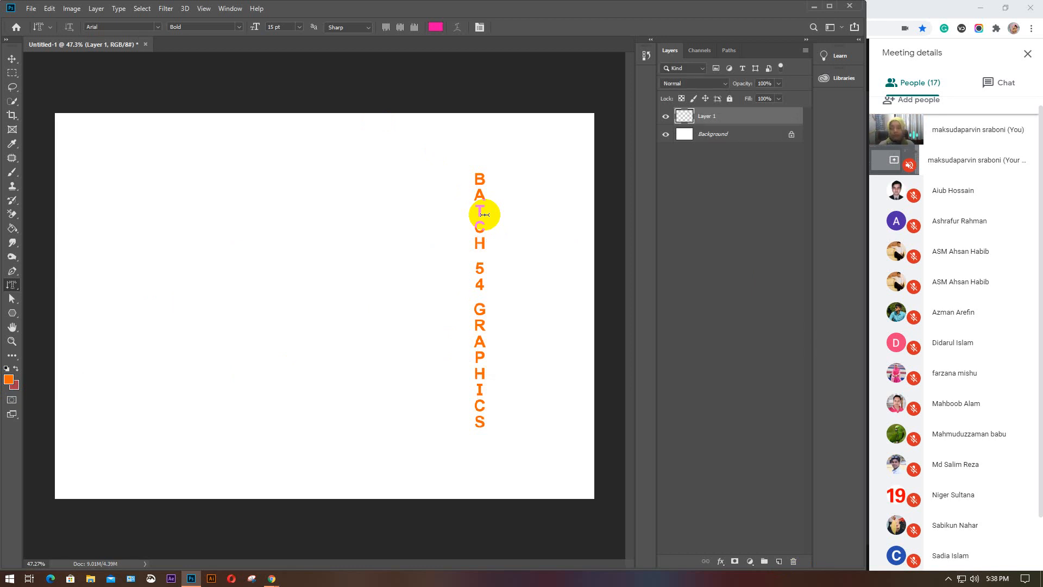
Step: Try to select the filled "BATCH 54 GRAPHICS" lettering for editing with the Horizontal Type Mask tool
{"action": "right_click", "coordinate": [12, 290]}
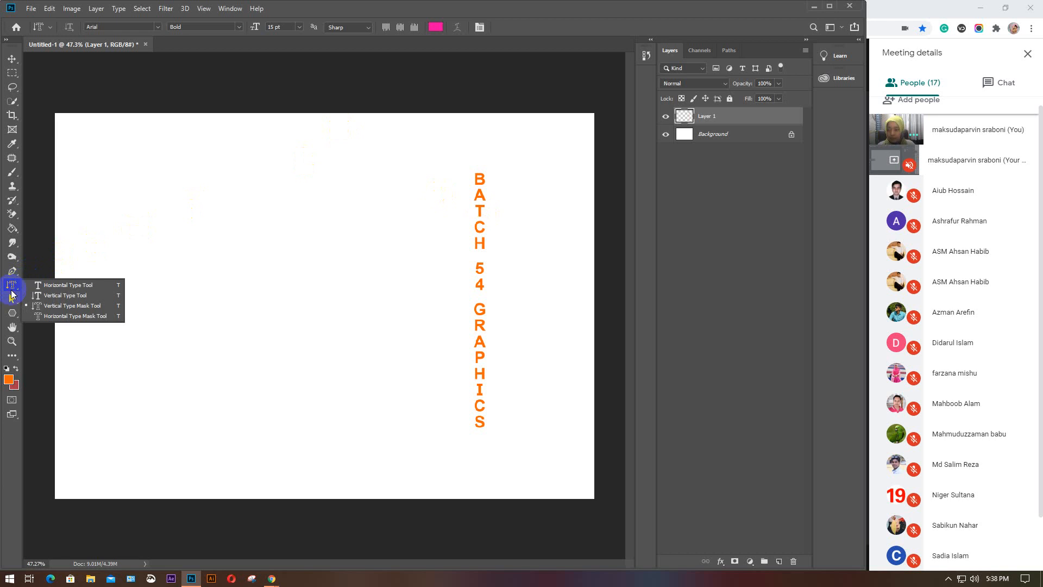
{"action": "left_click", "coordinate": [61, 317]}
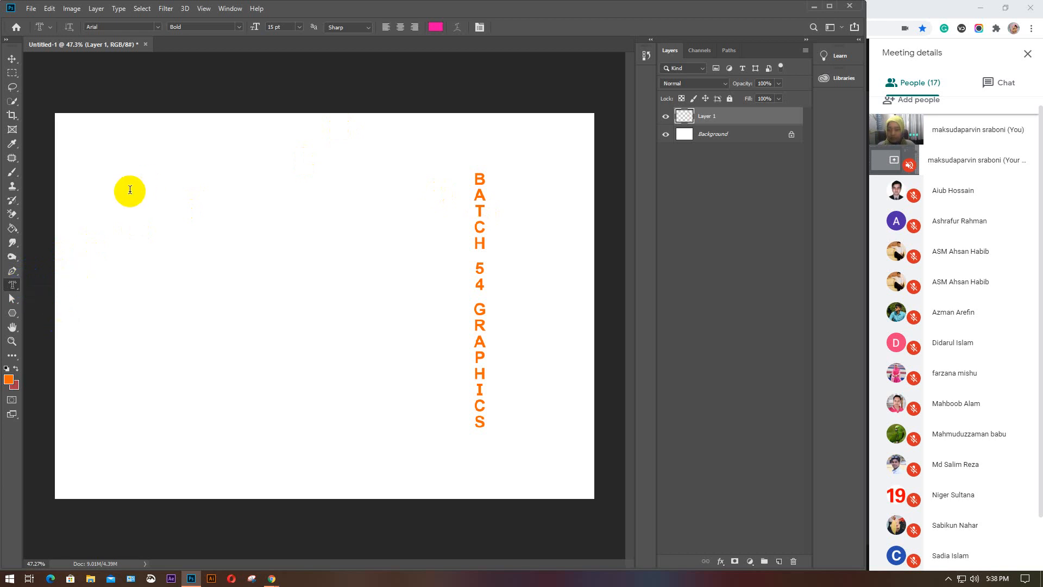
{"action": "left_click_drag", "start_coordinate": [479, 175], "coordinate": [478, 224]}
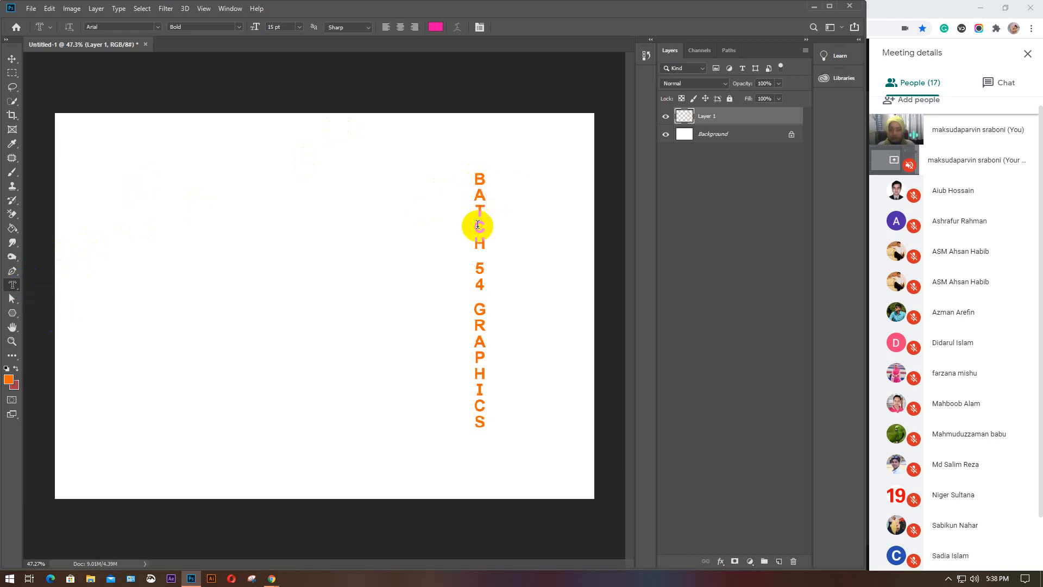
{"action": "left_click", "coordinate": [477, 225]}
Step: Try to edit the orange vertical lettering with the Vertical Type Mask tool and commit the mask text
{"action": "right_click", "coordinate": [12, 285]}
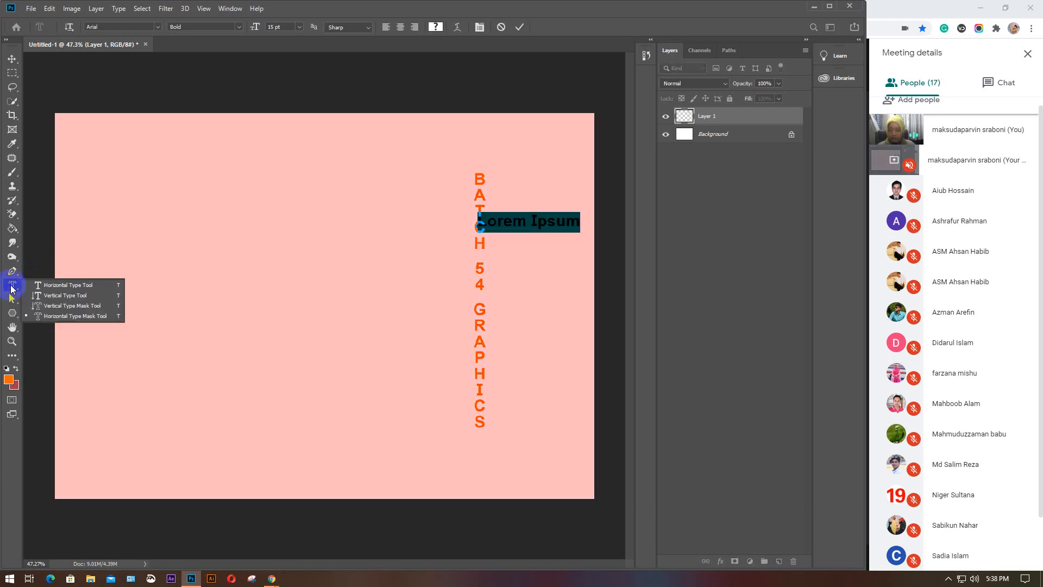
{"action": "left_click", "coordinate": [47, 304]}
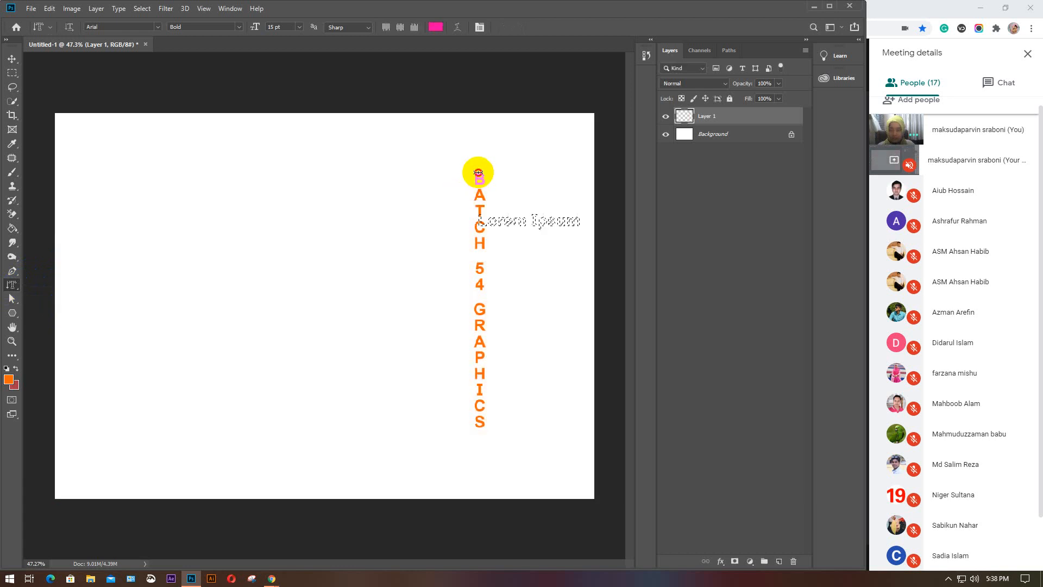
{"action": "left_click_drag", "start_coordinate": [479, 173], "coordinate": [479, 280]}
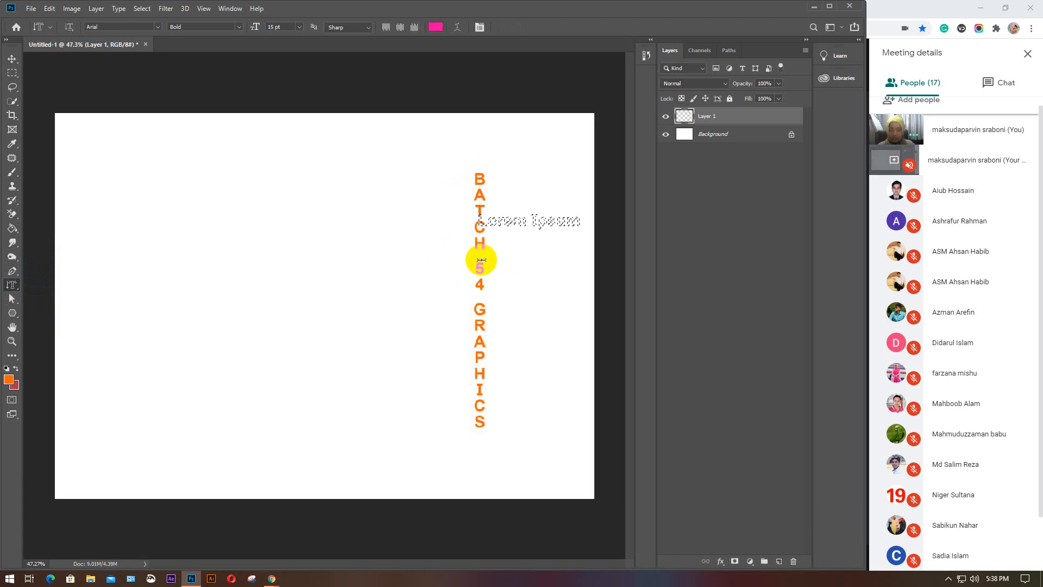
{"action": "left_click", "coordinate": [481, 194]}
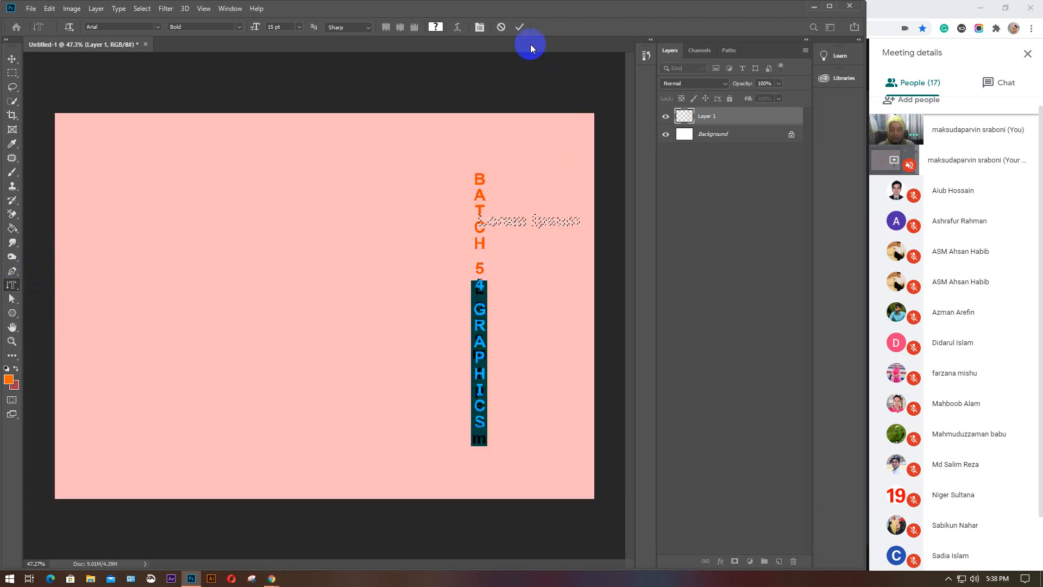
{"action": "left_click", "coordinate": [520, 28]}
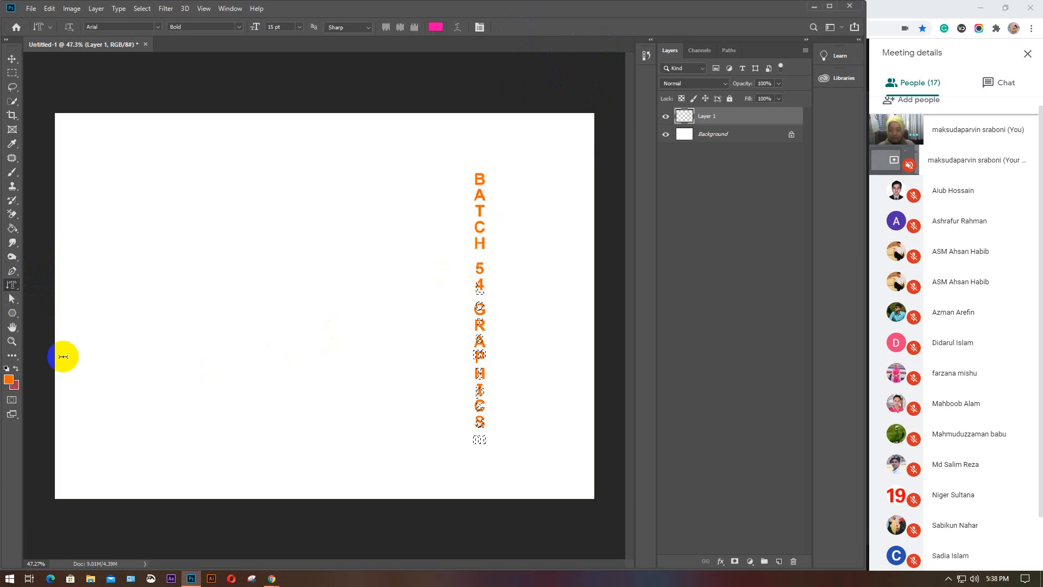
Step: Start a text mask in the left part of the canvas with the Horizontal Type Mask tool, entering "BA"
{"action": "right_click", "coordinate": [12, 286]}
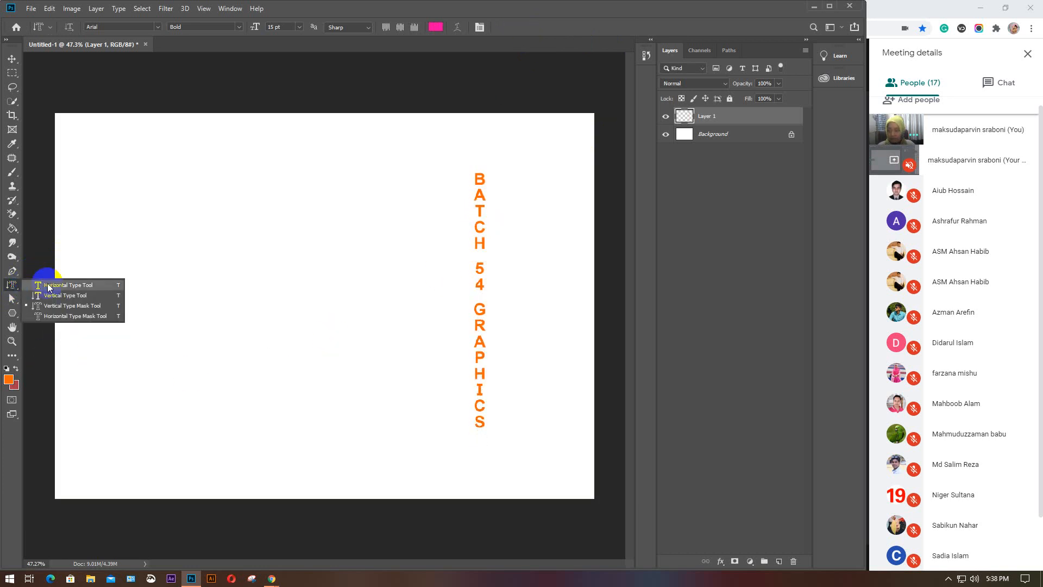
{"action": "left_click", "coordinate": [48, 284]}
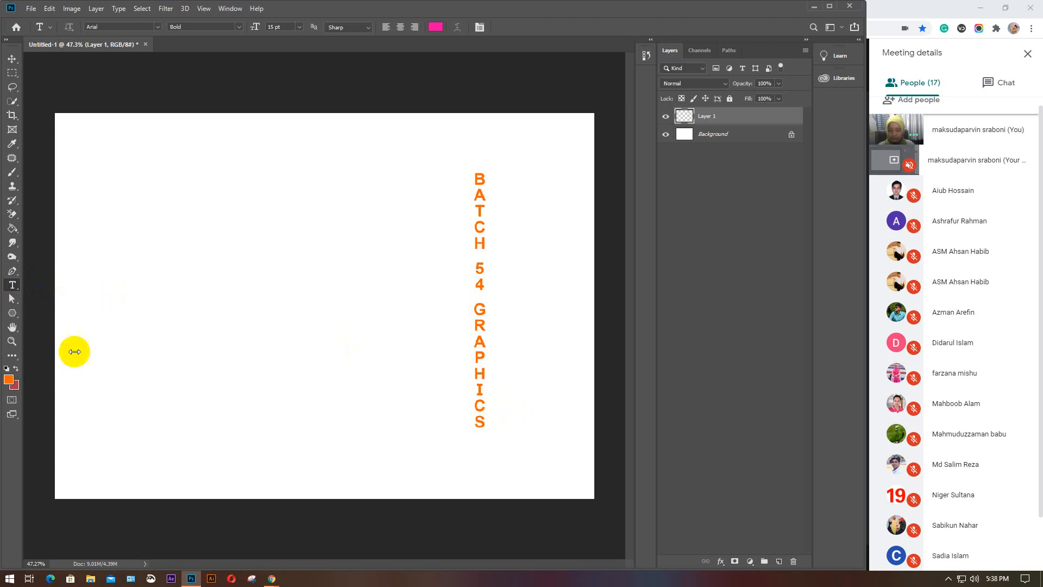
{"action": "right_click", "coordinate": [12, 287]}
{"action": "left_click", "coordinate": [75, 321]}
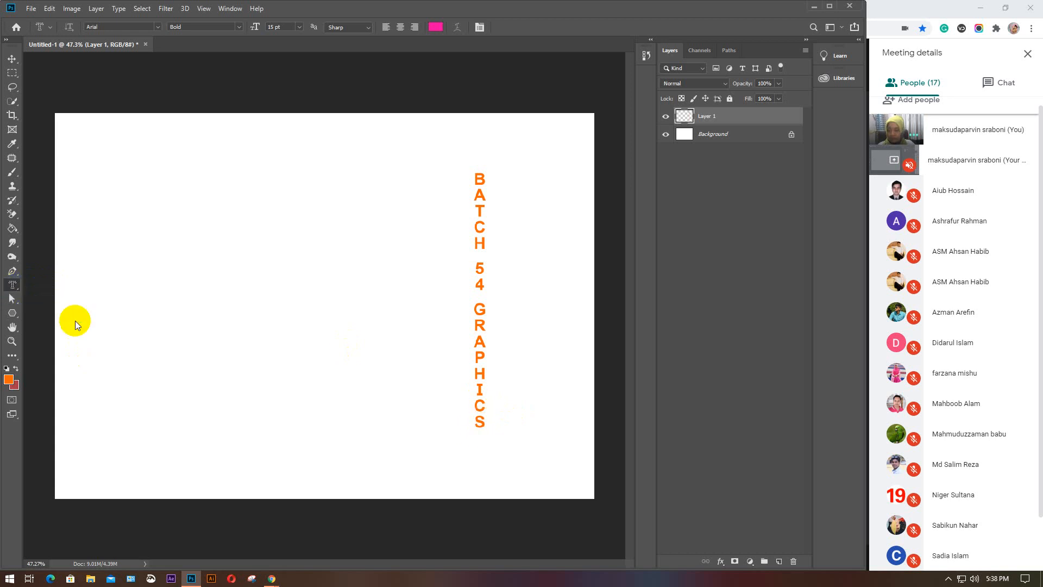
{"action": "left_click", "coordinate": [95, 291]}
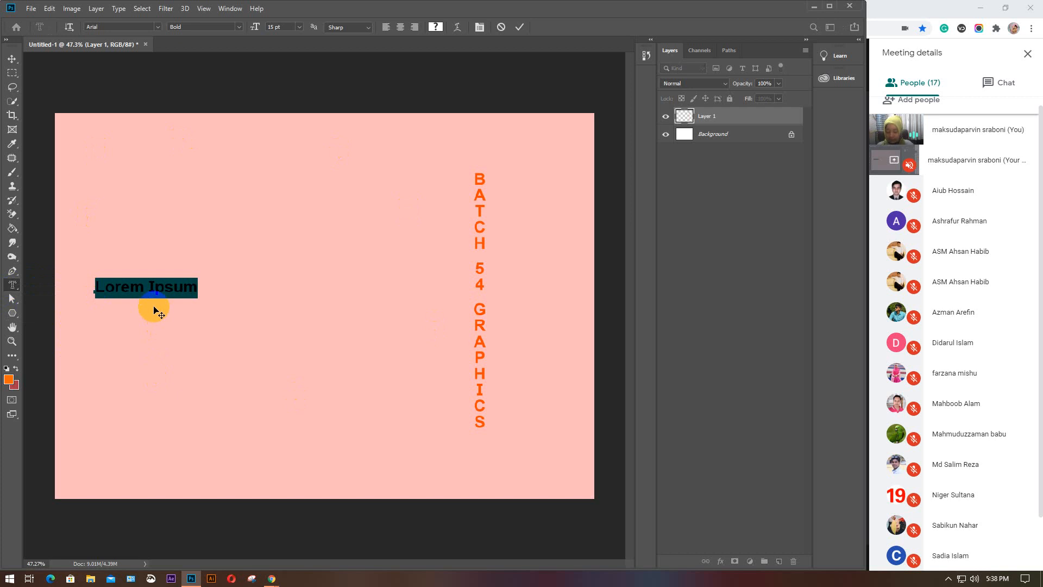
{"action": "type", "text": "BA"}
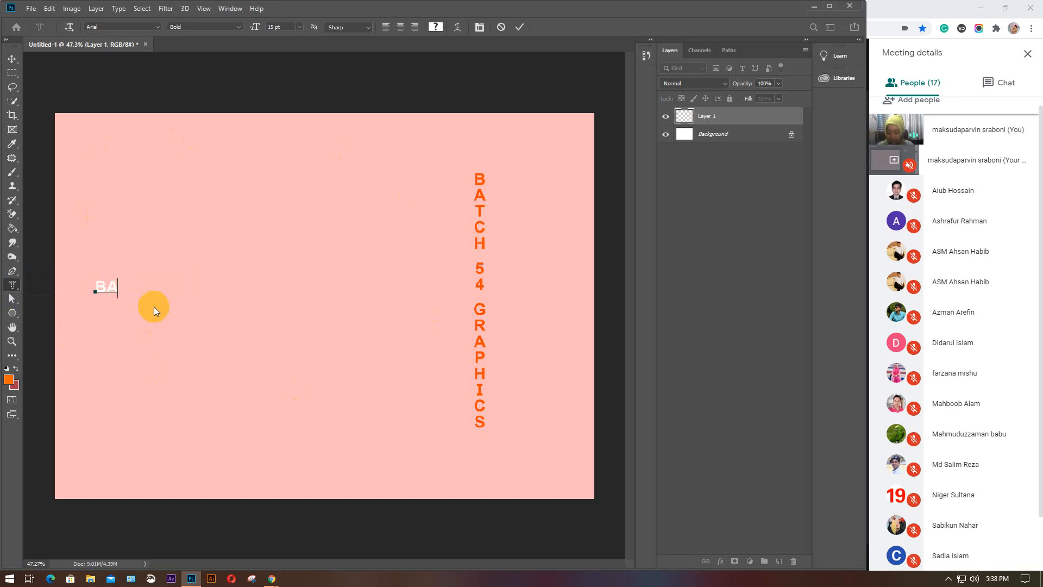
Step: Complete the horizontal type mask text as "BATCH 54 GRAPHICS" and convert it to a selection
{"action": "type", "text": "TCH"}
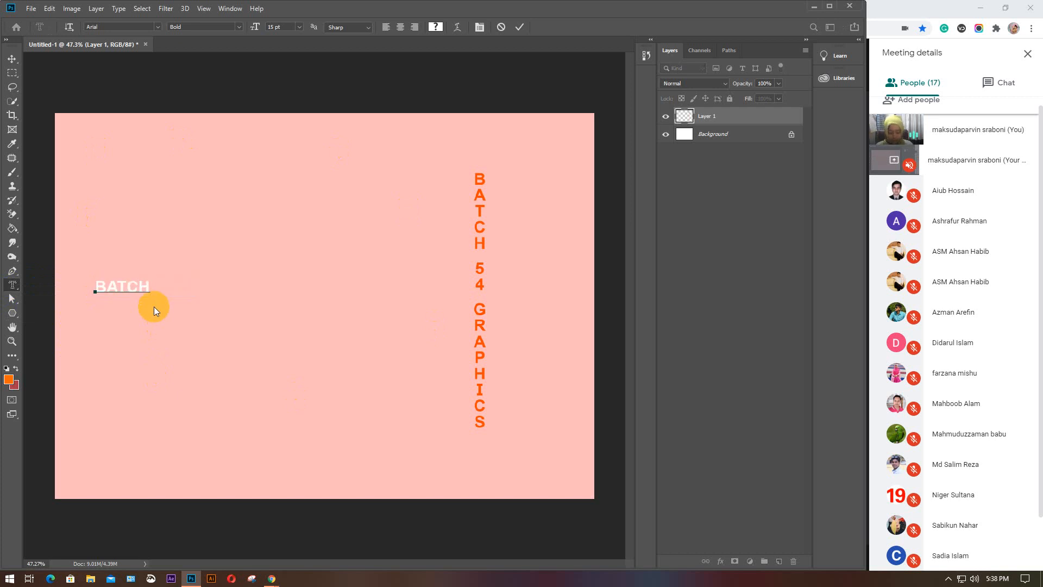
{"action": "type", "text": "  54  GRAPH"}
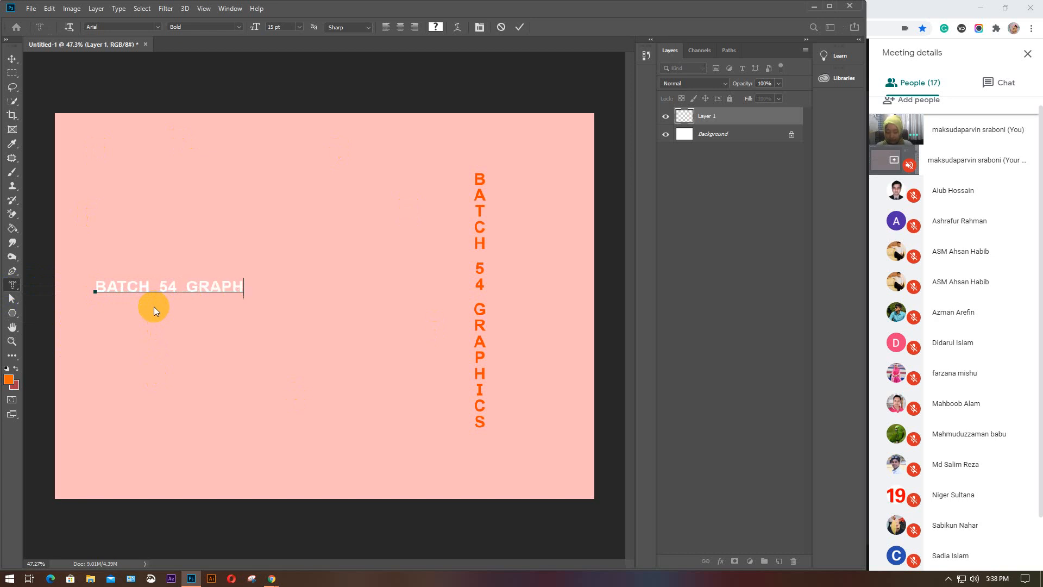
{"action": "type", "text": "ICS"}
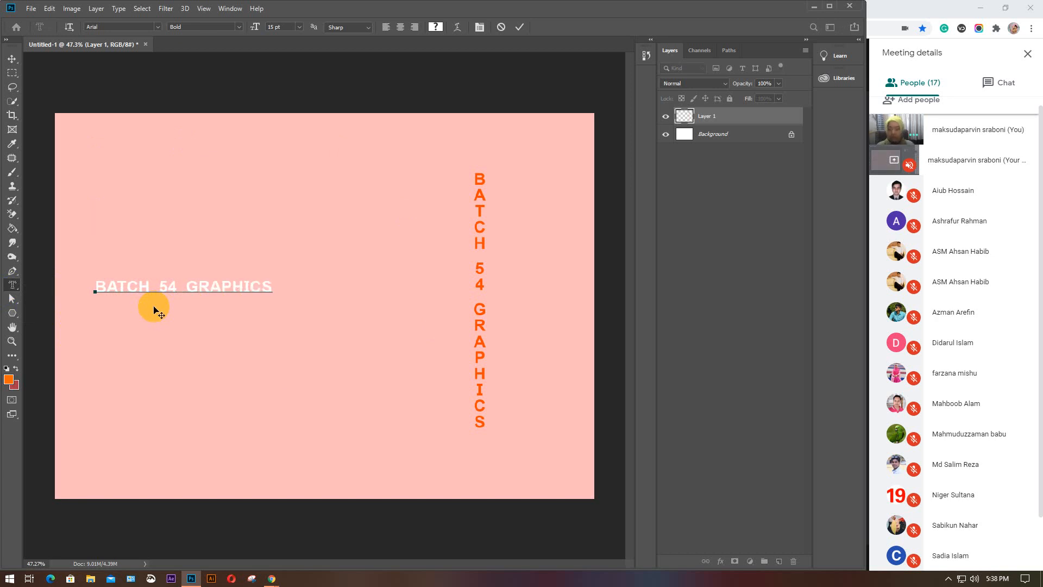
{"action": "left_click", "coordinate": [155, 307]}
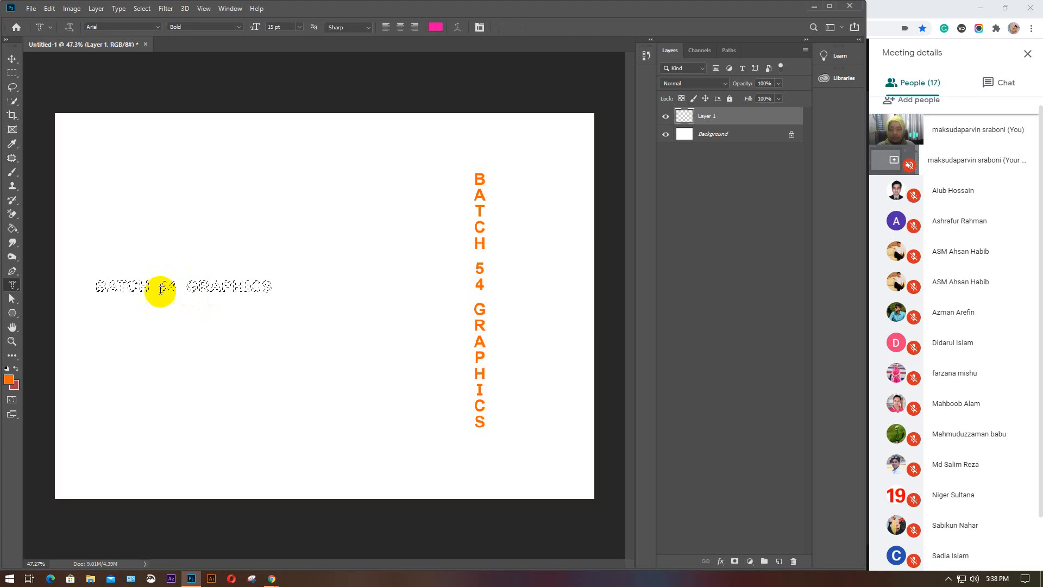
Step: Try filling the text selection with the background colour on Layer 1 and moving the two texts separately, undoing these changes
{"action": "key", "text": "ctrl+BackSpace"}
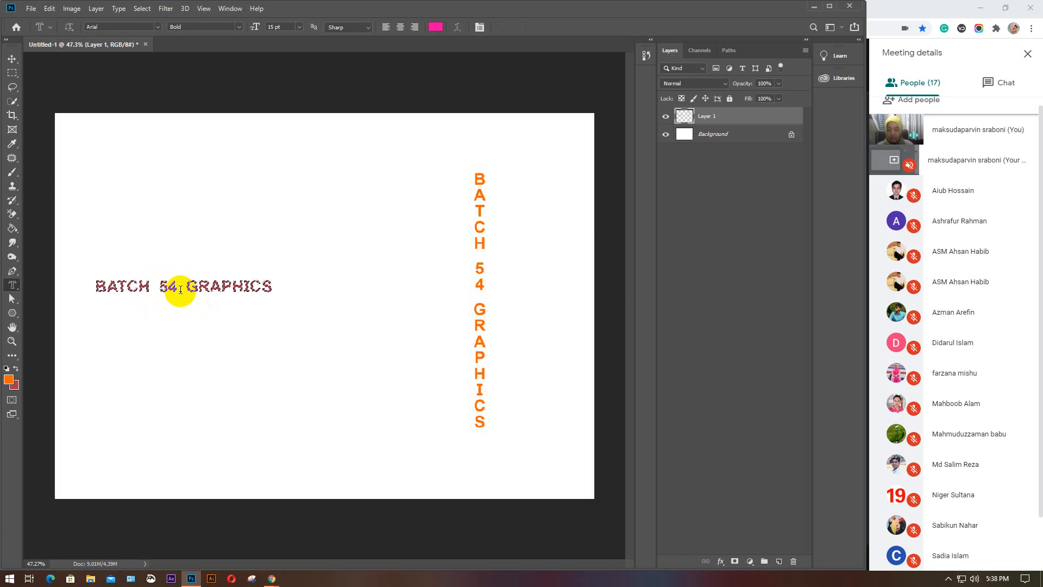
{"action": "key", "text": "ctrl+d"}
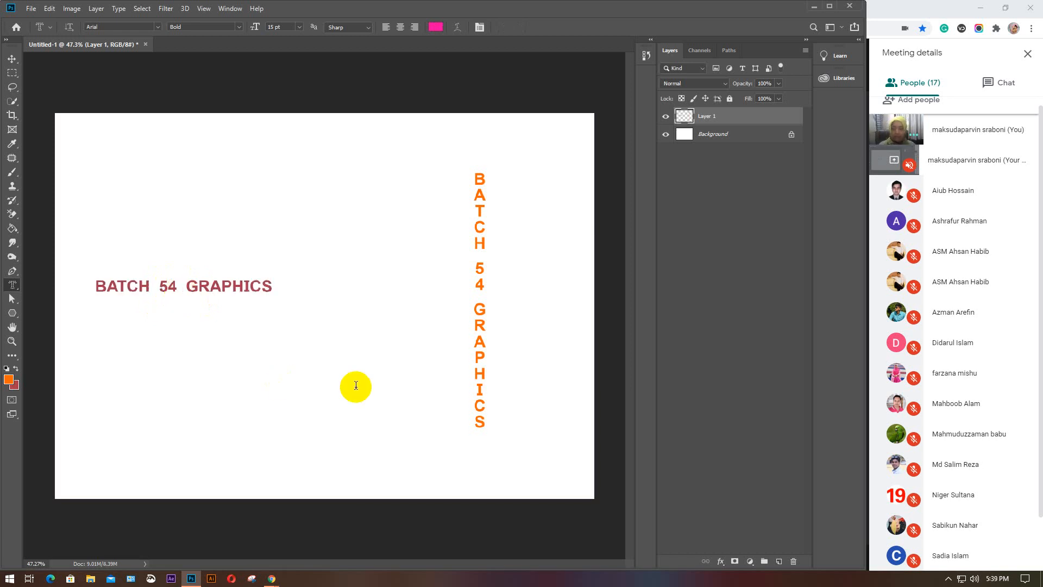
{"action": "key", "text": "v"}
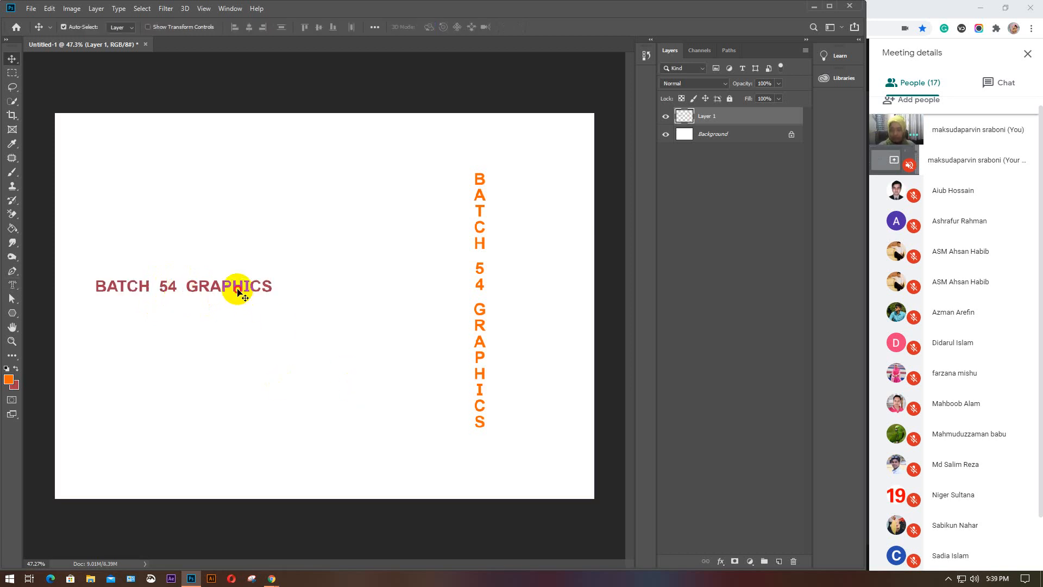
{"action": "left_click_drag", "start_coordinate": [238, 291], "coordinate": [270, 317]}
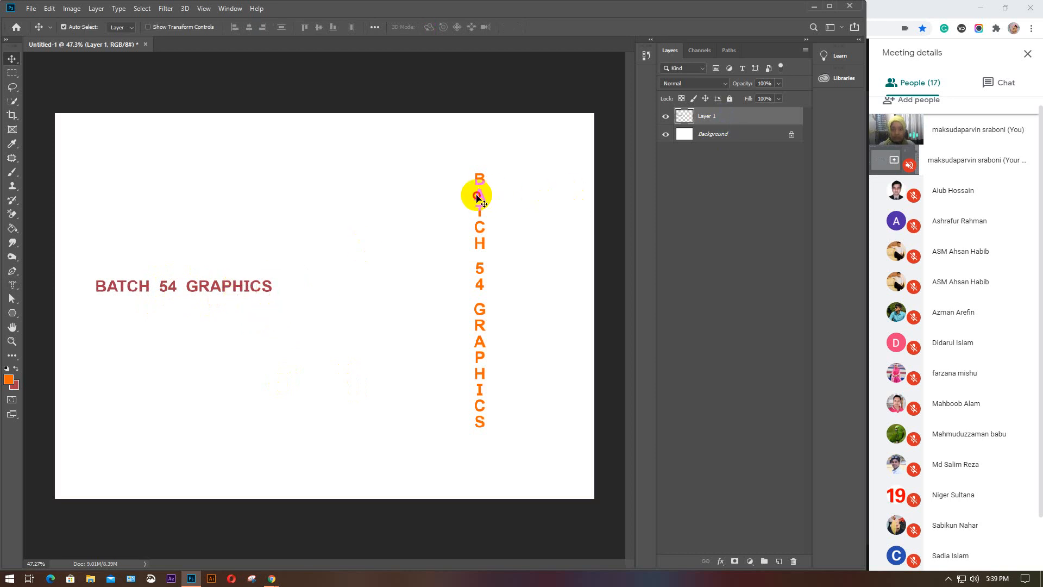
{"action": "left_click_drag", "start_coordinate": [477, 199], "coordinate": [501, 200]}
{"action": "key", "text": "ctrl+z"}
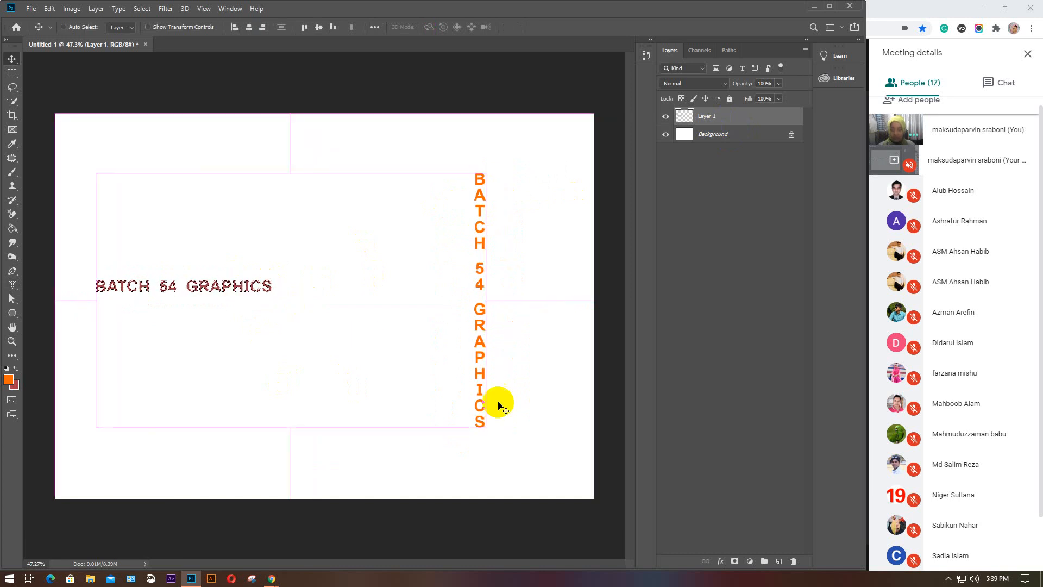
Step: Fill the horizontal text selection with the background colour on a new layer and deselect it
{"action": "left_click", "coordinate": [779, 561]}
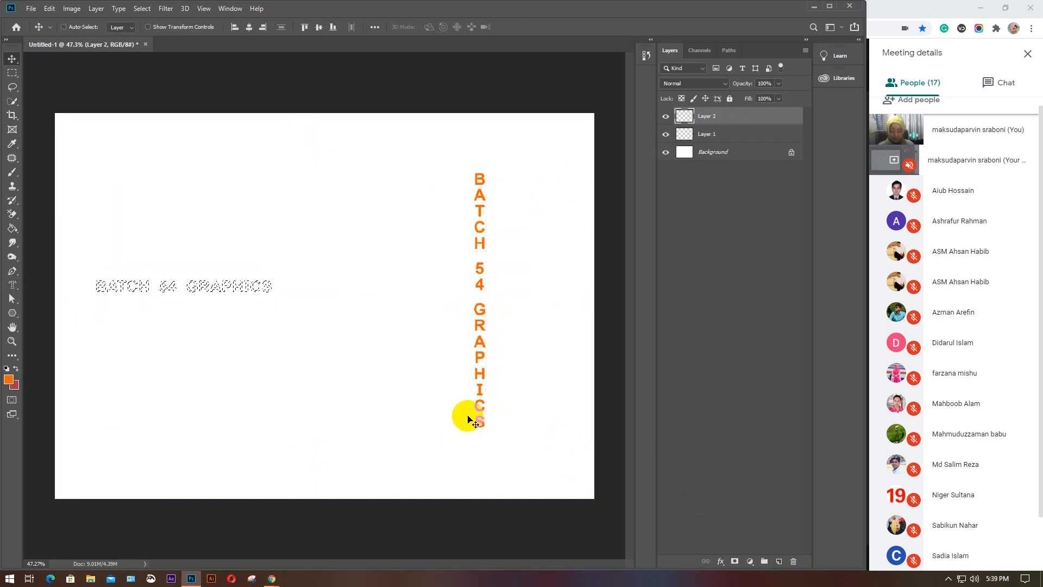
{"action": "key", "text": "ctrl+BackSpace"}
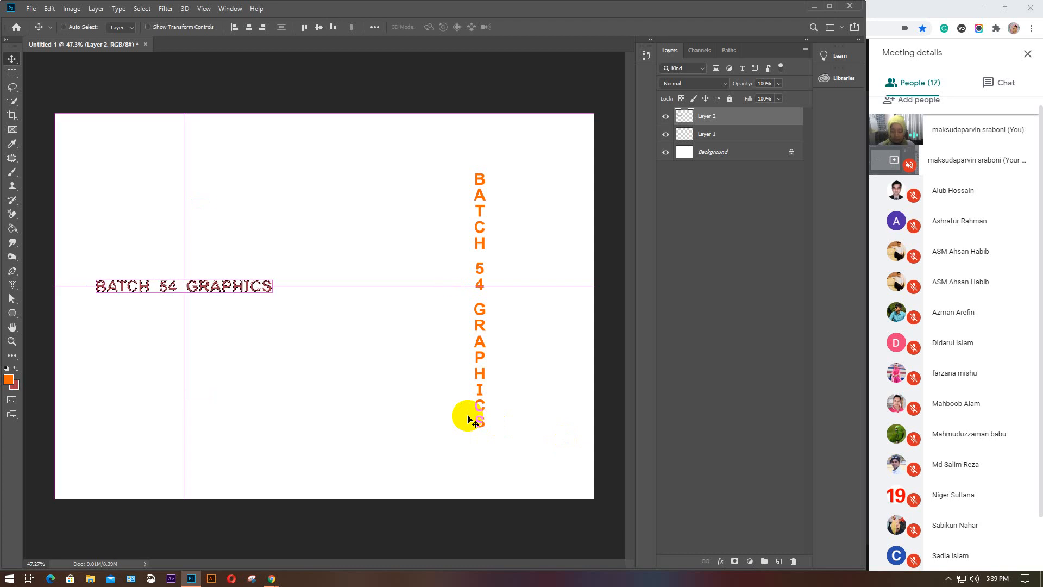
{"action": "key", "text": "ctrl+d"}
Step: Reposition the vertical and horizontal texts so the horizontal line ends against the vertical one near the canvas centre
{"action": "left_click_drag", "start_coordinate": [240, 286], "coordinate": [272, 305]}
{"action": "left_click_drag", "start_coordinate": [475, 245], "coordinate": [370, 250]}
{"action": "left_click_drag", "start_coordinate": [298, 303], "coordinate": [368, 323]}
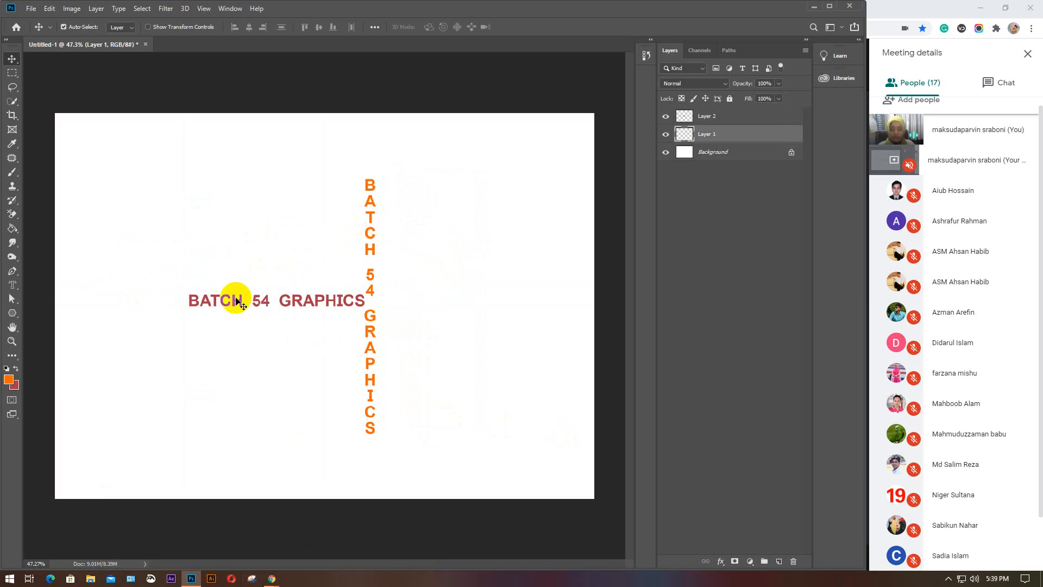
Step: Switch to Chrome and search Google Images for "typography" in a new tab
{"action": "mouse_move", "coordinate": [271, 578]}
{"action": "left_click", "coordinate": [171, 538]}
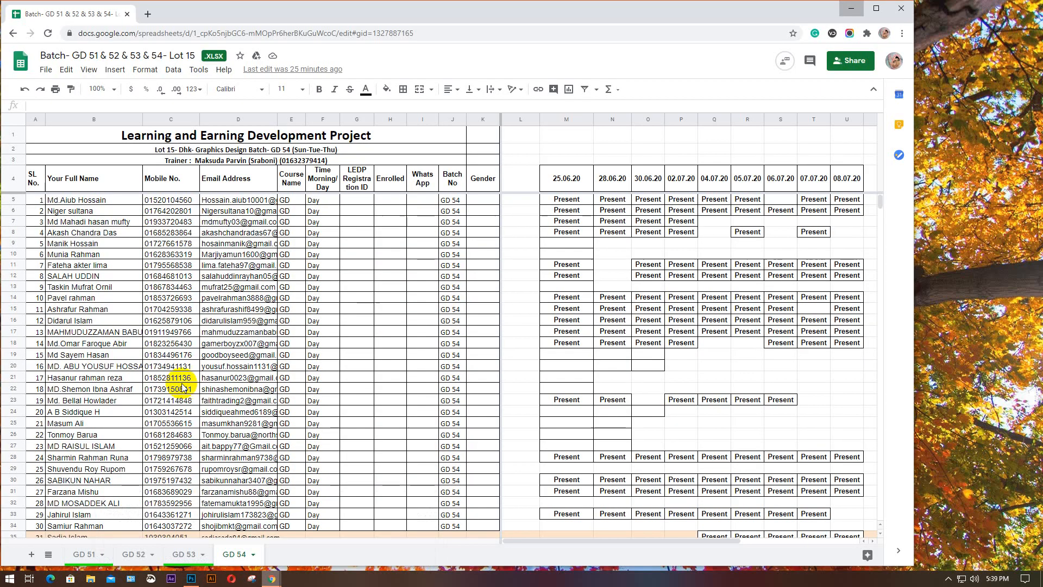
{"action": "left_click", "coordinate": [147, 14]}
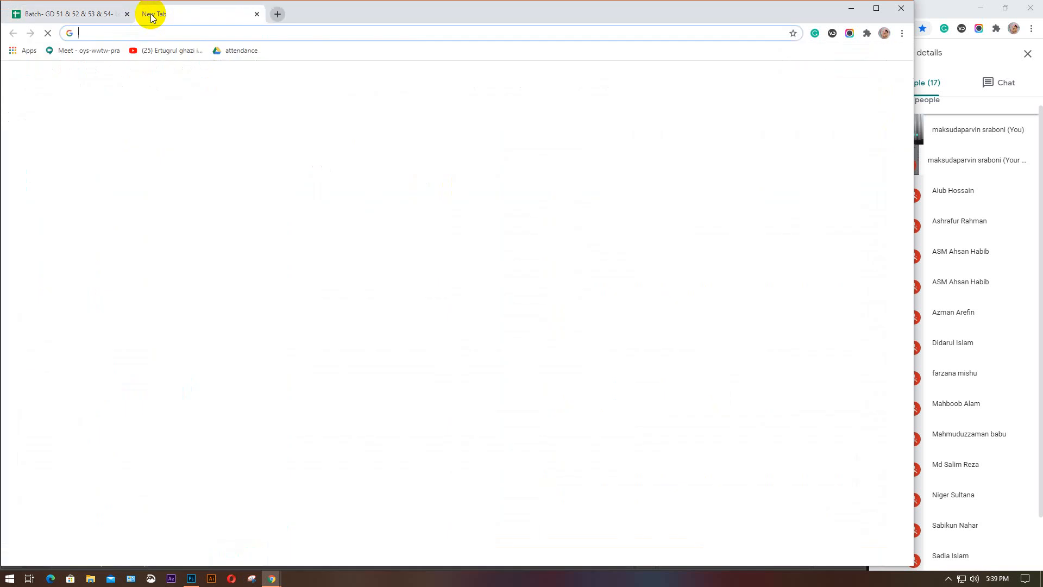
{"action": "type", "text": "typ"}
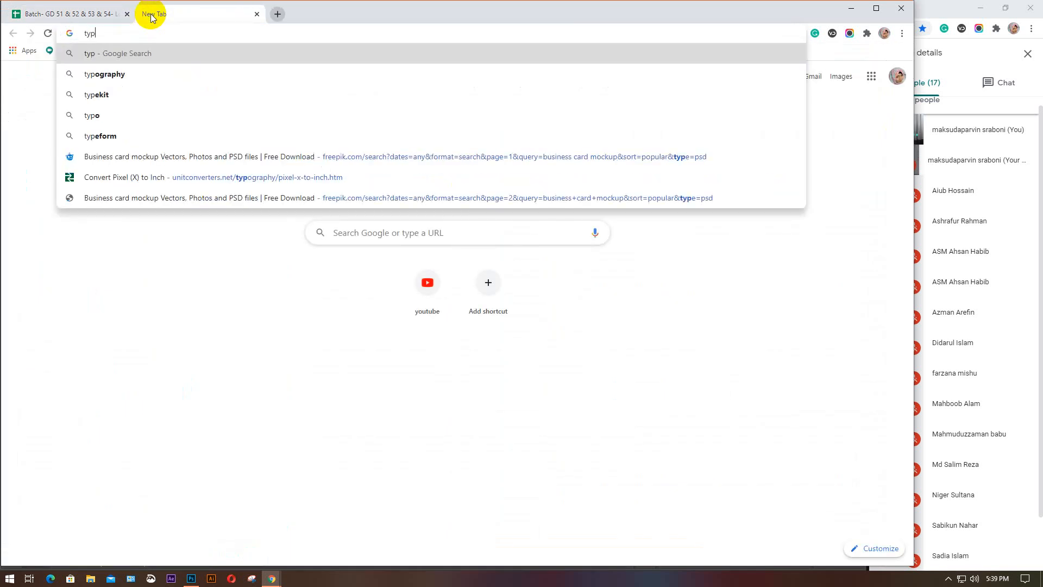
{"action": "type", "text": "ogra"}
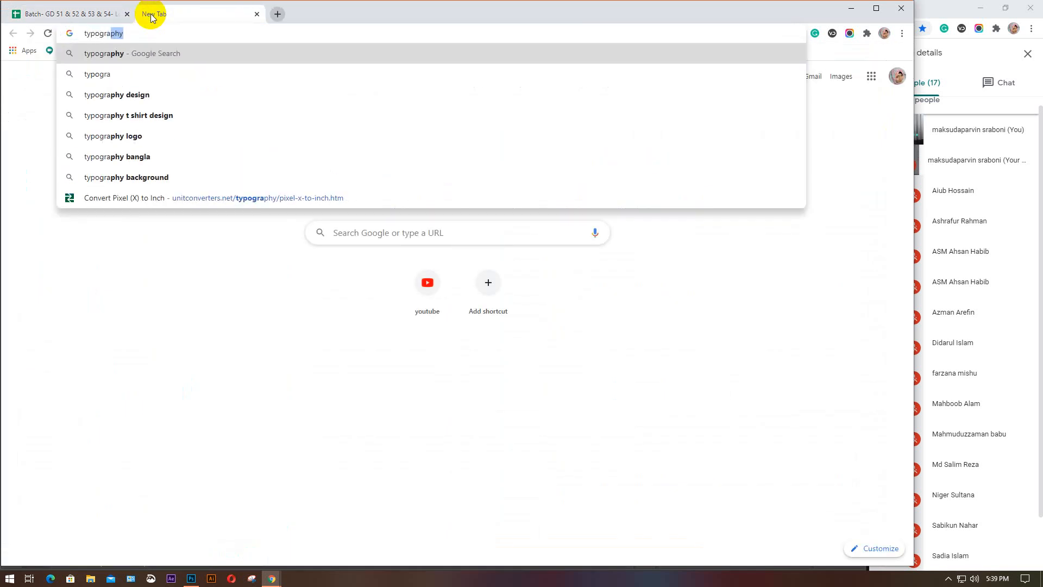
{"action": "type", "text": "phy"}
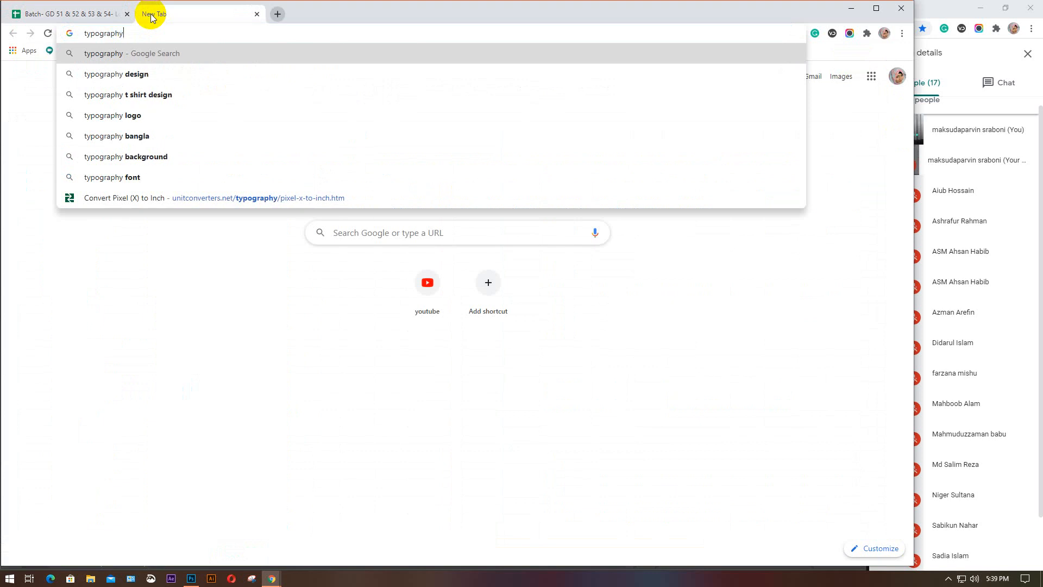
{"action": "key", "text": "Return"}
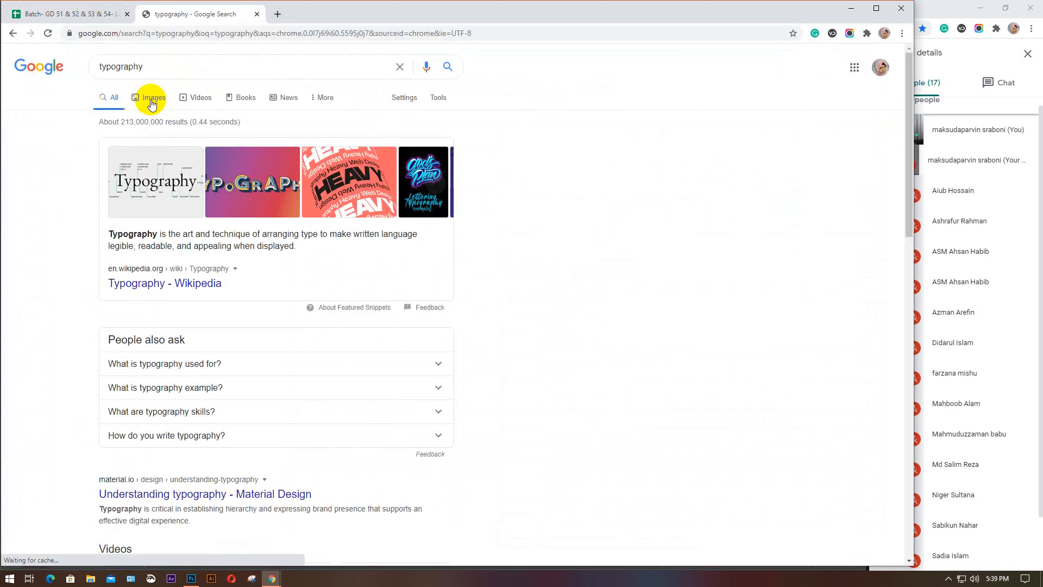
{"action": "left_click", "coordinate": [150, 98]}
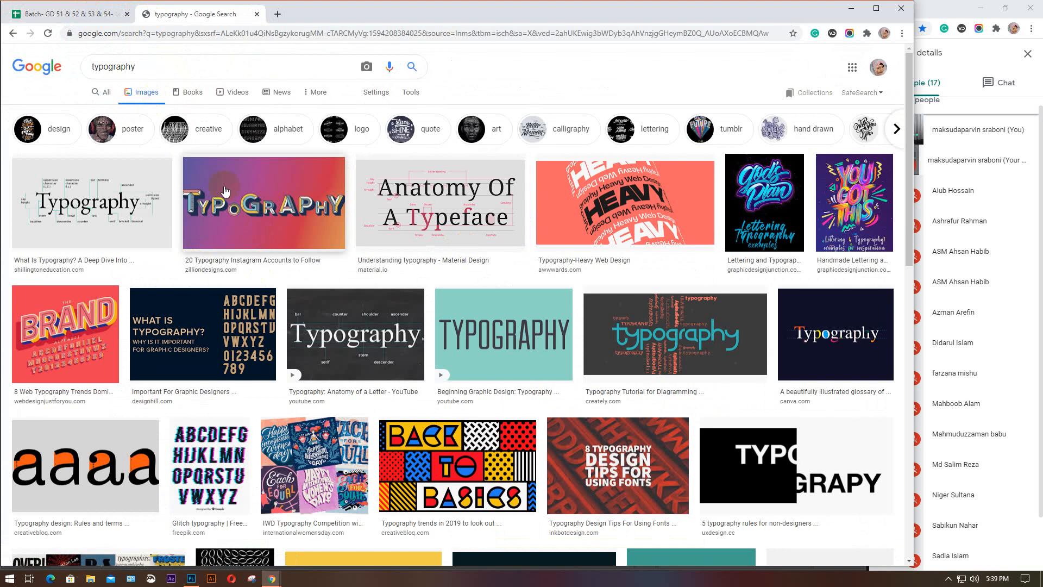
Step: Examine the typography image results, previewing the Creately "typography" word collage and the orange portrait built from lettering
{"action": "scroll", "coordinate": [226, 191], "scroll_direction": "down", "scroll_amount": 1}
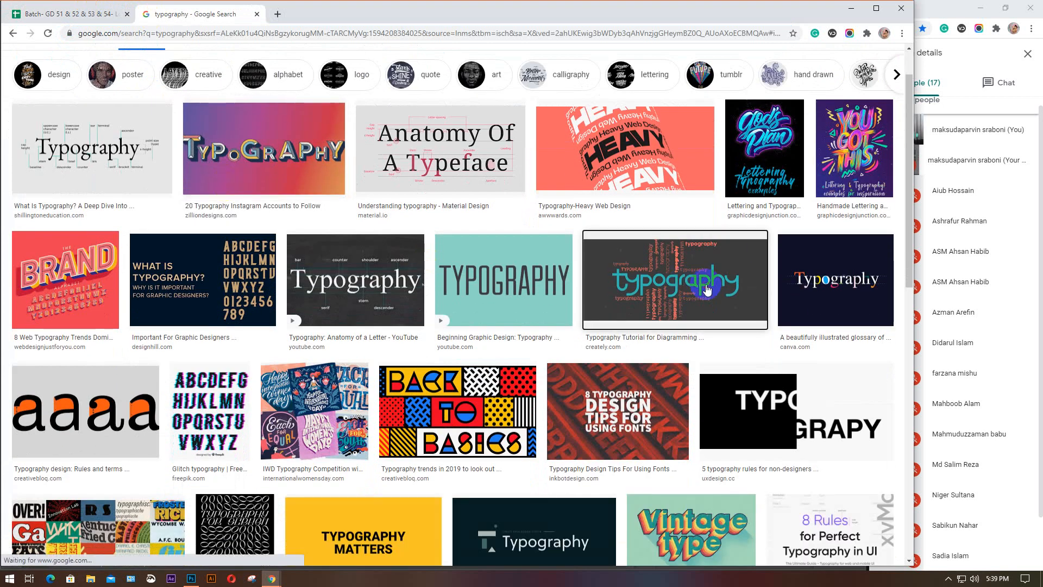
{"action": "left_click", "coordinate": [578, 272]}
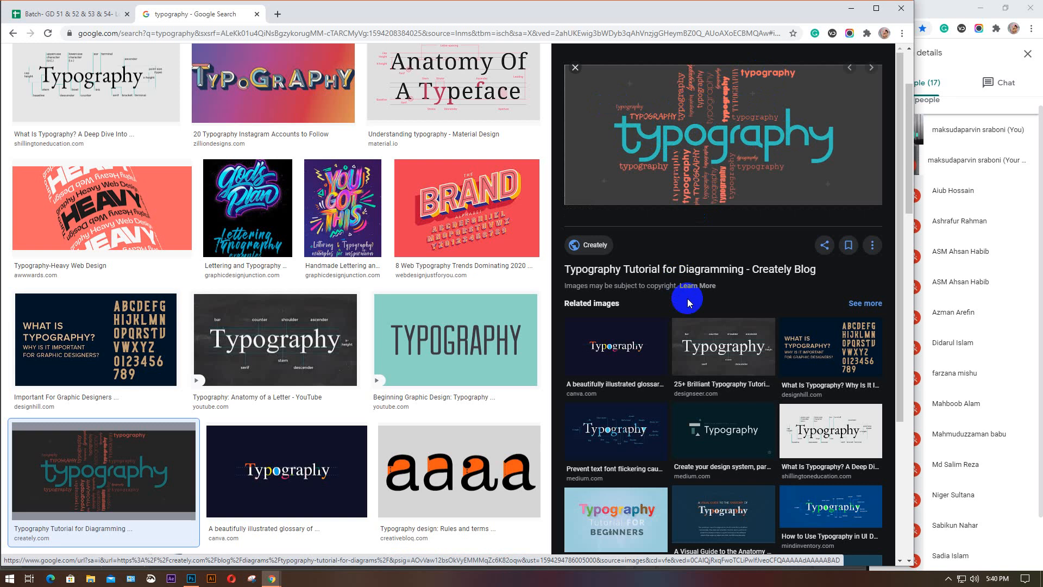
{"action": "scroll", "coordinate": [687, 299], "scroll_direction": "down", "scroll_amount": 2}
{"action": "scroll", "coordinate": [687, 299], "scroll_direction": "down", "scroll_amount": 4}
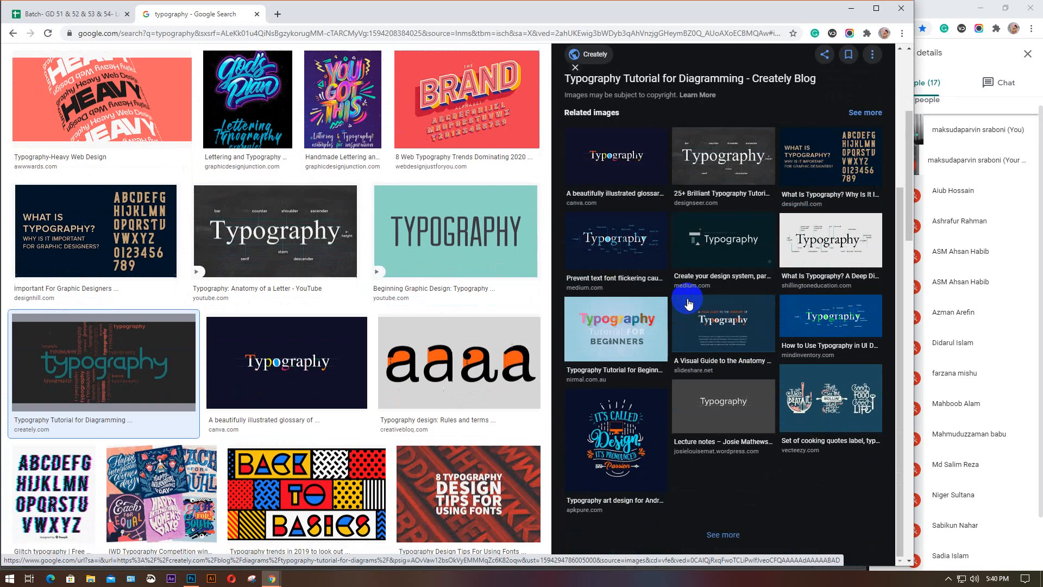
{"action": "scroll", "coordinate": [424, 369], "scroll_direction": "down", "scroll_amount": 2}
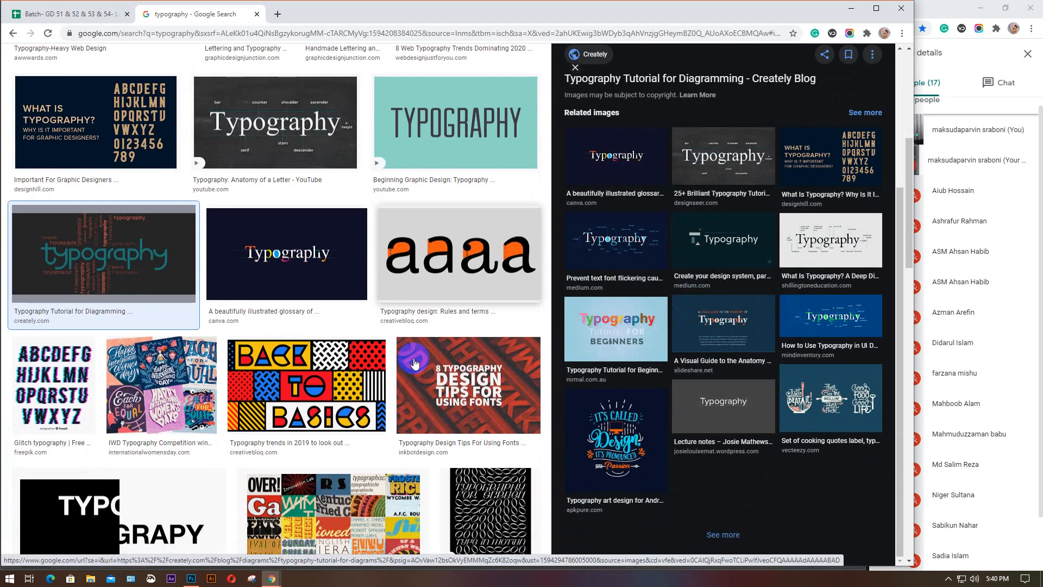
{"action": "scroll", "coordinate": [338, 303], "scroll_direction": "down", "scroll_amount": 3}
{"action": "scroll", "coordinate": [338, 303], "scroll_direction": "down", "scroll_amount": 3}
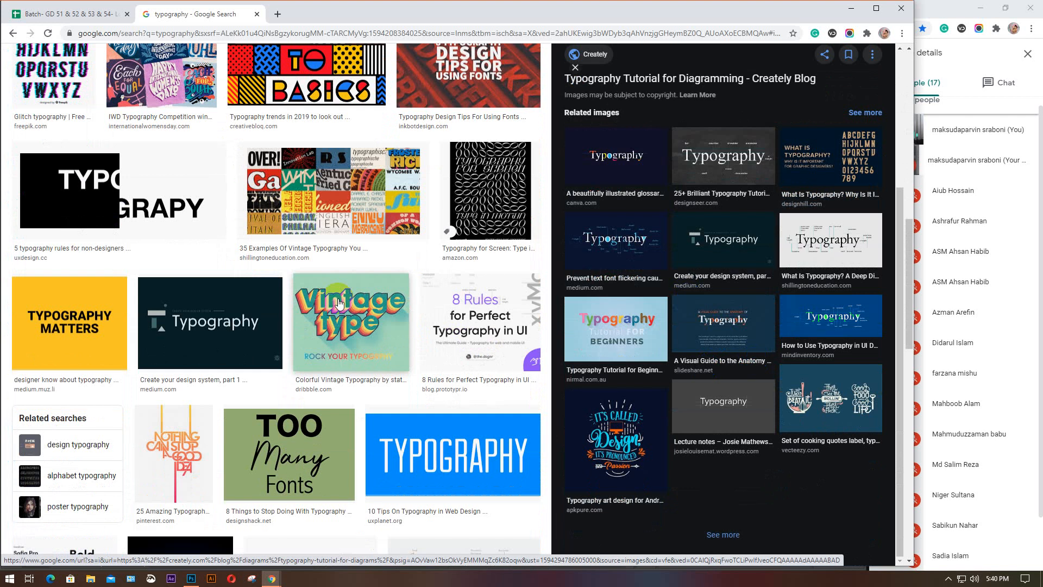
{"action": "scroll", "coordinate": [338, 303], "scroll_direction": "down", "scroll_amount": 3}
{"action": "scroll", "coordinate": [338, 303], "scroll_direction": "down", "scroll_amount": 5}
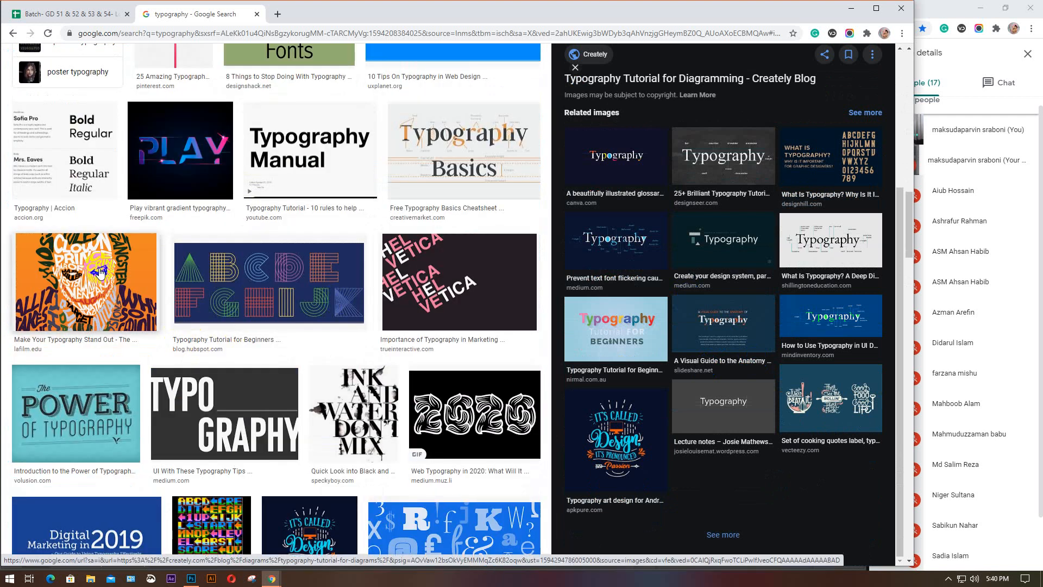
{"action": "left_click", "coordinate": [100, 273]}
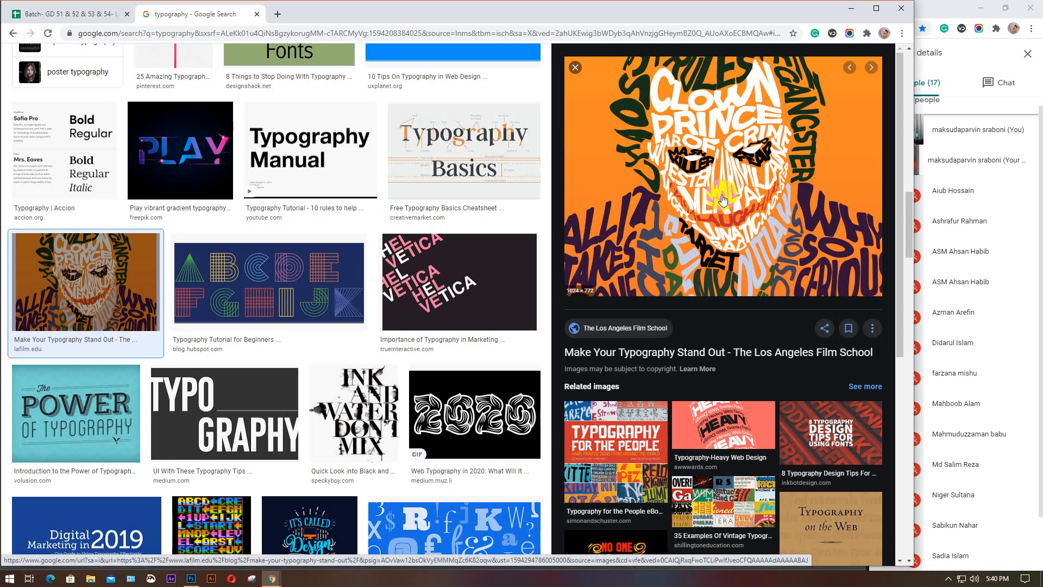
Step: Switch back to Photoshop and delete both text layers, leaving only the Background layer
{"action": "mouse_move", "coordinate": [190, 579]}
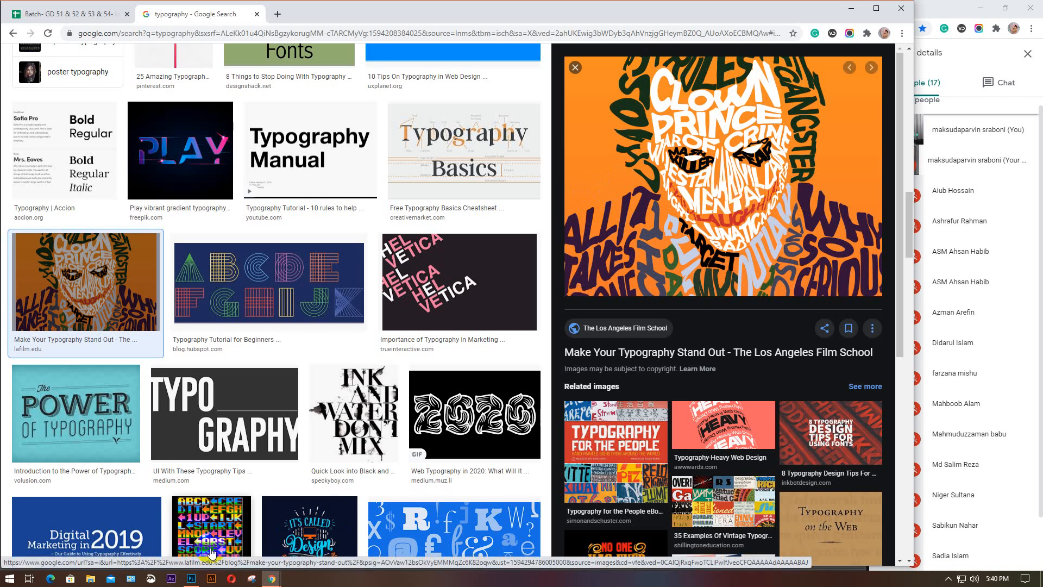
{"action": "left_click", "coordinate": [202, 553]}
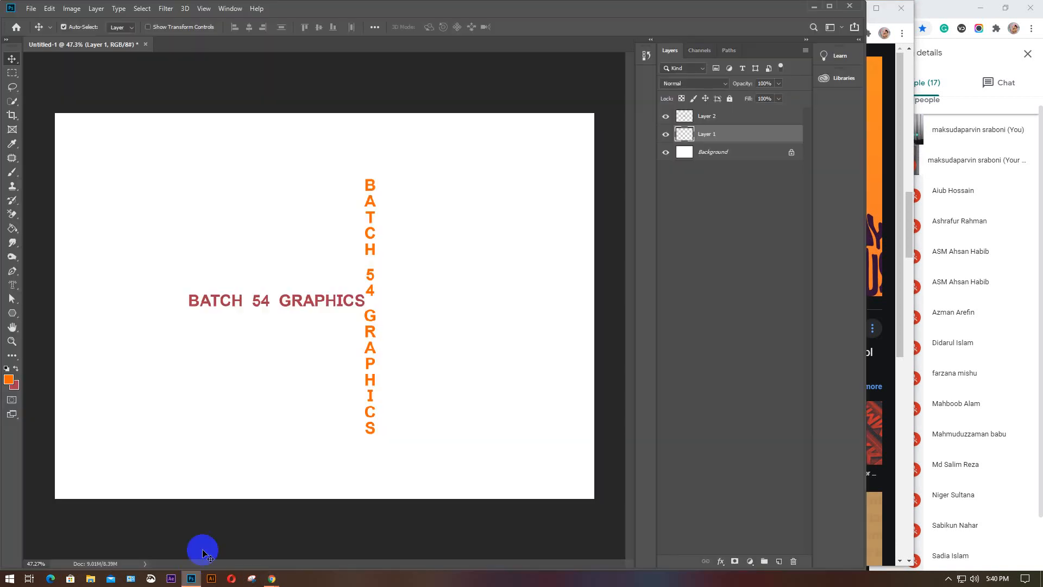
{"action": "left_click", "coordinate": [718, 116]}
{"action": "key", "text": "ctrl+e"}
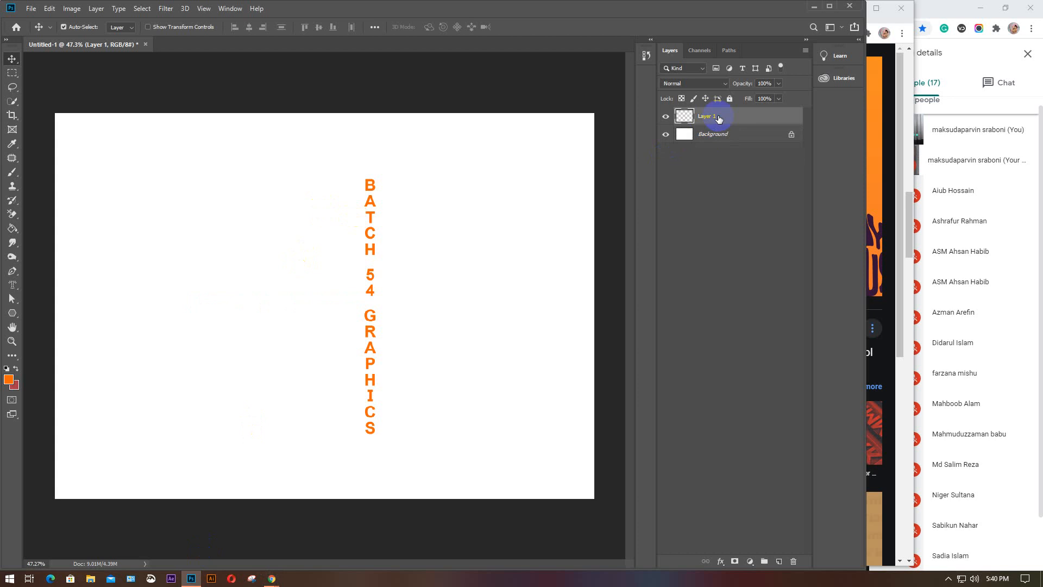
{"action": "key", "text": "Delete"}
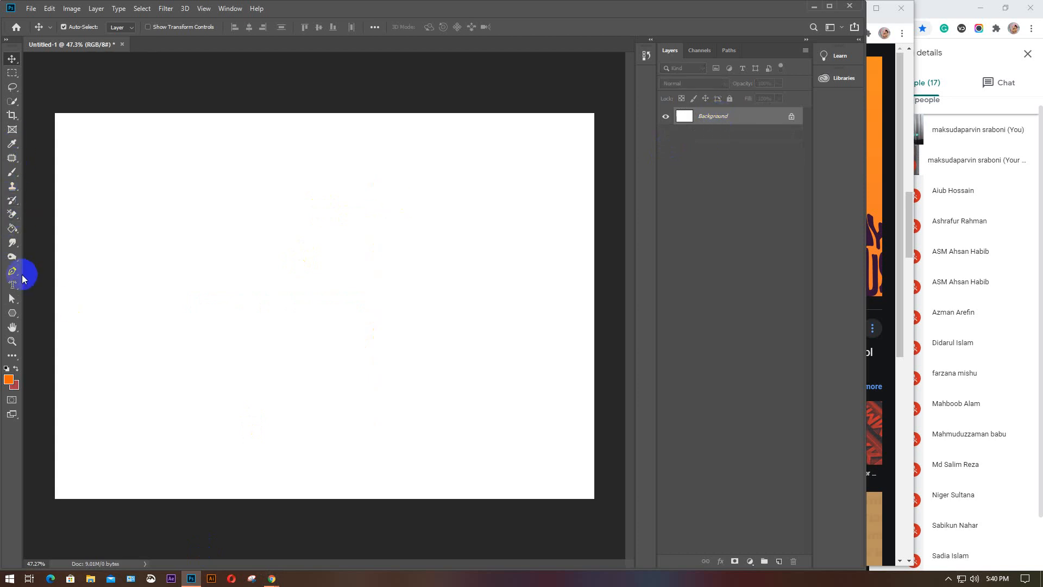
Step: Add a horizontal text layer reading "BATCH 54" in the left half of the canvas with the Horizontal Type tool
{"action": "right_click", "coordinate": [23, 279]}
{"action": "left_click", "coordinate": [66, 280]}
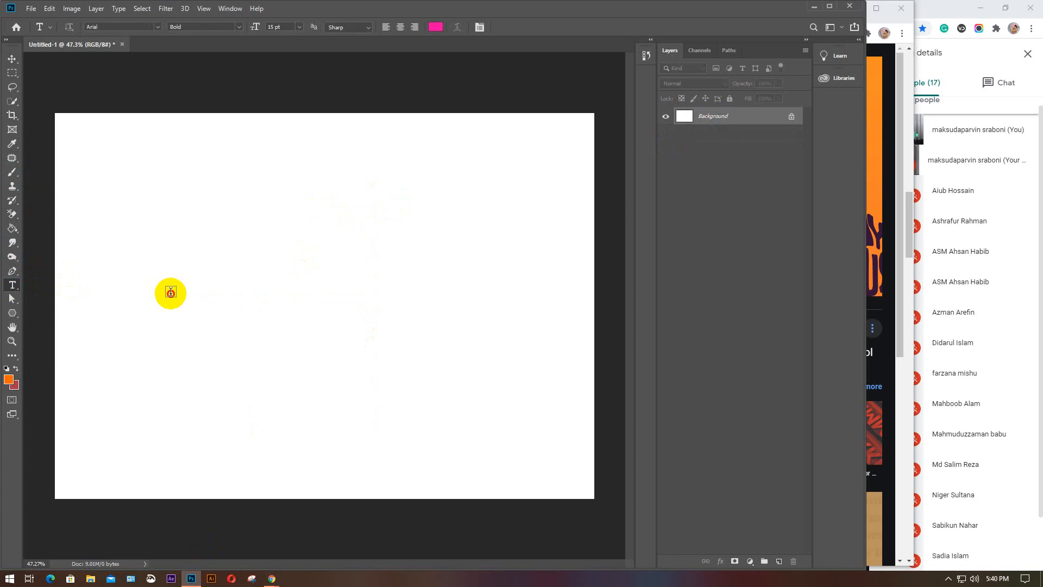
{"action": "left_click", "coordinate": [170, 292]}
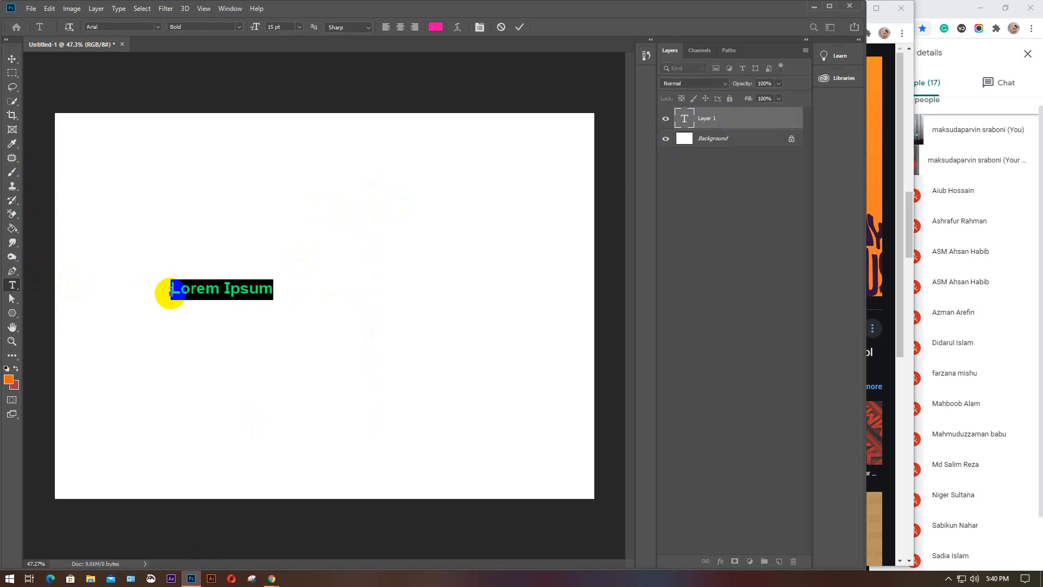
{"action": "type", "text": "BATCH 54"}
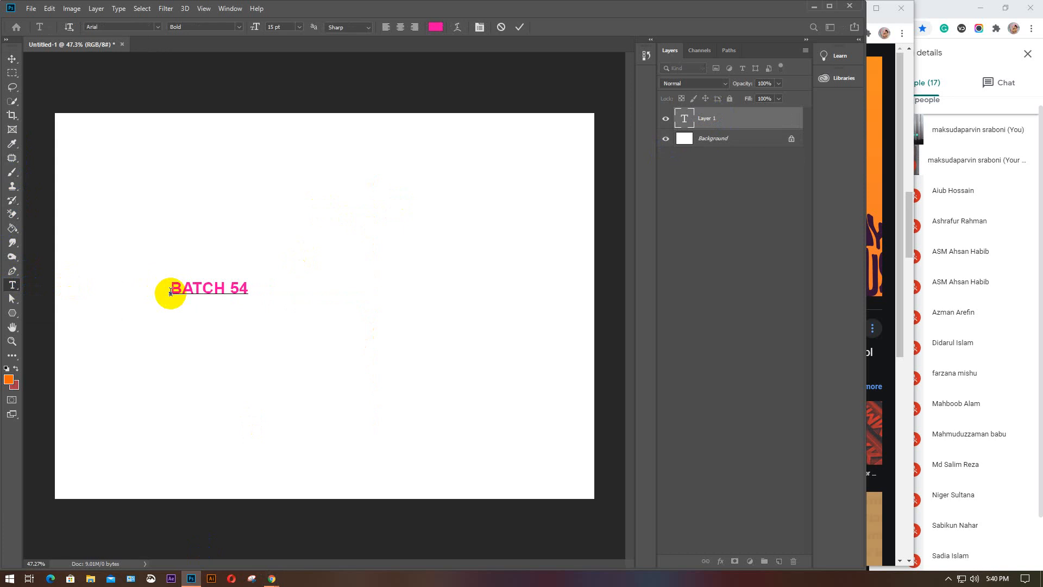
Step: Set the font size of the whole "BATCH 54" text to 50 pt
{"action": "left_click_drag", "start_coordinate": [170, 292], "coordinate": [249, 287]}
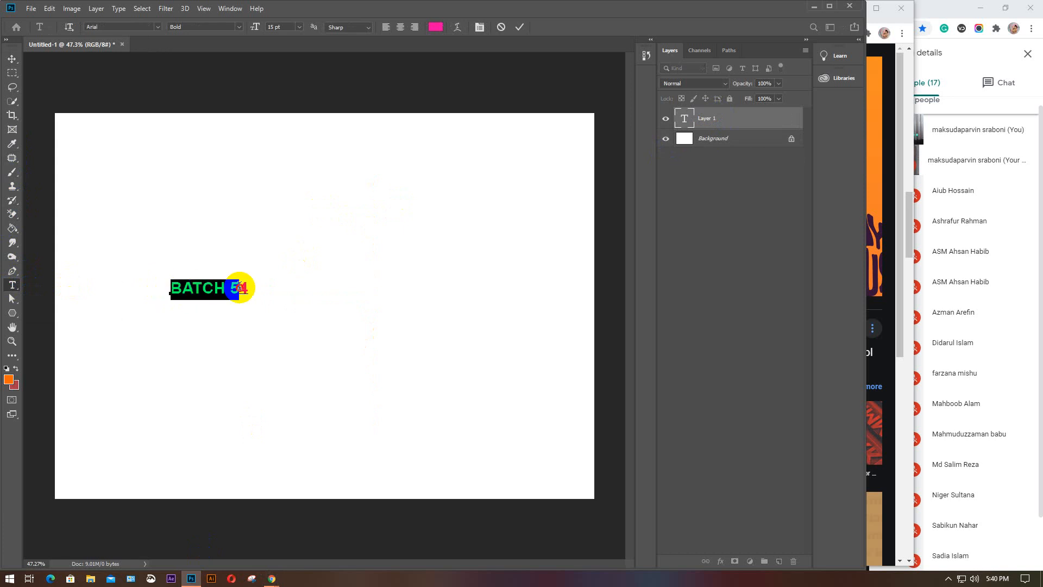
{"action": "left_click", "coordinate": [257, 32]}
{"action": "key", "text": "Return"}
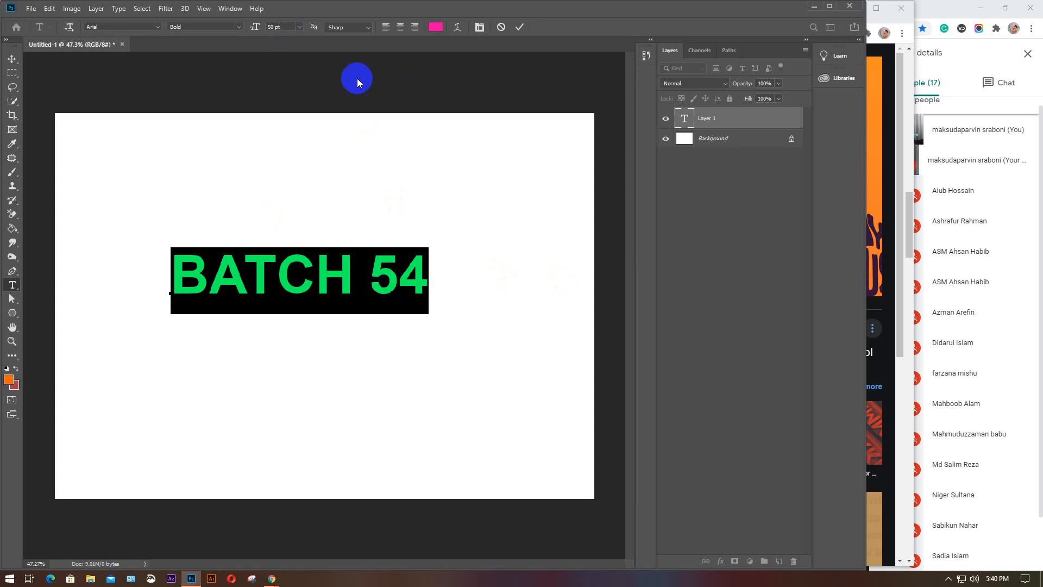
Step: Try an Arc warp with a +54% horizontal bend on the "BATCH 54" text
{"action": "left_click", "coordinate": [457, 28]}
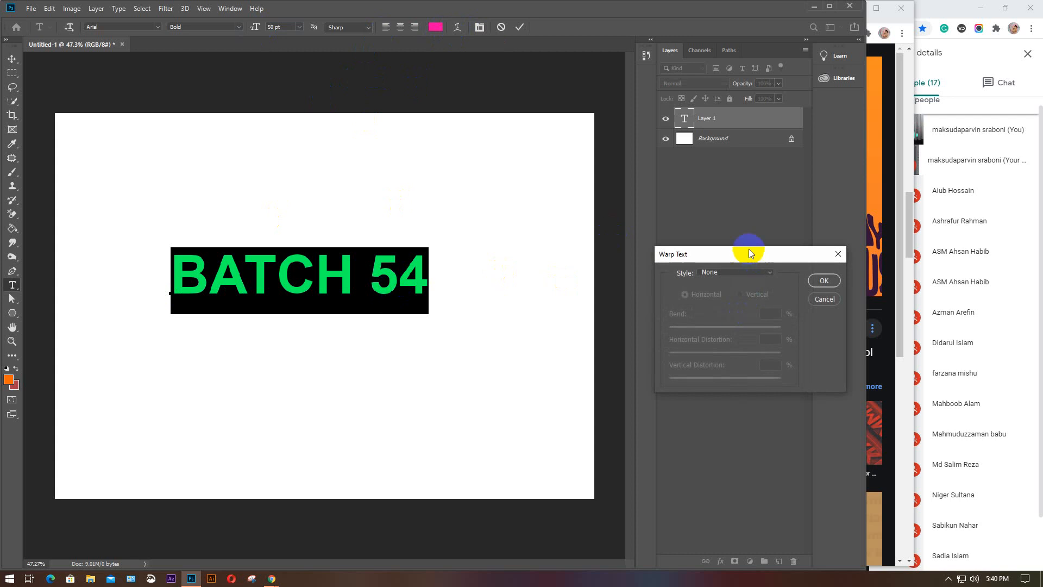
{"action": "left_click_drag", "start_coordinate": [749, 250], "coordinate": [708, 176]}
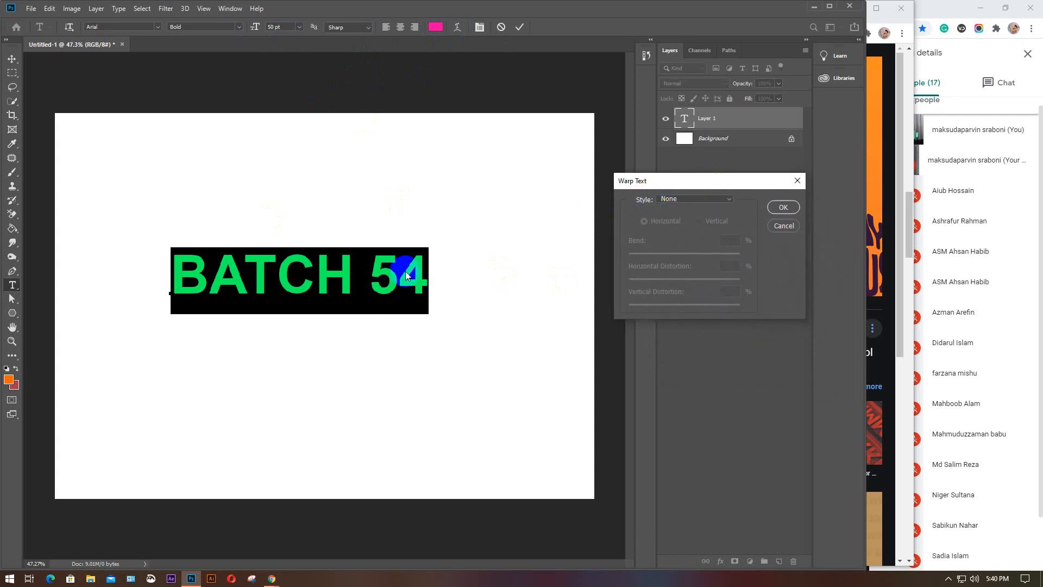
{"action": "left_click", "coordinate": [730, 200]}
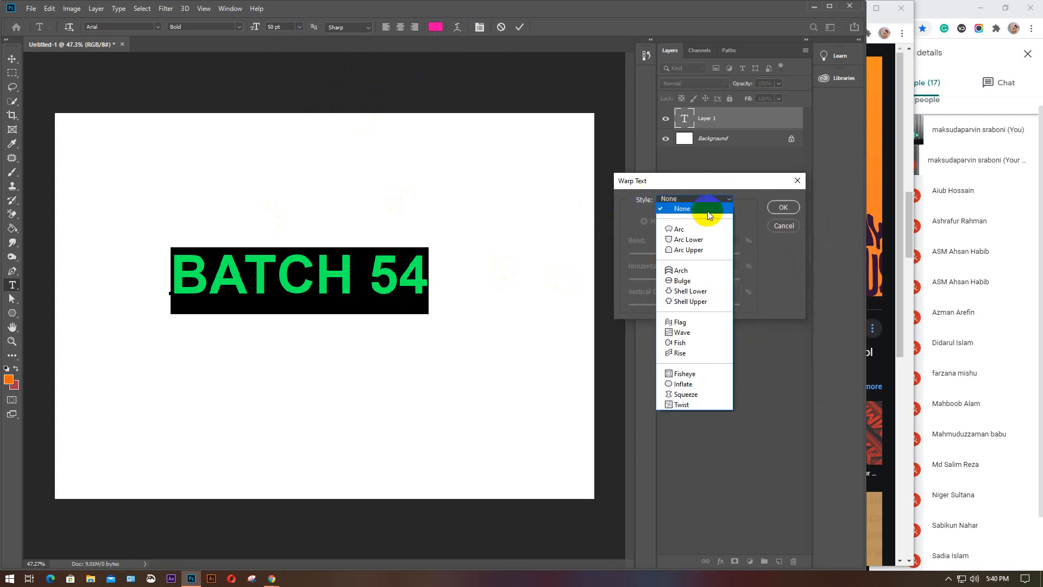
{"action": "left_click", "coordinate": [691, 232]}
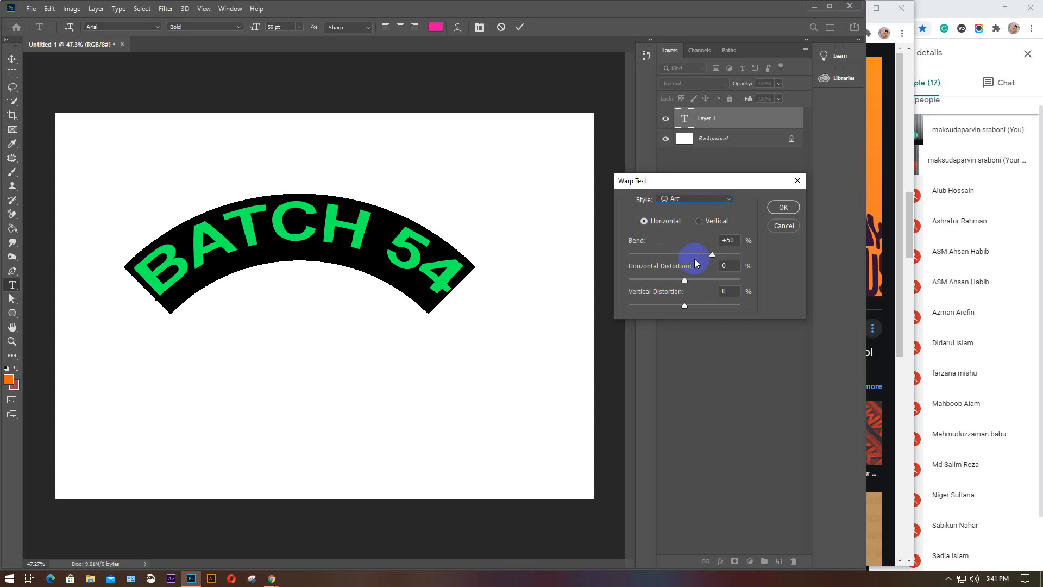
{"action": "mouse_move", "coordinate": [712, 254]}
{"action": "left_mouse_down"}
{"action": "mouse_move", "coordinate": [734, 255]}
{"action": "mouse_move", "coordinate": [637, 256]}
{"action": "mouse_move", "coordinate": [714, 254]}
{"action": "left_mouse_up"}
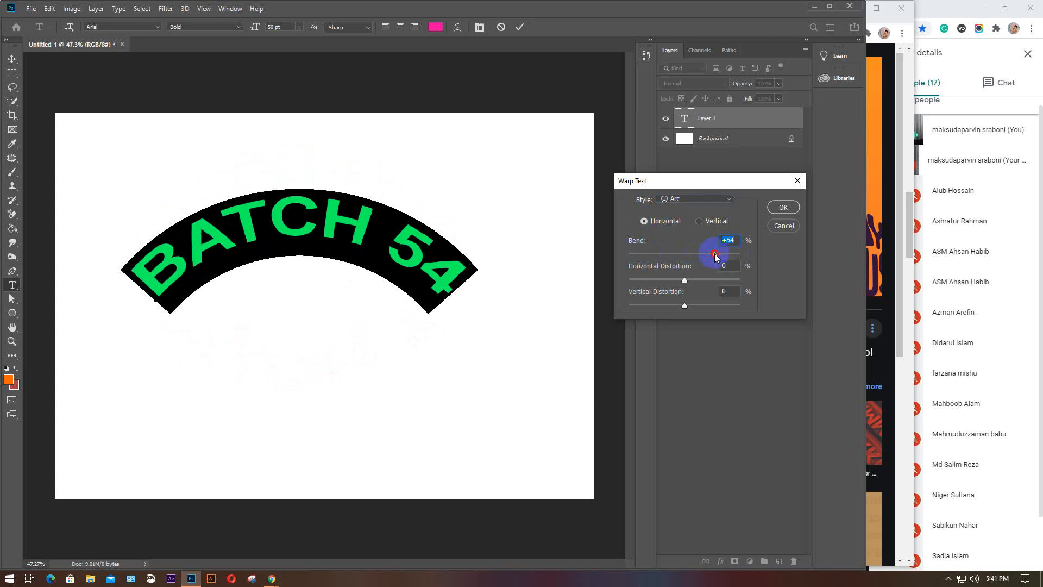
Step: Try the Arc warp with horizontal distortion at -100% and vertical distortion at -79%, resetting each distortion to 0%
{"action": "left_click_drag", "start_coordinate": [684, 286], "coordinate": [618, 294]}
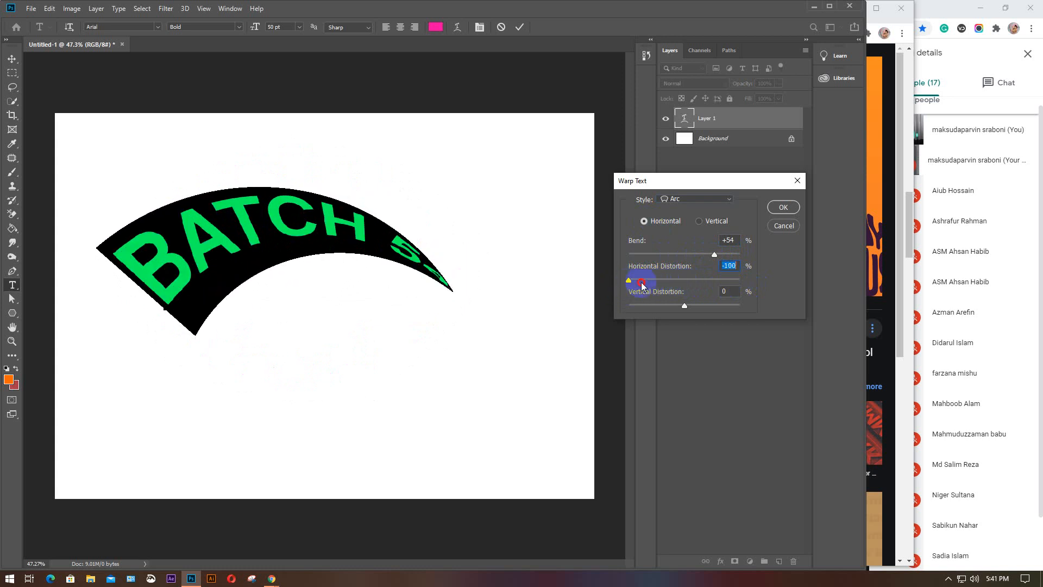
{"action": "left_click_drag", "start_coordinate": [631, 284], "coordinate": [642, 308]}
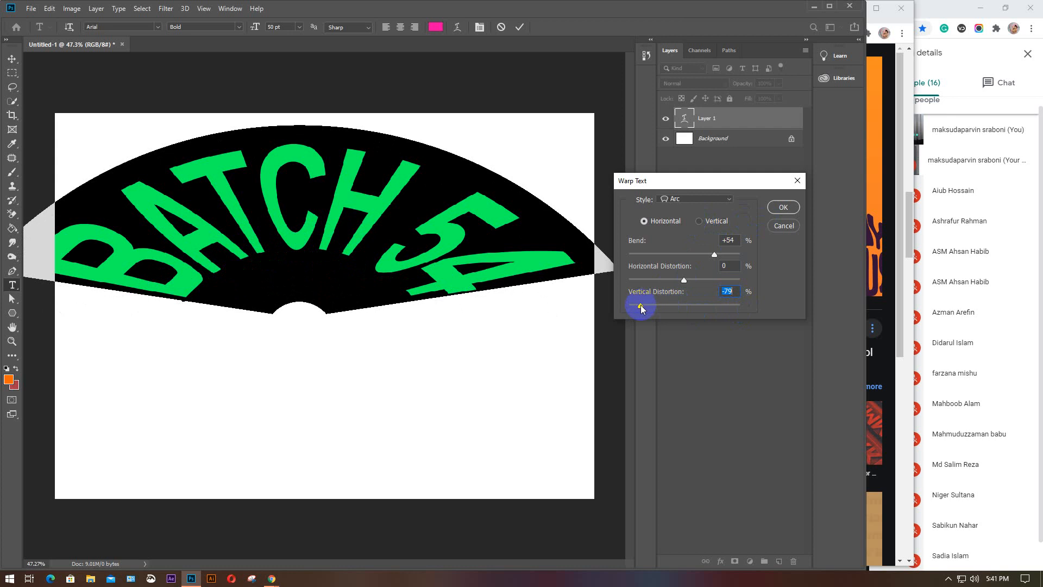
{"action": "left_click_drag", "start_coordinate": [641, 305], "coordinate": [686, 306]}
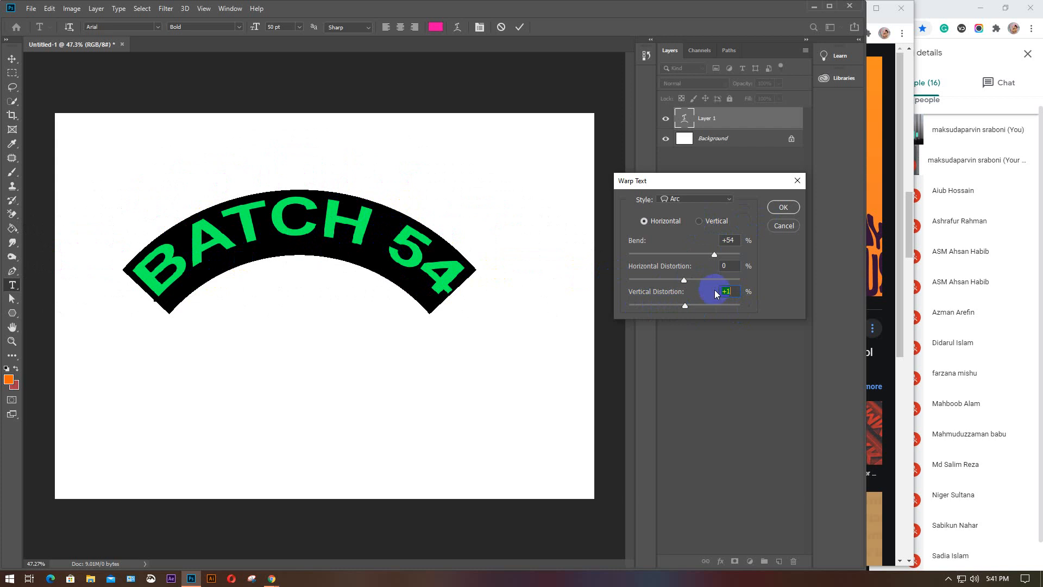
{"action": "type", "text": "0"}
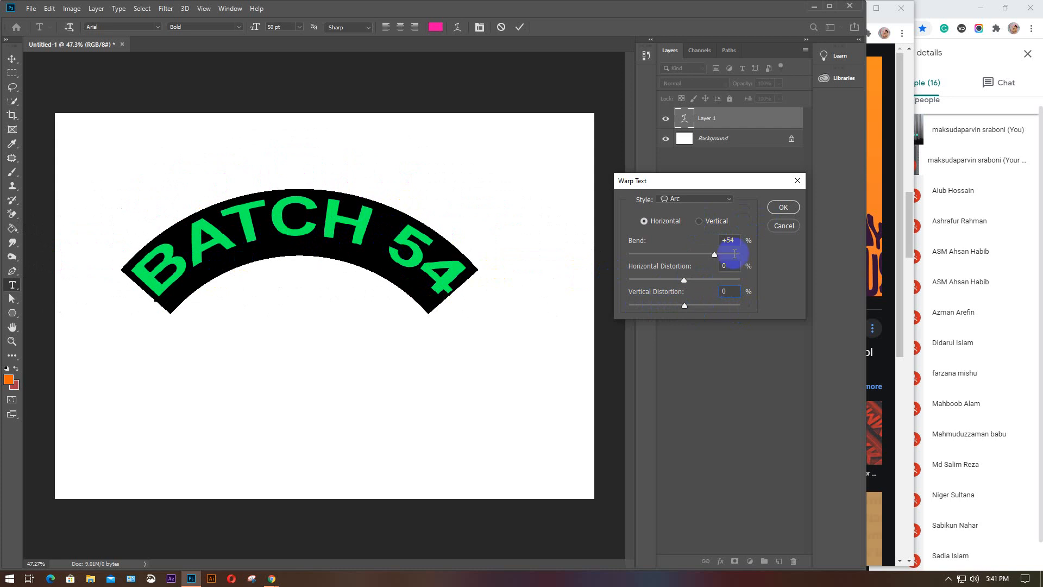
Step: Try the Arc warp vertically with a +52% bend, testing -47% horizontal distortion reset to 0%, and +39% vertical distortion
{"action": "left_click", "coordinate": [700, 221]}
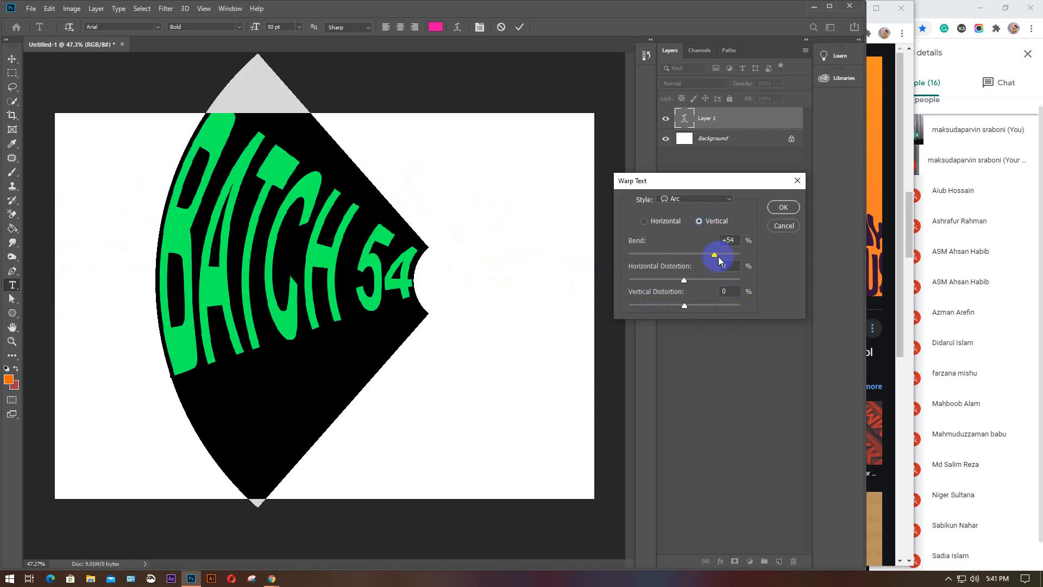
{"action": "left_click_drag", "start_coordinate": [715, 258], "coordinate": [659, 287]}
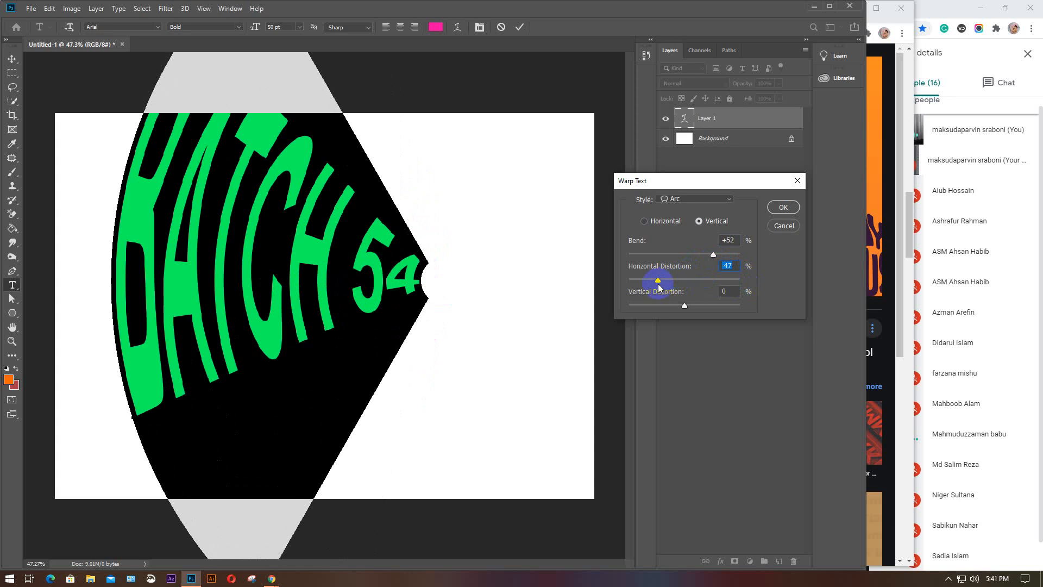
{"action": "type", "text": "0"}
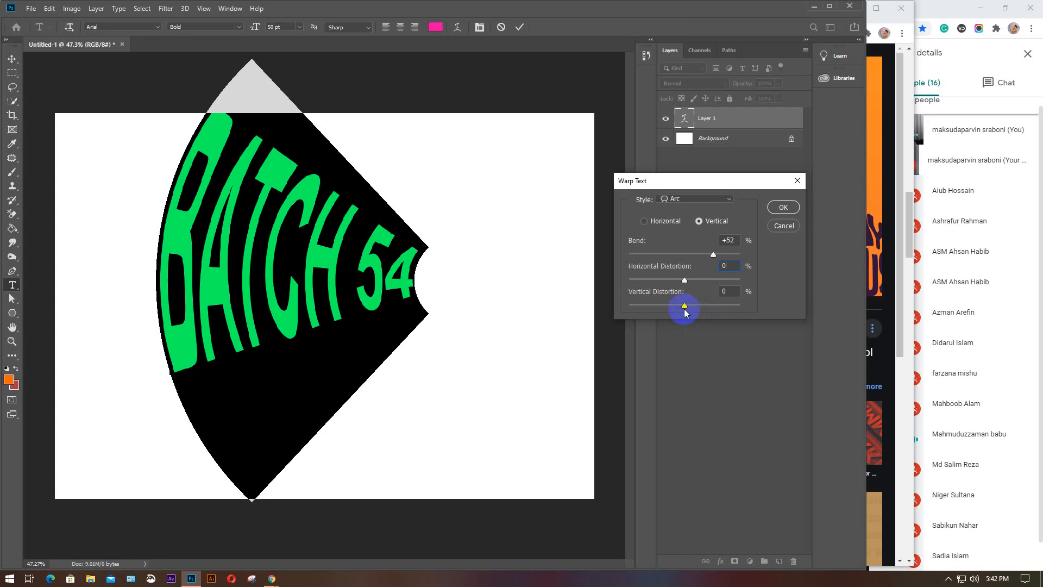
{"action": "mouse_move", "coordinate": [686, 306]}
{"action": "left_mouse_down"}
{"action": "mouse_move", "coordinate": [739, 304]}
{"action": "mouse_move", "coordinate": [629, 302]}
{"action": "mouse_move", "coordinate": [686, 318]}
{"action": "mouse_move", "coordinate": [705, 305]}
{"action": "left_mouse_up"}
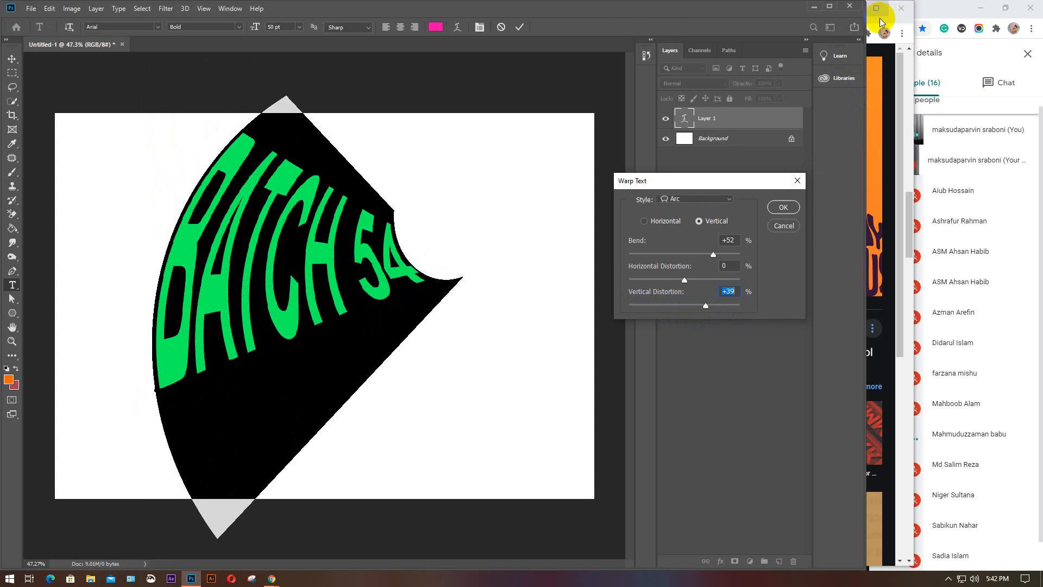
Step: Compare with the orange lettering portrait in the browser, and return the Photoshop Arc warp to horizontal with 0% vertical distortion
{"action": "left_click", "coordinate": [907, 109]}
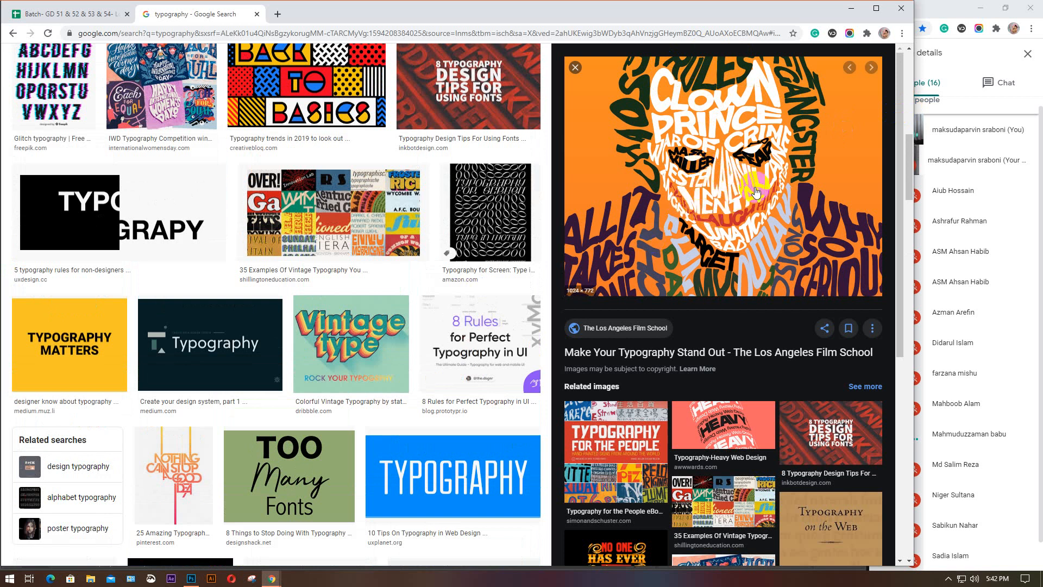
{"action": "left_click", "coordinate": [845, 12]}
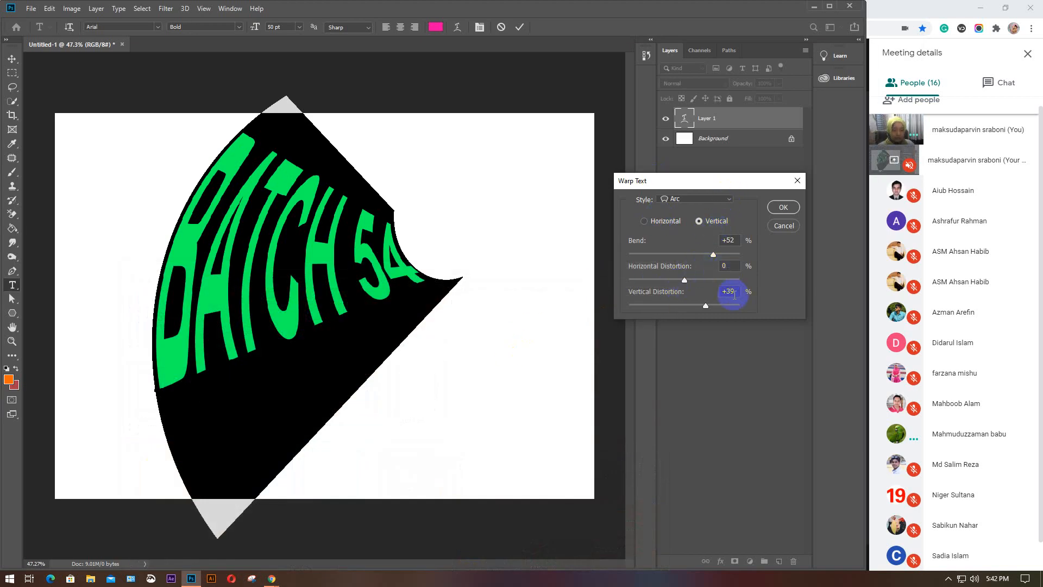
{"action": "left_click", "coordinate": [716, 296]}
{"action": "type", "text": "0"}
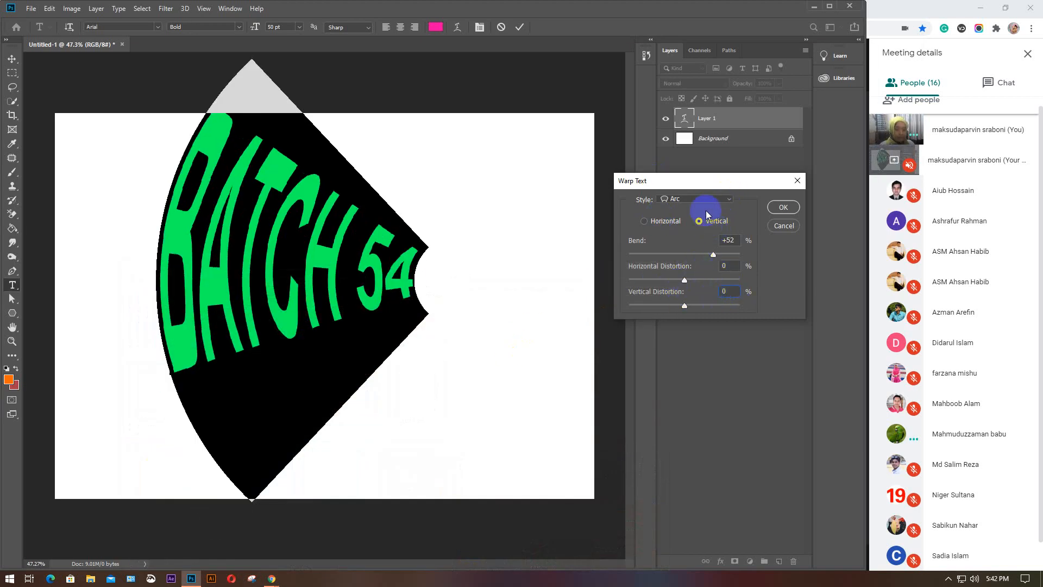
{"action": "left_click", "coordinate": [651, 220]}
Step: Preview the Arch, Flag, Fish and Squeeze warp styles on "BATCH 54" and dismiss the warp without applying it
{"action": "left_click", "coordinate": [718, 199]}
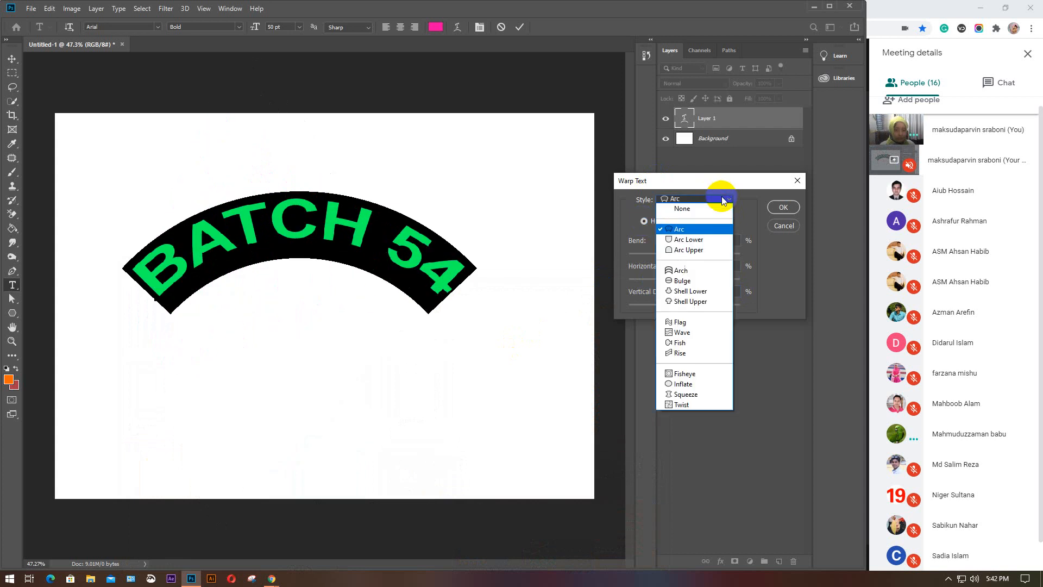
{"action": "left_click", "coordinate": [690, 270]}
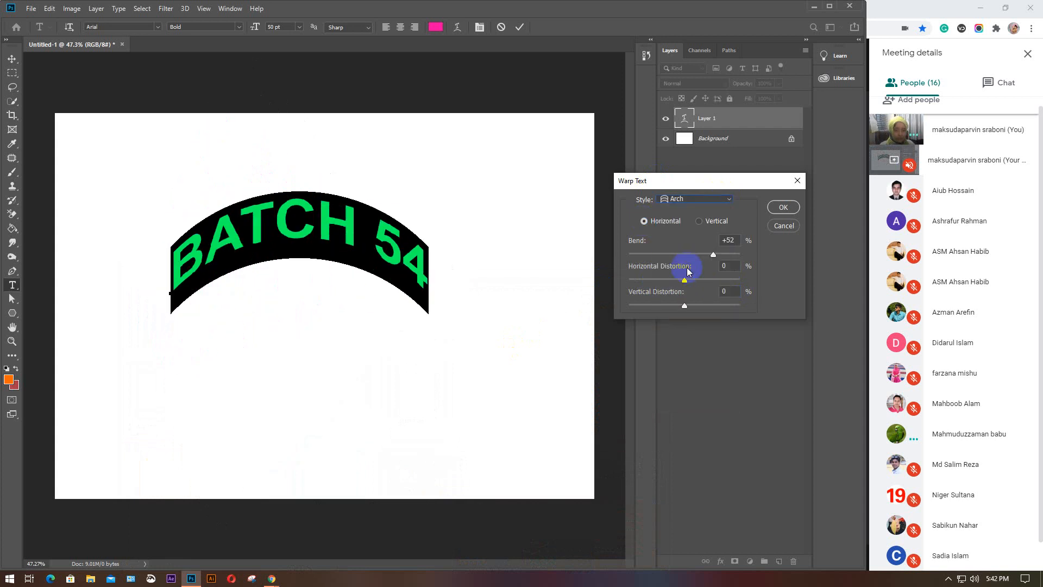
{"action": "left_click", "coordinate": [728, 200]}
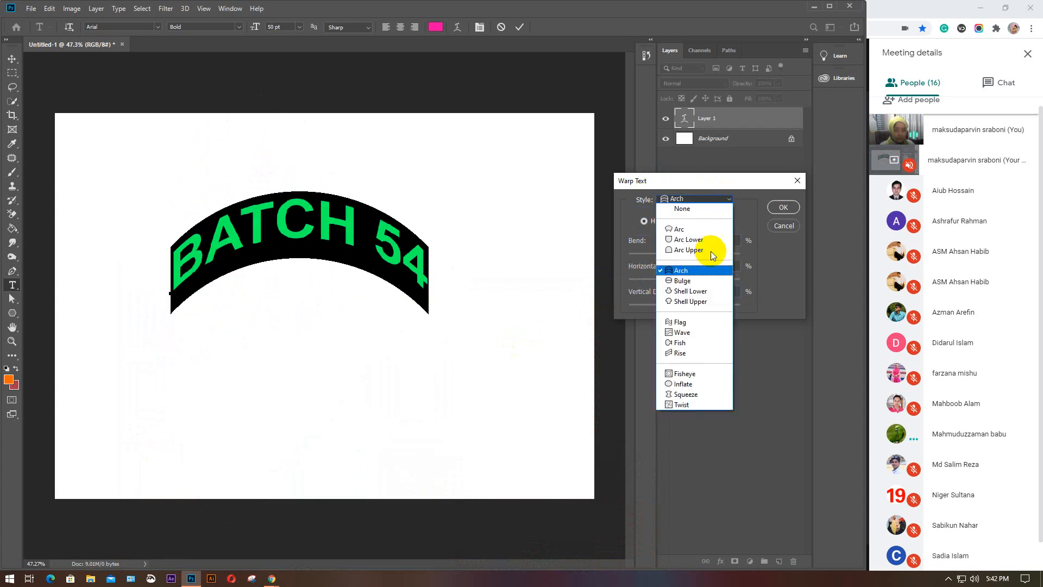
{"action": "left_click", "coordinate": [680, 325]}
{"action": "left_click", "coordinate": [728, 199]}
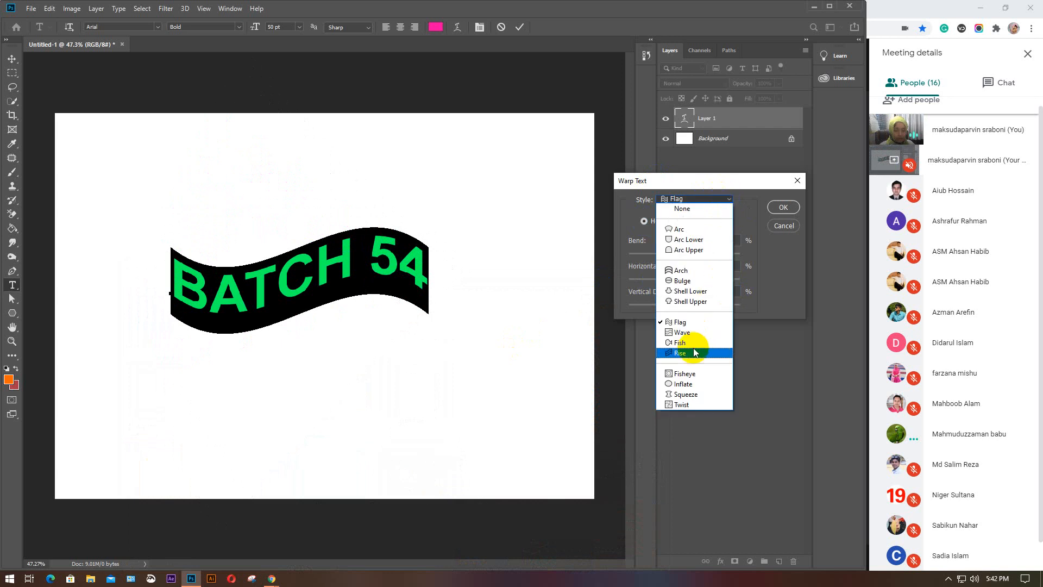
{"action": "left_click", "coordinate": [686, 345]}
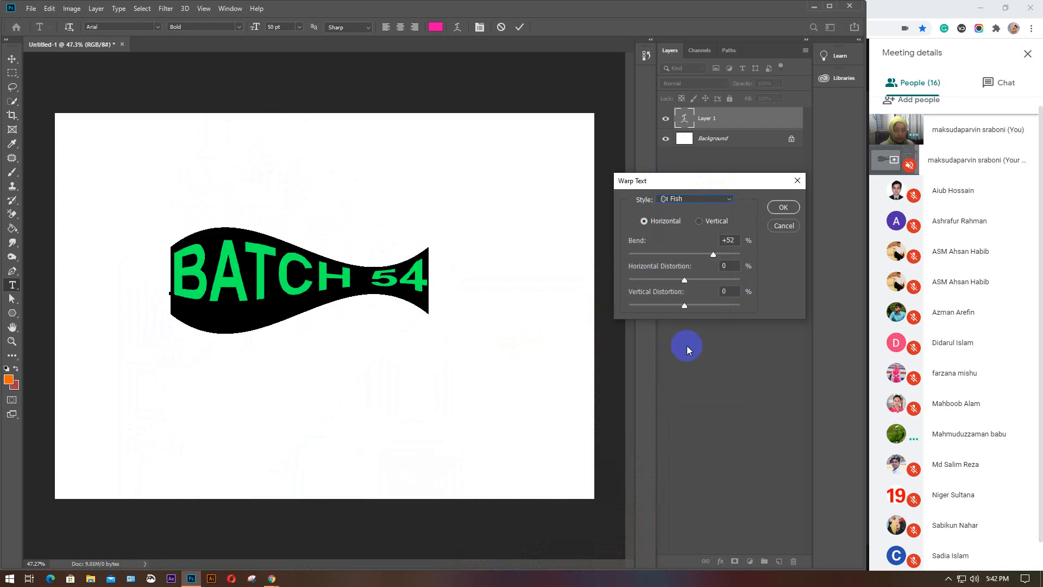
{"action": "left_click", "coordinate": [729, 199]}
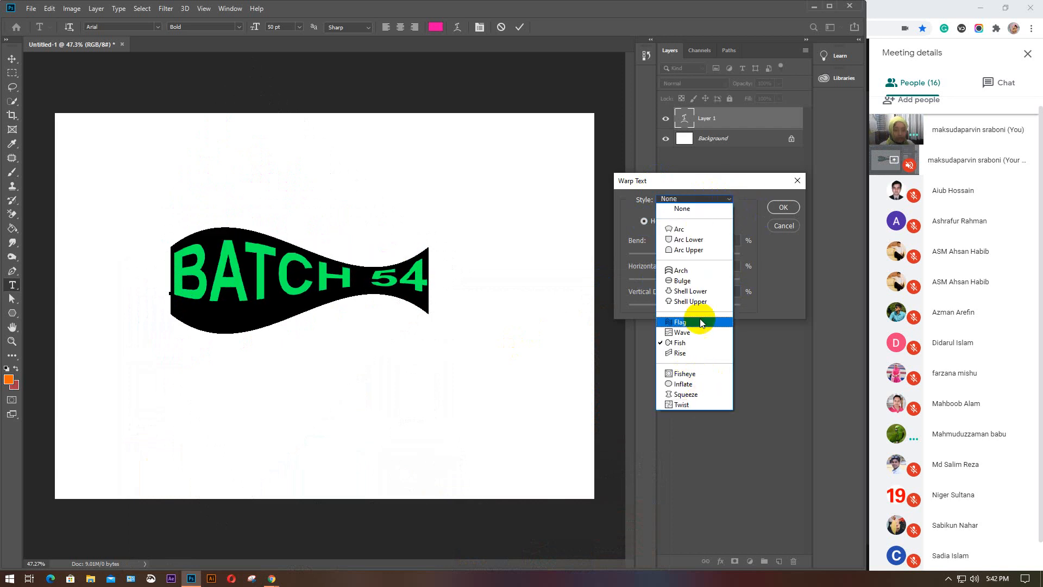
{"action": "left_click", "coordinate": [669, 395]}
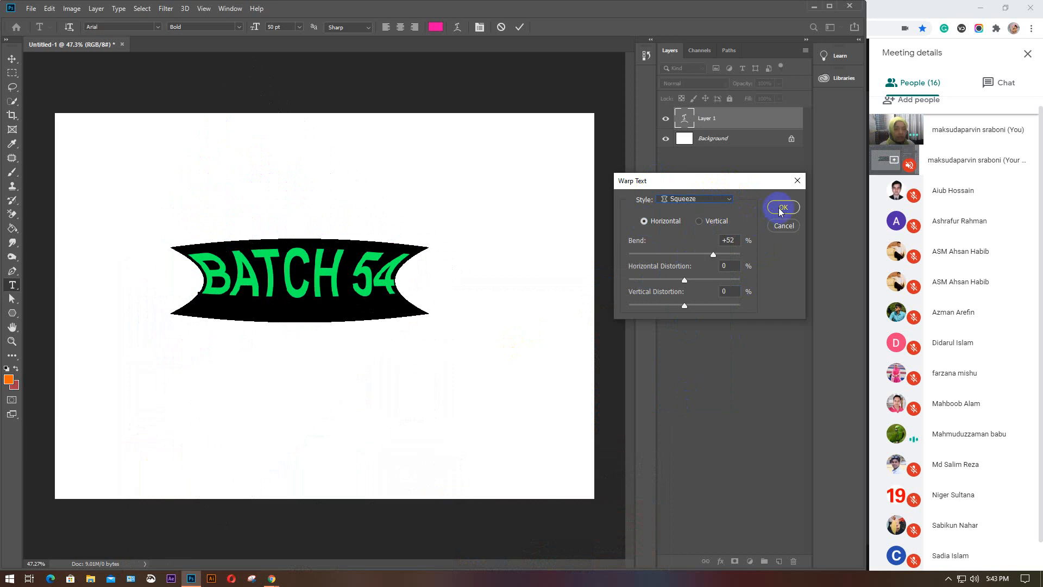
{"action": "left_click", "coordinate": [797, 180]}
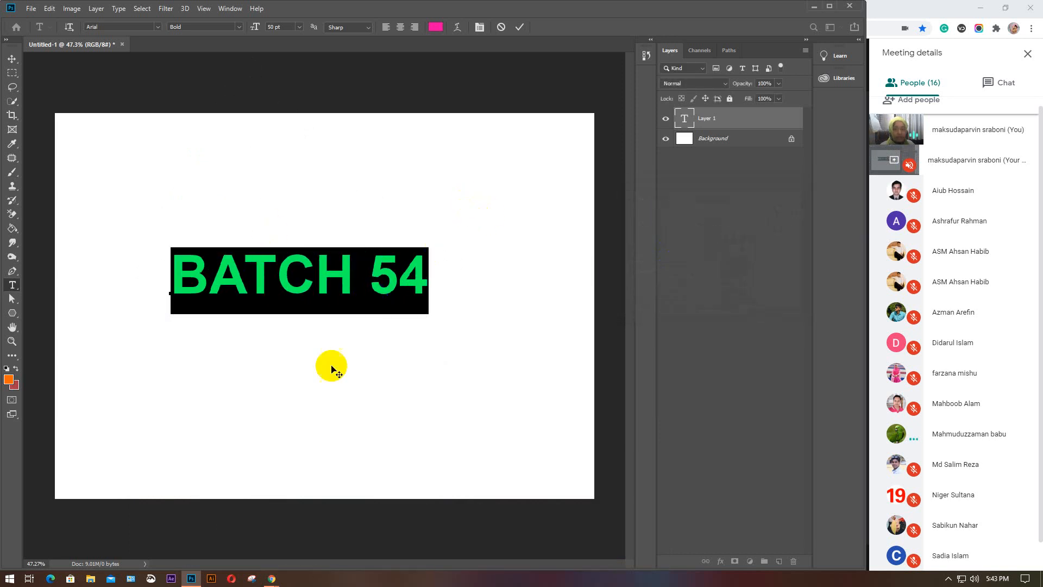
Step: Commit the unwarped "BATCH 54" text and view its Free Transform options without transforming it
{"action": "left_click", "coordinate": [520, 26]}
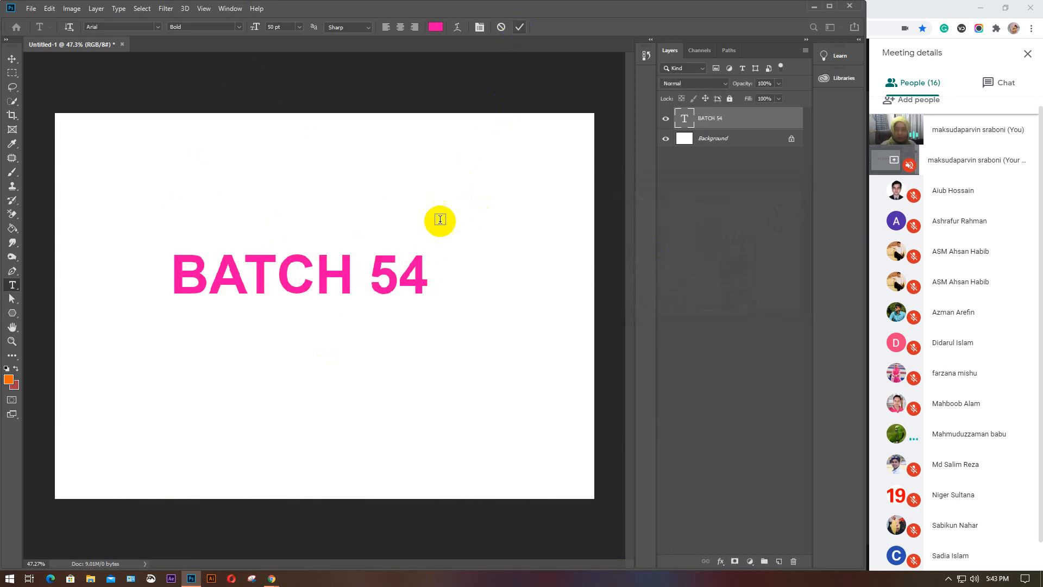
{"action": "key", "text": "ctrl+t"}
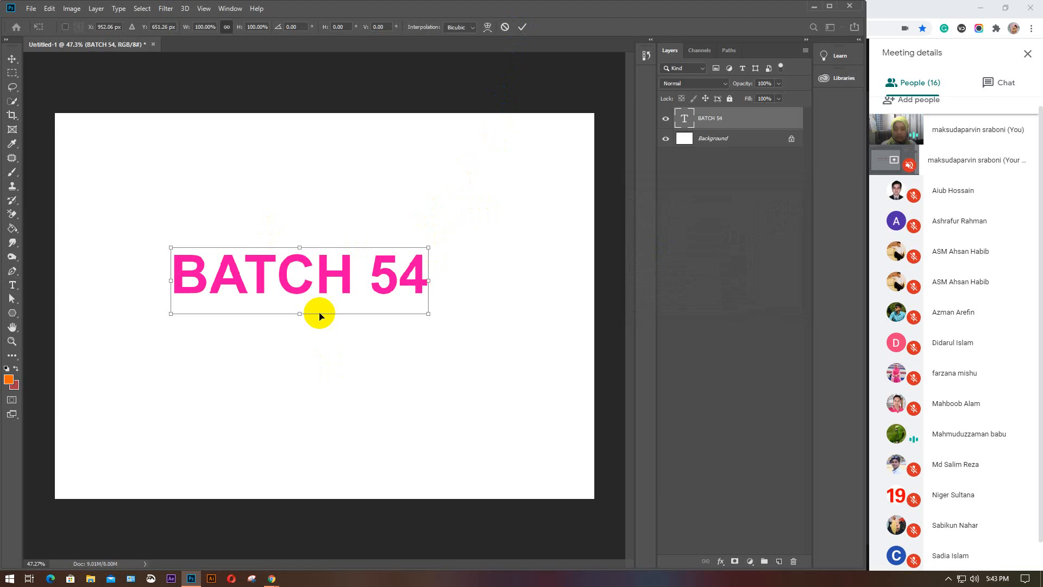
{"action": "right_click", "coordinate": [339, 270]}
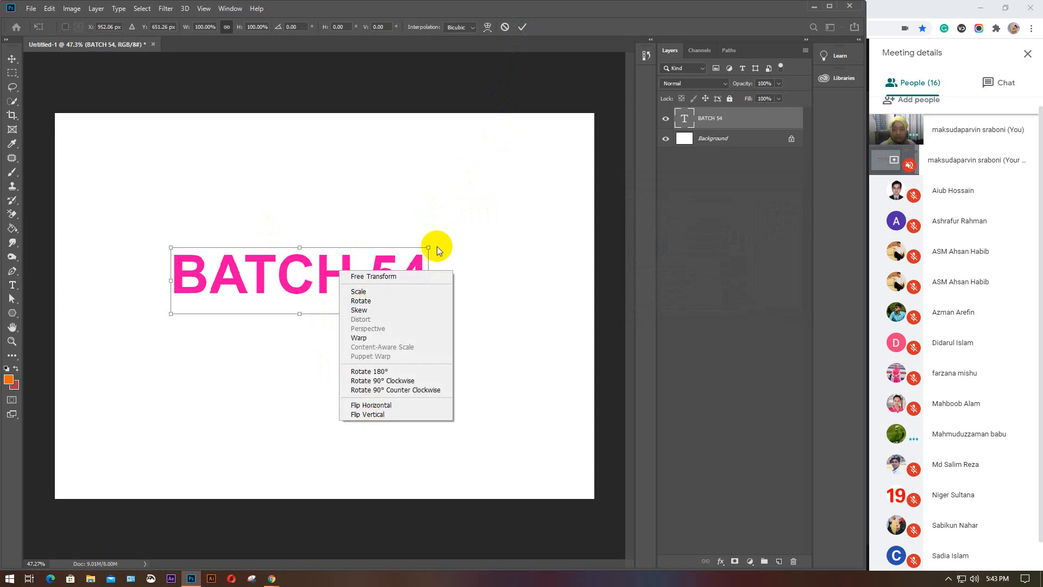
{"action": "left_click", "coordinate": [521, 32]}
{"action": "left_click", "coordinate": [522, 32]}
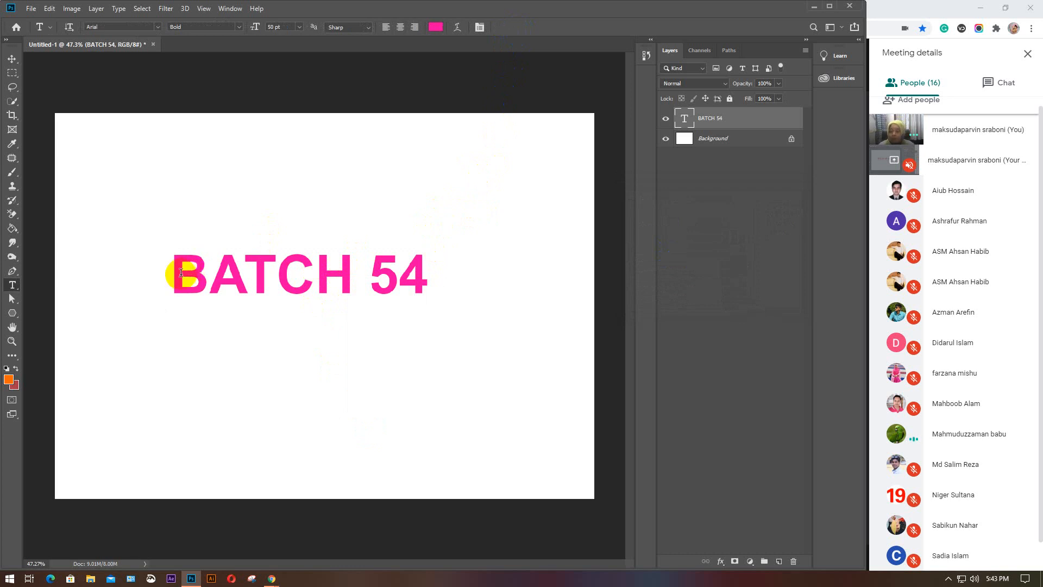
Step: Replace the "BATCH 54" layer with a new horizontal text layer containing a participant's first name in lowercase
{"action": "key", "text": "Delete"}
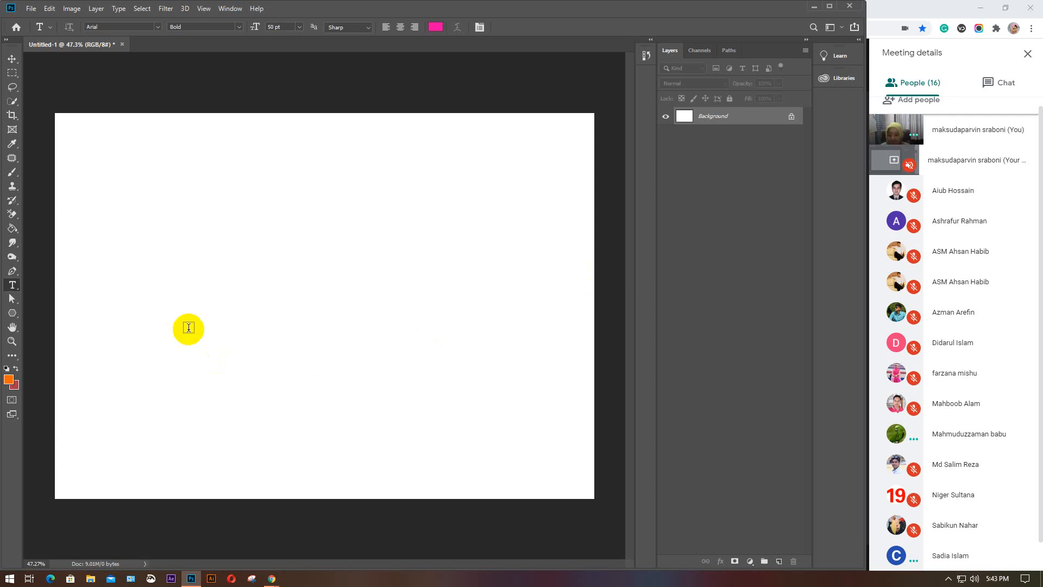
{"action": "left_click", "coordinate": [196, 293]}
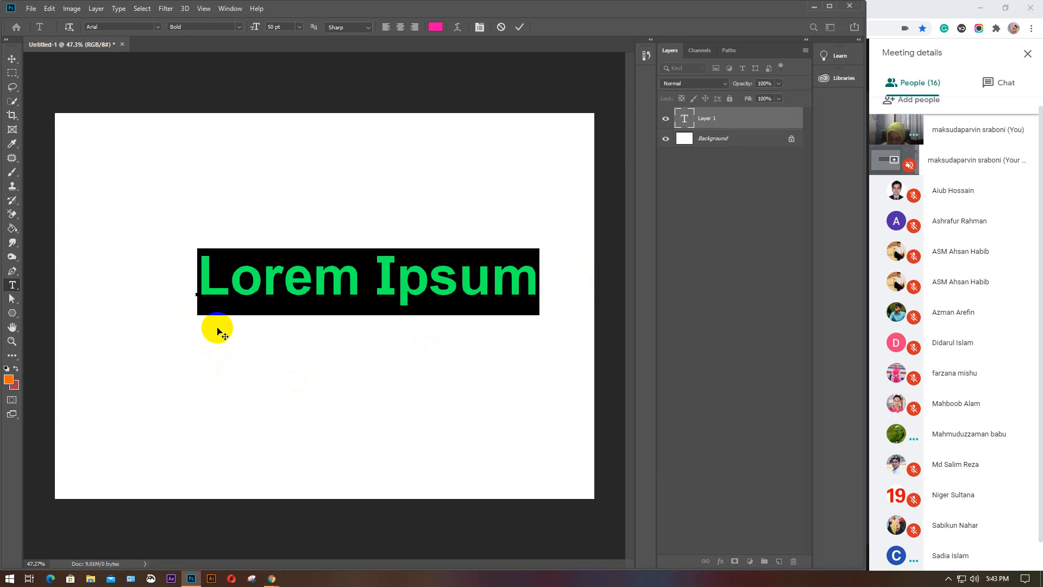
{"action": "type", "text": "sadia"}
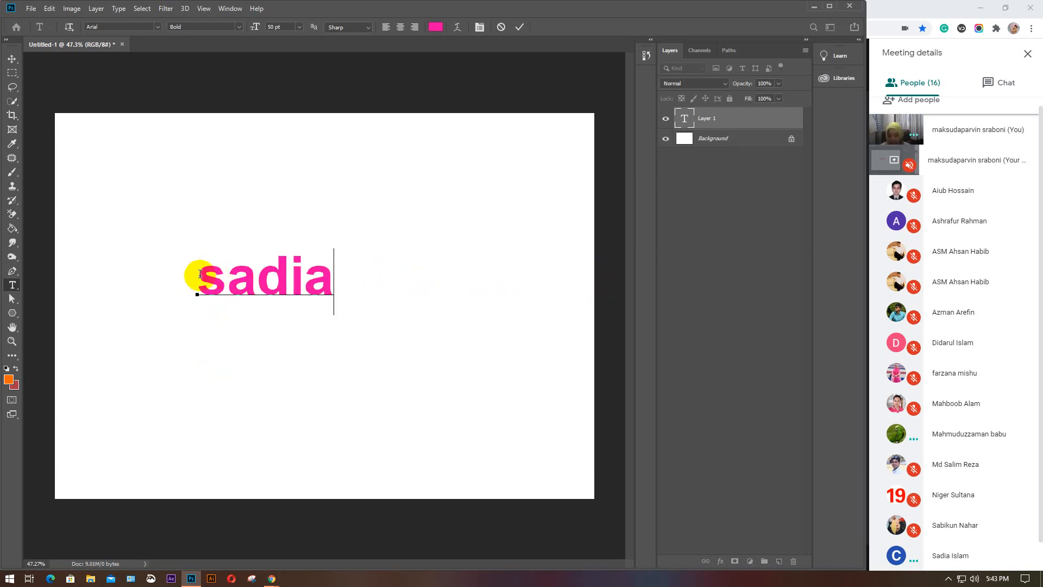
Step: Preview a Flag warp on the whole name text, comparing vertical with horizontal orientation, and set the horizontal bend to +36%
{"action": "left_click_drag", "start_coordinate": [198, 275], "coordinate": [350, 292]}
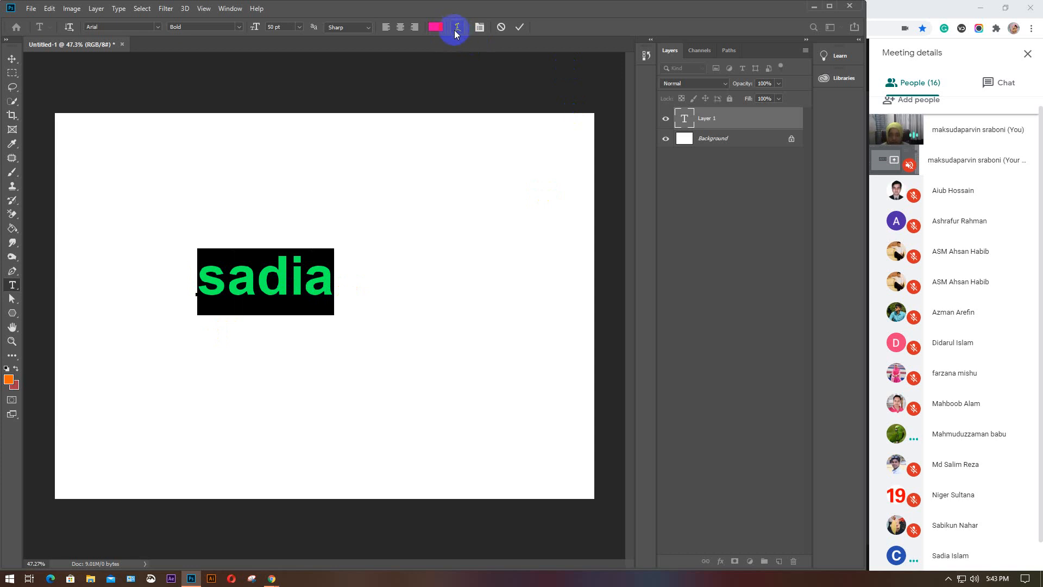
{"action": "left_click", "coordinate": [457, 28]}
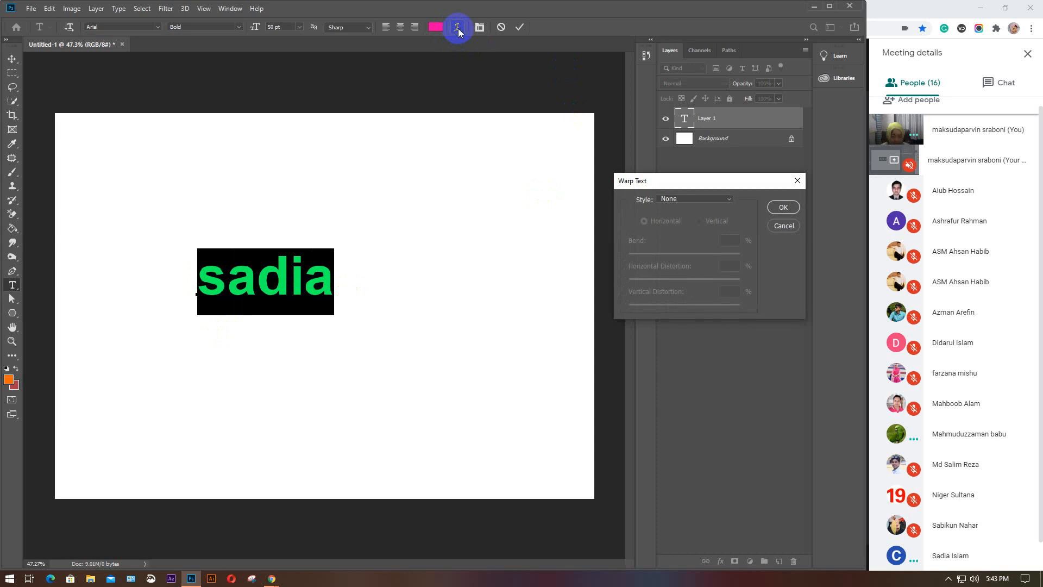
{"action": "left_click_drag", "start_coordinate": [705, 181], "coordinate": [549, 174]}
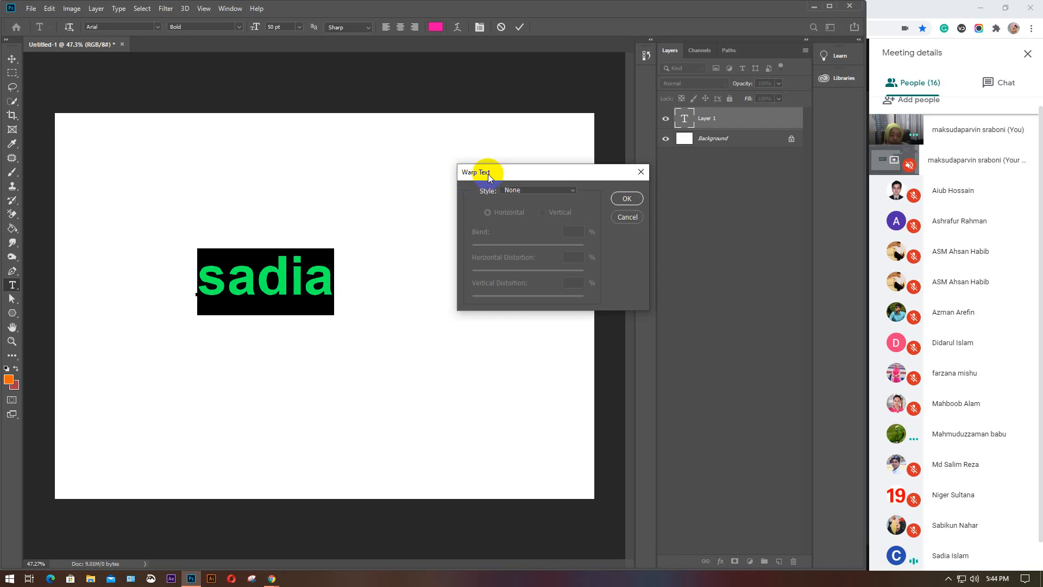
{"action": "left_click", "coordinate": [572, 191]}
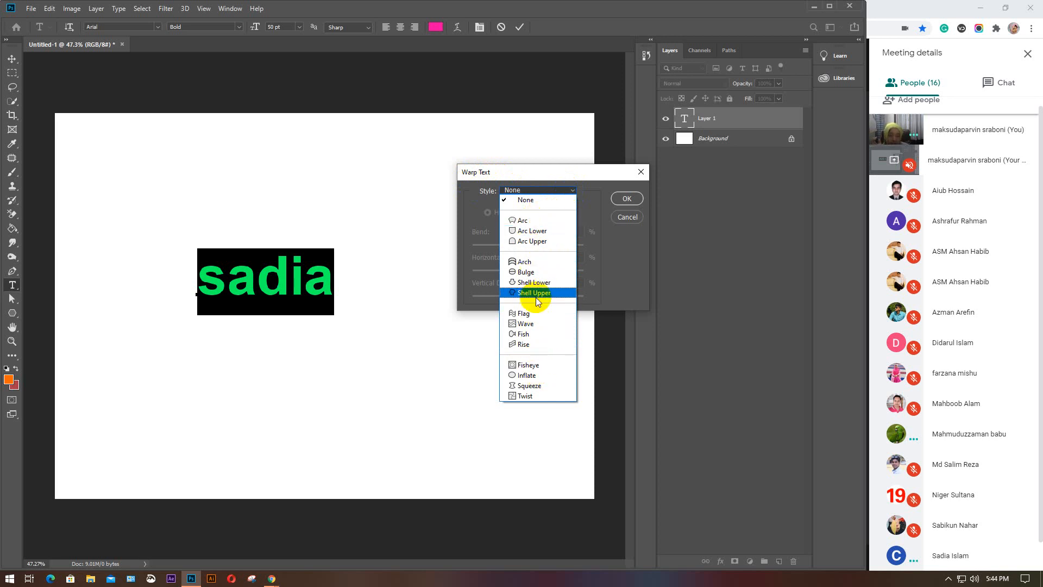
{"action": "left_click", "coordinate": [531, 314]}
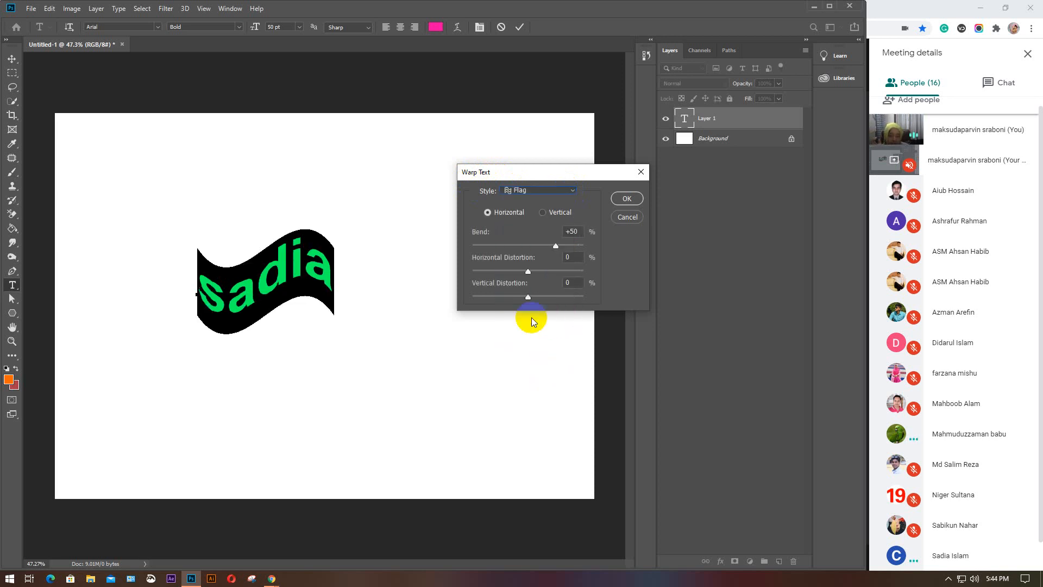
{"action": "left_click", "coordinate": [542, 213]}
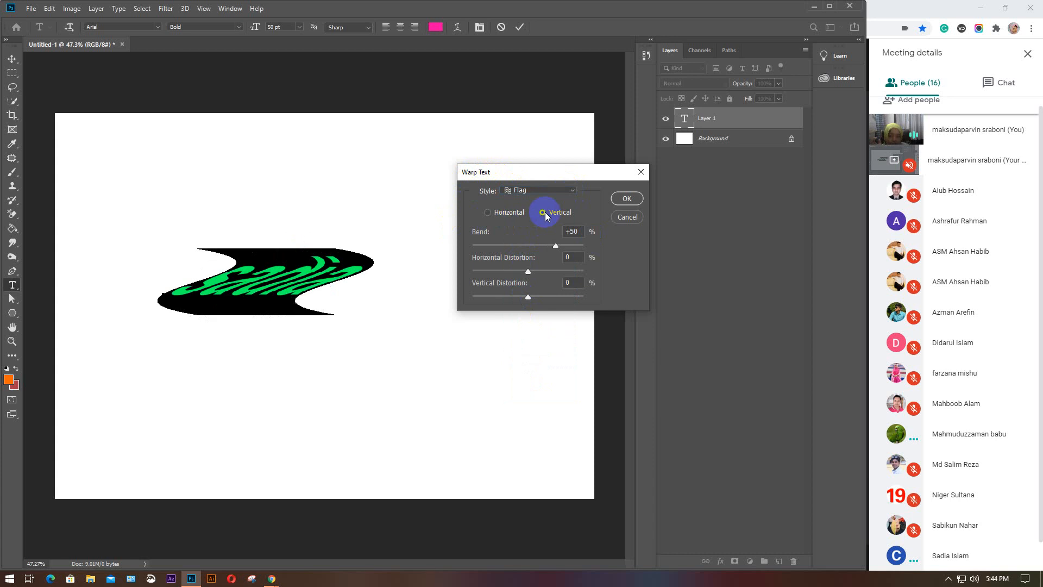
{"action": "left_click", "coordinate": [488, 212]}
{"action": "mouse_move", "coordinate": [556, 246]}
{"action": "left_mouse_down"}
{"action": "mouse_move", "coordinate": [571, 228]}
{"action": "mouse_move", "coordinate": [484, 256]}
{"action": "mouse_move", "coordinate": [498, 239]}
{"action": "mouse_move", "coordinate": [558, 258]}
{"action": "mouse_move", "coordinate": [547, 256]}
{"action": "left_mouse_up"}
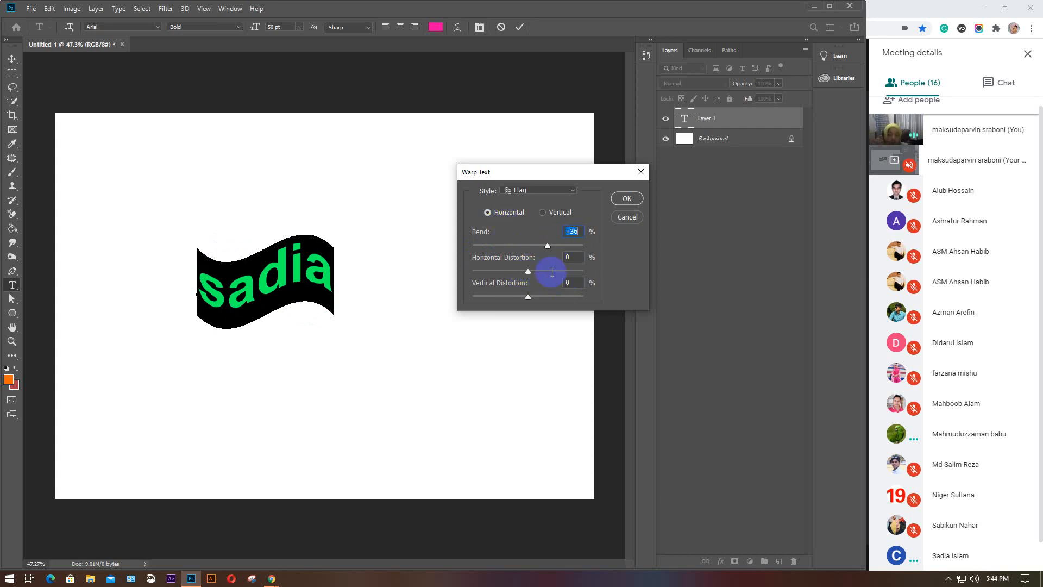
Step: Preview the Rise, Shell Upper, Arc Upper, Fisheye and Inflate warp styles on the name text and dismiss the warp without applying it
{"action": "left_click_drag", "start_coordinate": [570, 194], "coordinate": [531, 343]}
{"action": "left_click", "coordinate": [565, 190]}
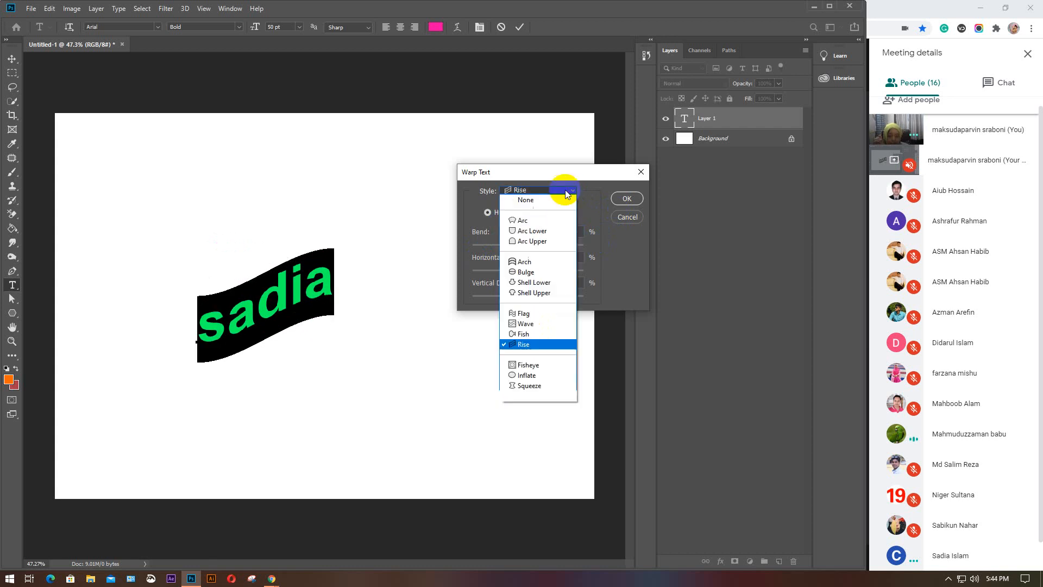
{"action": "left_click", "coordinate": [539, 294]}
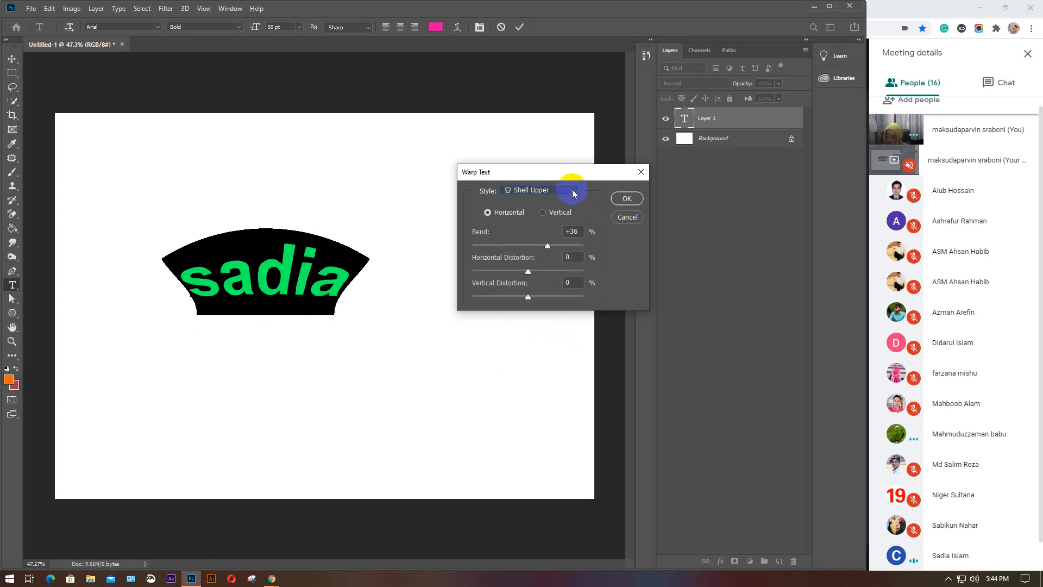
{"action": "left_click_drag", "start_coordinate": [566, 194], "coordinate": [544, 243]}
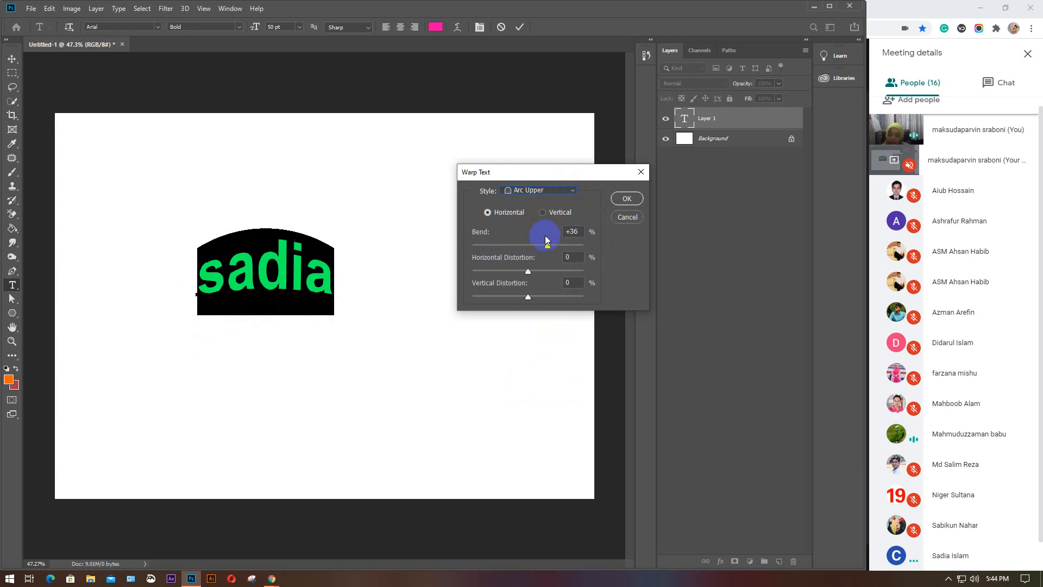
{"action": "left_click_drag", "start_coordinate": [565, 192], "coordinate": [536, 365]}
{"action": "left_click_drag", "start_coordinate": [566, 194], "coordinate": [537, 373]}
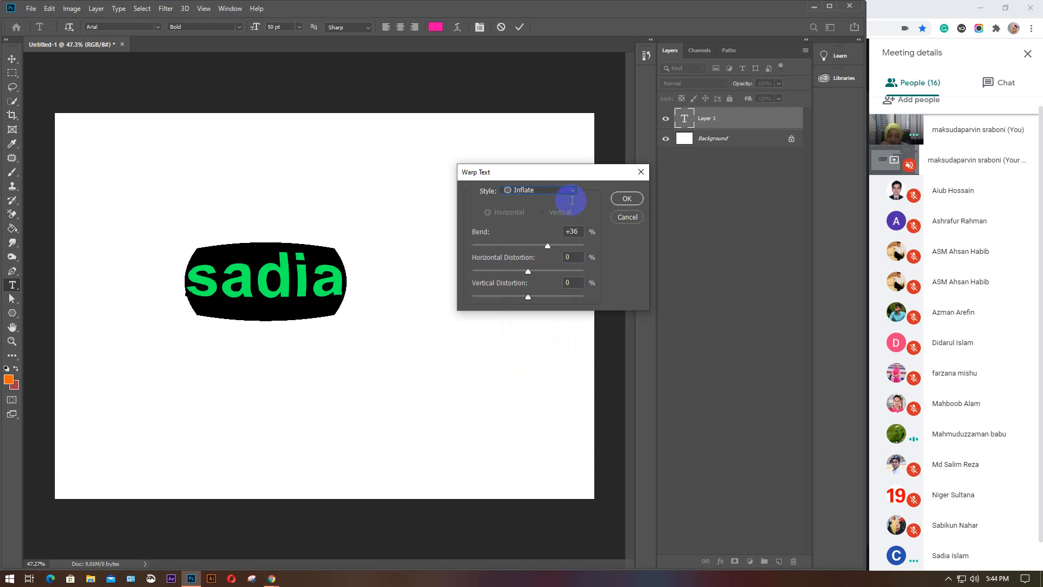
{"action": "left_click", "coordinate": [627, 218]}
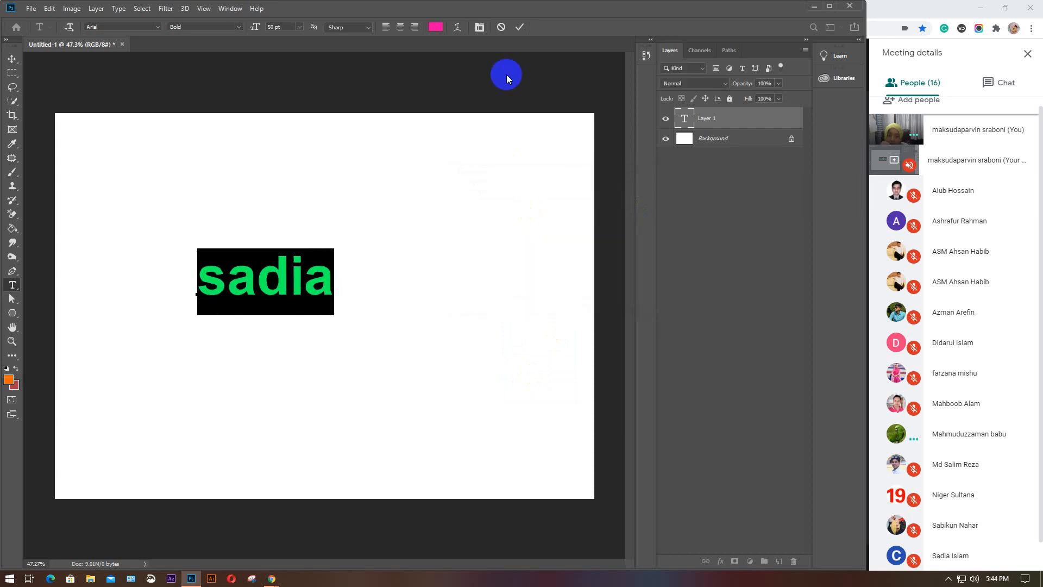
Step: Commit the unwarped name text and delete its layer
{"action": "left_click", "coordinate": [516, 27]}
{"action": "key", "text": "Delete"}
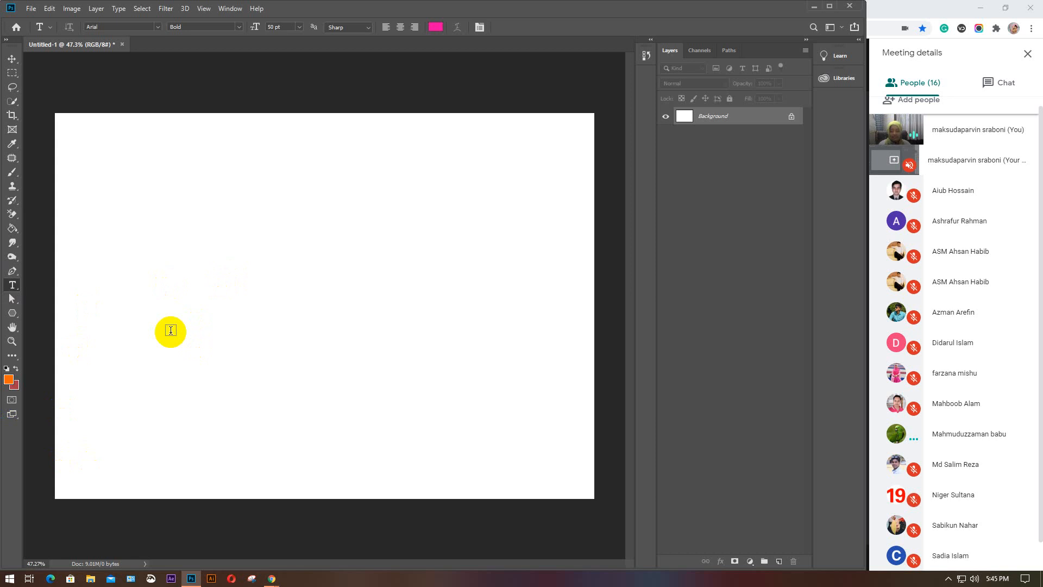
Step: Create a horizontal text layer with four placeholder lines: "shhsgskljgvklsjlk", "ksjdkvjjksdv", "sjkdvbsvs" and "skhvskvnsvskdnv"
{"action": "left_click", "coordinate": [12, 285]}
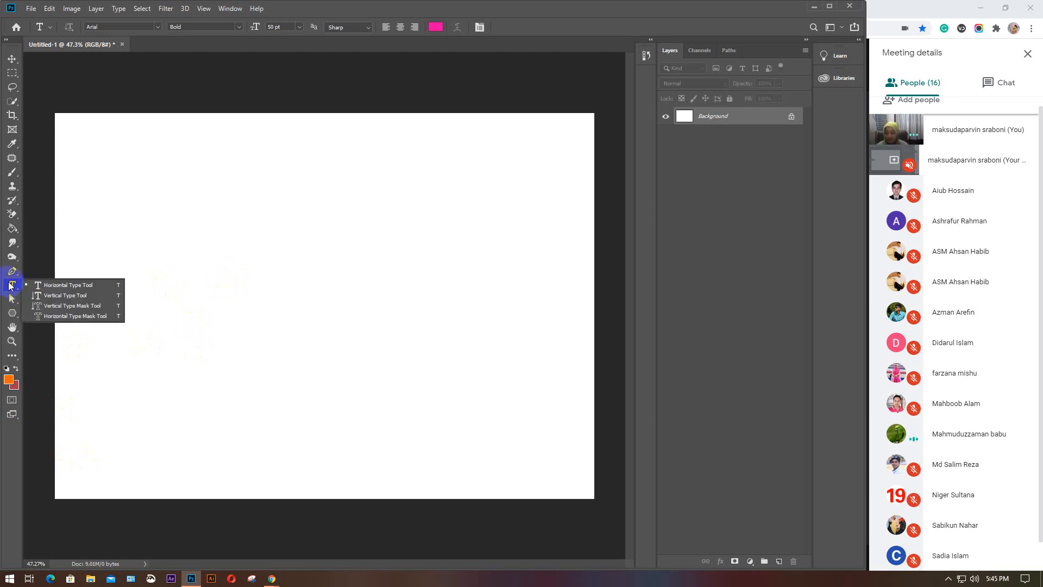
{"action": "left_click", "coordinate": [55, 284]}
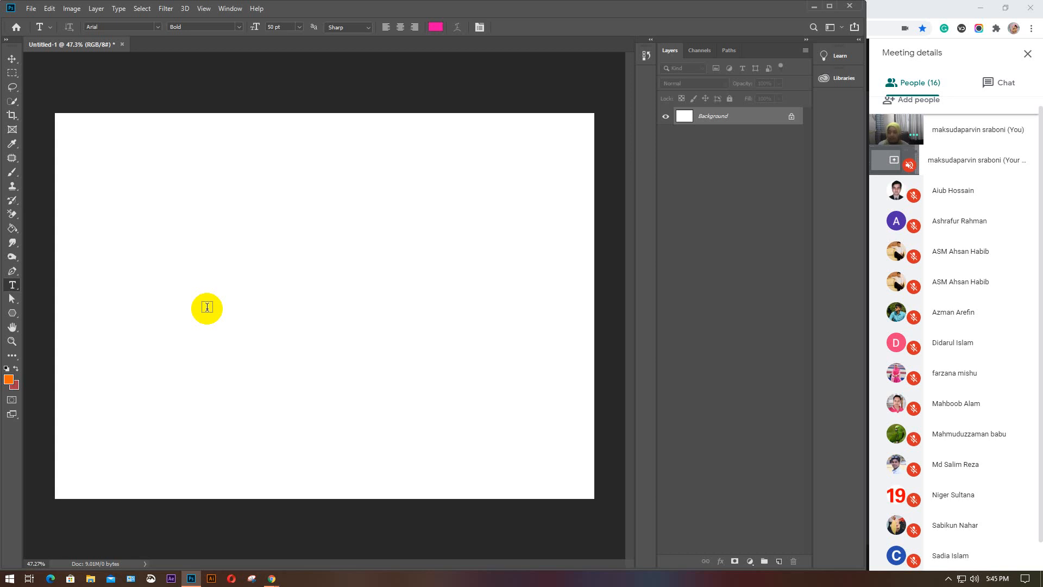
{"action": "mouse_move", "coordinate": [272, 578]}
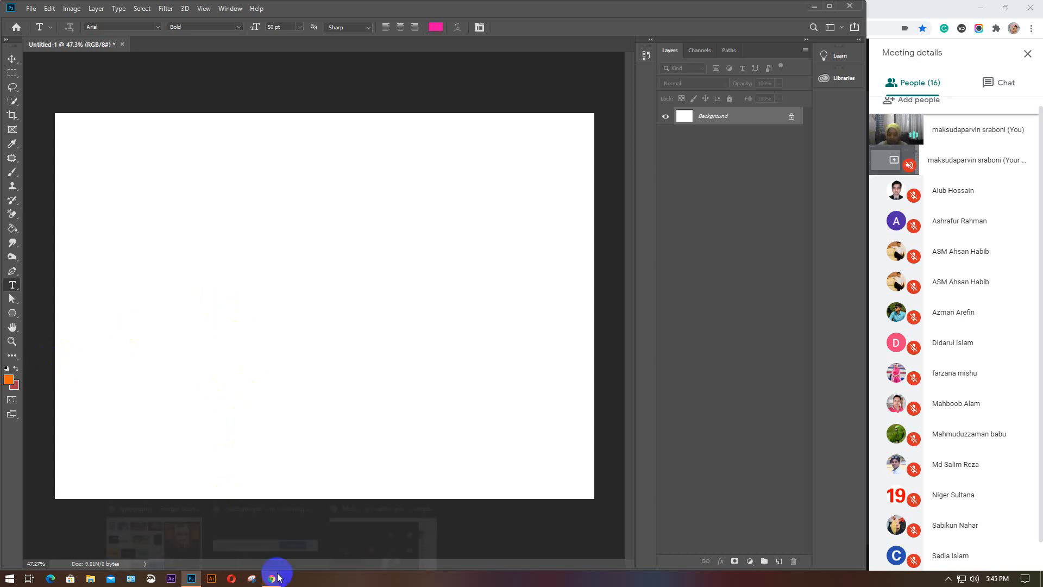
{"action": "left_click", "coordinate": [130, 240]}
{"action": "type", "text": "shhsgskljgvklsjlk"}
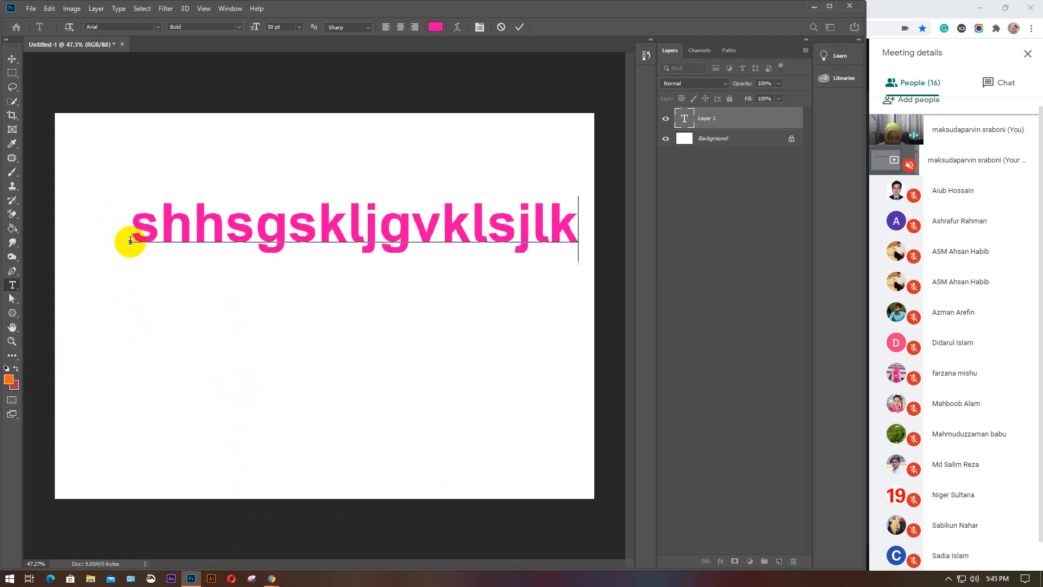
{"action": "key", "text": "Return"}
{"action": "type", "text": "ksjdkvjjksdv"}
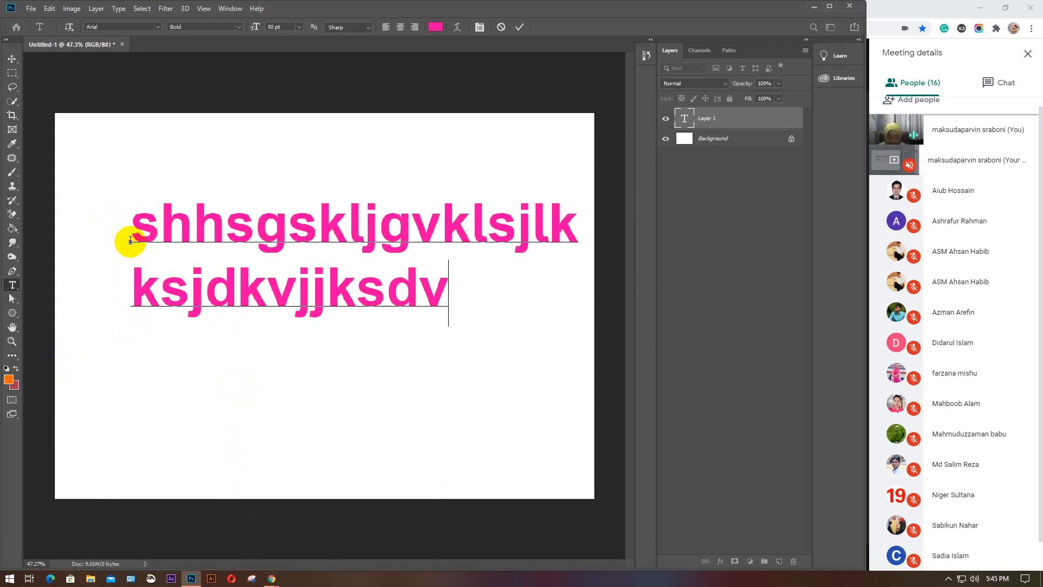
{"action": "key", "text": "Return"}
{"action": "type", "text": "sjkdvbsvs"}
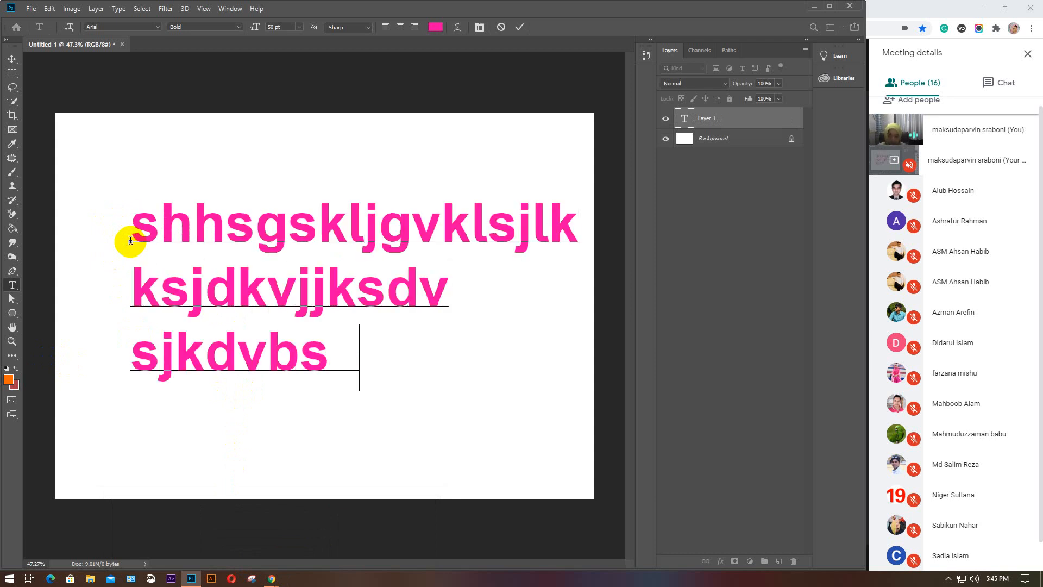
{"action": "key", "text": "Return"}
{"action": "type", "text": "skhvskvnsvskdnv"}
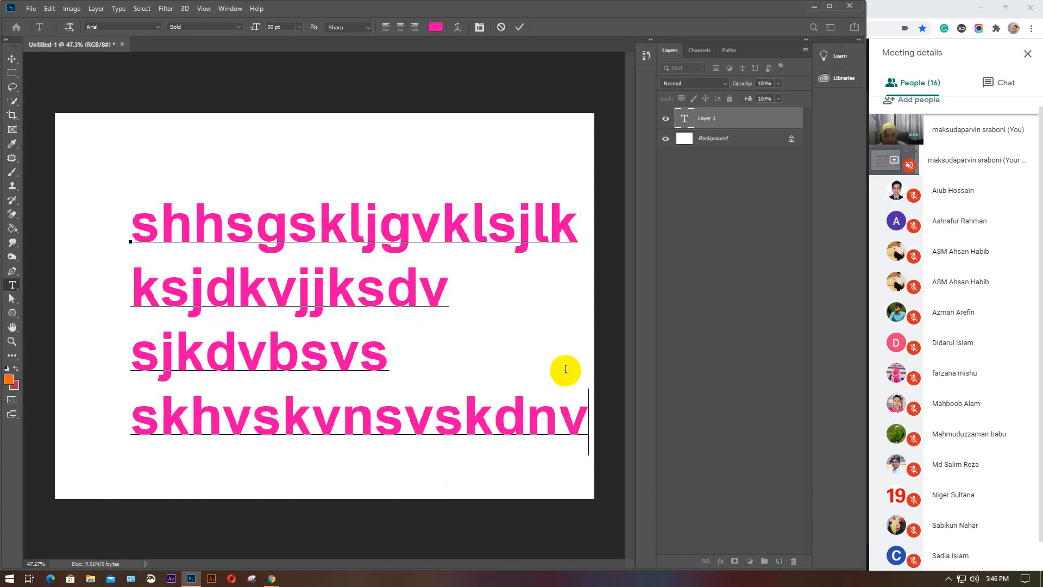
Step: Set the font size of all four placeholder lines to 15 pt
{"action": "left_click_drag", "start_coordinate": [588, 417], "coordinate": [107, 217]}
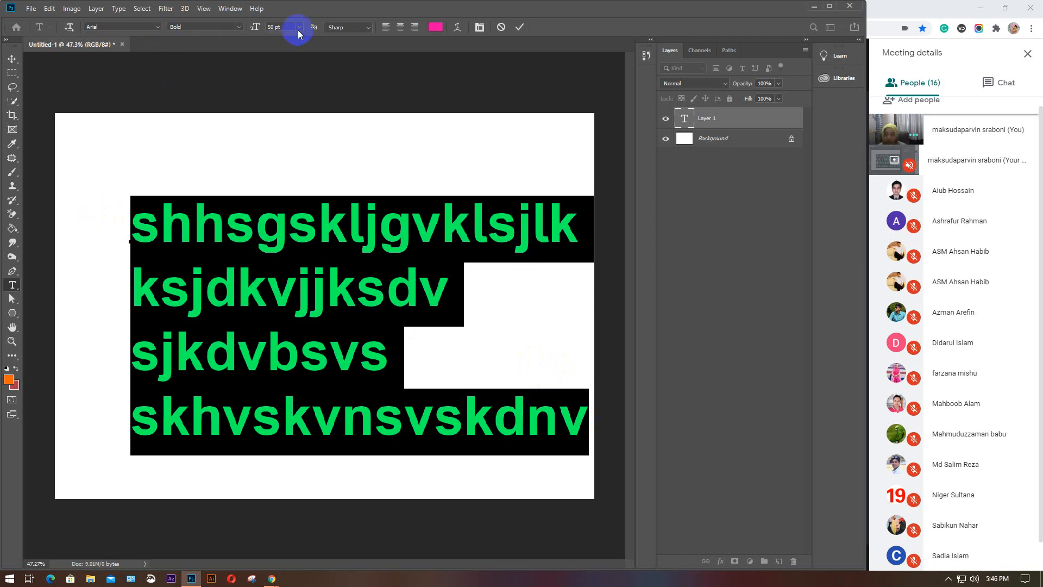
{"action": "left_click", "coordinate": [266, 30]}
{"action": "type", "text": "15"}
{"action": "key", "text": "Return"}
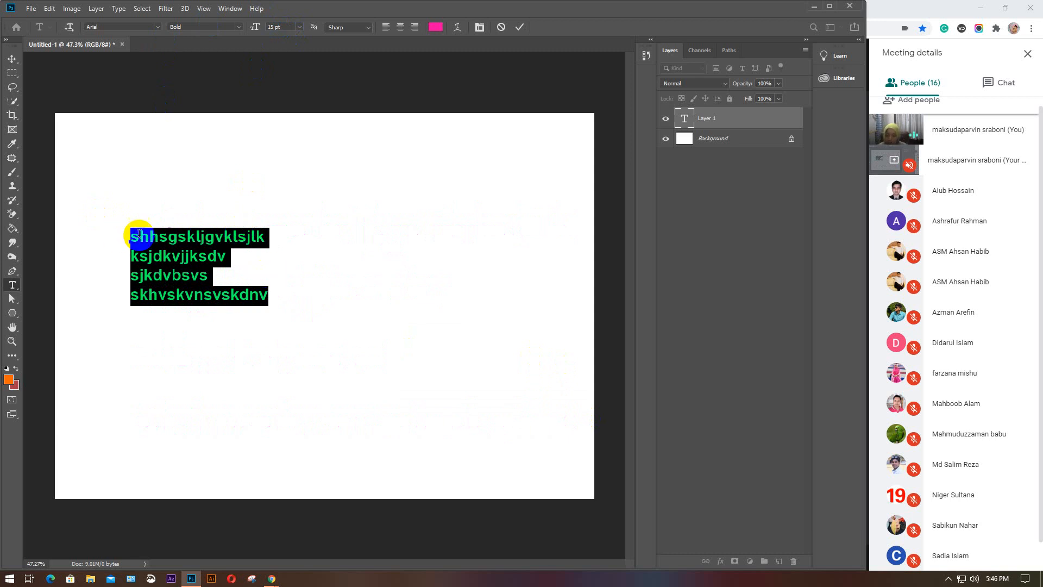
{"action": "left_click", "coordinate": [268, 295]}
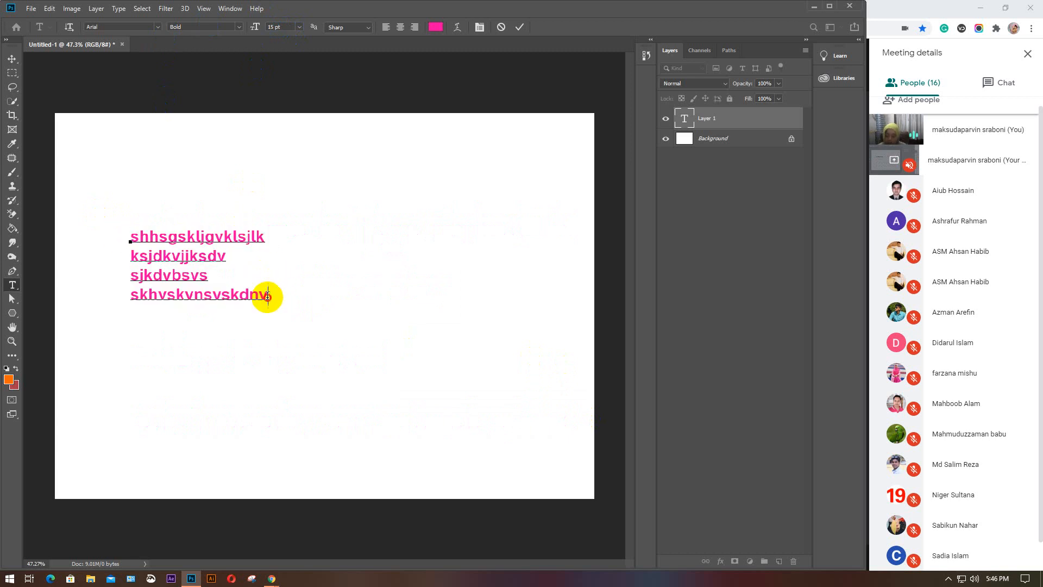
Step: Replace all the placeholder lines with a single first line reading "ggffg jkahjhjs jhjhjh jhjhjh jhjh jhjhjhj jhjhjh kjkj"
{"action": "left_click_drag", "start_coordinate": [268, 295], "coordinate": [100, 233]}
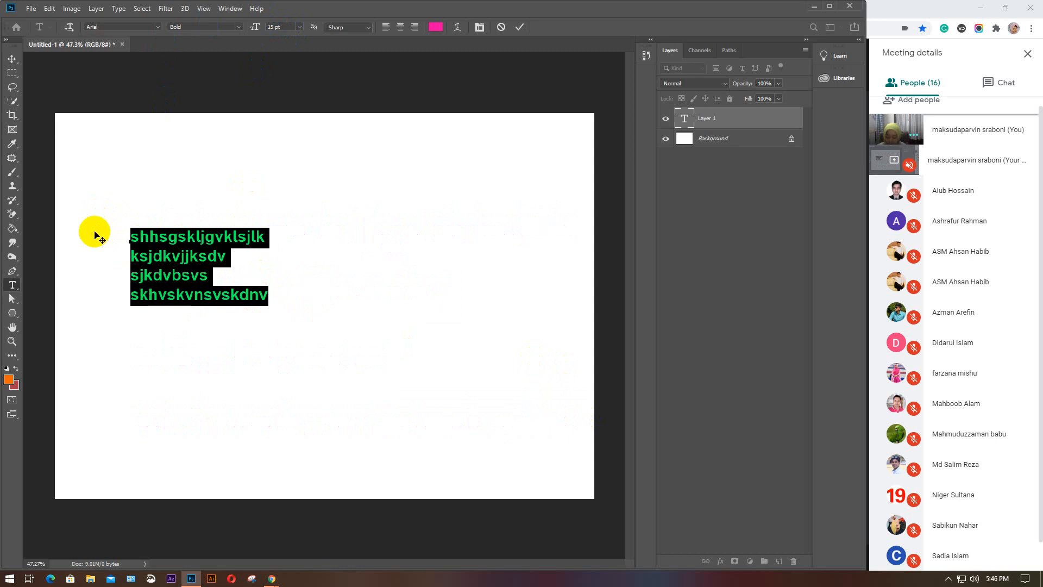
{"action": "type", "text": "ggffg jkahj"}
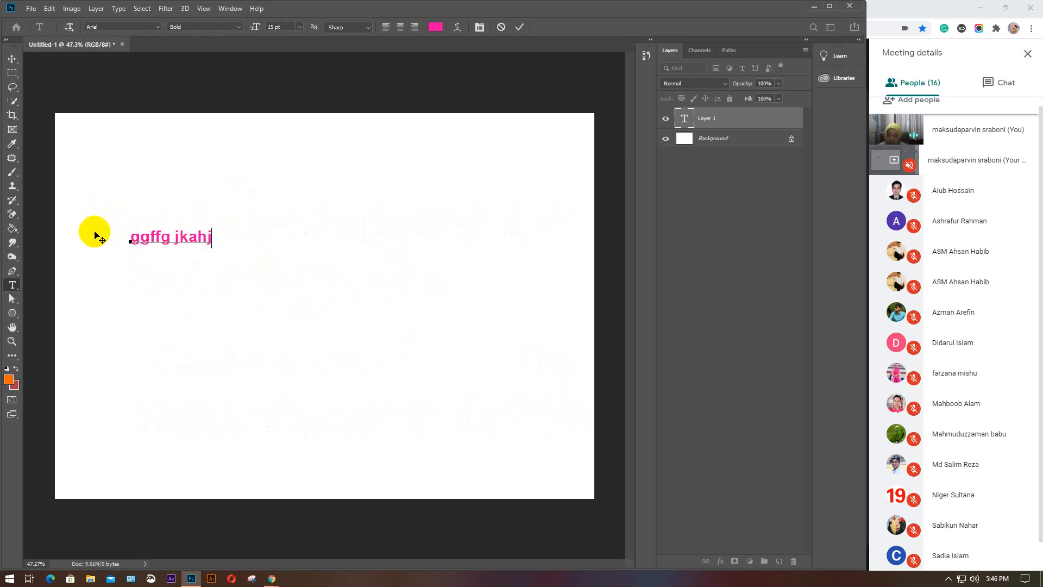
{"action": "type", "text": "hjs jhjhjh jhj"}
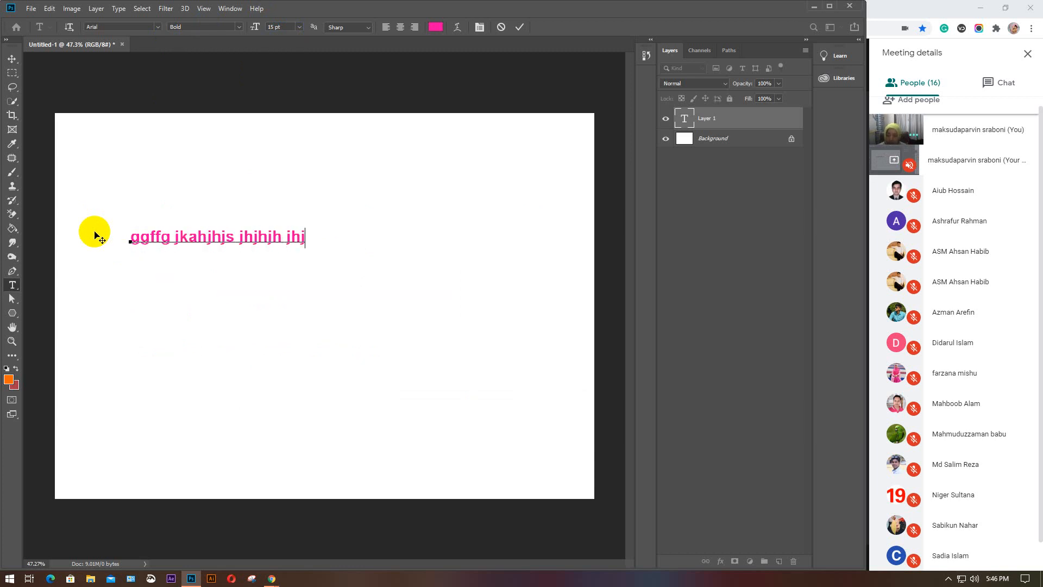
{"action": "type", "text": "hjh jhjh jhjhjhj jhjhjh "}
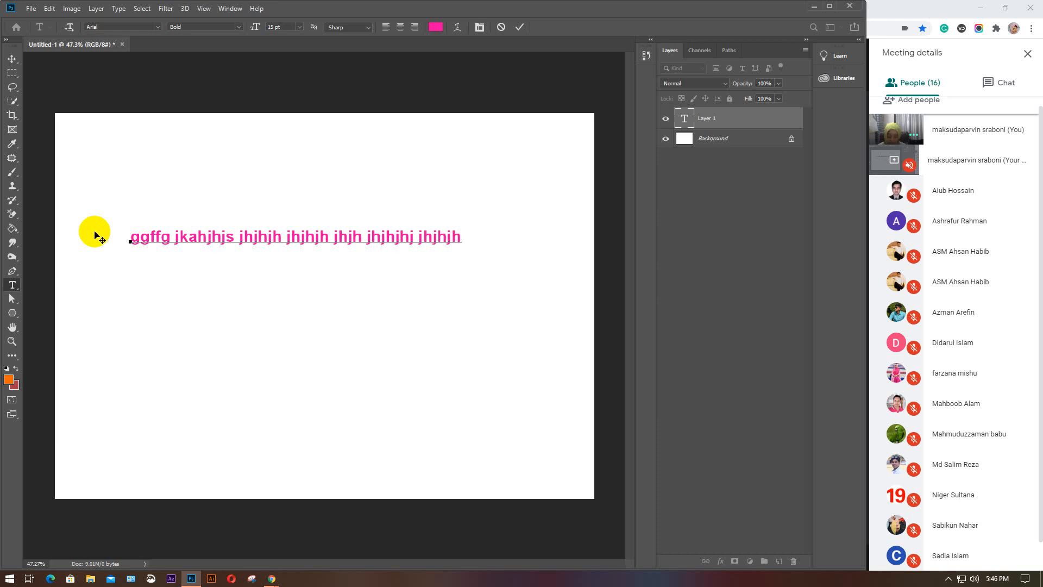
{"action": "type", "text": " kjkj"}
Step: Add a second line of placeholder text reading "jkjkhjk hkjhkjhkjhk jkhjhkjhkj kjhkjh kjhkjh kjhkjh"
{"action": "key", "text": "Return"}
{"action": "type", "text": "jkjkhjk hkjhkjh"}
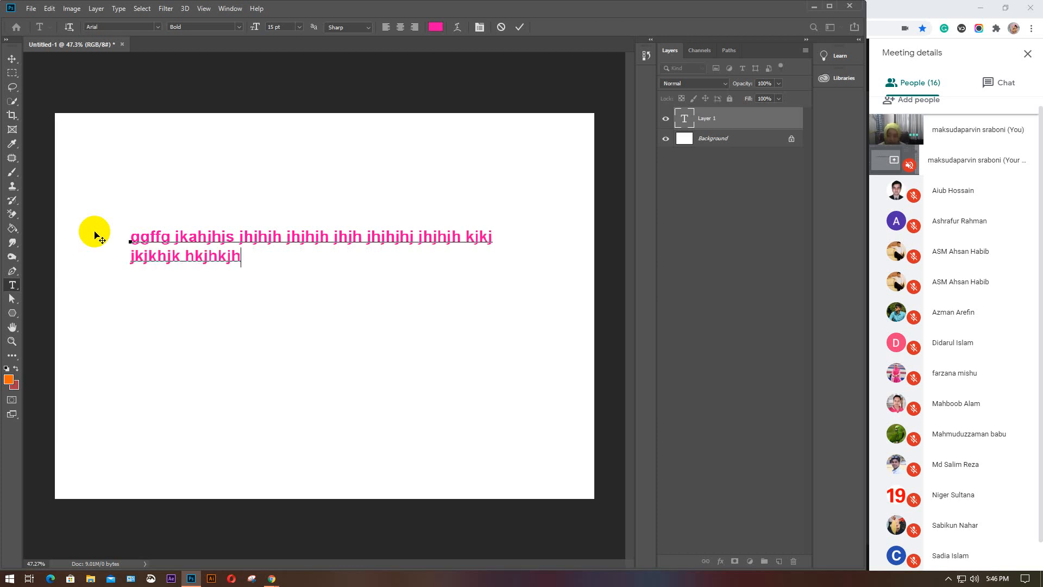
{"action": "type", "text": "kjhk jkhjhkjhkj "}
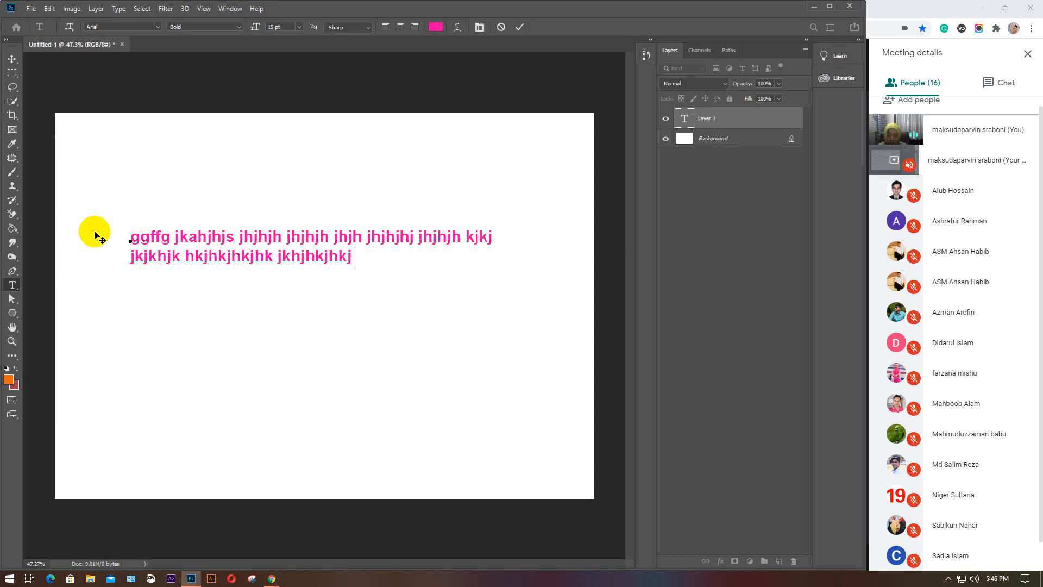
{"action": "type", "text": "kjhkjh kjhkjh kjhkjhk"}
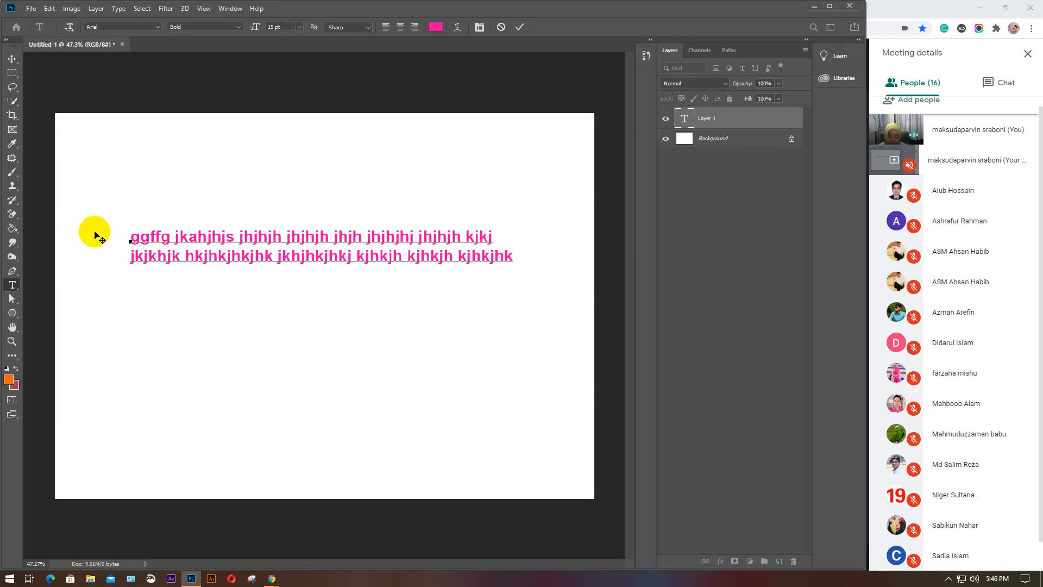
{"action": "key", "text": "BackSpace"}
Step: Add a third line of placeholder text reading "gghgjhg gkggjkgjkg jkgjkkjgkj kjghkjghkj"
{"action": "key", "text": "Return"}
{"action": "type", "text": "gghgjhg gkgg"}
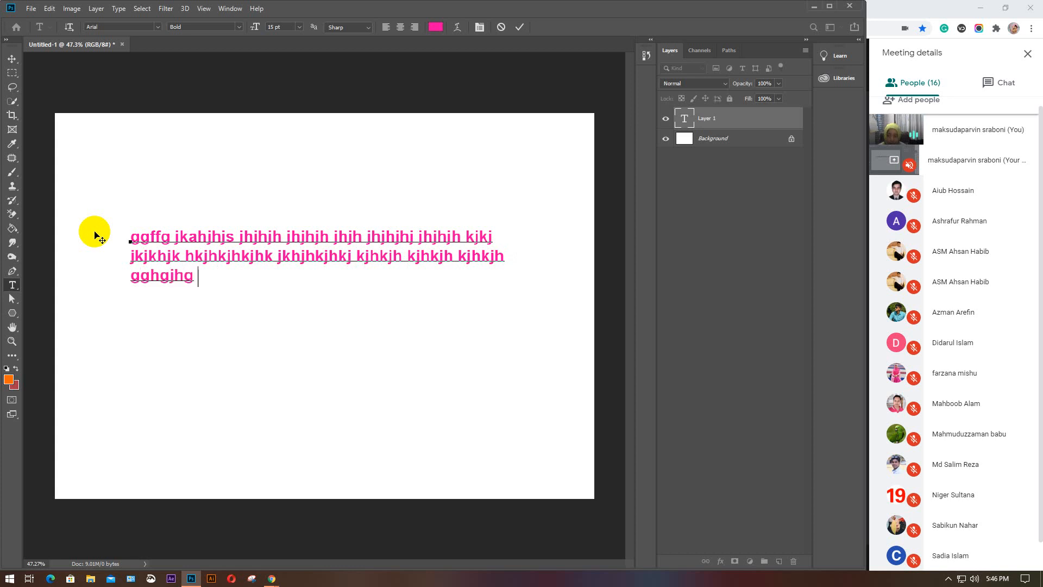
{"action": "key", "text": "BackSpace"}
{"action": "key", "text": "BackSpace"}
{"action": "key", "text": "BackSpace"}
{"action": "type", "text": "jkgjkg jkg"}
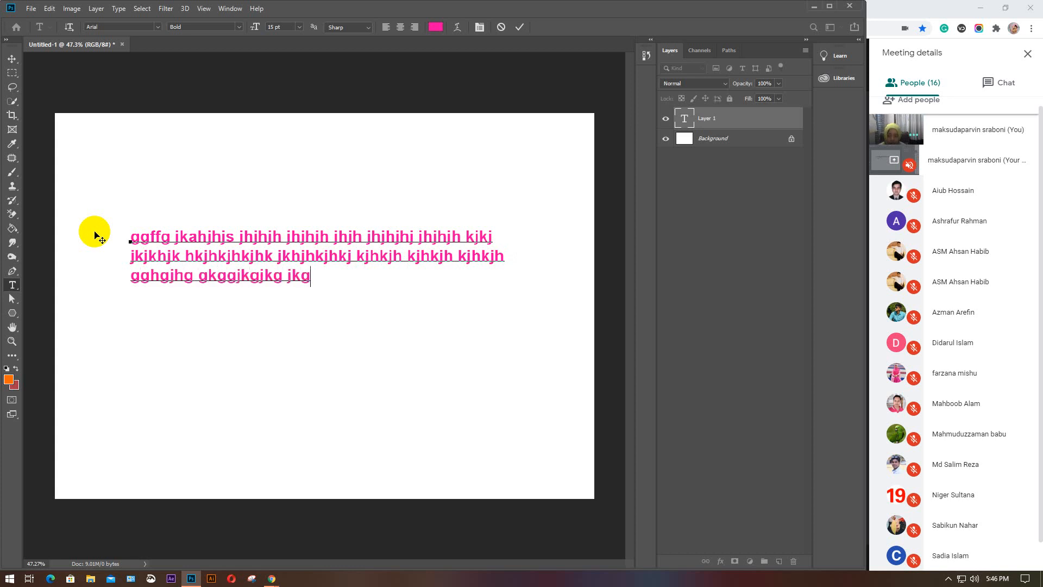
{"action": "type", "text": "jkkjgkj kjghkjghkj"}
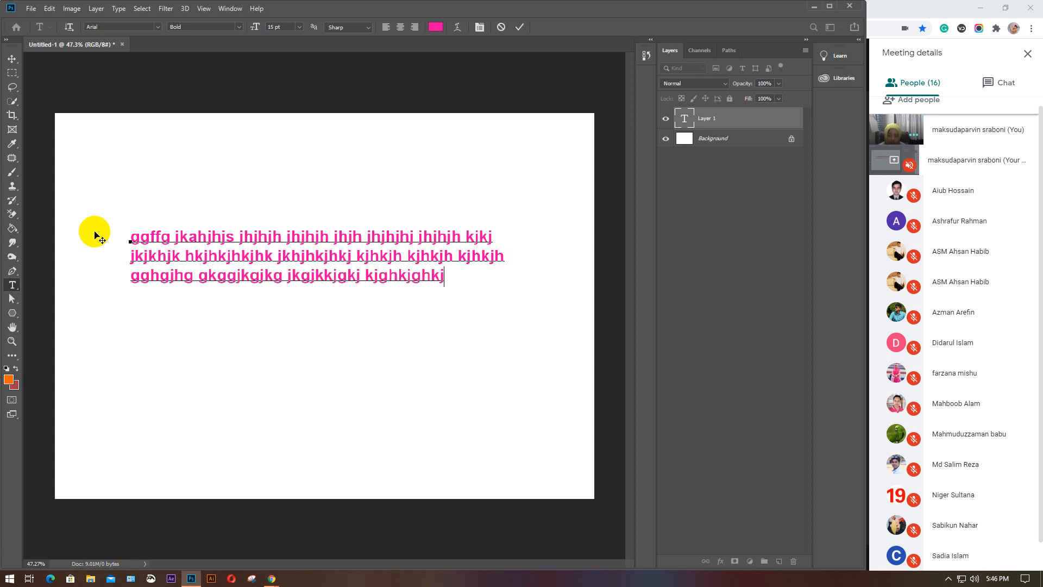
Step: Add a fourth line reading "hgkjhjkhkjhjk" and commit the text layer
{"action": "key", "text": "Return"}
{"action": "type", "text": "hgkjhjkhkjhjk"}
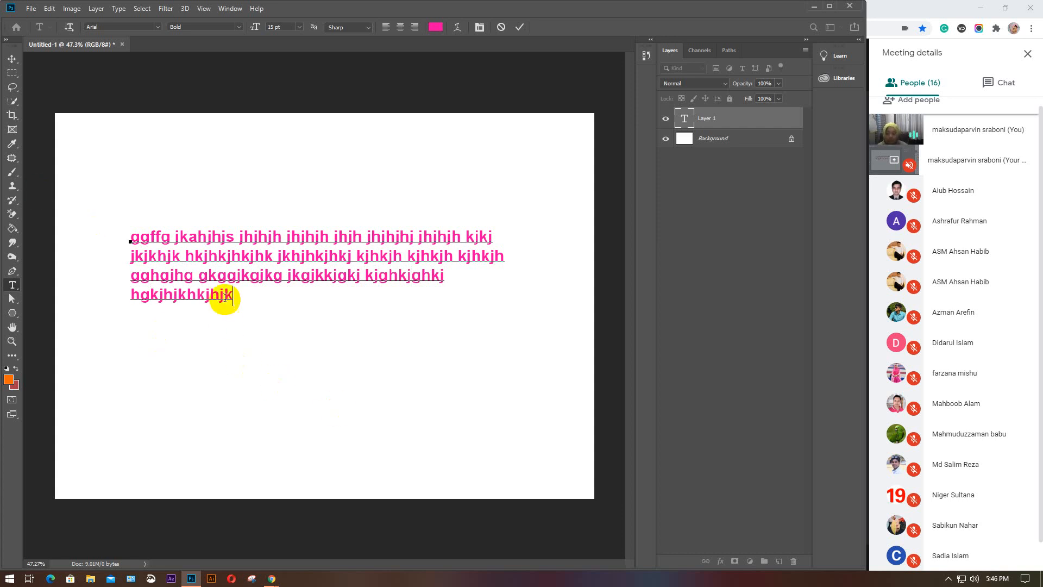
{"action": "left_click", "coordinate": [519, 28]}
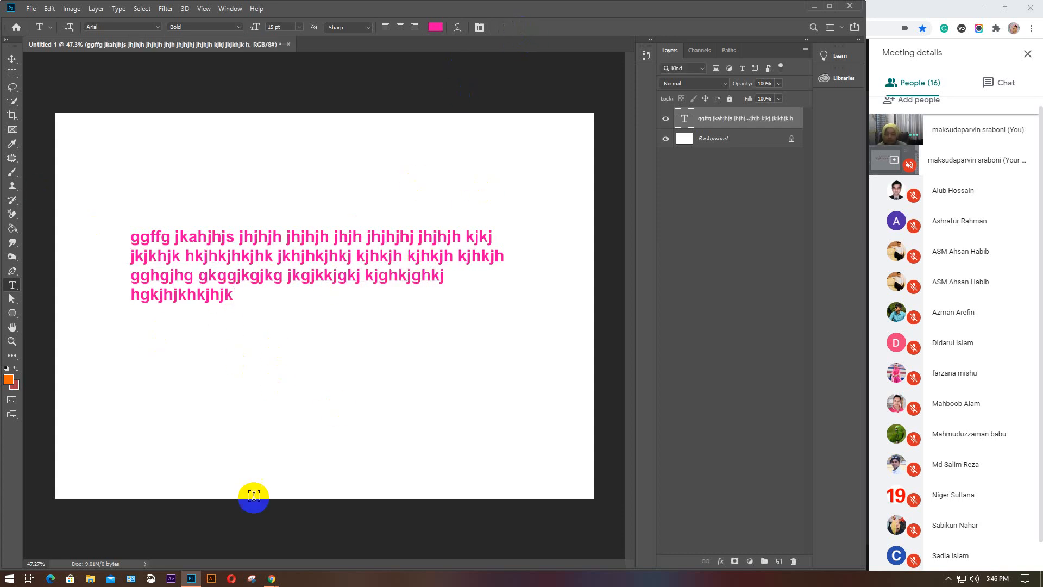
Step: Switch to Chrome, search Google for "lorem ipsum" and open the lipsum.com site
{"action": "left_click", "coordinate": [271, 578]}
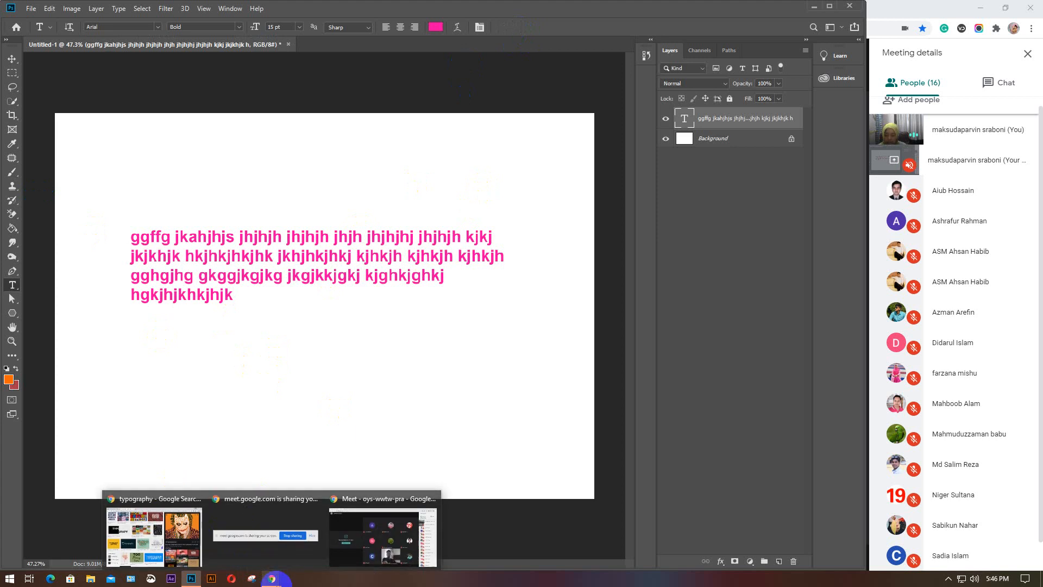
{"action": "left_click", "coordinate": [174, 542]}
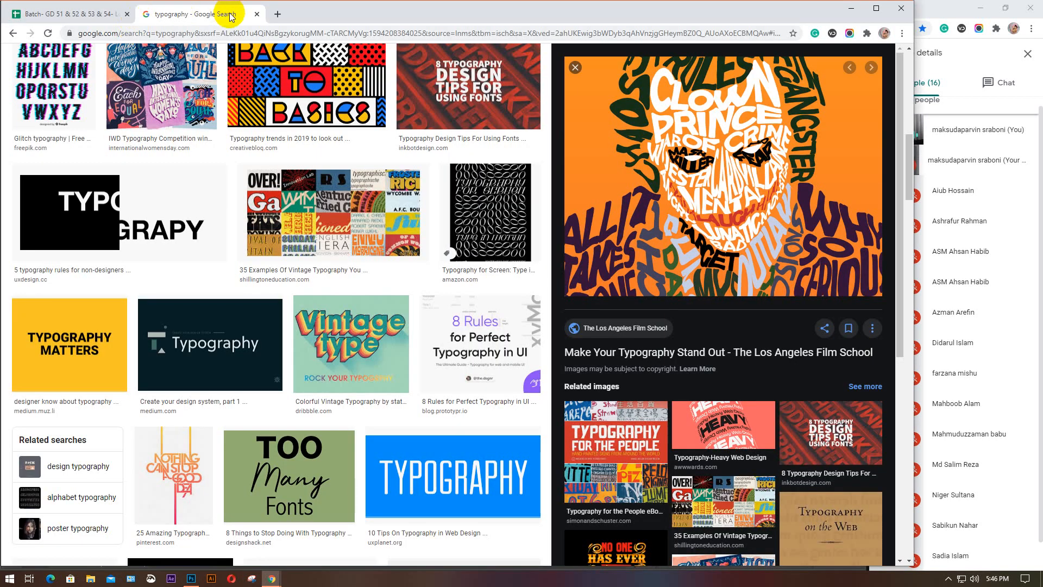
{"action": "left_click", "coordinate": [229, 33]}
{"action": "type", "text": "lo"}
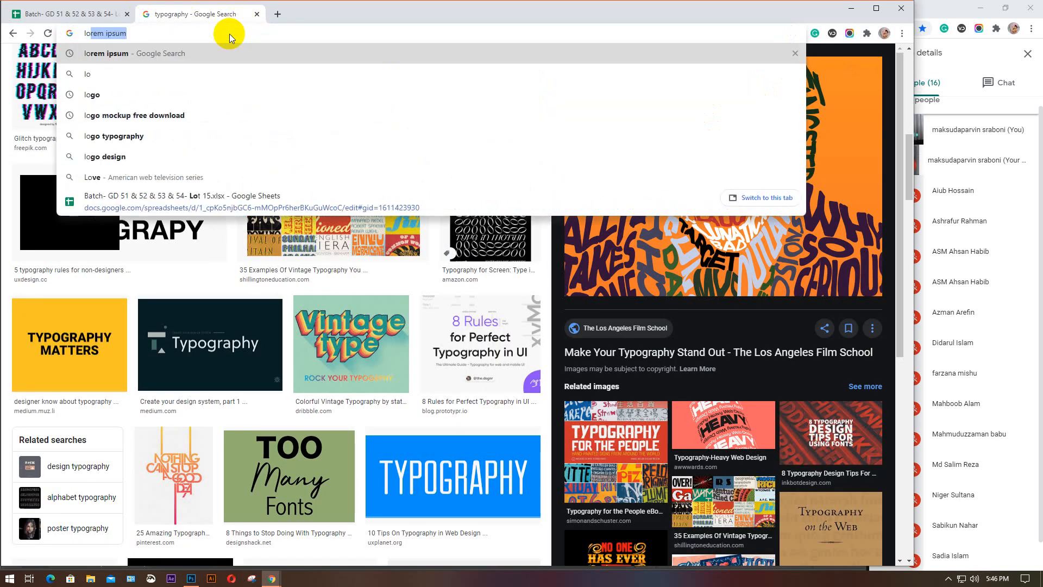
{"action": "key", "text": "Return"}
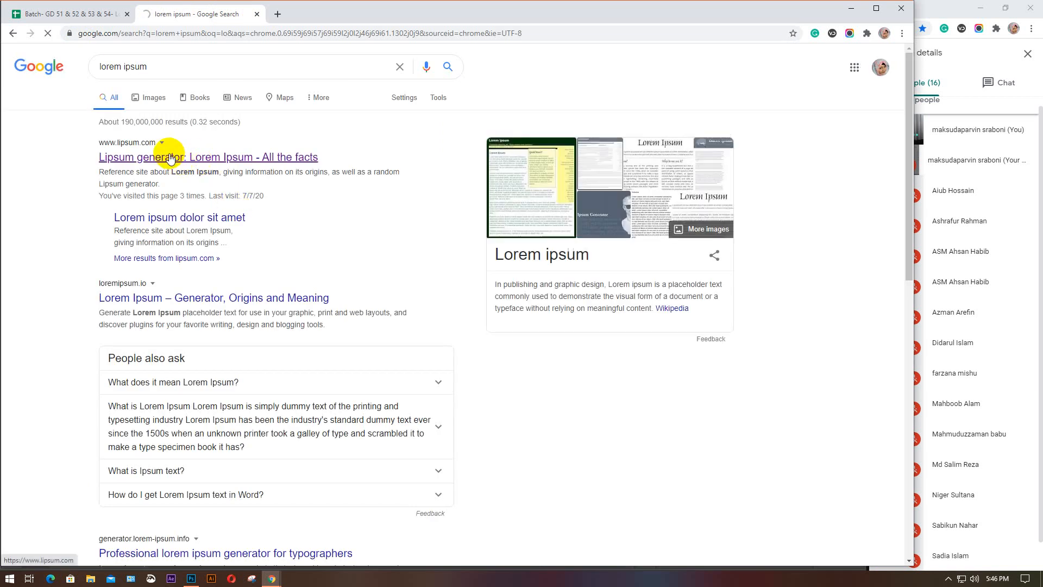
{"action": "left_click", "coordinate": [170, 157]}
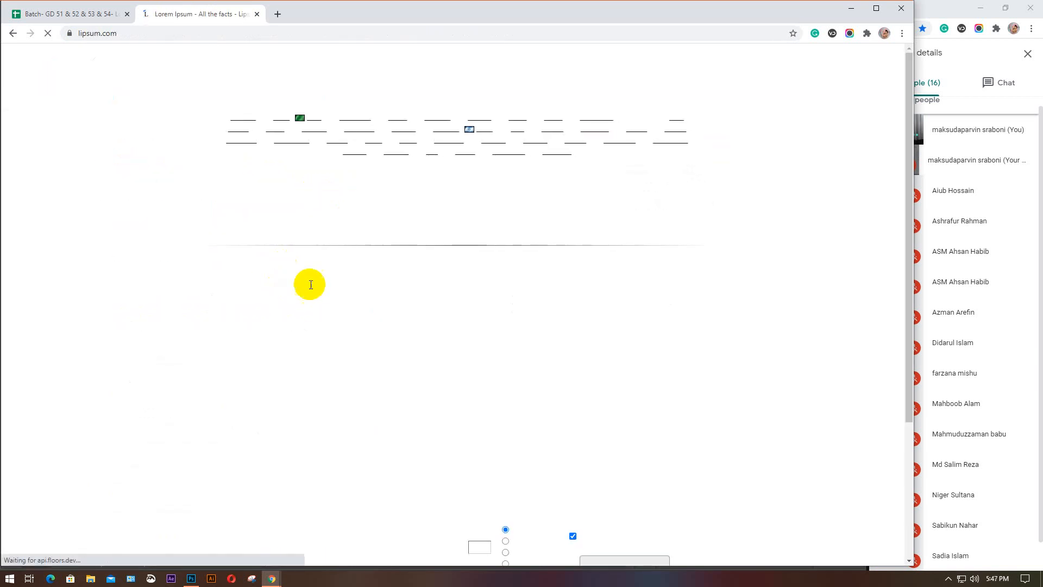
Step: Copy the "What is Lorem Ipsum?" paragraph and paste it into a new Photoshop text layer below the placeholder text
{"action": "left_click_drag", "start_coordinate": [207, 276], "coordinate": [444, 365]}
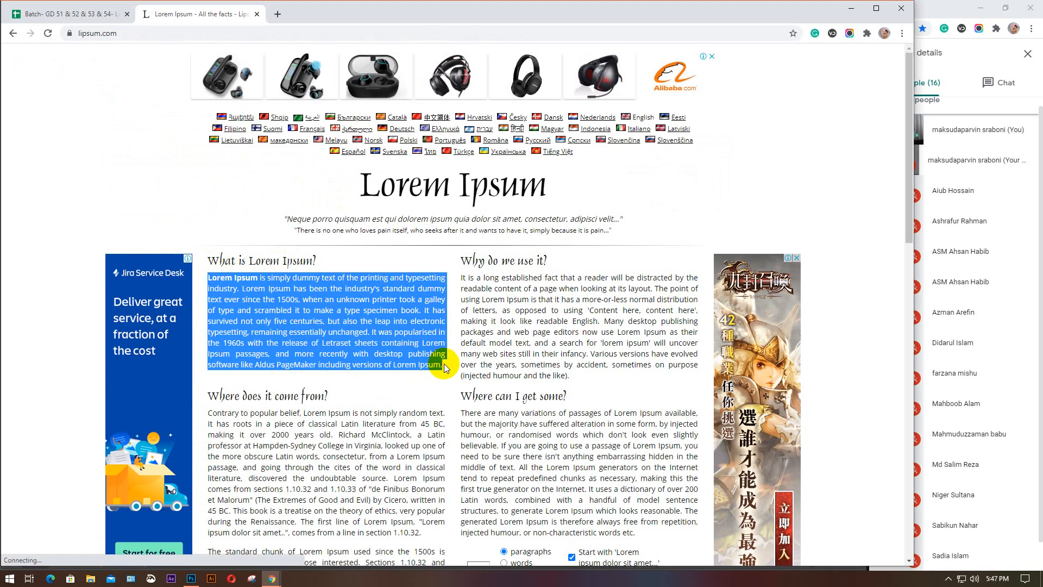
{"action": "left_click", "coordinate": [851, 8]}
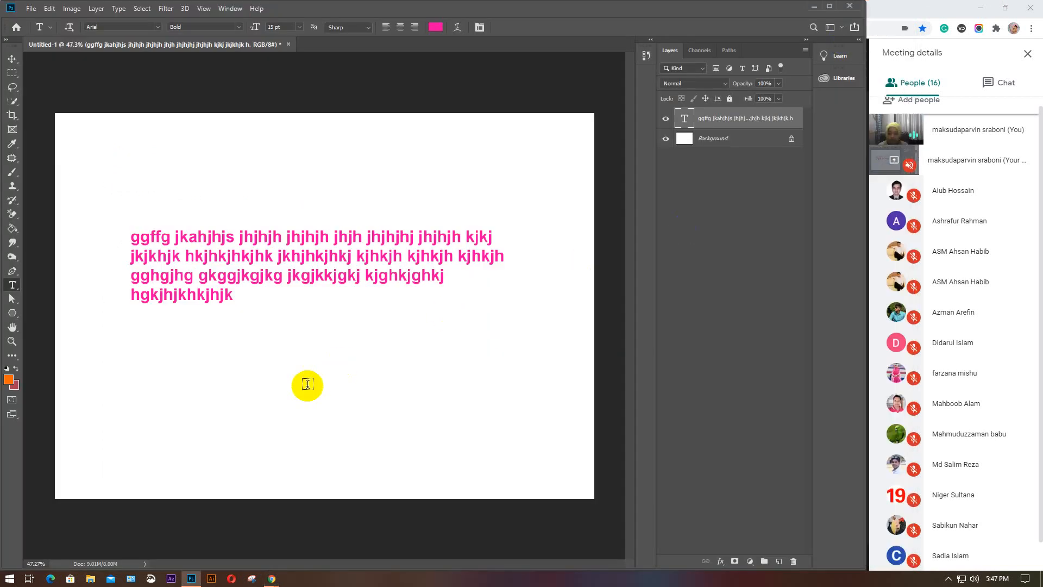
{"action": "left_click", "coordinate": [113, 369]}
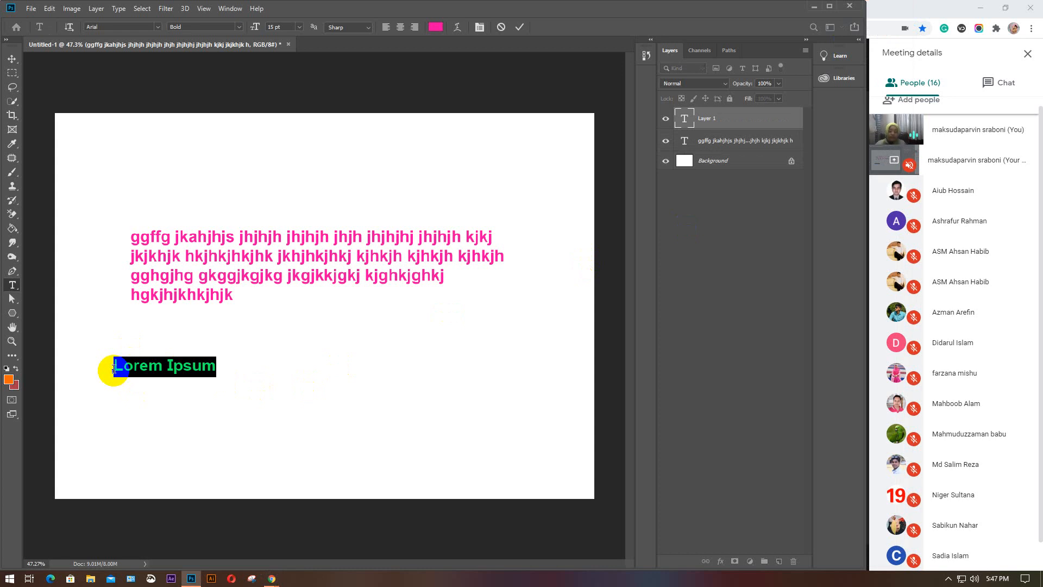
{"action": "key", "text": "ctrl+v"}
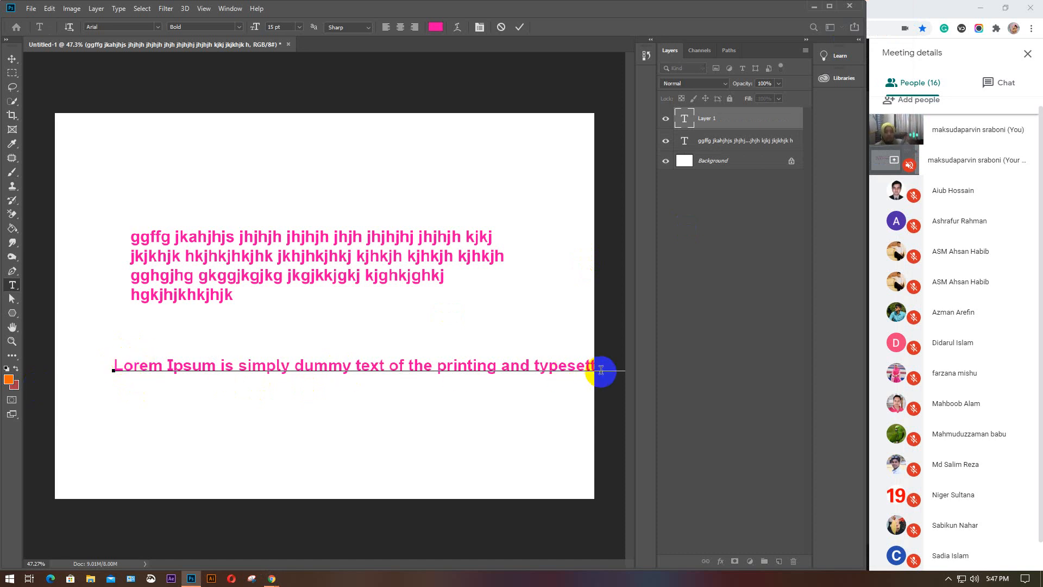
Step: Insert line breaks in the Lorem Ipsum text after "and", "industry's", "when an", "scrambled", "survived not" and "electronic"
{"action": "left_click", "coordinate": [535, 370]}
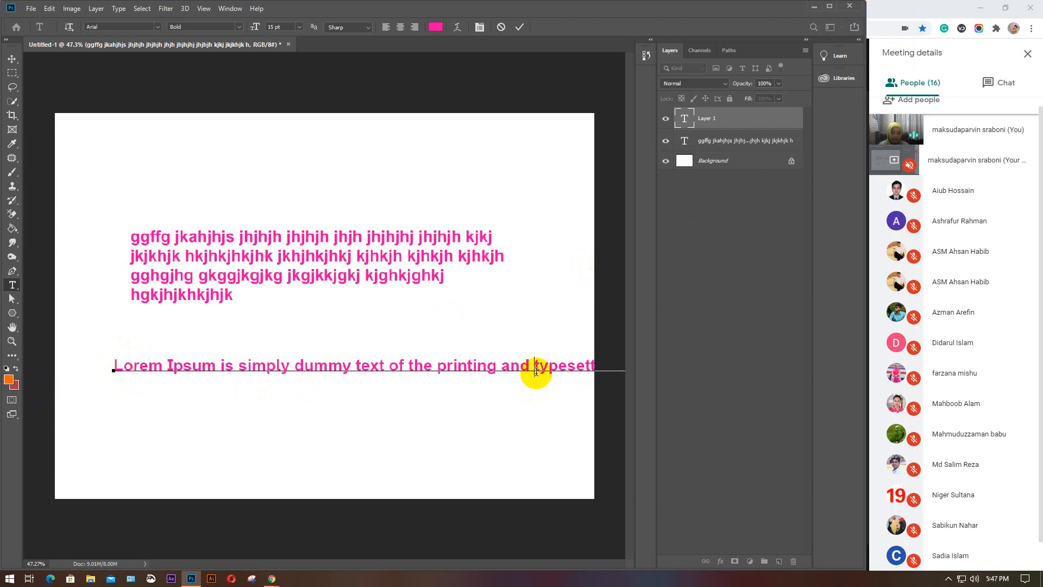
{"action": "key", "text": "Return"}
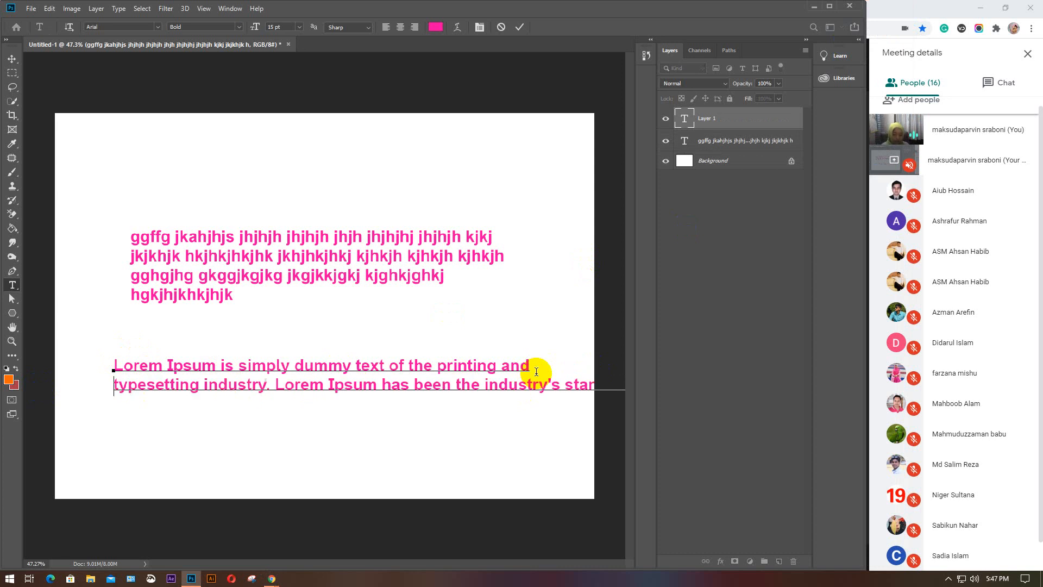
{"action": "left_click", "coordinate": [565, 383]}
{"action": "key", "text": "Return"}
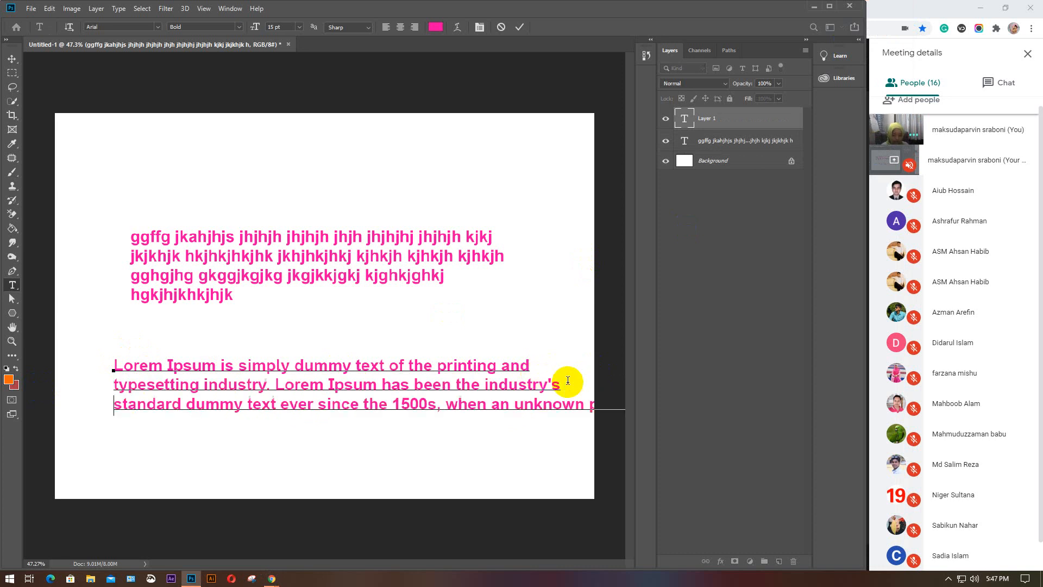
{"action": "left_click", "coordinate": [521, 404]}
{"action": "key", "text": "Return"}
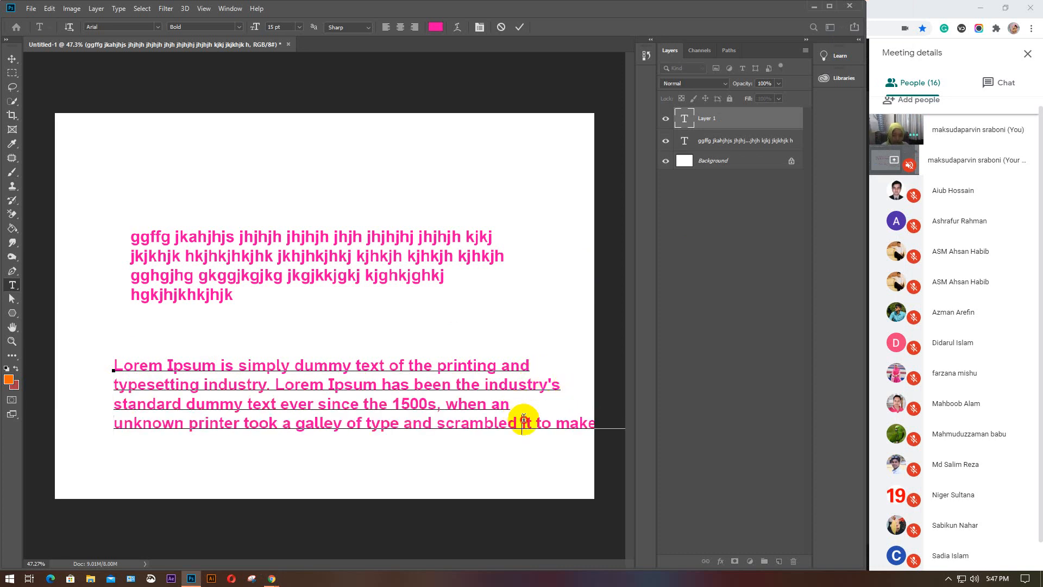
{"action": "left_click", "coordinate": [523, 419]}
{"action": "key", "text": "Return"}
{"action": "left_click", "coordinate": [516, 444]}
{"action": "key", "text": "Return"}
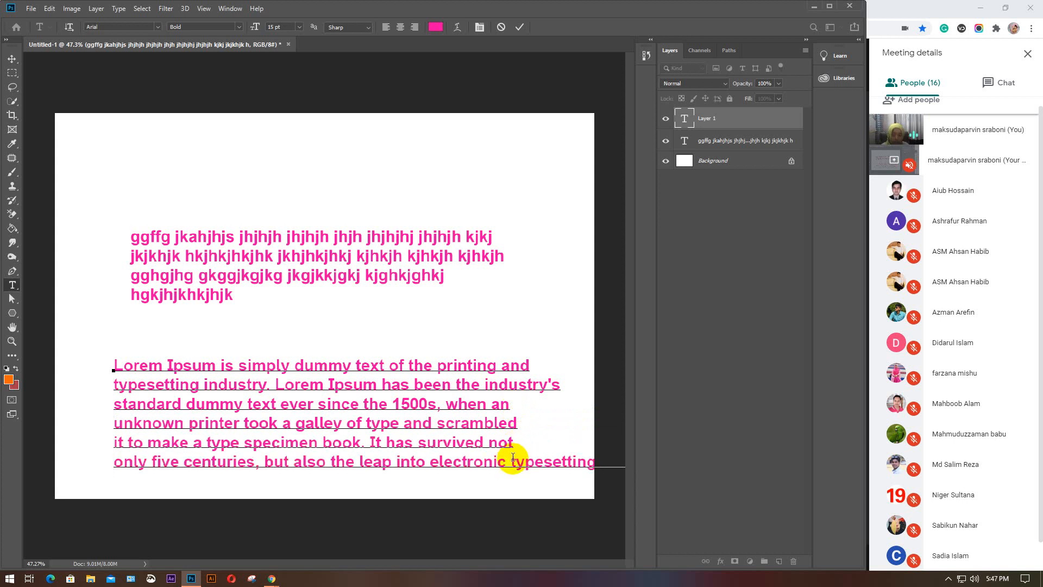
{"action": "left_click", "coordinate": [512, 458]}
{"action": "key", "text": "Return"}
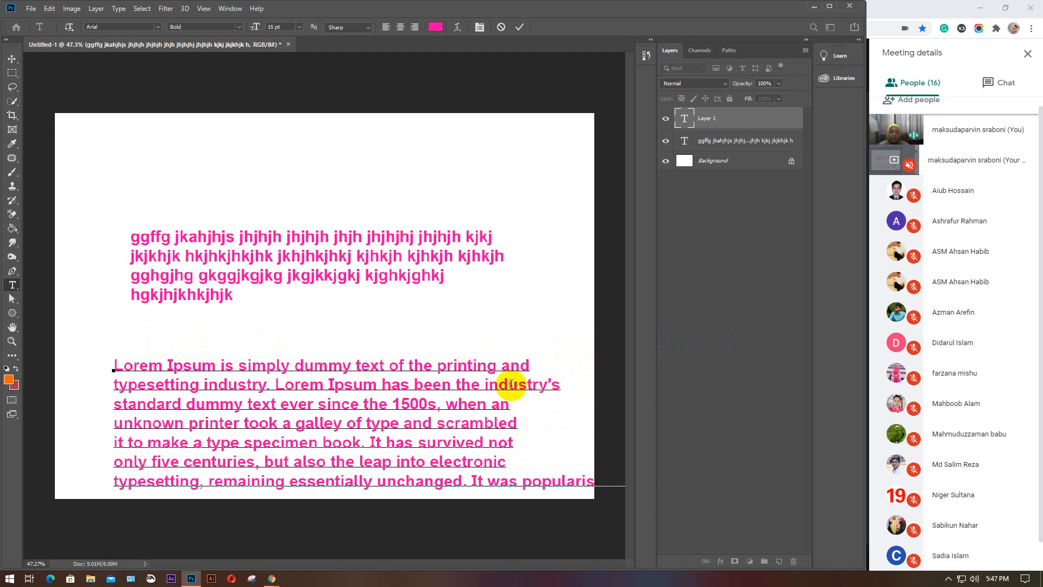
Step: Commit the Lorem Ipsum text and move both text blocks higher on the canvas, roughly aligning their starting edges
{"action": "left_click", "coordinate": [12, 58]}
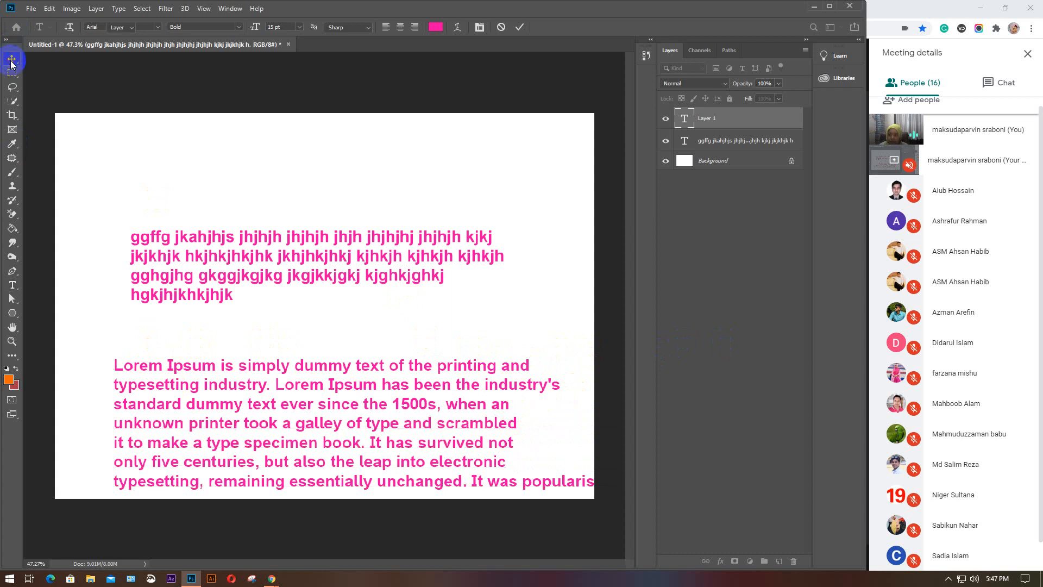
{"action": "left_click_drag", "start_coordinate": [373, 422], "coordinate": [365, 366]}
{"action": "left_click_drag", "start_coordinate": [342, 282], "coordinate": [342, 232]}
{"action": "left_click_drag", "start_coordinate": [345, 332], "coordinate": [365, 326]}
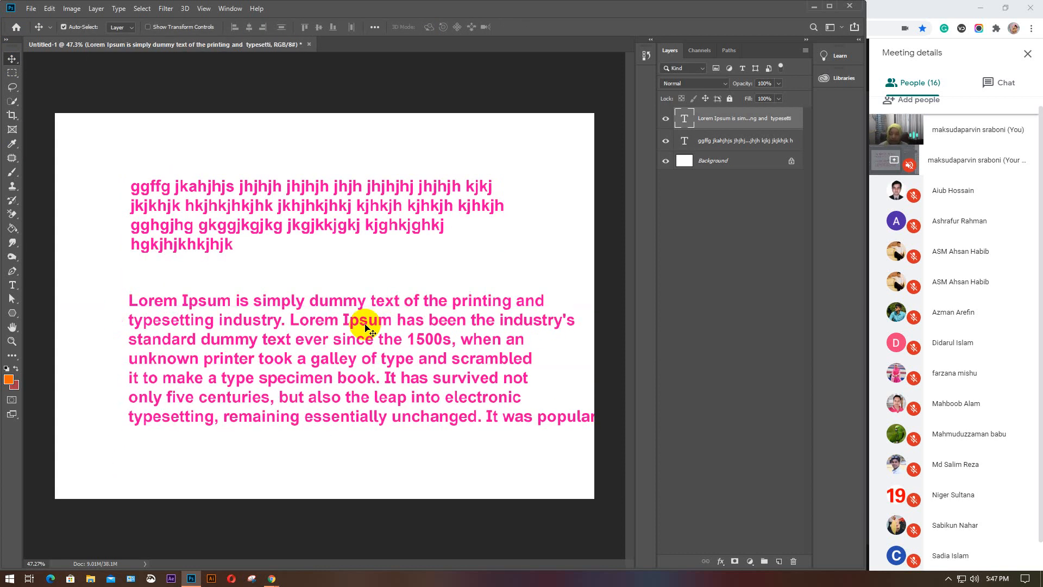
Step: Select all four lines of the upper placeholder text and view their Character settings
{"action": "left_click", "coordinate": [12, 285]}
{"action": "left_click_drag", "start_coordinate": [133, 186], "coordinate": [276, 244]}
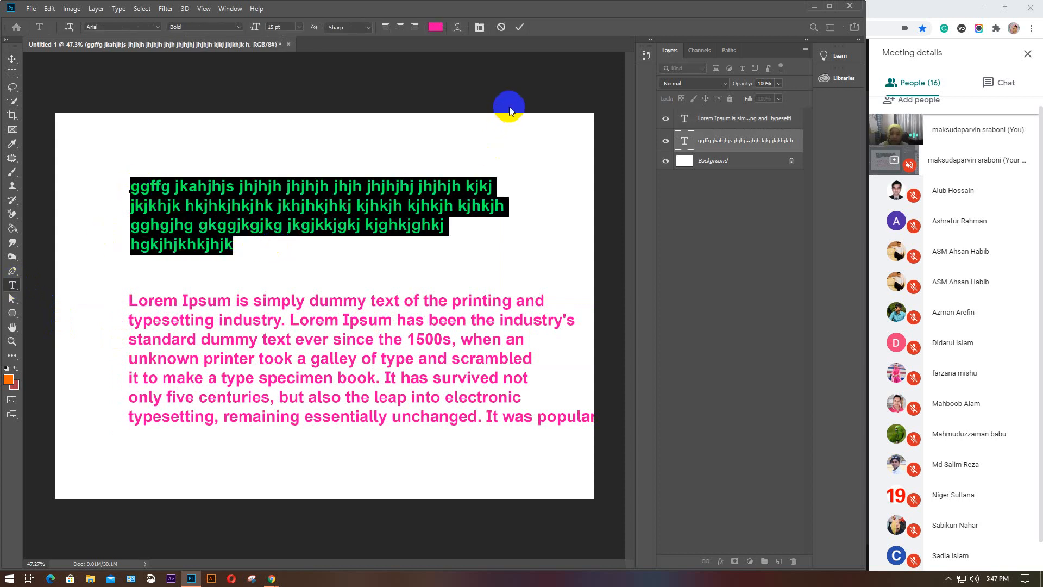
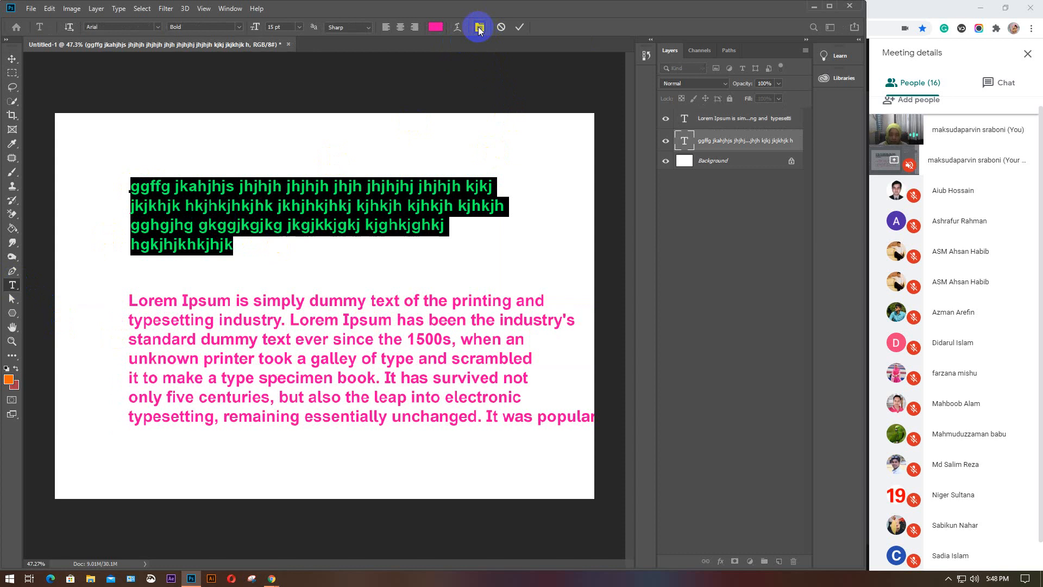
{"action": "left_click", "coordinate": [479, 29]}
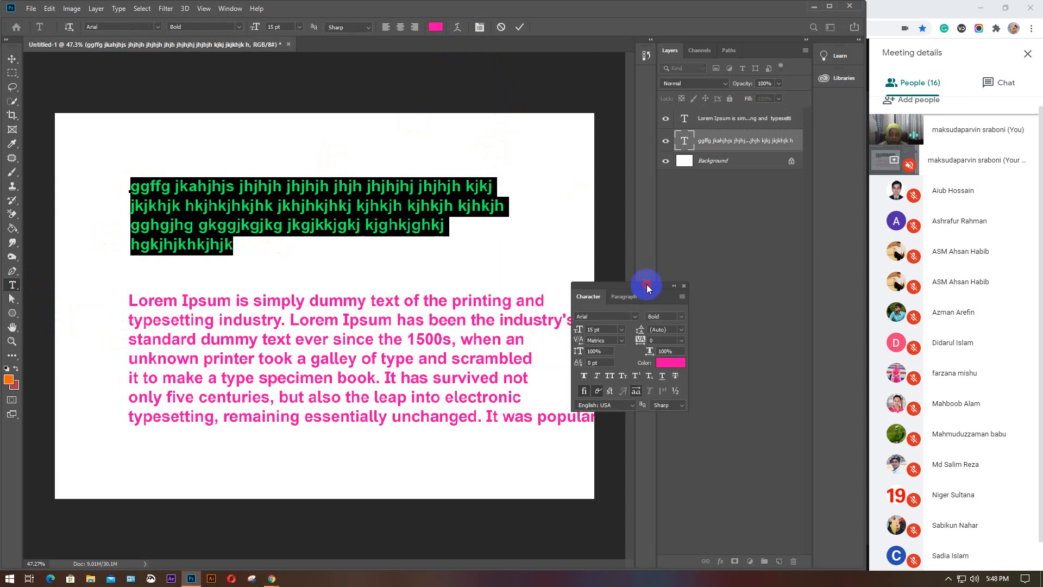
{"action": "left_click_drag", "start_coordinate": [648, 287], "coordinate": [612, 156]}
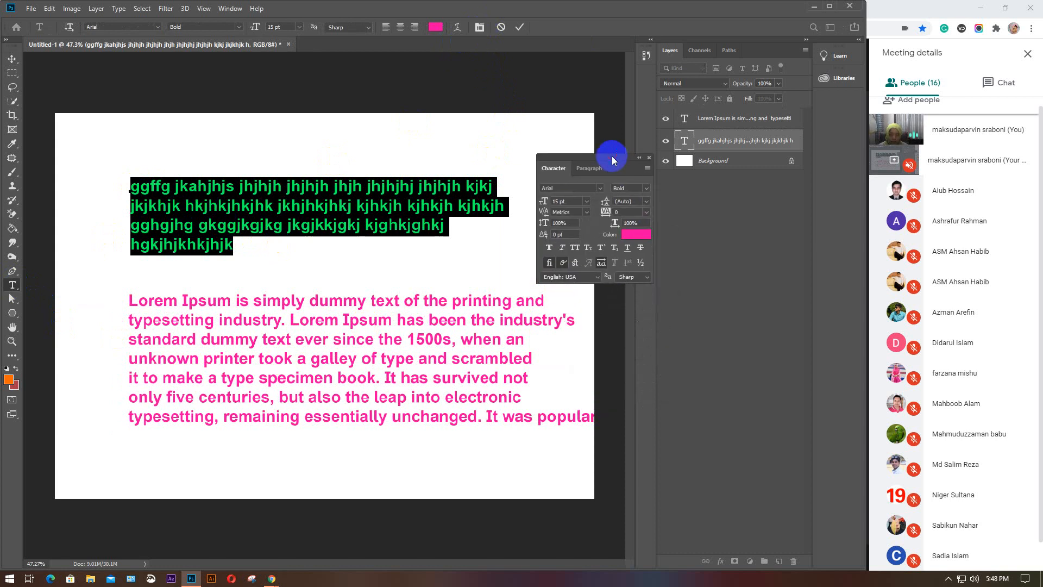
{"action": "left_click", "coordinate": [649, 158]}
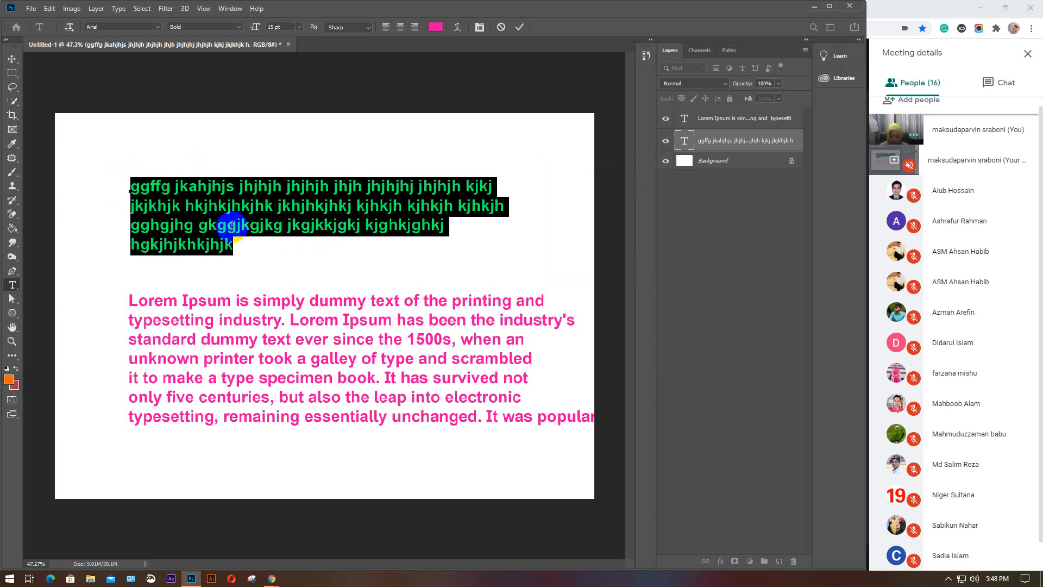
{"action": "key", "text": "ctrl"}
{"action": "key", "text": "super+c"}
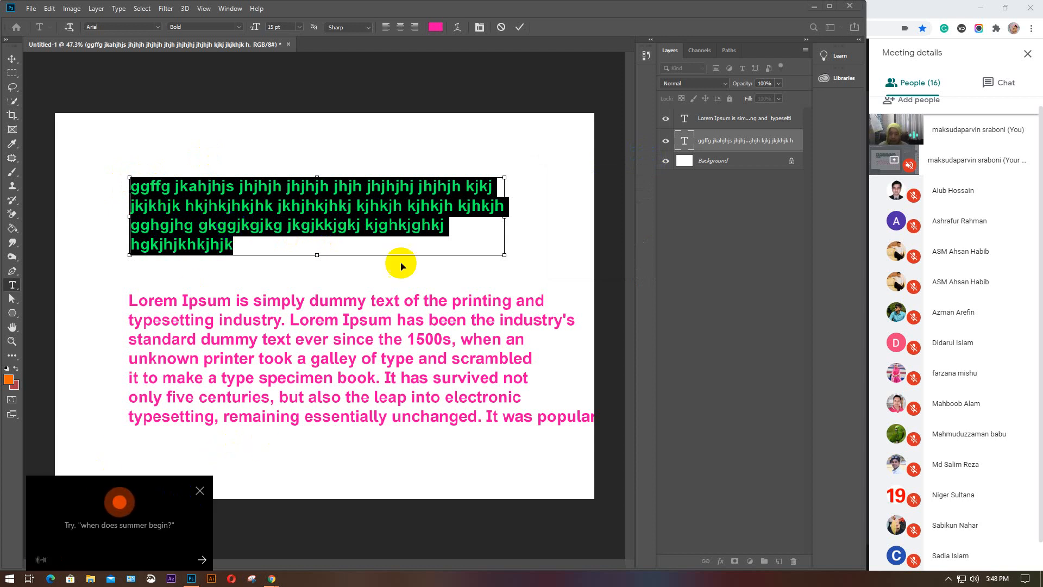
{"action": "left_click", "coordinate": [518, 36]}
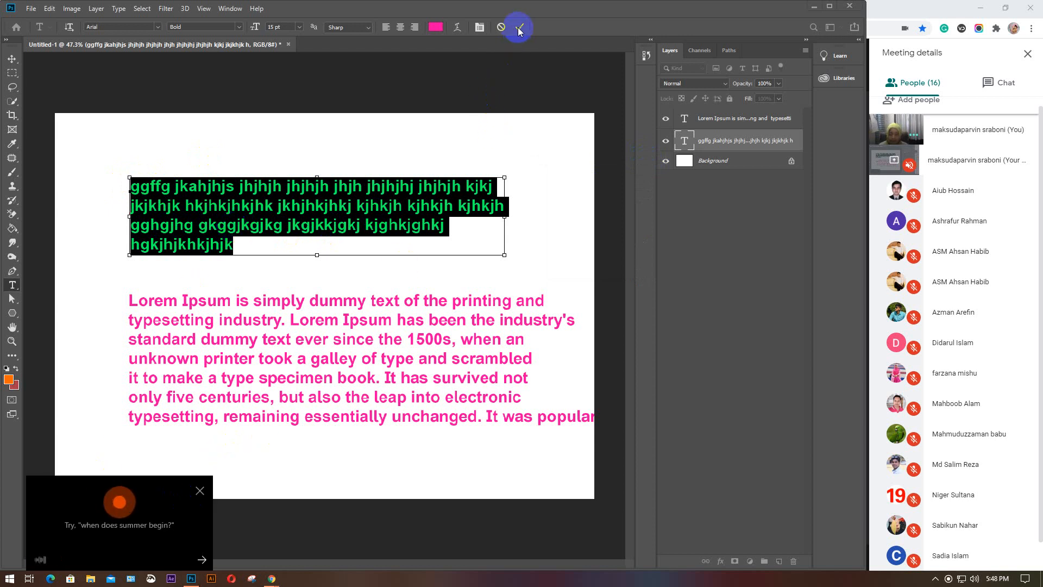
{"action": "left_click", "coordinate": [199, 491]}
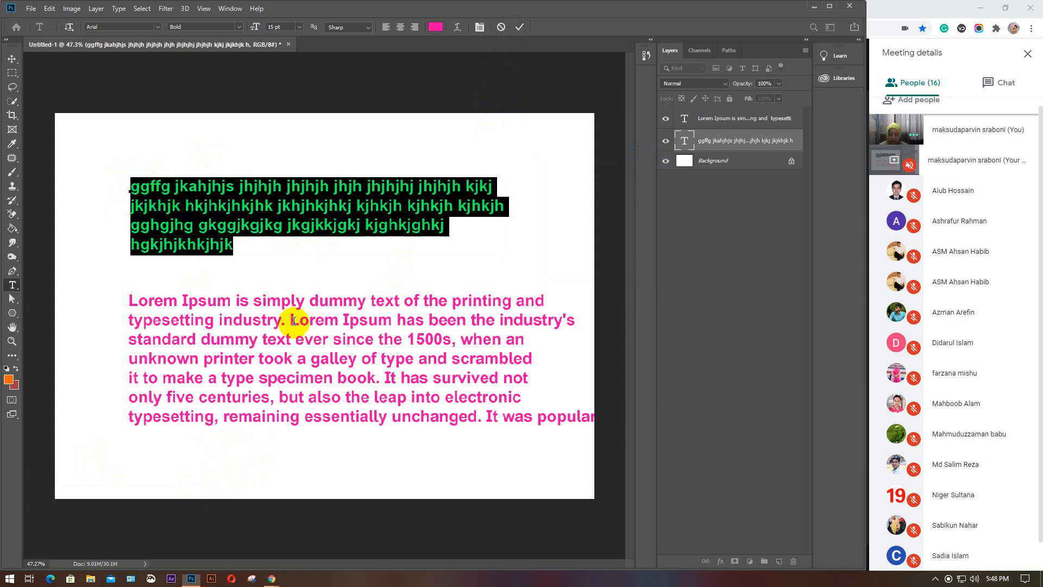
{"action": "left_click", "coordinate": [519, 27]}
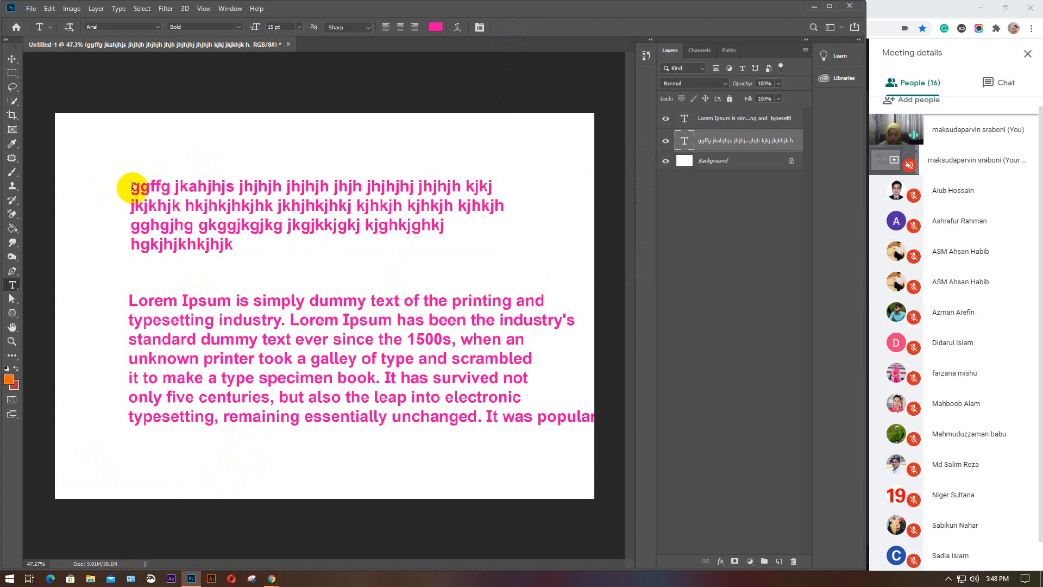
{"action": "key", "text": "ctrl+t"}
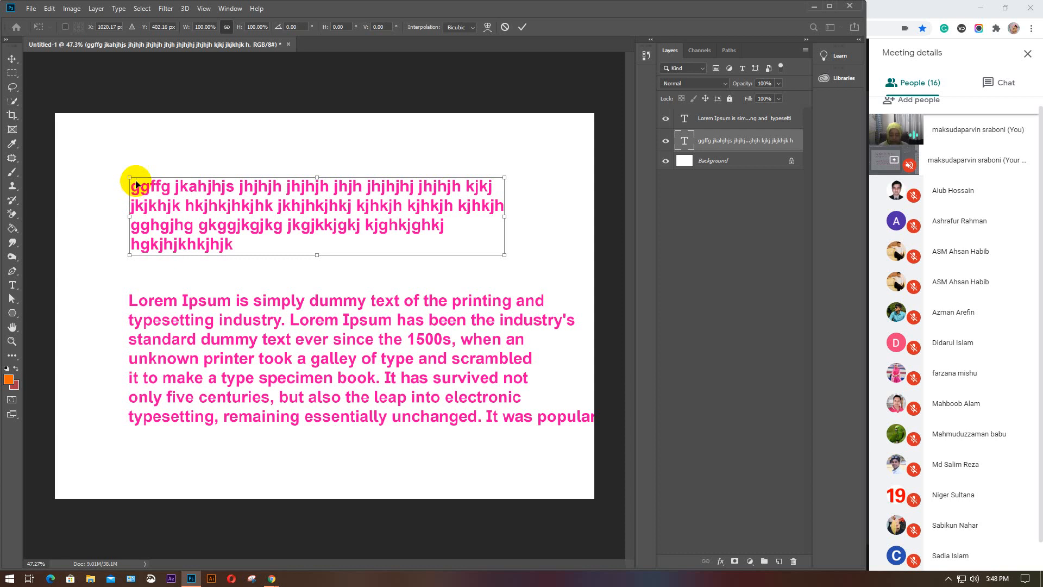
{"action": "key", "text": "Escape"}
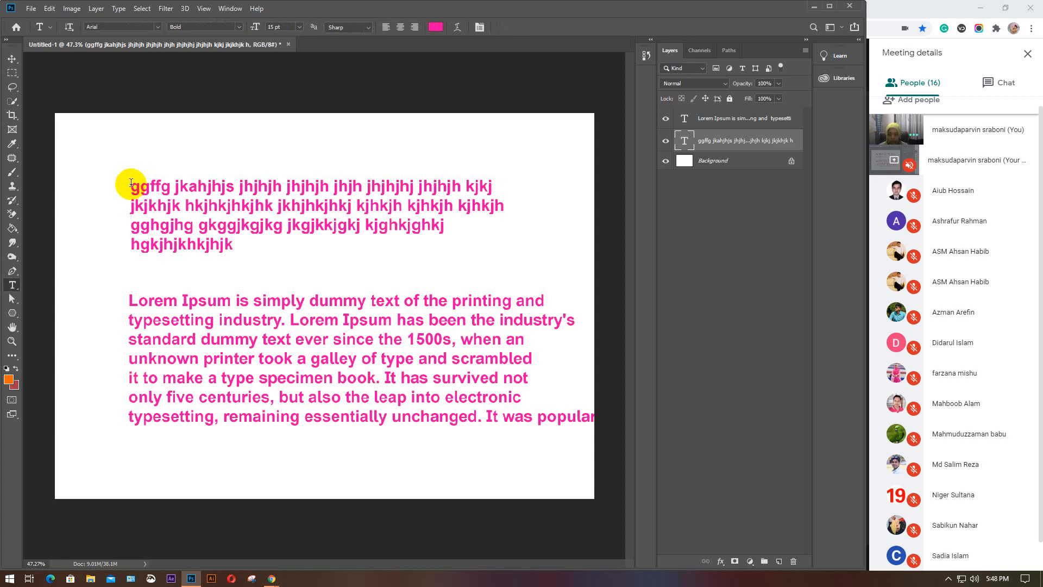
Step: Reselect all four lines of the upper placeholder text and show the Character settings next to them
{"action": "left_click_drag", "start_coordinate": [133, 182], "coordinate": [254, 251]}
{"action": "key", "text": "ctrl+t"}
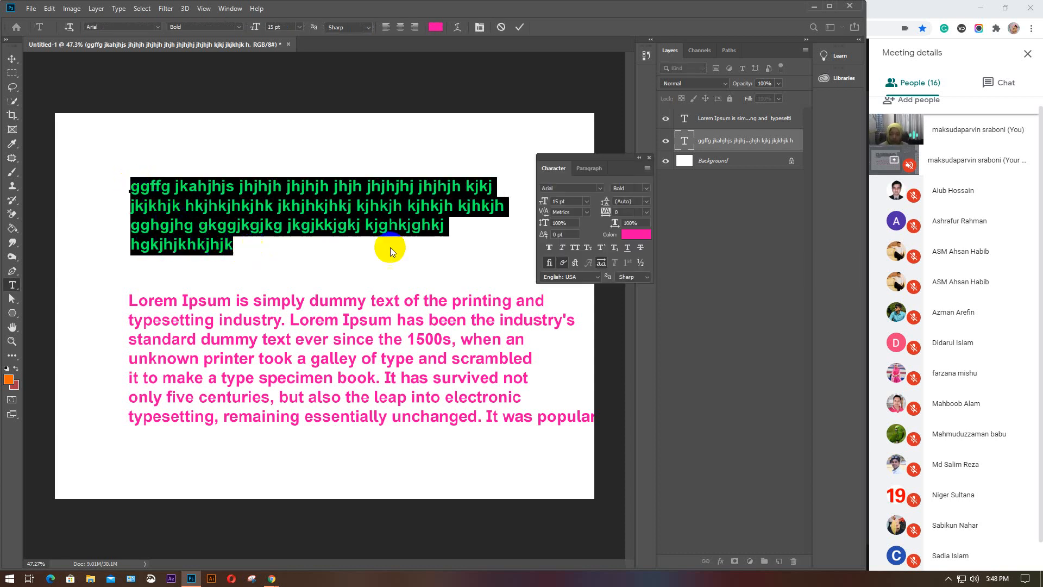
{"action": "left_click_drag", "start_coordinate": [609, 158], "coordinate": [595, 159]}
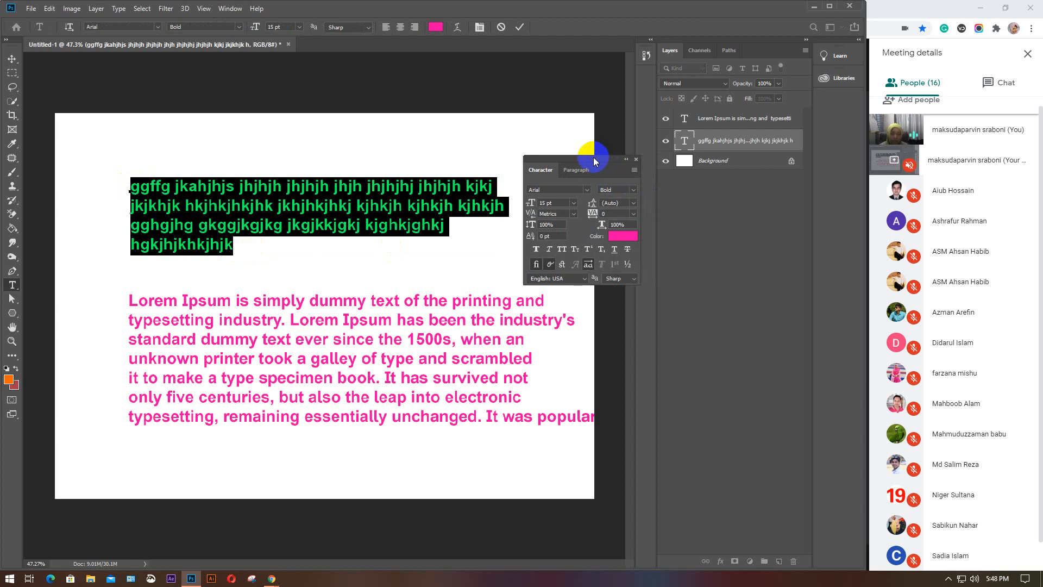
Step: Preview the Century Gothic font on the selected text and look through the styles offered for Arial
{"action": "left_click", "coordinate": [557, 227]}
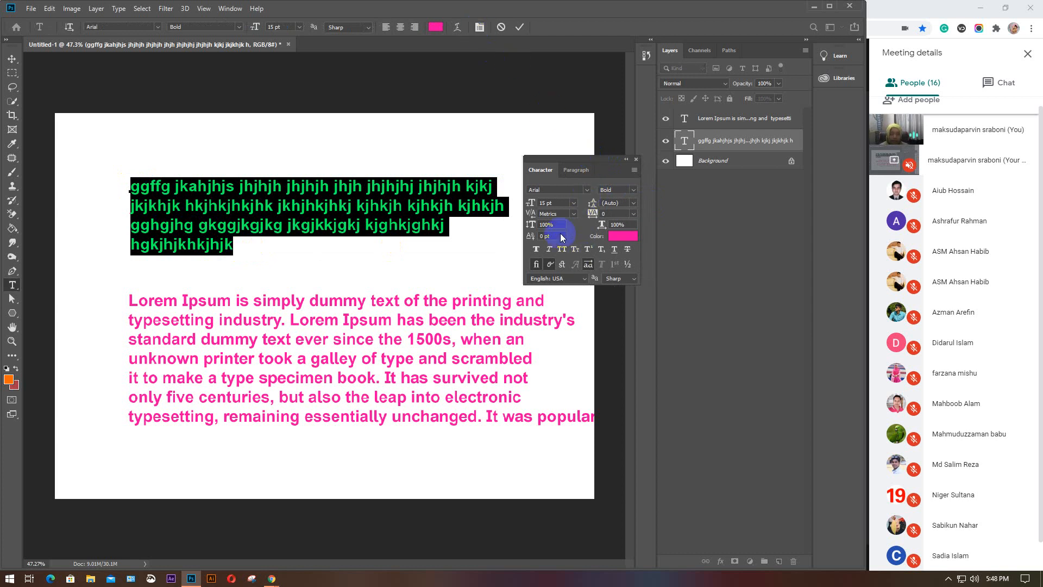
{"action": "left_click", "coordinate": [560, 196]}
{"action": "left_click", "coordinate": [588, 189]}
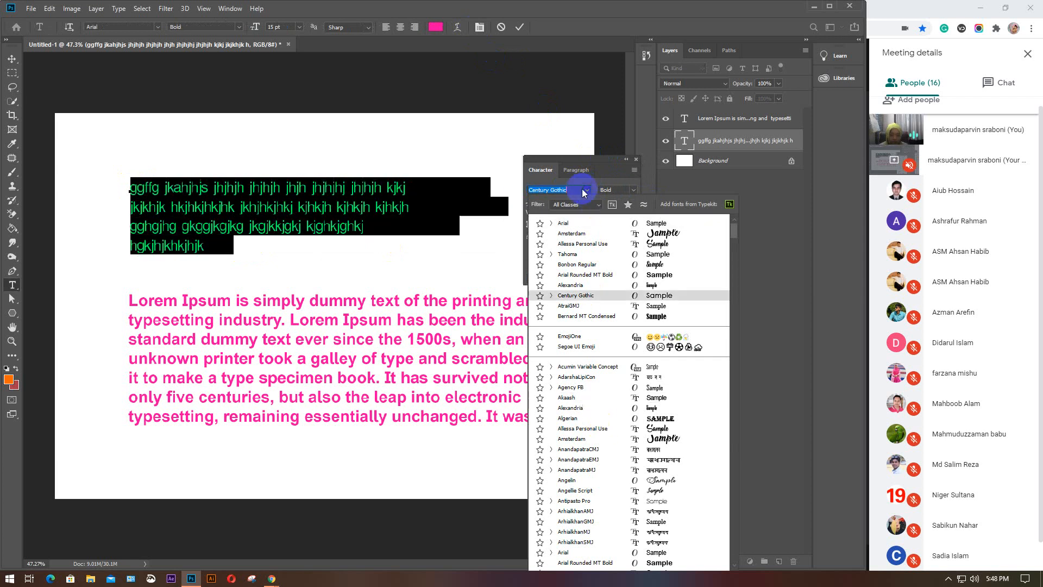
{"action": "left_click", "coordinate": [604, 201]}
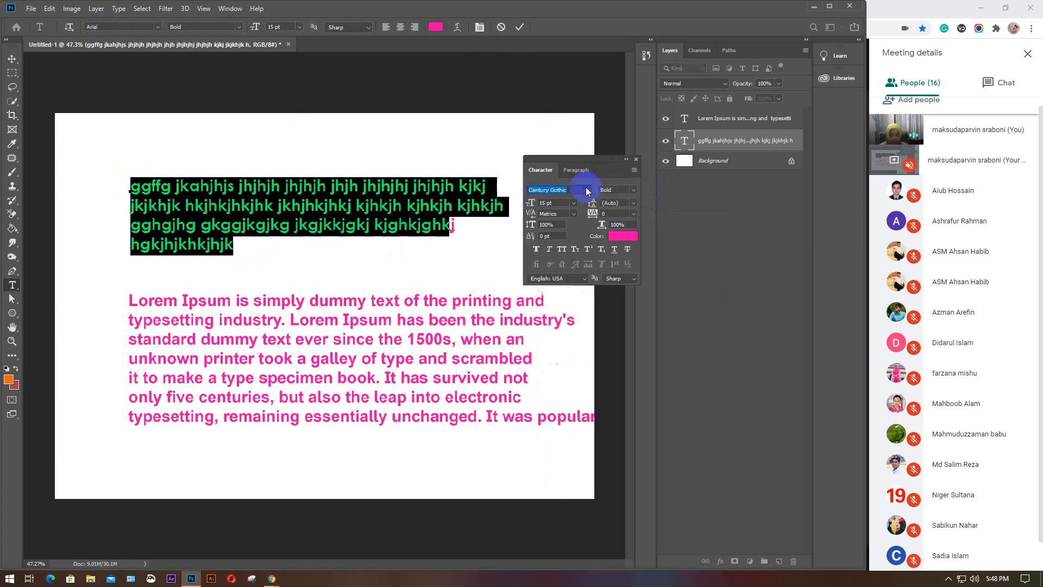
{"action": "left_click", "coordinate": [633, 190]}
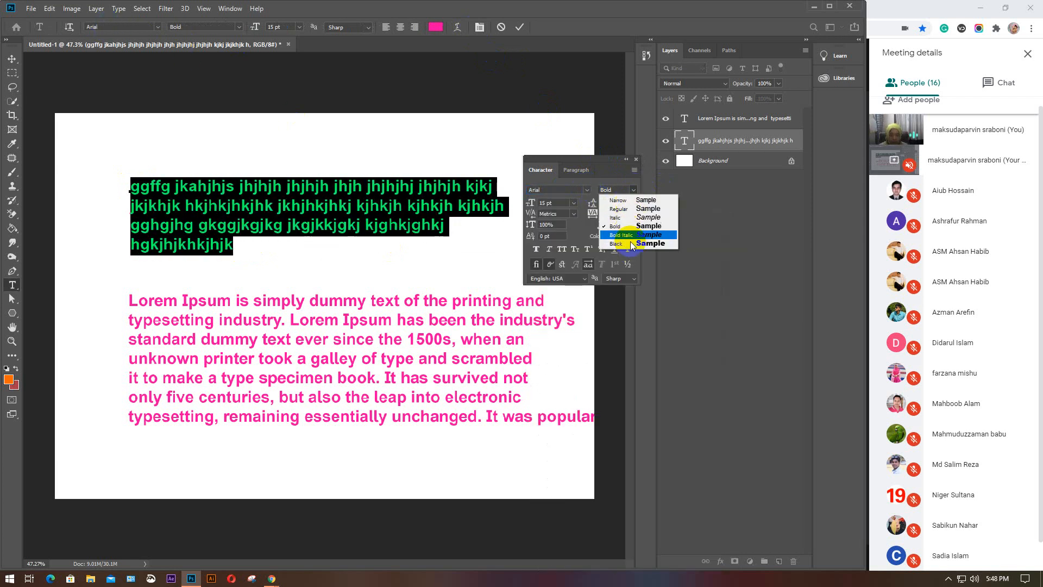
{"action": "left_click", "coordinate": [633, 190]}
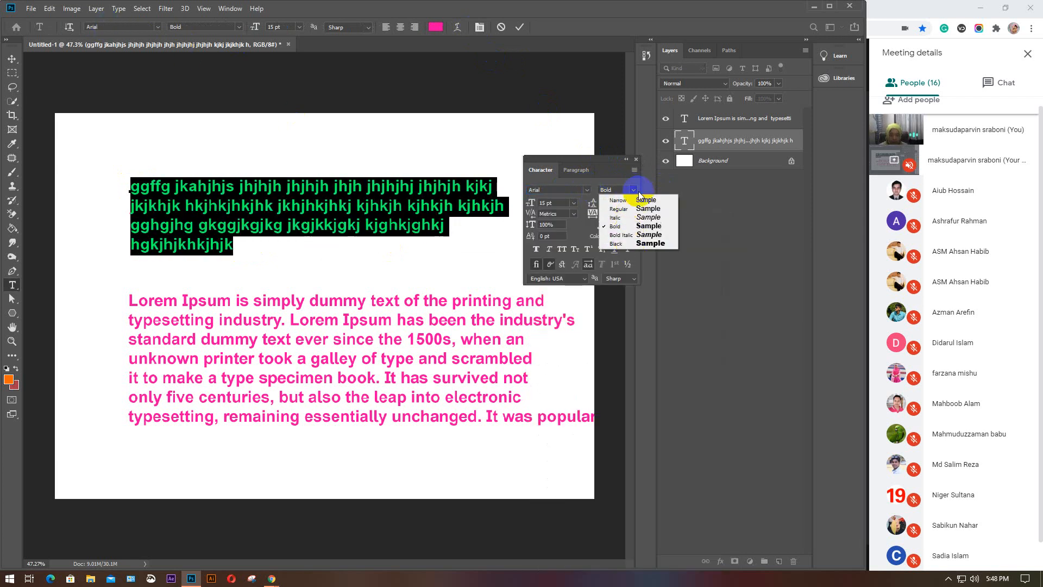
Step: Look through the preset font sizes for the selected upper placeholder text, keeping 15 pt
{"action": "left_click", "coordinate": [574, 202]}
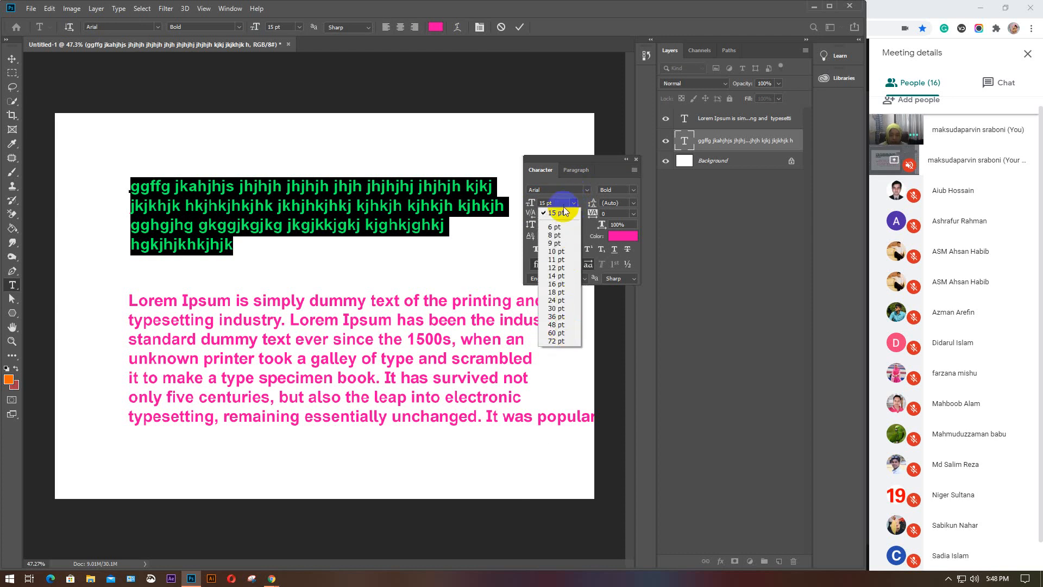
{"action": "left_click", "coordinate": [559, 213]}
{"action": "left_click", "coordinate": [546, 204]}
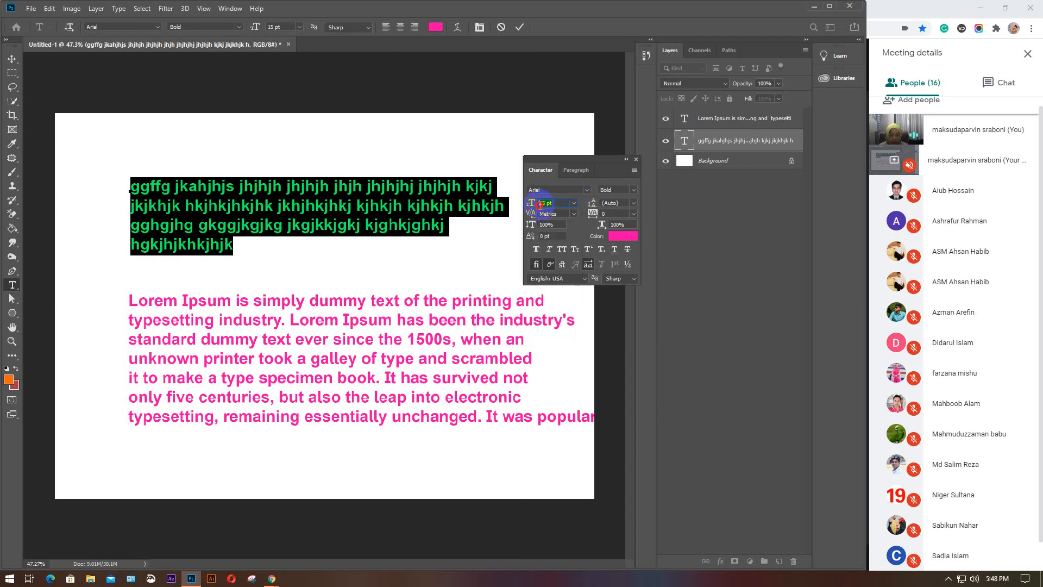
{"action": "left_click", "coordinate": [572, 203]}
{"action": "left_click", "coordinate": [573, 203]}
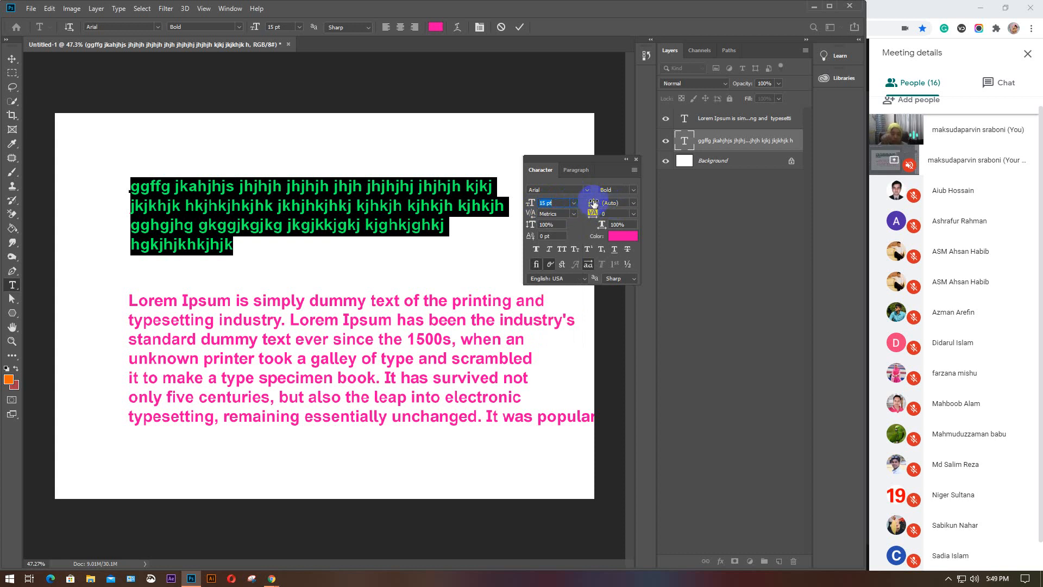
Step: Try 14 pt and 48 pt leading on the selected placeholder text, and restore the leading to Auto
{"action": "left_click", "coordinate": [633, 203]}
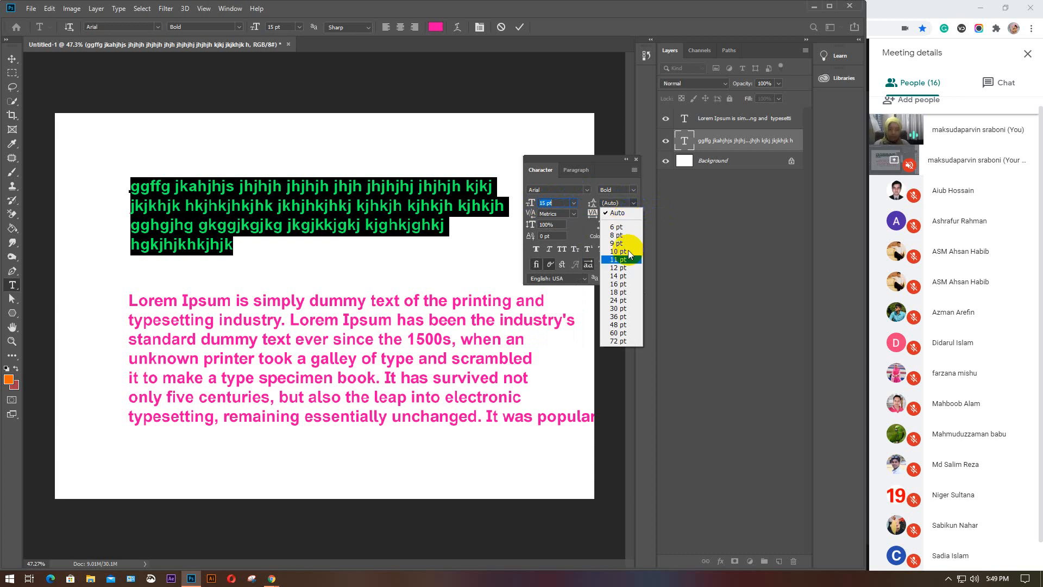
{"action": "left_click", "coordinate": [621, 276]}
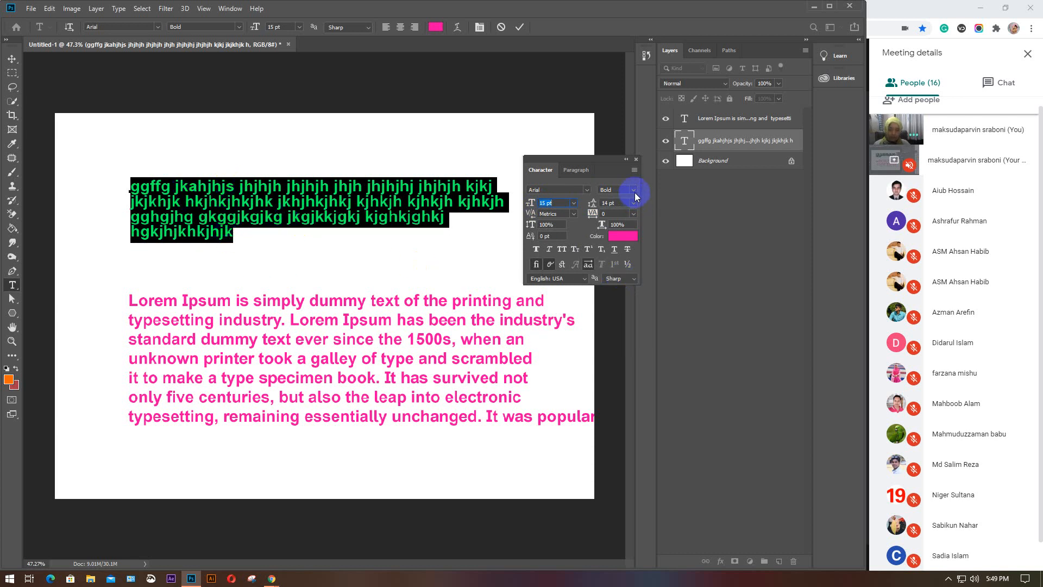
{"action": "left_click", "coordinate": [633, 204]}
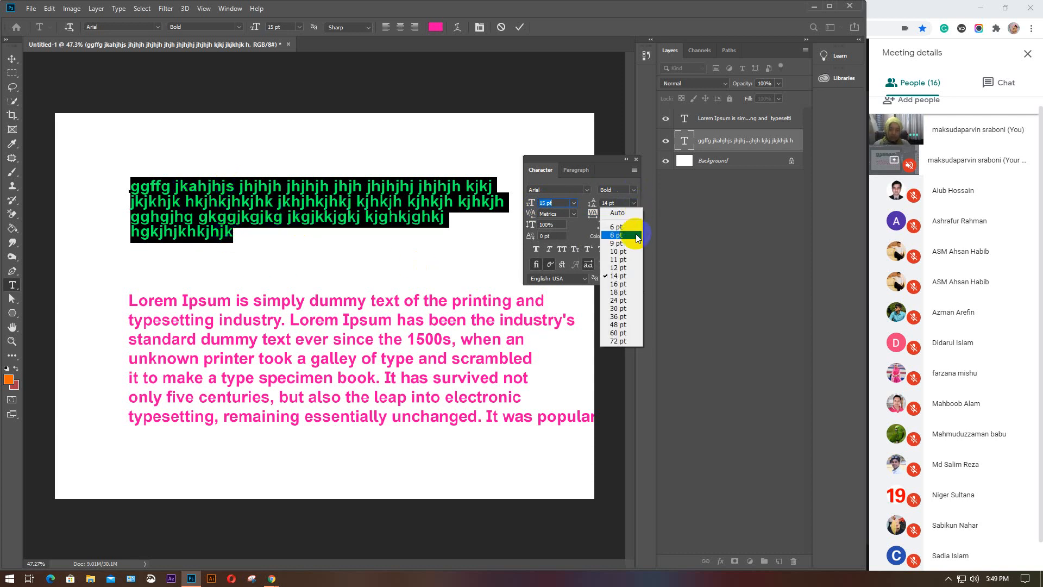
{"action": "left_click", "coordinate": [623, 325]}
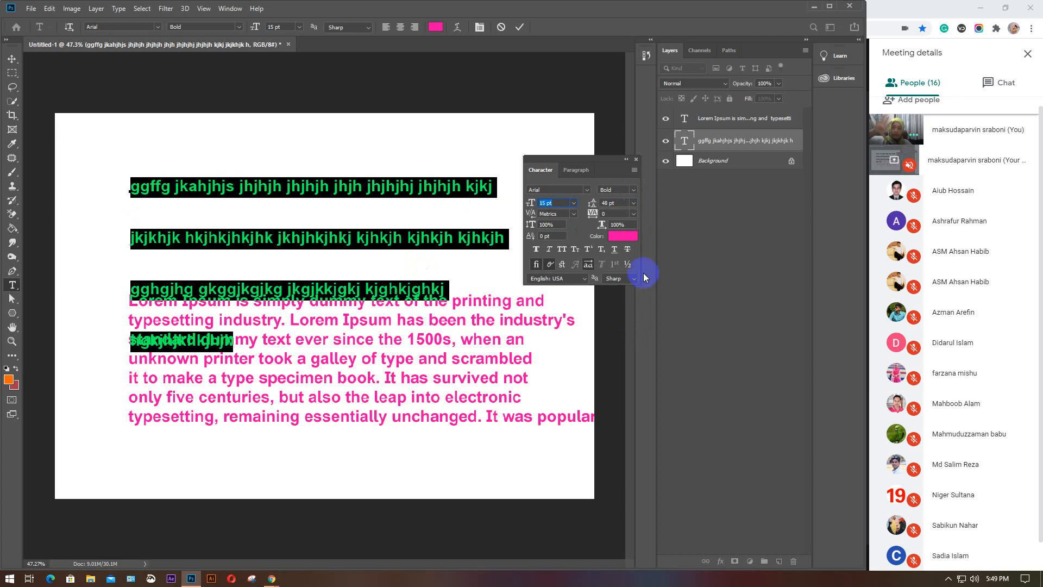
{"action": "left_click", "coordinate": [632, 203]}
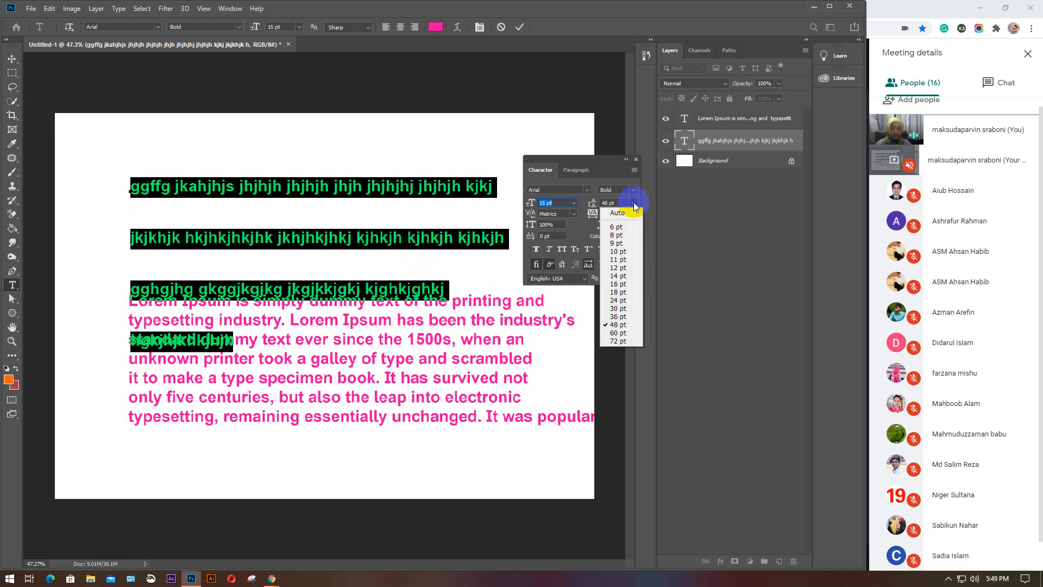
{"action": "left_click", "coordinate": [622, 213]}
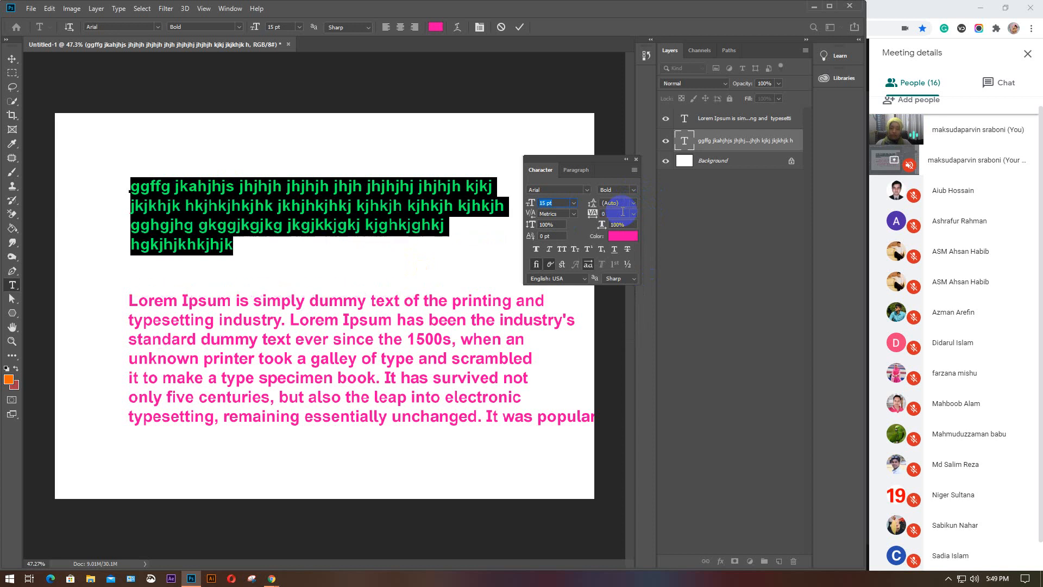
Step: Try Optical kerning on the selected placeholder text and restore it to Metrics
{"action": "left_click", "coordinate": [574, 214]}
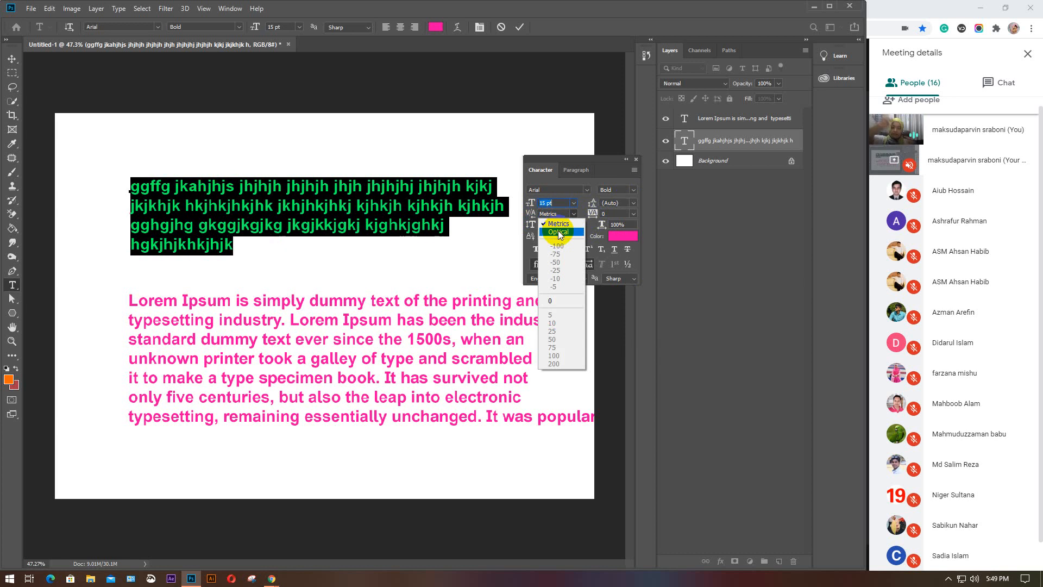
{"action": "left_click", "coordinate": [558, 232]}
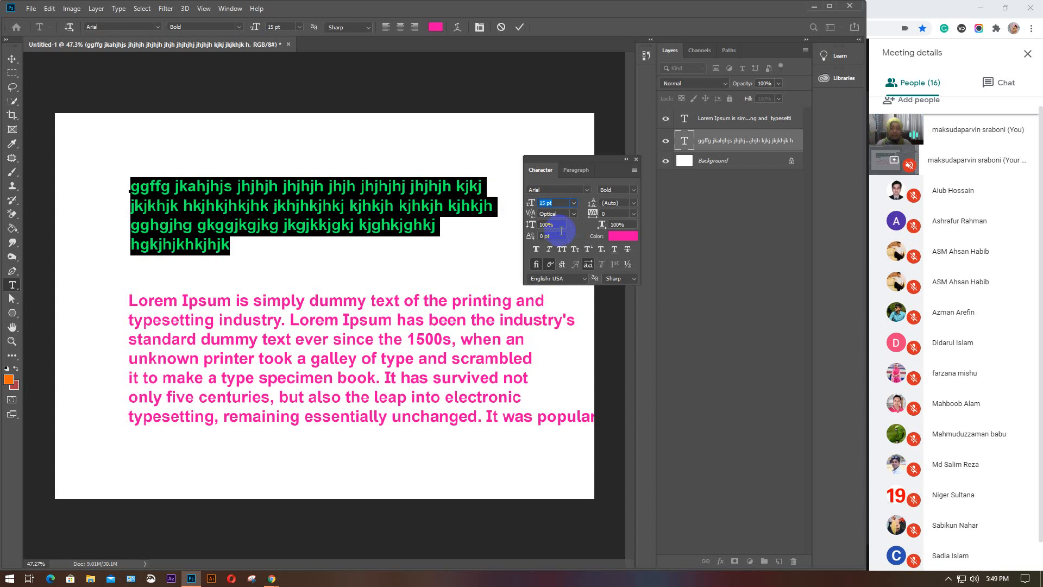
{"action": "left_click", "coordinate": [573, 214]}
{"action": "left_click", "coordinate": [559, 223]}
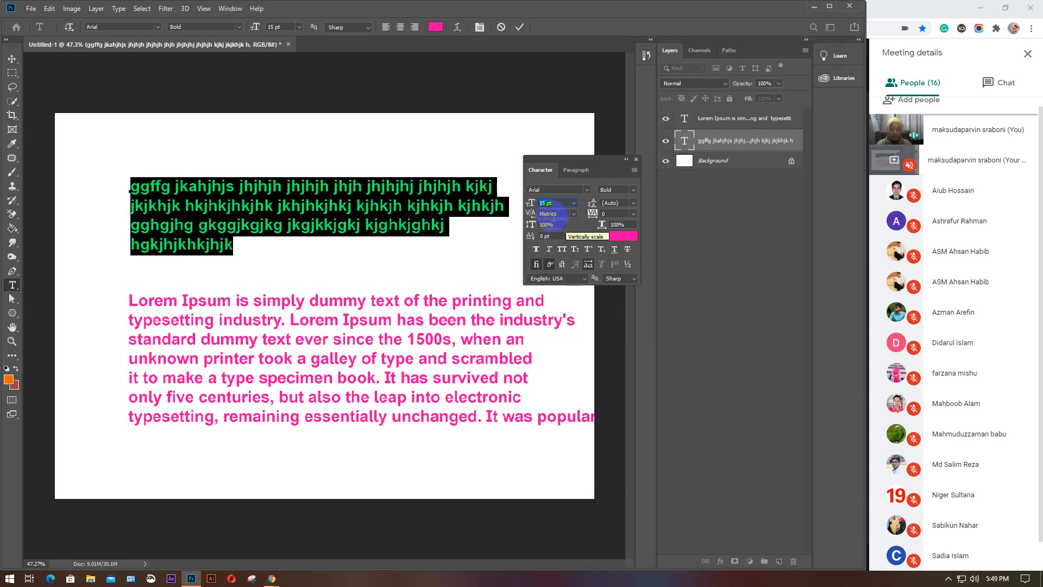
Step: Try tracking values of -50 and 200 on the selected placeholder text, and restore the tracking to 0
{"action": "left_click", "coordinate": [634, 215]}
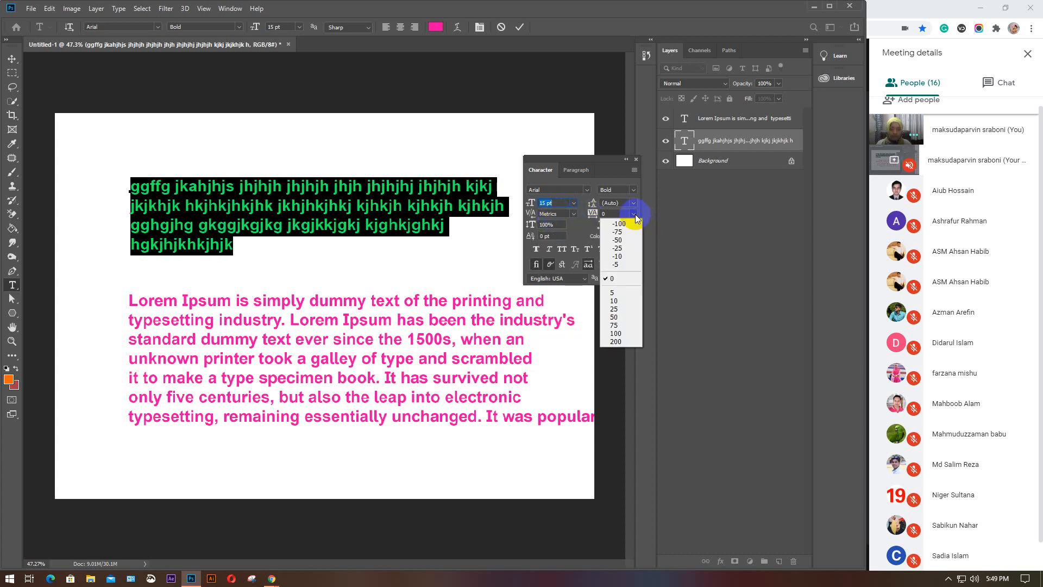
{"action": "left_click", "coordinate": [619, 240]}
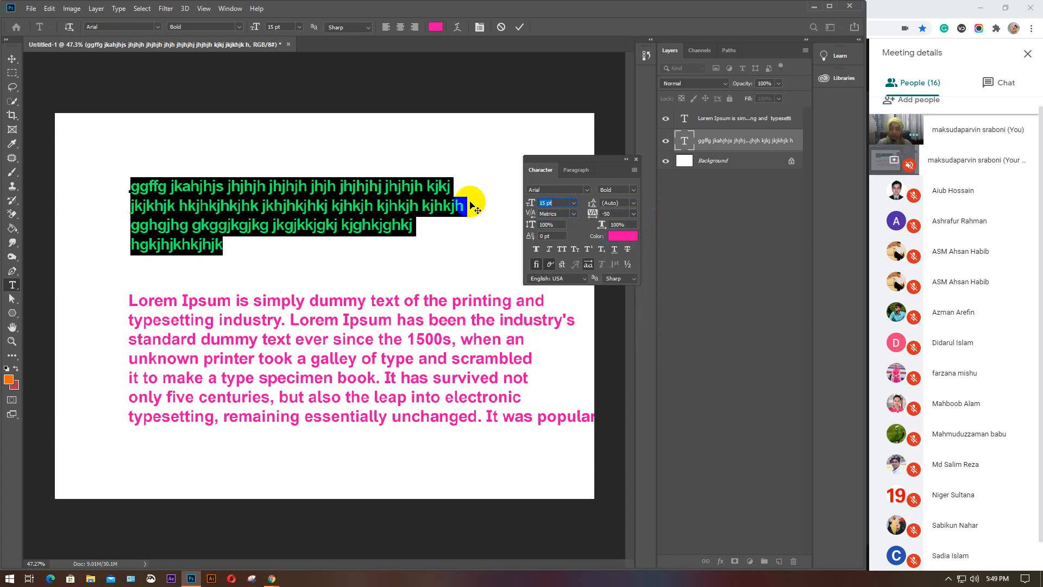
{"action": "left_click", "coordinate": [633, 213]}
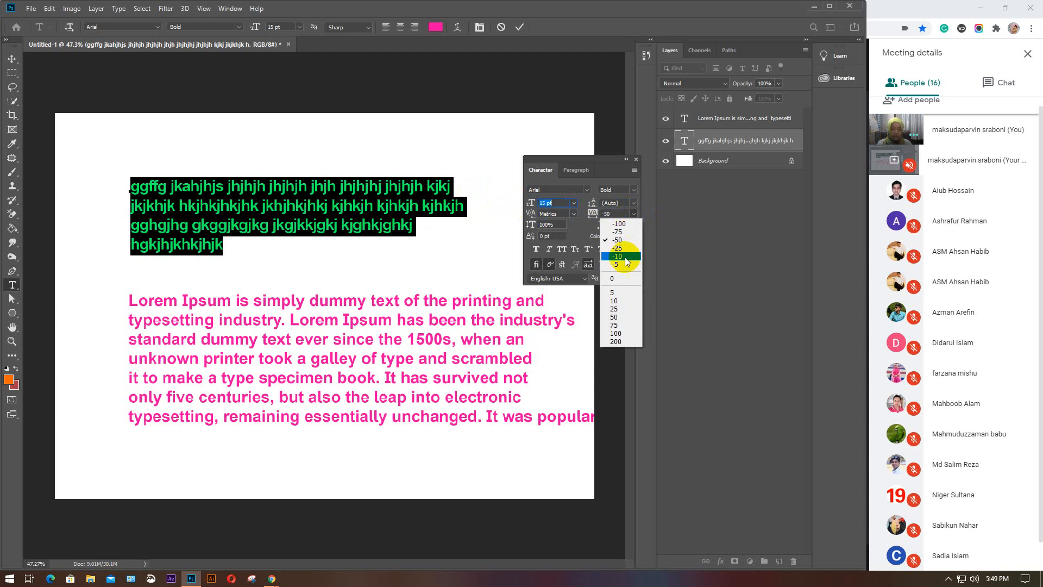
{"action": "left_click", "coordinate": [619, 341]}
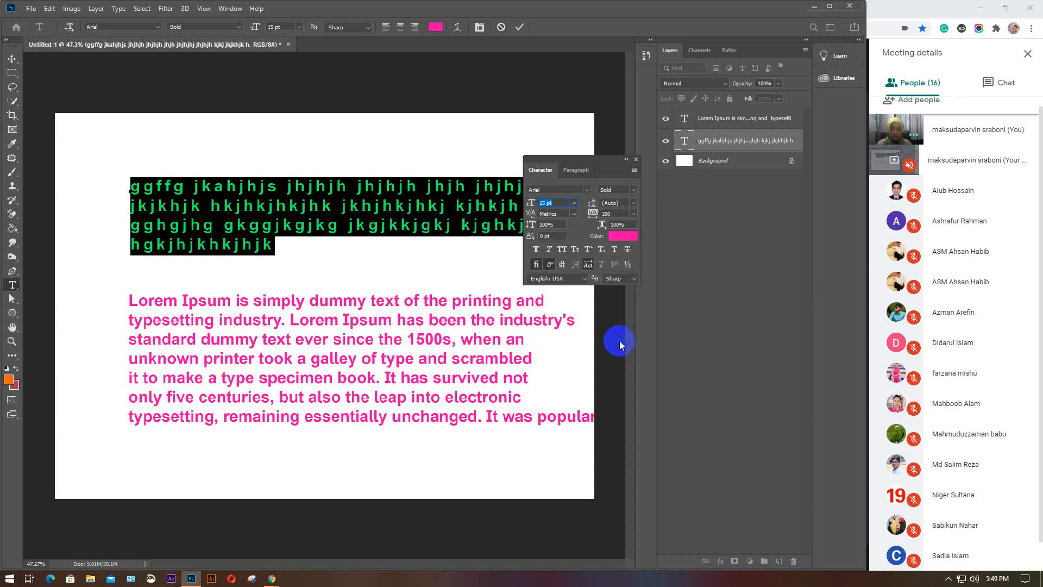
{"action": "left_click", "coordinate": [634, 213]}
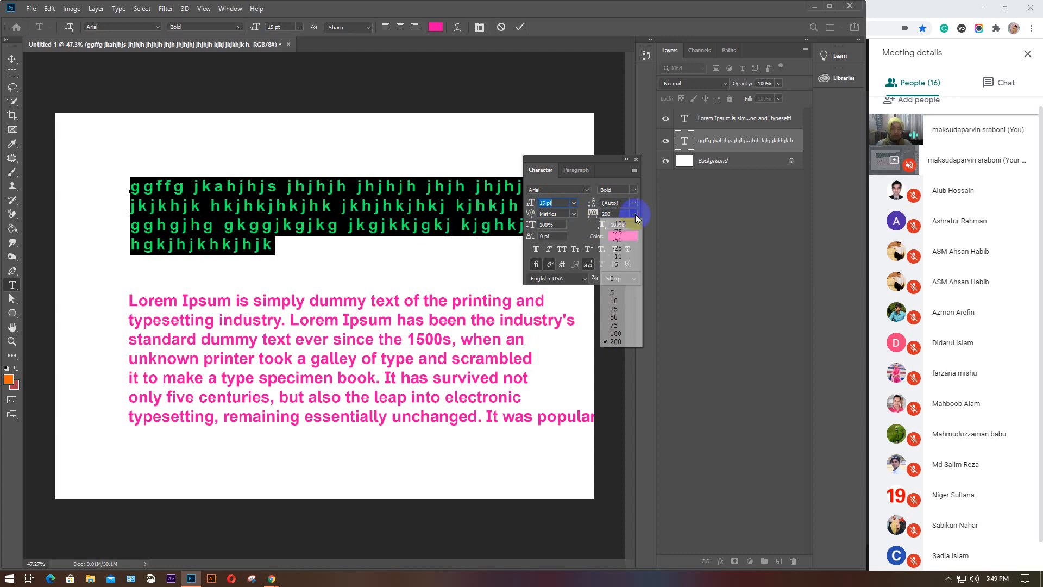
{"action": "left_click", "coordinate": [625, 277]}
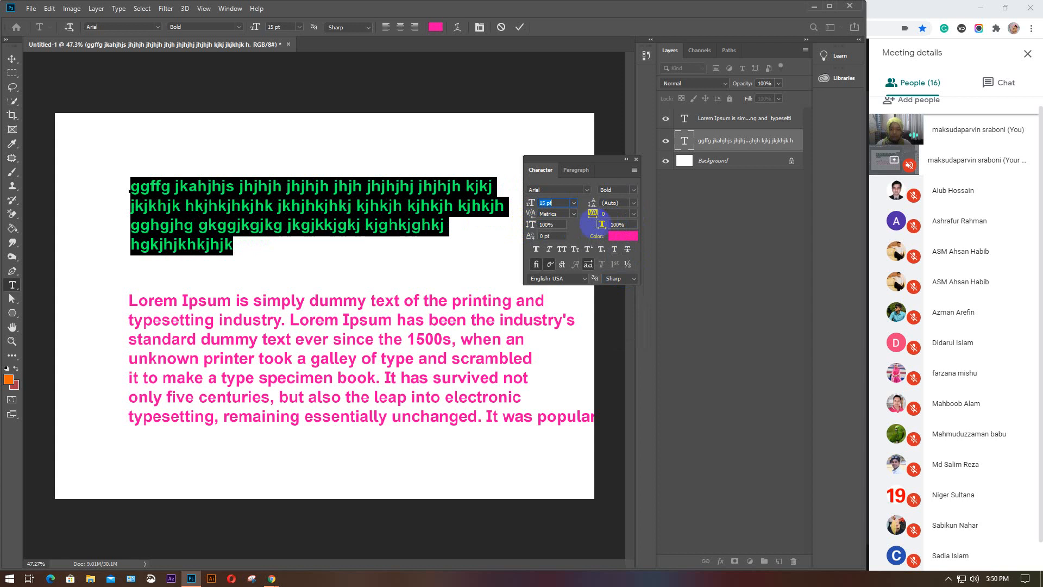
Step: Stretch the selected placeholder text vertically to 120%, 150% and 200%, and restore the vertical scale to 100%
{"action": "left_click", "coordinate": [558, 225]}
{"action": "scroll", "coordinate": [558, 224], "scroll_direction": "up", "scroll_amount": 20}
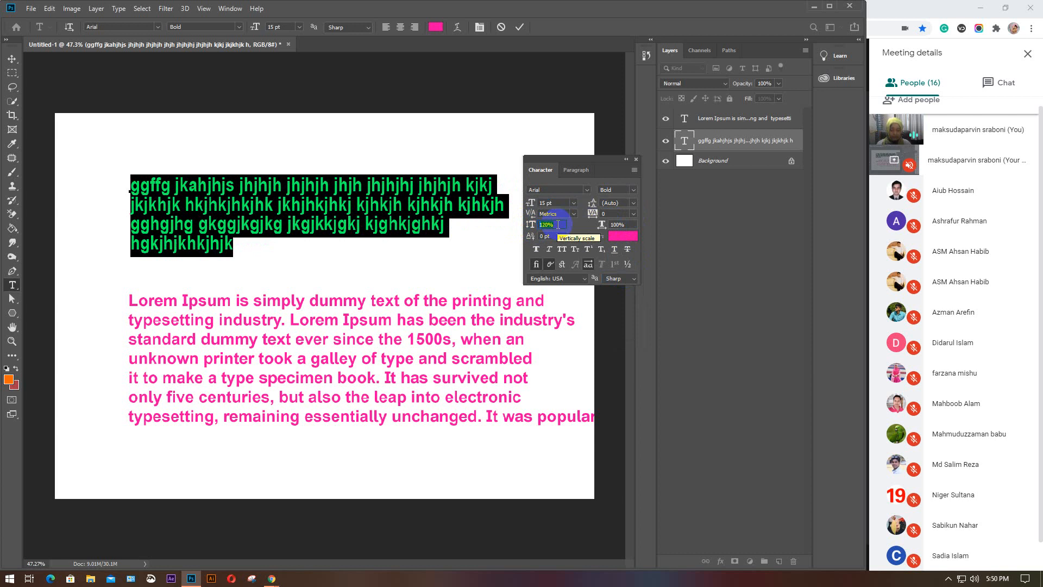
{"action": "key", "text": "Return"}
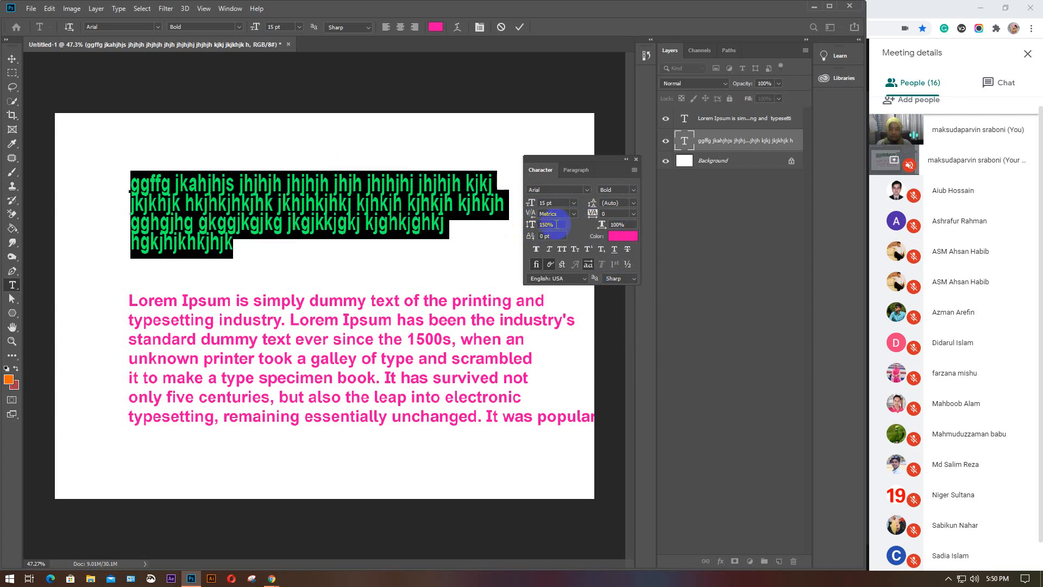
{"action": "left_click", "coordinate": [529, 229]}
{"action": "type", "text": "2"}
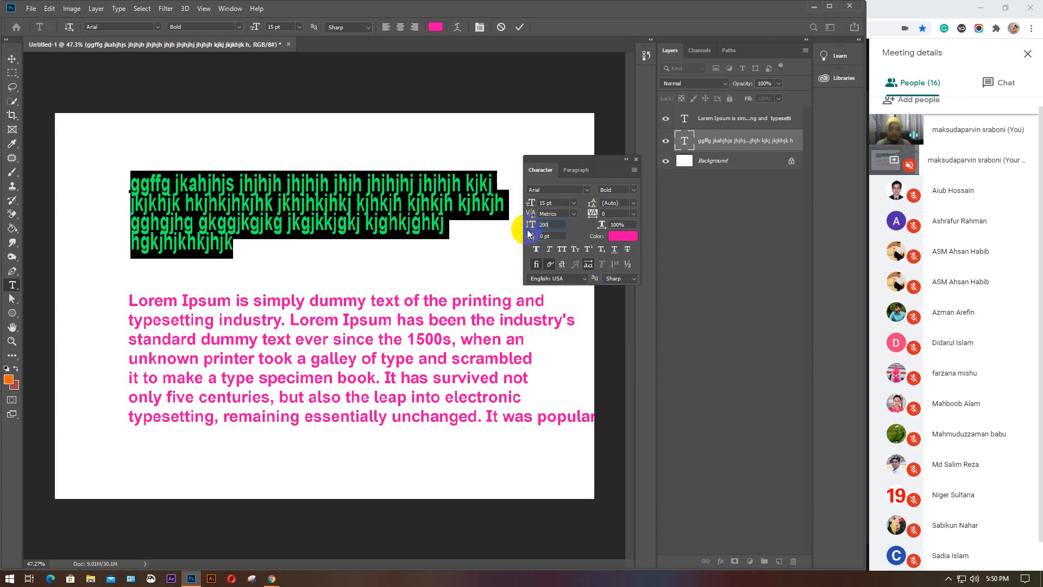
{"action": "type", "text": "00"}
{"action": "key", "text": "Return"}
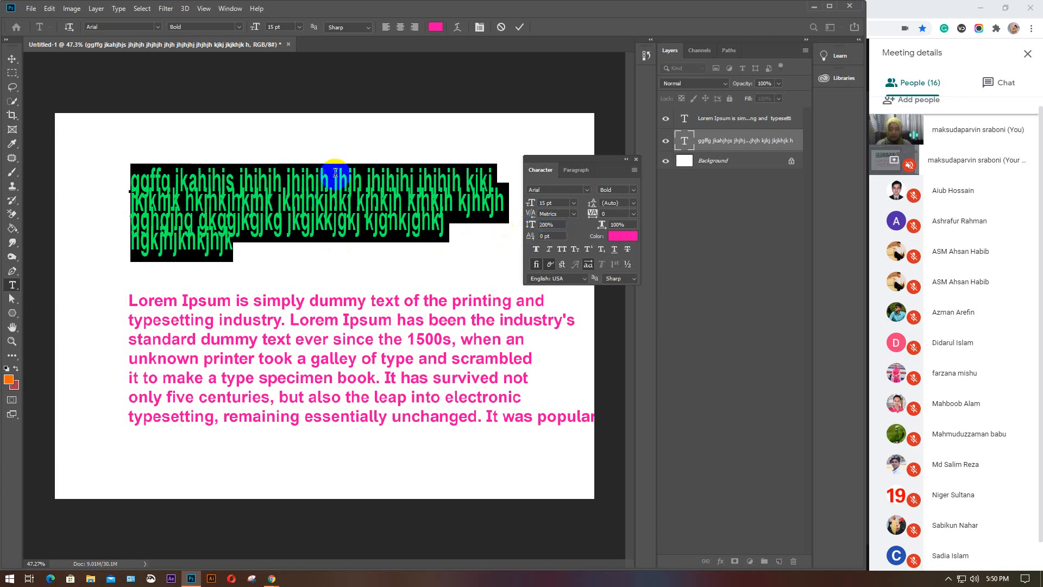
{"action": "left_click_drag", "start_coordinate": [558, 224], "coordinate": [528, 231]}
{"action": "type", "text": "1"}
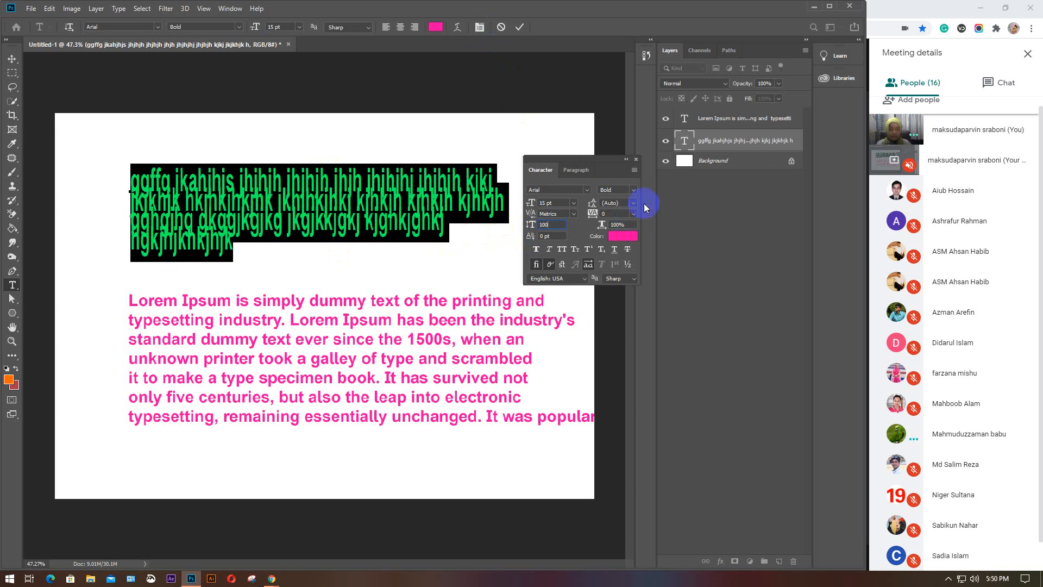
Step: Try a narrower horizontal scale and 200% on the selected placeholder text, and restore it to 100%
{"action": "left_click", "coordinate": [622, 225]}
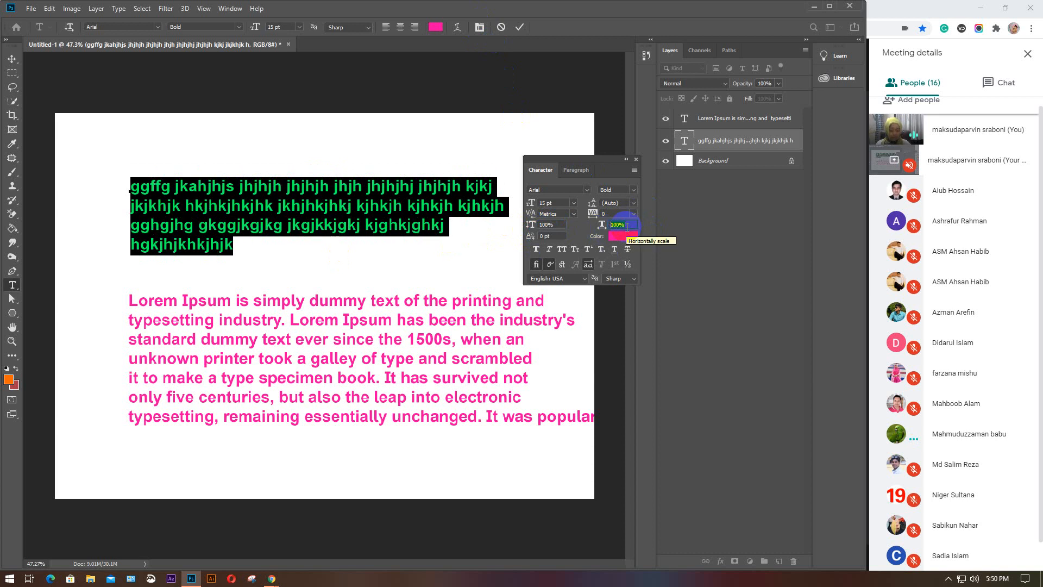
{"action": "key", "text": "Return"}
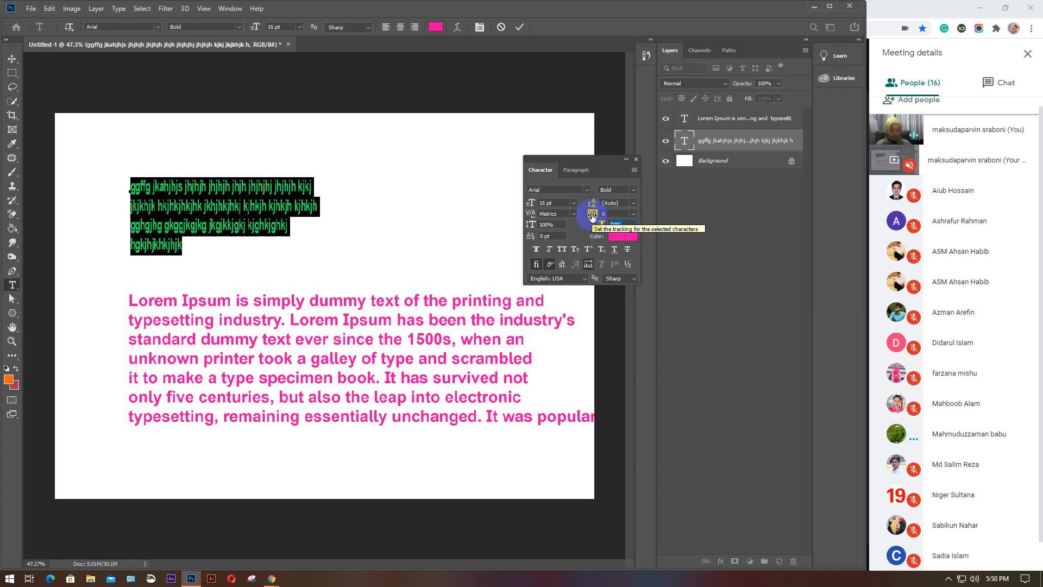
{"action": "type", "text": "200"}
{"action": "key", "text": "Return"}
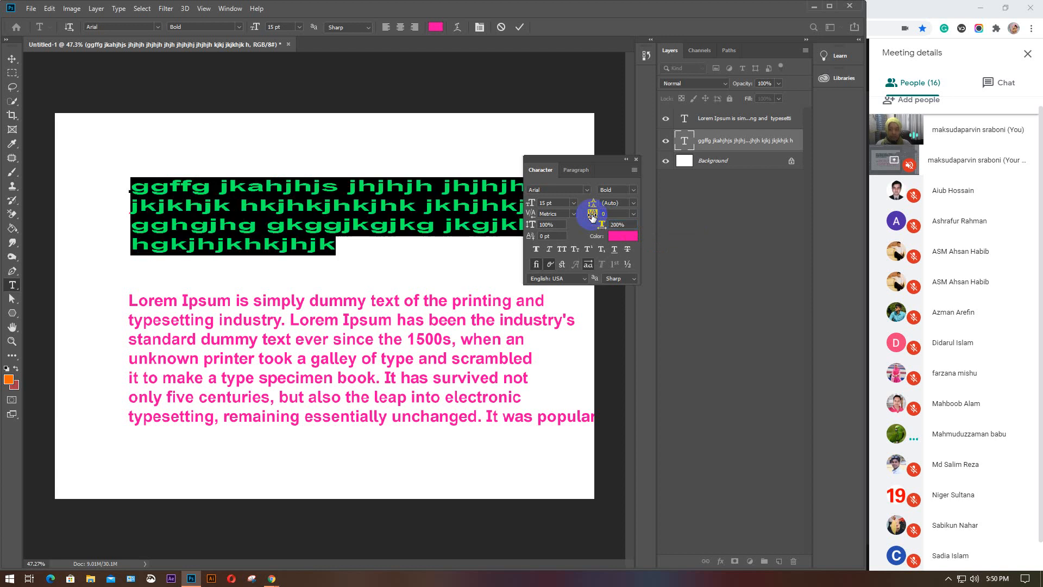
{"action": "left_click", "coordinate": [619, 224]}
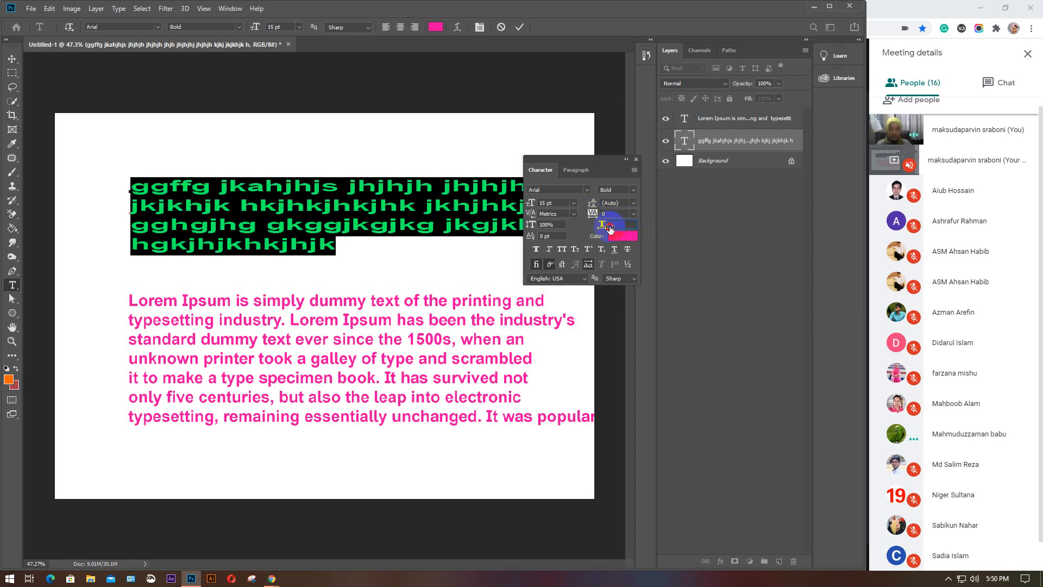
{"action": "type", "text": "100"}
{"action": "key", "text": "Return"}
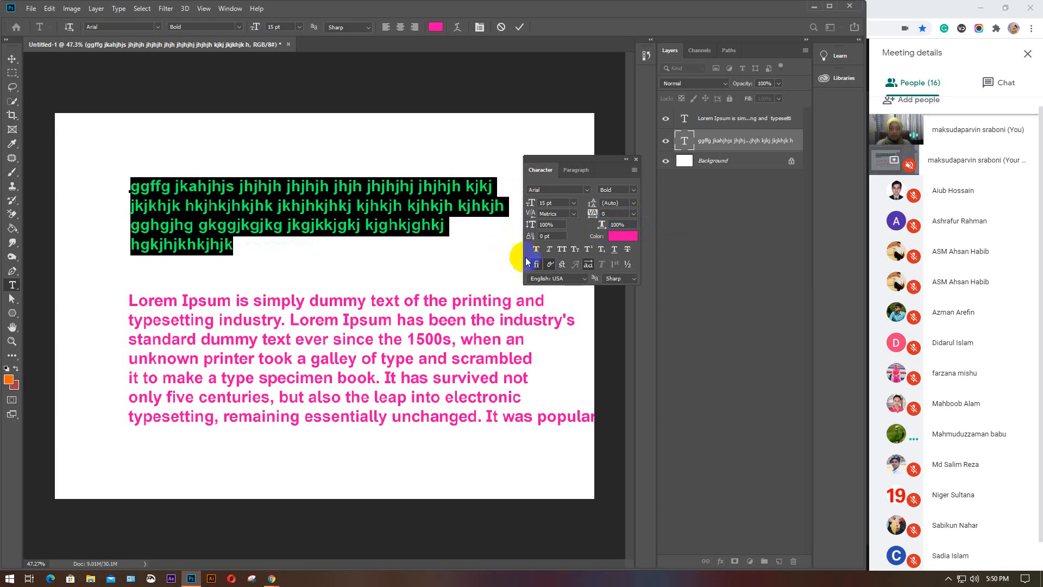
Step: Change the selected placeholder text's color to dark blue
{"action": "left_click", "coordinate": [621, 237]}
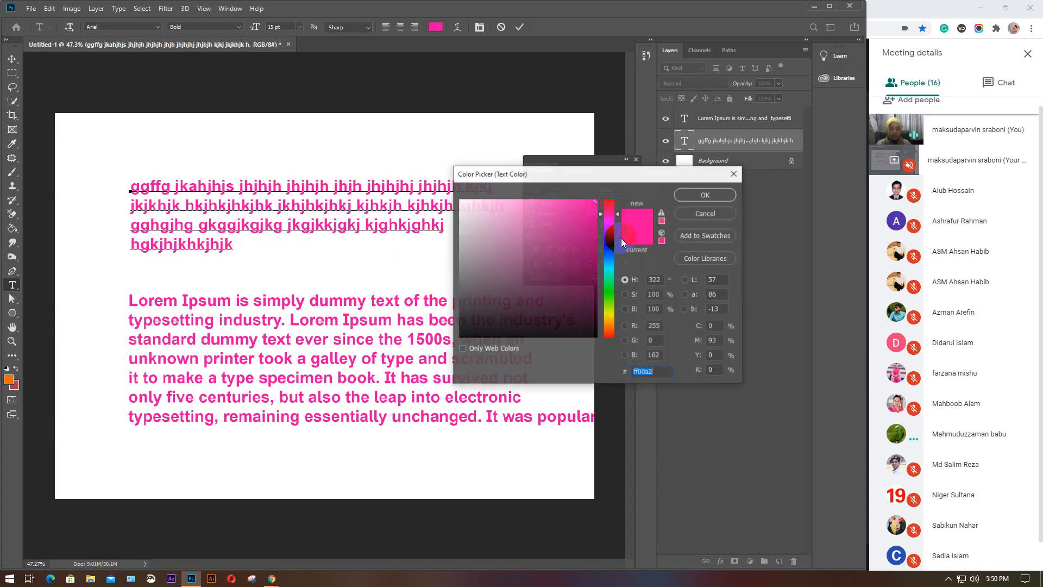
{"action": "left_click_drag", "start_coordinate": [611, 287], "coordinate": [609, 248]}
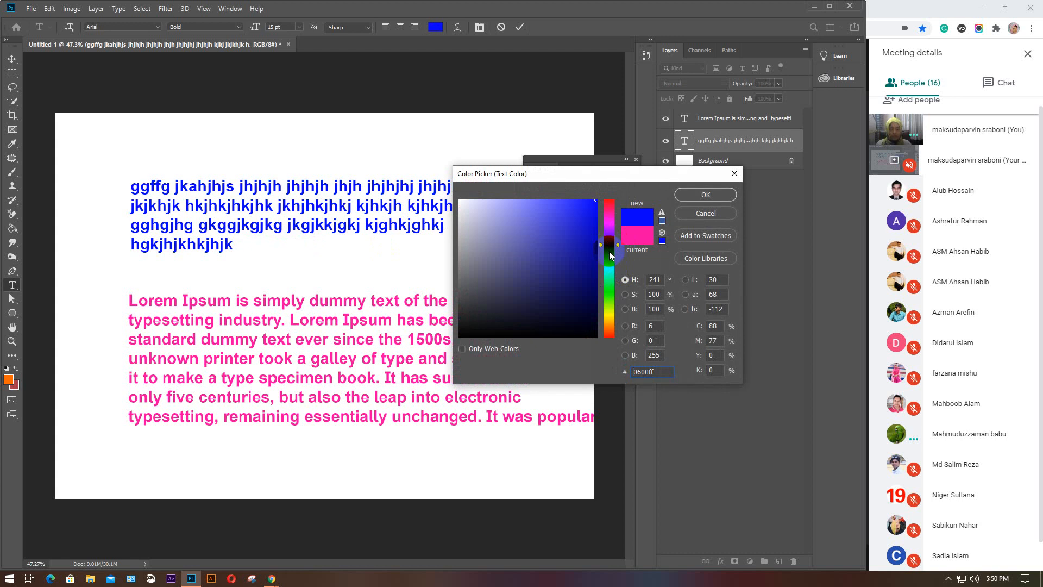
{"action": "left_click", "coordinate": [594, 262]}
{"action": "left_click", "coordinate": [689, 200]}
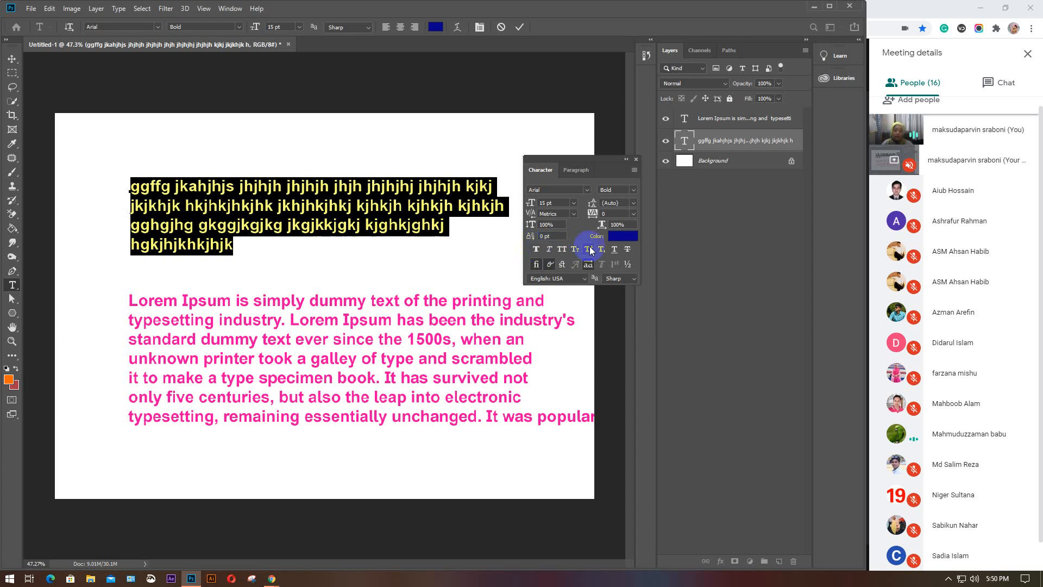
Step: Preview Faux Bold and Faux Italic on the selected placeholder text, turning each off again
{"action": "left_click", "coordinate": [535, 250]}
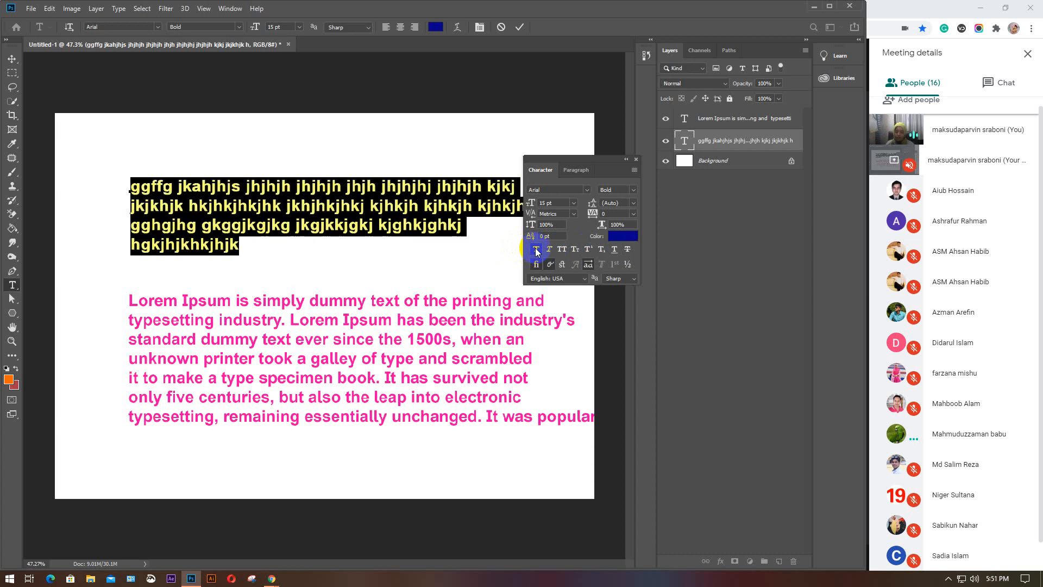
{"action": "left_click", "coordinate": [536, 251]}
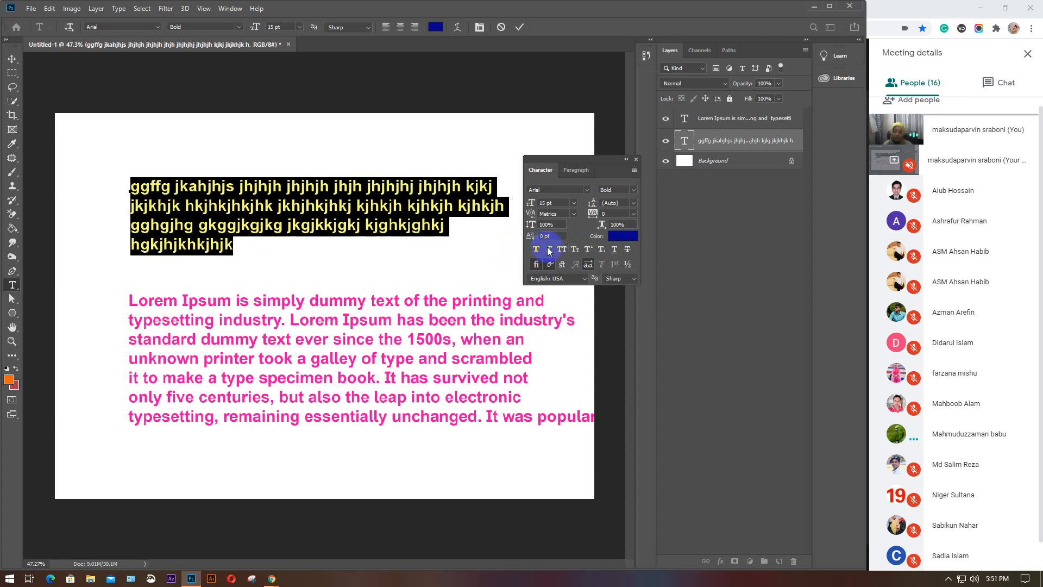
{"action": "left_click", "coordinate": [549, 250]}
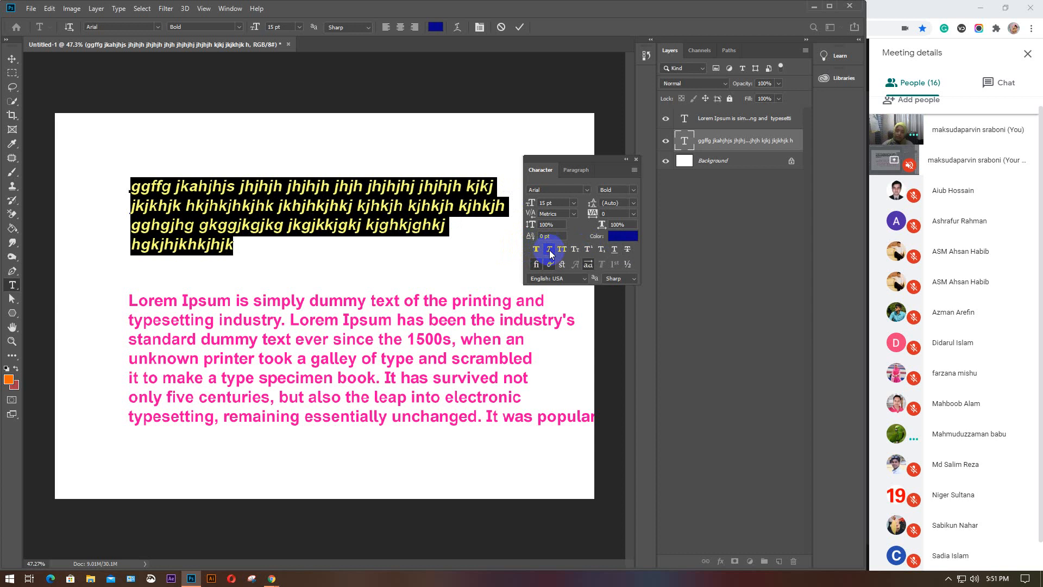
{"action": "left_click", "coordinate": [549, 250]}
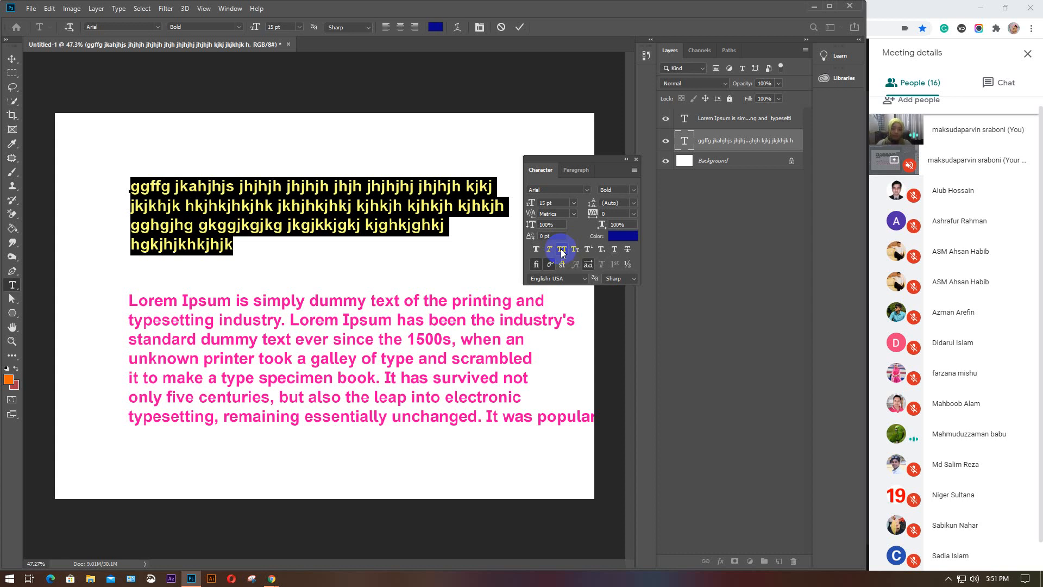
Step: Preview All Caps and Small Caps on the selected placeholder text, turning each off again
{"action": "left_click", "coordinate": [560, 248]}
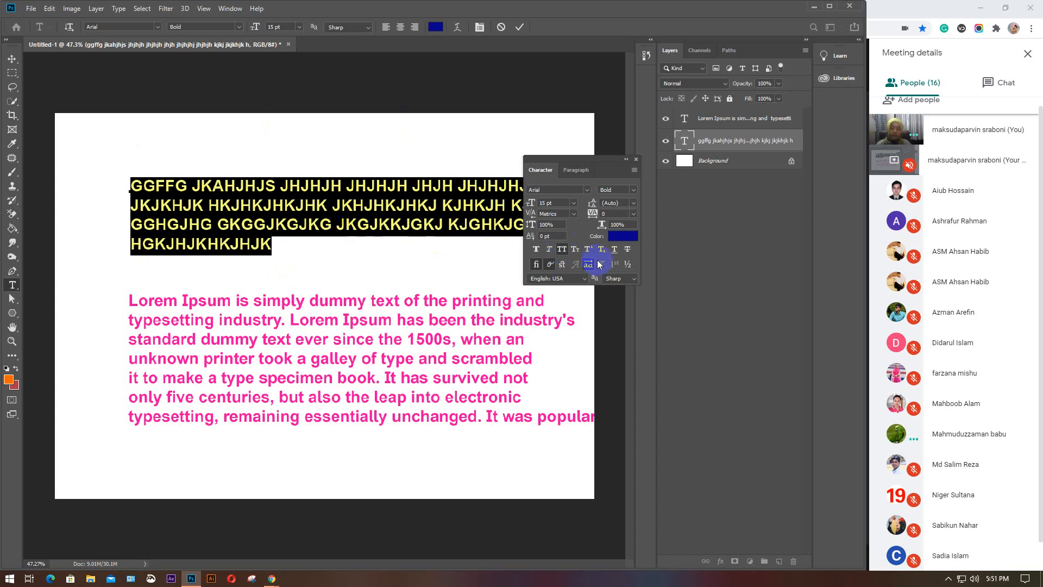
{"action": "left_click", "coordinate": [565, 250]}
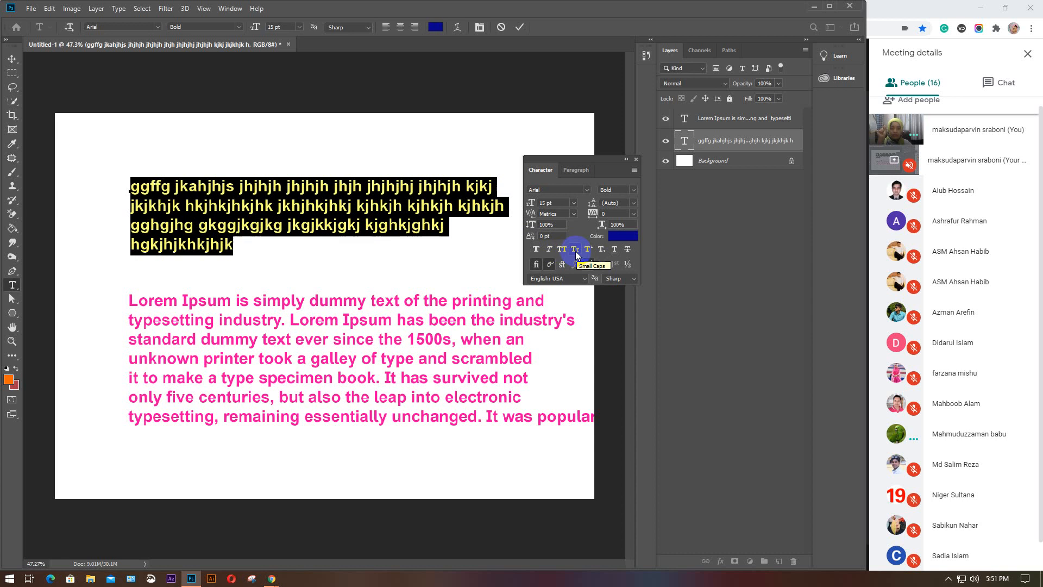
{"action": "left_click", "coordinate": [575, 252]}
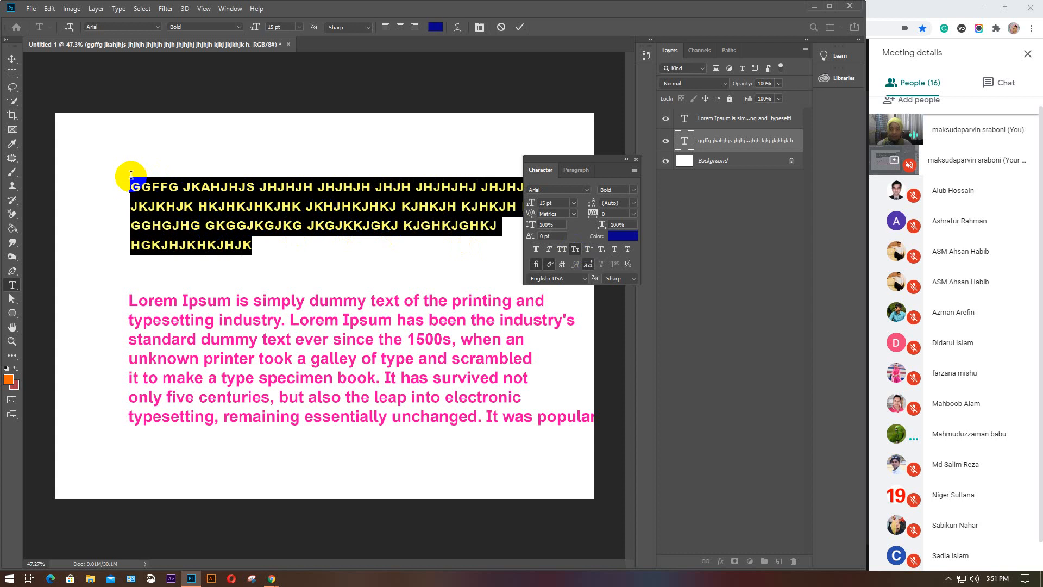
{"action": "left_click_drag", "start_coordinate": [140, 186], "coordinate": [124, 187]}
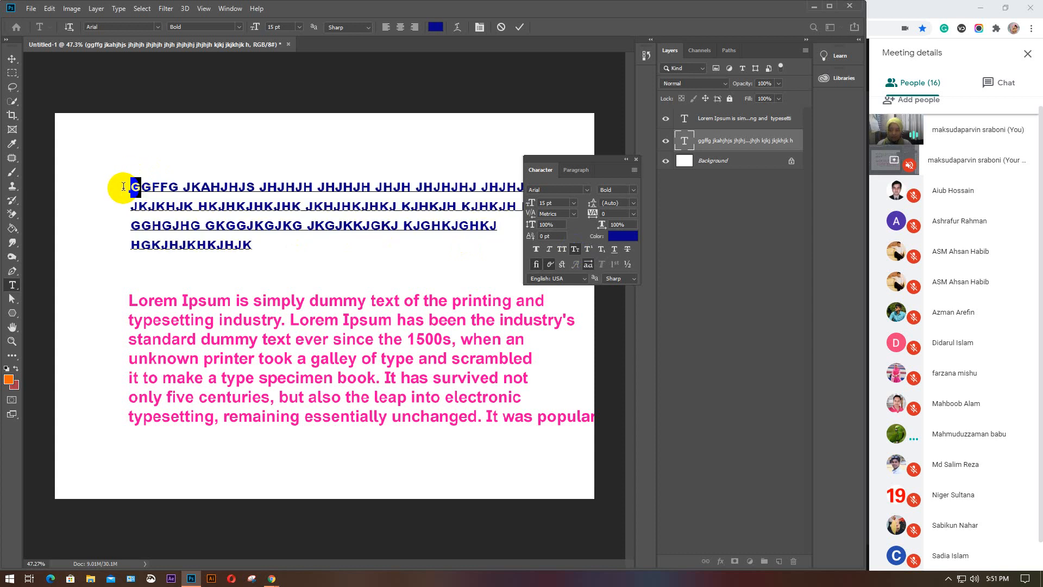
{"action": "left_click", "coordinate": [128, 186]}
{"action": "left_click_drag", "start_coordinate": [251, 246], "coordinate": [117, 175]}
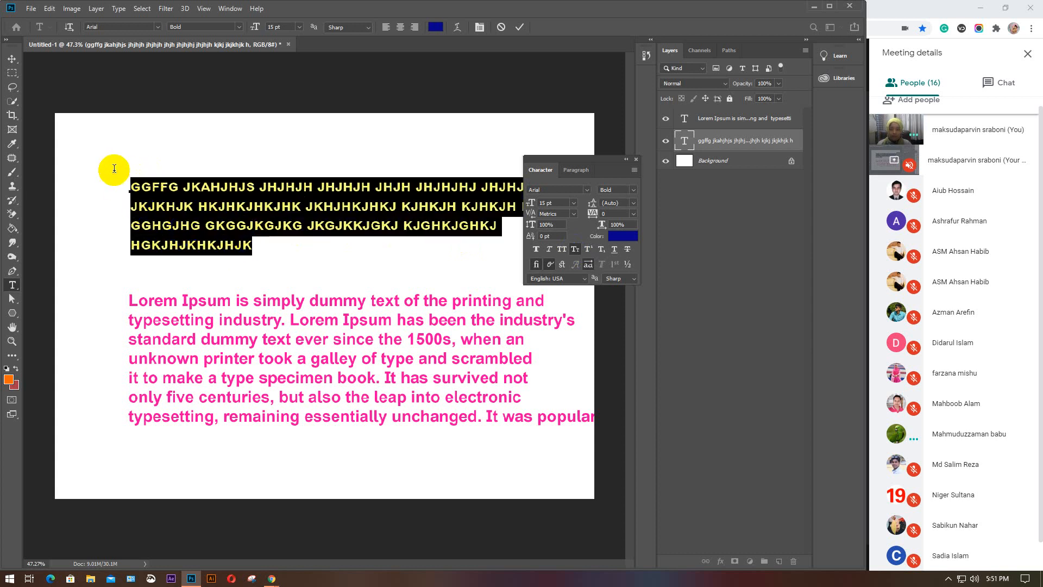
{"action": "left_click", "coordinate": [575, 249]}
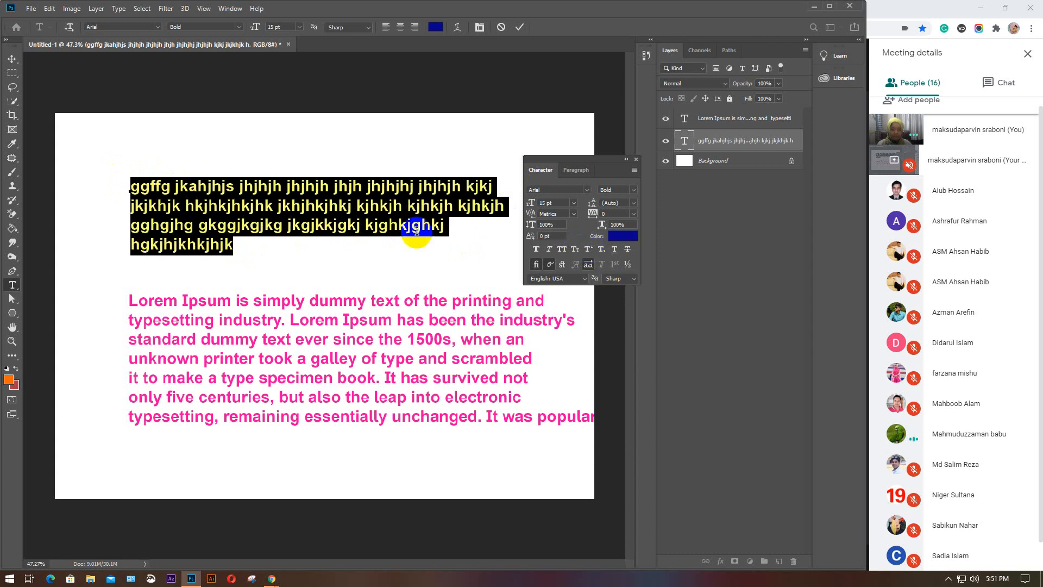
Step: Apply Superscript to a few characters in the first line and Subscript to "jhkjhk" in the second line
{"action": "left_click_drag", "start_coordinate": [240, 187], "coordinate": [282, 186]}
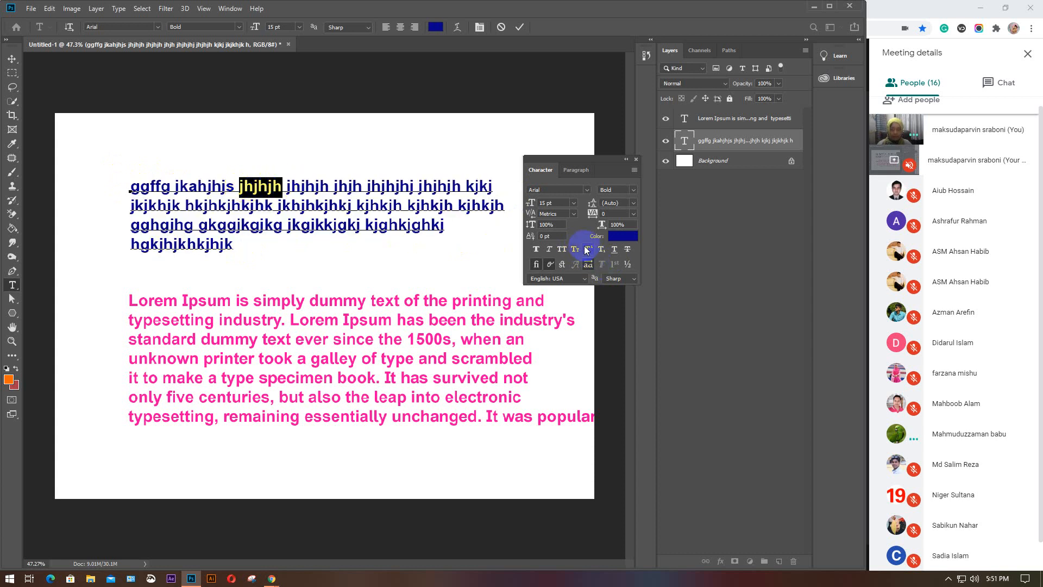
{"action": "left_click_drag", "start_coordinate": [225, 186], "coordinate": [299, 189]}
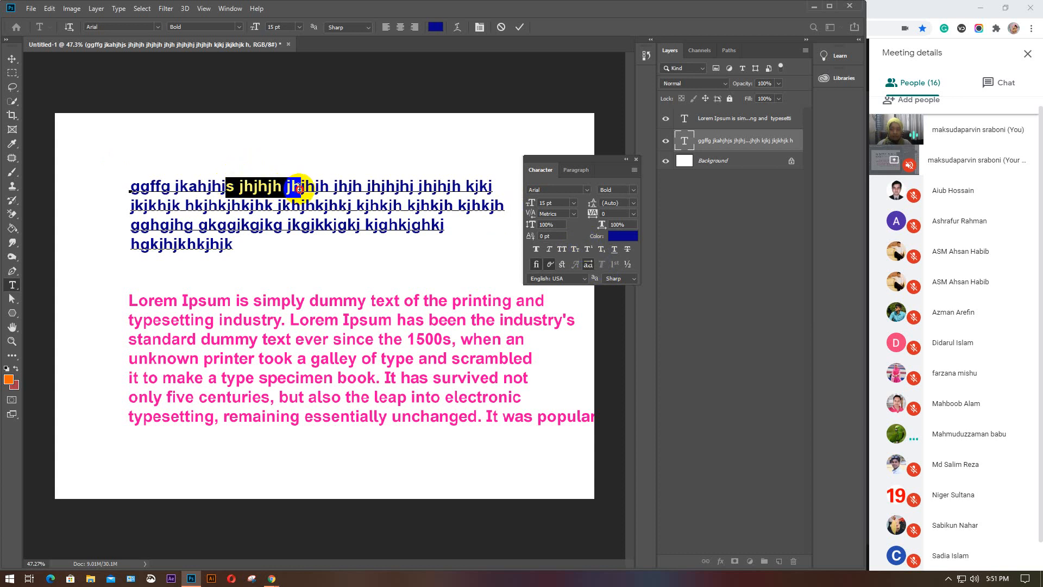
{"action": "left_click", "coordinate": [589, 250]}
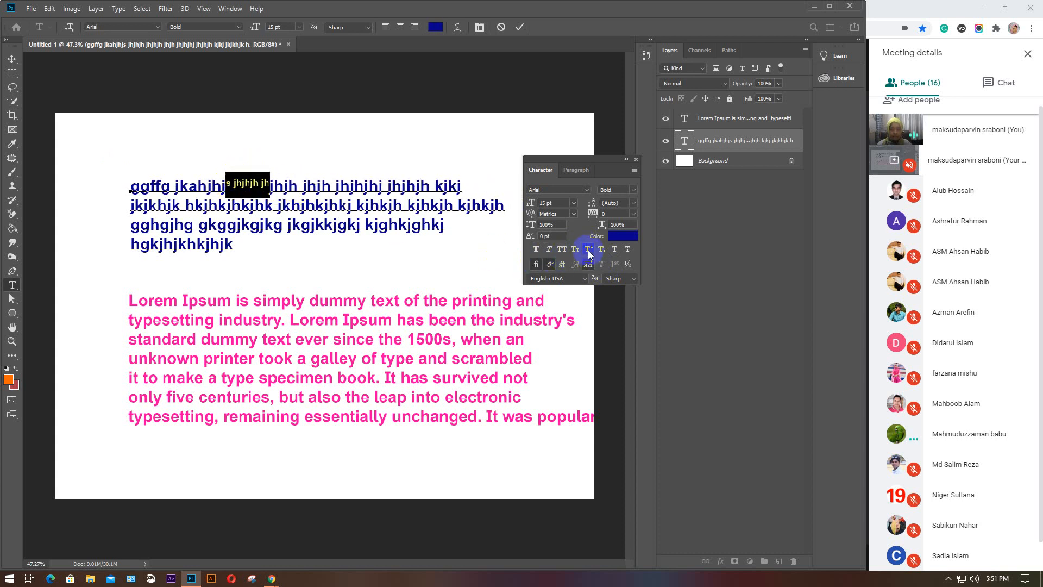
{"action": "left_click_drag", "start_coordinate": [301, 206], "coordinate": [348, 209]}
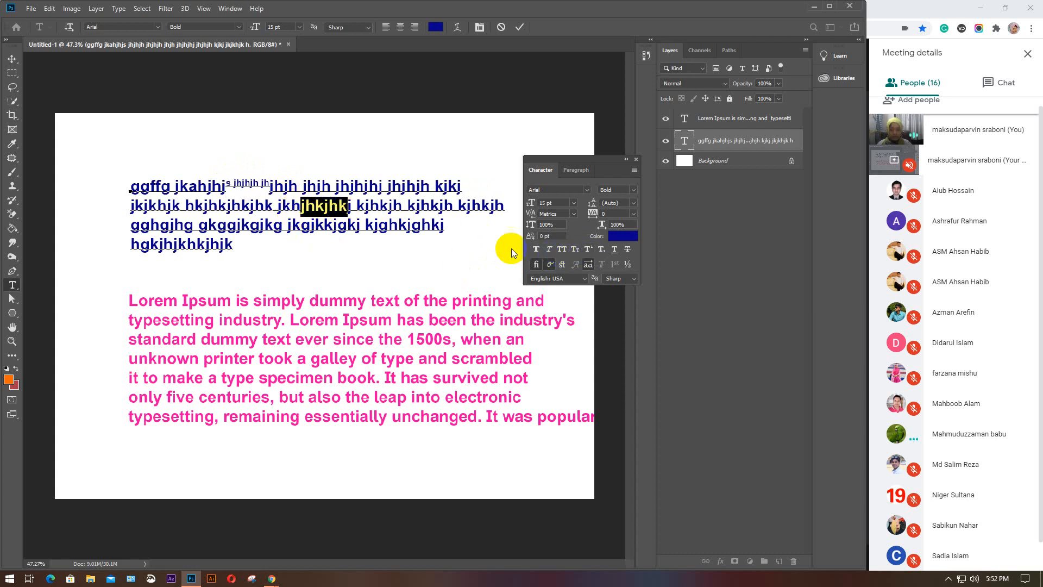
{"action": "left_click", "coordinate": [602, 249]}
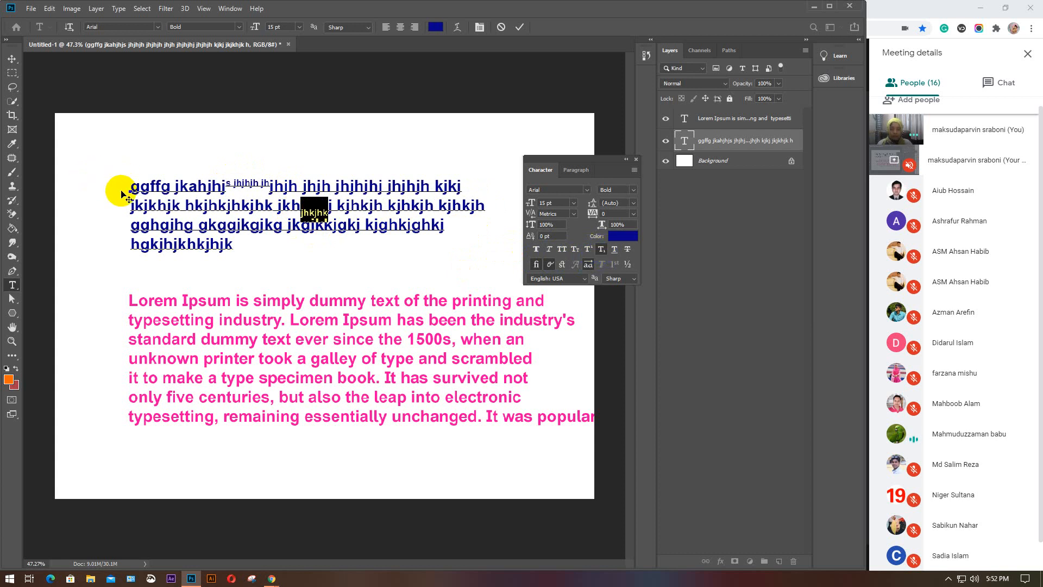
Step: Clear the Superscript and Subscript formatting from the whole upper text block
{"action": "left_click_drag", "start_coordinate": [130, 185], "coordinate": [244, 244]}
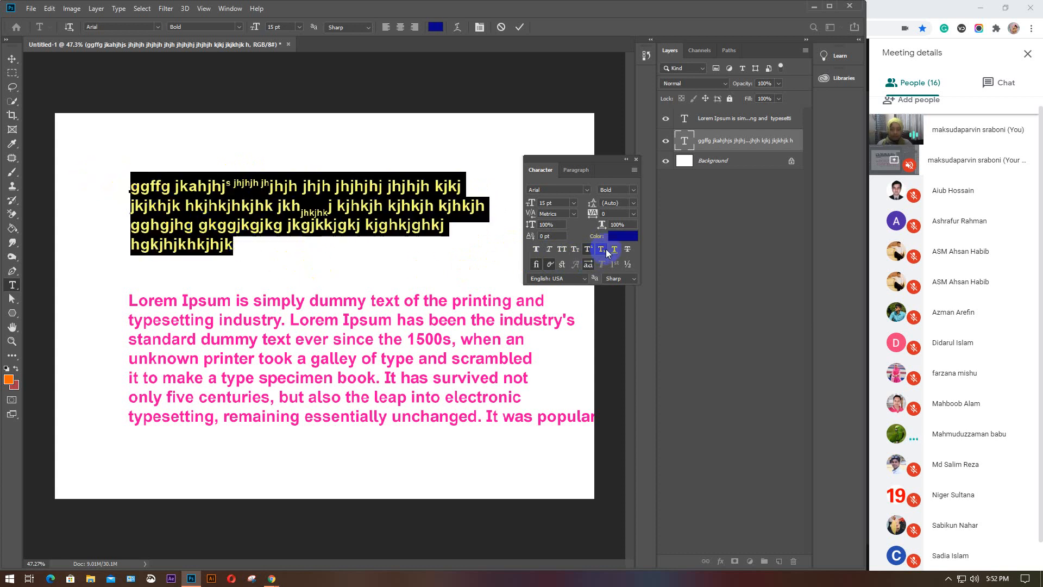
{"action": "left_click", "coordinate": [588, 250]}
{"action": "left_click", "coordinate": [600, 249]}
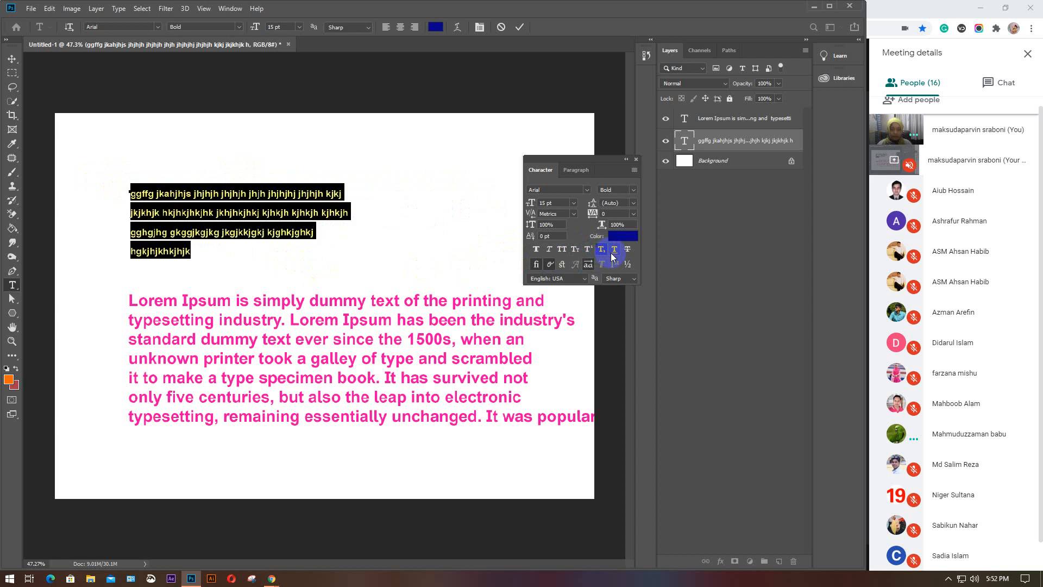
{"action": "left_click", "coordinate": [599, 248]}
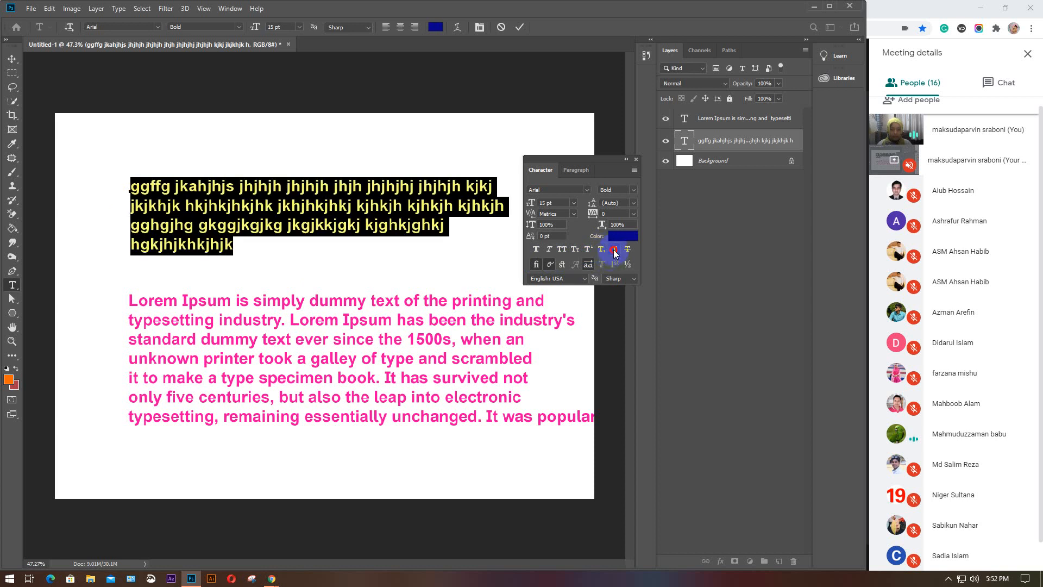
Step: Preview Underline and Strikethrough on the selected placeholder text, turning each off again
{"action": "left_click", "coordinate": [614, 249]}
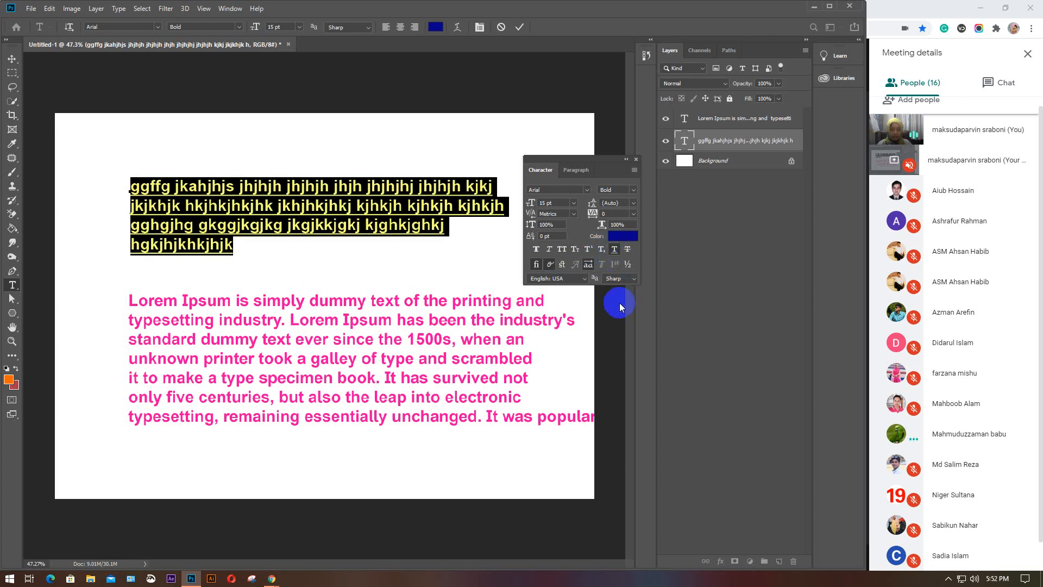
{"action": "left_click", "coordinate": [614, 250]}
{"action": "left_click", "coordinate": [628, 249]}
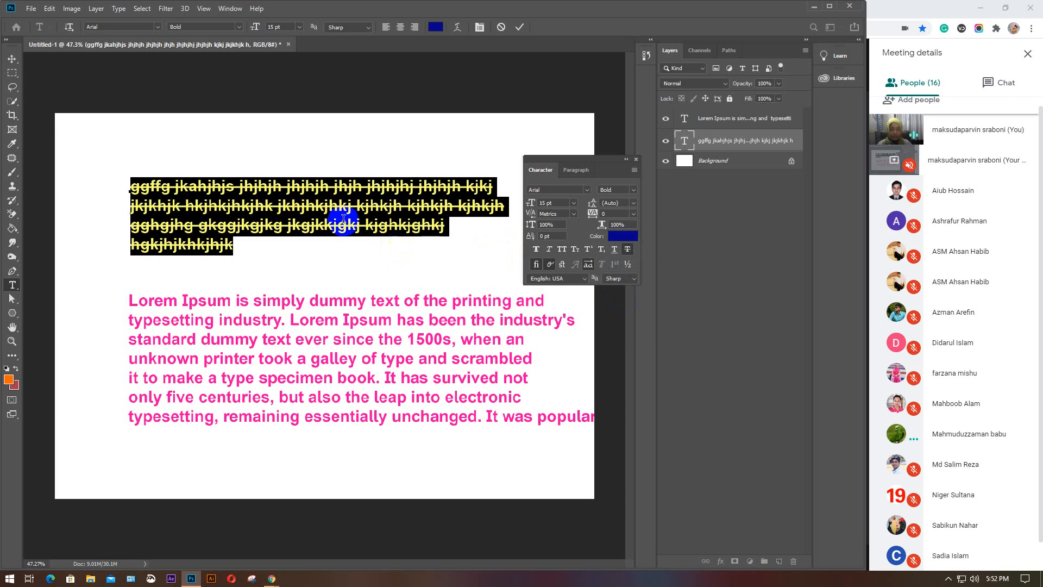
{"action": "left_click", "coordinate": [602, 248]}
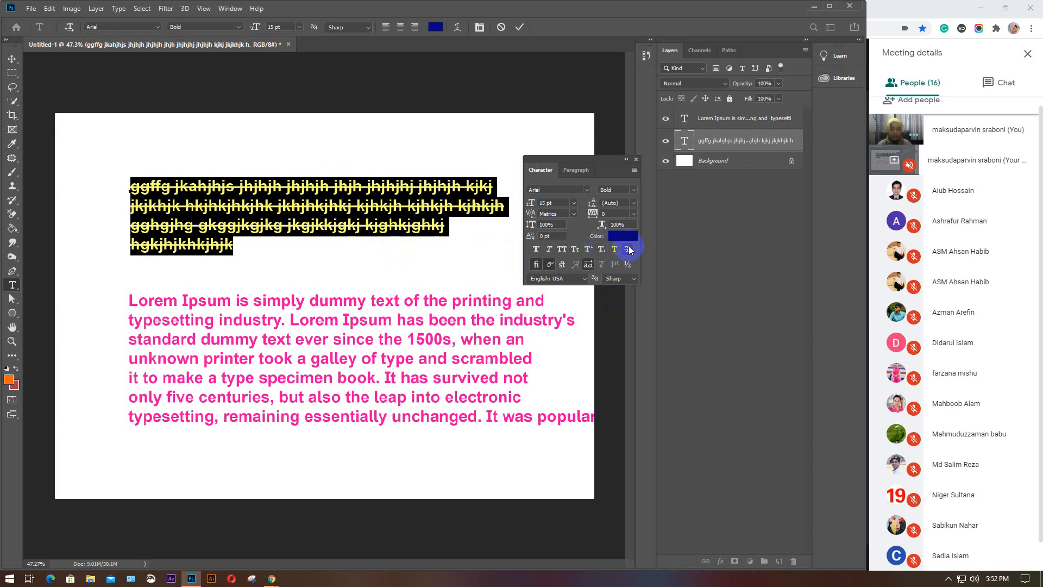
{"action": "left_click", "coordinate": [629, 250]}
{"action": "left_click", "coordinate": [550, 266]}
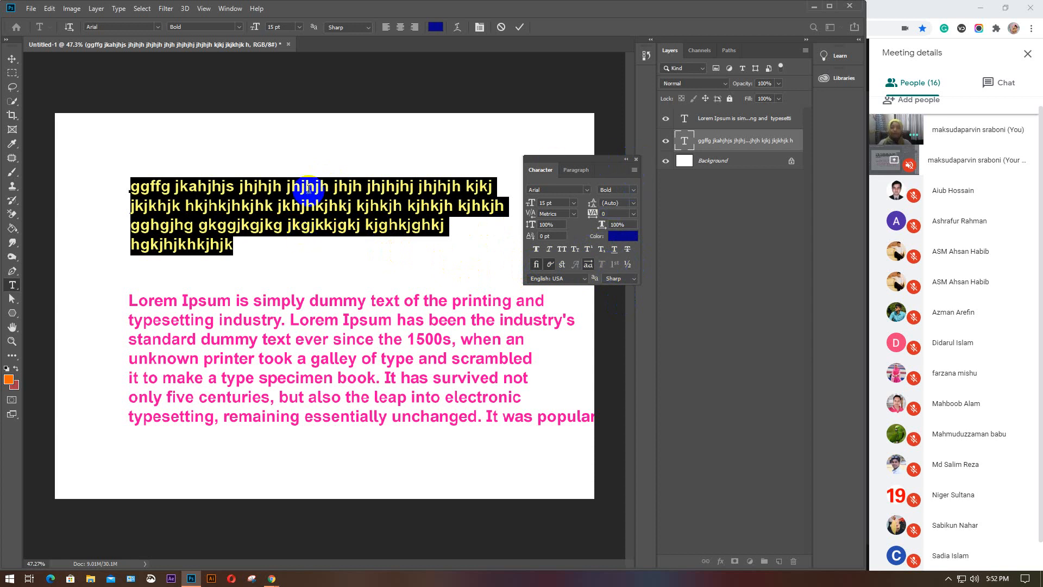
{"action": "left_click", "coordinate": [542, 172]}
Step: Compare left, center and right paragraph alignment on the selected text, finish with left alignment and commit the edit
{"action": "left_click", "coordinate": [577, 171]}
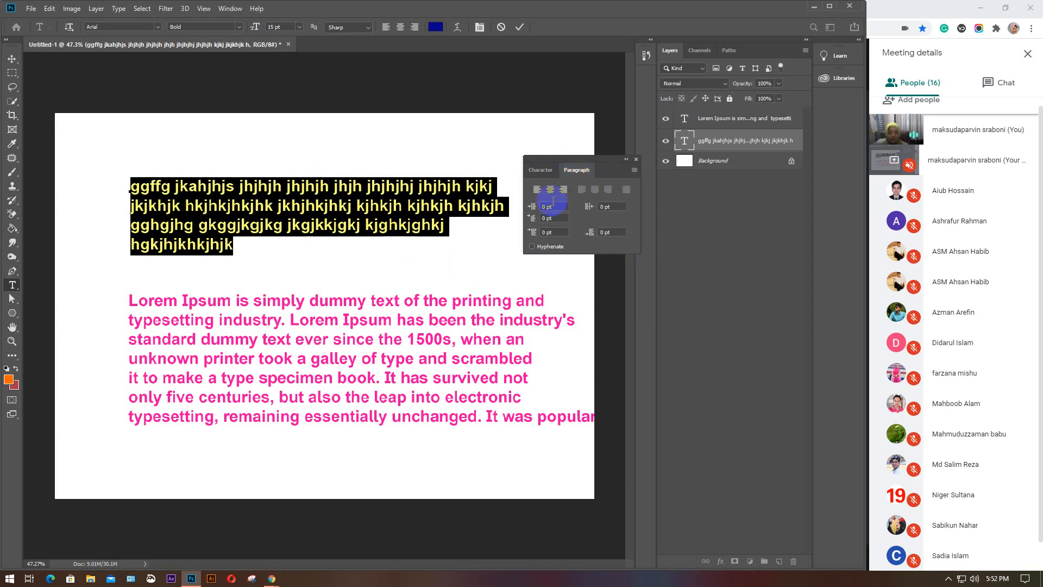
{"action": "left_click", "coordinate": [536, 190]}
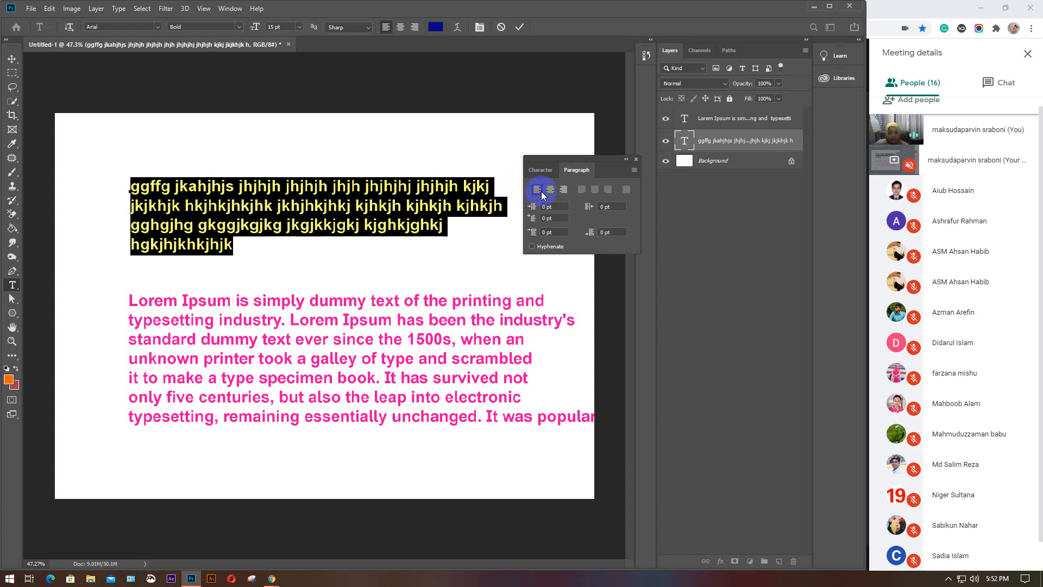
{"action": "left_click", "coordinate": [550, 191]}
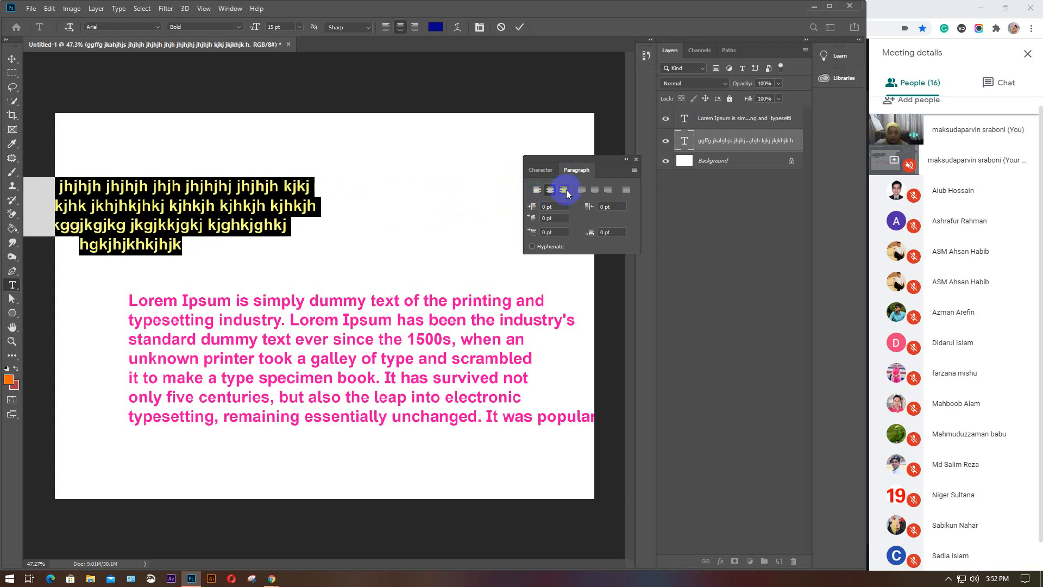
{"action": "left_click", "coordinate": [565, 191]}
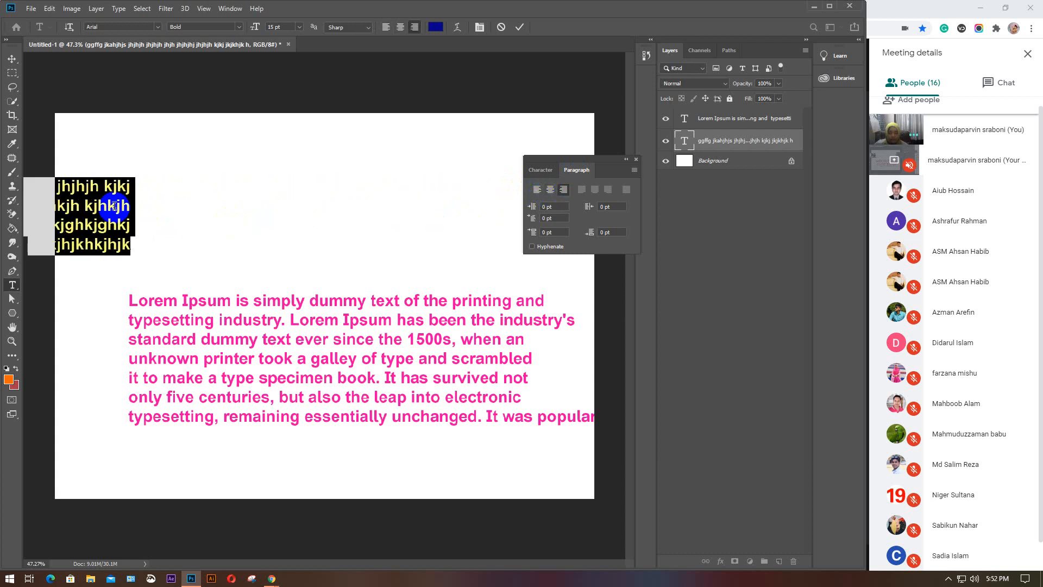
{"action": "left_click", "coordinate": [535, 192]}
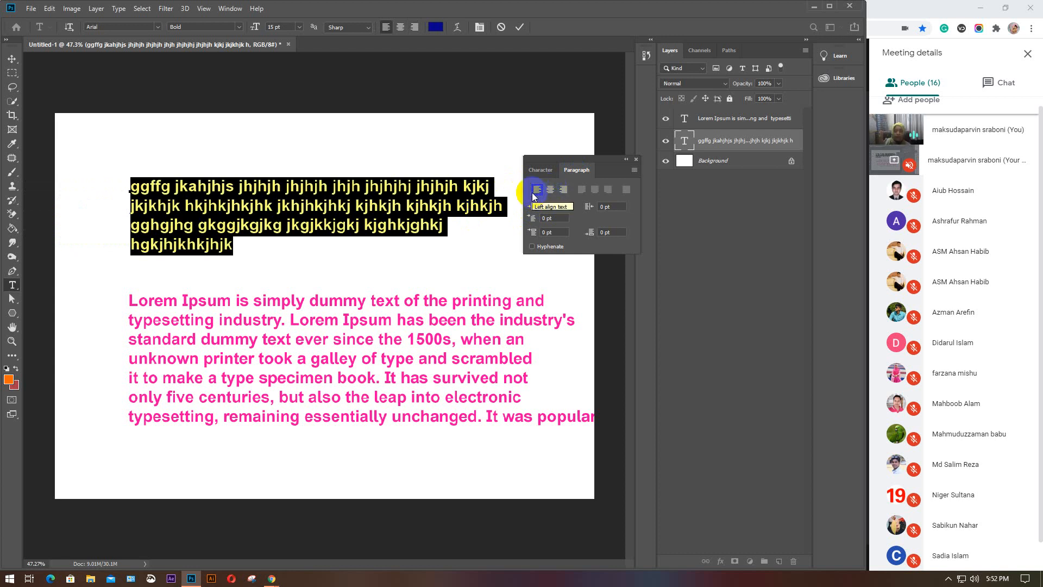
{"action": "left_click", "coordinate": [551, 190]}
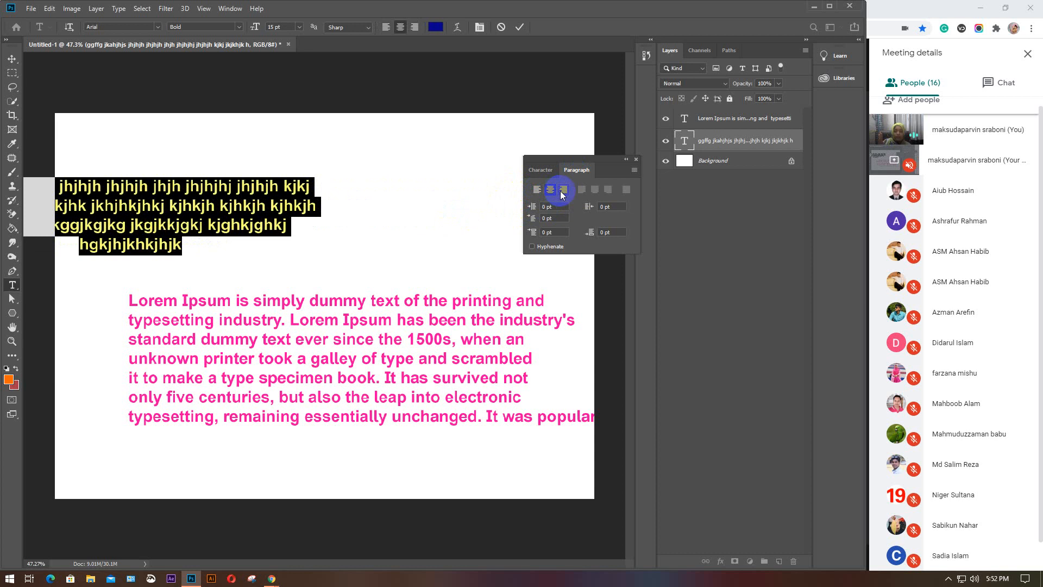
{"action": "left_click", "coordinate": [562, 190]}
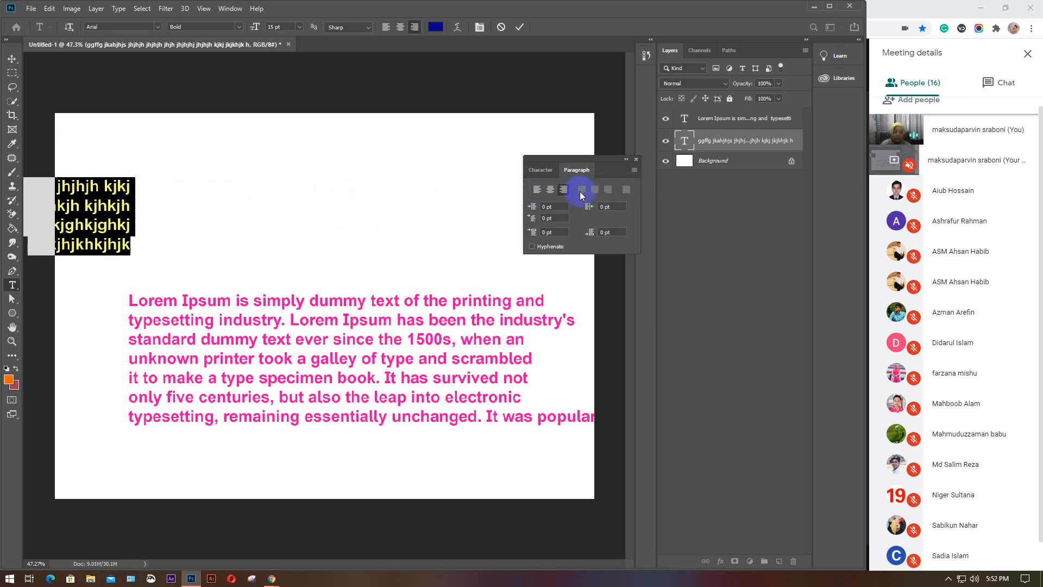
{"action": "left_click", "coordinate": [537, 189]}
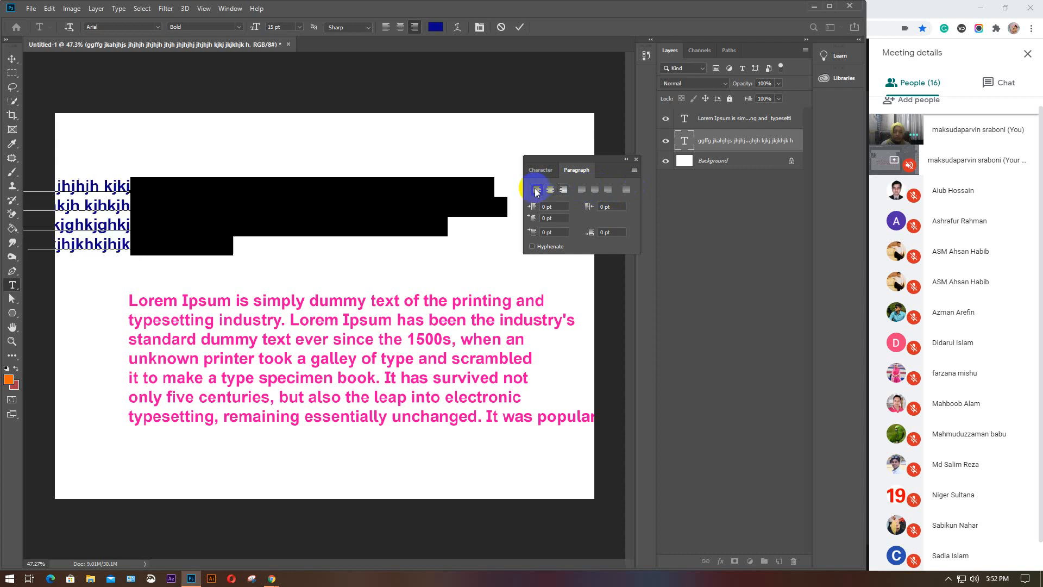
{"action": "left_click", "coordinate": [636, 160]}
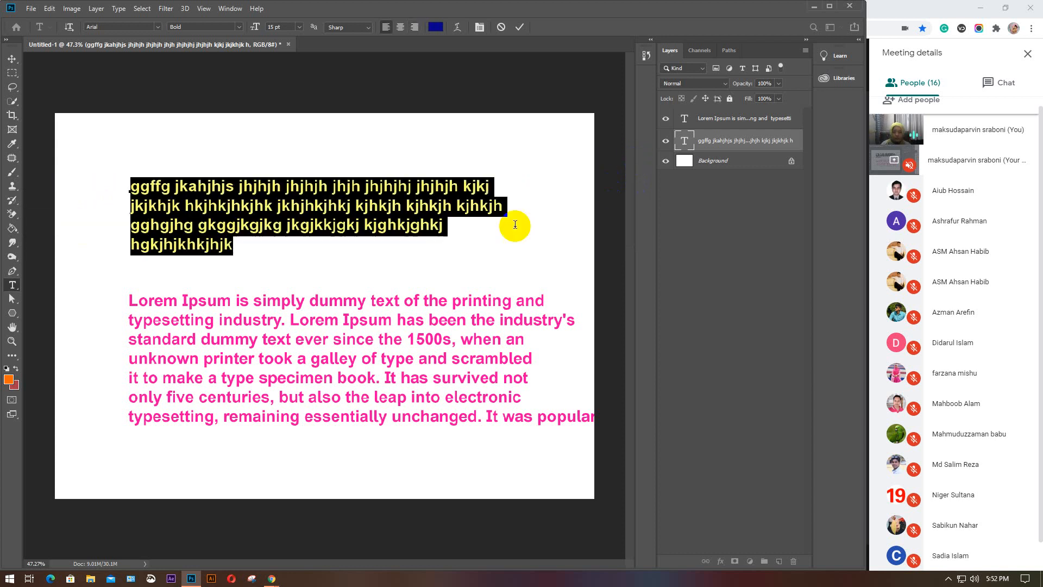
{"action": "left_click", "coordinate": [170, 267]}
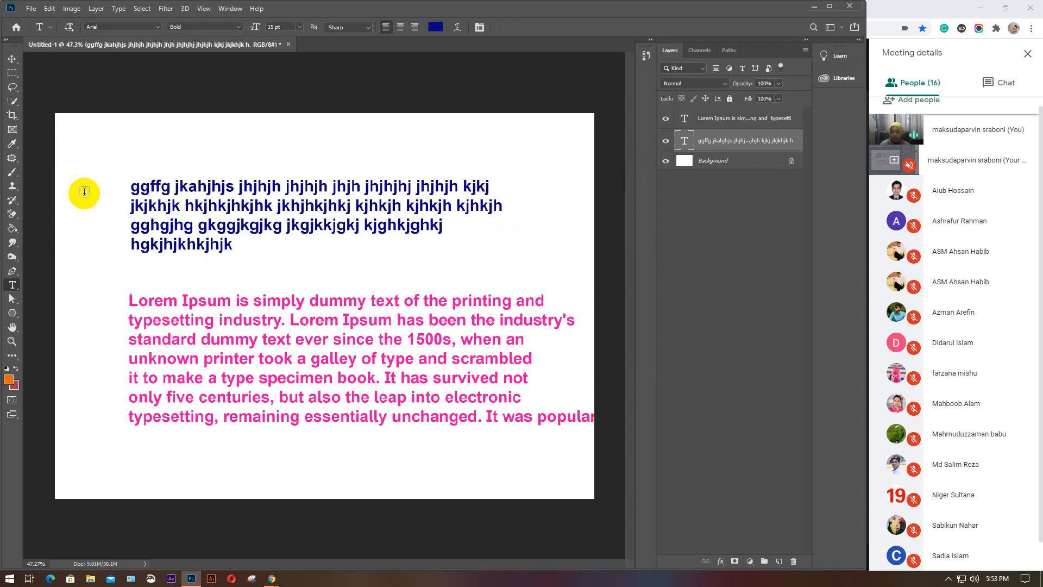
Step: Delete both text layers, leaving only the Background layer
{"action": "left_click", "coordinate": [754, 120]}
{"action": "key", "text": "Delete"}
{"action": "key", "text": "Delete"}
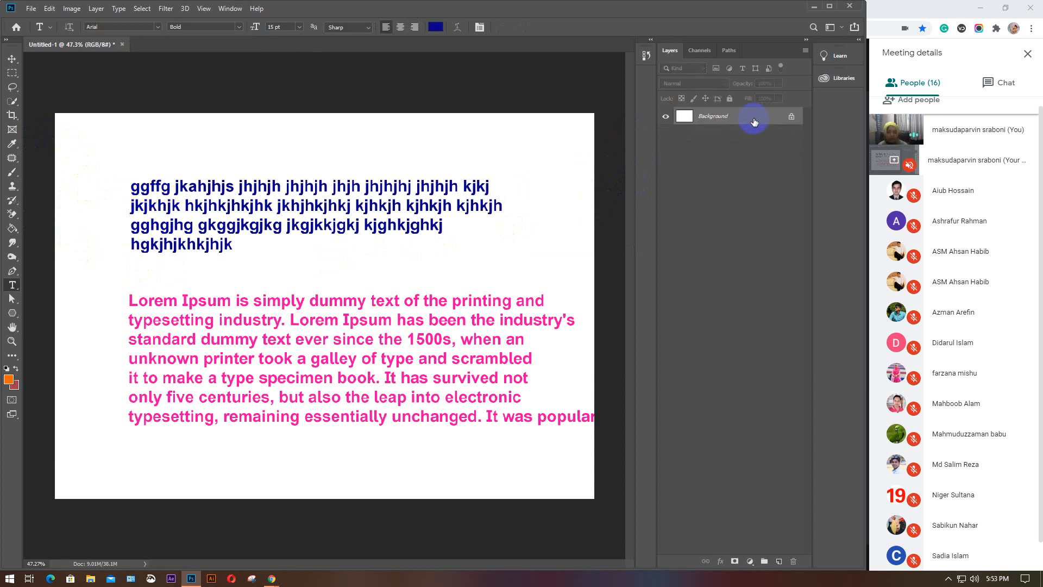
Step: Draw a wide paragraph text box across the upper part of the canvas with the Horizontal Type Tool
{"action": "right_click", "coordinate": [13, 286]}
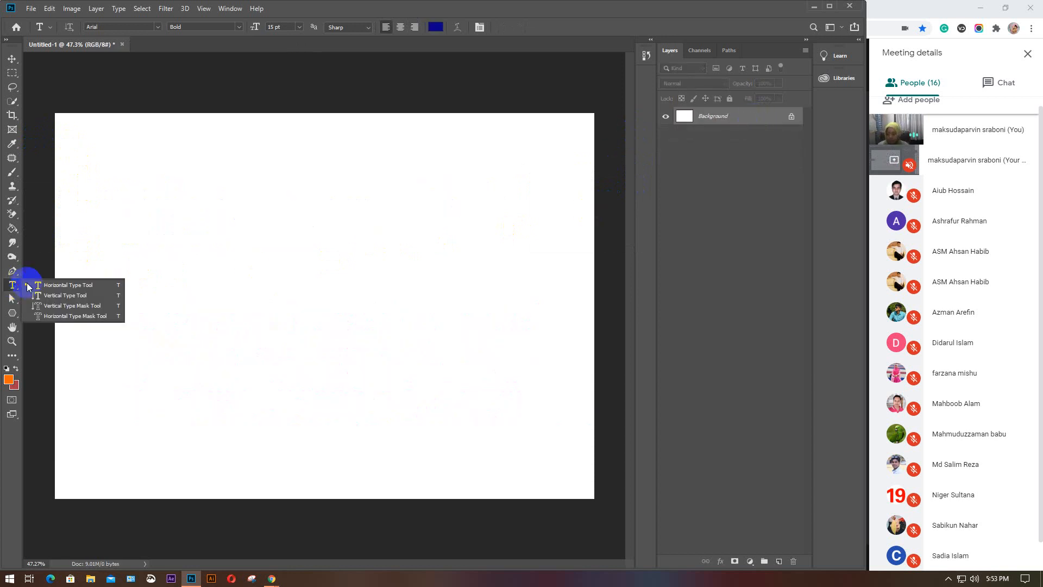
{"action": "left_click", "coordinate": [44, 284]}
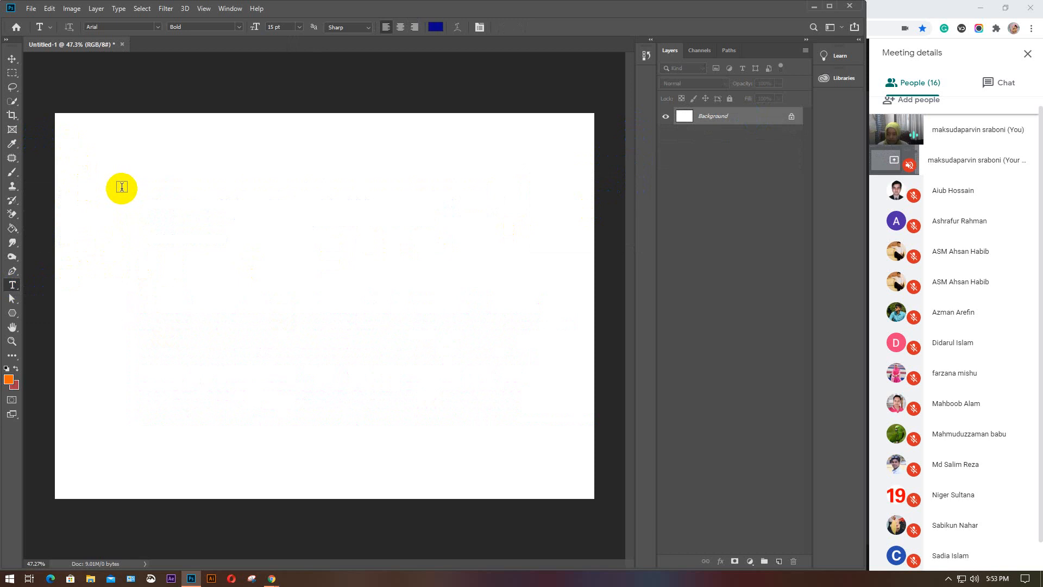
{"action": "left_click", "coordinate": [98, 154]}
{"action": "left_click_drag", "start_coordinate": [98, 154], "coordinate": [553, 249]}
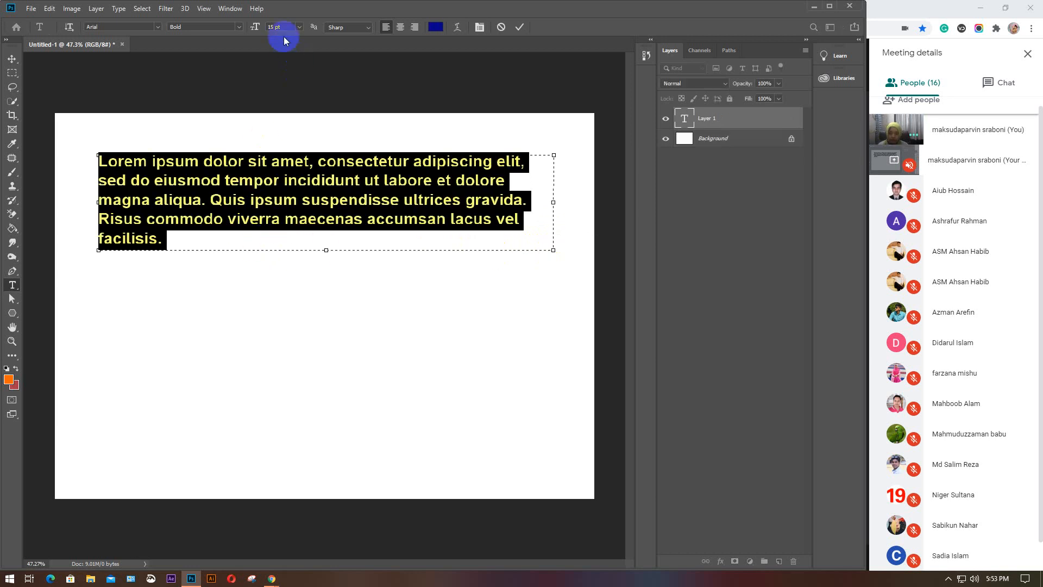
Step: Set the font size to 7 pt and replace the box's sample text with the "Lorem Ipsum is simply dummy text" passage, inserted twice
{"action": "left_click", "coordinate": [255, 27]}
{"action": "type", "text": "7"}
{"action": "key", "text": "Return"}
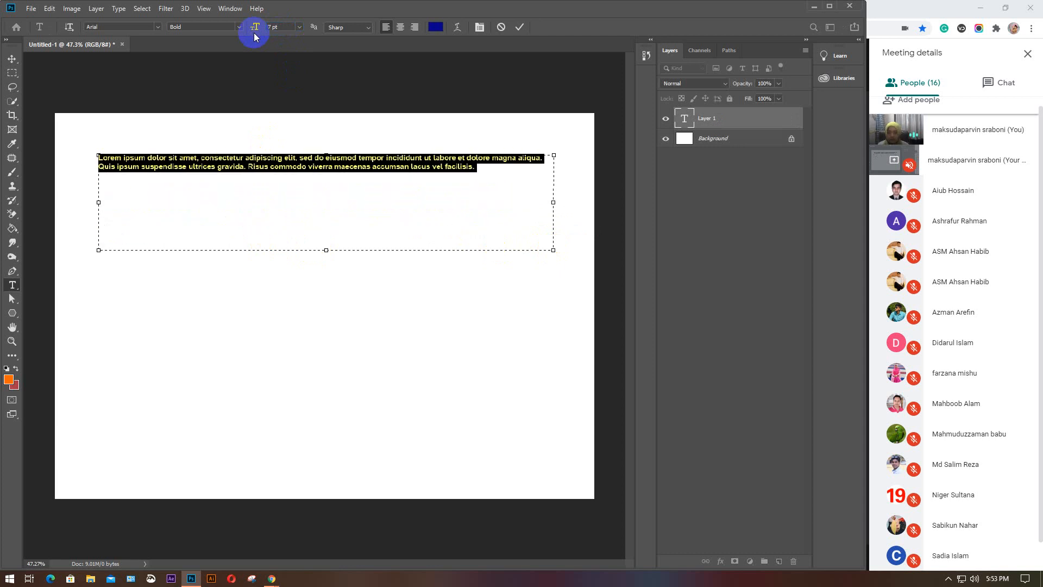
{"action": "type", "text": "Lorem Ipsum is simply dummy text of the printing and typesetting industry. Lorem Ipsum has been the industry's standard dummy text ever since the 1500s, when an unknown printer took a galley of type and scrambled it to make a type specimen book. It has survived not only five centuries, but also the leap into electronic typesetting, remaining essentially unchanged. It was popularised in the 1960s with the release of Letraset sheets containing Lorem Ipsum passages, and more recently with desktop publishing software like Aldus PageMaker including versions of Lorem Ipsum."}
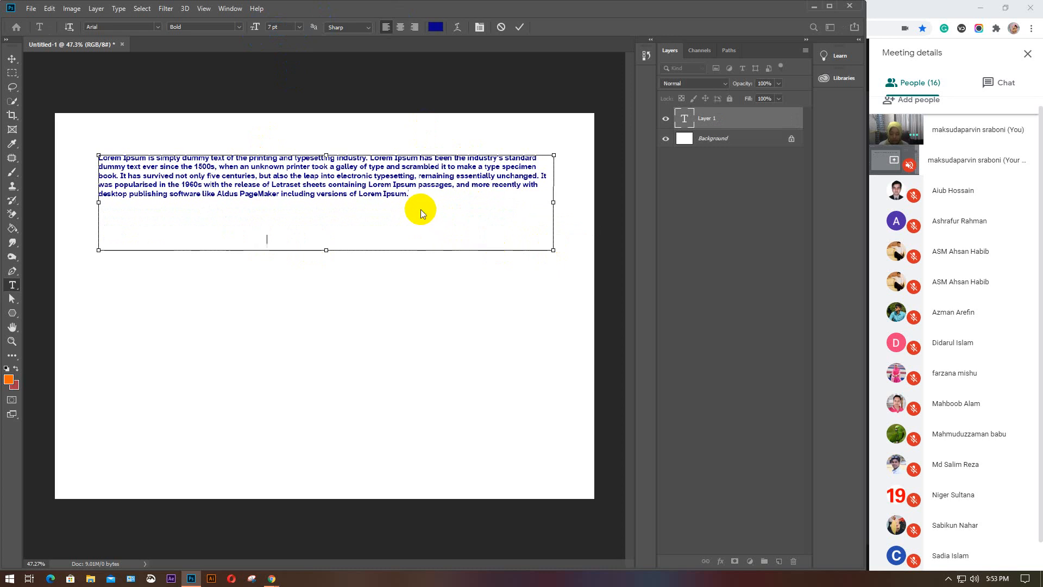
{"action": "type", "text": "Lorem Ipsum is simply dummy text of the printing and typesetting industry. Lorem Ipsum has been the industry's standard dummy text ever since the 1500s, when an unknown printer took a galley of type and scrambled it to make a type specimen book. It has survived not only five centuries, but also the leap into electronic typesetting, remaining essentially unchanged. It was popularised in the 1960s with the release of Letraset sheets containing Lorem Ipsum passages, and more recently with desktop publishing software like Aldus PageMaker including versions of Lorem Ipsum."}
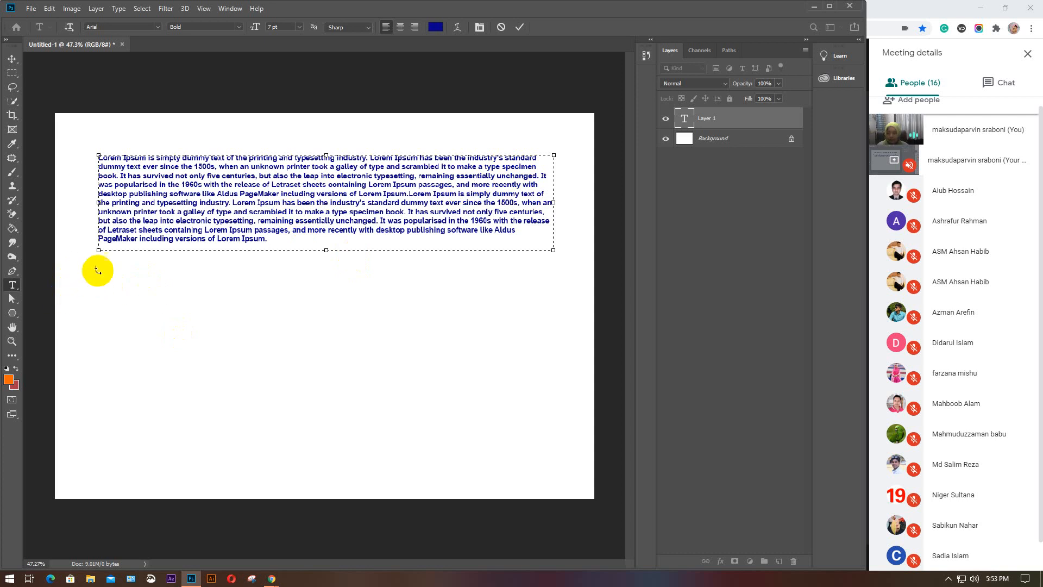
Step: Commit the wide text and fill a tall narrow text box below its left end with the "Lorem Ipsum is simply dummy text" passage
{"action": "key", "text": "ctrl+Return"}
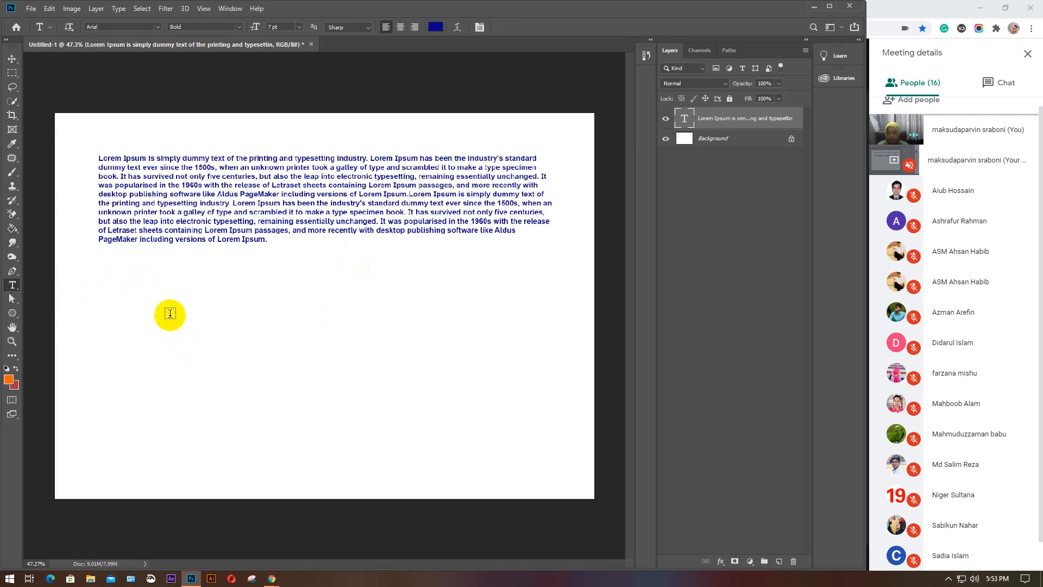
{"action": "left_click_drag", "start_coordinate": [104, 274], "coordinate": [209, 478]}
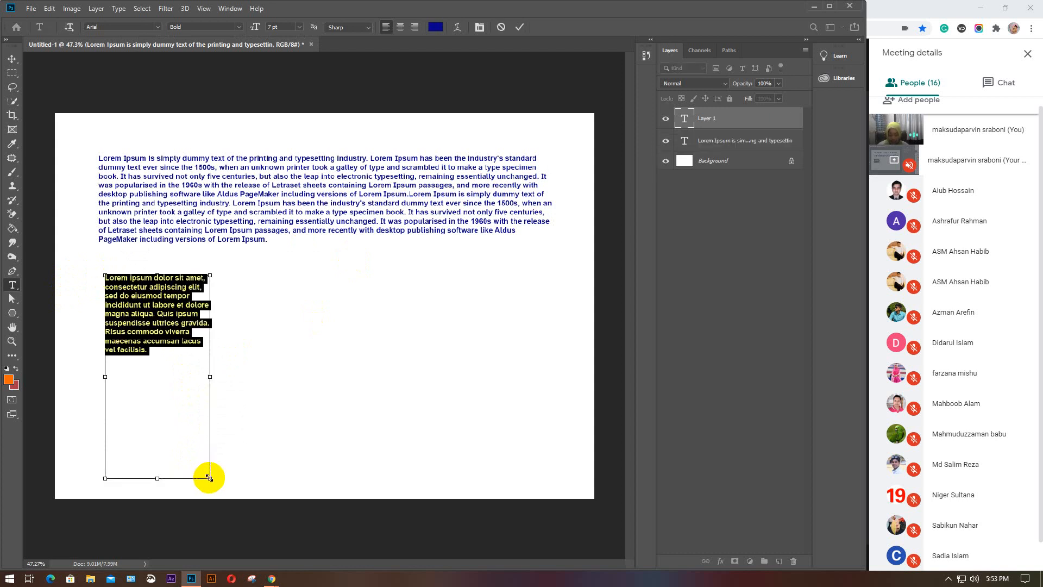
{"action": "key", "text": "ctrl+v"}
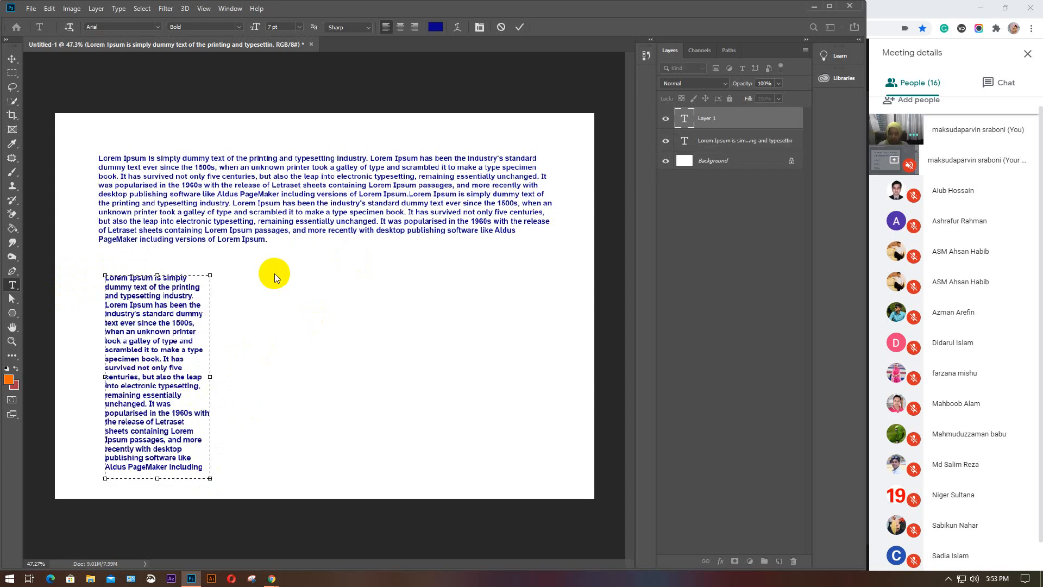
{"action": "key", "text": "ctrl+Return"}
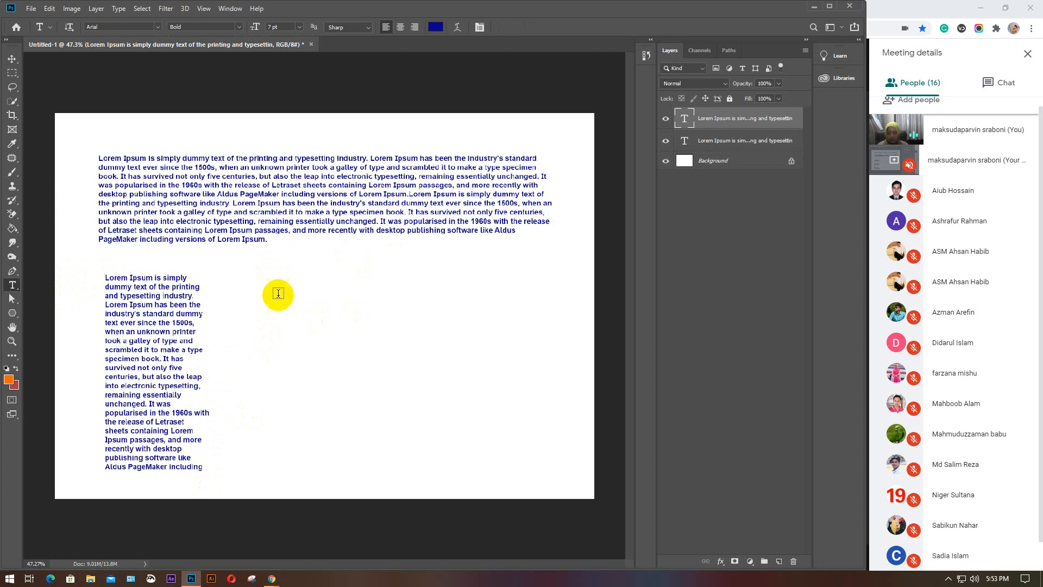
Step: Add two more narrow text columns beside the first in the canvas's lower half, each filled with the same Lorem Ipsum passage and committed
{"action": "left_click_drag", "start_coordinate": [272, 288], "coordinate": [365, 475]}
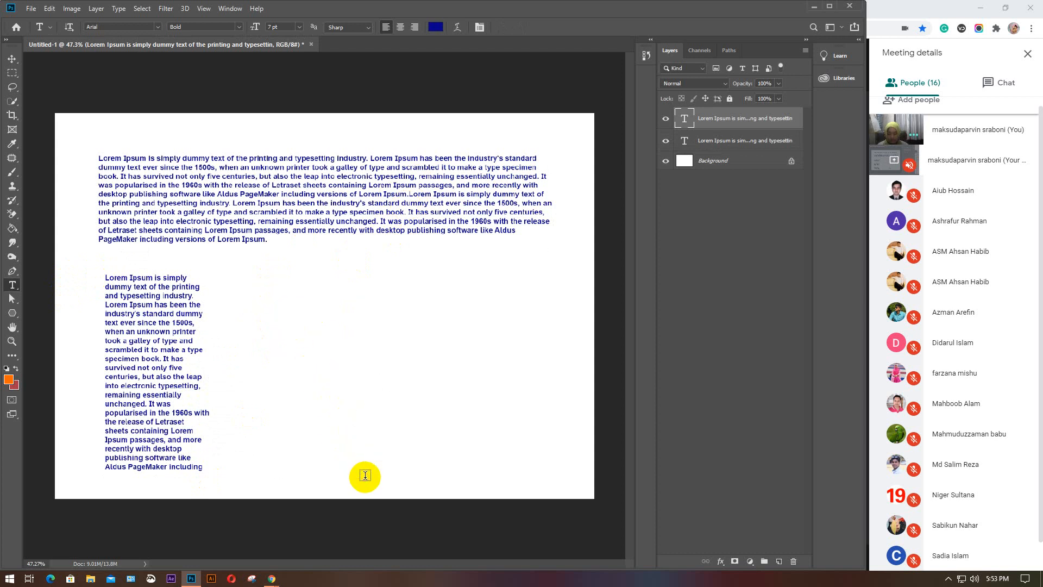
{"action": "key", "text": "ctrl+v"}
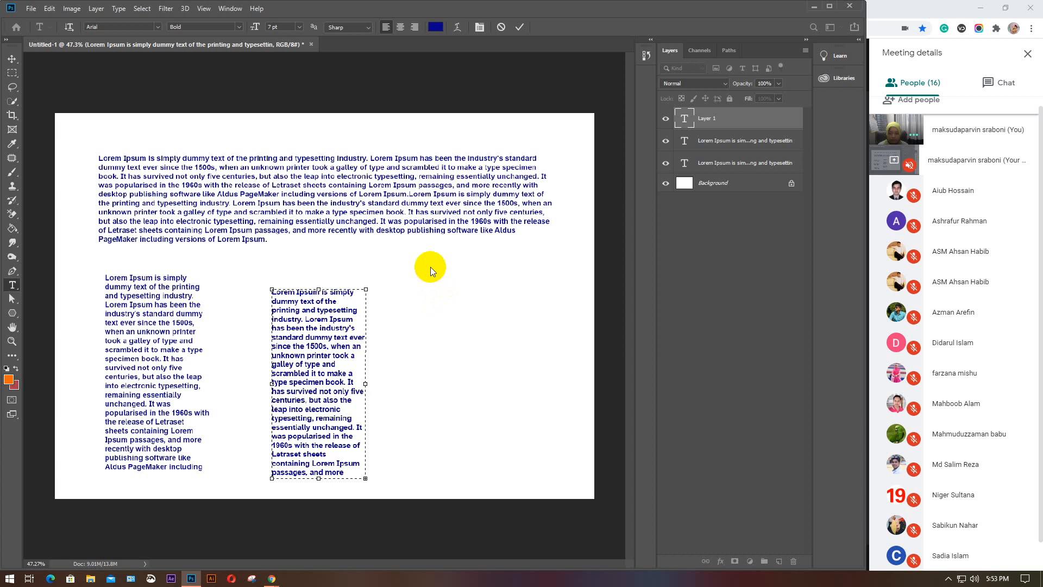
{"action": "left_click", "coordinate": [520, 27]}
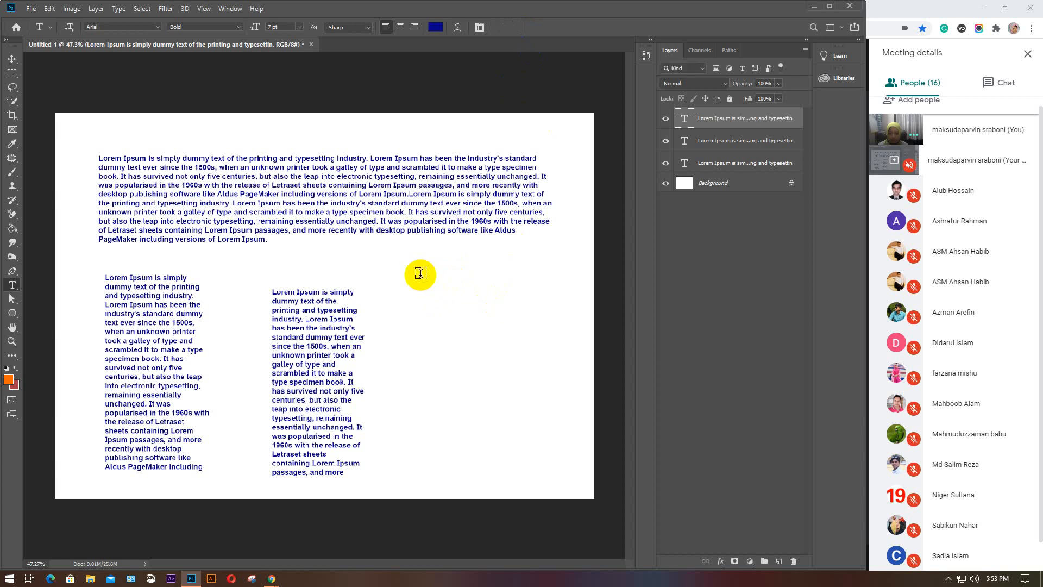
{"action": "left_click_drag", "start_coordinate": [421, 273], "coordinate": [532, 477]}
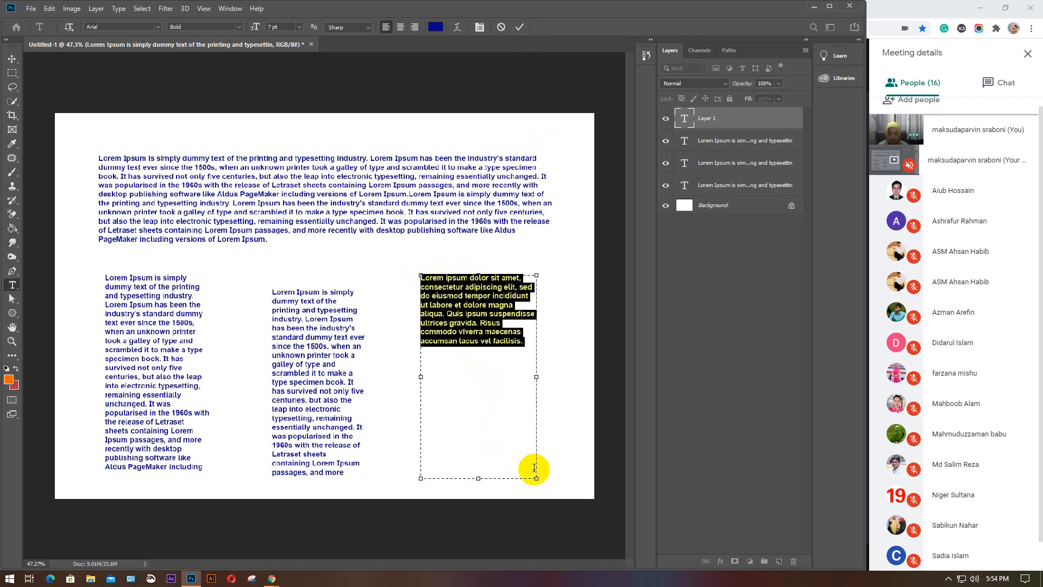
{"action": "type", "text": "Lorem Ipsum is simply dummy text of the printing and typesetting industry. Lorem Ipsum has been the industry's standard dummy text ever since the 1500s, when an unknown printer took a galley of type and scrambled it to make a type specimen book. It has survived not only five centuries, but also the leap into electronic typesetting, remaining essentially unchanged. It was popularised in the 1960s with the release of Letraset sheets containing Lorem Ipsum passages, and more recently with desktop publishing software like Aldus PageMaker including versions of Lorem Ipsum."}
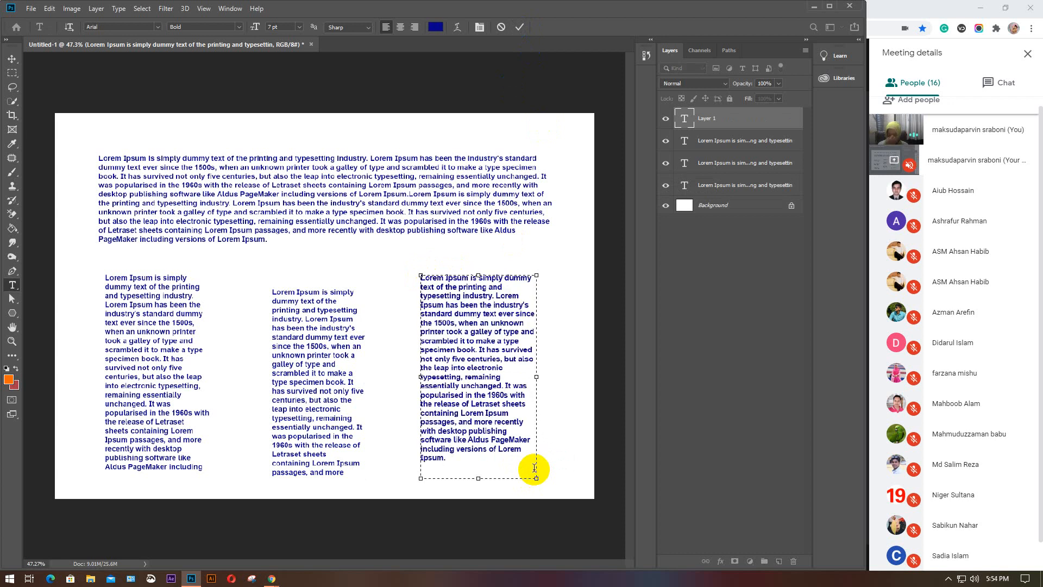
{"action": "left_click", "coordinate": [592, 418]}
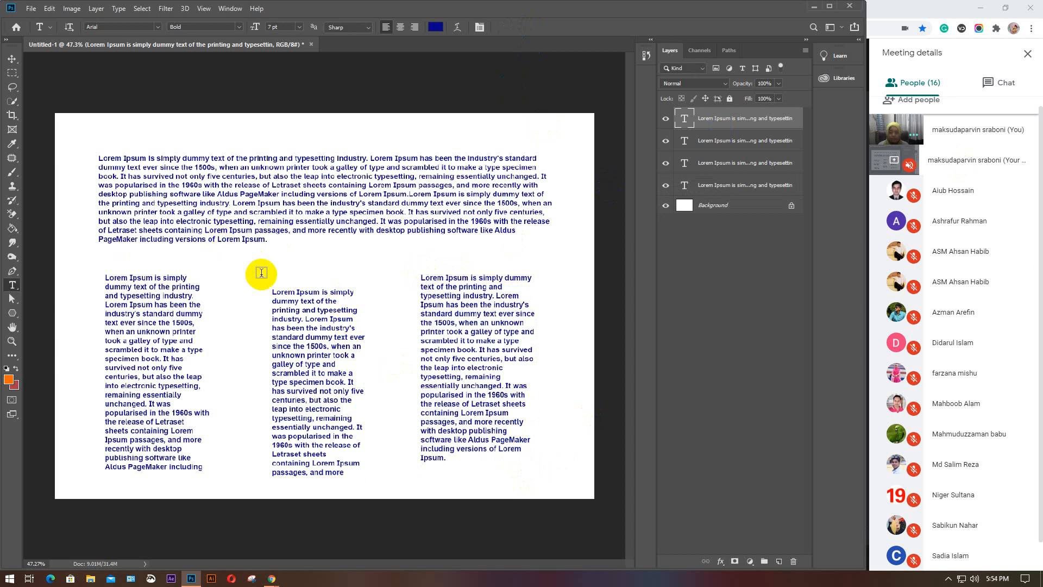
Step: Delete all four text layers, leaving only the Background layer
{"action": "key", "text": "v"}
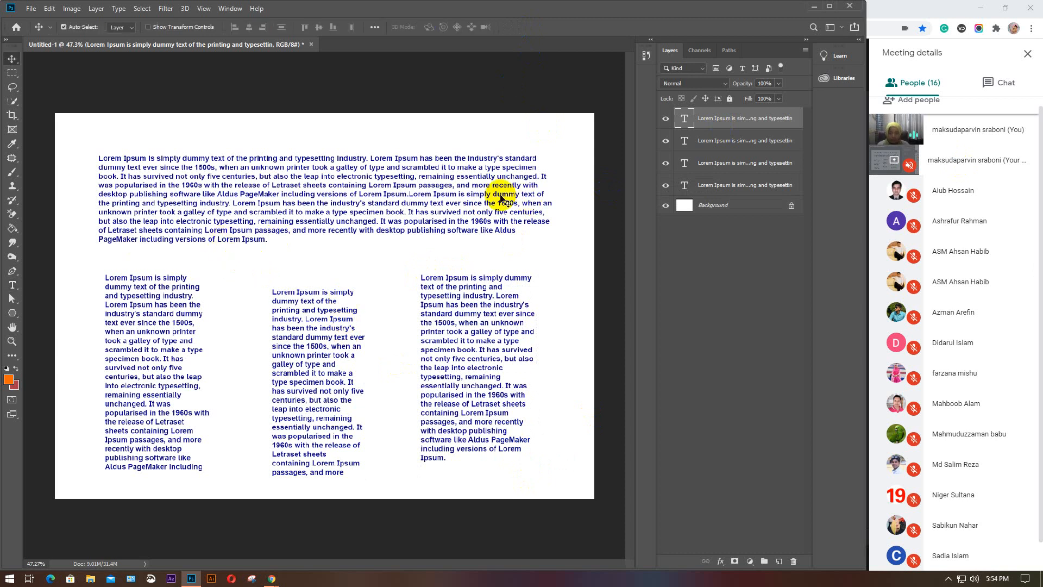
{"action": "left_click", "coordinate": [459, 185]}
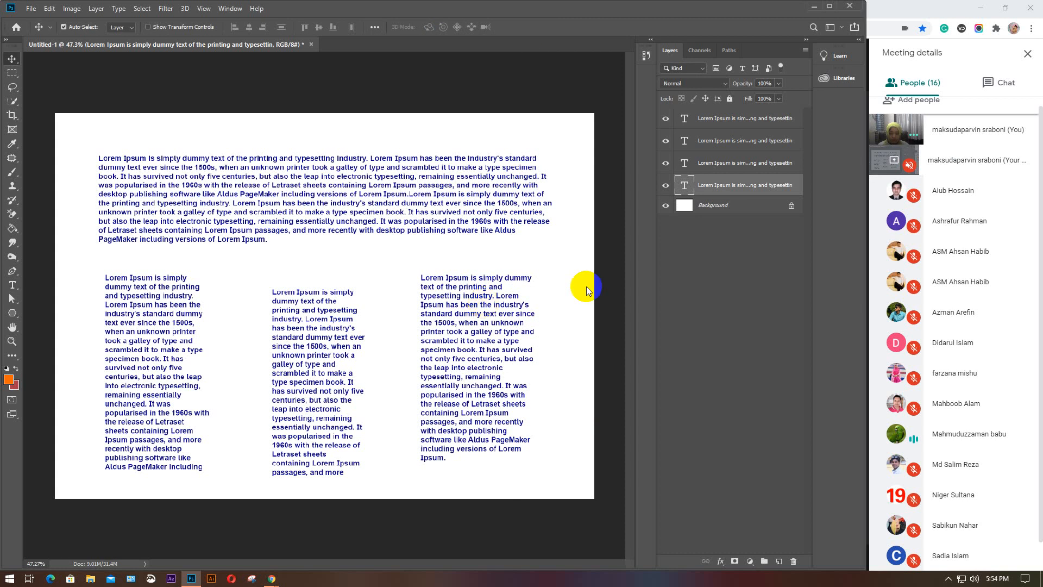
{"action": "left_click", "coordinate": [707, 126]}
{"action": "key", "text": "Delete"}
{"action": "key", "text": "Delete"}
{"action": "key", "text": "Delete"}
{"action": "key", "text": "Delete"}
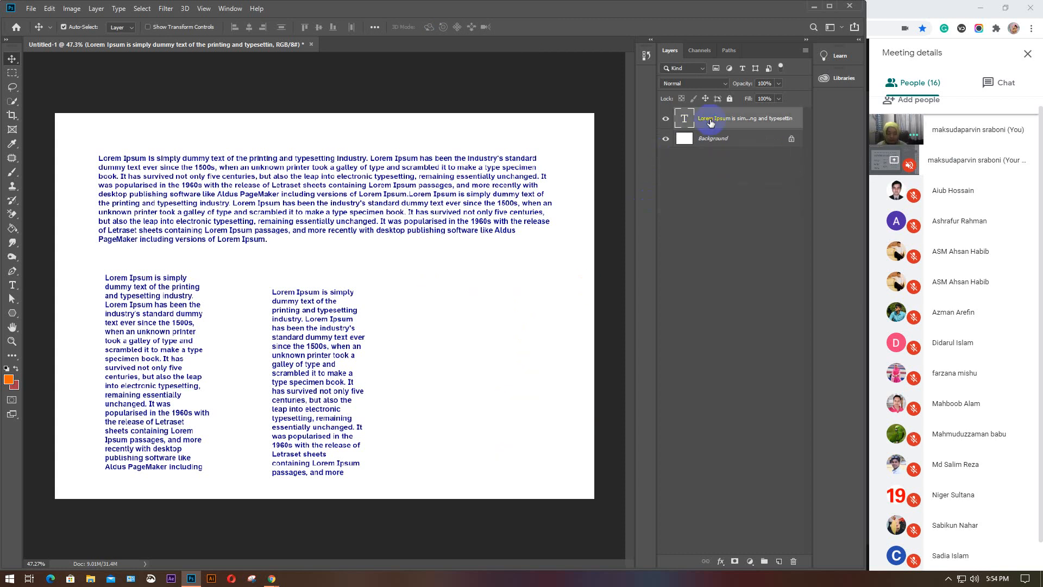
Step: Draw a large paragraph text box across the middle of the empty canvas and insert the "Lorem Ipsum is simply dummy text" passage four times
{"action": "left_click", "coordinate": [12, 285]}
{"action": "left_click", "coordinate": [55, 281]}
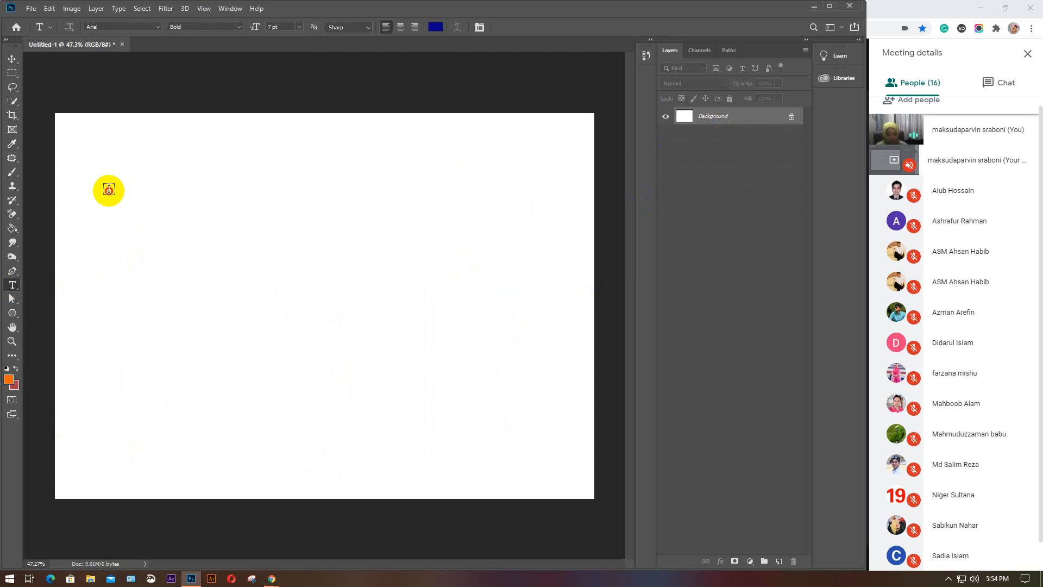
{"action": "left_click_drag", "start_coordinate": [109, 190], "coordinate": [493, 375]}
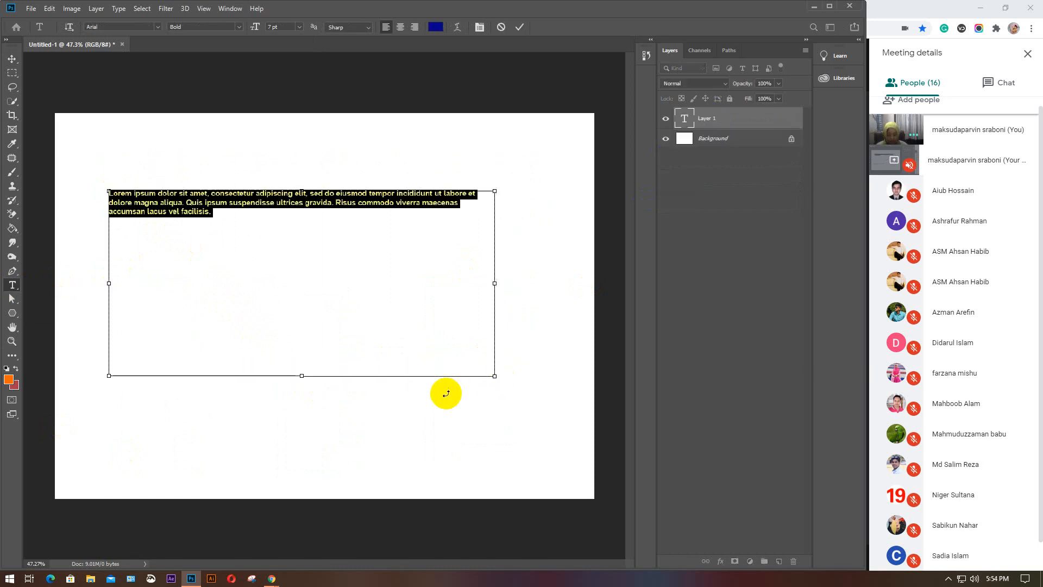
{"action": "type", "text": "Lorem Ipsum is simply dummy text of the printing and typesetting industry. Lorem Ipsum has been the industry's standard dummy text ever since the 1500s, when an unknown printer took a galley of type and scrambled it to make a type specimen book. It has survived not only five centuries, but also the leap into electronic typesetting, remaining essentially unchanged. It was popularised in the 1960s with the release of Letraset sheets containing Lorem Ipsum passages, and more recently with desktop publishing software like Aldus PageMaker including versions of Lorem Ipsum."}
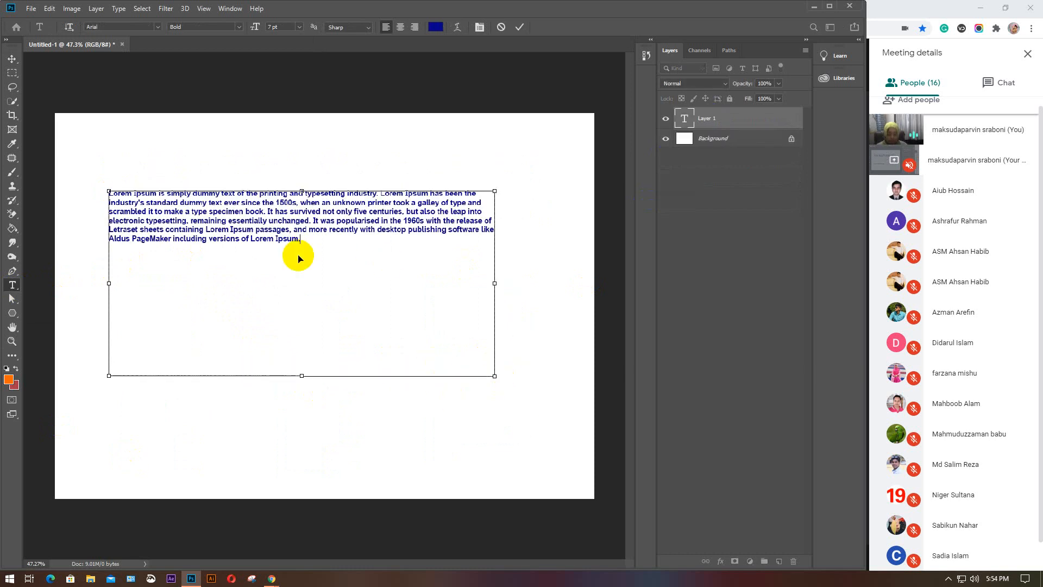
{"action": "type", "text": "Lorem Ipsum is simply dummy text of the printing and typesetting industry. Lorem Ipsum has been the industry's standard dummy text ever since the 1500s, when an unknown printer took a galley of type and scrambled it to make a type specimen book. It has survived not only five centuries, but also the leap into electronic typesetting, remaining essentially unchanged. It was popularised in the 1960s with the release of Letraset sheets containing Lorem Ipsum passages, and more recently with desktop publishing software like Aldus PageMaker including versions of Lorem Ipsum."}
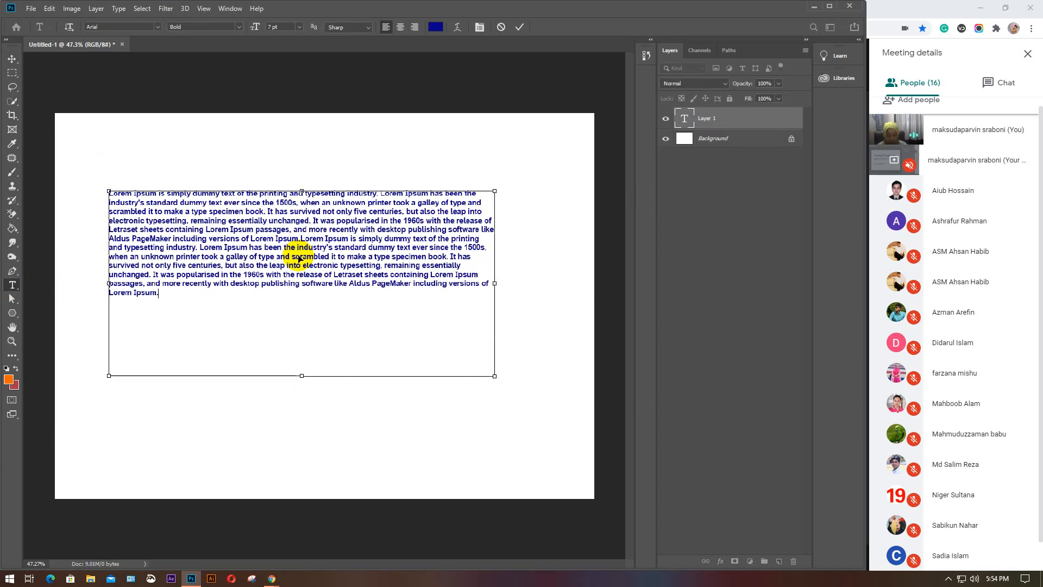
{"action": "type", "text": "Lorem Ipsum is simply dummy text of the printing and typesetting industry. Lorem Ipsum has been the industry's standard dummy text ever since the 1500s, when an unknown printer took a galley of type and scrambled it to make a type specimen book. It has survived not only five centuries, but also the leap into electronic typesetting, remaining essentially unchanged. It was popularised in the 1960s with the release of Letraset sheets containing Lorem Ipsum passages, and more recently with desktop publishing software like Aldus PageMaker including versions of Lorem Ipsum."}
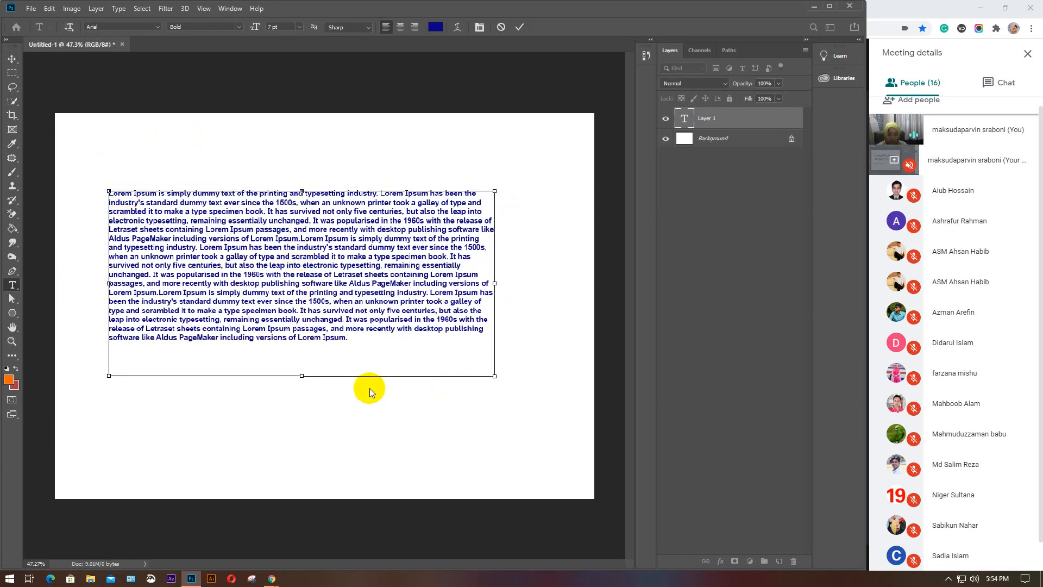
{"action": "type", "text": "Lorem Ipsum is simply dummy text of the printing and typesetting industry. Lorem Ipsum has been the industry's standard dummy text ever since the 1500s, when an unknown printer took a galley of type and scrambled it to make a type specimen book. It has survived not only five centuries, but also the leap into electronic typesetting, remaining essentially unchanged. It was popularised in the 1960s with the release of Letraset sheets containing Lorem Ipsum passages, and more recently with desktop publishing software like Aldus PageMaker including versions of Lorem Ipsum."}
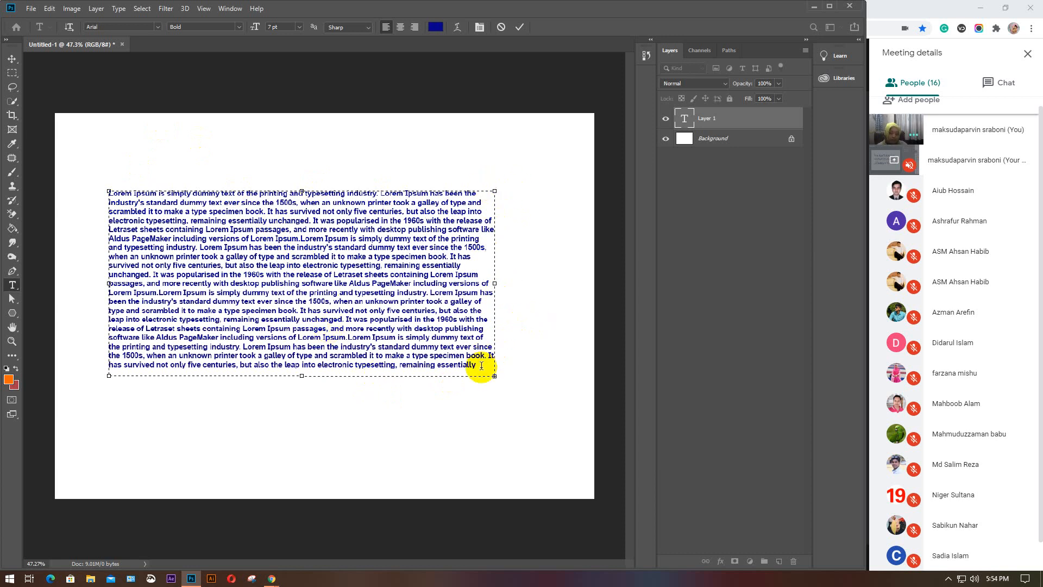
Step: Select the box's visible text, show the Paragraph settings, and try Justify Last Left before restoring left alignment
{"action": "left_click_drag", "start_coordinate": [477, 366], "coordinate": [87, 186]}
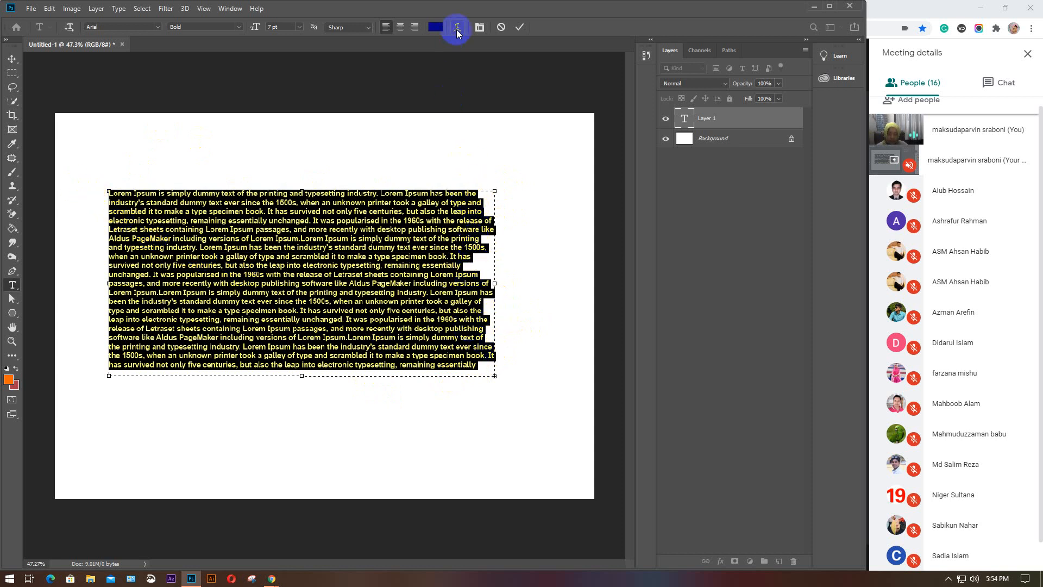
{"action": "left_click", "coordinate": [479, 27]}
{"action": "left_click", "coordinate": [575, 170]}
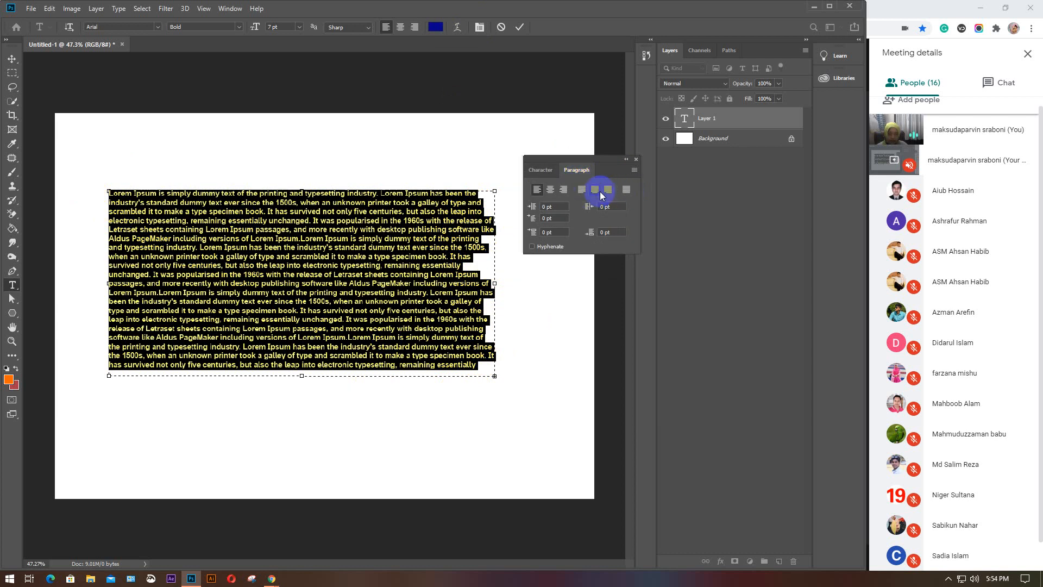
{"action": "left_click", "coordinate": [582, 192]}
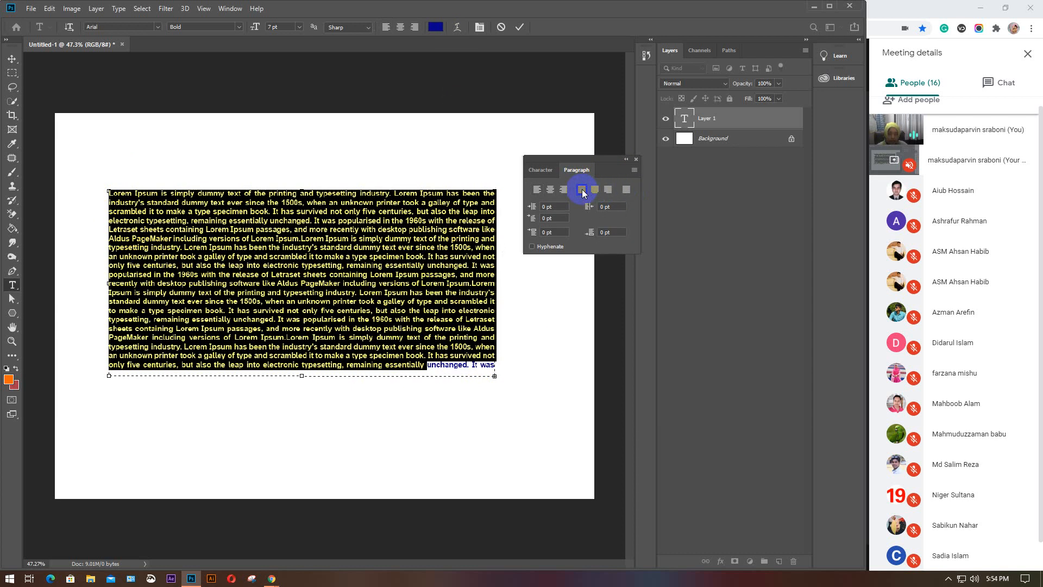
{"action": "left_click", "coordinate": [538, 190]}
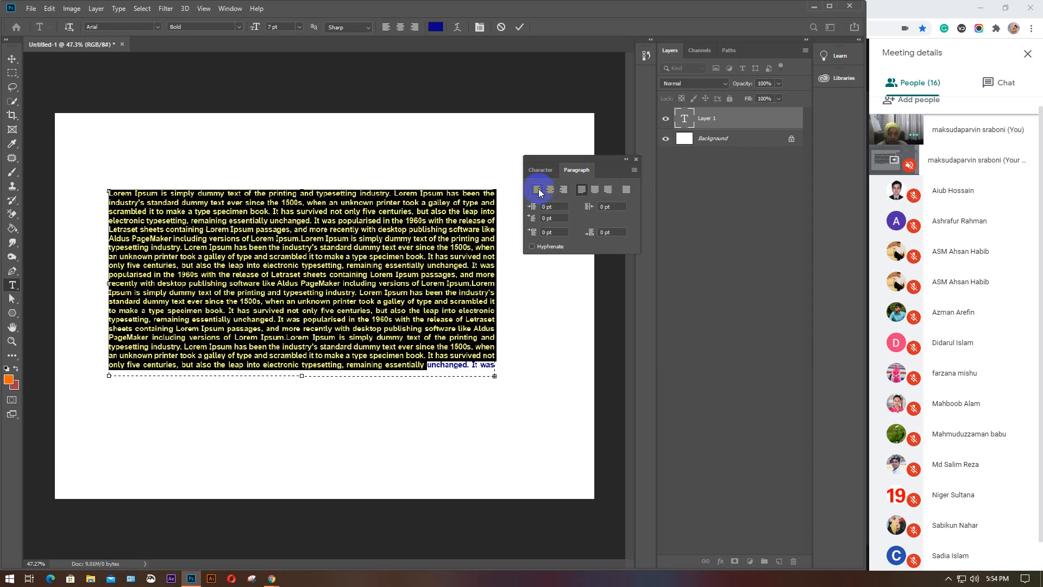
{"action": "left_click", "coordinate": [288, 205]}
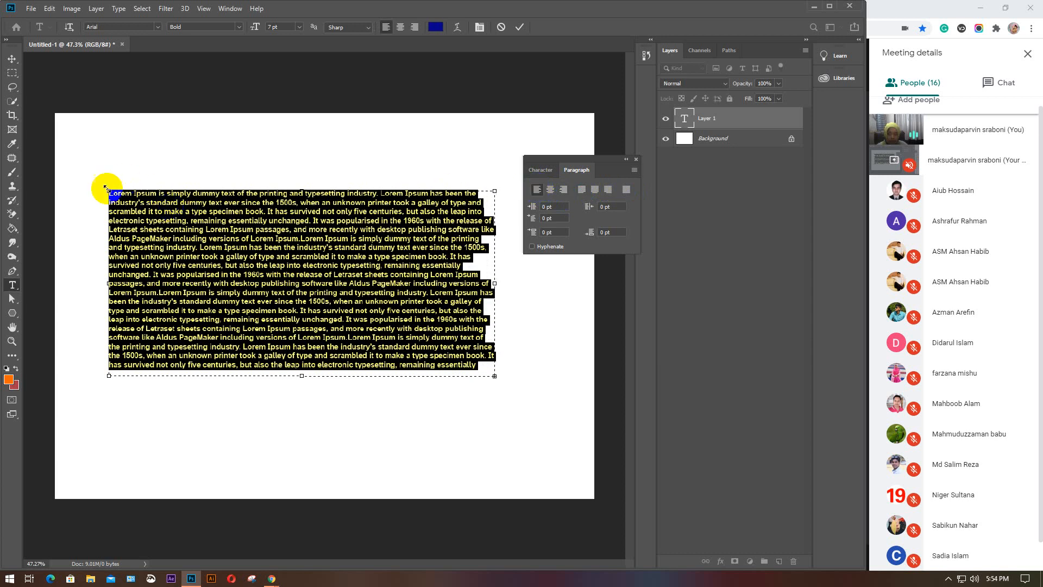
Step: Compare center and right alignment with Justify Last Left and Justify Last Centered on the selected text
{"action": "left_click", "coordinate": [550, 207]}
{"action": "left_click", "coordinate": [551, 189]}
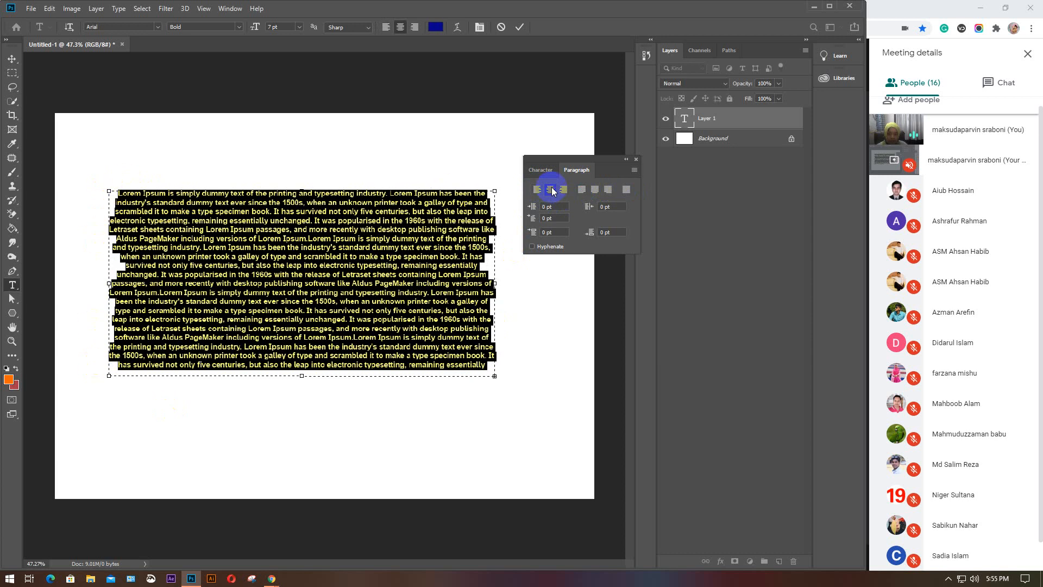
{"action": "left_click", "coordinate": [562, 190]}
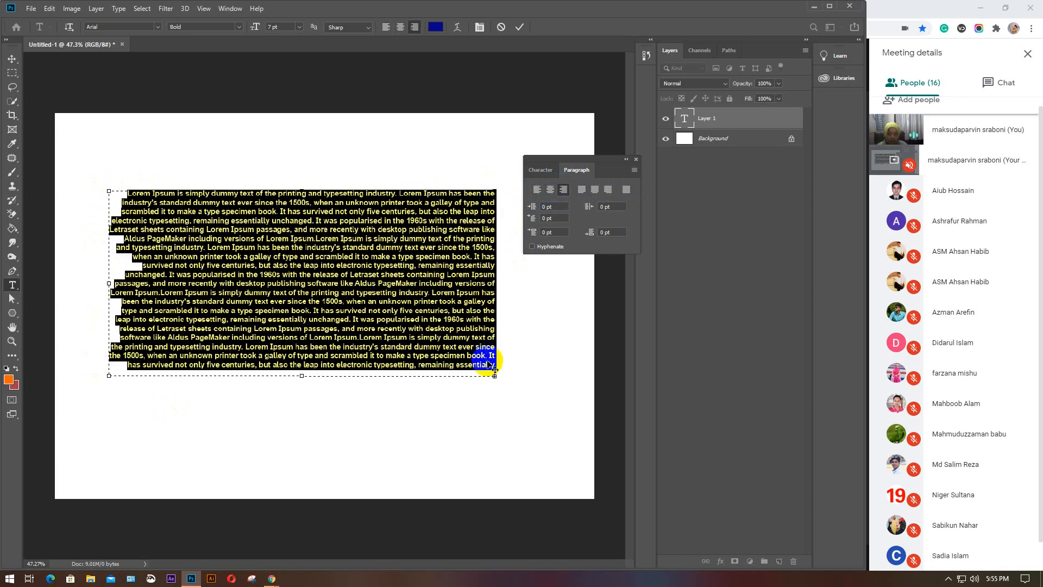
{"action": "left_click", "coordinate": [582, 190]}
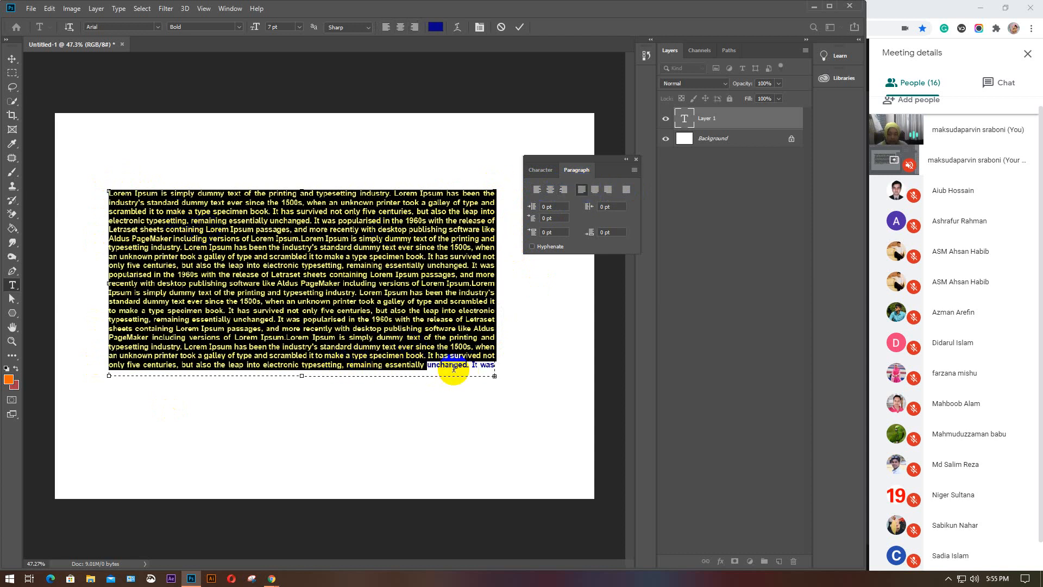
{"action": "left_click", "coordinate": [596, 191]}
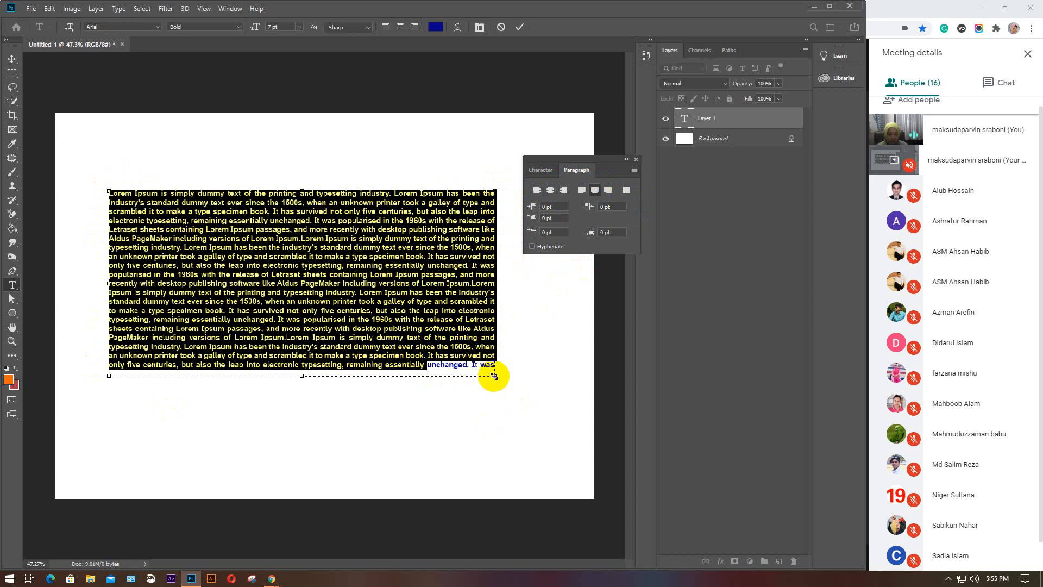
Step: Enlarge the text box toward the canvas's lower-right corner and select the entire passage, keeping the last line centered
{"action": "left_click_drag", "start_coordinate": [494, 376], "coordinate": [549, 473]}
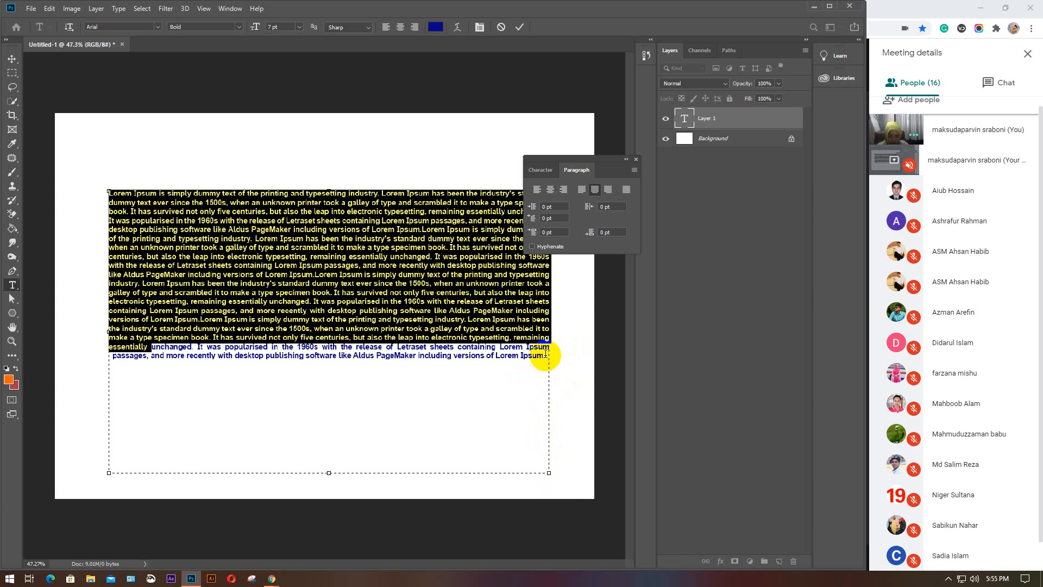
{"action": "left_click_drag", "start_coordinate": [545, 354], "coordinate": [121, 163]}
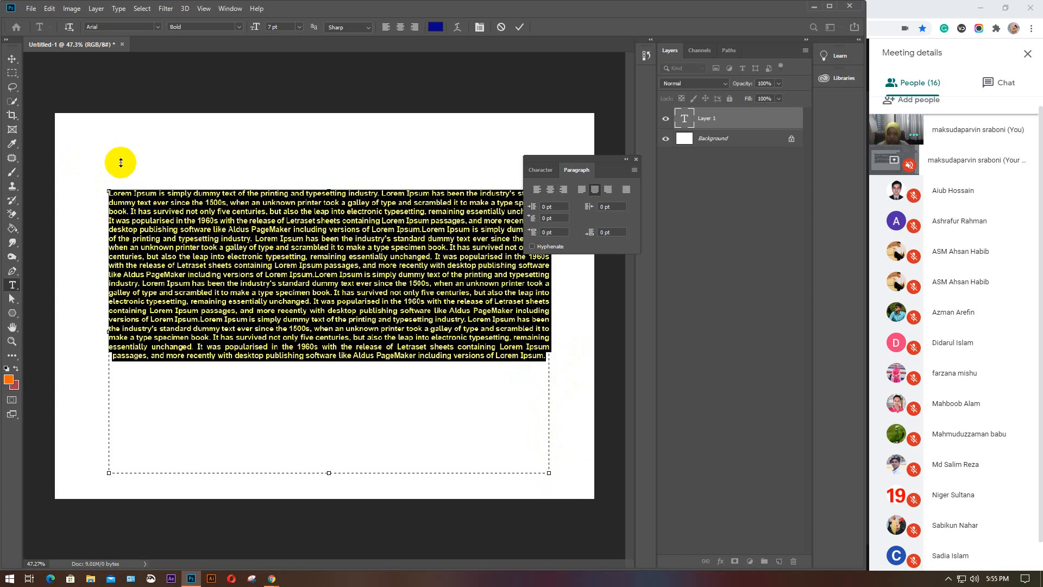
{"action": "left_click", "coordinate": [599, 188]}
Step: Compare Justify Last Left, Justify Last Centered and Justify Last Right on the full passage, finishing with Justify All
{"action": "left_click", "coordinate": [580, 190]}
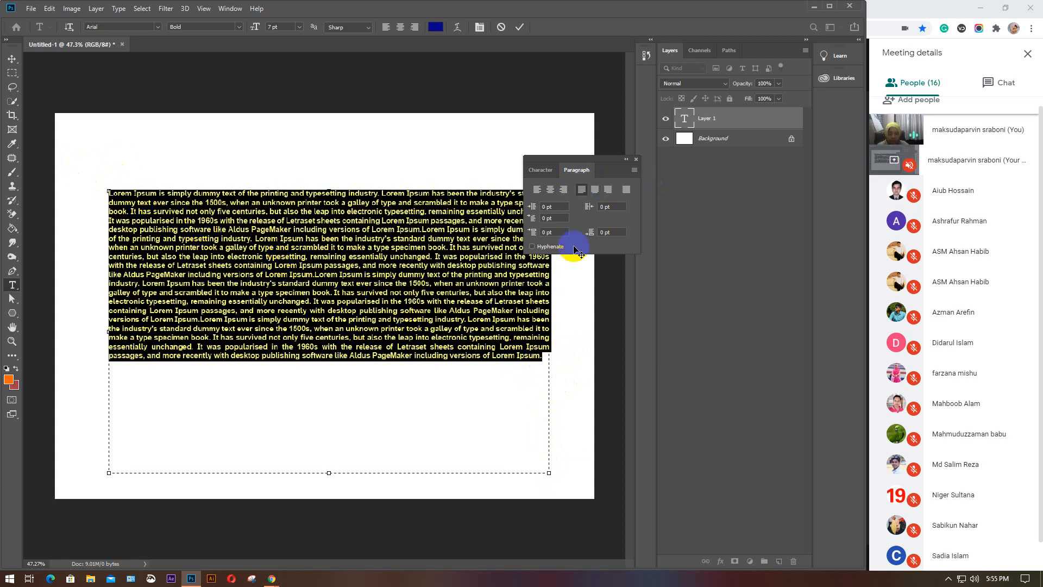
{"action": "left_click", "coordinate": [599, 189]}
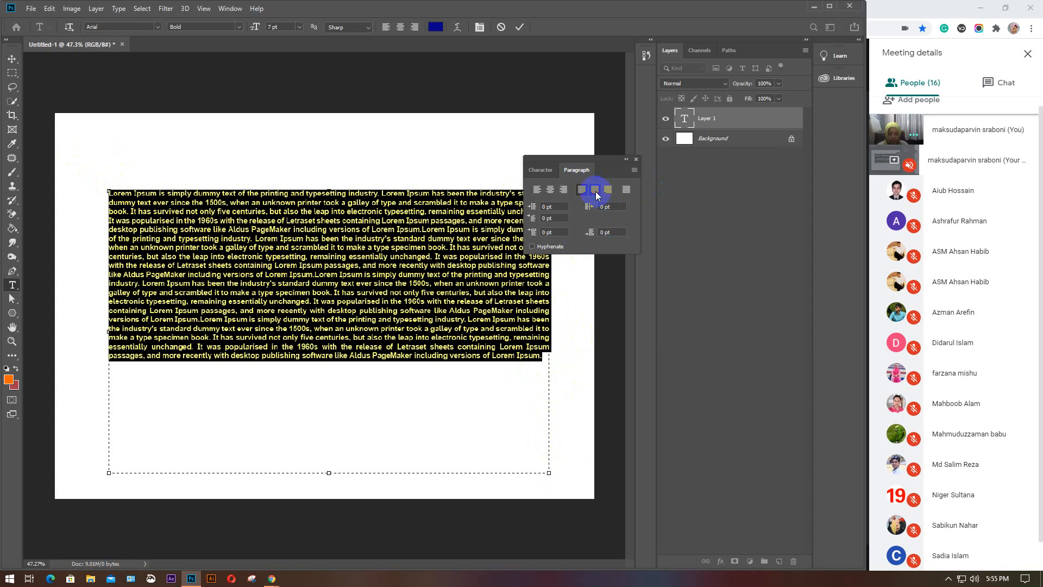
{"action": "left_click", "coordinate": [608, 189]}
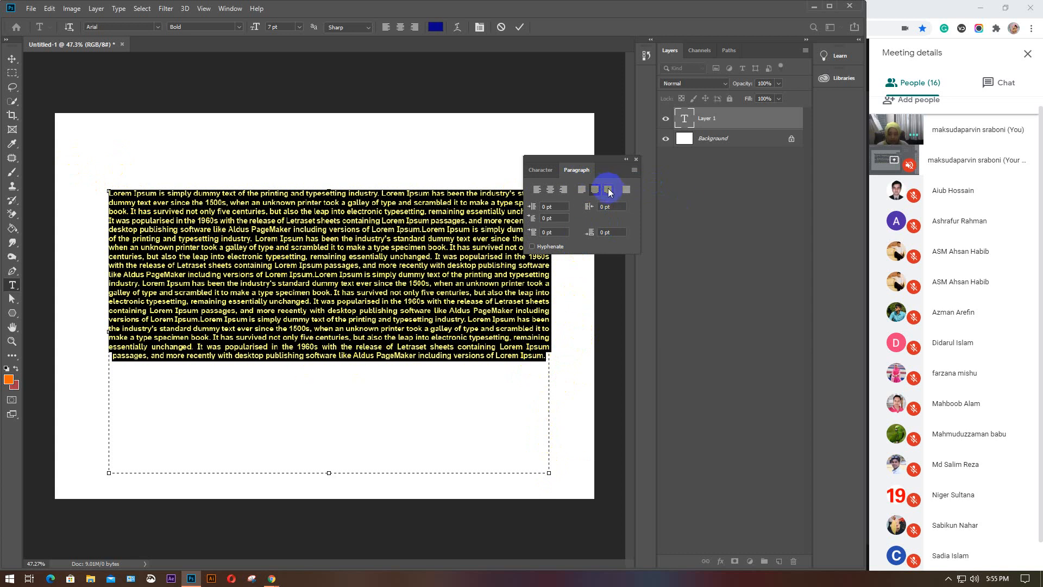
{"action": "left_click", "coordinate": [608, 189]}
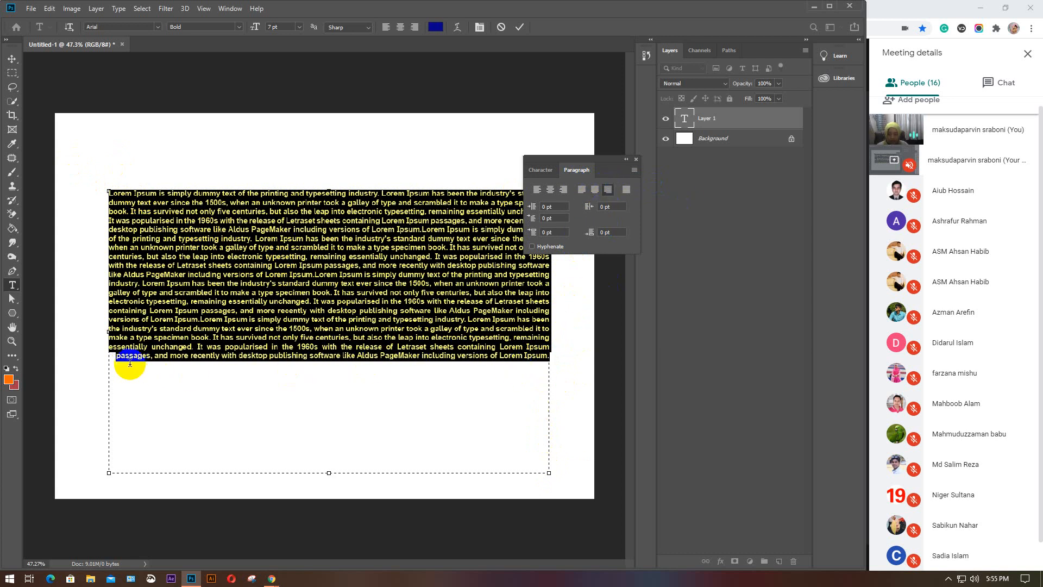
{"action": "left_click", "coordinate": [627, 190]}
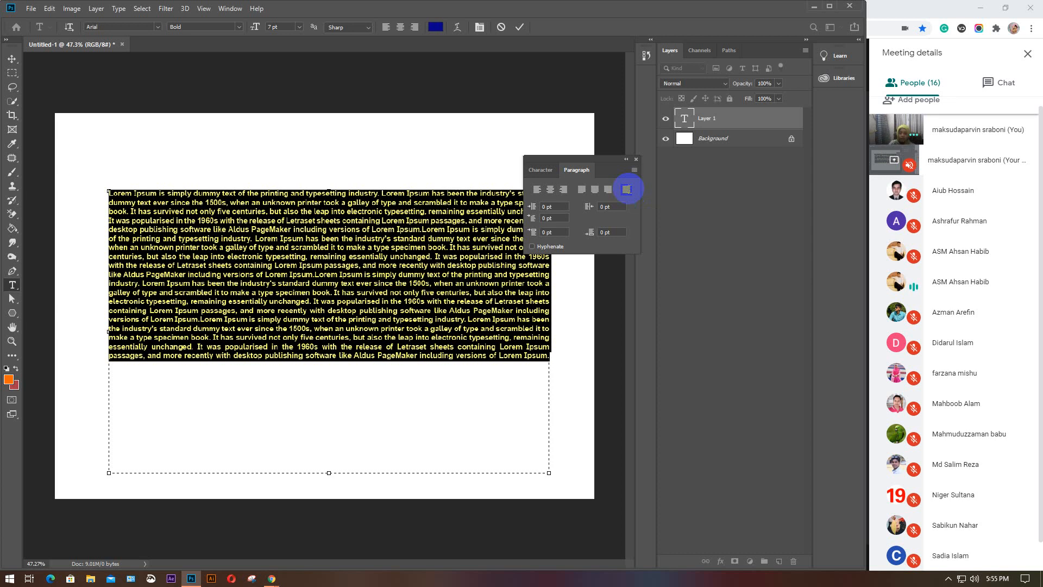
Step: Close the Paragraph settings and switch to the Chrome window, closing its Lorem Ipsum page
{"action": "left_click", "coordinate": [637, 162]}
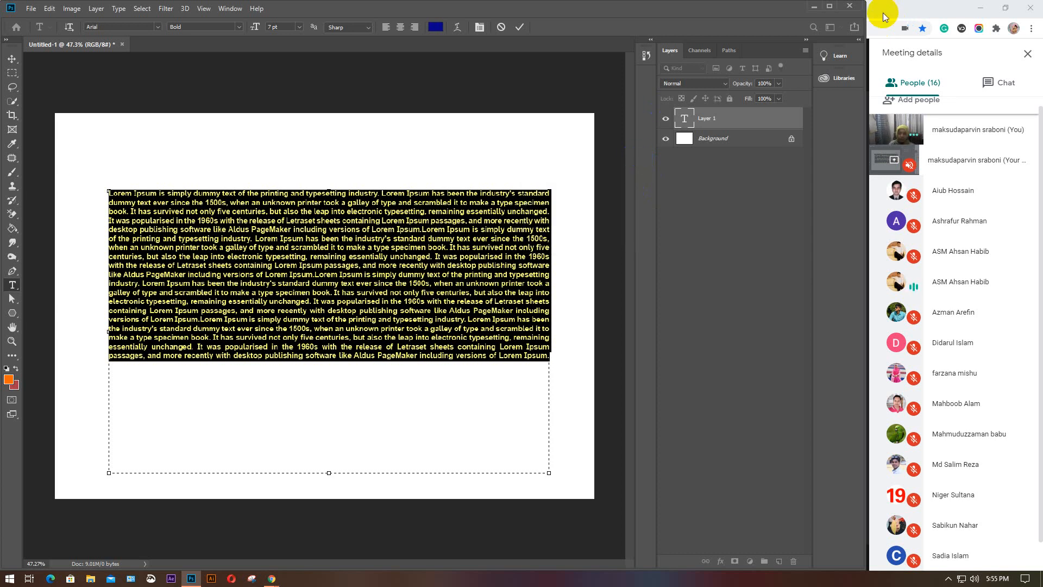
{"action": "left_click", "coordinate": [814, 6]}
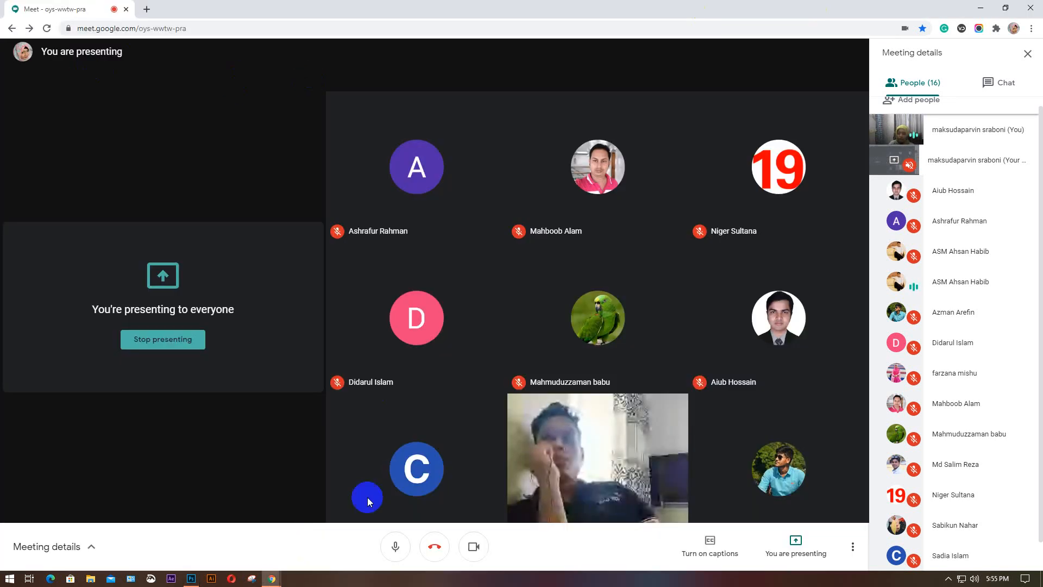
{"action": "mouse_move", "coordinate": [272, 578]}
{"action": "left_click", "coordinate": [172, 554]}
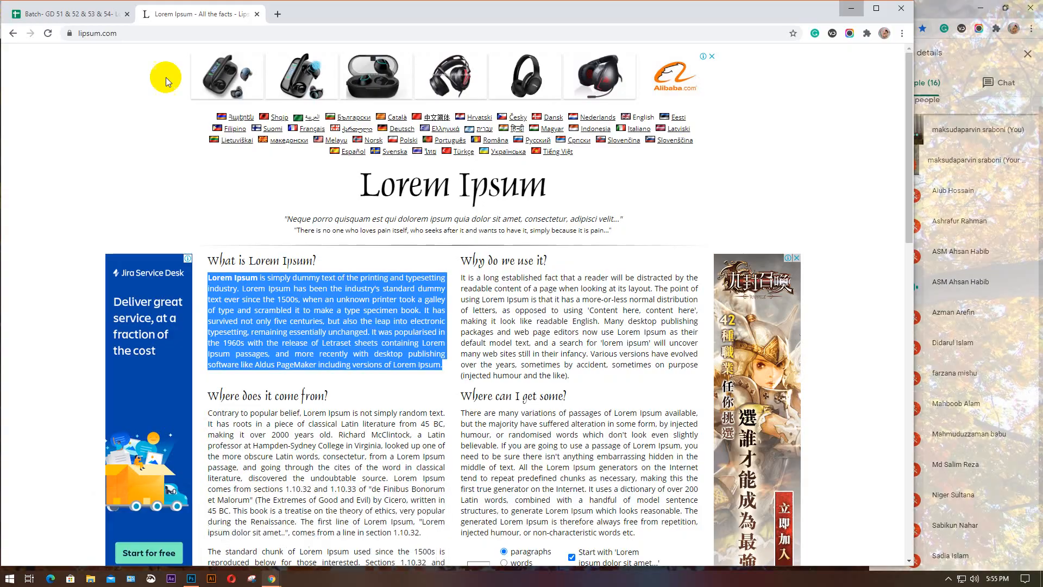
{"action": "left_click", "coordinate": [257, 14]}
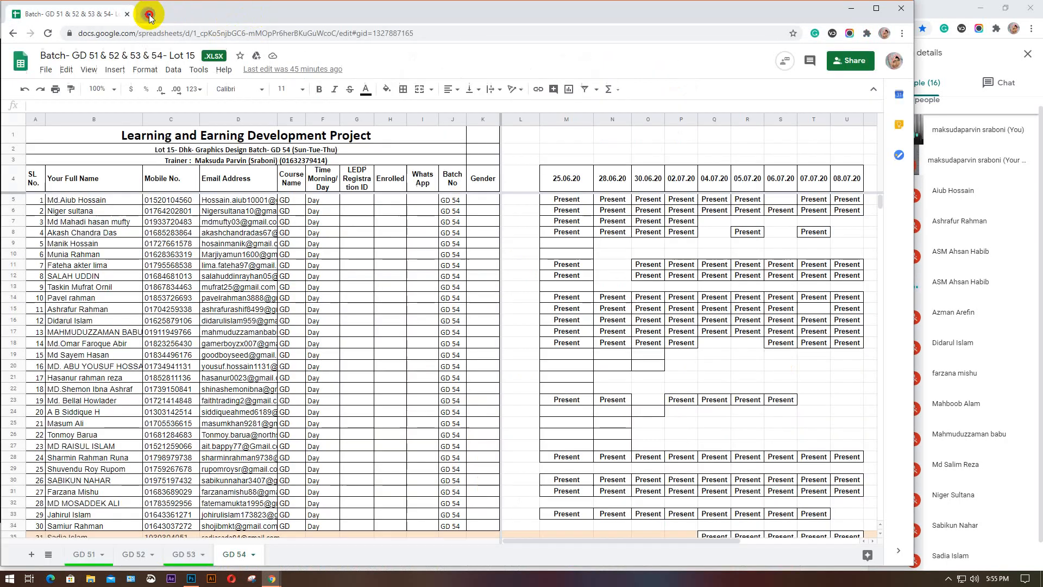
Step: Search Google for "new bangla font 2020" on a new browser page
{"action": "left_click", "coordinate": [146, 15]}
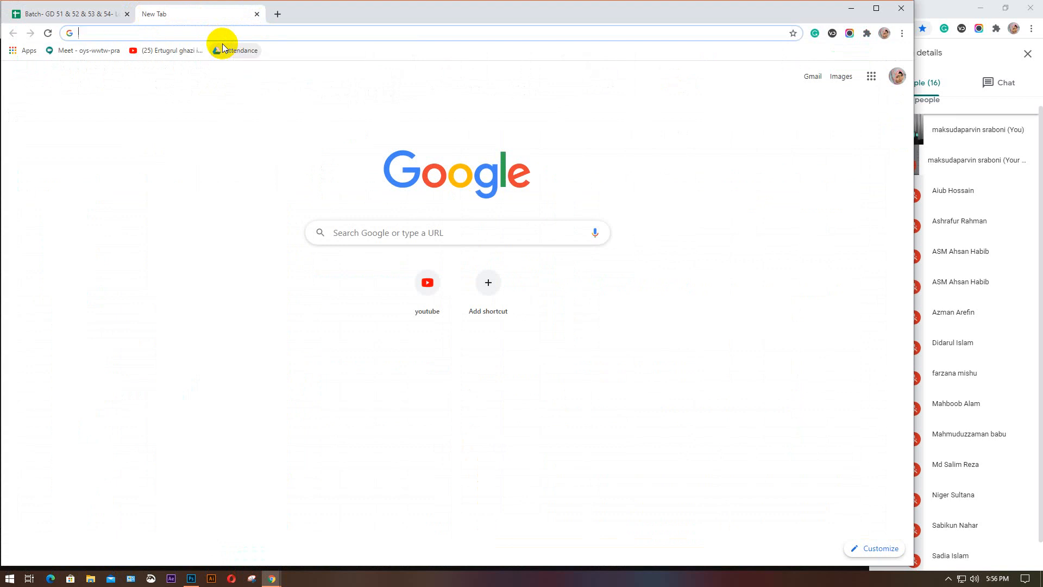
{"action": "type", "text": "n"}
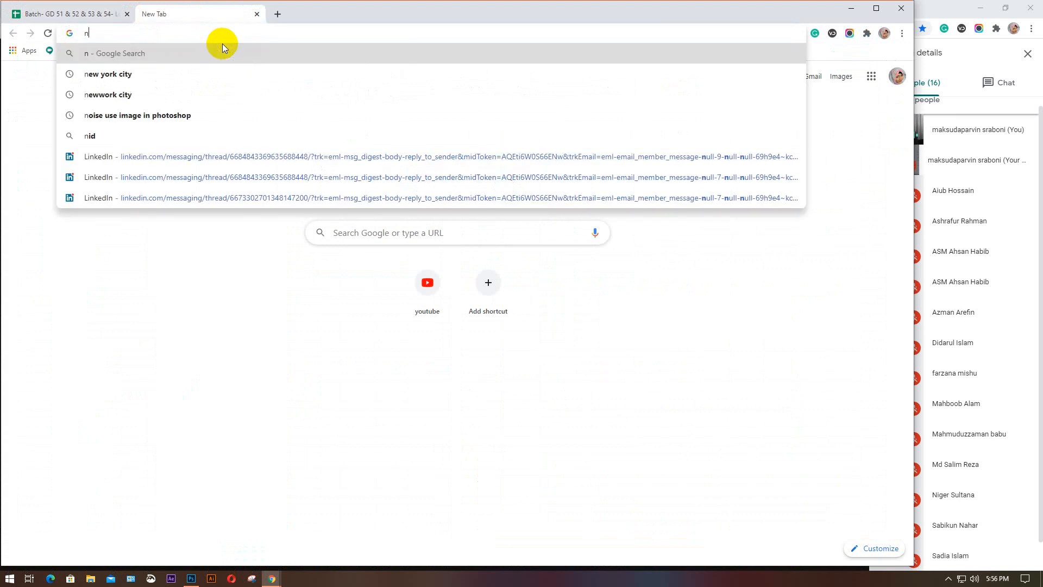
{"action": "type", "text": "ew bangla"}
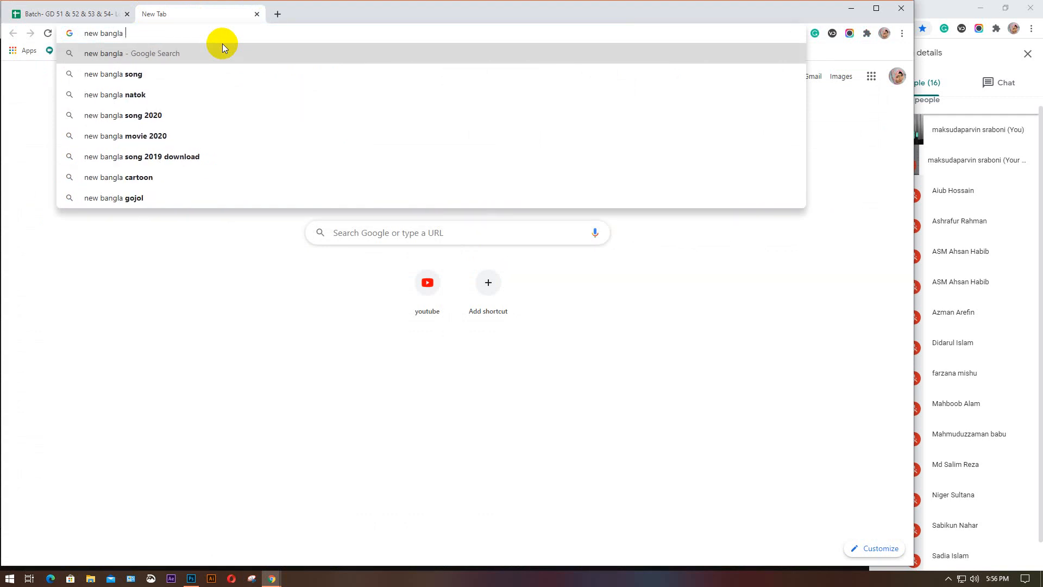
{"action": "type", "text": " font"}
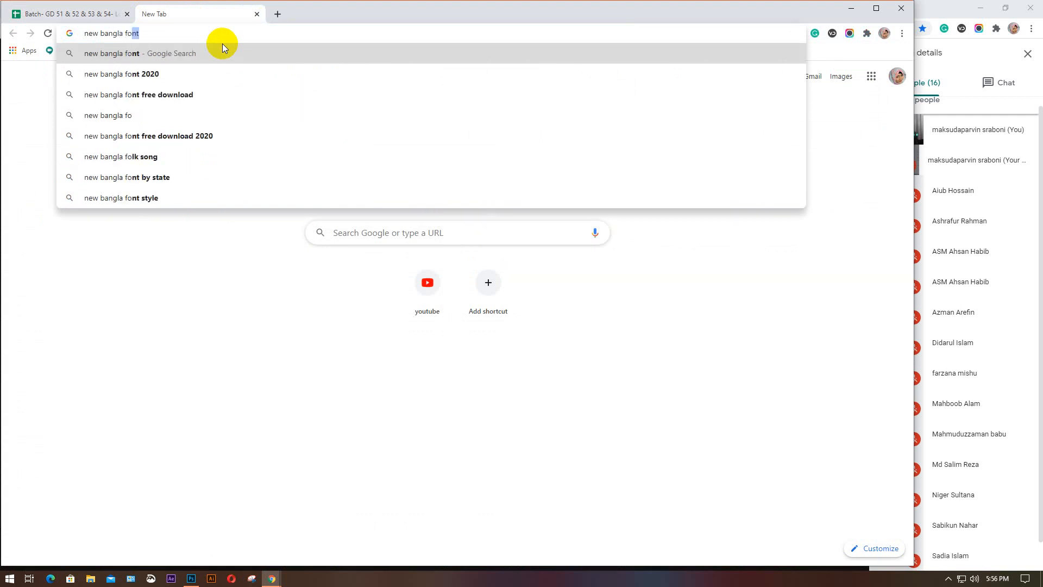
{"action": "left_click", "coordinate": [138, 74]}
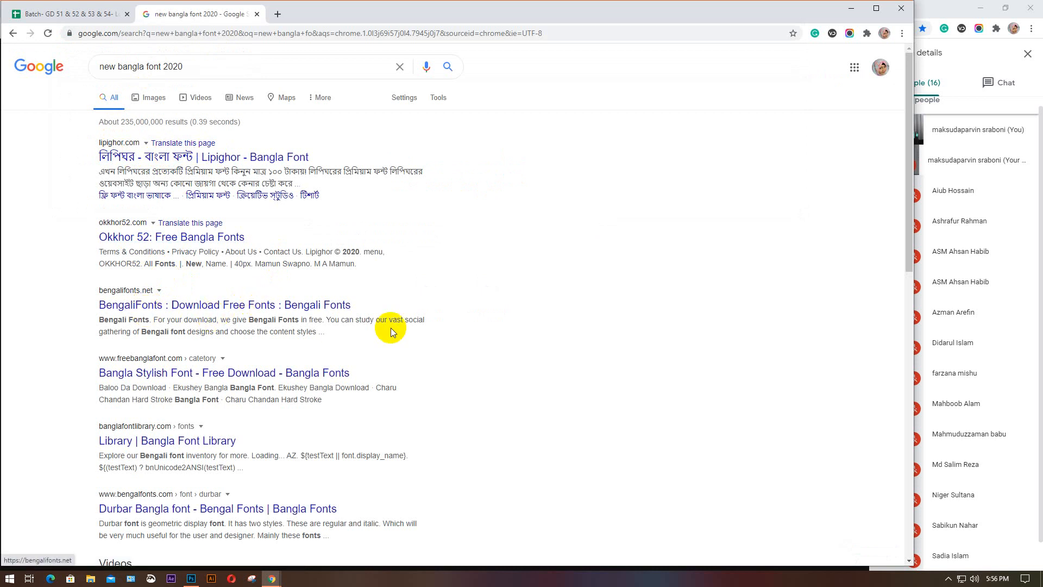
Step: Find the Bengal Fonts site among the search results and open its collection of fonts
{"action": "scroll", "coordinate": [442, 344], "scroll_direction": "down", "scroll_amount": 2}
{"action": "scroll", "coordinate": [443, 343], "scroll_direction": "down", "scroll_amount": 10}
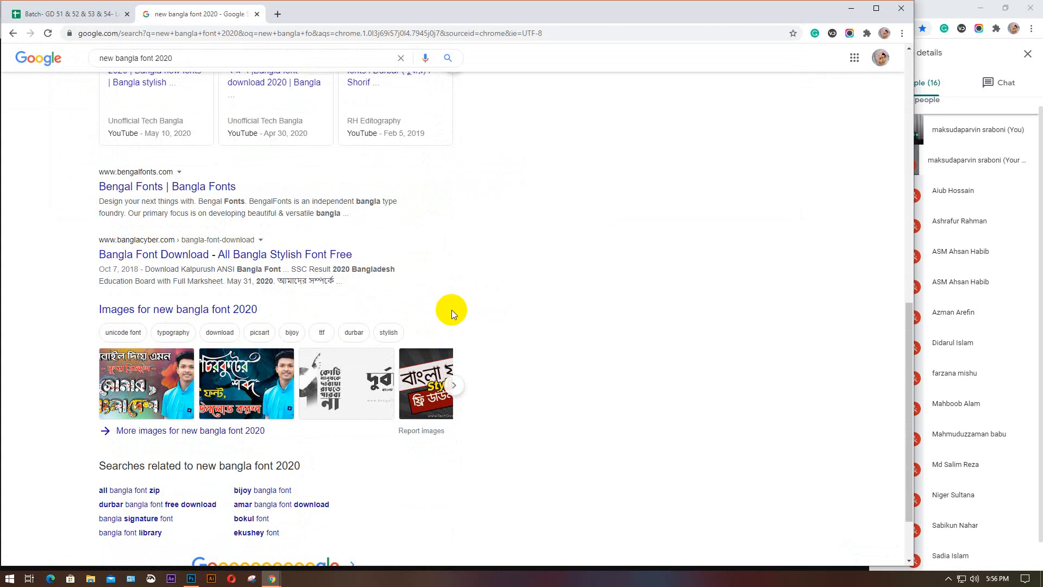
{"action": "scroll", "coordinate": [449, 308], "scroll_direction": "up", "scroll_amount": 1}
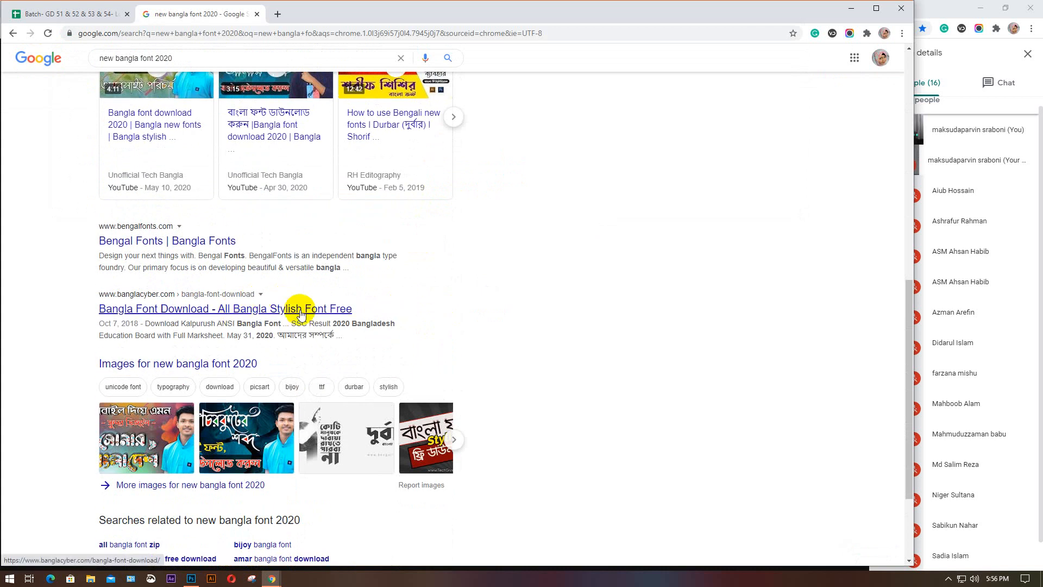
{"action": "left_click", "coordinate": [197, 241]}
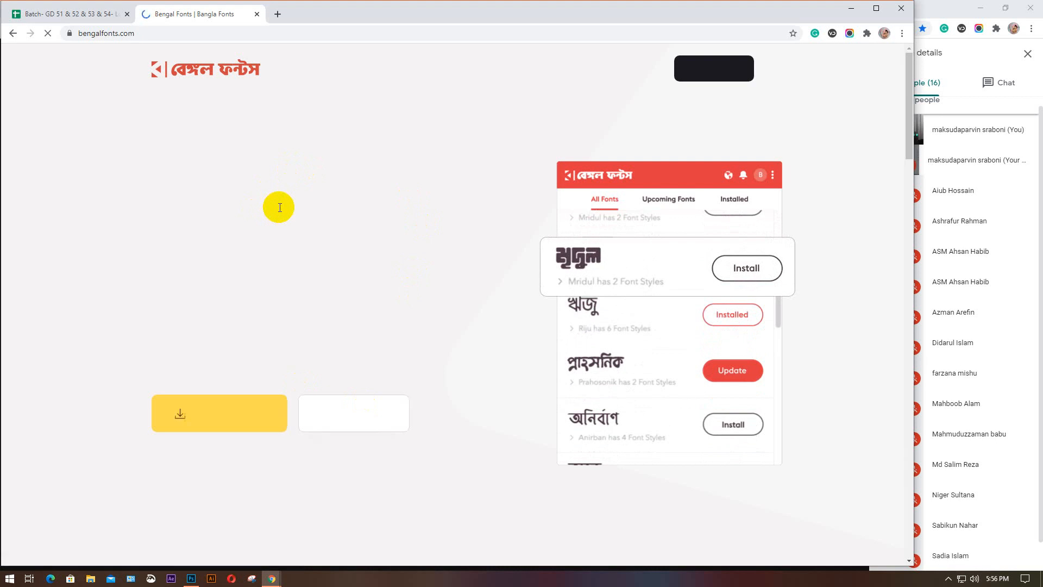
{"action": "scroll", "coordinate": [279, 207], "scroll_direction": "down", "scroll_amount": 8}
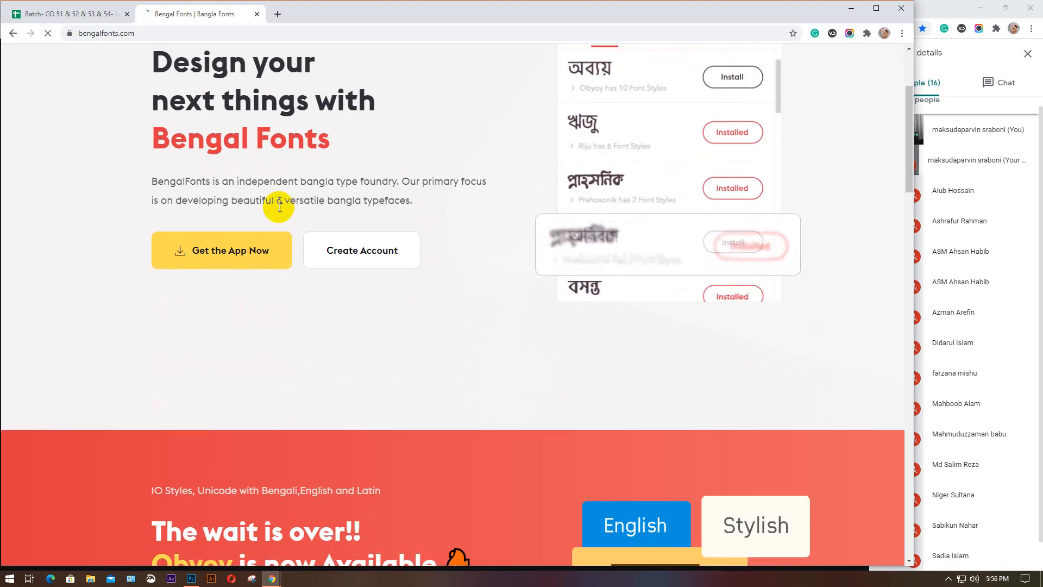
{"action": "scroll", "coordinate": [279, 206], "scroll_direction": "up", "scroll_amount": 6}
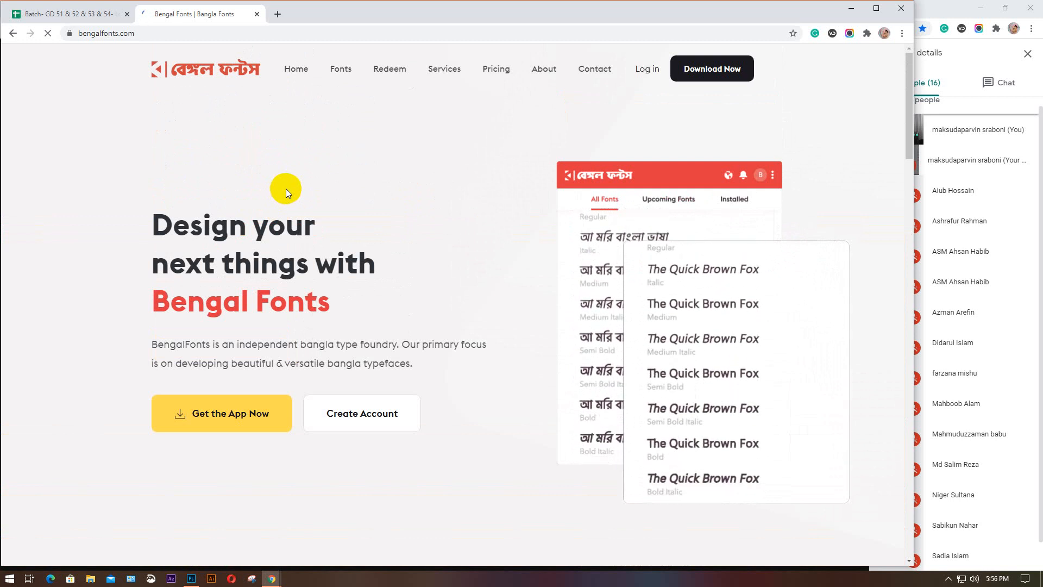
{"action": "left_click", "coordinate": [341, 71]}
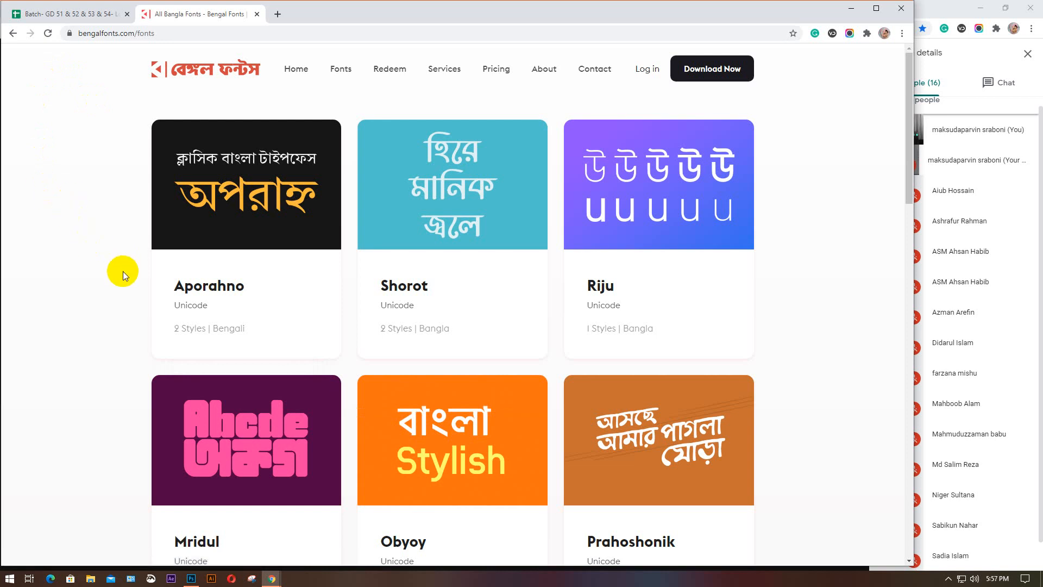
Step: Browse the Bengal Fonts collection and dismiss the Messenger chat pop-up
{"action": "scroll", "coordinate": [131, 298], "scroll_direction": "down", "scroll_amount": 3}
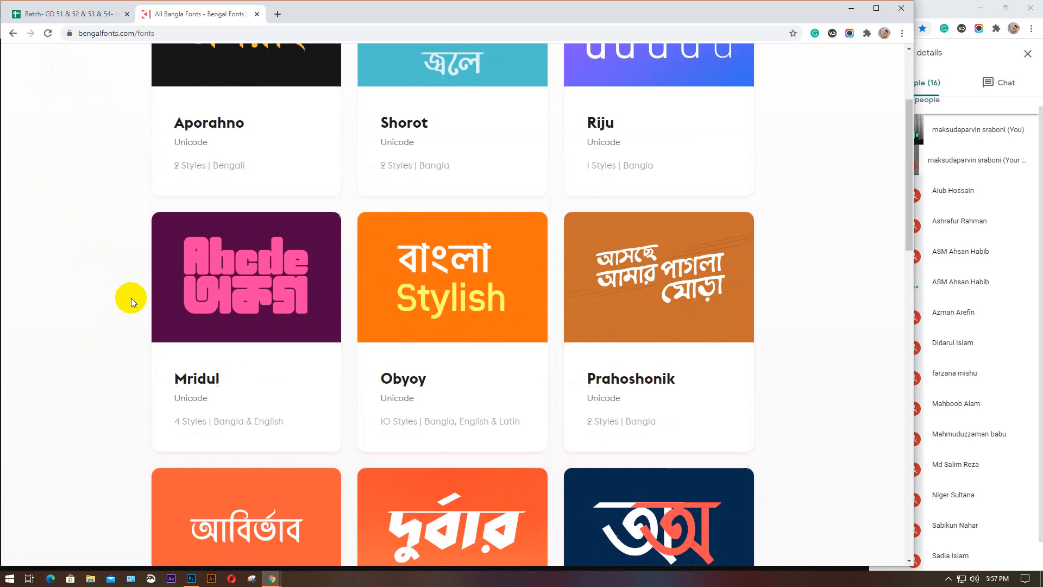
{"action": "scroll", "coordinate": [132, 298], "scroll_direction": "up", "scroll_amount": 3}
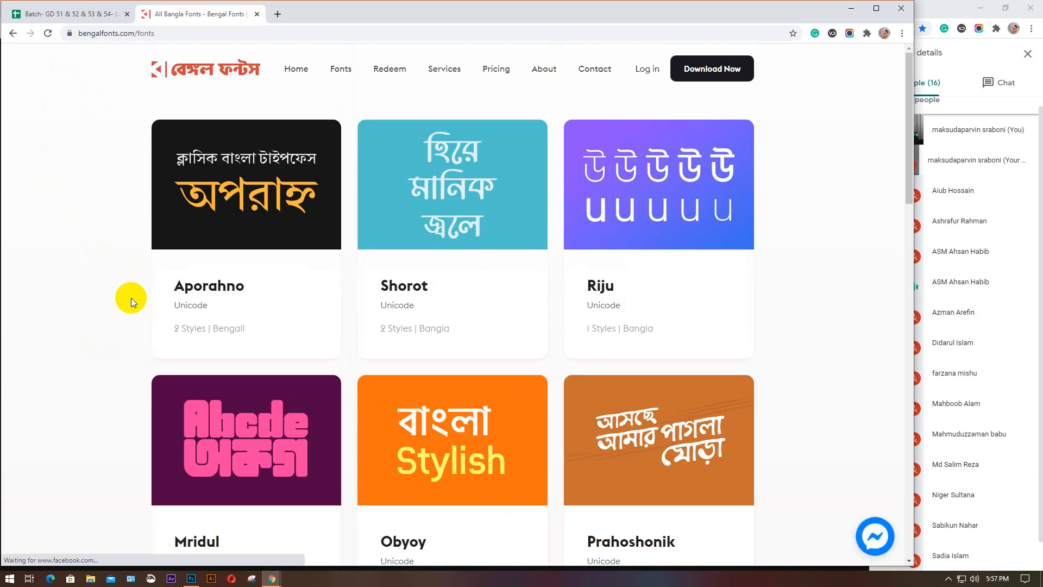
{"action": "scroll", "coordinate": [131, 298], "scroll_direction": "down", "scroll_amount": 5}
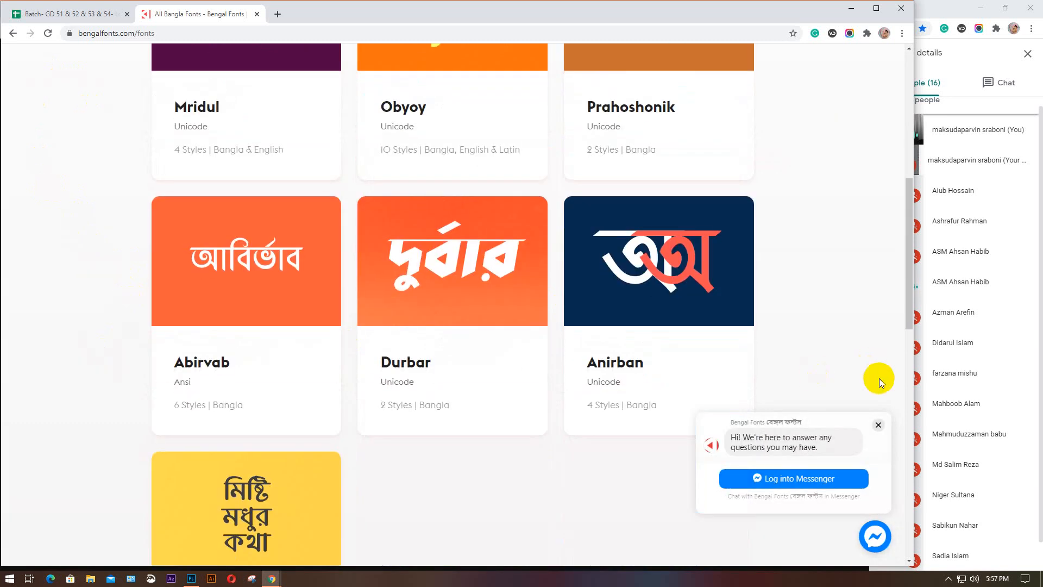
{"action": "left_click", "coordinate": [878, 424]}
{"action": "scroll", "coordinate": [89, 353], "scroll_direction": "up", "scroll_amount": 5}
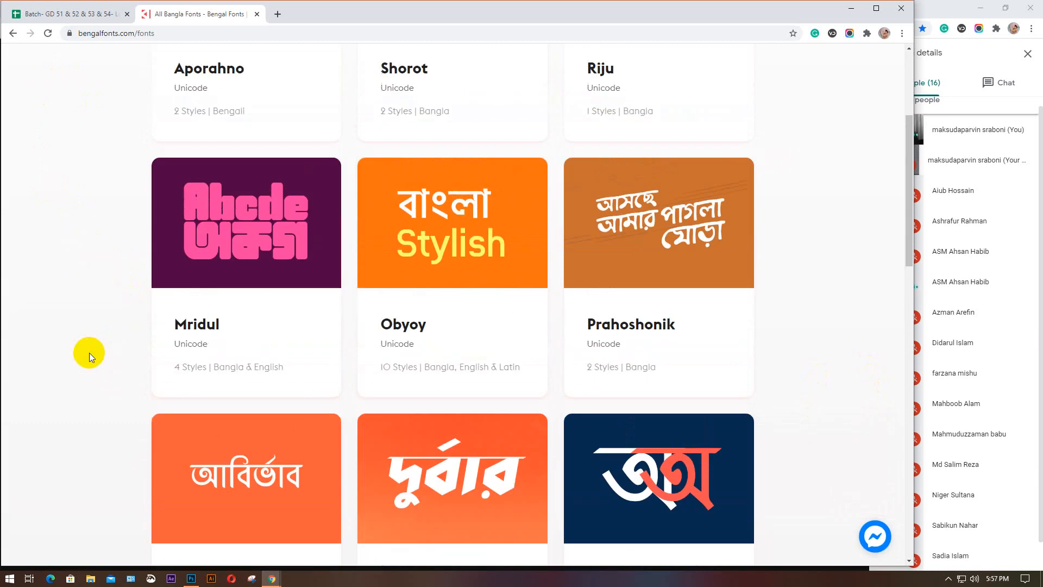
Step: Open the Aporahno font's page and examine its sample slides, glyphs and description
{"action": "left_click", "coordinate": [233, 174]}
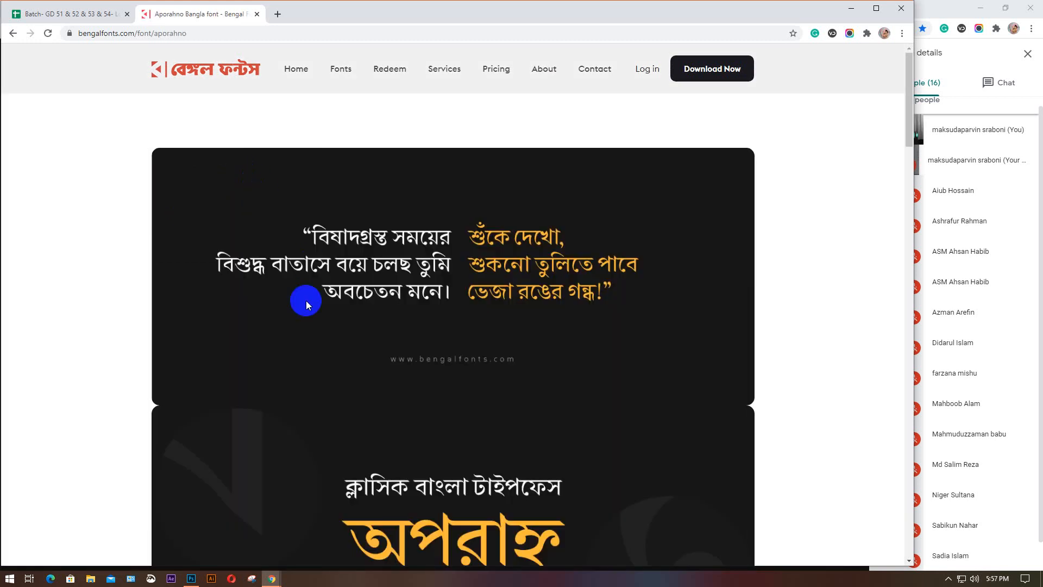
{"action": "scroll", "coordinate": [305, 303], "scroll_direction": "down", "scroll_amount": 10}
{"action": "scroll", "coordinate": [305, 301], "scroll_direction": "down", "scroll_amount": 12}
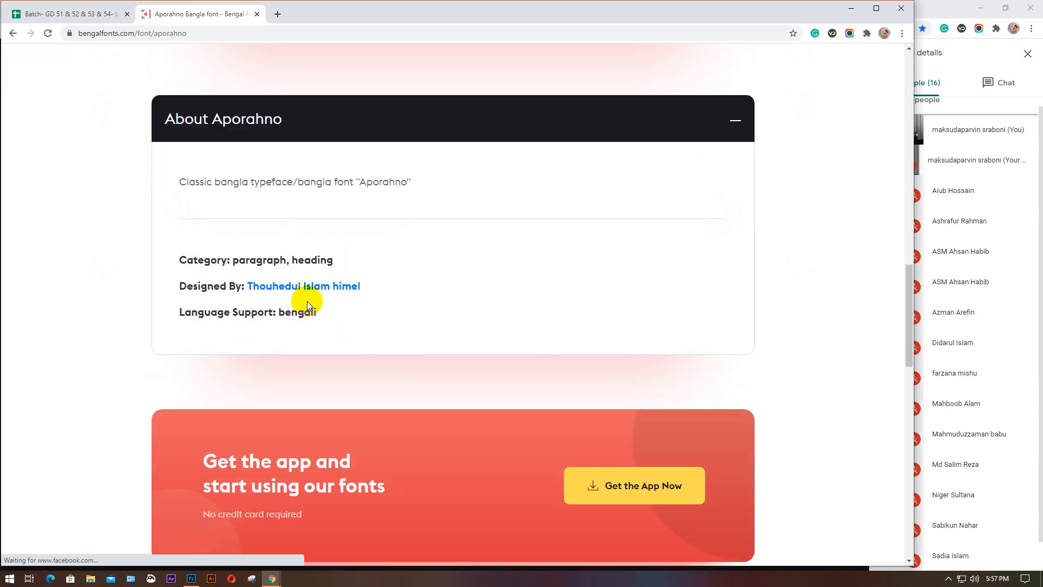
{"action": "scroll", "coordinate": [381, 296], "scroll_direction": "down", "scroll_amount": 1}
{"action": "scroll", "coordinate": [387, 299], "scroll_direction": "down", "scroll_amount": 2}
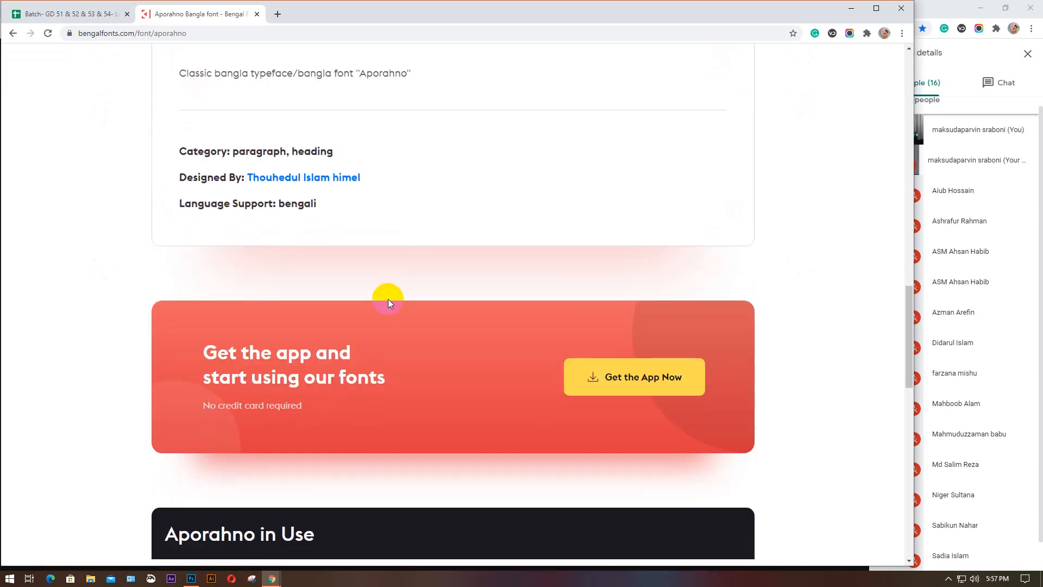
{"action": "scroll", "coordinate": [388, 298], "scroll_direction": "up", "scroll_amount": 4}
{"action": "scroll", "coordinate": [408, 348], "scroll_direction": "up", "scroll_amount": 12}
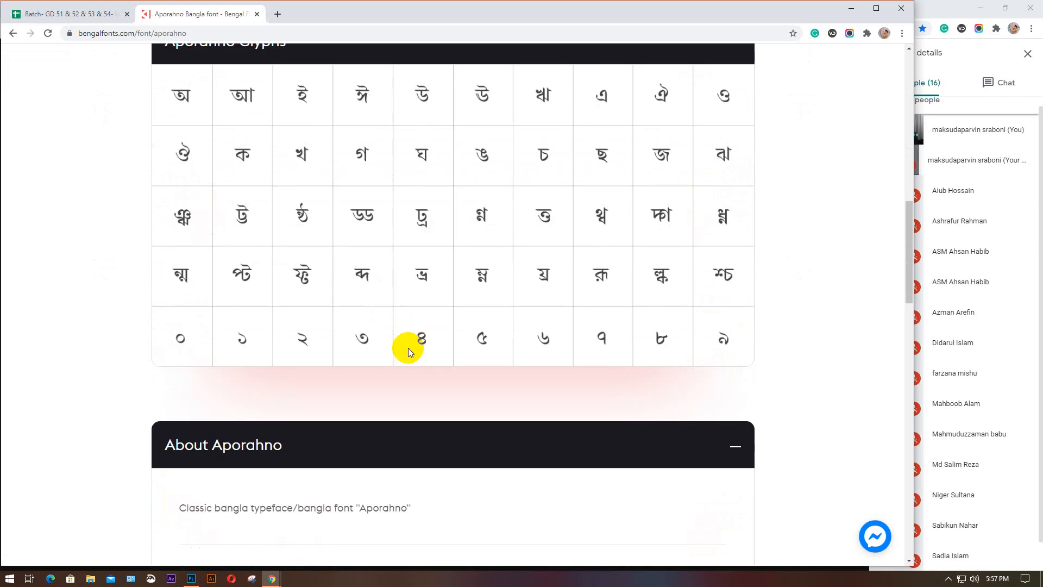
{"action": "scroll", "coordinate": [409, 348], "scroll_direction": "up", "scroll_amount": 6}
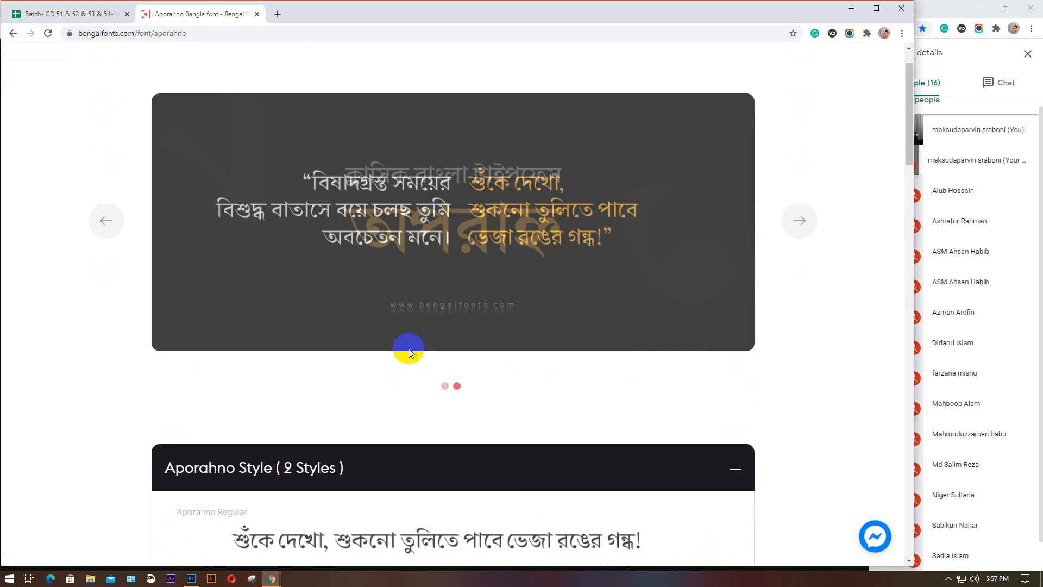
{"action": "scroll", "coordinate": [256, 334], "scroll_direction": "up", "scroll_amount": 1}
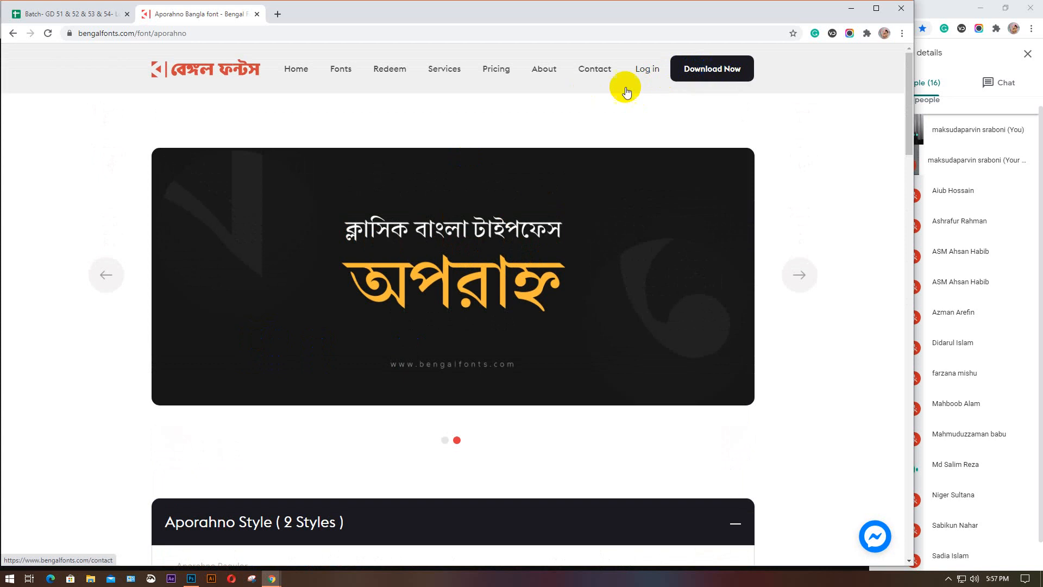
Step: Return to the Google results for "new bangla font 2020" and look through the other font sites
{"action": "left_click", "coordinate": [14, 34]}
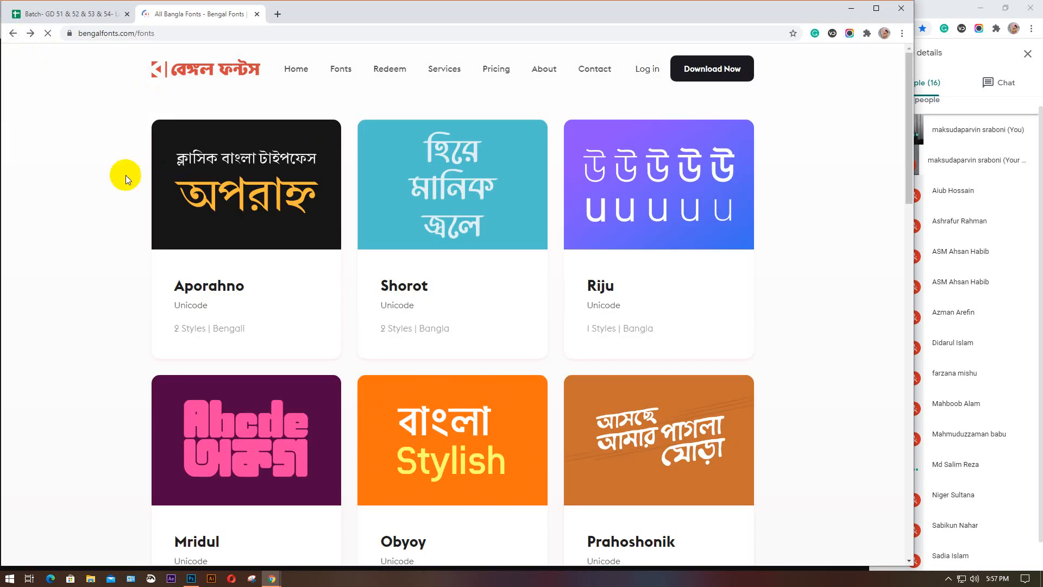
{"action": "left_click", "coordinate": [14, 35]}
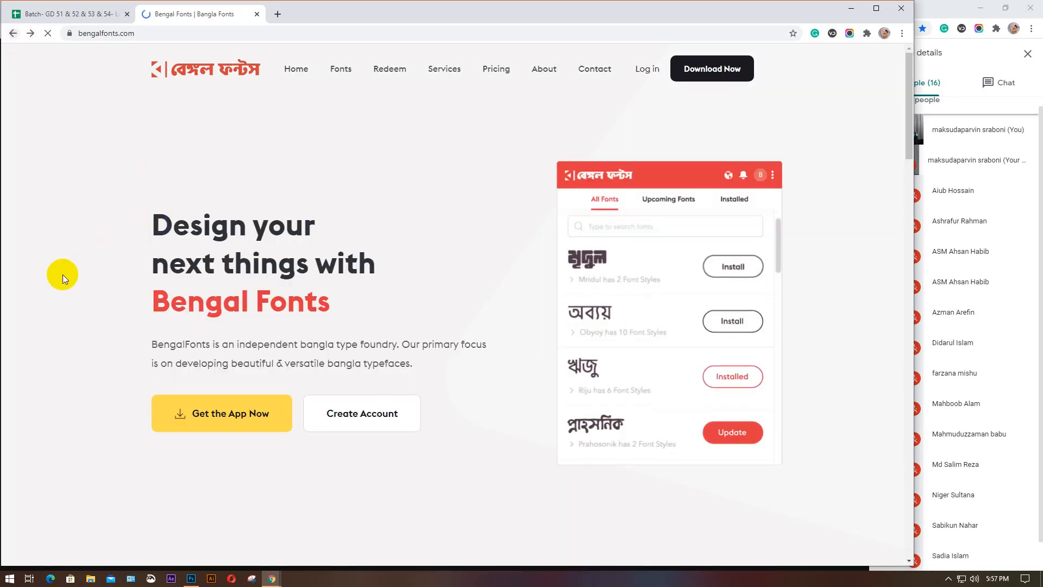
{"action": "key", "text": "alt+Left"}
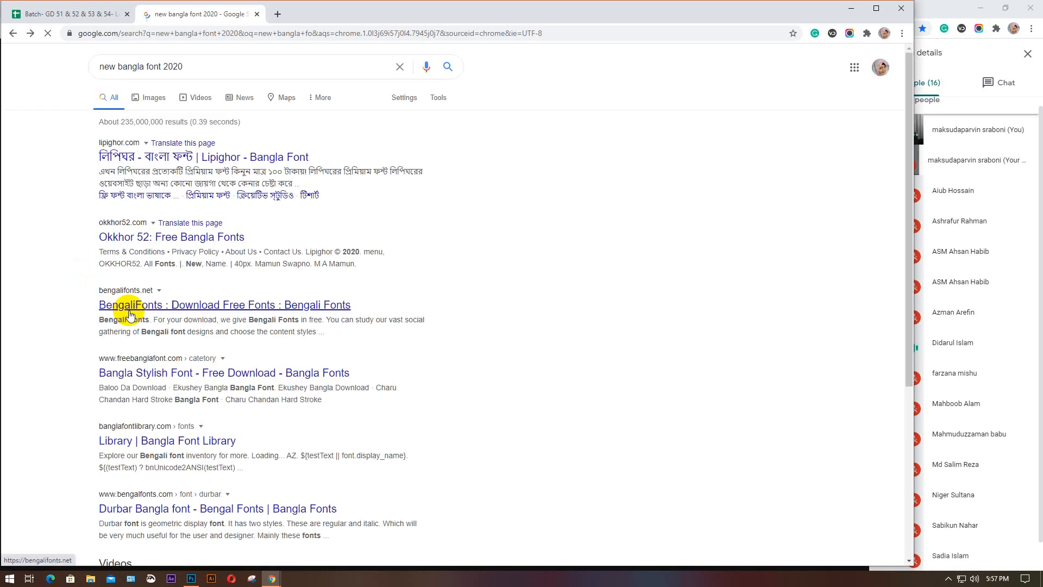
{"action": "scroll", "coordinate": [128, 311], "scroll_direction": "down", "scroll_amount": 6}
{"action": "scroll", "coordinate": [130, 306], "scroll_direction": "up", "scroll_amount": 7}
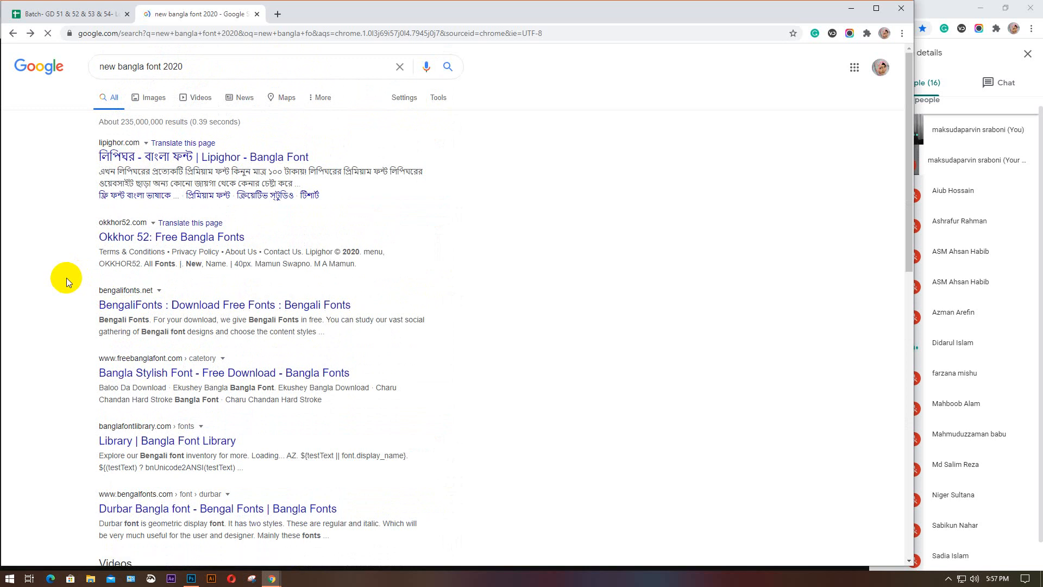
Step: Open the BengaliFonts site from the results and examine its downloadable fonts, such as SutonnyMJ Regular and UrmeeMJ Bold
{"action": "left_click", "coordinate": [208, 307]}
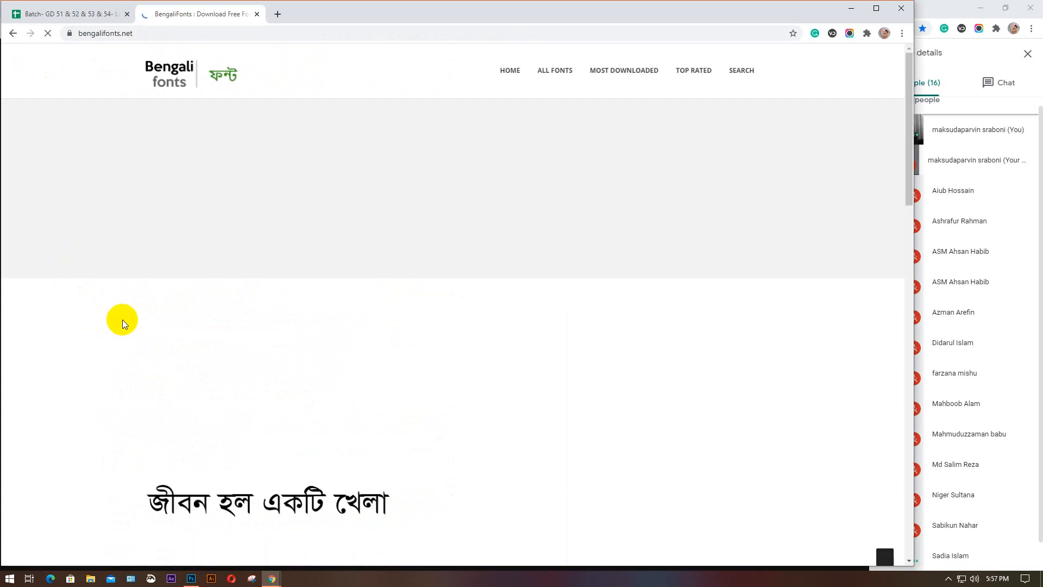
{"action": "scroll", "coordinate": [122, 319], "scroll_direction": "down", "scroll_amount": 4}
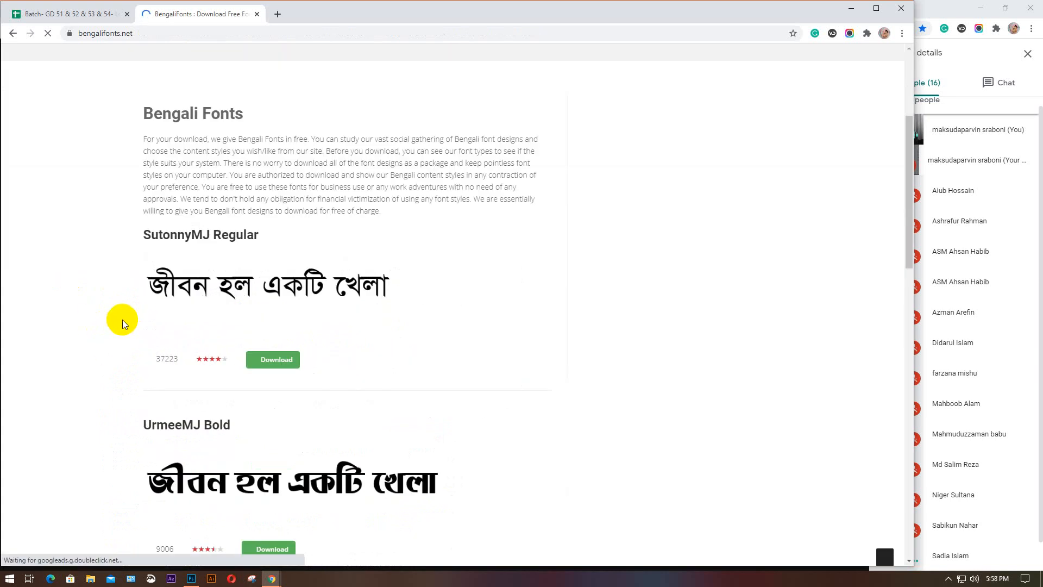
{"action": "scroll", "coordinate": [122, 320], "scroll_direction": "down", "scroll_amount": 4}
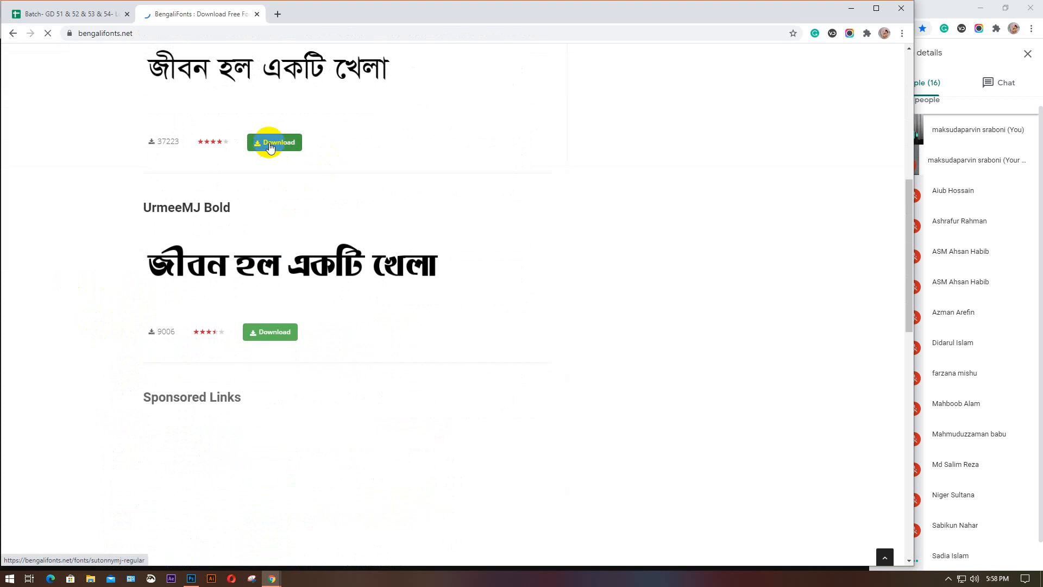
{"action": "scroll", "coordinate": [74, 297], "scroll_direction": "up", "scroll_amount": 3}
{"action": "scroll", "coordinate": [74, 298], "scroll_direction": "up", "scroll_amount": 5}
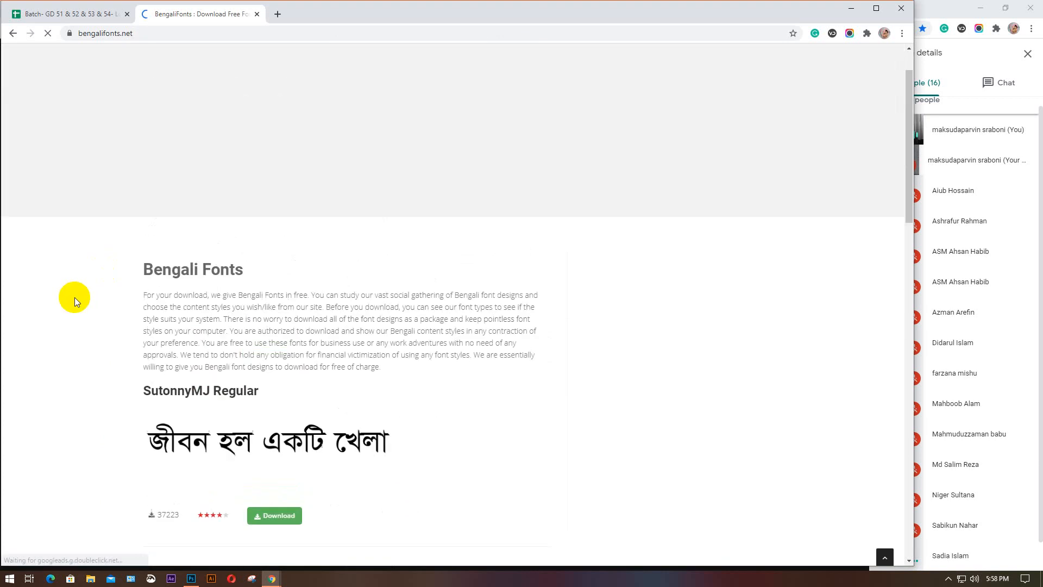
Step: Switch back to Photoshop, commit the Lorem Ipsum paragraph text, and delete its layer to leave a blank canvas
{"action": "left_click", "coordinate": [851, 8]}
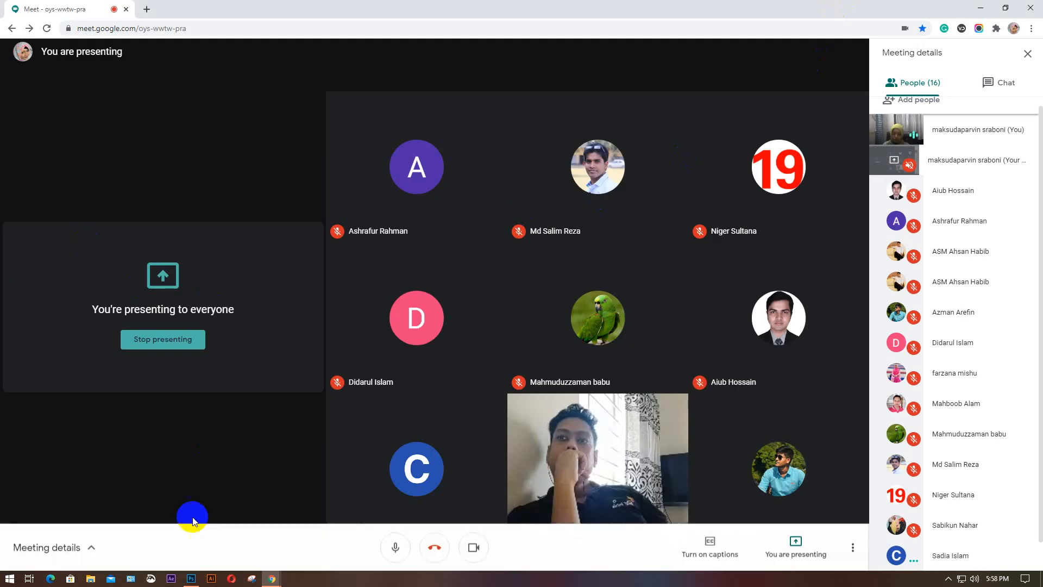
{"action": "mouse_move", "coordinate": [193, 581]}
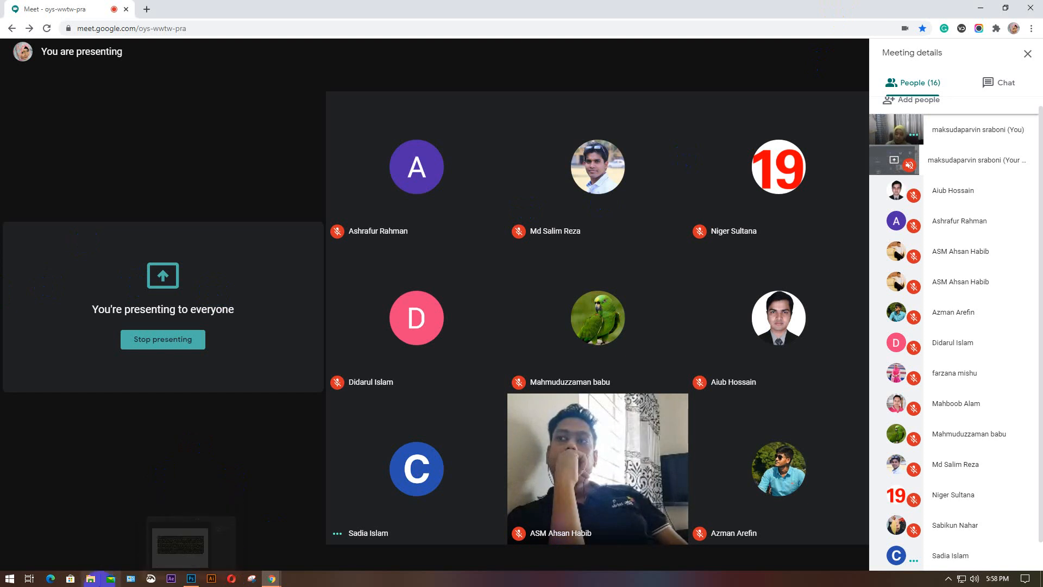
{"action": "left_click", "coordinate": [191, 579]}
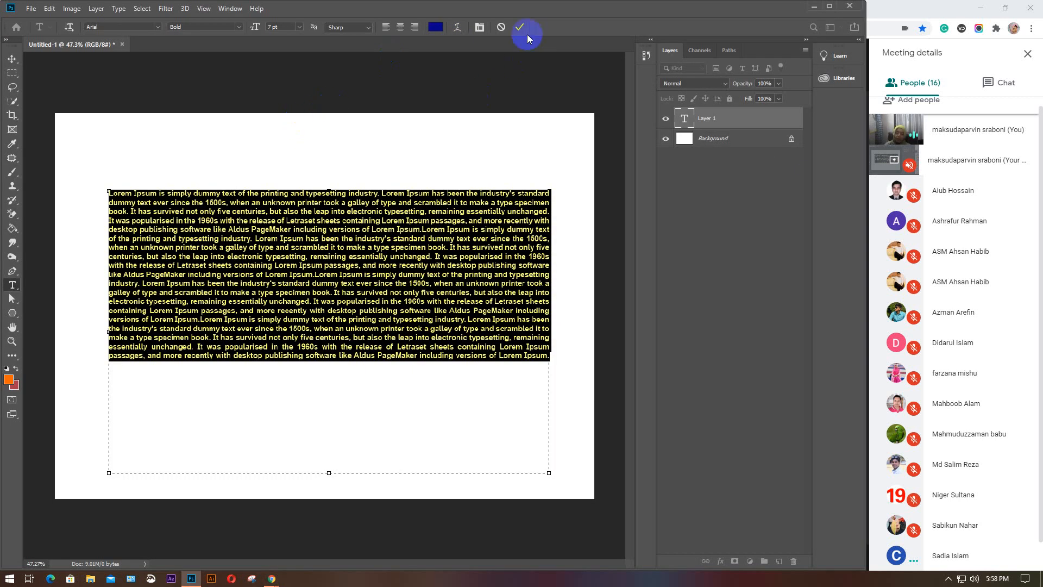
{"action": "left_click", "coordinate": [520, 27]}
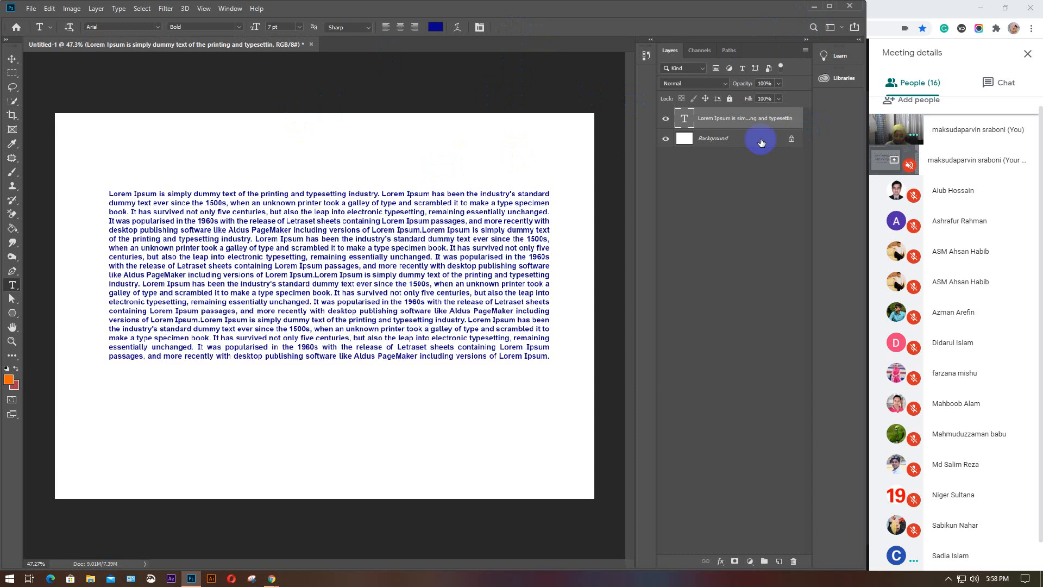
{"action": "key", "text": "Delete"}
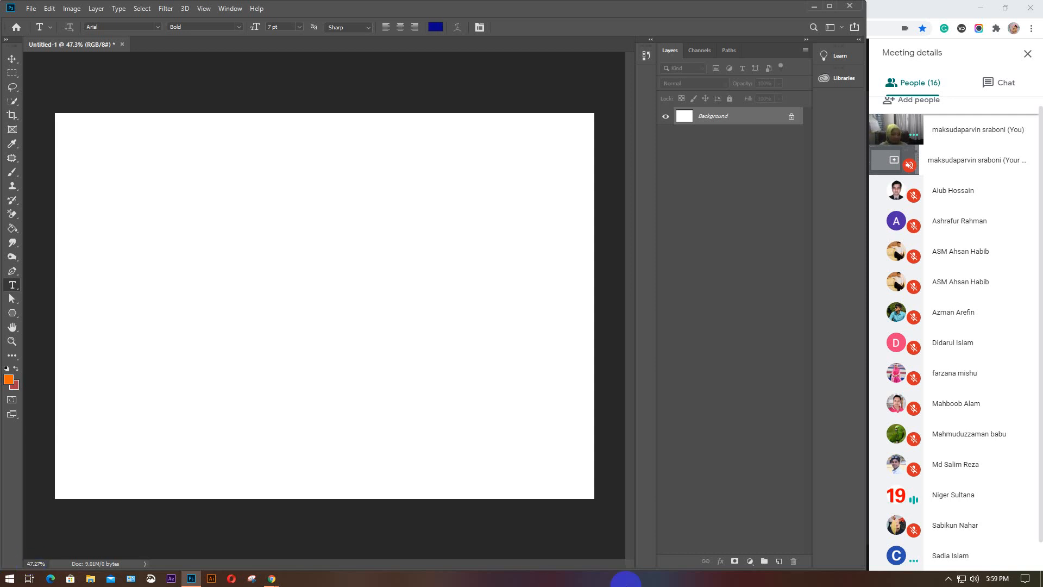
Step: Lower the system speaker volume to 50 and restore it to 100
{"action": "left_click", "coordinate": [974, 579]}
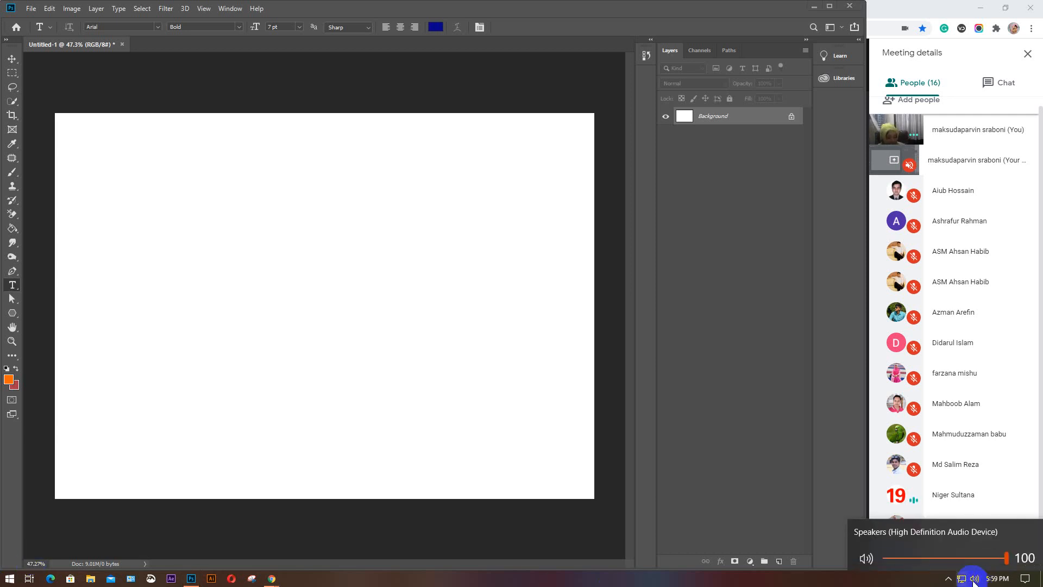
{"action": "left_click_drag", "start_coordinate": [939, 555], "coordinate": [948, 556]}
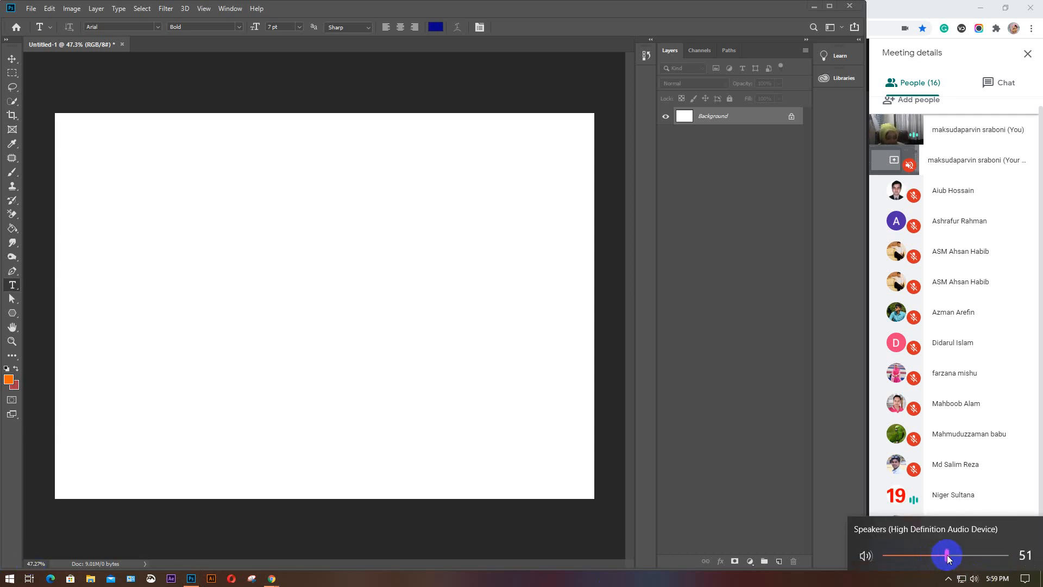
{"action": "left_click", "coordinate": [947, 556]}
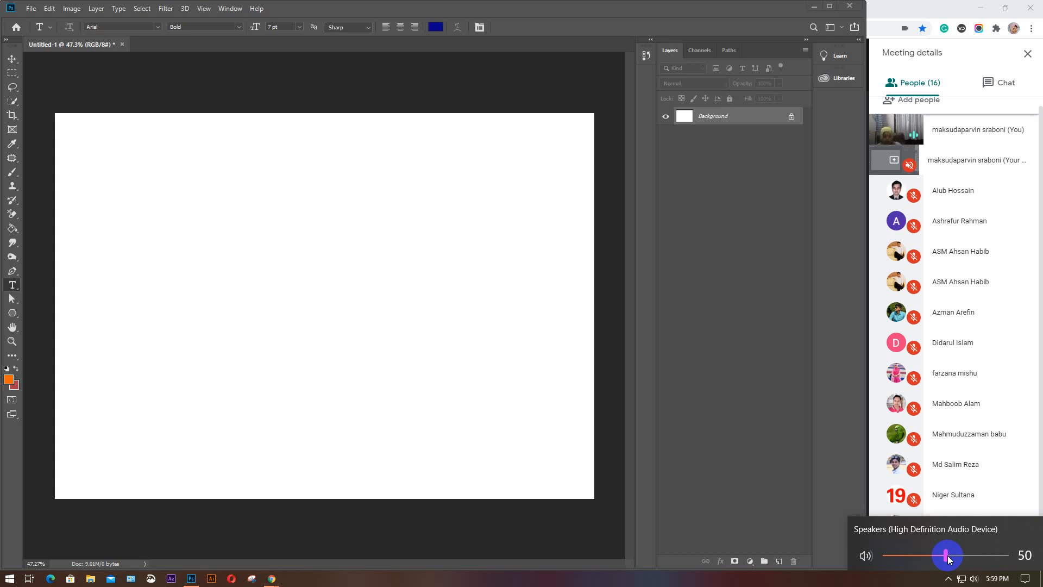
{"action": "left_click_drag", "start_coordinate": [948, 555], "coordinate": [1008, 555]}
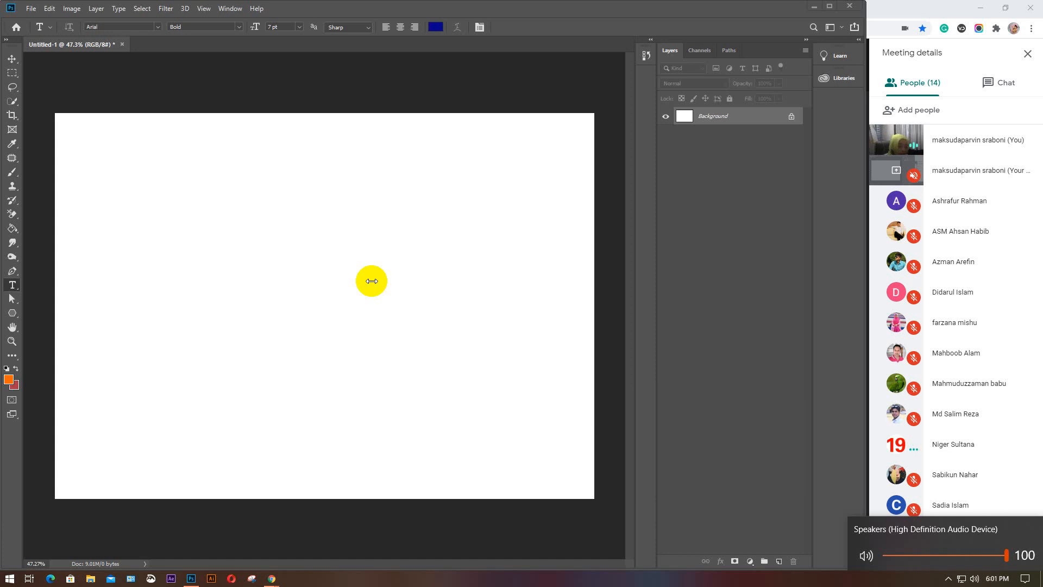
{"action": "left_click", "coordinate": [901, 583]}
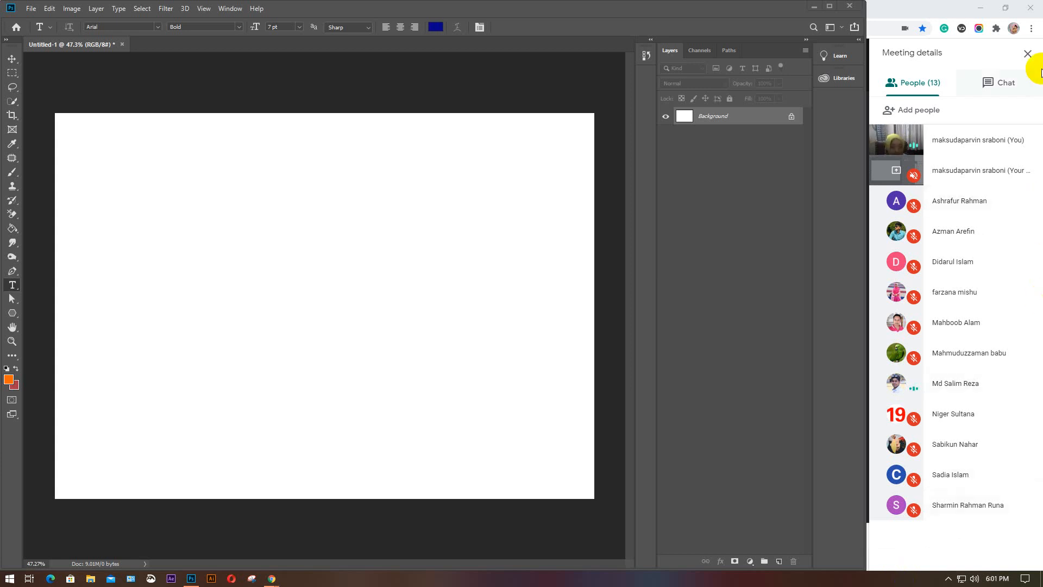
Step: Check the document's colour channels, return to its layers, and activate the Move tool
{"action": "left_click", "coordinate": [701, 50]}
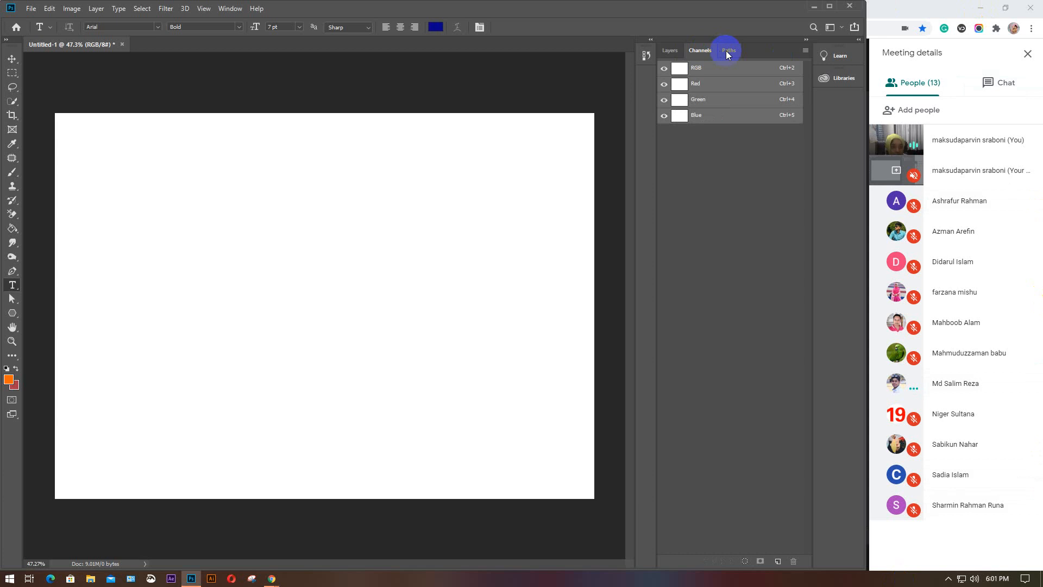
{"action": "left_click", "coordinate": [670, 50]}
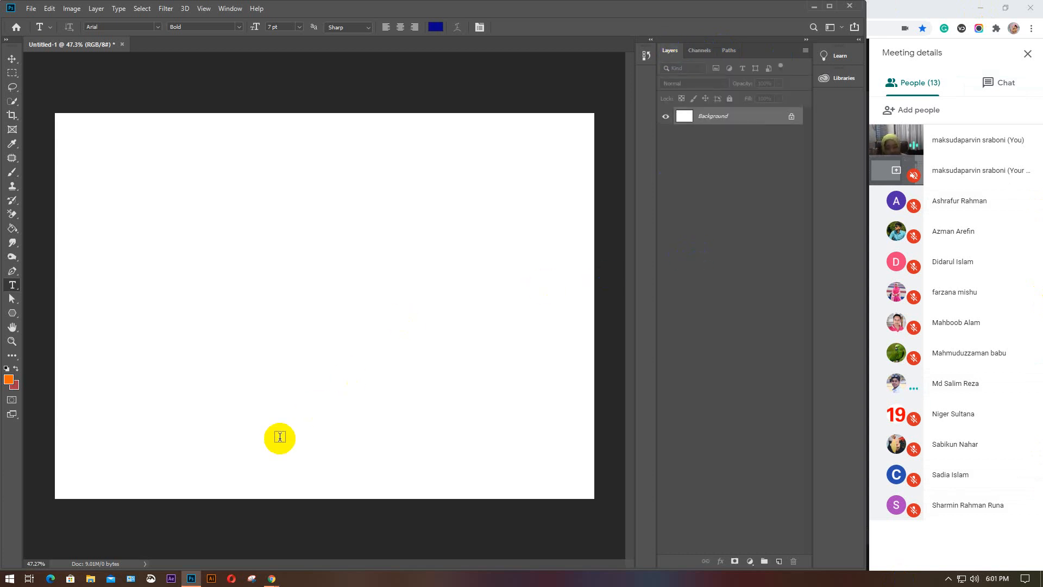
{"action": "left_click", "coordinate": [12, 58]}
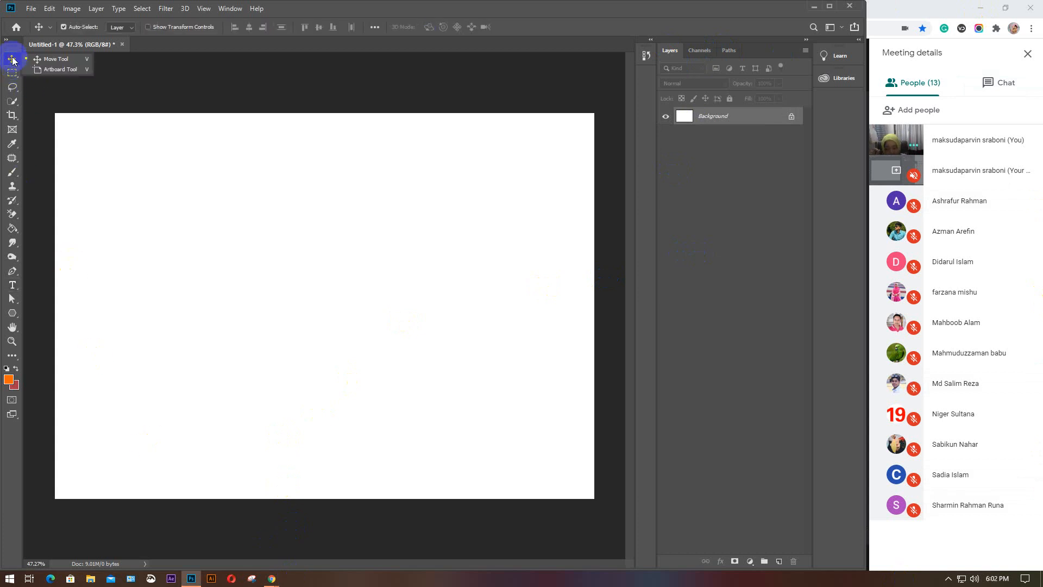
Step: Switch to Chrome and search Google Images in a new tab for "hlong hair girl"
{"action": "left_click", "coordinate": [814, 7]}
{"action": "left_click", "coordinate": [139, 39]}
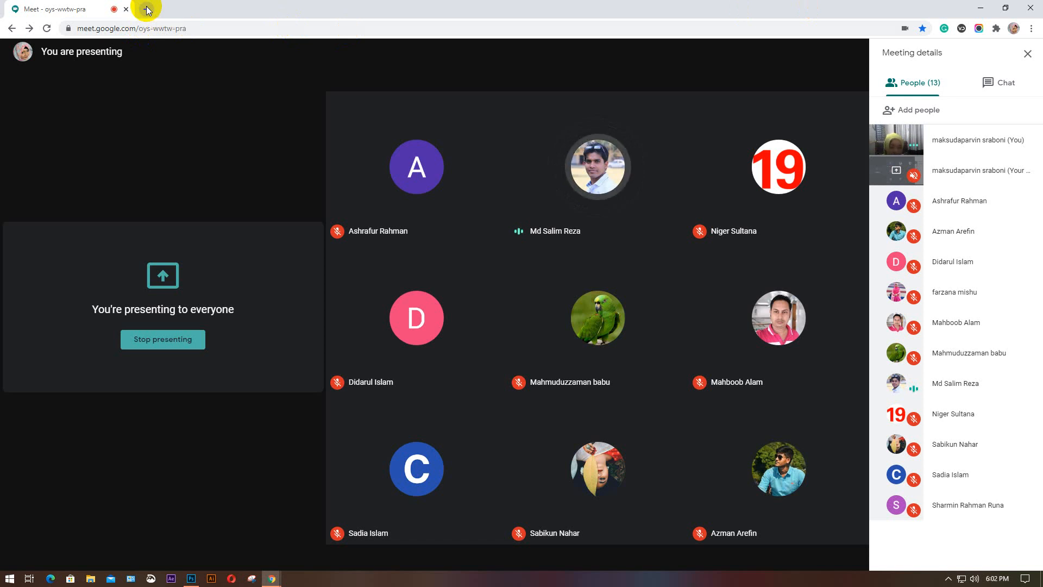
{"action": "left_click", "coordinate": [146, 10]}
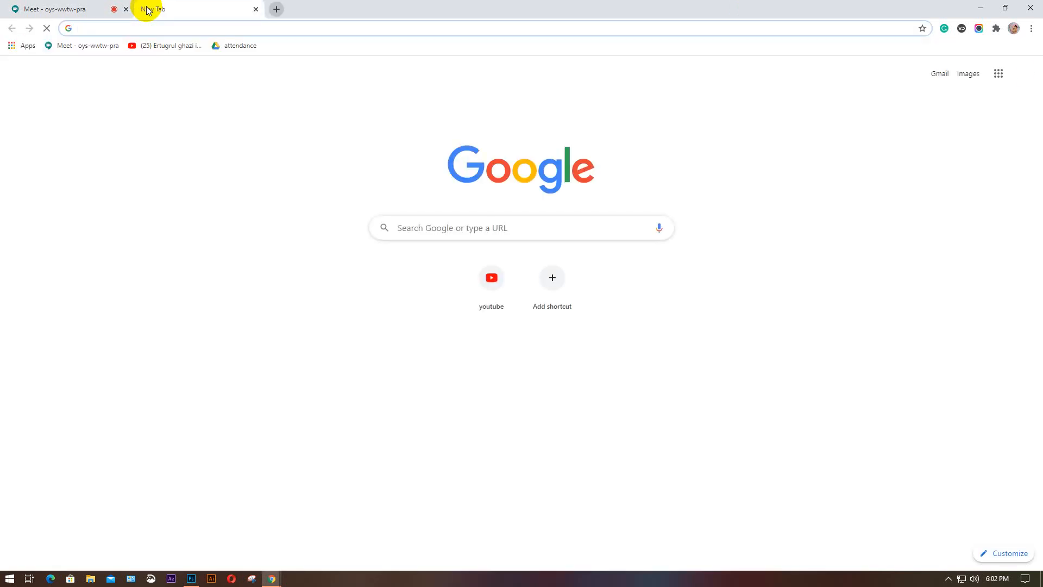
{"action": "type", "text": "hair"}
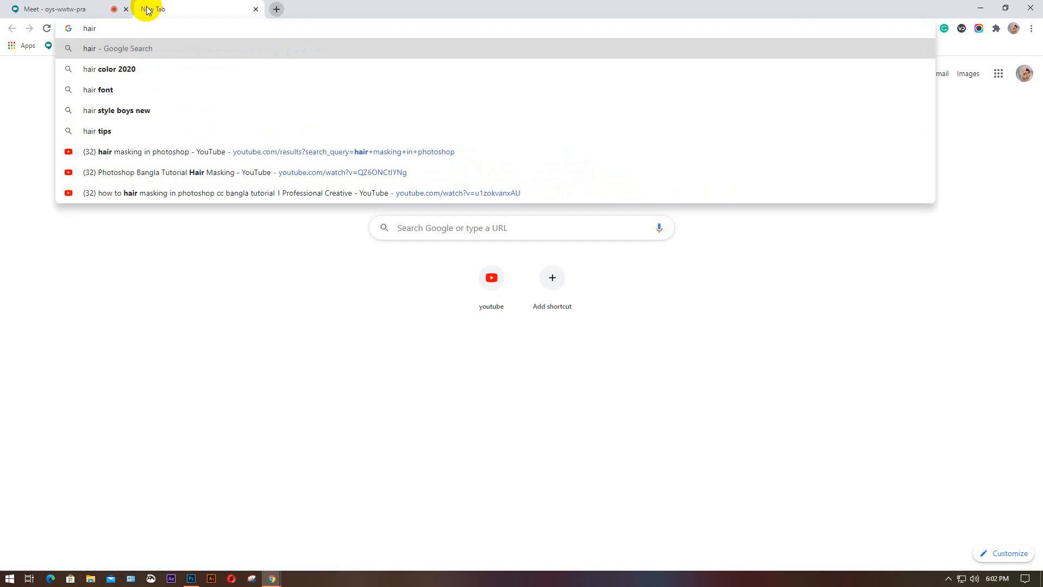
{"action": "key", "text": "BackSpace"}
{"action": "key", "text": "BackSpace"}
{"action": "key", "text": "BackSpace"}
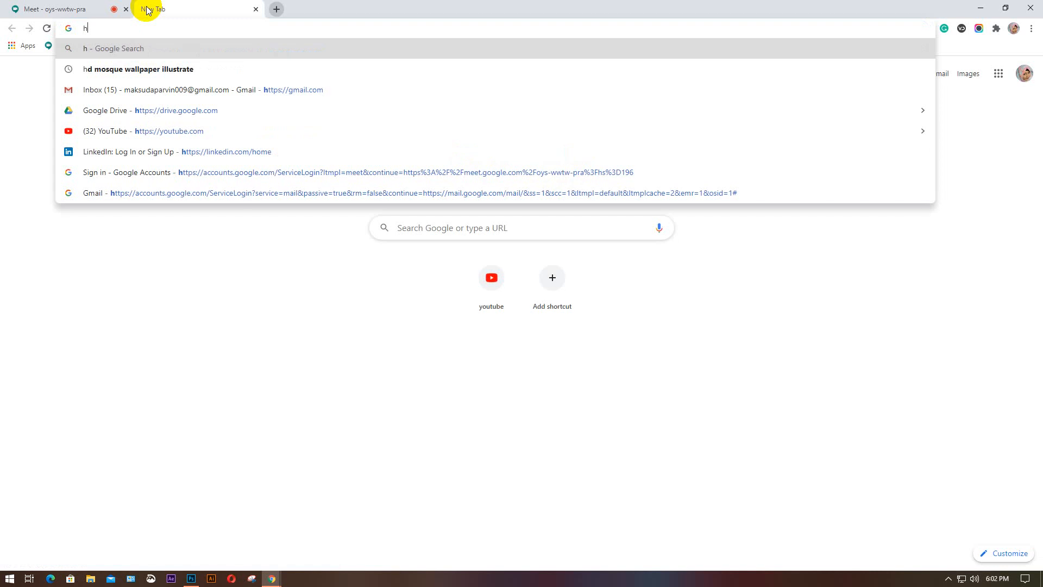
{"action": "type", "text": "long"}
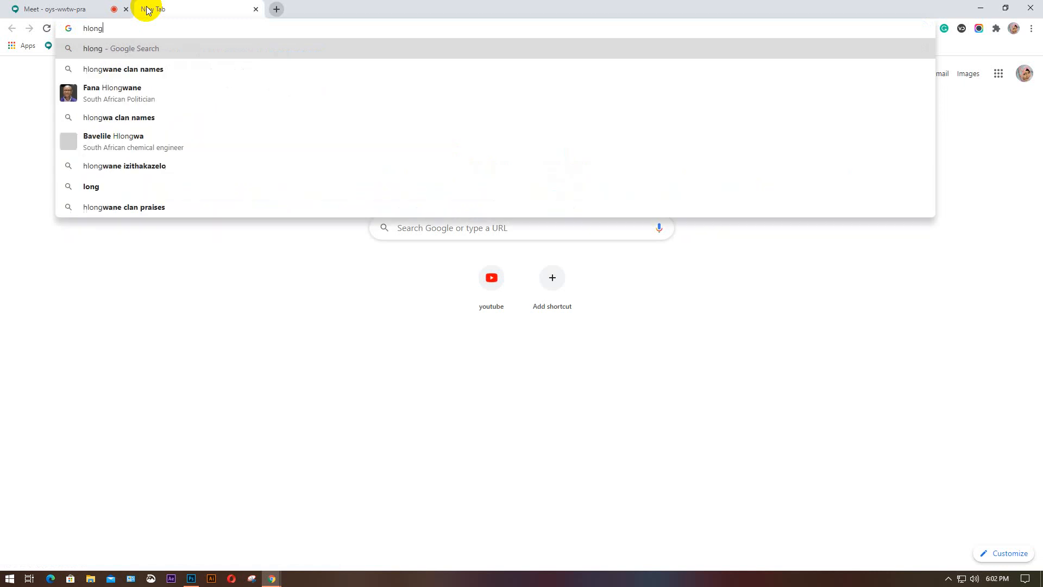
{"action": "type", "text": " hair "}
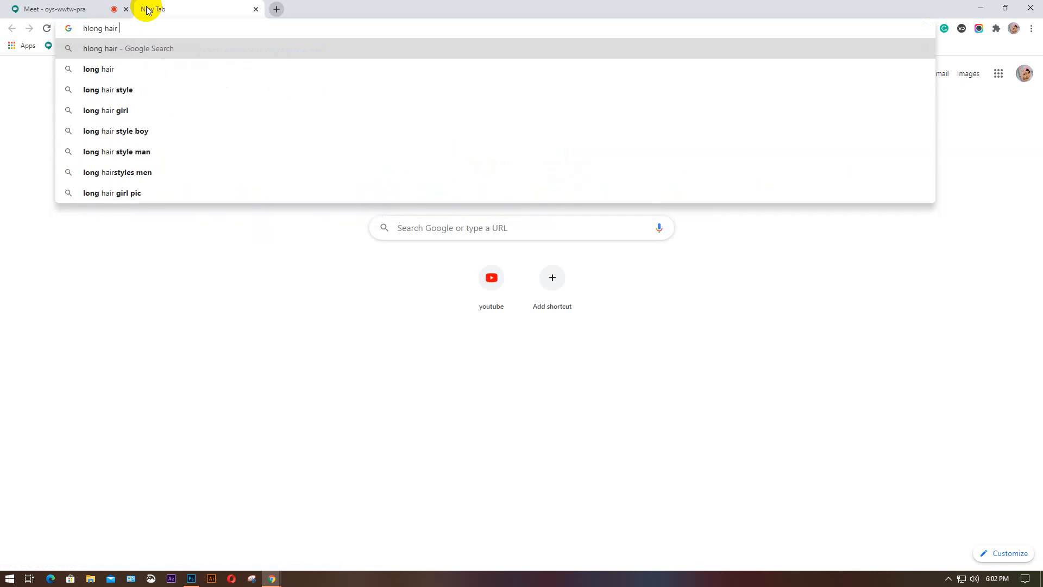
{"action": "type", "text": "girl"}
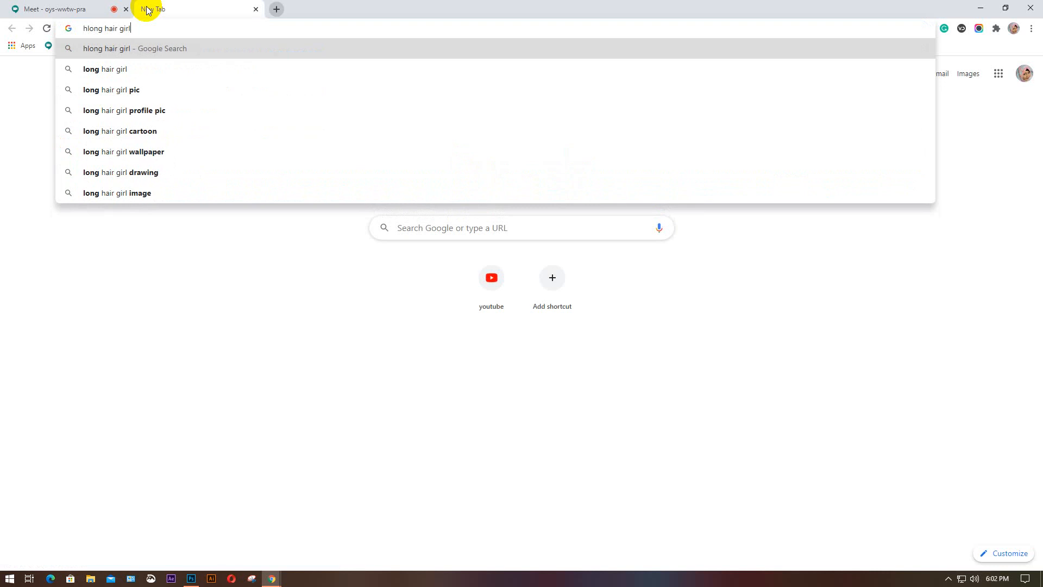
{"action": "key", "text": "Return"}
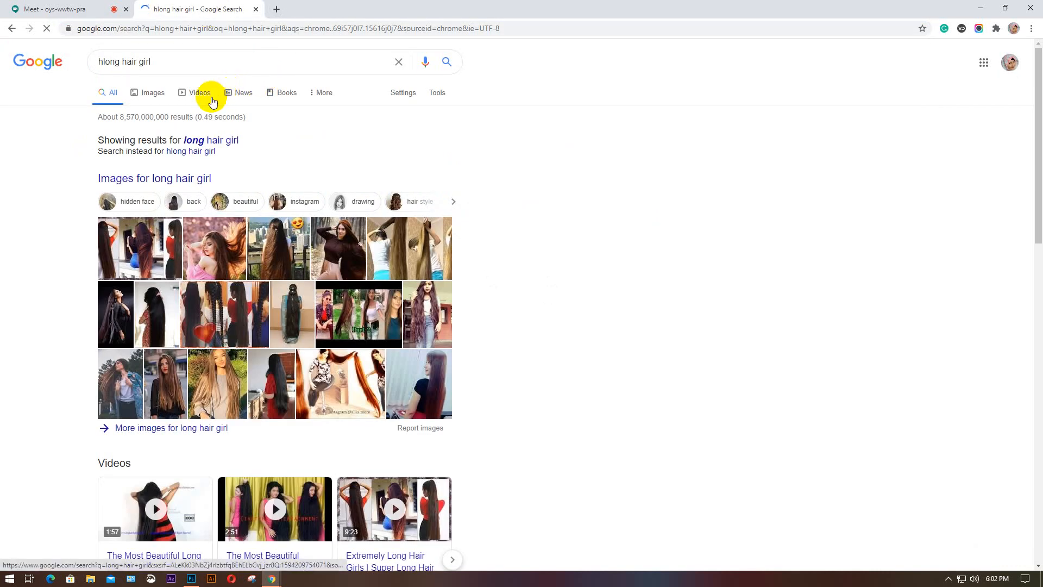
{"action": "left_click", "coordinate": [148, 93]}
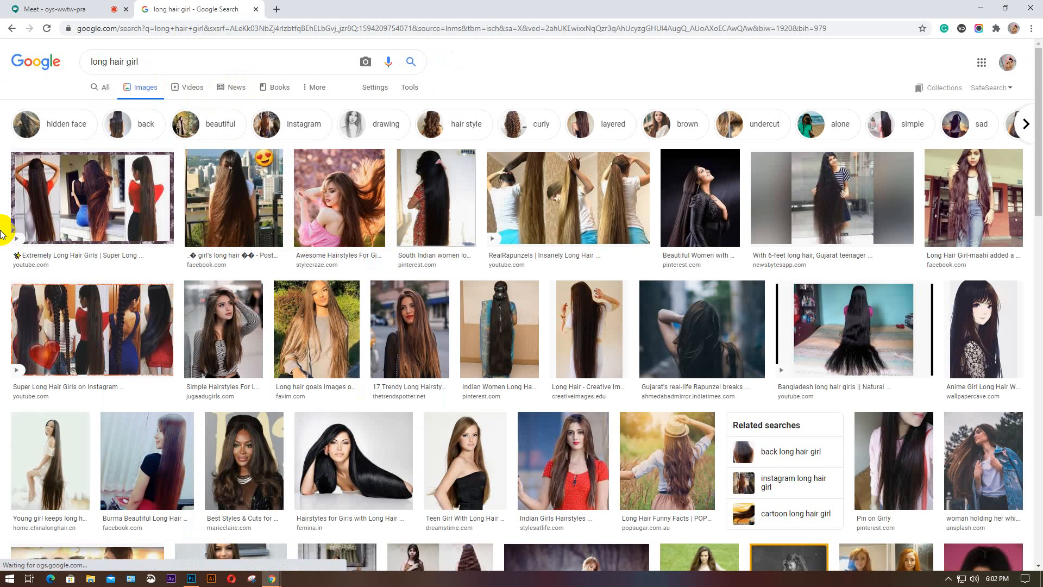
Step: Look through the long hair girl image results and preview the GoodFon portrait with flowing brown hair
{"action": "scroll", "coordinate": [1, 234], "scroll_direction": "down", "scroll_amount": 3}
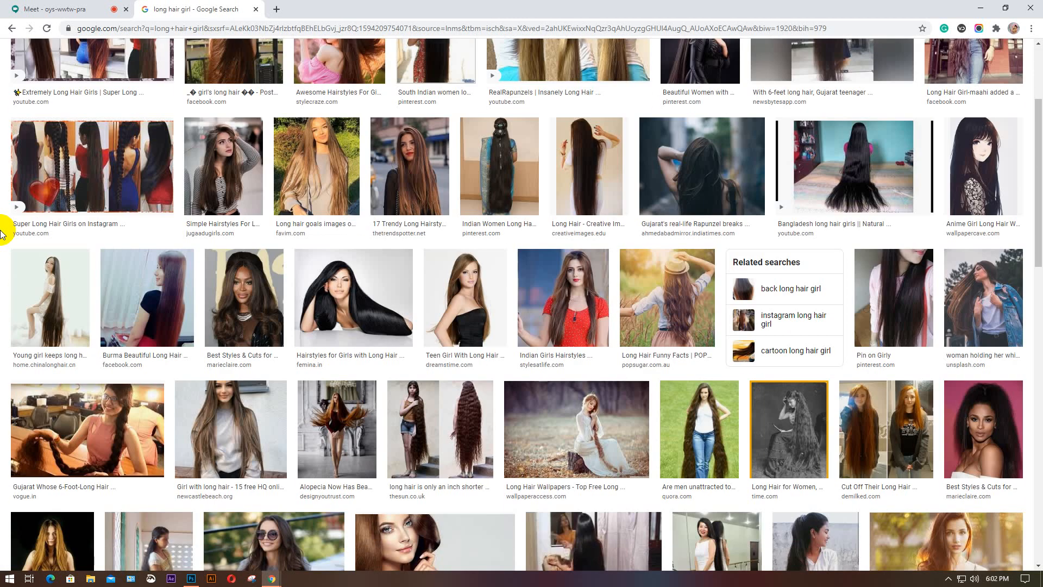
{"action": "scroll", "coordinate": [1, 234], "scroll_direction": "down", "scroll_amount": 2}
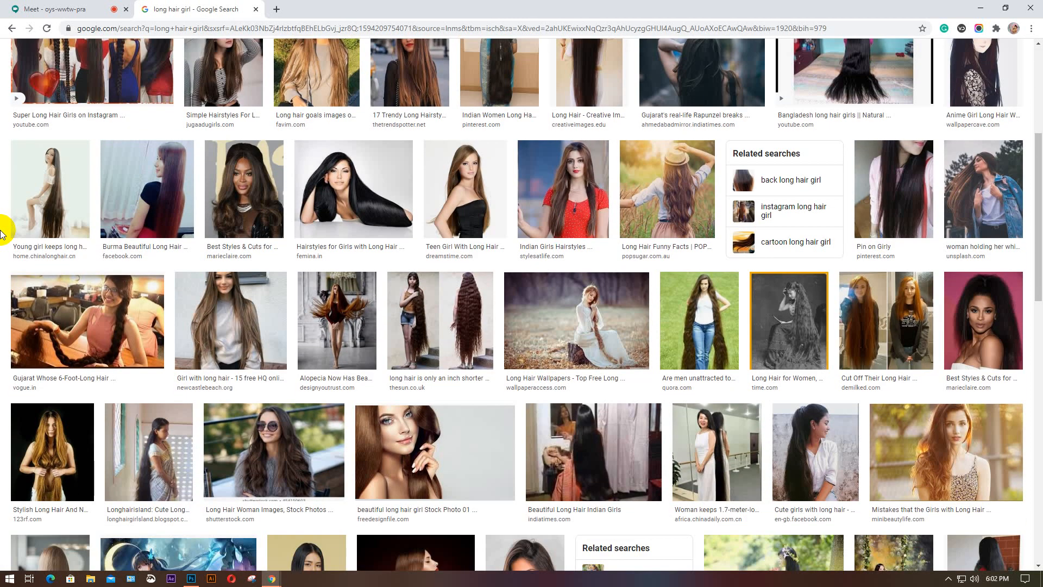
{"action": "scroll", "coordinate": [1, 233], "scroll_direction": "down", "scroll_amount": 1}
{"action": "scroll", "coordinate": [1, 233], "scroll_direction": "down", "scroll_amount": 3}
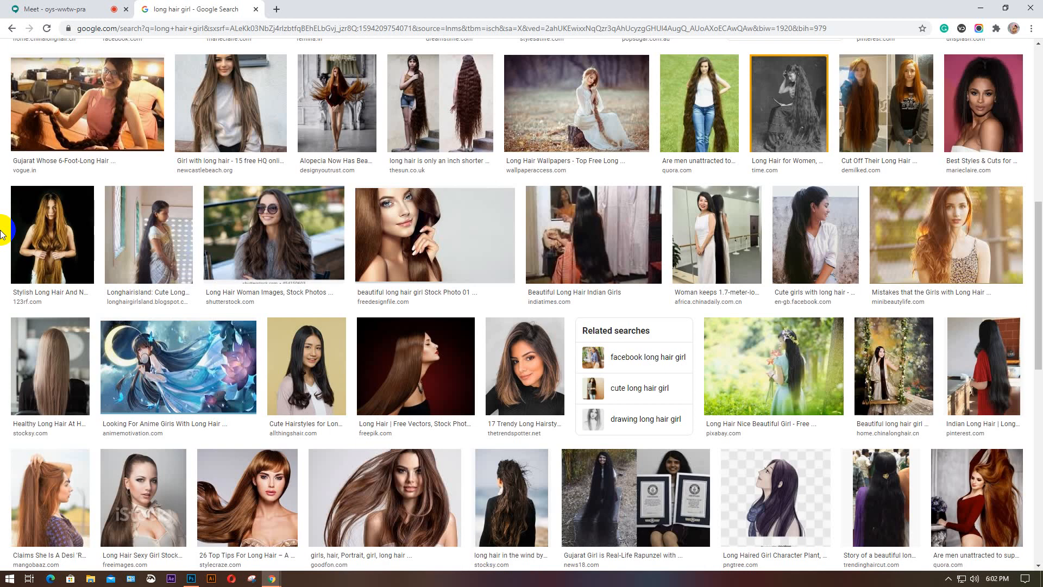
{"action": "scroll", "coordinate": [1, 233], "scroll_direction": "down", "scroll_amount": 2}
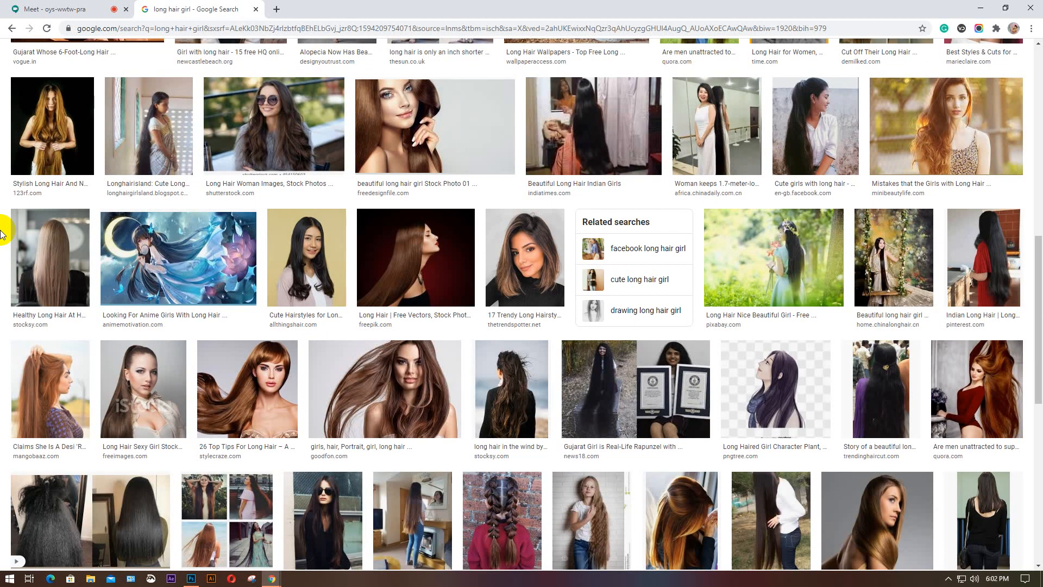
{"action": "left_click", "coordinate": [411, 390]}
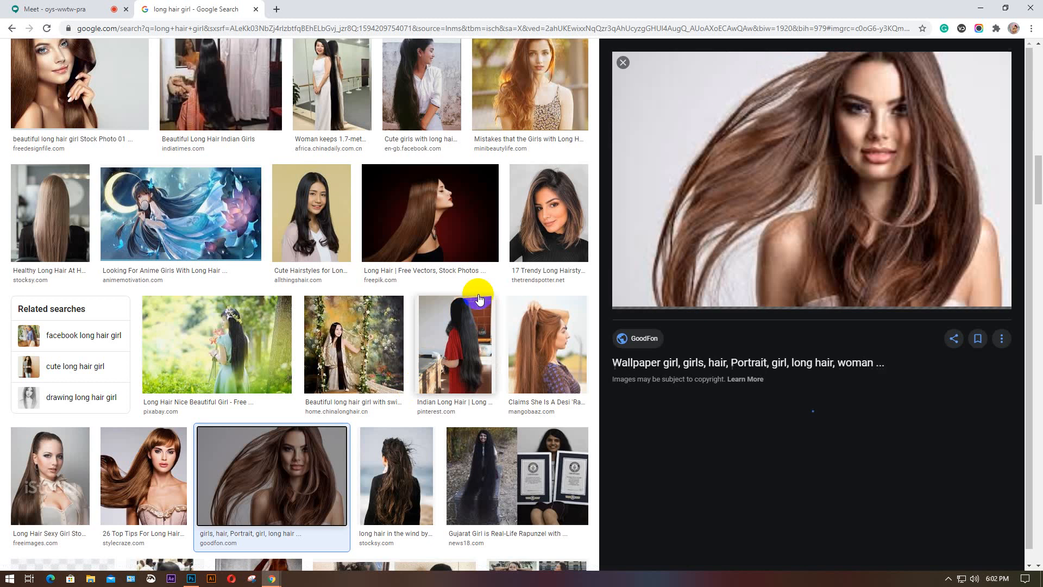
Step: Compare the Trend Spotter hairstyle photo with the GoodFon portrait and return to the portrait's preview
{"action": "scroll", "coordinate": [483, 265], "scroll_direction": "up", "scroll_amount": 2}
{"action": "scroll", "coordinate": [484, 265], "scroll_direction": "down", "scroll_amount": 3}
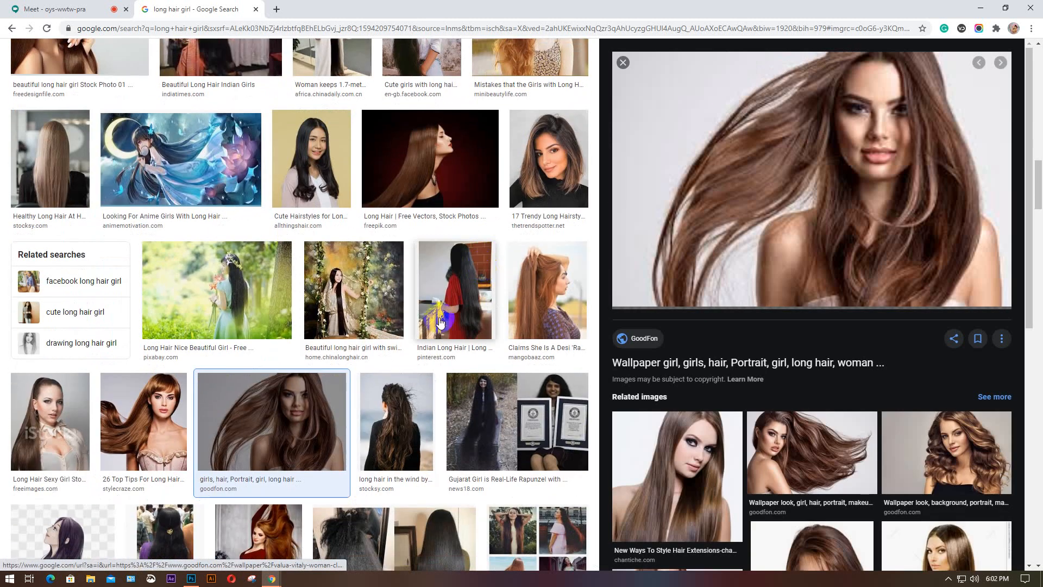
{"action": "left_click", "coordinate": [547, 158]}
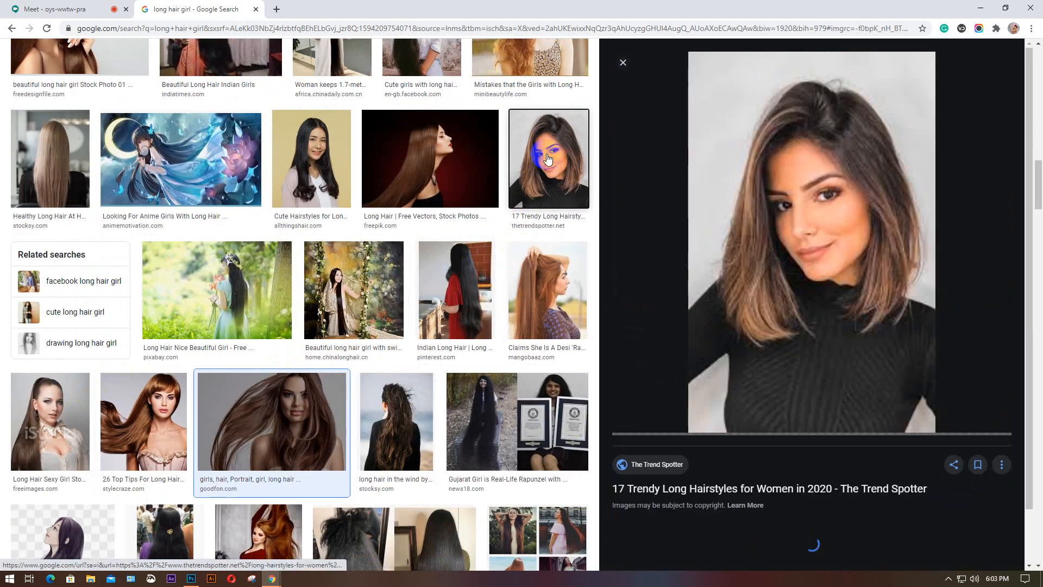
{"action": "left_click", "coordinate": [272, 425]}
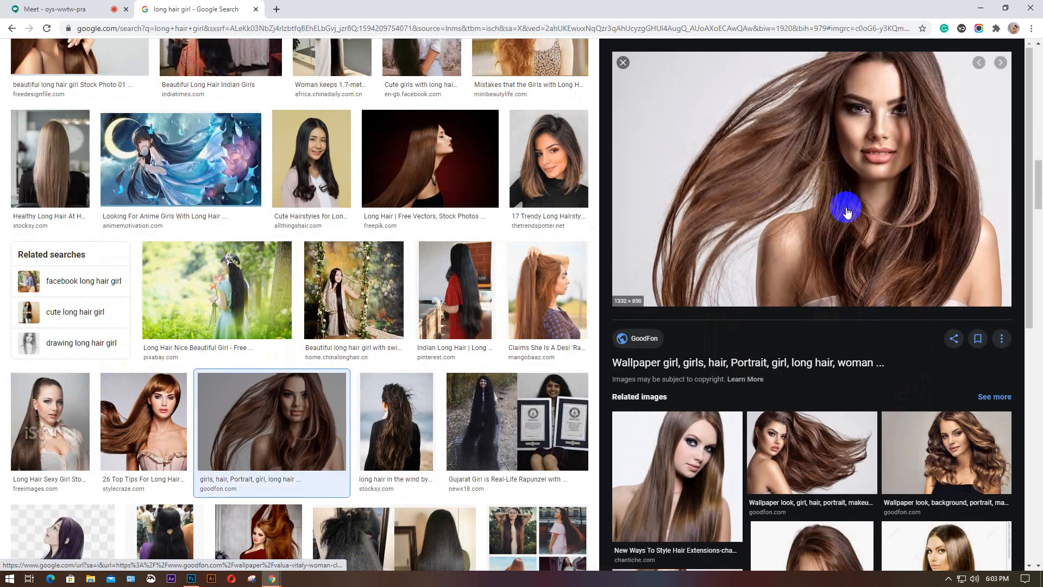
Step: Look through the images related to the GoodFon portrait and preview the Twitter photo of the woman in a maroon top
{"action": "scroll", "coordinate": [845, 211], "scroll_direction": "down", "scroll_amount": 2}
{"action": "scroll", "coordinate": [846, 212], "scroll_direction": "down", "scroll_amount": 2}
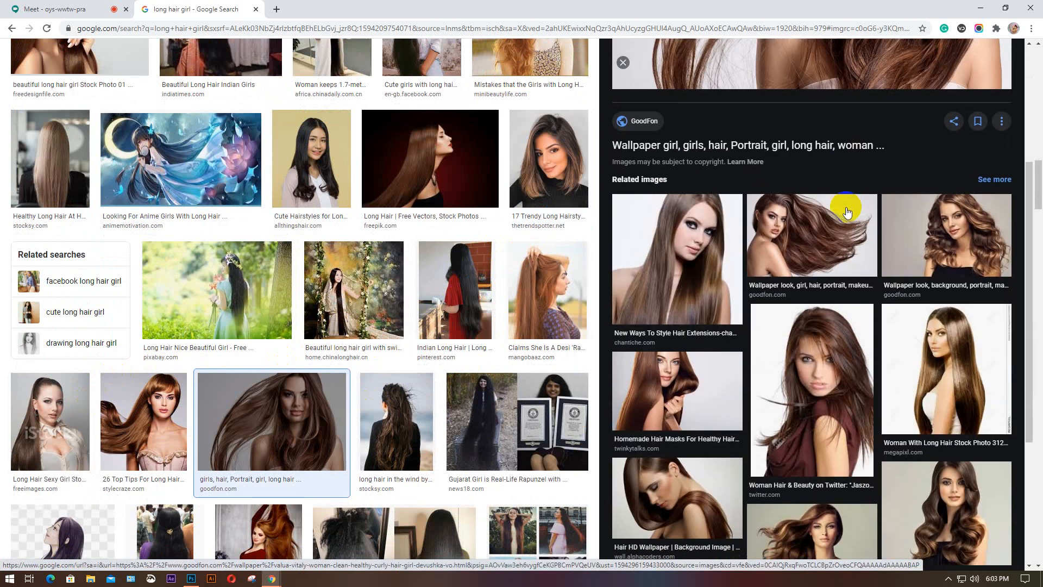
{"action": "scroll", "coordinate": [845, 212], "scroll_direction": "down", "scroll_amount": 2}
{"action": "scroll", "coordinate": [846, 212], "scroll_direction": "down", "scroll_amount": 2}
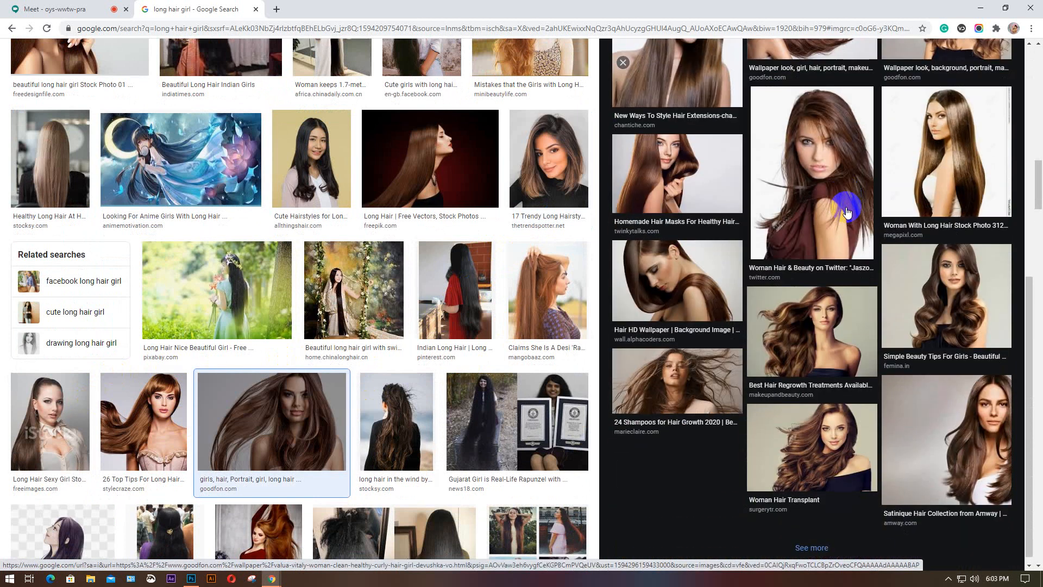
{"action": "scroll", "coordinate": [846, 212], "scroll_direction": "up", "scroll_amount": 10}
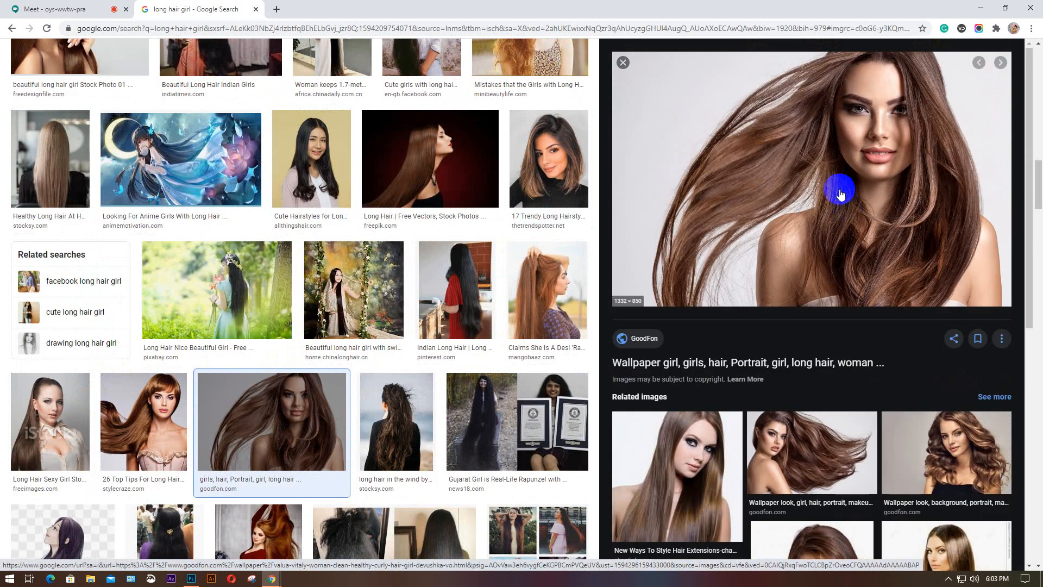
{"action": "scroll", "coordinate": [839, 193], "scroll_direction": "down", "scroll_amount": 6}
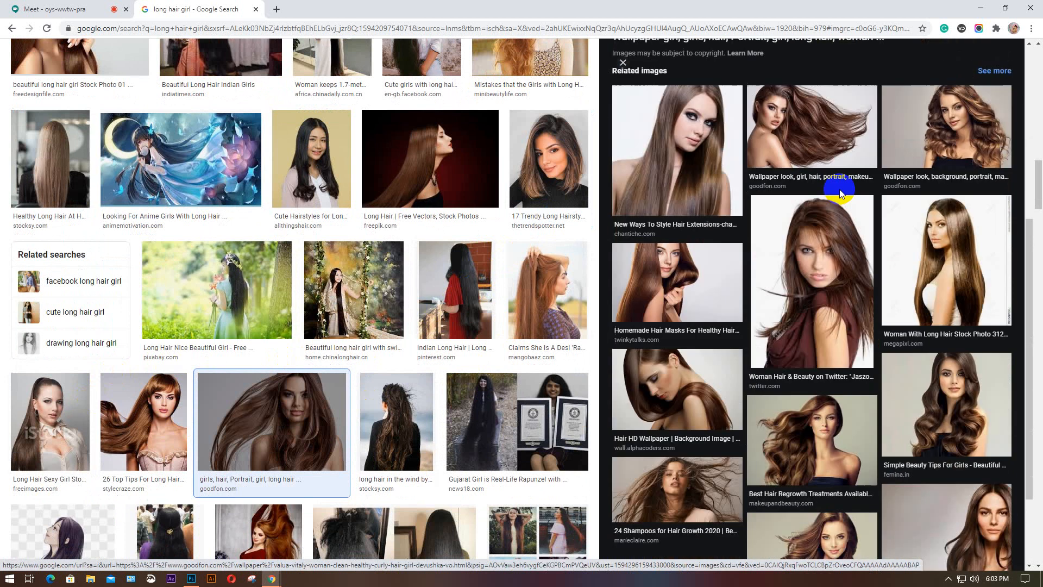
{"action": "left_click", "coordinate": [823, 281]}
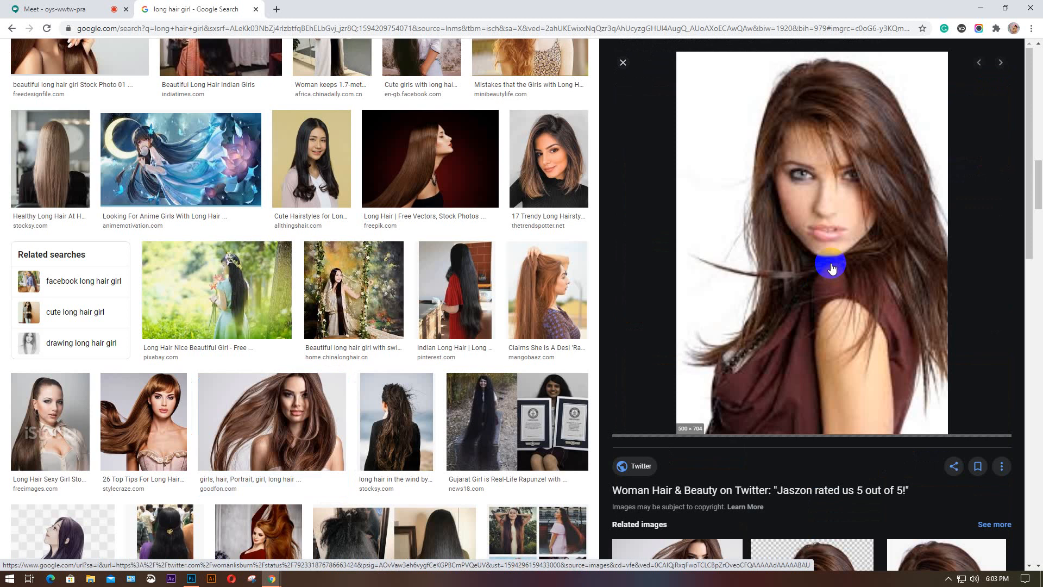
Step: Save the previewed portrait of the woman in the maroon top to the Desktop as a JPEG and close the search tab
{"action": "right_click", "coordinate": [829, 199]}
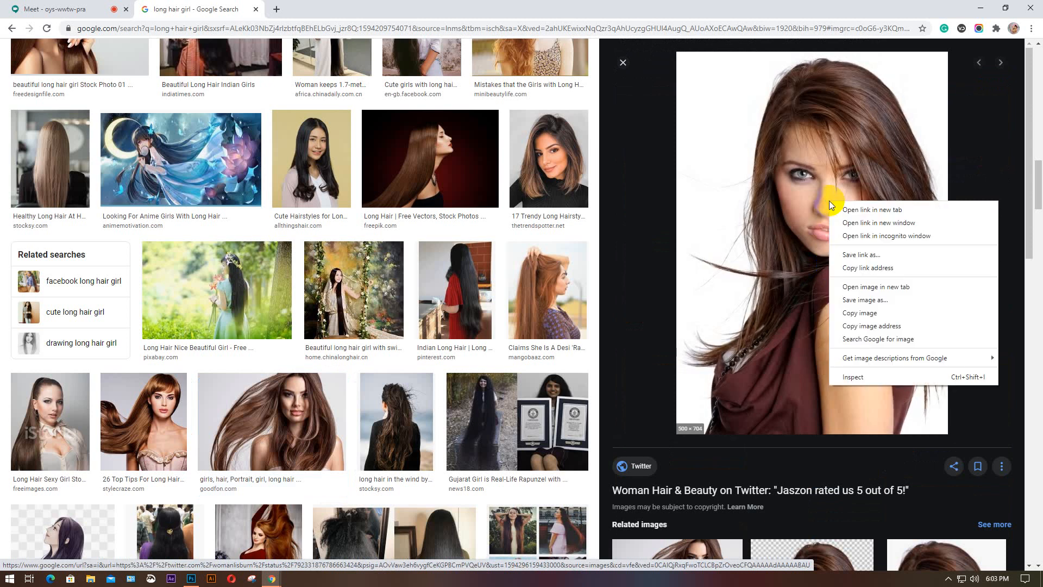
{"action": "left_click", "coordinate": [852, 303]}
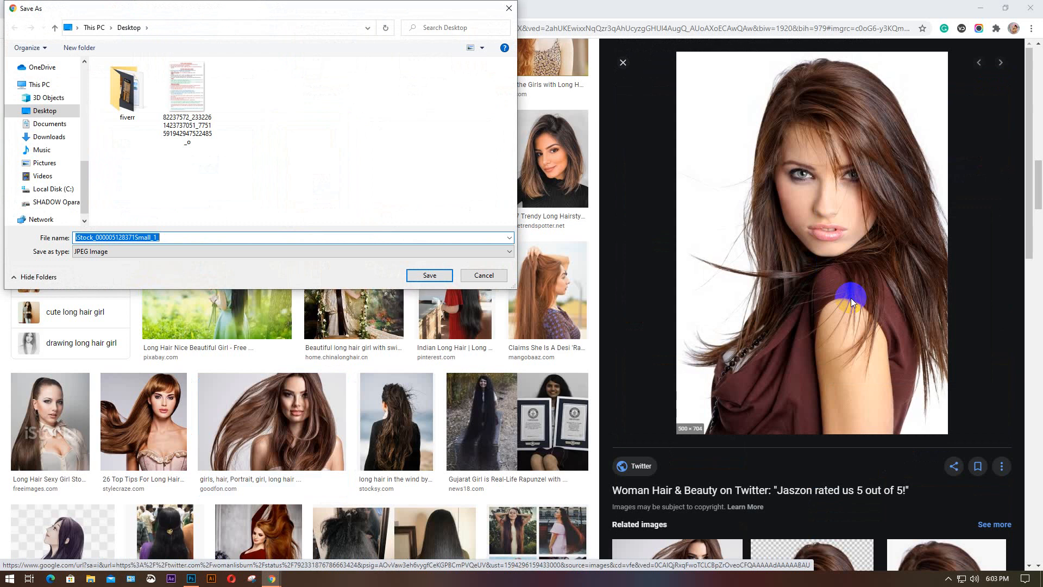
{"action": "key", "text": "Return"}
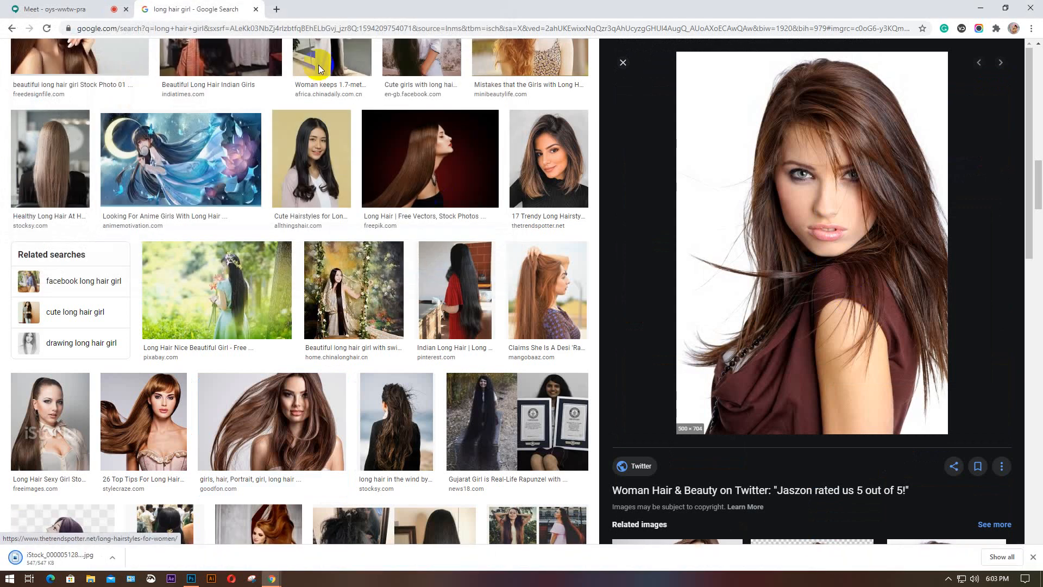
{"action": "left_click", "coordinate": [256, 10]}
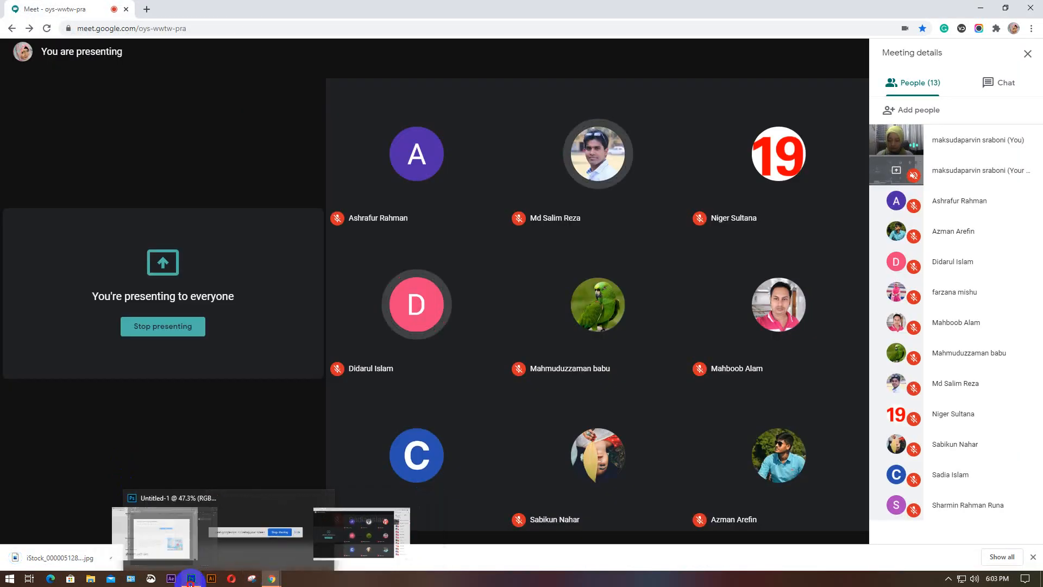
Step: Switch to Photoshop and place the downloaded portrait from the Desktop folder onto the Untitled-1 canvas
{"action": "left_click", "coordinate": [192, 577]}
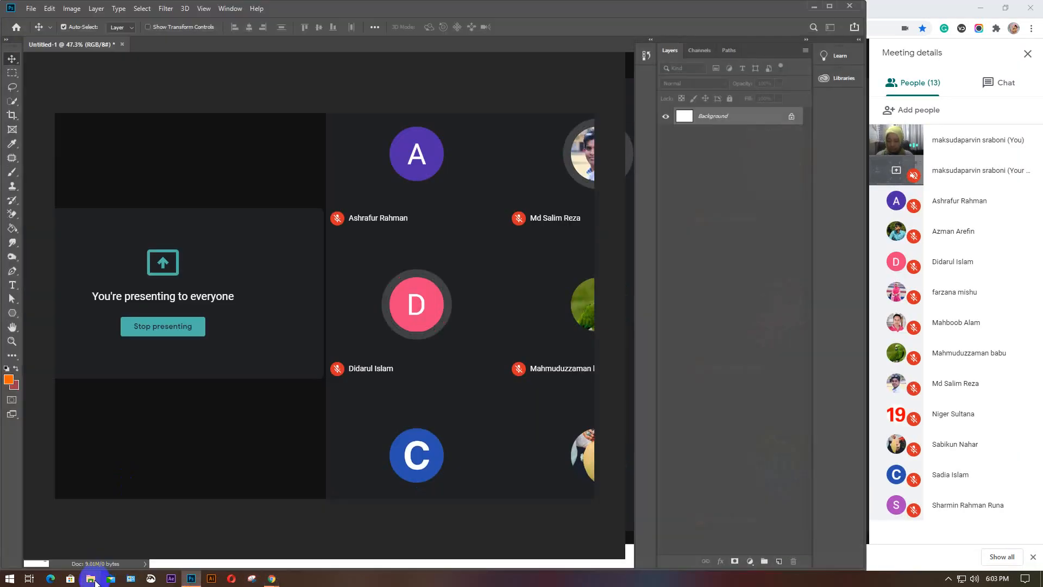
{"action": "key", "text": "super+e"}
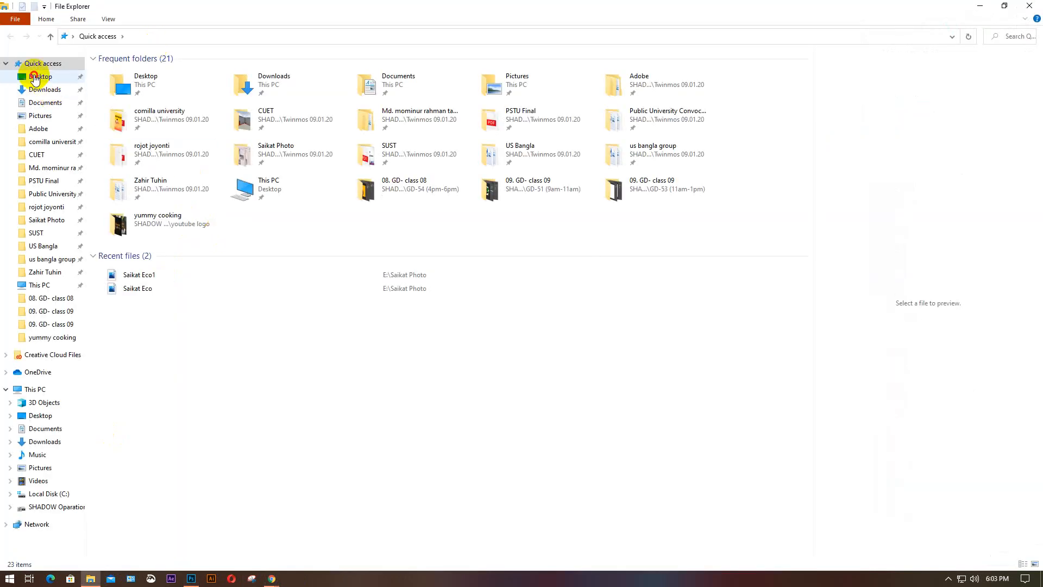
{"action": "left_click", "coordinate": [36, 76]}
{"action": "left_click_drag", "start_coordinate": [484, 103], "coordinate": [244, 448]}
{"action": "key", "text": "Return"}
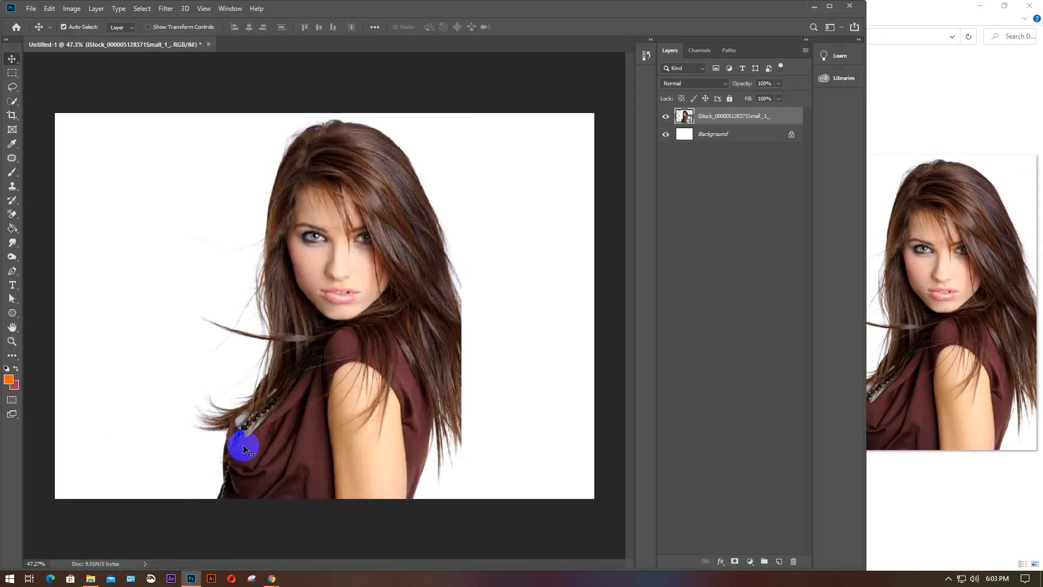
Step: Rasterize the placed portrait layer and briefly hide the Background layer to inspect the portrait's white backdrop
{"action": "right_click", "coordinate": [746, 120]}
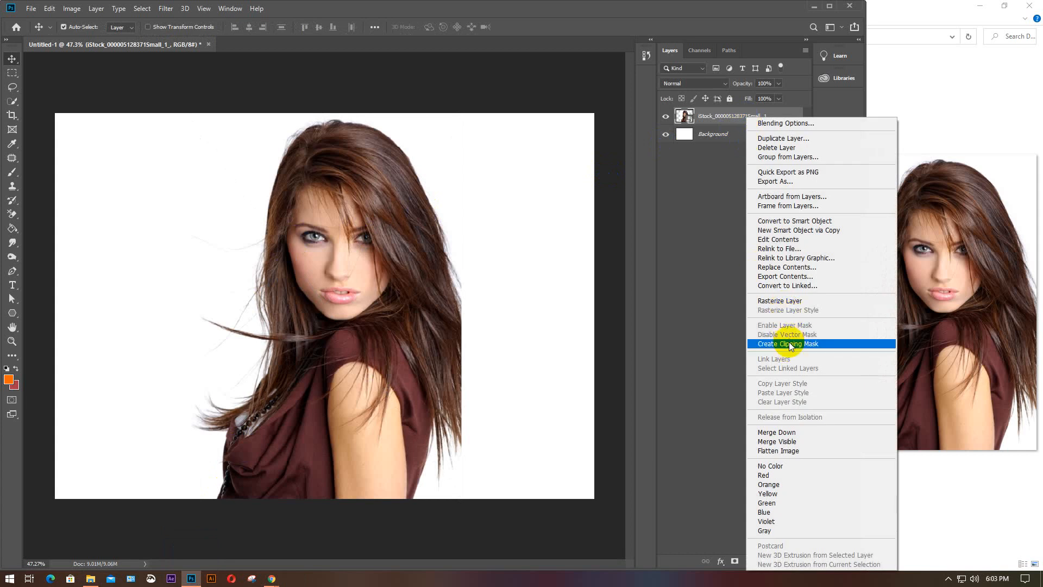
{"action": "left_click", "coordinate": [782, 300]}
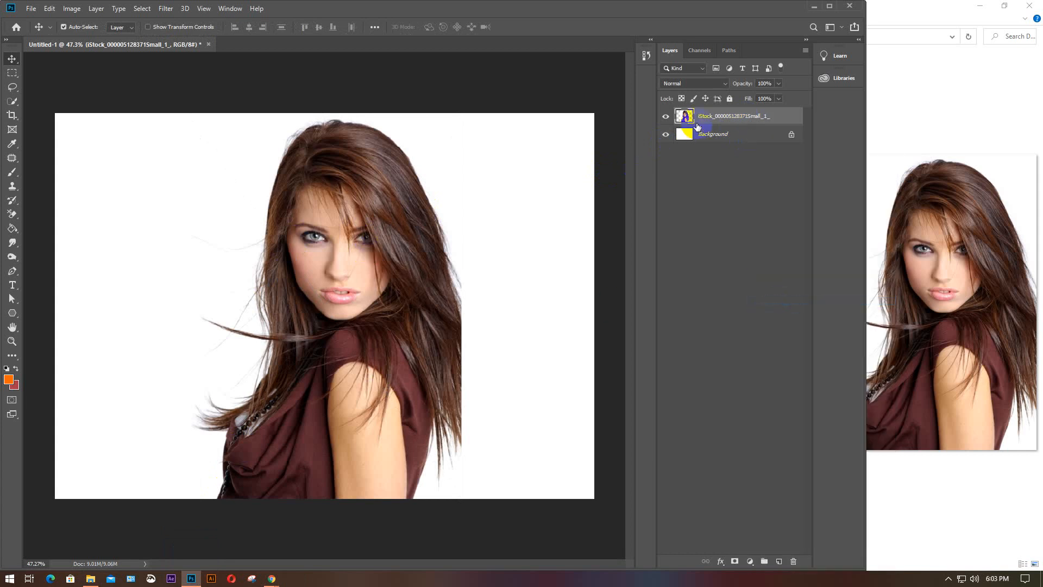
{"action": "left_click", "coordinate": [665, 134]}
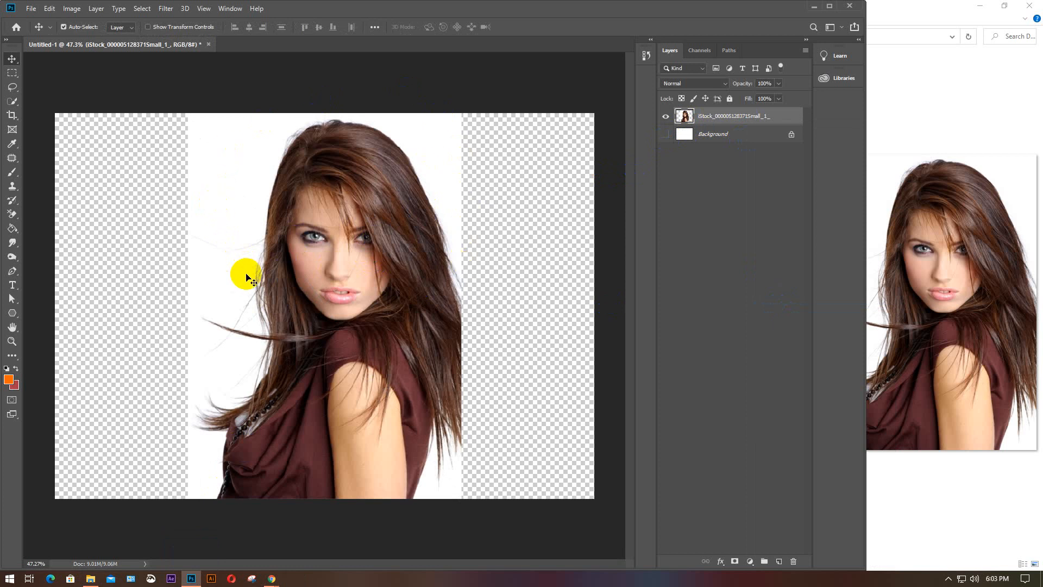
{"action": "scroll", "coordinate": [248, 278], "scroll_direction": "up", "scroll_amount": 2}
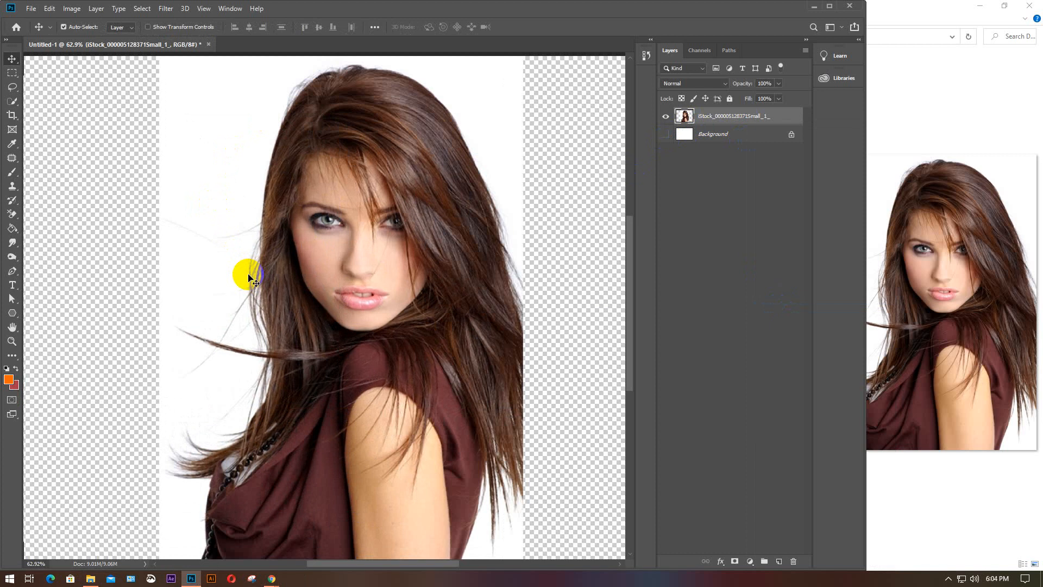
{"action": "left_click", "coordinate": [666, 134]}
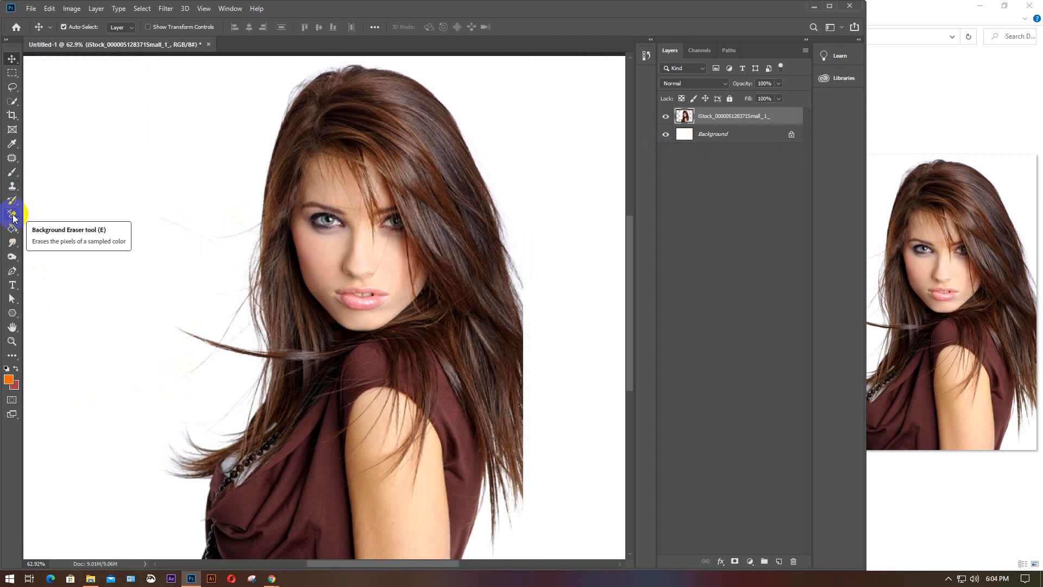
Step: Draw a loose freehand Lasso selection around the woman's hair, shoulders and body down to the canvas's lower edge
{"action": "right_click", "coordinate": [11, 88]}
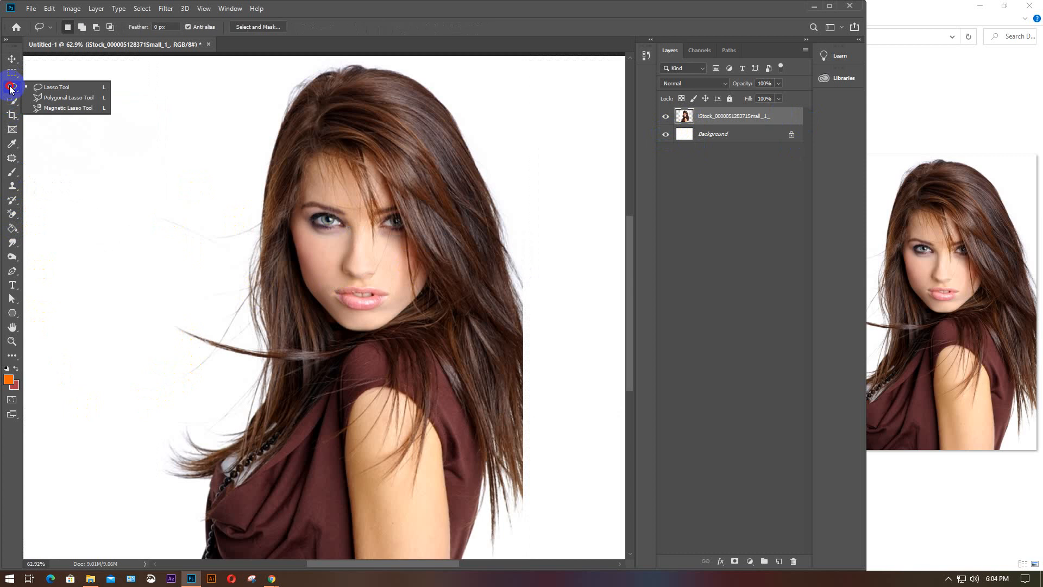
{"action": "left_click", "coordinate": [57, 88]}
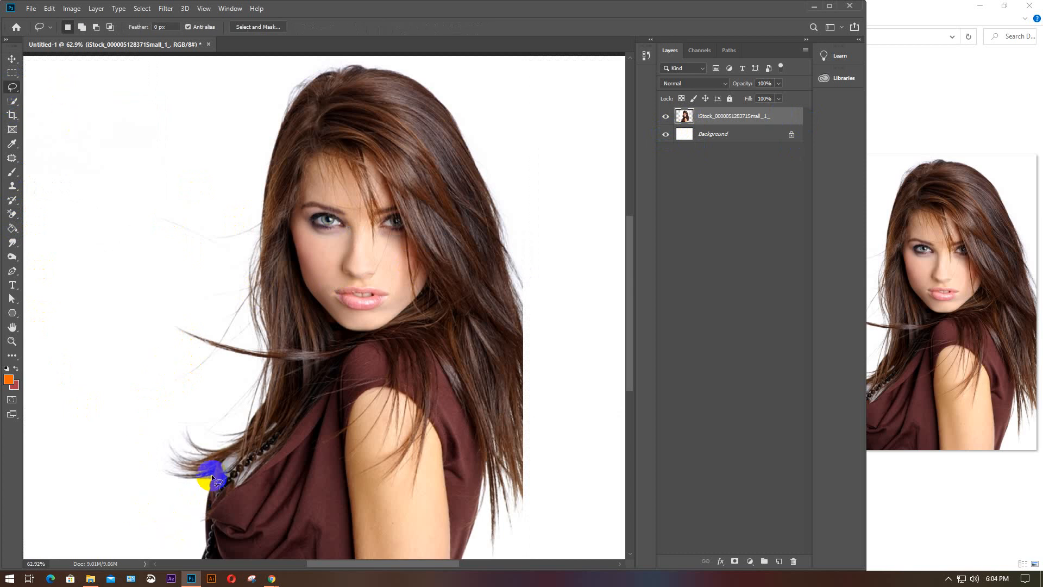
{"action": "scroll", "coordinate": [211, 478], "scroll_direction": "down", "scroll_amount": 2}
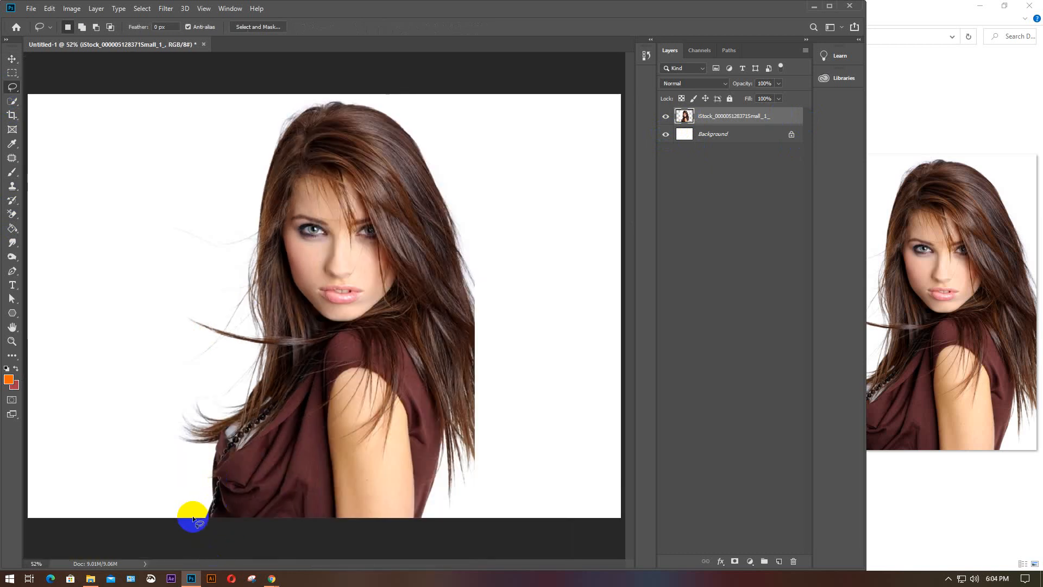
{"action": "mouse_move", "coordinate": [195, 520]}
{"action": "left_mouse_down"}
{"action": "mouse_move", "coordinate": [197, 460]}
{"action": "mouse_move", "coordinate": [175, 442]}
{"action": "mouse_move", "coordinate": [173, 419]}
{"action": "mouse_move", "coordinate": [198, 396]}
{"action": "mouse_move", "coordinate": [214, 406]}
{"action": "mouse_move", "coordinate": [233, 366]}
{"action": "mouse_move", "coordinate": [181, 312]}
{"action": "mouse_move", "coordinate": [240, 315]}
{"action": "mouse_move", "coordinate": [234, 283]}
{"action": "mouse_move", "coordinate": [256, 160]}
{"action": "mouse_move", "coordinate": [302, 95]}
{"action": "mouse_move", "coordinate": [345, 94]}
{"action": "mouse_move", "coordinate": [389, 100]}
{"action": "mouse_move", "coordinate": [417, 130]}
{"action": "mouse_move", "coordinate": [469, 234]}
{"action": "mouse_move", "coordinate": [484, 422]}
{"action": "mouse_move", "coordinate": [480, 456]}
{"action": "mouse_move", "coordinate": [436, 532]}
{"action": "left_mouse_up"}
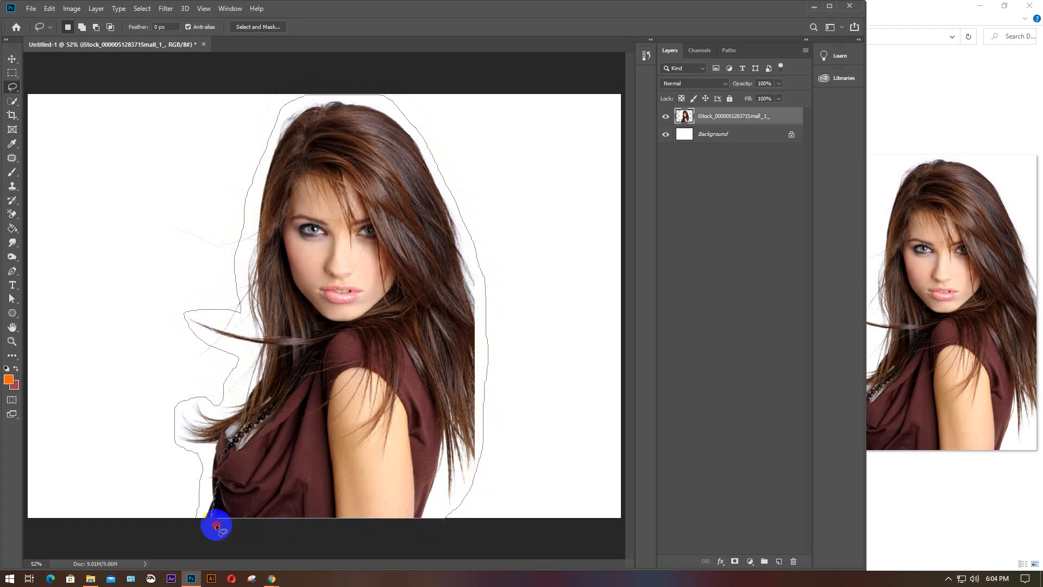
{"action": "left_click_drag", "start_coordinate": [197, 524], "coordinate": [191, 523]}
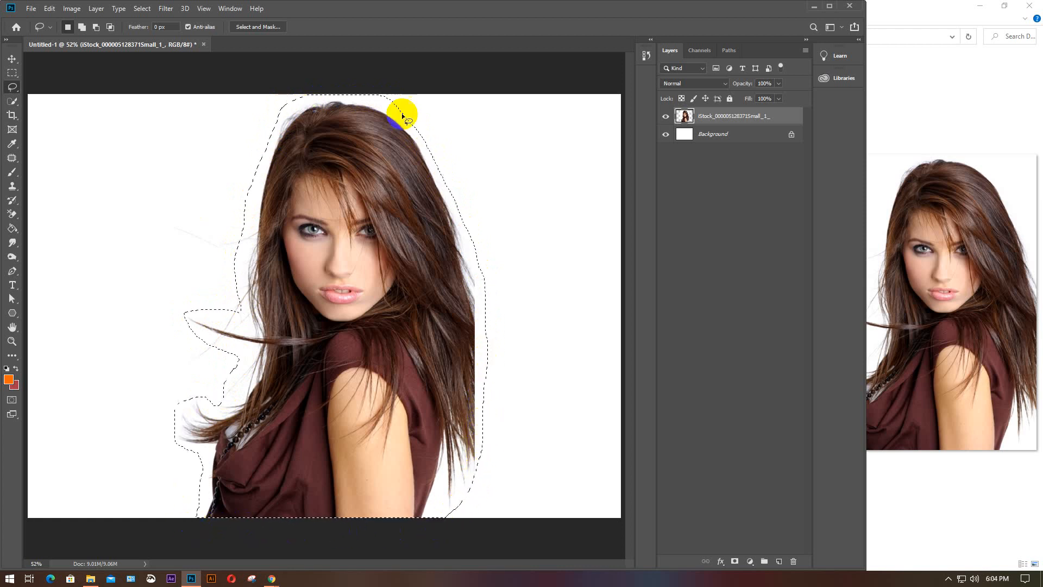
{"action": "scroll", "coordinate": [383, 305], "scroll_direction": "down", "scroll_amount": 1}
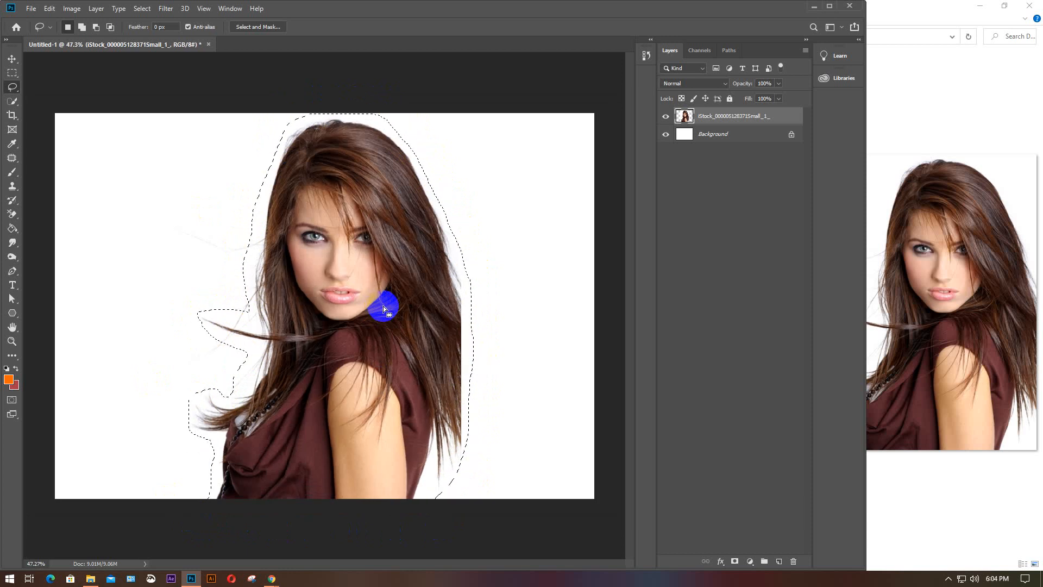
Step: Invert the selection, delete the portrait's outer white area, hide the Background layer and deselect
{"action": "key", "text": "ctrl+shift+i"}
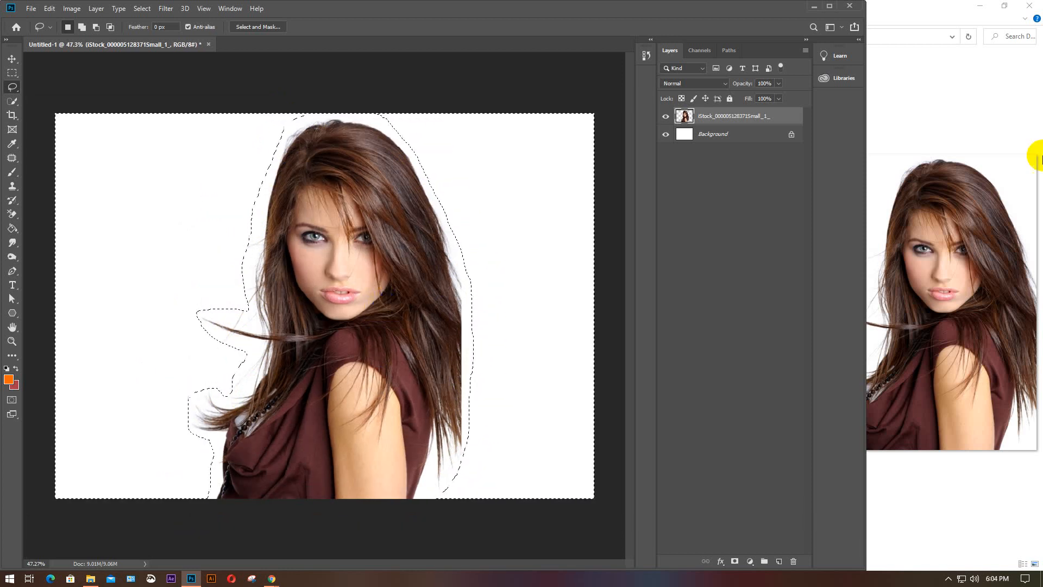
{"action": "left_click", "coordinate": [666, 136]}
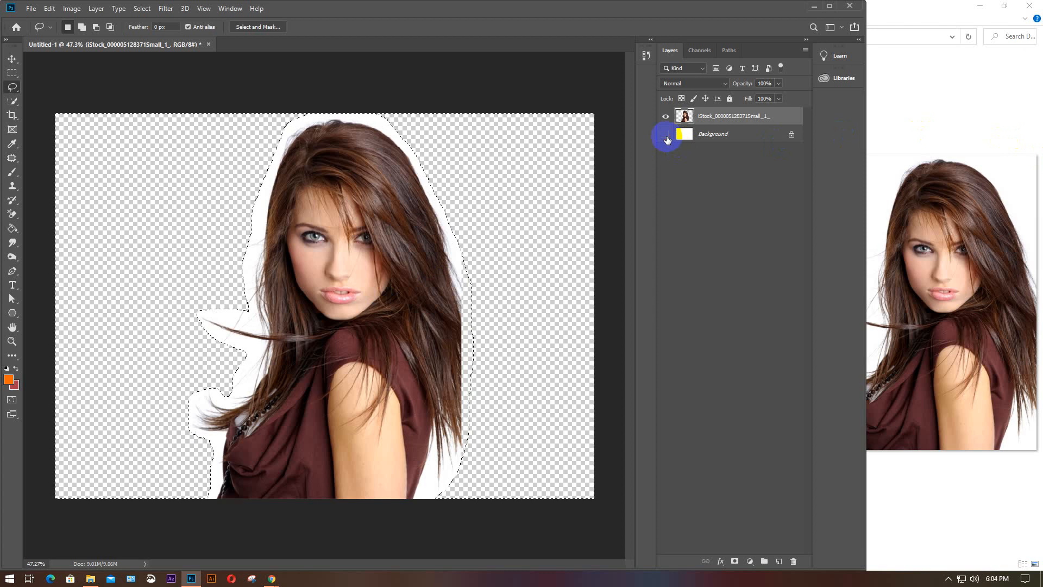
{"action": "left_click", "coordinate": [666, 136]}
{"action": "left_click", "coordinate": [666, 136]}
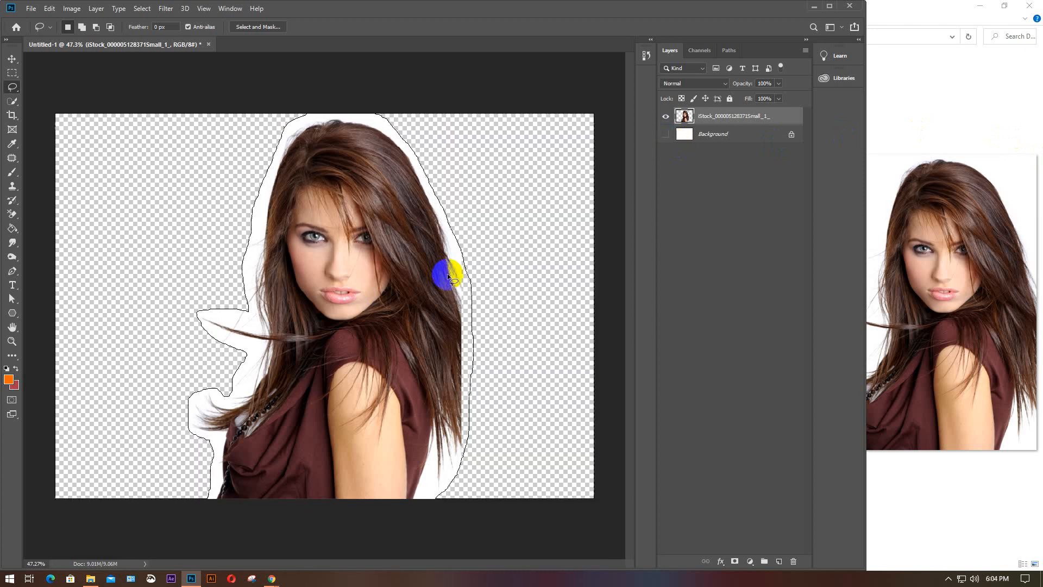
{"action": "left_click", "coordinate": [372, 187]}
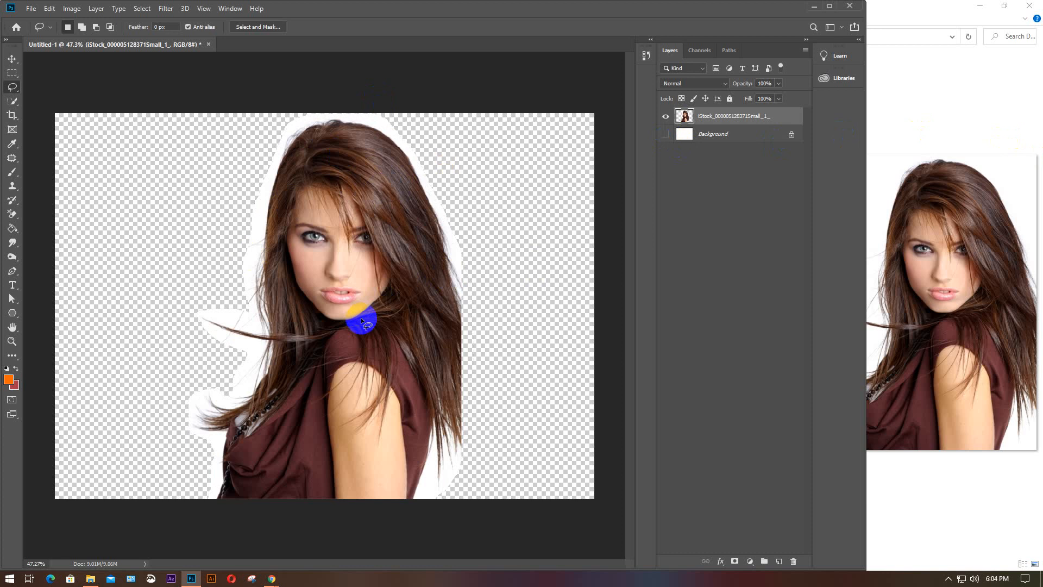
Step: Delete the Background layer and add an orange ff6600 Solid Color fill layer beneath the portrait
{"action": "left_click", "coordinate": [749, 139]}
{"action": "key", "text": "Delete"}
{"action": "left_click", "coordinate": [779, 563]}
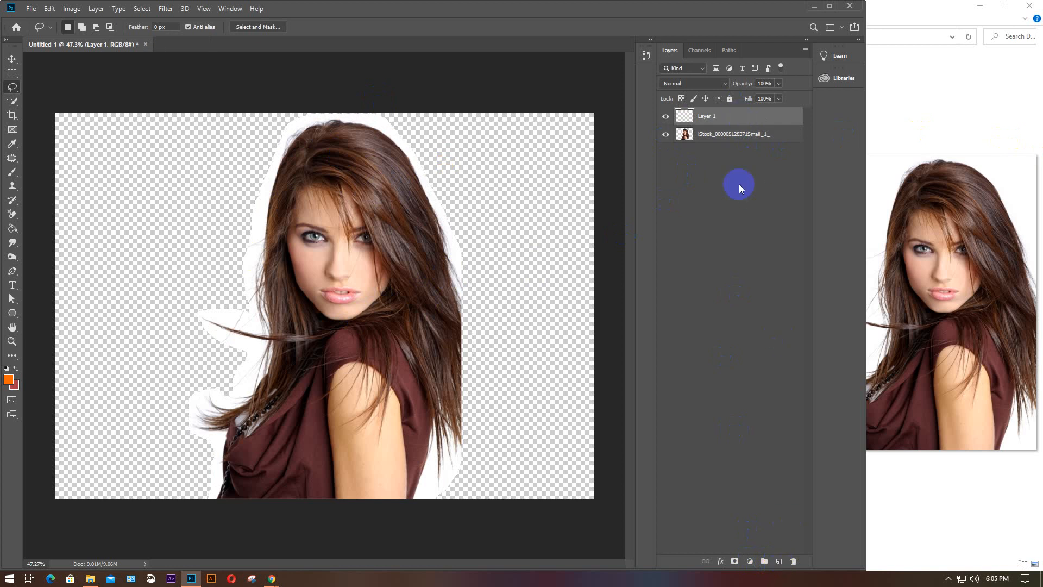
{"action": "left_click", "coordinate": [749, 562]}
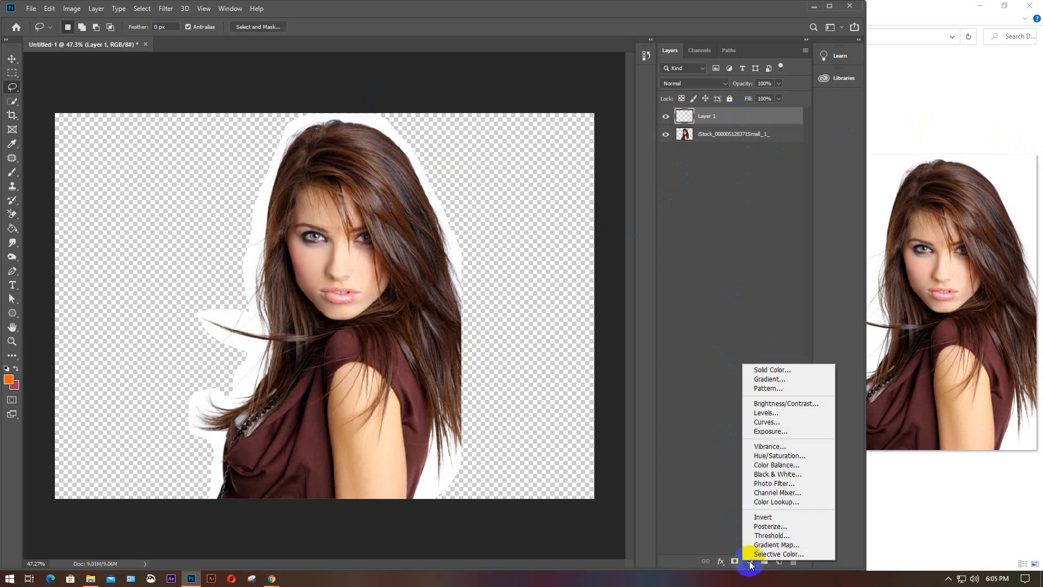
{"action": "left_click", "coordinate": [774, 370]}
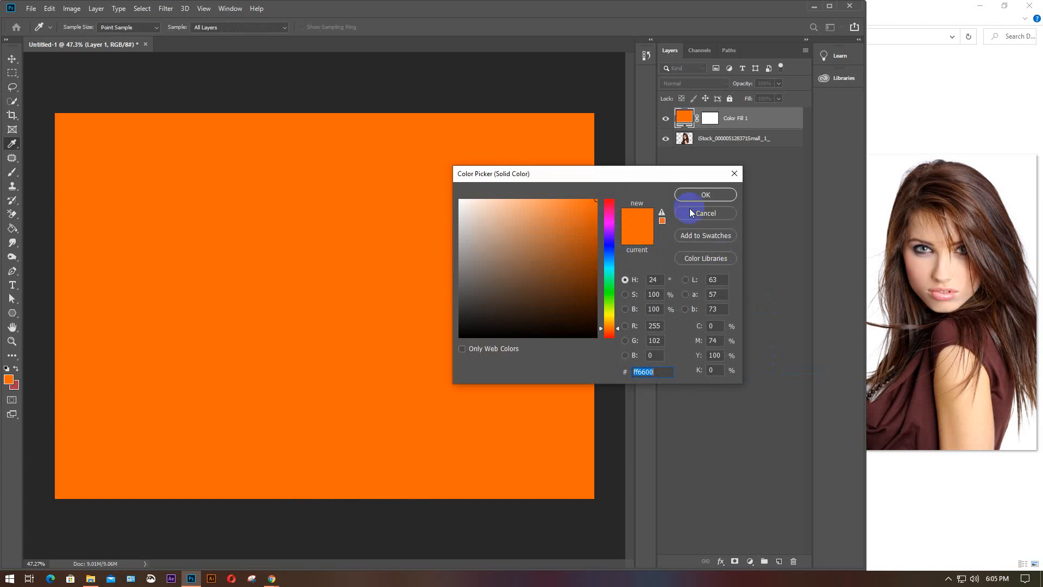
{"action": "left_click", "coordinate": [696, 196]}
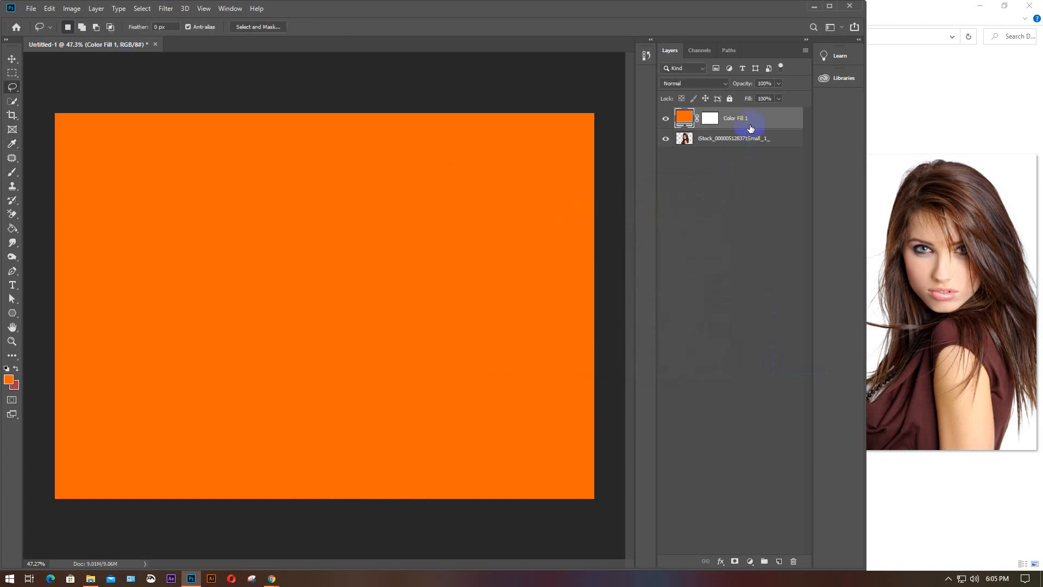
{"action": "mouse_move", "coordinate": [751, 128]}
{"action": "left_mouse_down"}
{"action": "mouse_move", "coordinate": [761, 111]}
{"action": "mouse_move", "coordinate": [752, 148]}
{"action": "left_mouse_up"}
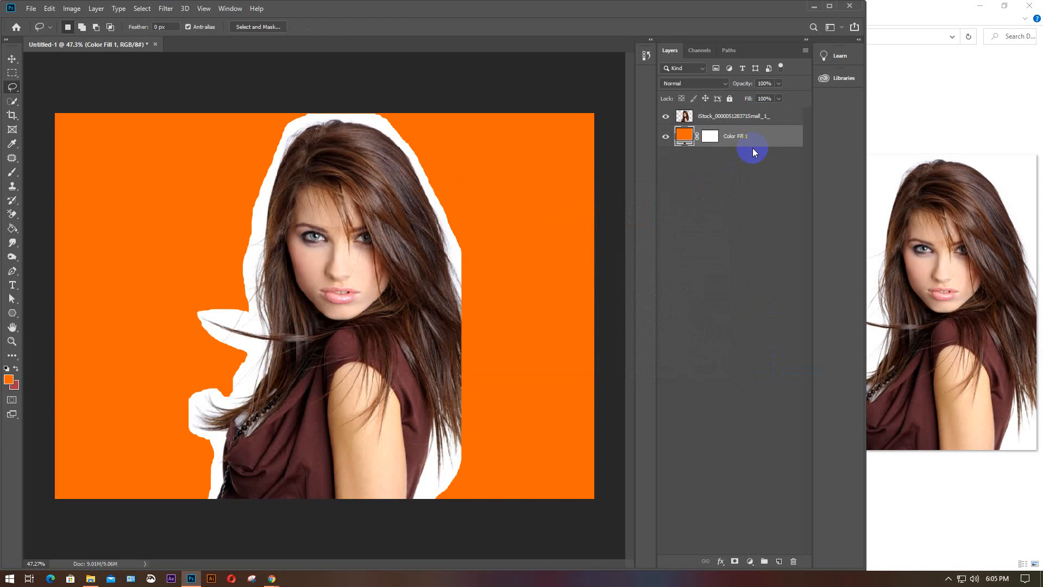
Step: Erase the white fringe around the portrait's hair and body using the Background Eraser at size 150, Discontiguous limits and 20% tolerance
{"action": "left_click", "coordinate": [745, 117]}
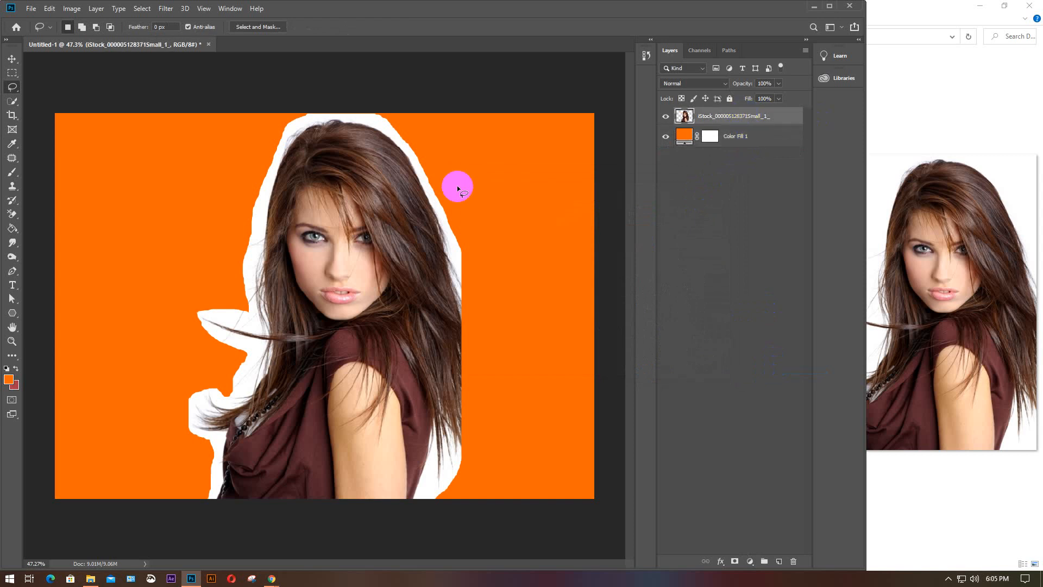
{"action": "left_click", "coordinate": [9, 217]}
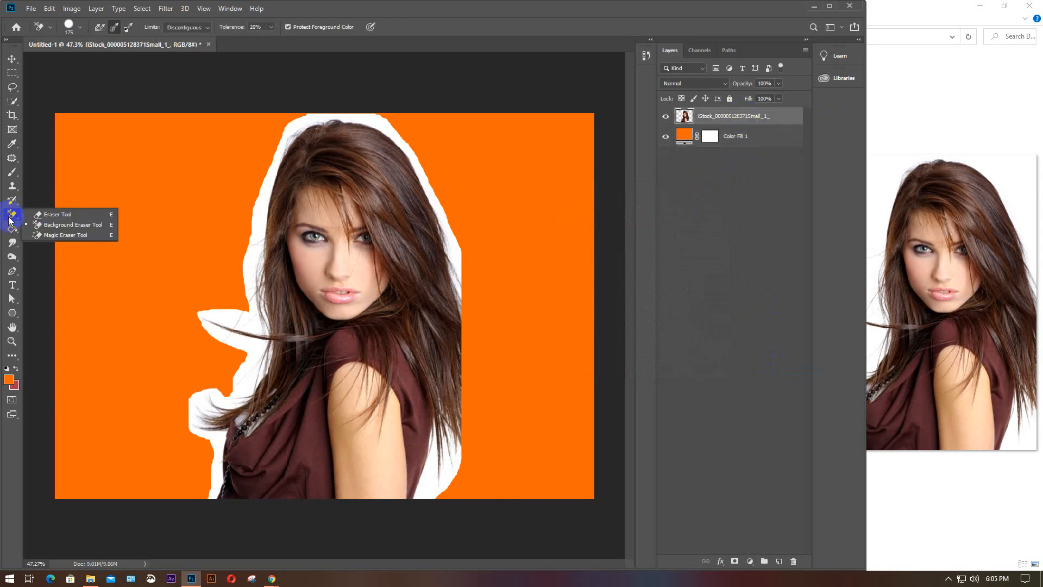
{"action": "left_click", "coordinate": [65, 224]}
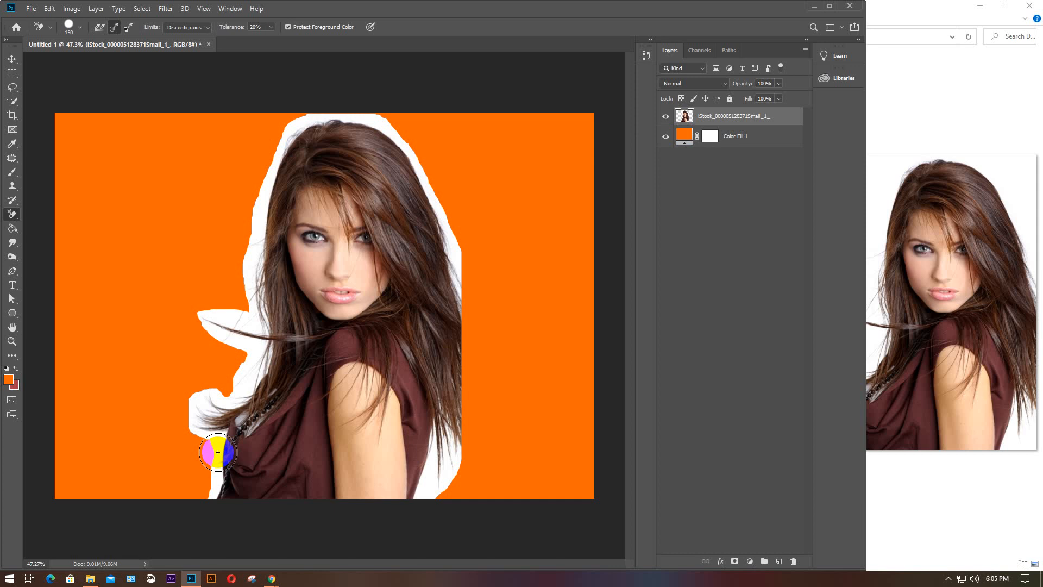
{"action": "left_click", "coordinate": [1030, 5]}
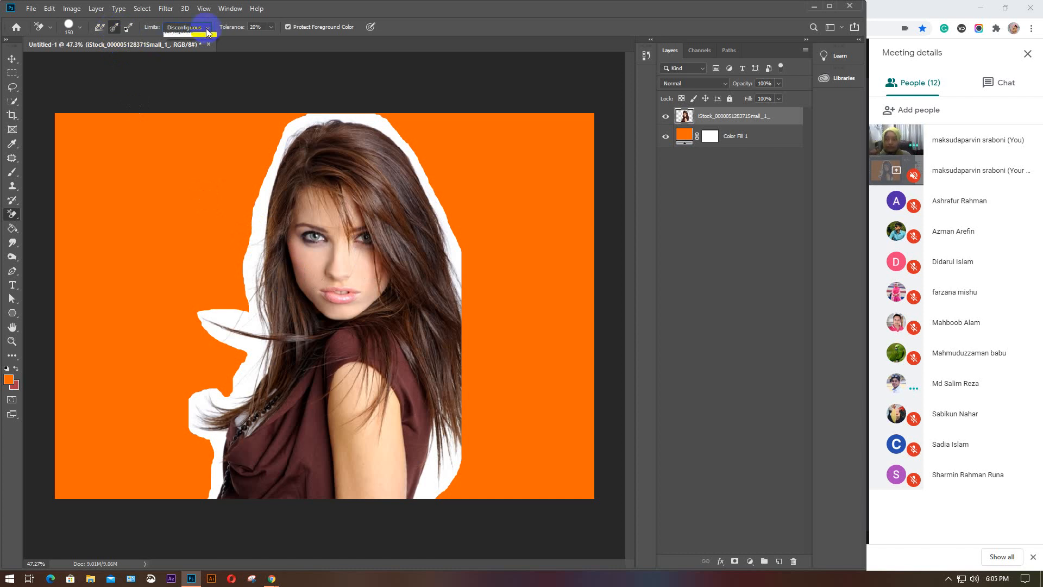
{"action": "left_click", "coordinate": [208, 29]}
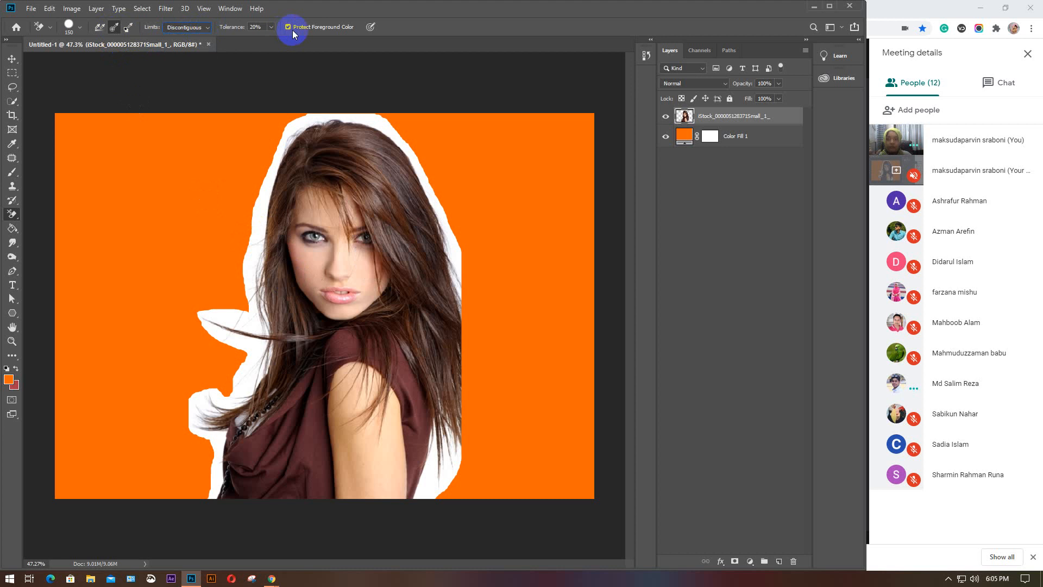
{"action": "left_click", "coordinate": [258, 29]}
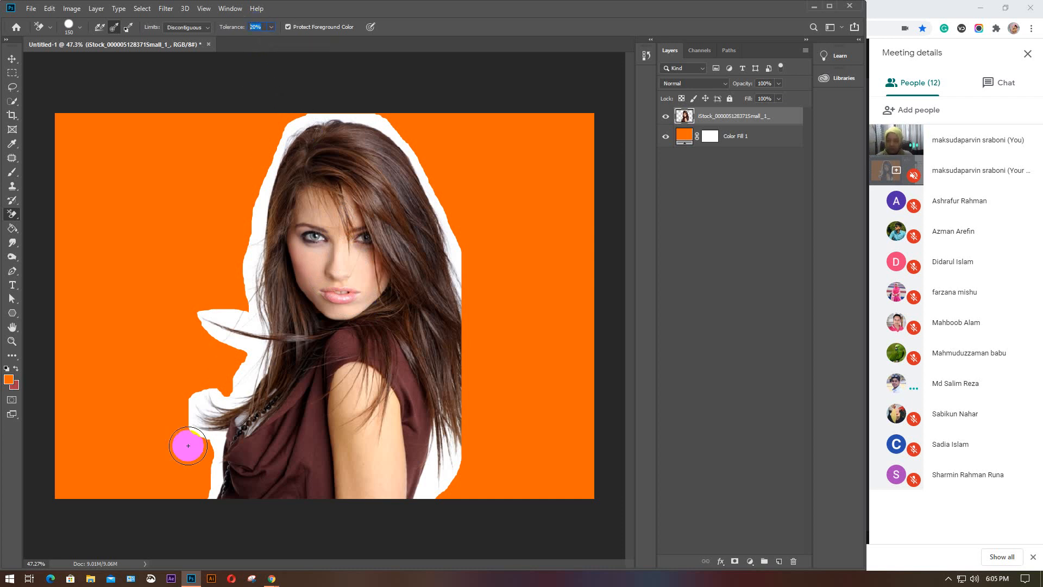
{"action": "left_click_drag", "start_coordinate": [204, 480], "coordinate": [214, 491]}
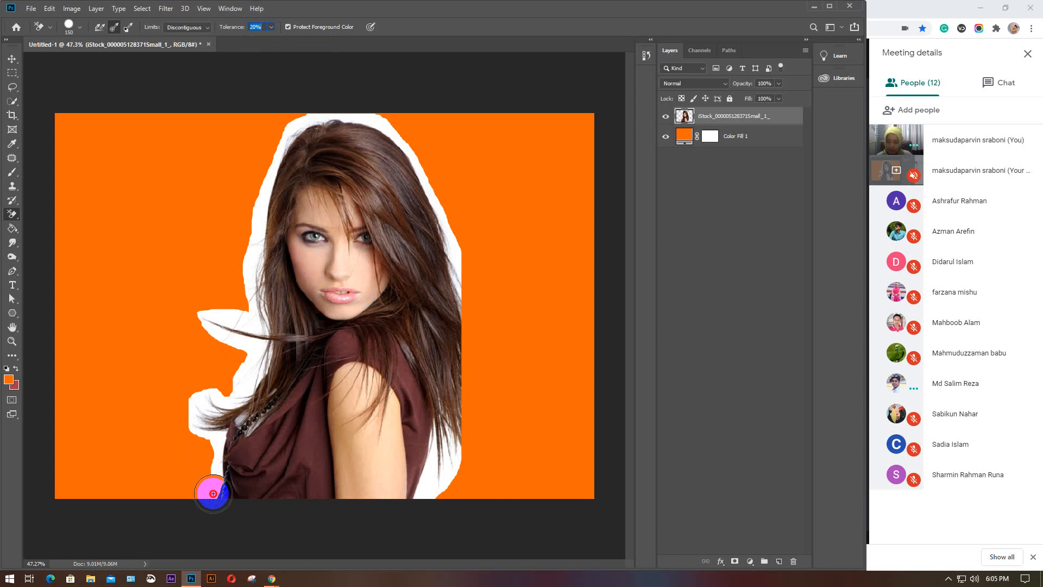
{"action": "mouse_move", "coordinate": [213, 494]}
{"action": "left_mouse_down"}
{"action": "mouse_move", "coordinate": [214, 433]}
{"action": "mouse_move", "coordinate": [195, 416]}
{"action": "mouse_move", "coordinate": [239, 389]}
{"action": "mouse_move", "coordinate": [251, 349]}
{"action": "mouse_move", "coordinate": [232, 390]}
{"action": "mouse_move", "coordinate": [250, 326]}
{"action": "mouse_move", "coordinate": [212, 314]}
{"action": "mouse_move", "coordinate": [253, 282]}
{"action": "mouse_move", "coordinate": [291, 131]}
{"action": "mouse_move", "coordinate": [277, 181]}
{"action": "mouse_move", "coordinate": [335, 120]}
{"action": "mouse_move", "coordinate": [396, 135]}
{"action": "mouse_move", "coordinate": [449, 245]}
{"action": "mouse_move", "coordinate": [455, 296]}
{"action": "mouse_move", "coordinate": [357, 155]}
{"action": "mouse_move", "coordinate": [392, 162]}
{"action": "mouse_move", "coordinate": [422, 225]}
{"action": "mouse_move", "coordinate": [367, 152]}
{"action": "mouse_move", "coordinate": [438, 295]}
{"action": "mouse_move", "coordinate": [435, 366]}
{"action": "mouse_move", "coordinate": [339, 230]}
{"action": "mouse_move", "coordinate": [298, 145]}
{"action": "mouse_move", "coordinate": [305, 349]}
{"action": "mouse_move", "coordinate": [433, 288]}
{"action": "mouse_move", "coordinate": [453, 297]}
{"action": "mouse_move", "coordinate": [461, 438]}
{"action": "mouse_move", "coordinate": [431, 489]}
{"action": "mouse_move", "coordinate": [431, 412]}
{"action": "mouse_move", "coordinate": [427, 472]}
{"action": "mouse_move", "coordinate": [430, 463]}
{"action": "left_mouse_up"}
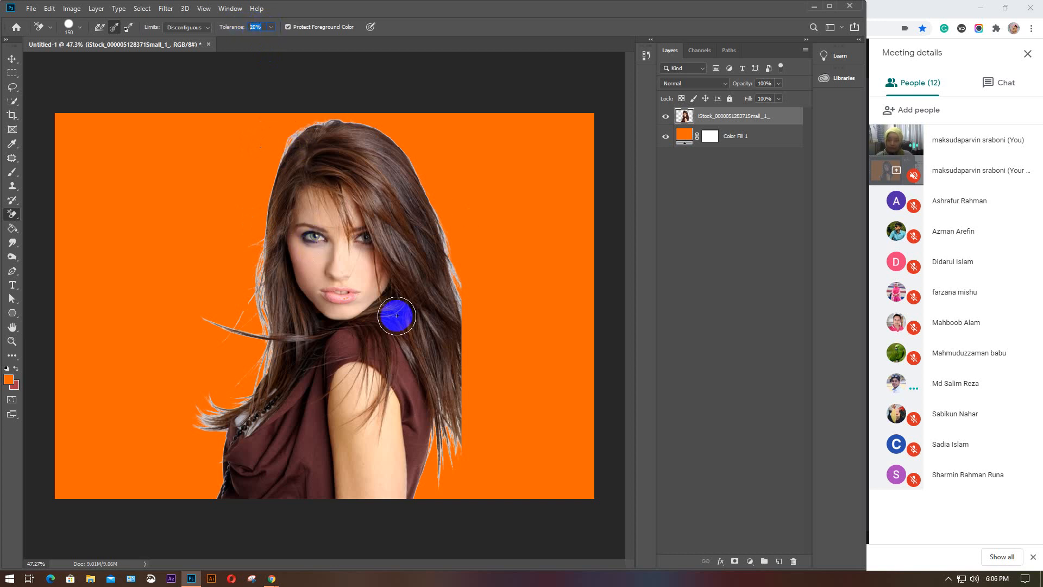
Step: Continue erasing the pale fringe along the flyaway strands, face-side hair edge and crown using the Background Eraser at size 150
{"action": "left_click", "coordinate": [243, 315]}
{"action": "mouse_move", "coordinate": [243, 313]}
{"action": "left_mouse_down"}
{"action": "mouse_move", "coordinate": [236, 326]}
{"action": "mouse_move", "coordinate": [254, 238]}
{"action": "mouse_move", "coordinate": [242, 244]}
{"action": "mouse_move", "coordinate": [252, 280]}
{"action": "left_mouse_up"}
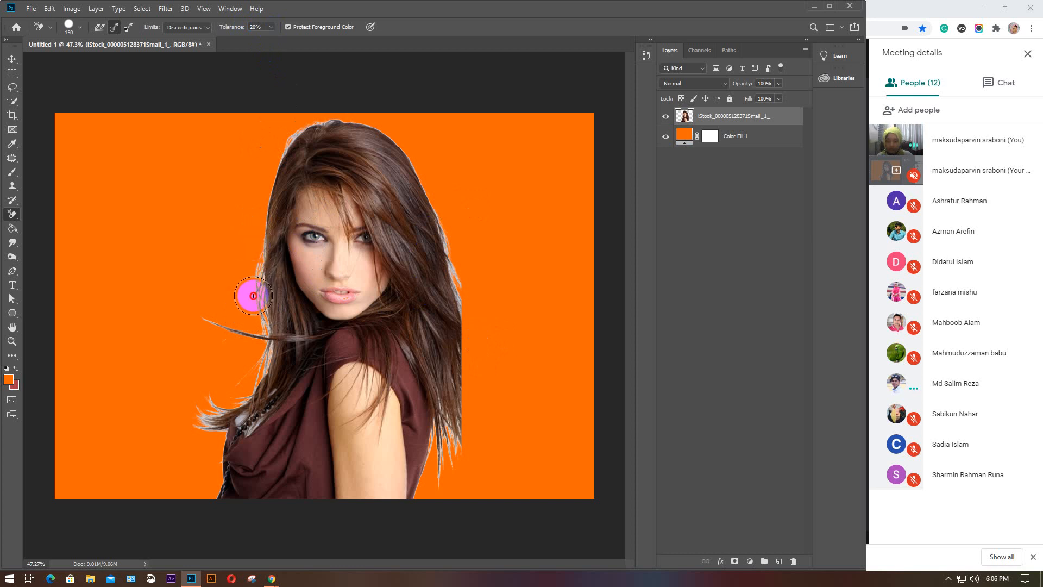
{"action": "left_click_drag", "start_coordinate": [249, 300], "coordinate": [253, 281]}
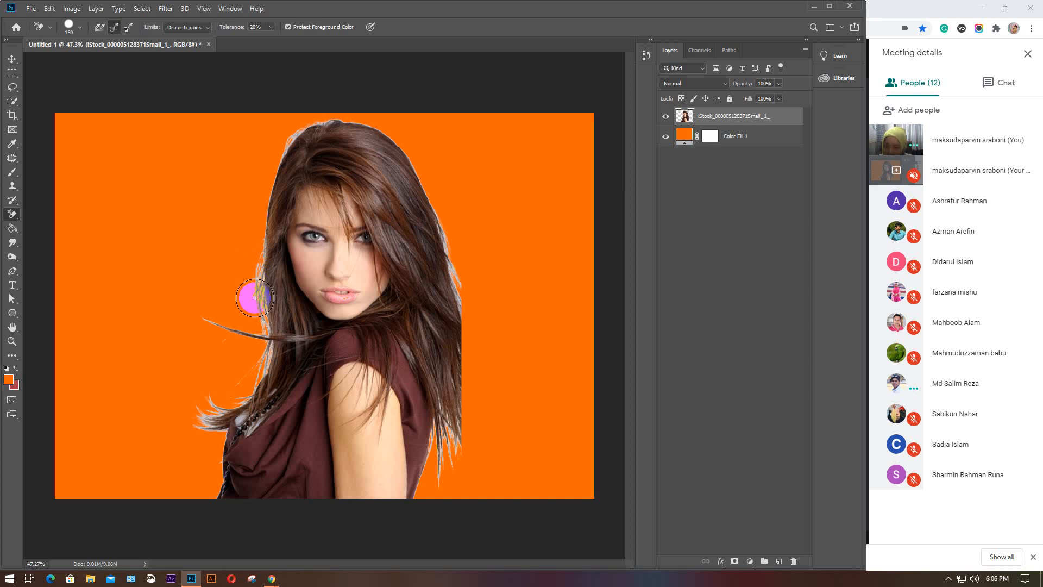
{"action": "left_click_drag", "start_coordinate": [253, 295], "coordinate": [262, 213]}
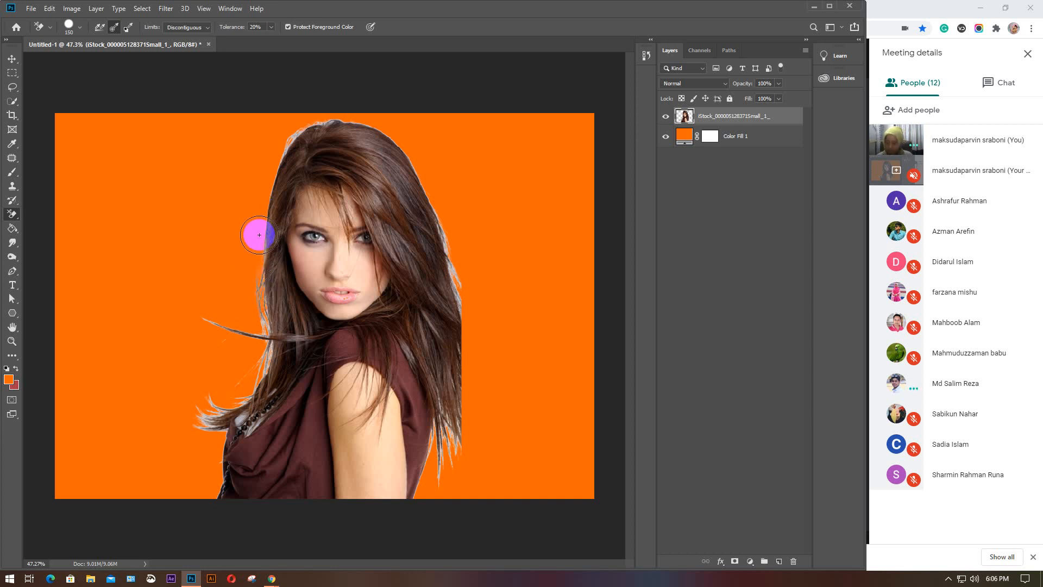
{"action": "mouse_move", "coordinate": [240, 307]}
{"action": "left_mouse_down"}
{"action": "mouse_move", "coordinate": [253, 365]}
{"action": "mouse_move", "coordinate": [239, 305]}
{"action": "mouse_move", "coordinate": [242, 252]}
{"action": "mouse_move", "coordinate": [255, 248]}
{"action": "mouse_move", "coordinate": [240, 381]}
{"action": "mouse_move", "coordinate": [255, 364]}
{"action": "mouse_move", "coordinate": [237, 385]}
{"action": "left_mouse_up"}
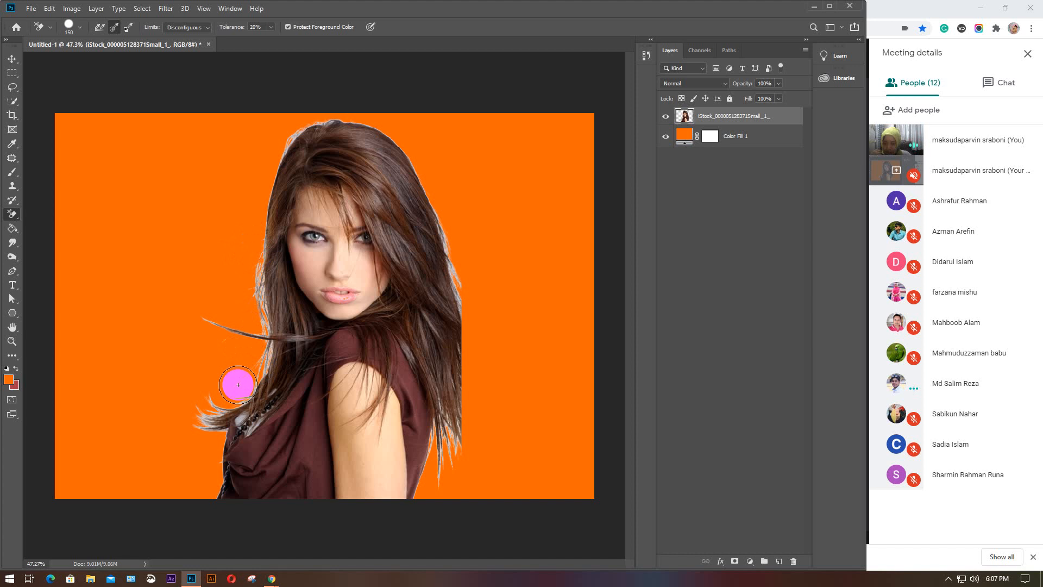
{"action": "mouse_move", "coordinate": [238, 384]}
{"action": "left_mouse_down"}
{"action": "mouse_move", "coordinate": [248, 337]}
{"action": "mouse_move", "coordinate": [235, 326]}
{"action": "mouse_move", "coordinate": [220, 340]}
{"action": "mouse_move", "coordinate": [197, 318]}
{"action": "mouse_move", "coordinate": [200, 296]}
{"action": "mouse_move", "coordinate": [237, 300]}
{"action": "mouse_move", "coordinate": [252, 327]}
{"action": "mouse_move", "coordinate": [263, 173]}
{"action": "mouse_move", "coordinate": [305, 117]}
{"action": "mouse_move", "coordinate": [279, 156]}
{"action": "mouse_move", "coordinate": [348, 117]}
{"action": "mouse_move", "coordinate": [409, 159]}
{"action": "mouse_move", "coordinate": [450, 244]}
{"action": "mouse_move", "coordinate": [468, 401]}
{"action": "mouse_move", "coordinate": [442, 480]}
{"action": "mouse_move", "coordinate": [440, 403]}
{"action": "mouse_move", "coordinate": [431, 455]}
{"action": "mouse_move", "coordinate": [362, 492]}
{"action": "mouse_move", "coordinate": [241, 456]}
{"action": "mouse_move", "coordinate": [210, 393]}
{"action": "mouse_move", "coordinate": [199, 431]}
{"action": "mouse_move", "coordinate": [270, 361]}
{"action": "mouse_move", "coordinate": [259, 388]}
{"action": "mouse_move", "coordinate": [220, 390]}
{"action": "mouse_move", "coordinate": [263, 297]}
{"action": "mouse_move", "coordinate": [260, 369]}
{"action": "mouse_move", "coordinate": [233, 335]}
{"action": "mouse_move", "coordinate": [328, 139]}
{"action": "left_mouse_up"}
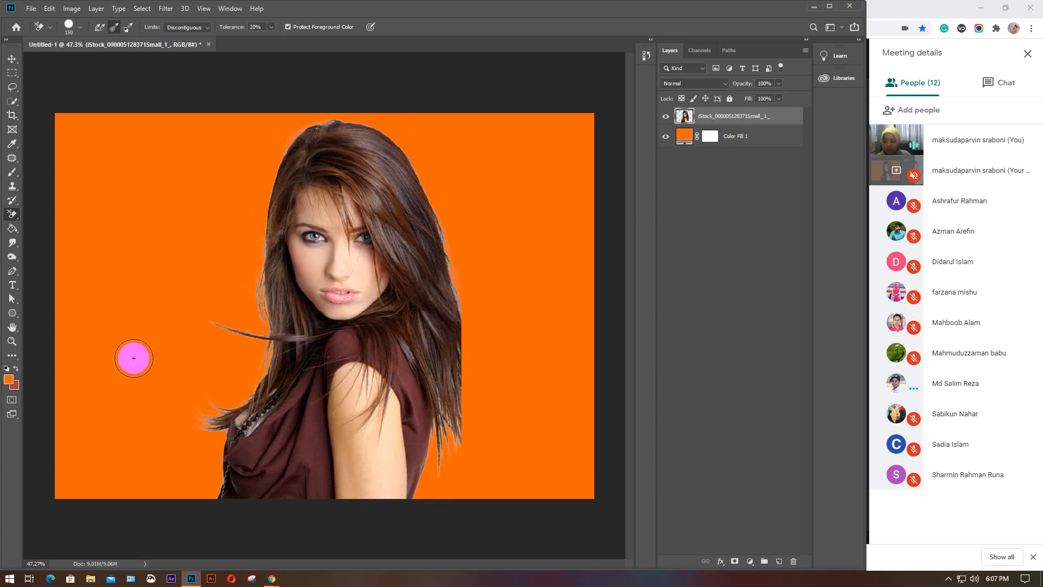
Step: Darken the light hair edges around the portrait with the Burn tool at size 150, Midtones range and 50% exposure
{"action": "left_click", "coordinate": [11, 258]}
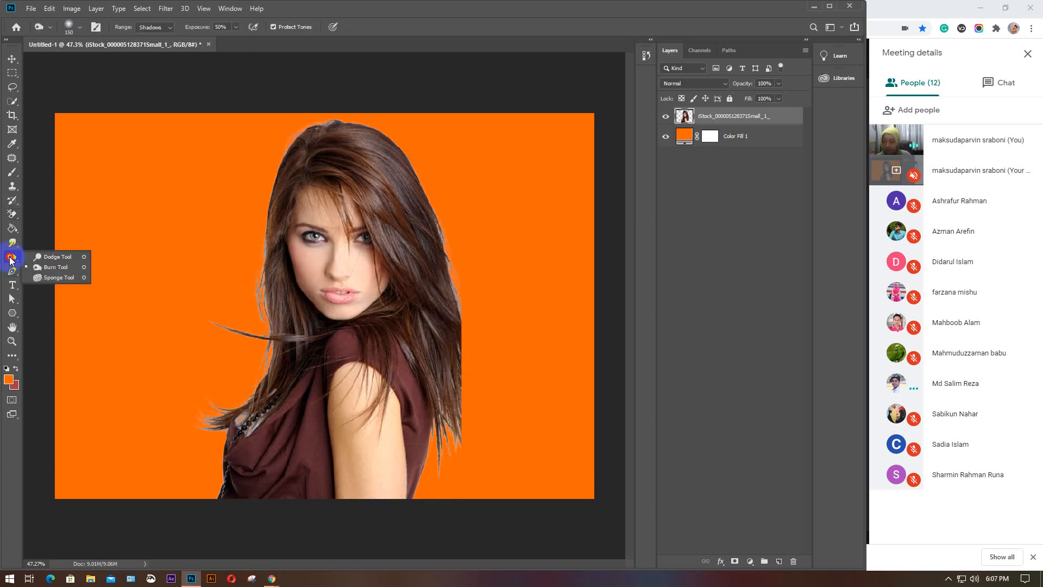
{"action": "left_click", "coordinate": [51, 266]}
{"action": "left_click", "coordinate": [168, 29]}
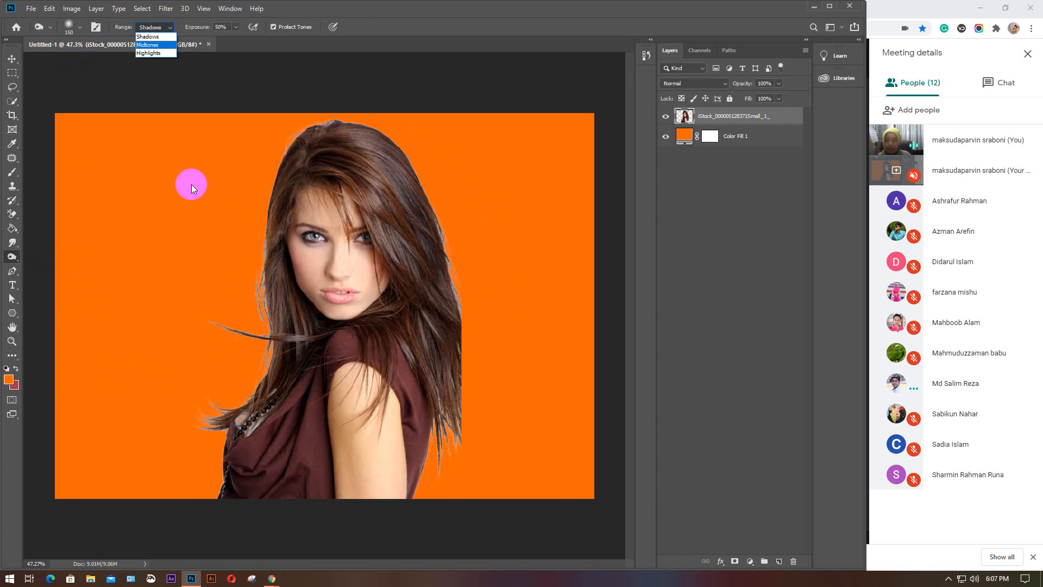
{"action": "left_click", "coordinate": [156, 53]}
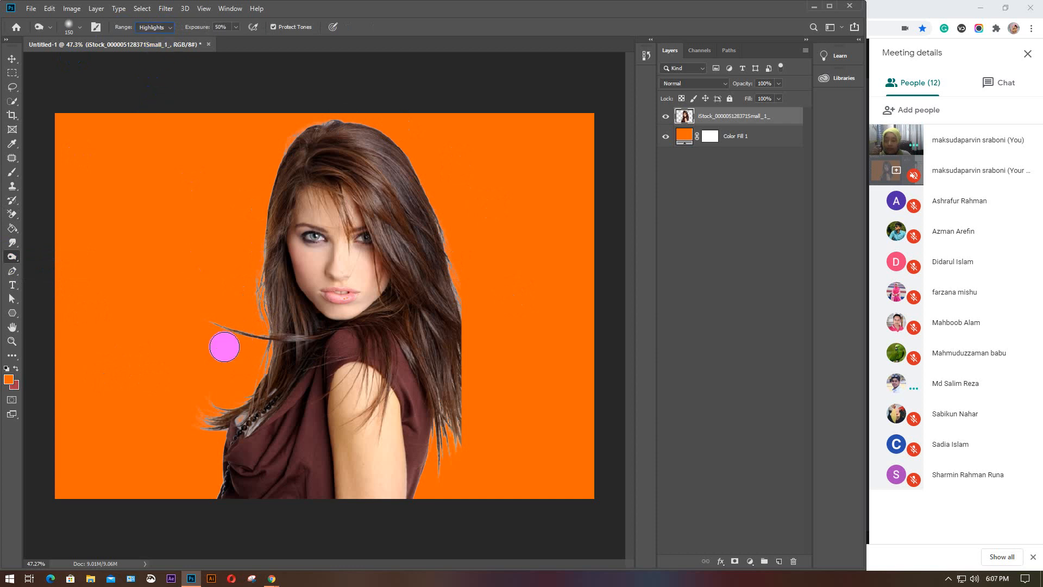
{"action": "left_click", "coordinate": [165, 27]}
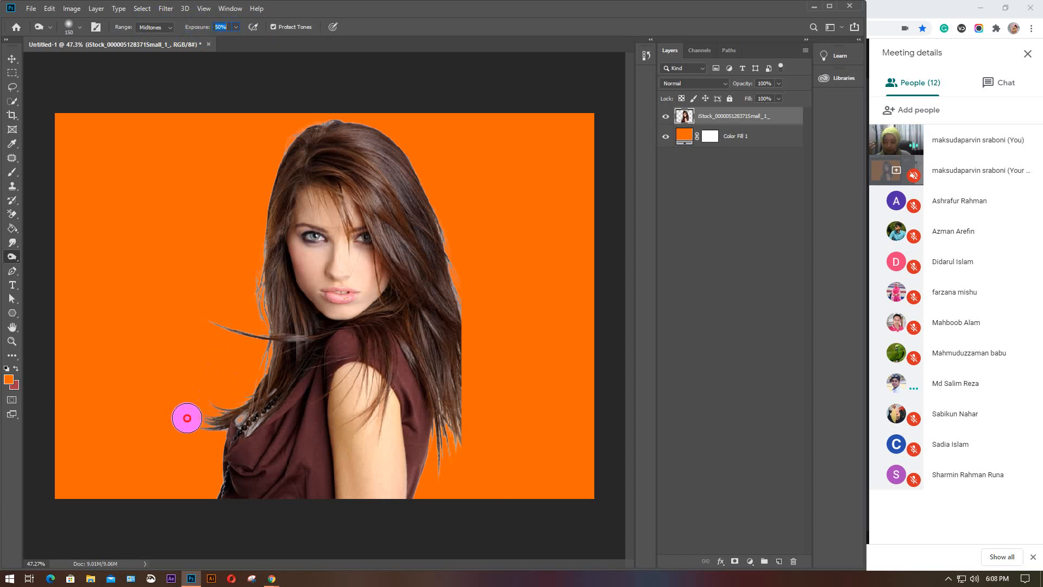
{"action": "mouse_move", "coordinate": [191, 412]}
{"action": "left_mouse_down"}
{"action": "mouse_move", "coordinate": [205, 391]}
{"action": "mouse_move", "coordinate": [219, 399]}
{"action": "mouse_move", "coordinate": [248, 387]}
{"action": "mouse_move", "coordinate": [261, 353]}
{"action": "mouse_move", "coordinate": [243, 401]}
{"action": "mouse_move", "coordinate": [247, 338]}
{"action": "mouse_move", "coordinate": [204, 307]}
{"action": "mouse_move", "coordinate": [220, 334]}
{"action": "mouse_move", "coordinate": [175, 292]}
{"action": "mouse_move", "coordinate": [259, 316]}
{"action": "mouse_move", "coordinate": [247, 259]}
{"action": "mouse_move", "coordinate": [265, 329]}
{"action": "mouse_move", "coordinate": [255, 212]}
{"action": "mouse_move", "coordinate": [256, 291]}
{"action": "mouse_move", "coordinate": [278, 161]}
{"action": "mouse_move", "coordinate": [313, 120]}
{"action": "mouse_move", "coordinate": [269, 172]}
{"action": "mouse_move", "coordinate": [346, 134]}
{"action": "mouse_move", "coordinate": [308, 133]}
{"action": "mouse_move", "coordinate": [358, 123]}
{"action": "mouse_move", "coordinate": [321, 124]}
{"action": "mouse_move", "coordinate": [423, 175]}
{"action": "mouse_move", "coordinate": [441, 221]}
{"action": "mouse_move", "coordinate": [461, 381]}
{"action": "mouse_move", "coordinate": [448, 245]}
{"action": "mouse_move", "coordinate": [472, 405]}
{"action": "mouse_move", "coordinate": [469, 472]}
{"action": "mouse_move", "coordinate": [449, 400]}
{"action": "mouse_move", "coordinate": [441, 472]}
{"action": "mouse_move", "coordinate": [456, 431]}
{"action": "mouse_move", "coordinate": [453, 489]}
{"action": "mouse_move", "coordinate": [465, 443]}
{"action": "mouse_move", "coordinate": [449, 450]}
{"action": "mouse_move", "coordinate": [451, 406]}
{"action": "mouse_move", "coordinate": [456, 469]}
{"action": "mouse_move", "coordinate": [455, 418]}
{"action": "mouse_move", "coordinate": [437, 473]}
{"action": "mouse_move", "coordinate": [459, 336]}
{"action": "mouse_move", "coordinate": [436, 199]}
{"action": "left_mouse_up"}
{"action": "mouse_move", "coordinate": [475, 296]}
{"action": "left_mouse_down"}
{"action": "mouse_move", "coordinate": [468, 304]}
{"action": "mouse_move", "coordinate": [396, 128]}
{"action": "mouse_move", "coordinate": [363, 123]}
{"action": "left_mouse_up"}
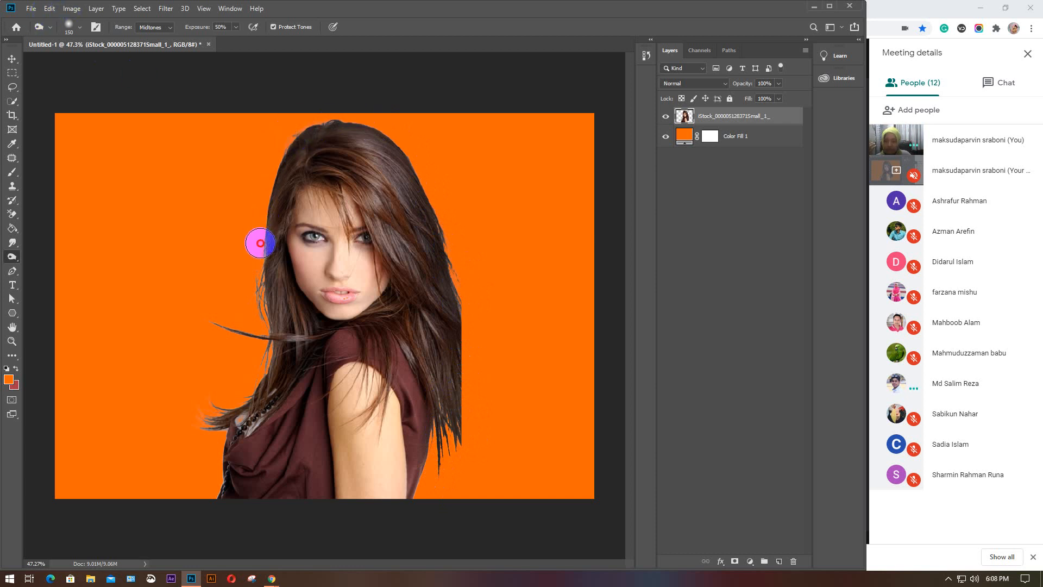
{"action": "left_click_drag", "start_coordinate": [292, 384], "coordinate": [292, 385]}
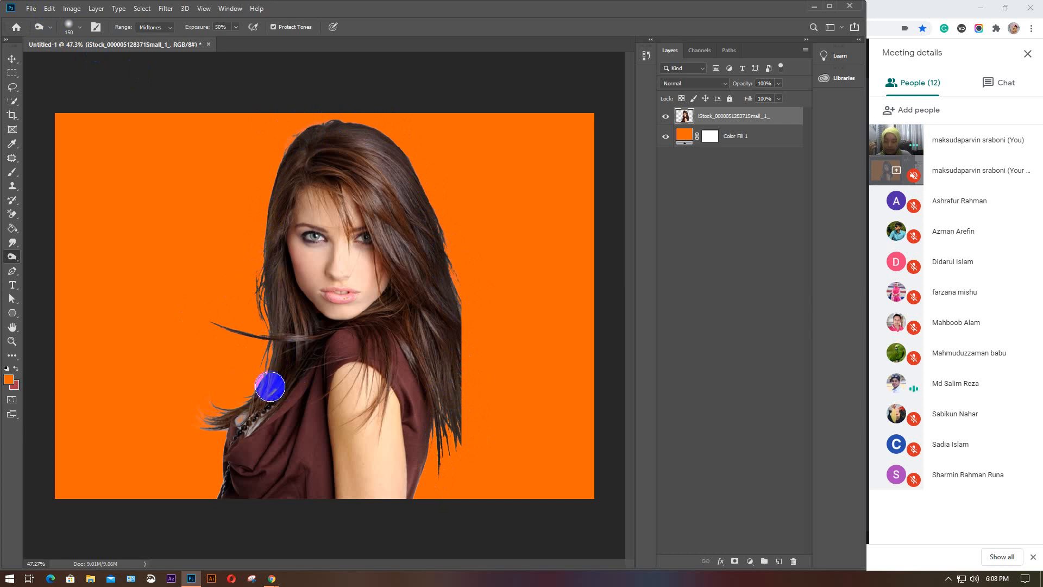
{"action": "mouse_move", "coordinate": [253, 385]}
{"action": "left_mouse_down"}
{"action": "mouse_move", "coordinate": [194, 436]}
{"action": "mouse_move", "coordinate": [202, 408]}
{"action": "left_mouse_up"}
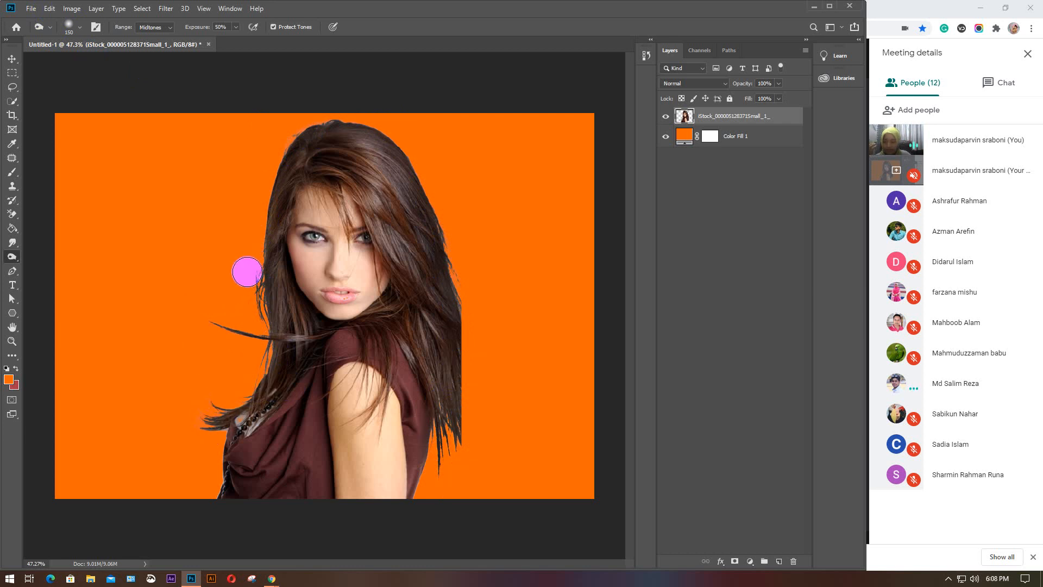
Step: Erase the stray hair ends beside the woman's cheek and neck with the regular Eraser at brush size 60
{"action": "right_click", "coordinate": [7, 216]}
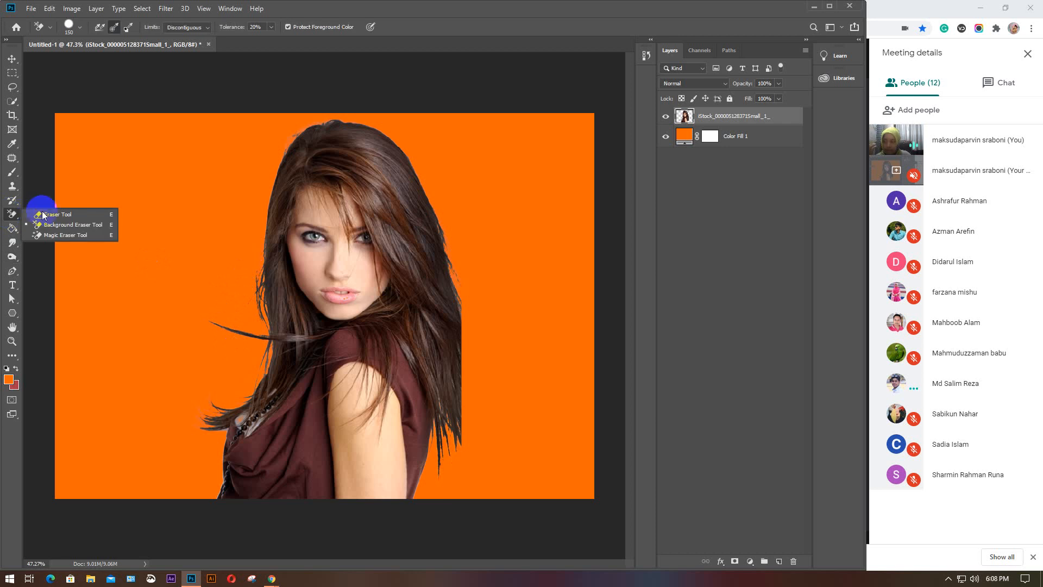
{"action": "left_click", "coordinate": [49, 214]}
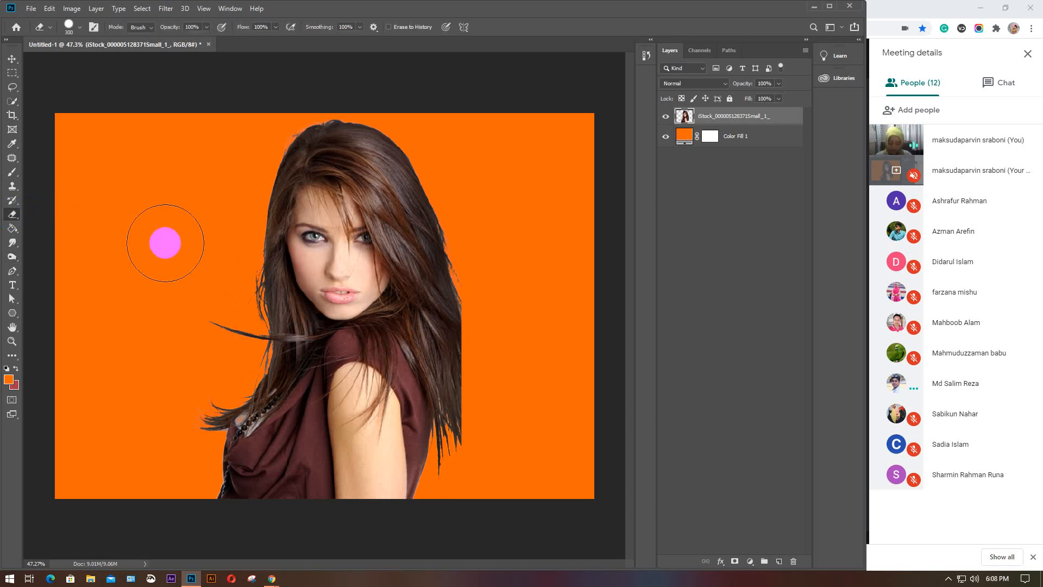
{"action": "key", "text": "bracketleft"}
{"action": "key", "text": "bracketleft"}
{"action": "key", "text": "bracketleft"}
{"action": "key", "text": "bracketleft"}
{"action": "key", "text": "bracketleft"}
{"action": "key", "text": "bracketleft"}
{"action": "key", "text": "bracketleft"}
{"action": "key", "text": "bracketleft"}
{"action": "key", "text": "bracketleft"}
{"action": "key", "text": "bracketleft"}
{"action": "key", "text": "bracketleft"}
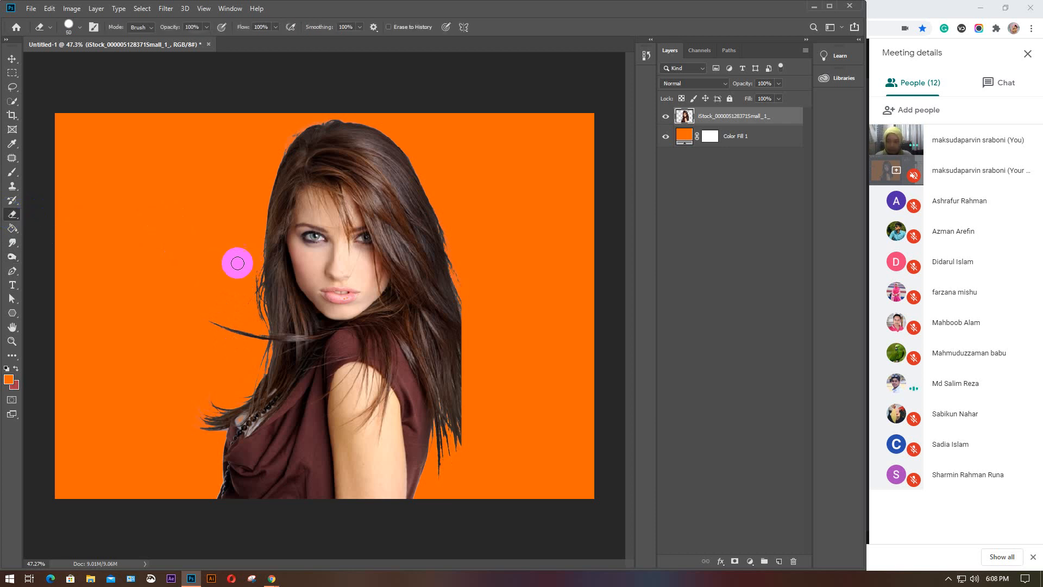
{"action": "key", "text": "bracketright"}
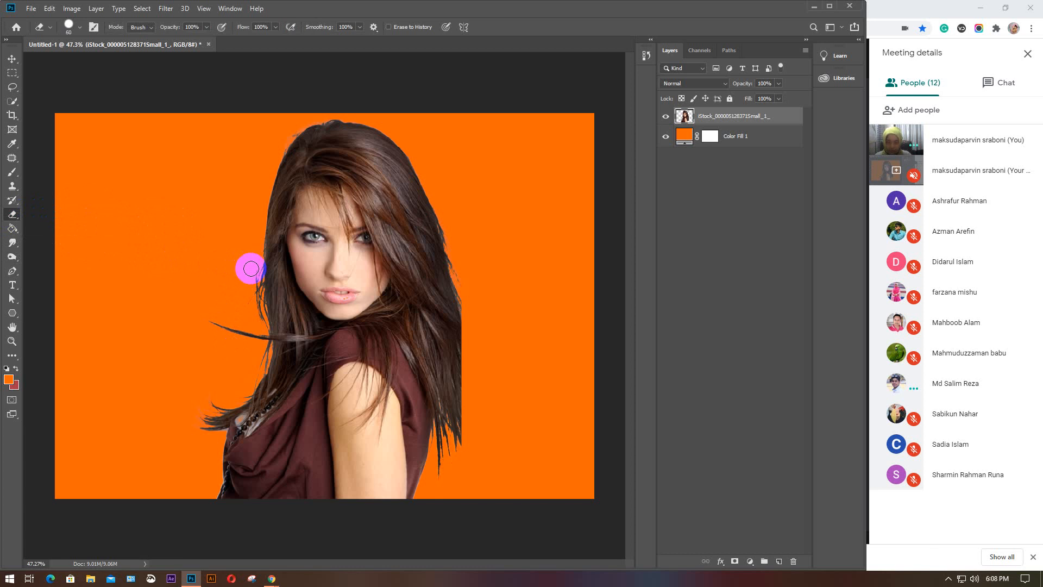
{"action": "mouse_move", "coordinate": [251, 265]}
{"action": "left_mouse_down"}
{"action": "mouse_move", "coordinate": [246, 302]}
{"action": "mouse_move", "coordinate": [255, 272]}
{"action": "mouse_move", "coordinate": [247, 279]}
{"action": "mouse_move", "coordinate": [256, 312]}
{"action": "left_mouse_up"}
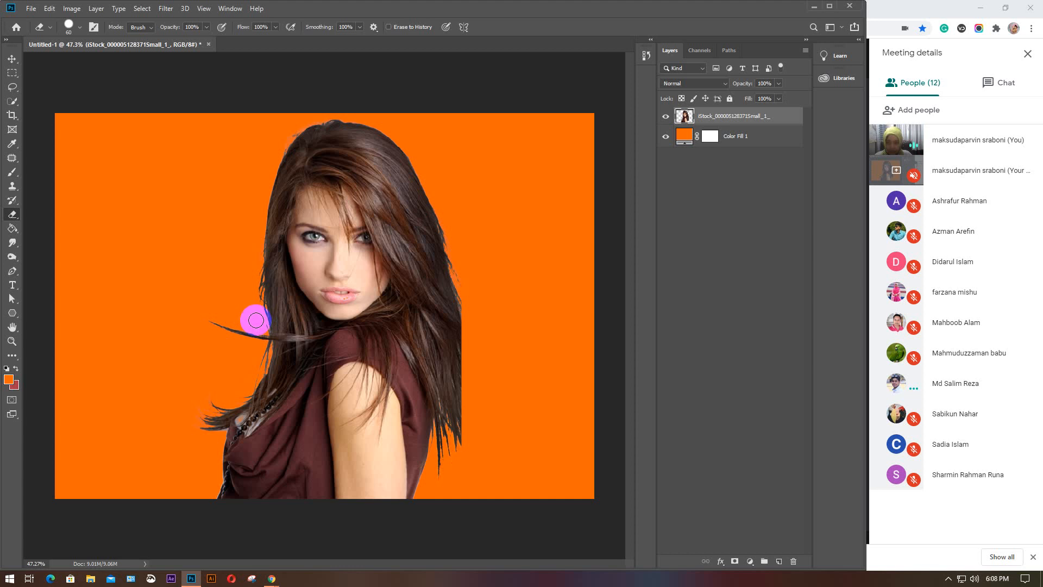
{"action": "left_click_drag", "start_coordinate": [257, 316], "coordinate": [257, 315]}
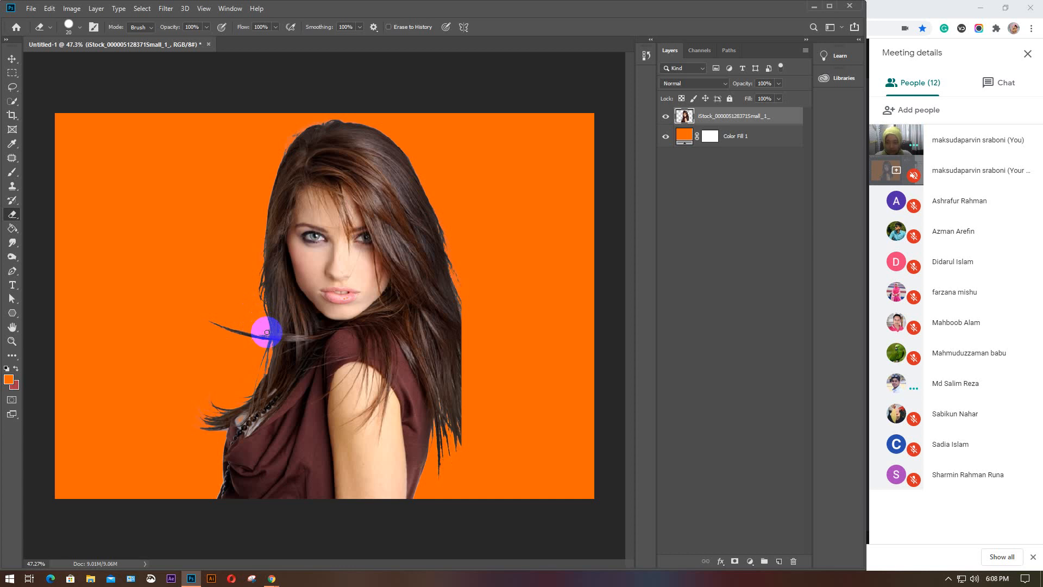
Step: Clean up remnants along both sides of the hair and its lower tips with the Eraser at brush sizes 20 and 40
{"action": "left_click_drag", "start_coordinate": [267, 332], "coordinate": [268, 330]}
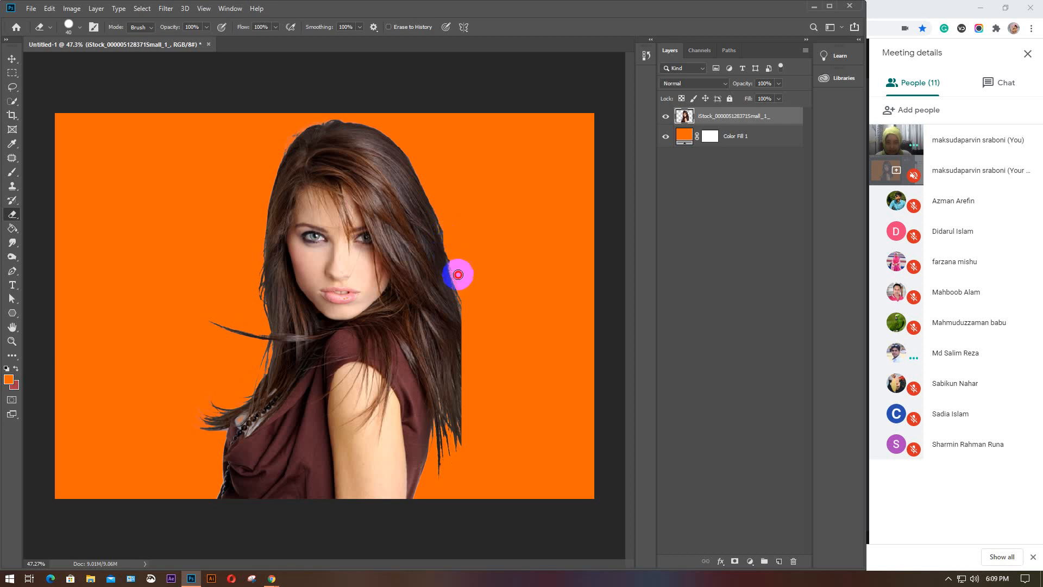
{"action": "left_click", "coordinate": [446, 218]}
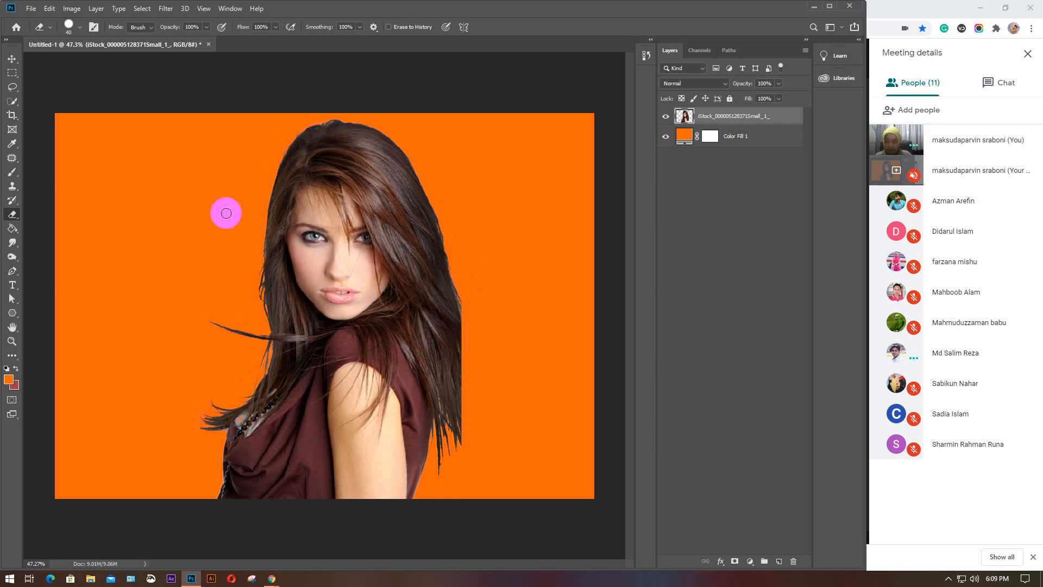
{"action": "mouse_move", "coordinate": [206, 391]}
{"action": "left_mouse_down"}
{"action": "mouse_move", "coordinate": [188, 433]}
{"action": "mouse_move", "coordinate": [210, 395]}
{"action": "mouse_move", "coordinate": [196, 423]}
{"action": "mouse_move", "coordinate": [205, 456]}
{"action": "mouse_move", "coordinate": [199, 449]}
{"action": "left_mouse_up"}
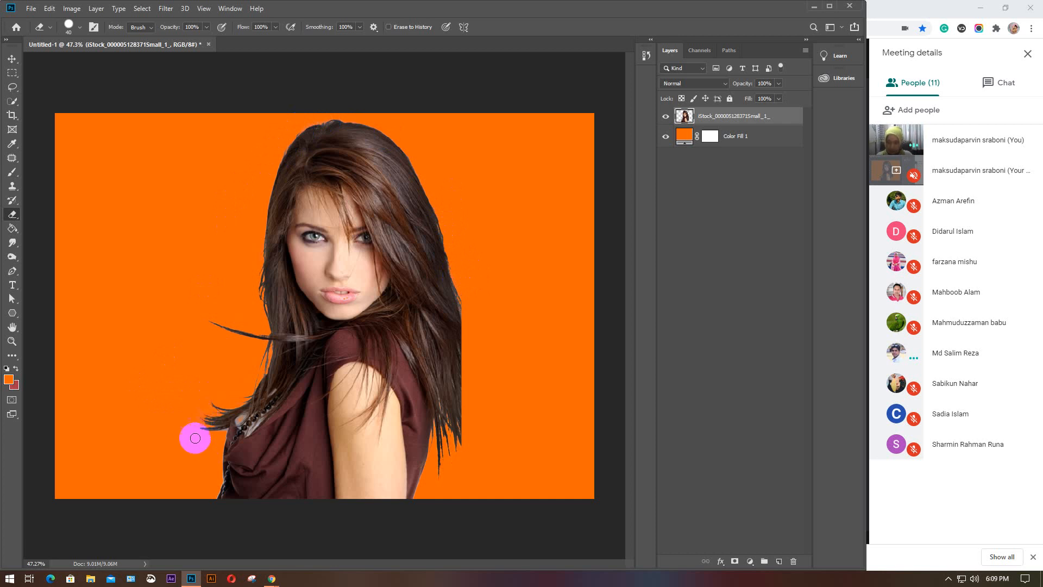
{"action": "key", "text": "ctrl+z"}
{"action": "mouse_move", "coordinate": [197, 417]}
{"action": "left_mouse_down"}
{"action": "mouse_move", "coordinate": [168, 425]}
{"action": "mouse_move", "coordinate": [195, 424]}
{"action": "mouse_move", "coordinate": [146, 414]}
{"action": "mouse_move", "coordinate": [205, 407]}
{"action": "mouse_move", "coordinate": [180, 332]}
{"action": "mouse_move", "coordinate": [134, 367]}
{"action": "mouse_move", "coordinate": [176, 399]}
{"action": "mouse_move", "coordinate": [160, 436]}
{"action": "mouse_move", "coordinate": [194, 417]}
{"action": "mouse_move", "coordinate": [151, 415]}
{"action": "mouse_move", "coordinate": [205, 364]}
{"action": "mouse_move", "coordinate": [145, 373]}
{"action": "mouse_move", "coordinate": [203, 381]}
{"action": "mouse_move", "coordinate": [189, 350]}
{"action": "mouse_move", "coordinate": [252, 377]}
{"action": "mouse_move", "coordinate": [261, 352]}
{"action": "mouse_move", "coordinate": [244, 389]}
{"action": "left_mouse_up"}
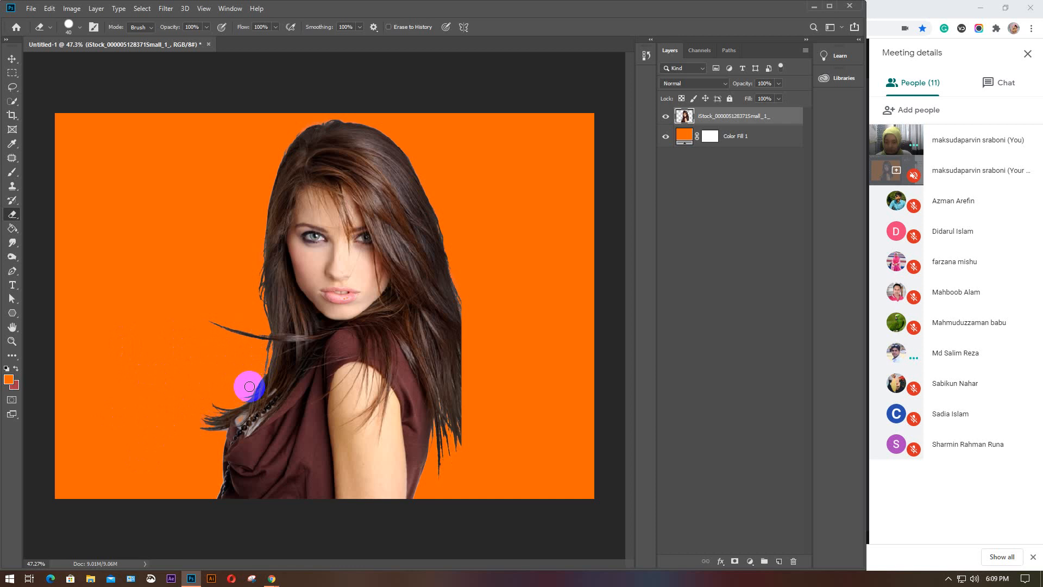
{"action": "mouse_move", "coordinate": [250, 386]}
{"action": "left_mouse_down"}
{"action": "mouse_move", "coordinate": [262, 348]}
{"action": "mouse_move", "coordinate": [176, 285]}
{"action": "mouse_move", "coordinate": [224, 283]}
{"action": "left_mouse_up"}
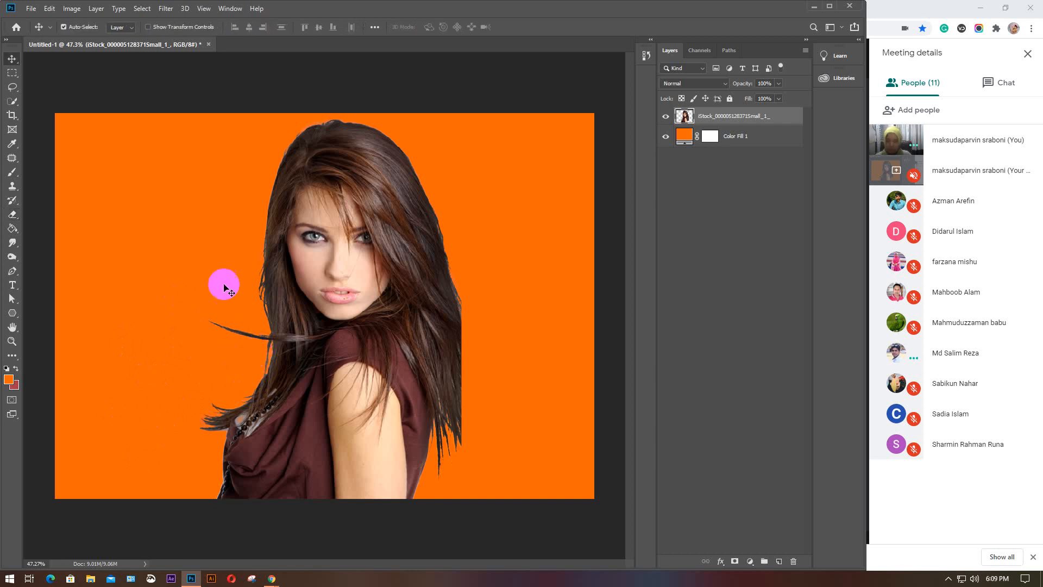
{"action": "key", "text": "v"}
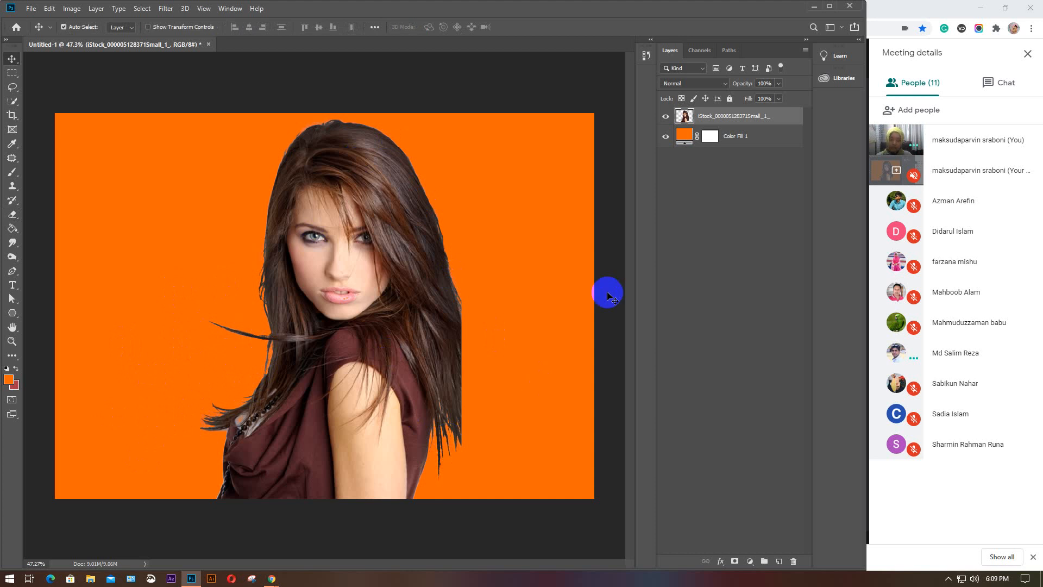
Step: Switch to File Explorer and browse the desktop's fiverr folder and the trainer's personal folder on the D: drive
{"action": "left_click", "coordinate": [91, 578]}
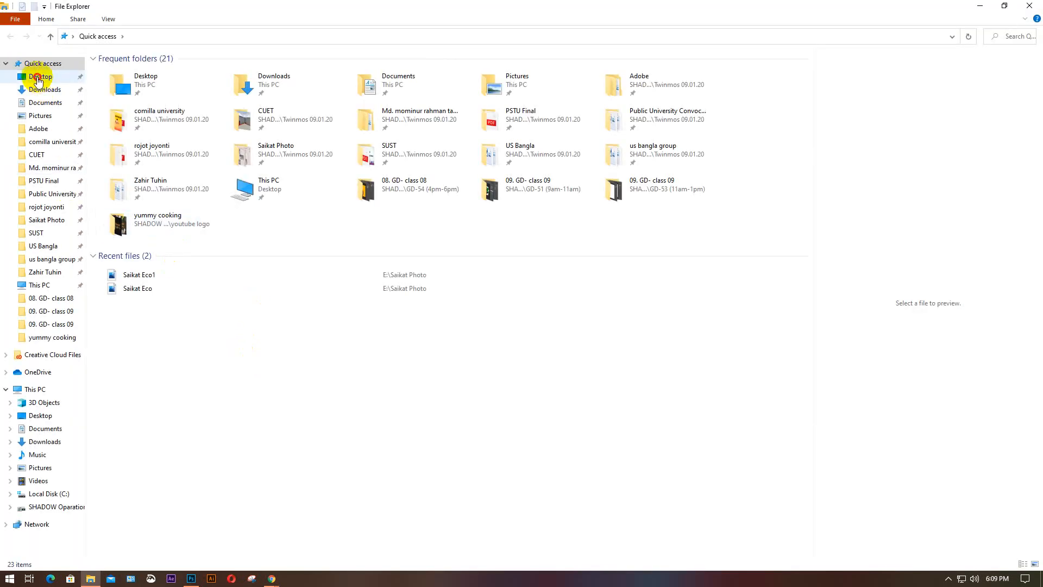
{"action": "left_click", "coordinate": [39, 76]}
{"action": "double_click", "coordinate": [142, 112]}
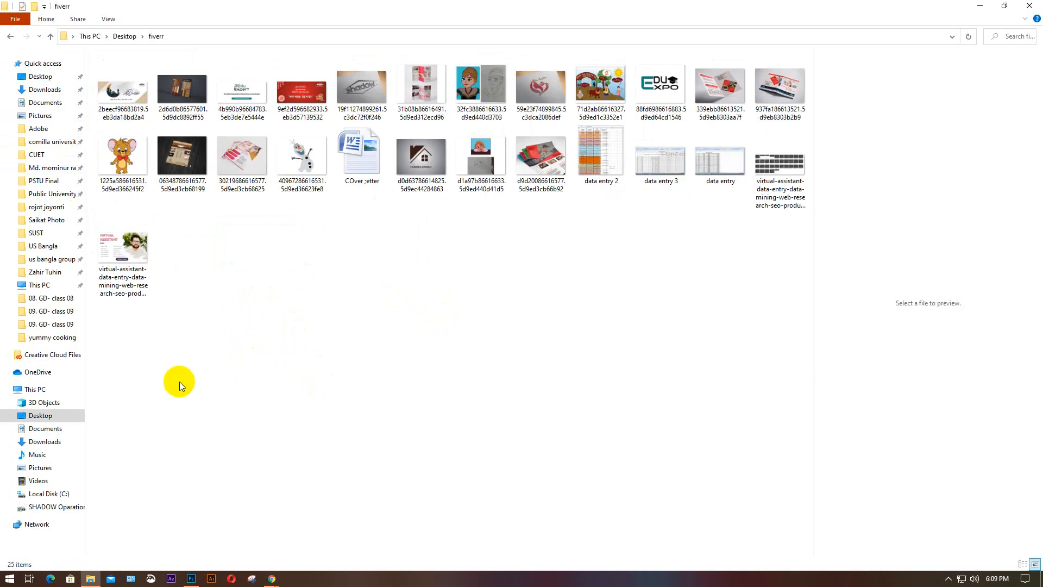
{"action": "left_click", "coordinate": [55, 508]}
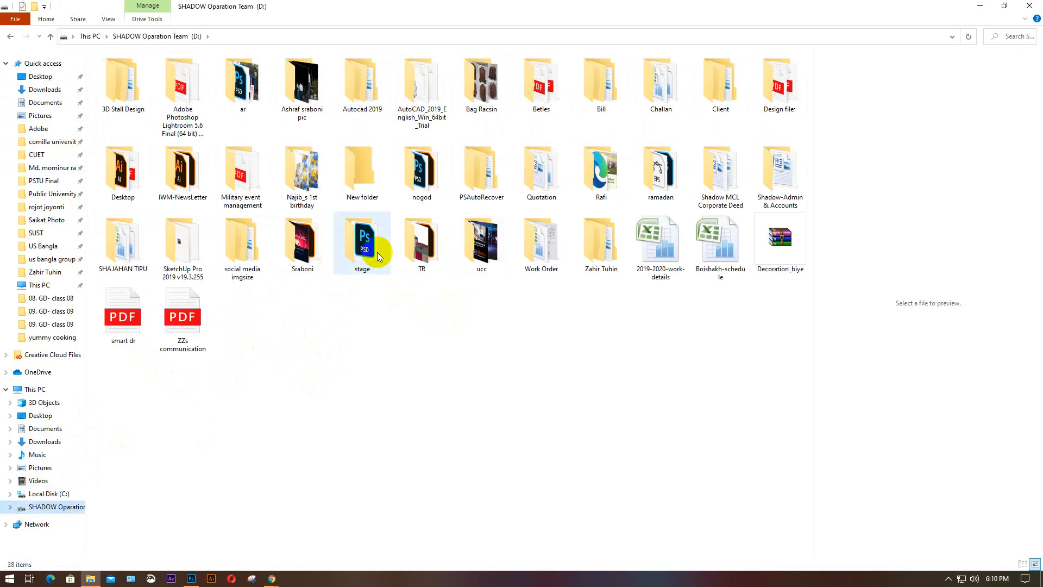
{"action": "double_click", "coordinate": [305, 241]}
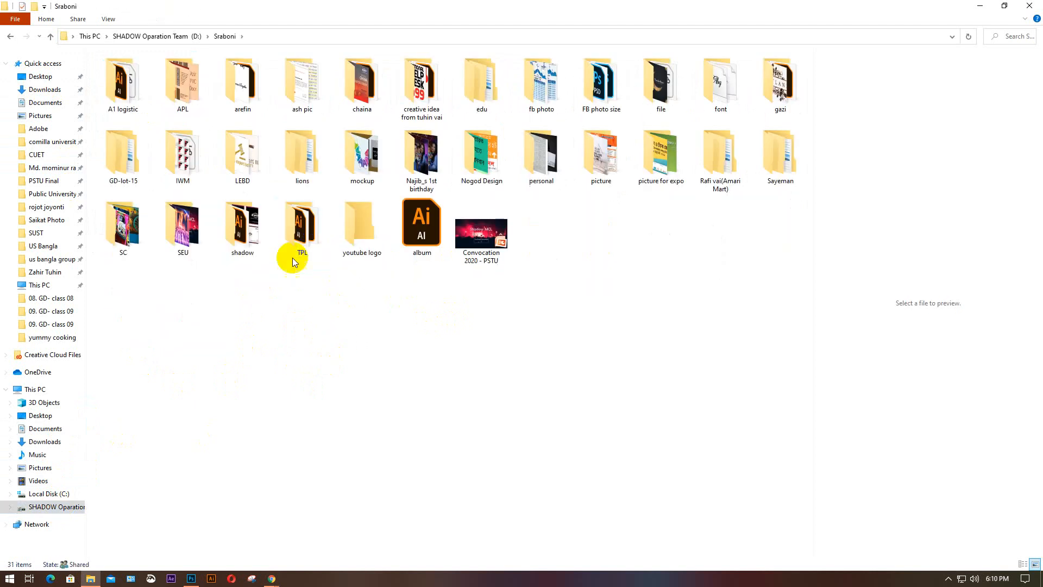
Step: Return to Photoshop and quit it without saving the Untitled-1 document
{"action": "left_click", "coordinate": [978, 7]}
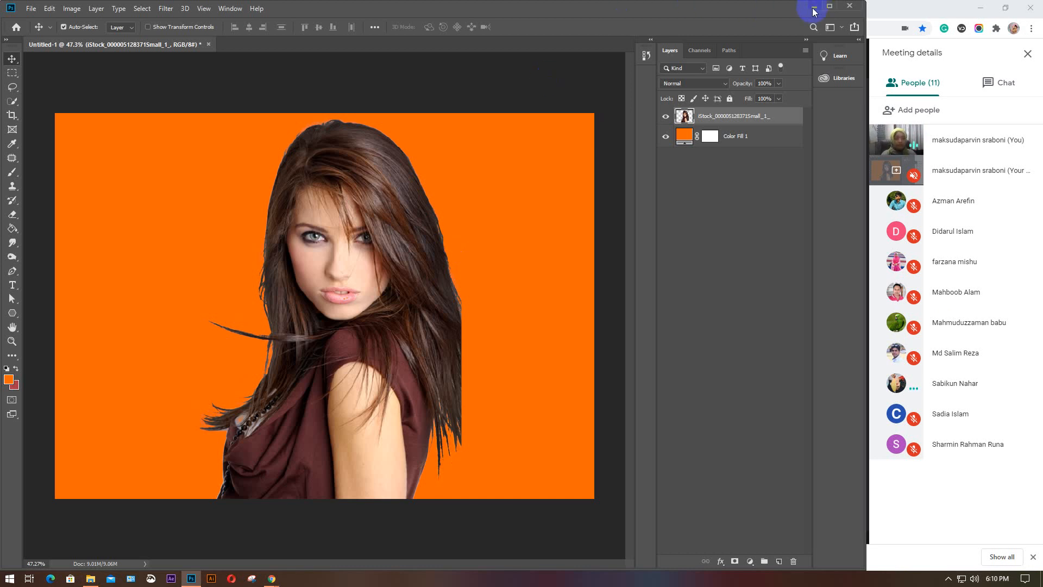
{"action": "left_click", "coordinate": [850, 6]}
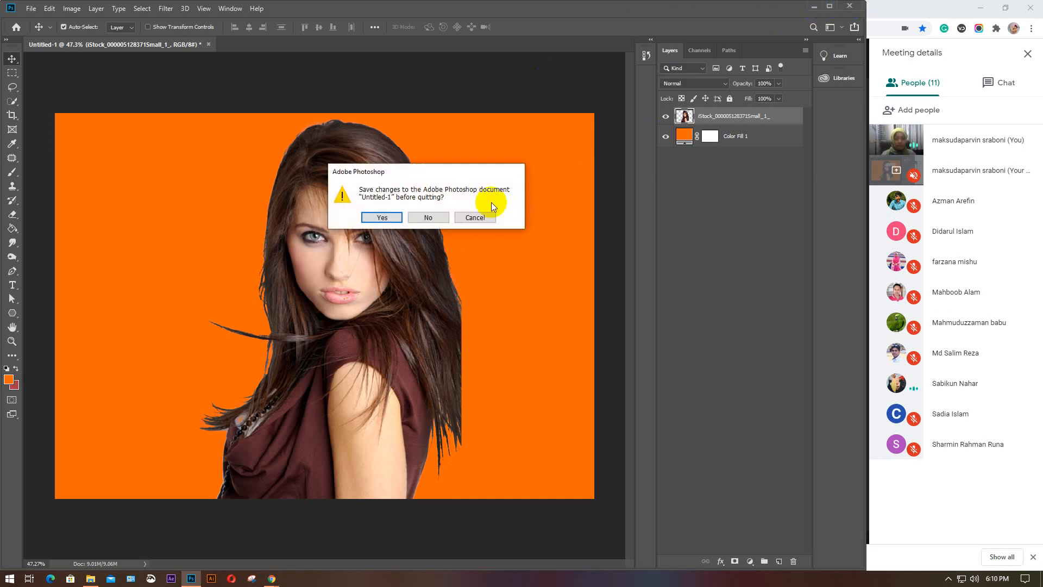
{"action": "left_click", "coordinate": [428, 217]}
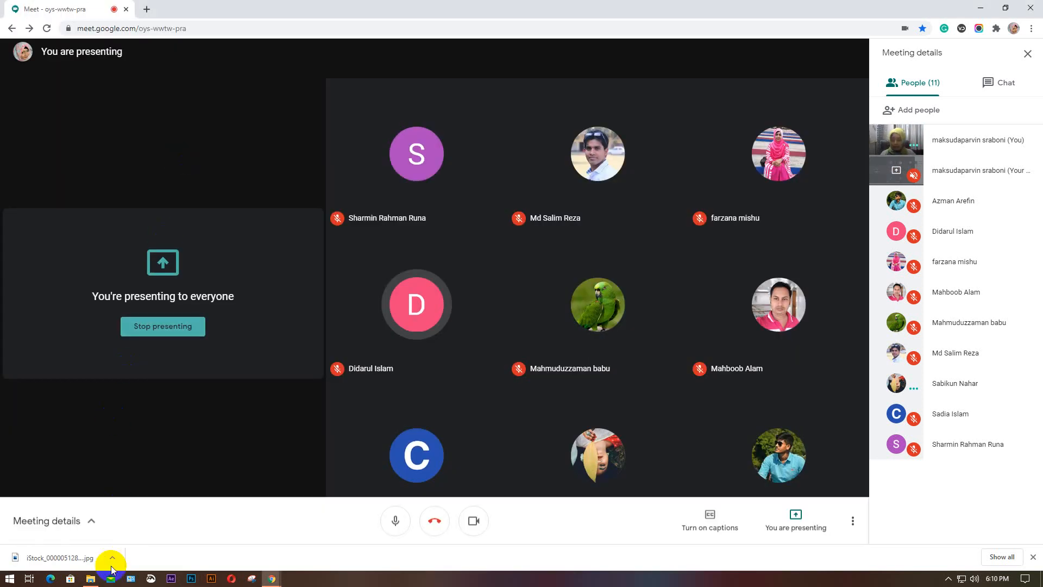
Step: In File Explorer, open GD-54 (4pm-6pm) inside GD-lot-15 and select the folders for classes 01 to 04
{"action": "left_click", "coordinate": [90, 578]}
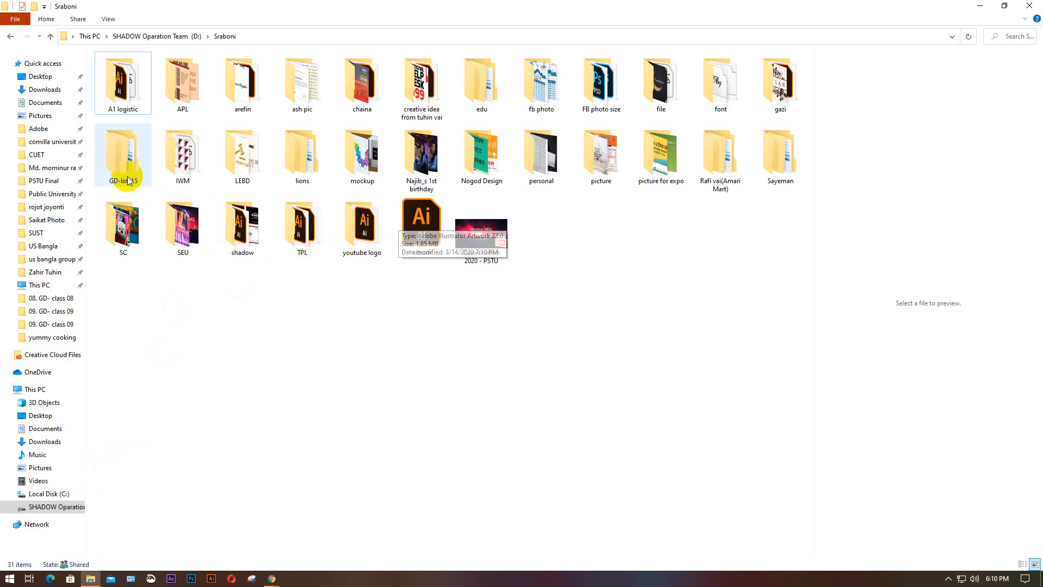
{"action": "double_click", "coordinate": [120, 151]}
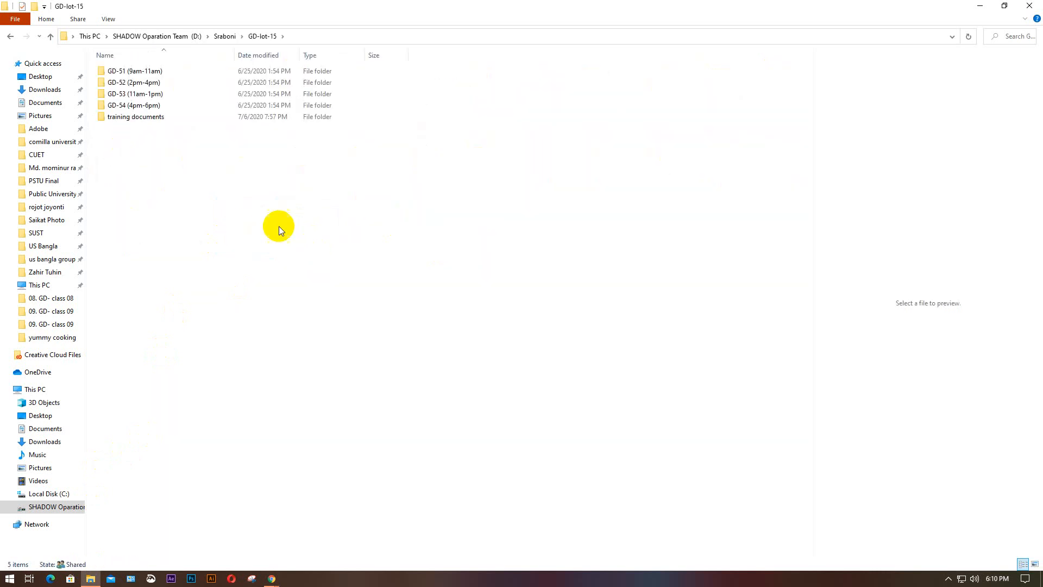
{"action": "left_click", "coordinate": [155, 106]}
{"action": "double_click", "coordinate": [155, 107]}
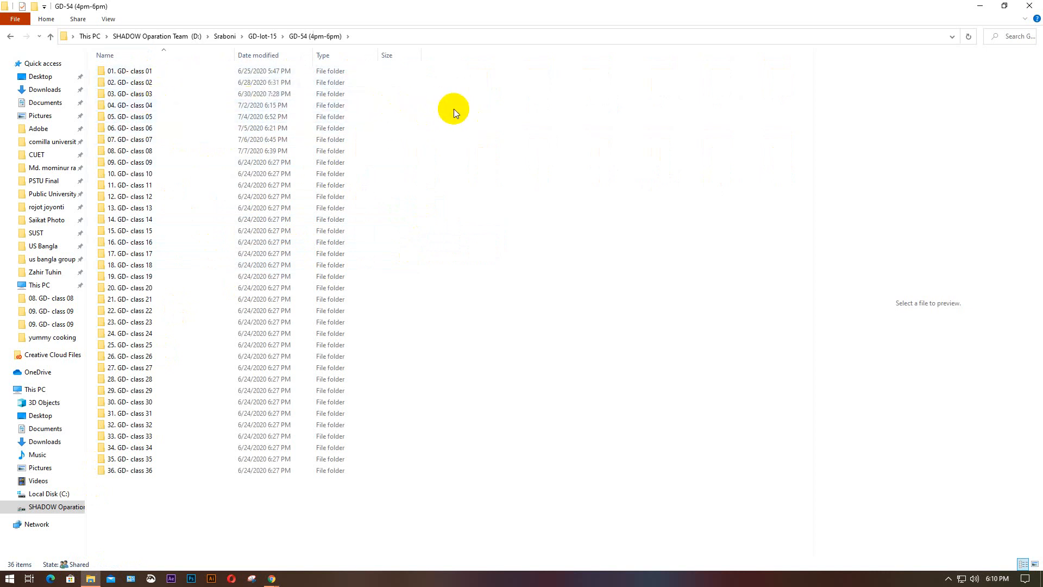
{"action": "left_click_drag", "start_coordinate": [454, 107], "coordinate": [321, 73]}
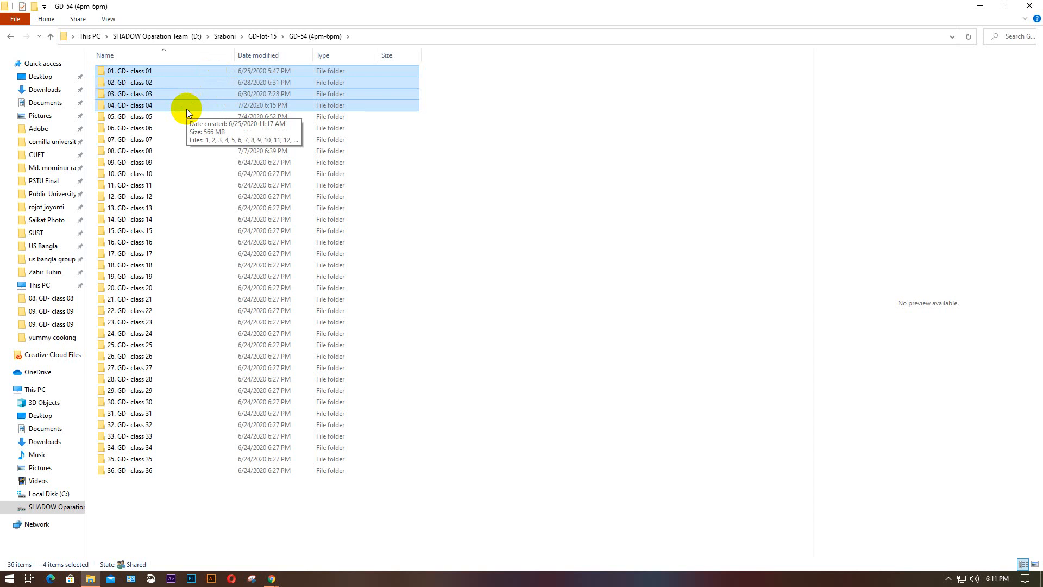
Step: Close File Explorer and minimize the meeting window, then refresh the desktop and paste the copied folders for classes 01 to 04 there
{"action": "left_click", "coordinate": [1028, 8]}
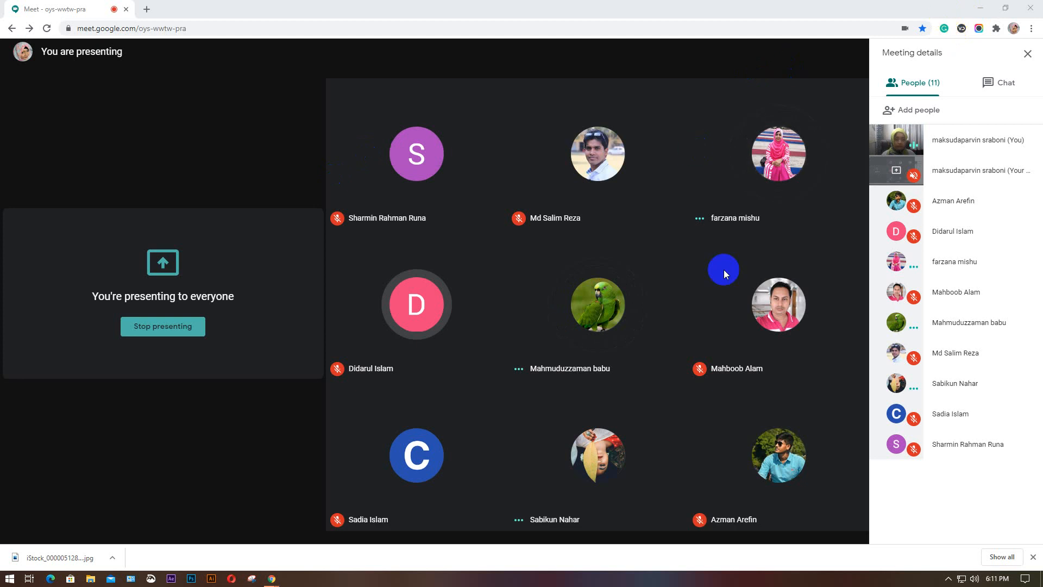
{"action": "left_click", "coordinate": [989, 8]}
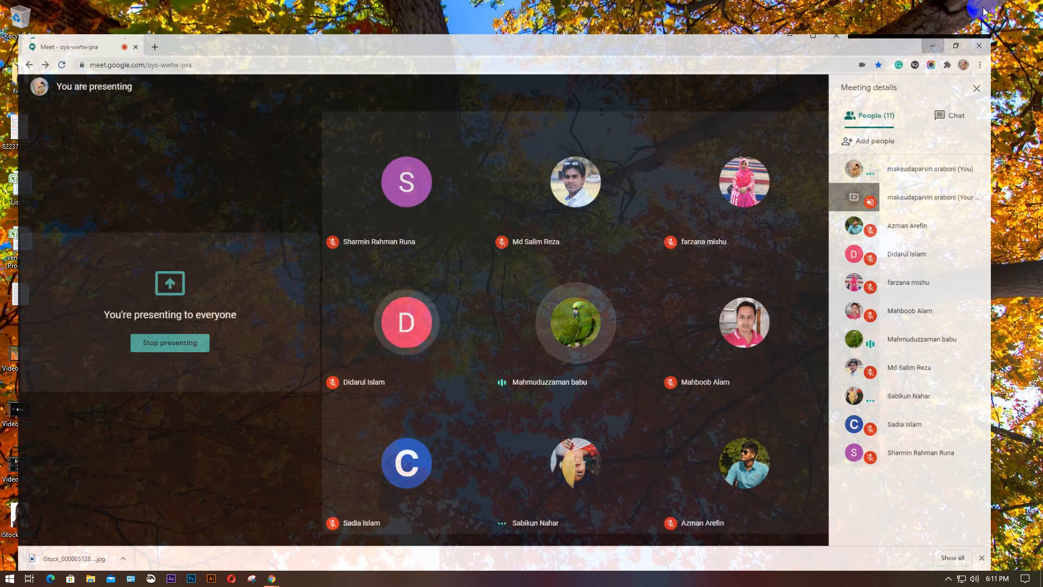
{"action": "right_click", "coordinate": [519, 152]}
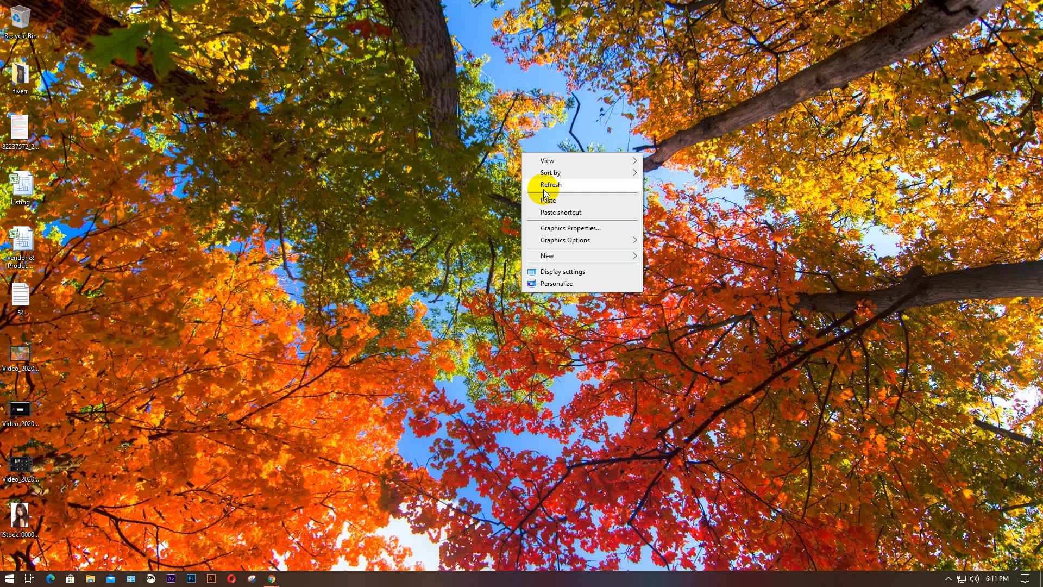
{"action": "left_click", "coordinate": [540, 183]}
{"action": "right_click", "coordinate": [499, 115]}
{"action": "left_click", "coordinate": [513, 147]}
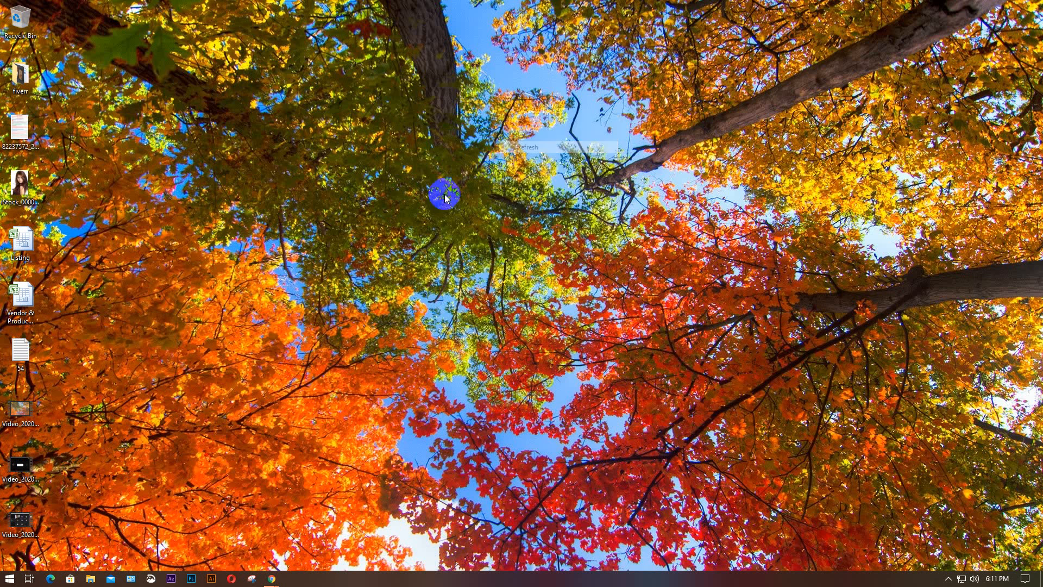
{"action": "right_click", "coordinate": [396, 174]}
{"action": "left_click", "coordinate": [414, 205]}
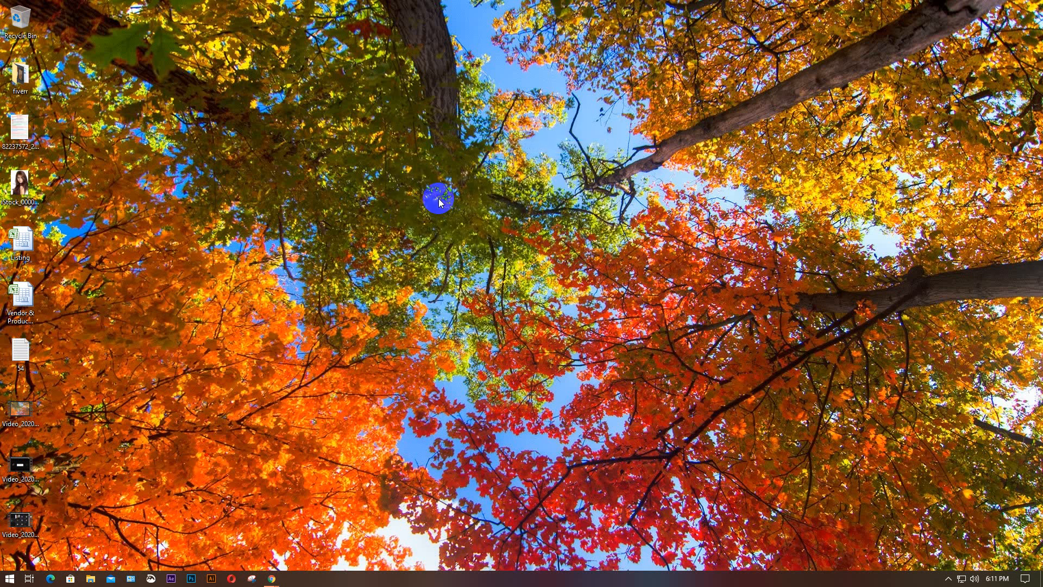
{"action": "key", "text": "ctrl+v"}
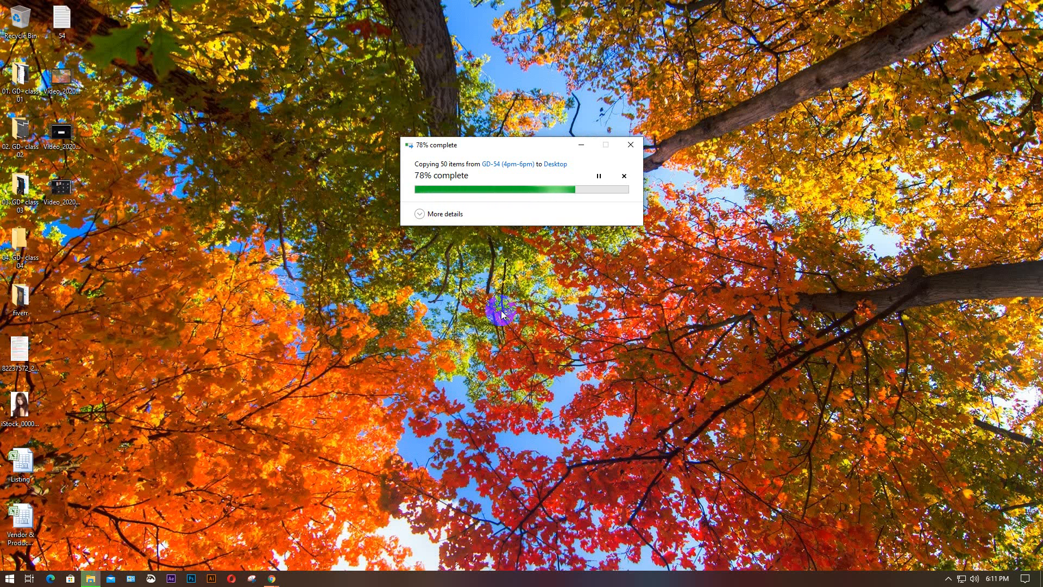
Step: Switch back to the Google Meet call in Chrome and show the hidden system tray icons
{"action": "mouse_move", "coordinate": [272, 579]}
{"action": "left_click", "coordinate": [357, 552]}
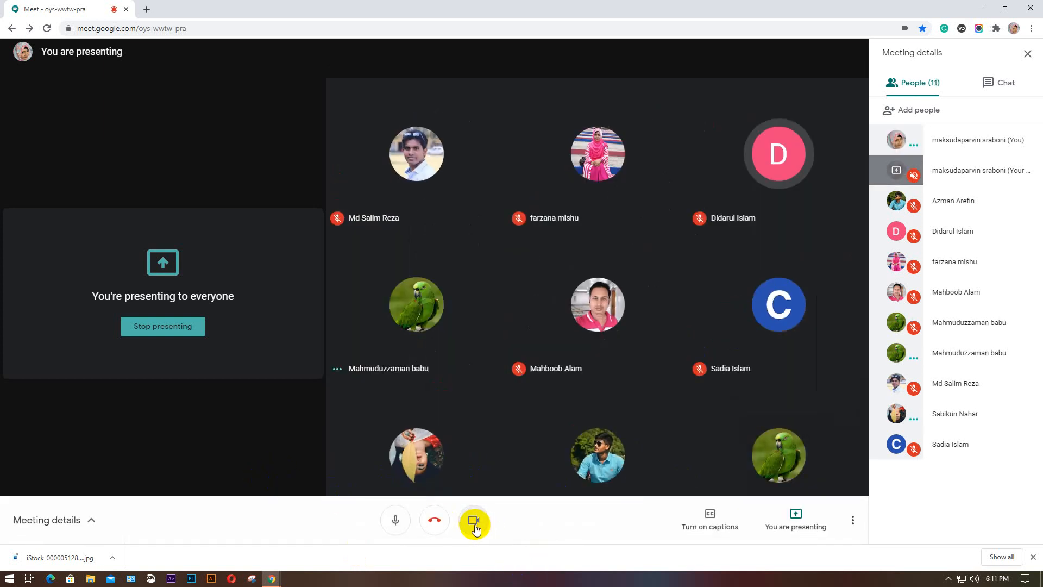
{"action": "left_click", "coordinate": [948, 578]}
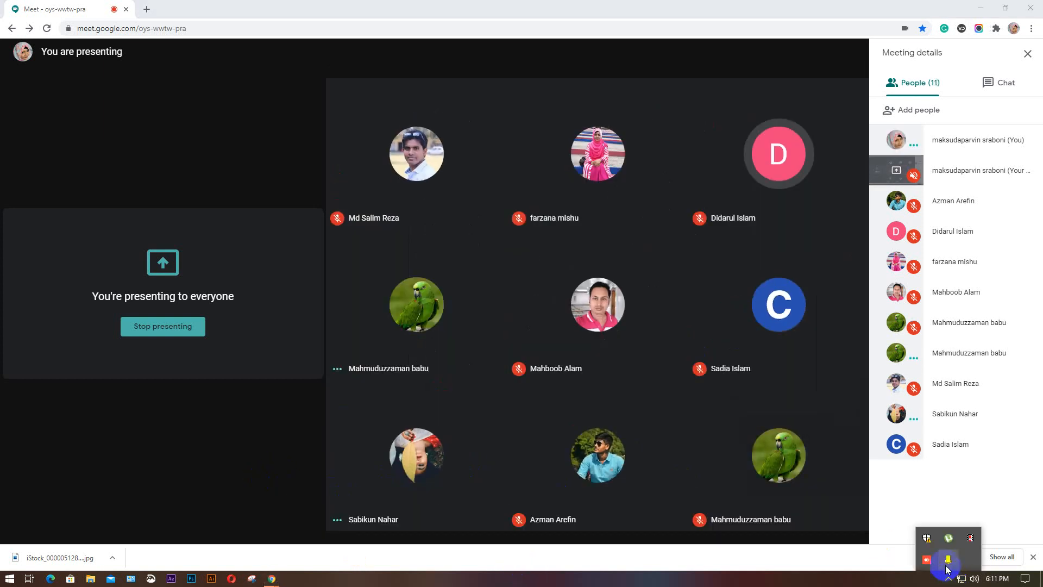